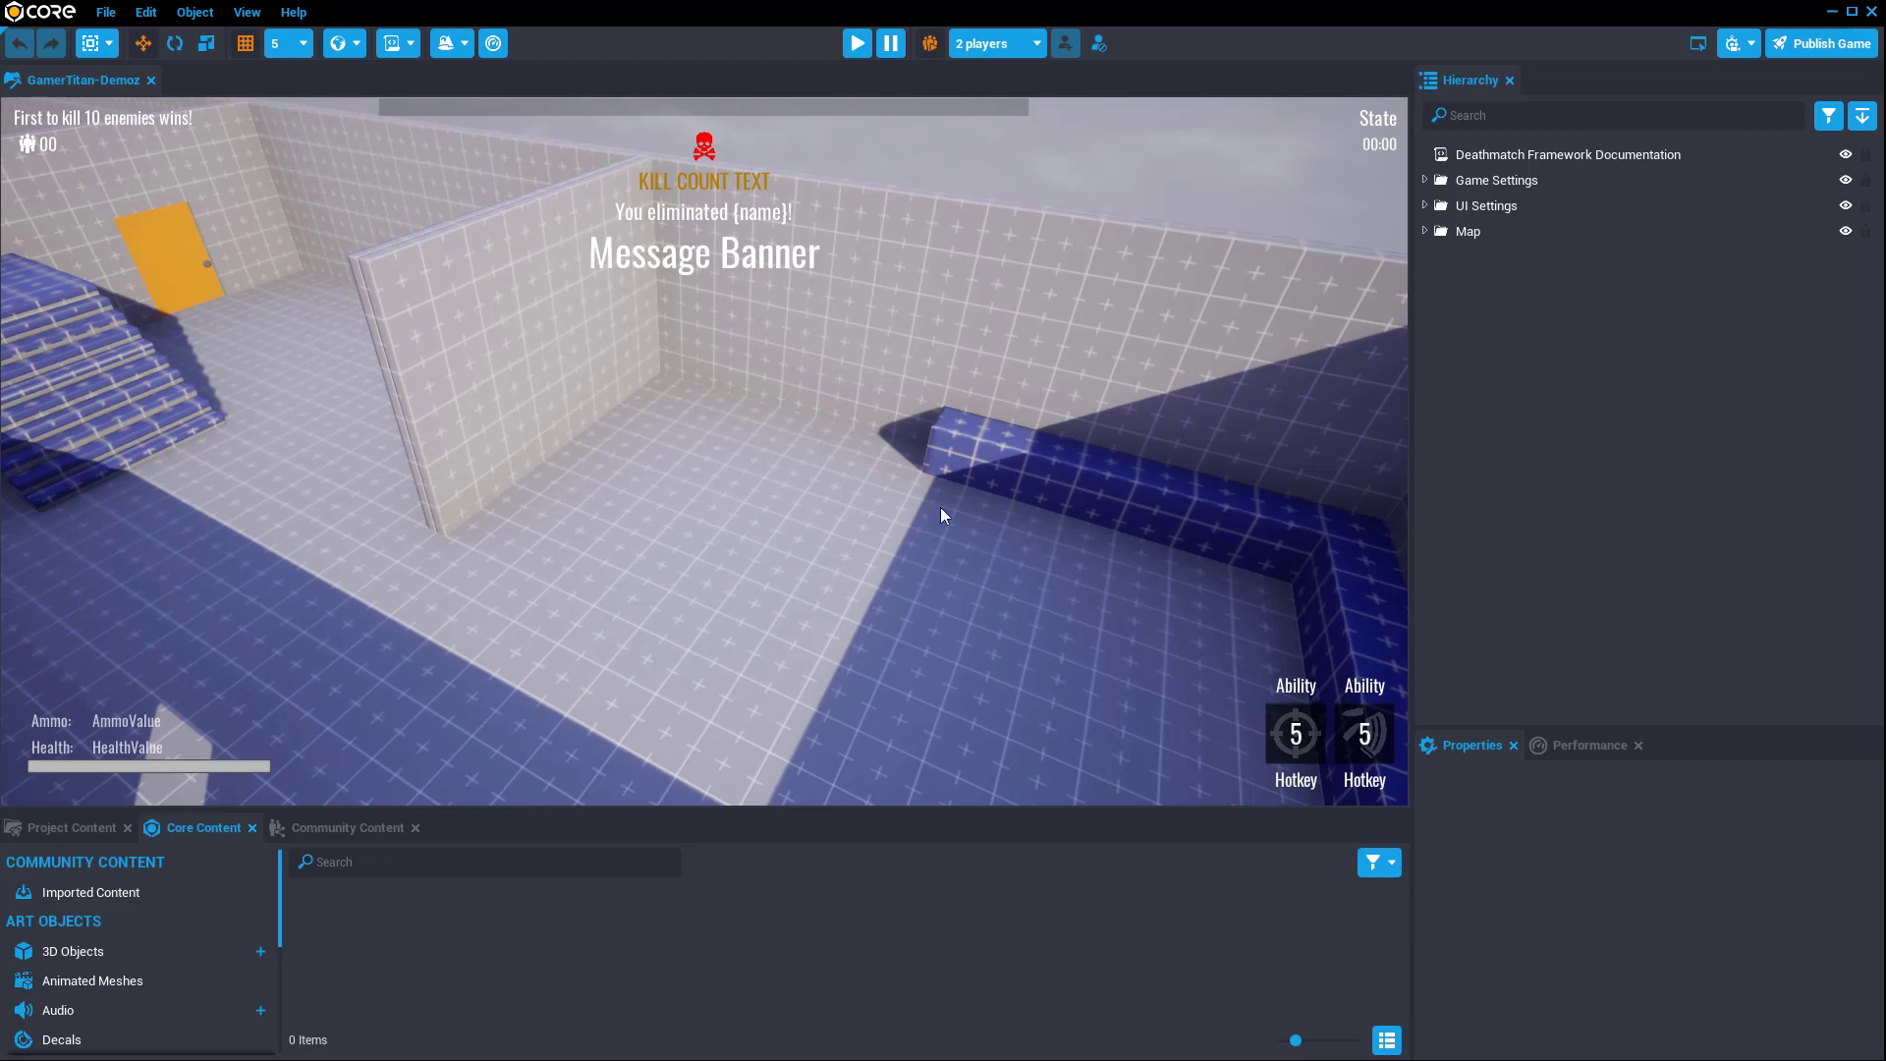
Step: Fly the camera around the map to examine its walls, stairs, doors and window sections
{"action": "right_click_drag", "start_coordinate": [940, 507], "coordinate": [803, 516]}
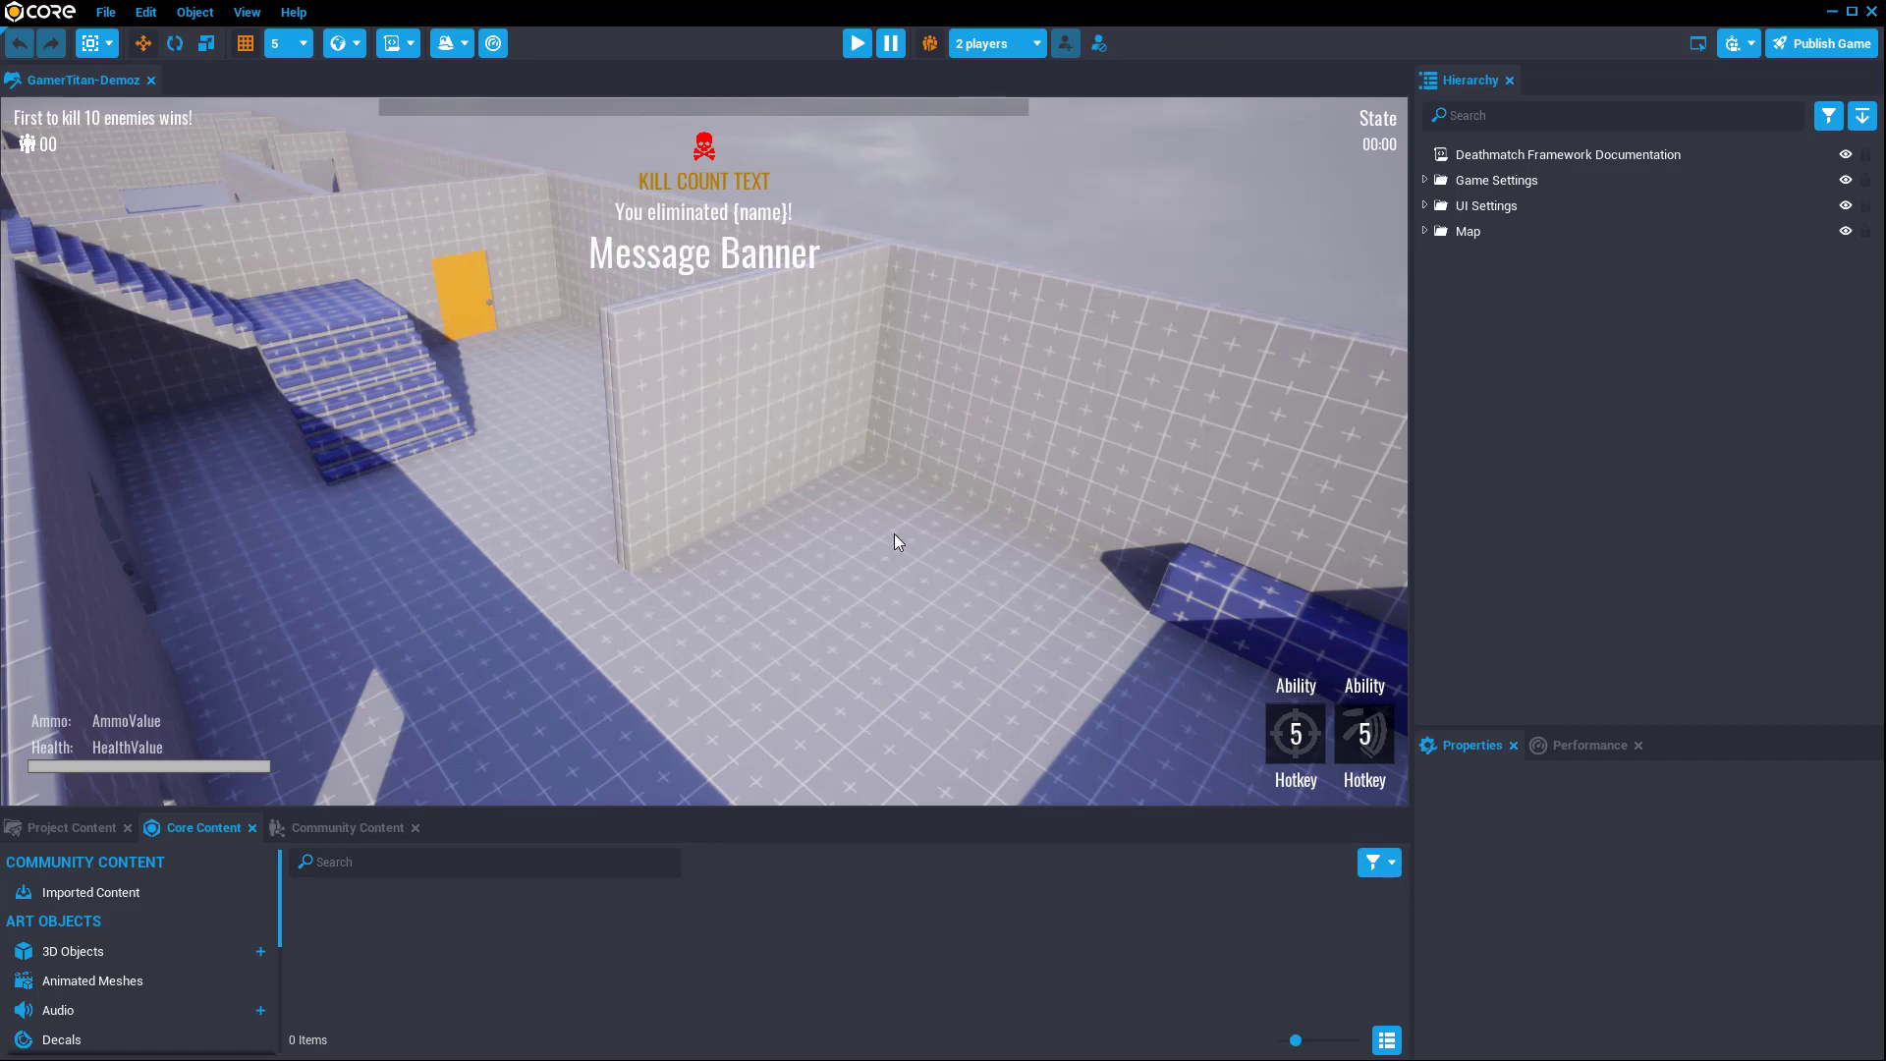
{"action": "right_click_drag", "start_coordinate": [893, 533], "coordinate": [438, 443]}
{"action": "key", "text": "w"}
{"action": "key", "text": "s"}
{"action": "key", "text": "a"}
{"action": "key", "text": "d"}
{"action": "key", "text": "q"}
{"action": "key", "text": "e"}
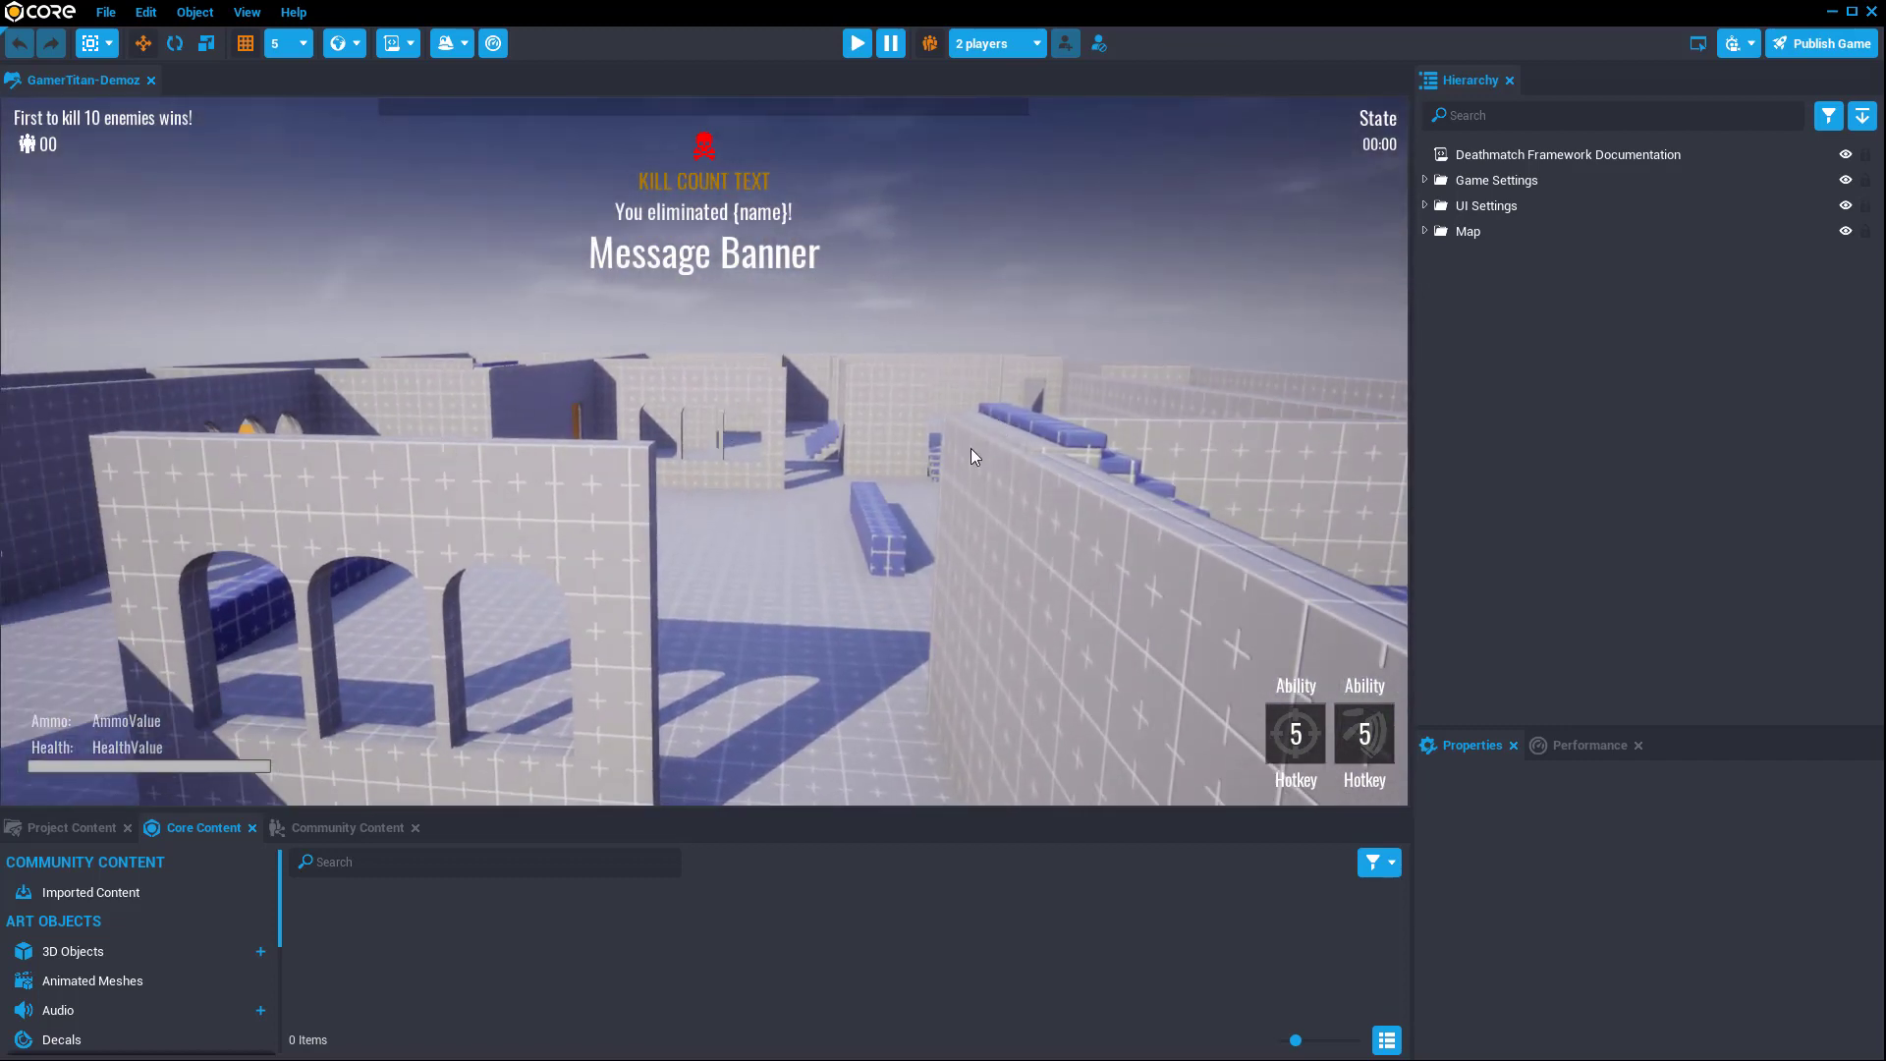
Step: Review the editor camera settings and fly over the map to gauge the current camera speed
{"action": "left_click", "coordinate": [1750, 45]}
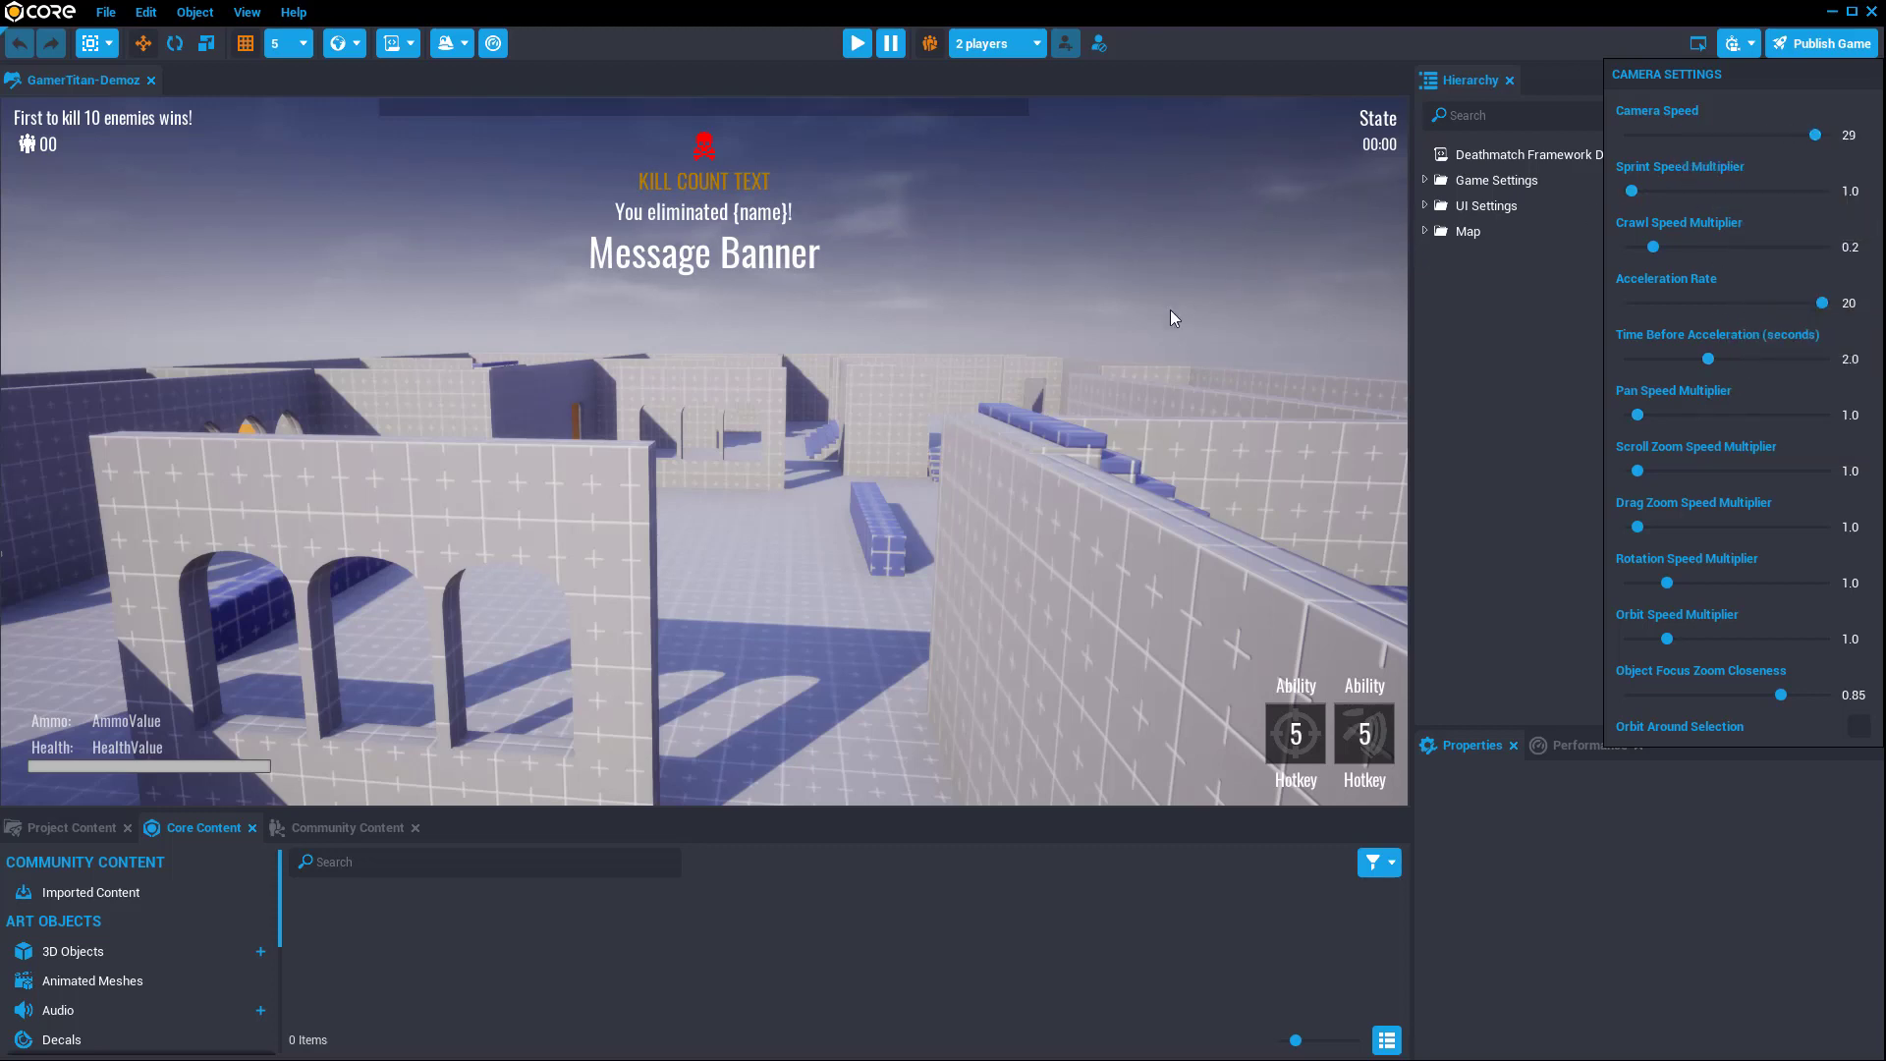
{"action": "left_click", "coordinate": [1086, 358]}
{"action": "right_click_drag", "start_coordinate": [1086, 353], "coordinate": [996, 391]}
{"action": "key", "text": "w"}
{"action": "key", "text": "s"}
Step: Set the editor camera speed to 1 and test it by zooming out over the map
{"action": "left_click", "coordinate": [1744, 44]}
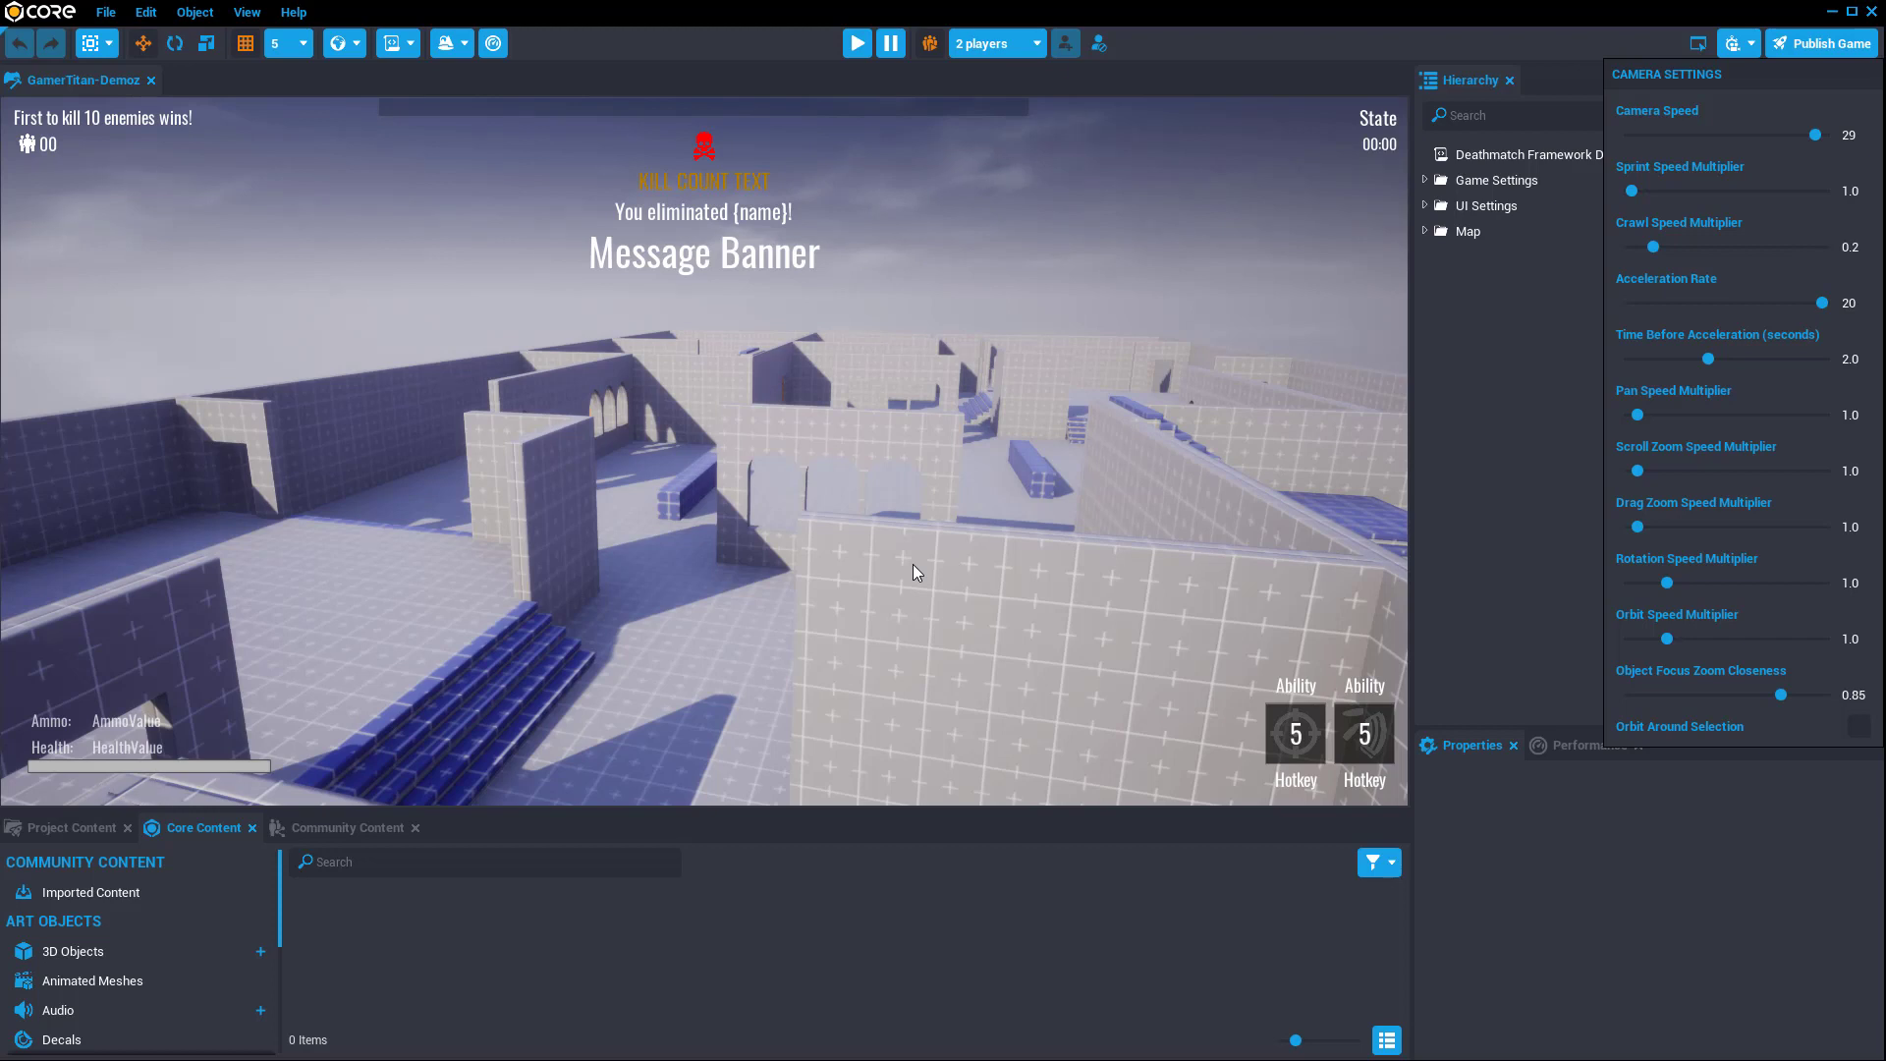
{"action": "left_click", "coordinate": [1634, 133]}
{"action": "left_click", "coordinate": [1732, 44]}
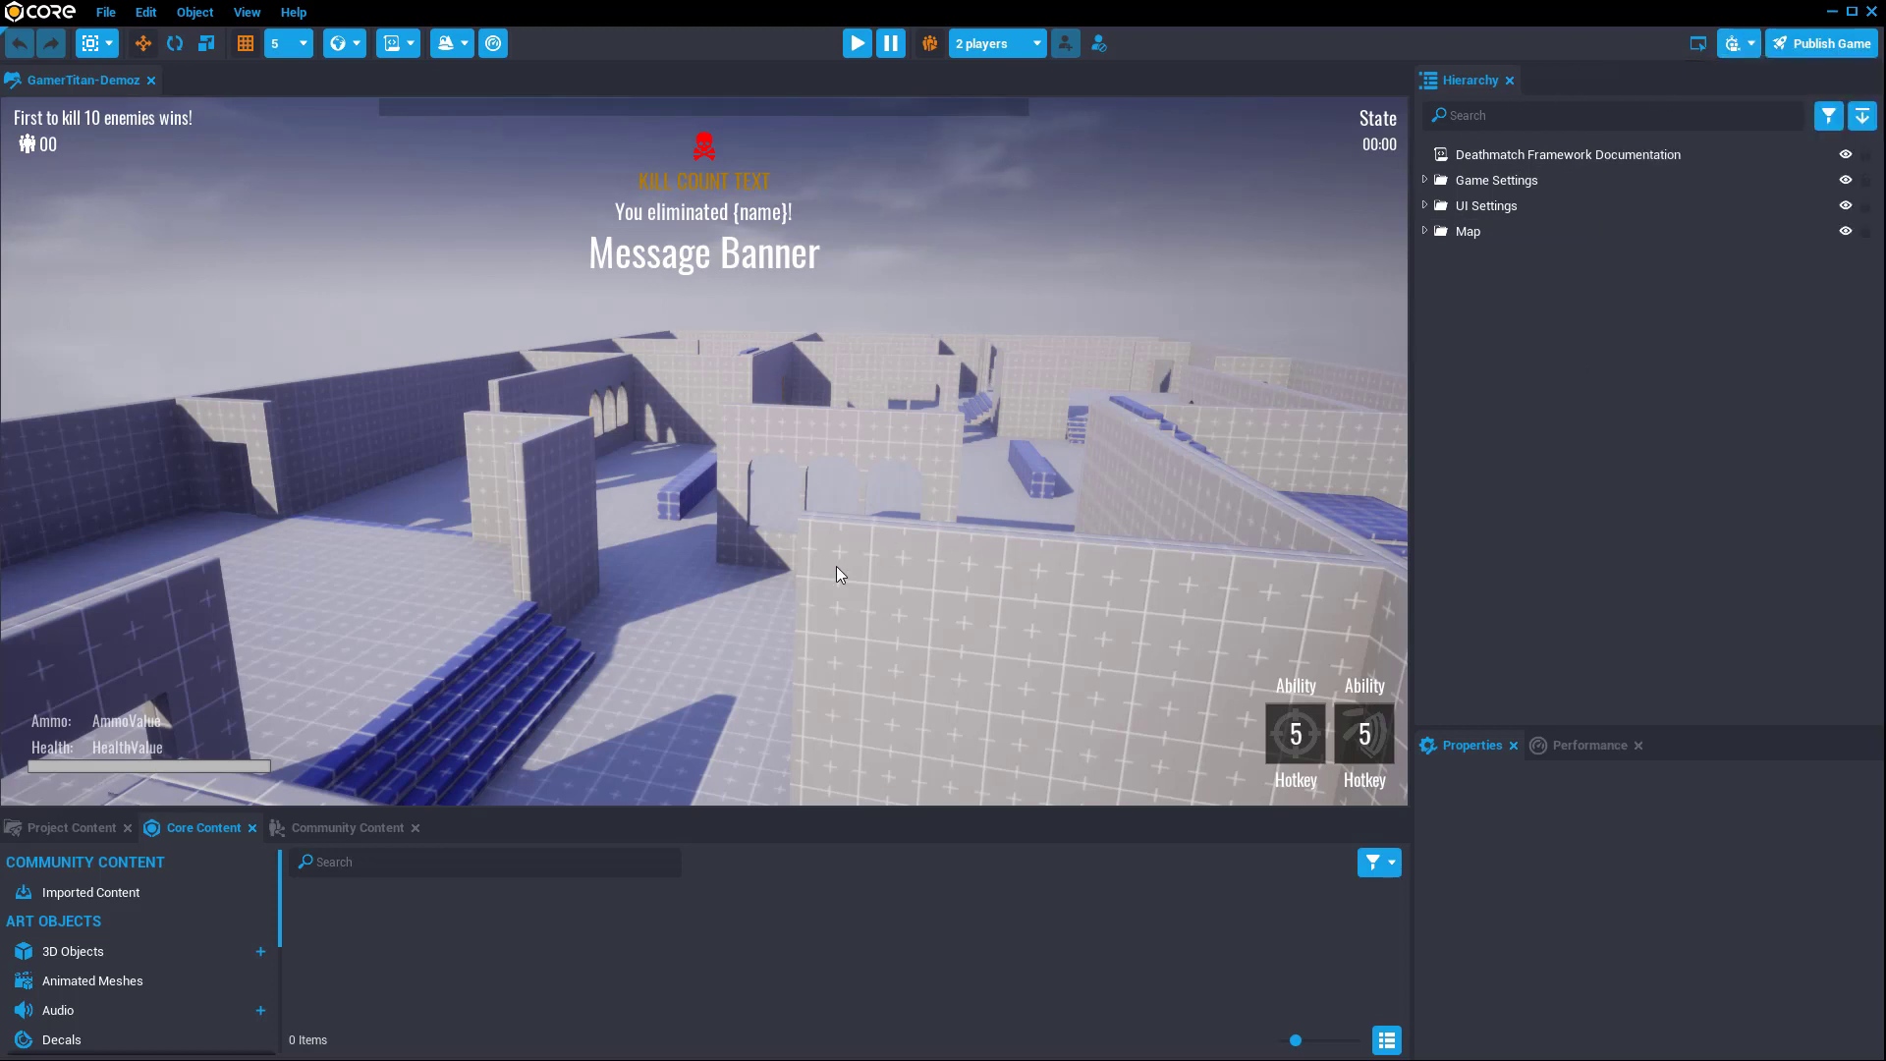
{"action": "scroll", "coordinate": [835, 566], "scroll_direction": "down", "scroll_amount": 3}
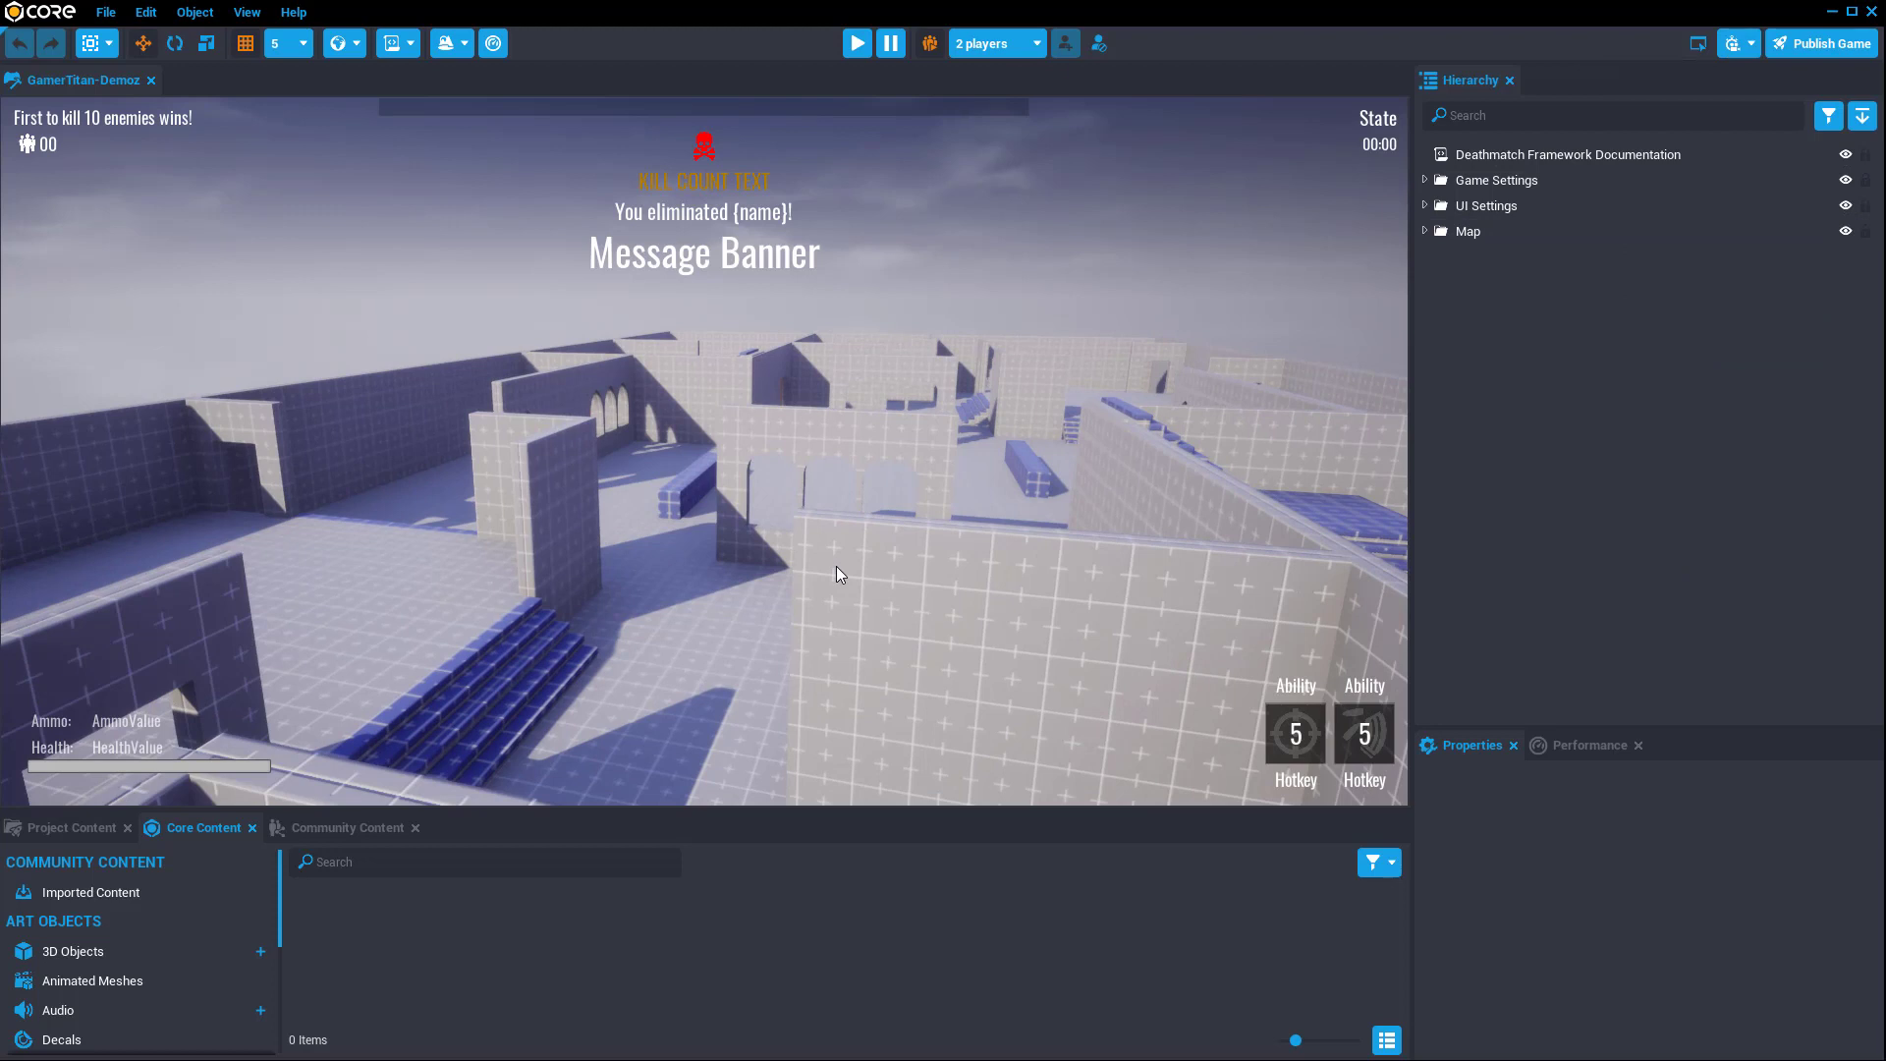
{"action": "scroll", "coordinate": [835, 572], "scroll_direction": "down", "scroll_amount": 2}
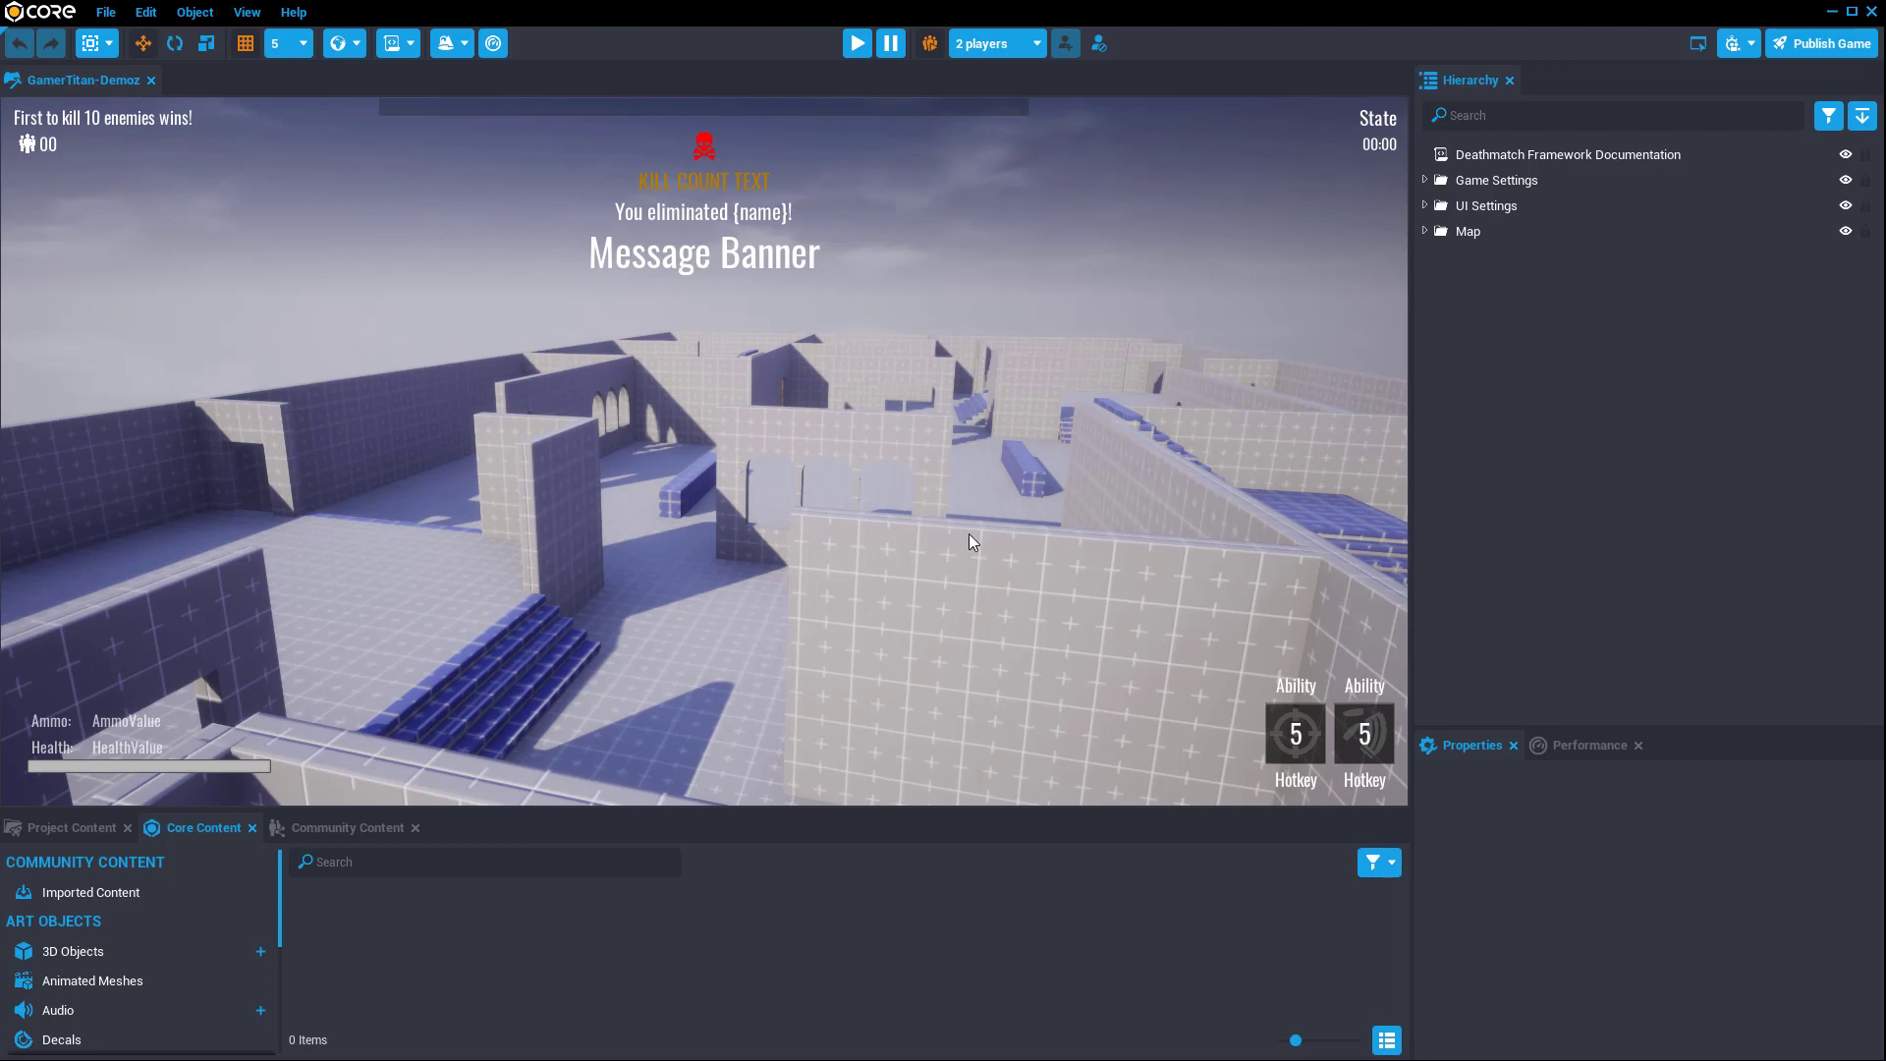
Step: Select several walls around the map in turn to locate their entries in the hierarchy
{"action": "left_click", "coordinate": [781, 431]}
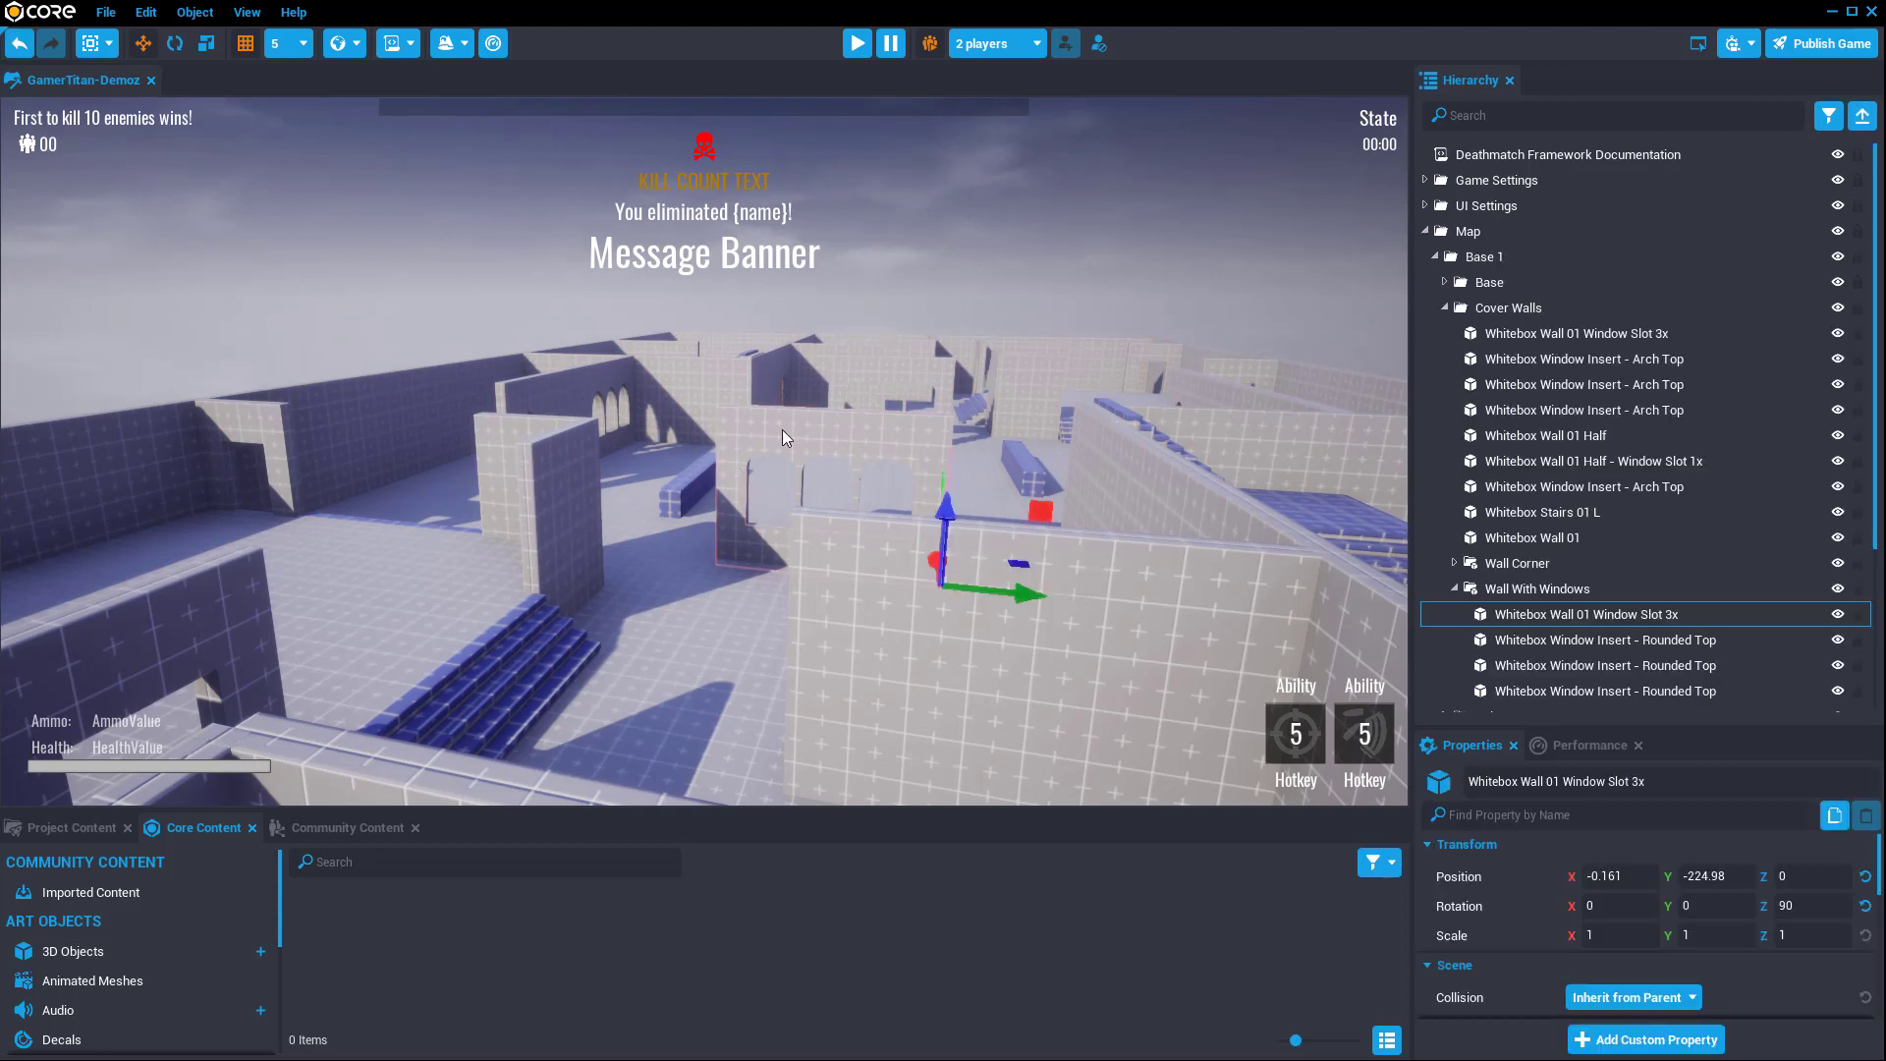
{"action": "left_click", "coordinate": [550, 474]}
{"action": "left_click", "coordinate": [687, 385]}
{"action": "left_click", "coordinate": [892, 369]}
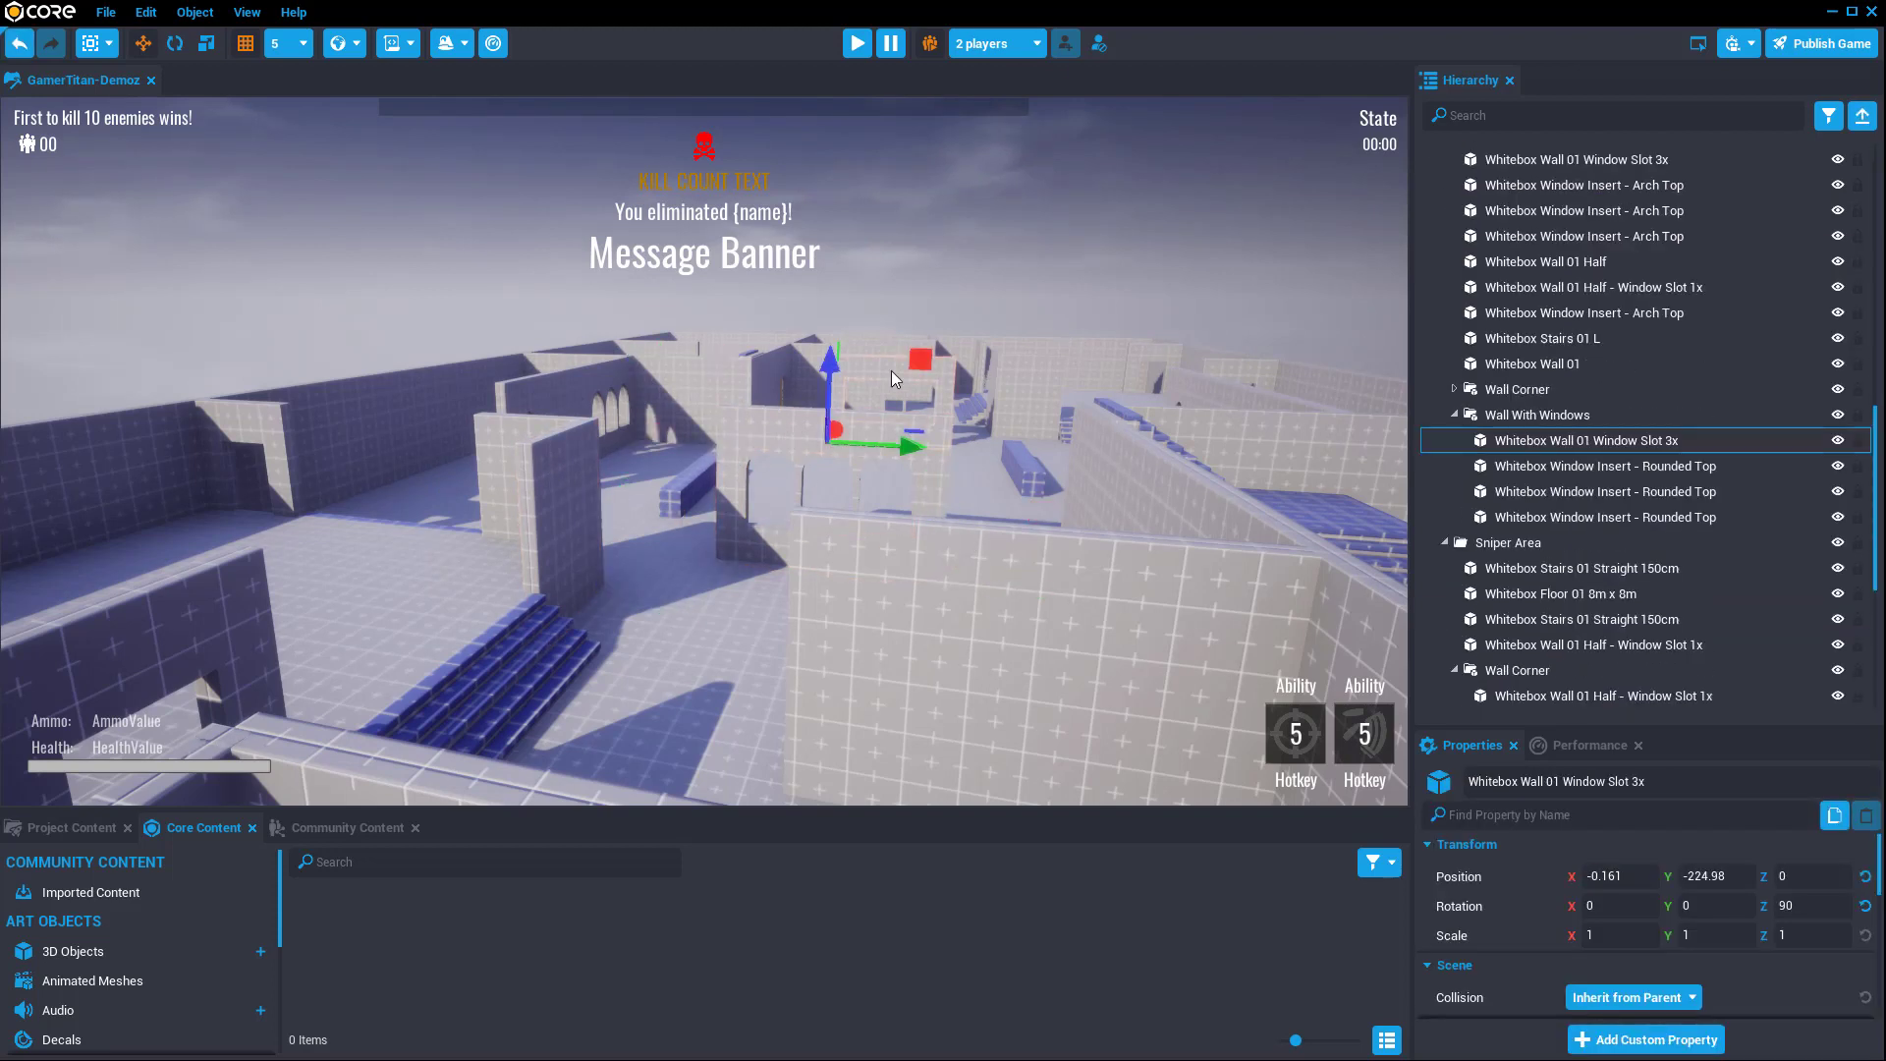
Step: Select a Whitebox Wall 01 in Base 2's Base folder, focus the camera on it and look around it
{"action": "left_click", "coordinate": [691, 379]}
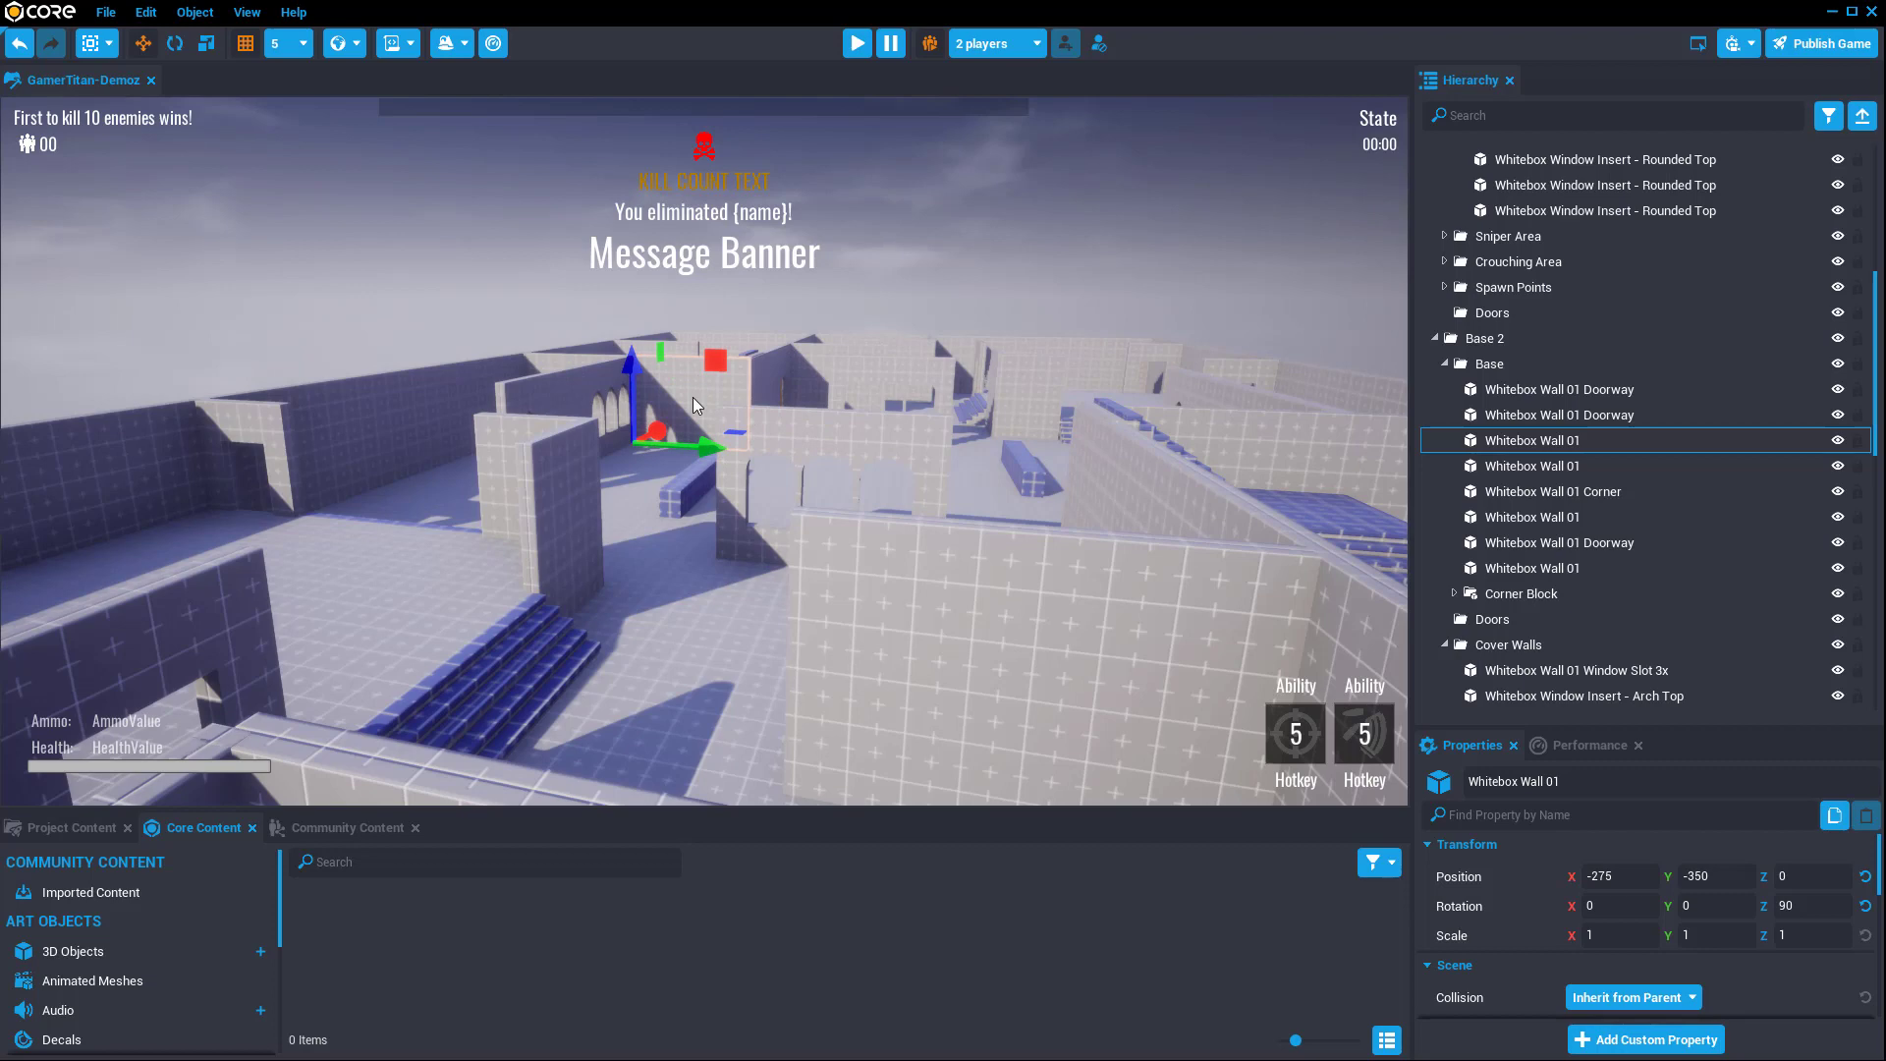
{"action": "key", "text": "f"}
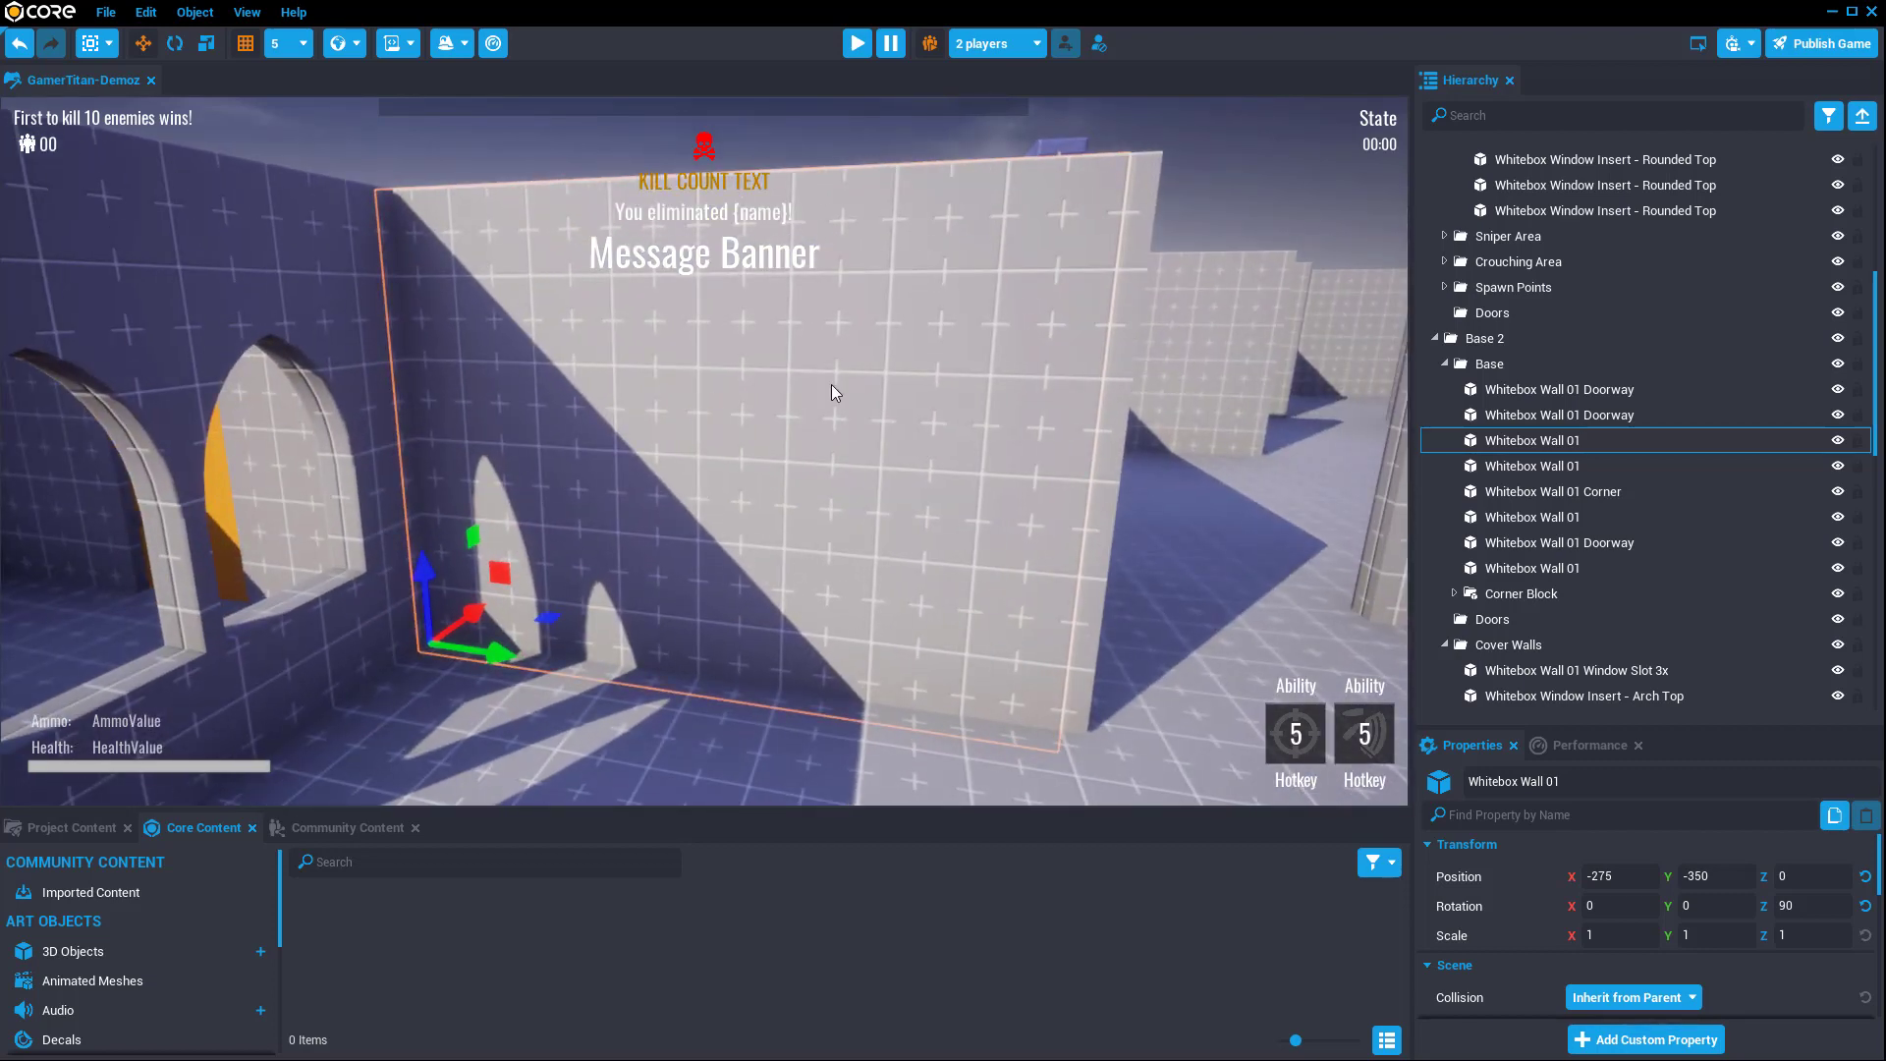
{"action": "right_click_drag", "start_coordinate": [681, 404], "coordinate": [385, 452]}
{"action": "key", "text": "f"}
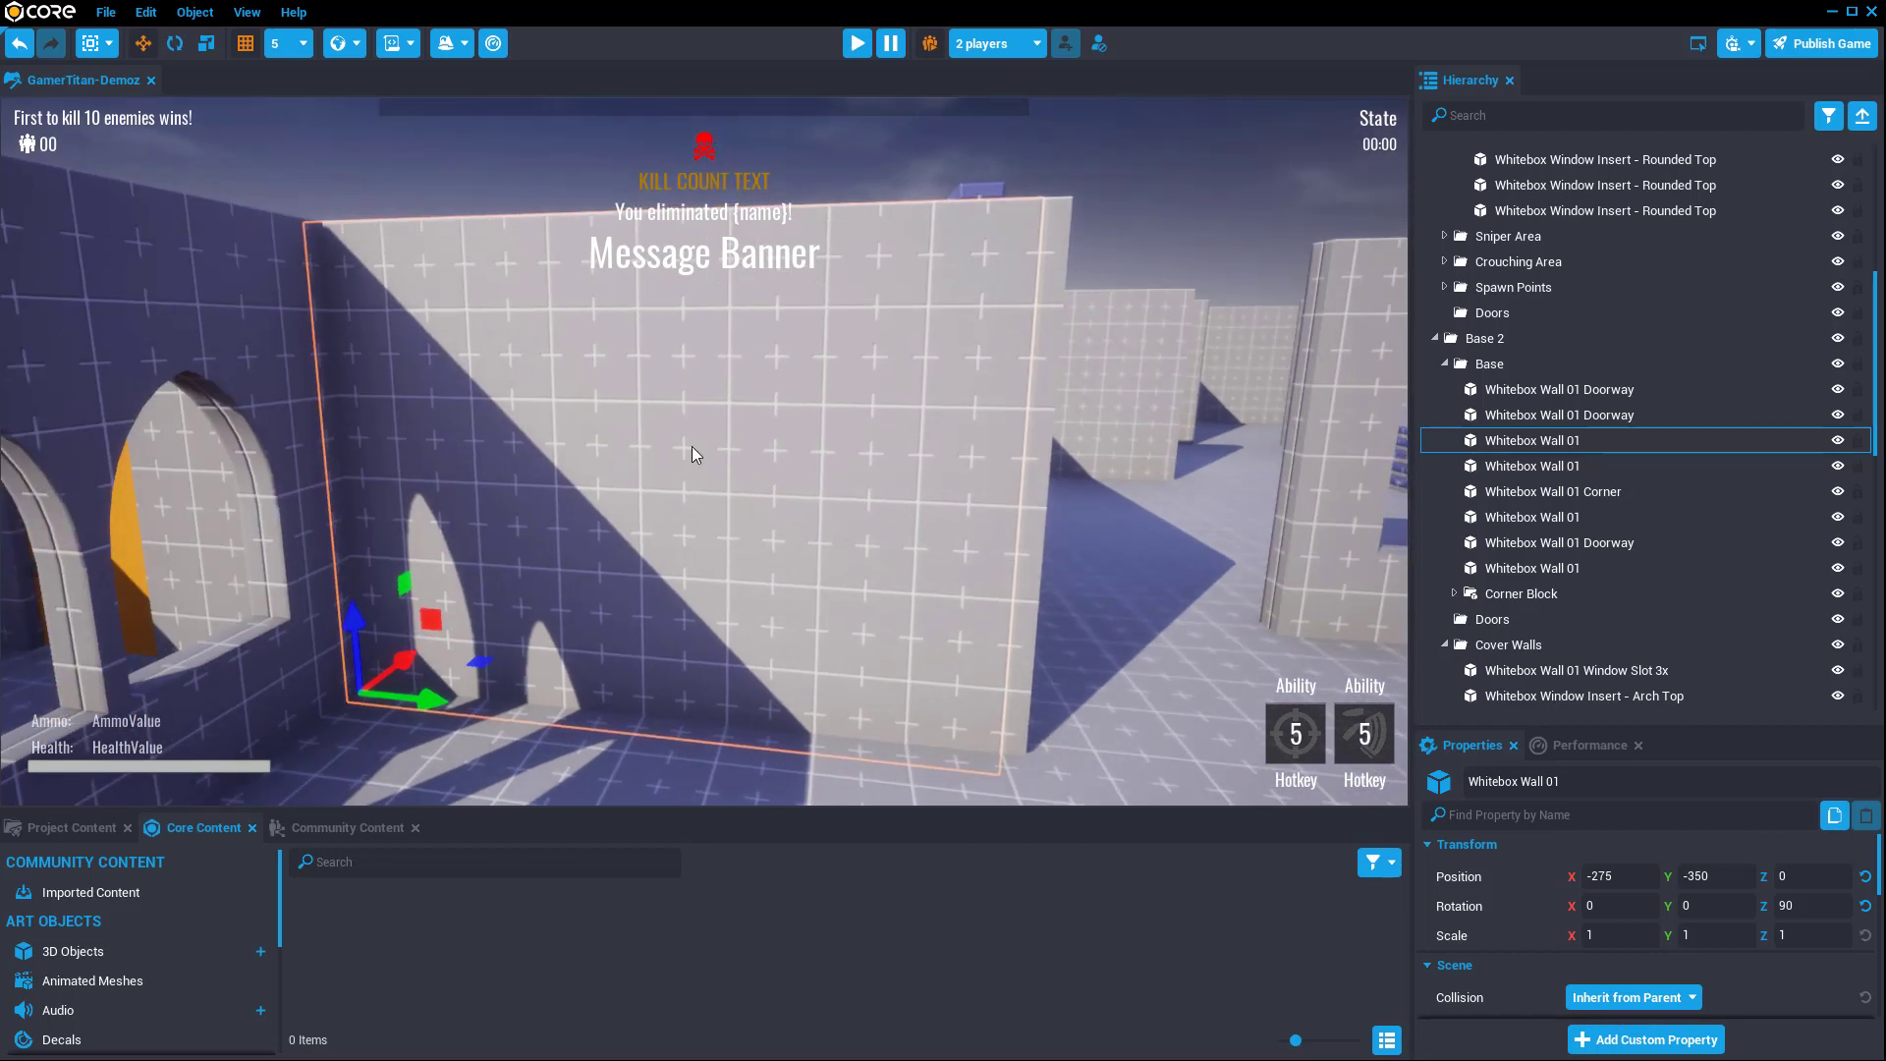
{"action": "right_click_drag", "start_coordinate": [795, 442], "coordinate": [1157, 419]}
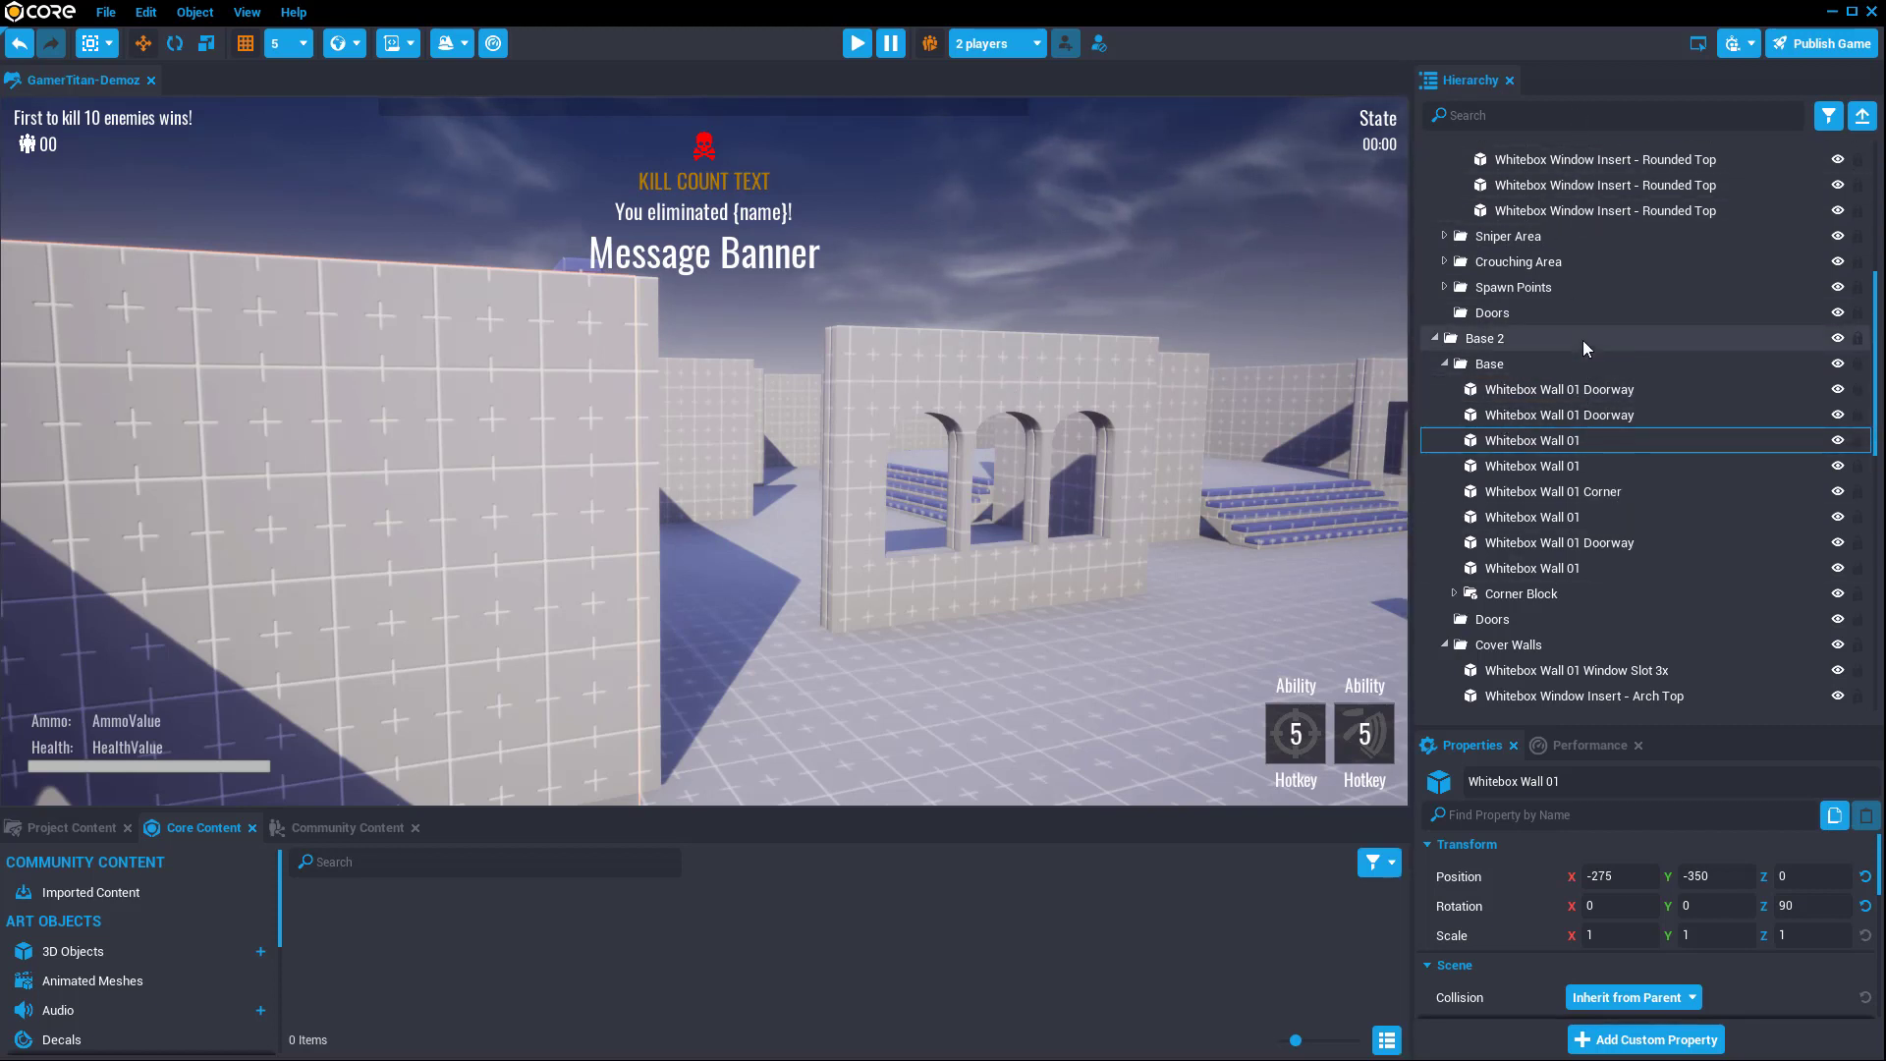
Step: Select the arched-window wall and a plain Cover Walls wall in the scene, and look through the Base 2 hierarchy entries
{"action": "left_click", "coordinate": [1014, 371]}
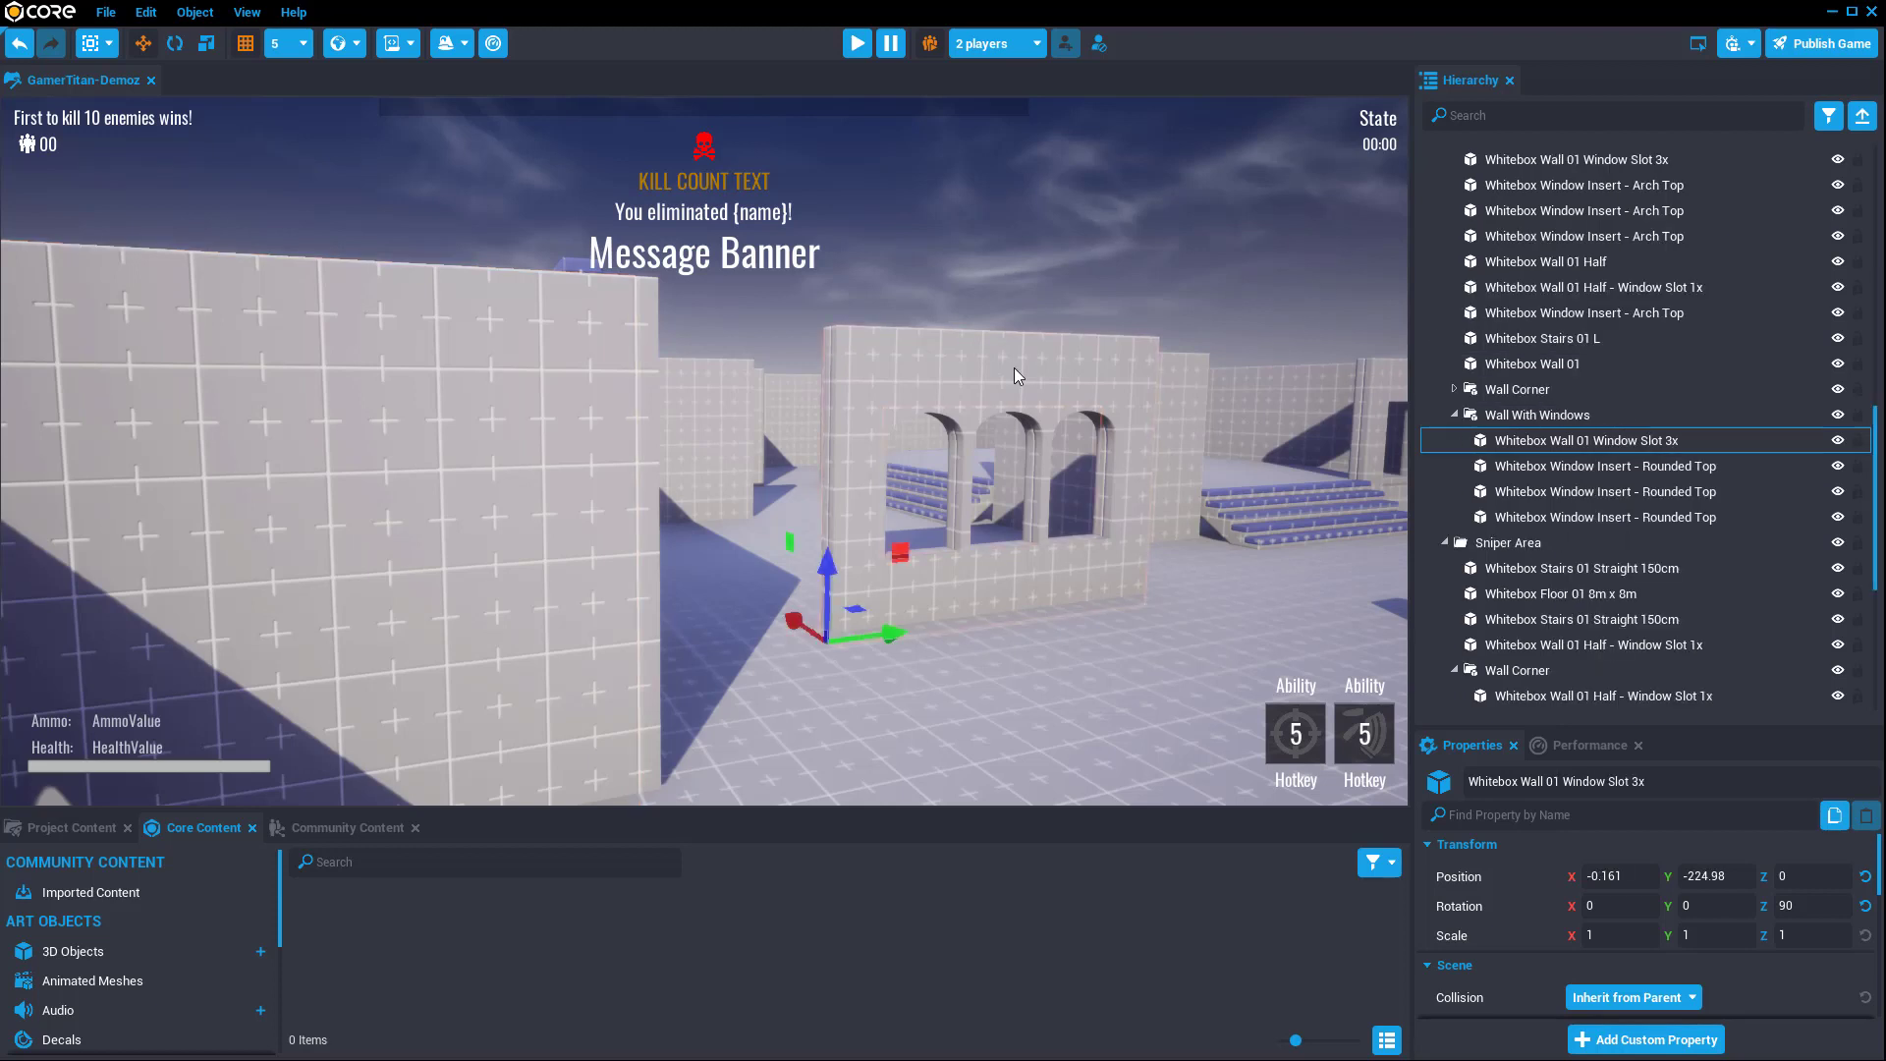
{"action": "left_click", "coordinate": [511, 470]}
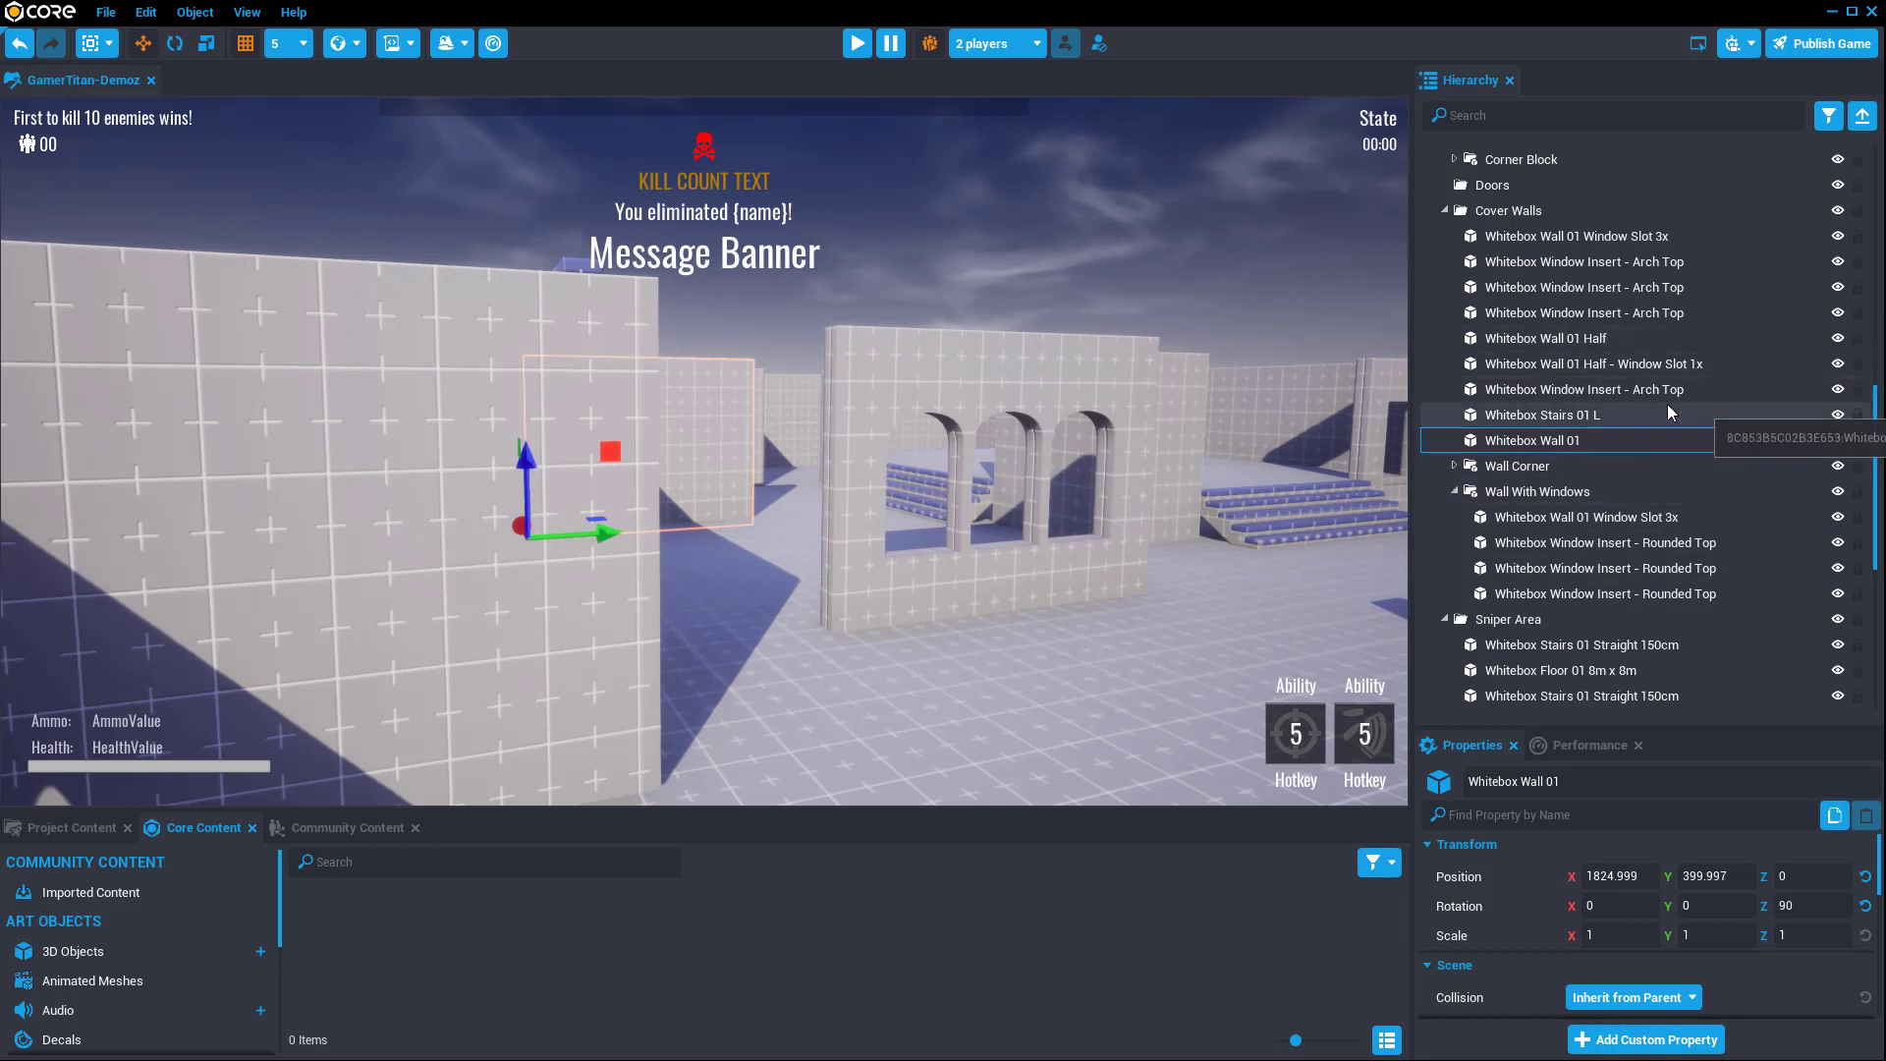
{"action": "scroll", "coordinate": [1626, 475], "scroll_direction": "up", "scroll_amount": 1}
{"action": "scroll", "coordinate": [1624, 473], "scroll_direction": "up", "scroll_amount": 10}
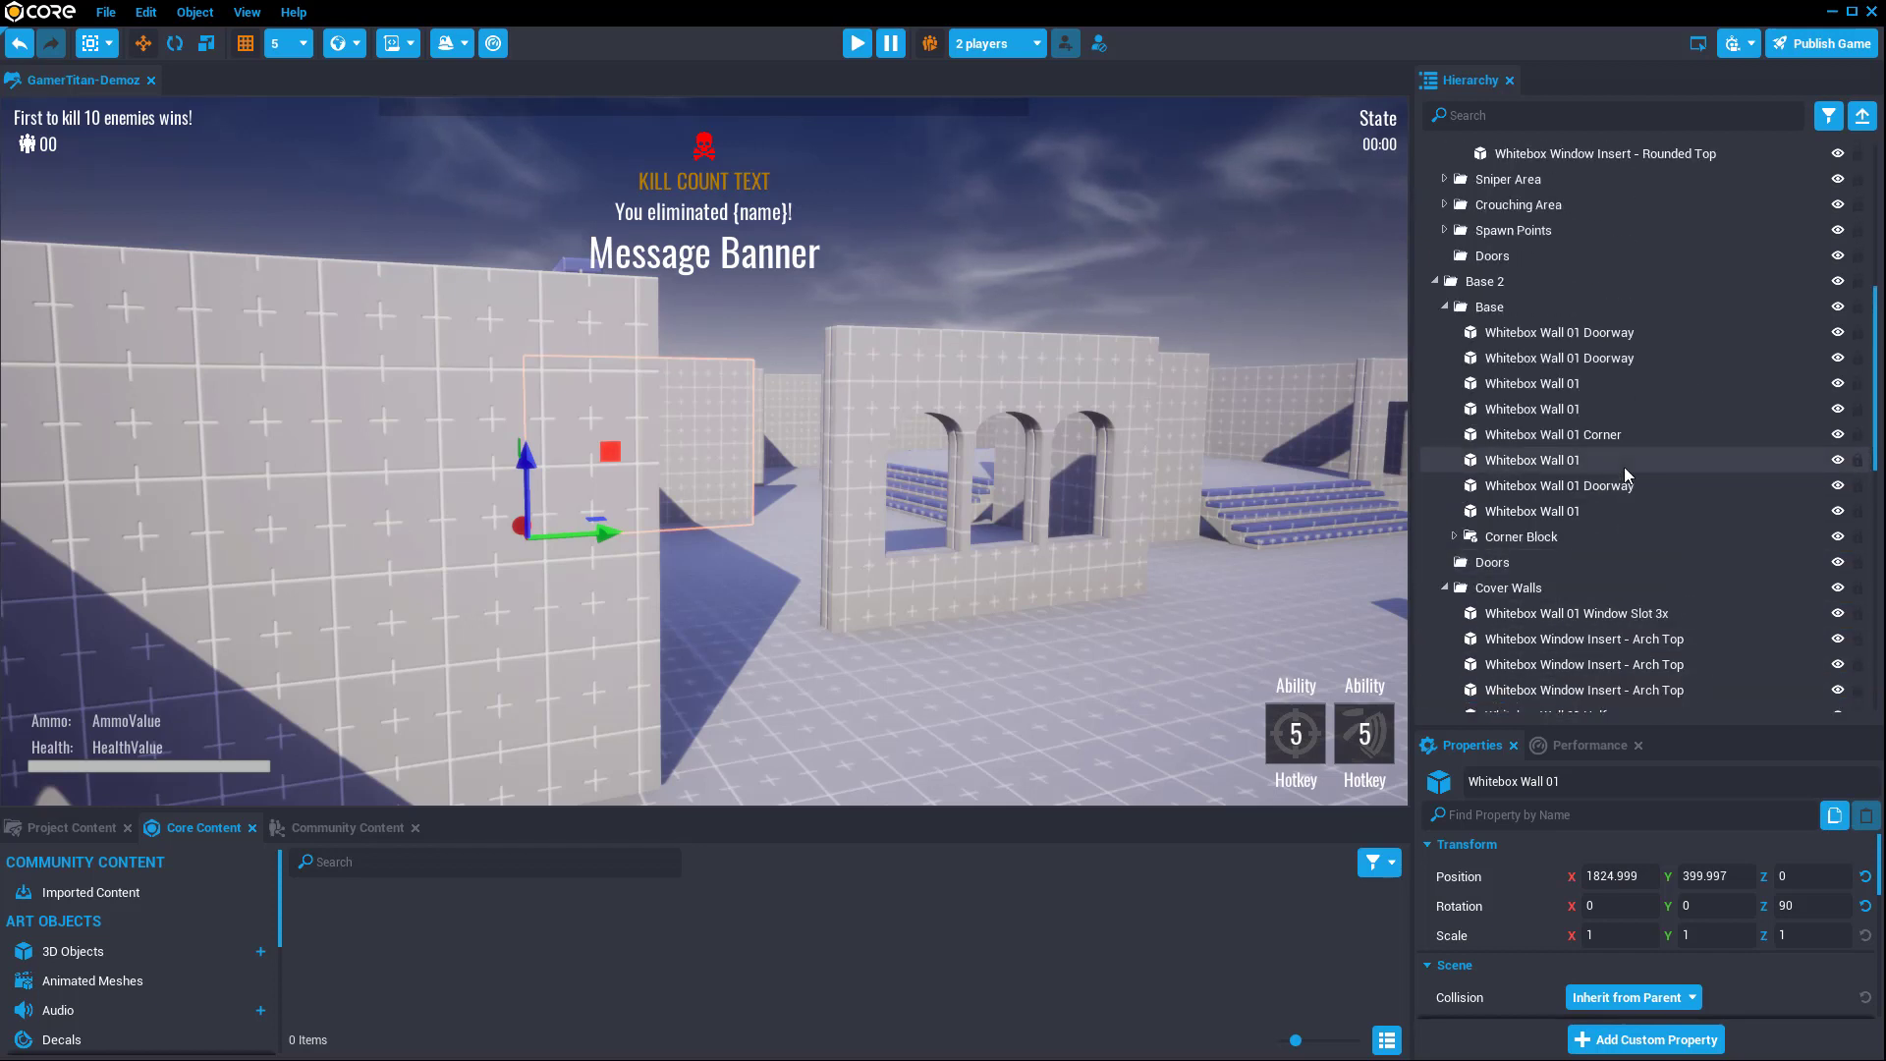
Step: Select the first Whitebox Wall 01 Doorway in Base 2's Base folder and focus the camera on it
{"action": "left_click", "coordinate": [1534, 332]}
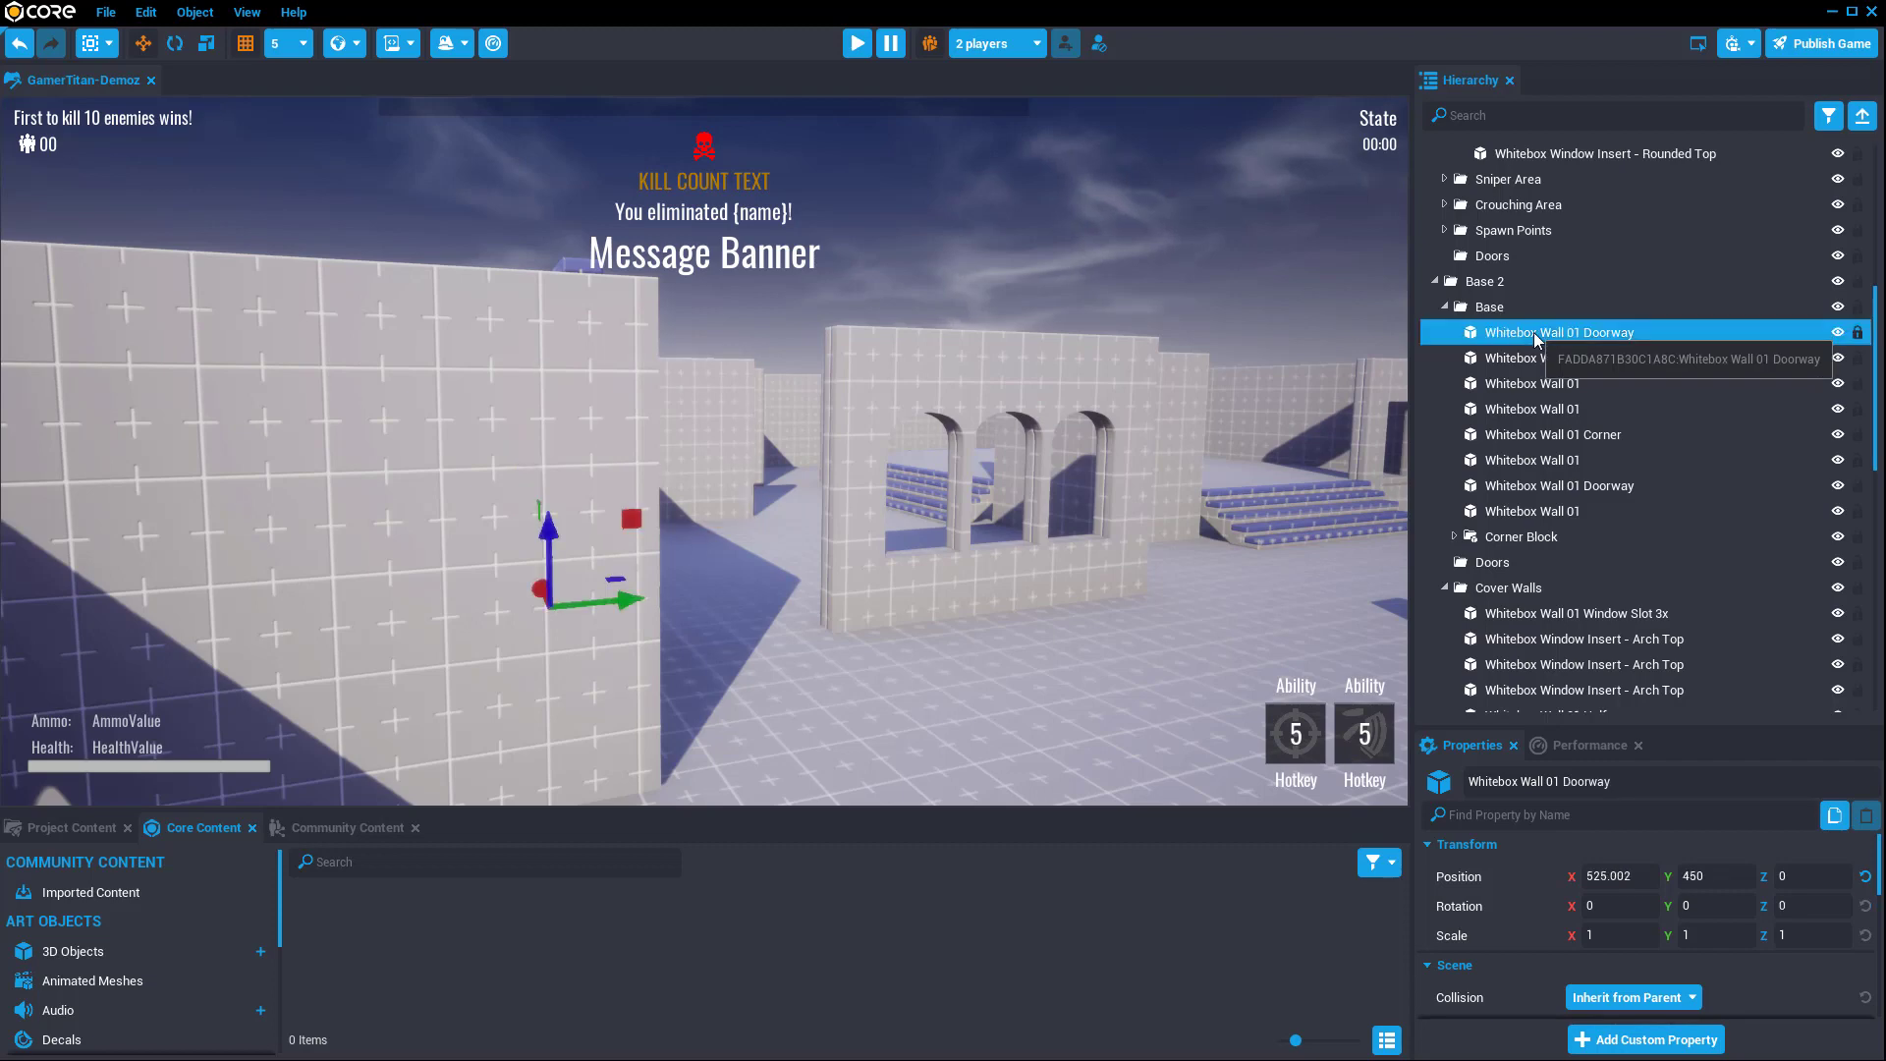
{"action": "key", "text": "f"}
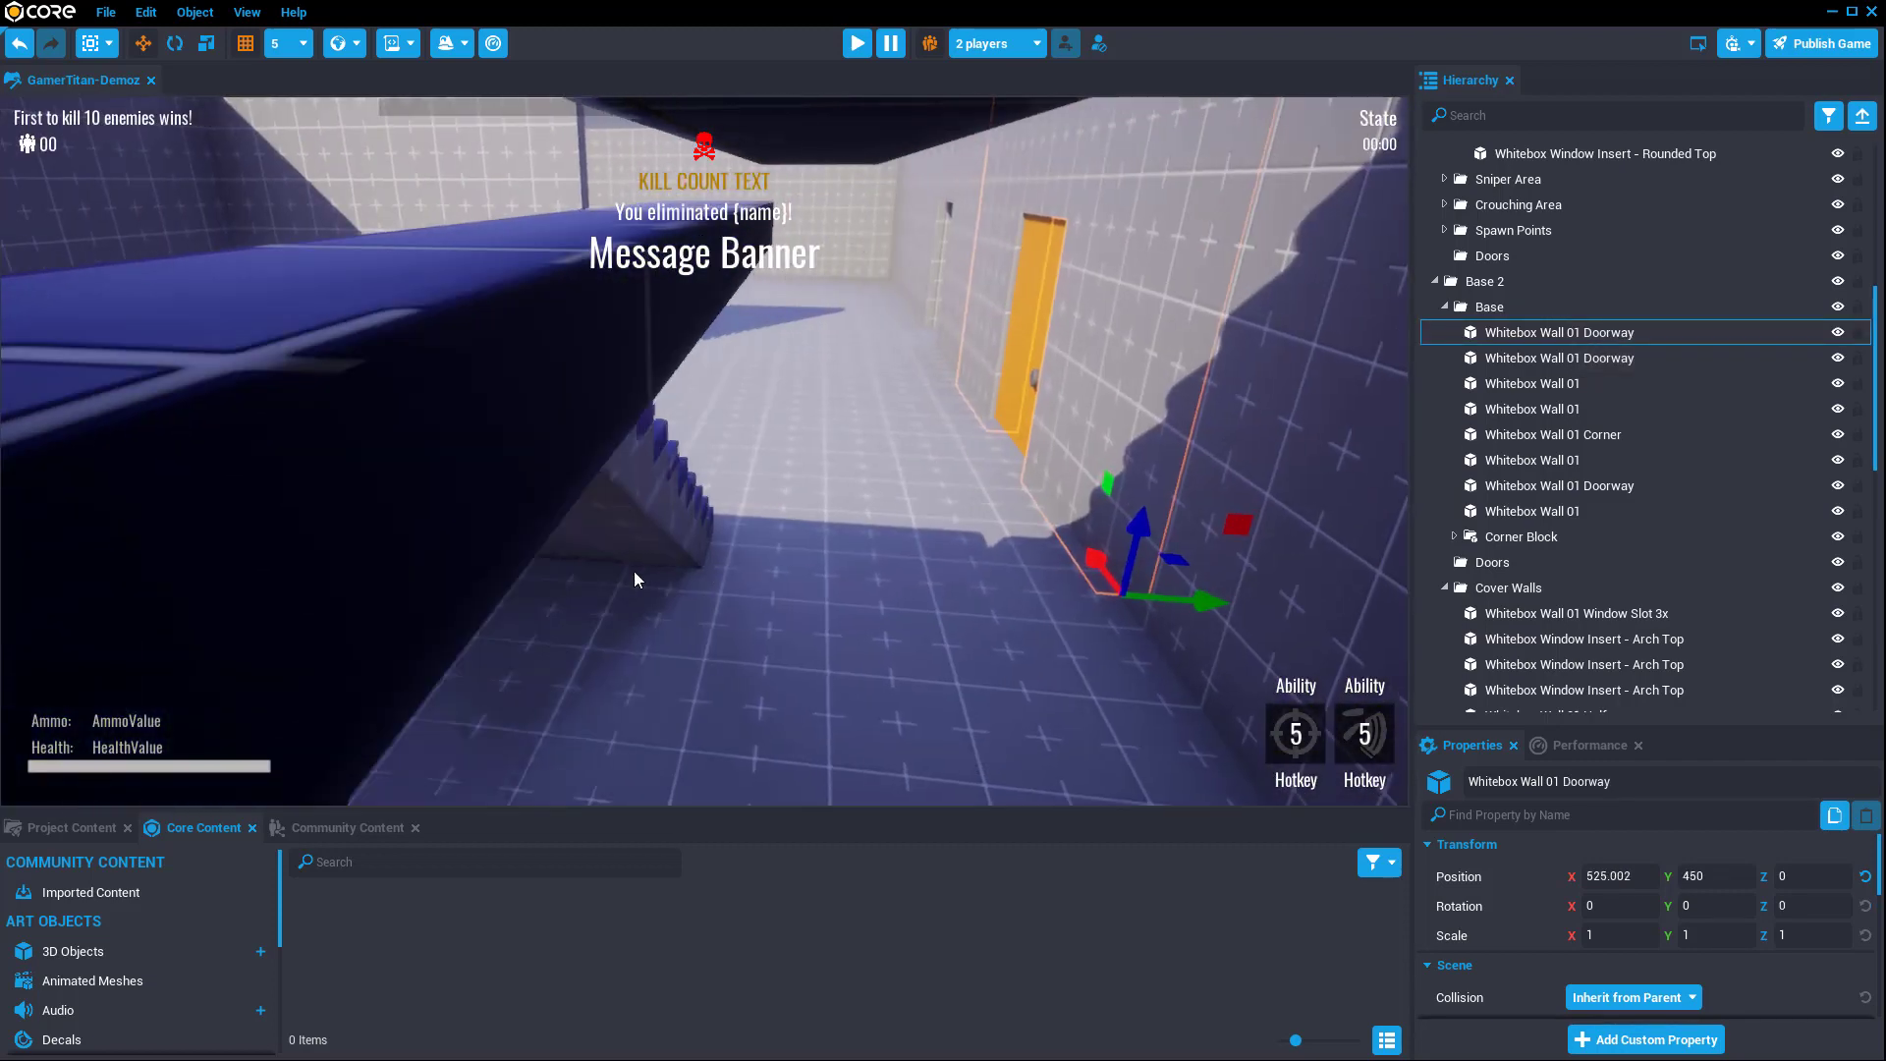
{"action": "right_click_drag", "start_coordinate": [634, 570], "coordinate": [717, 548]}
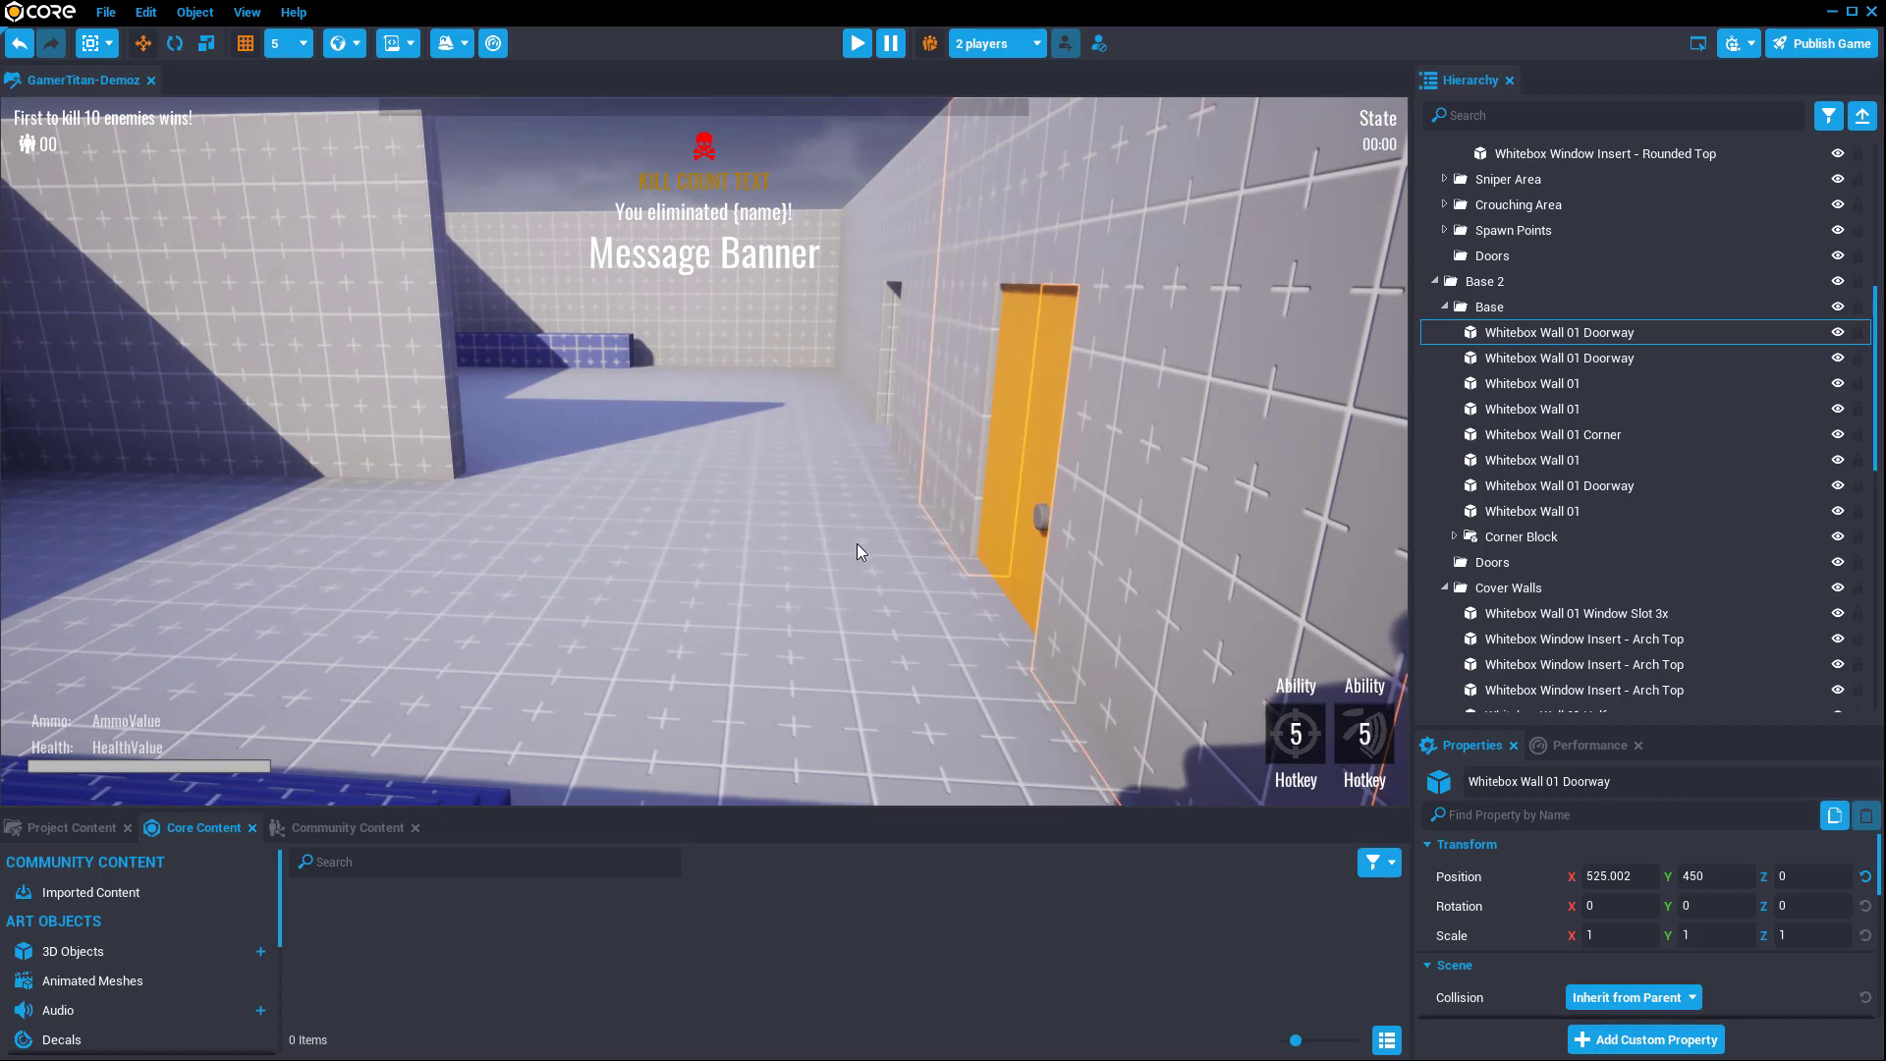
{"action": "right_click_drag", "start_coordinate": [868, 575], "coordinate": [829, 780]}
Step: Select the 8m x 8m floor tile beside the orange door and look at it from the top
{"action": "left_click", "coordinate": [758, 658]}
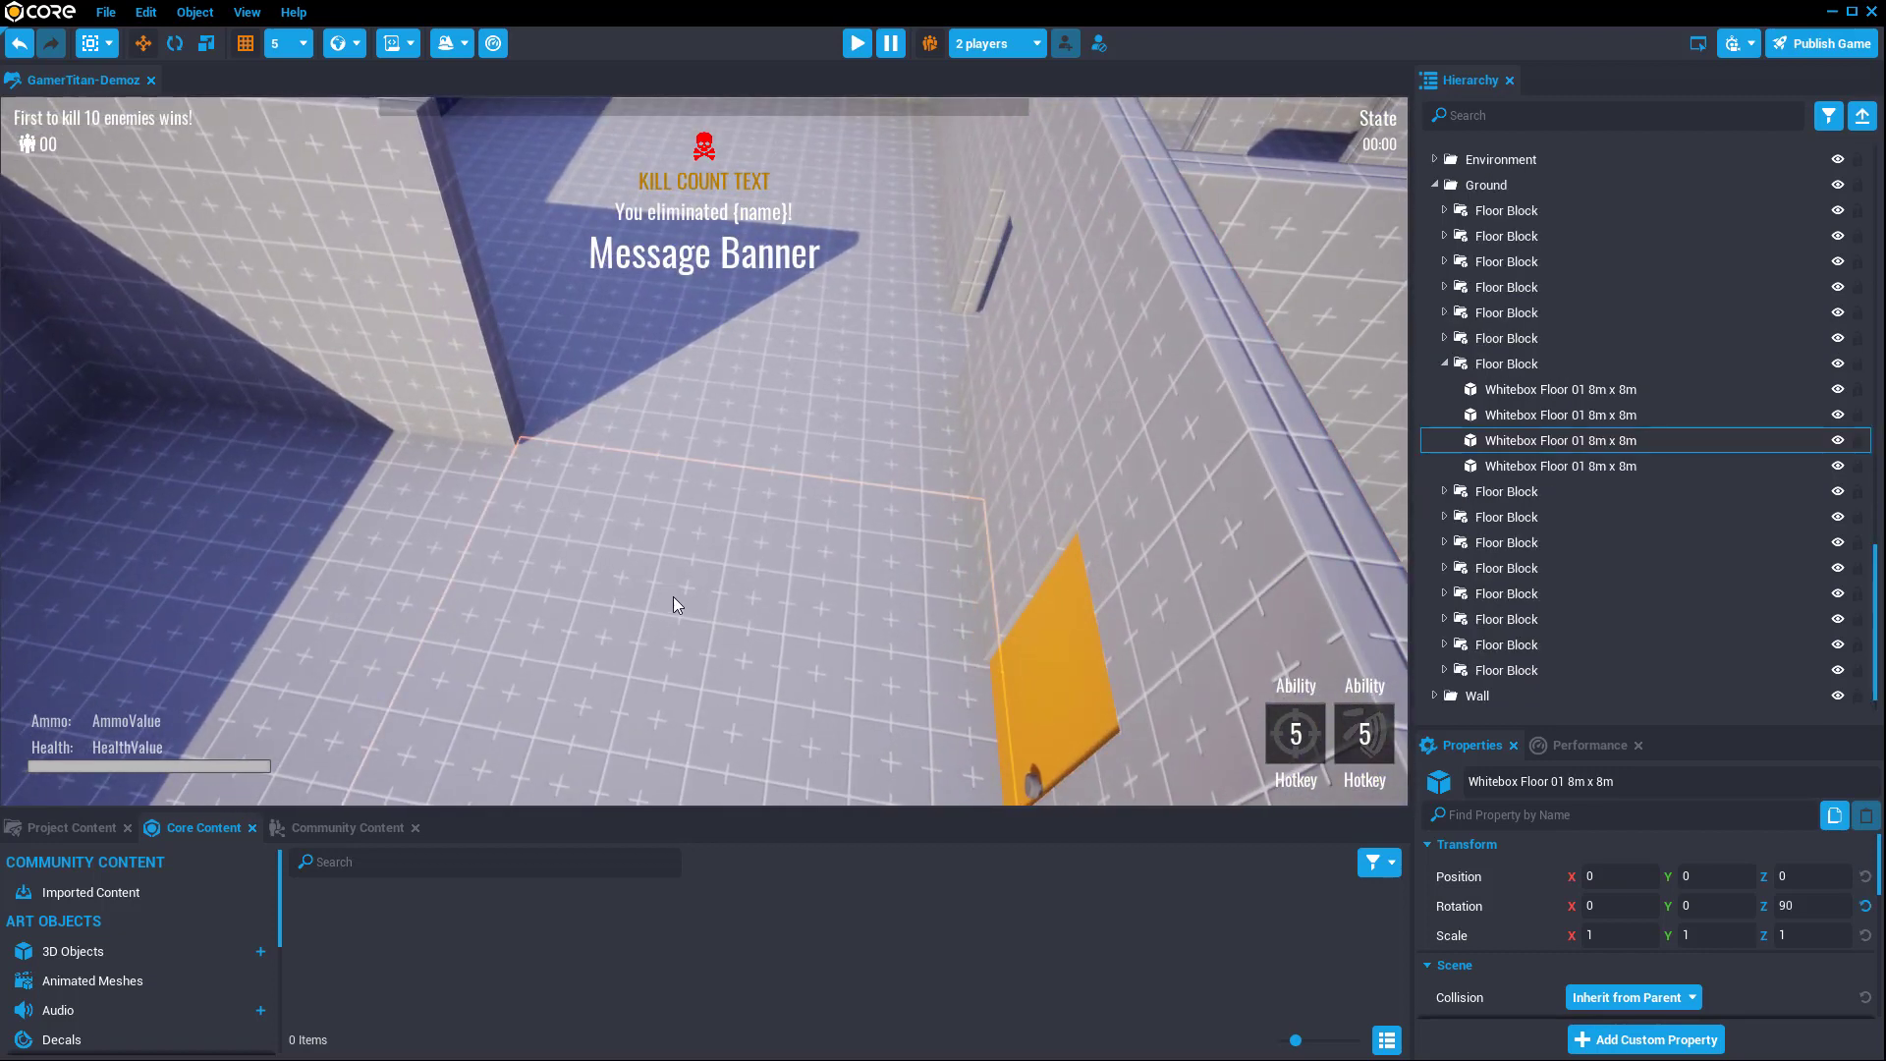
{"action": "right_click", "coordinate": [674, 581]}
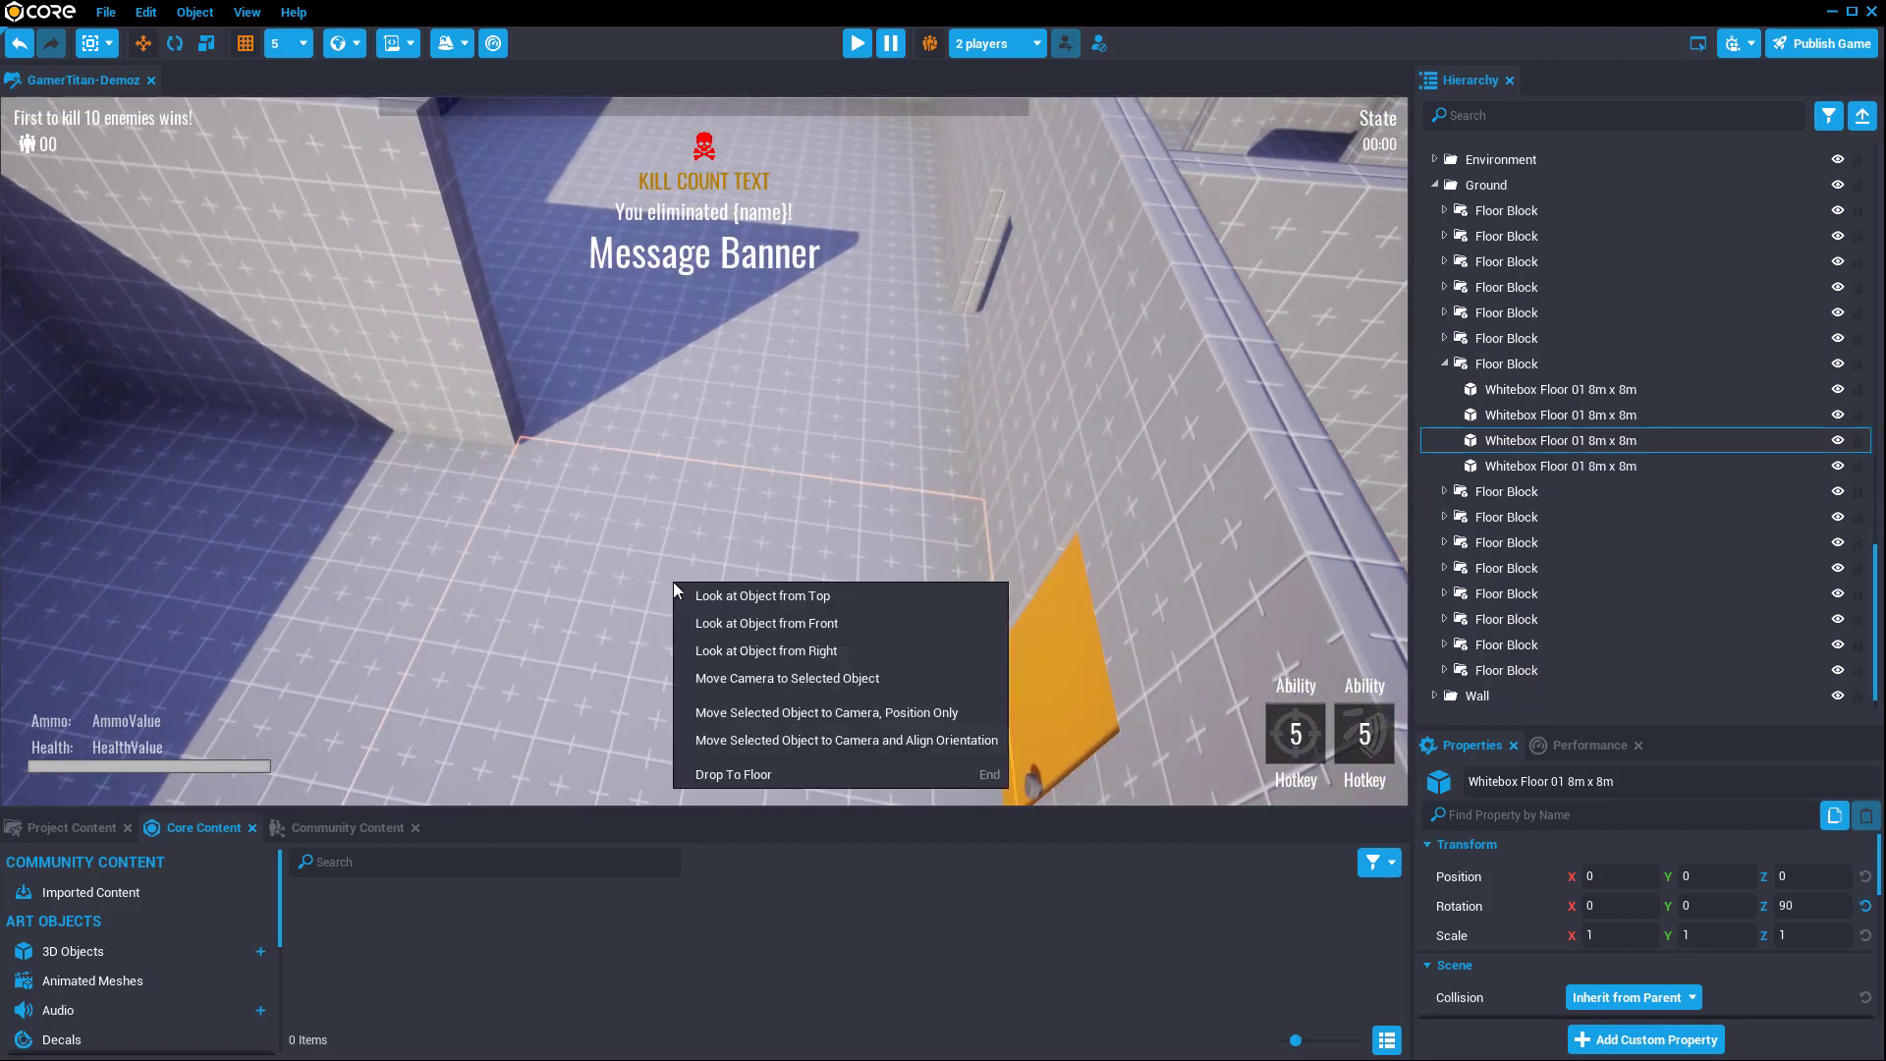
{"action": "left_click", "coordinate": [786, 597]}
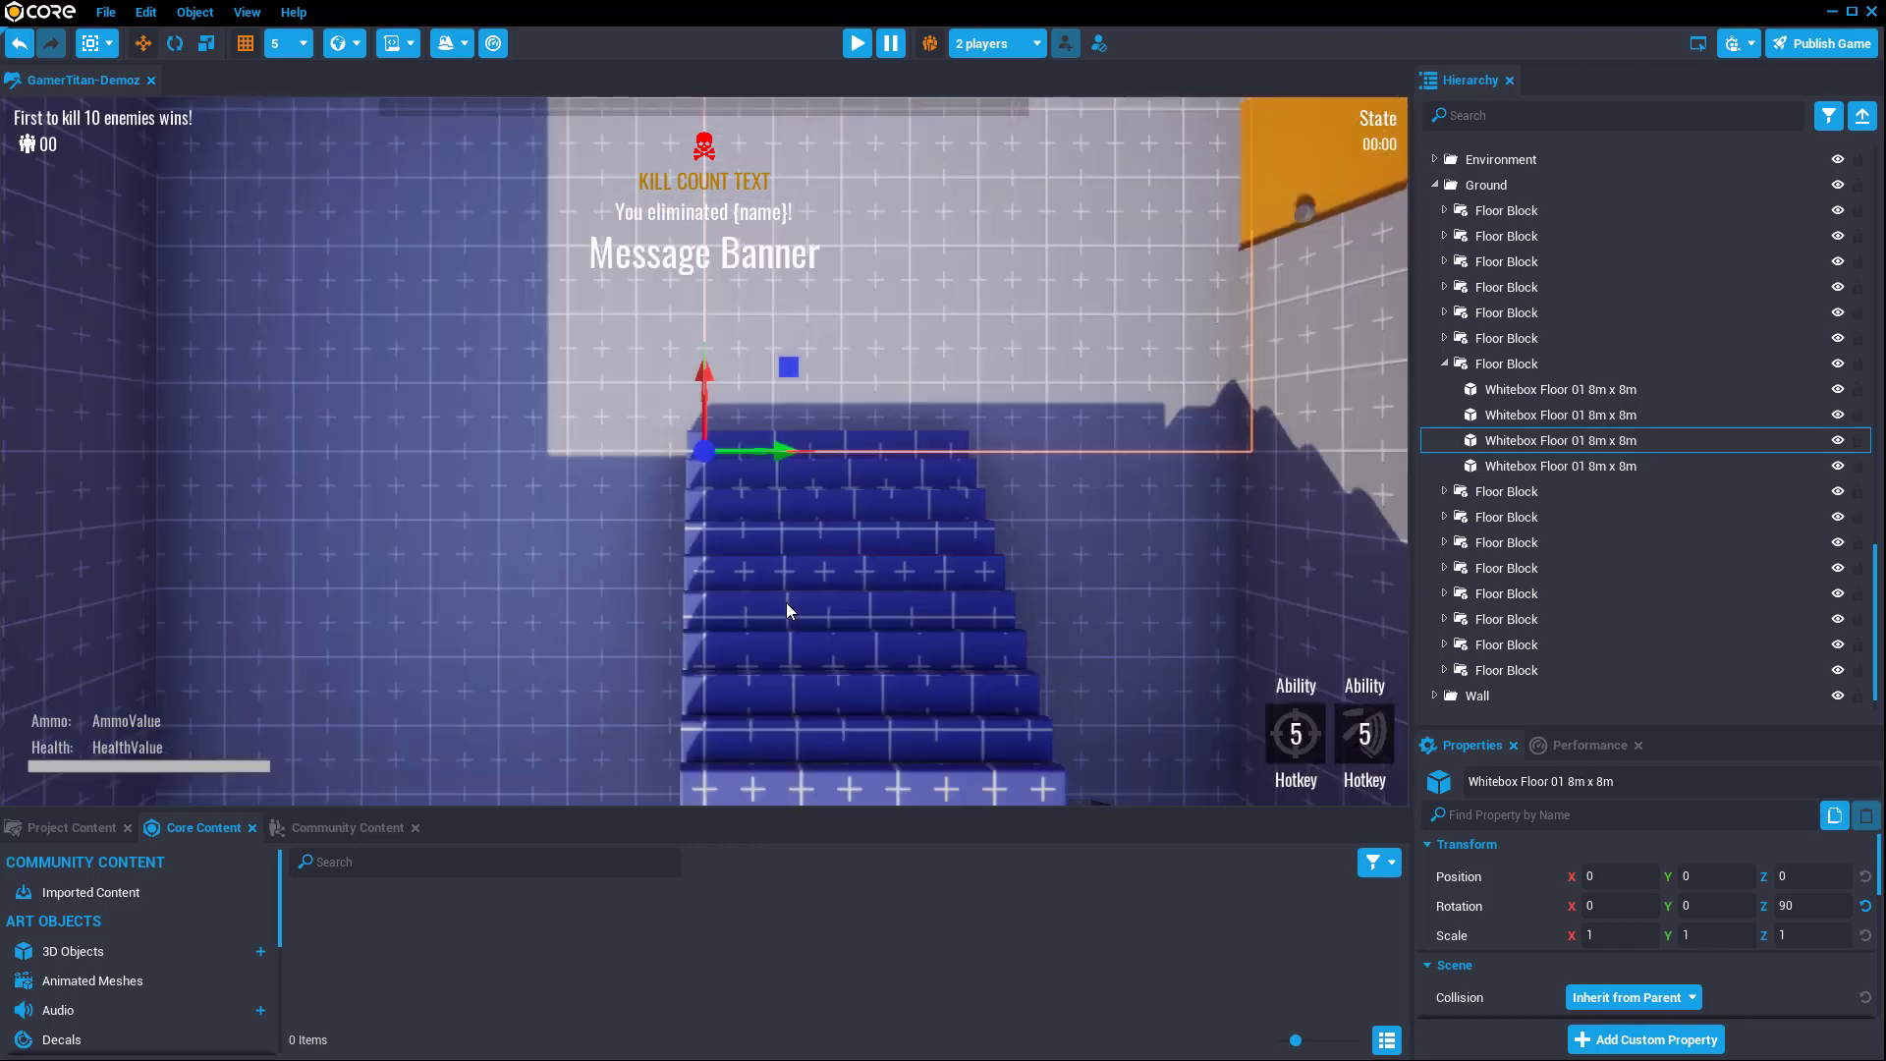
{"action": "scroll", "coordinate": [790, 590], "scroll_direction": "down", "scroll_amount": 3}
{"action": "scroll", "coordinate": [790, 590], "scroll_direction": "down", "scroll_amount": 5}
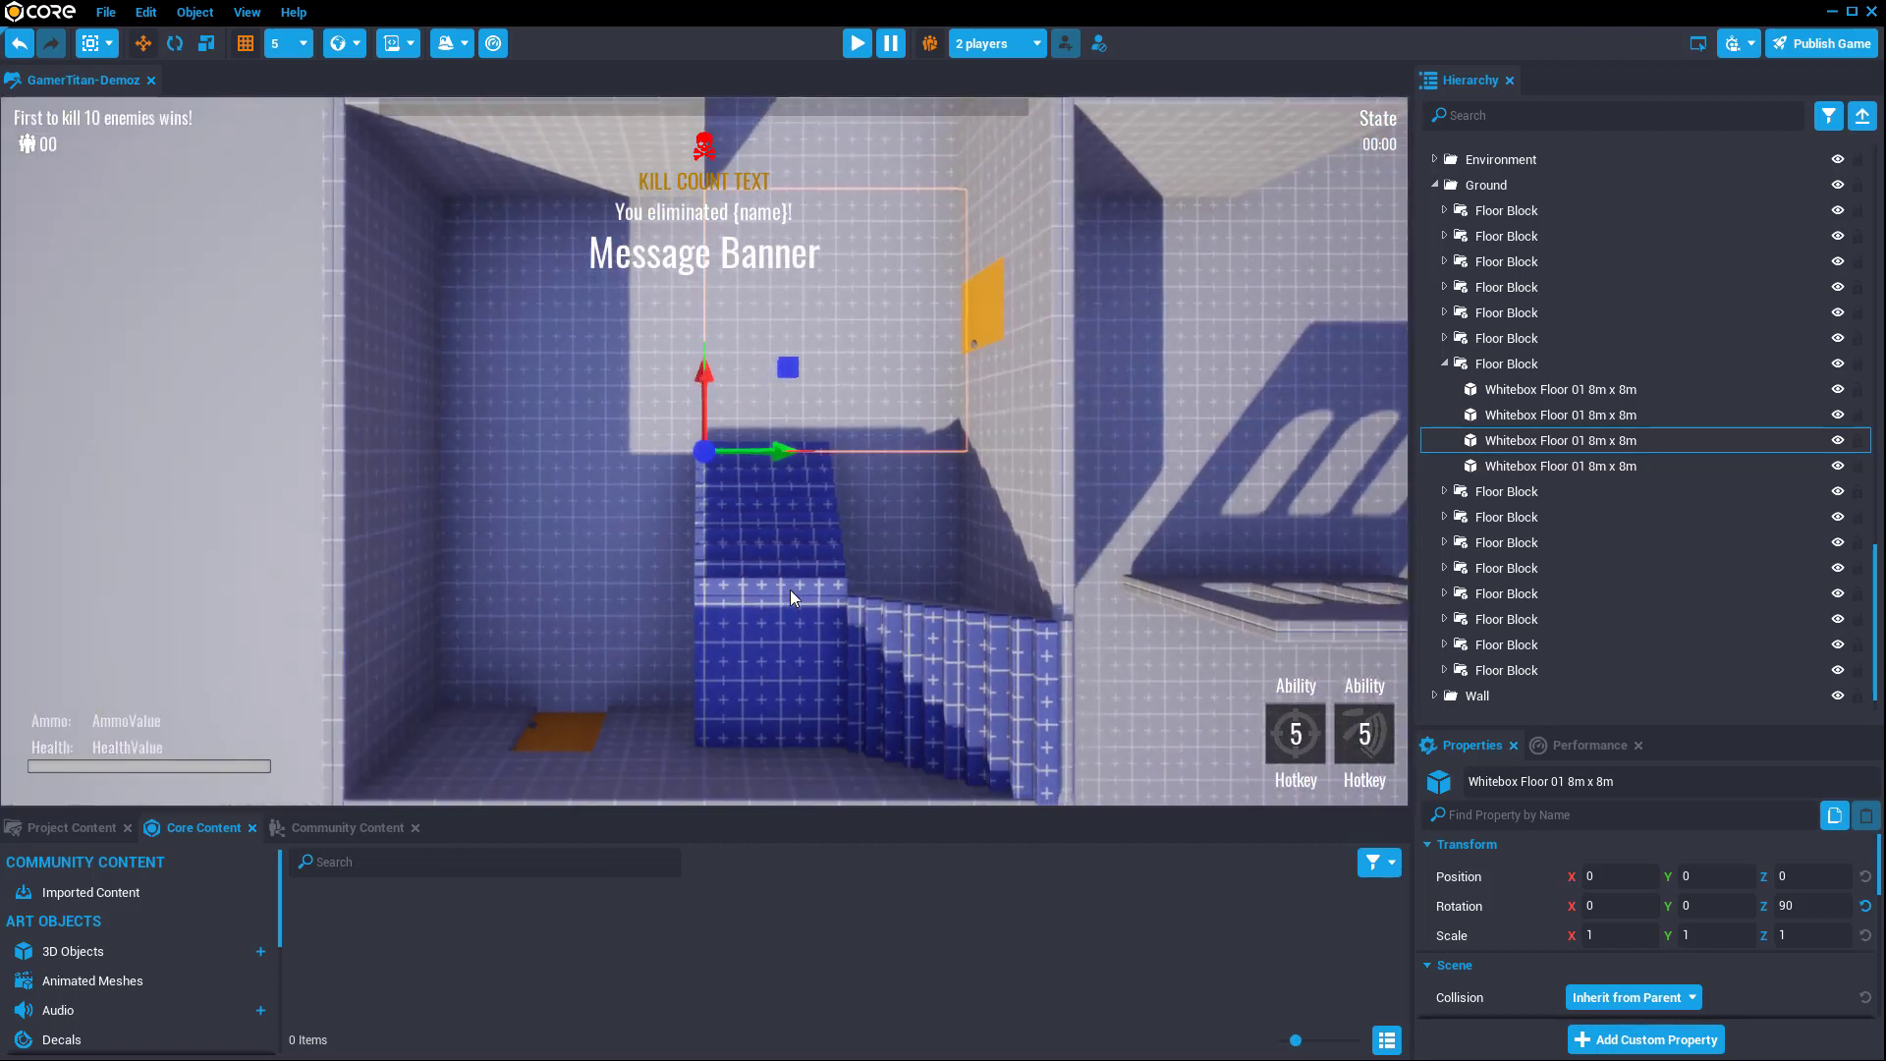
{"action": "left_click_drag", "start_coordinate": [839, 580], "coordinate": [1313, 351], "text": "alt"}
Step: Recheck the editor camera settings, orbit around the scene and select the floor tile near the low foundation block
{"action": "left_click", "coordinate": [1750, 43]}
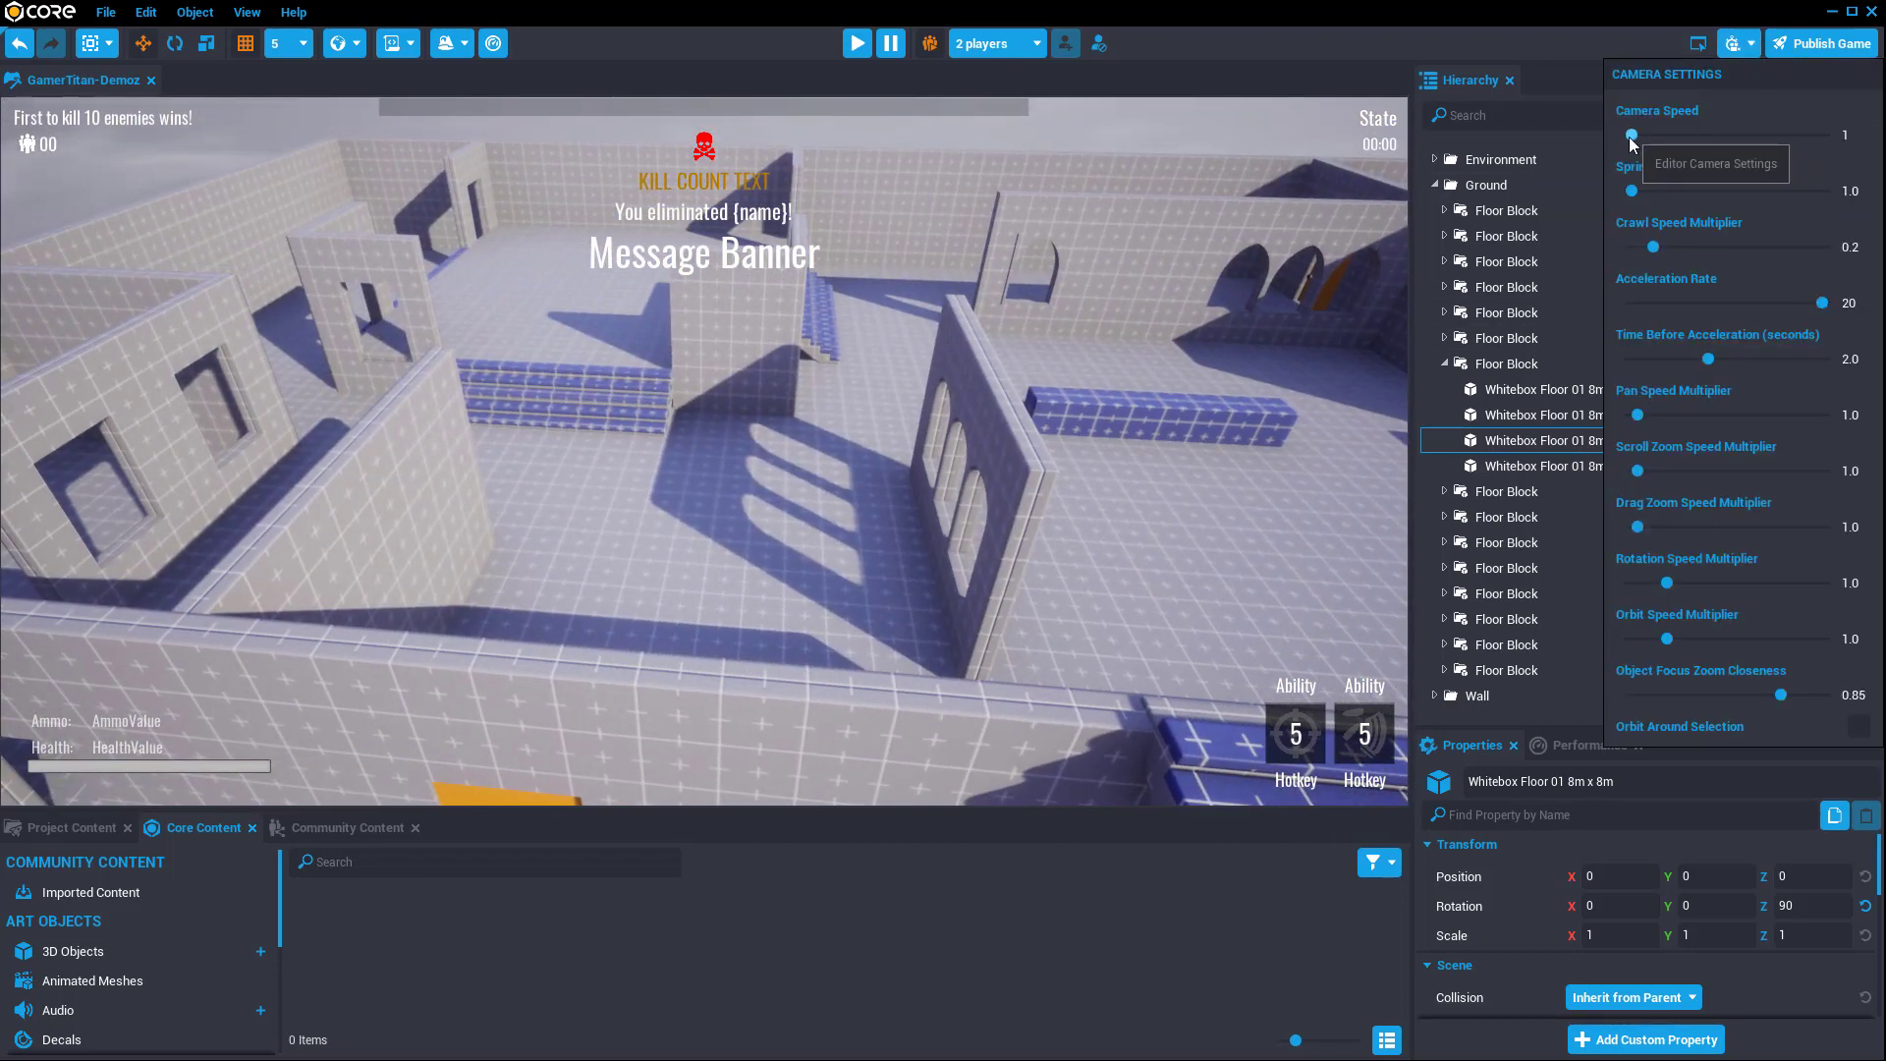
{"action": "left_click", "coordinate": [1140, 542]}
{"action": "left_click_drag", "start_coordinate": [1135, 546], "coordinate": [1236, 486], "text": "alt"}
{"action": "left_click_drag", "start_coordinate": [965, 576], "coordinate": [796, 656], "text": "alt"}
{"action": "left_click", "coordinate": [1028, 587]}
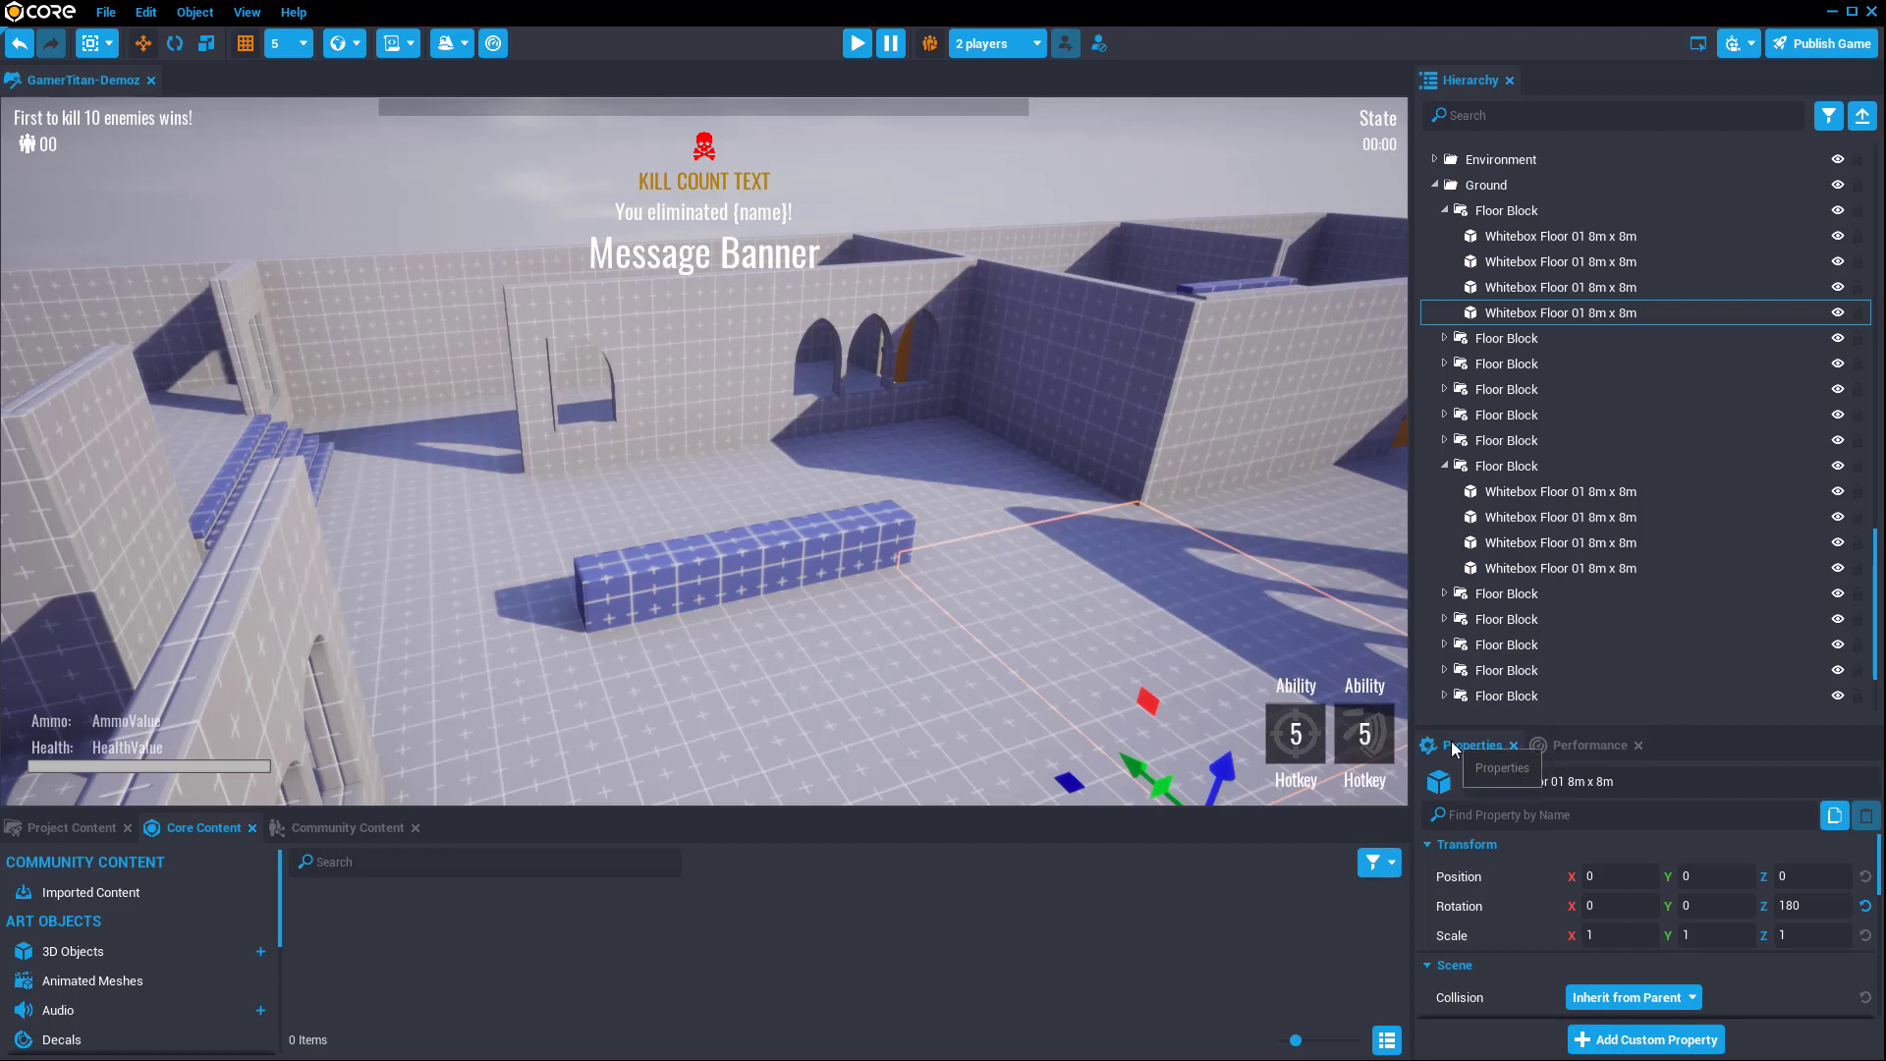
Step: Resize the workspace so the Properties and content areas are taller
{"action": "left_click_drag", "start_coordinate": [1658, 729], "coordinate": [1656, 679]}
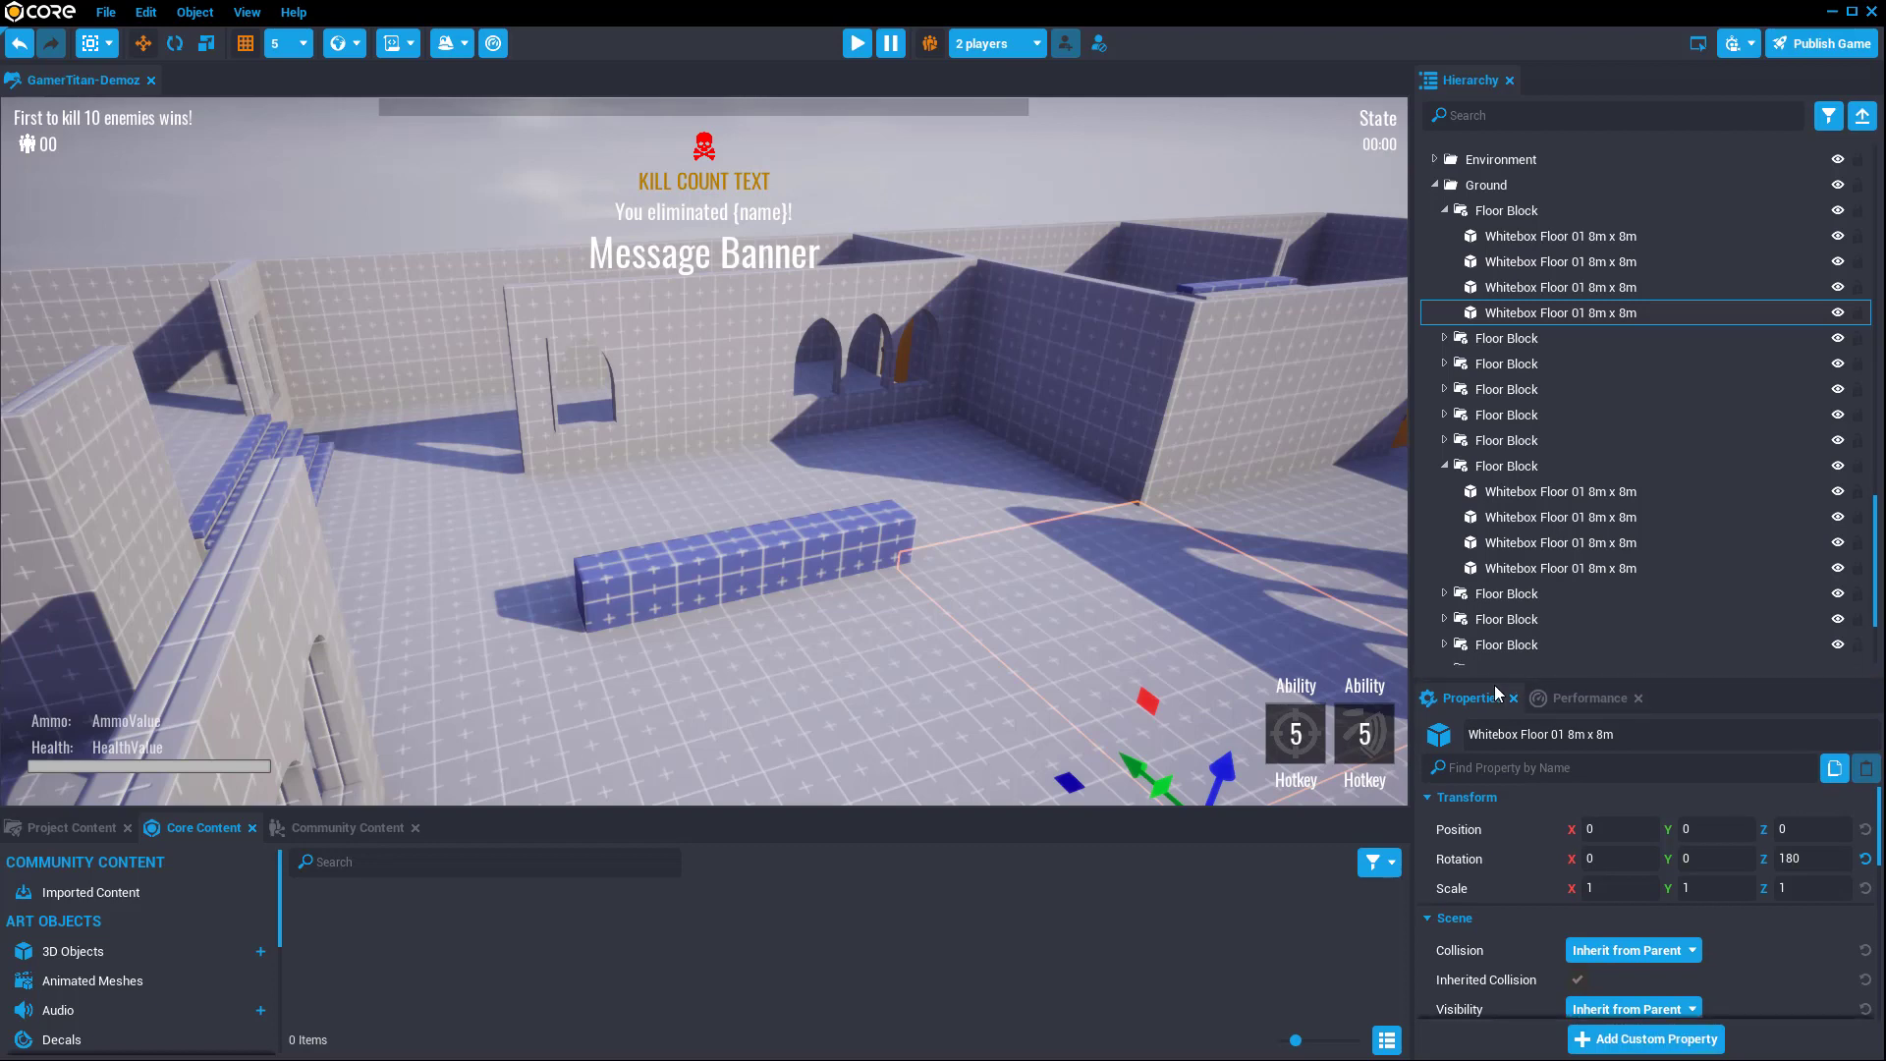
{"action": "left_click_drag", "start_coordinate": [1074, 809], "coordinate": [1032, 786]}
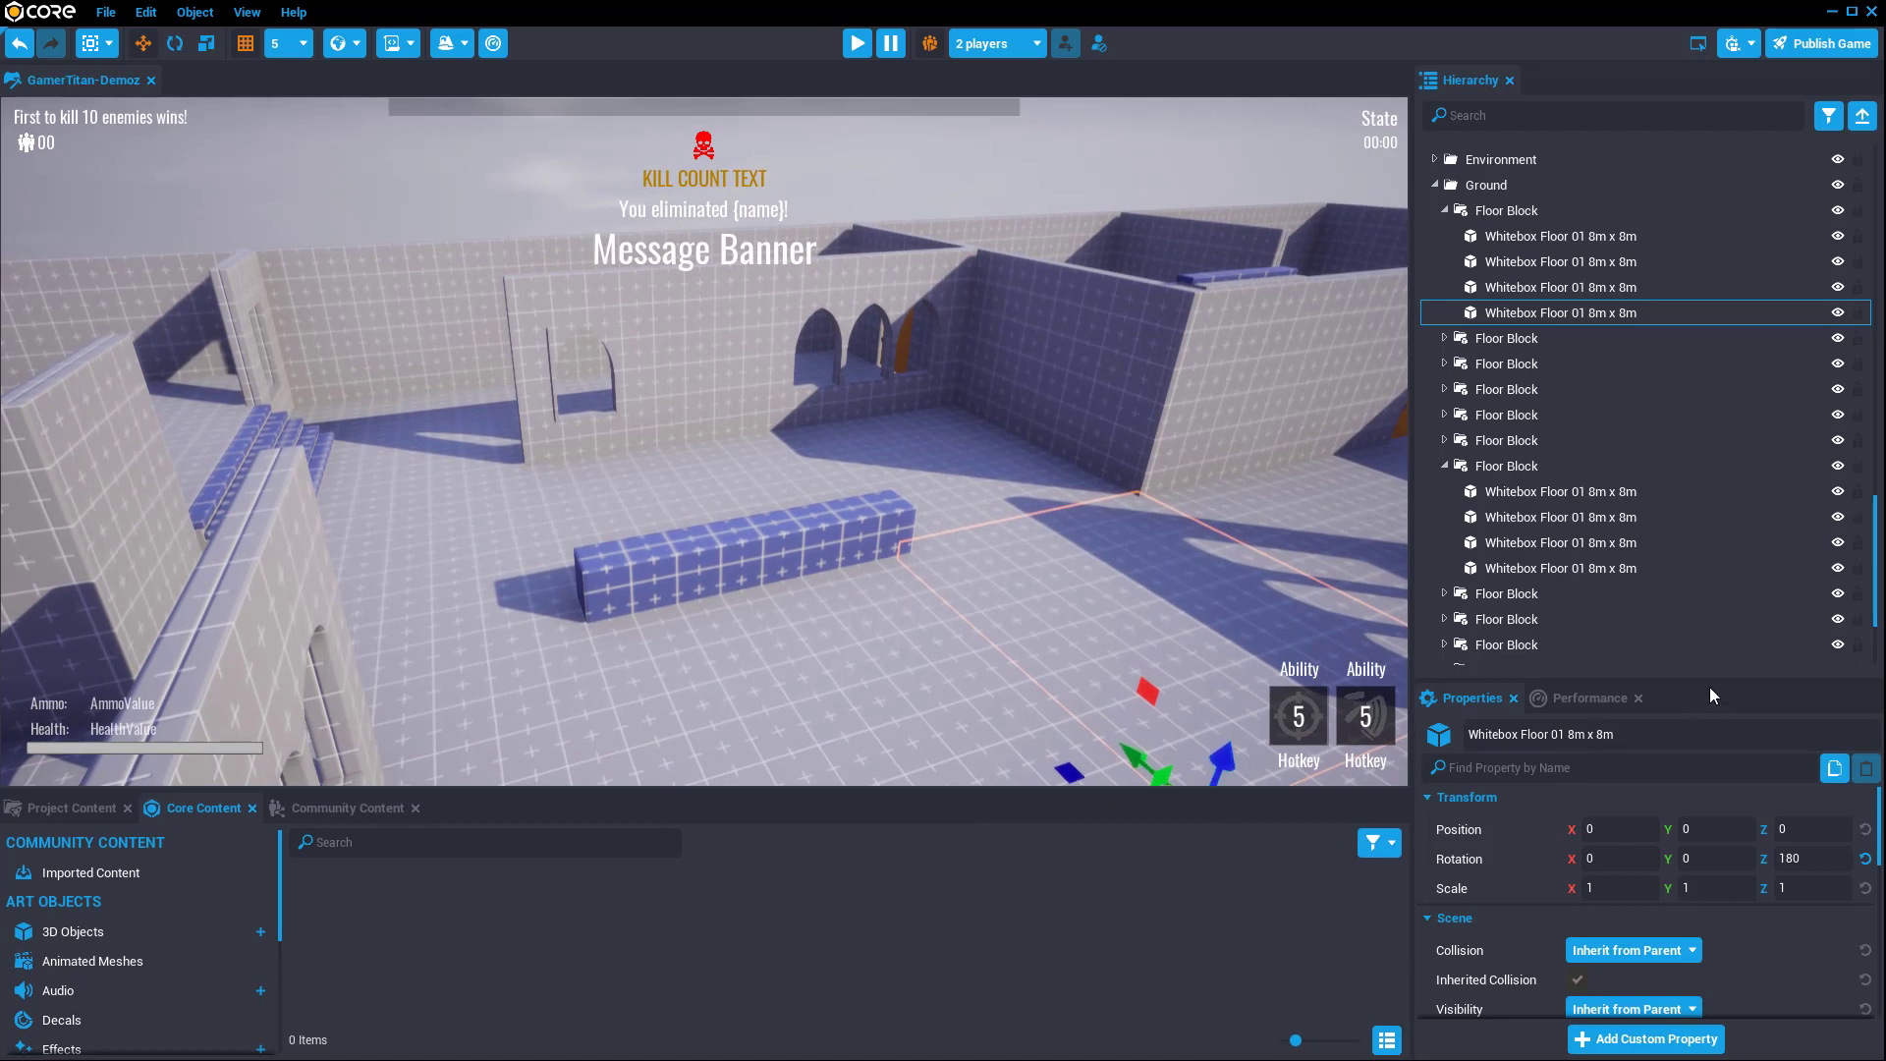
{"action": "left_click_drag", "start_coordinate": [1709, 684], "coordinate": [1665, 457]}
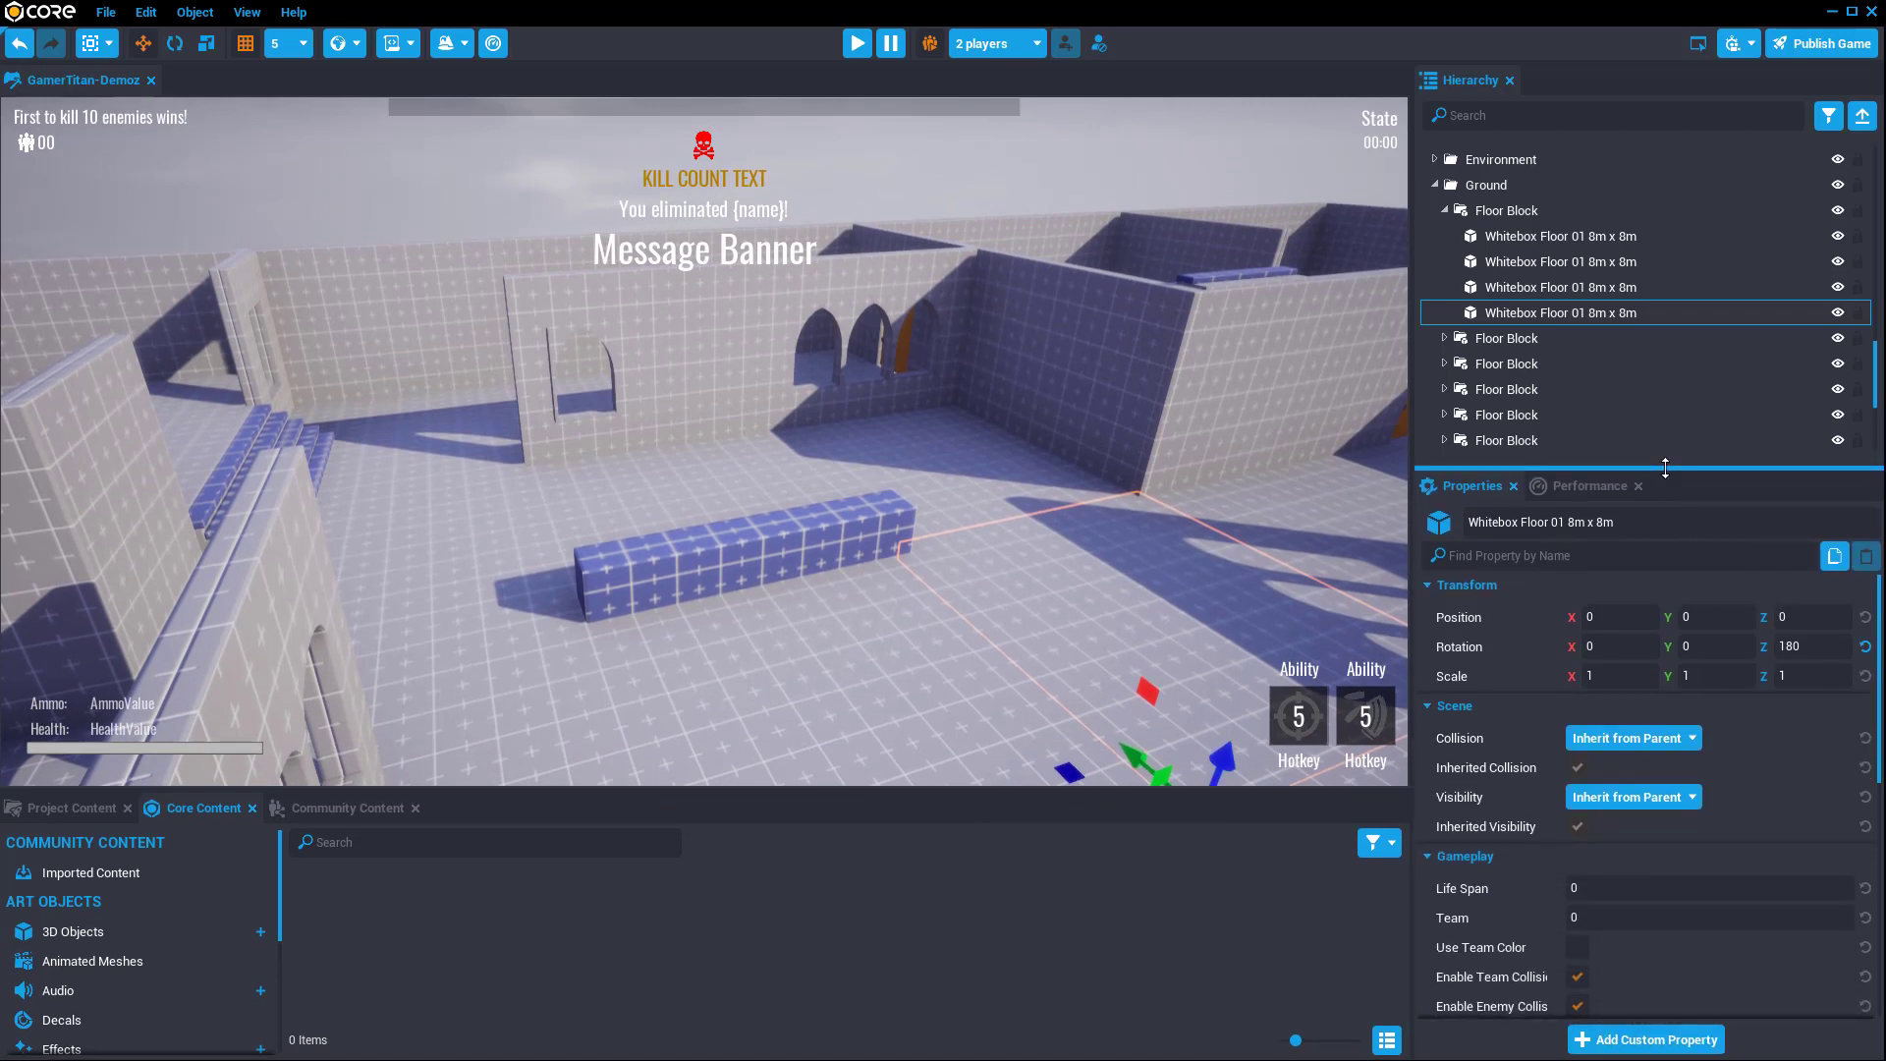
Step: Select the Whitebox Wall 01 - Foundation block in the Crouching Area and copy its Position property
{"action": "left_click", "coordinate": [810, 539]}
{"action": "left_click", "coordinate": [852, 639]}
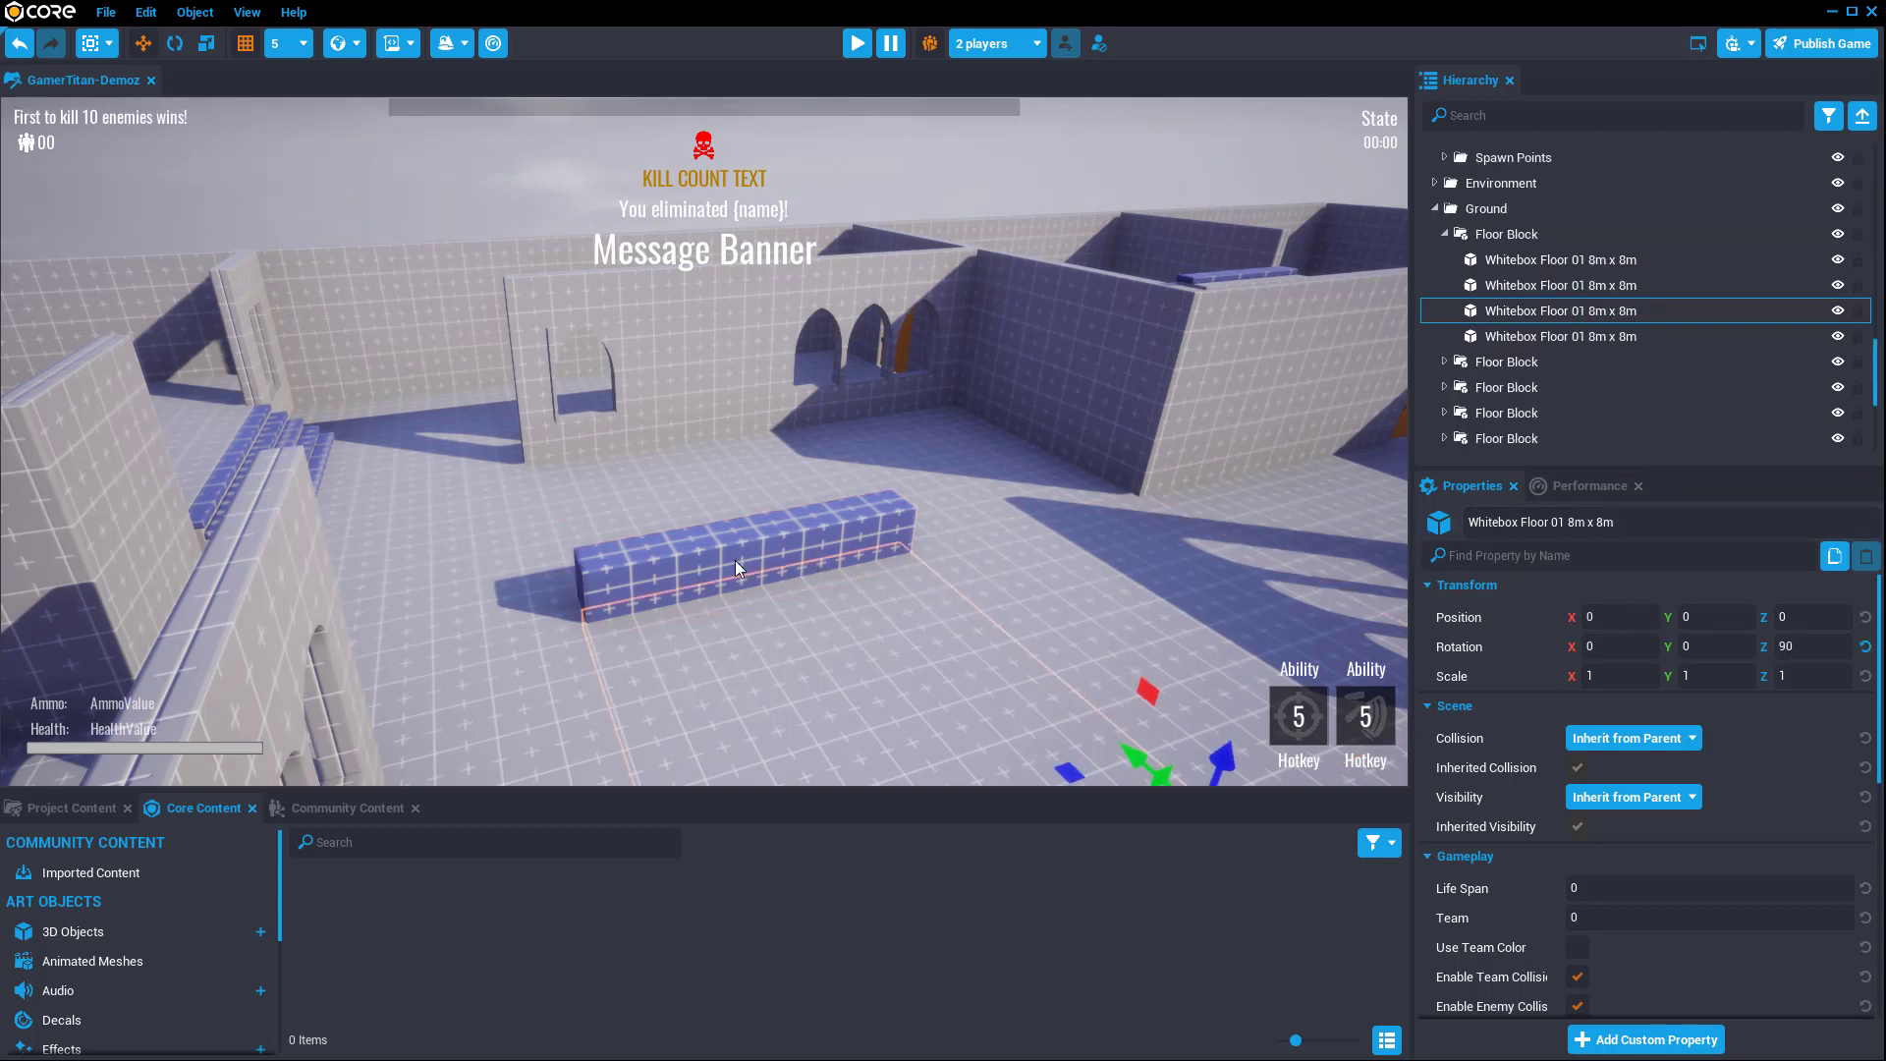
{"action": "left_click", "coordinate": [825, 523]}
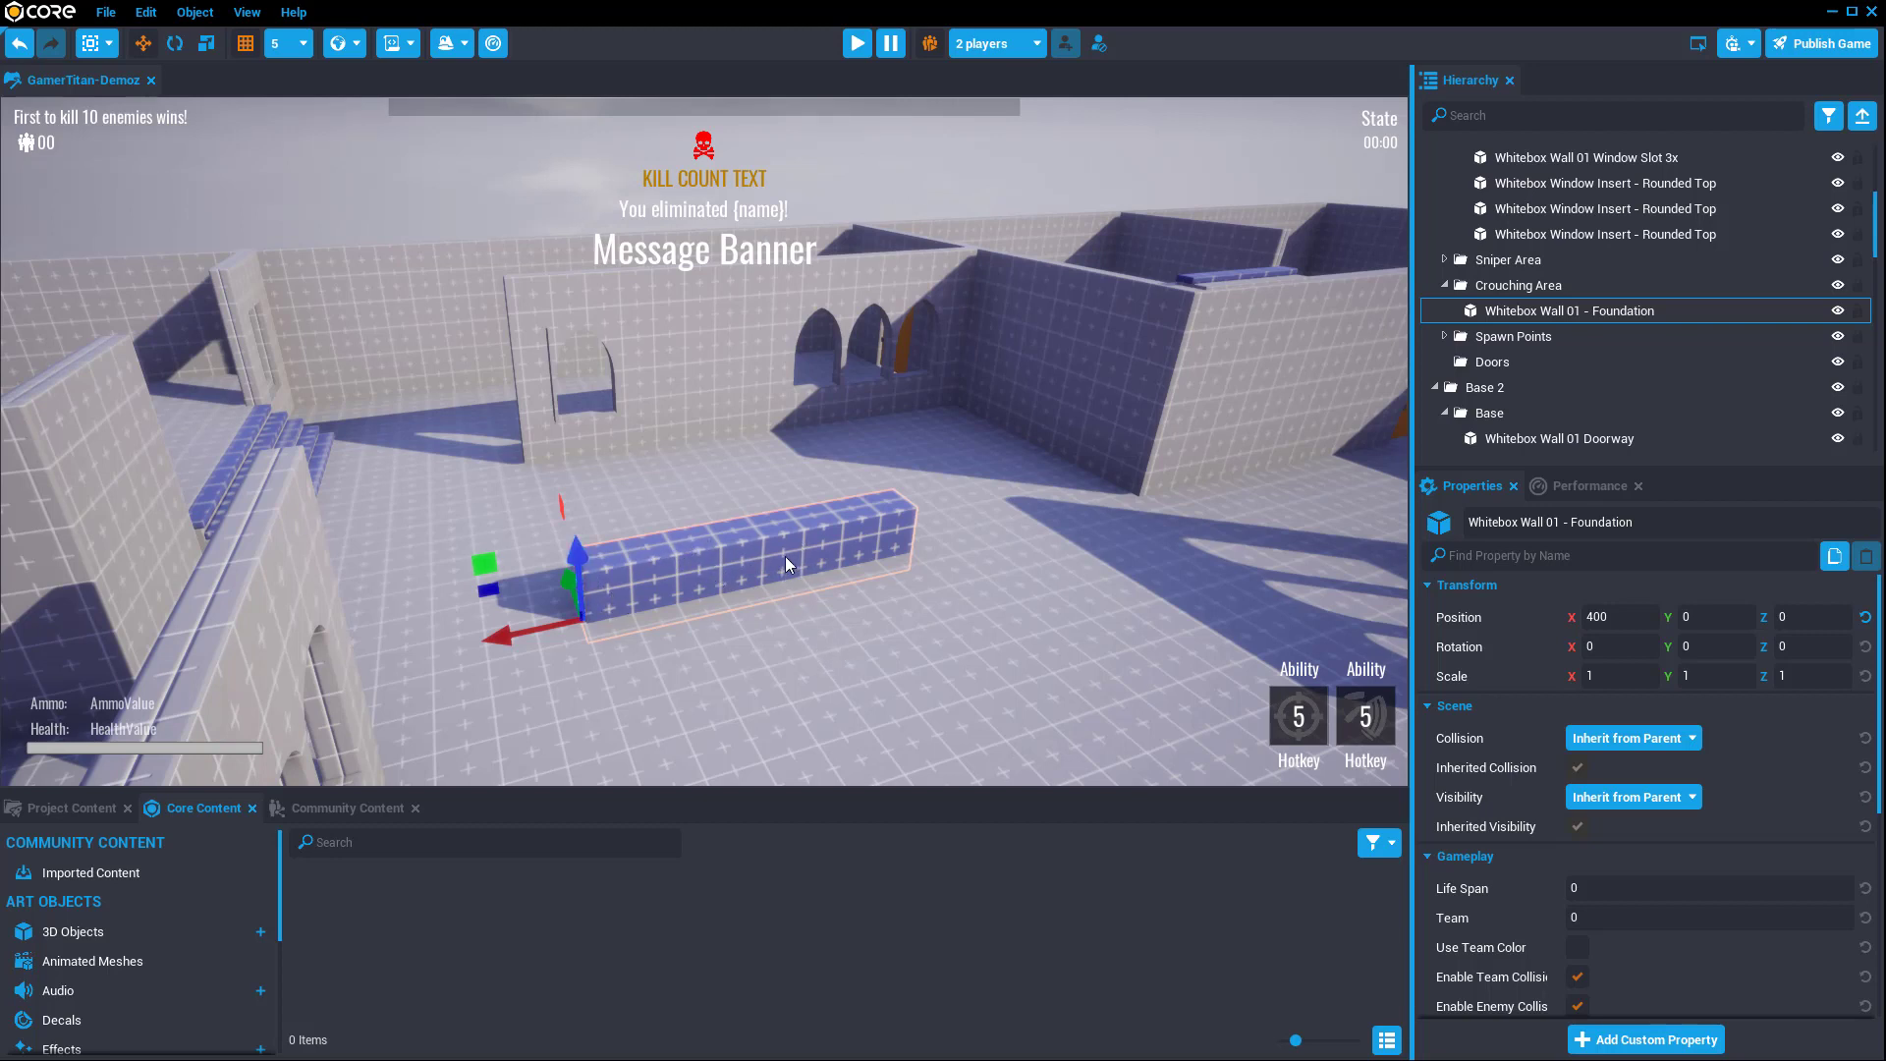
{"action": "right_click", "coordinate": [1456, 619]}
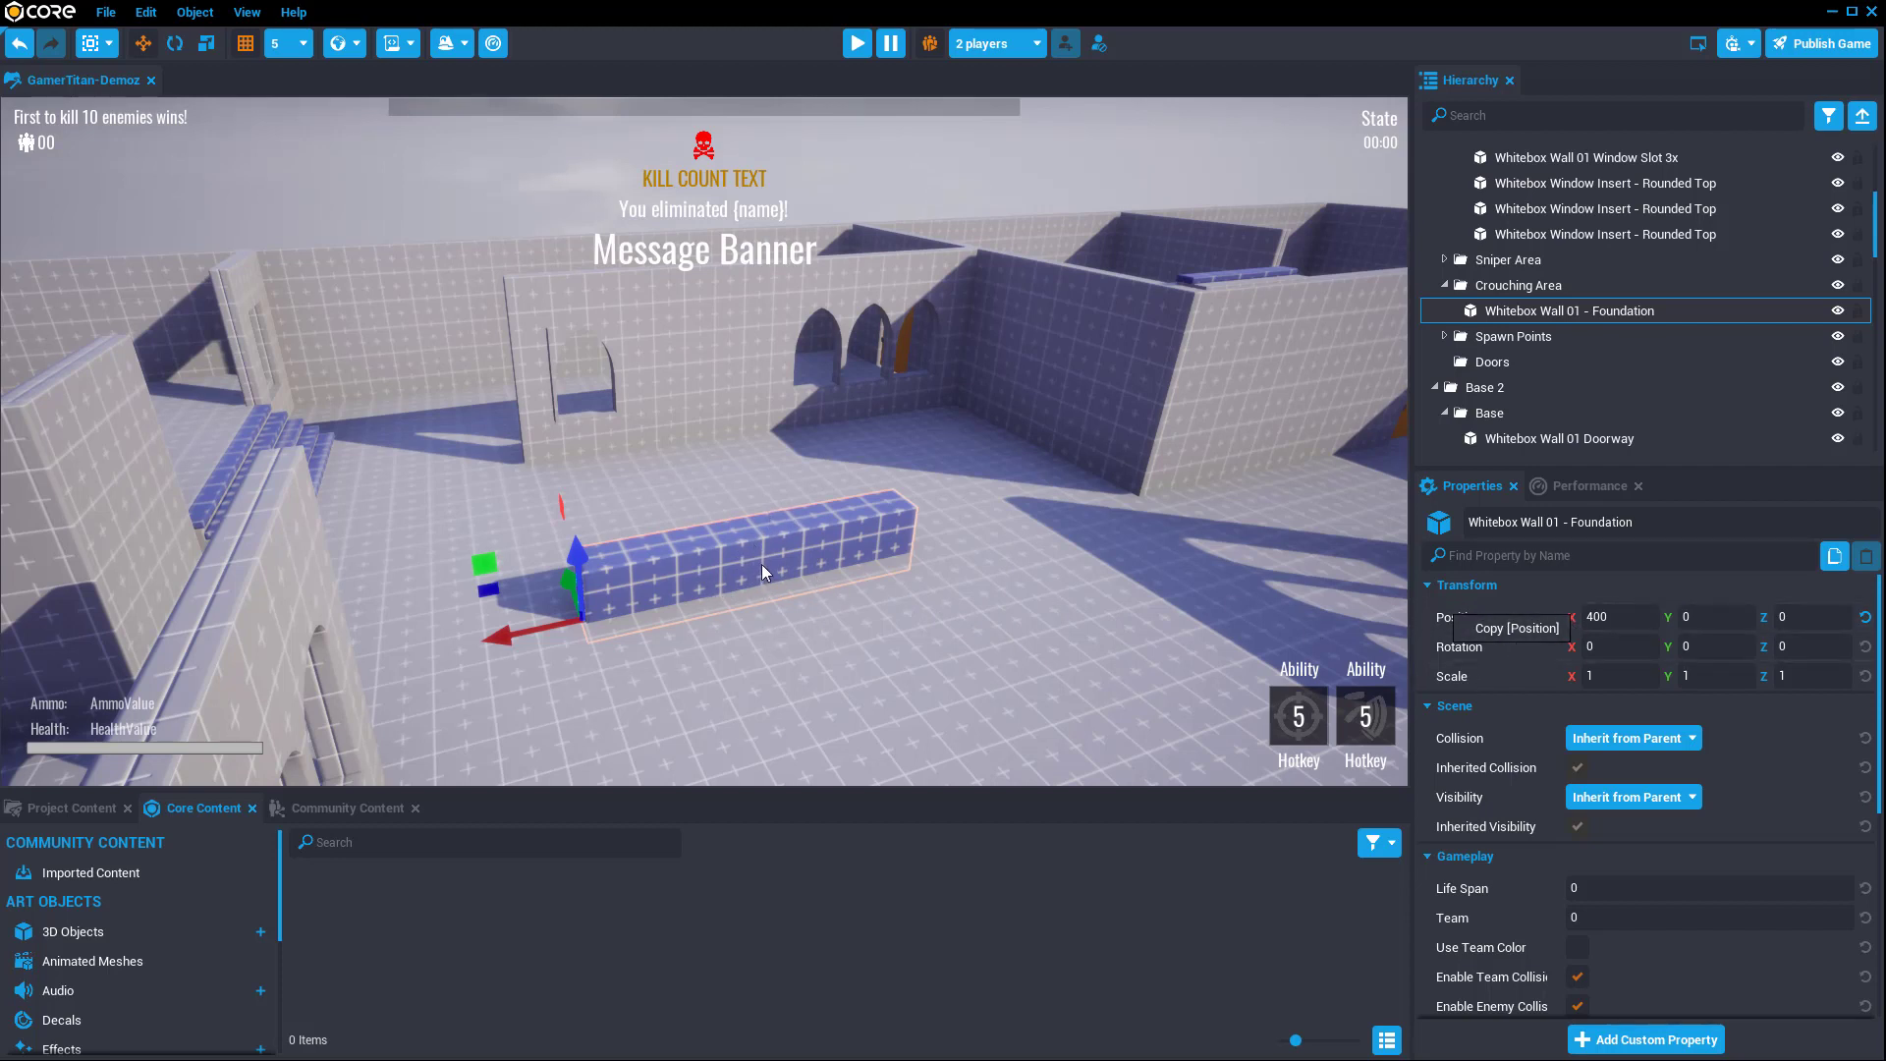
{"action": "left_click", "coordinate": [1518, 630]}
Step: Enlarge the Core Content area and browse its art and game object categories
{"action": "left_click_drag", "start_coordinate": [520, 788], "coordinate": [246, 660]}
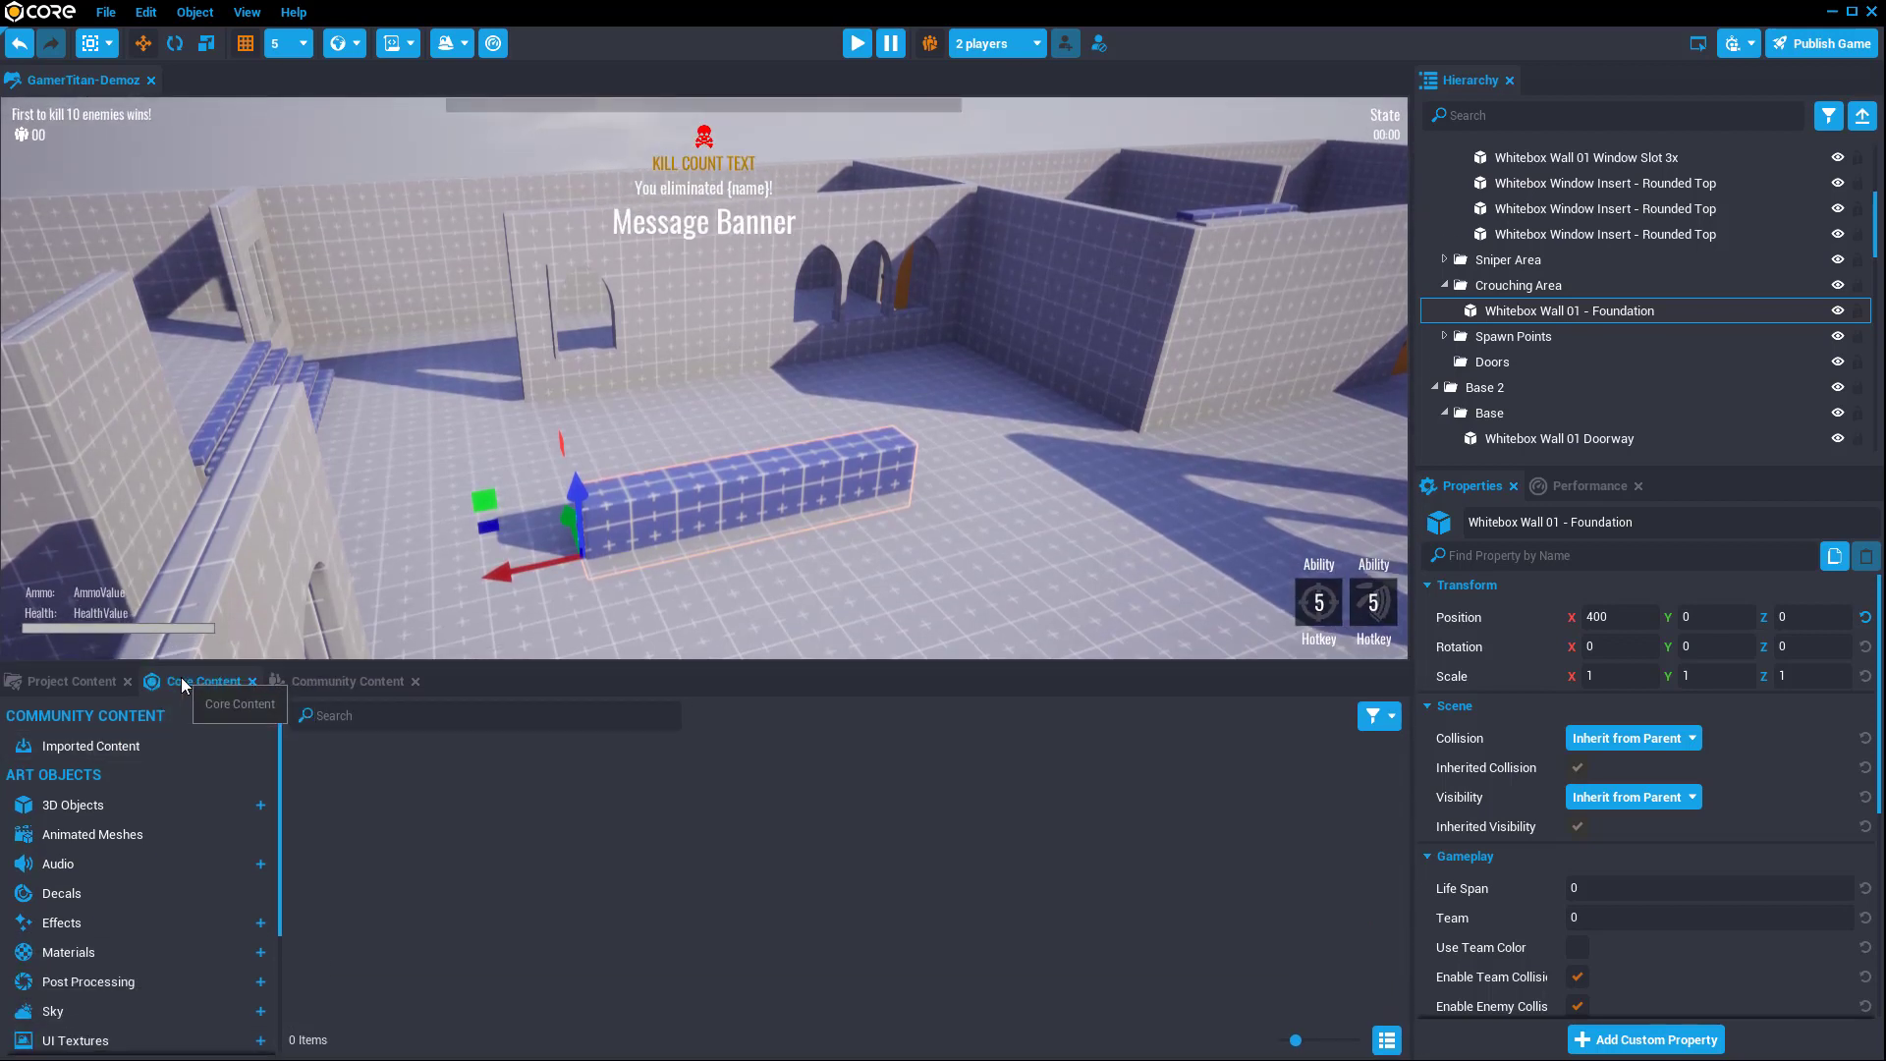
{"action": "scroll", "coordinate": [186, 827], "scroll_direction": "down", "scroll_amount": 3}
{"action": "scroll", "coordinate": [189, 813], "scroll_direction": "down", "scroll_amount": 1}
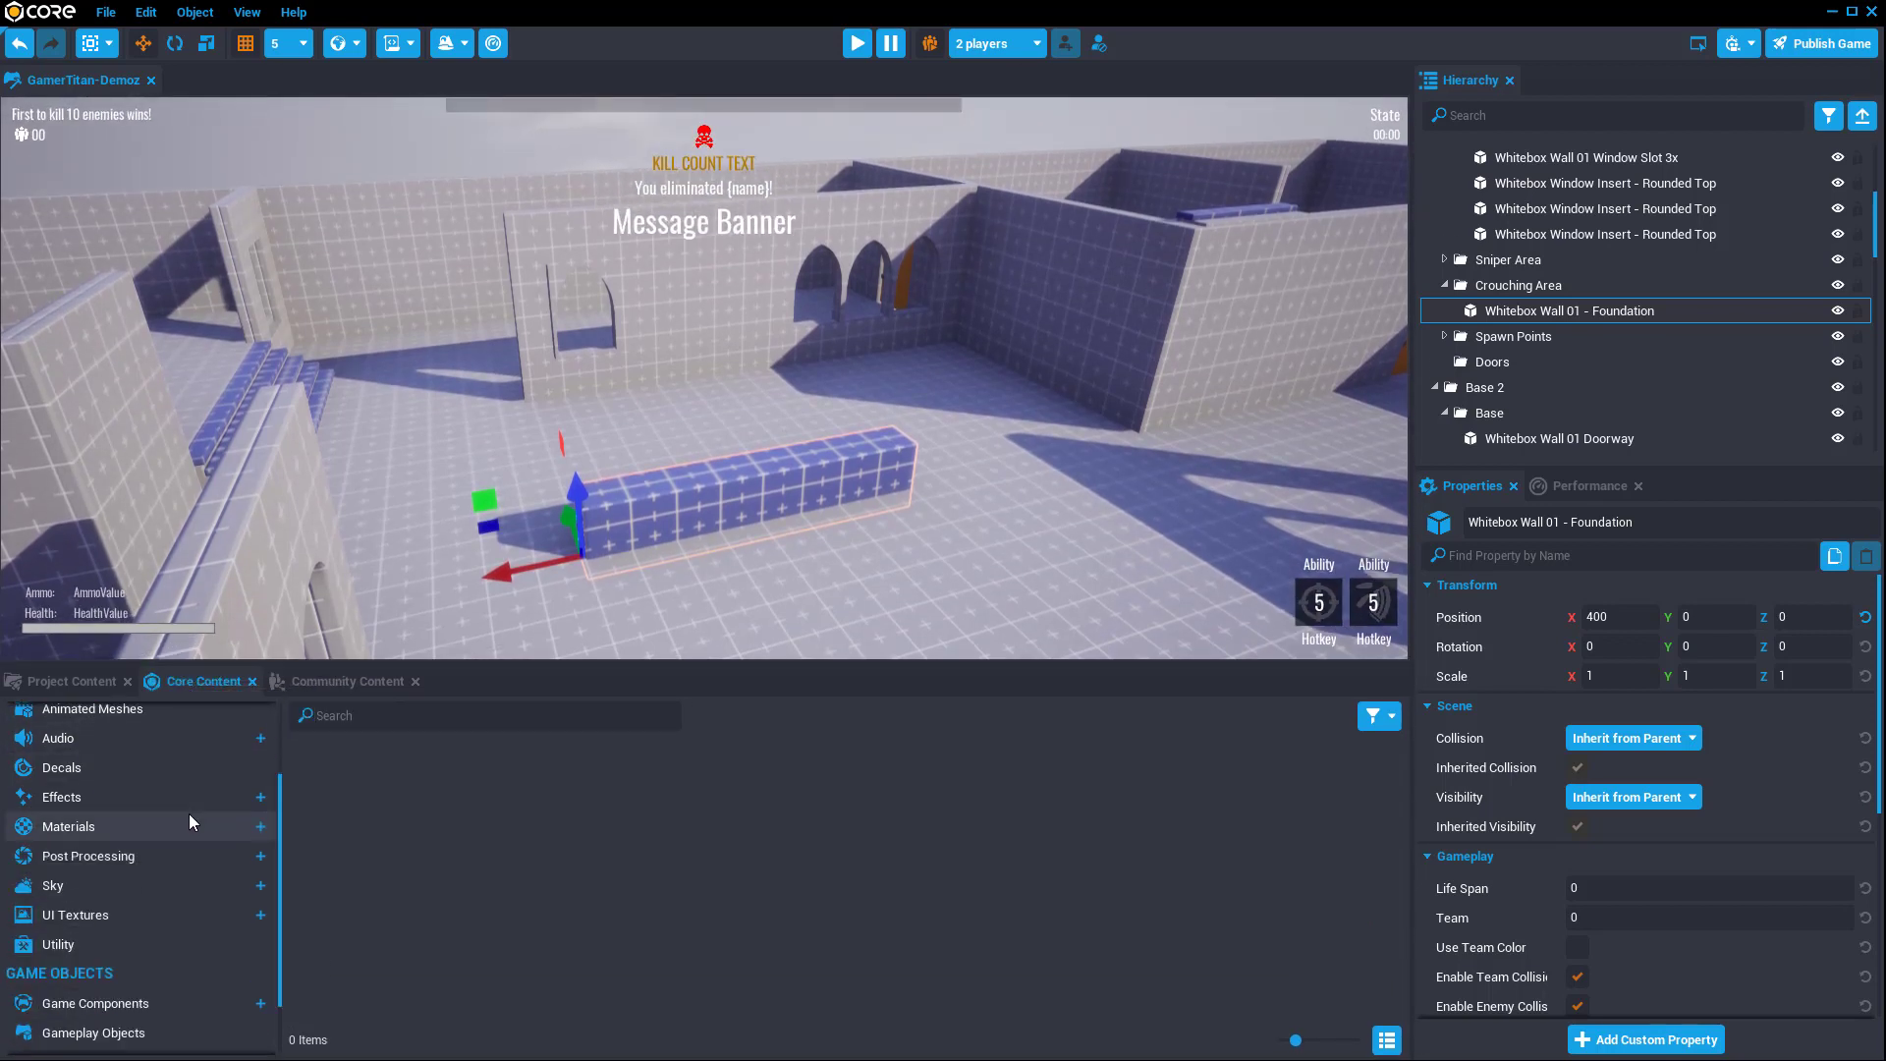
{"action": "scroll", "coordinate": [192, 906], "scroll_direction": "up", "scroll_amount": 3}
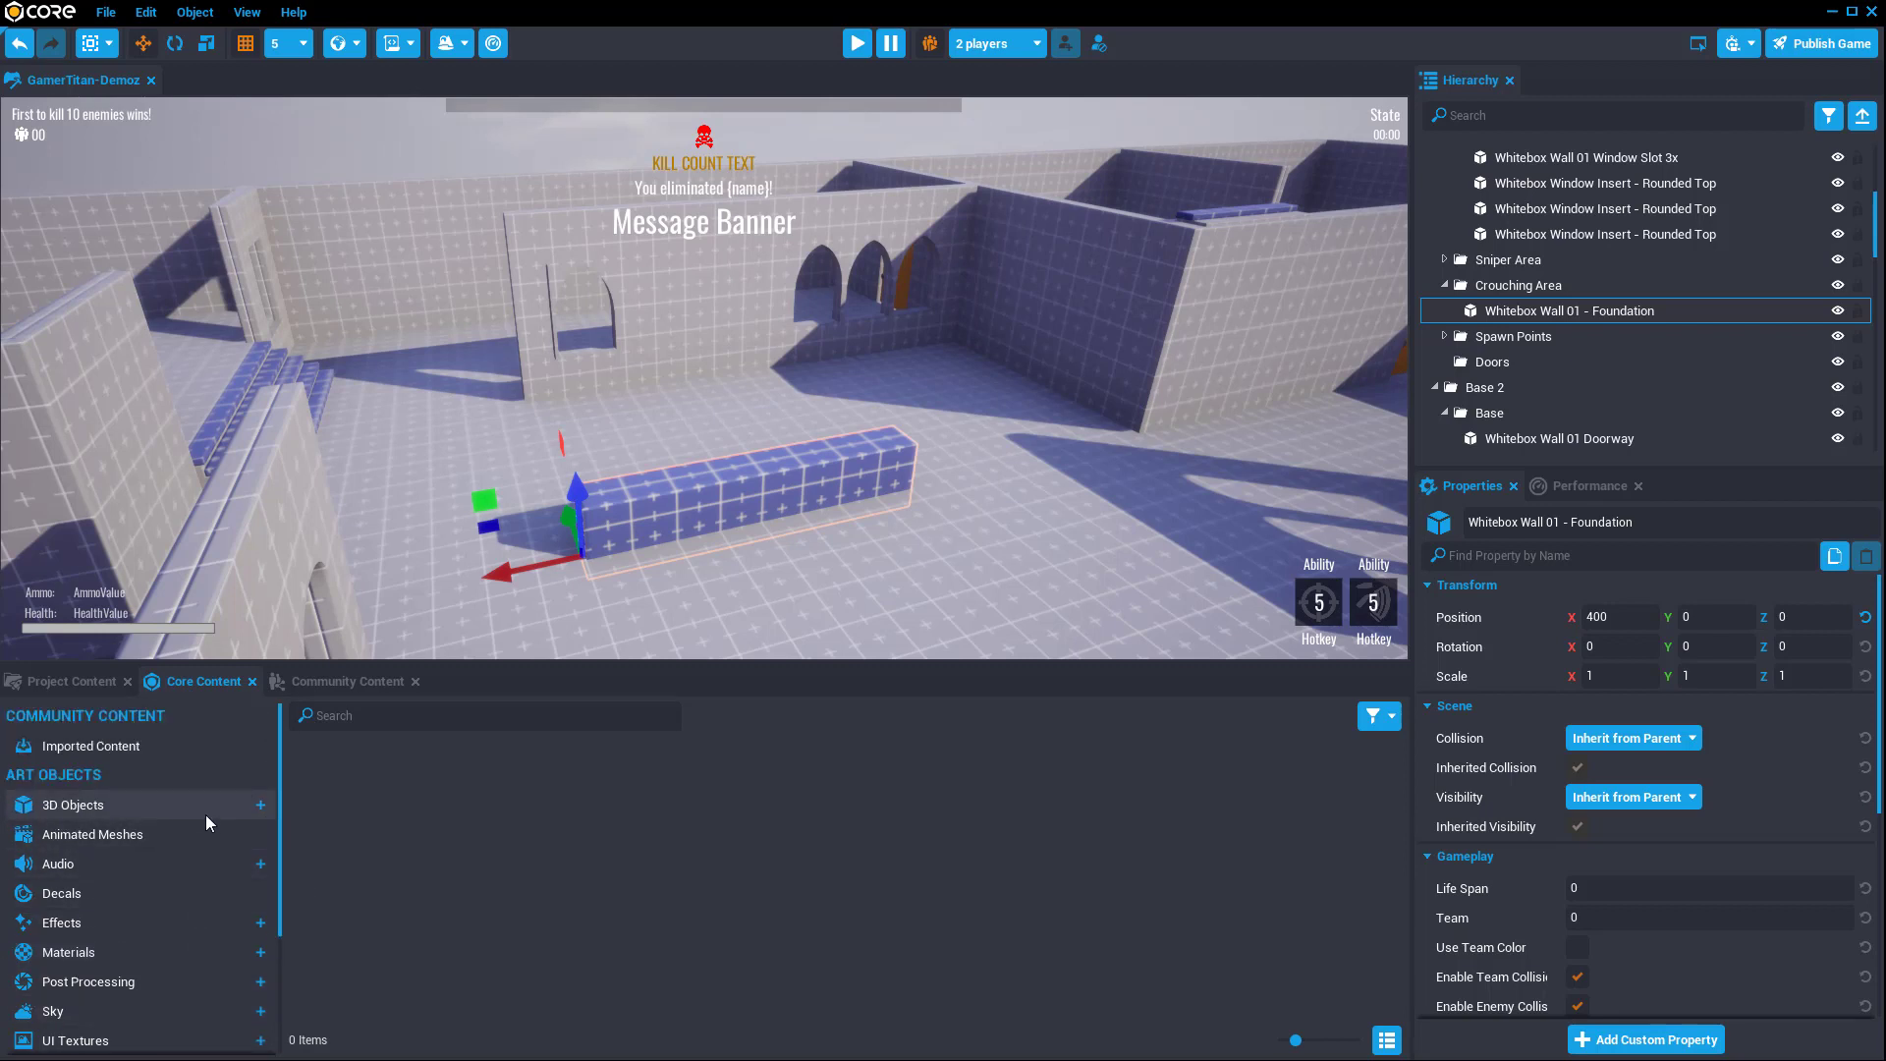
{"action": "scroll", "coordinate": [197, 832], "scroll_direction": "down", "scroll_amount": 1}
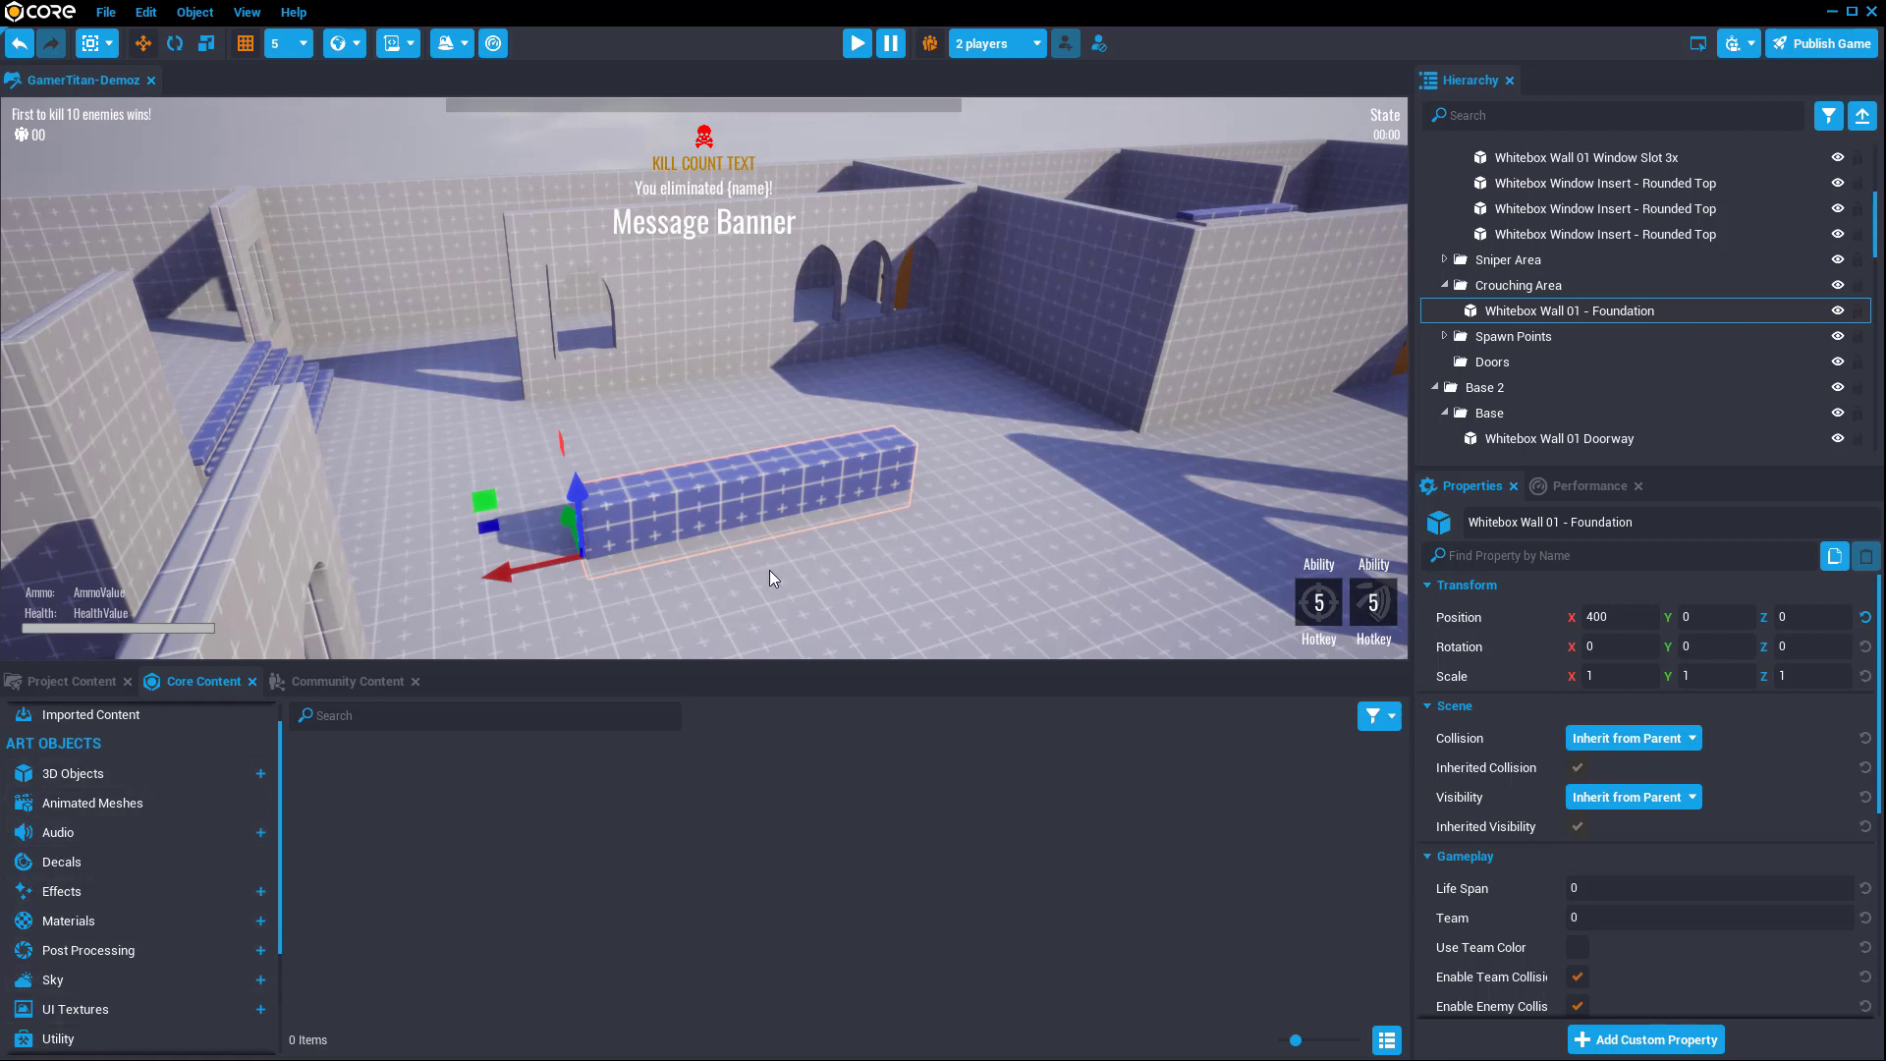
Step: Place a Ball from the 3D Objects category on the scene floor and delete it again
{"action": "left_click", "coordinate": [106, 776]}
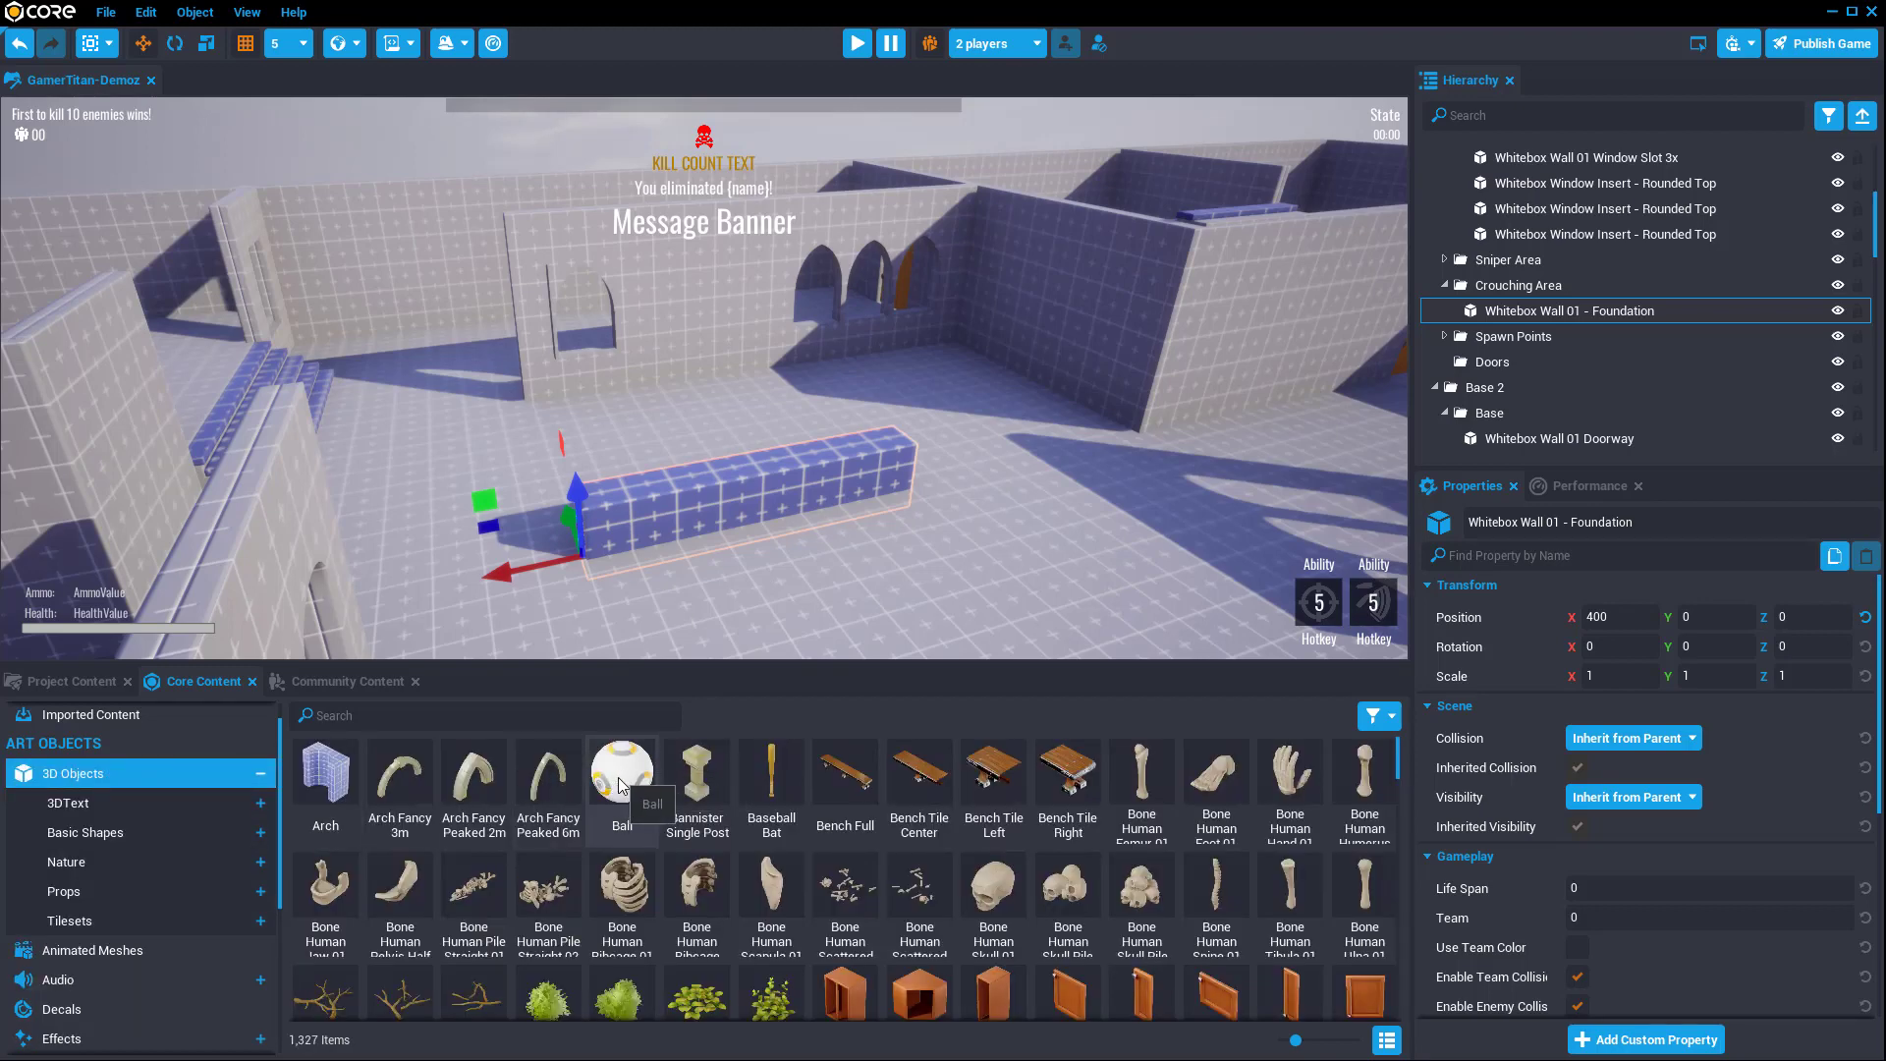
{"action": "left_click_drag", "start_coordinate": [619, 785], "coordinate": [712, 590]}
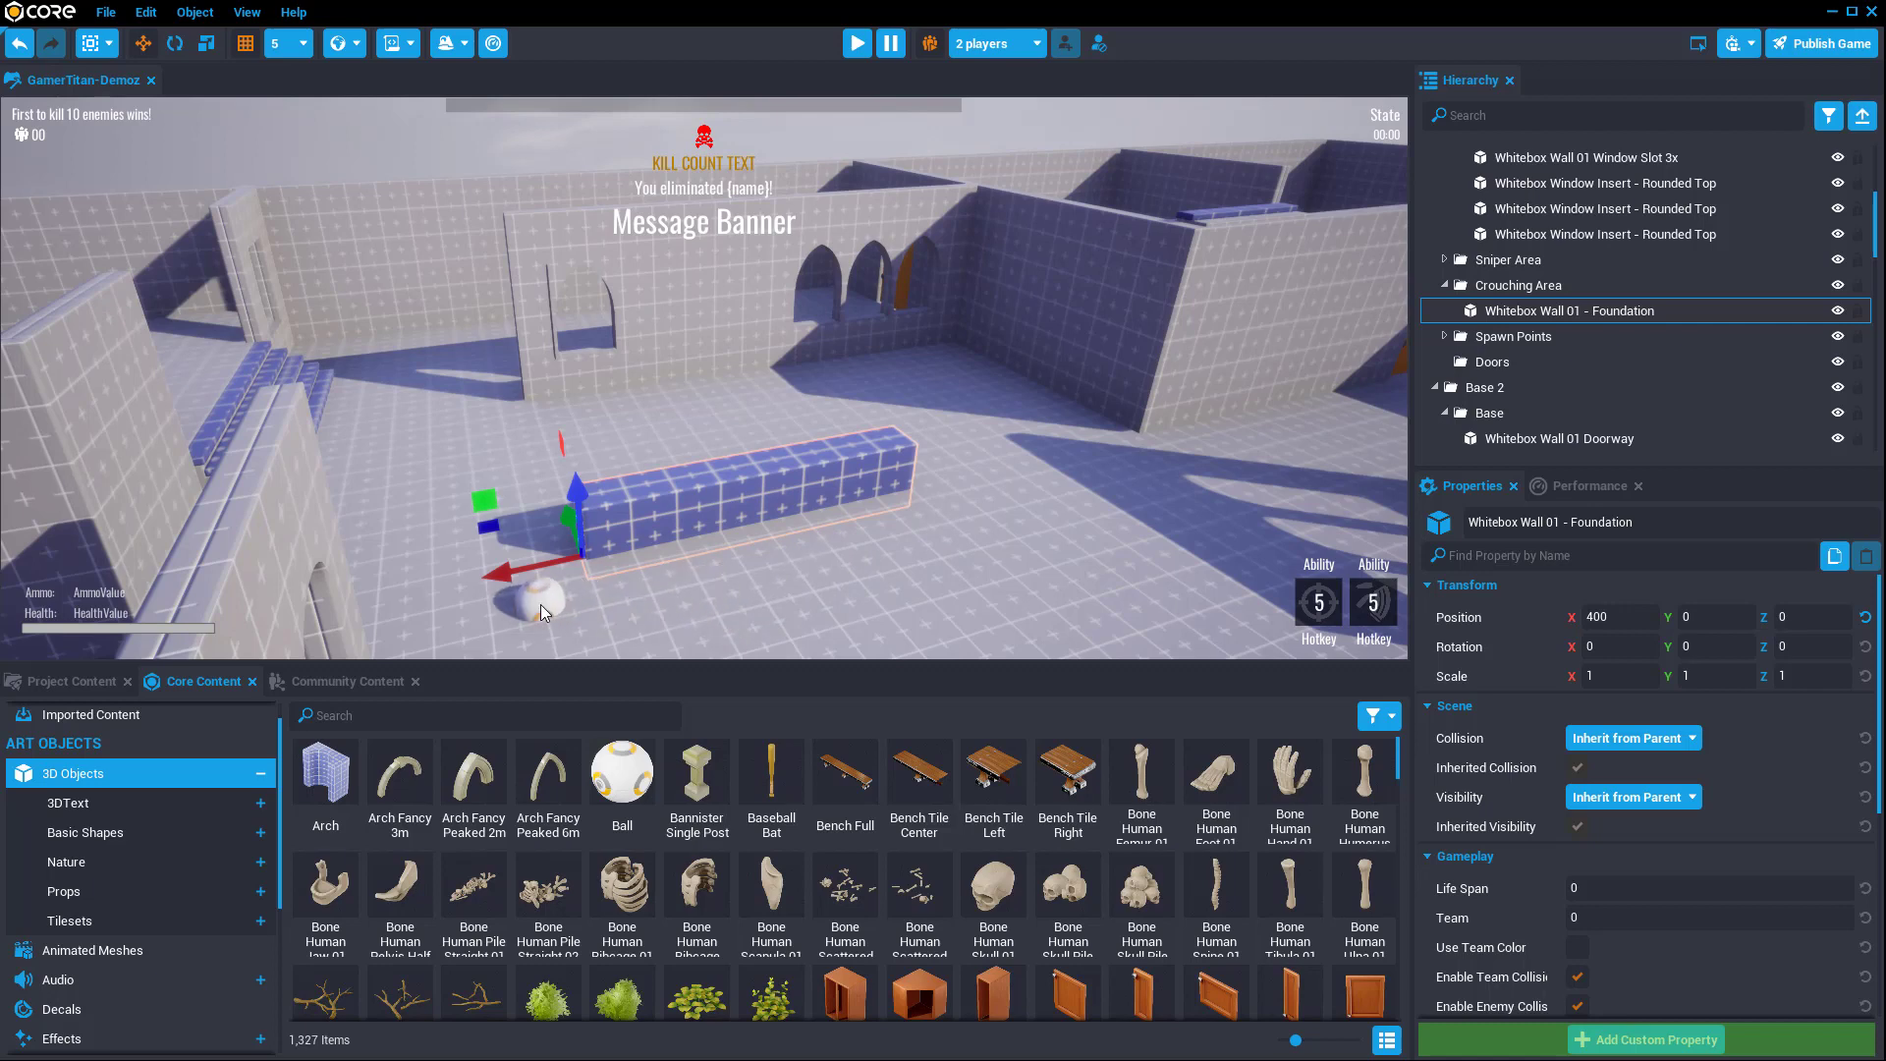
{"action": "left_click_drag", "start_coordinate": [438, 444], "coordinate": [438, 444]}
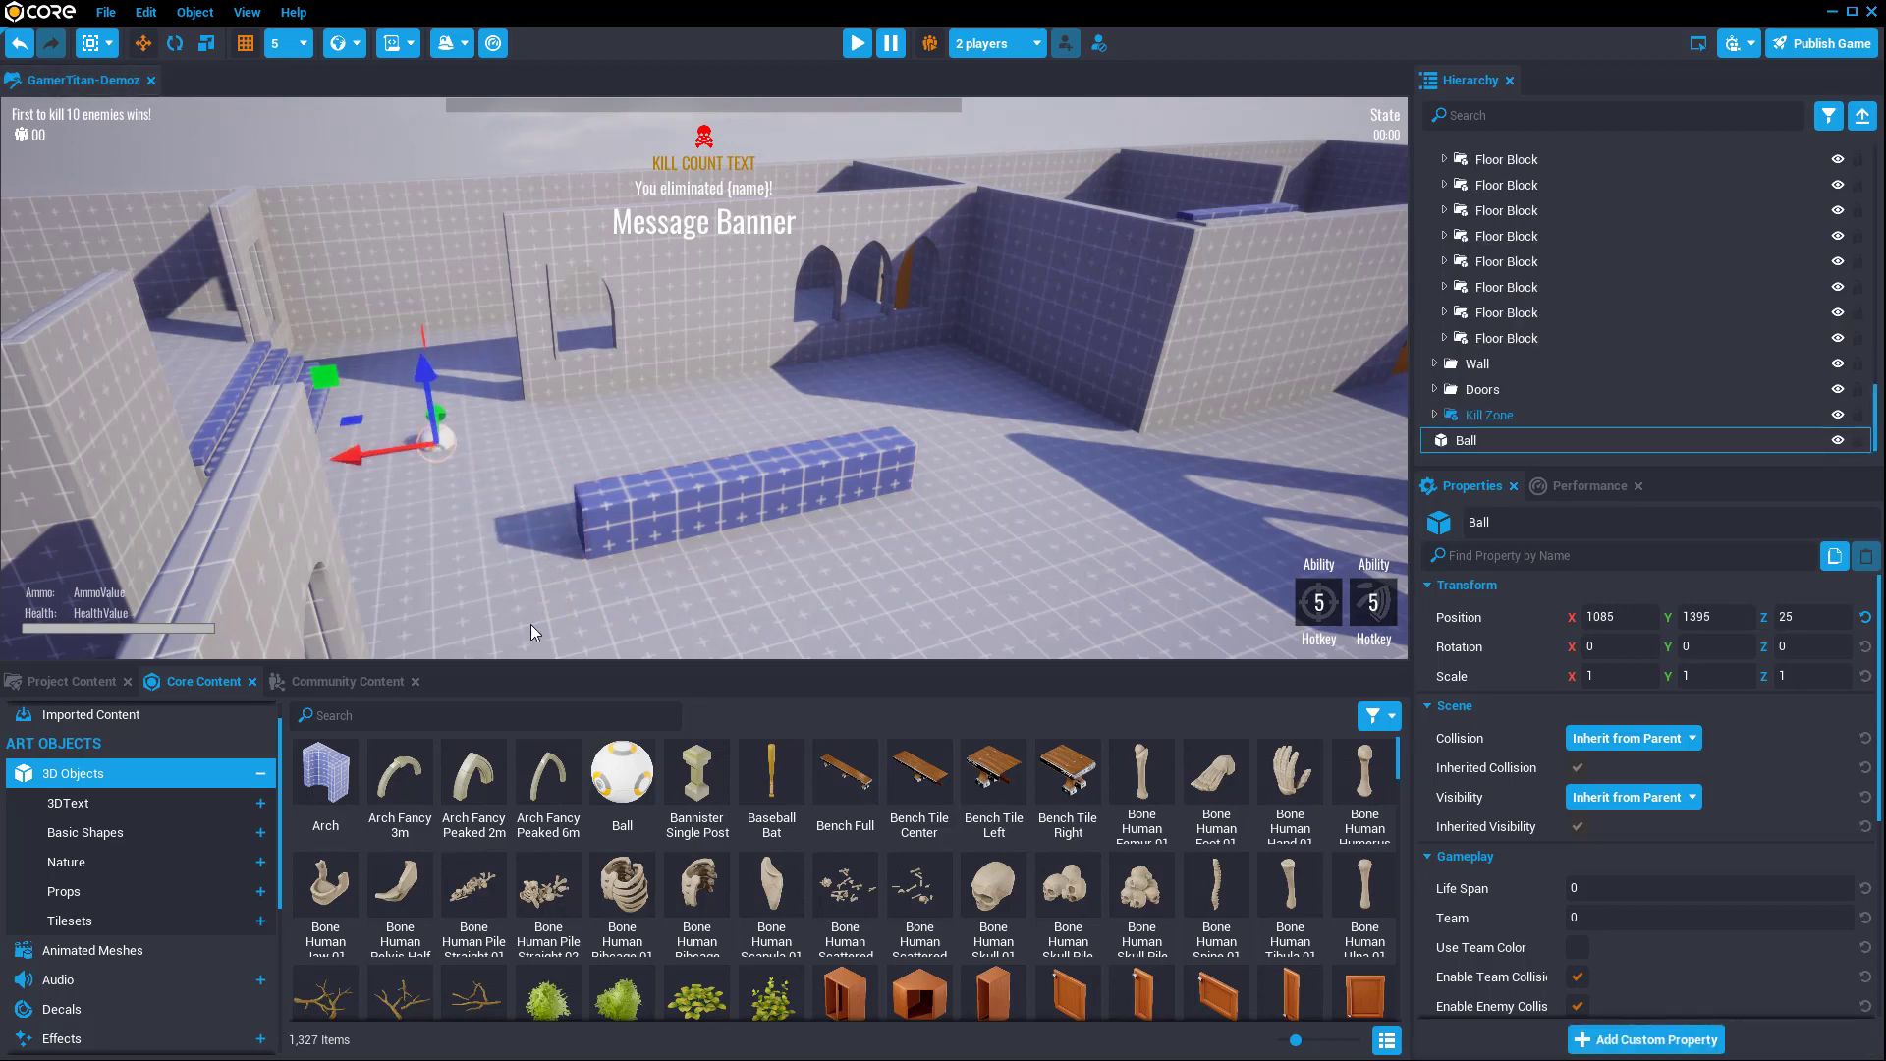
{"action": "key", "text": "Delete"}
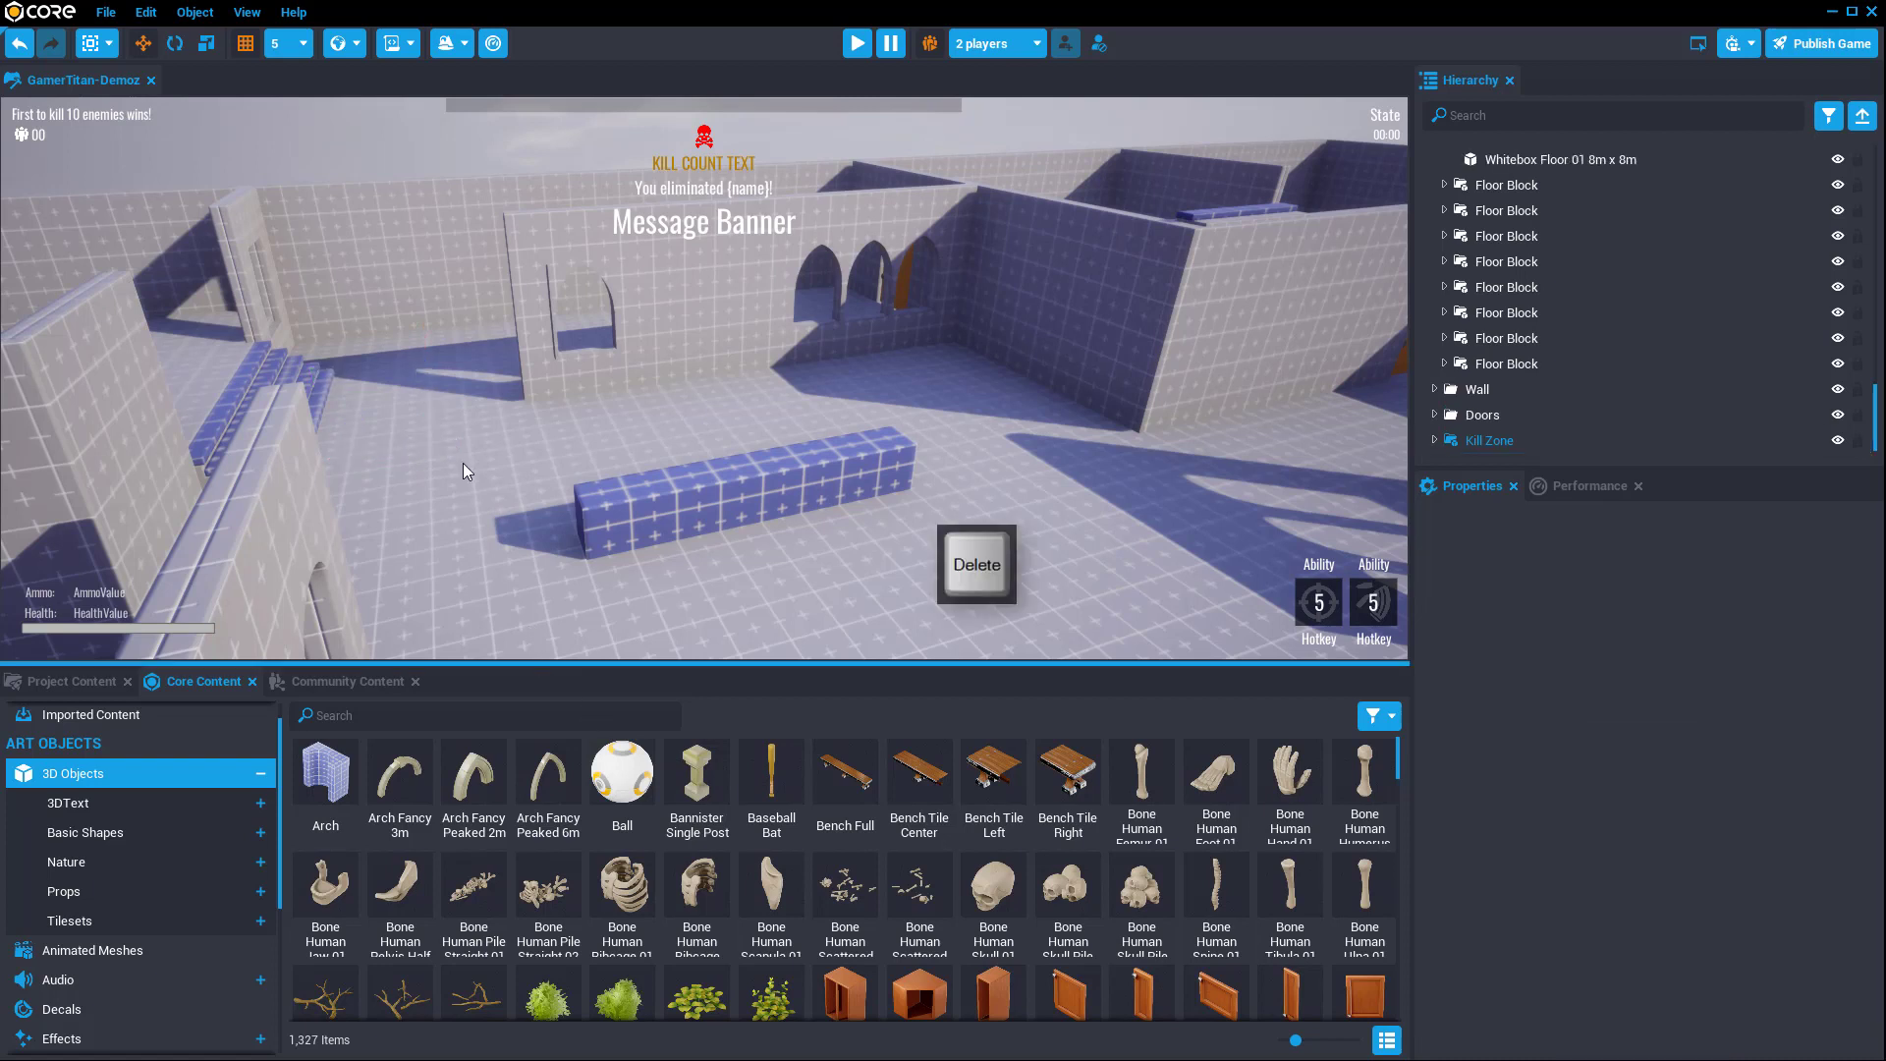
Step: Add a Ball at the scene origin through the hierarchy and place a second Ball on the floor near the foundation block, at about 380, 340, 25
{"action": "left_click_drag", "start_coordinate": [611, 765], "coordinate": [1469, 450]}
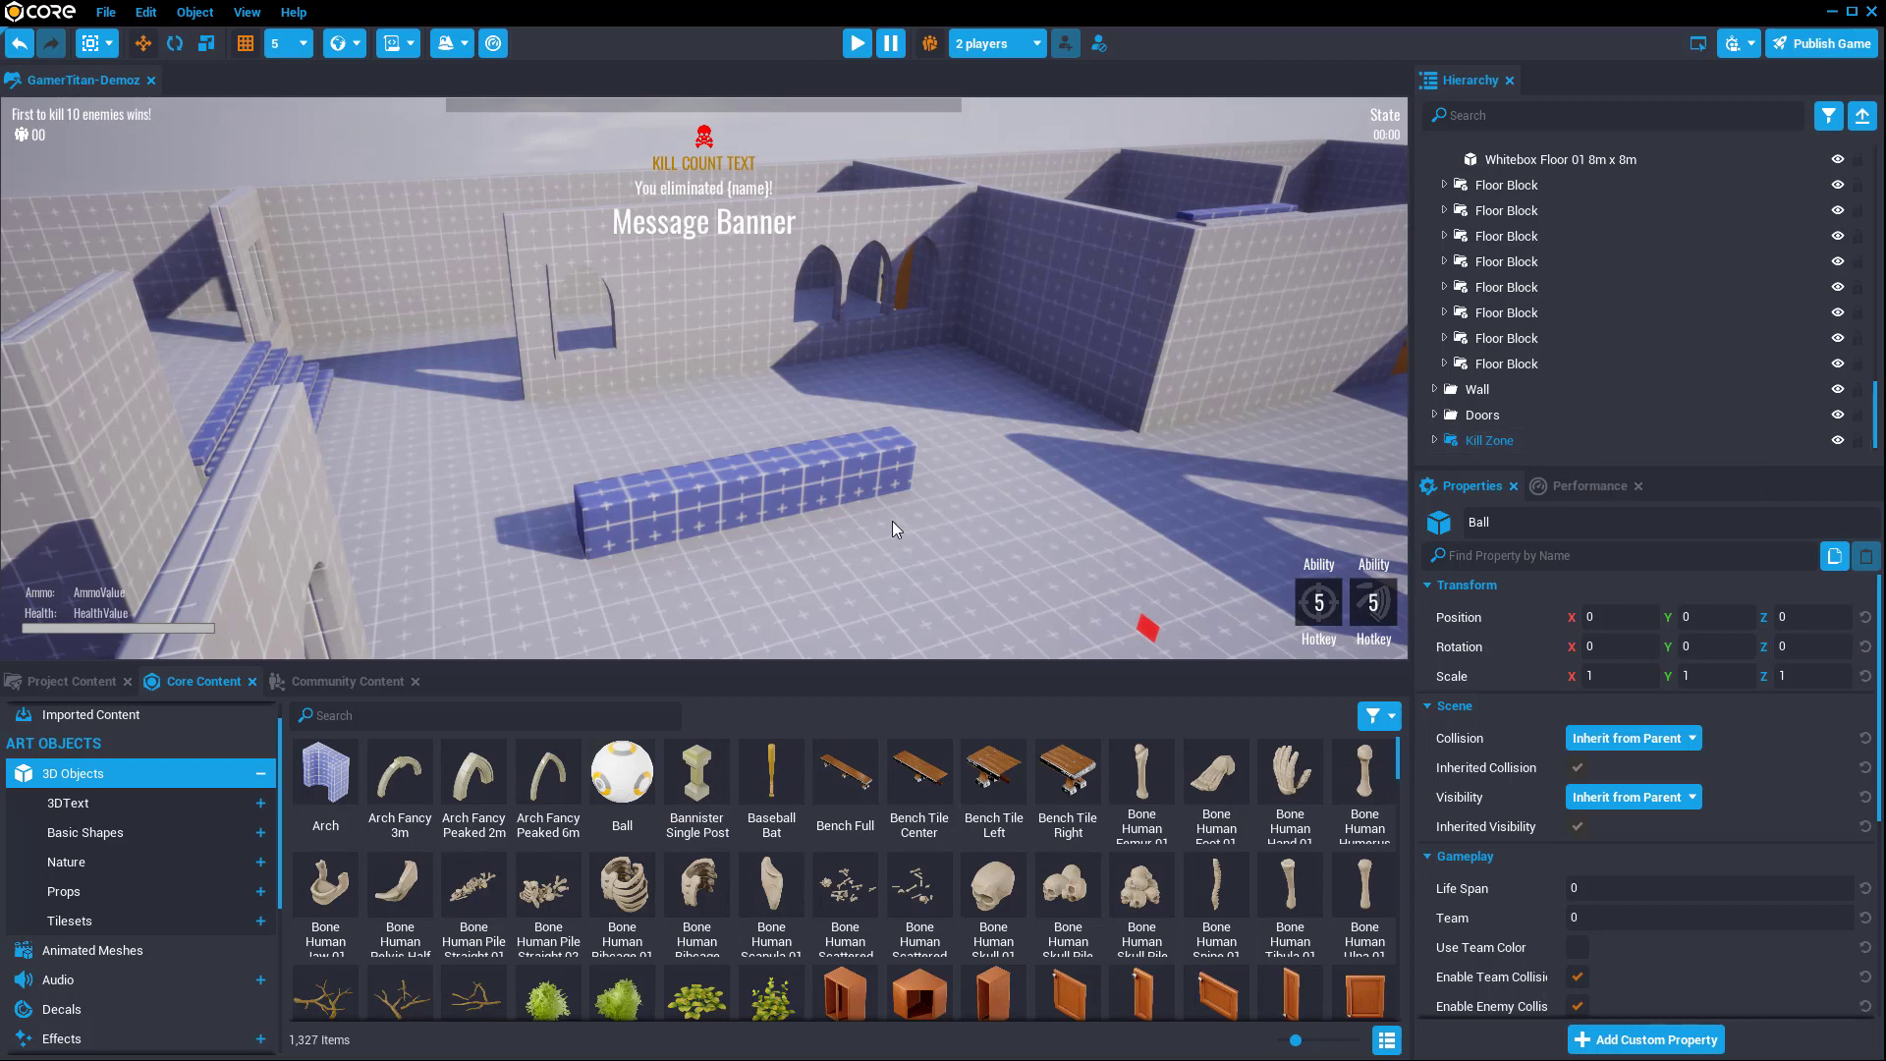
{"action": "key", "text": "f"}
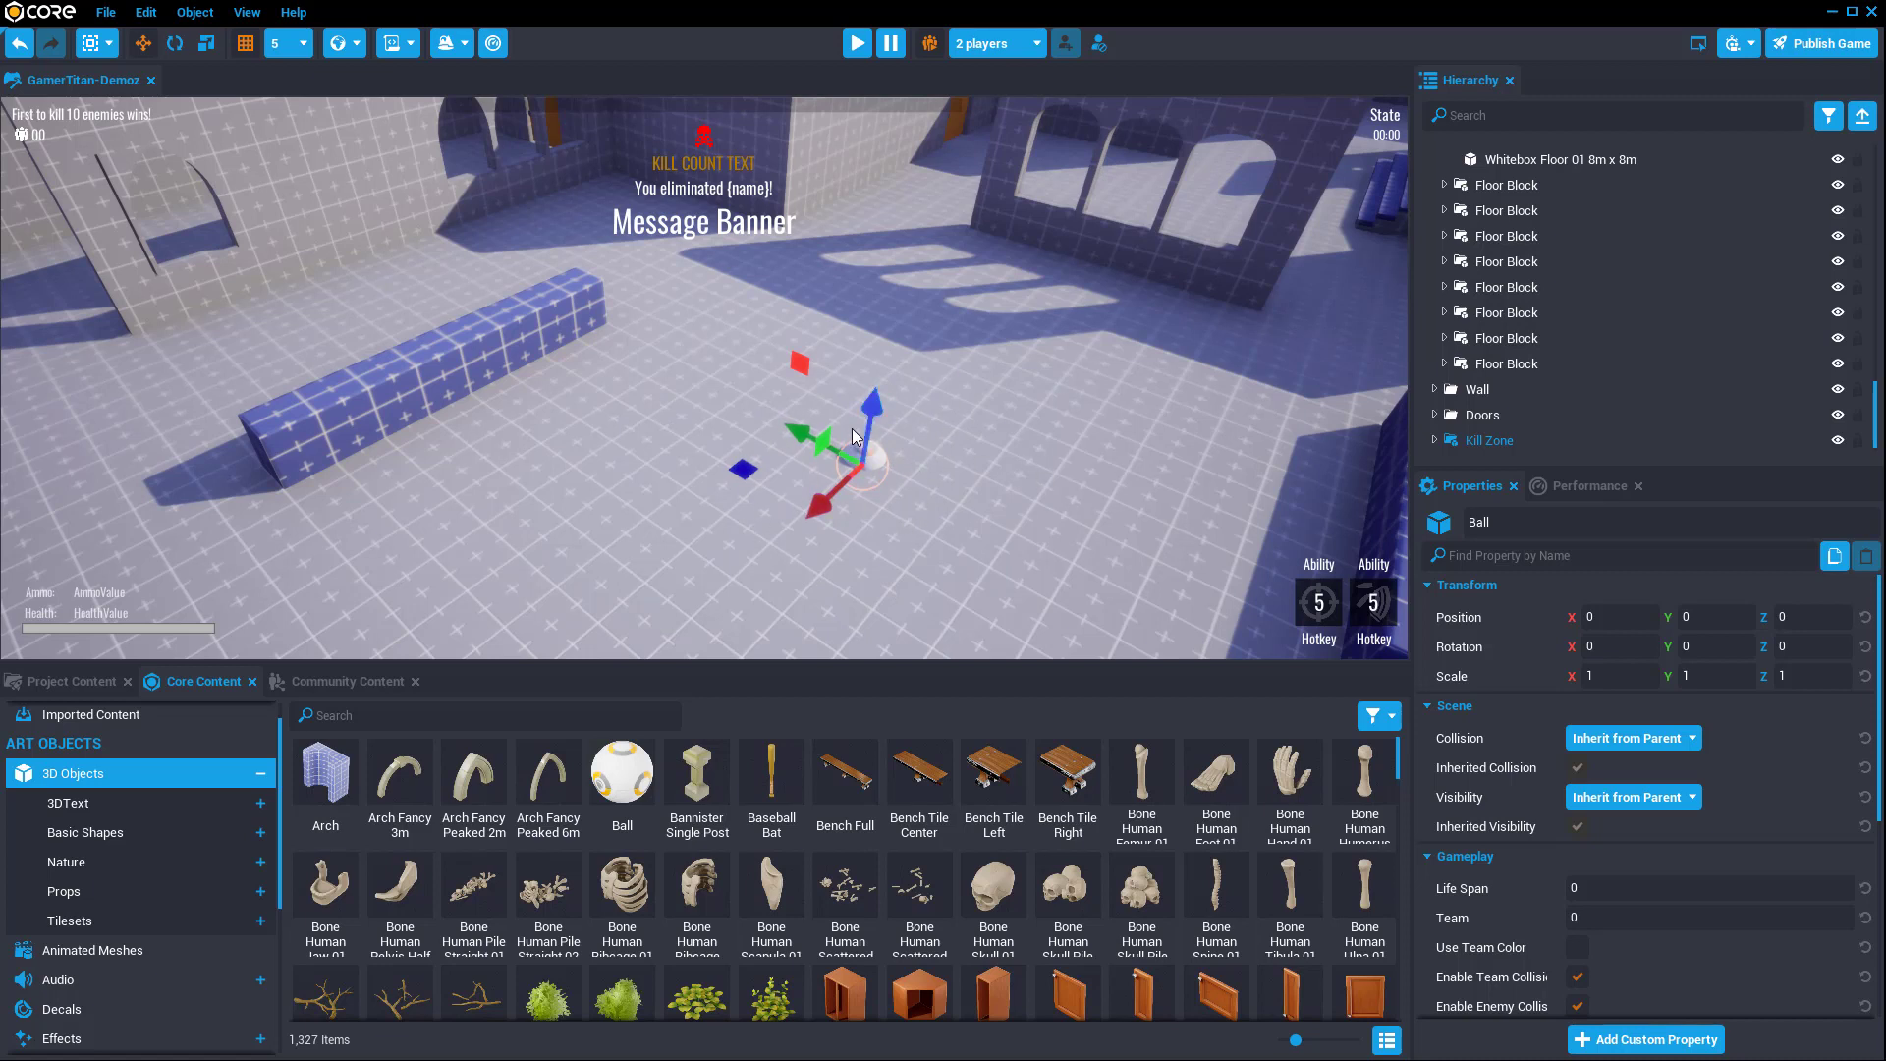
{"action": "left_click_drag", "start_coordinate": [633, 776], "coordinate": [595, 479]}
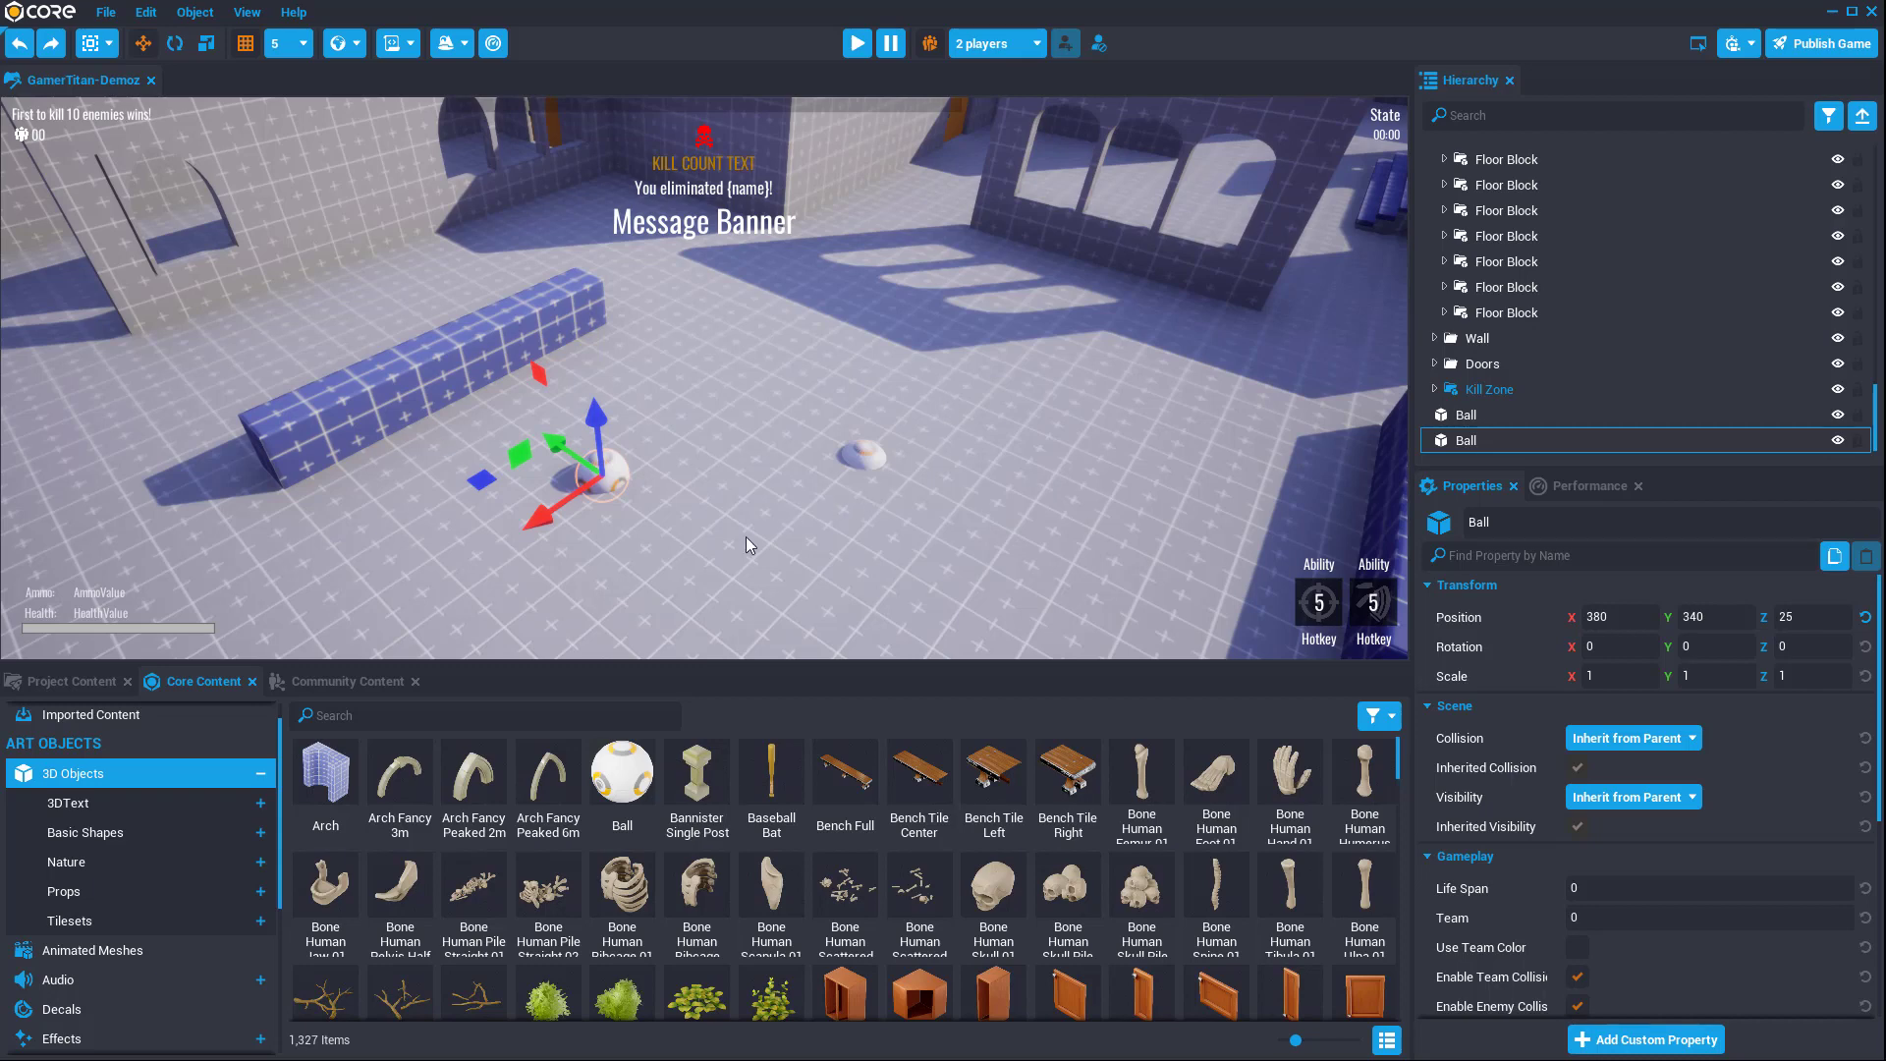
{"action": "left_click", "coordinate": [873, 453]}
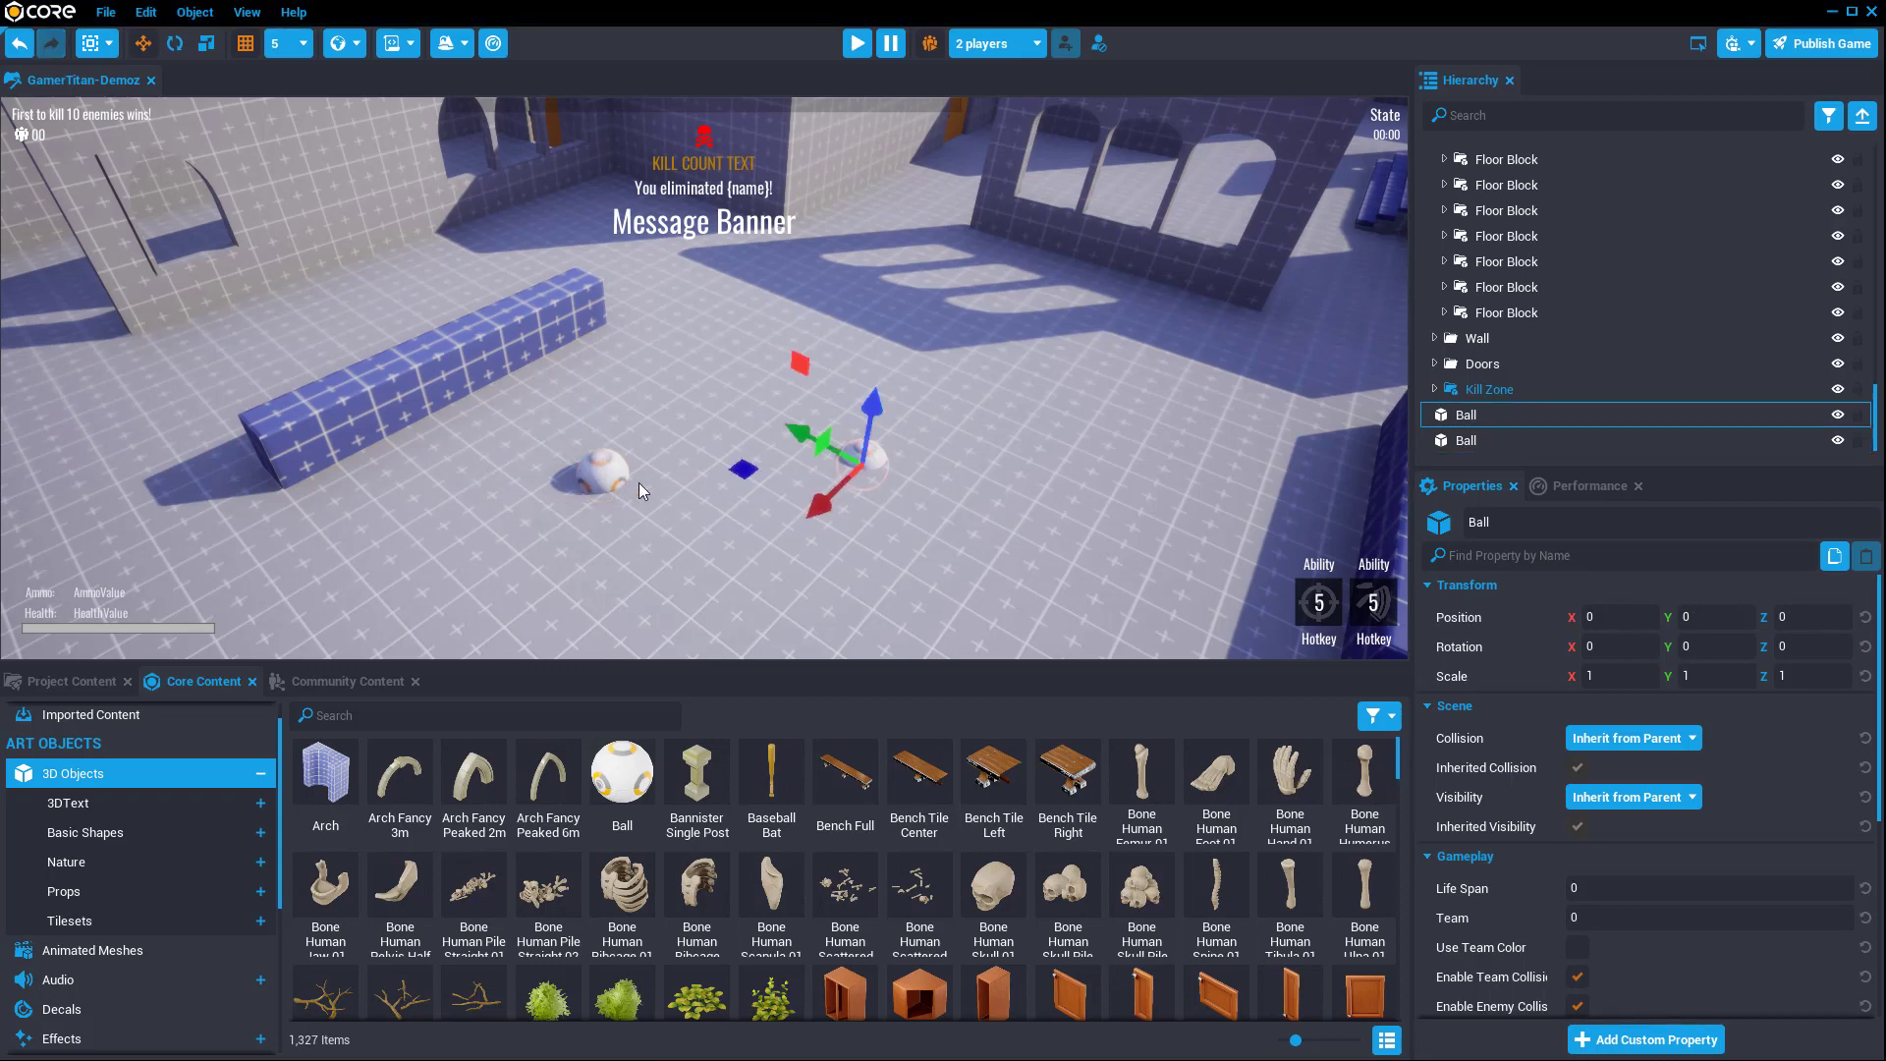
{"action": "left_click", "coordinate": [593, 473]}
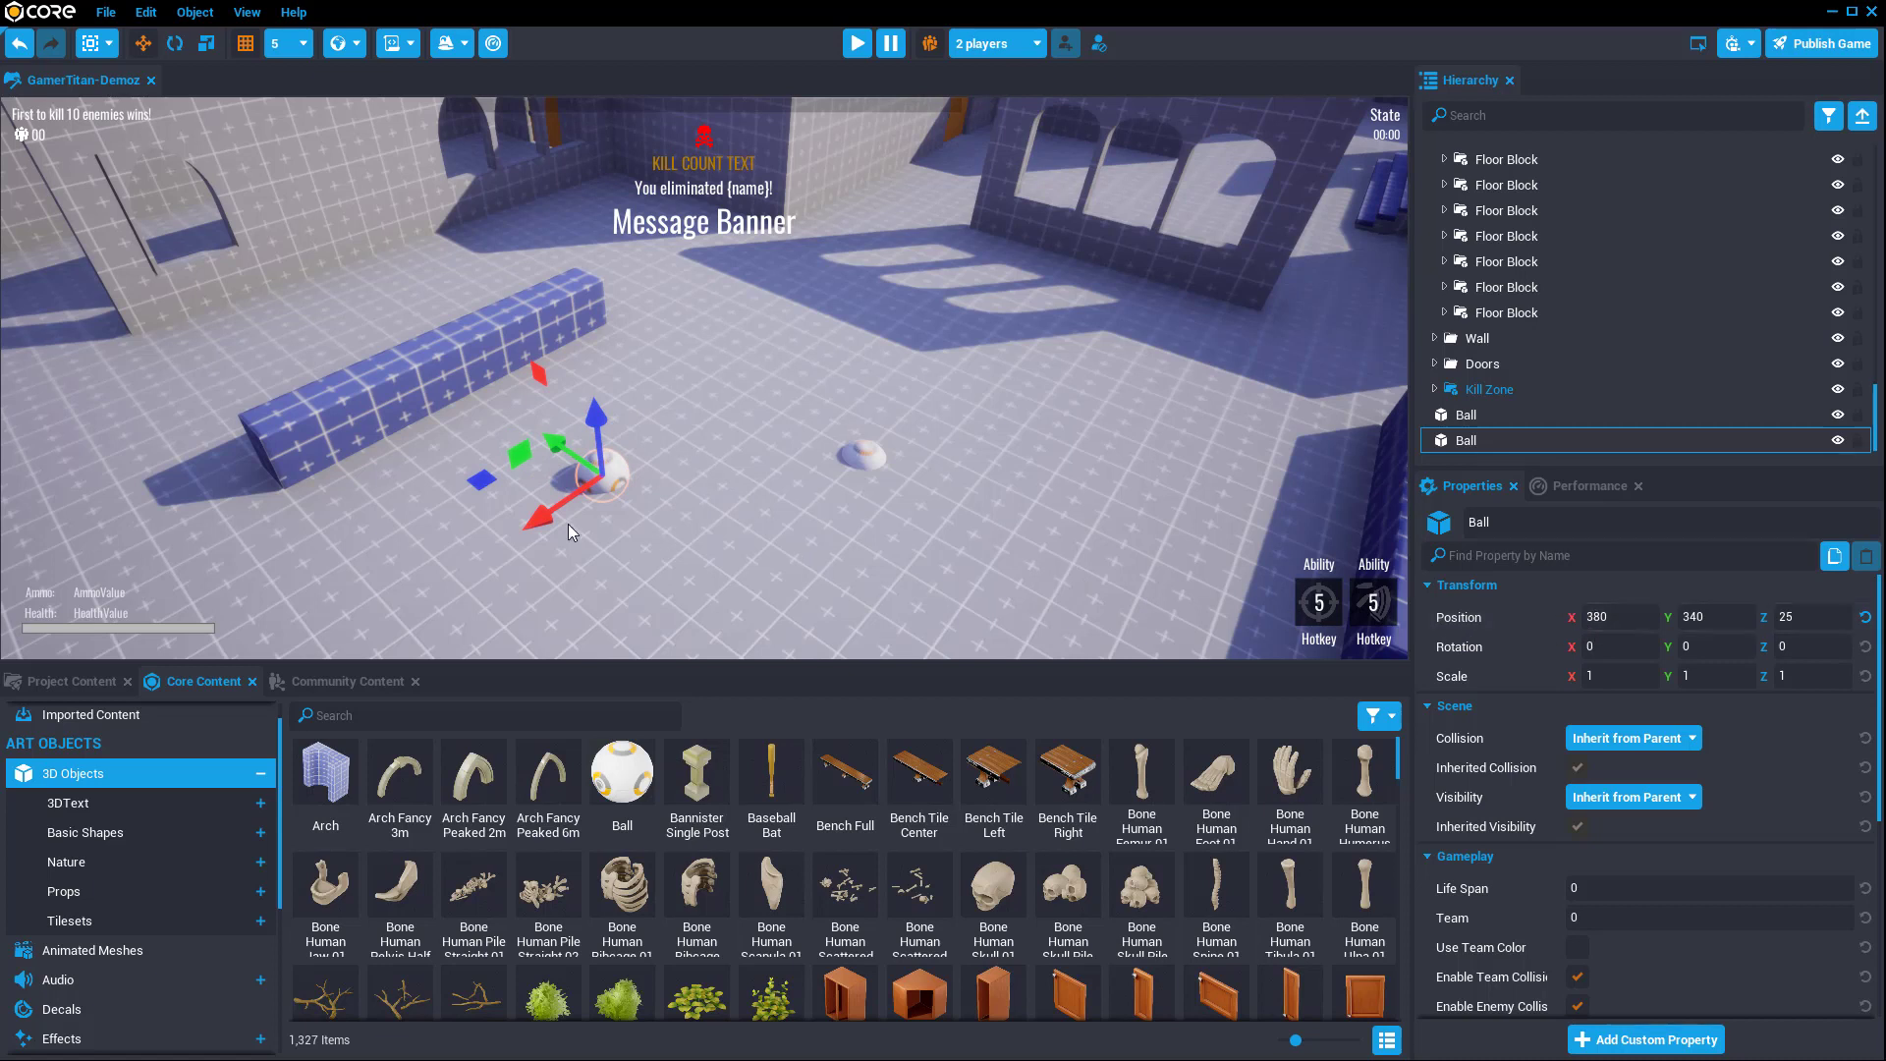
Step: Move the Ball near the foundation block to about X 275 and Z 75, and rotate it to -90 degrees around Z
{"action": "mouse_move", "coordinate": [544, 519]}
{"action": "left_mouse_down"}
{"action": "mouse_move", "coordinate": [615, 474]}
{"action": "mouse_move", "coordinate": [480, 567]}
{"action": "mouse_move", "coordinate": [698, 409]}
{"action": "mouse_move", "coordinate": [550, 493]}
{"action": "mouse_move", "coordinate": [568, 476]}
{"action": "mouse_move", "coordinate": [647, 438]}
{"action": "mouse_move", "coordinate": [569, 500]}
{"action": "left_mouse_up"}
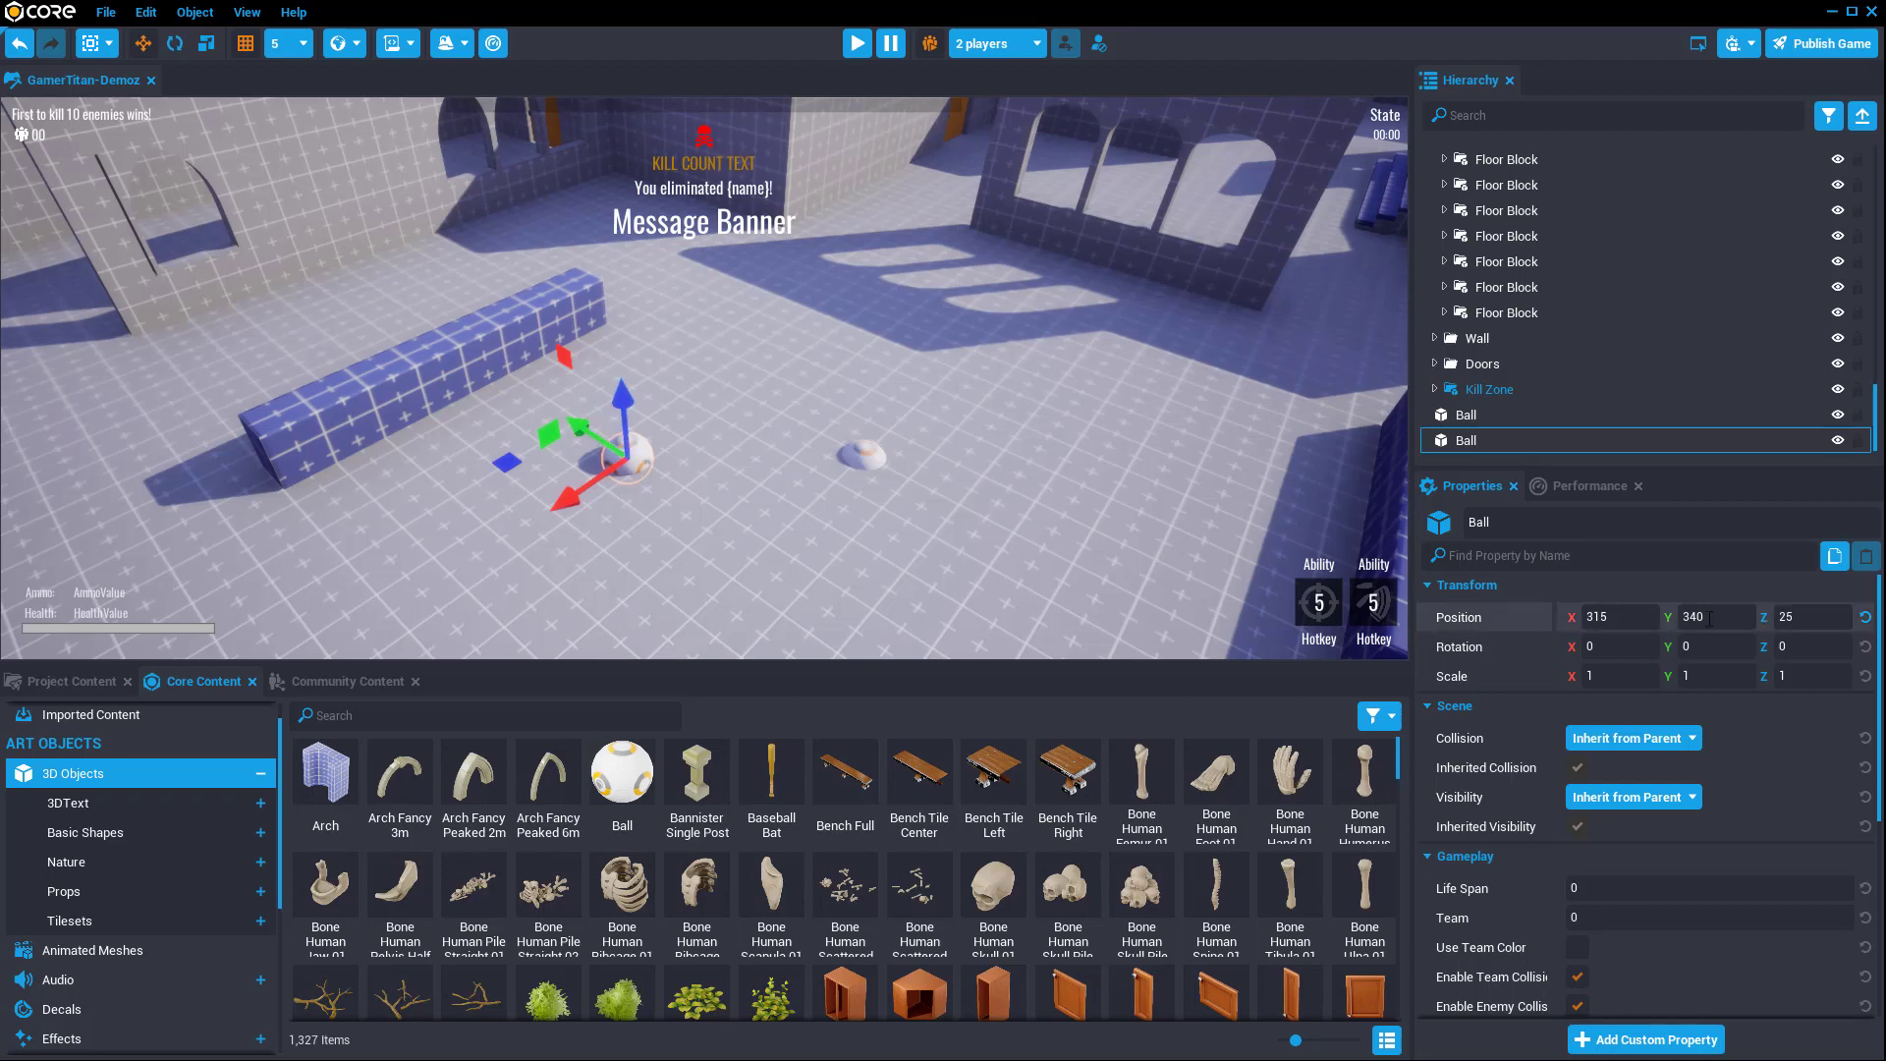
{"action": "left_click_drag", "start_coordinate": [637, 422], "coordinate": [619, 378]}
{"action": "right_click_drag", "start_coordinate": [864, 514], "coordinate": [790, 522]}
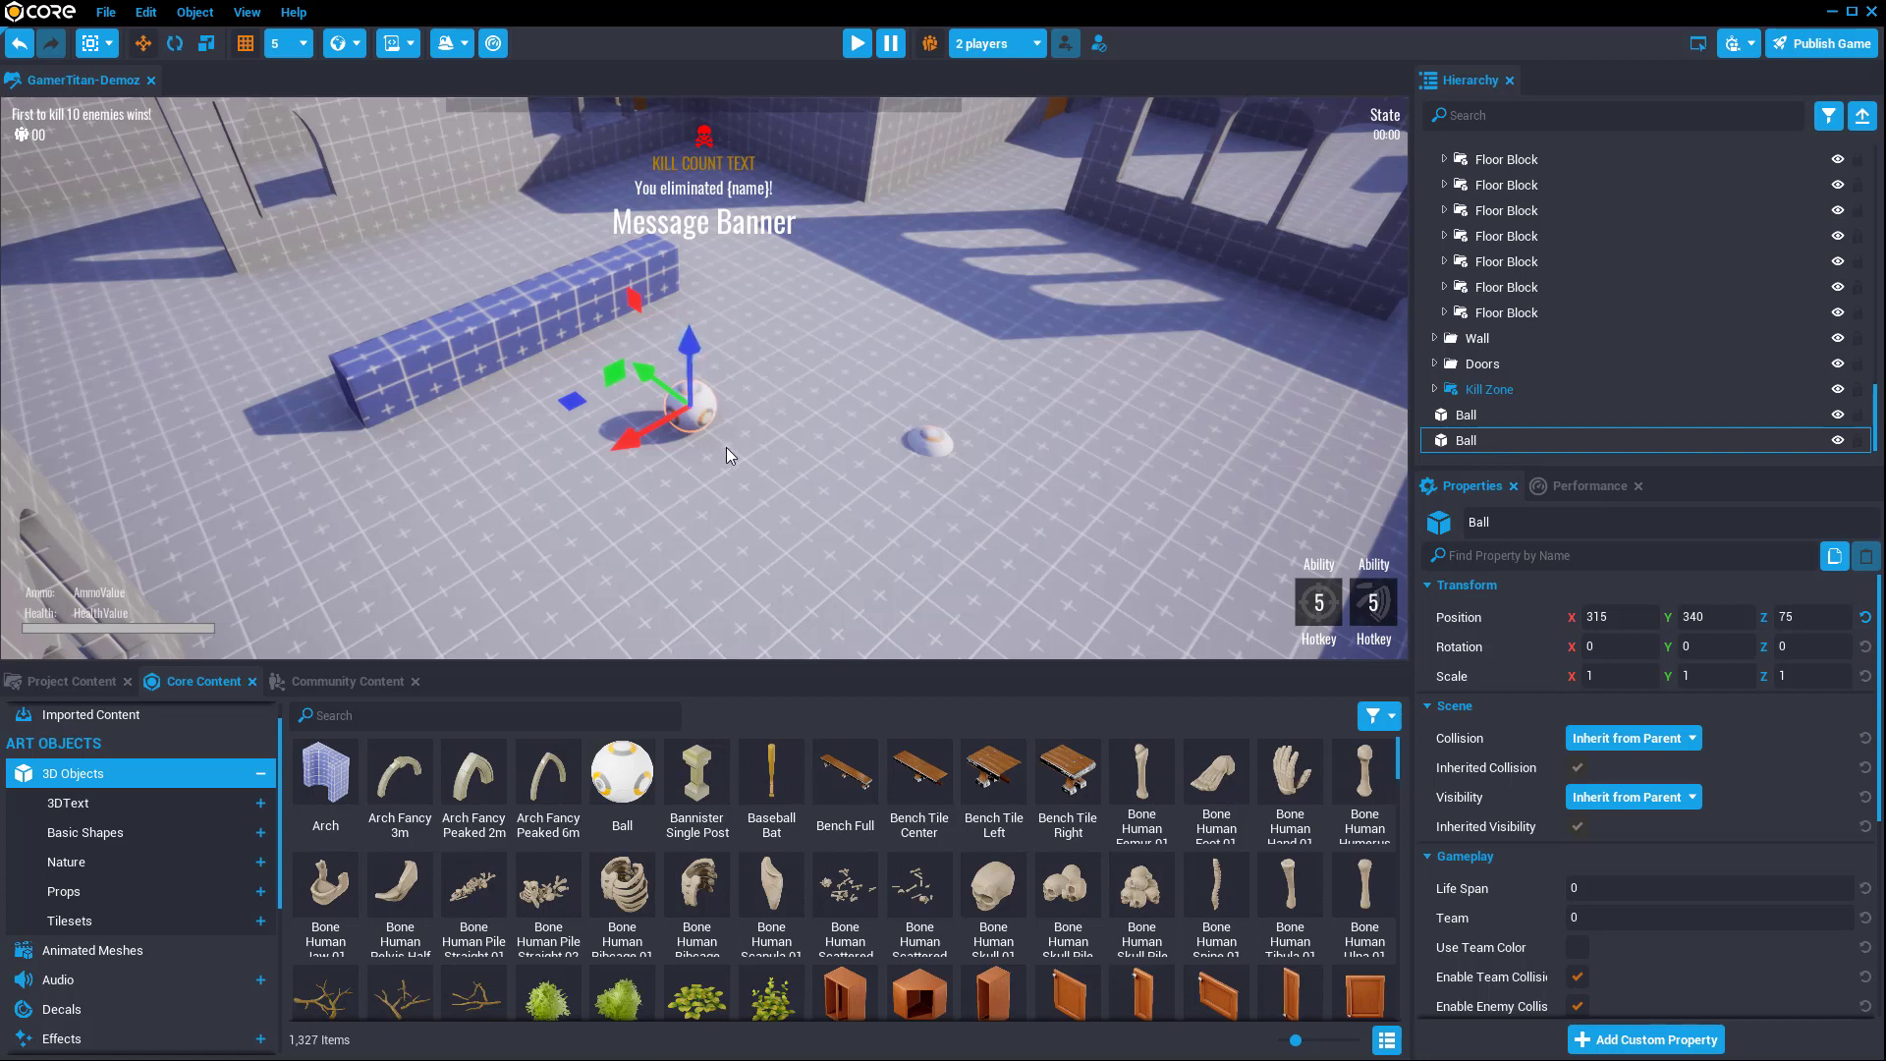
{"action": "key", "text": "w"}
{"action": "left_click_drag", "start_coordinate": [628, 428], "coordinate": [781, 509]}
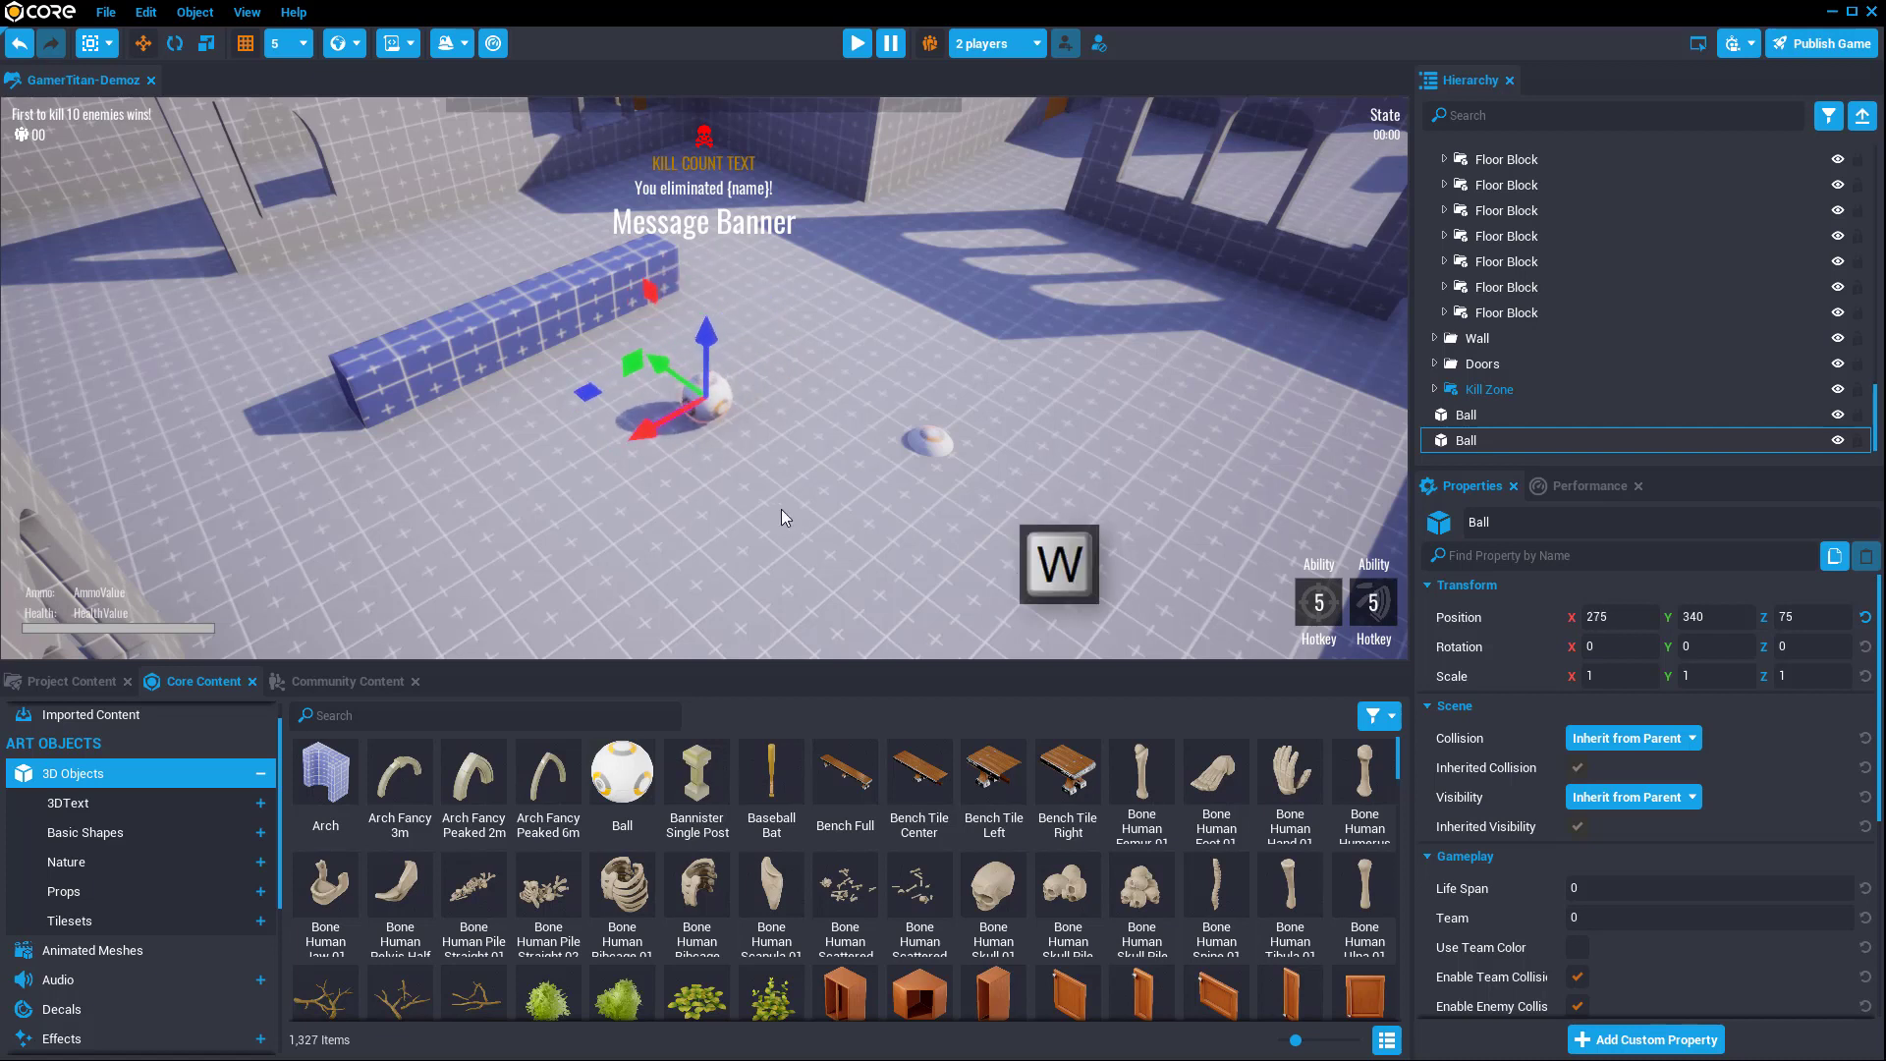
{"action": "key", "text": "e"}
{"action": "left_click_drag", "start_coordinate": [776, 430], "coordinate": [780, 444]}
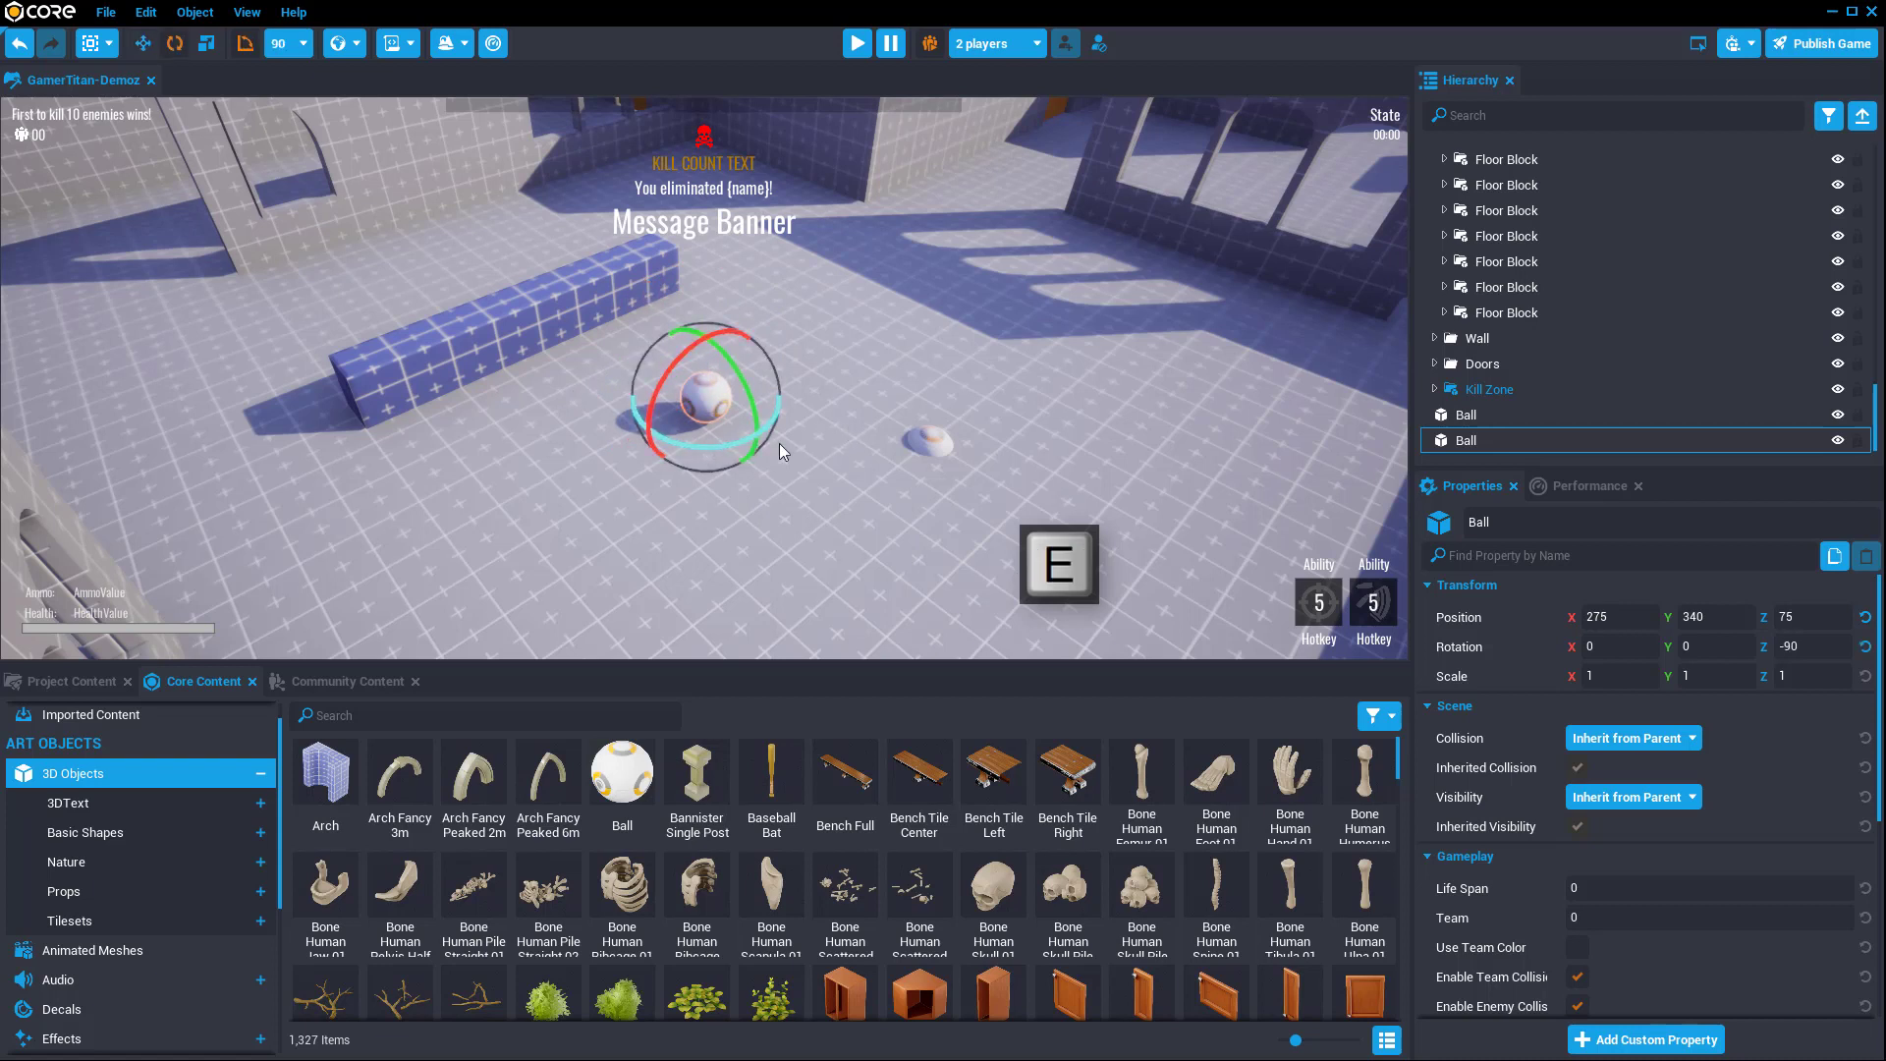
Step: Stretch the Ball near the foundation block to an X scale of about 7.25 and undo the stretch
{"action": "key", "text": "r"}
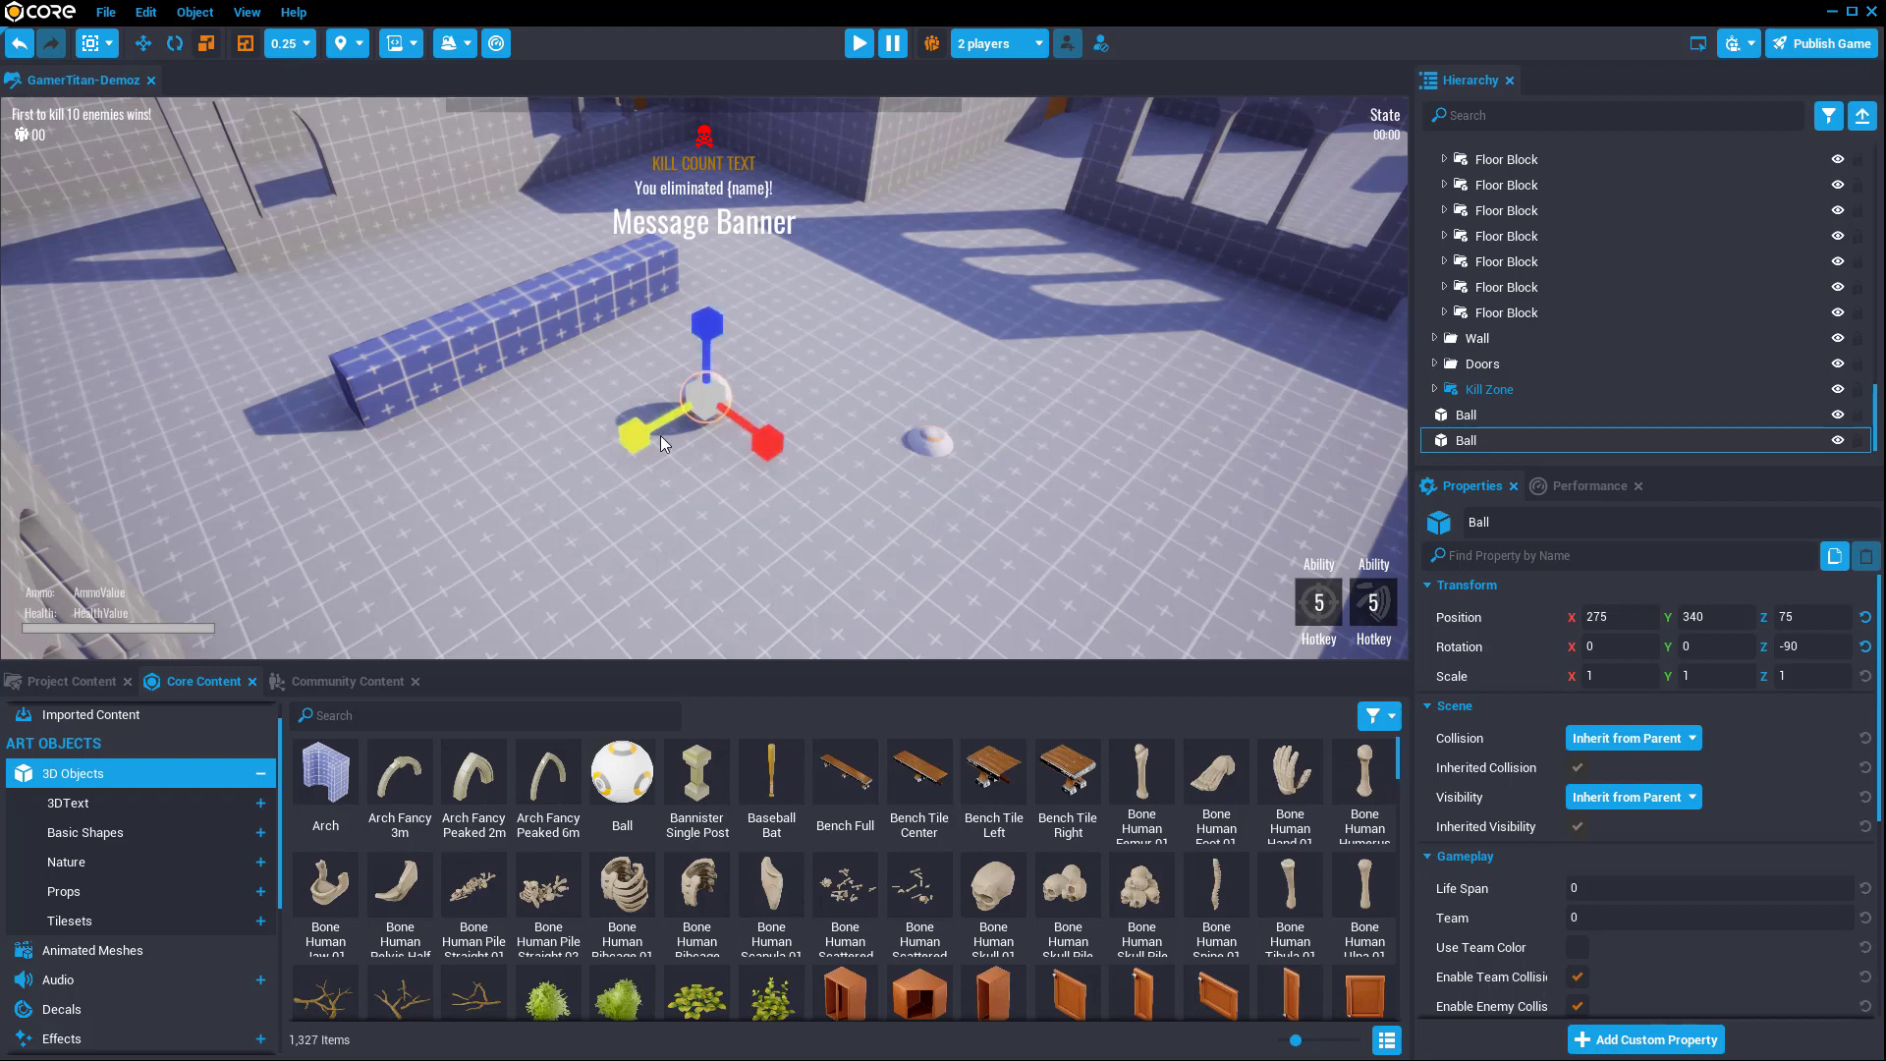
{"action": "scroll", "coordinate": [660, 459], "scroll_direction": "up", "scroll_amount": 3}
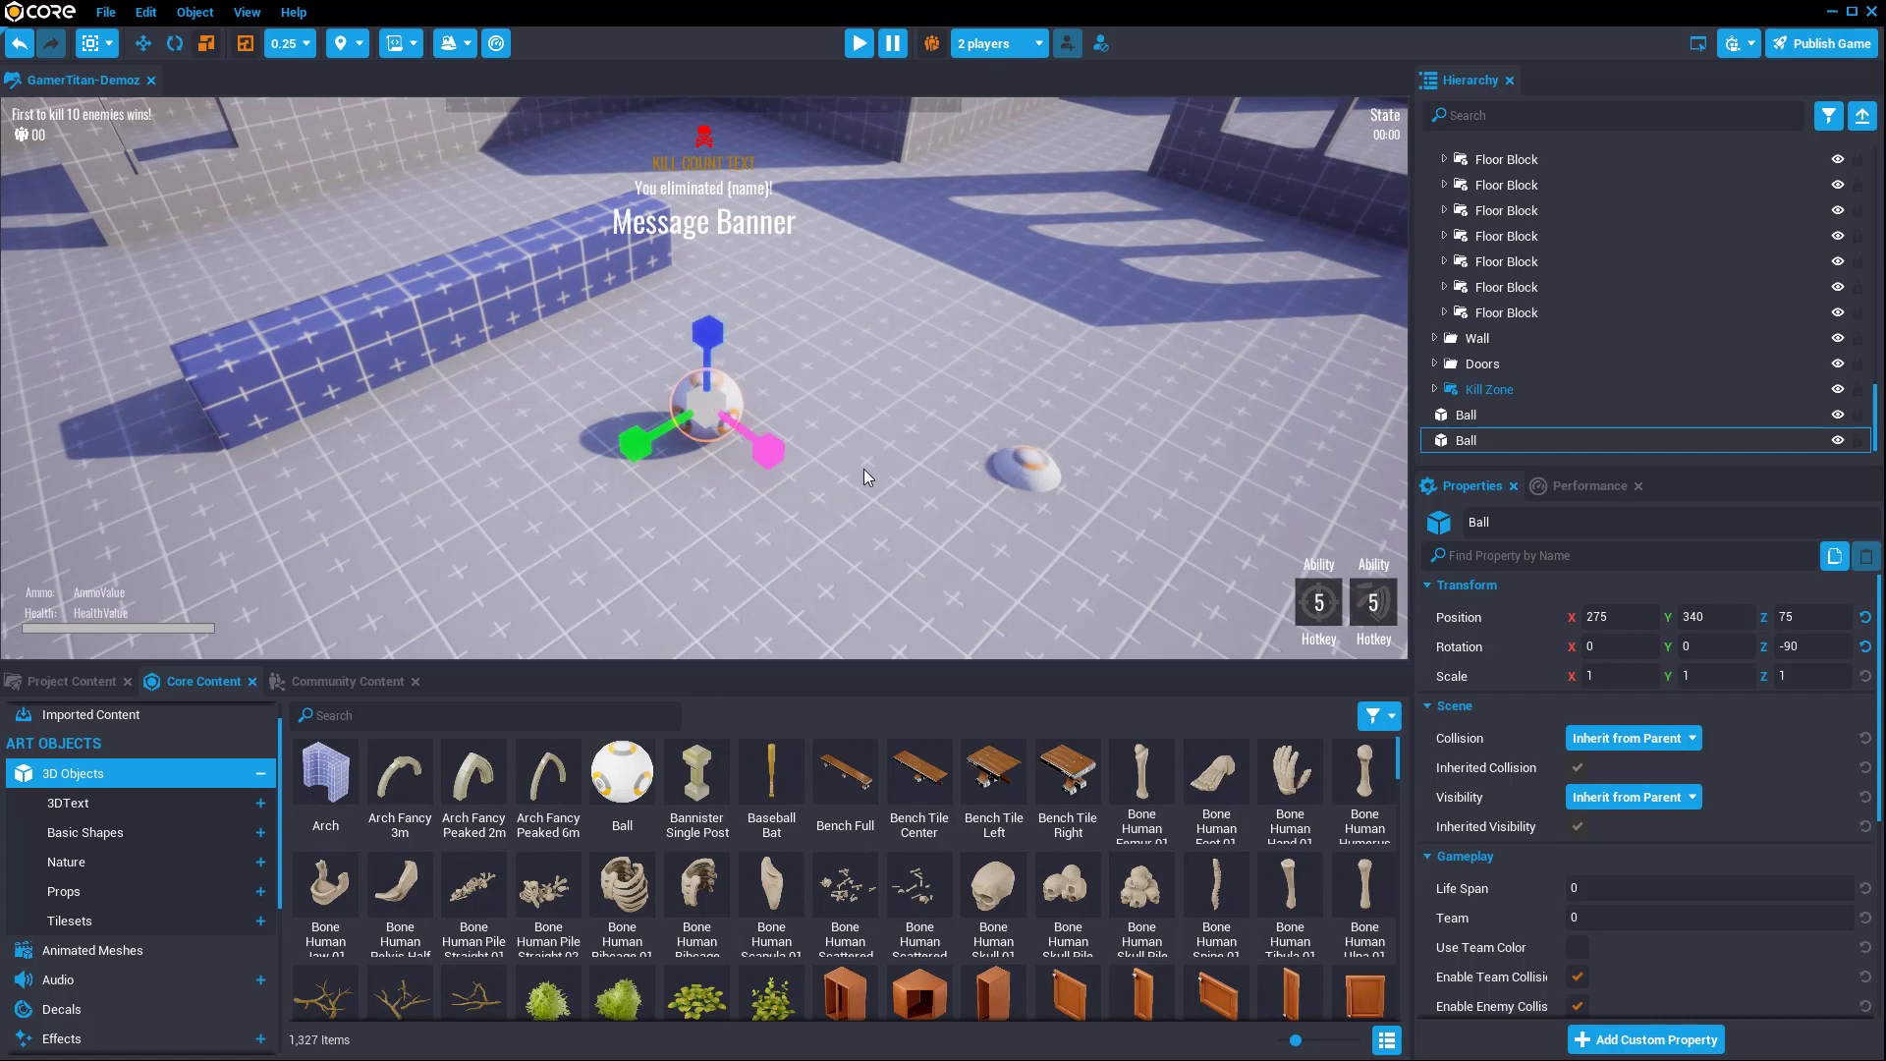
{"action": "left_click_drag", "start_coordinate": [769, 456], "coordinate": [1004, 591]}
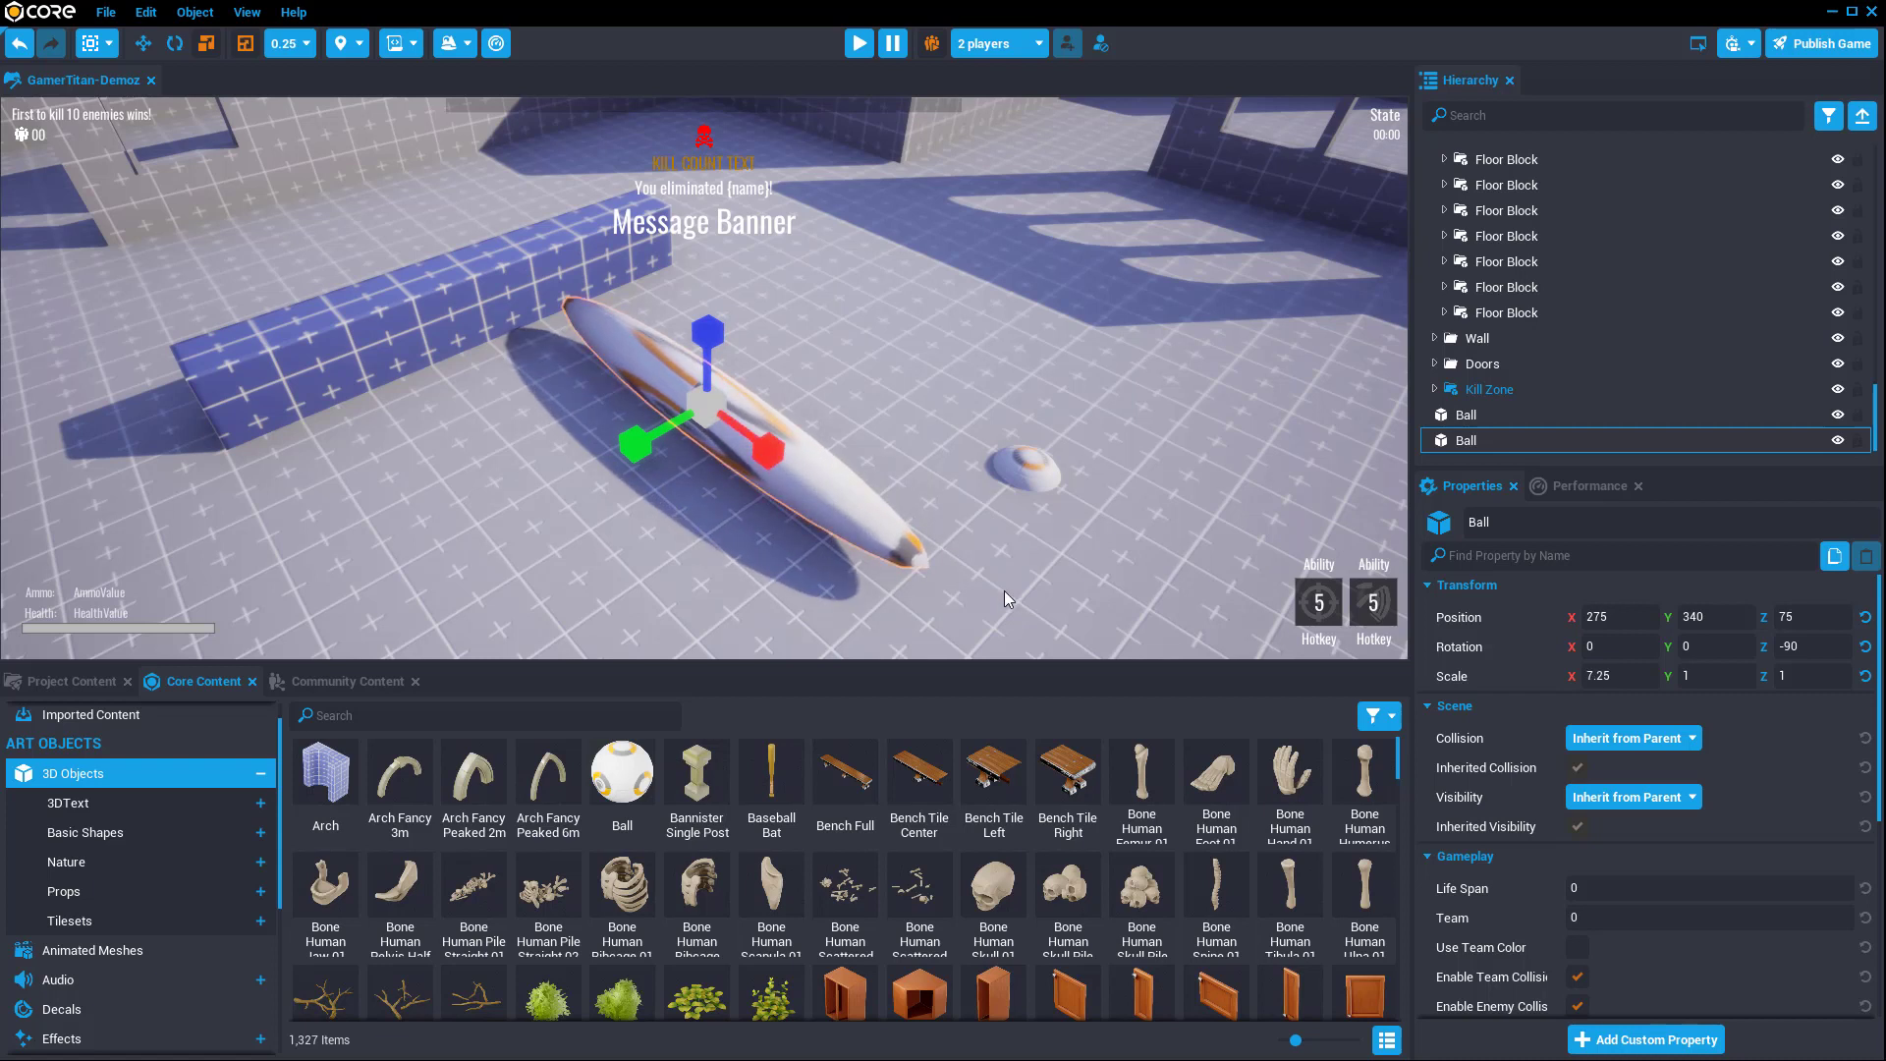
{"action": "key", "text": "ctrl+z"}
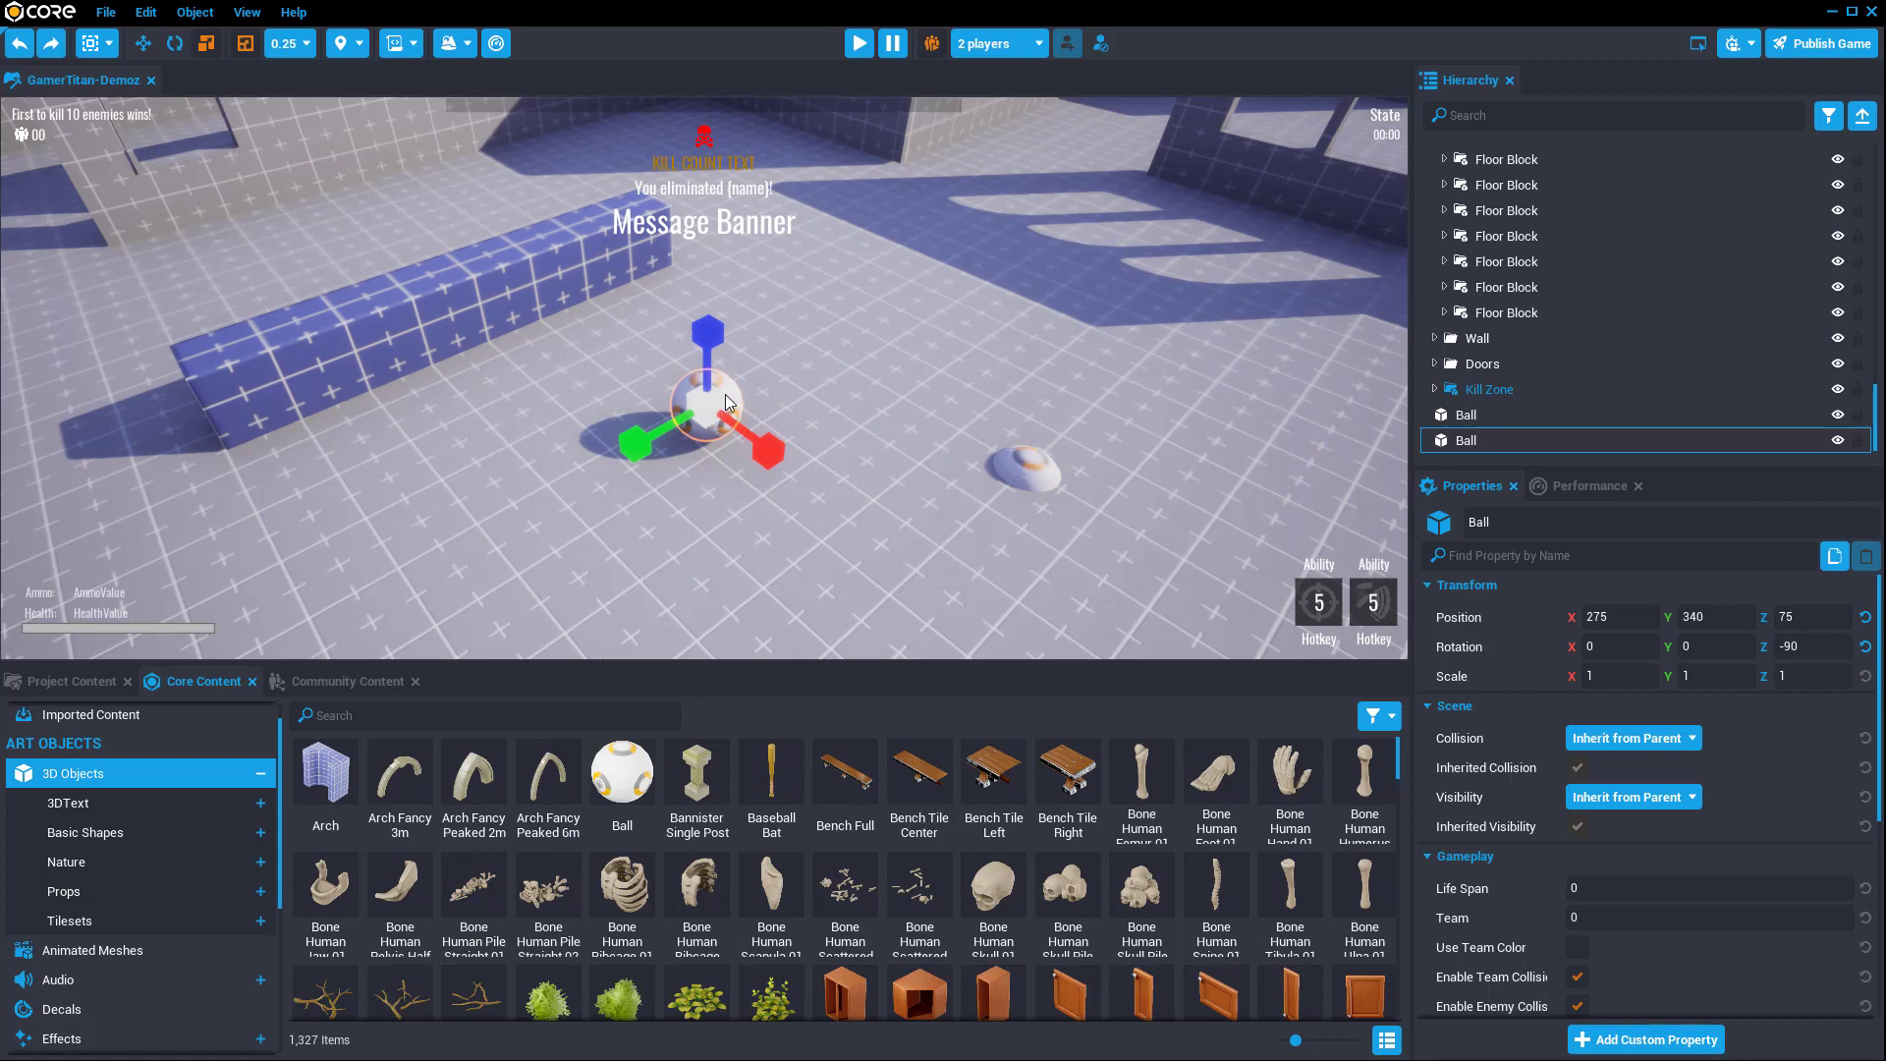
Step: Scale the Ball near the foundation block uniformly to 2 on all three axes
{"action": "left_click_drag", "start_coordinate": [707, 413], "coordinate": [889, 235]}
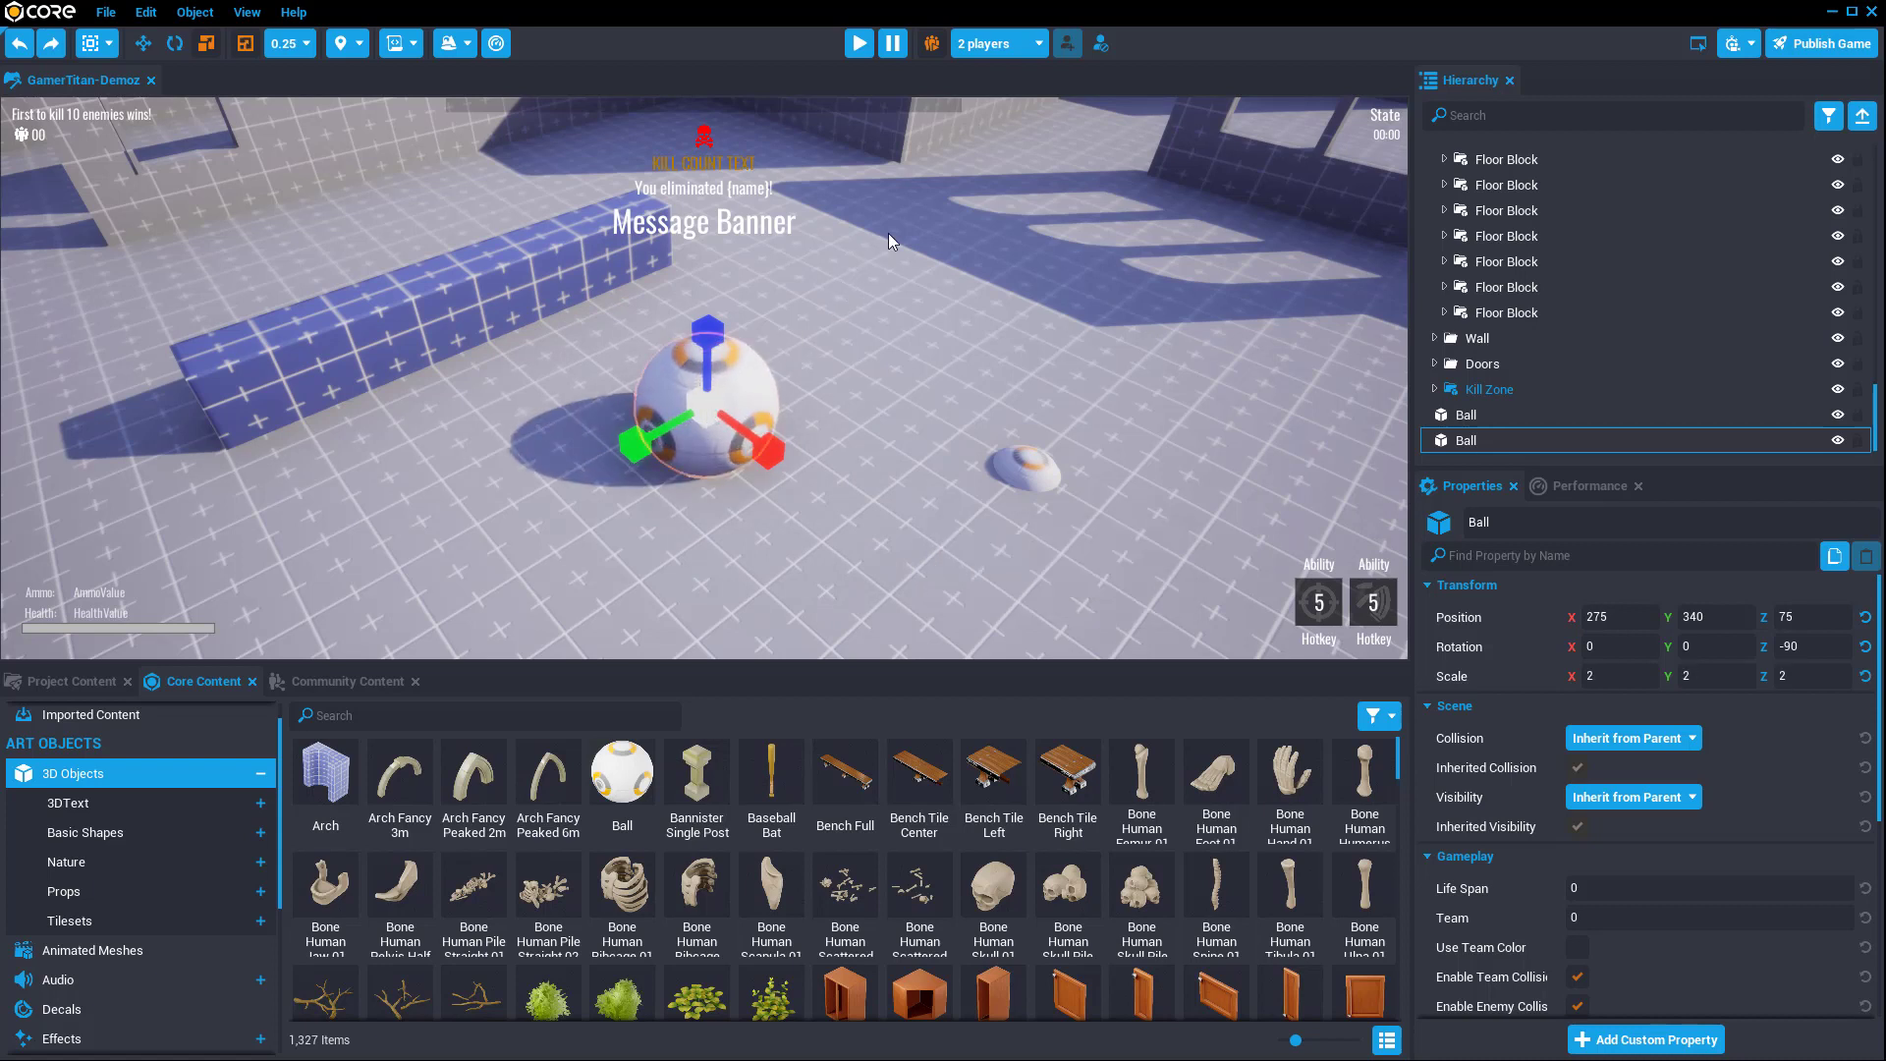
{"action": "key", "text": "ctrl+z"}
{"action": "left_click_drag", "start_coordinate": [698, 380], "coordinate": [729, 291]}
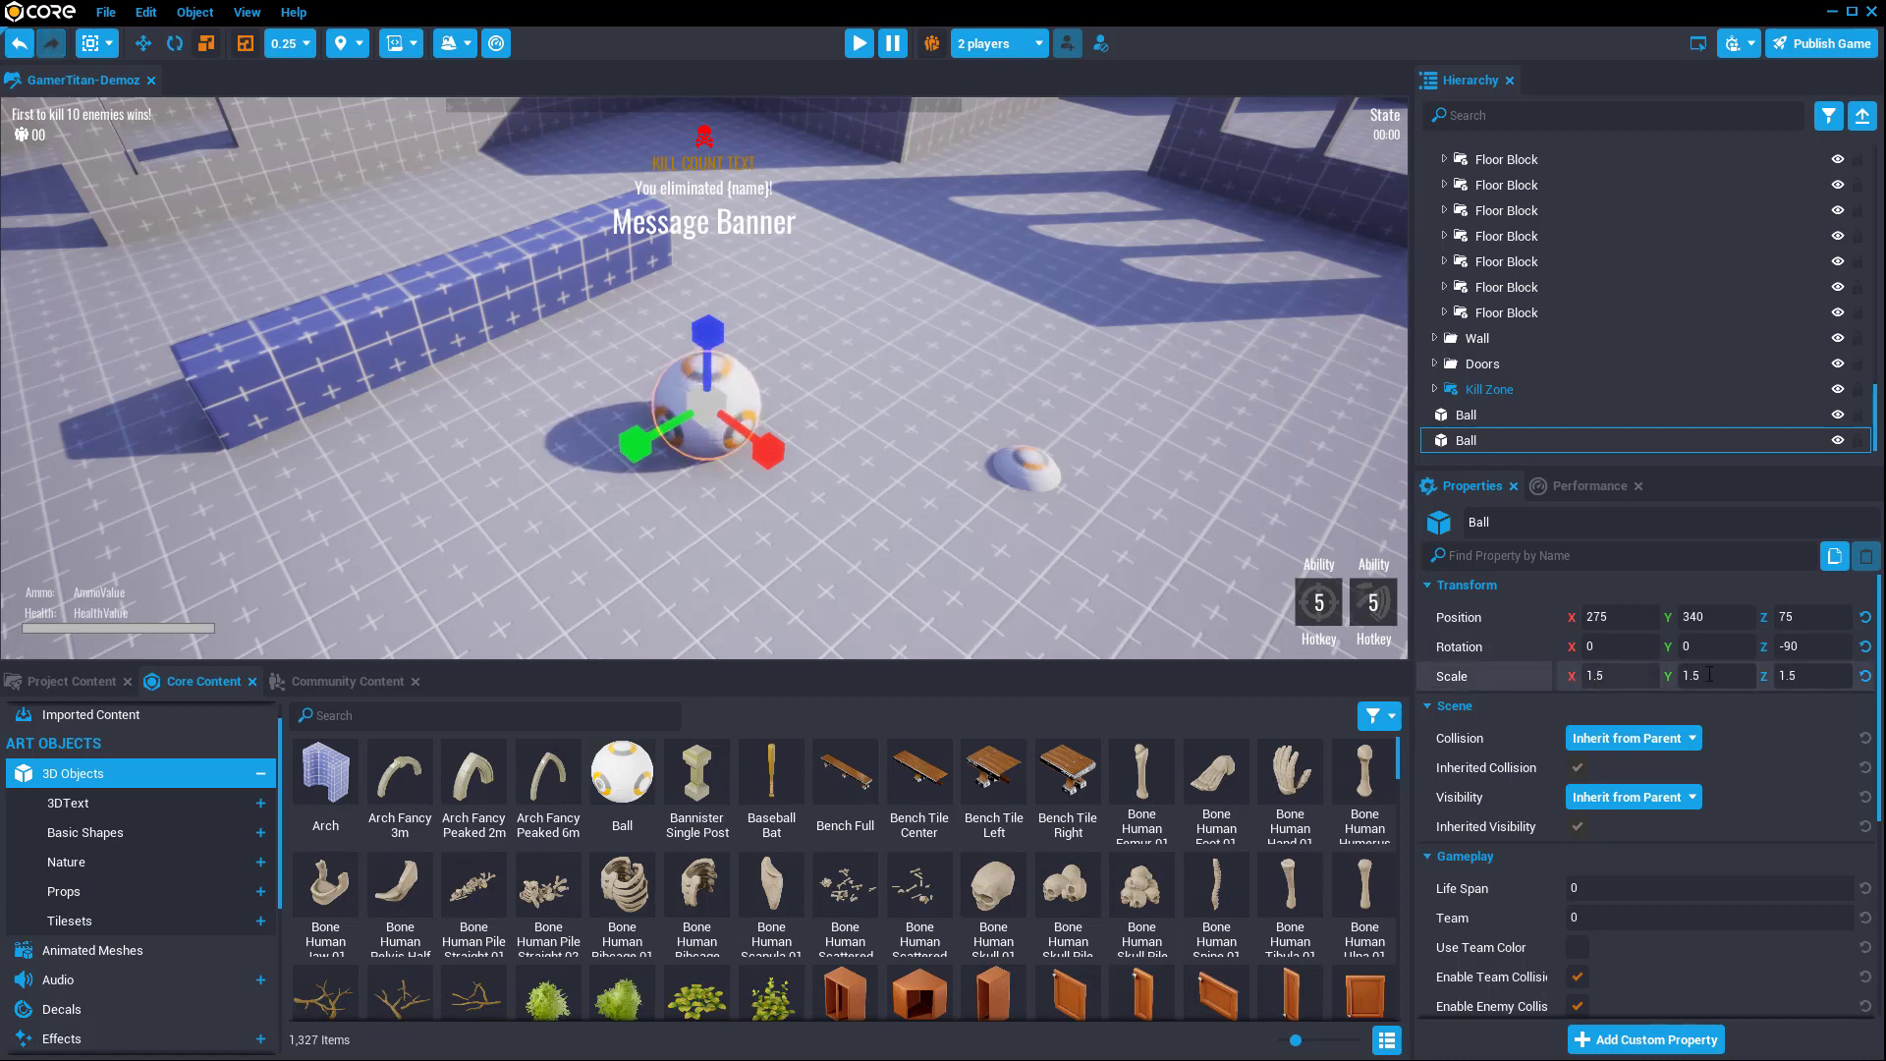
{"action": "left_click_drag", "start_coordinate": [710, 411], "coordinate": [727, 291]}
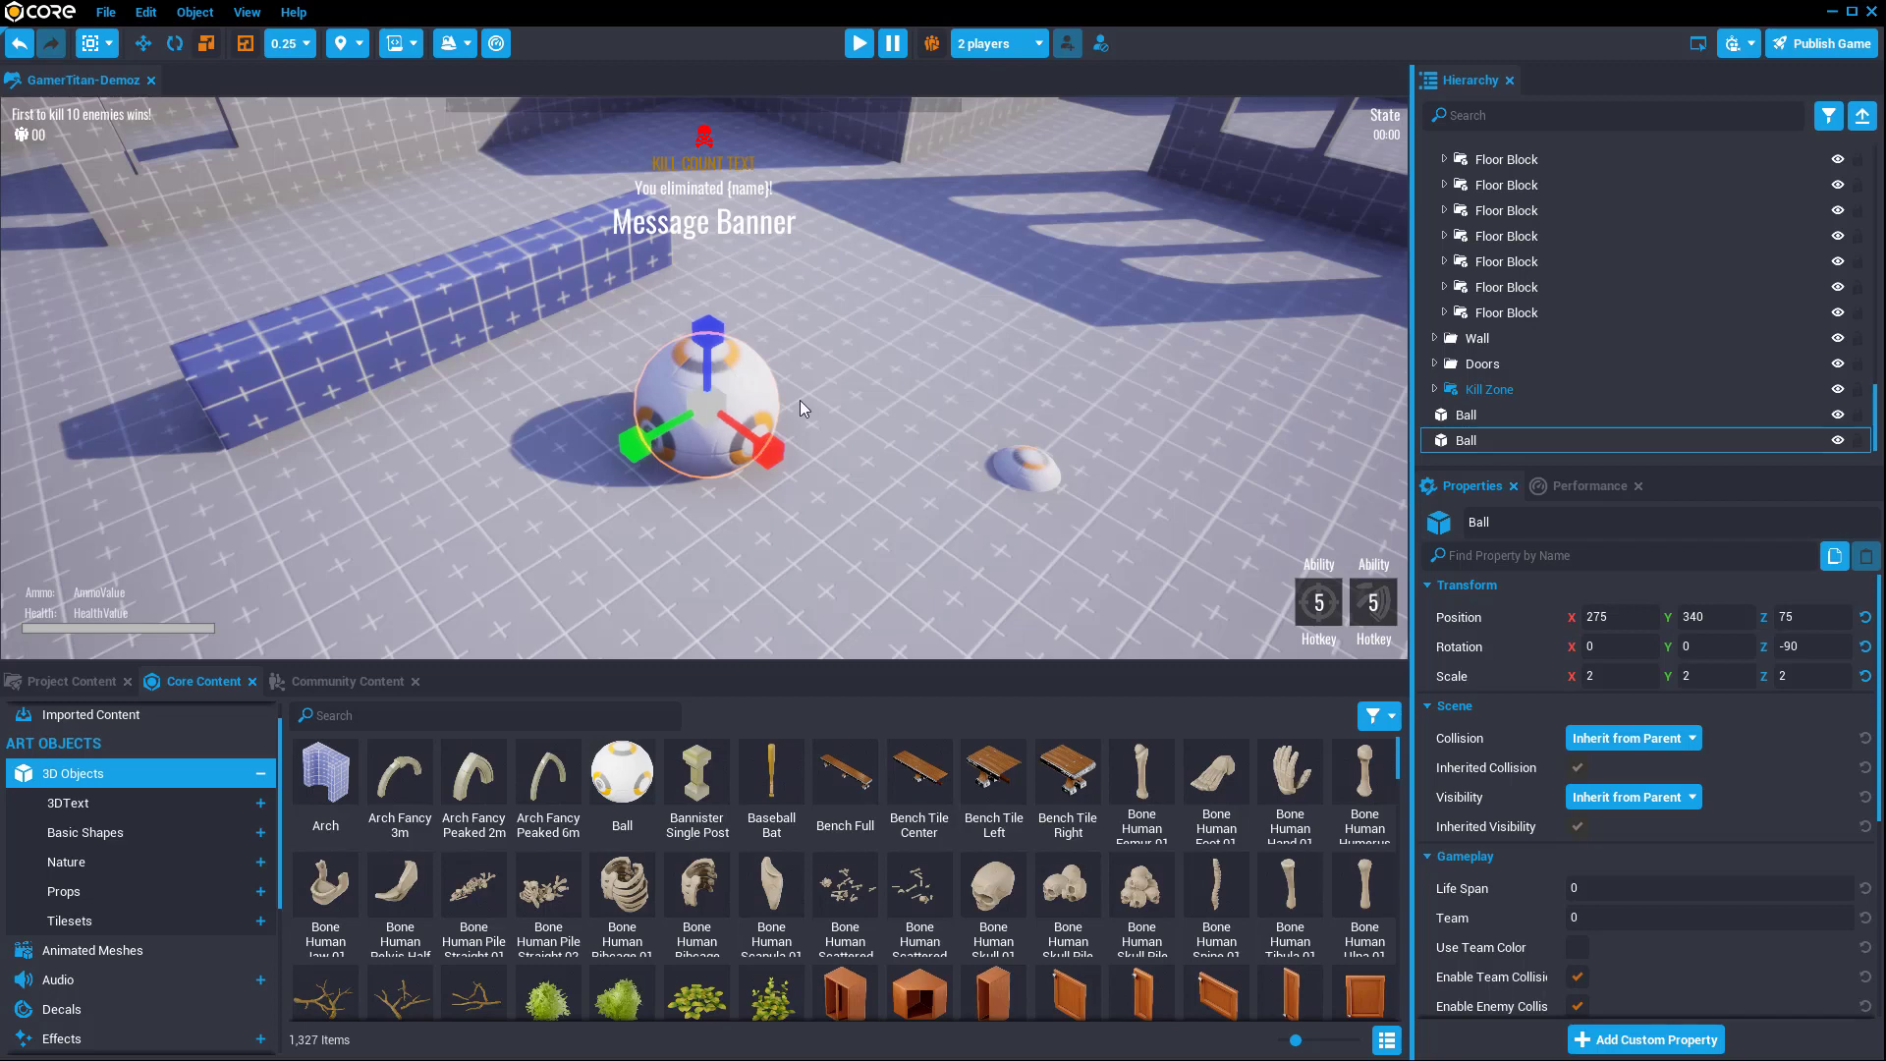
Step: Copy the enlarged Ball's Scale property onto the Ball at the origin and raise that one to about Z 110
{"action": "right_click", "coordinate": [1456, 679]}
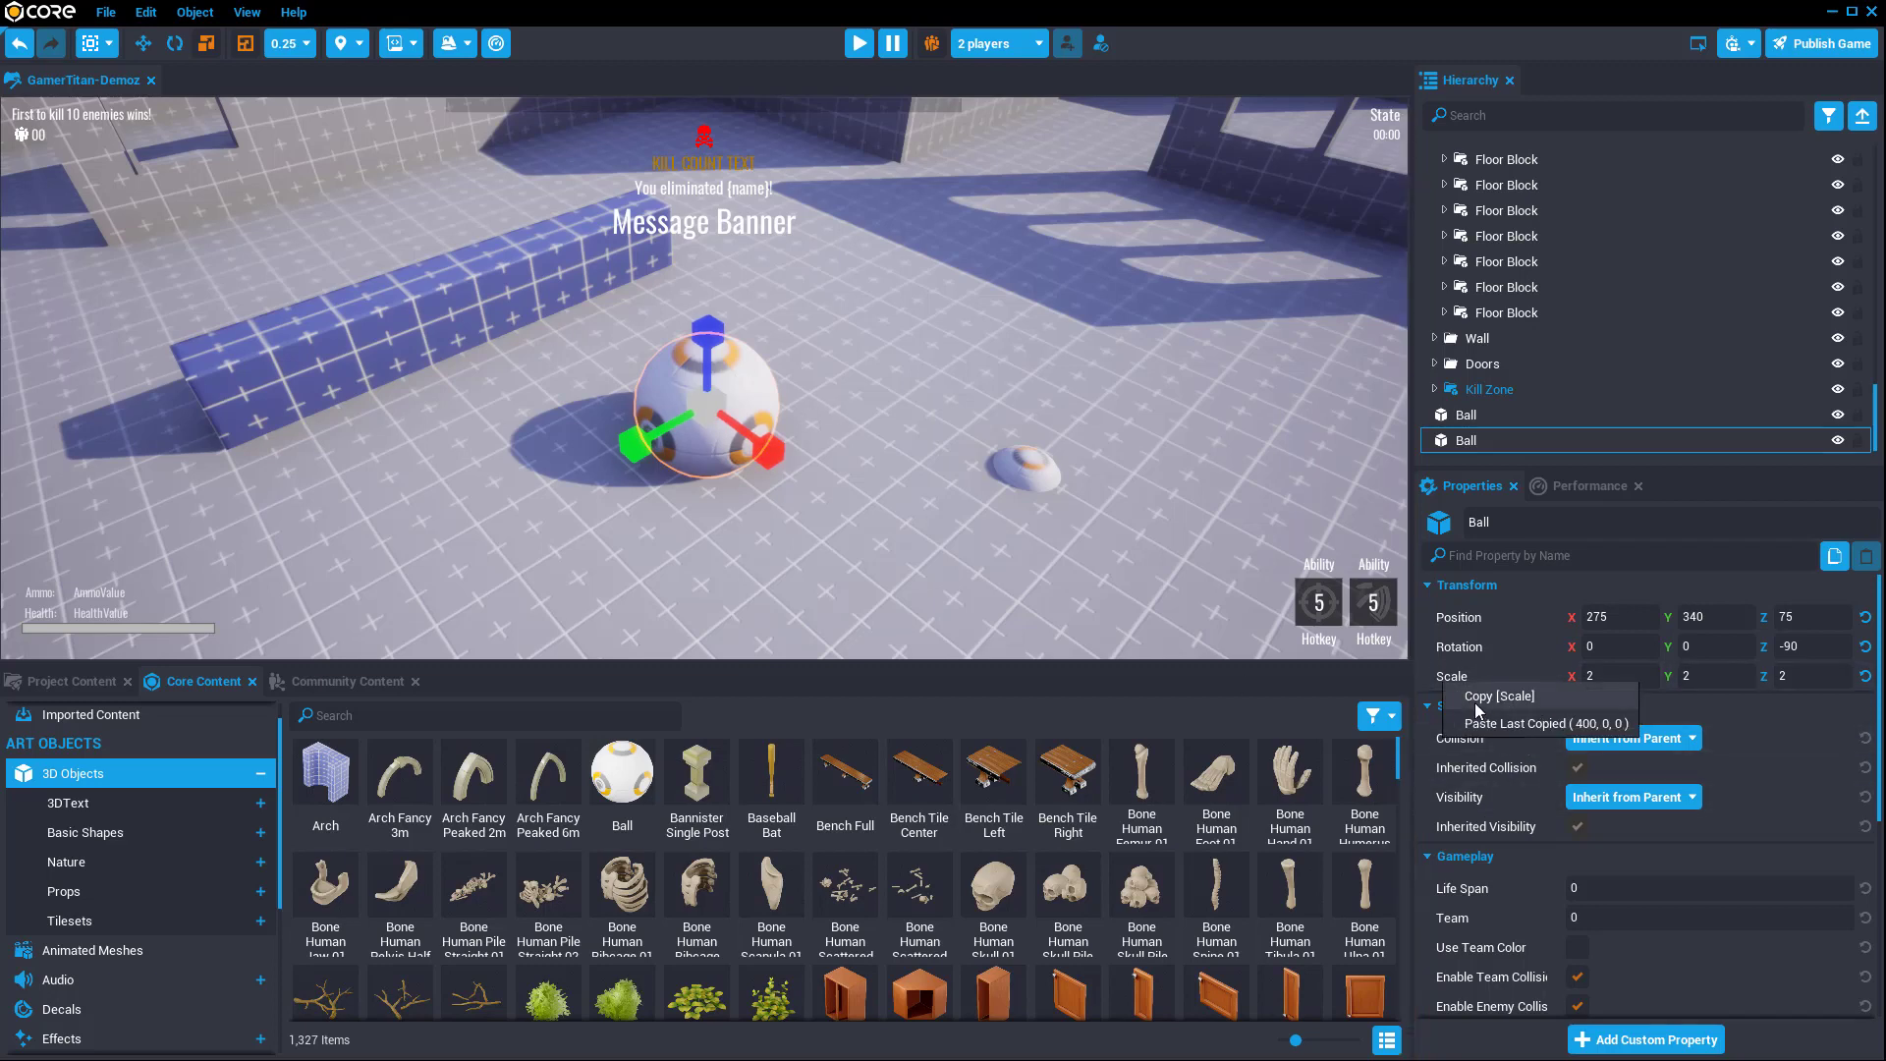
{"action": "left_click", "coordinate": [1476, 703]}
{"action": "left_click", "coordinate": [1037, 469]}
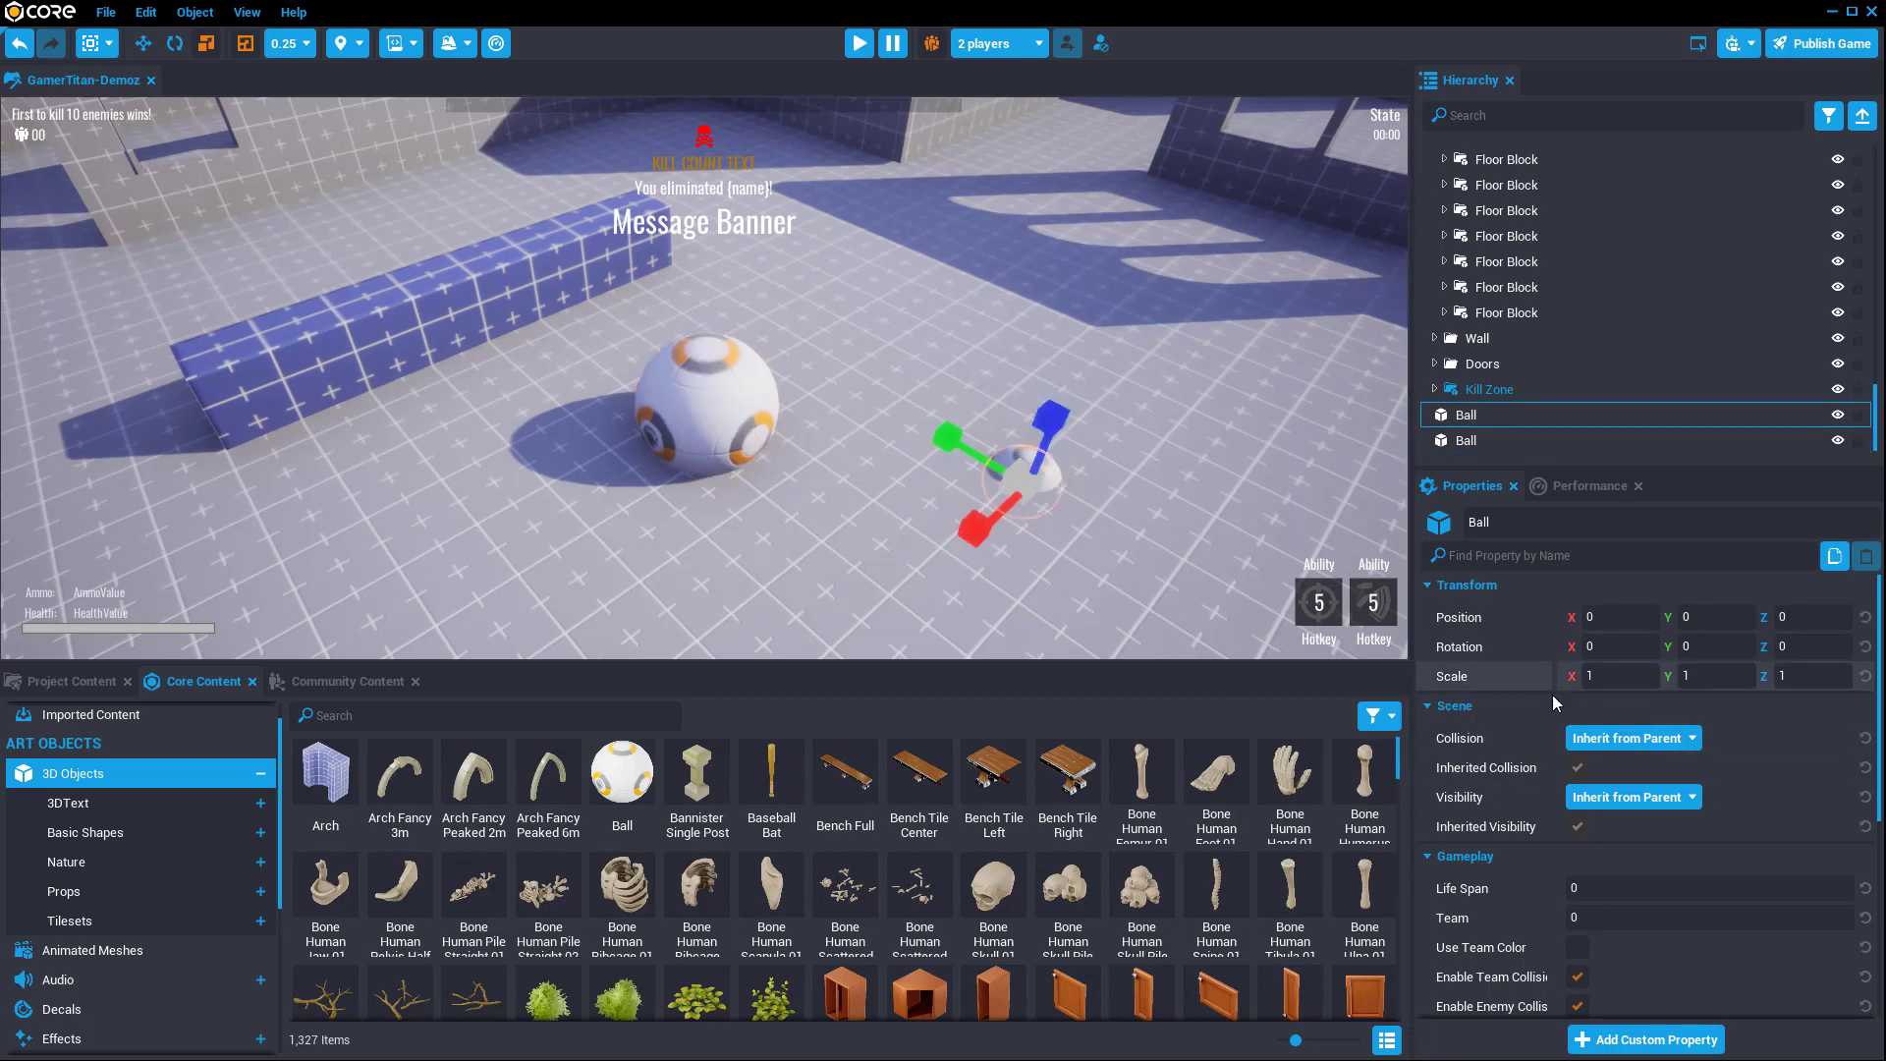
{"action": "right_click", "coordinate": [1501, 674]}
{"action": "left_click", "coordinate": [1540, 717]}
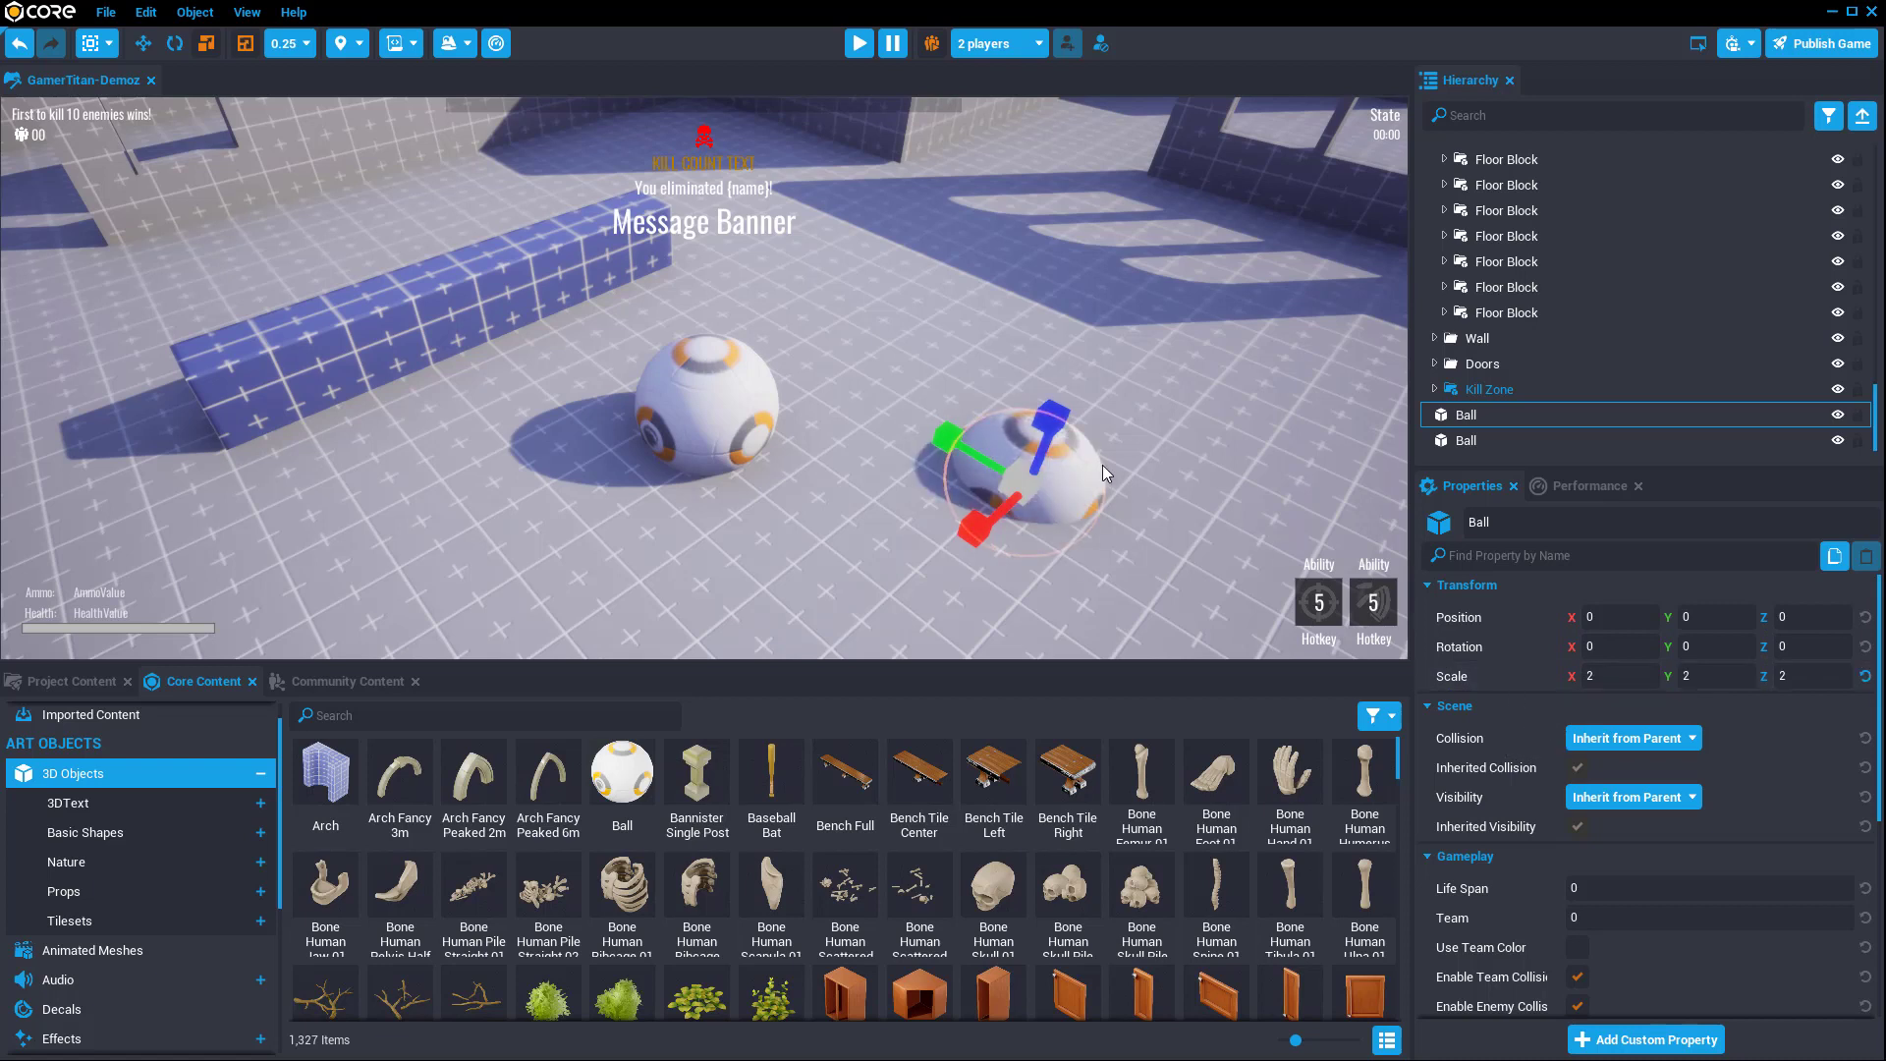
{"action": "left_click_drag", "start_coordinate": [1030, 436], "coordinate": [1063, 363]}
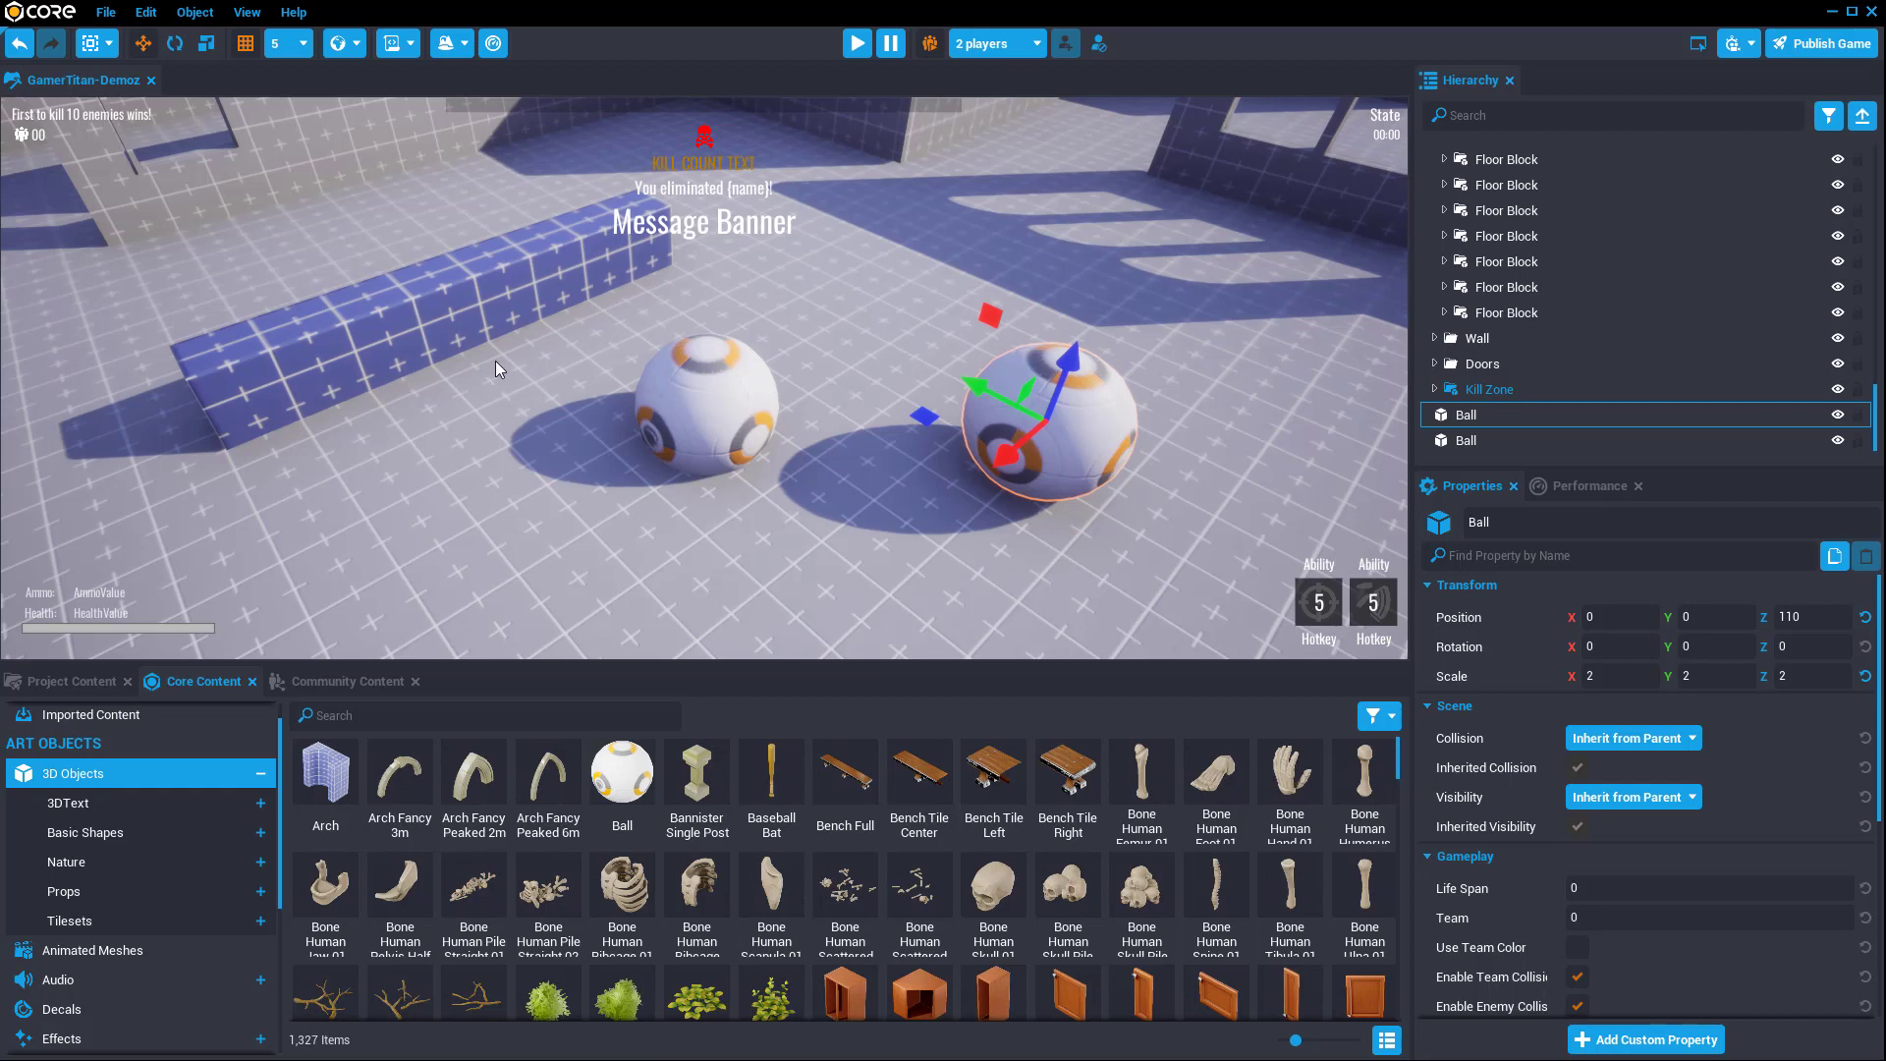
Step: Select the dark Whitebox Wall 01 and the adjoining Whitebox Wall 01 Window Slot 3x to examine how the wall pieces meet
{"action": "right_click_drag", "start_coordinate": [893, 383], "coordinate": [328, 260]}
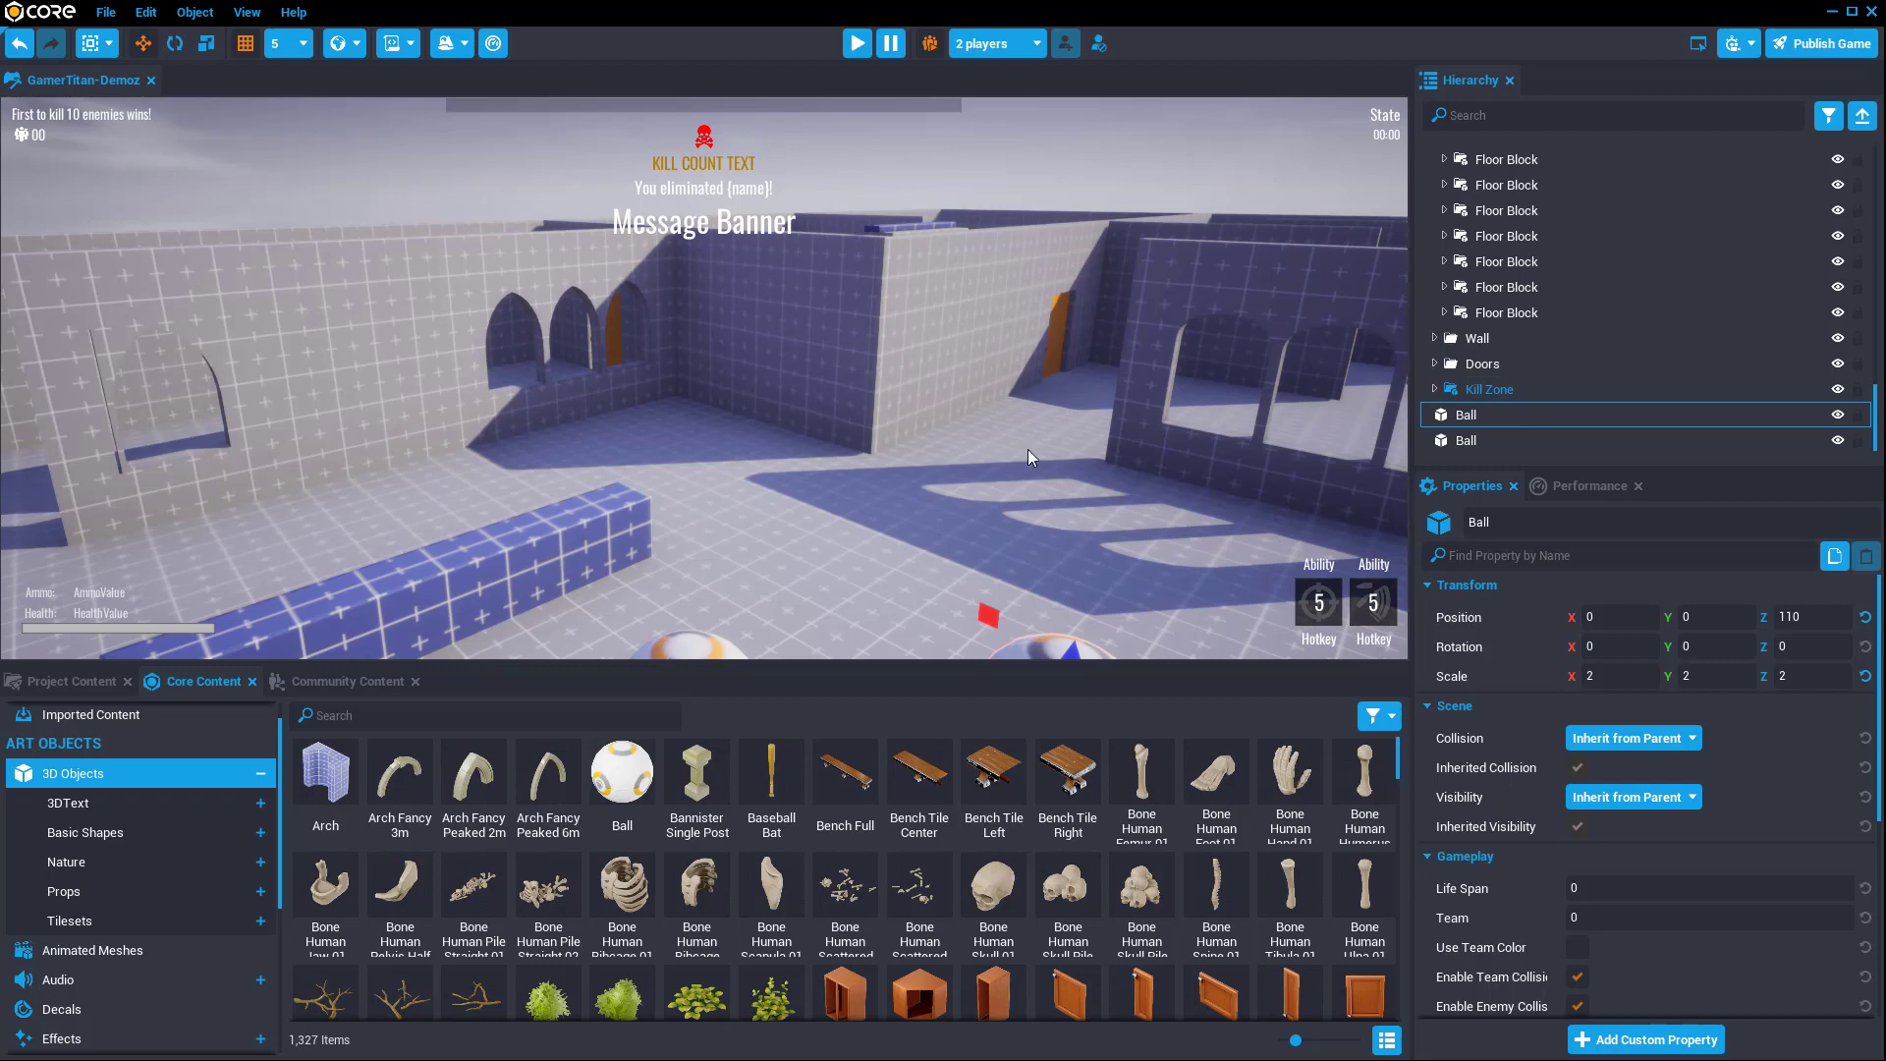
{"action": "right_click_drag", "start_coordinate": [987, 483], "coordinate": [774, 473]}
{"action": "left_click", "coordinate": [1071, 375]}
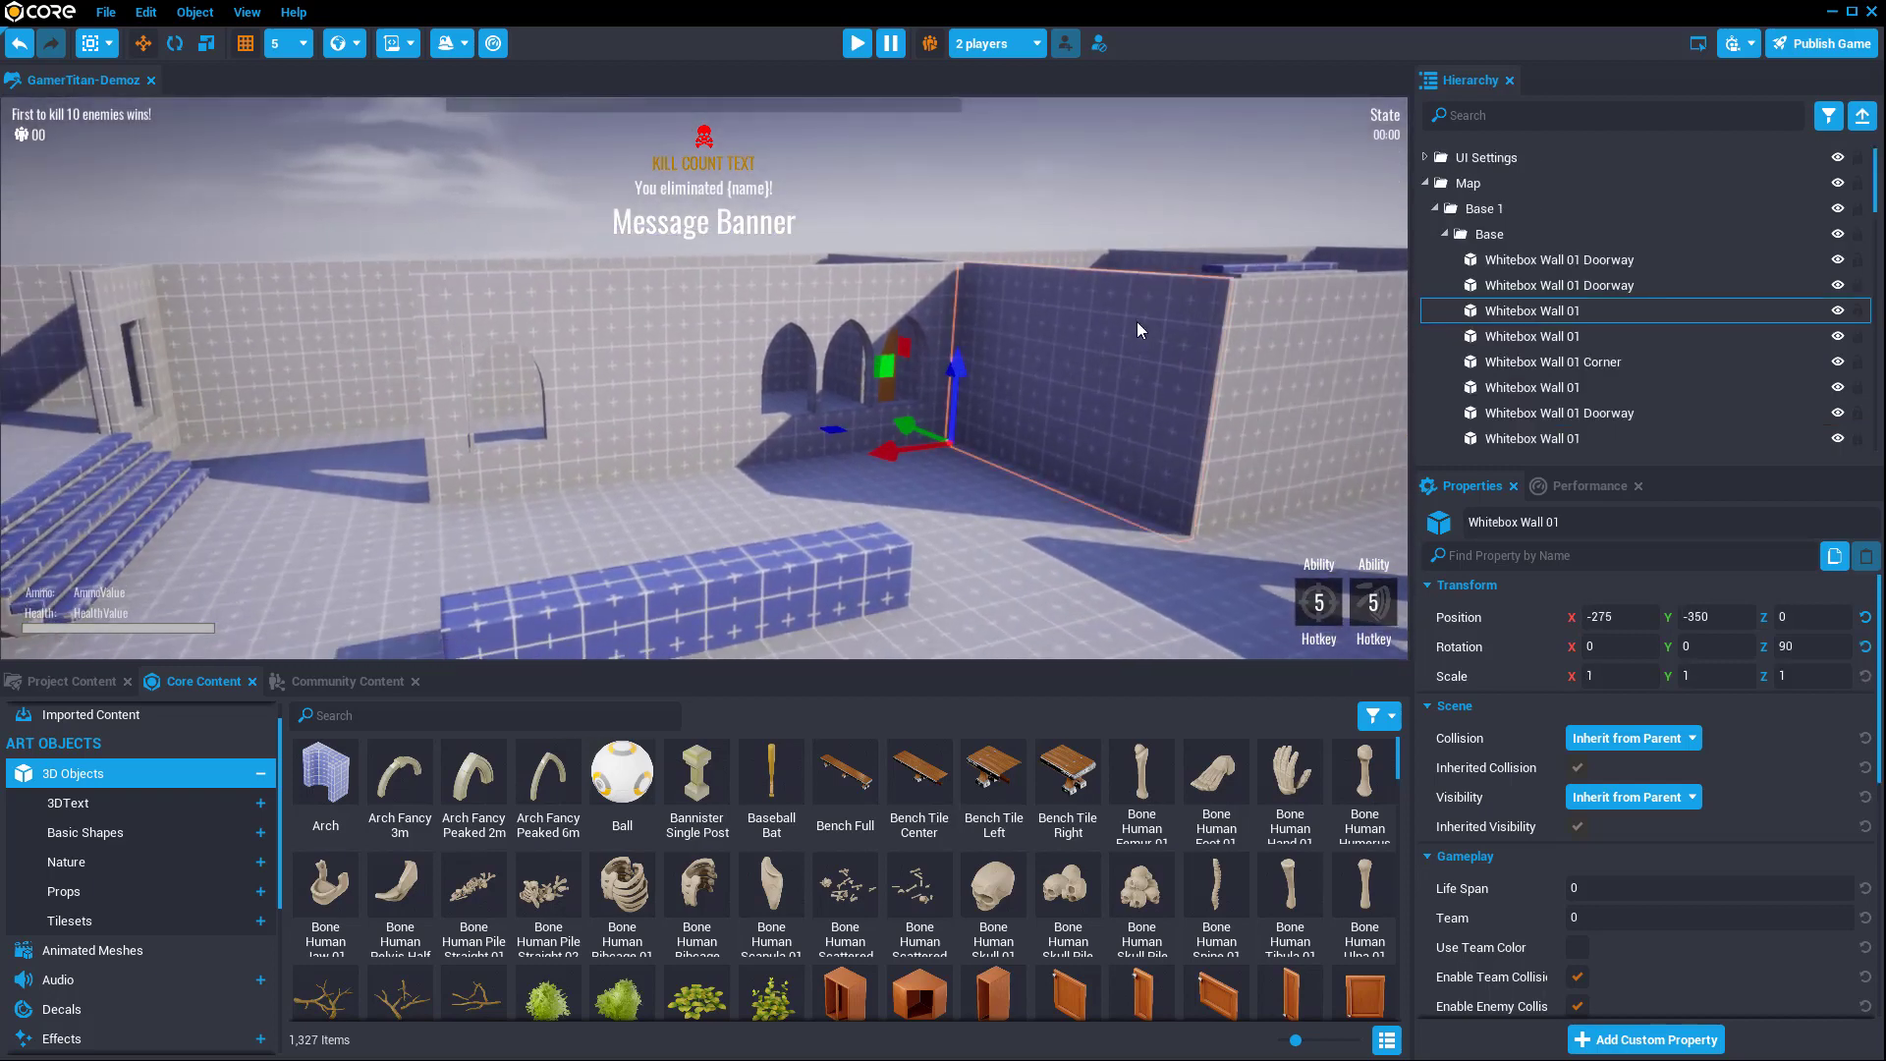
{"action": "left_click", "coordinate": [824, 289]}
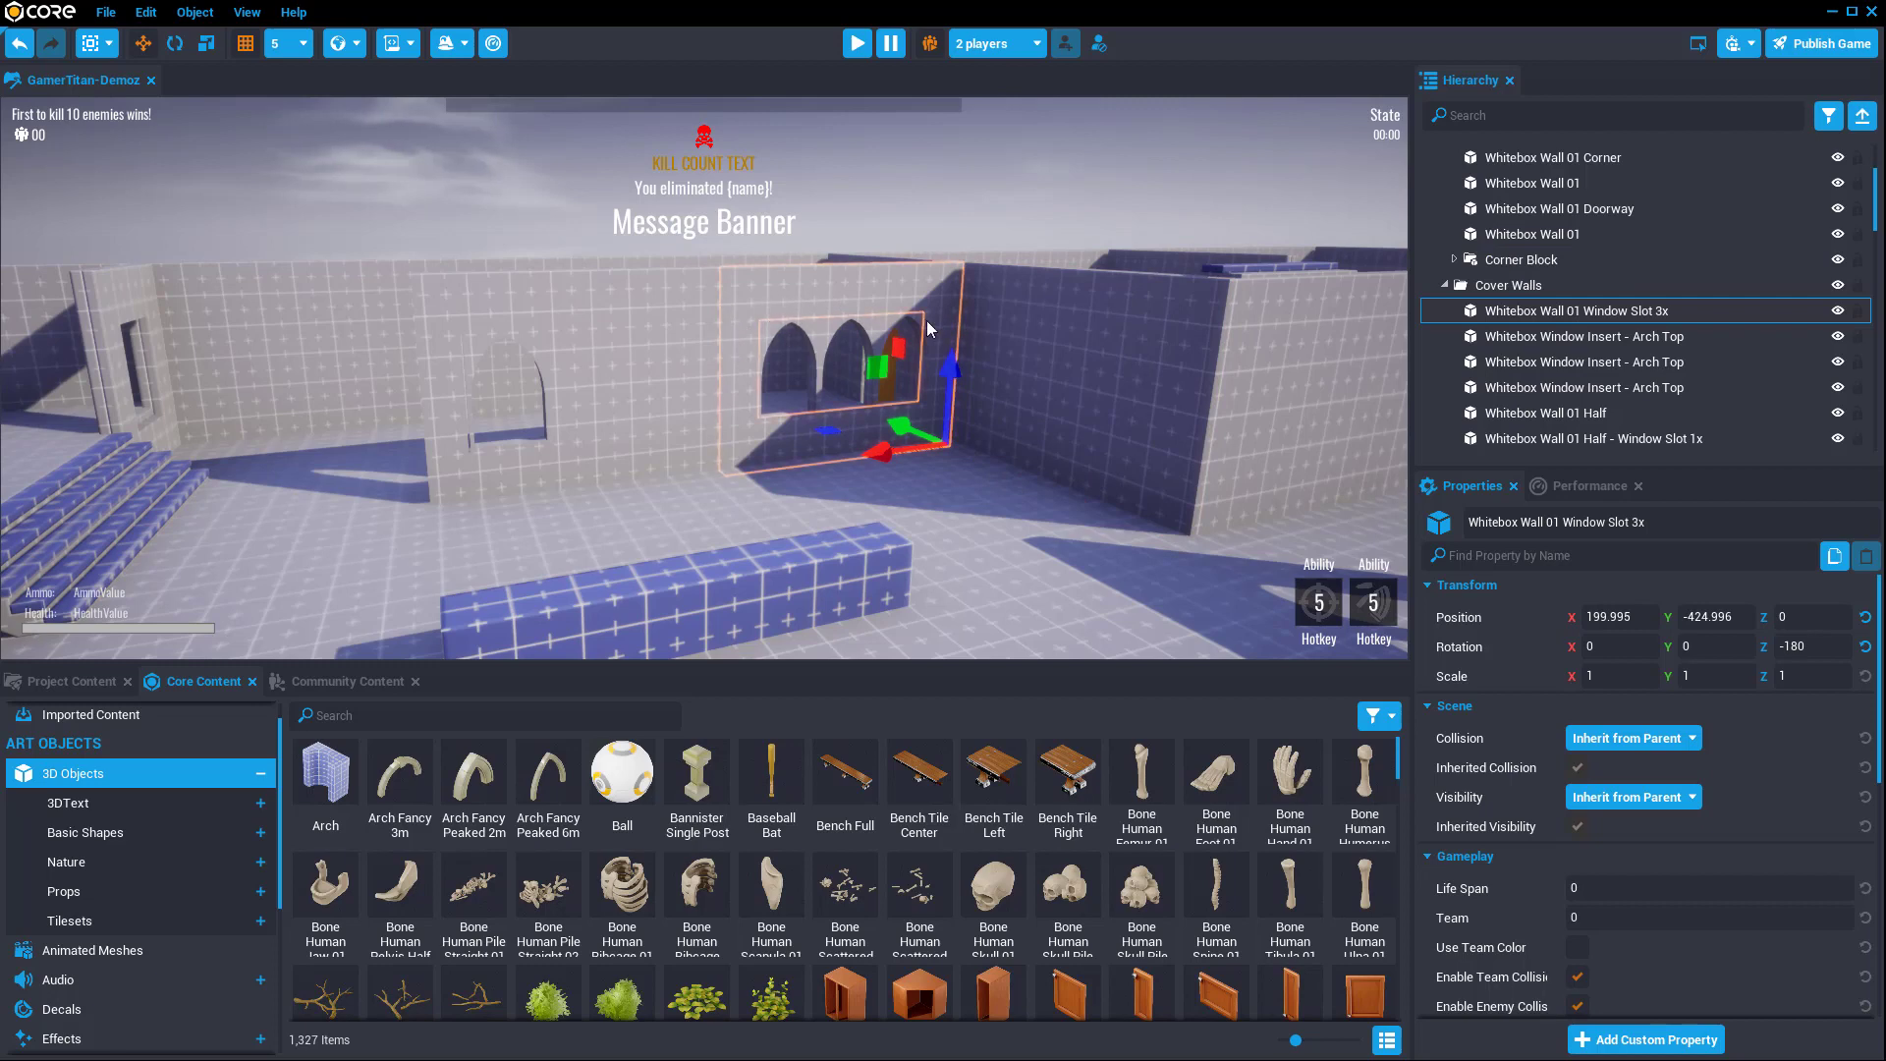
{"action": "left_click", "coordinate": [1086, 342]}
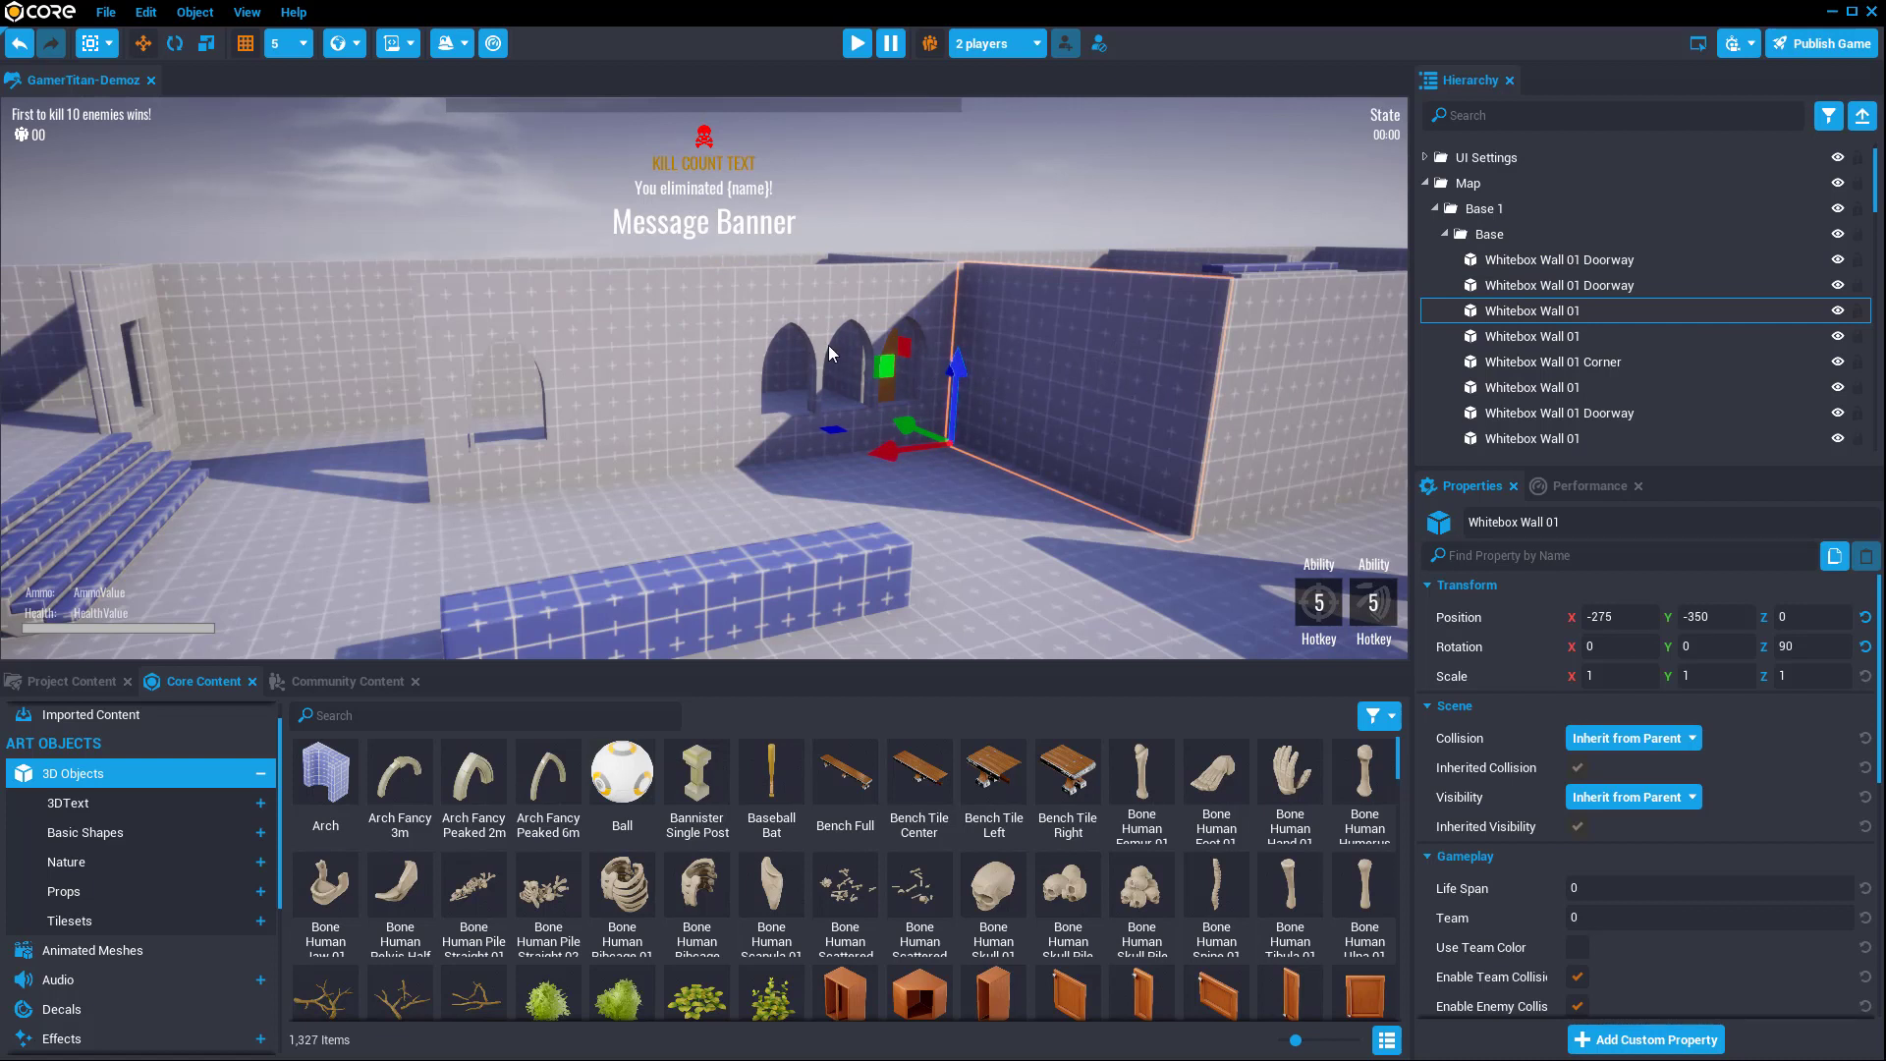
Step: Raise the Ball at the origin to about Z 145 and snap it down onto the floor
{"action": "right_click_drag", "start_coordinate": [847, 468], "coordinate": [1101, 539]}
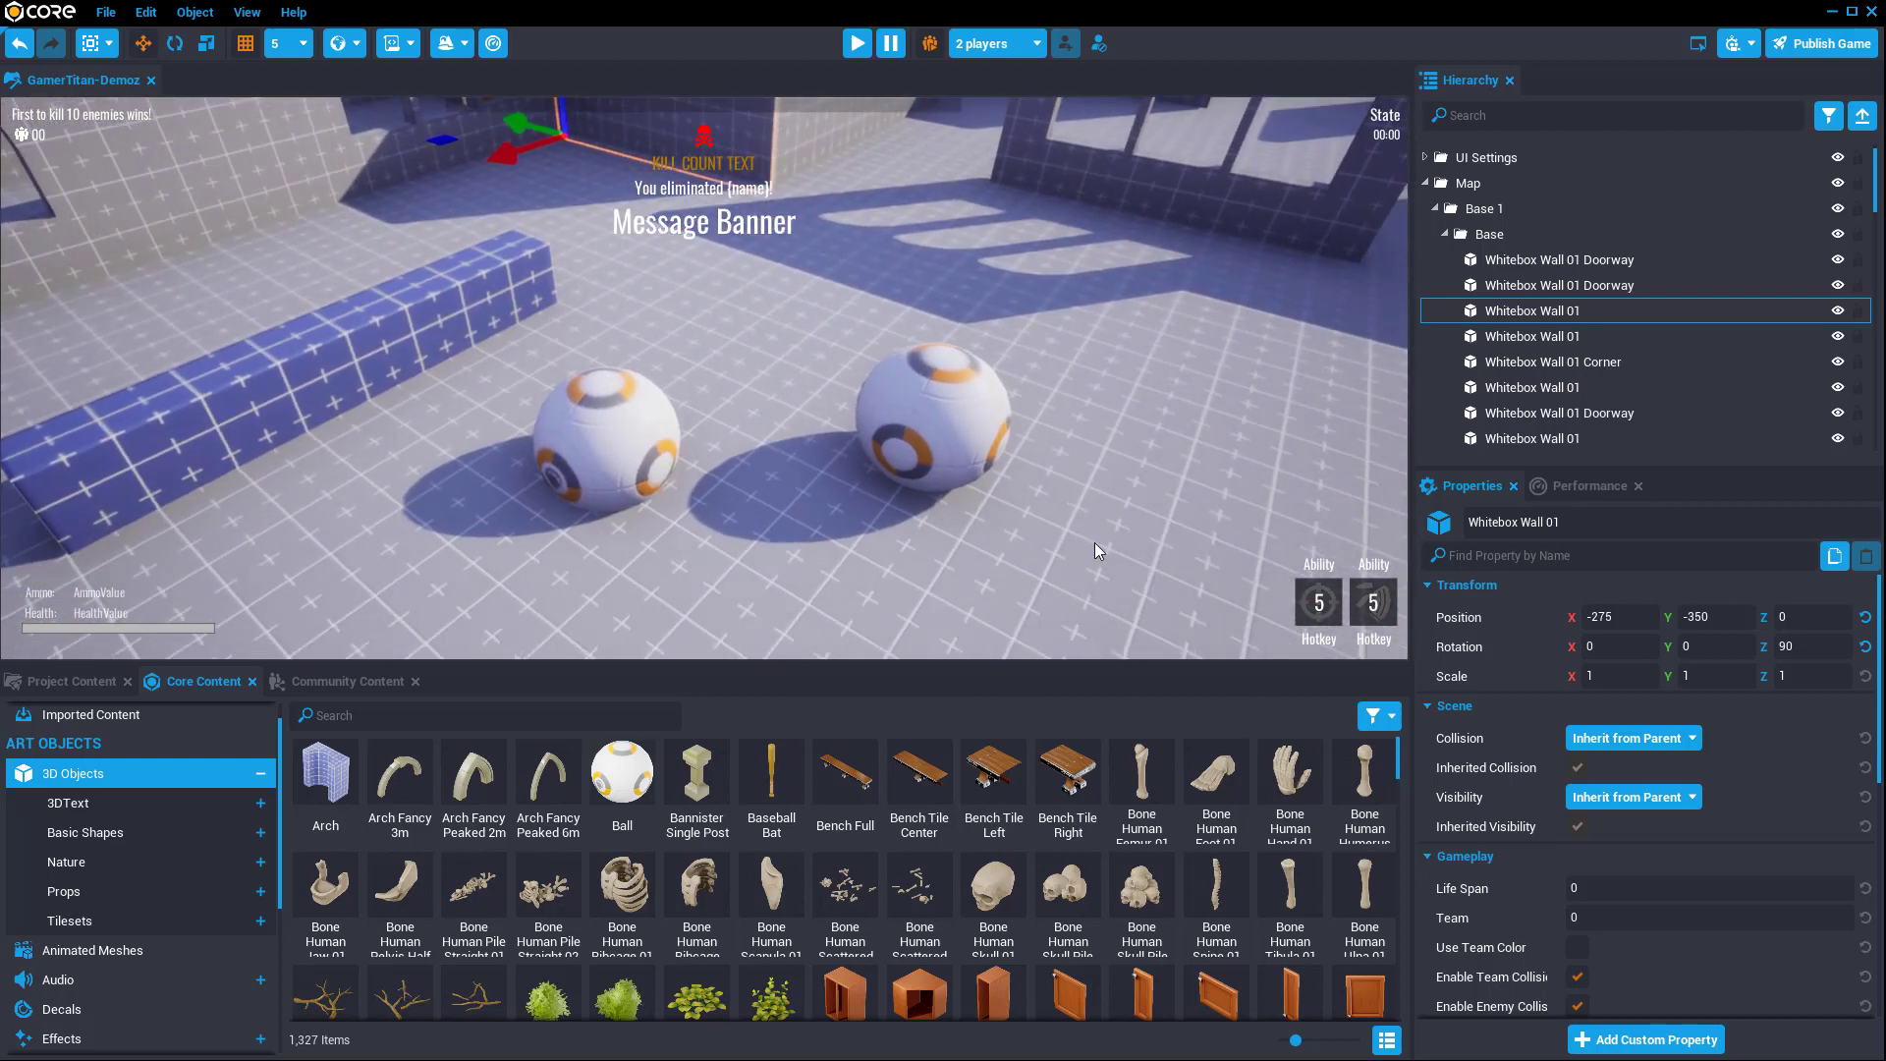
{"action": "right_click_drag", "start_coordinate": [906, 562], "coordinate": [1007, 393]}
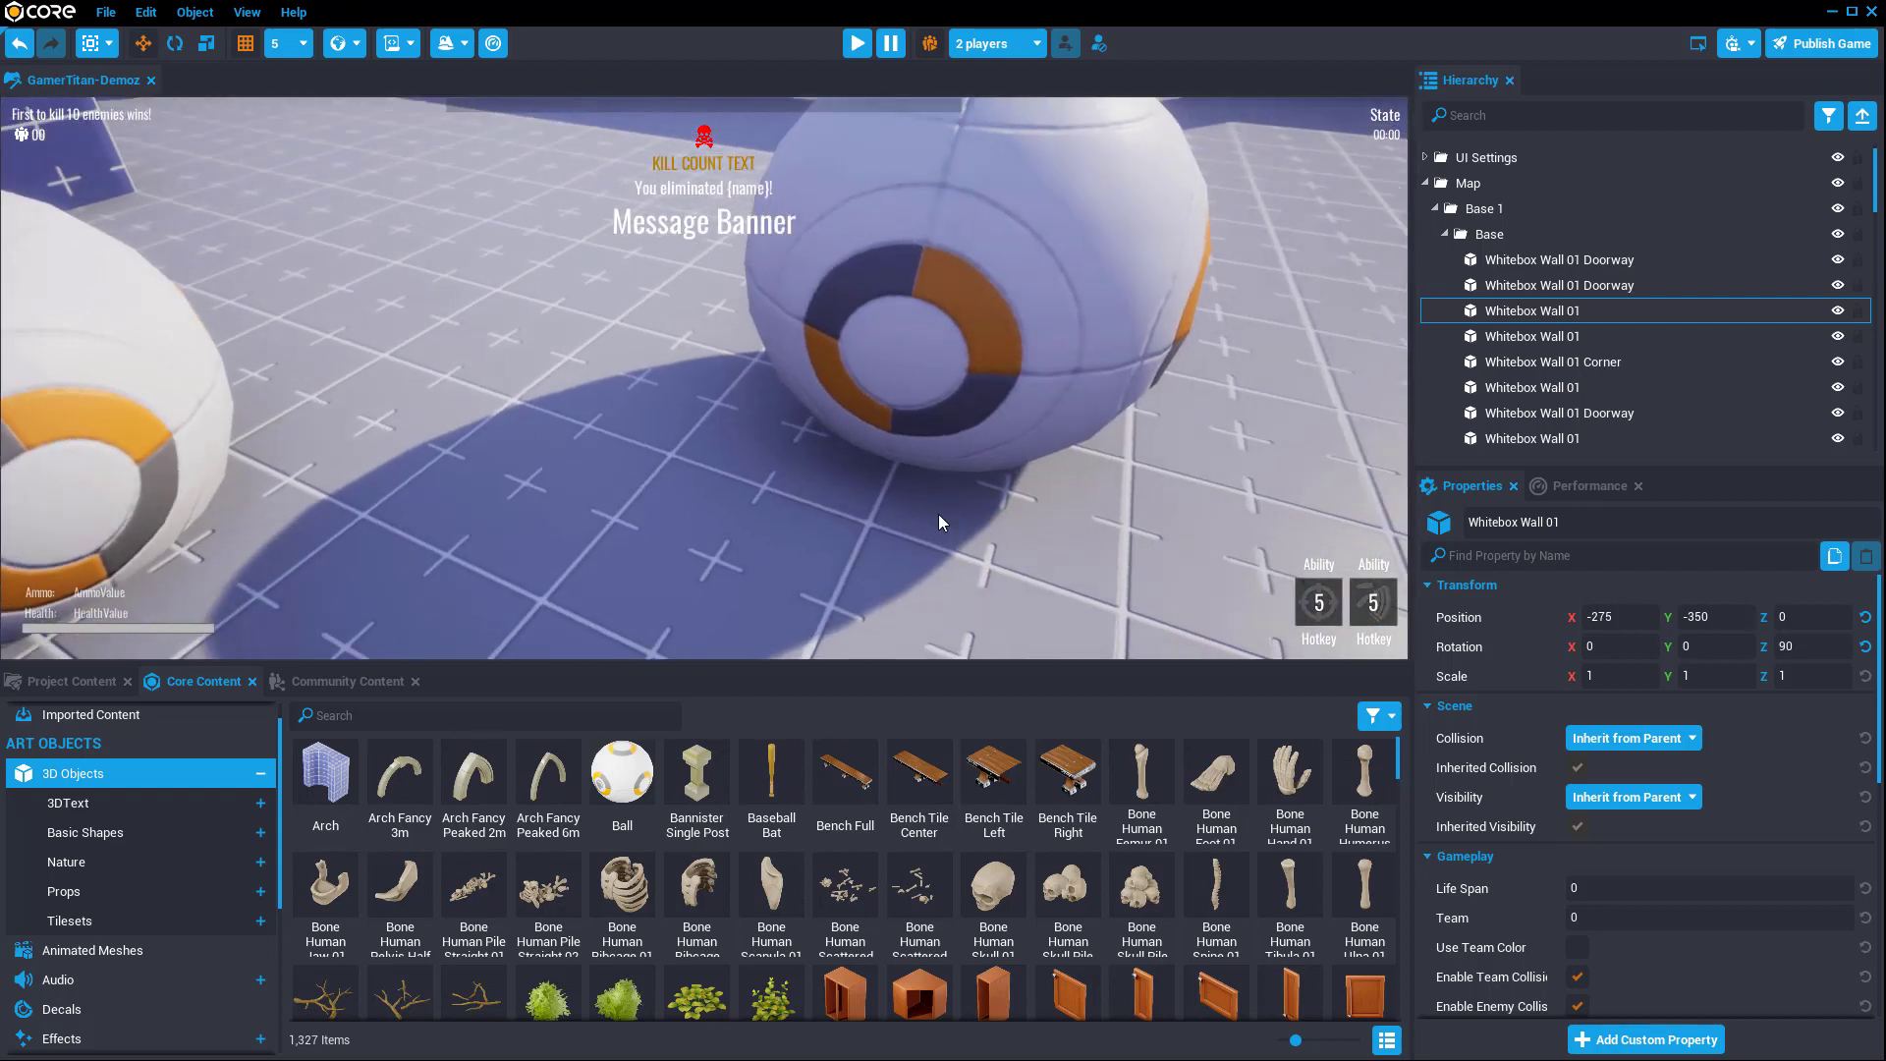
{"action": "right_click_drag", "start_coordinate": [939, 522], "coordinate": [959, 411]}
{"action": "left_click", "coordinate": [845, 354]}
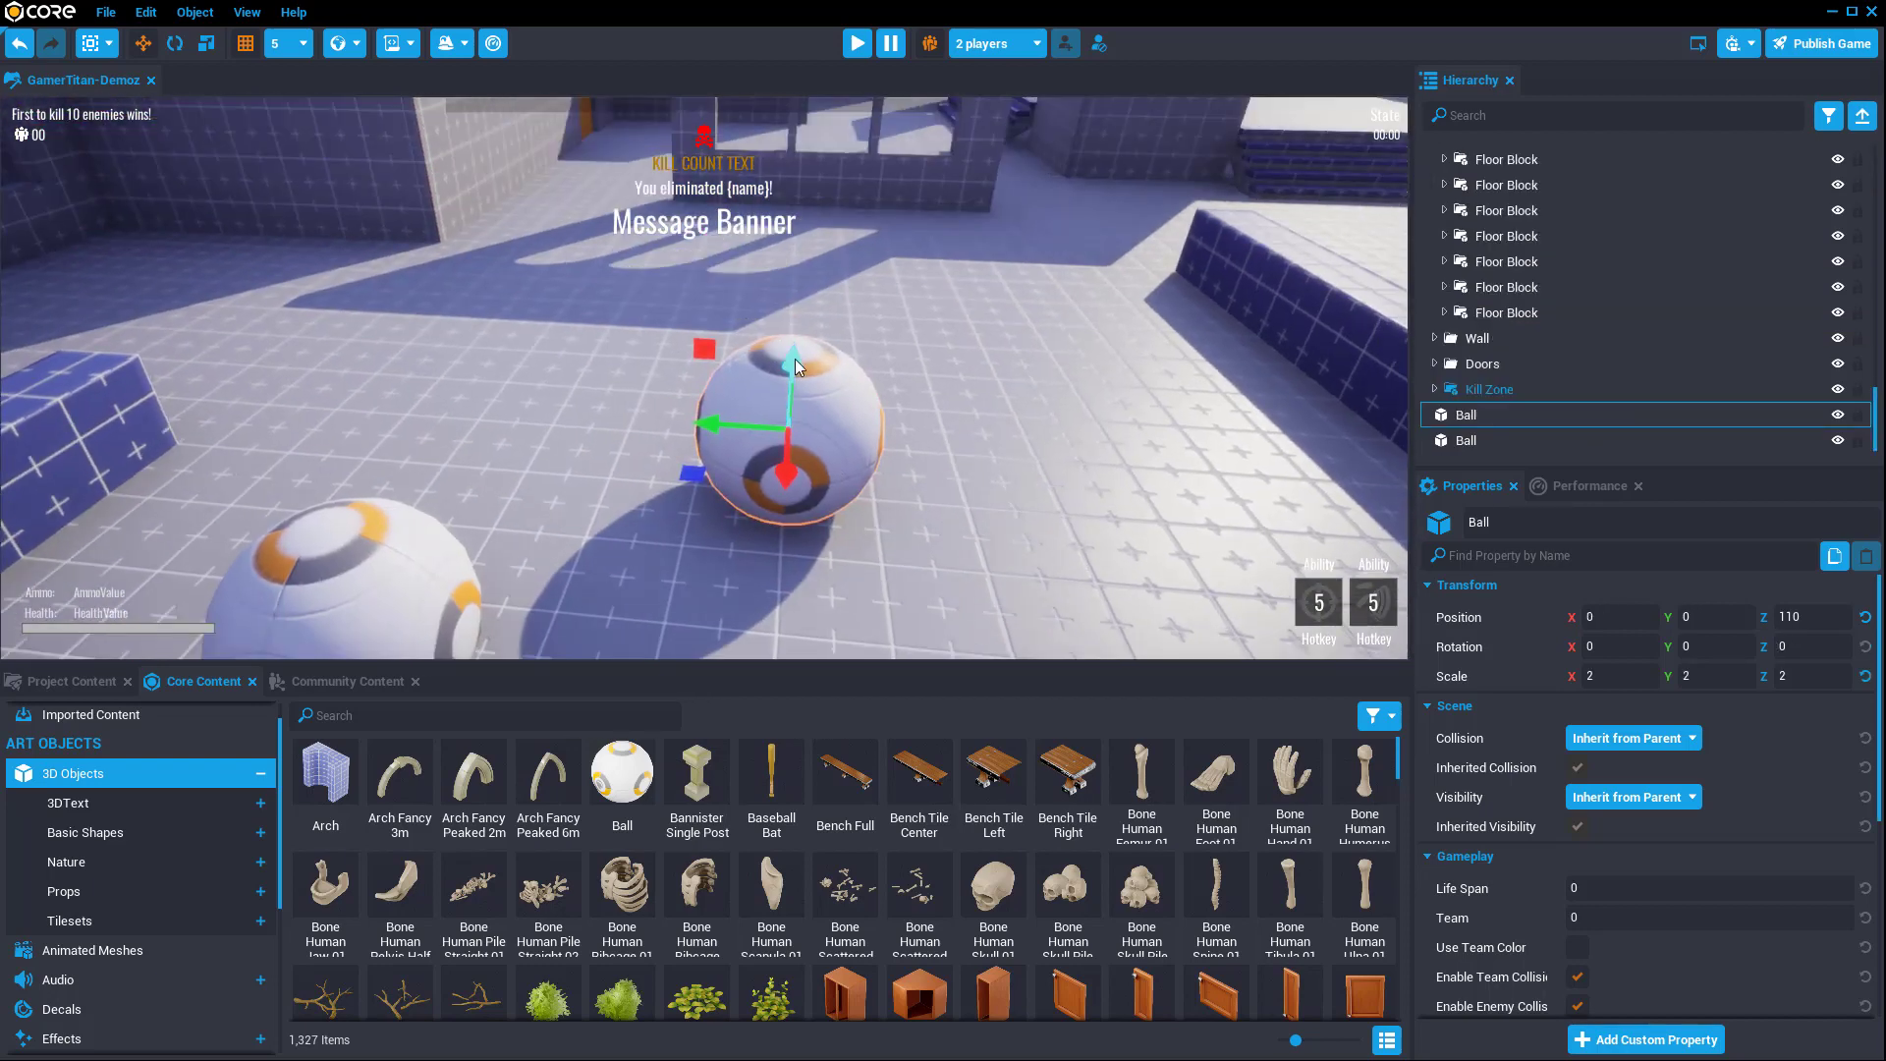
{"action": "left_click_drag", "start_coordinate": [794, 358], "coordinate": [796, 328]}
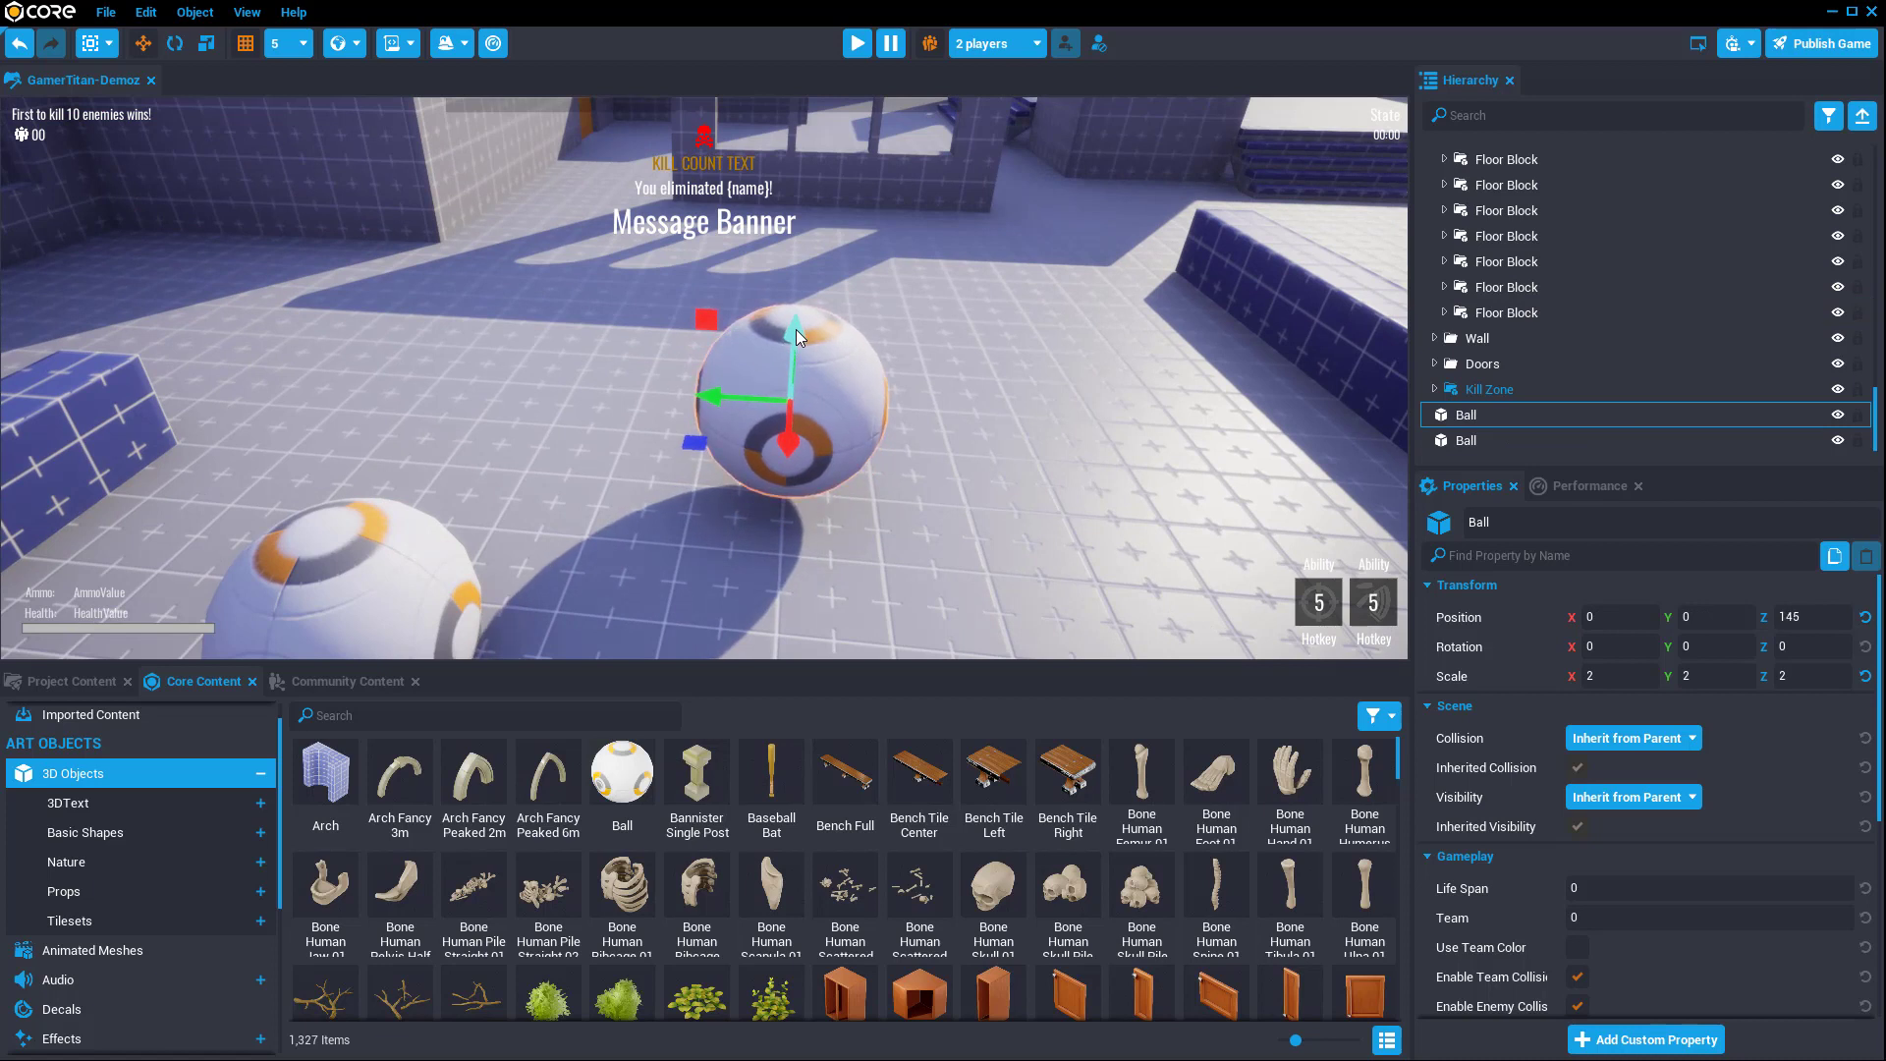
{"action": "key", "text": "End"}
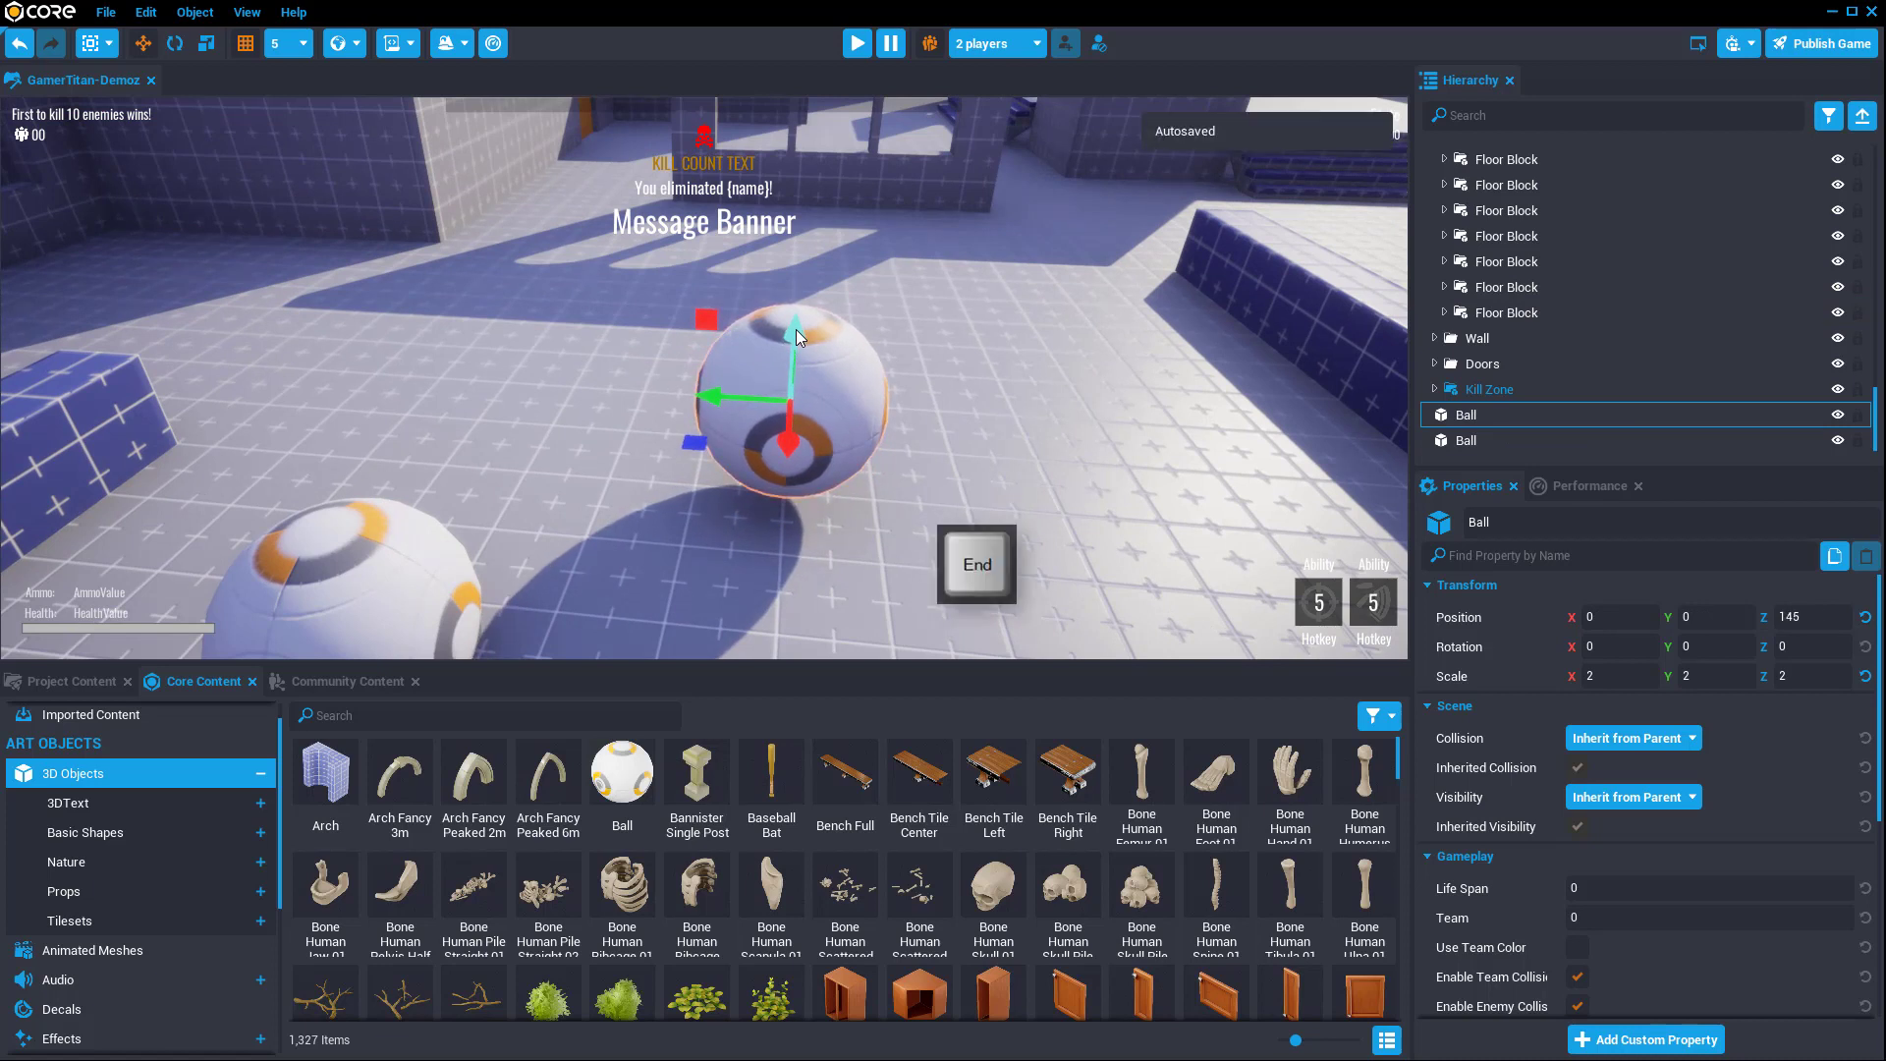
{"action": "key", "text": "End"}
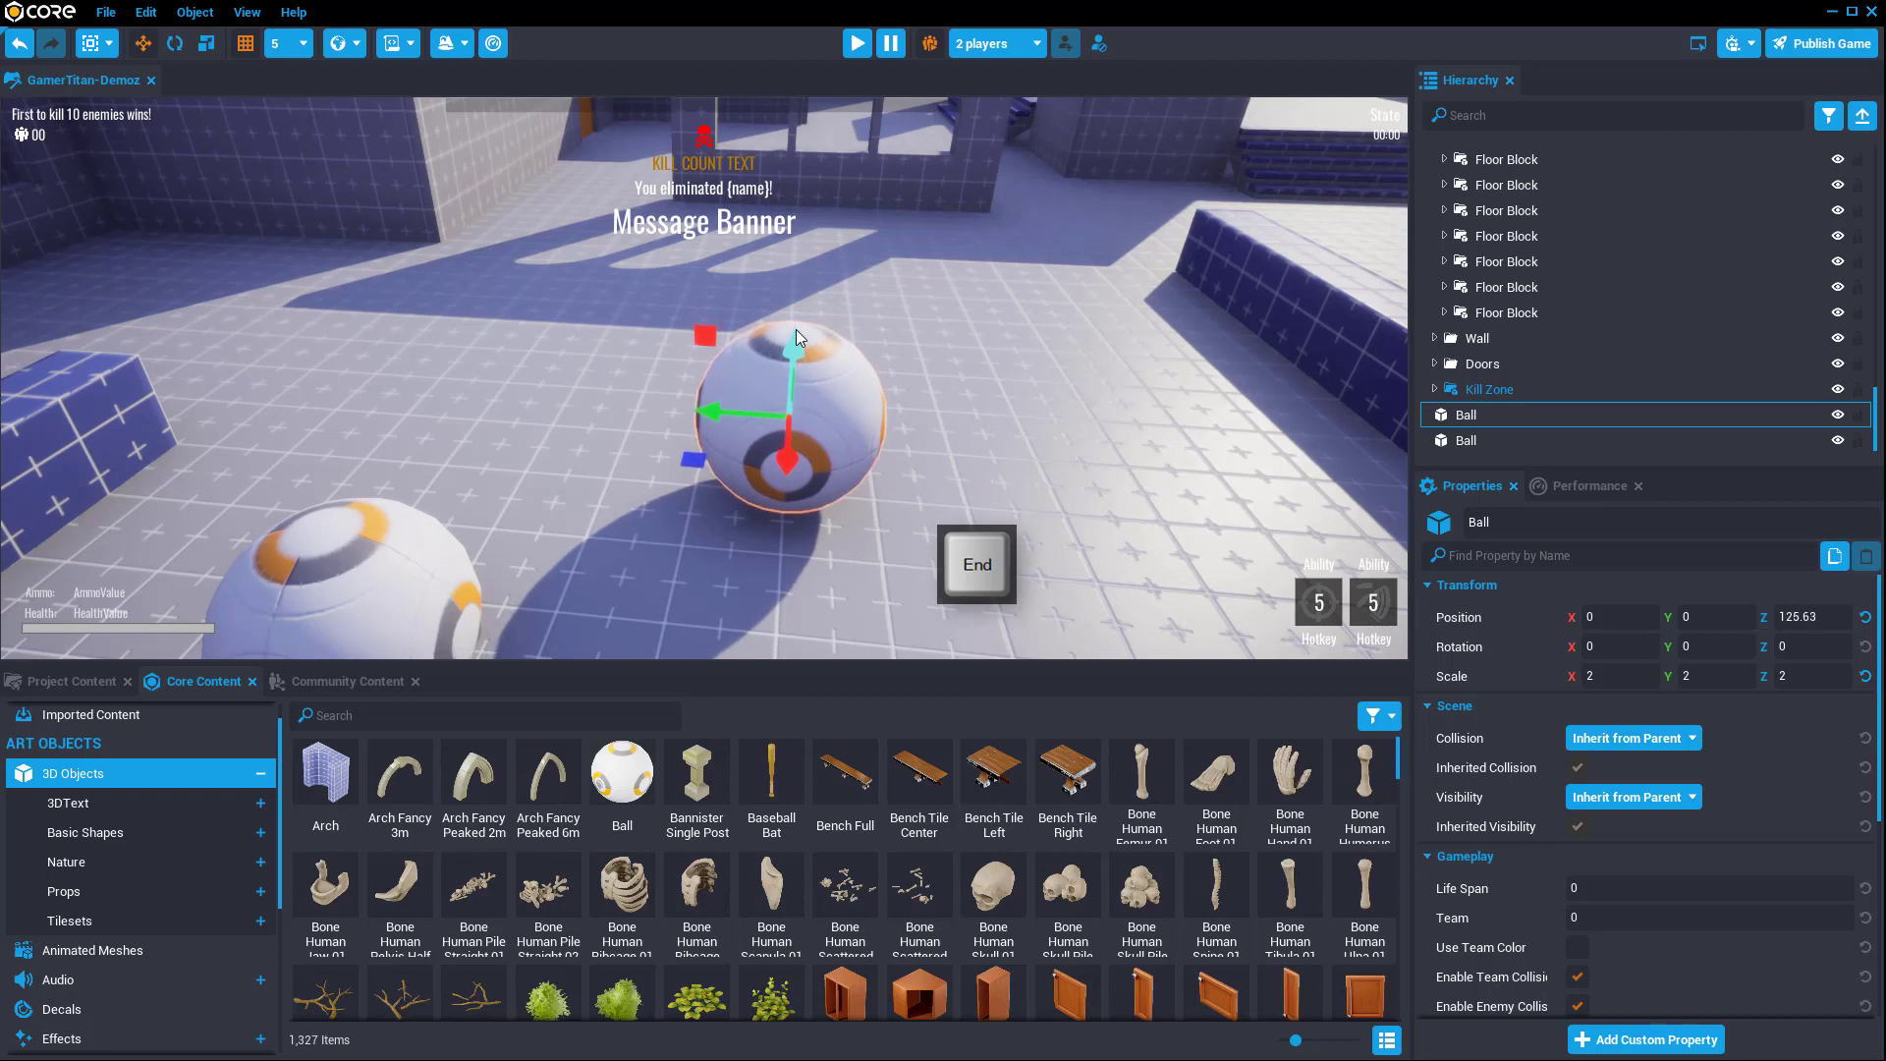
{"action": "right_click_drag", "start_coordinate": [998, 451], "coordinate": [1033, 493]}
{"action": "scroll", "coordinate": [1033, 493], "scroll_direction": "up", "scroll_amount": 5}
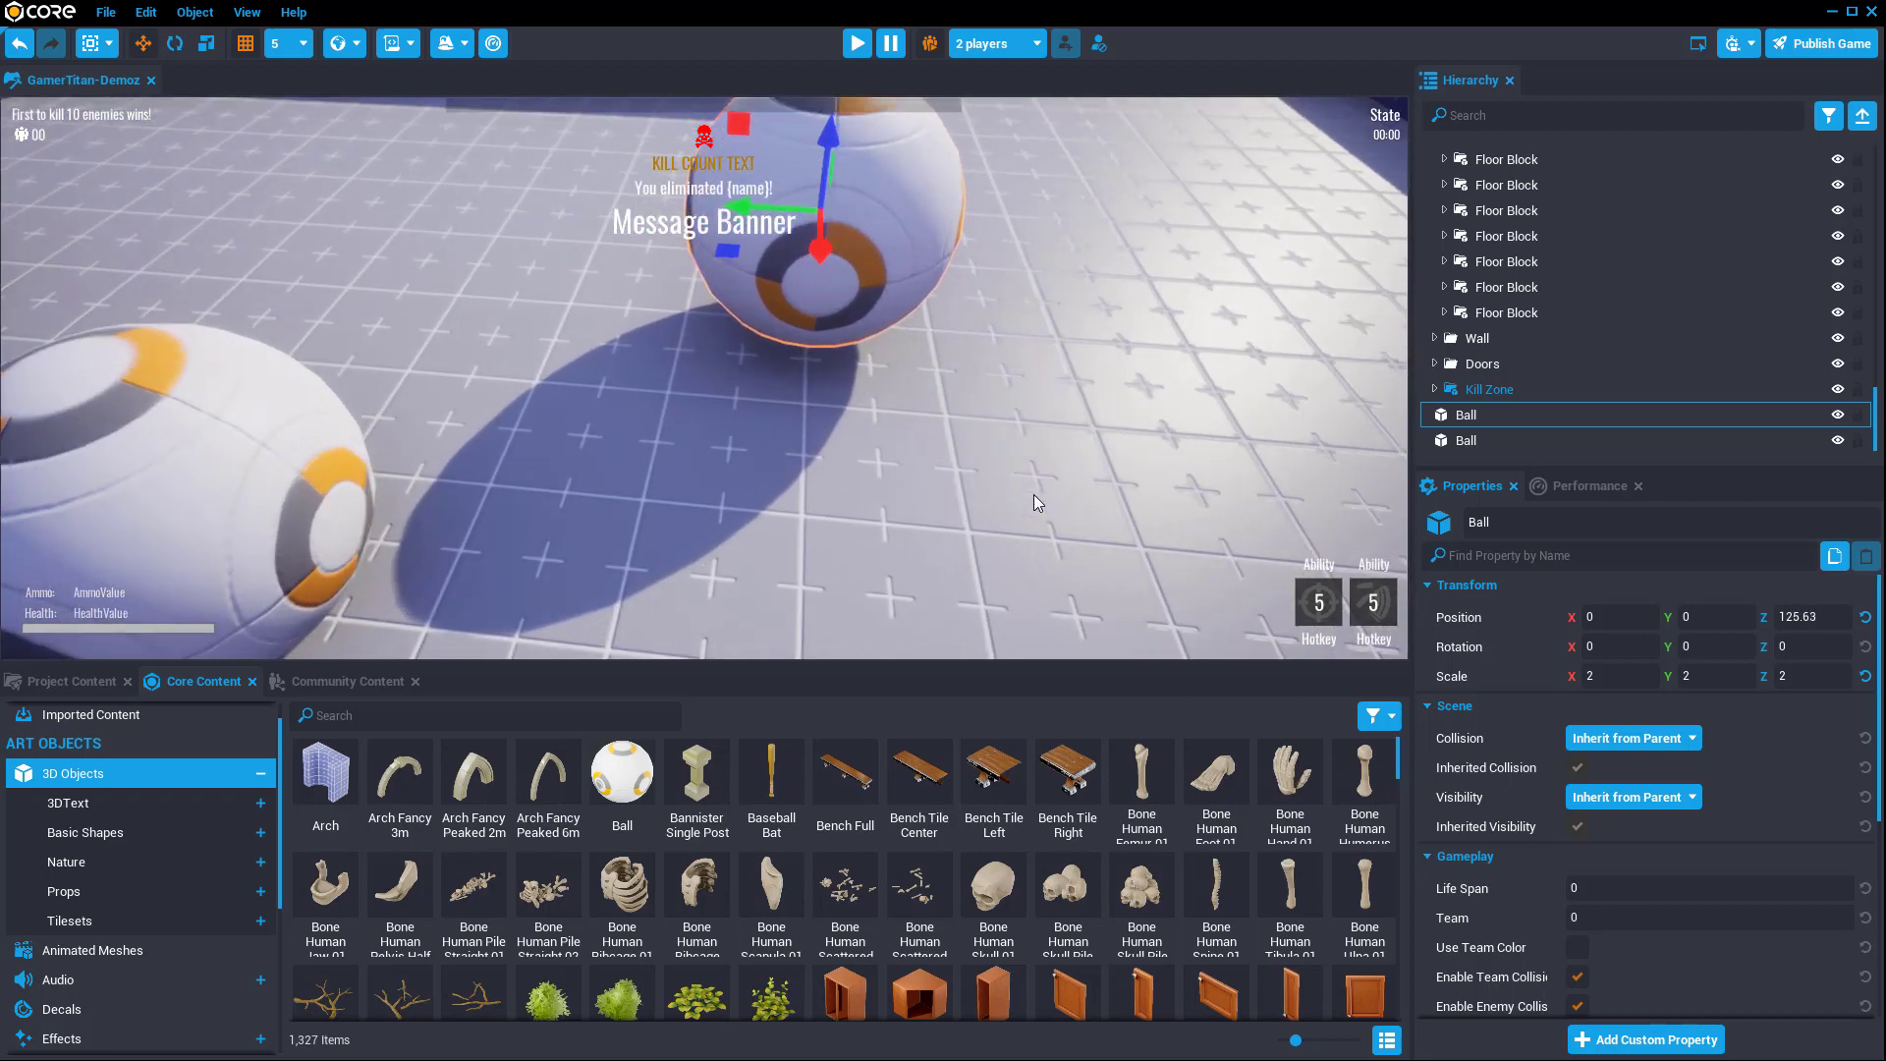
Step: Raise the Ball at the origin to Z 210 and again to Z 300, snapping it down onto the floor each time
{"action": "key", "text": "f"}
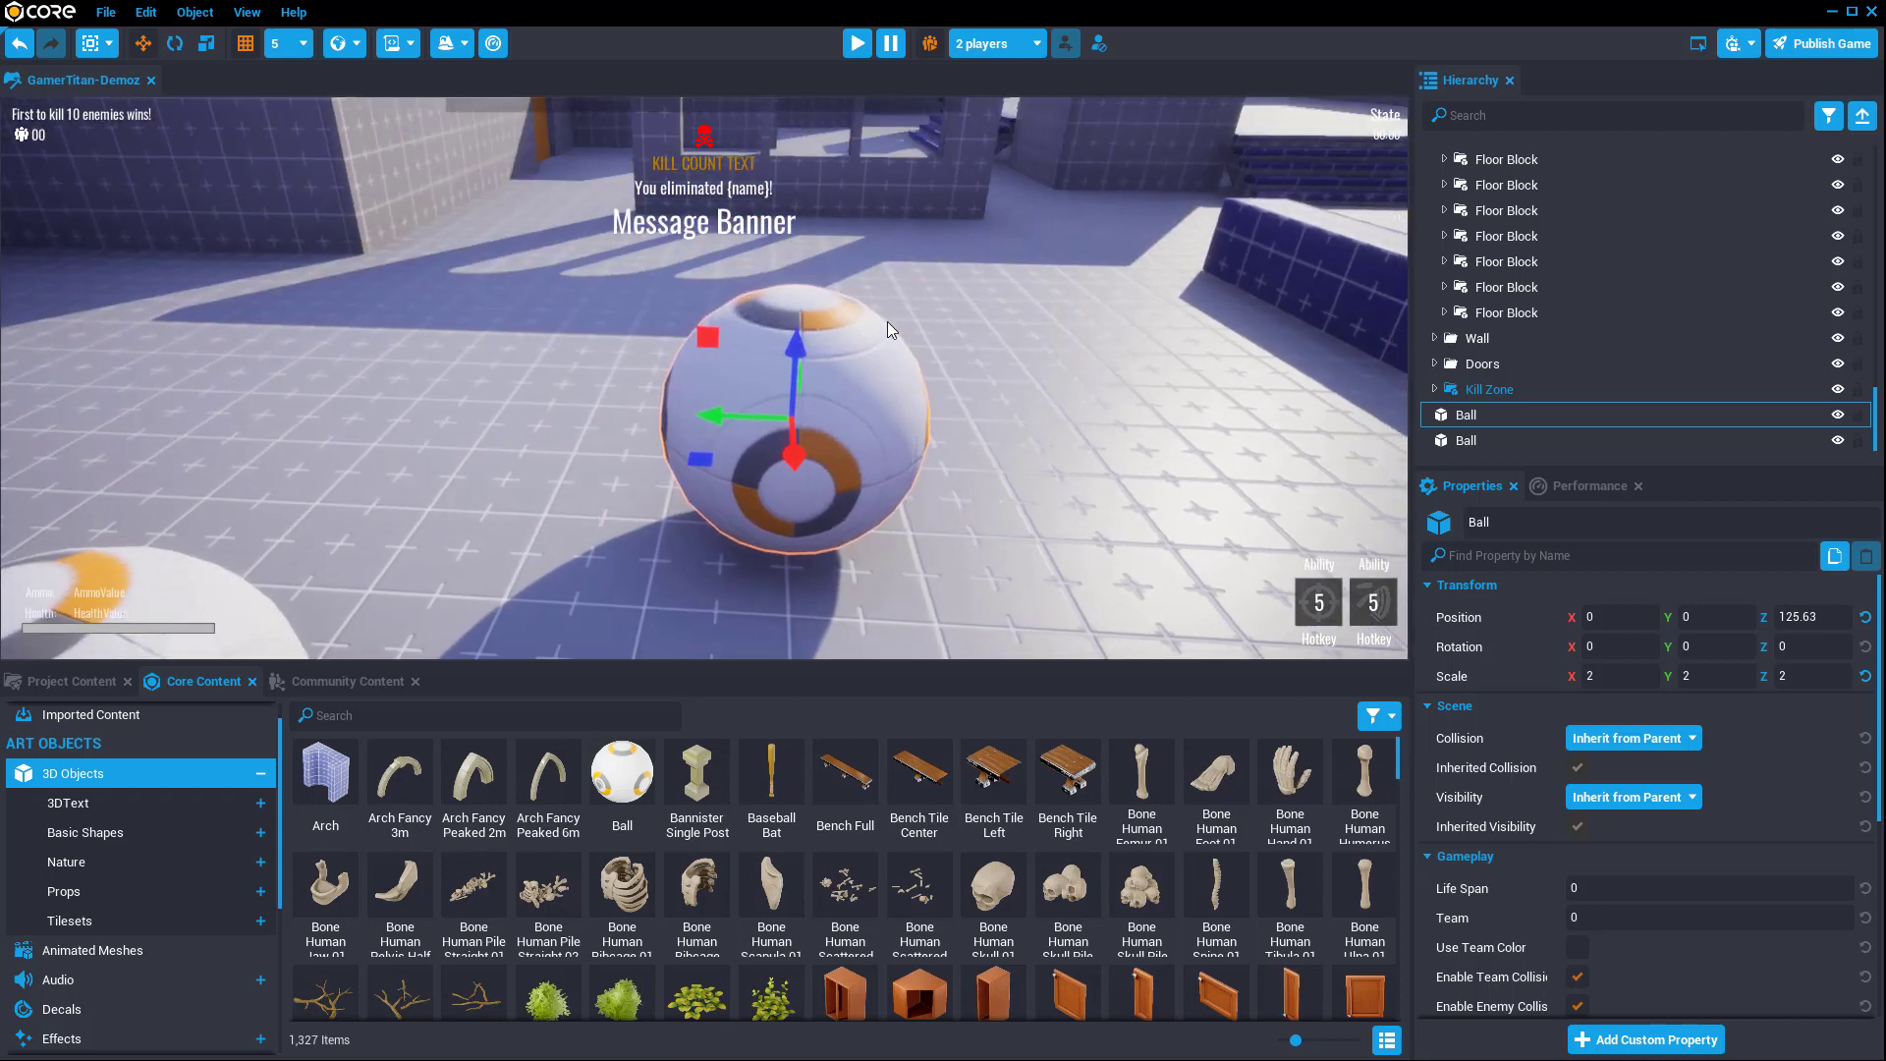
{"action": "left_click_drag", "start_coordinate": [796, 341], "coordinate": [823, 233]}
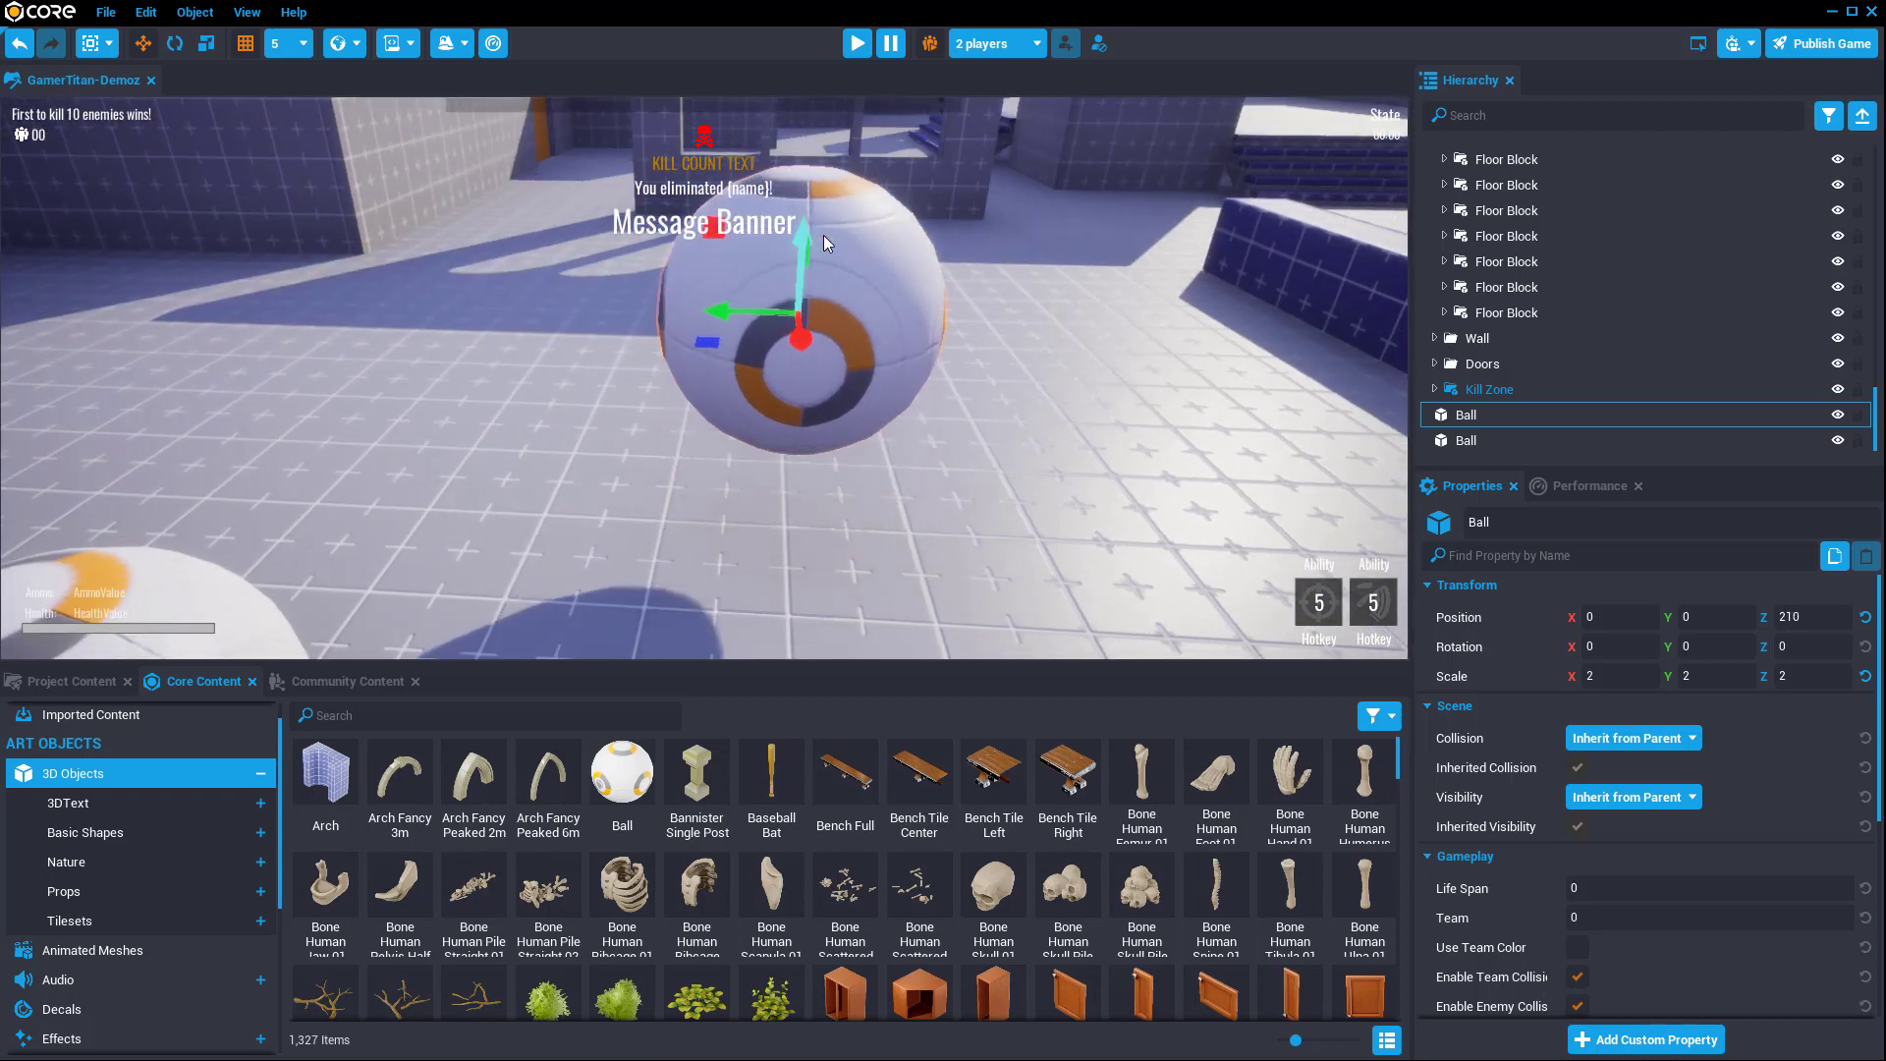
{"action": "key", "text": "End"}
{"action": "key", "text": "End"}
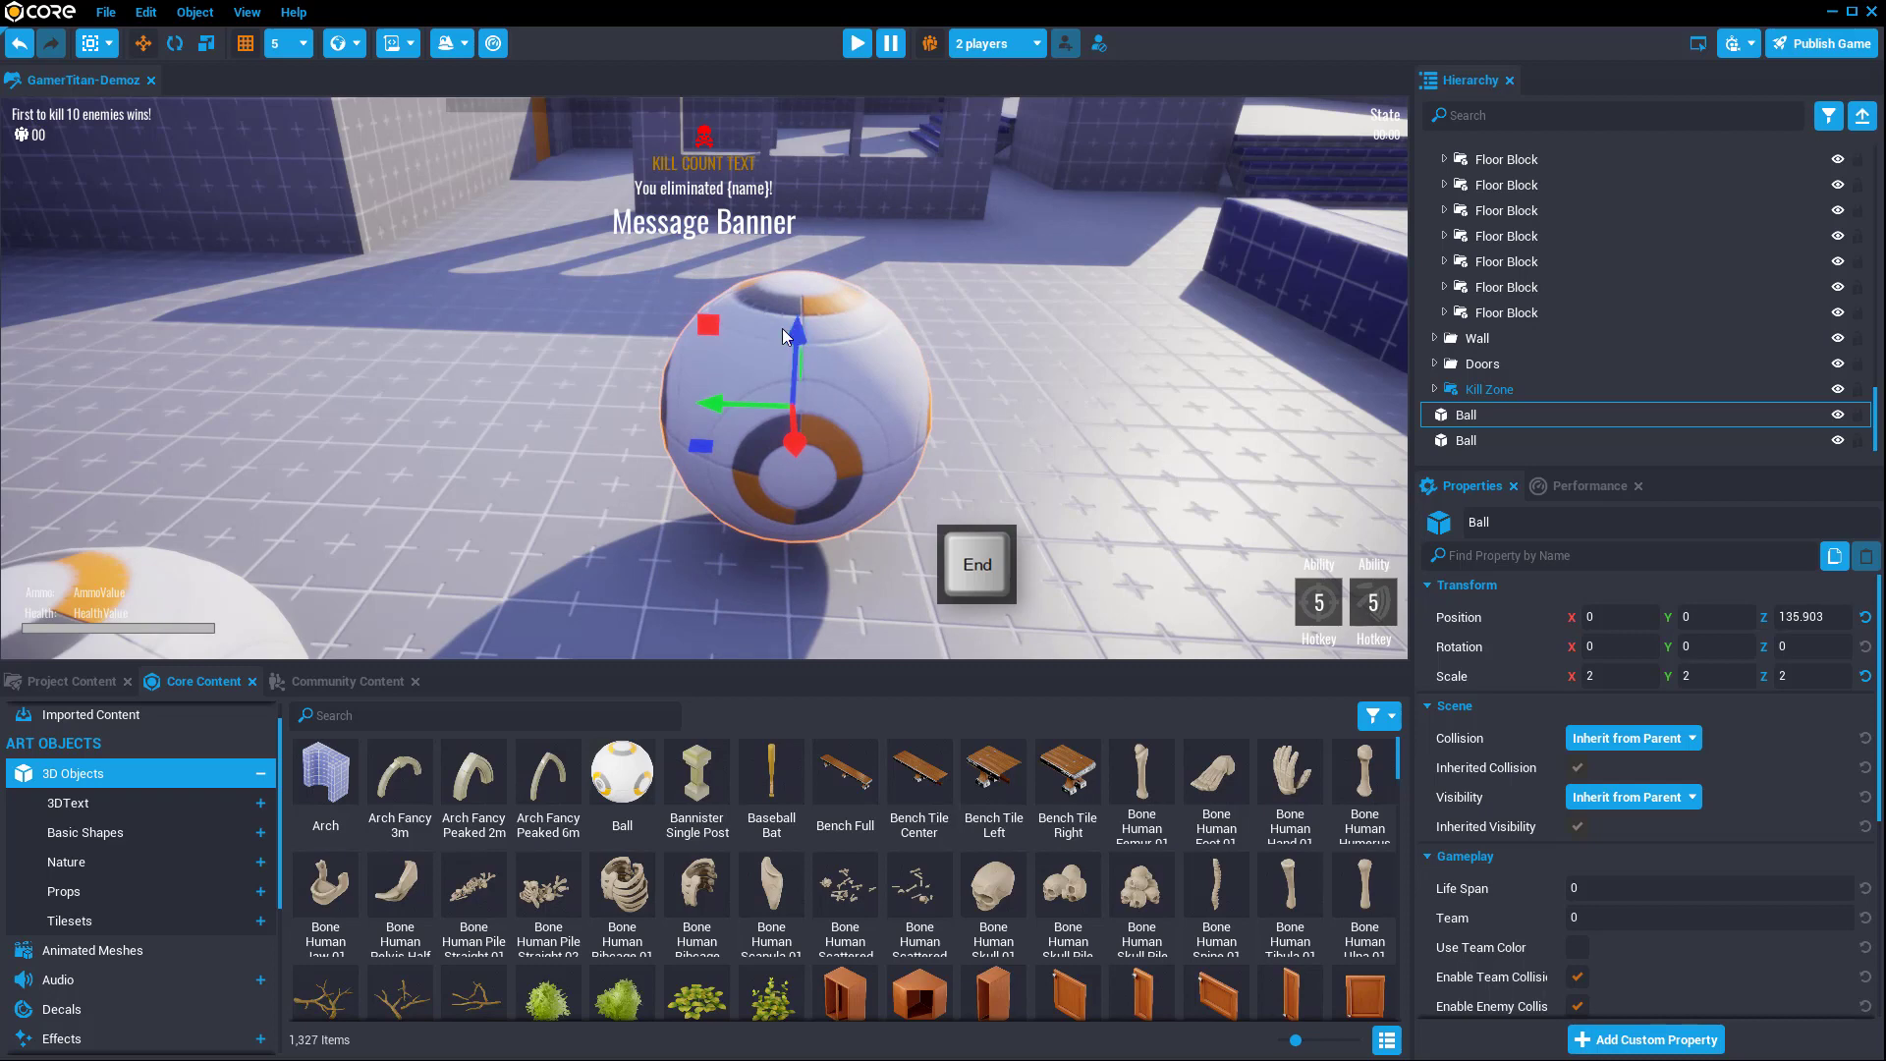
{"action": "left_click_drag", "start_coordinate": [796, 330], "coordinate": [835, 106]}
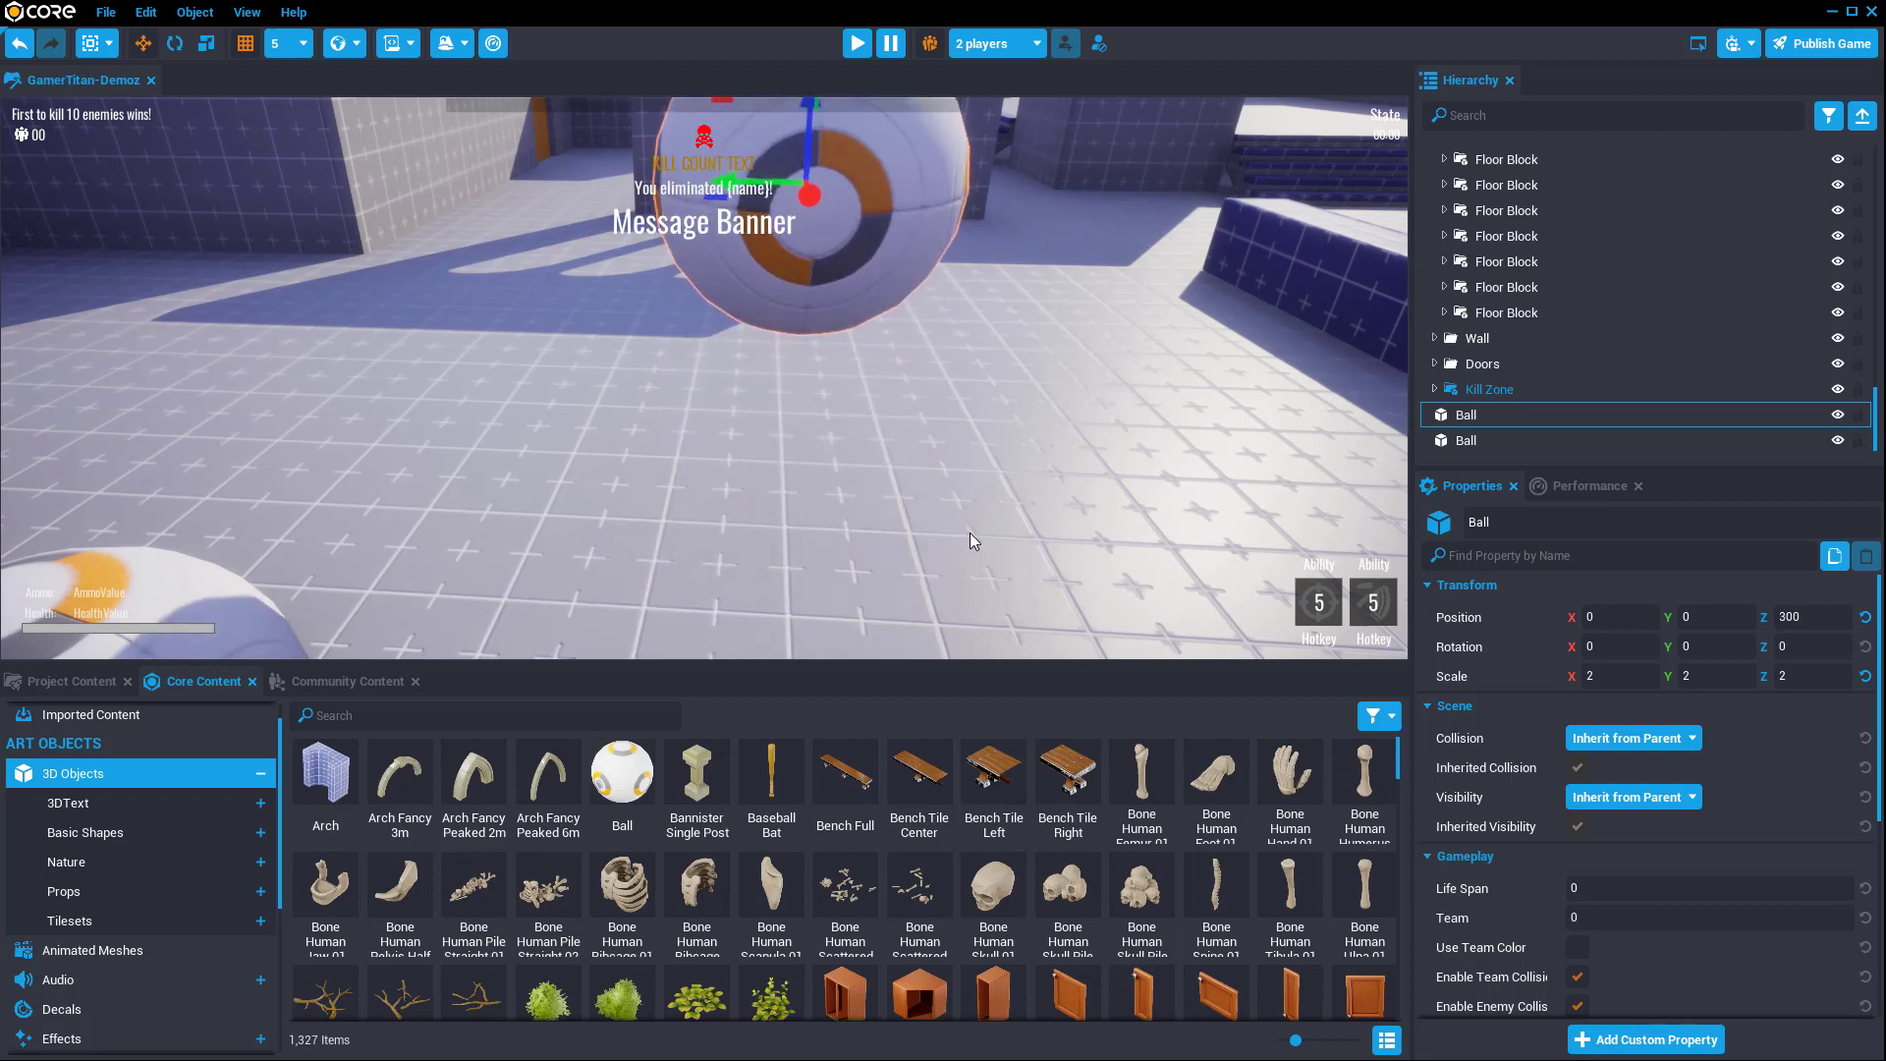
{"action": "key", "text": "End"}
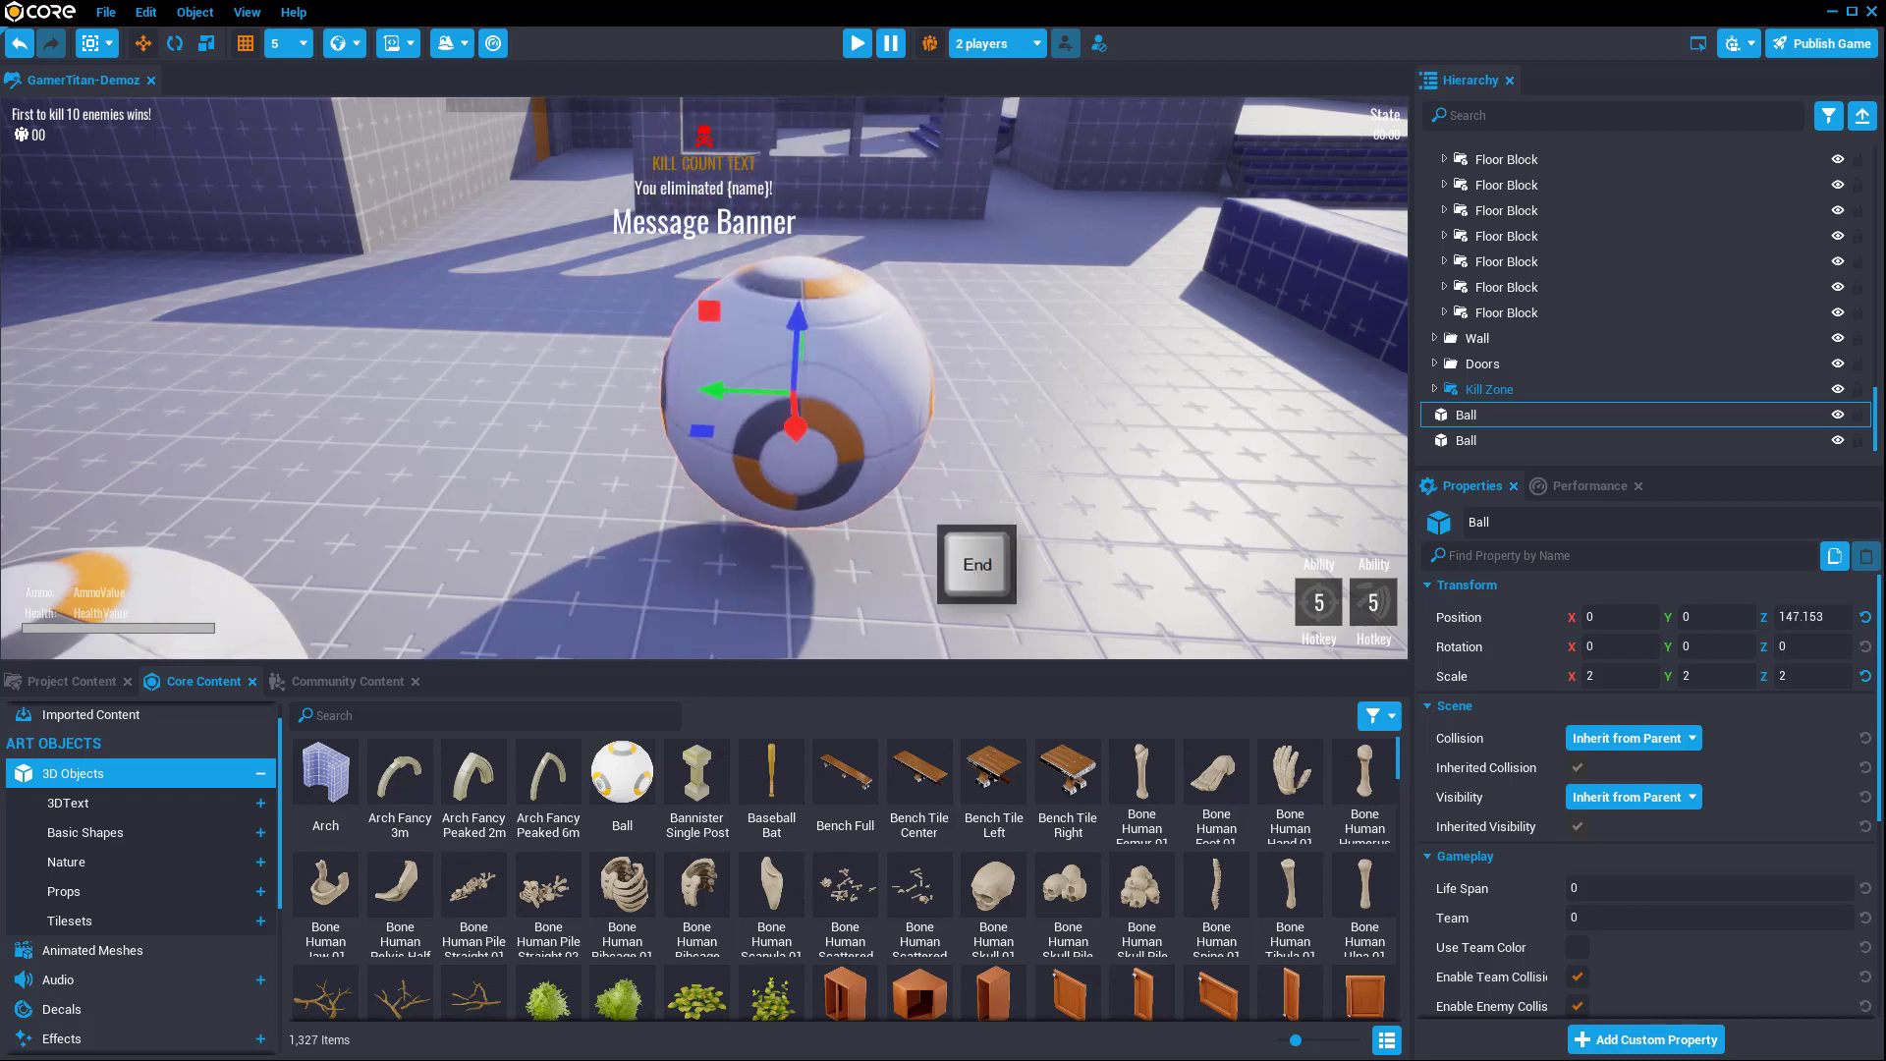
Step: Turn off grid snapping and reposition the Ball freely, snapping it onto the floor and shifting it to about Y 8
{"action": "left_click", "coordinate": [245, 43]}
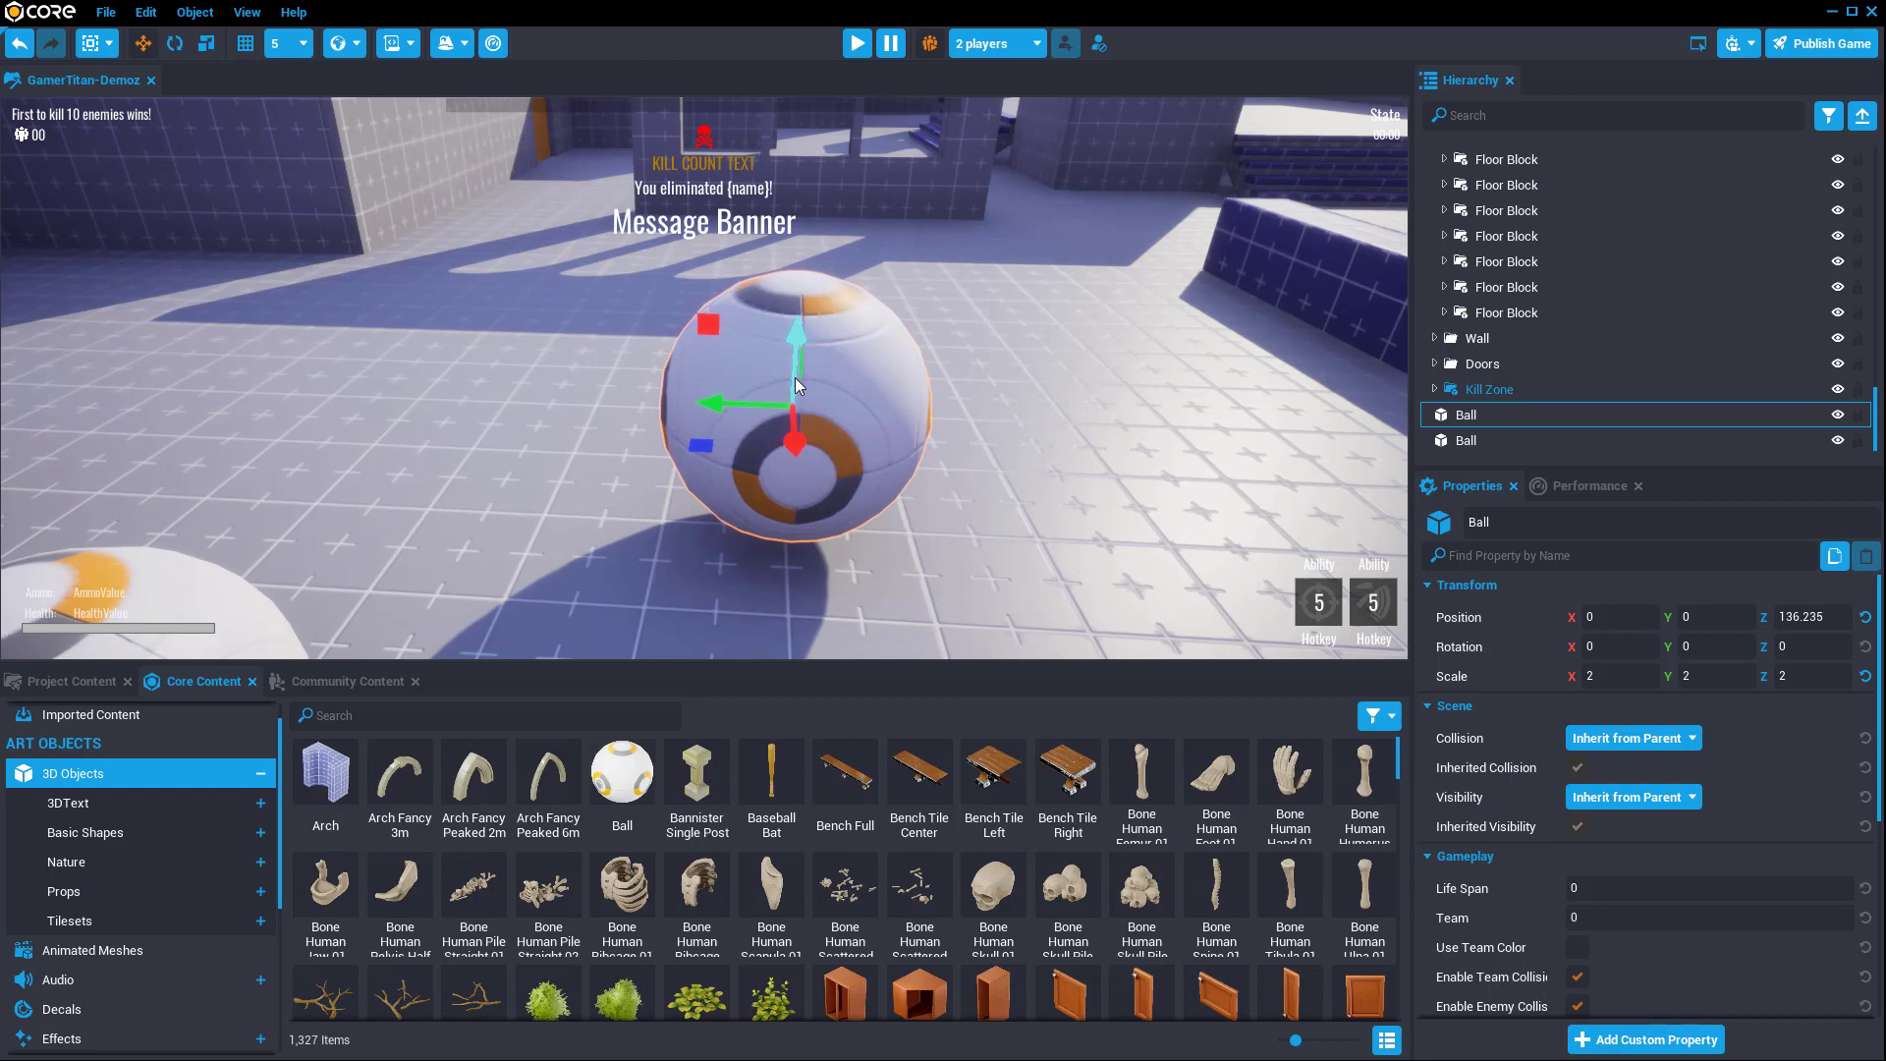
{"action": "left_click_drag", "start_coordinate": [796, 384], "coordinate": [805, 251]}
{"action": "key", "text": "End"}
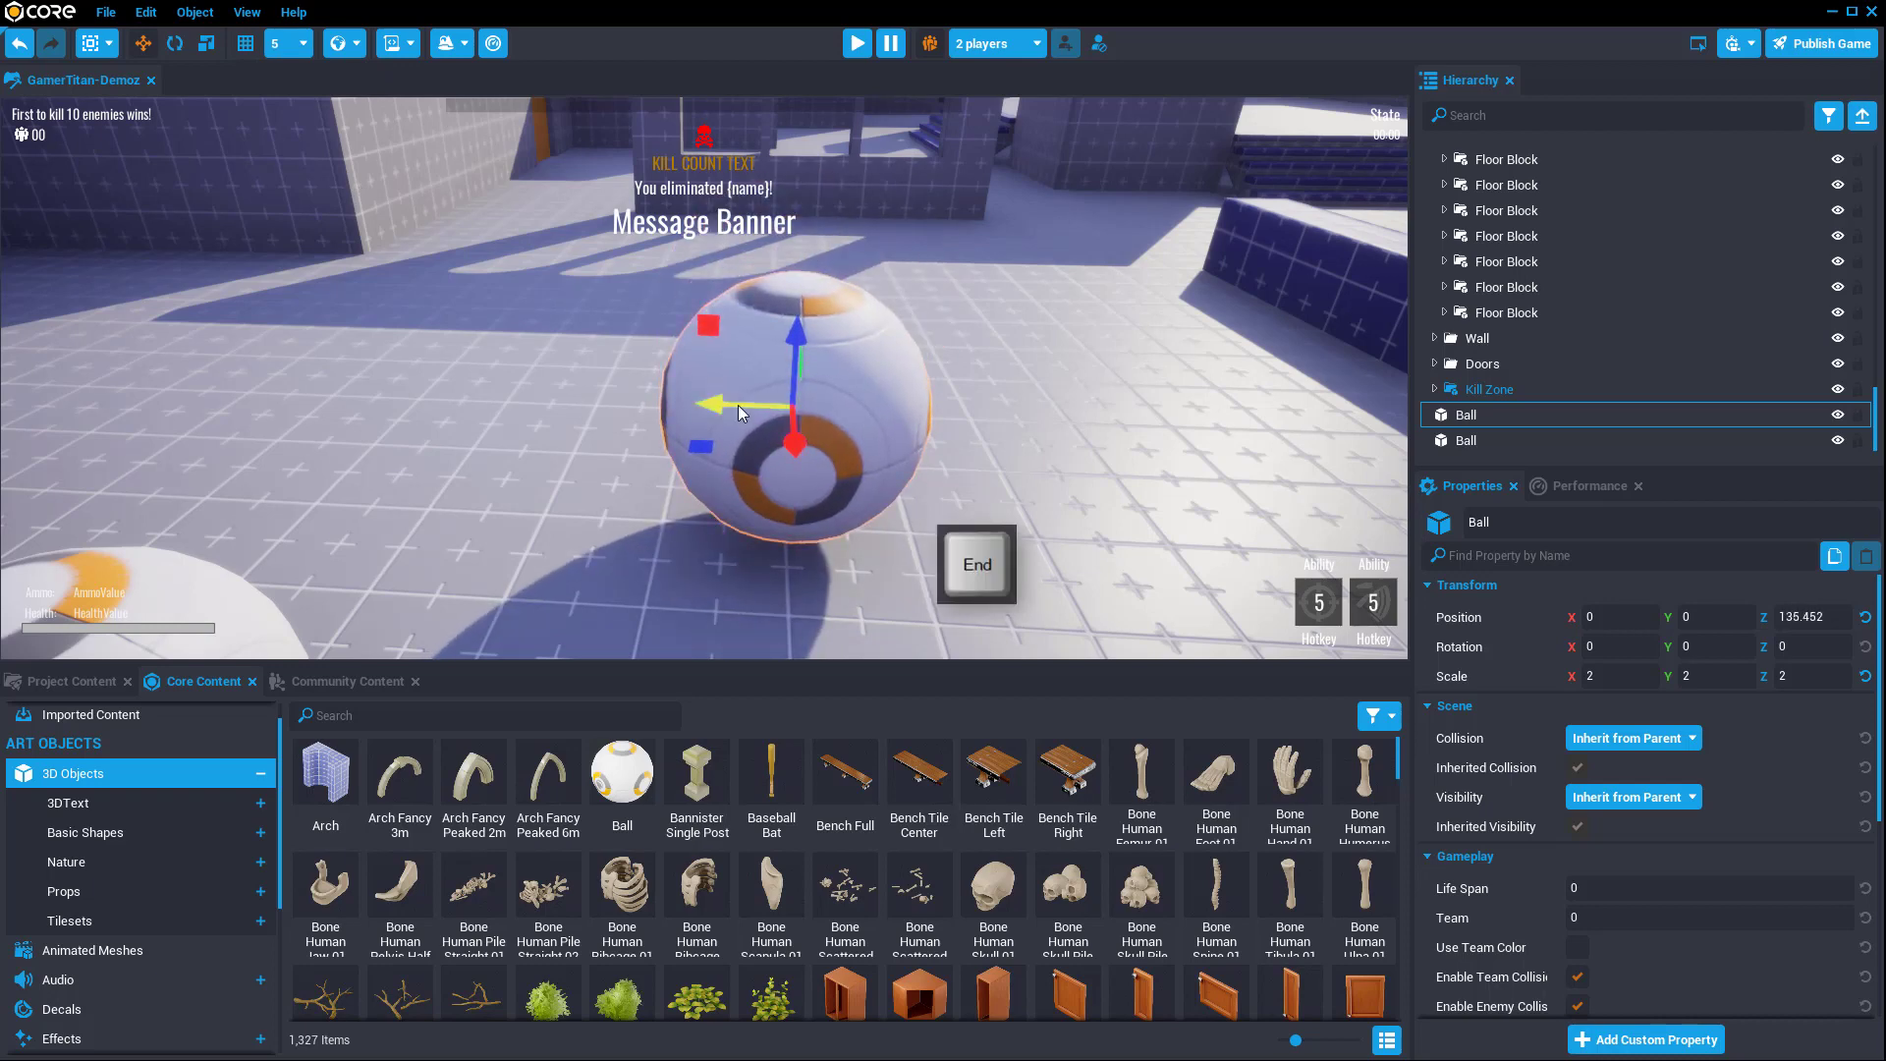
{"action": "mouse_move", "coordinate": [739, 405]}
{"action": "left_mouse_down"}
{"action": "mouse_move", "coordinate": [367, 338]}
{"action": "mouse_move", "coordinate": [735, 356]}
{"action": "mouse_move", "coordinate": [746, 406]}
{"action": "left_mouse_up"}
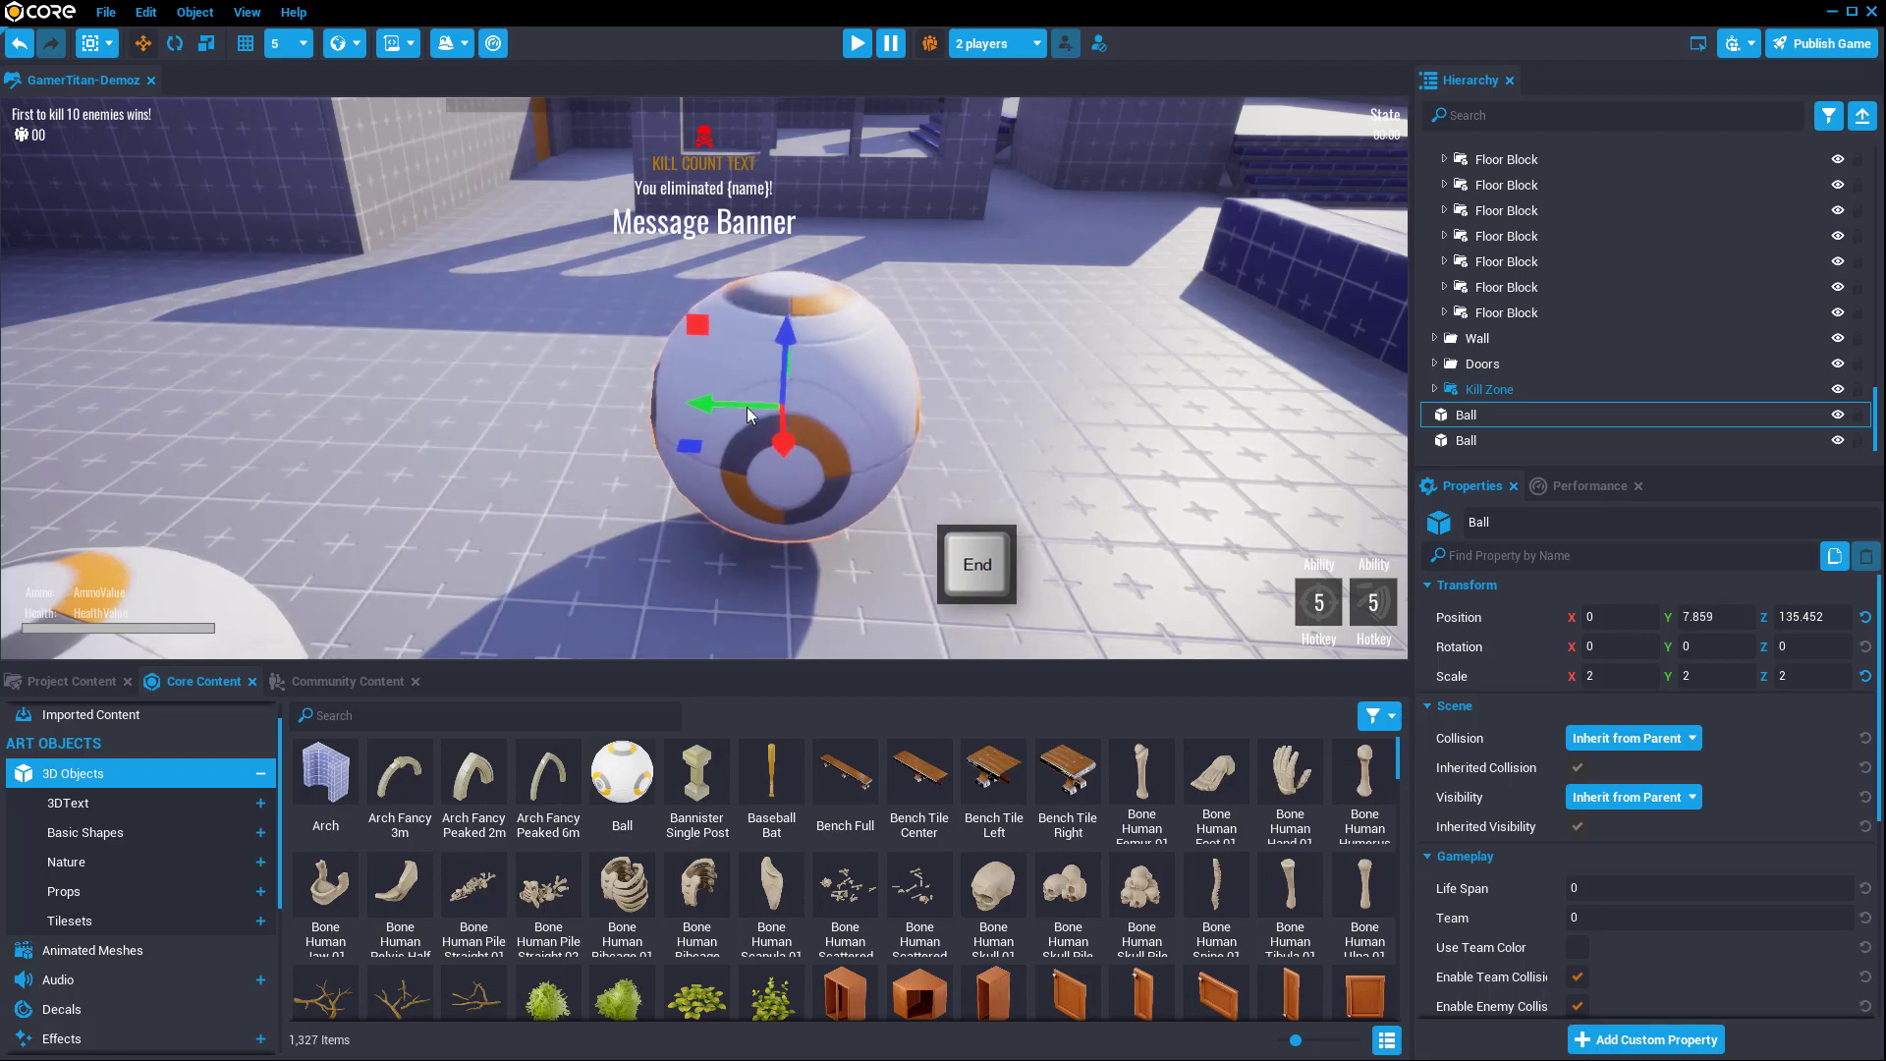
{"action": "key", "text": "End"}
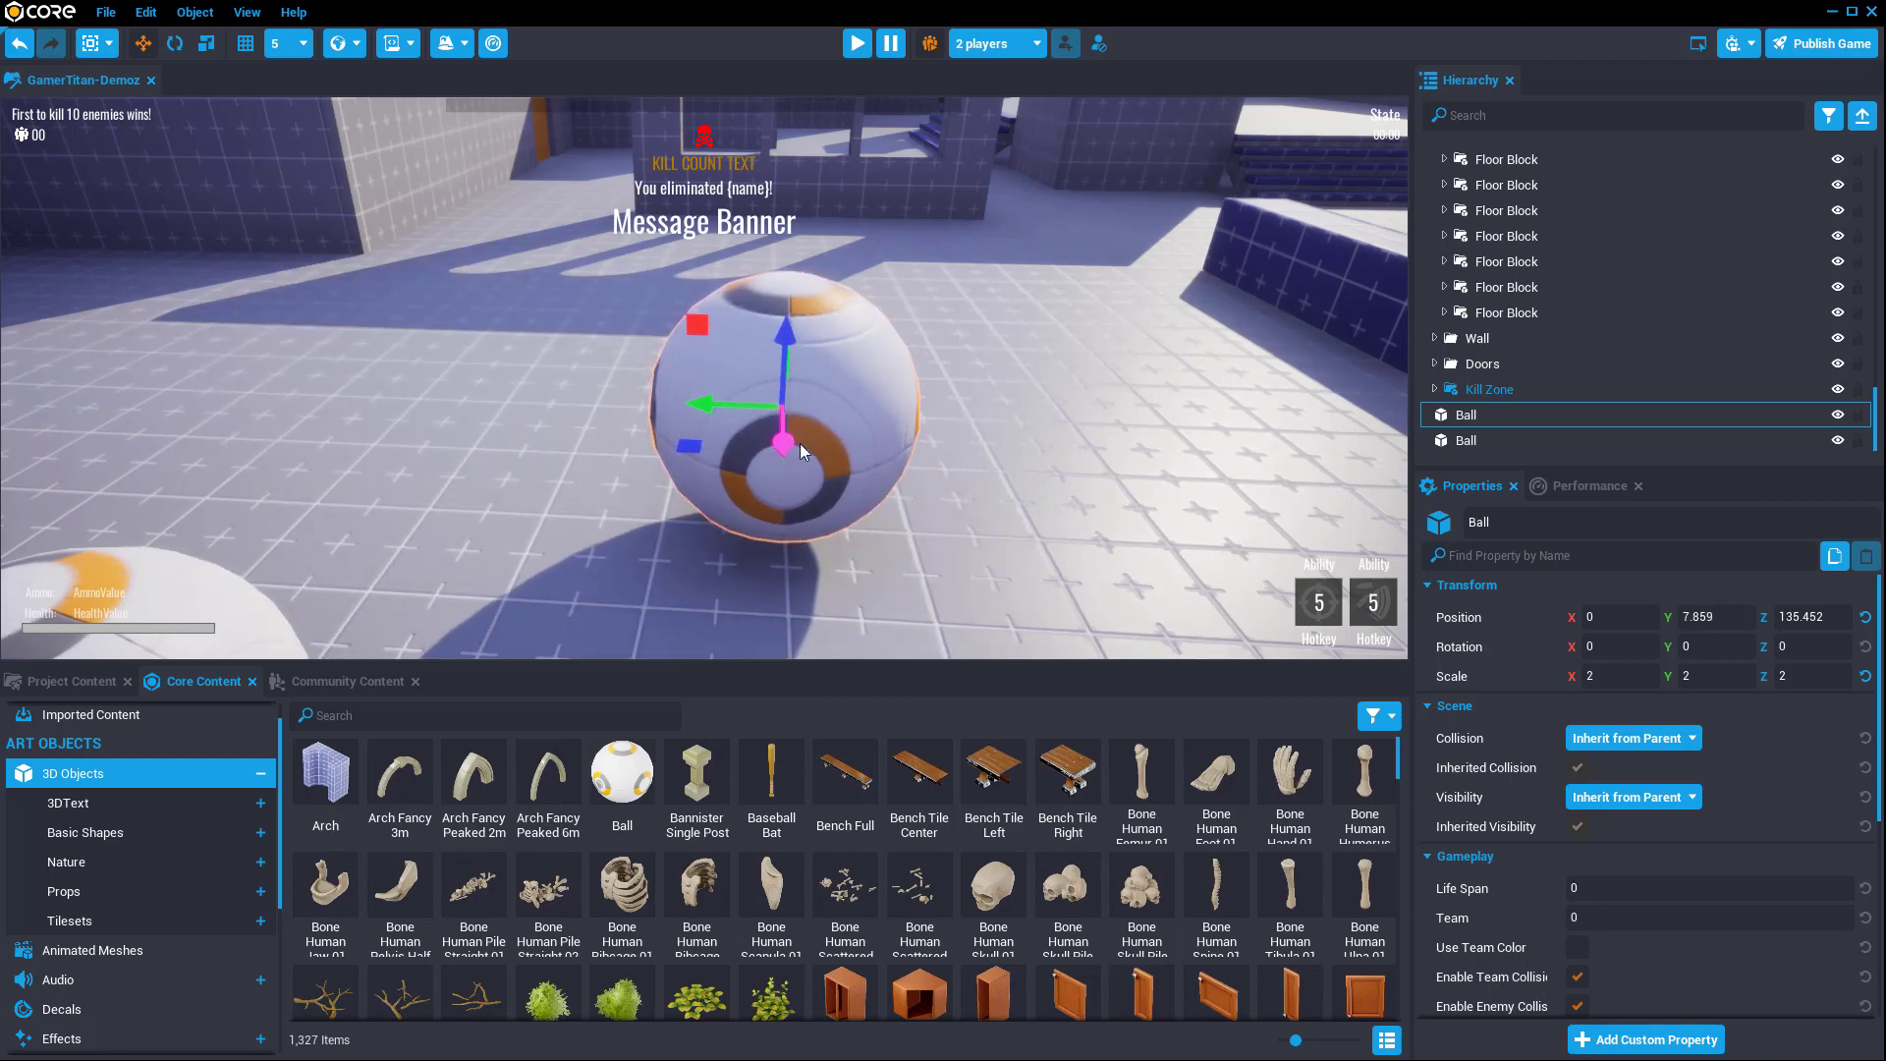
Step: Turn on rotation snapping at 90° and rotate the Ball to -90° about Z
{"action": "key", "text": "r"}
{"action": "key", "text": "e"}
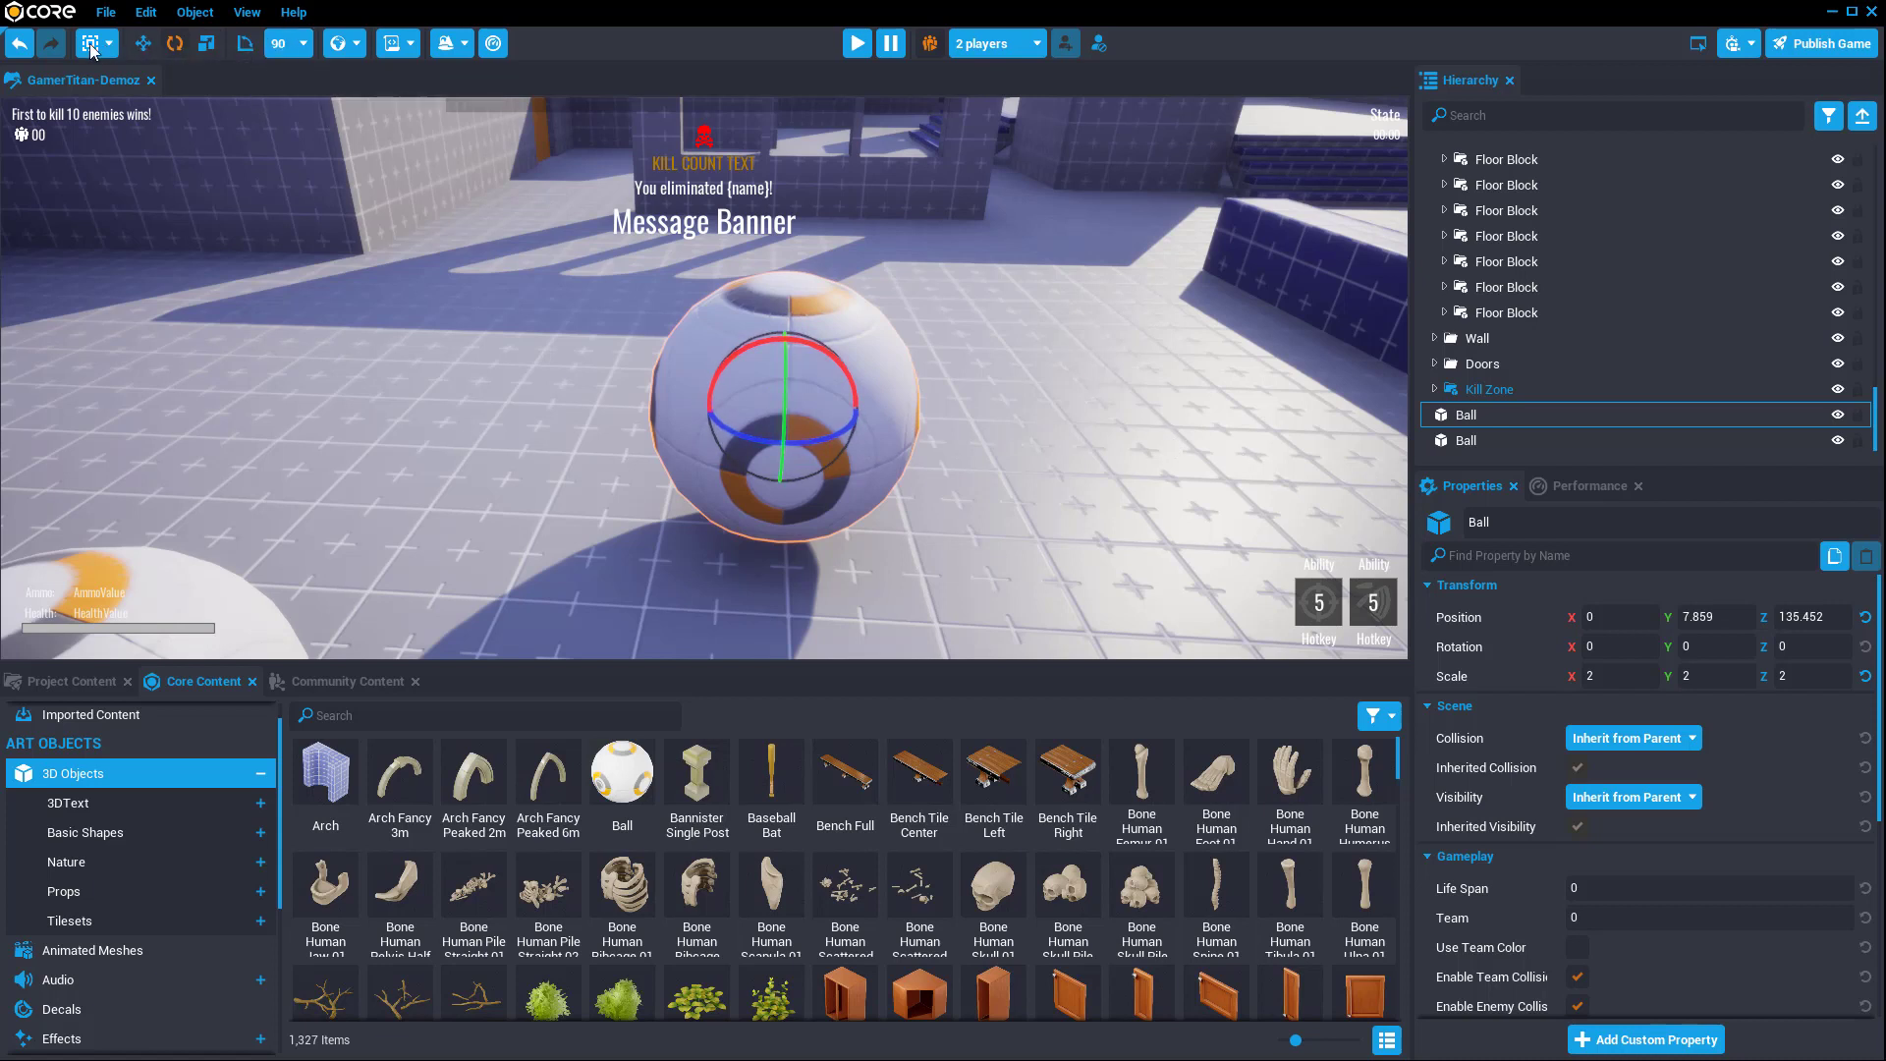
{"action": "left_click", "coordinate": [245, 44]}
{"action": "left_click_drag", "start_coordinate": [822, 439], "coordinate": [778, 436]}
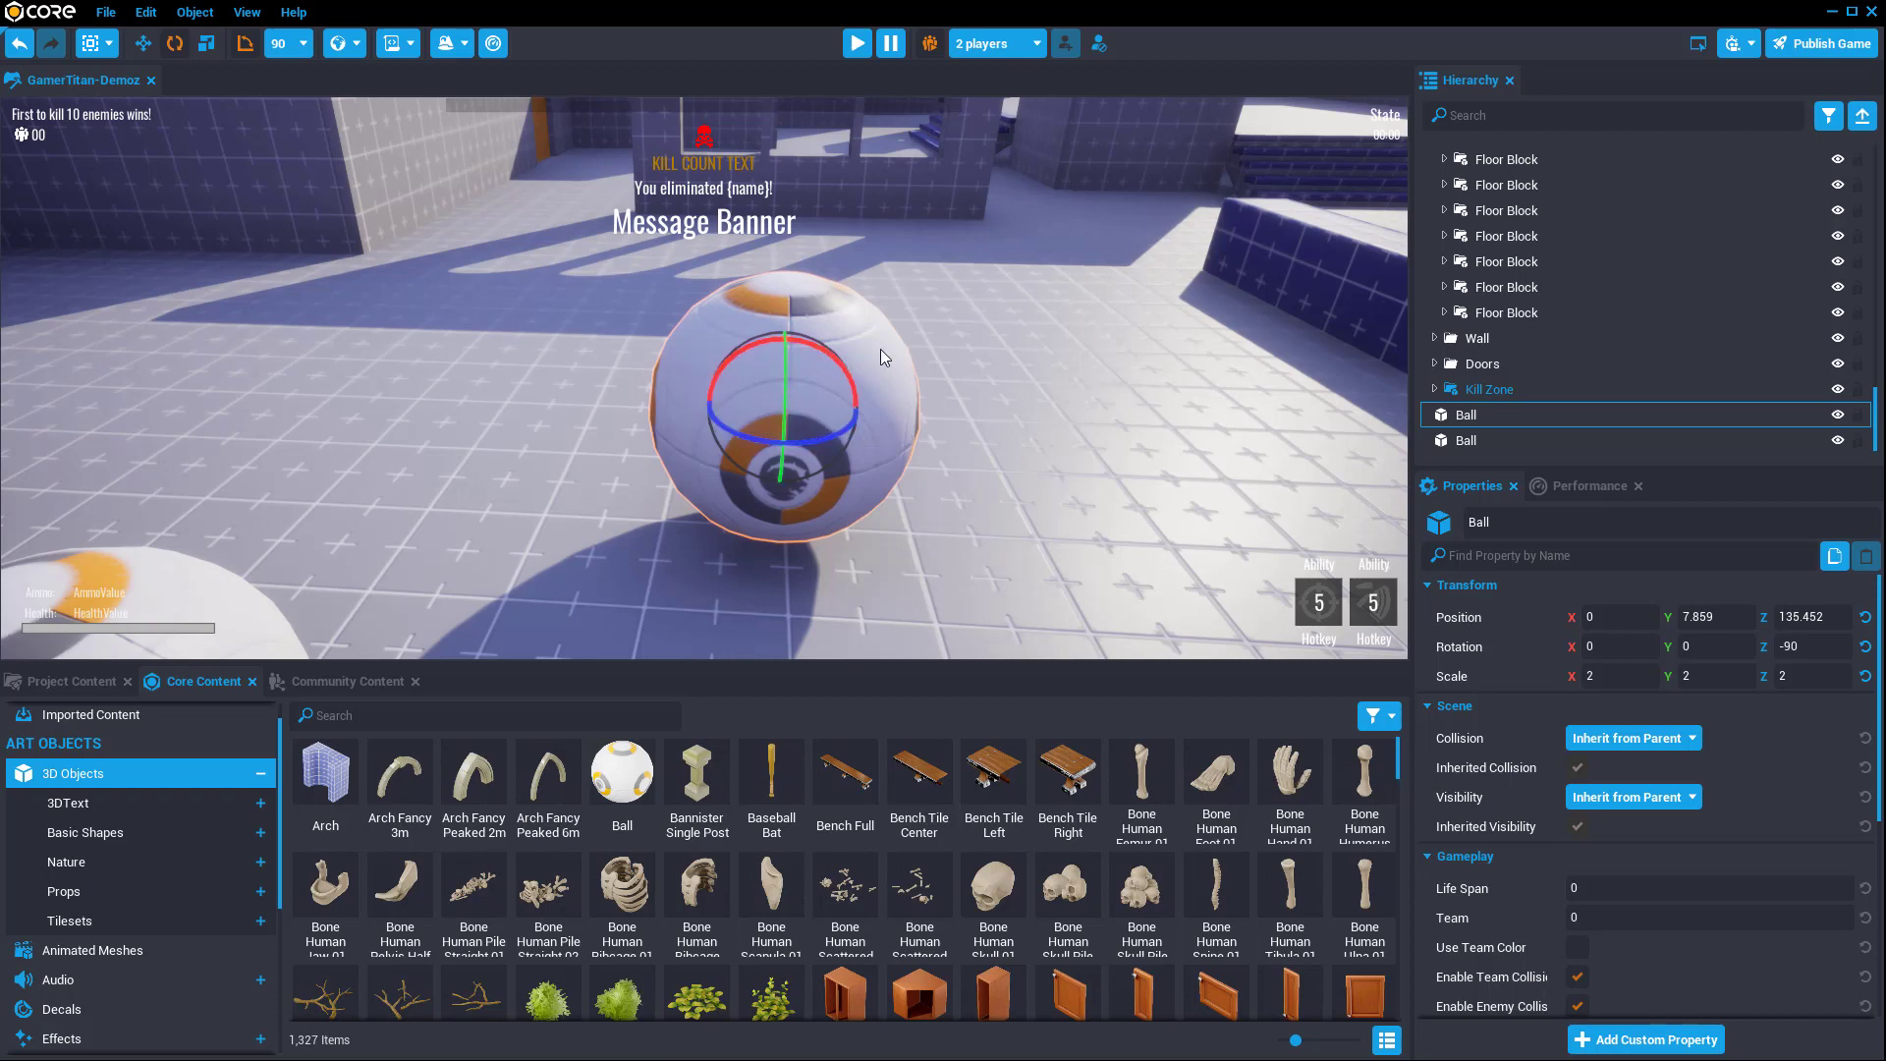
Step: Place an Arch Fancy Peaked 6m beside the Ball and rotate it about Z to 90° and on to -90°
{"action": "left_click_drag", "start_coordinate": [548, 781], "coordinate": [629, 419]}
{"action": "key", "text": "f"}
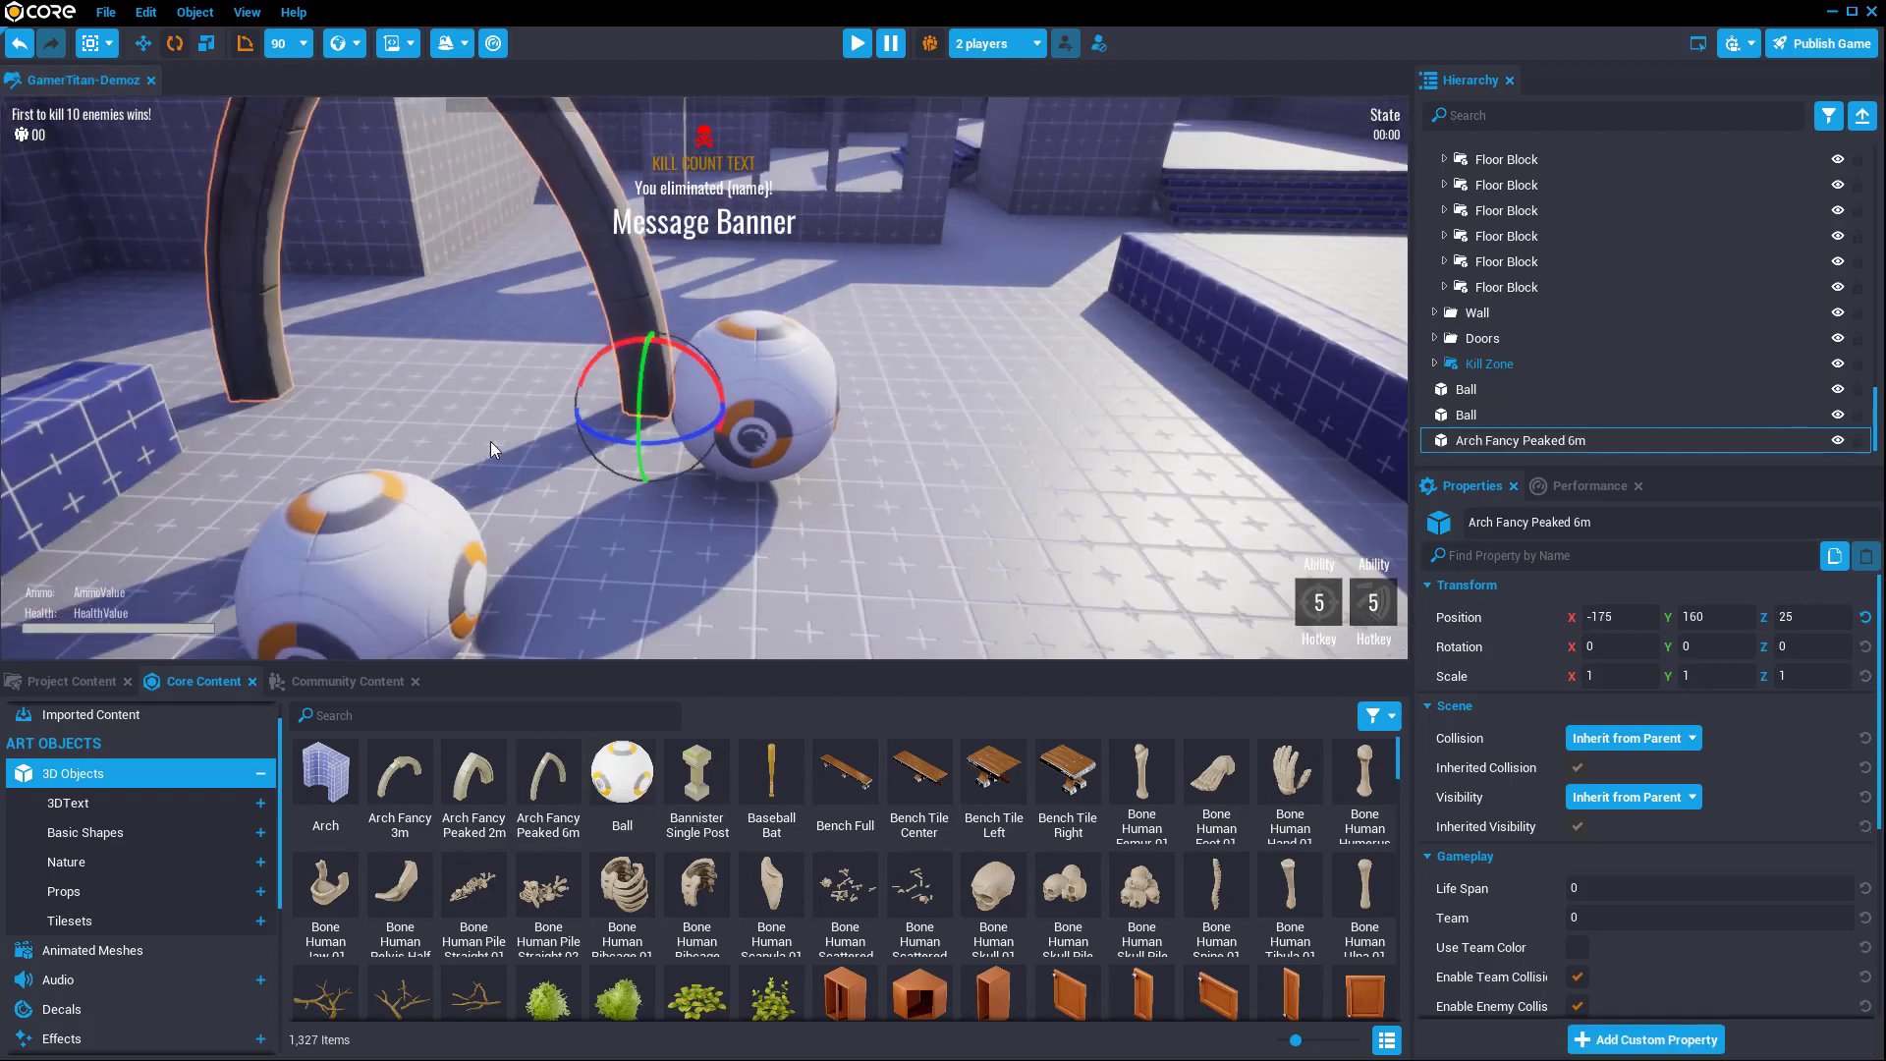
{"action": "scroll", "coordinate": [548, 475], "scroll_direction": "down", "scroll_amount": 3}
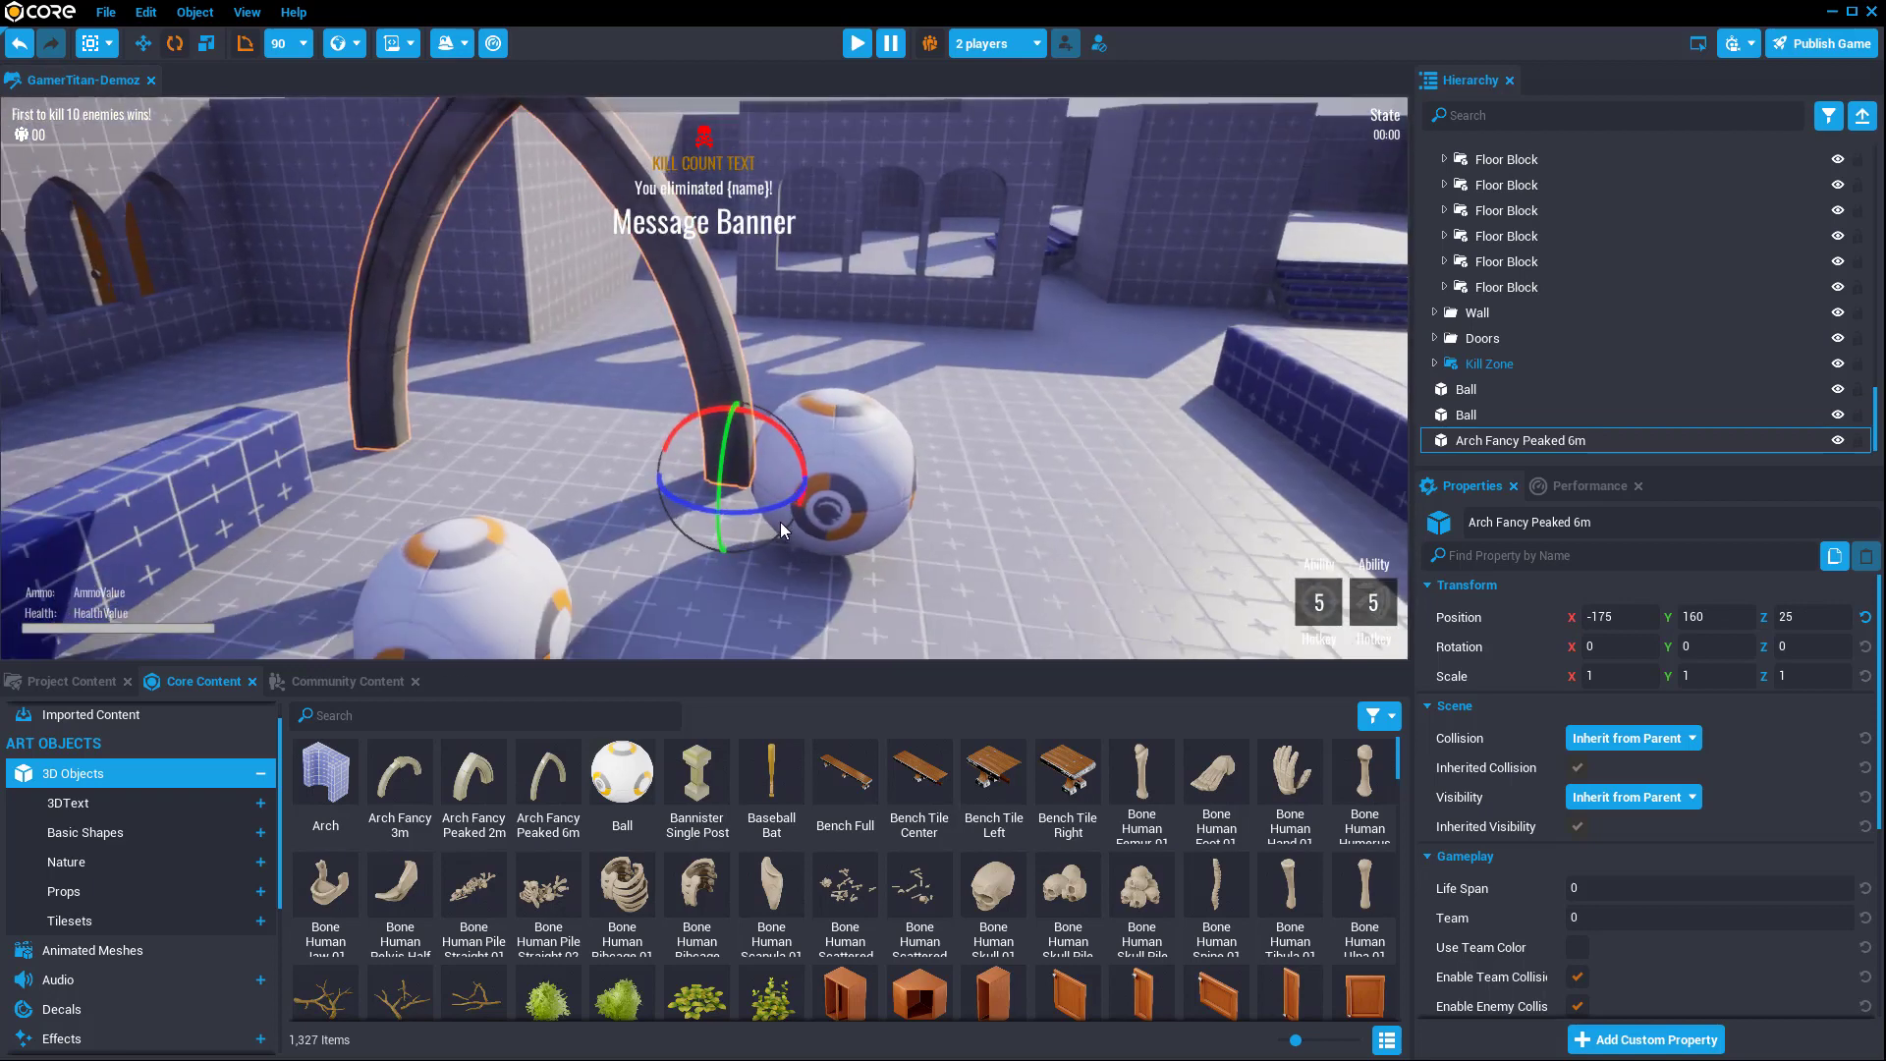
{"action": "left_click_drag", "start_coordinate": [770, 509], "coordinate": [662, 504]}
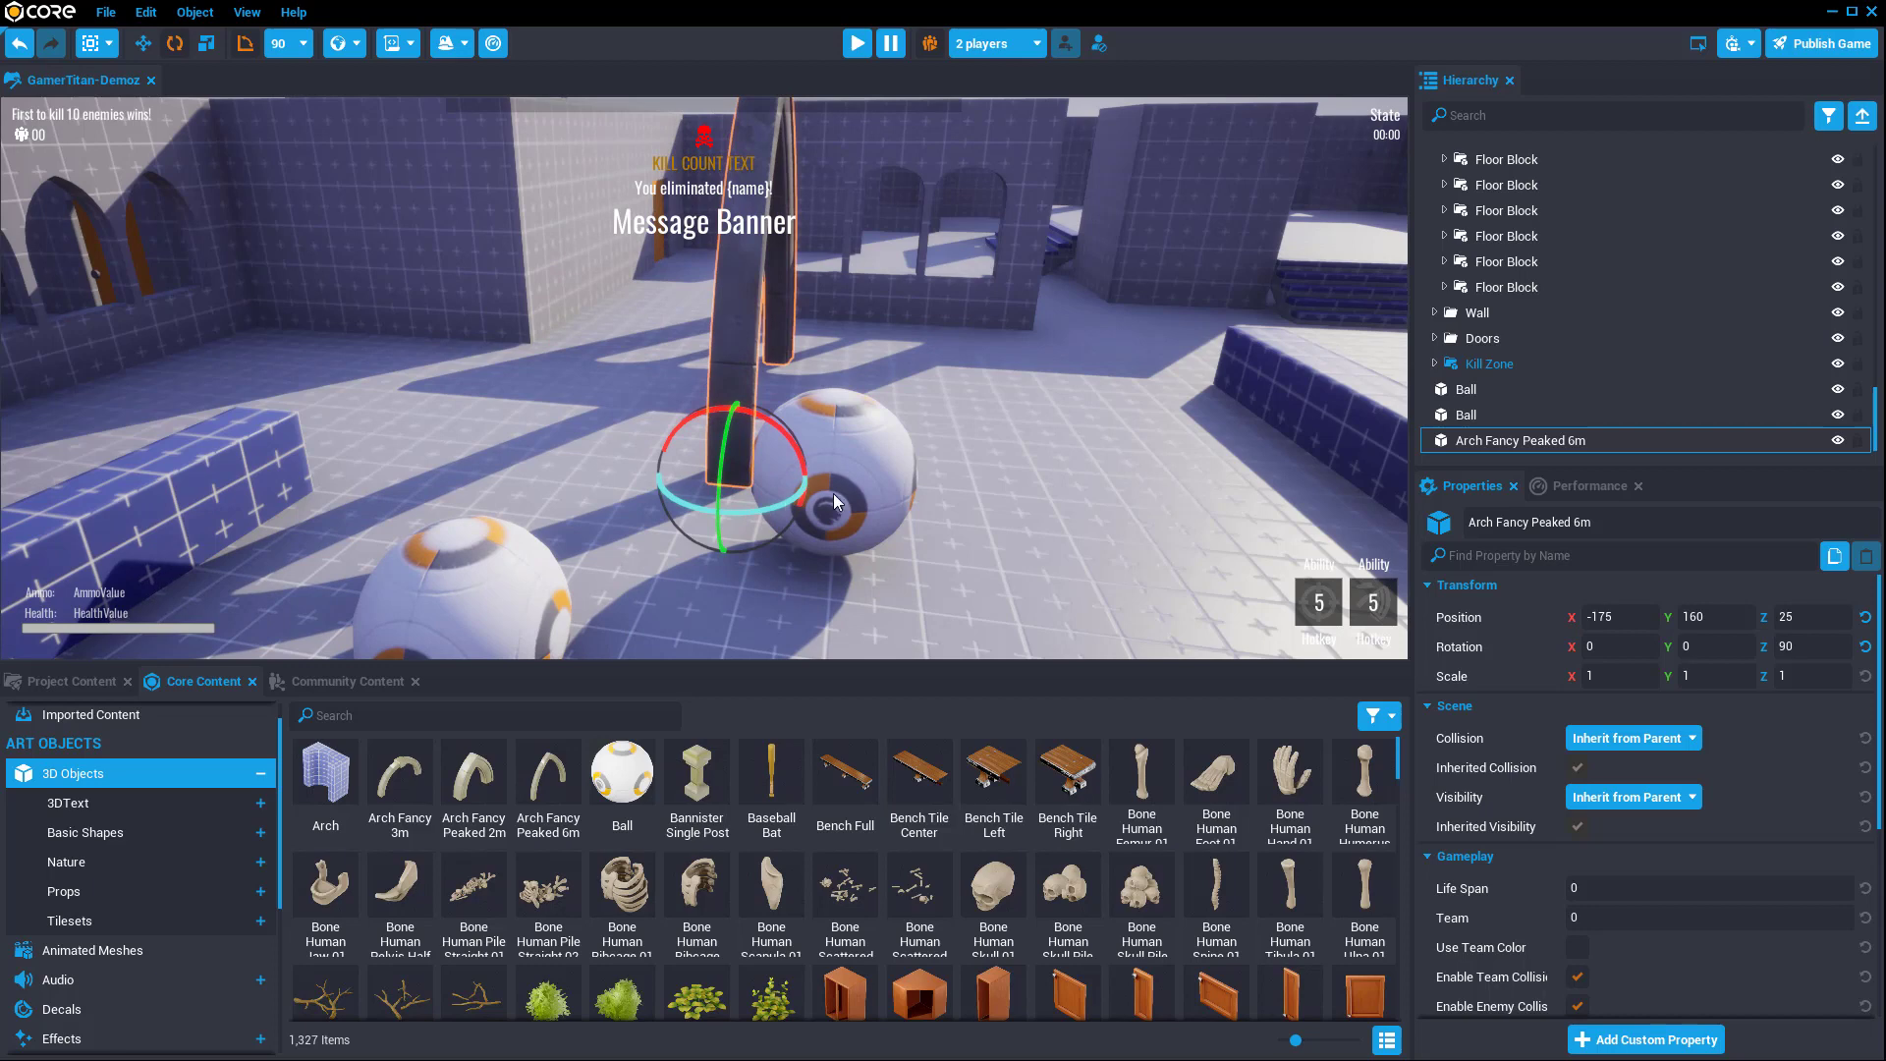
{"action": "left_click_drag", "start_coordinate": [834, 497], "coordinate": [894, 486]}
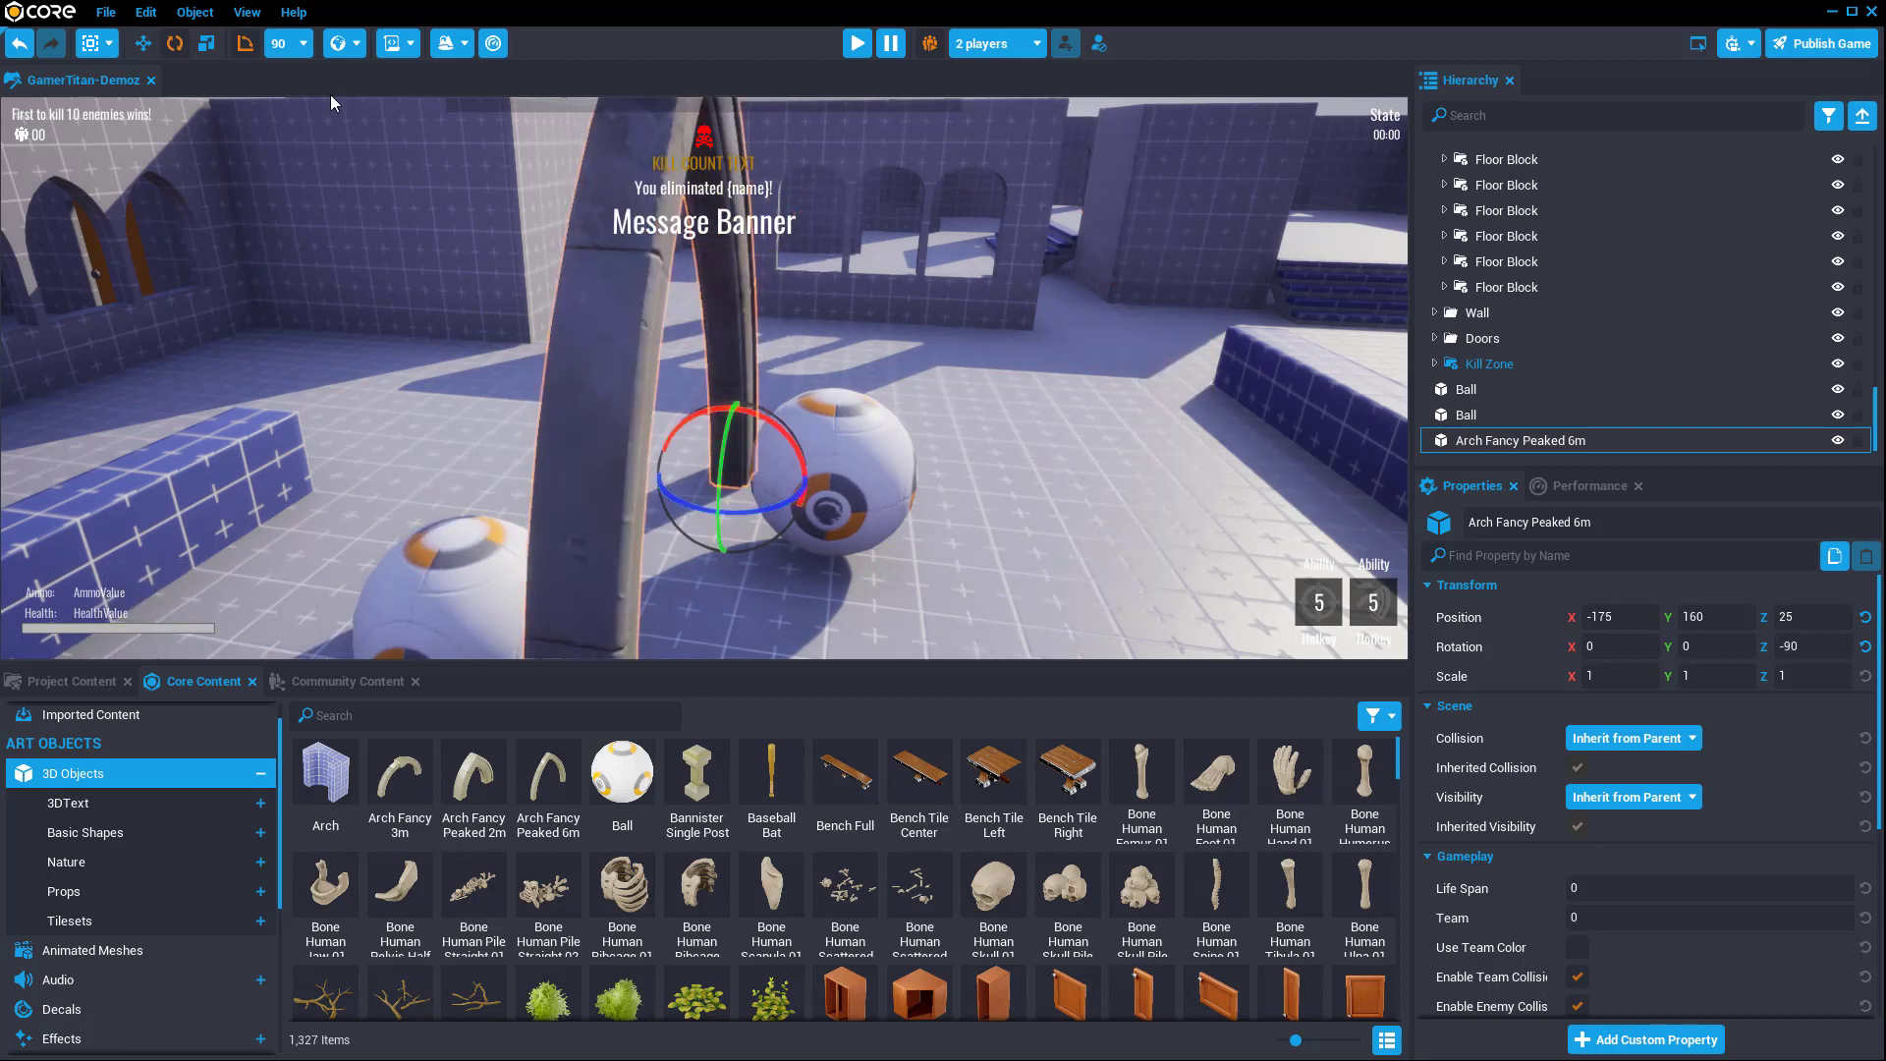
Step: Try rotating the arch freely about Z with rotation snapping off and undo that rotation
{"action": "left_click", "coordinate": [246, 46]}
{"action": "mouse_move", "coordinate": [762, 509]}
{"action": "left_mouse_down"}
{"action": "mouse_move", "coordinate": [793, 506]}
{"action": "mouse_move", "coordinate": [758, 501]}
{"action": "left_mouse_up"}
{"action": "key", "text": "ctrl+z"}
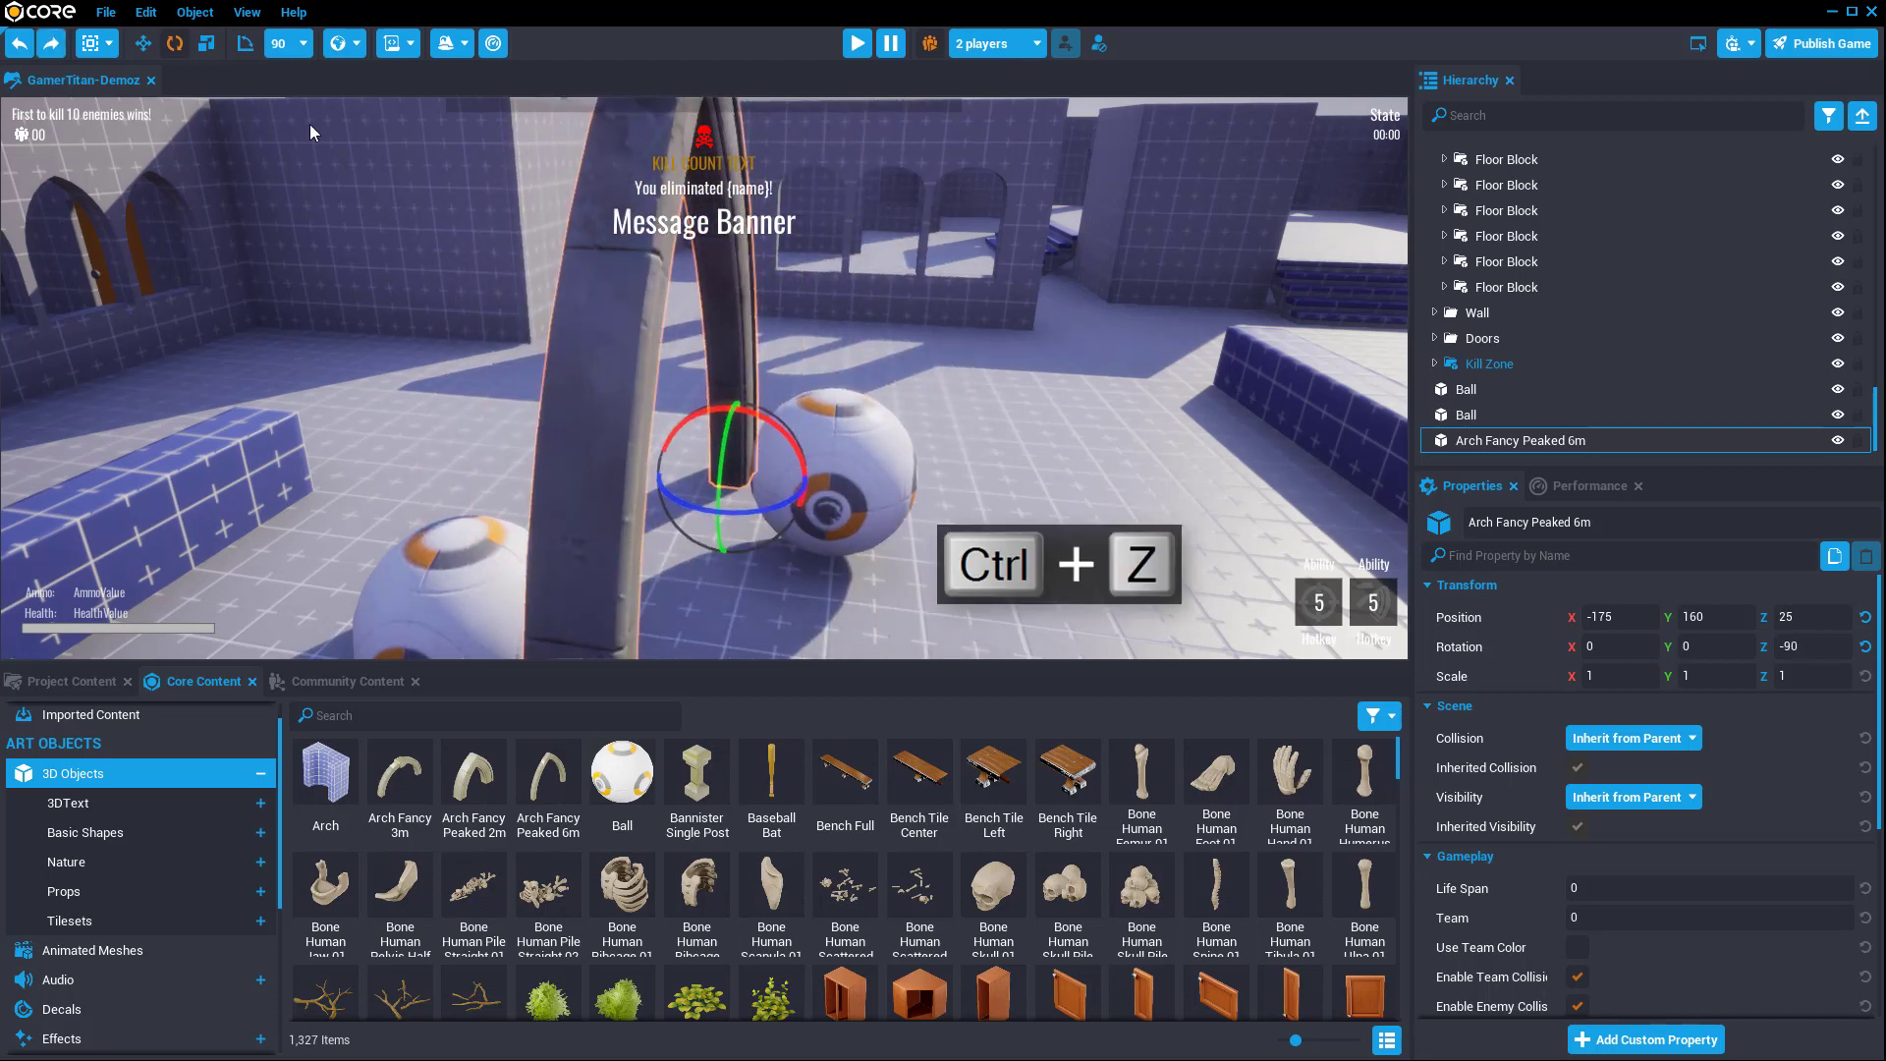
Step: Rotate the arch to -45° about Z using a 45° rotation snap size, and set the snap size back to 90°
{"action": "left_click", "coordinate": [302, 49]}
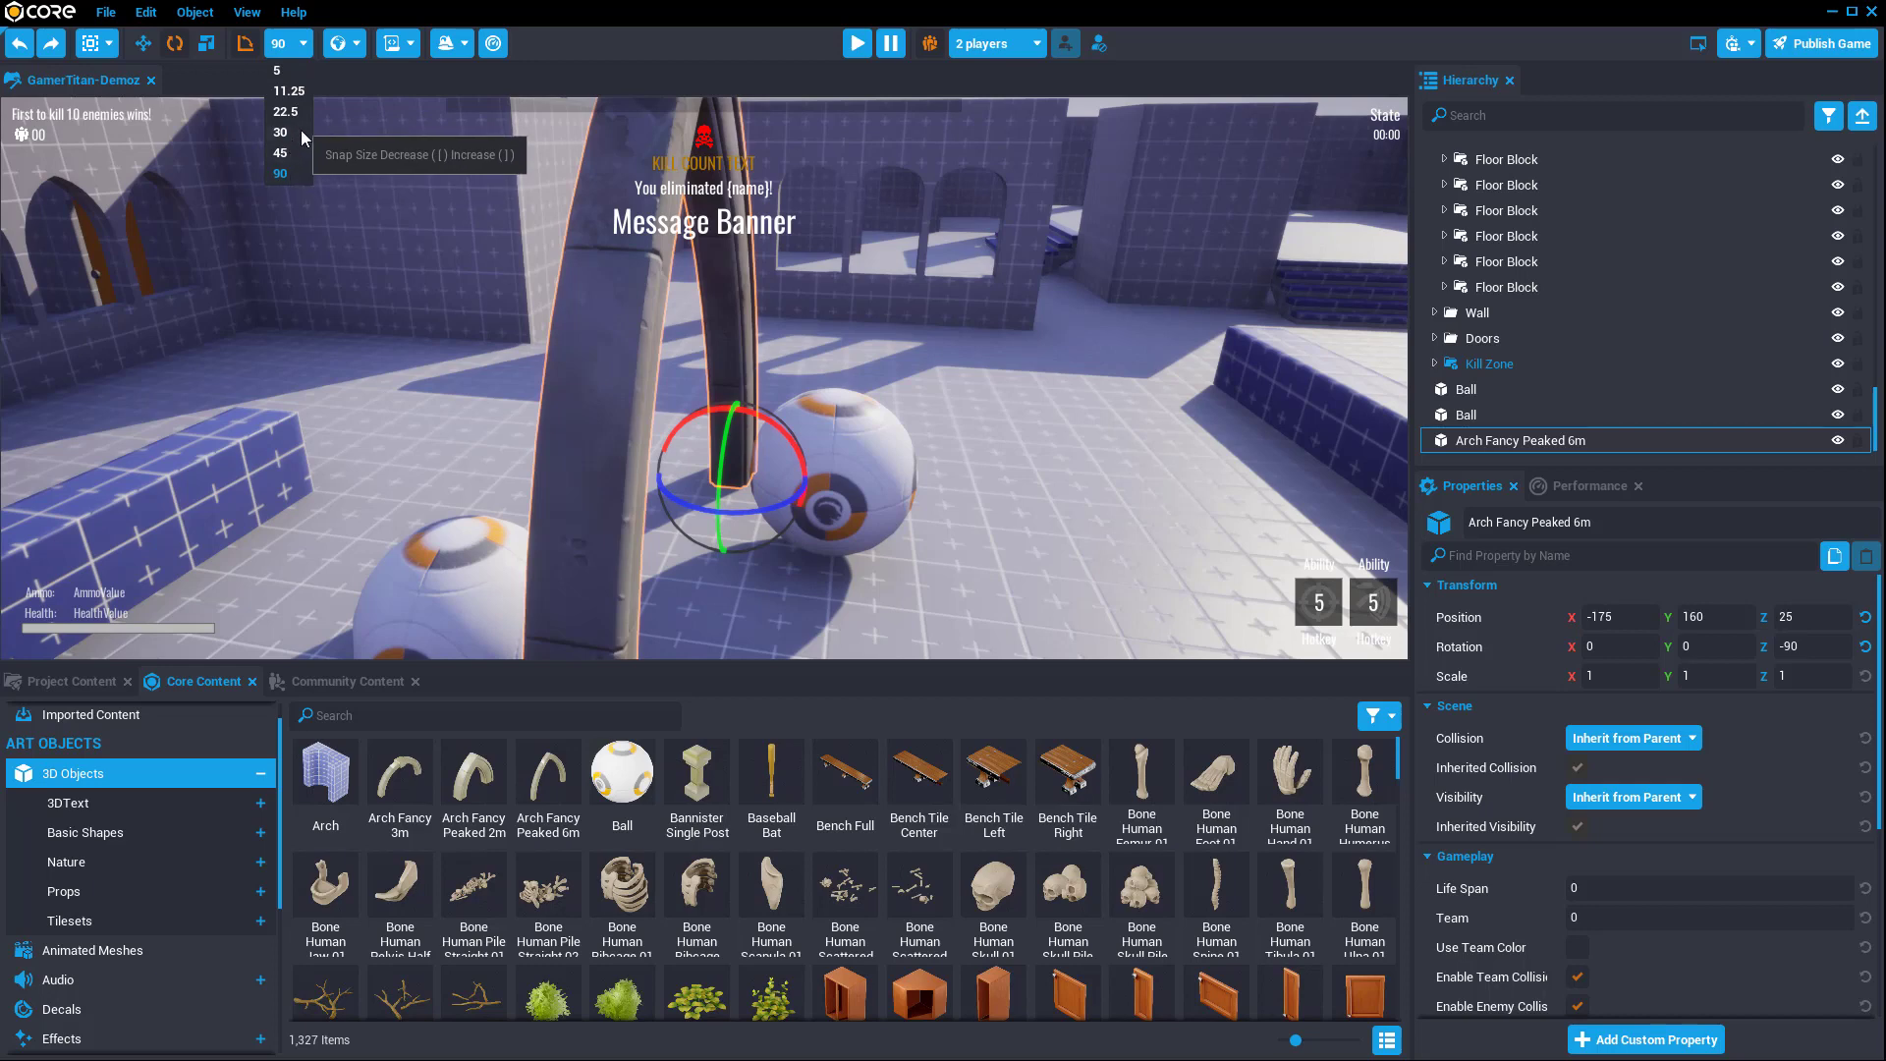
{"action": "left_click", "coordinate": [295, 155]}
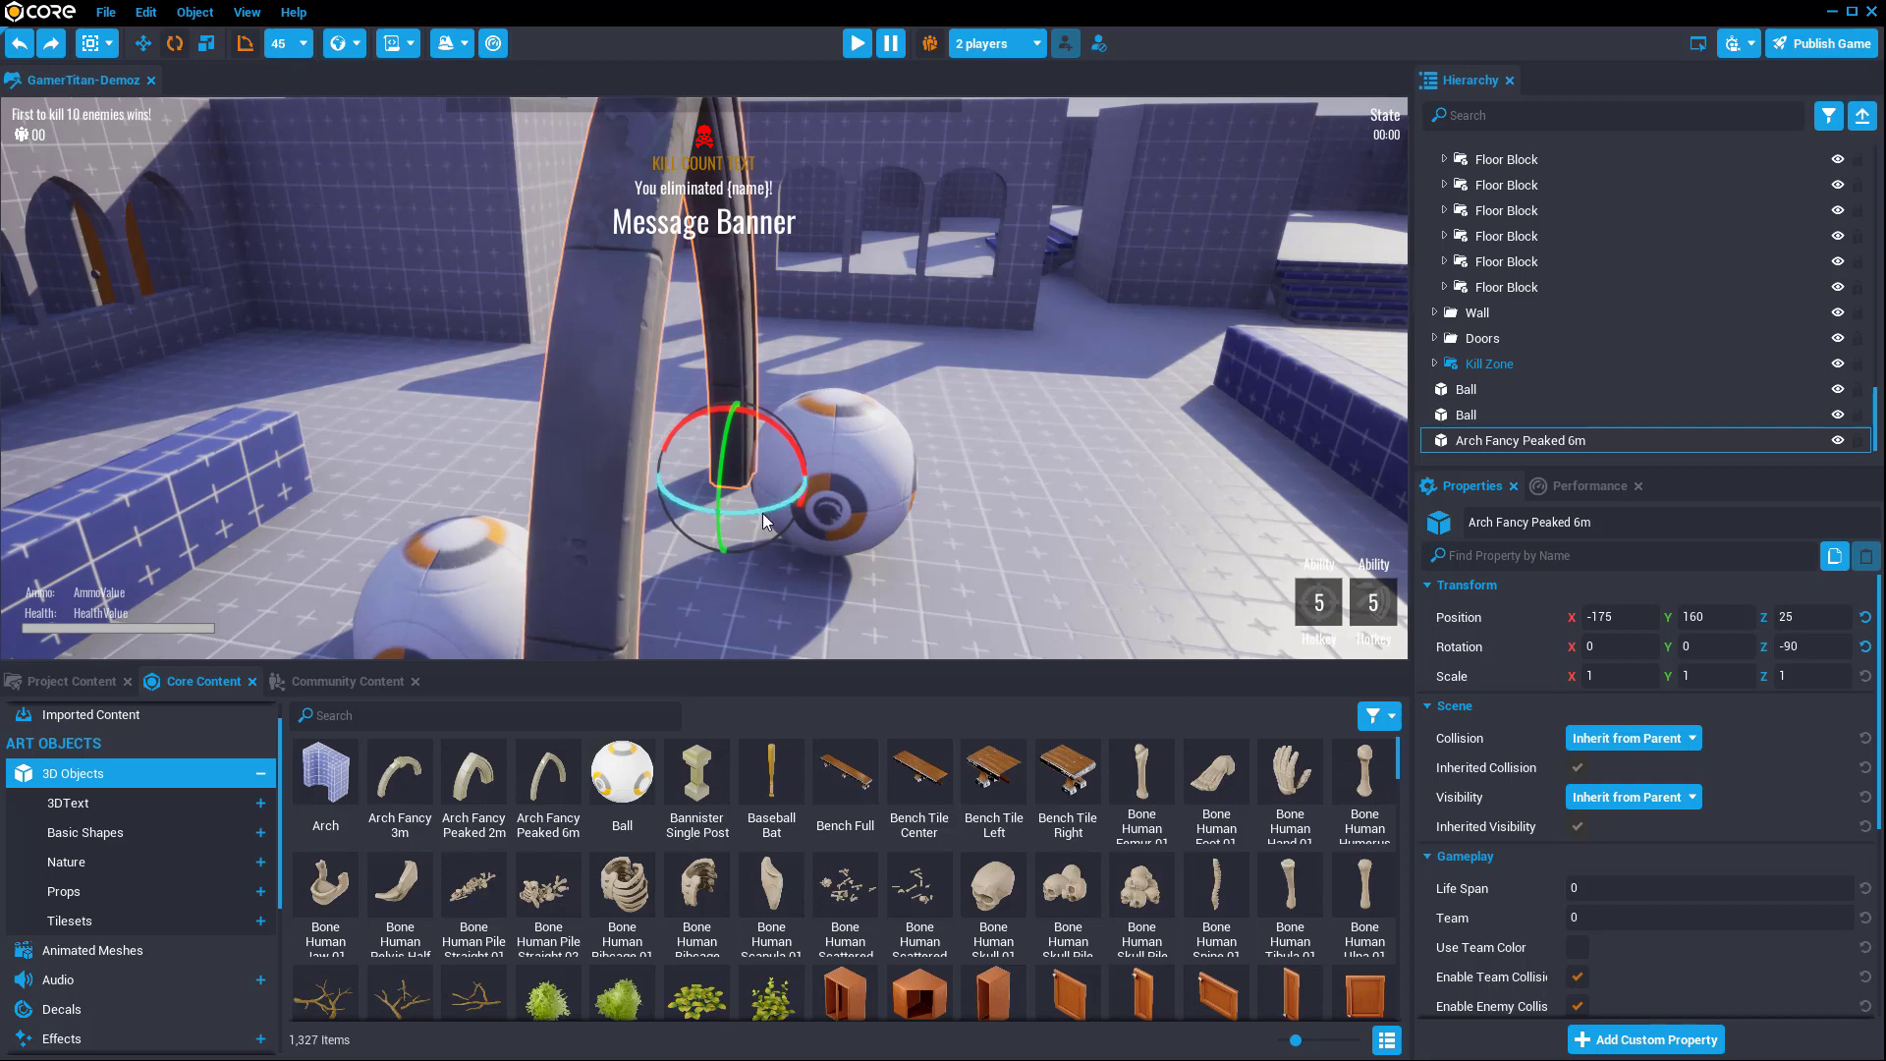
{"action": "left_click_drag", "start_coordinate": [782, 510], "coordinate": [723, 511]}
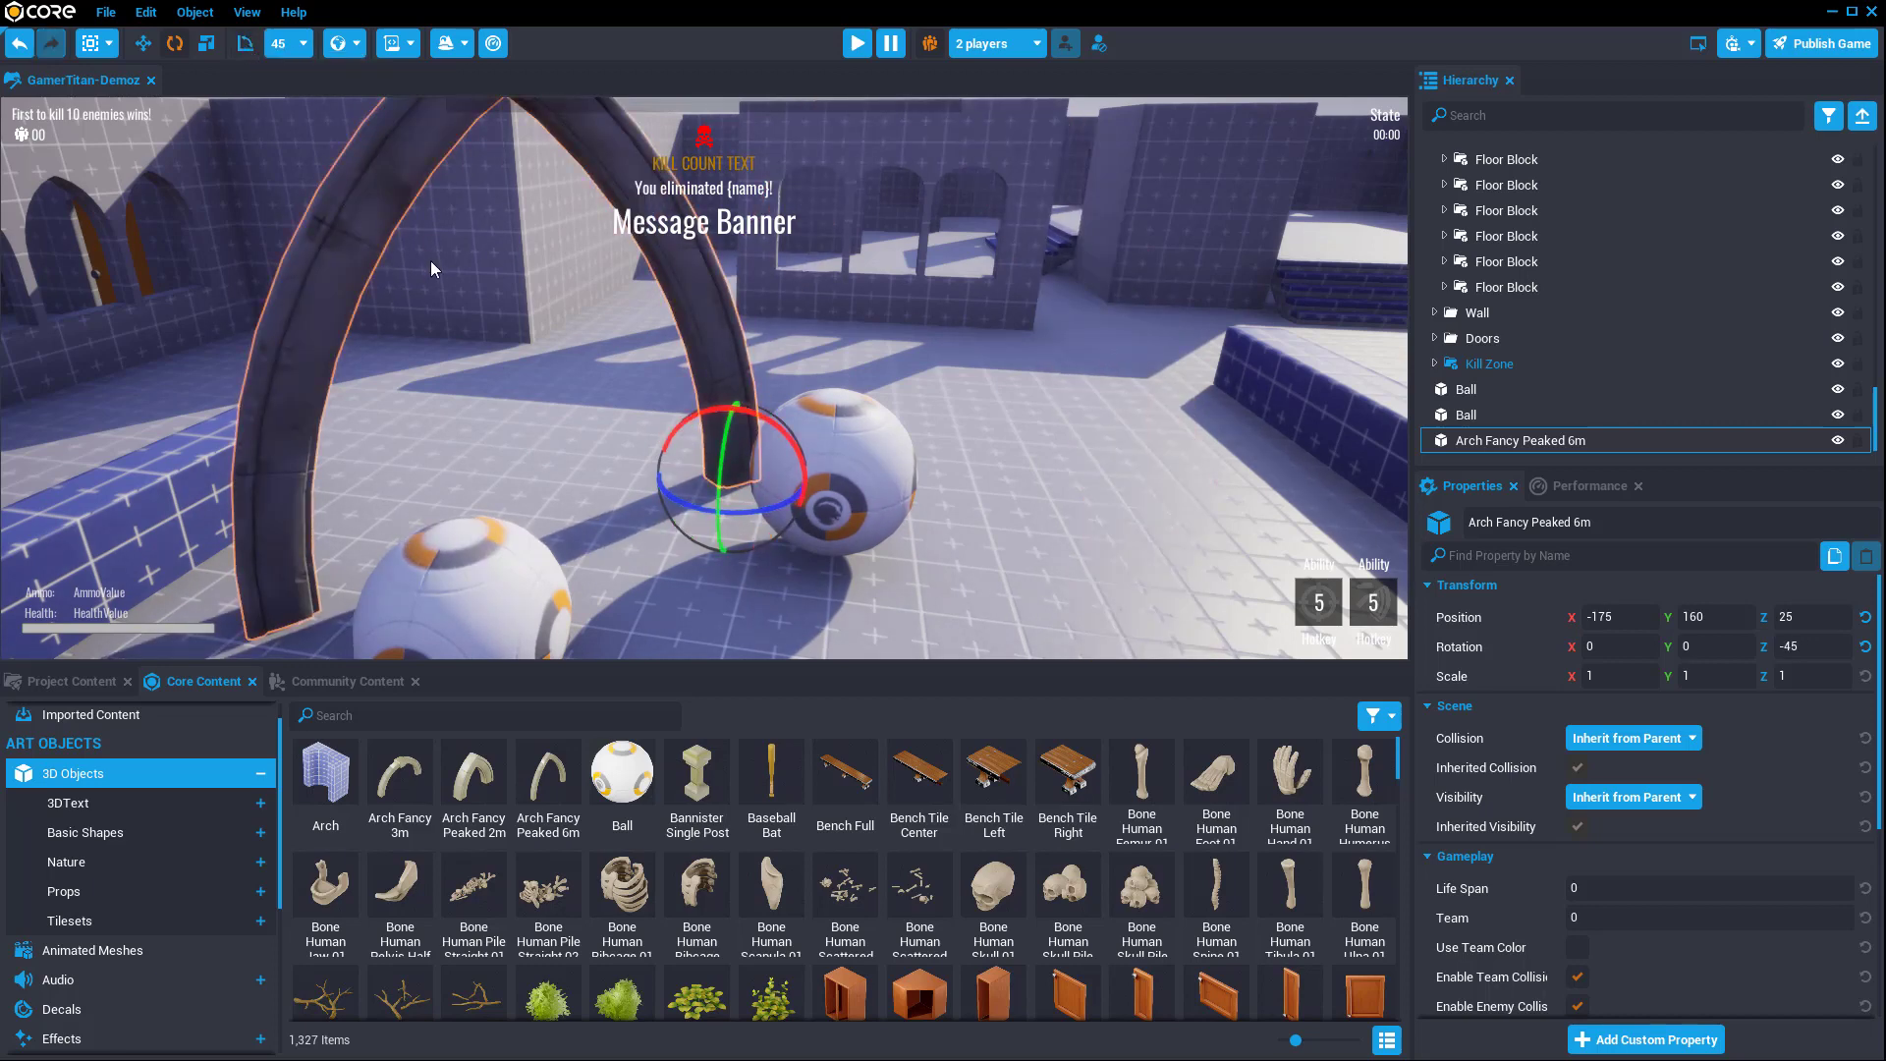
{"action": "left_click", "coordinate": [280, 49]}
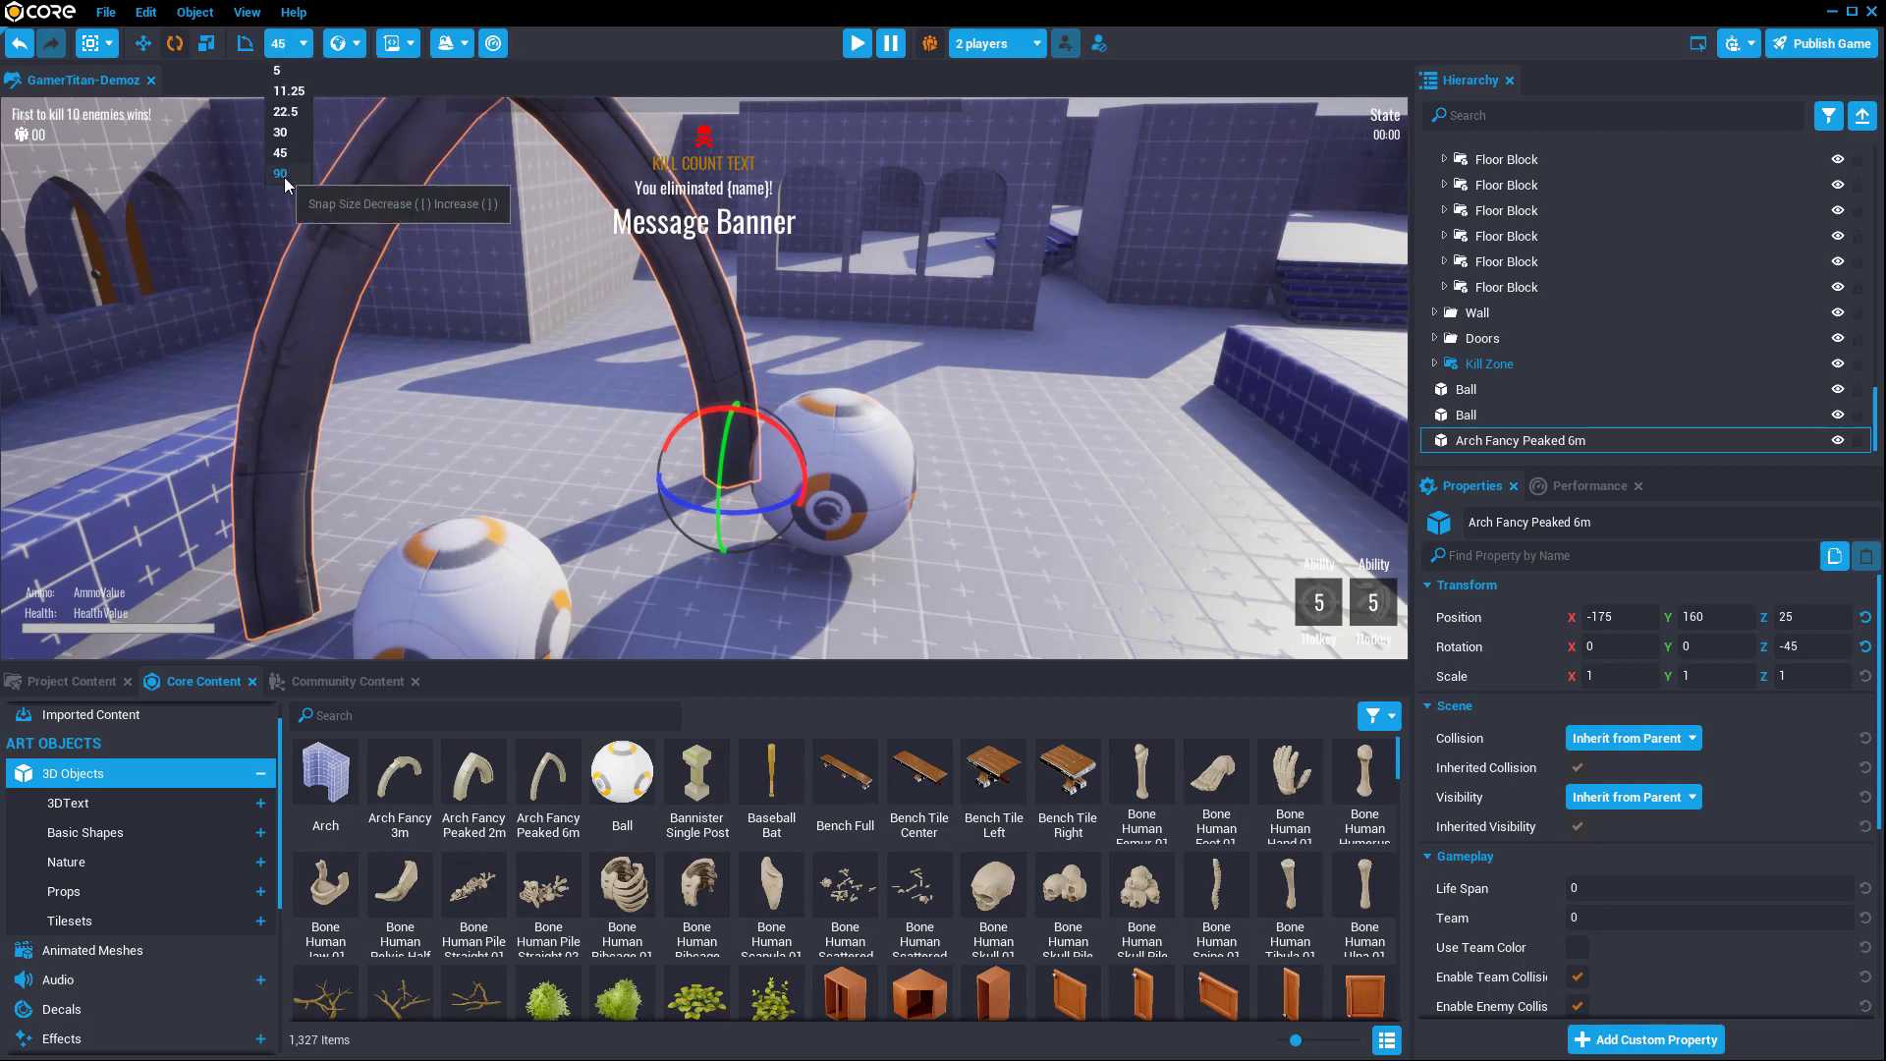
{"action": "left_click", "coordinate": [285, 177]}
Step: Delete the Arch Fancy Peaked 6m and both Balls from the scene
{"action": "key", "text": "Delete"}
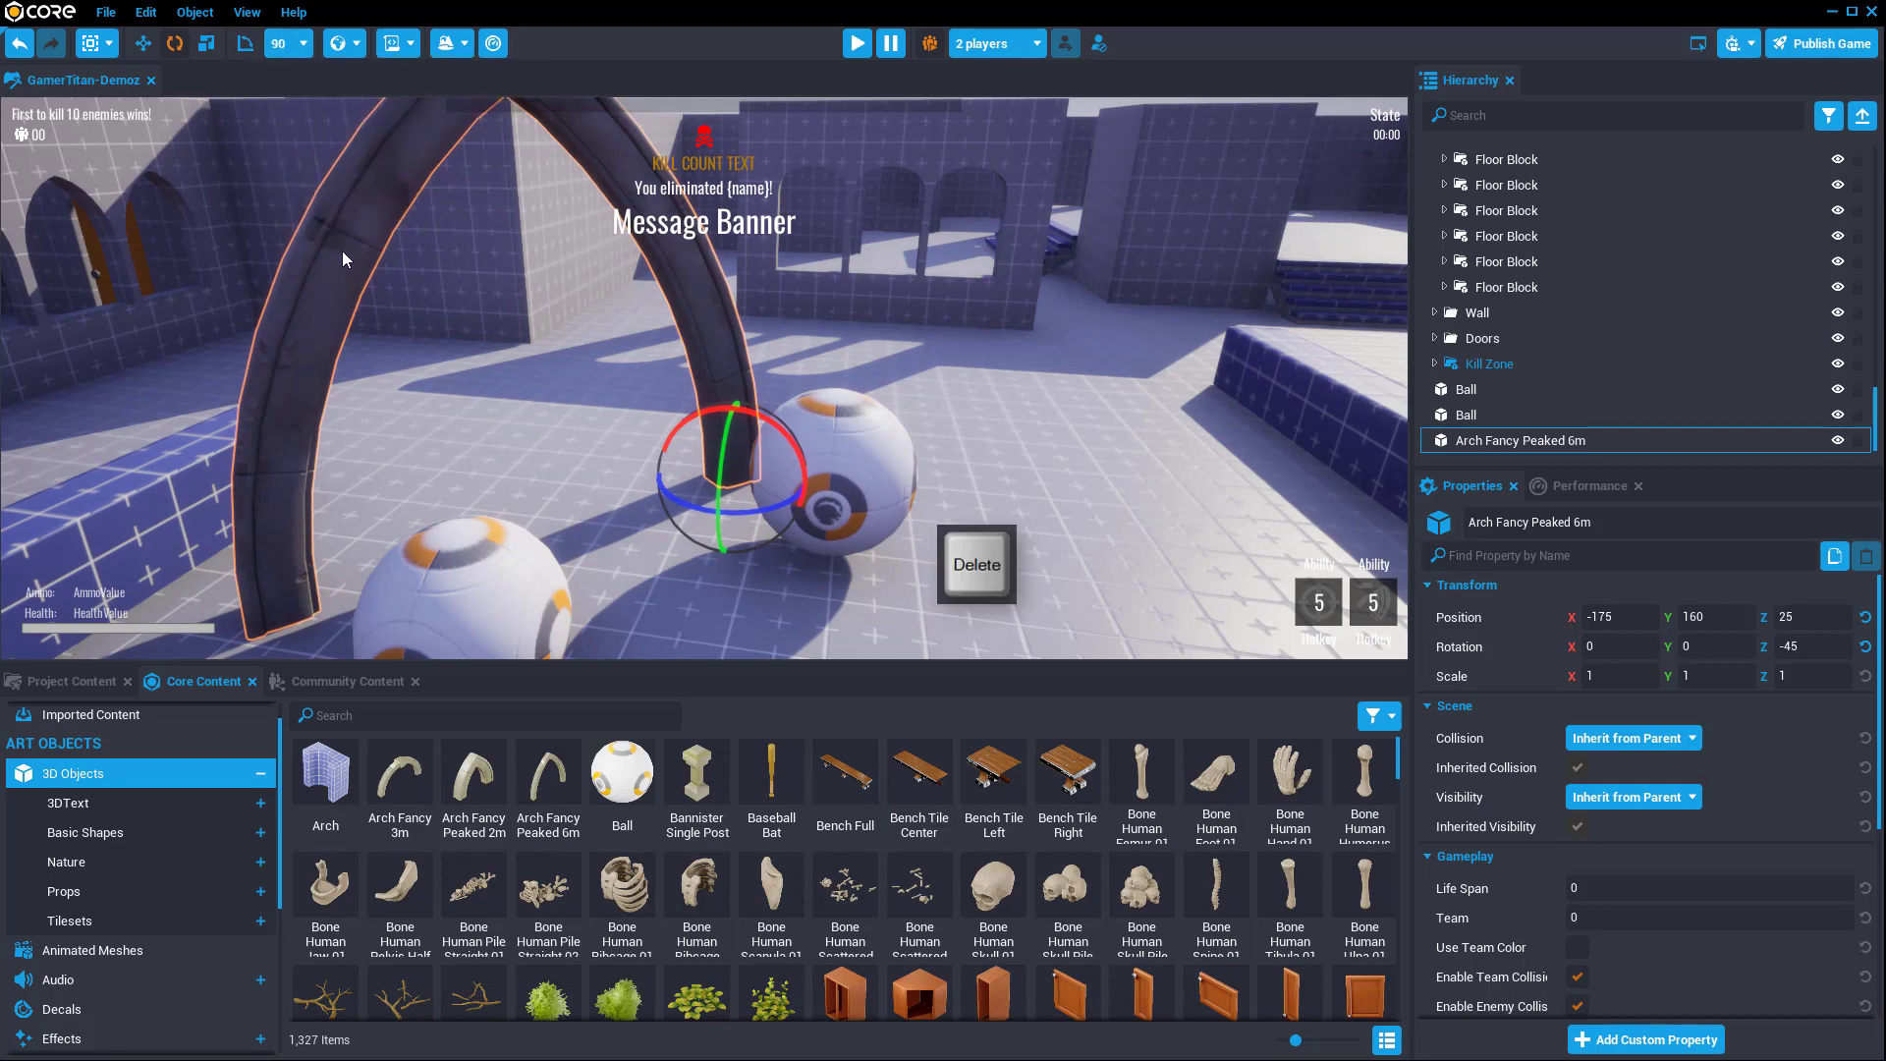
{"action": "left_click", "coordinate": [776, 509]}
{"action": "key", "text": "Delete"}
{"action": "left_click", "coordinate": [438, 570]}
{"action": "key", "text": "Delete"}
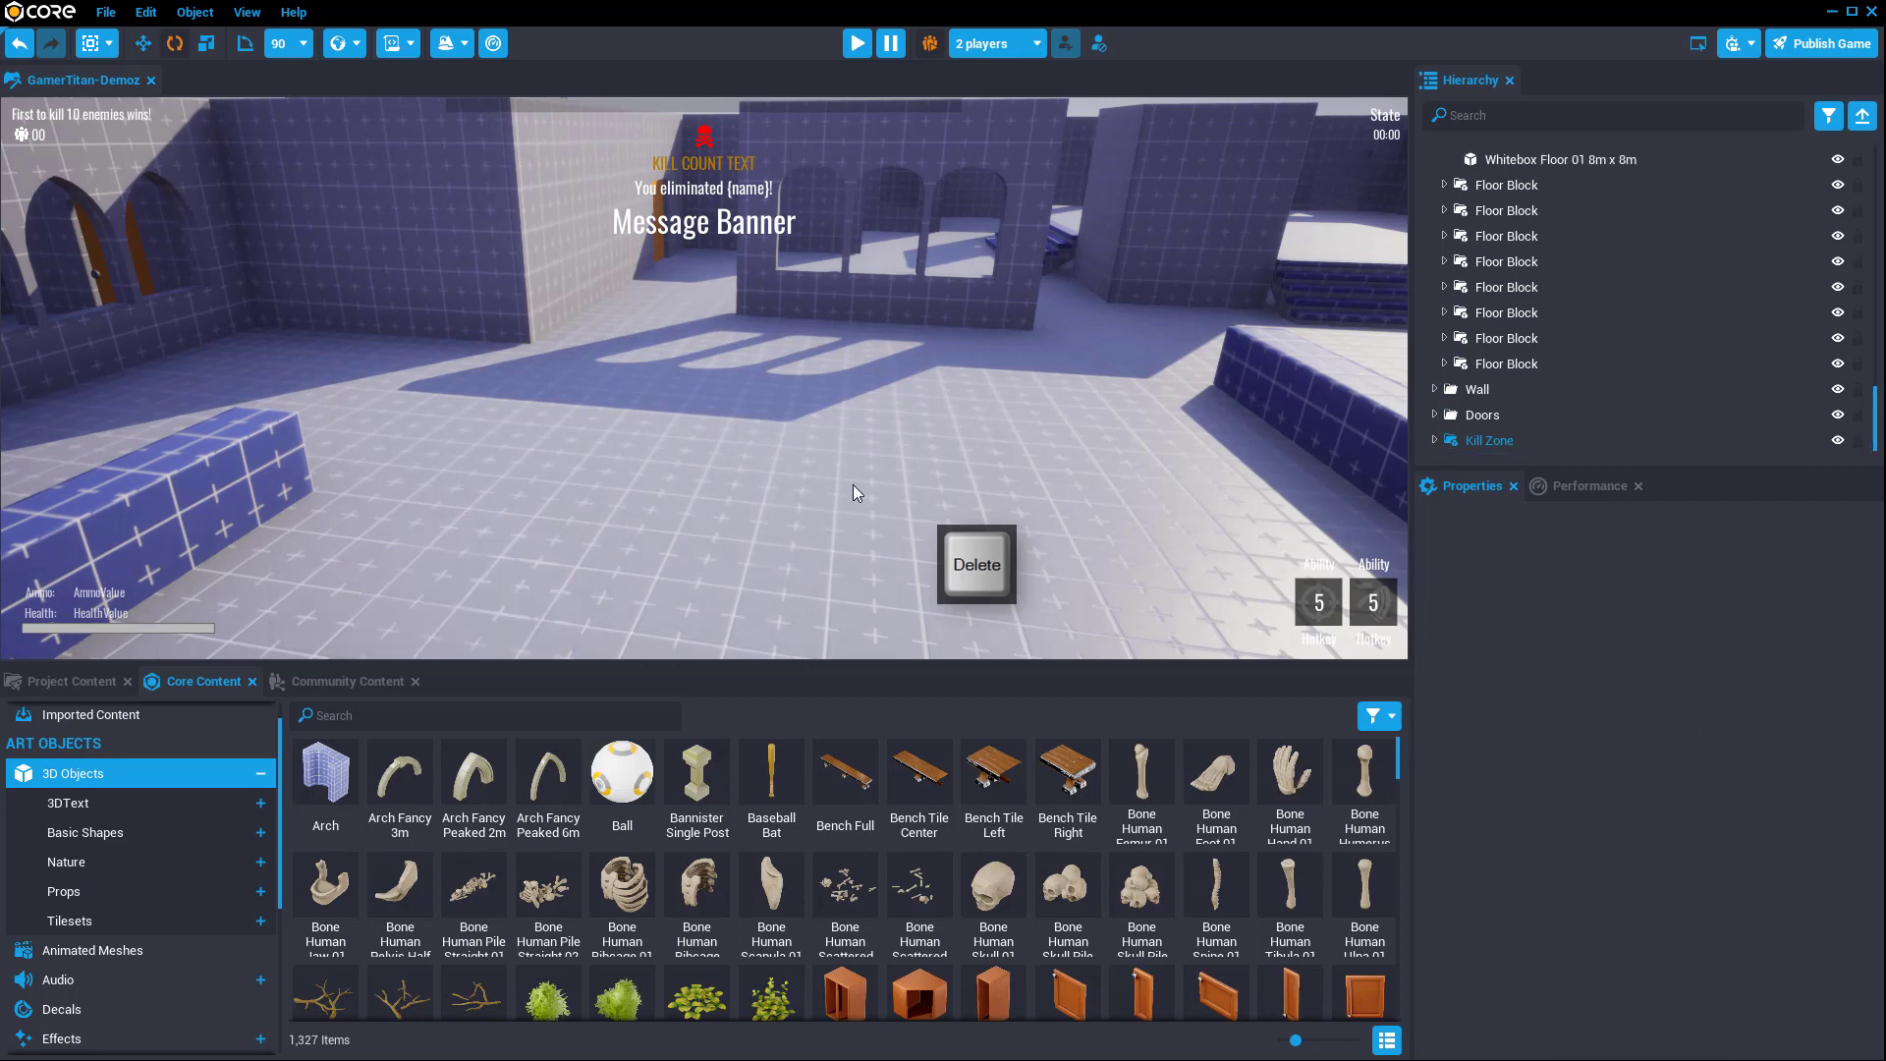
Step: Collapse the 3D Objects category in Core Content and show the Materials category with its subcategories expanded
{"action": "scroll", "coordinate": [865, 481], "scroll_direction": "up", "scroll_amount": 3}
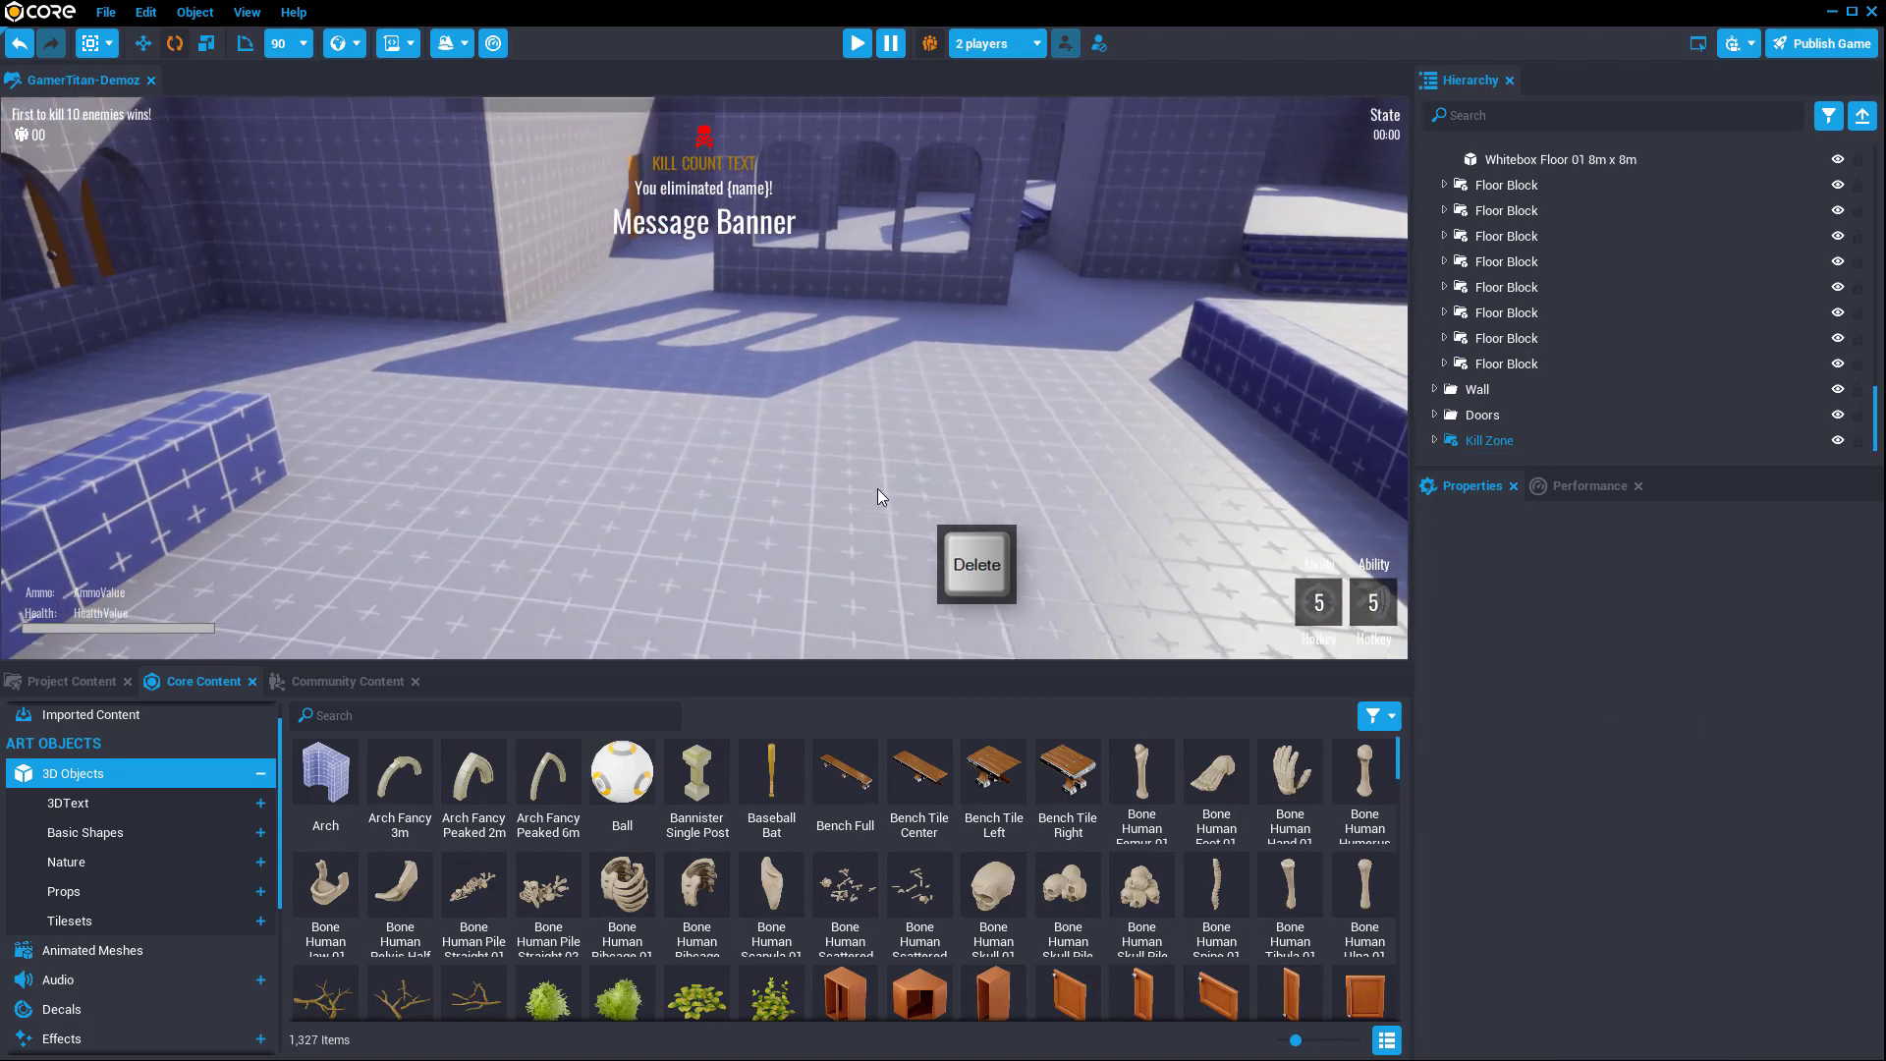
{"action": "scroll", "coordinate": [782, 411], "scroll_direction": "down", "scroll_amount": 4}
{"action": "mouse_move", "coordinate": [727, 449]}
{"action": "right_mouse_down"}
{"action": "mouse_move", "coordinate": [1023, 468]}
{"action": "mouse_move", "coordinate": [1092, 442]}
{"action": "mouse_move", "coordinate": [662, 432]}
{"action": "mouse_move", "coordinate": [696, 440]}
{"action": "mouse_move", "coordinate": [663, 461]}
{"action": "mouse_move", "coordinate": [432, 461]}
{"action": "mouse_move", "coordinate": [905, 438]}
{"action": "mouse_move", "coordinate": [894, 476]}
{"action": "mouse_move", "coordinate": [1193, 329]}
{"action": "mouse_move", "coordinate": [870, 455]}
{"action": "mouse_move", "coordinate": [722, 448]}
{"action": "right_mouse_up"}
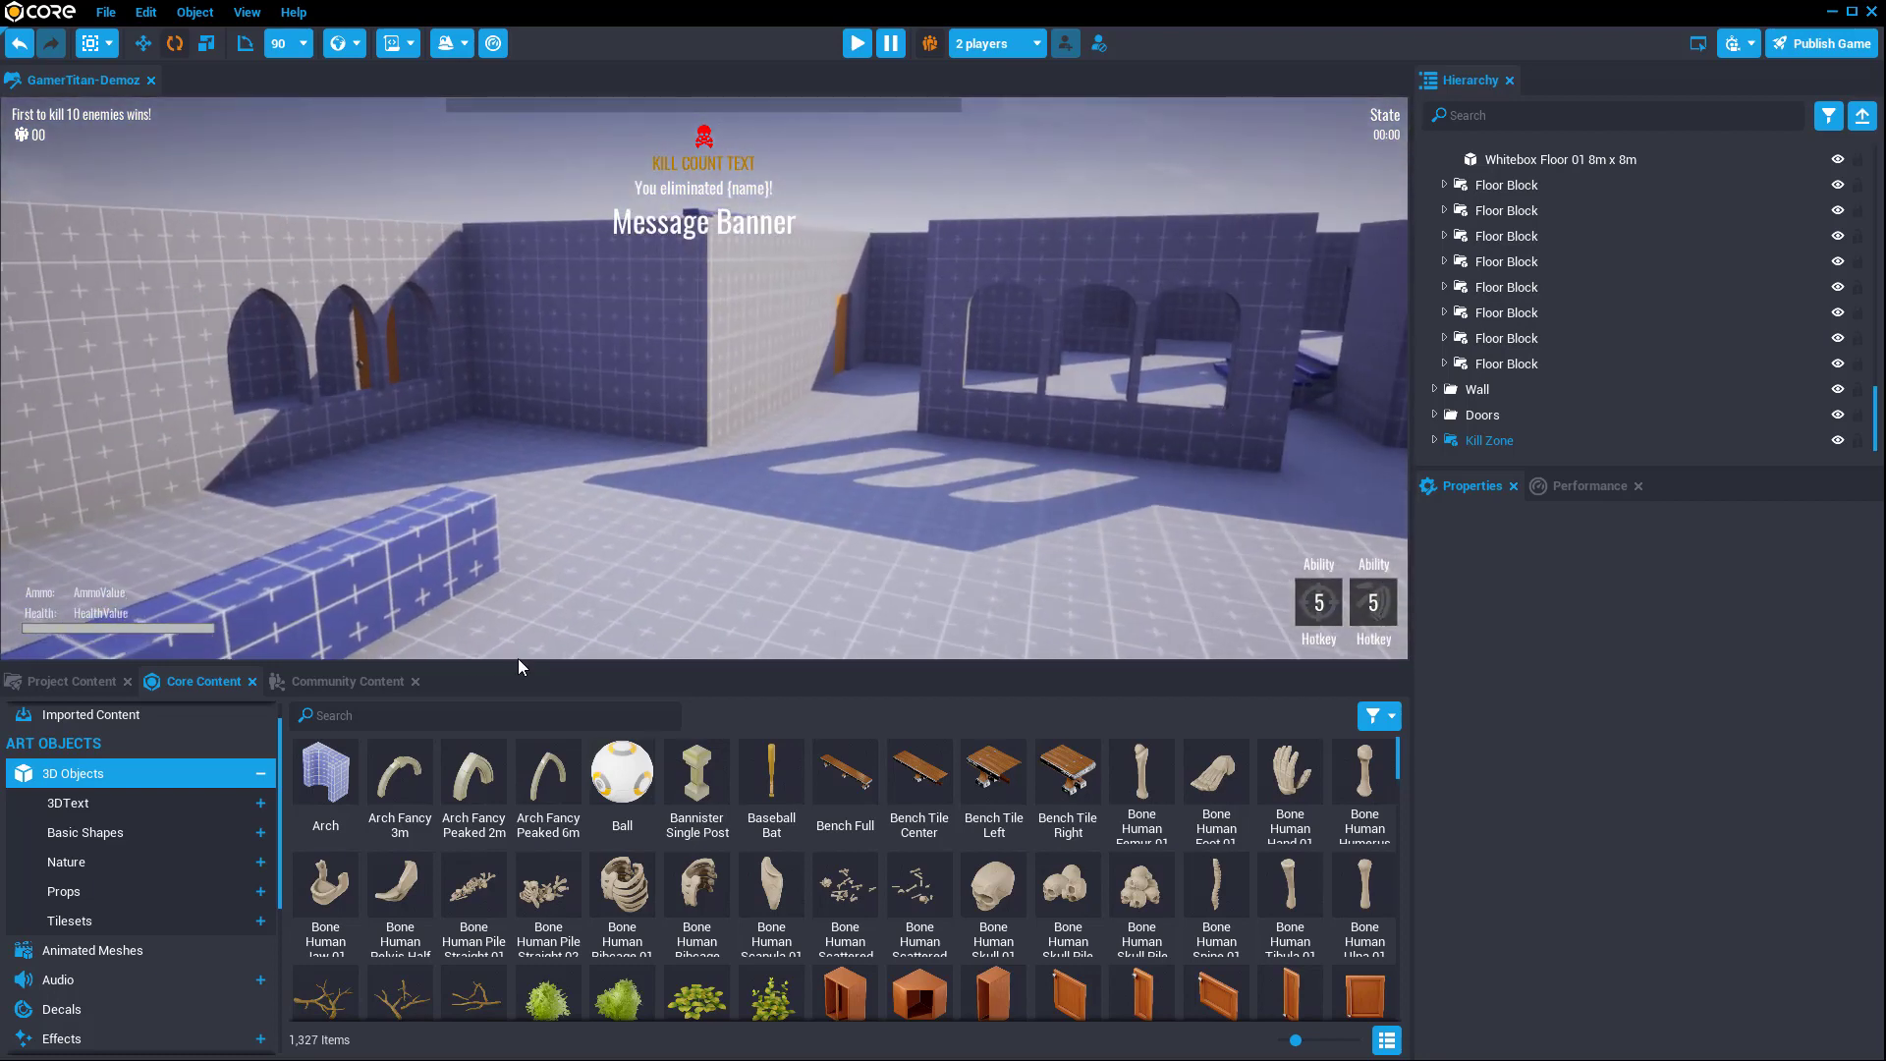
{"action": "left_click", "coordinate": [262, 776]}
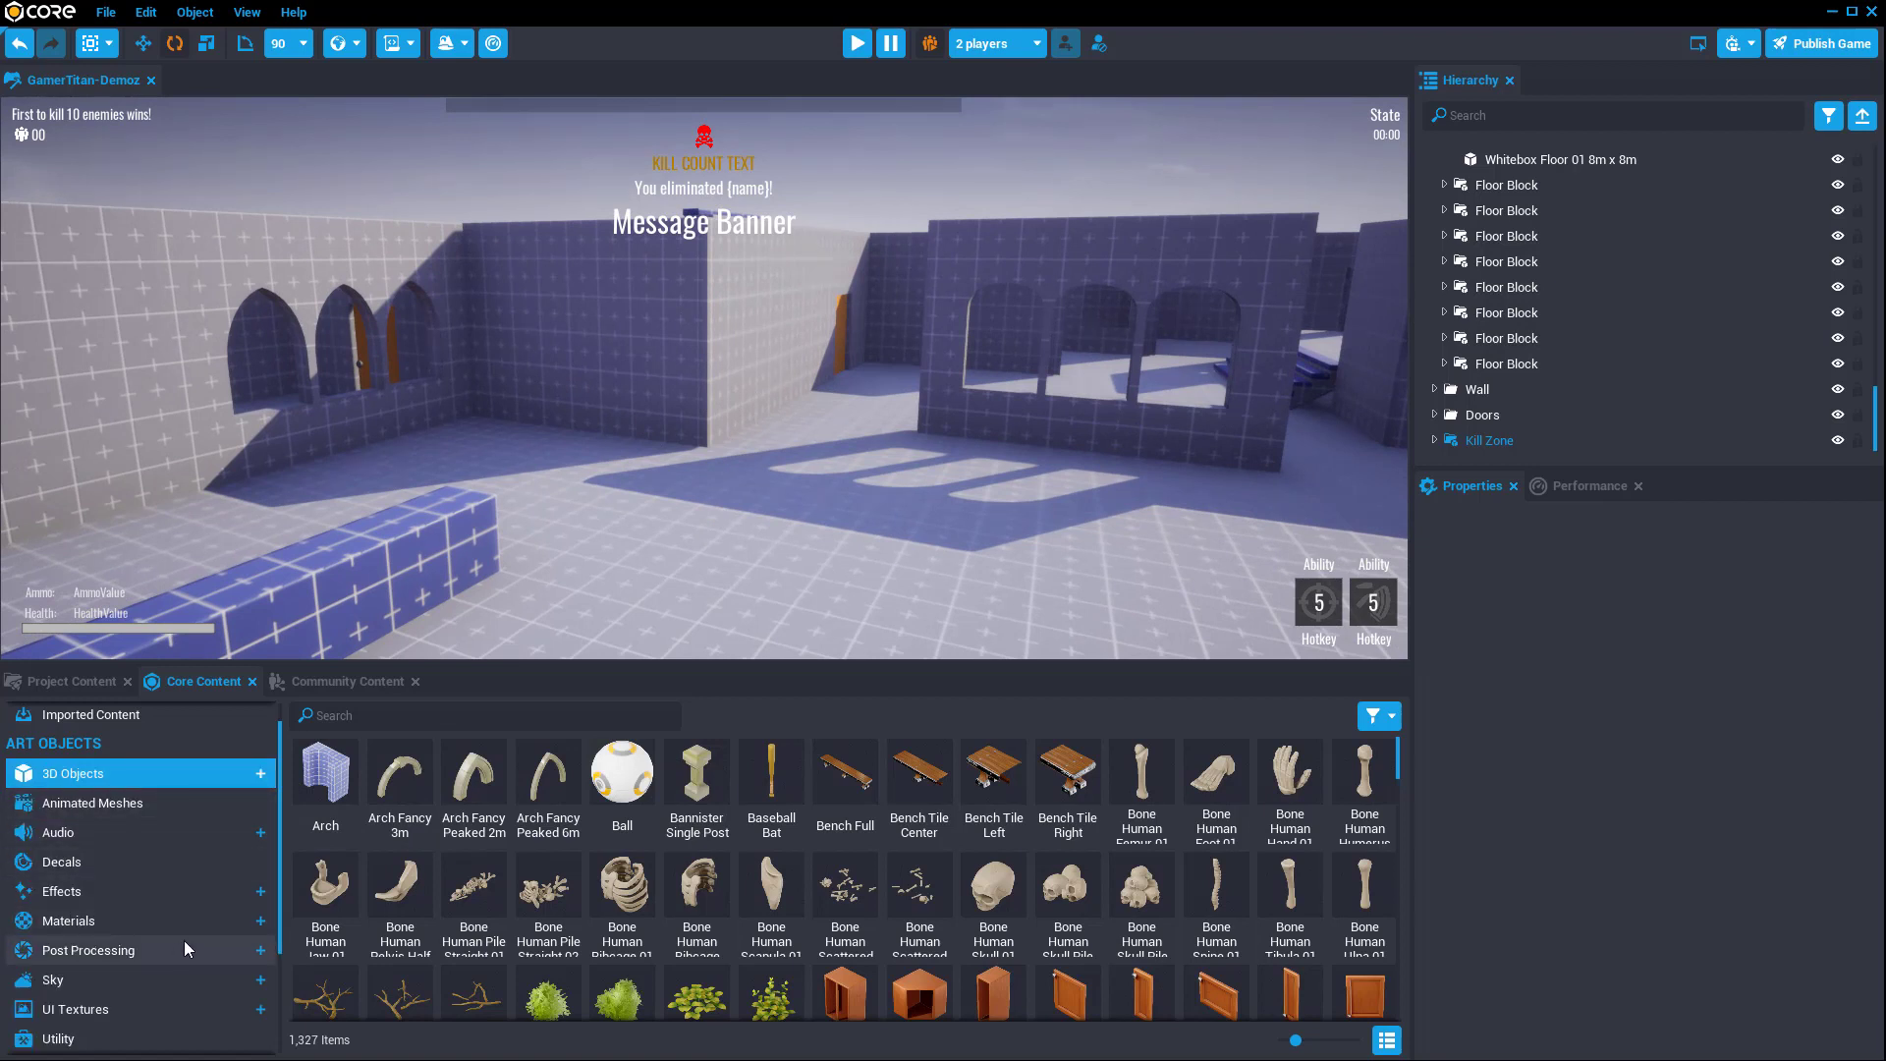
{"action": "left_click", "coordinate": [261, 921]}
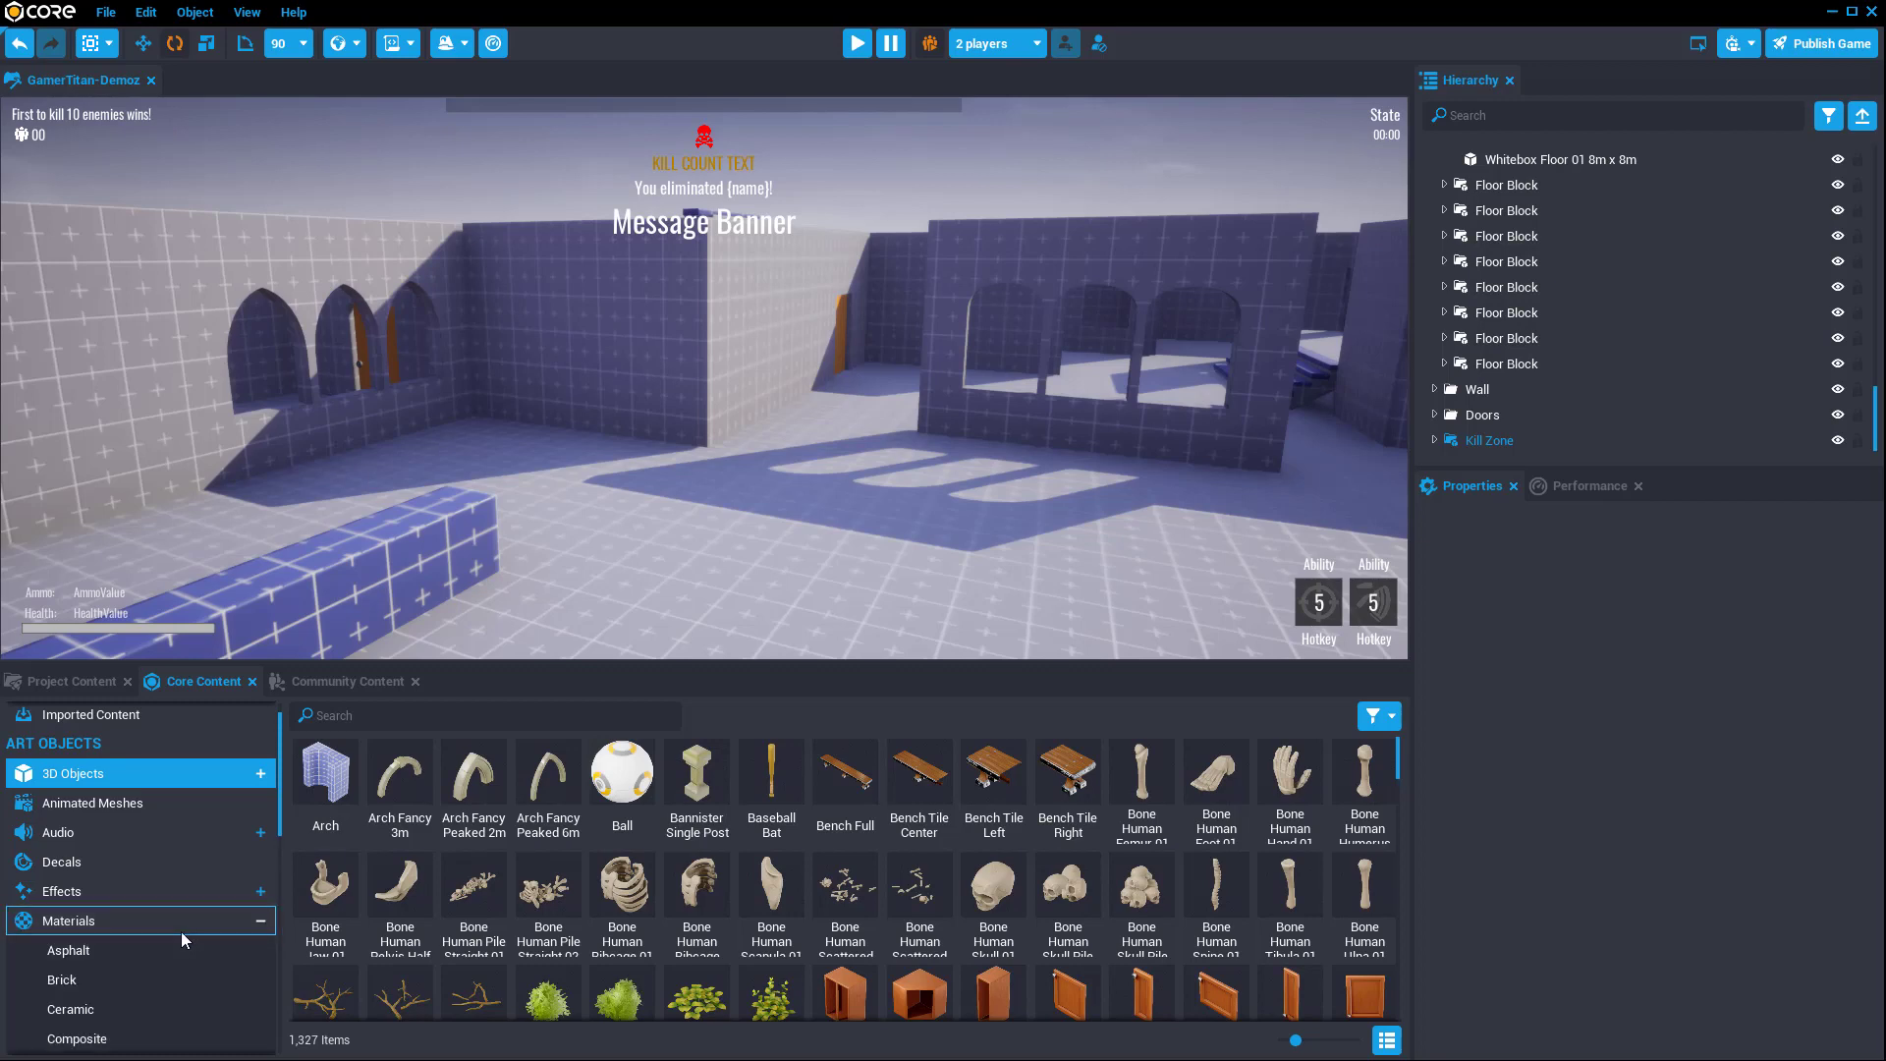
{"action": "left_click", "coordinate": [125, 923]}
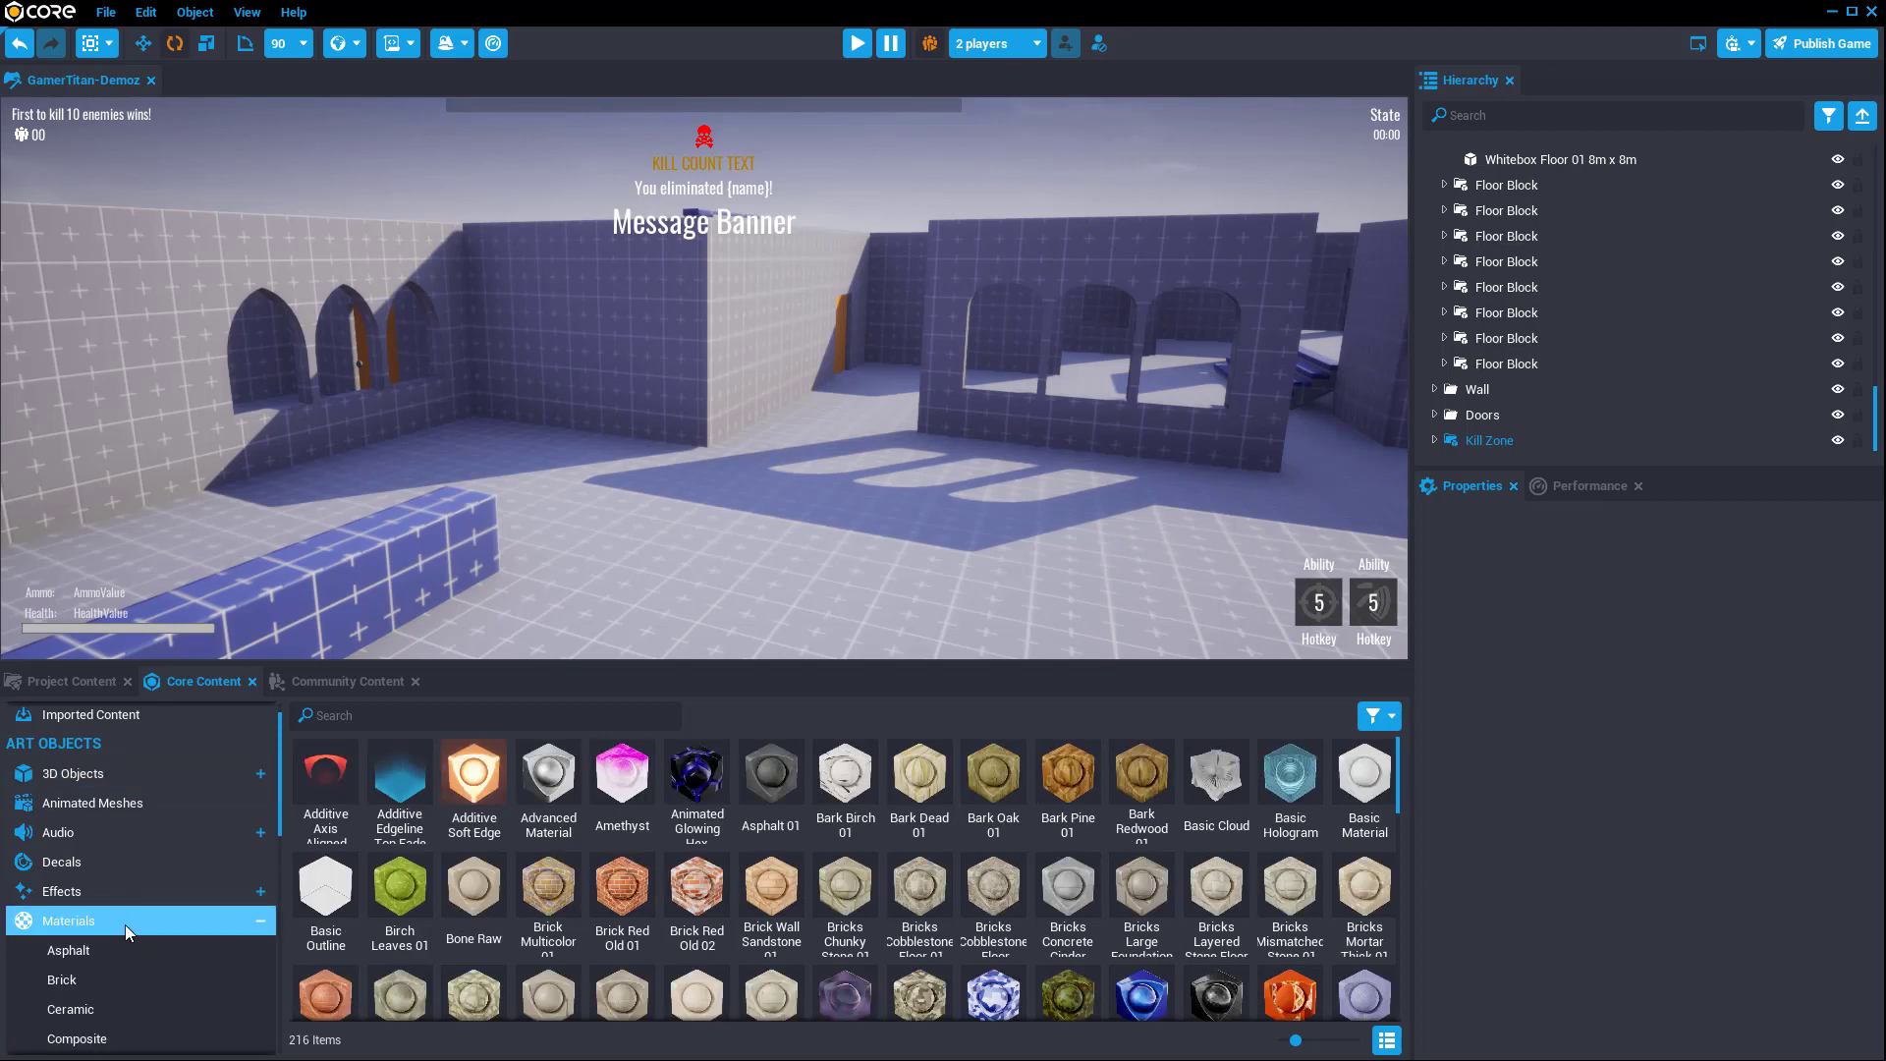
Step: Browse the materials and apply Grid Glow Topographical to the shaded solid wall beside the triple-arched window
{"action": "scroll", "coordinate": [916, 834], "scroll_direction": "down", "scroll_amount": 5}
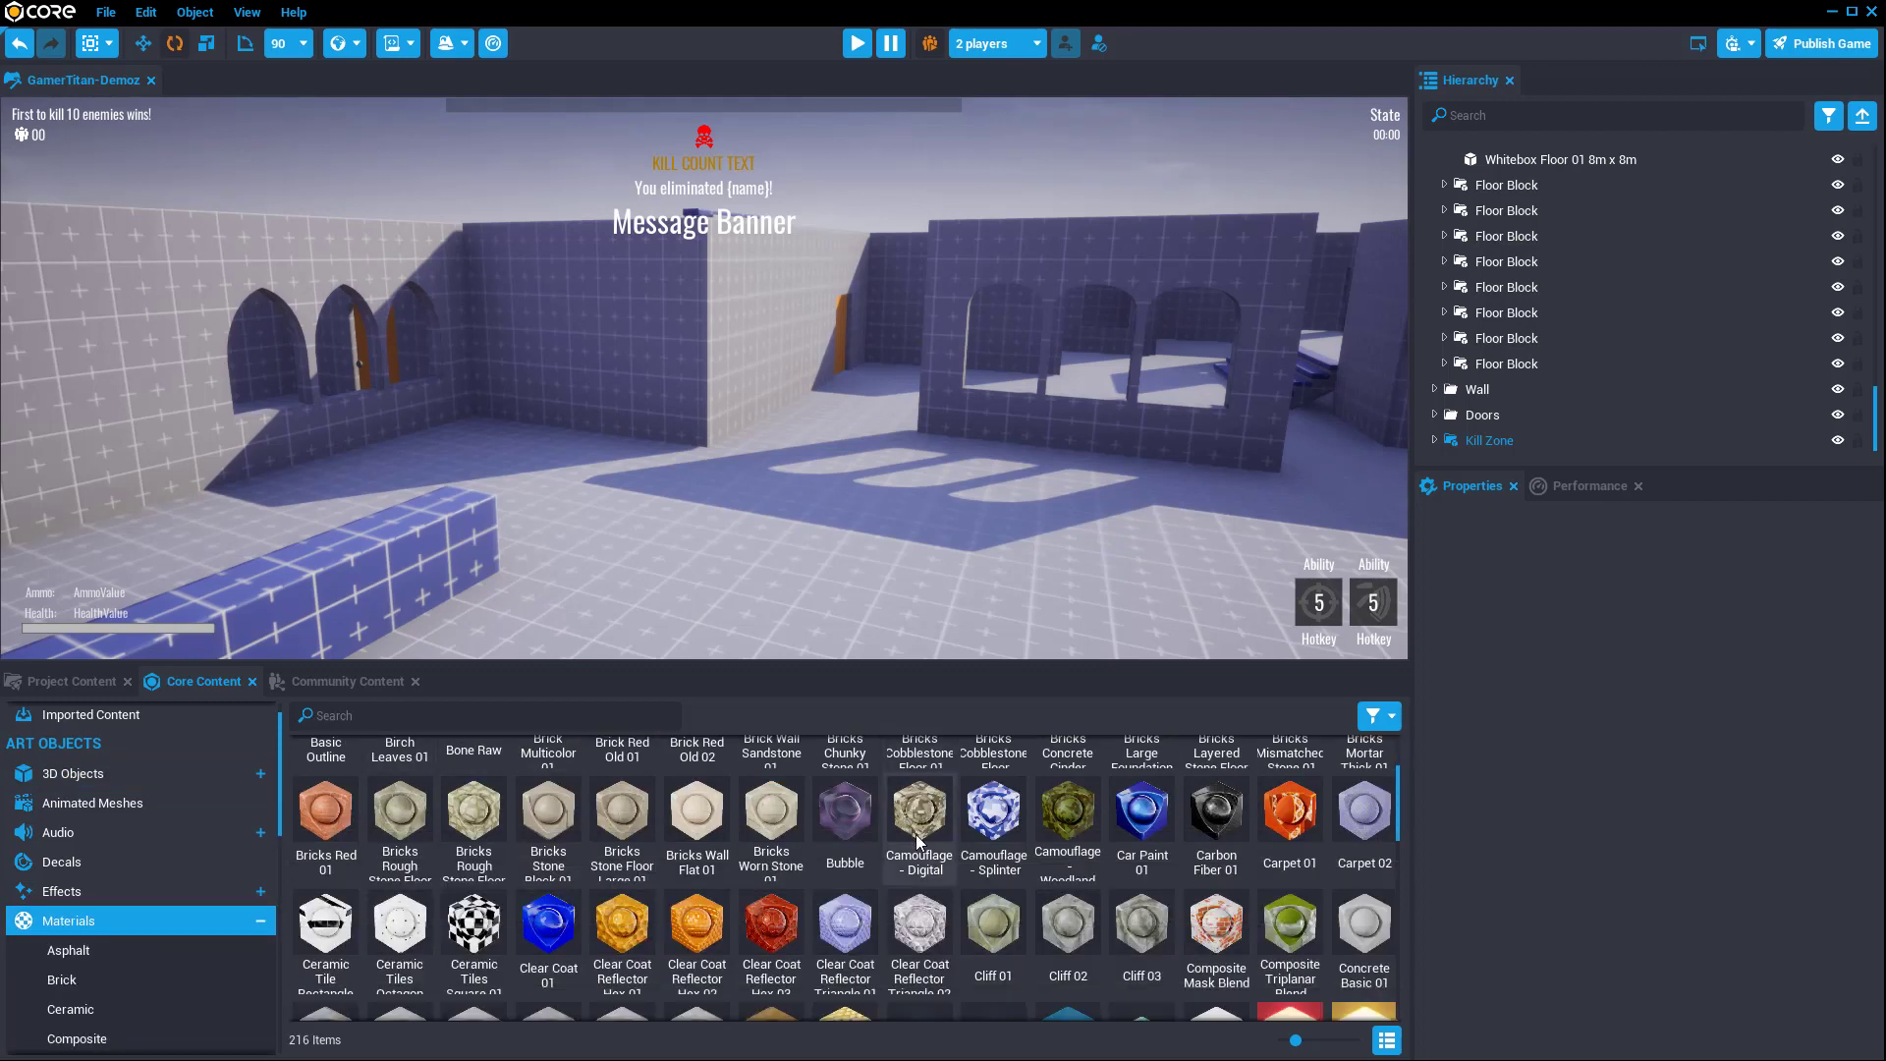
{"action": "scroll", "coordinate": [915, 834], "scroll_direction": "down", "scroll_amount": 5}
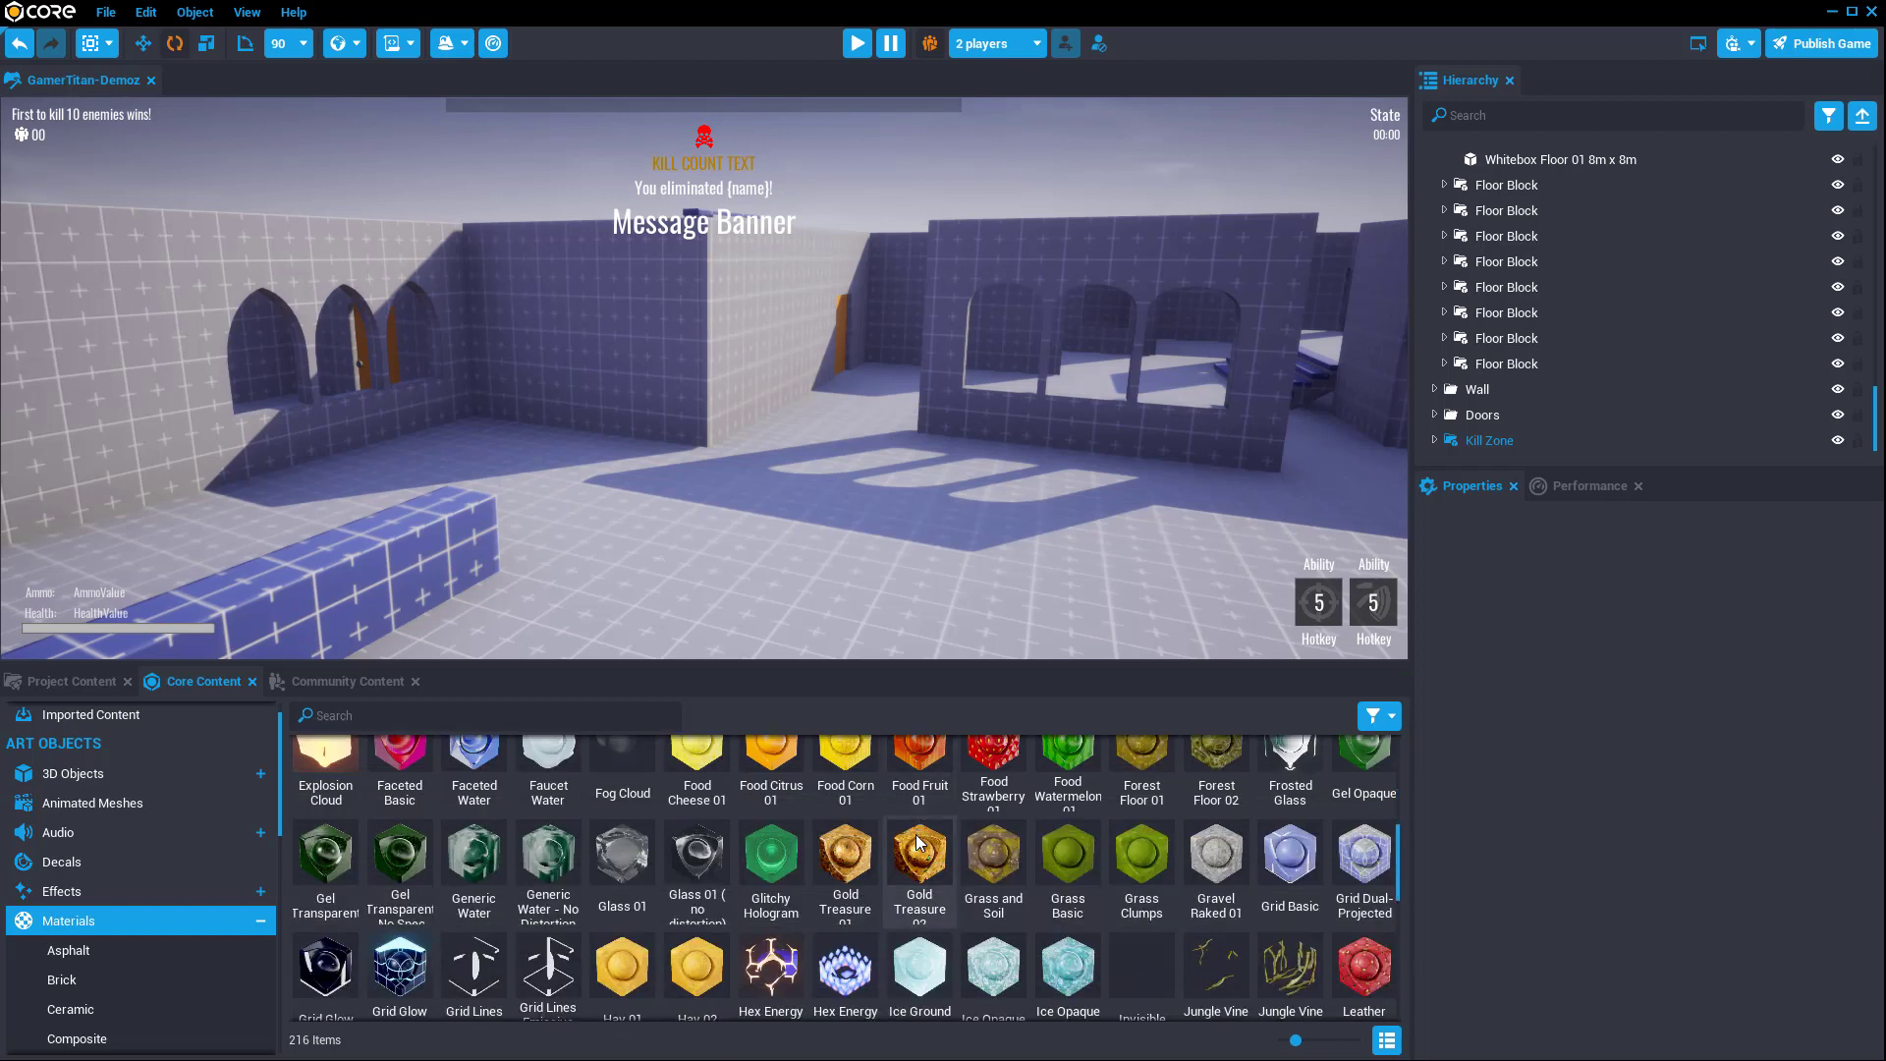
{"action": "scroll", "coordinate": [919, 842], "scroll_direction": "down", "scroll_amount": 2}
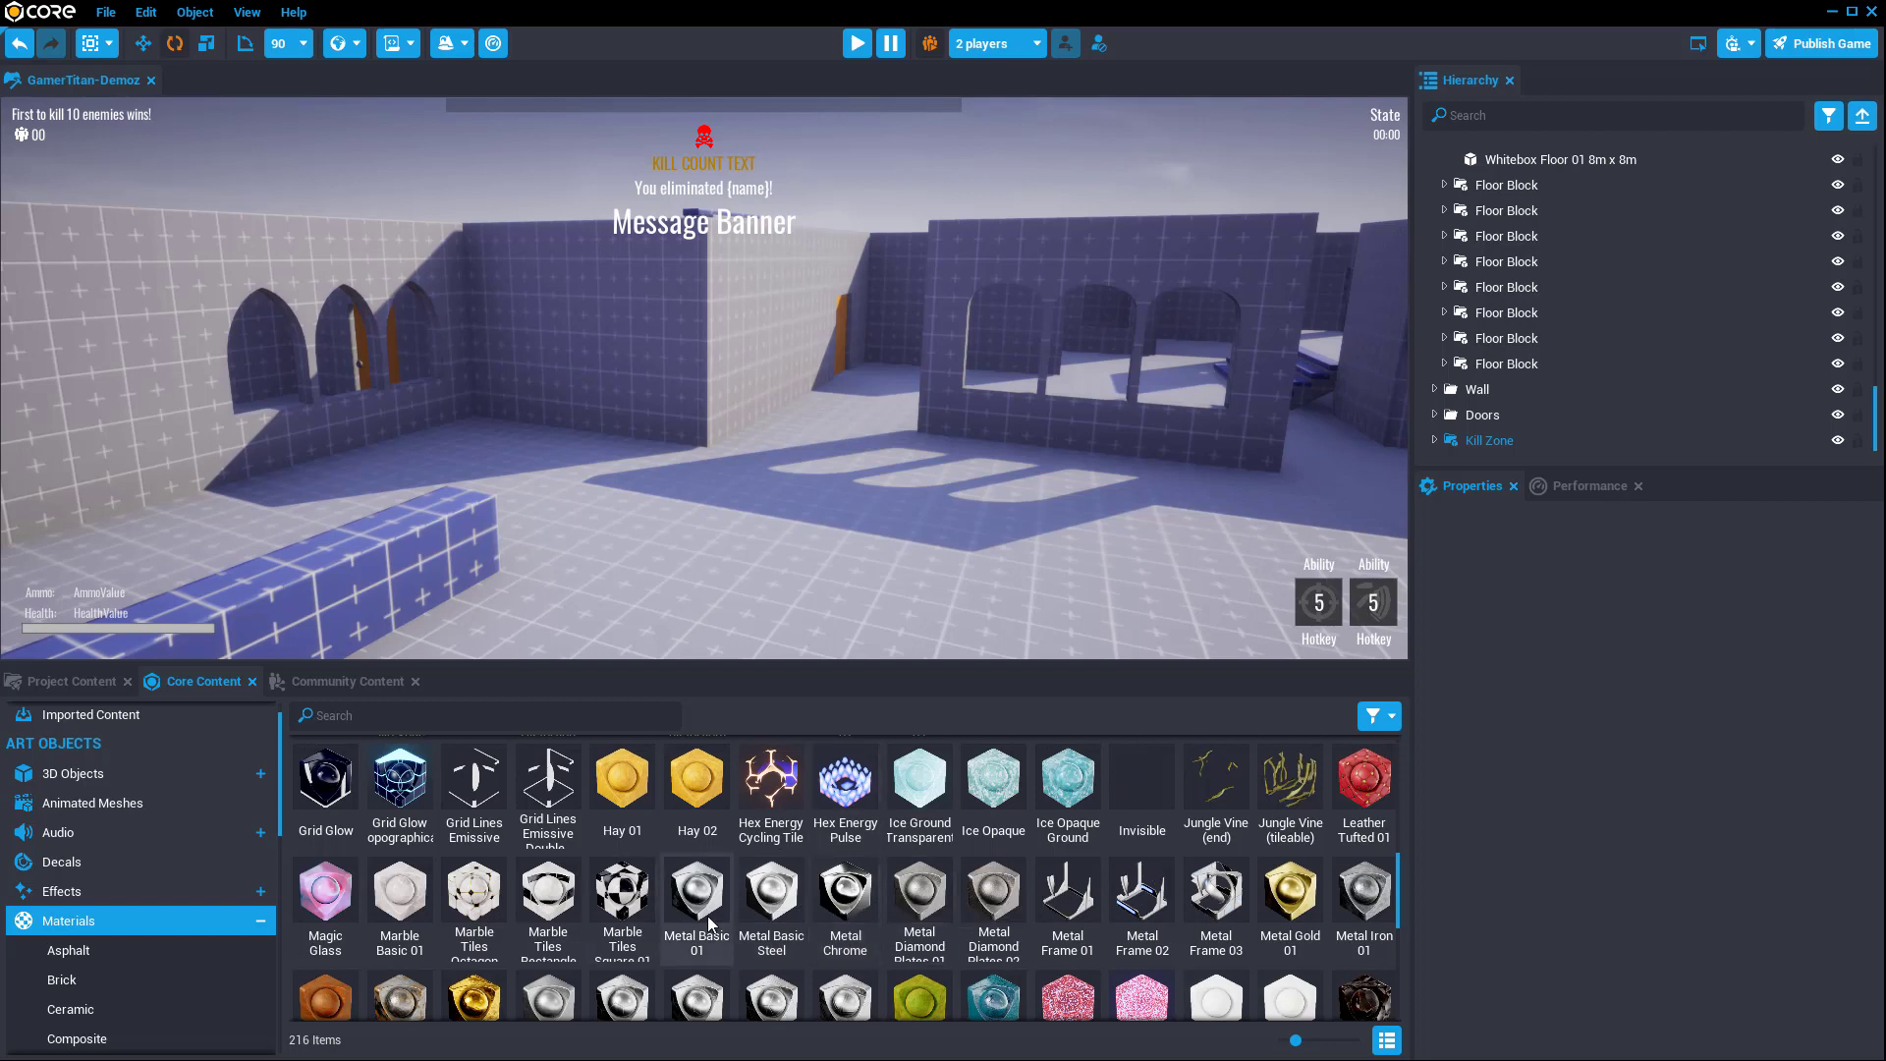
{"action": "scroll", "coordinate": [708, 915], "scroll_direction": "up", "scroll_amount": 2}
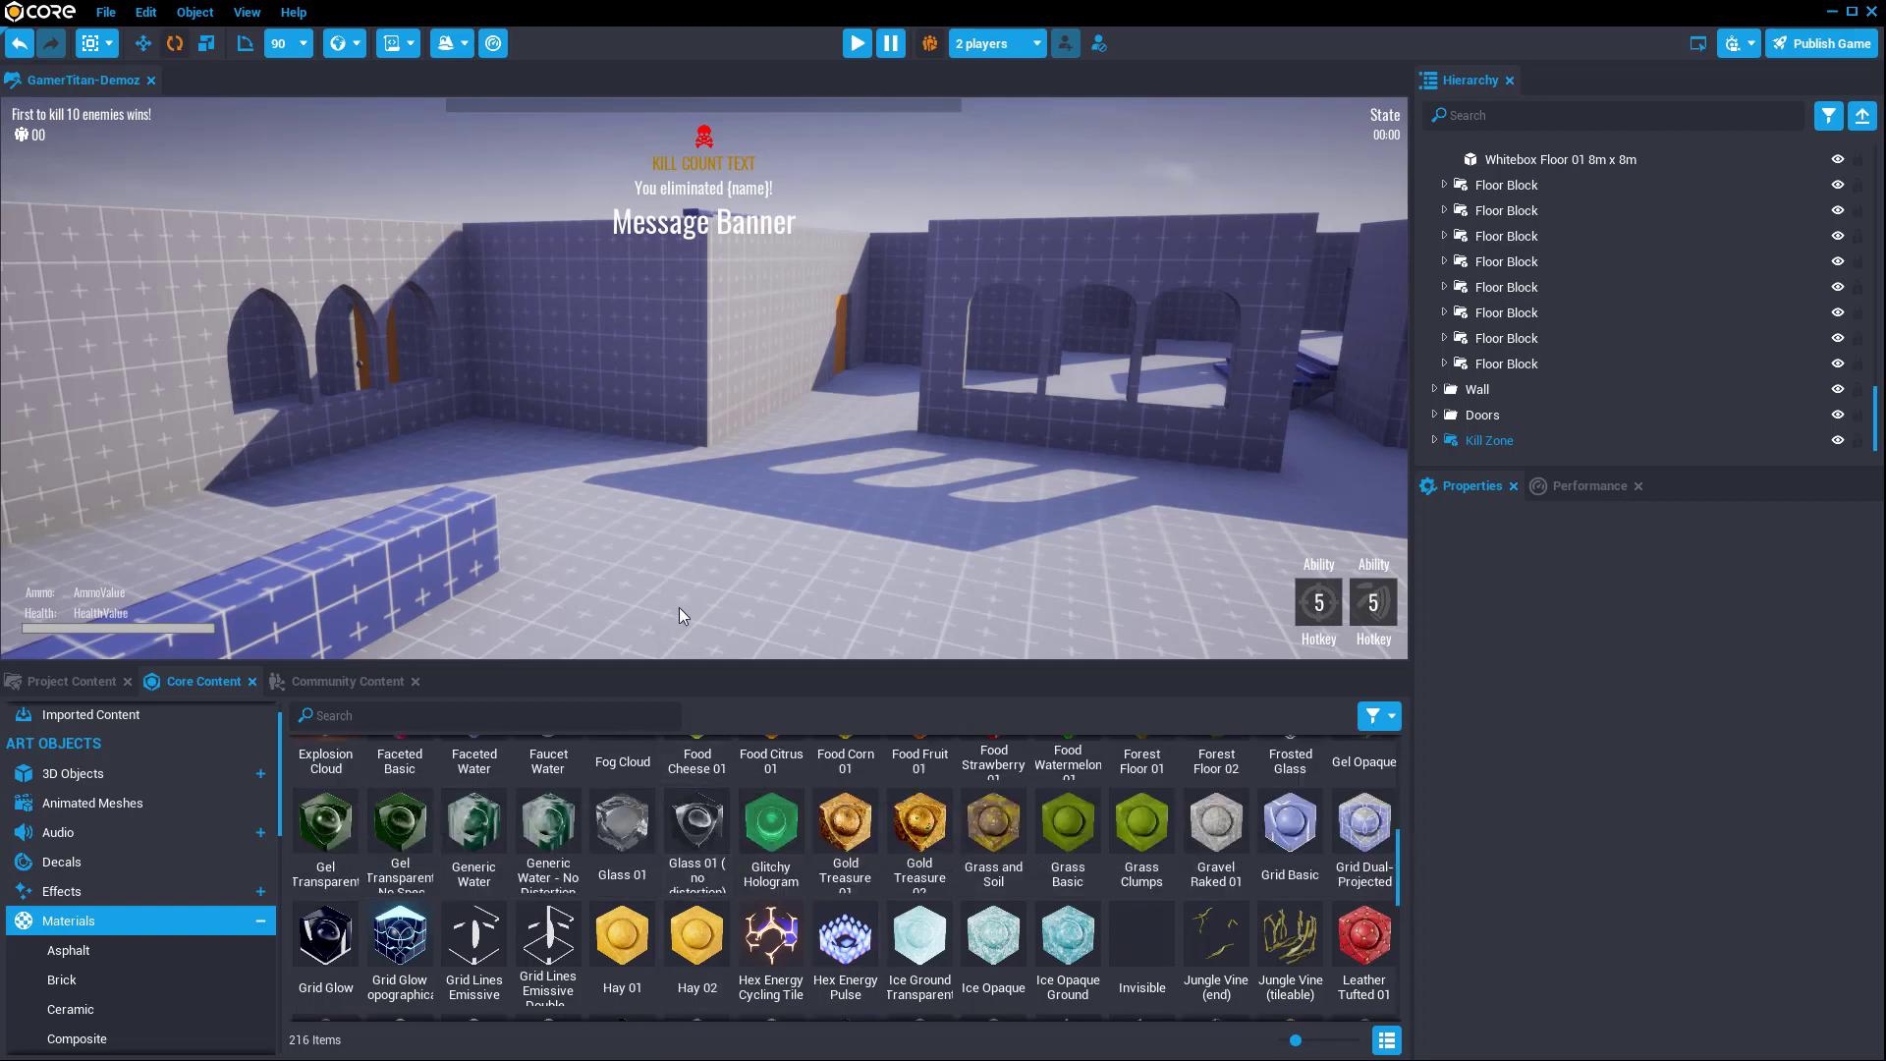
{"action": "right_click_drag", "start_coordinate": [635, 534], "coordinate": [485, 541]}
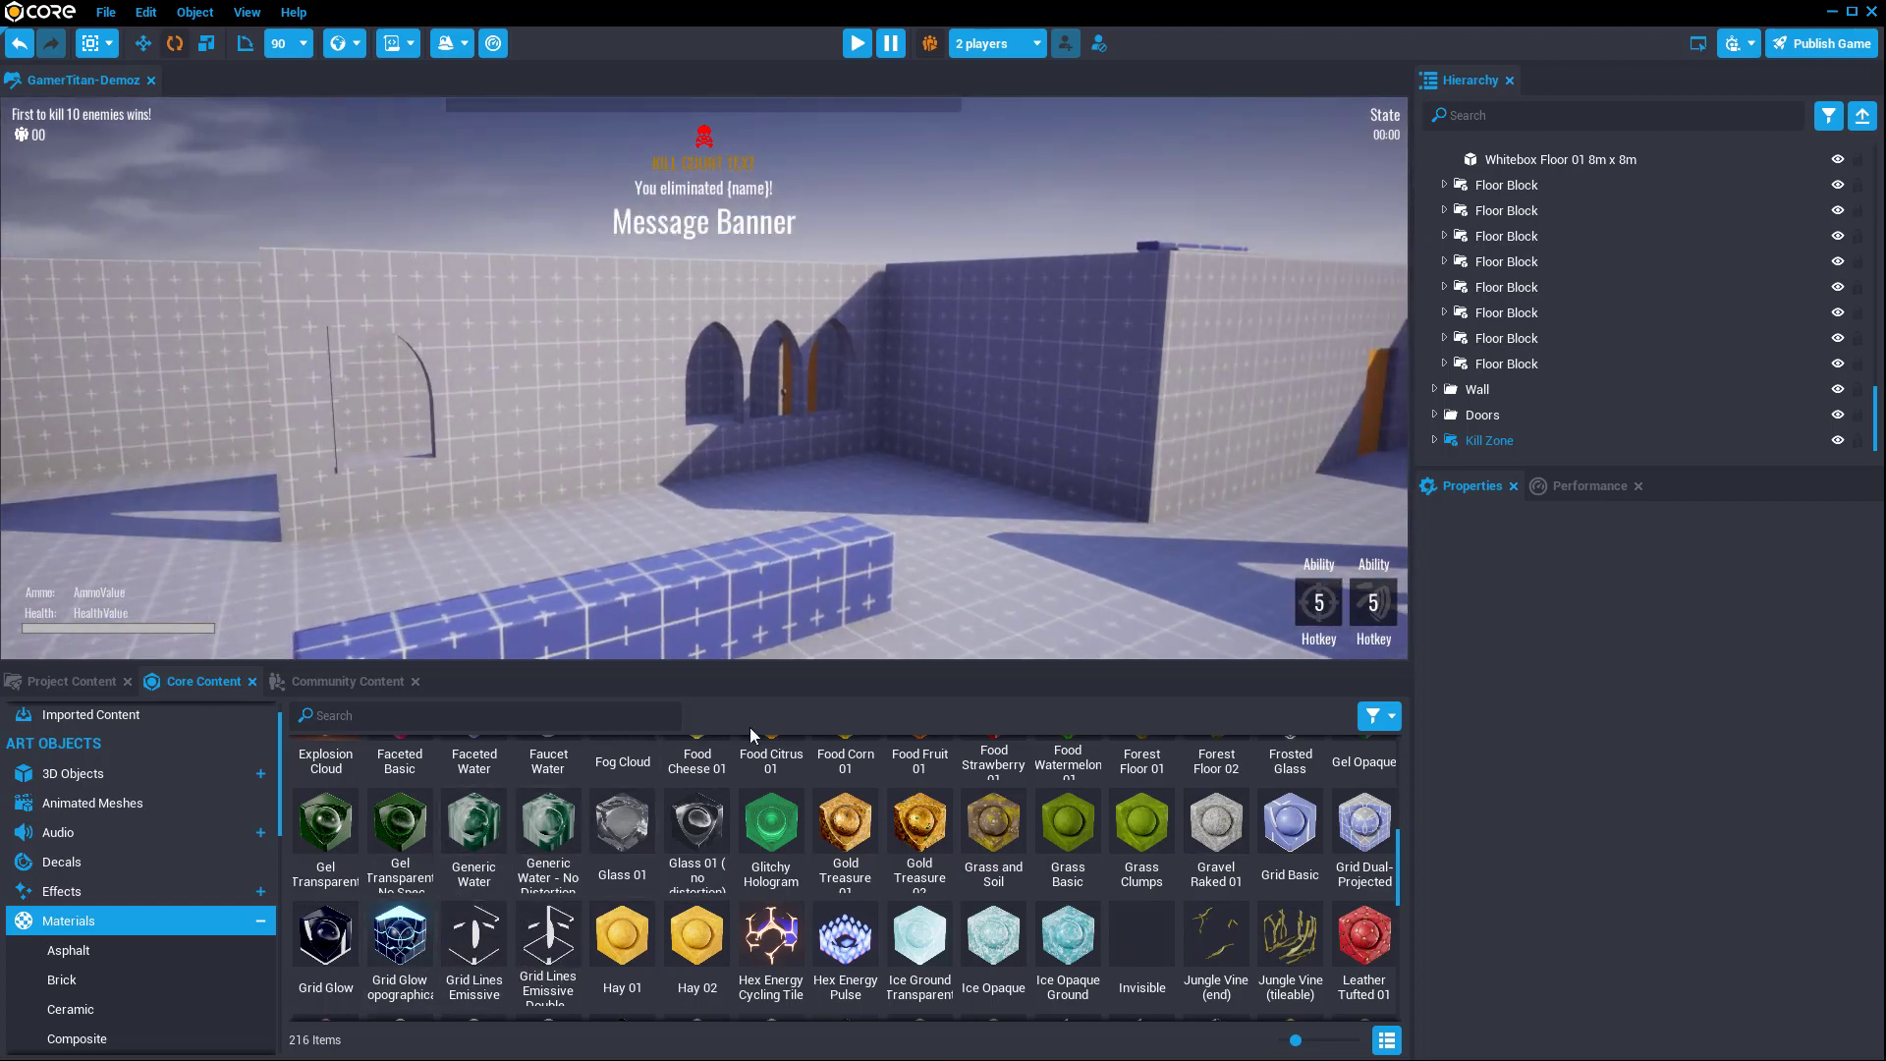
{"action": "mouse_move", "coordinate": [410, 935]}
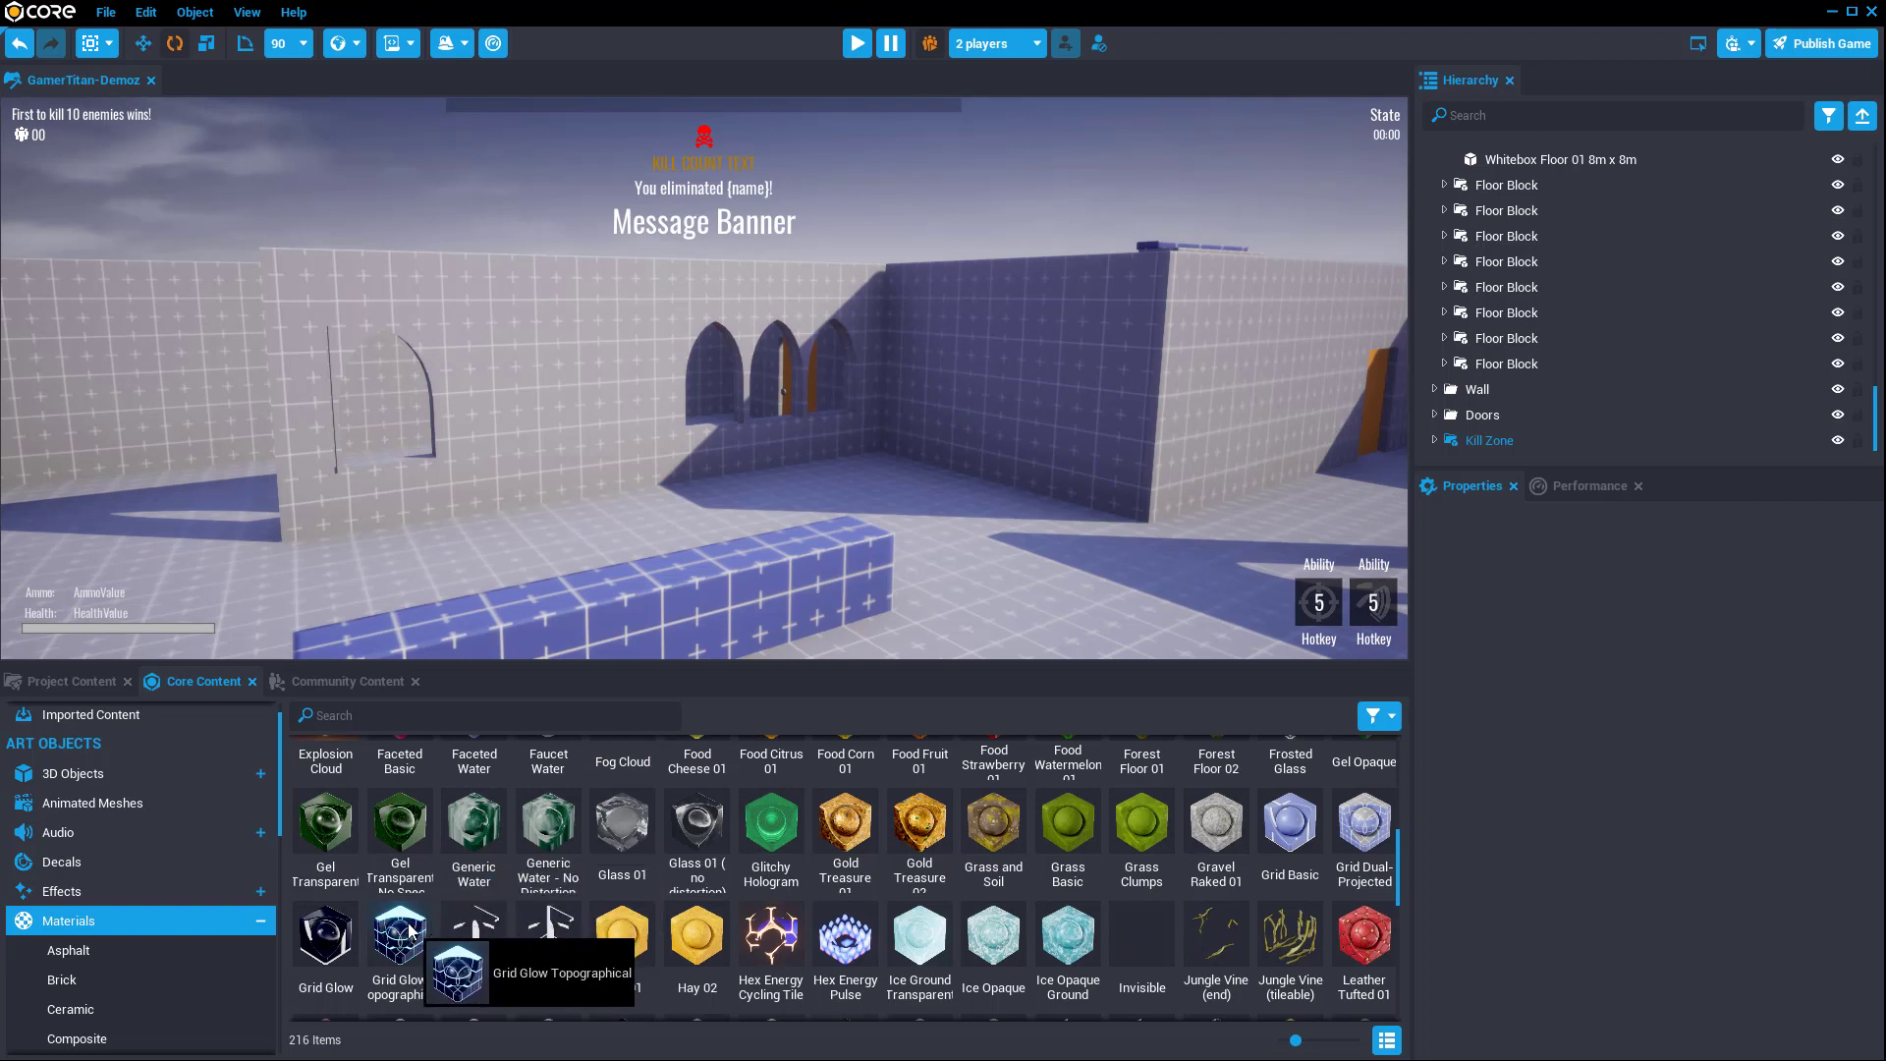
{"action": "left_click_drag", "start_coordinate": [408, 923], "coordinate": [1070, 357]}
Step: Apply the Grid Glow Topographical material to the wall with the single half-arched window opening
{"action": "right_click_drag", "start_coordinate": [957, 528], "coordinate": [892, 404]}
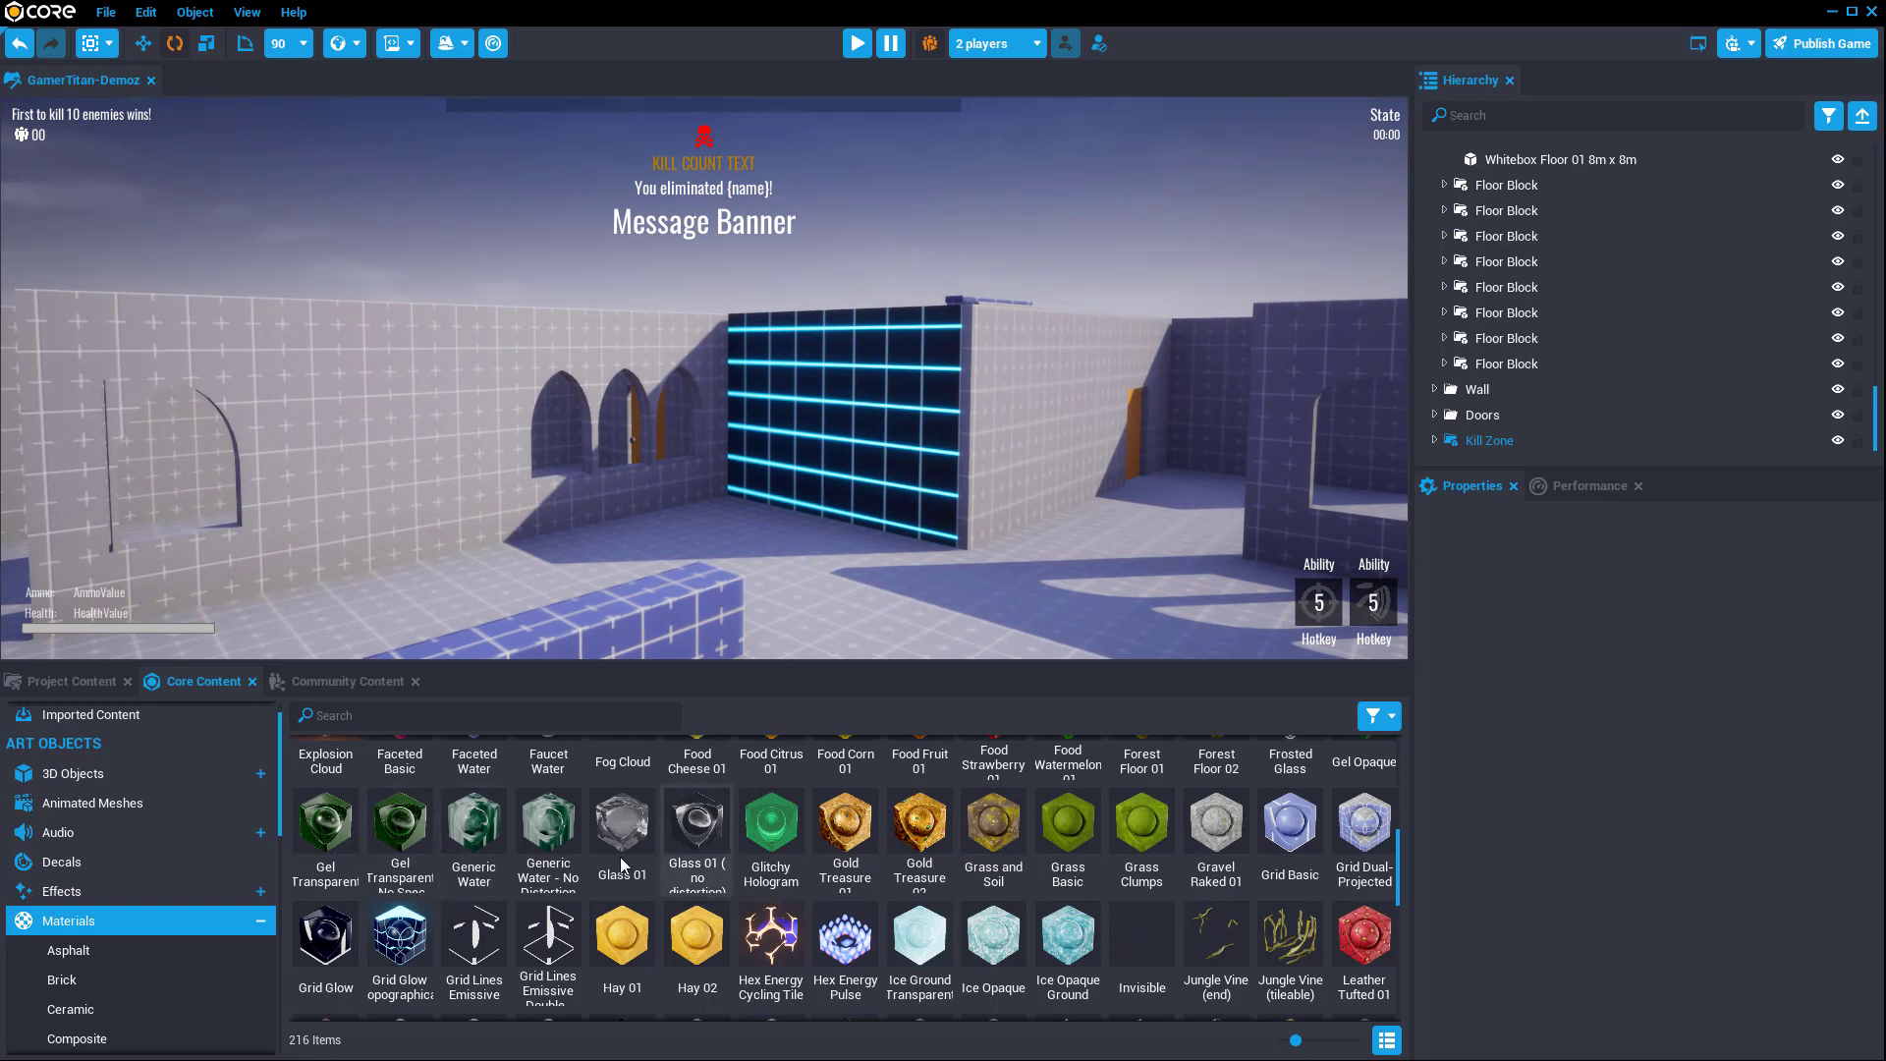
{"action": "right_click_drag", "start_coordinate": [943, 530], "coordinate": [485, 855]}
{"action": "left_click_drag", "start_coordinate": [427, 906], "coordinate": [568, 429]}
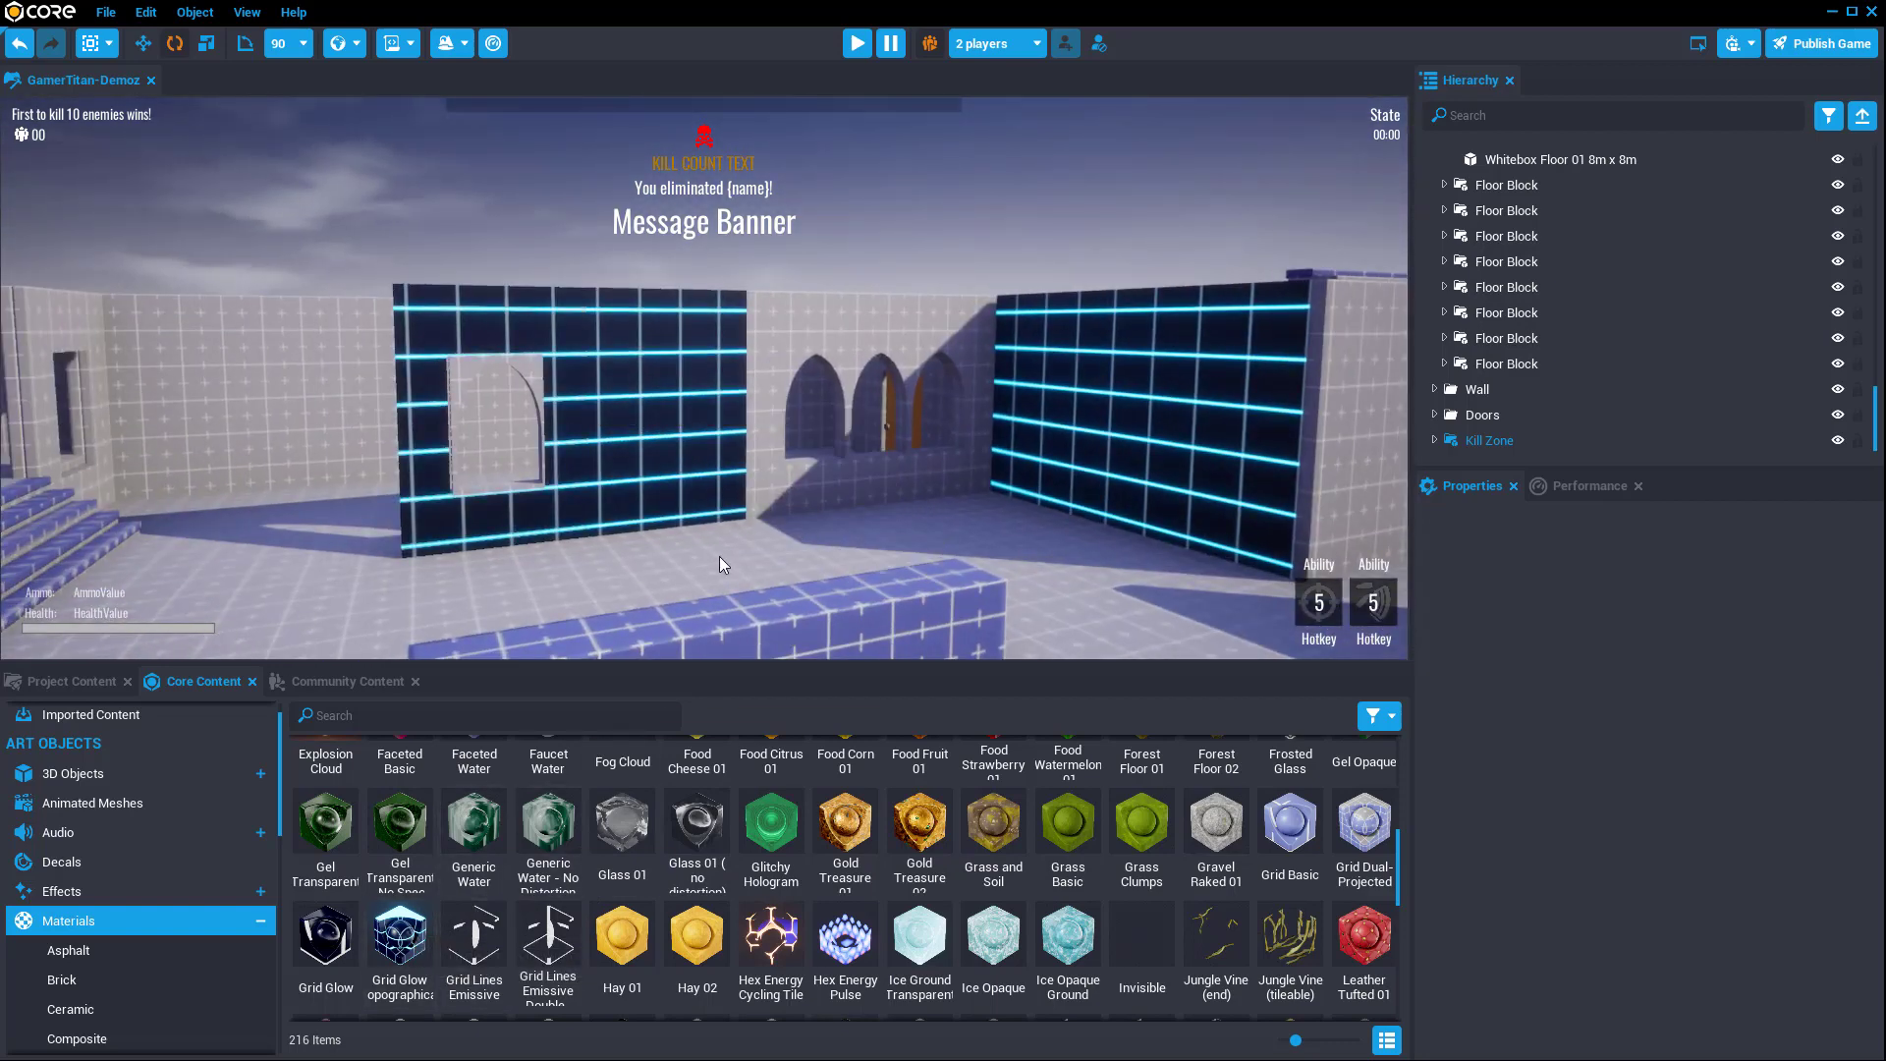
Step: Filter the Hierarchy for "wall", select every matching object and apply the Grid Glow Topographical material to them
{"action": "right_click_drag", "start_coordinate": [774, 548], "coordinate": [865, 540]}
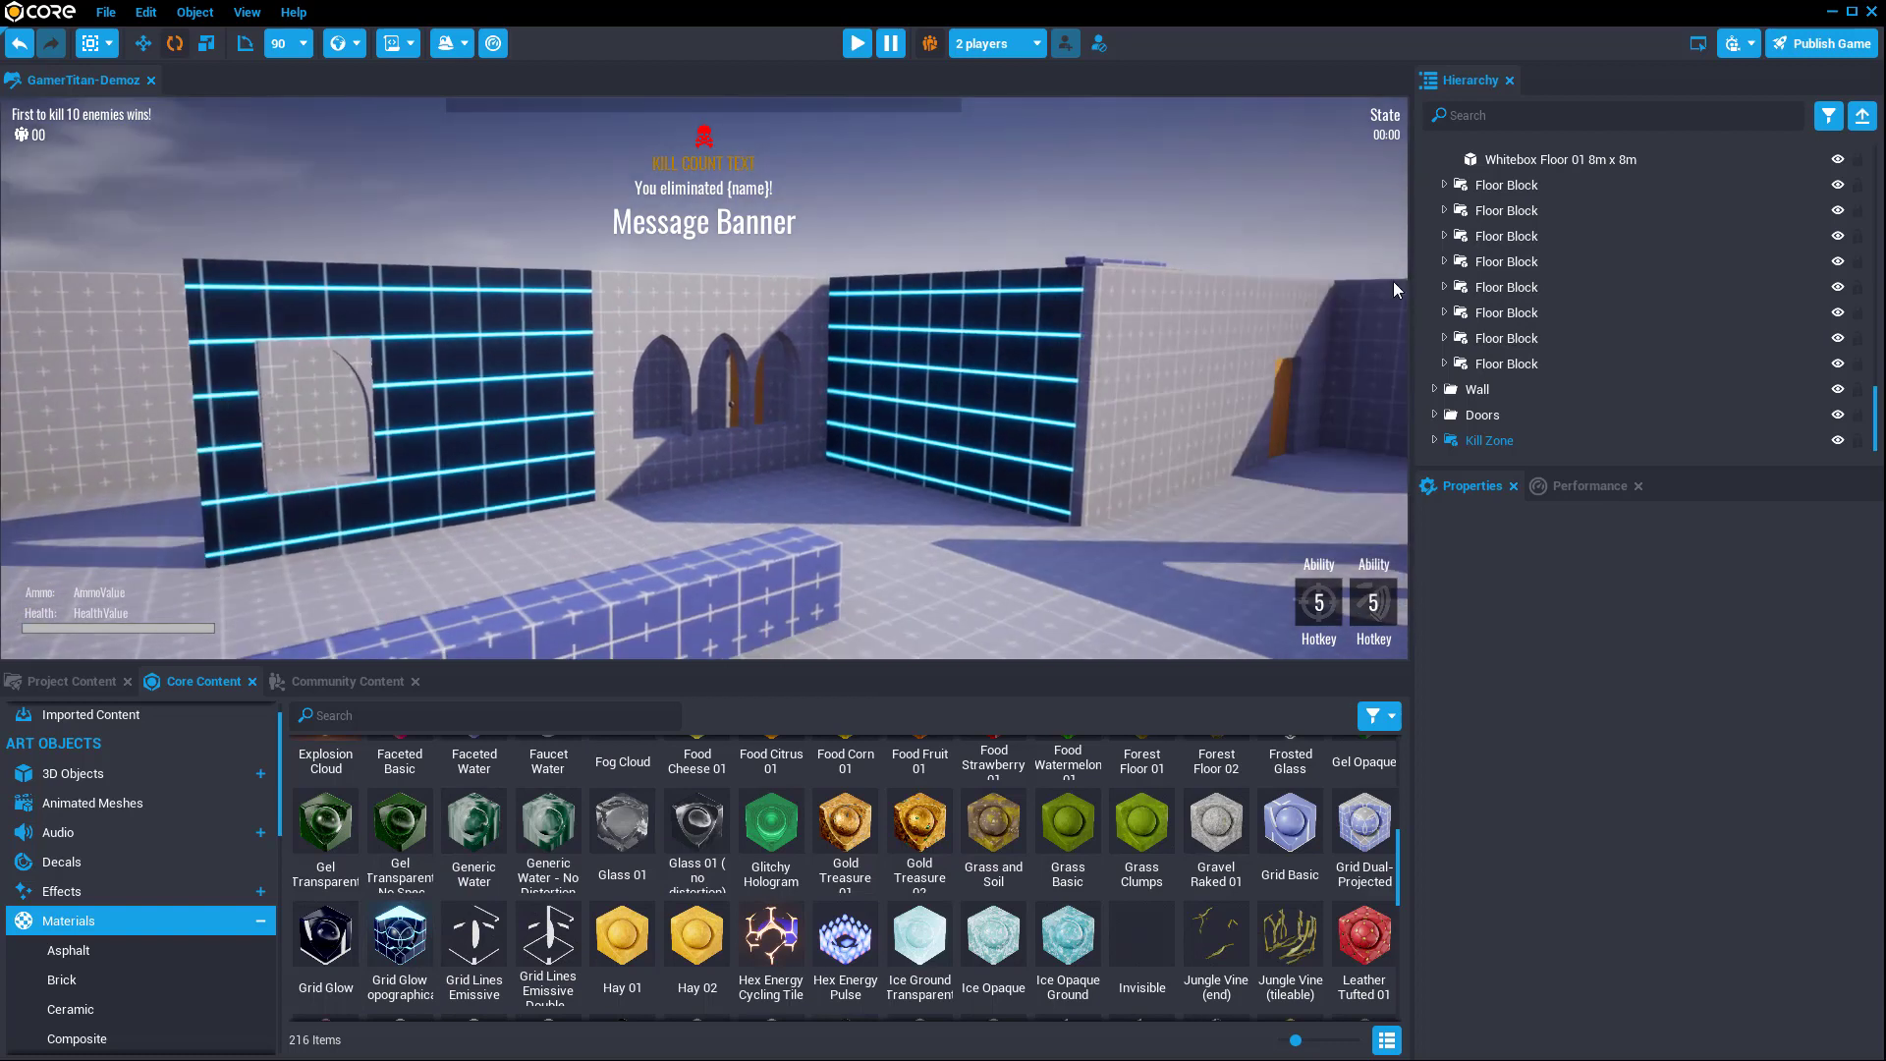
{"action": "left_click", "coordinate": [1500, 115]}
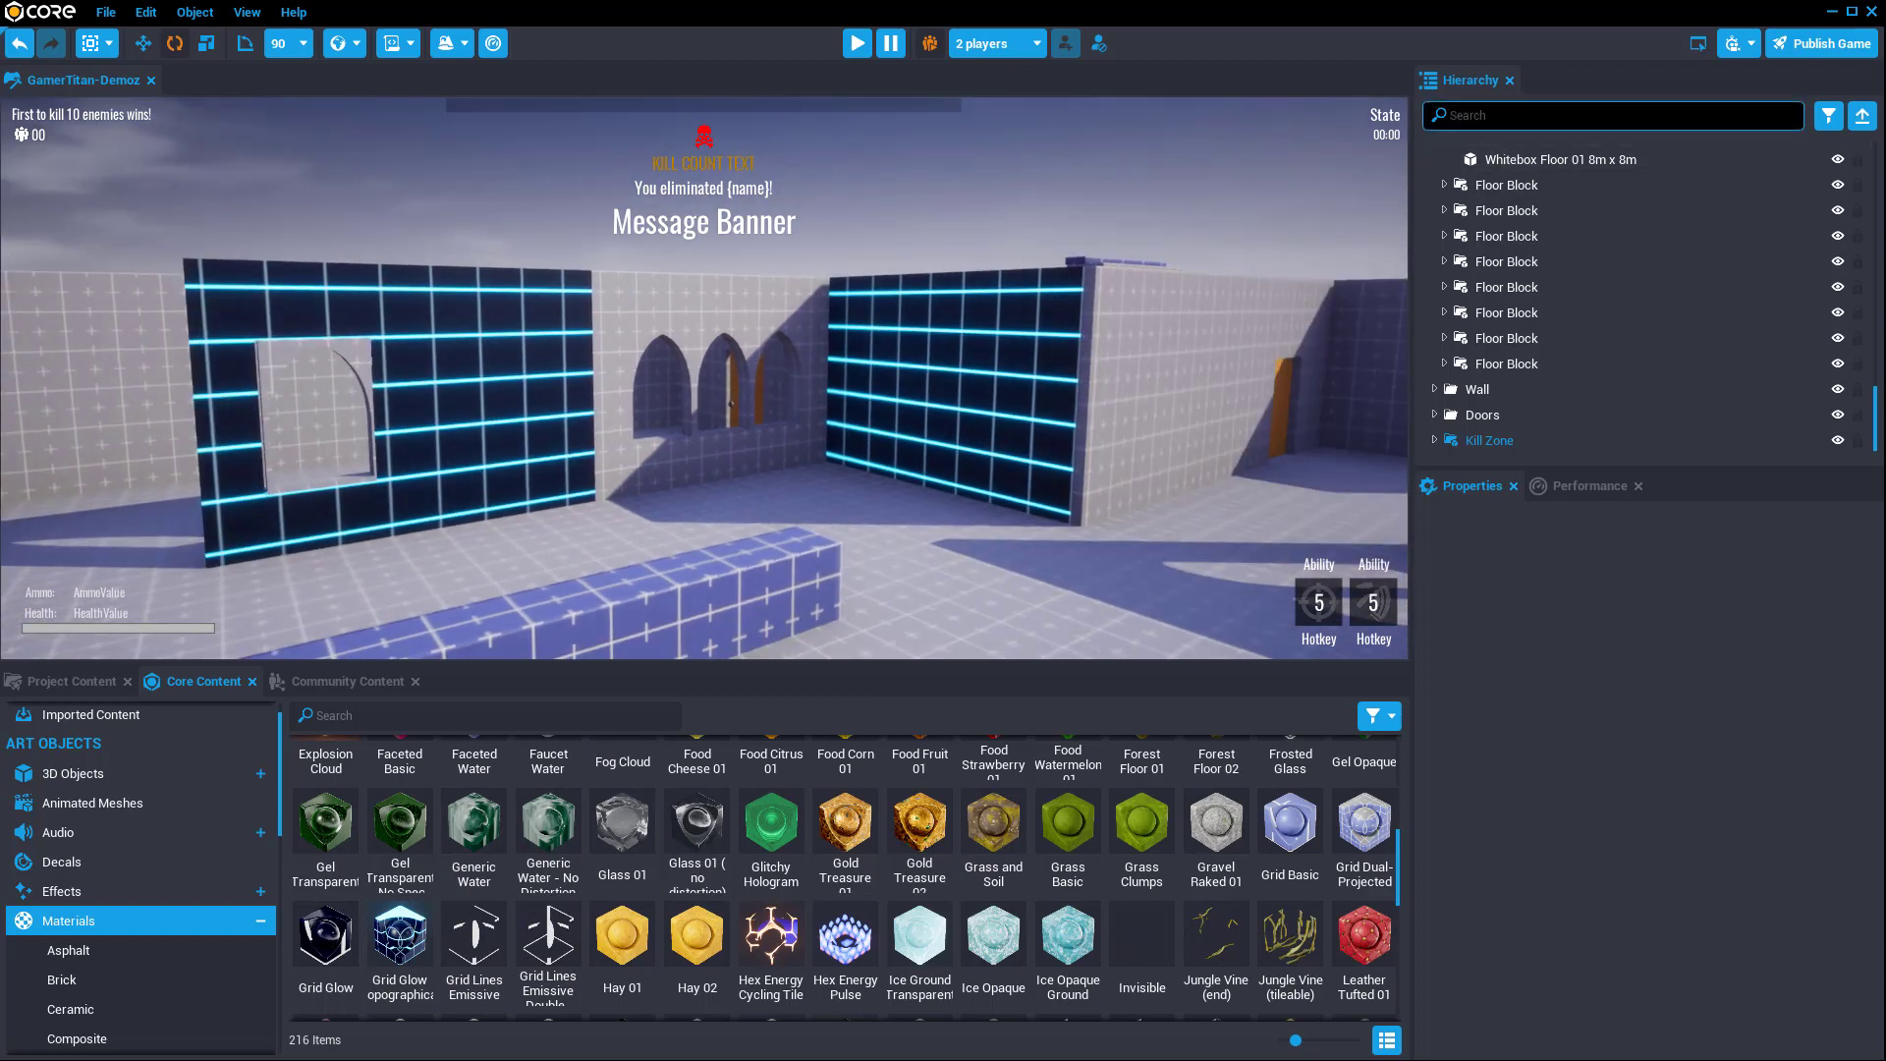
{"action": "type", "text": "wall"}
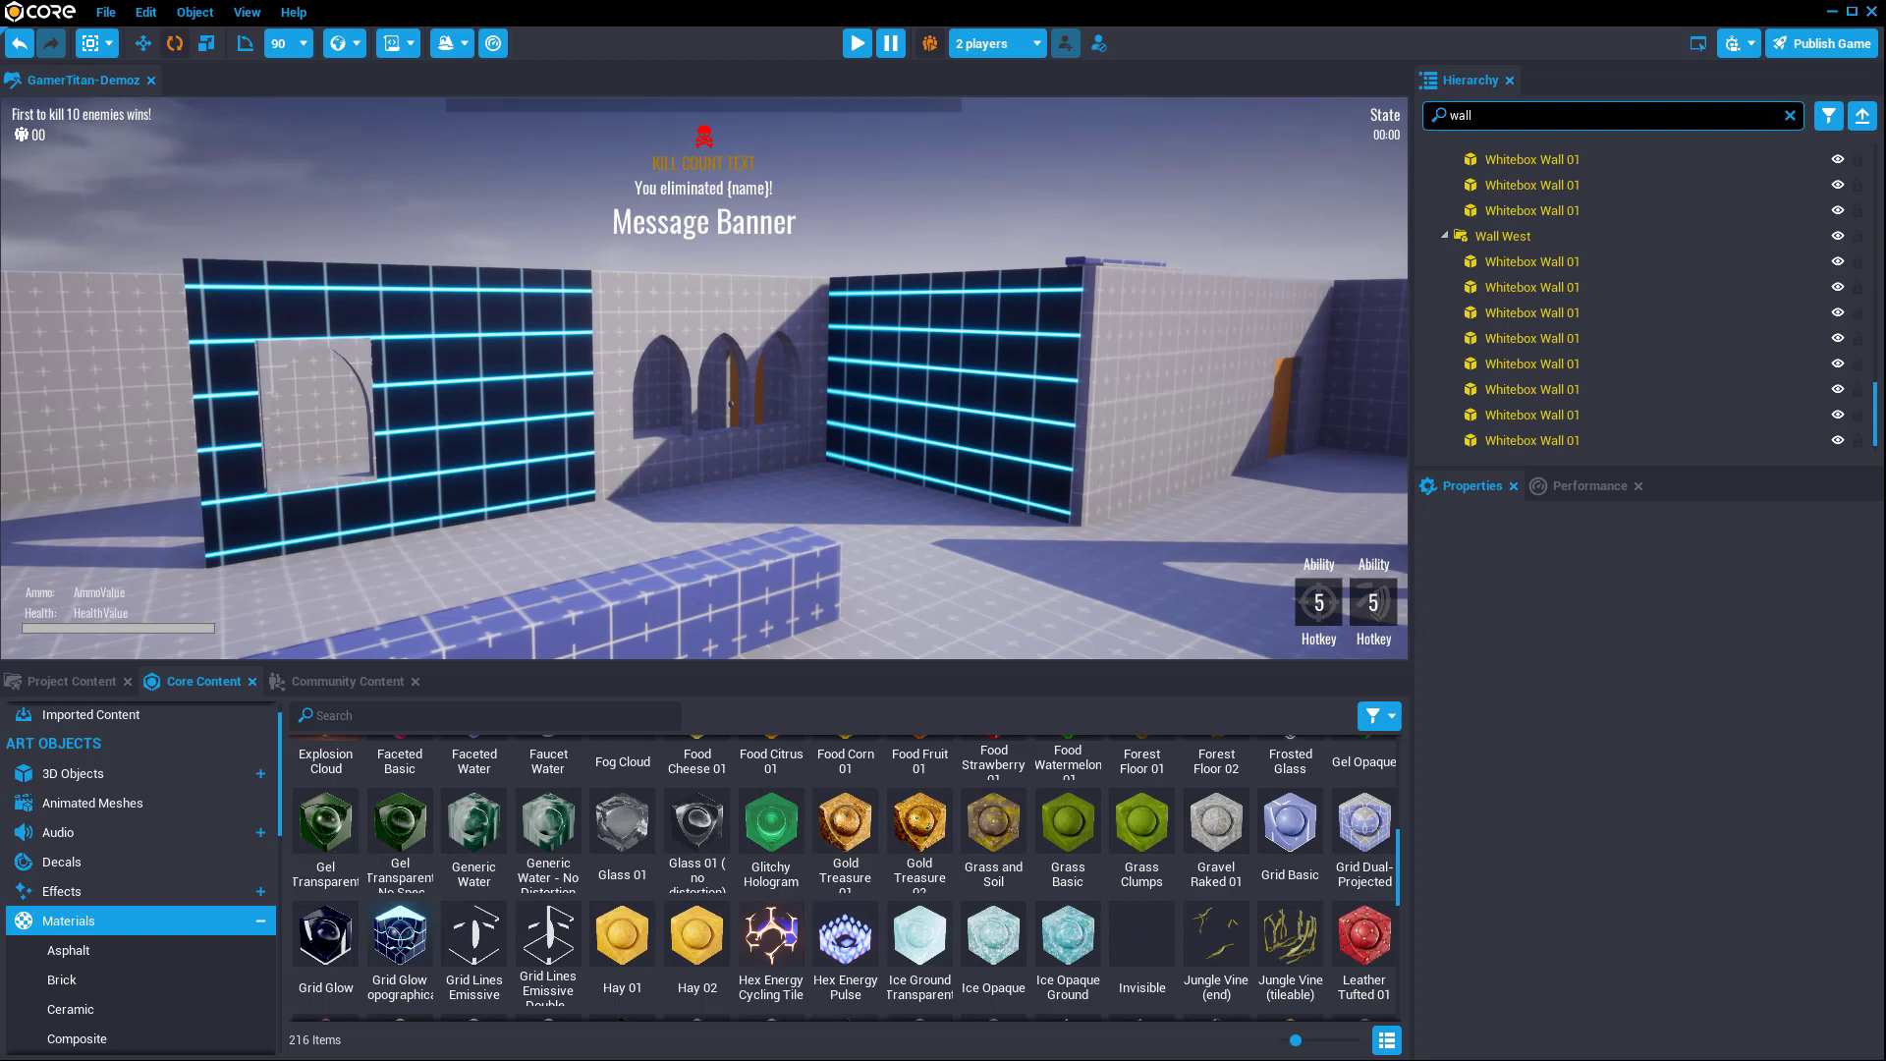
{"action": "left_click", "coordinate": [1509, 209]}
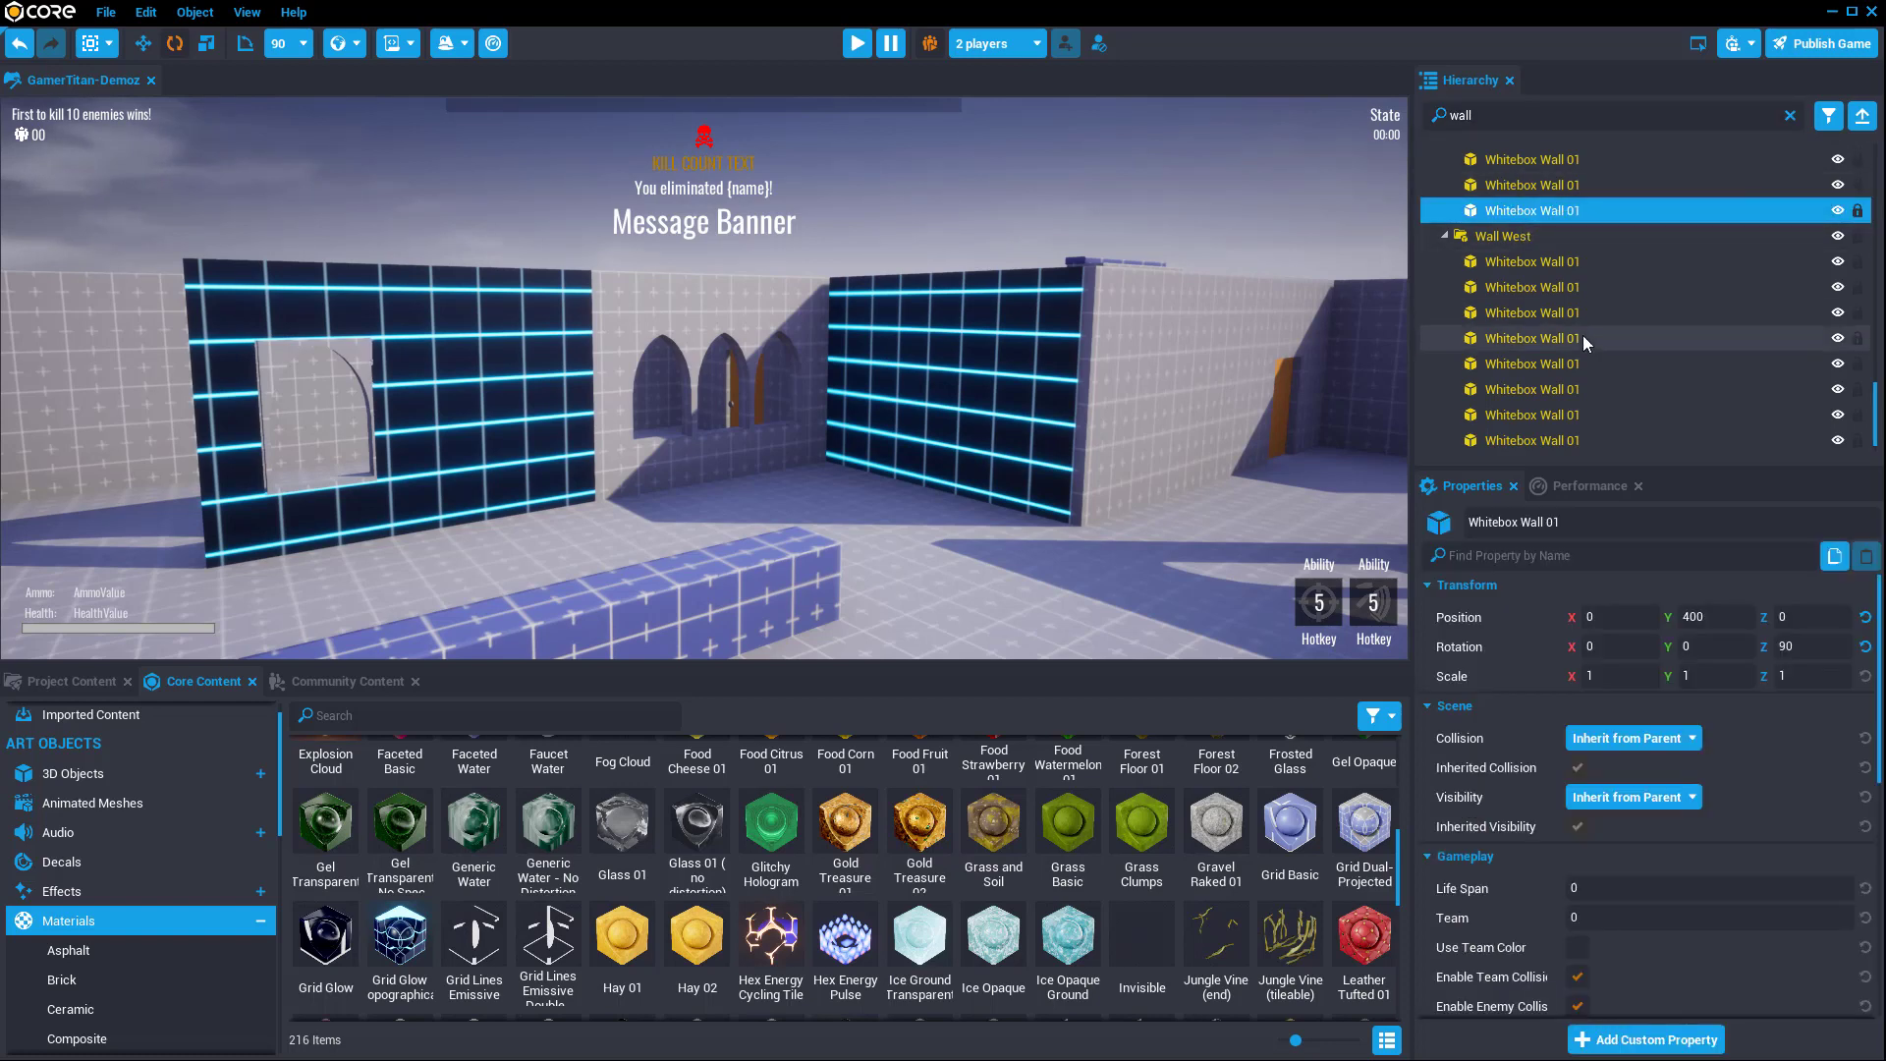
{"action": "key", "text": "ctrl+a"}
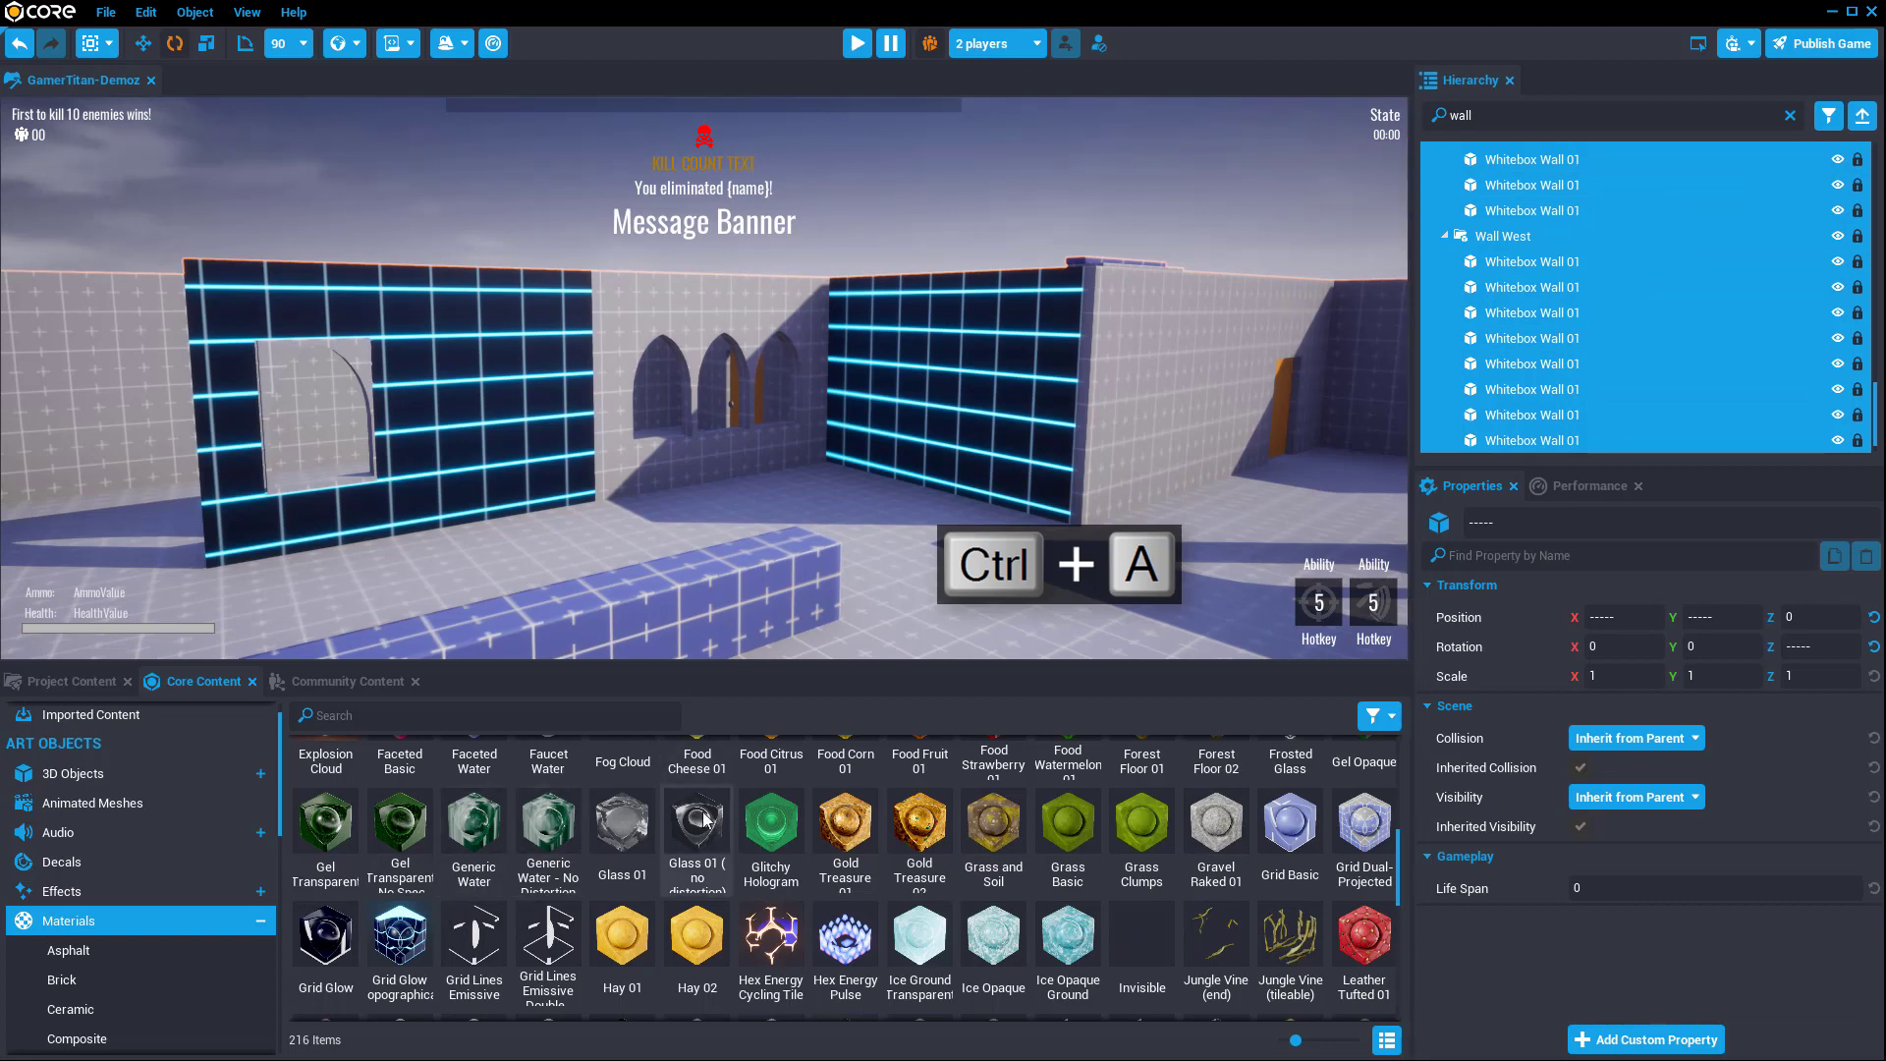
{"action": "left_click_drag", "start_coordinate": [399, 943], "coordinate": [1523, 314]}
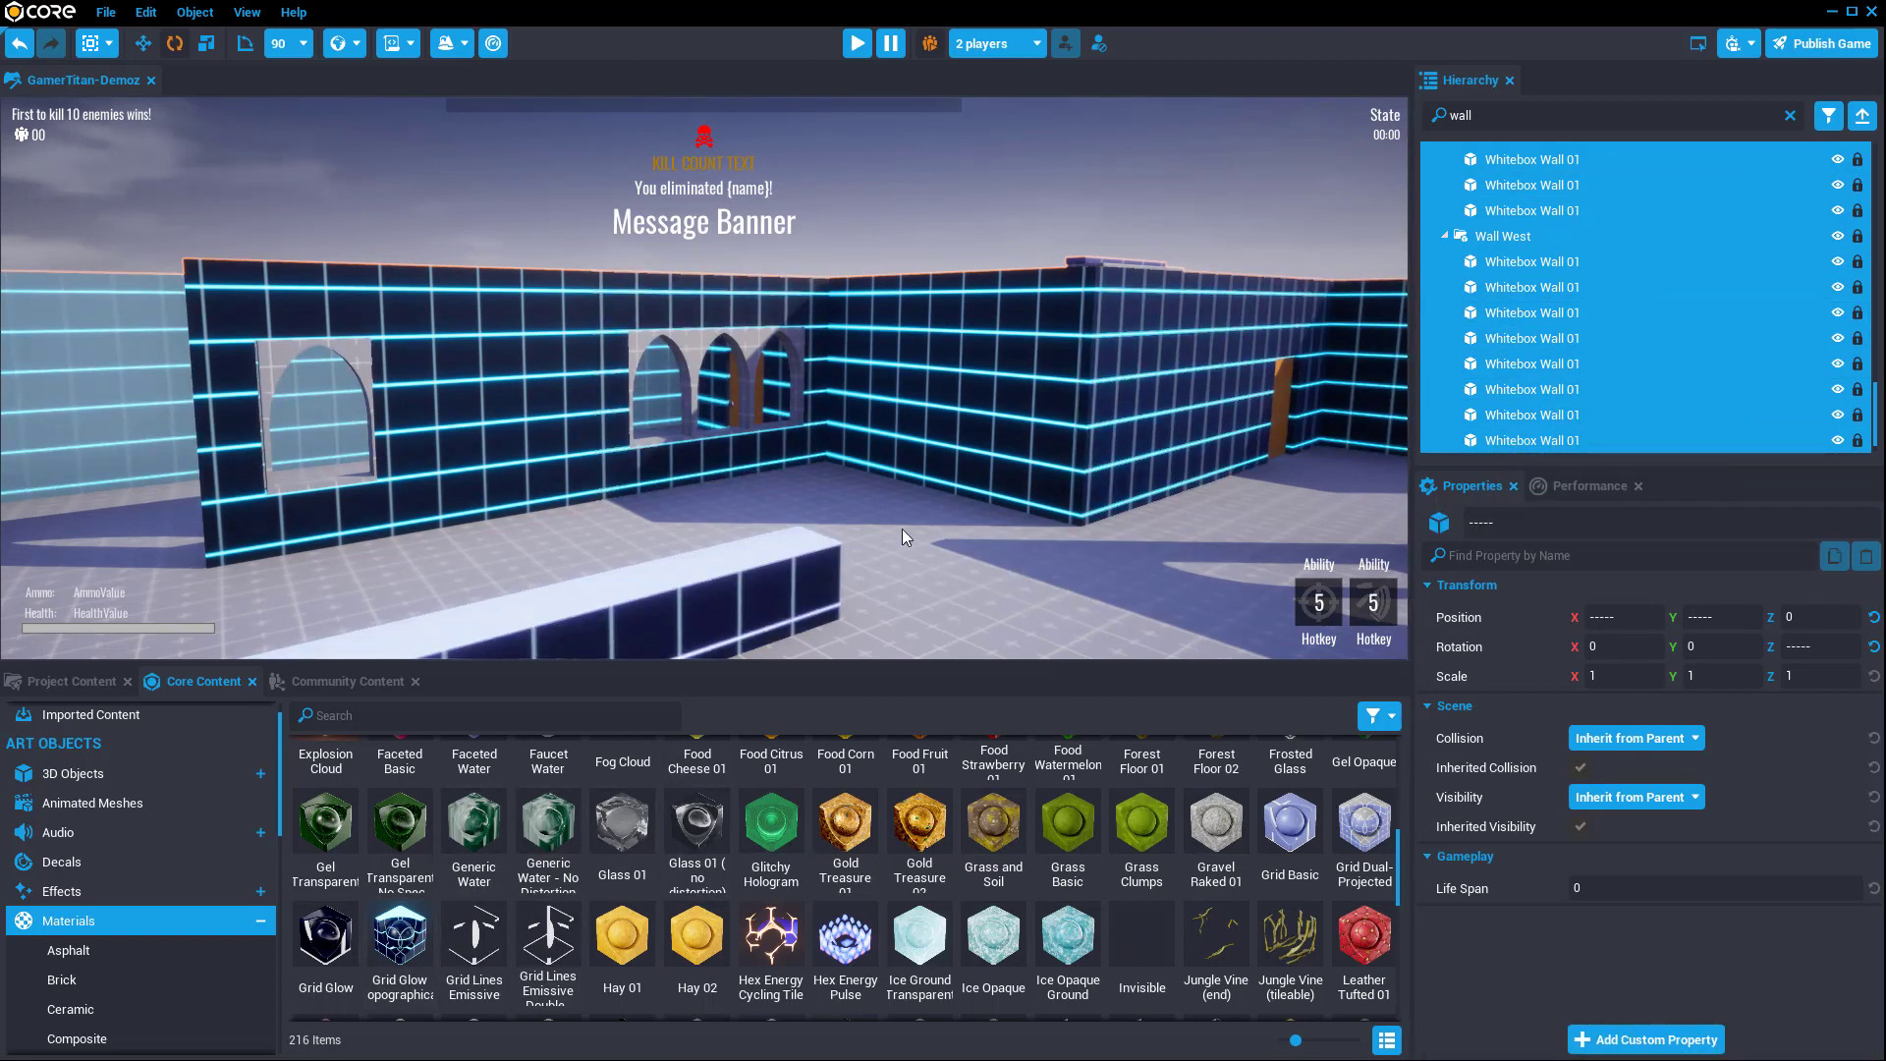
Step: Inspect the recoloured walls up close and select one of the arch inserts in the triple-arched window
{"action": "key", "text": "f"}
{"action": "left_click", "coordinate": [628, 563]}
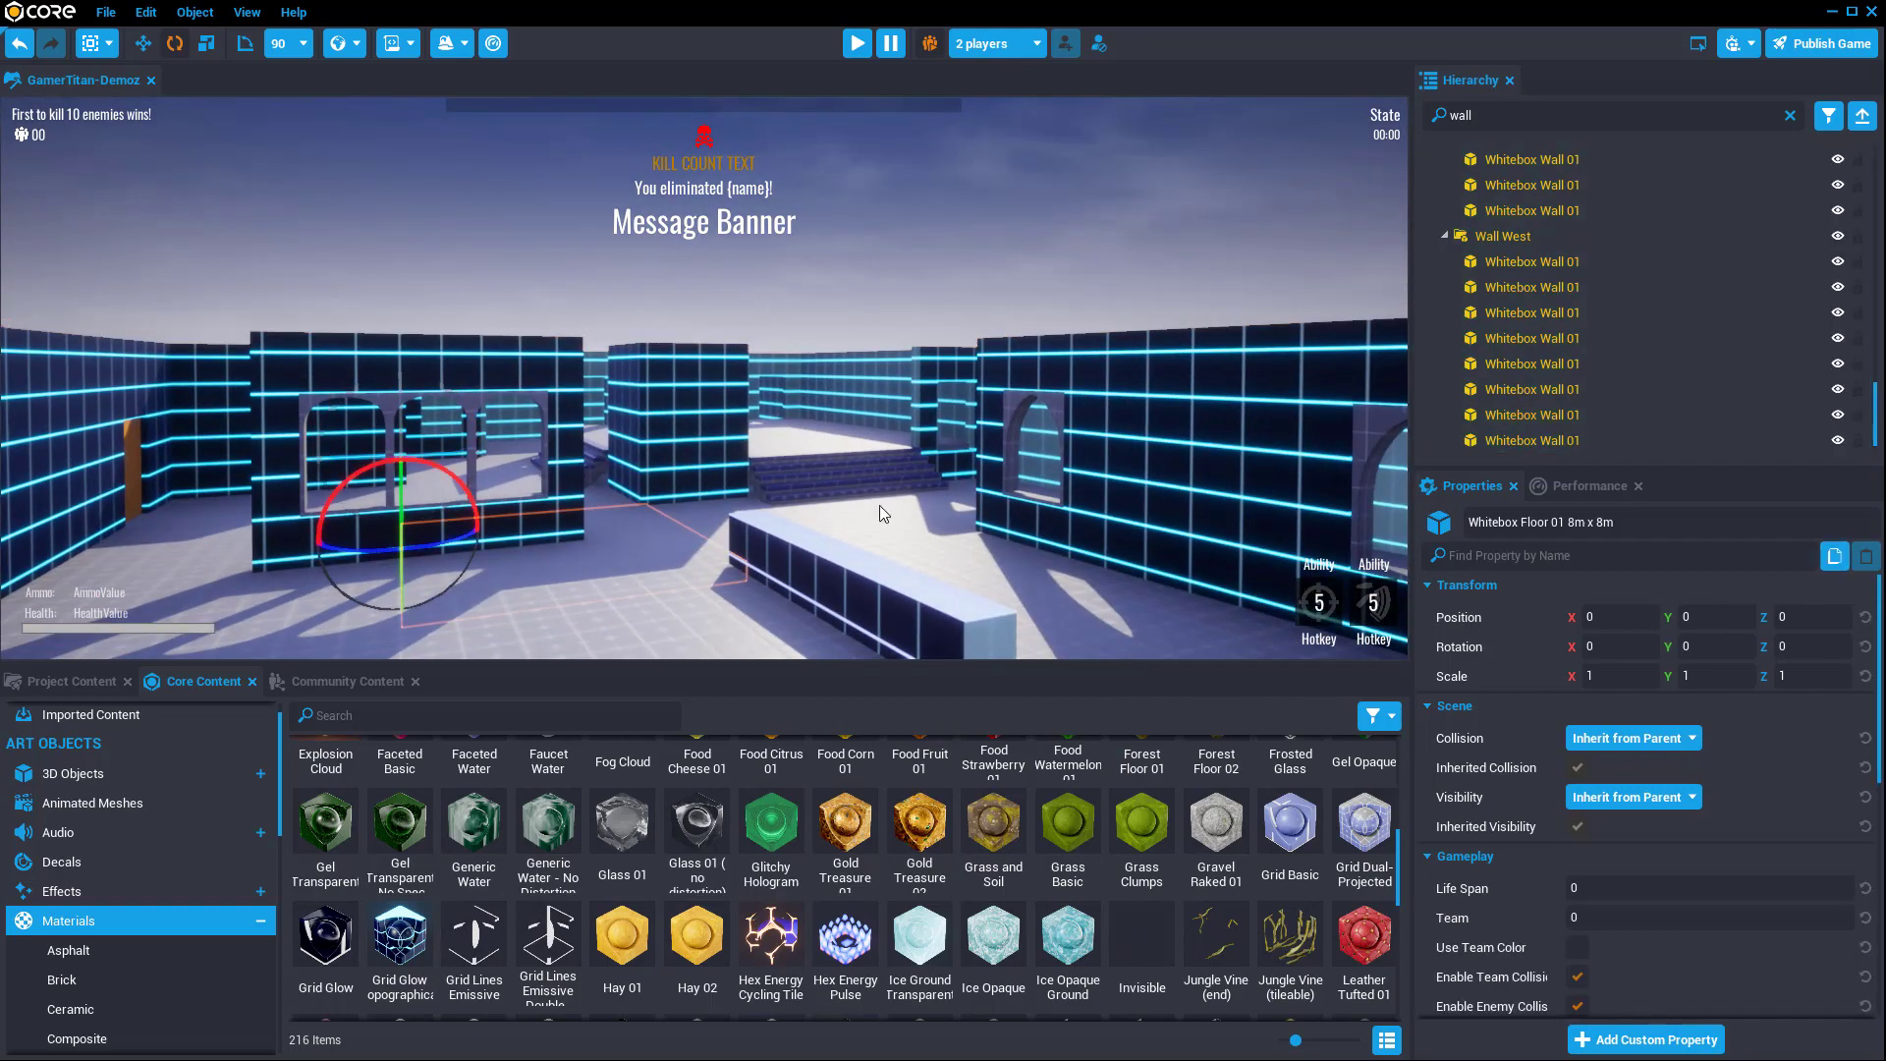
{"action": "key", "text": "f"}
{"action": "key", "text": "w"}
{"action": "right_click_drag", "start_coordinate": [392, 463], "coordinate": [248, 489]}
{"action": "right_click_drag", "start_coordinate": [919, 433], "coordinate": [809, 473]}
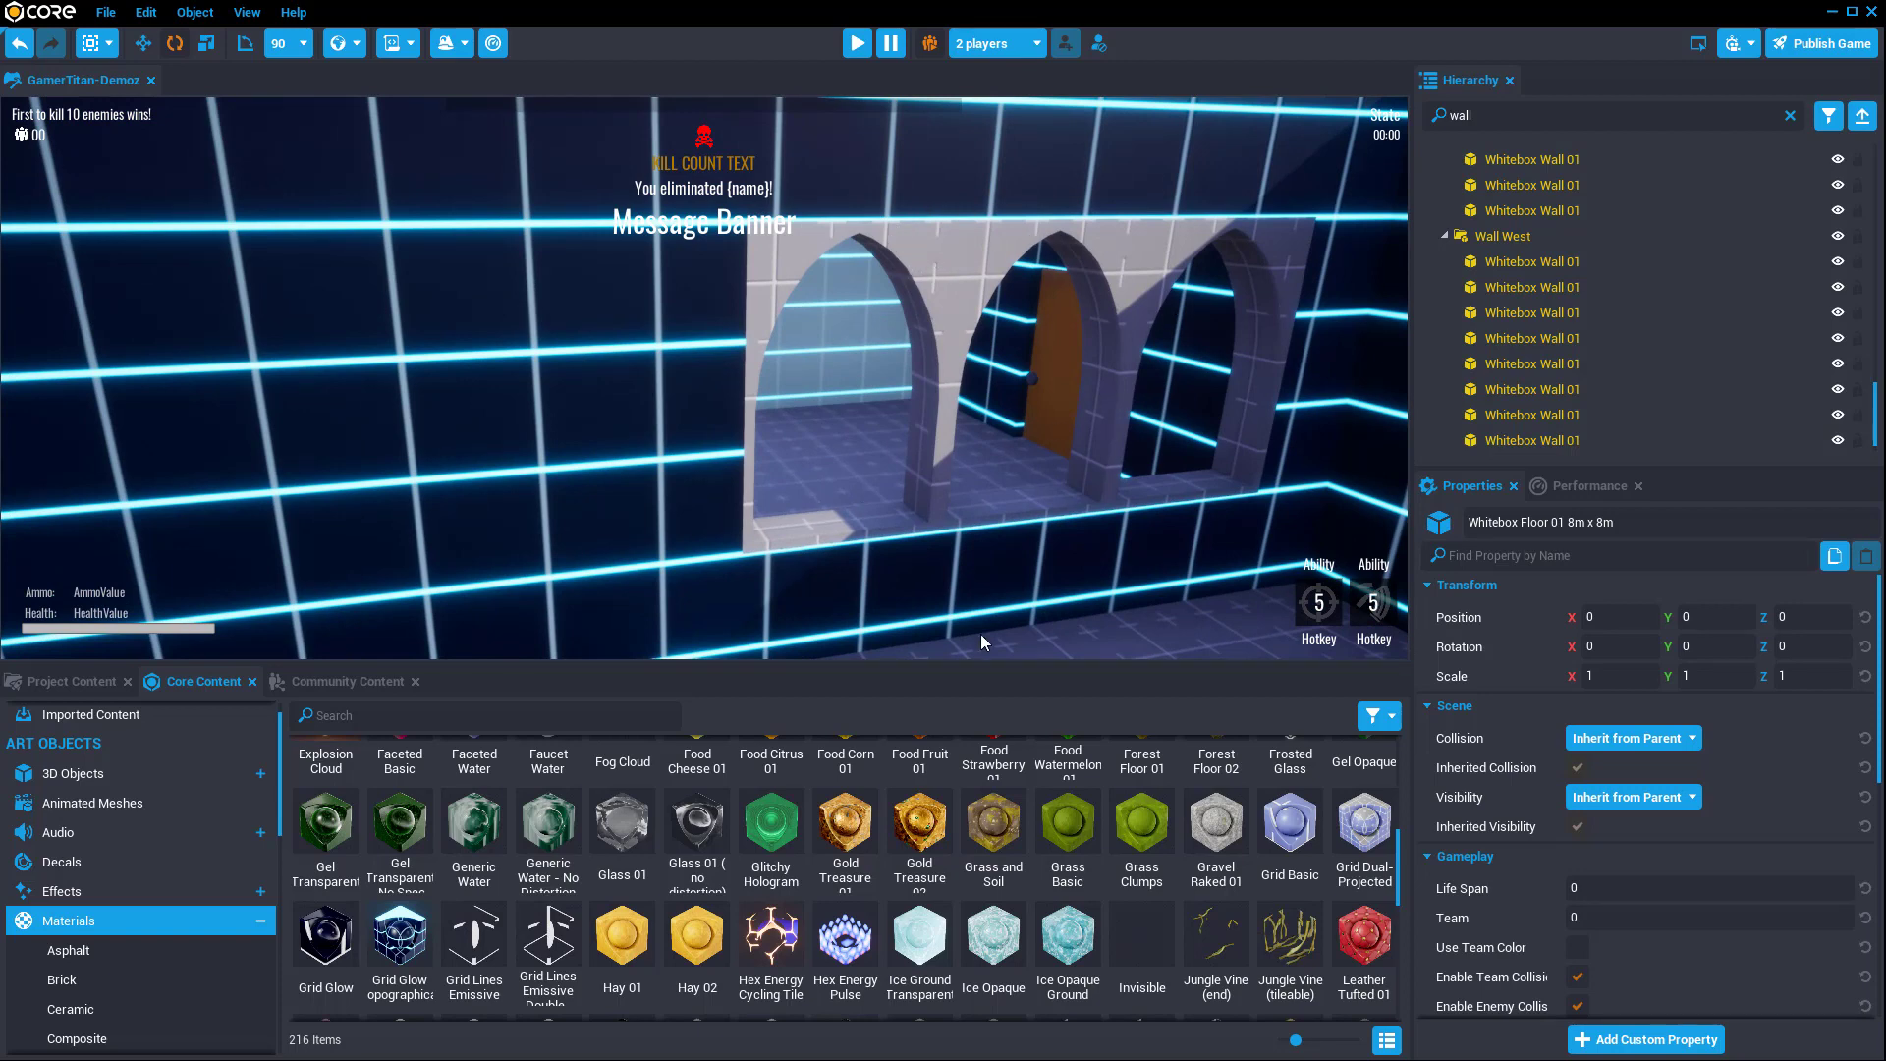
{"action": "right_click_drag", "start_coordinate": [654, 456], "coordinate": [827, 434]}
{"action": "left_click", "coordinate": [965, 339]}
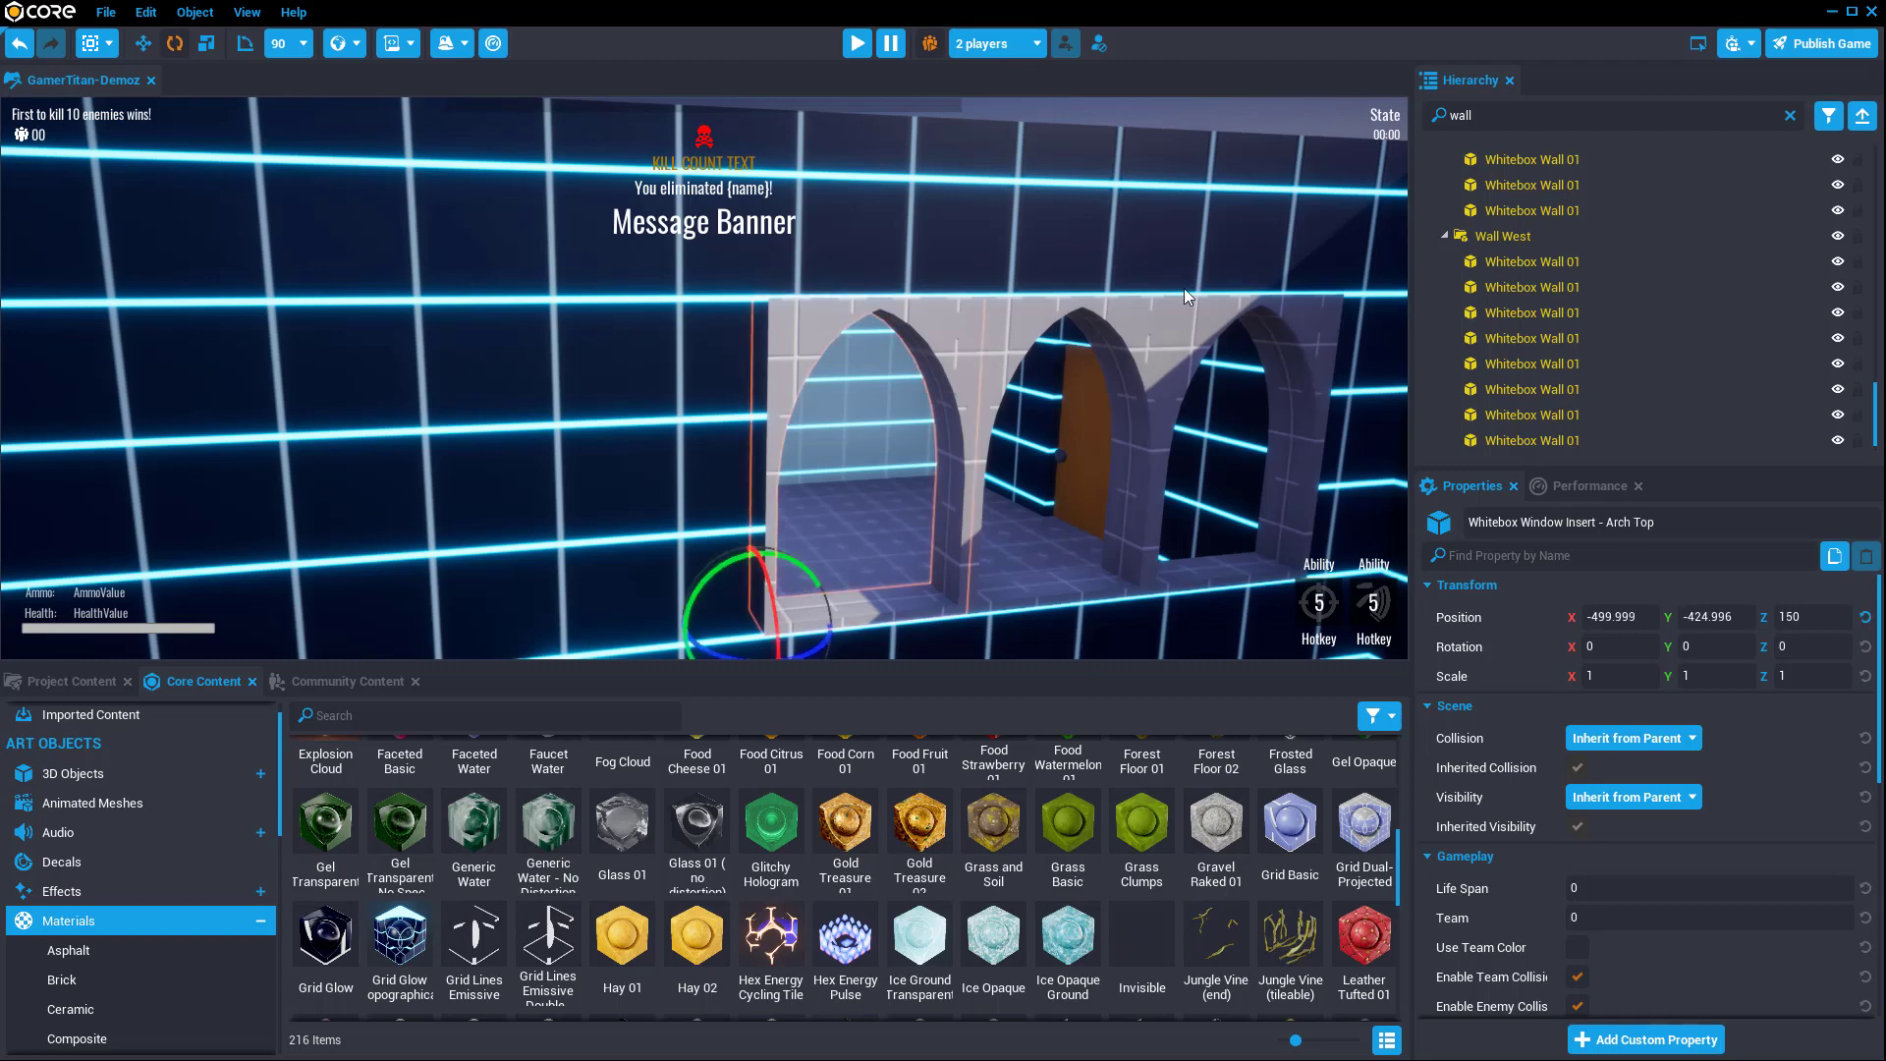
Step: Filter the Hierarchy for "window" instead, select all matching objects and apply the Grid Glow Topographical material to them
{"action": "left_click", "coordinate": [1790, 115]}
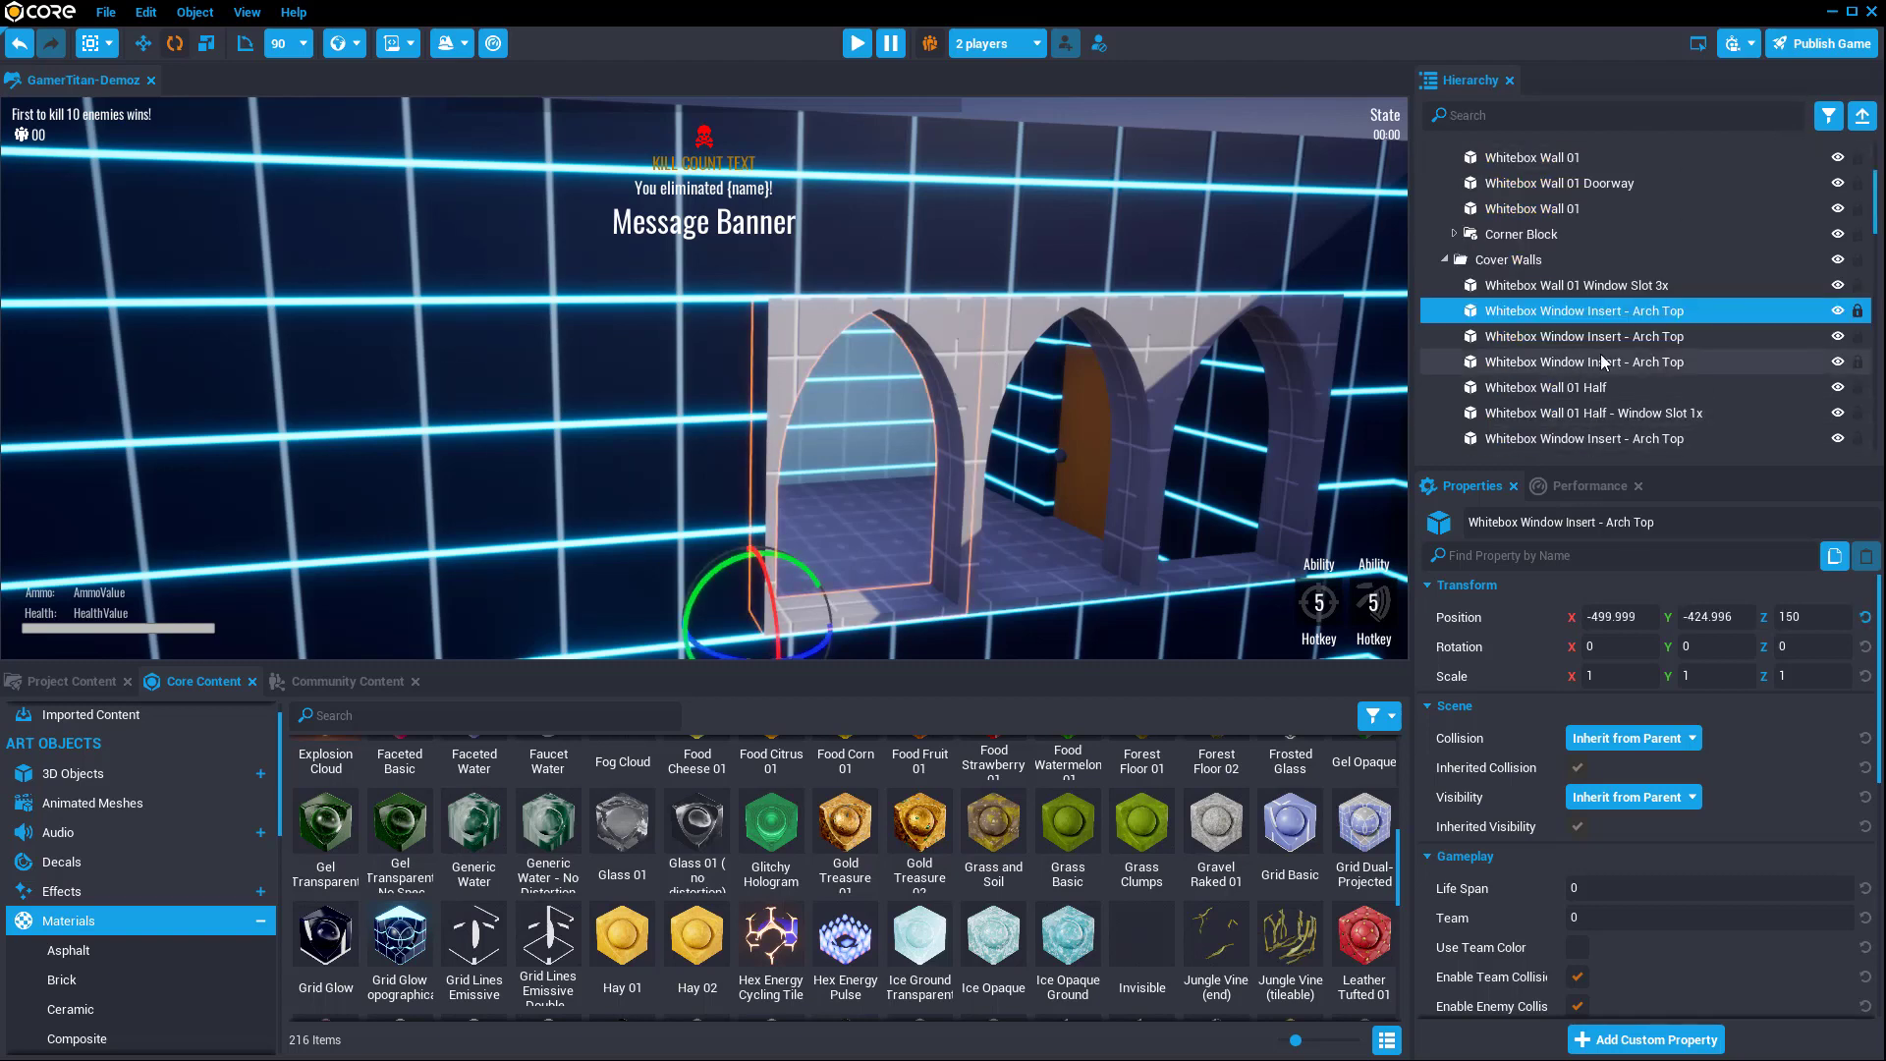
{"action": "left_click", "coordinate": [1451, 115]}
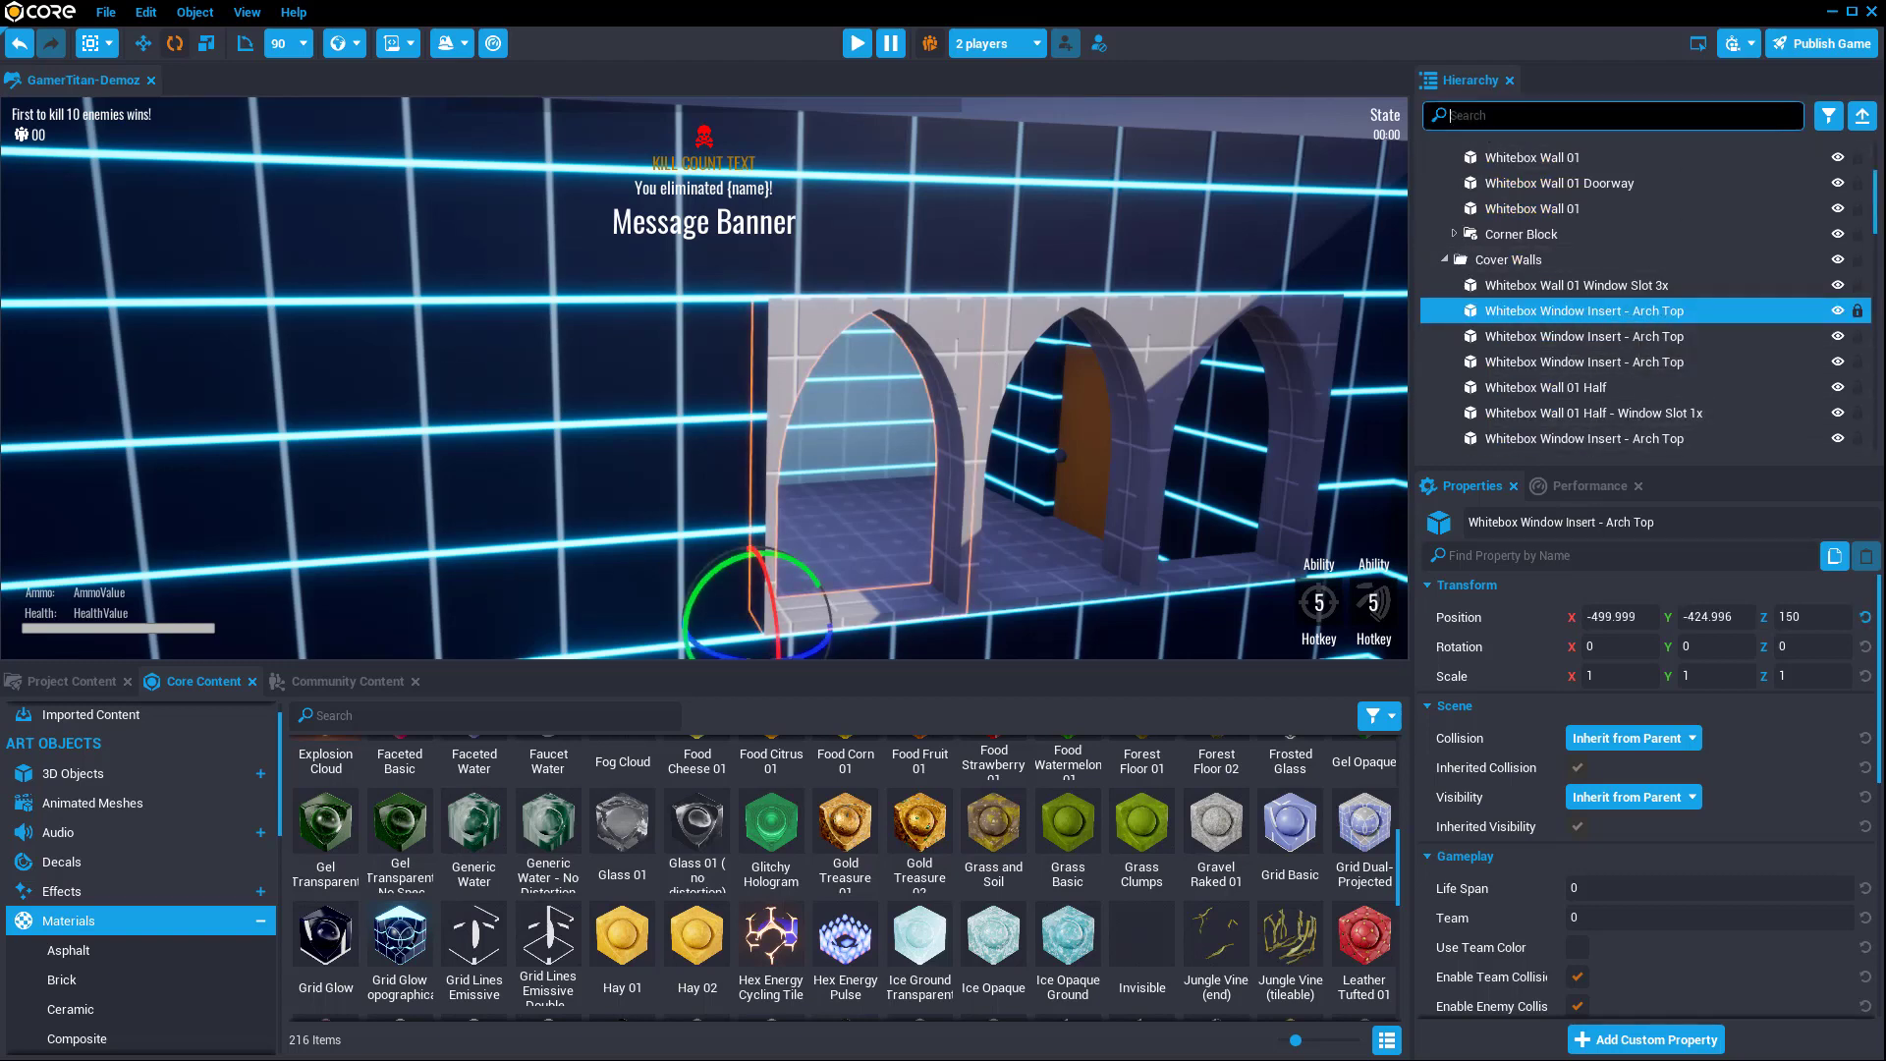
{"action": "type", "text": "window"}
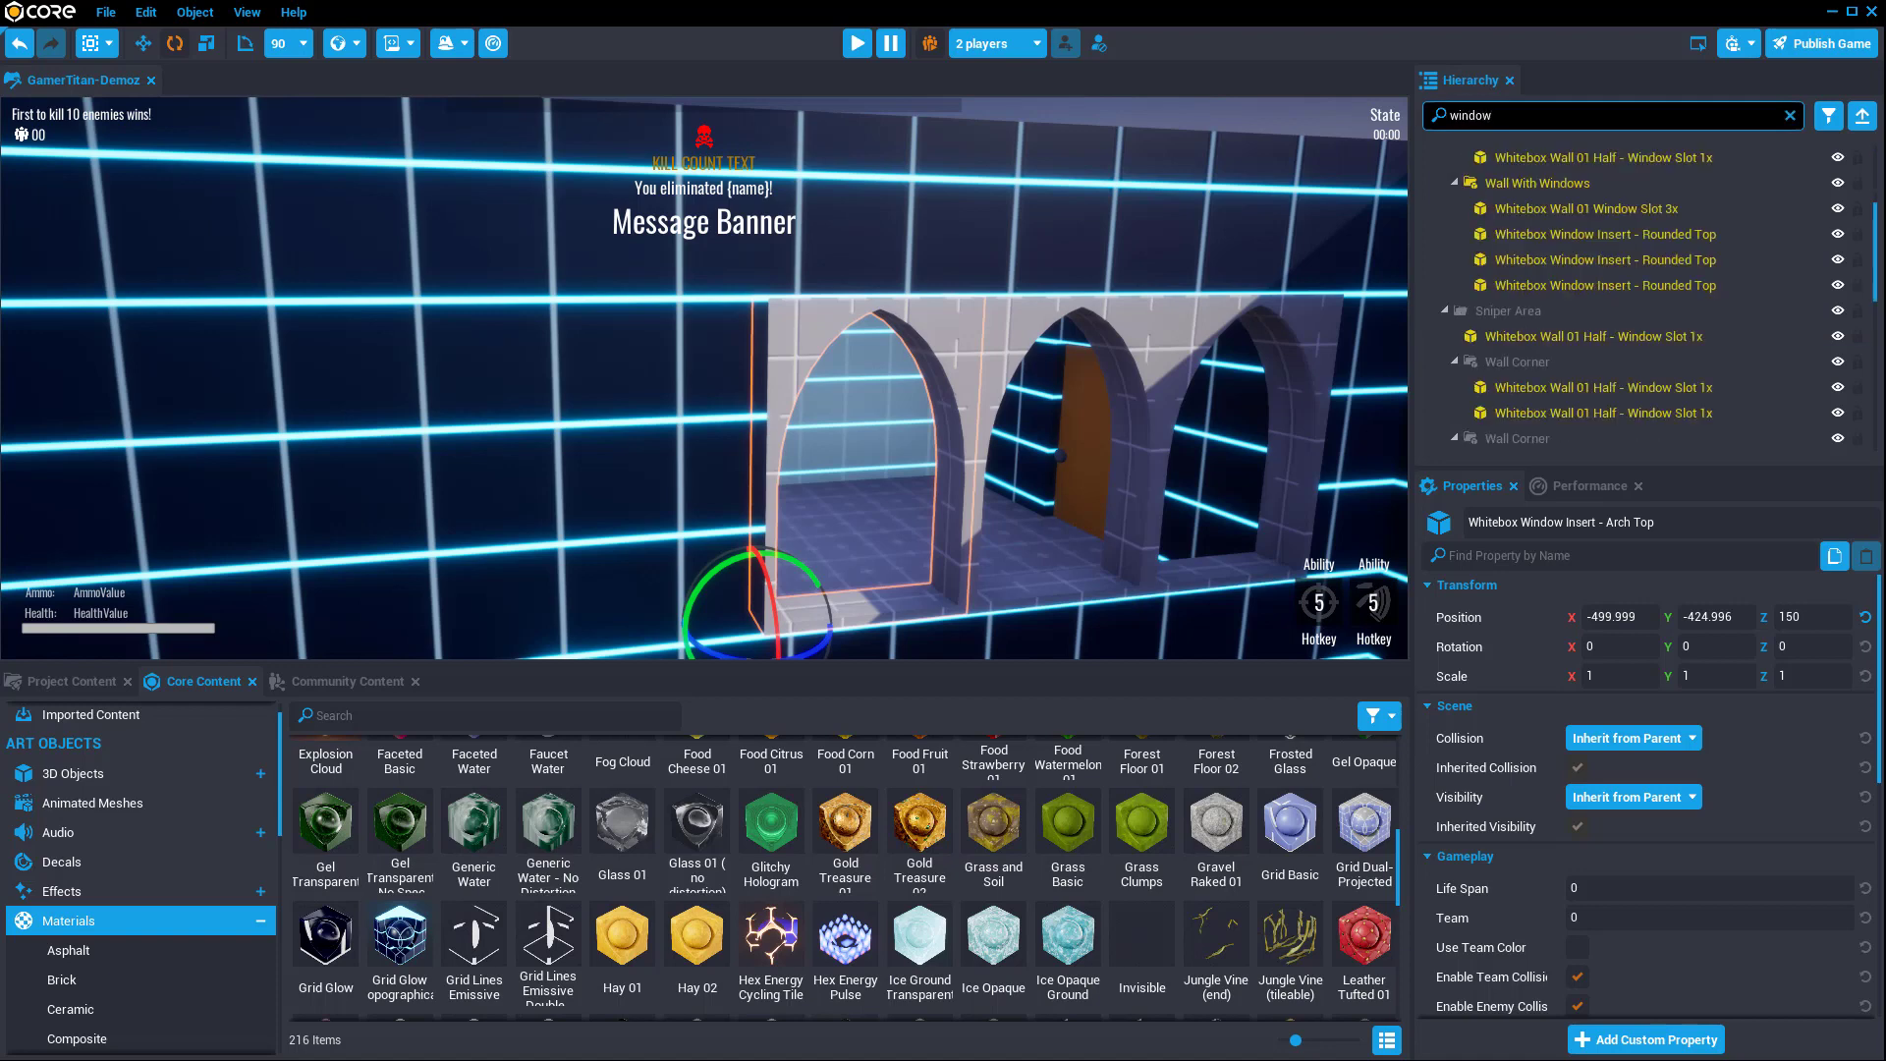
{"action": "left_click", "coordinate": [1598, 261]}
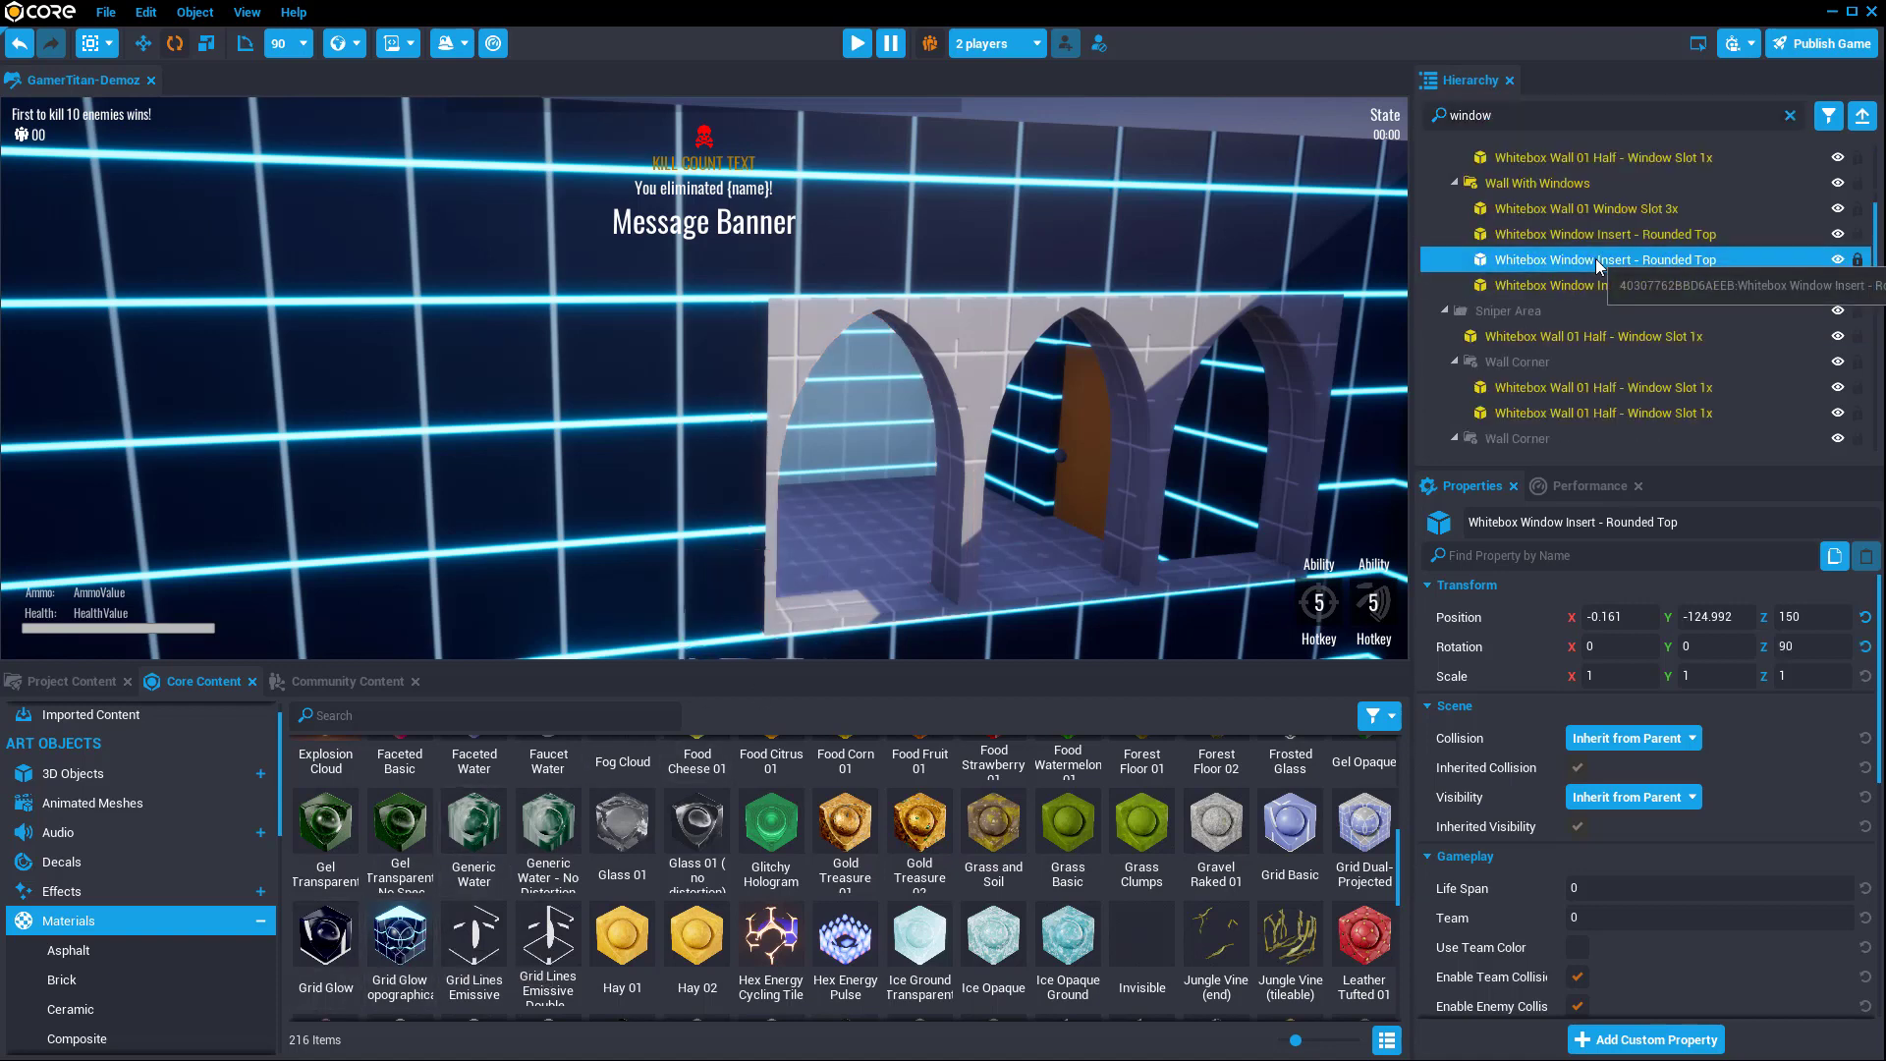
{"action": "key", "text": "ctrl+a"}
{"action": "left_click_drag", "start_coordinate": [400, 938], "coordinate": [1593, 285]}
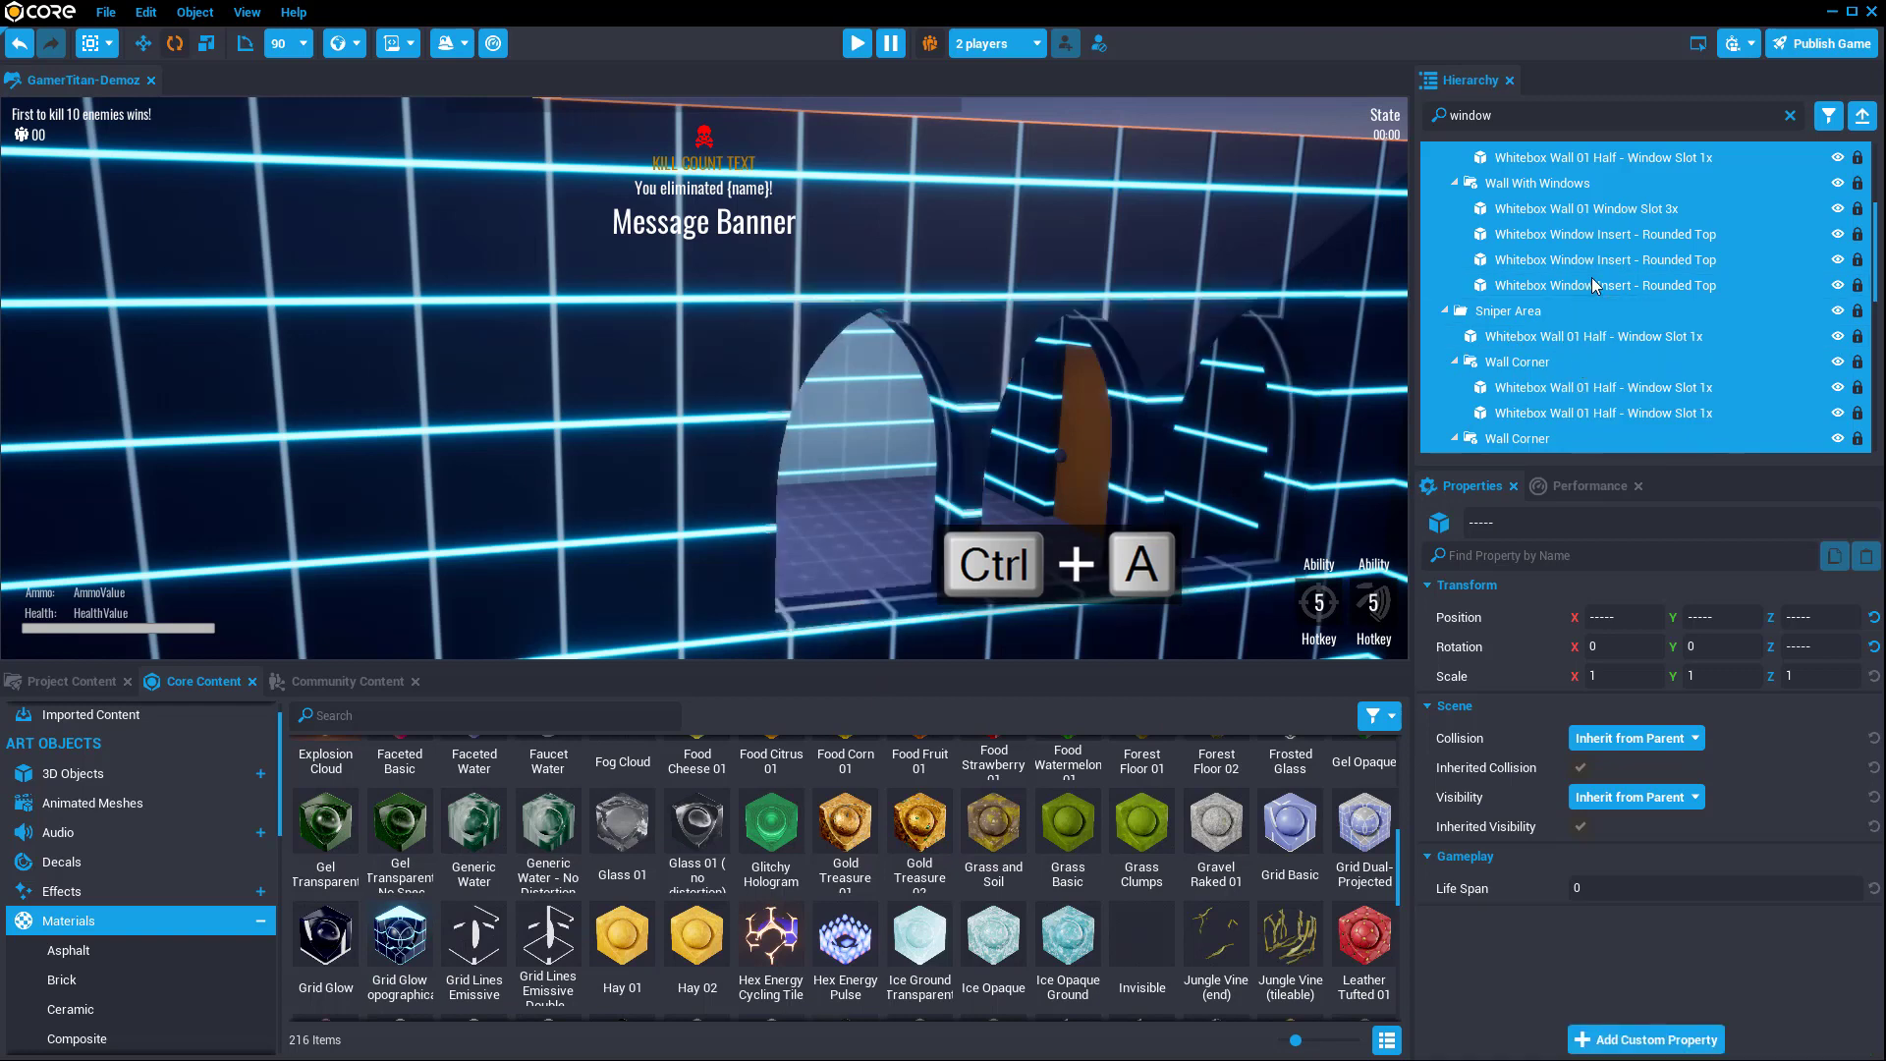
Step: Select the Whitebox Wall 01 Window Slot 3x and examine its Wall - Inner and Wall - Inner 2 material properties
{"action": "scroll", "coordinate": [1093, 499], "scroll_direction": "down", "scroll_amount": 5}
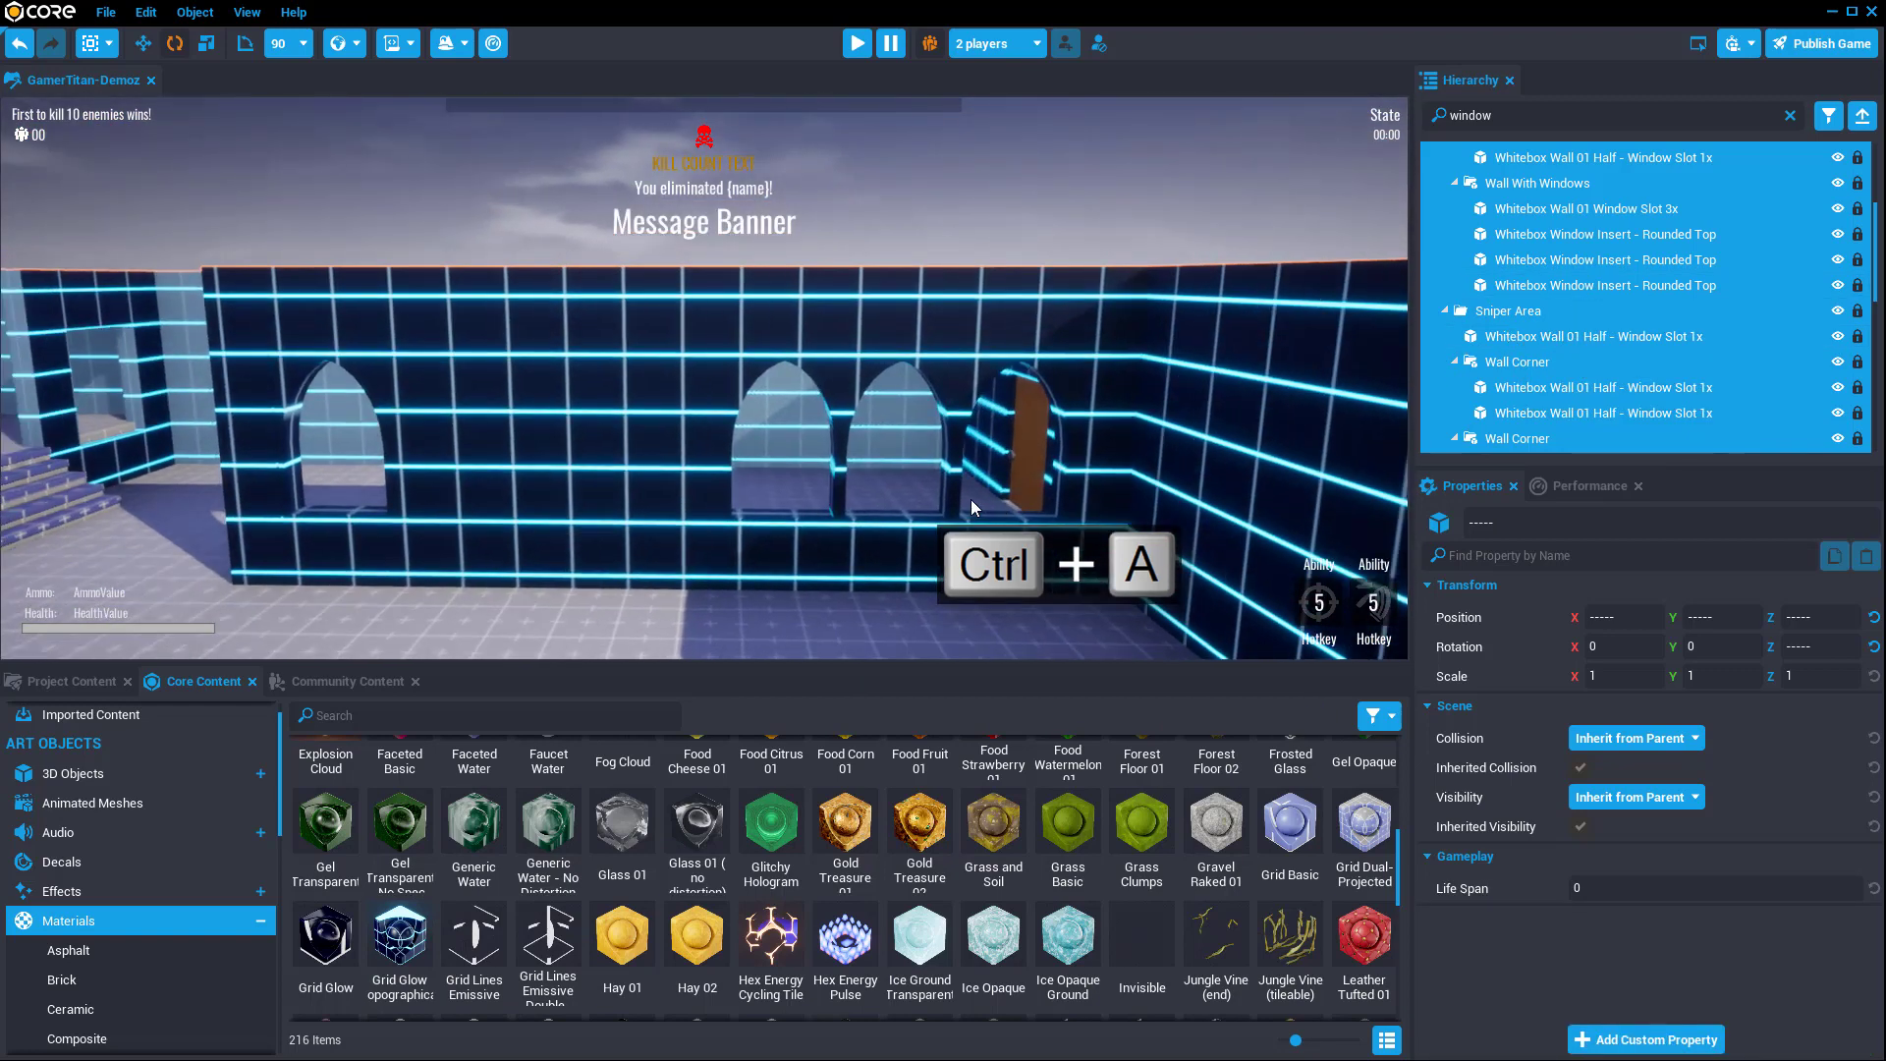
{"action": "scroll", "coordinate": [970, 499], "scroll_direction": "up", "scroll_amount": 4}
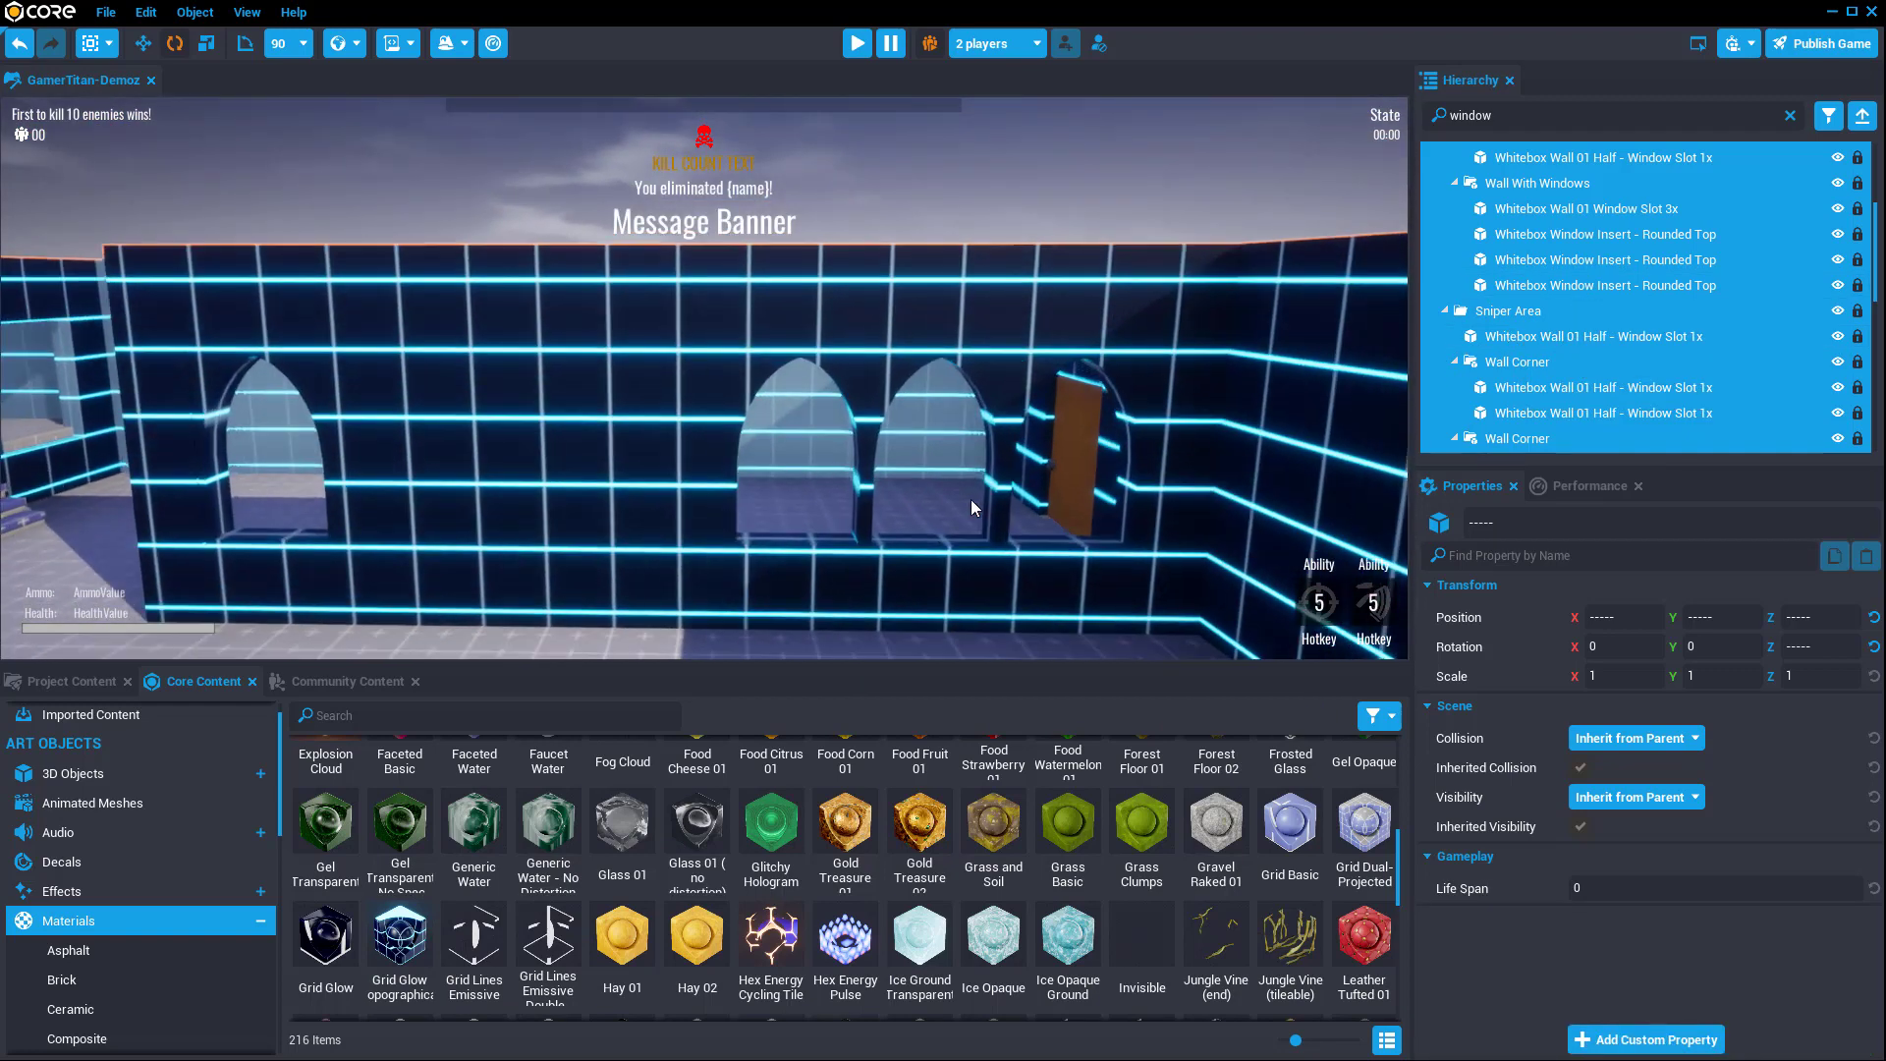
{"action": "scroll", "coordinate": [970, 499], "scroll_direction": "up", "scroll_amount": 2}
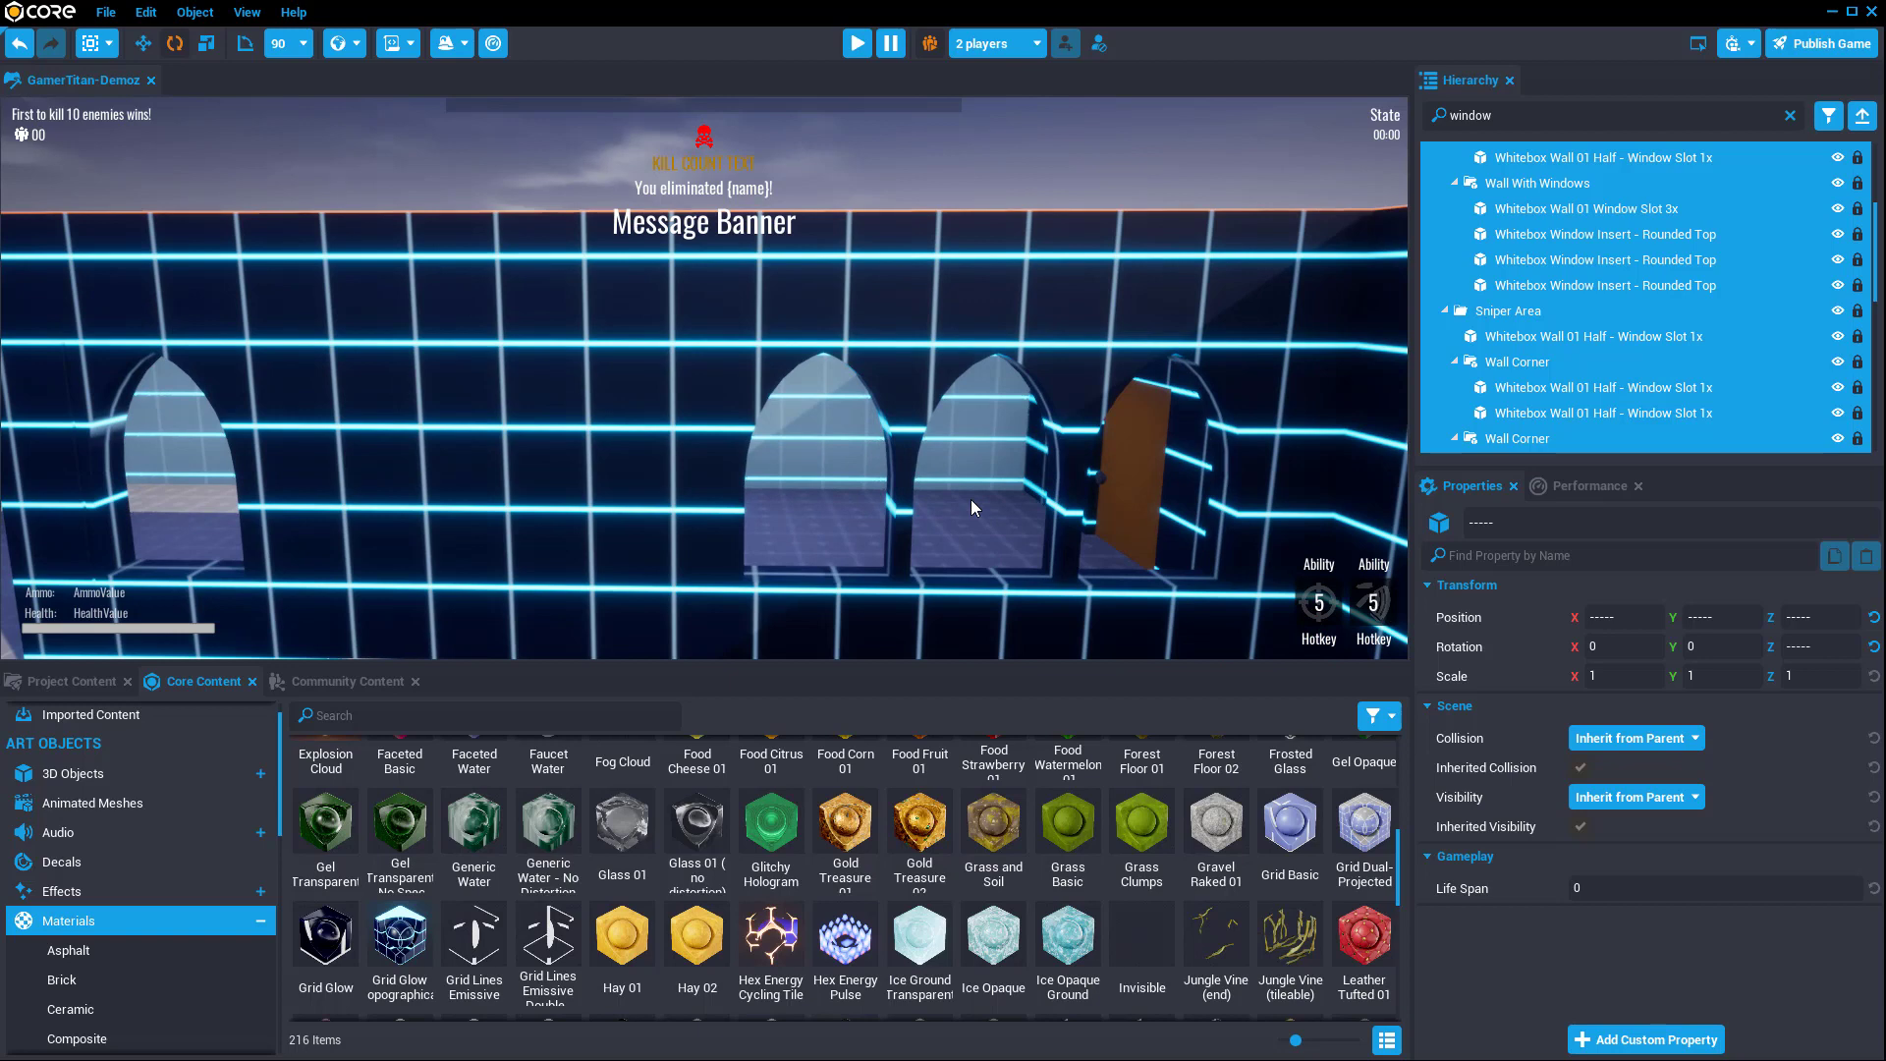
{"action": "left_click", "coordinate": [970, 499]}
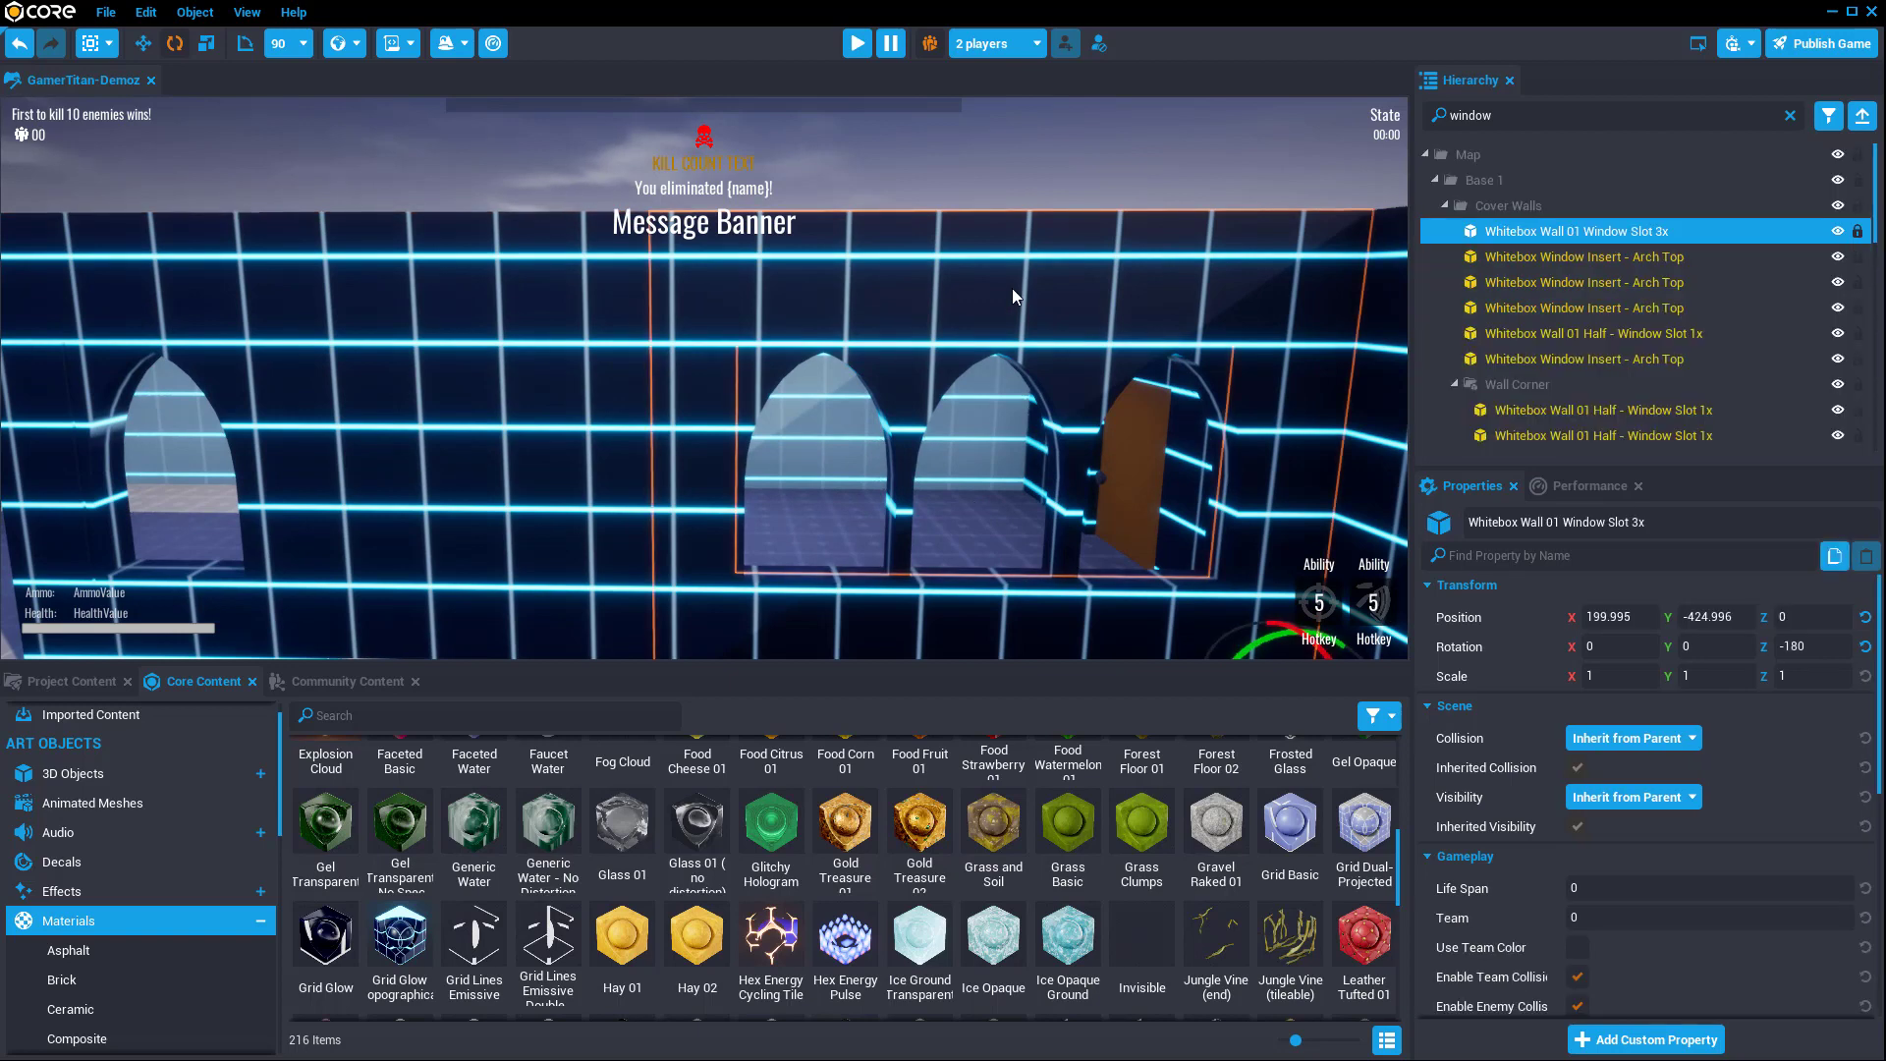
{"action": "right_click_drag", "start_coordinate": [1016, 378], "coordinate": [1054, 344]}
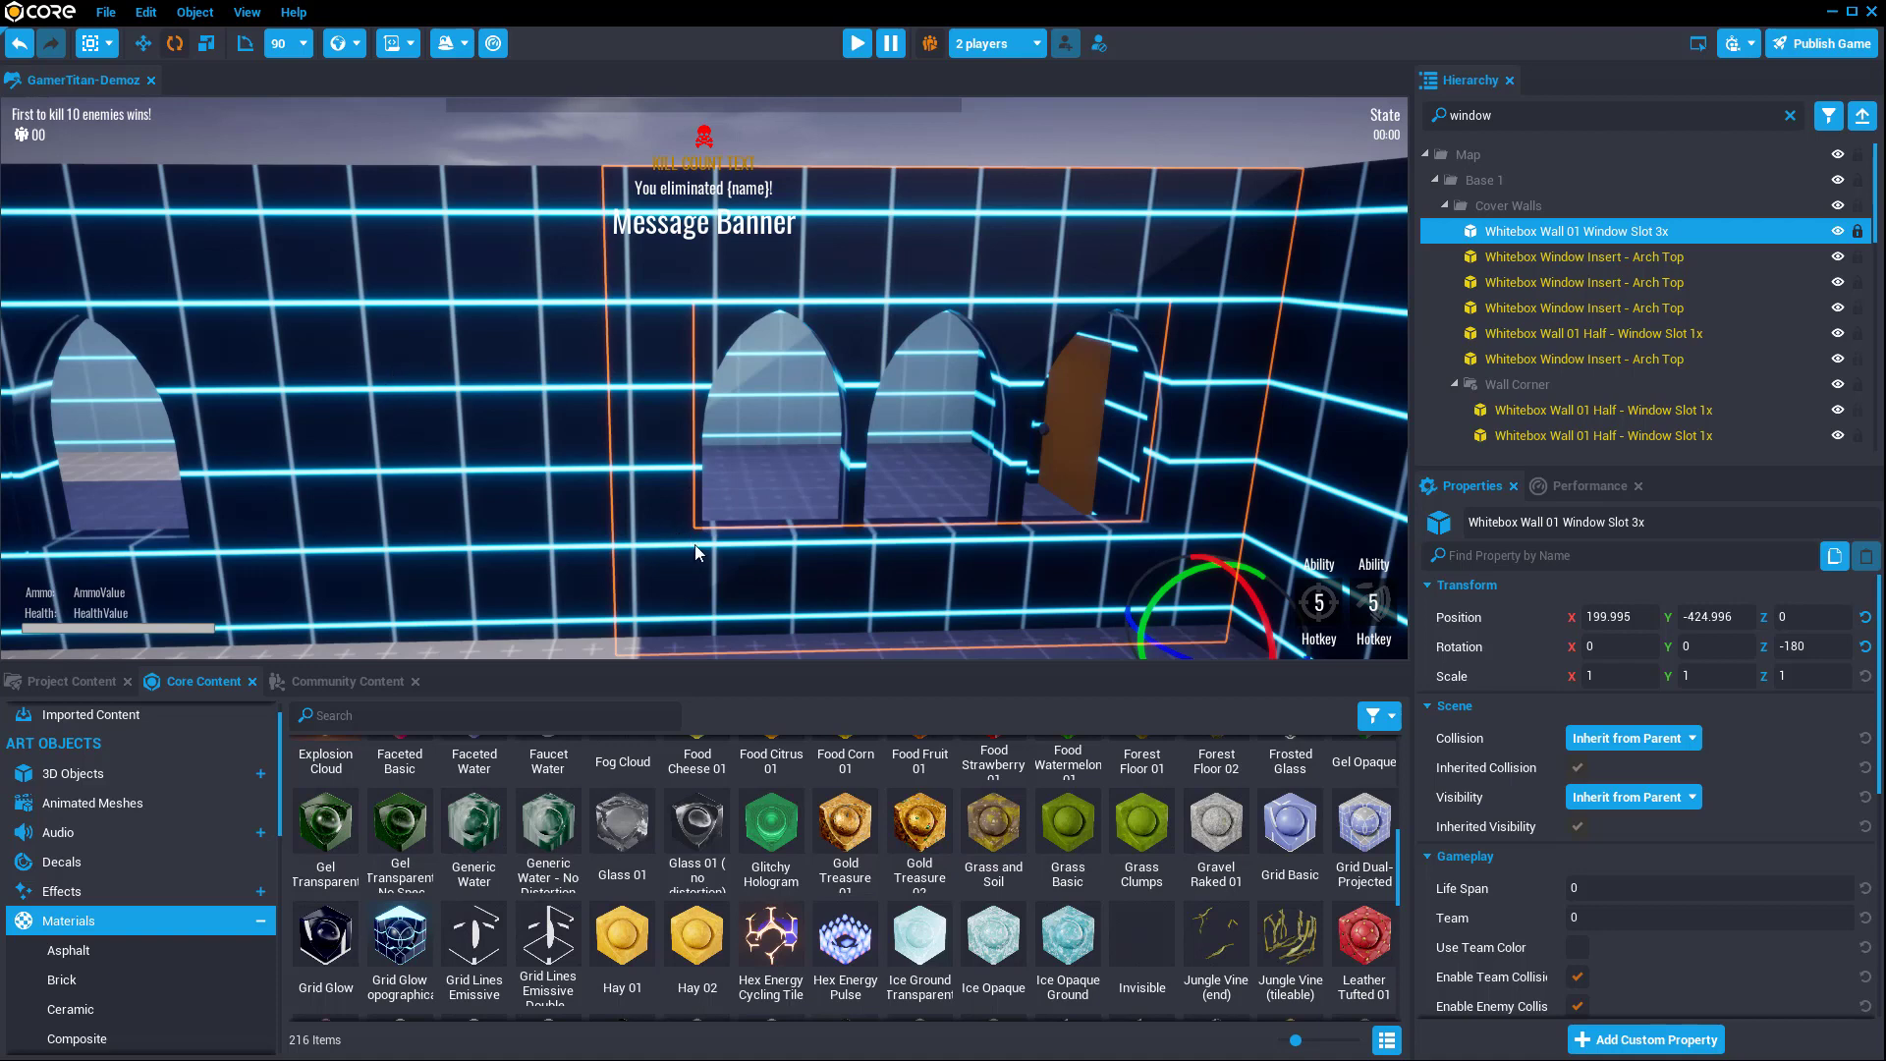
{"action": "left_click", "coordinate": [812, 645]}
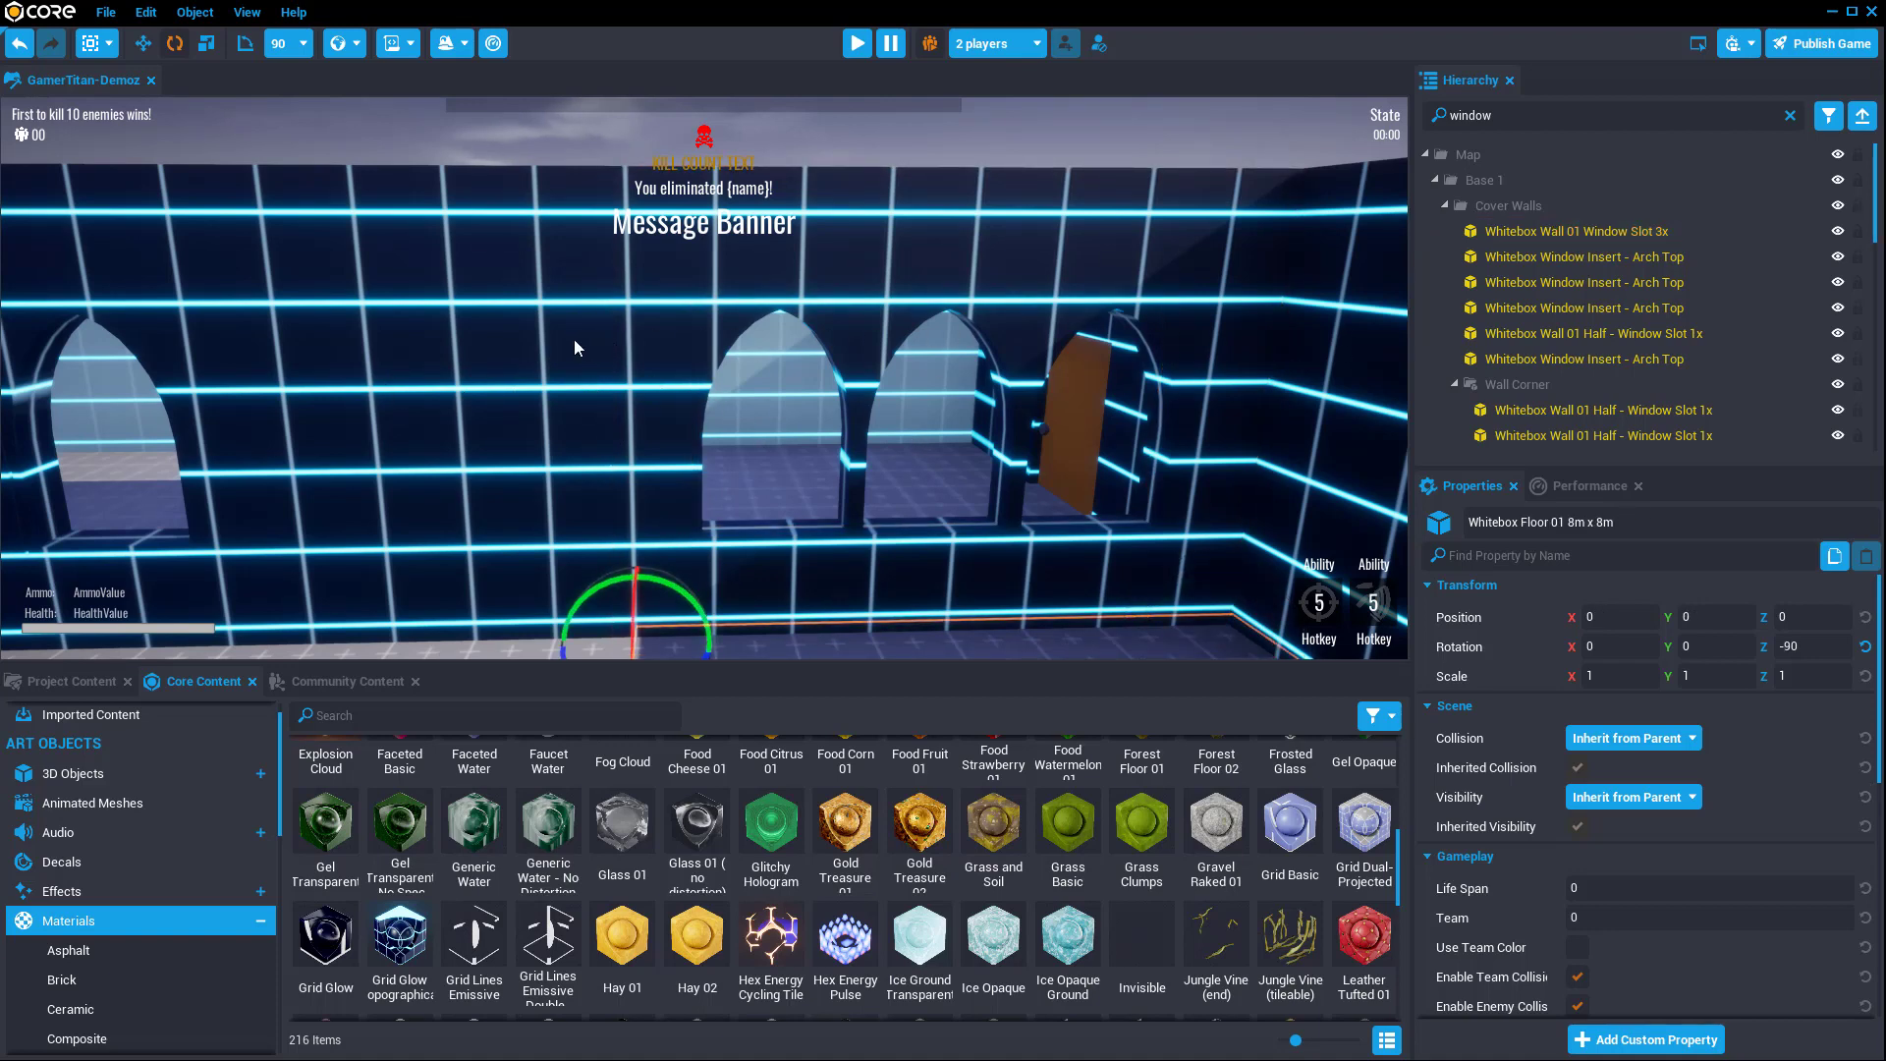
{"action": "left_click", "coordinate": [831, 280]}
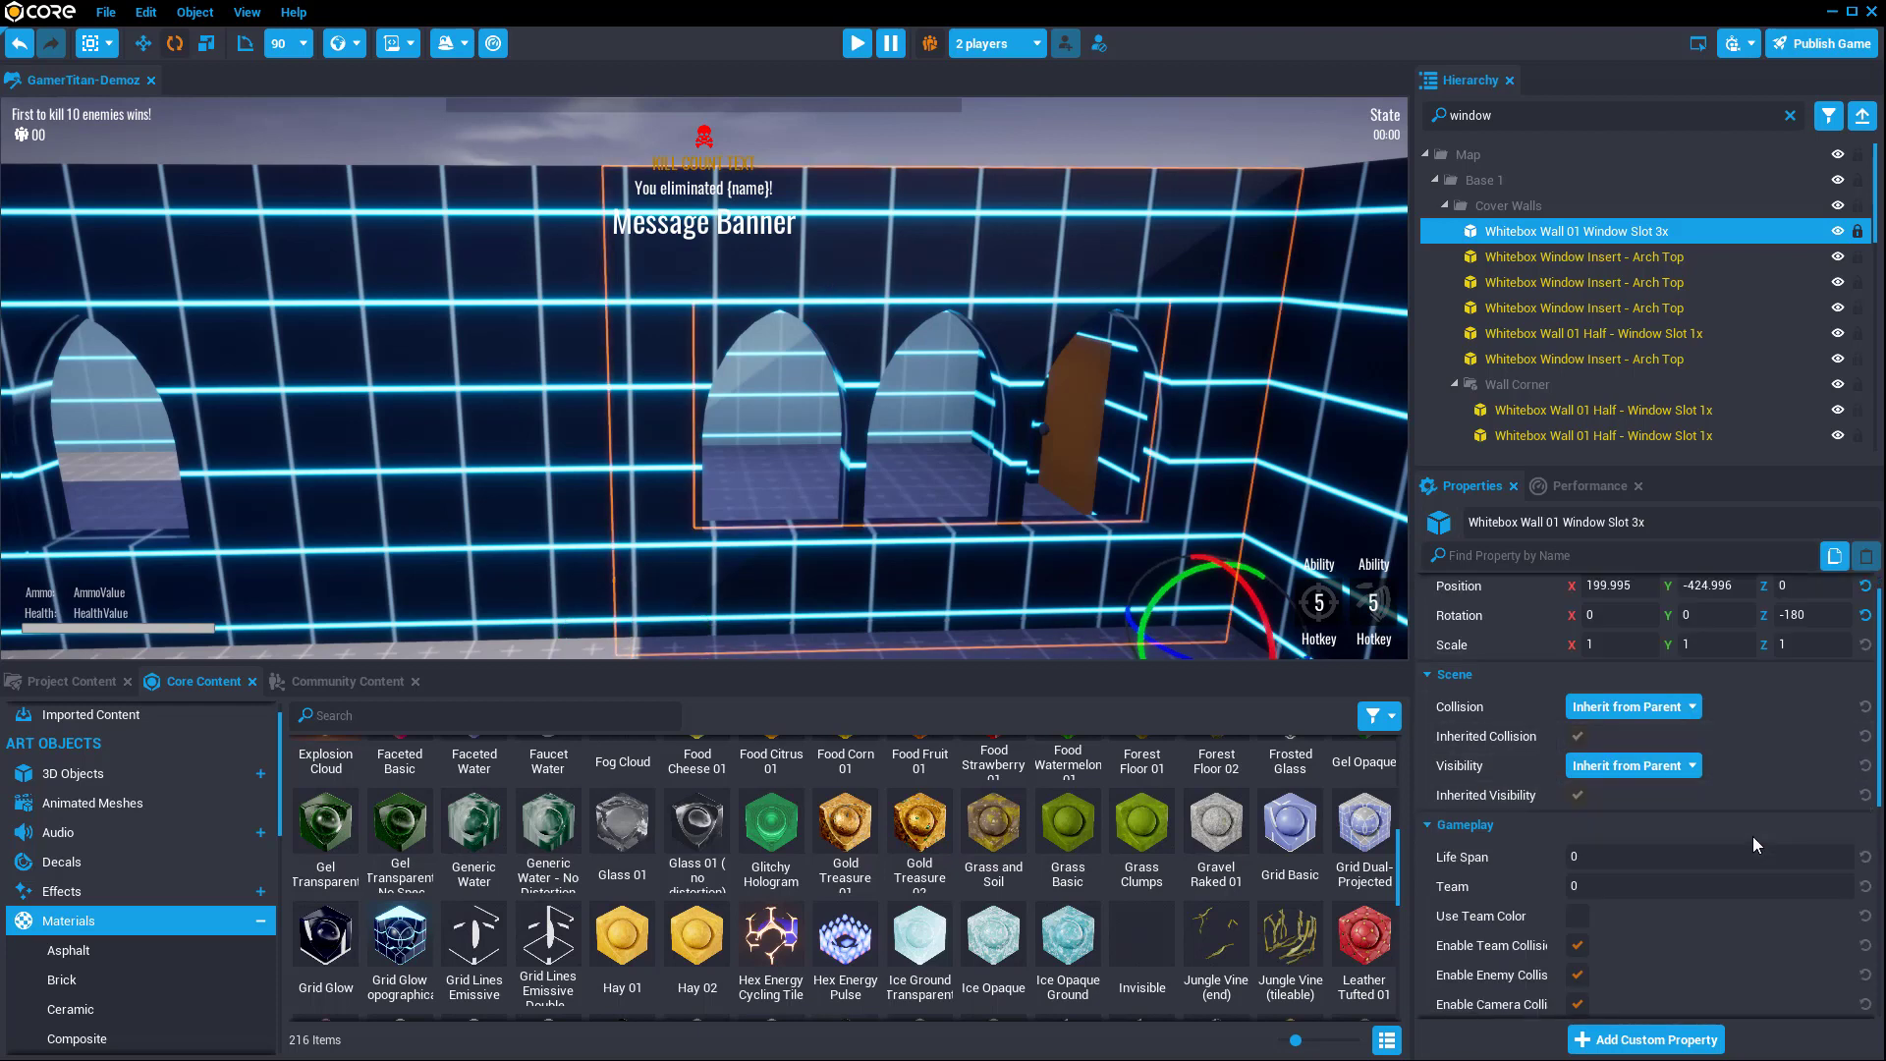
{"action": "scroll", "coordinate": [1736, 815], "scroll_direction": "down", "scroll_amount": 5}
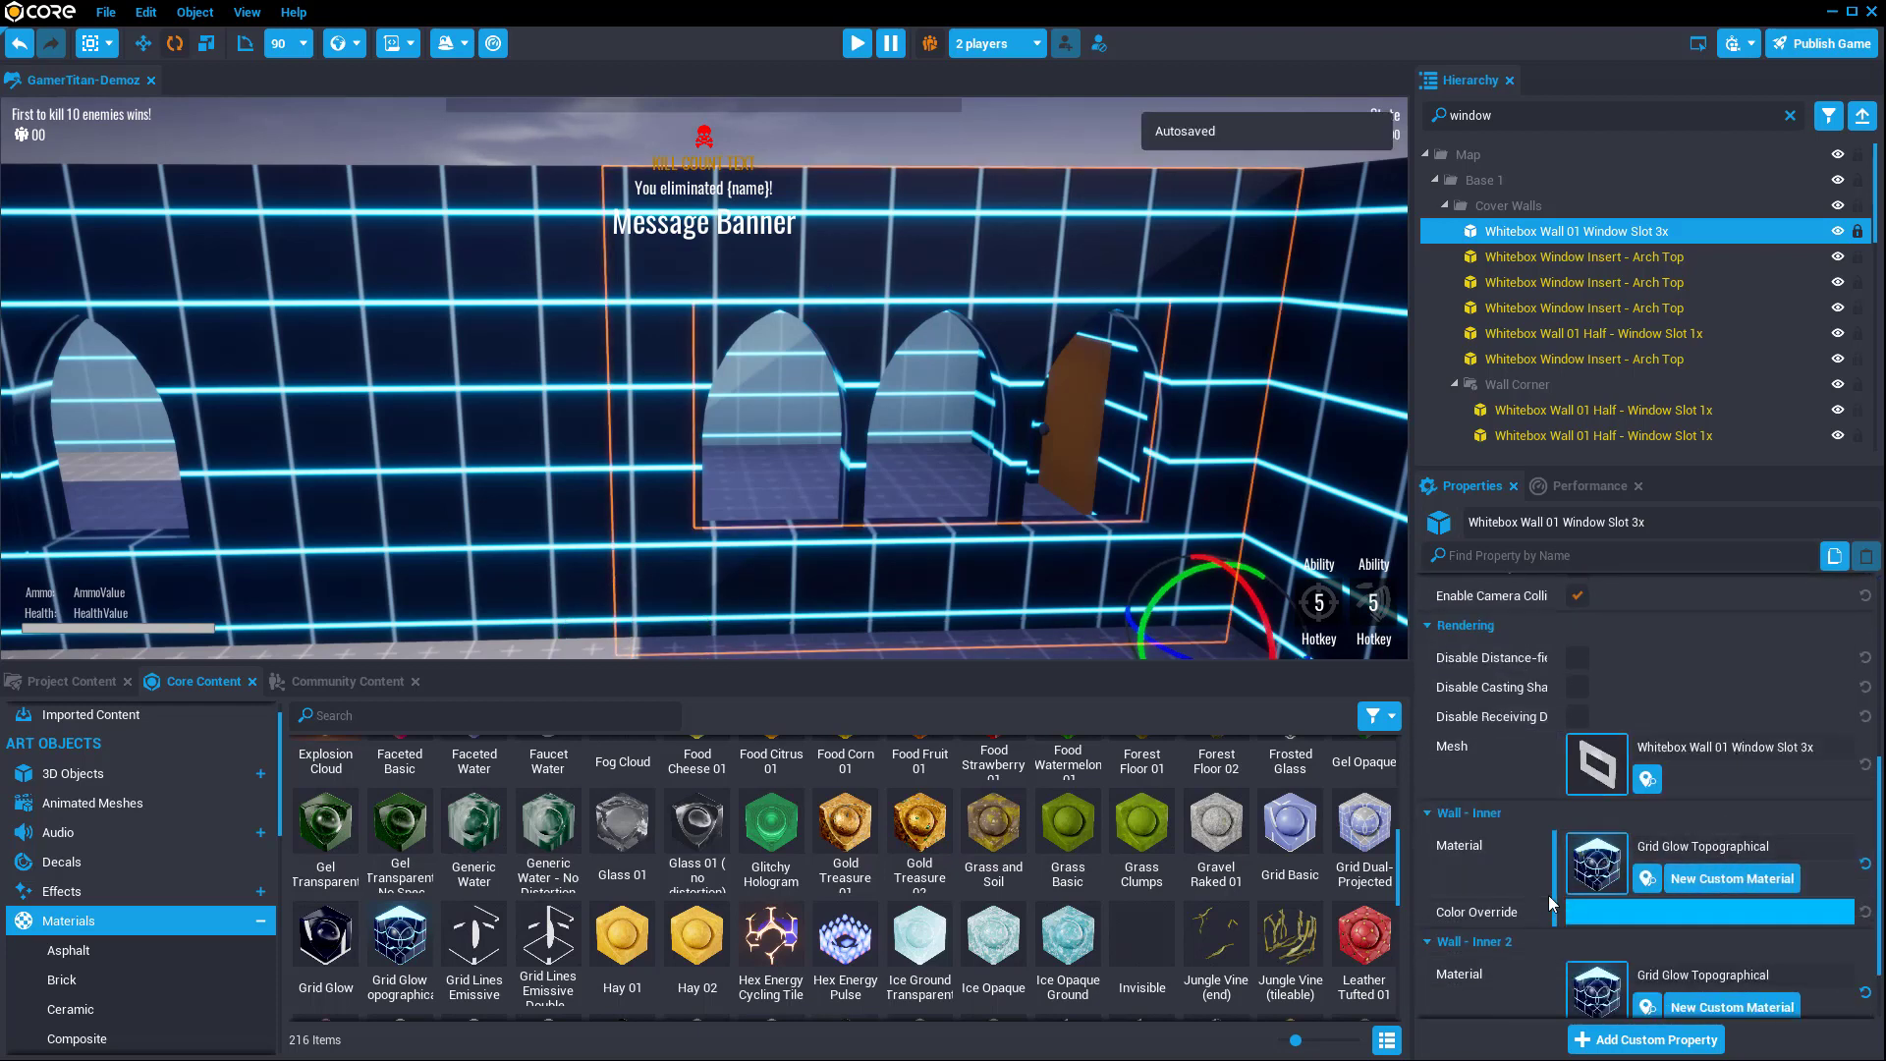
{"action": "scroll", "coordinate": [1477, 893], "scroll_direction": "down", "scroll_amount": 1}
{"action": "scroll", "coordinate": [1630, 913], "scroll_direction": "down", "scroll_amount": 2}
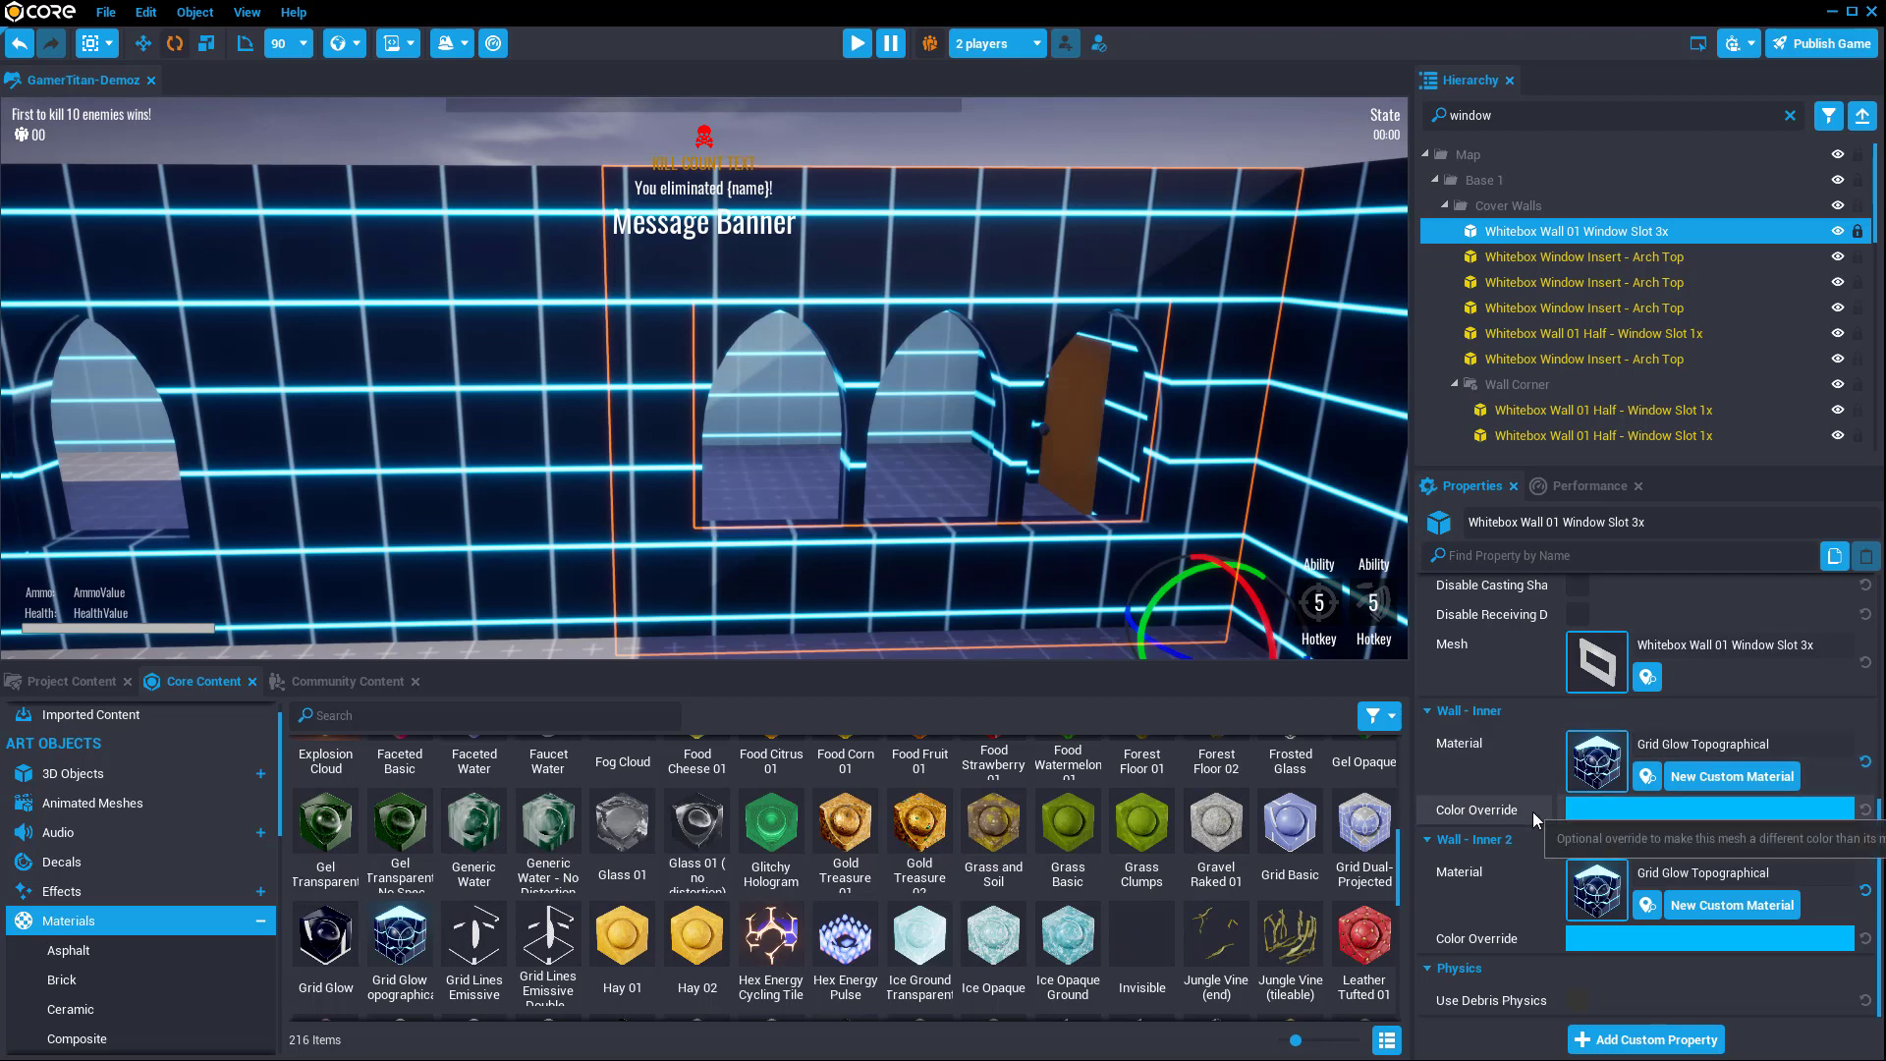
Step: Apply the Grass Basic material to the Whitebox Wall 01 Window Slot 3x and its three arch window inserts
{"action": "left_click_drag", "start_coordinate": [1068, 830], "coordinate": [859, 228]}
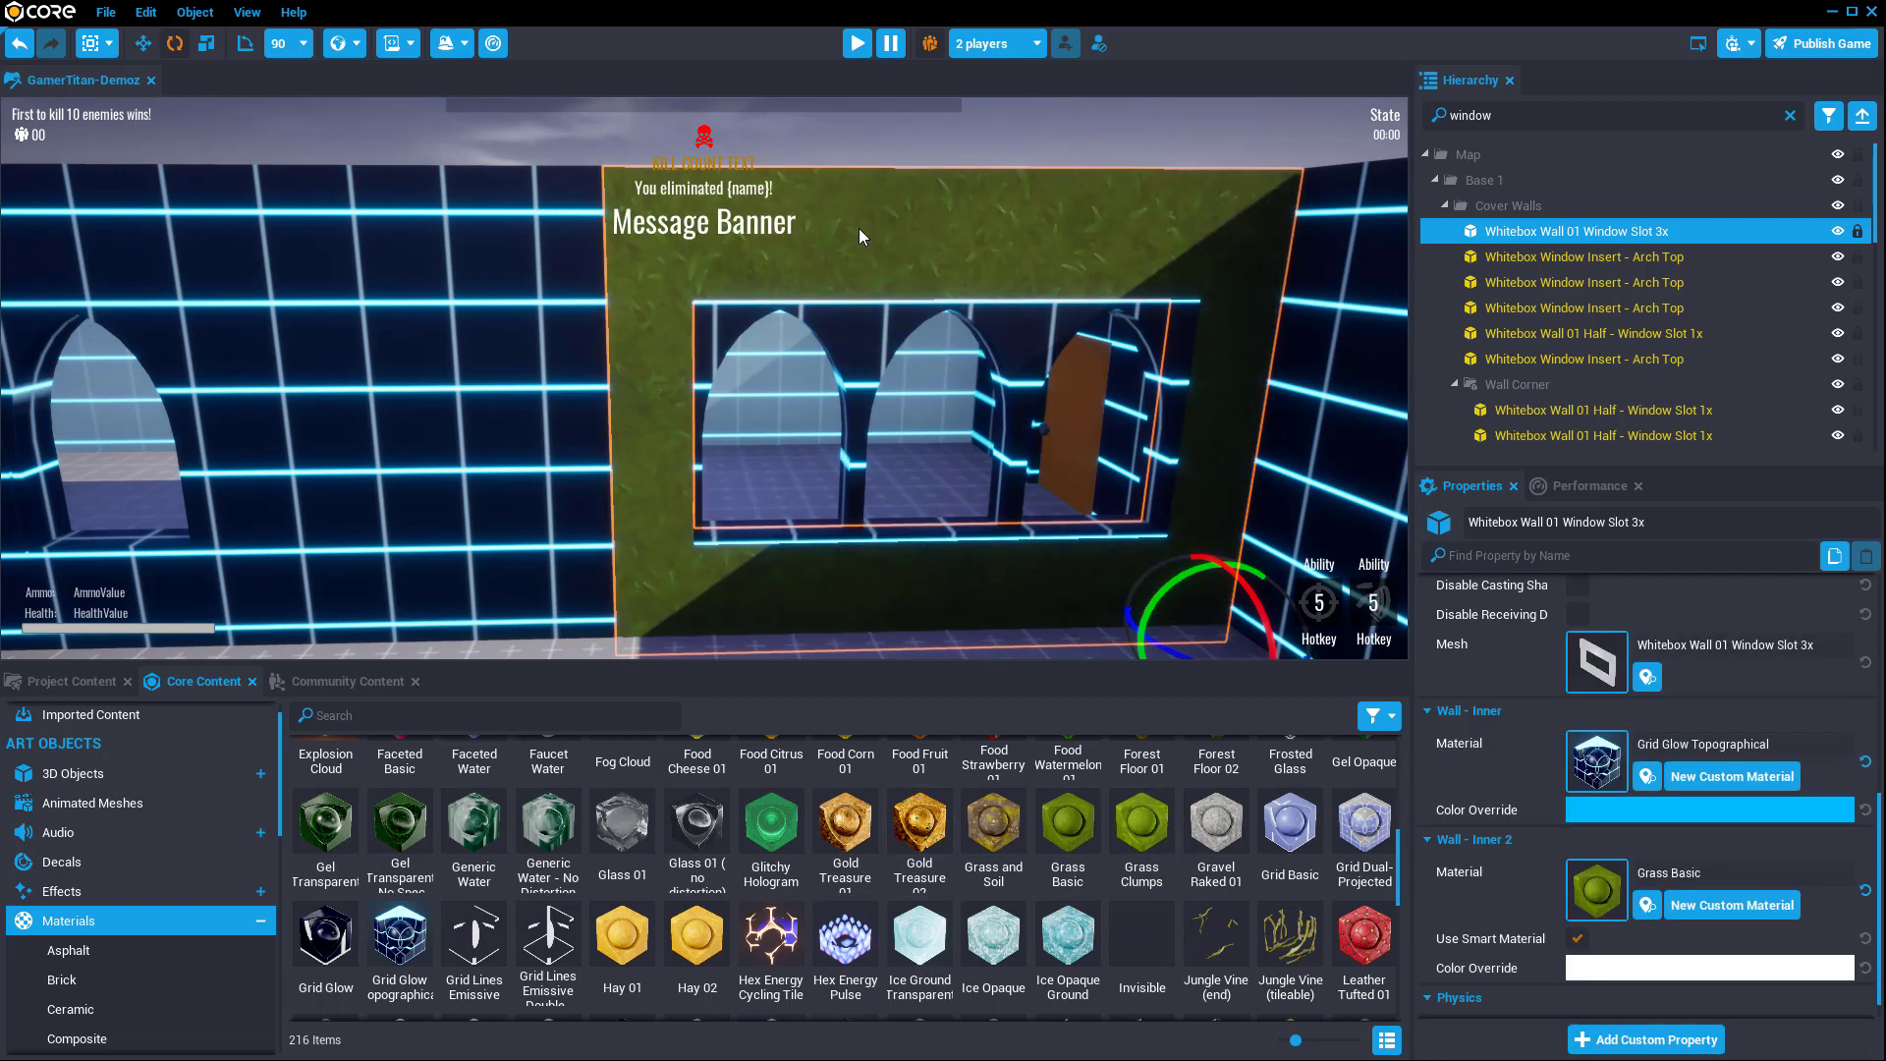
{"action": "scroll", "coordinate": [1623, 943], "scroll_direction": "down", "scroll_amount": 1}
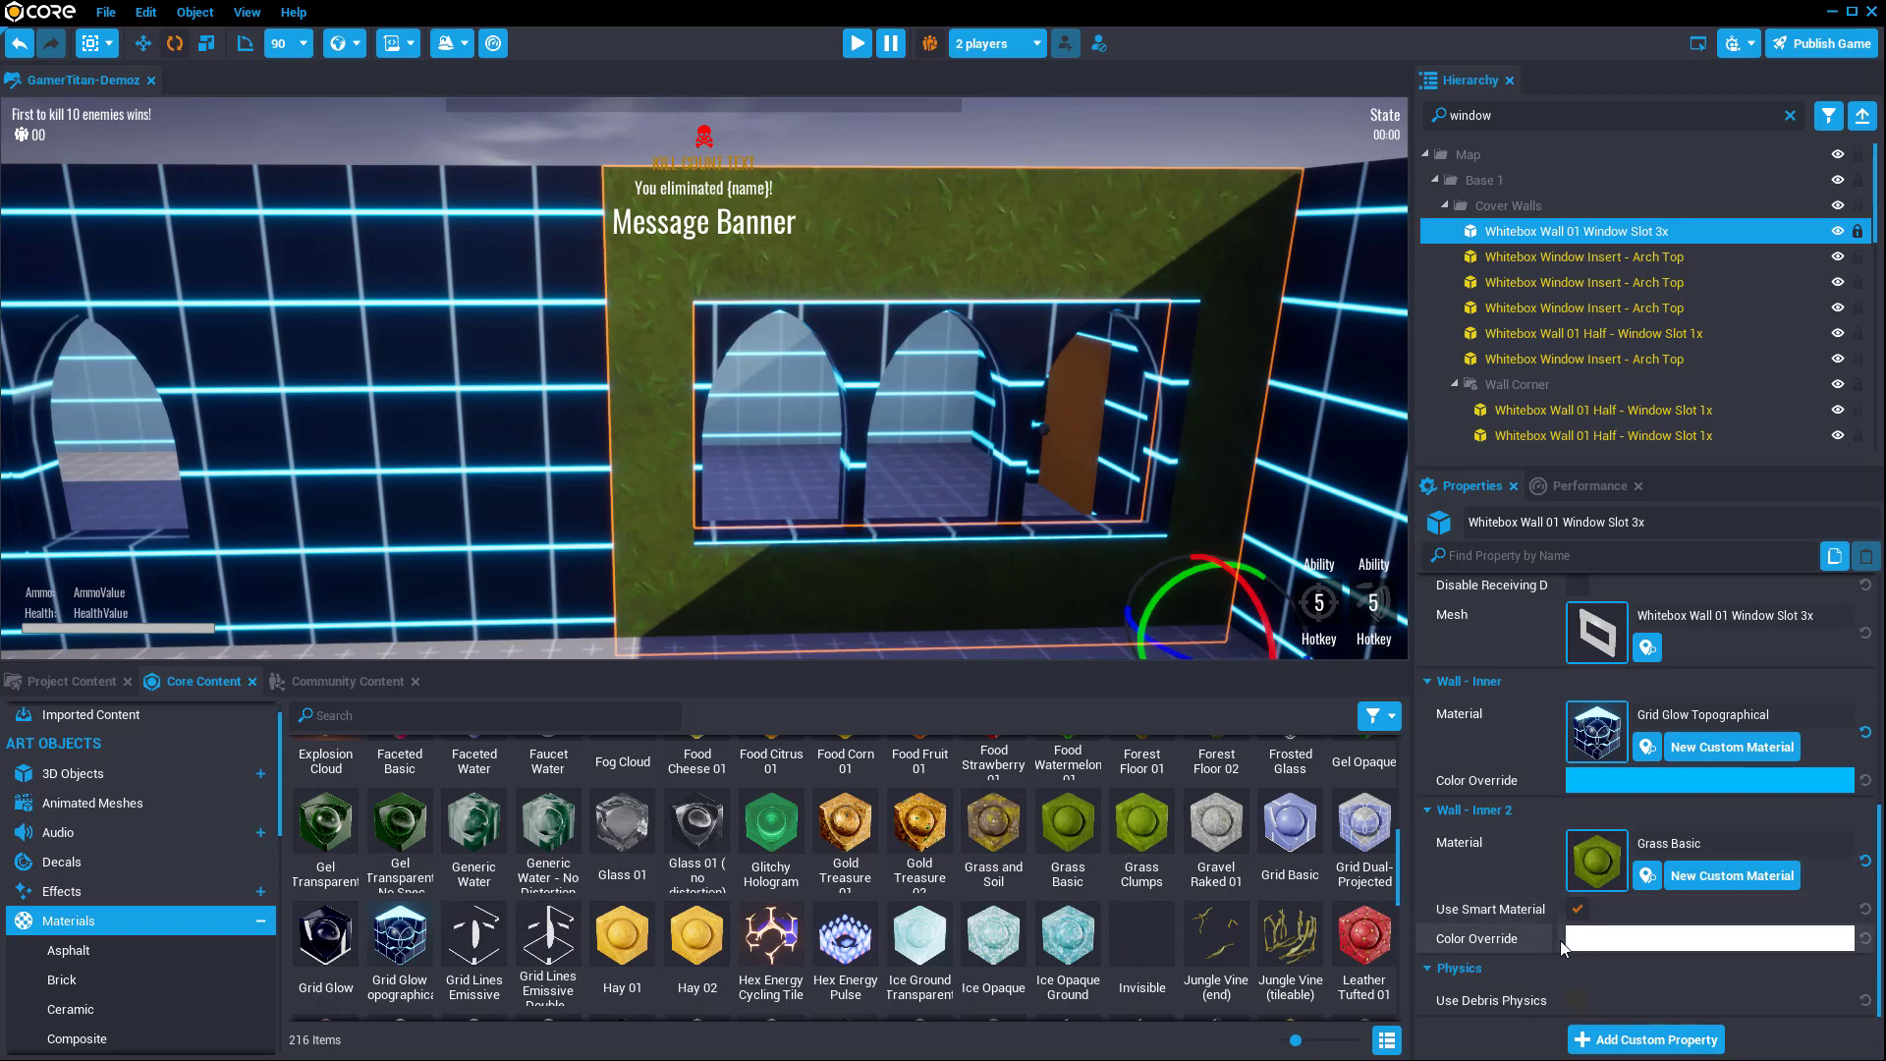
{"action": "left_click_drag", "start_coordinate": [1085, 830], "coordinate": [997, 343]}
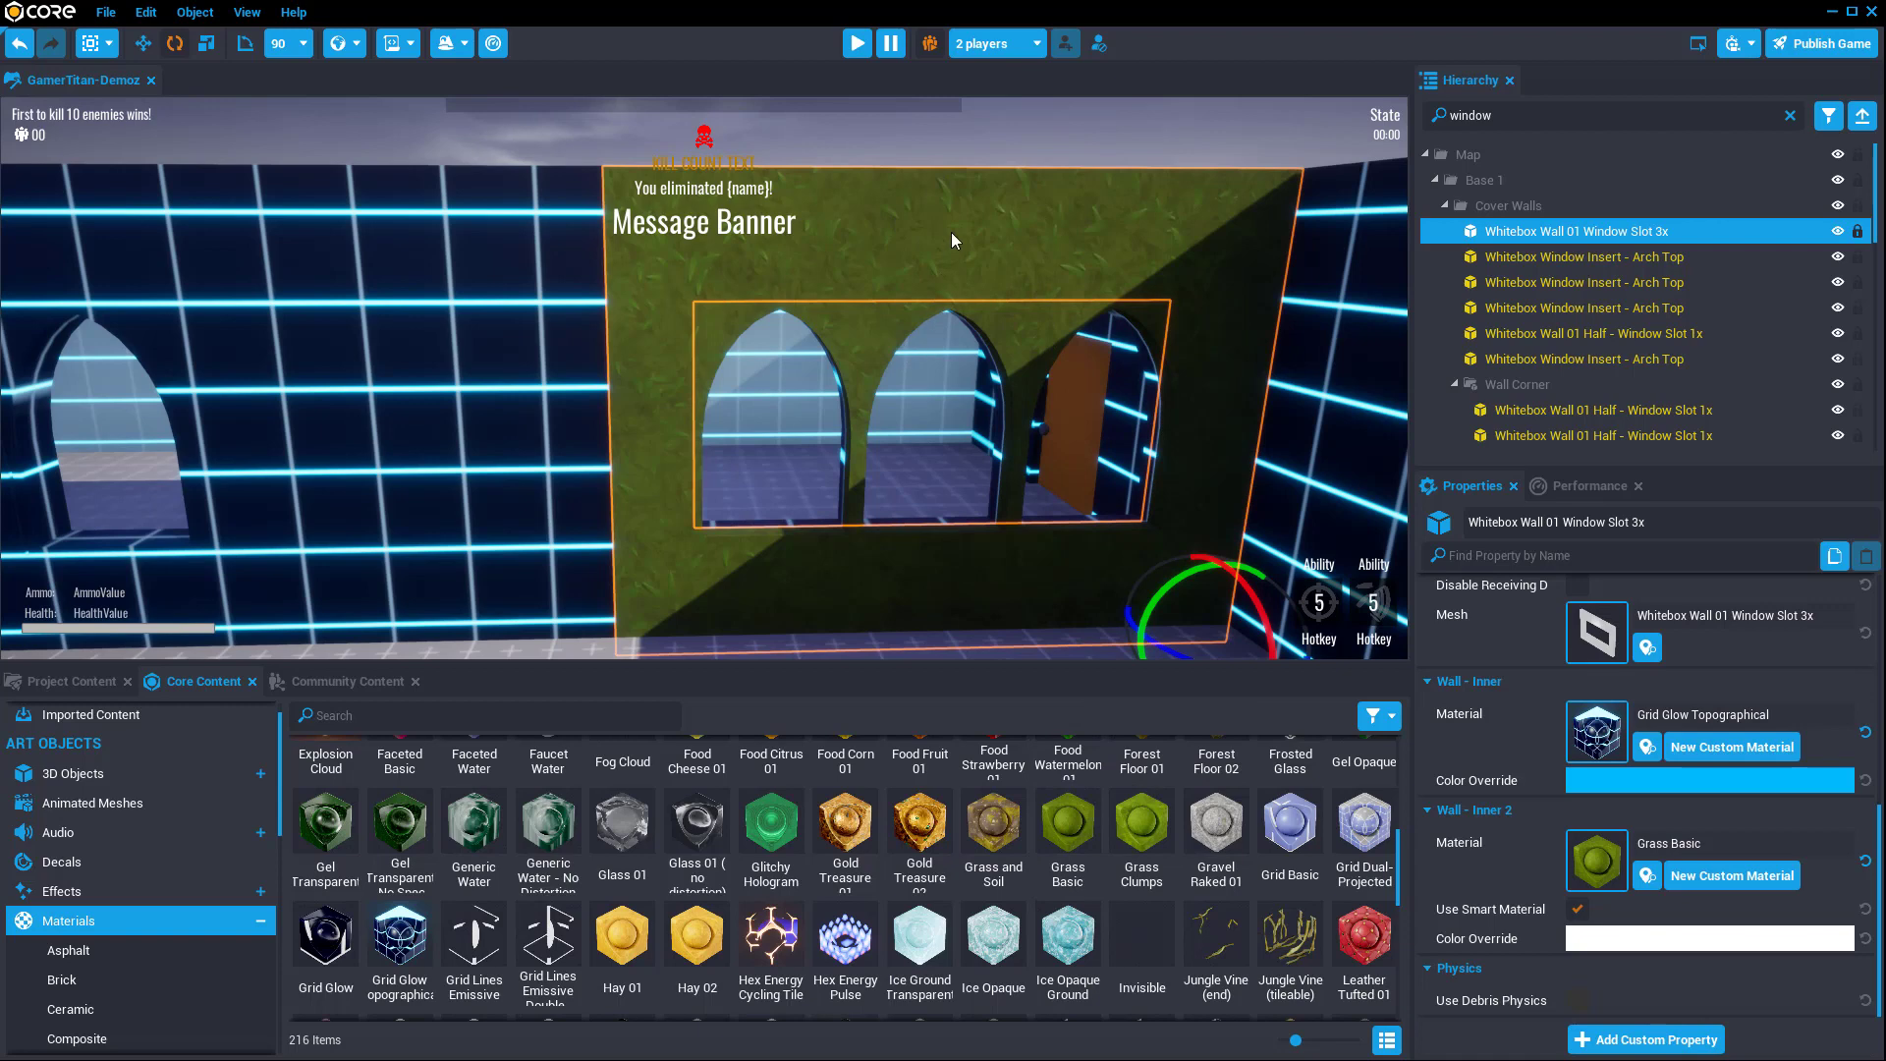
Step: Turn off Use Smart Material for the grass on the triple-window wall and its first arch insert, and examine the texture up close
{"action": "left_click", "coordinate": [1577, 910]}
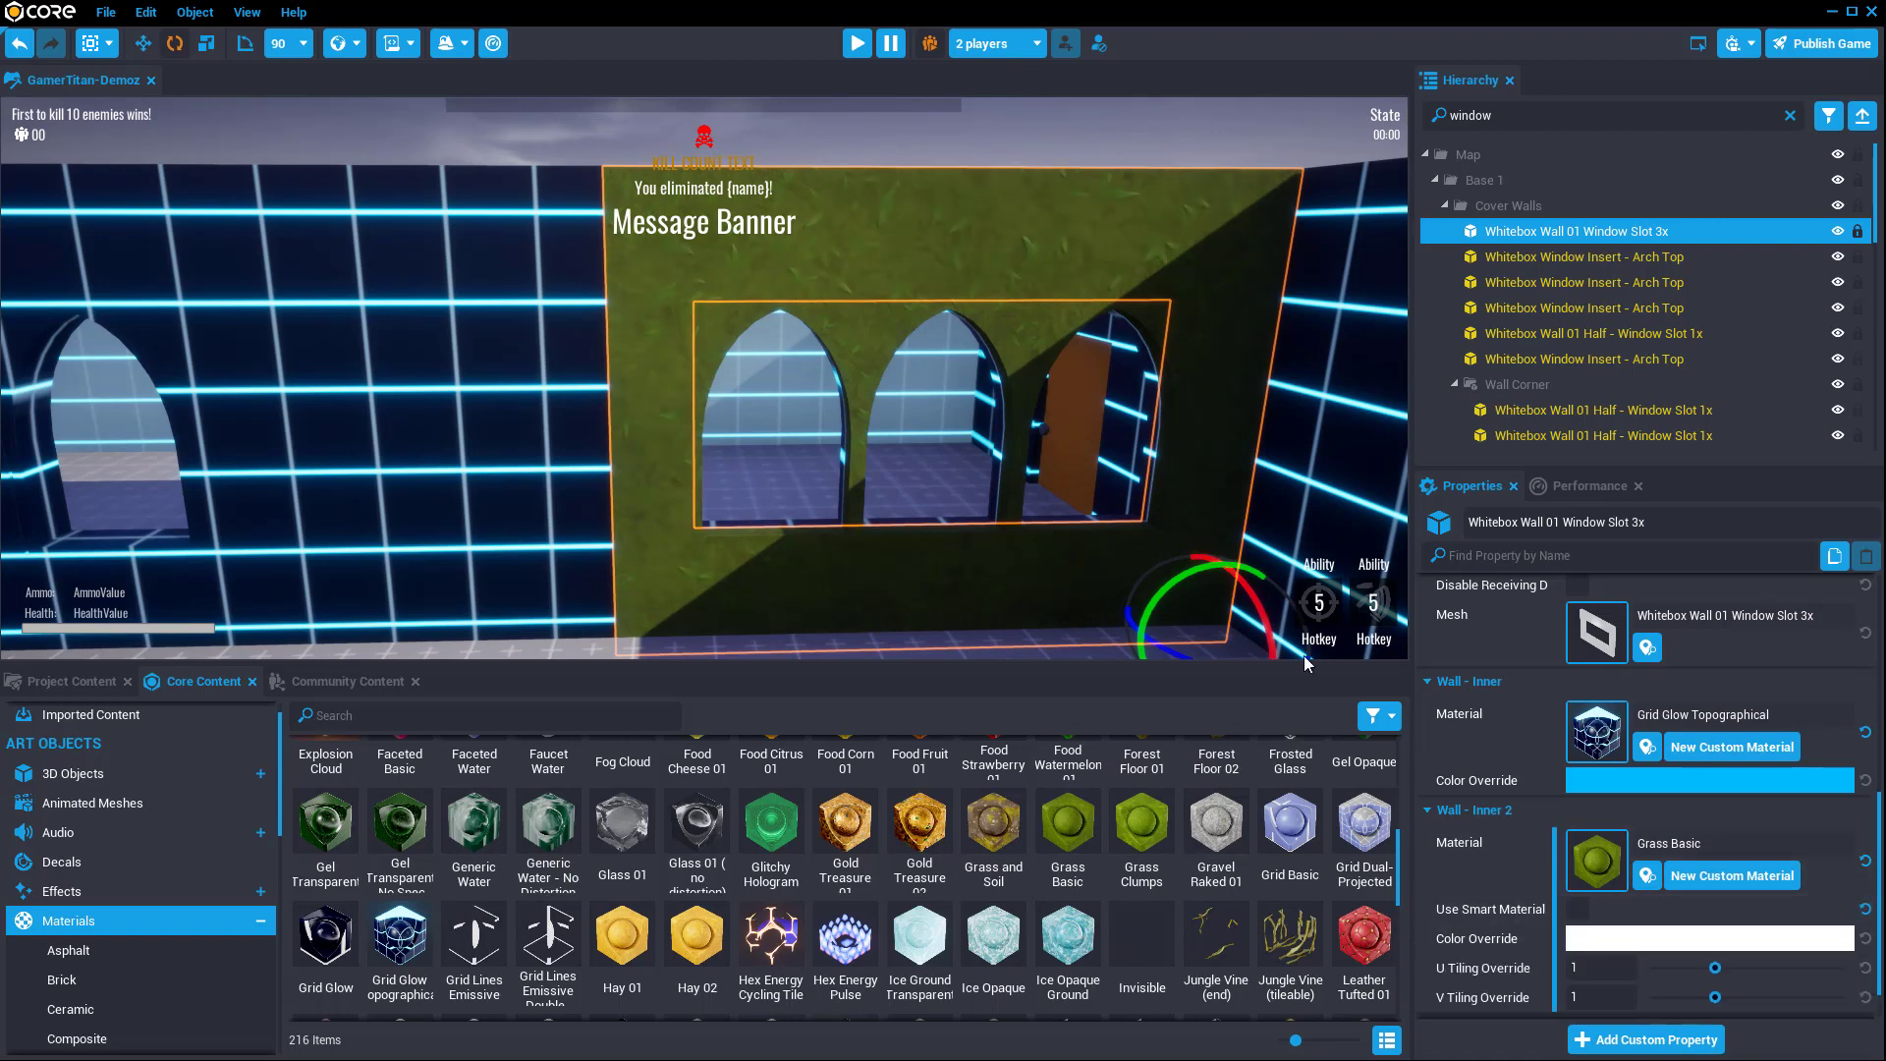
{"action": "left_click", "coordinate": [847, 346]}
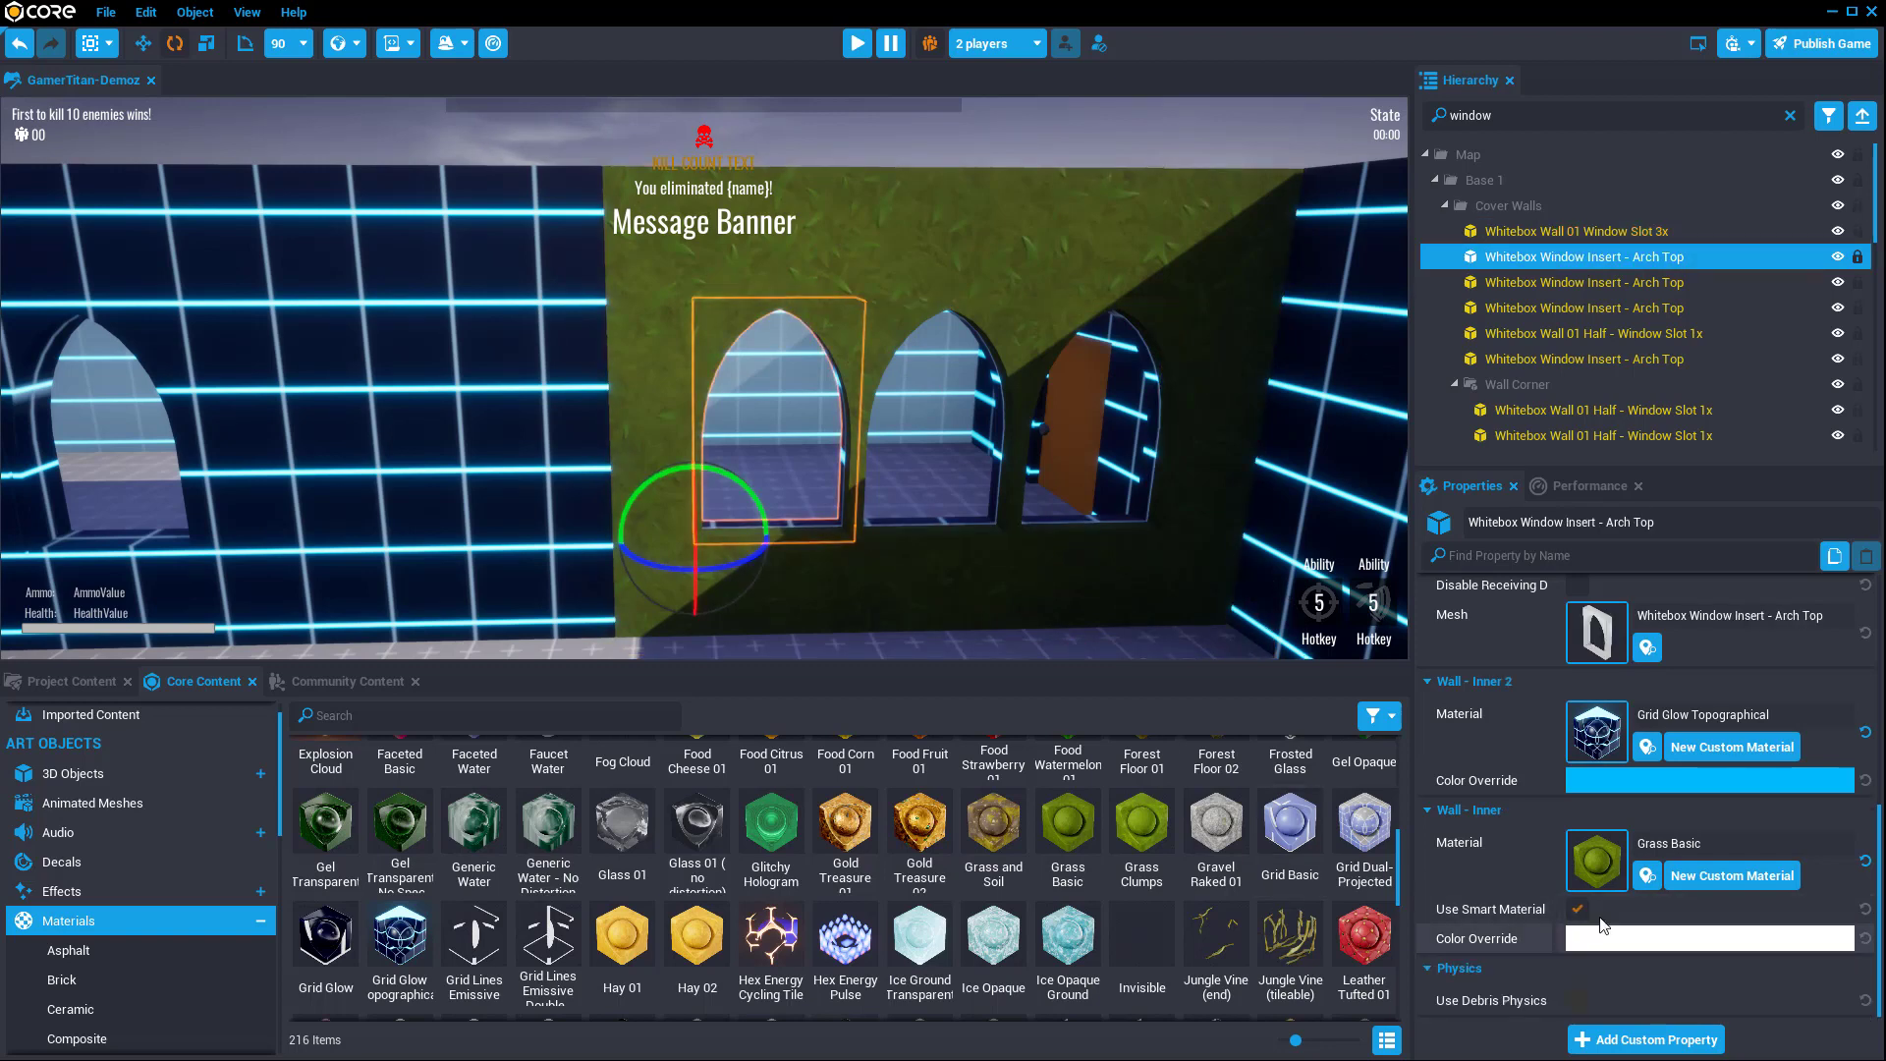
{"action": "left_click", "coordinate": [1081, 649]}
{"action": "scroll", "coordinate": [1090, 588], "scroll_direction": "up", "scroll_amount": 5}
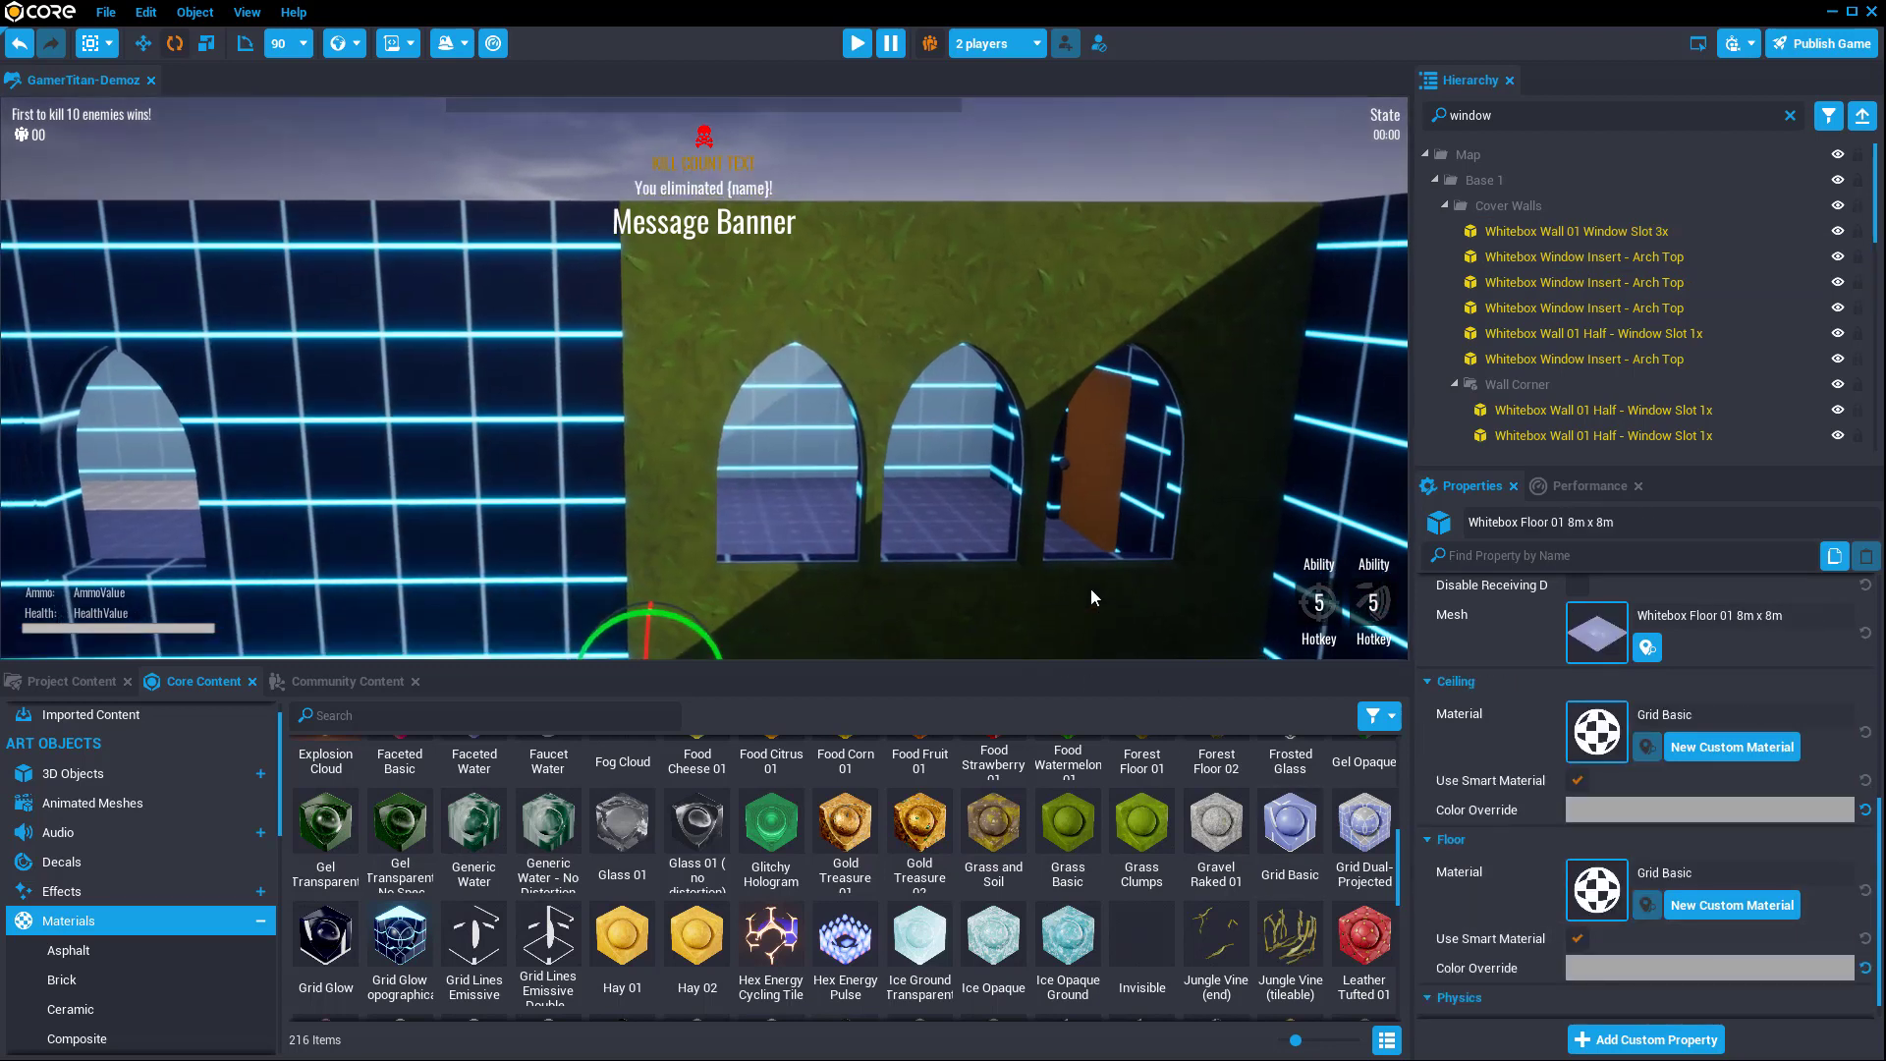
{"action": "scroll", "coordinate": [1093, 556], "scroll_direction": "up", "scroll_amount": 5}
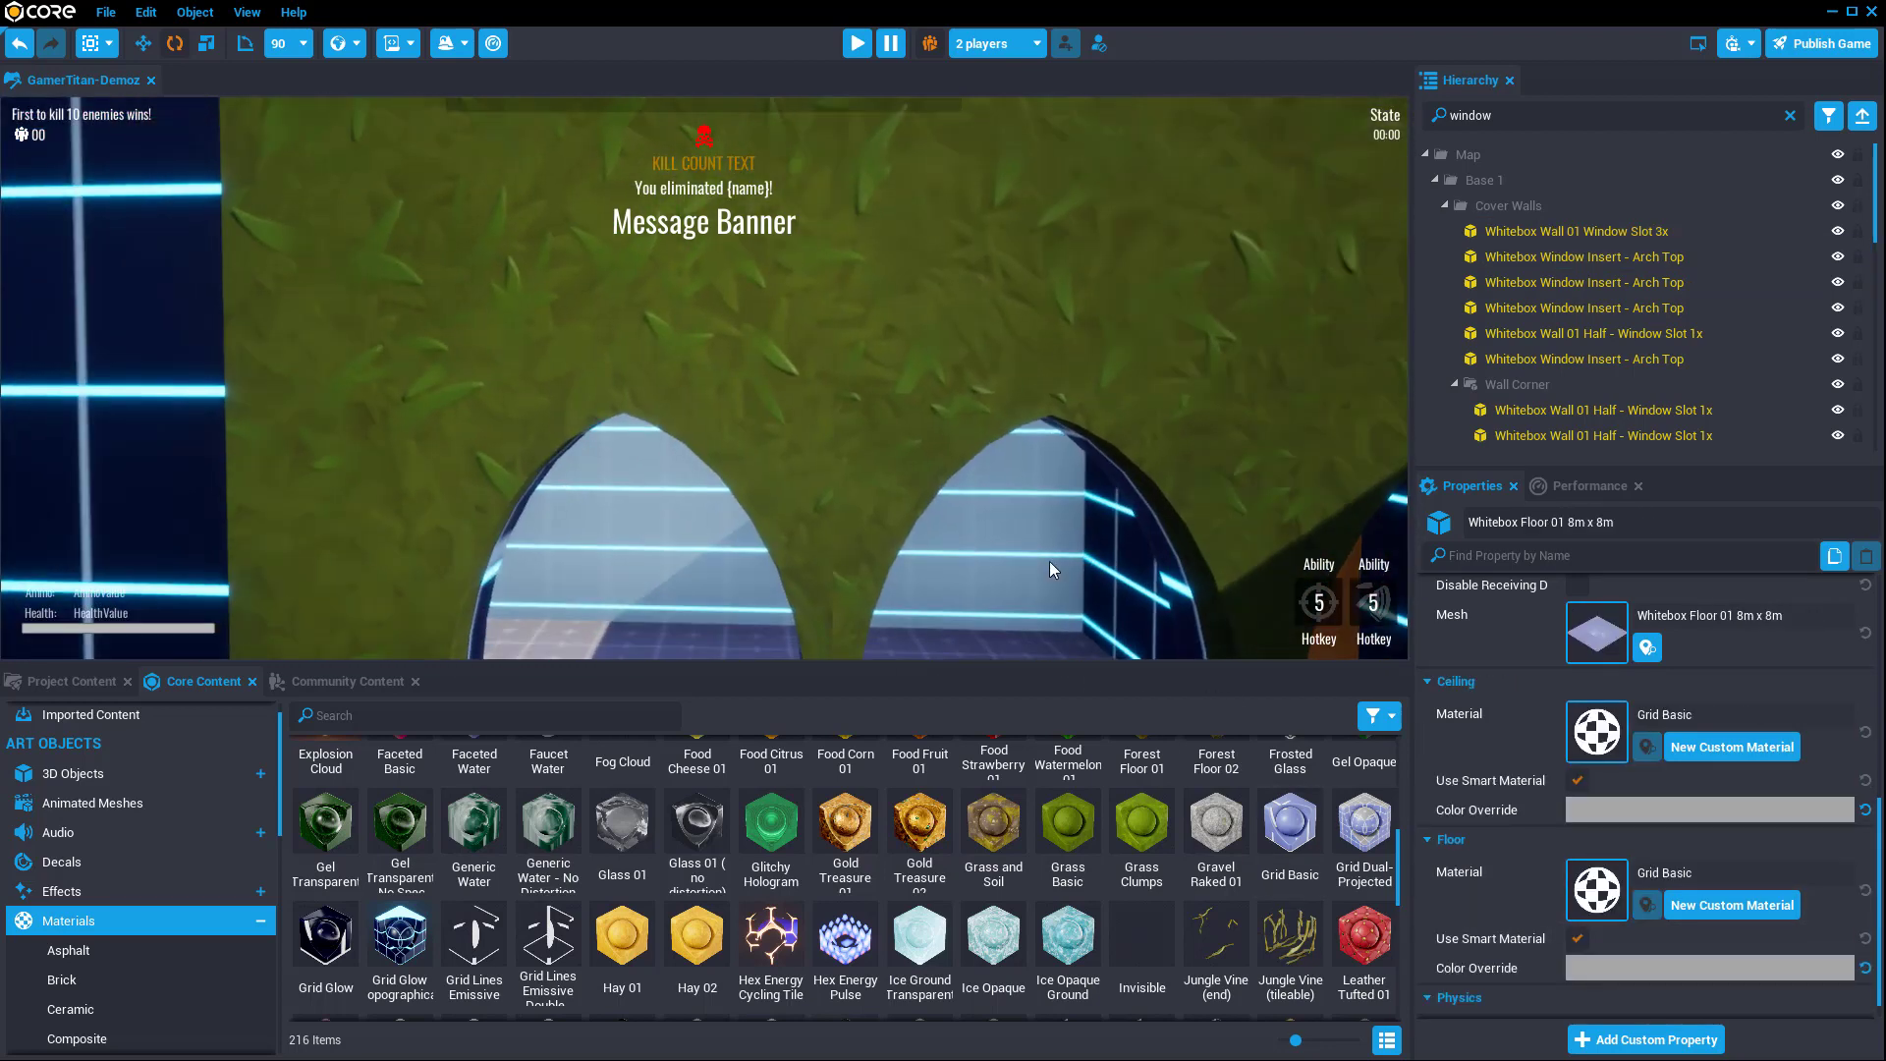
{"action": "scroll", "coordinate": [1118, 582], "scroll_direction": "up", "scroll_amount": 5}
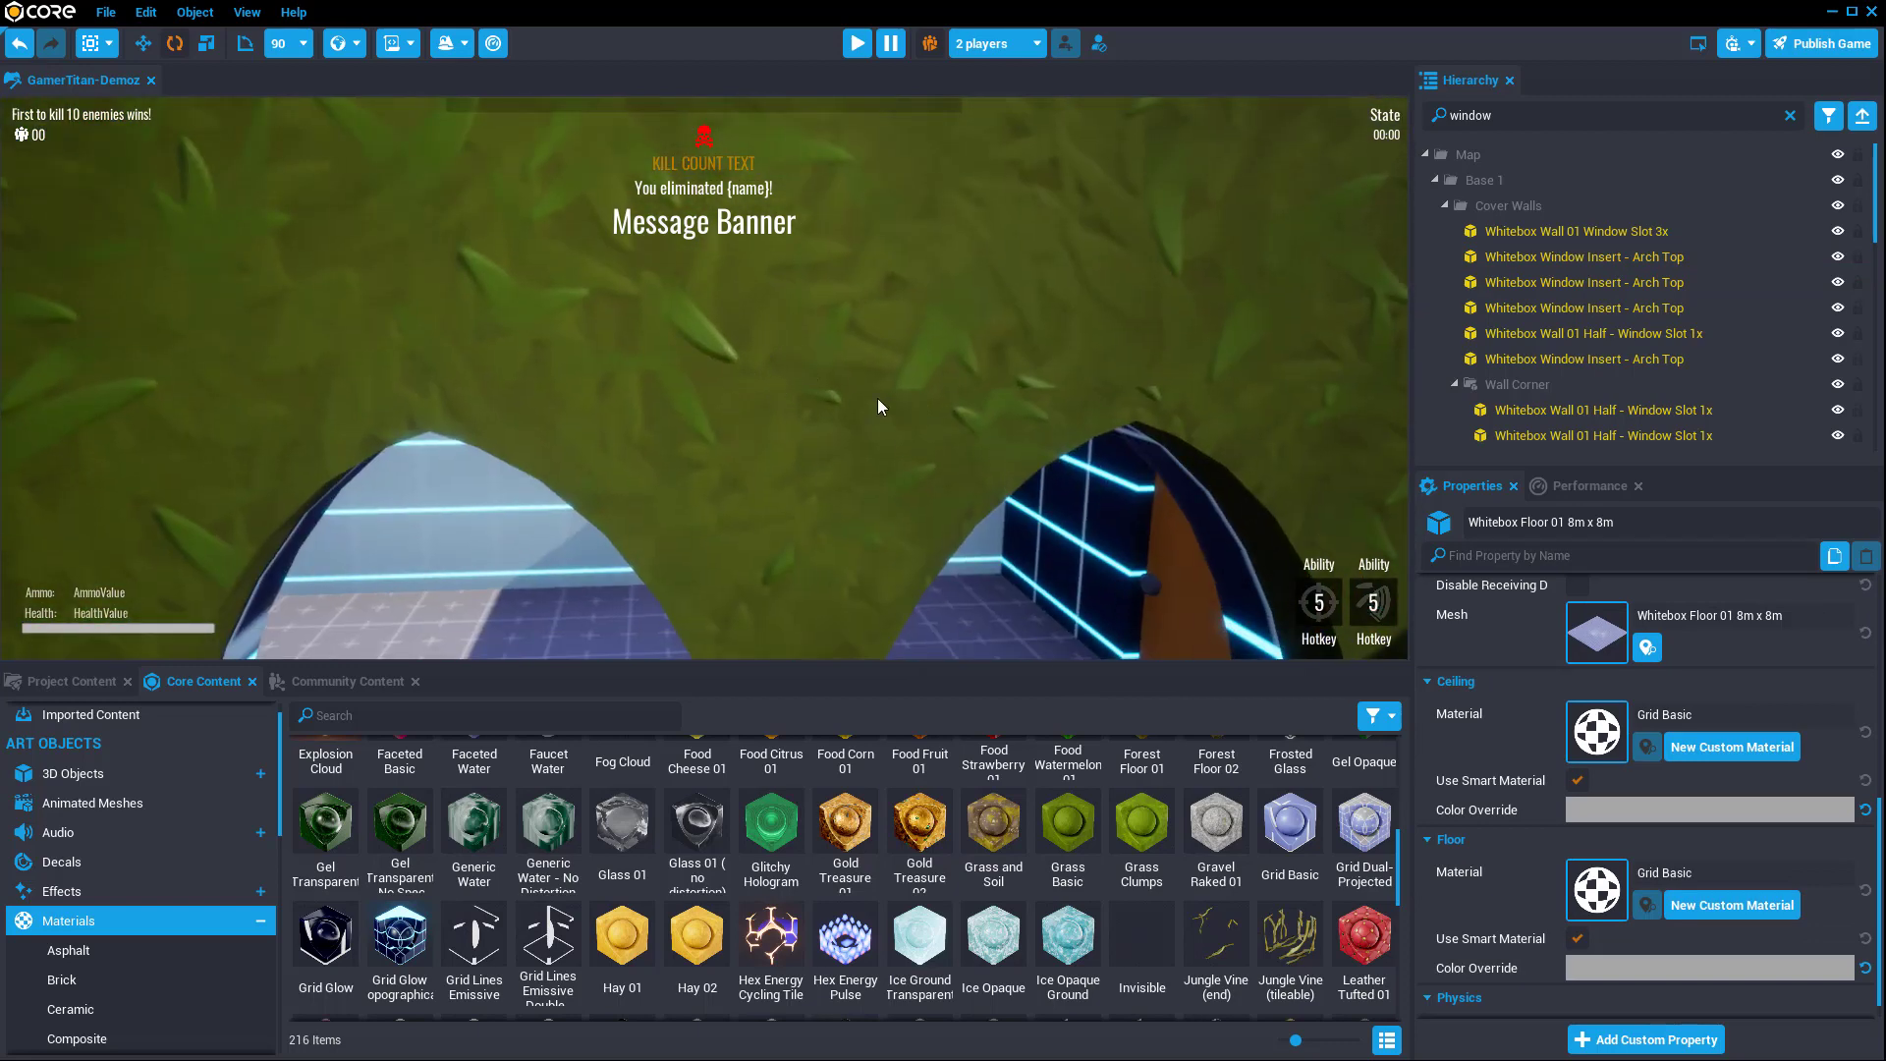
{"action": "scroll", "coordinate": [854, 407], "scroll_direction": "down", "scroll_amount": 8}
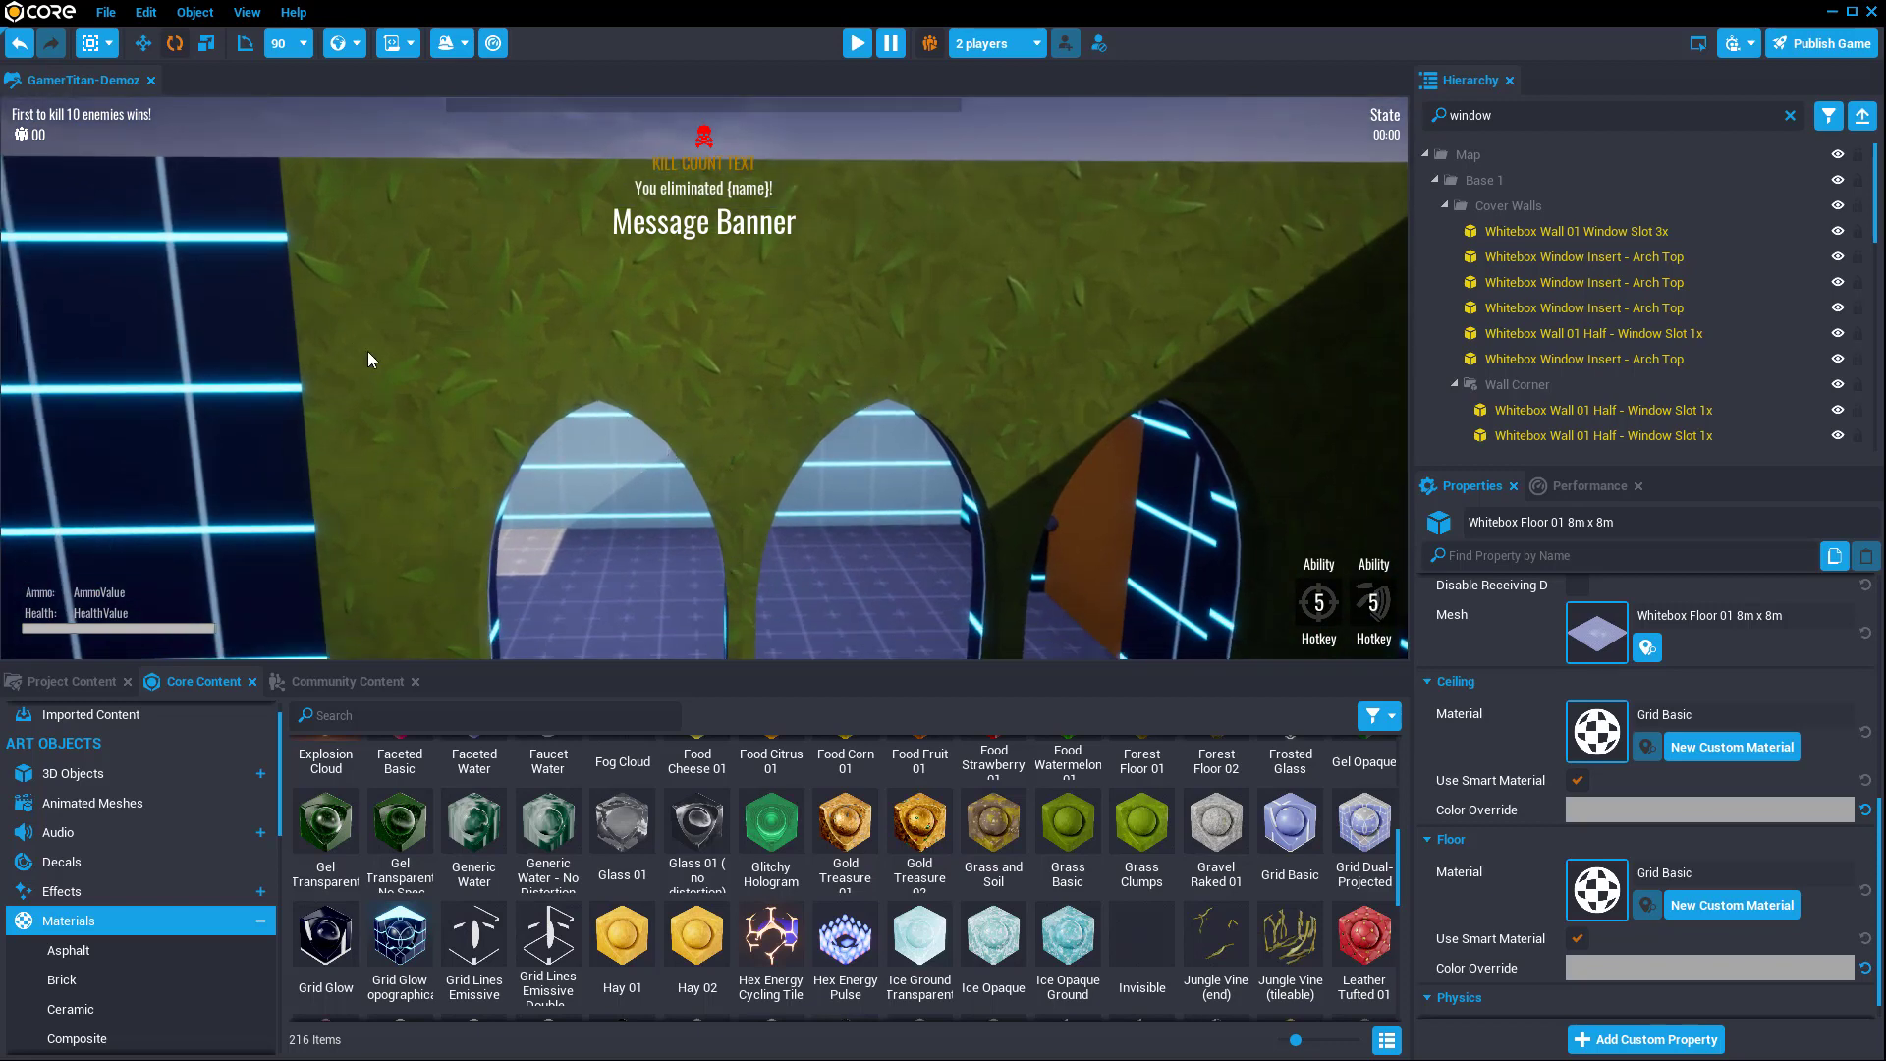
{"action": "scroll", "coordinate": [953, 499], "scroll_direction": "down", "scroll_amount": 6}
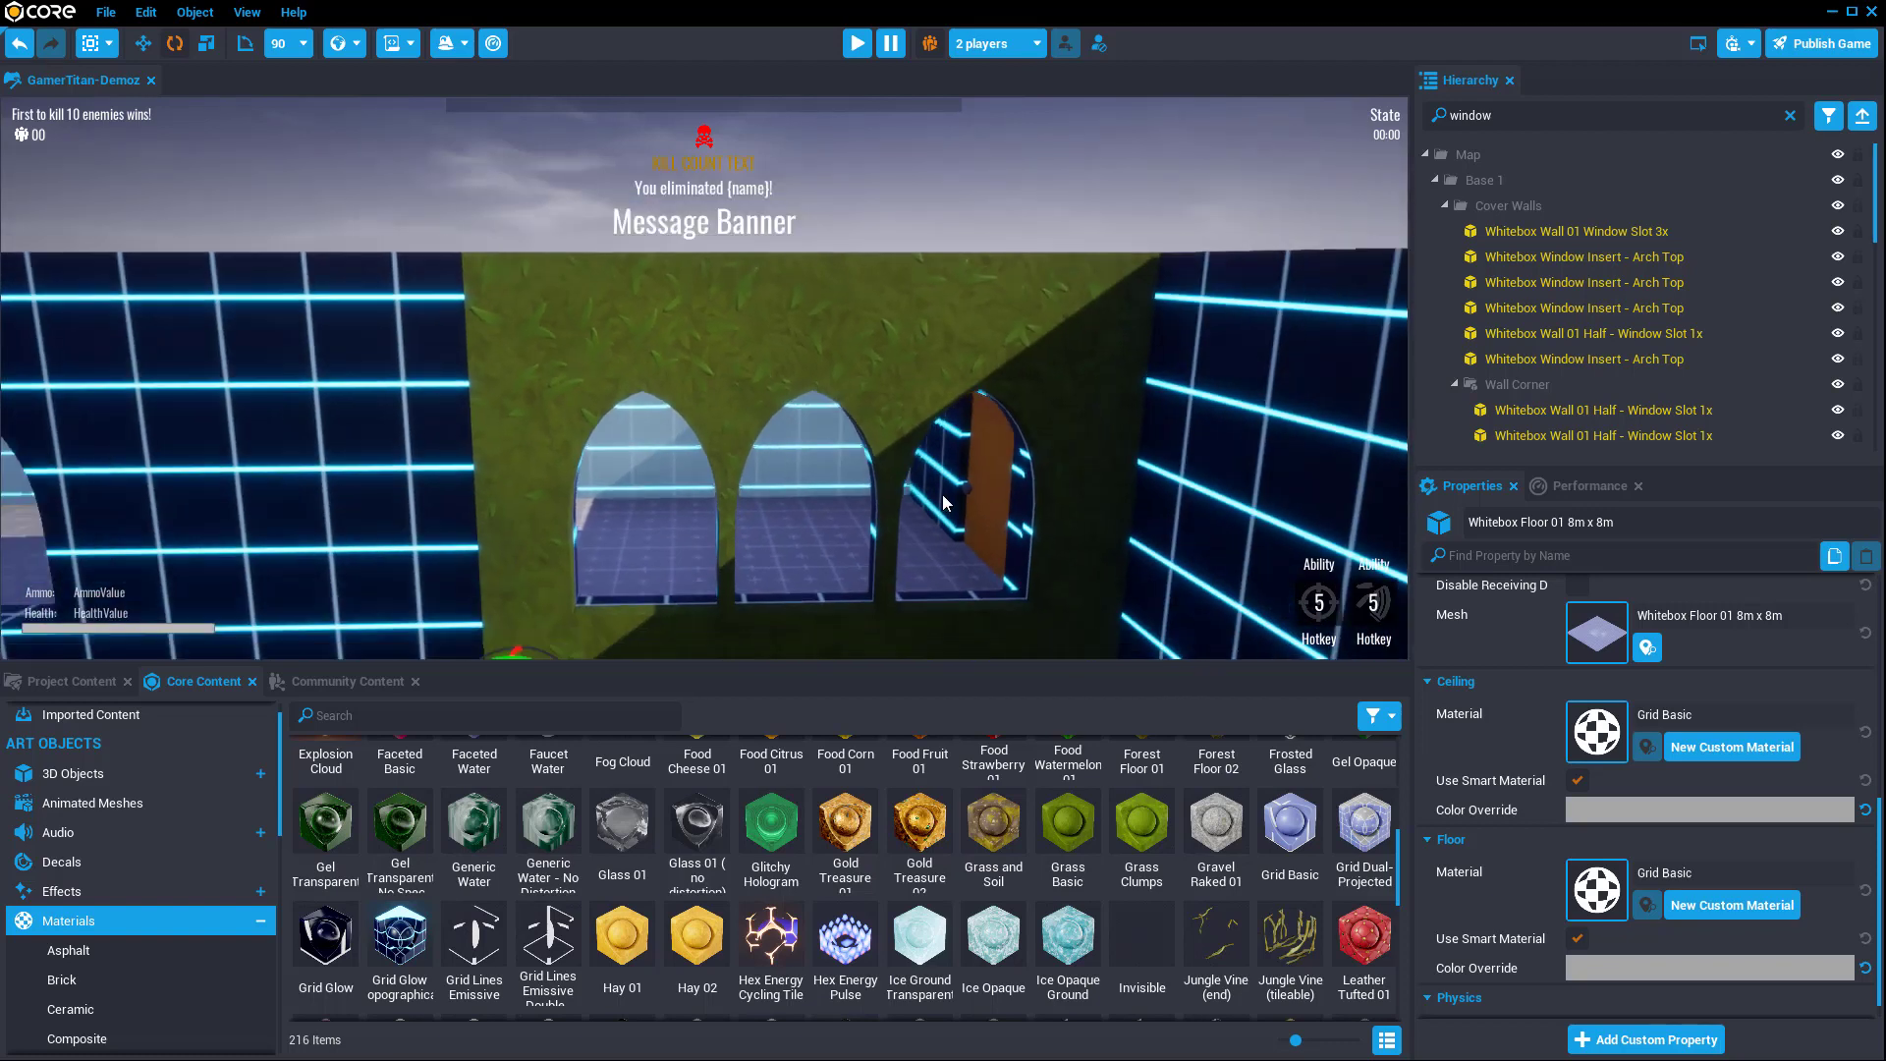
Step: Undo the smart material and Grass Basic changes on the triple-window wall and its arch inserts
{"action": "key", "text": "ctrl+z"}
{"action": "key", "text": "ctrl+z"}
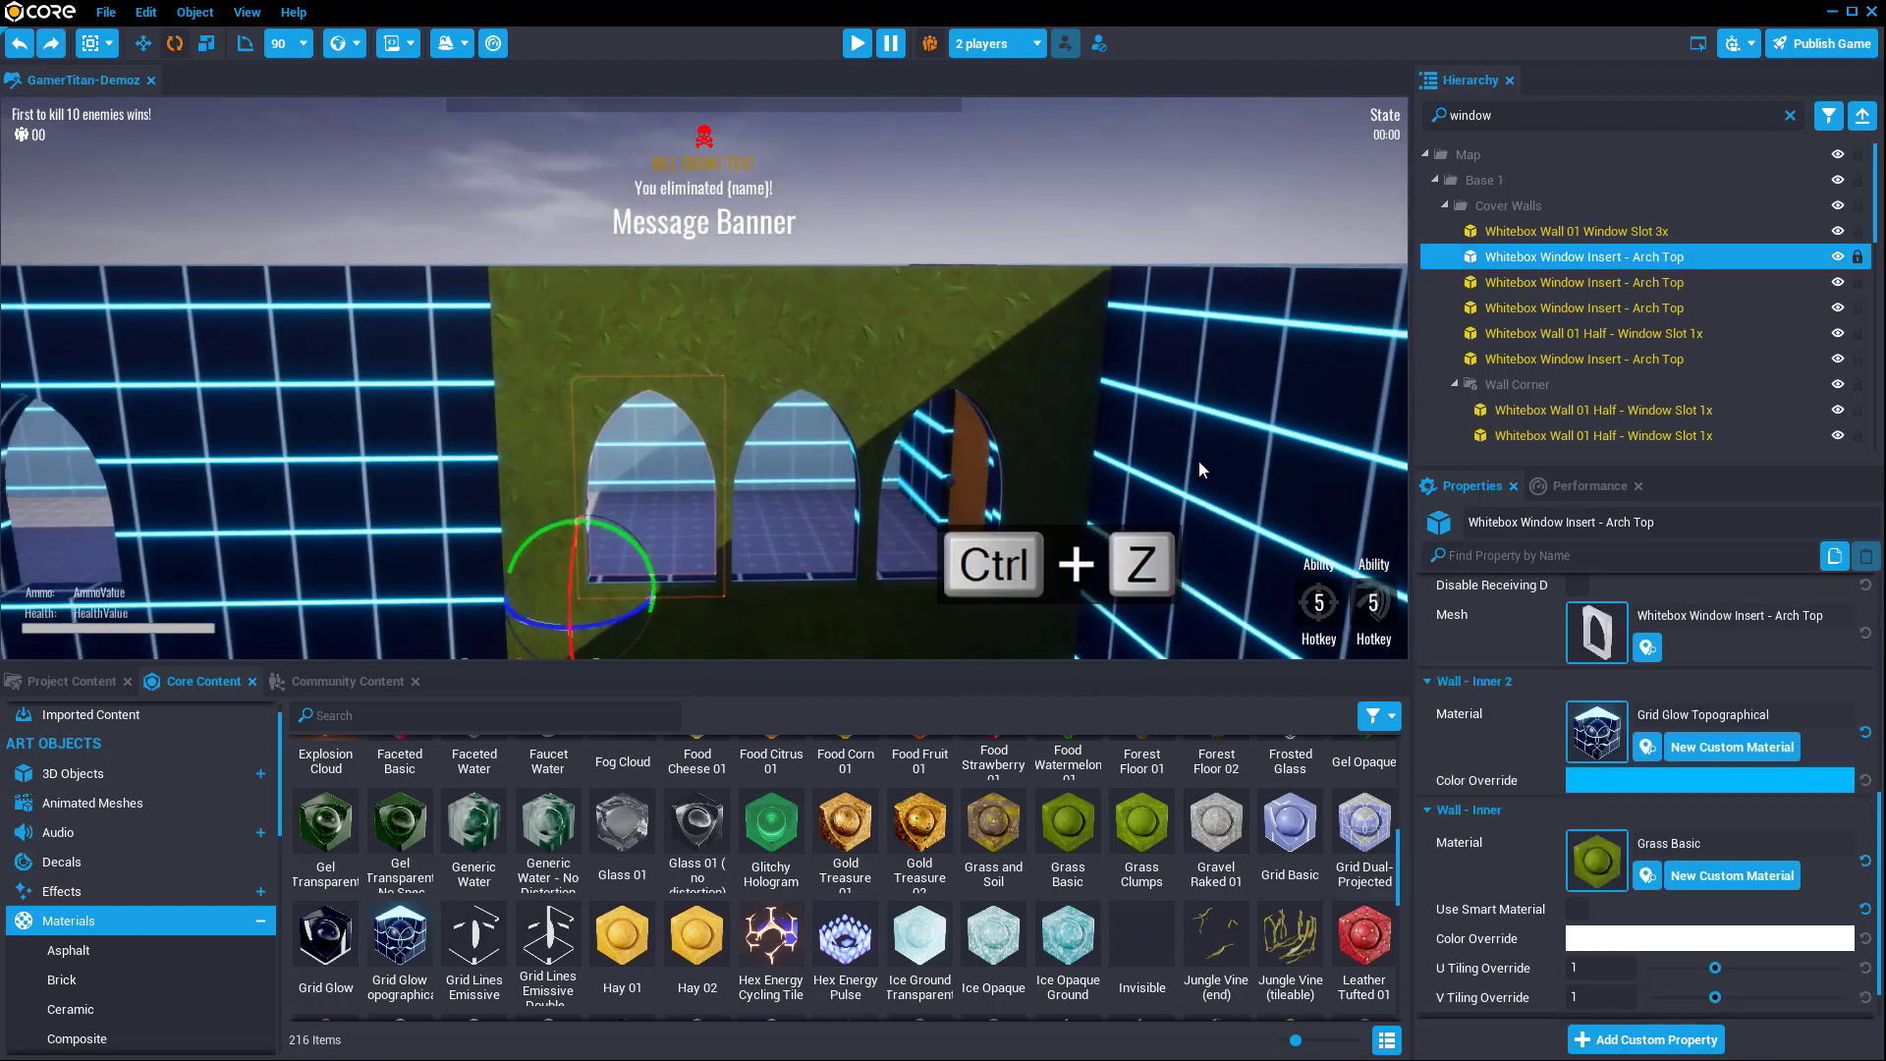
{"action": "key", "text": "ctrl+z"}
{"action": "key", "text": "ctrl+z"}
{"action": "key", "text": "ctrl+z"}
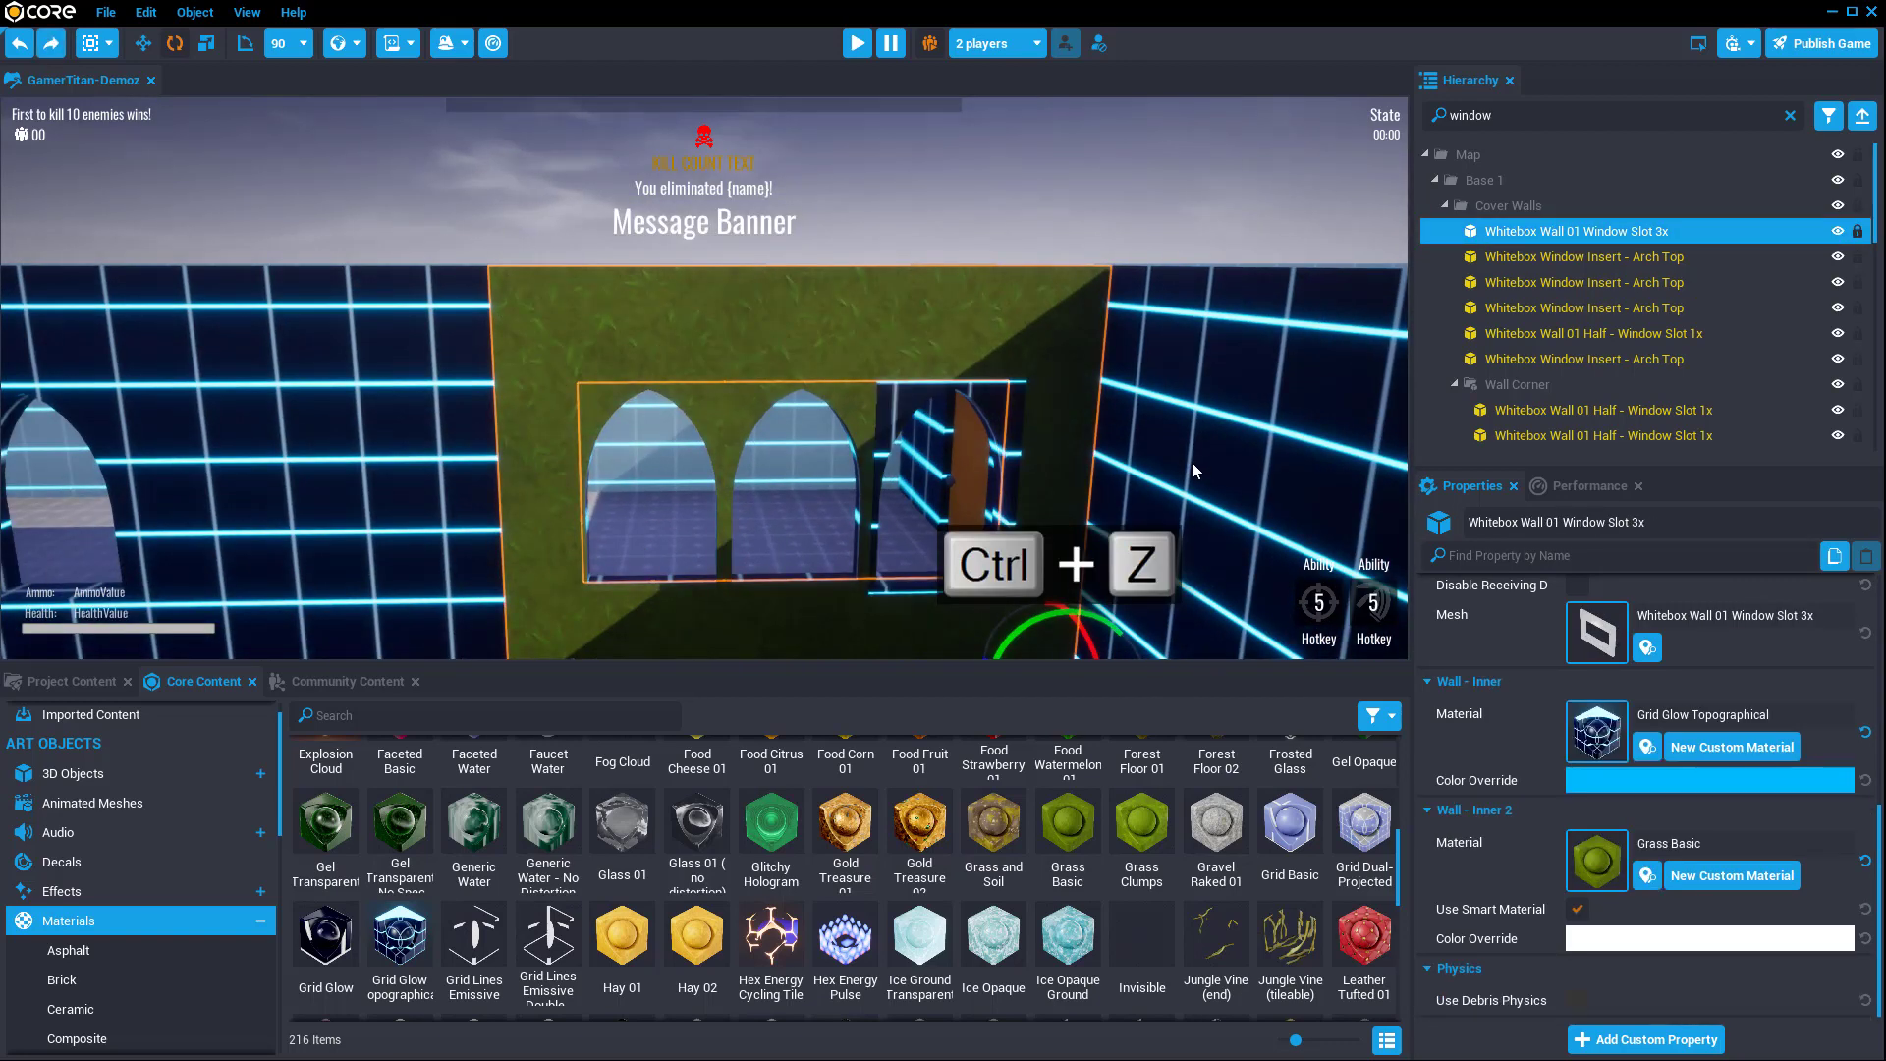
{"action": "scroll", "coordinate": [1083, 492], "scroll_direction": "up", "scroll_amount": 5}
{"action": "scroll", "coordinate": [1088, 486], "scroll_direction": "down", "scroll_amount": 4}
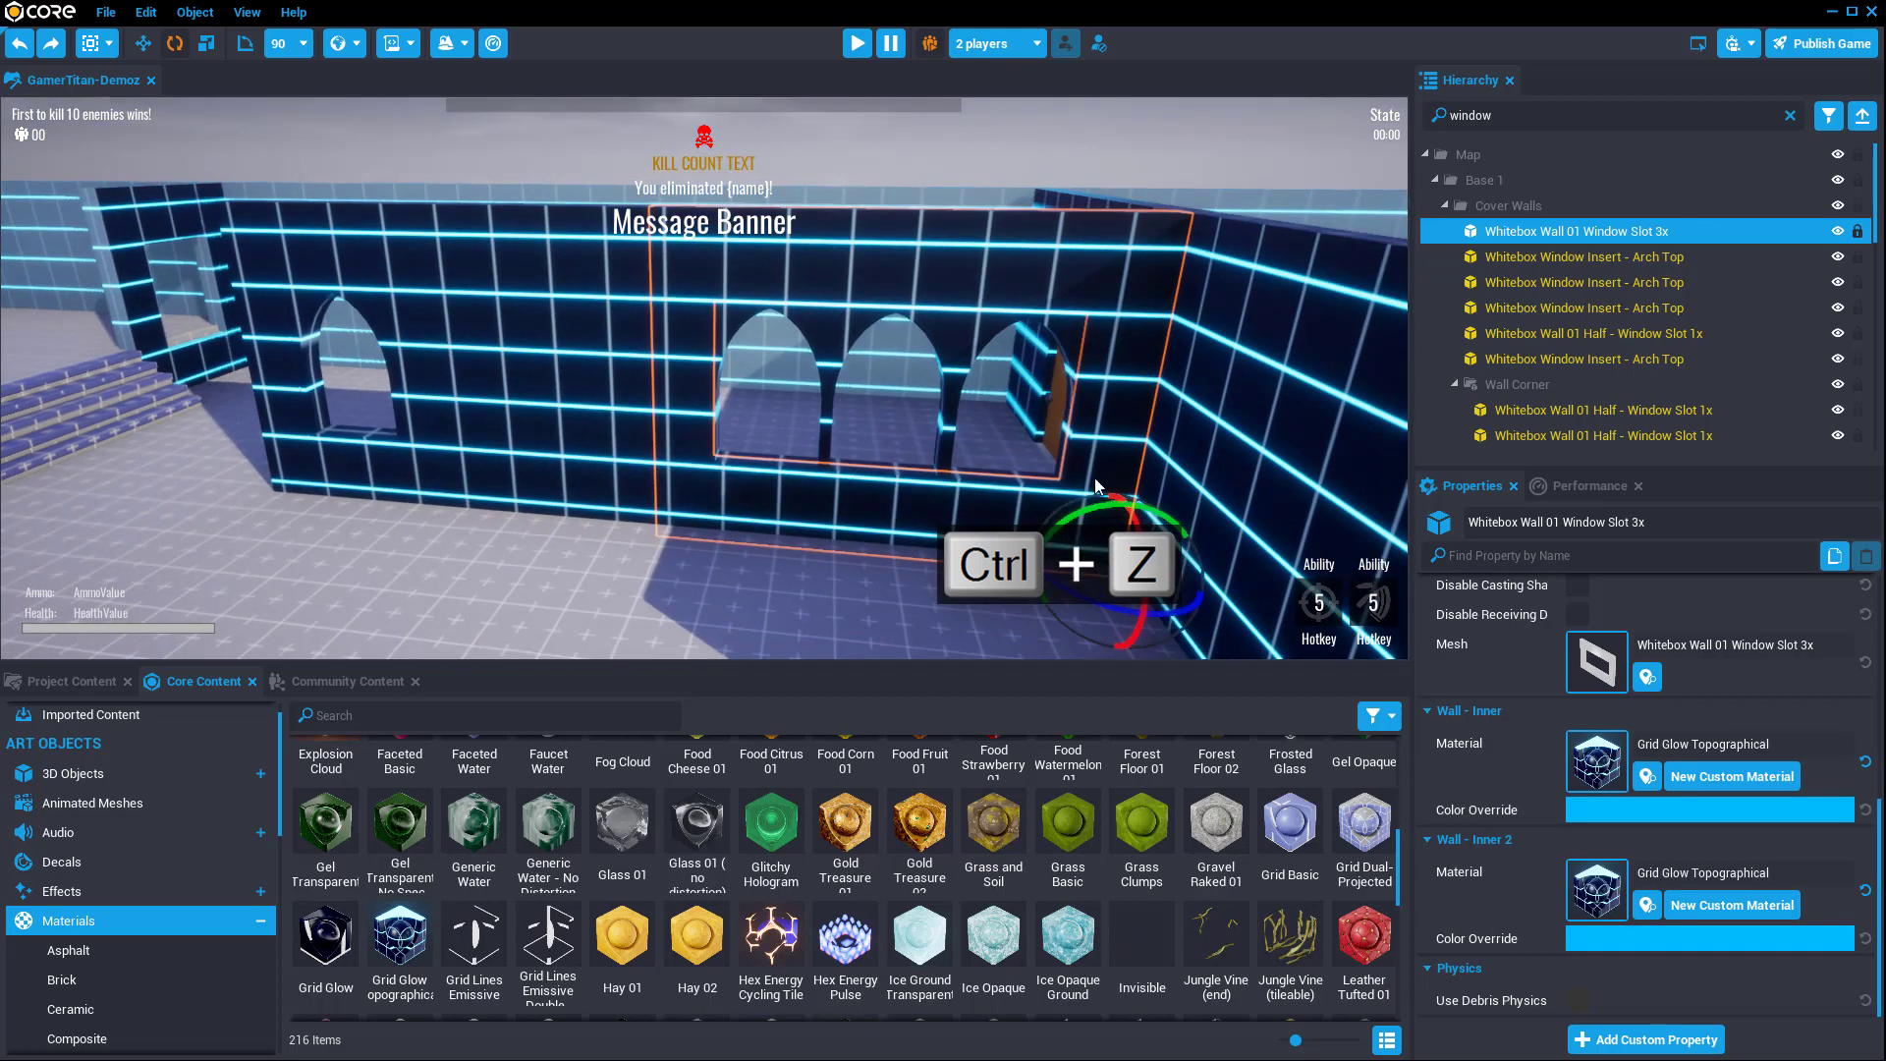
{"action": "right_click_drag", "start_coordinate": [1094, 477], "coordinate": [628, 509]}
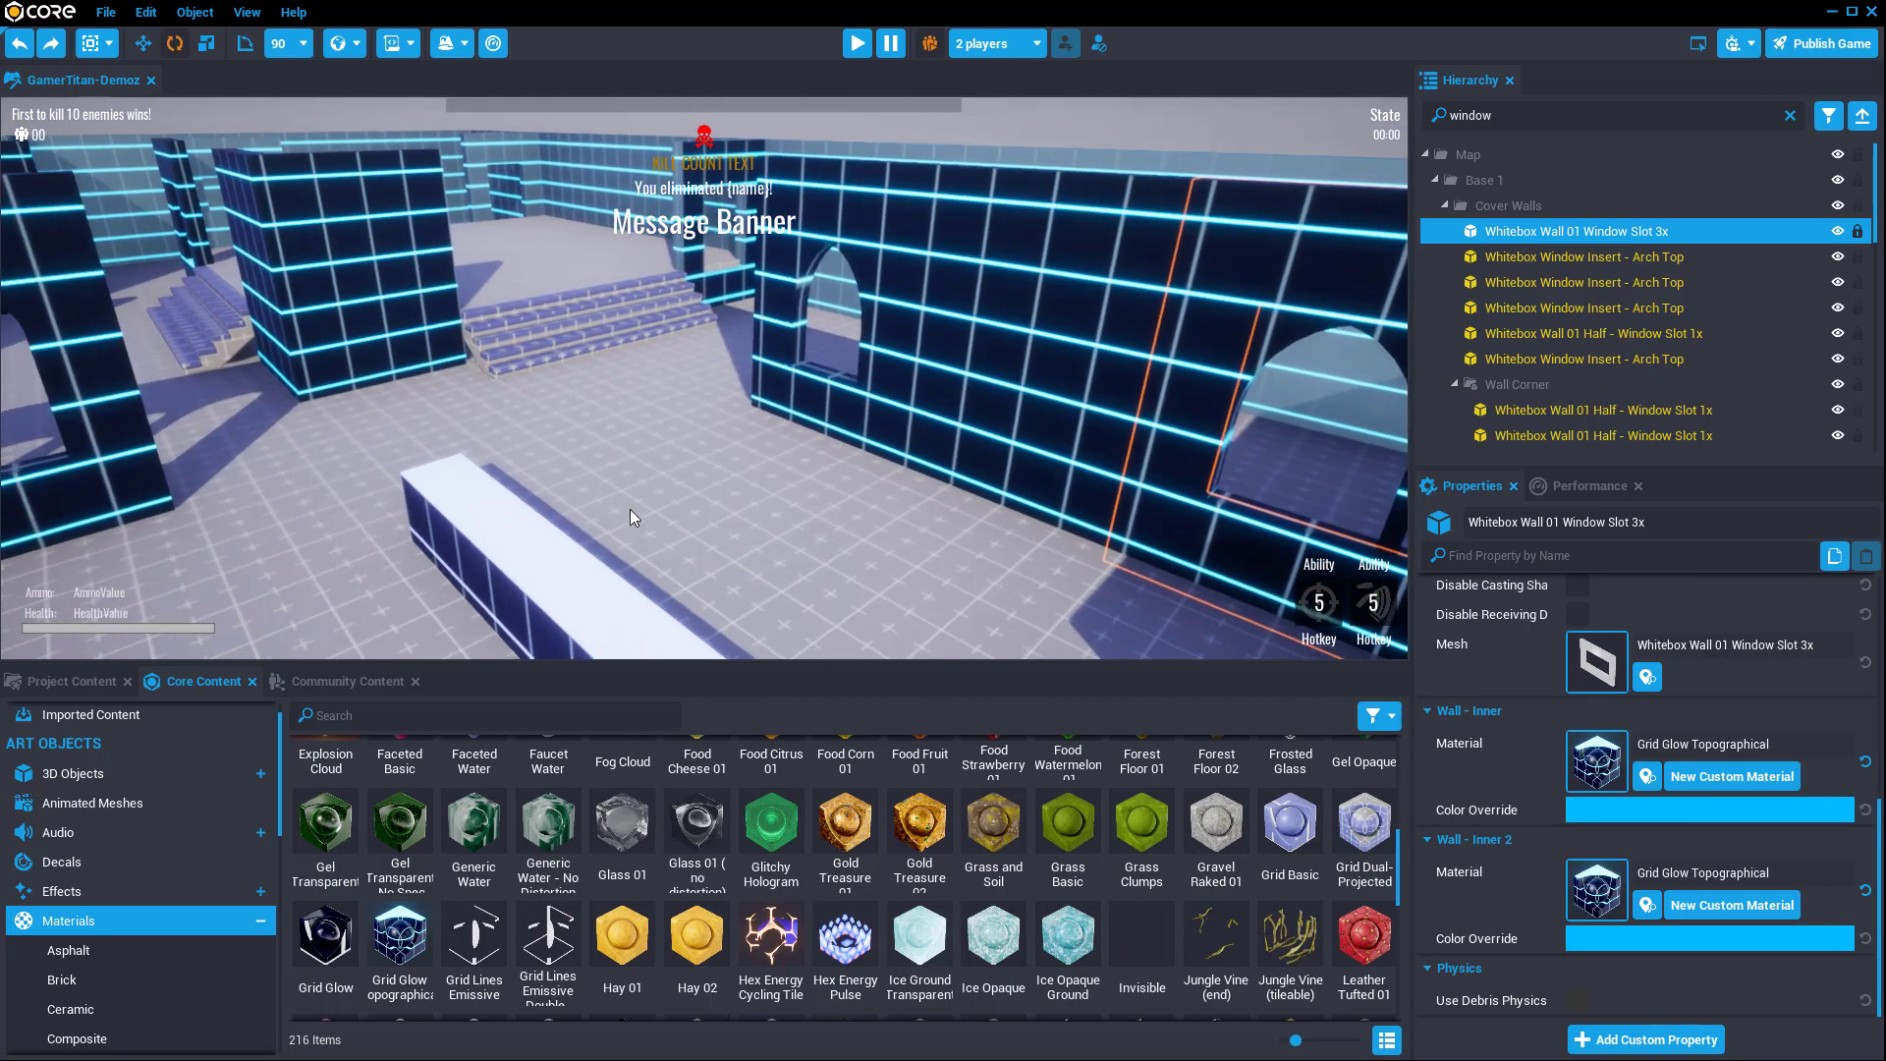
Step: Place a Ball from the Core Content 3D Objects on the open floor beside the low white-topped wall
{"action": "left_click", "coordinate": [79, 773]}
{"action": "scroll", "coordinate": [550, 884], "scroll_direction": "up", "scroll_amount": 3}
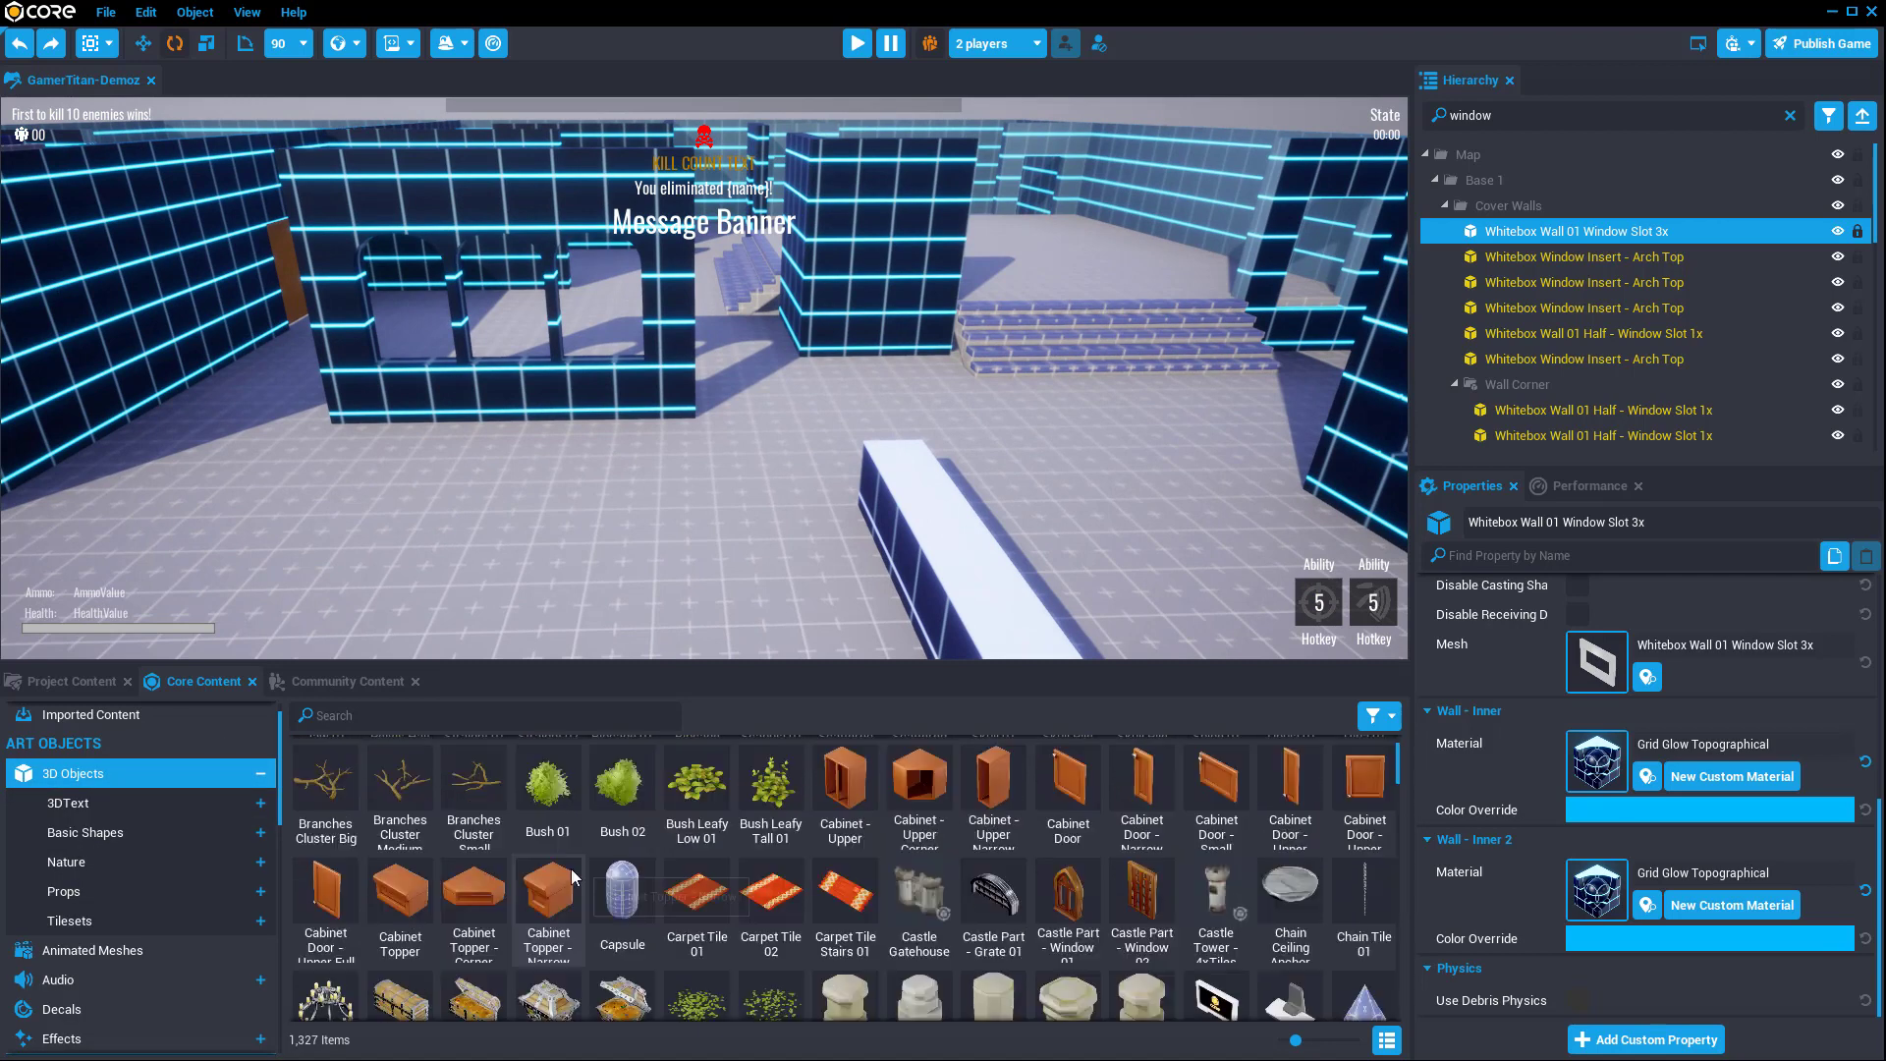
{"action": "left_click_drag", "start_coordinate": [622, 776], "coordinate": [683, 562]}
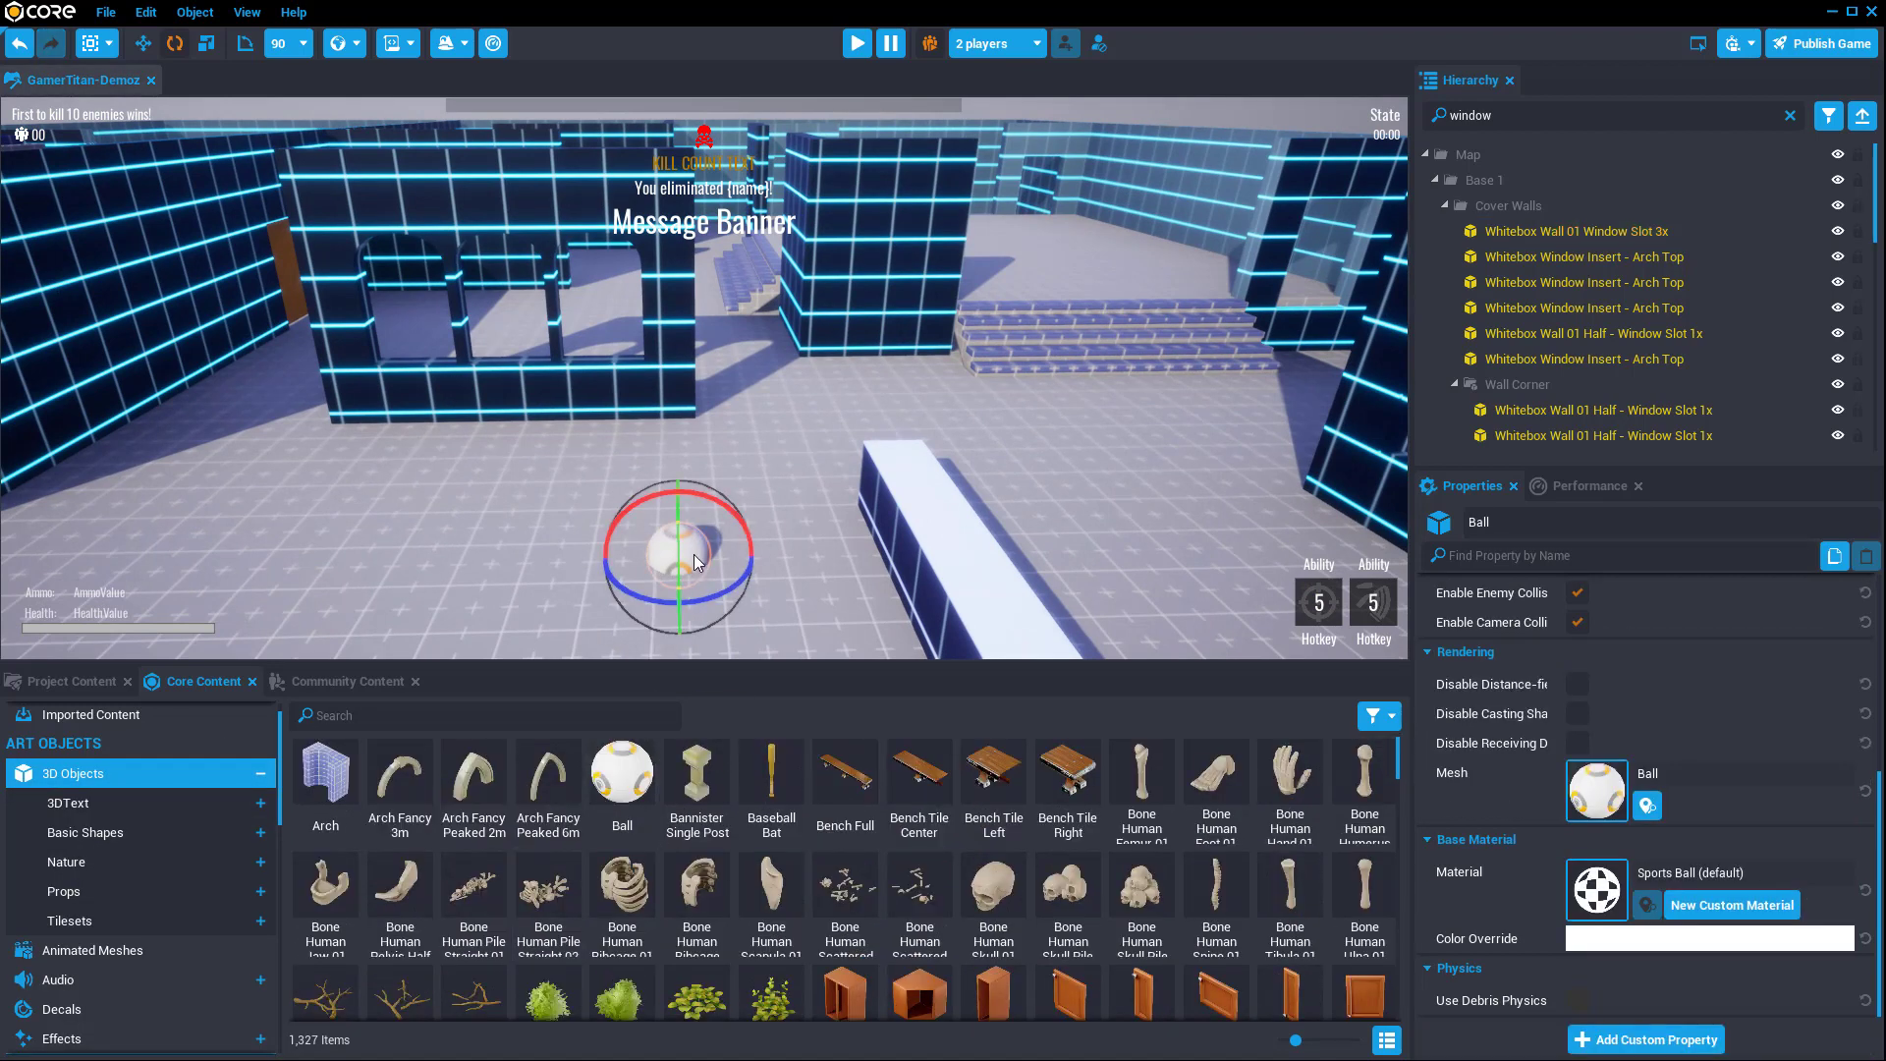
{"action": "key", "text": "w"}
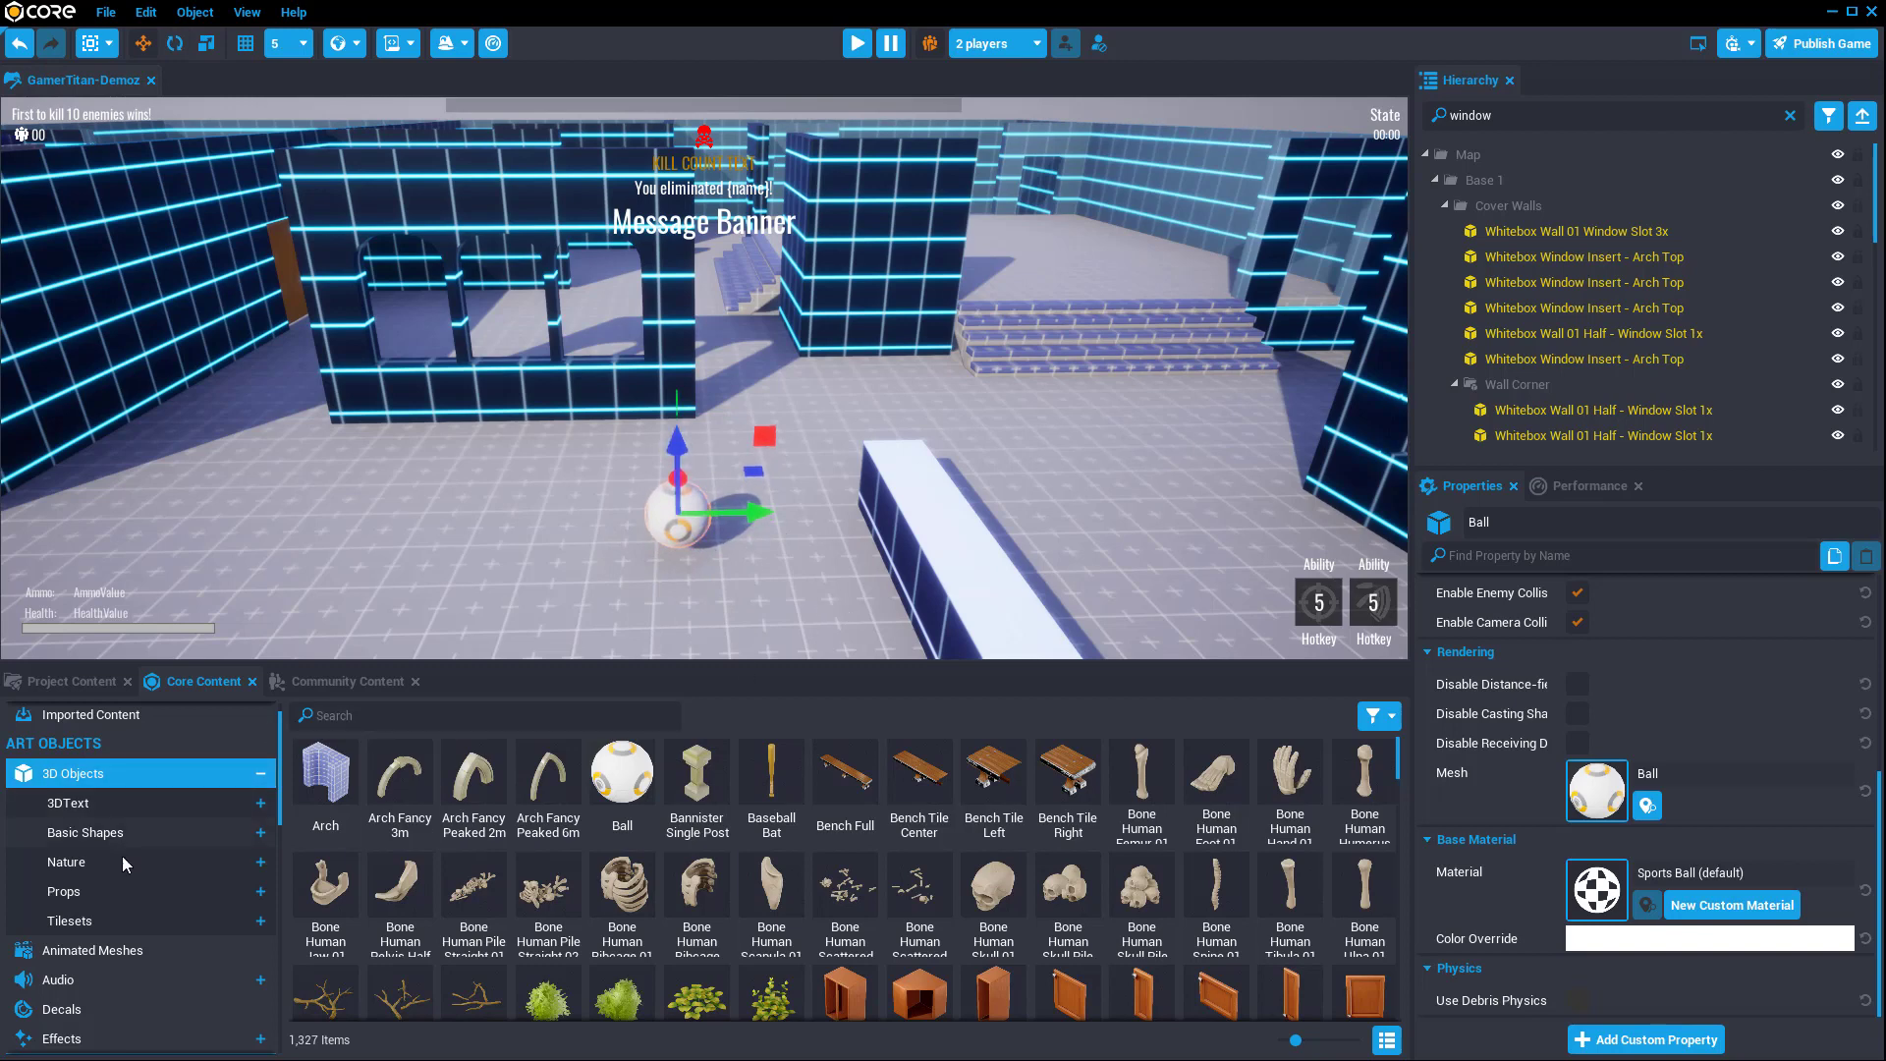
Step: Apply the Birch Leaves 01 material to the ball and slide it across the floor while viewing the texture up close
{"action": "scroll", "coordinate": [96, 1021], "scroll_direction": "down", "scroll_amount": 1}
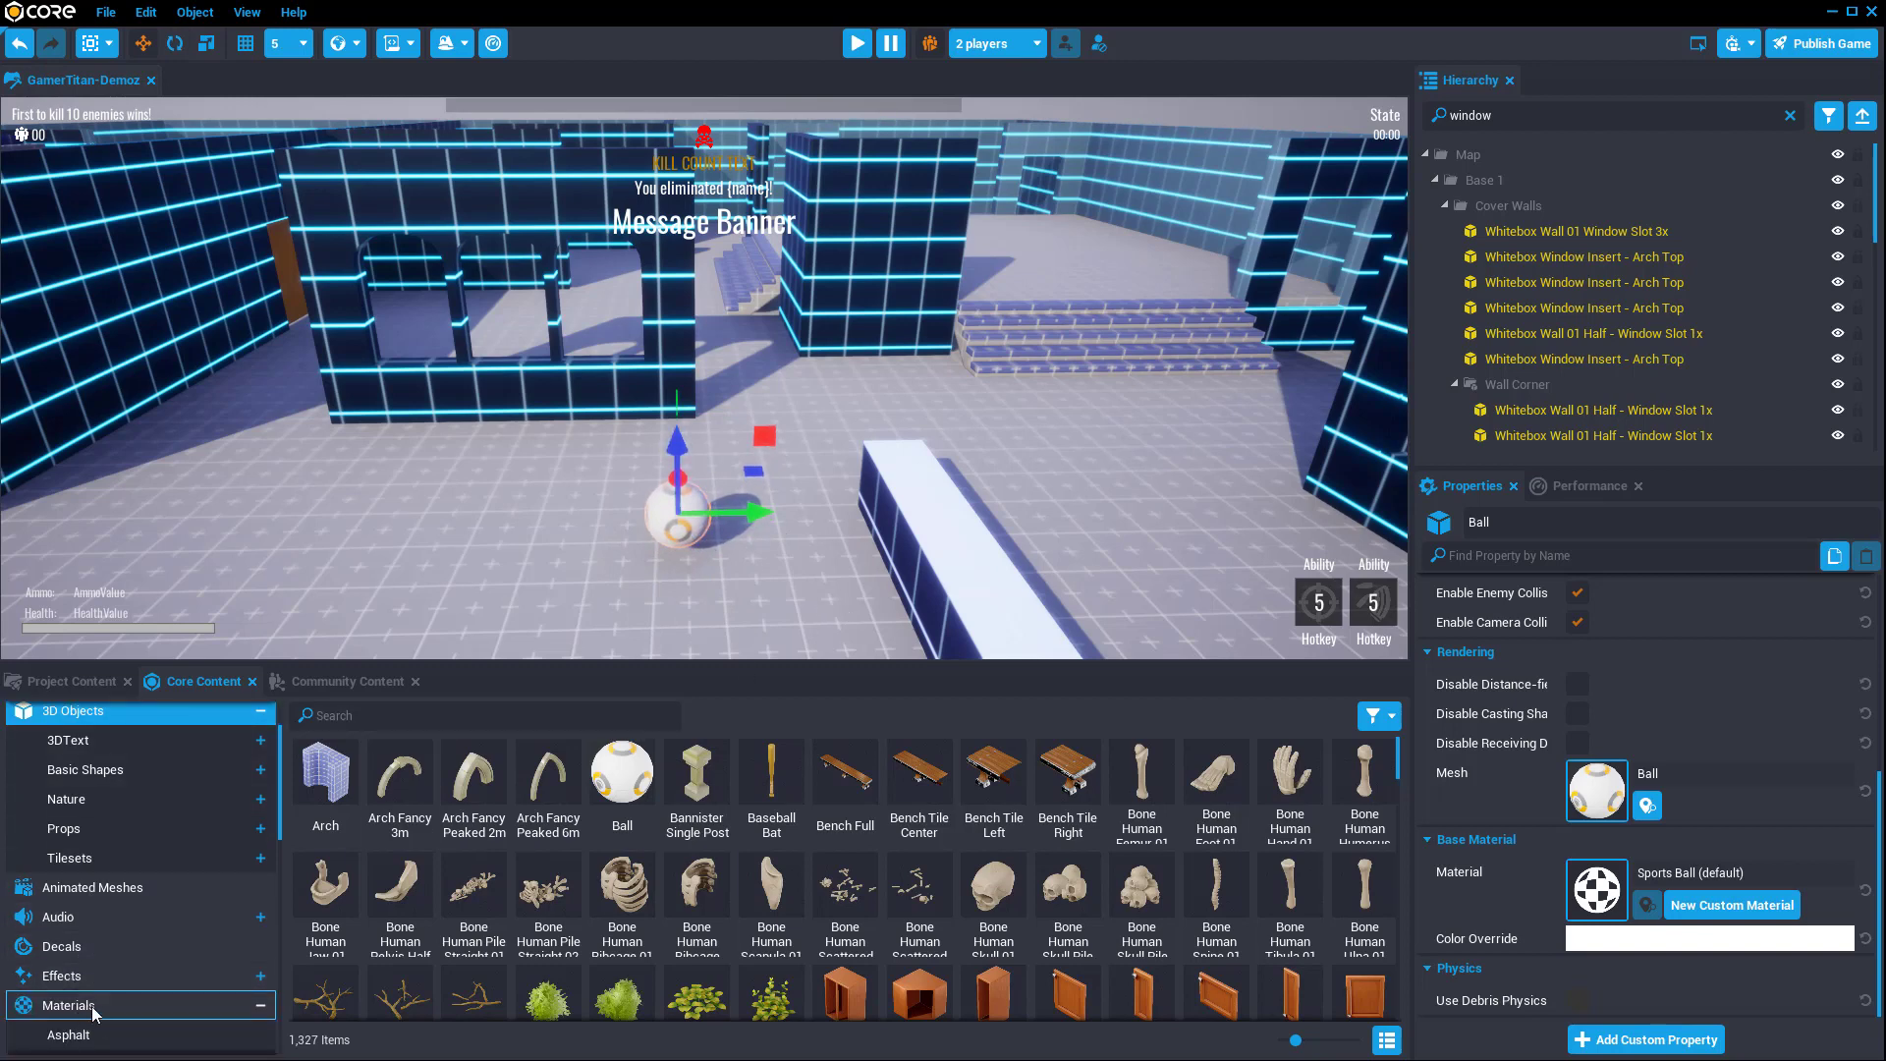
{"action": "left_click", "coordinate": [93, 1007]}
{"action": "scroll", "coordinate": [550, 884], "scroll_direction": "down", "scroll_amount": 1}
{"action": "left_click_drag", "start_coordinate": [400, 869], "coordinate": [712, 560]}
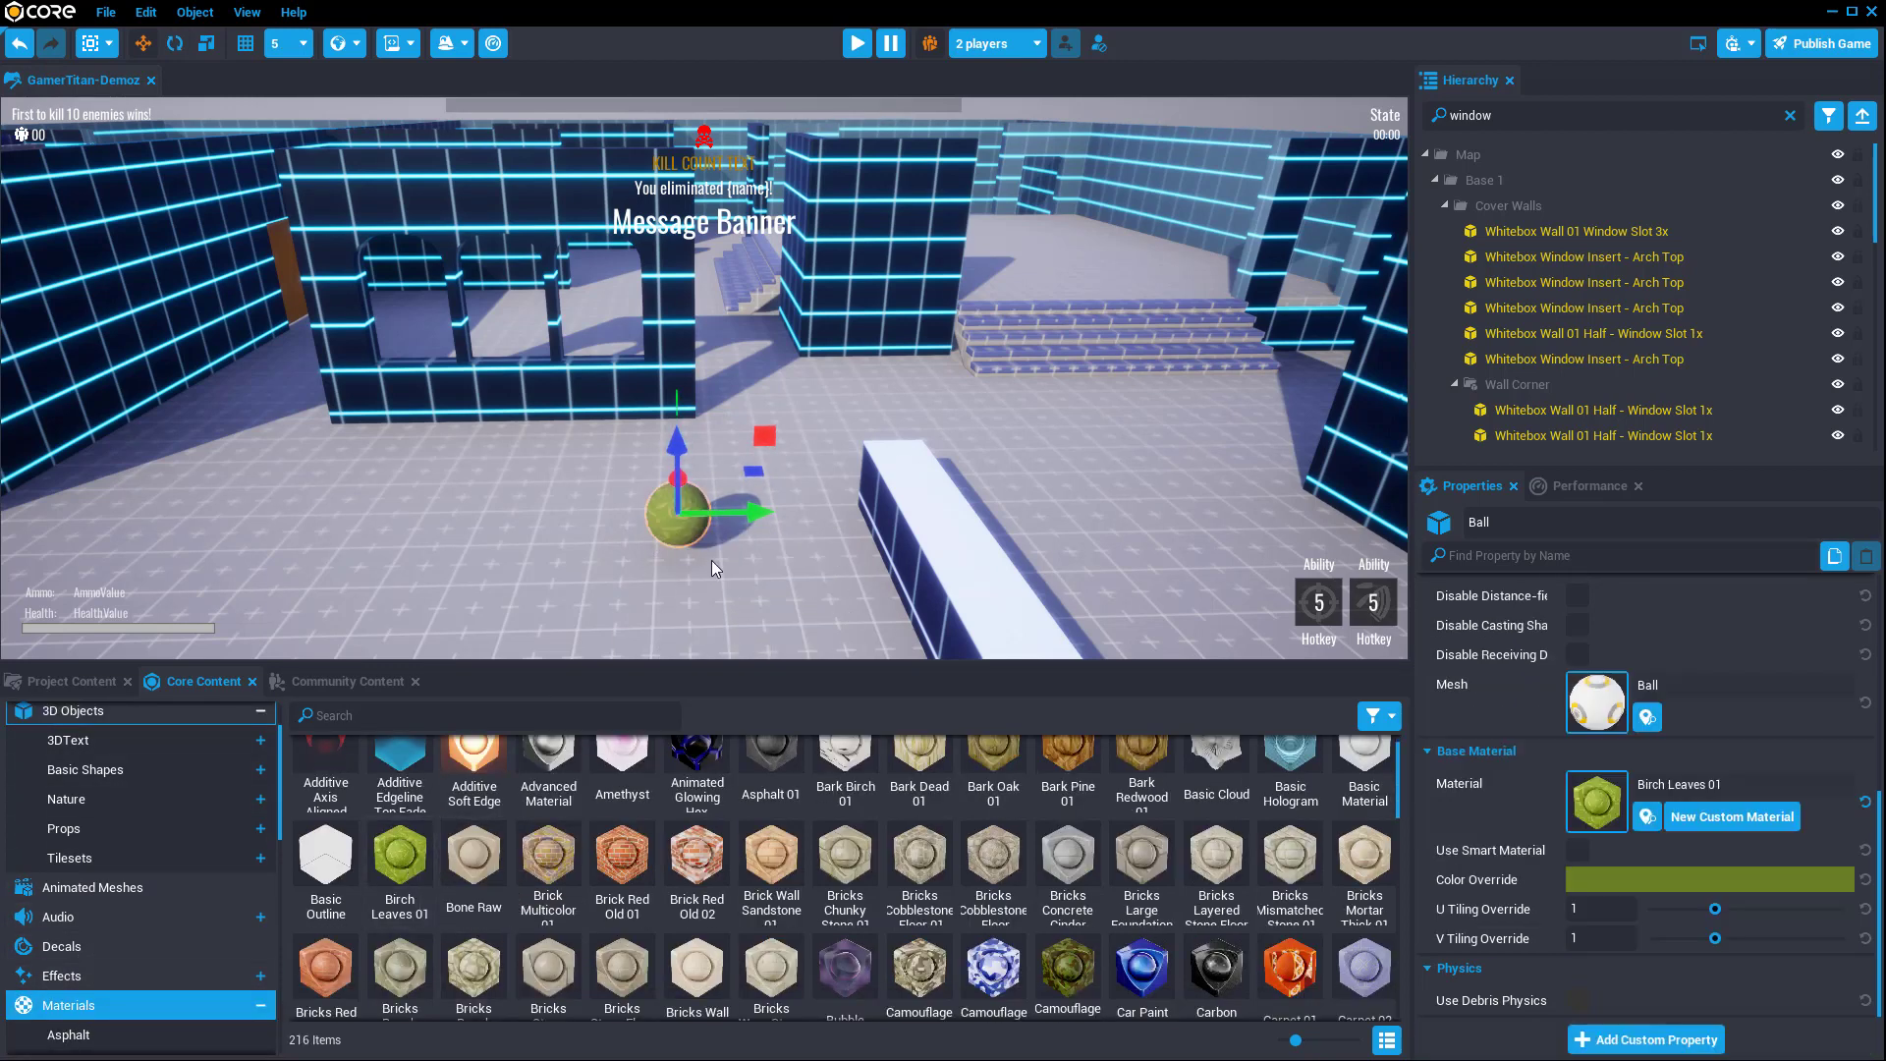
{"action": "right_click_drag", "start_coordinate": [811, 603], "coordinate": [812, 600]}
{"action": "key", "text": "w"}
{"action": "left_click_drag", "start_coordinate": [843, 503], "coordinate": [1021, 521]}
{"action": "right_click_drag", "start_coordinate": [1052, 564], "coordinate": [1094, 580]}
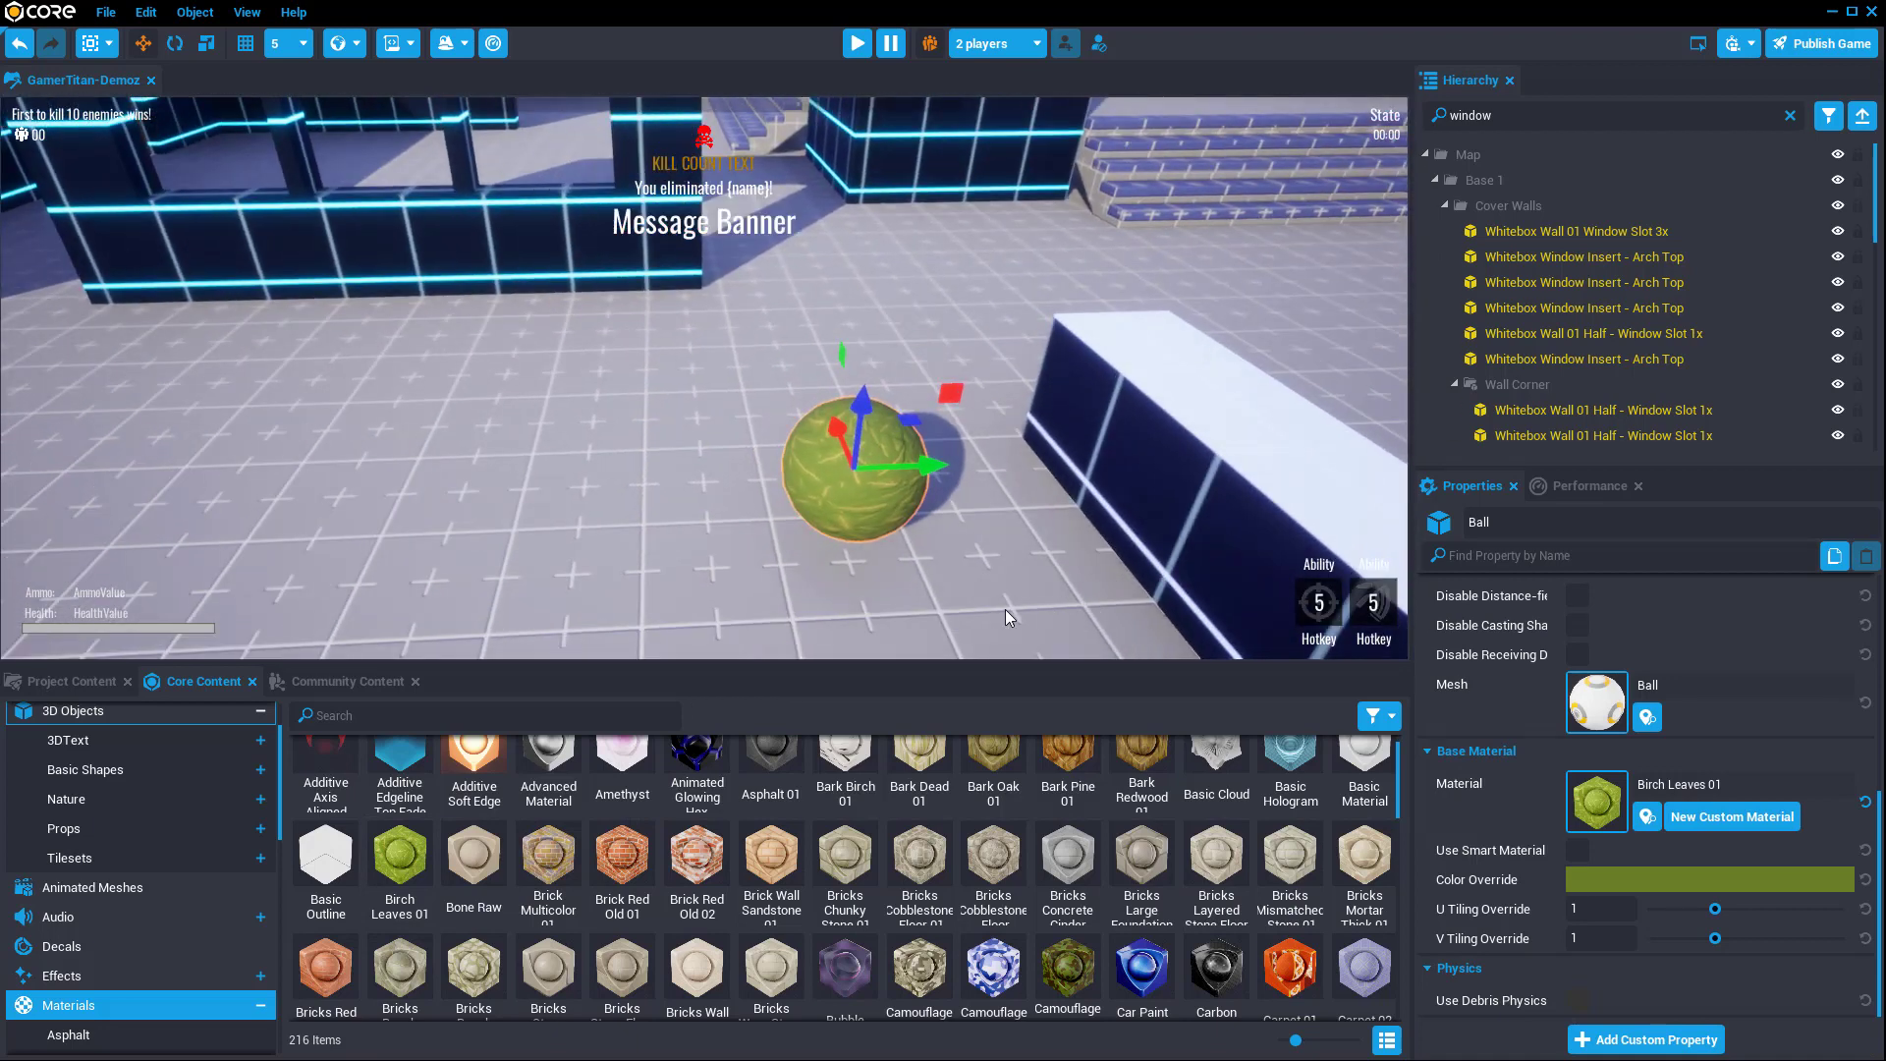
Step: Clear the Hierarchy search and wrap the ball in a new Client Context
{"action": "left_click", "coordinate": [1792, 120]}
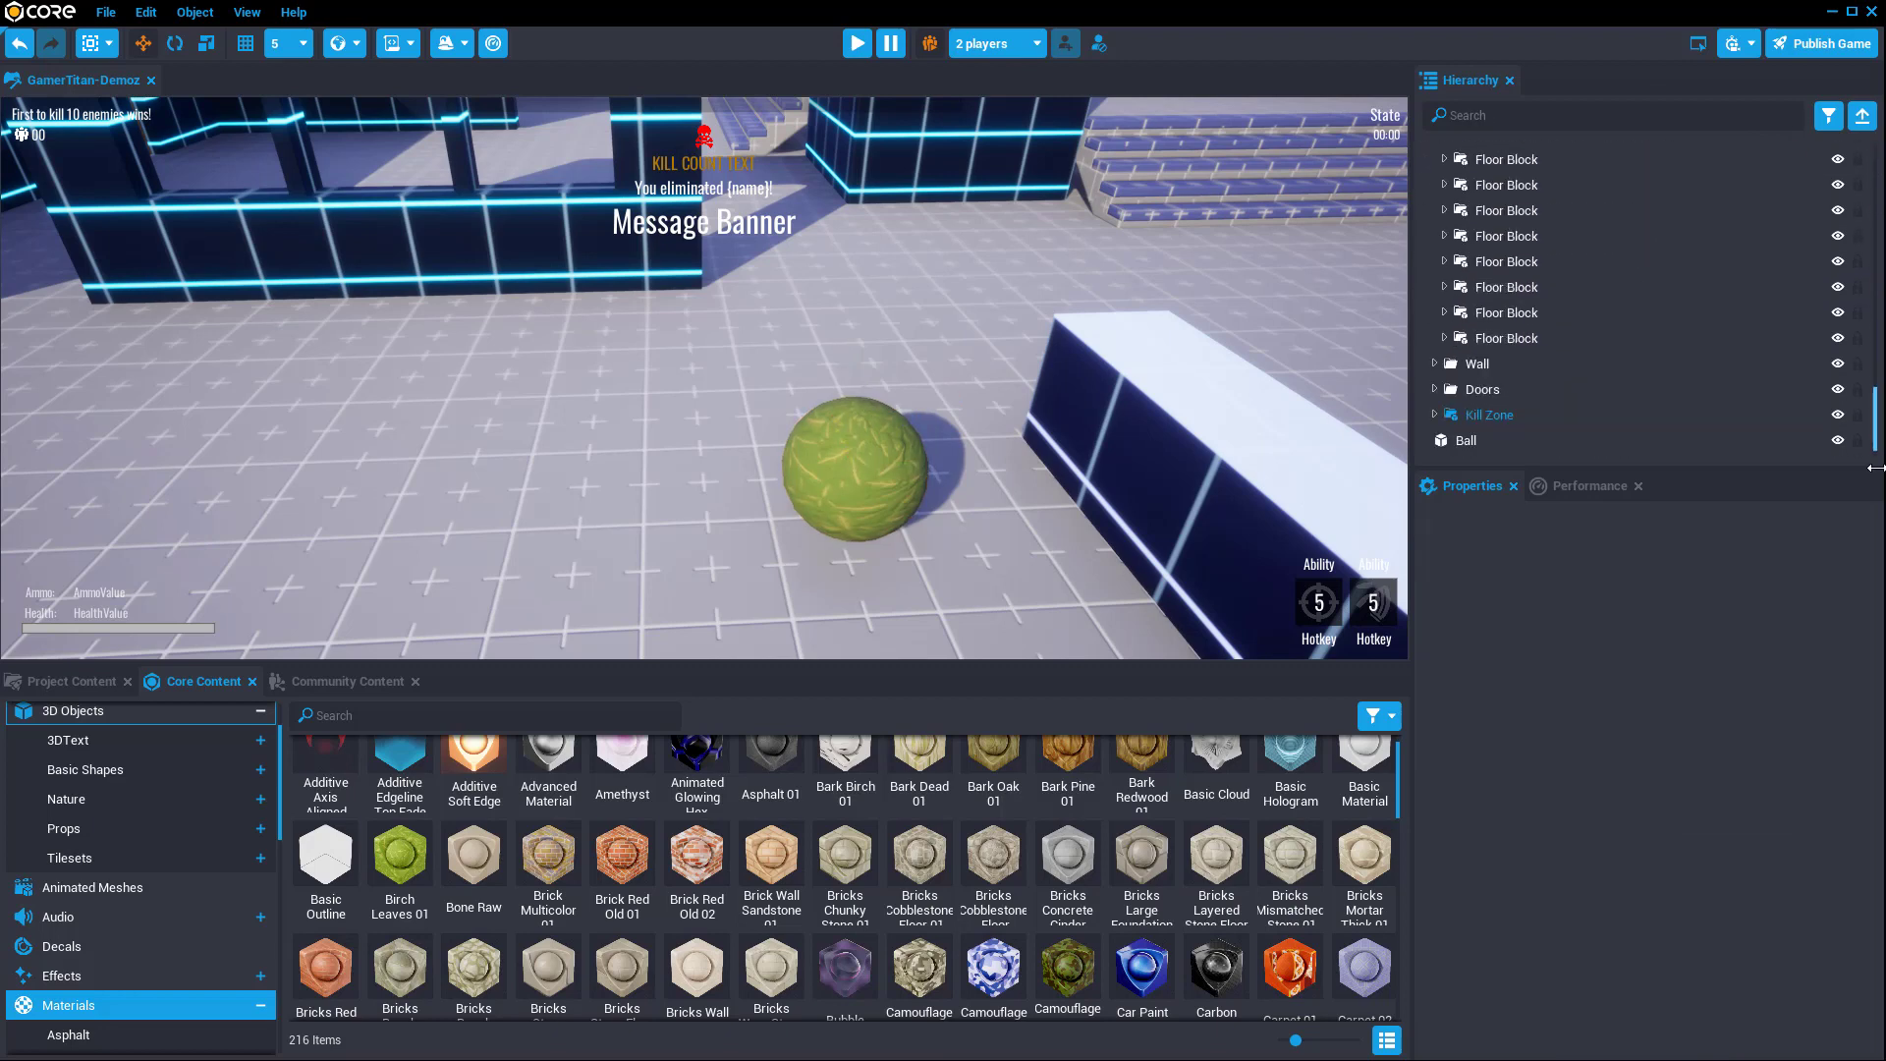
{"action": "left_click", "coordinate": [1477, 438]}
{"action": "right_click", "coordinate": [1477, 438]}
{"action": "mouse_move", "coordinate": [1571, 854]}
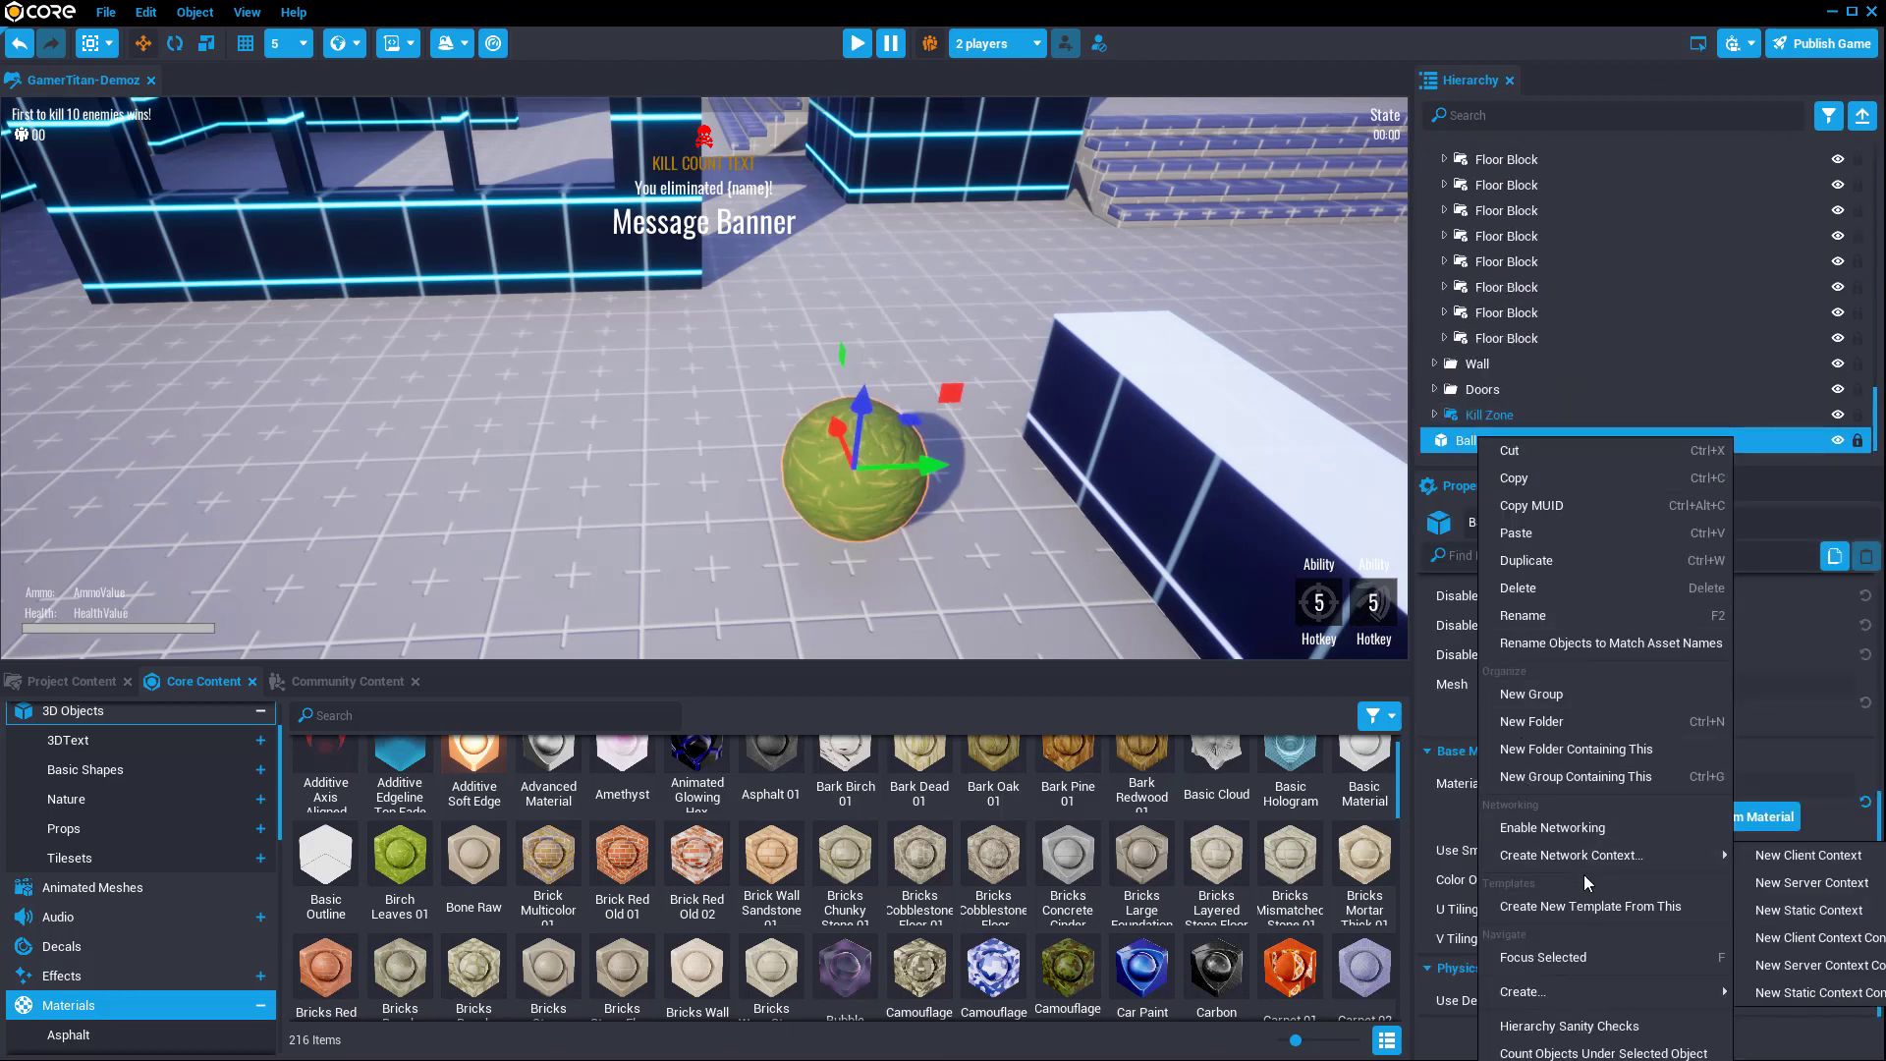
{"action": "left_click", "coordinate": [1808, 941]}
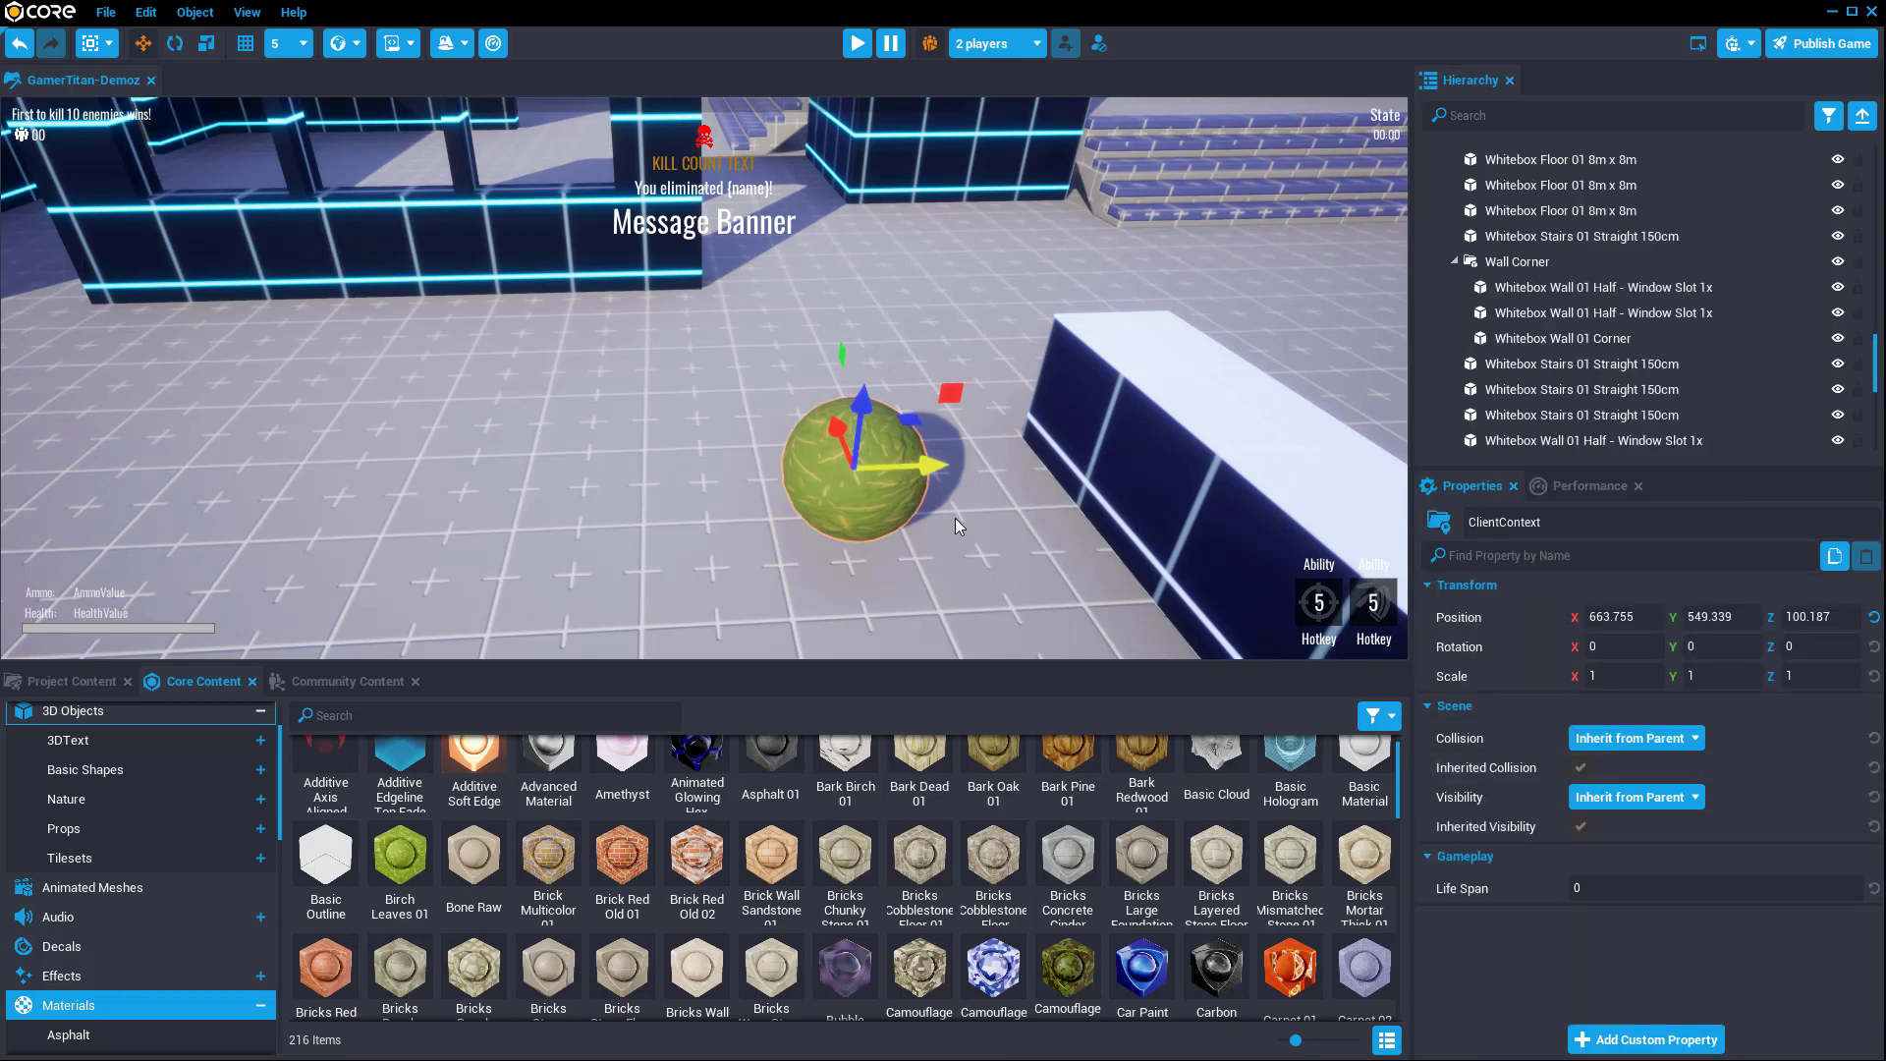
Step: Turn on Use Debris Physics and Use Smart Material for the ball inside the ClientContext, and slide it across the floor
{"action": "scroll", "coordinate": [1540, 444], "scroll_direction": "up", "scroll_amount": 5}
{"action": "scroll", "coordinate": [1839, 426], "scroll_direction": "down", "scroll_amount": 5}
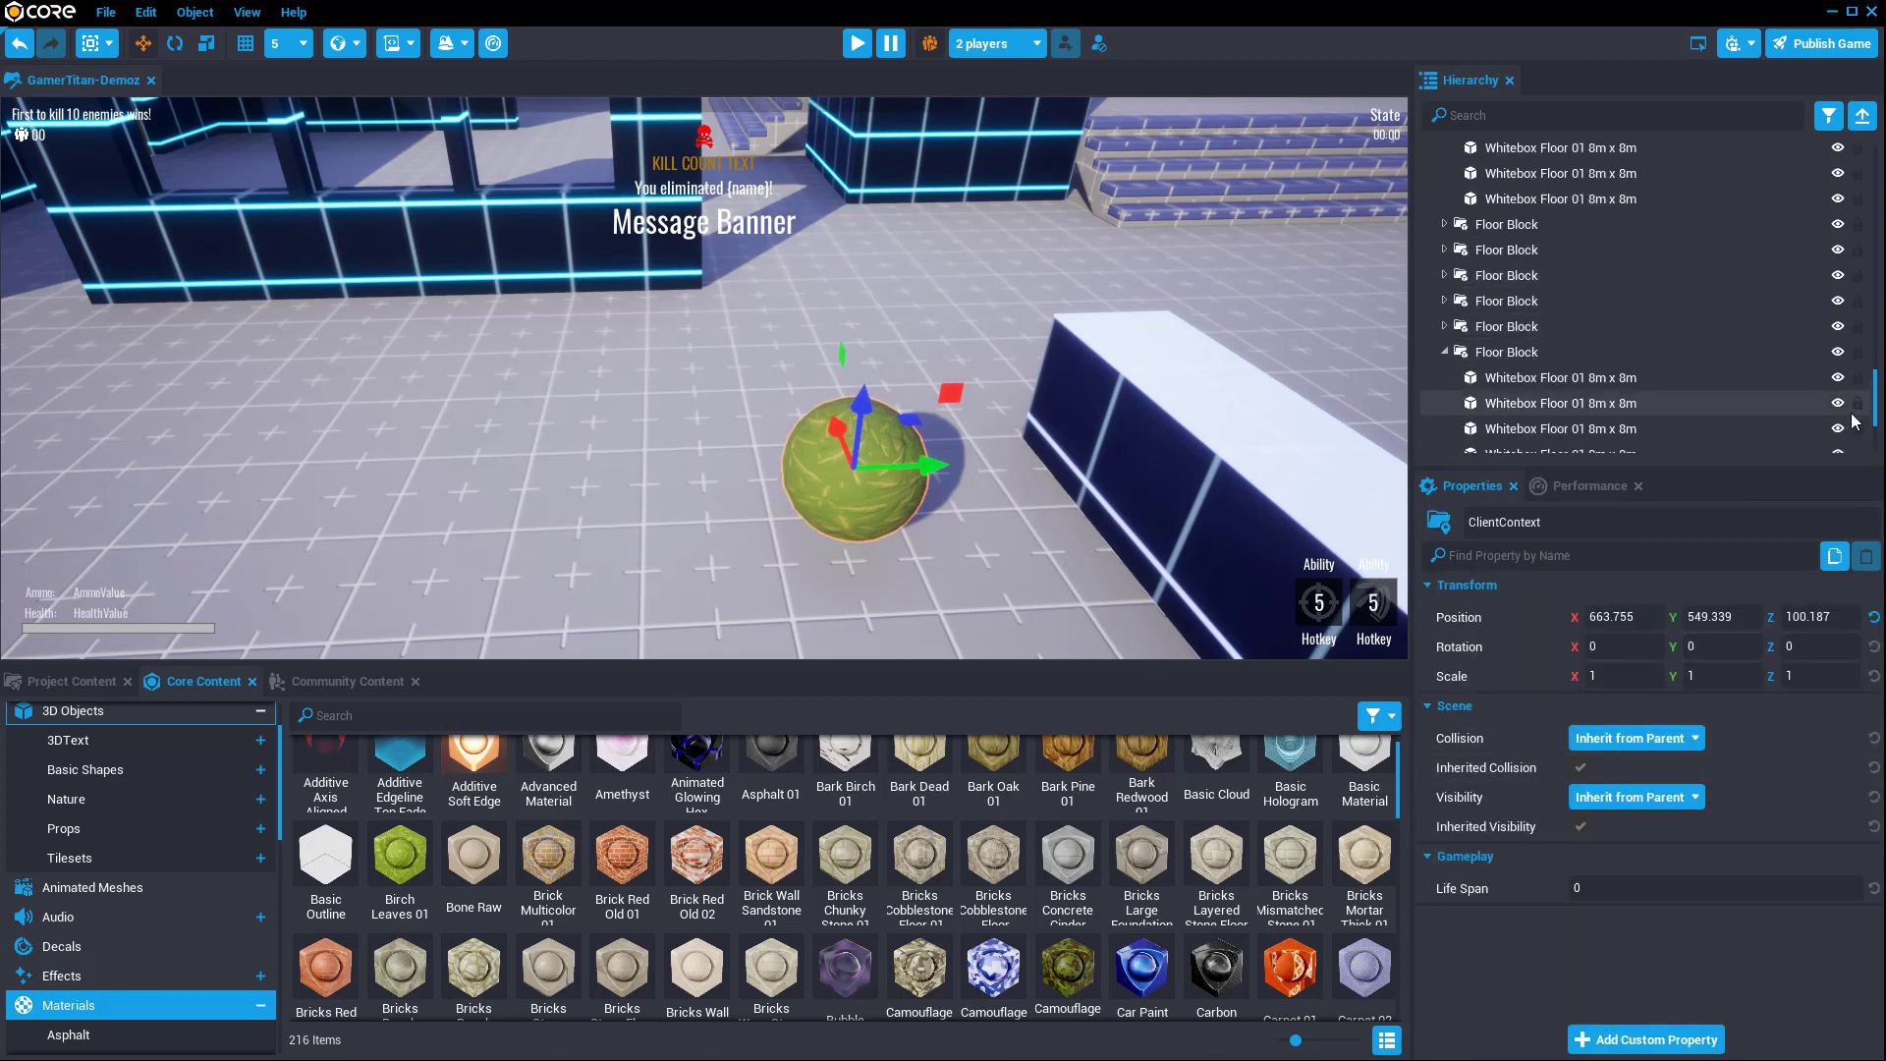
{"action": "scroll", "coordinate": [1880, 428], "scroll_direction": "down", "scroll_amount": 3}
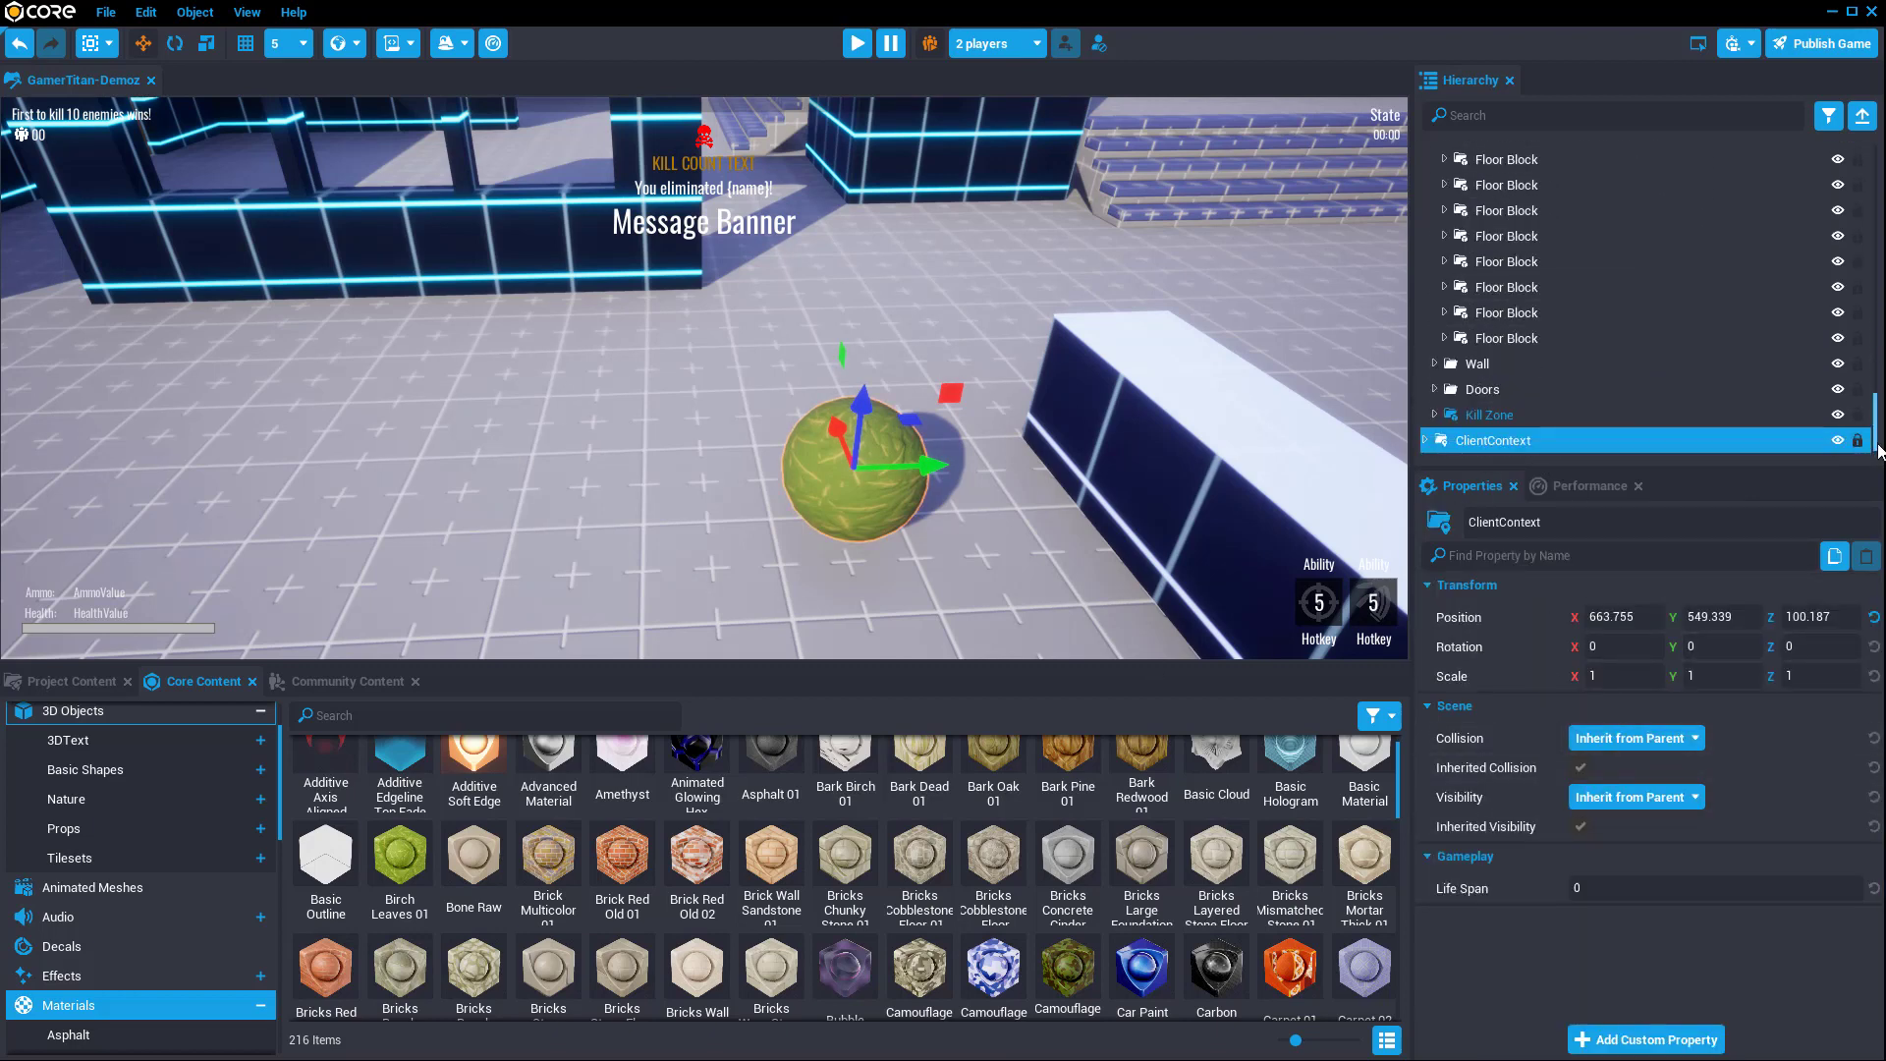
{"action": "left_click", "coordinate": [1427, 440]}
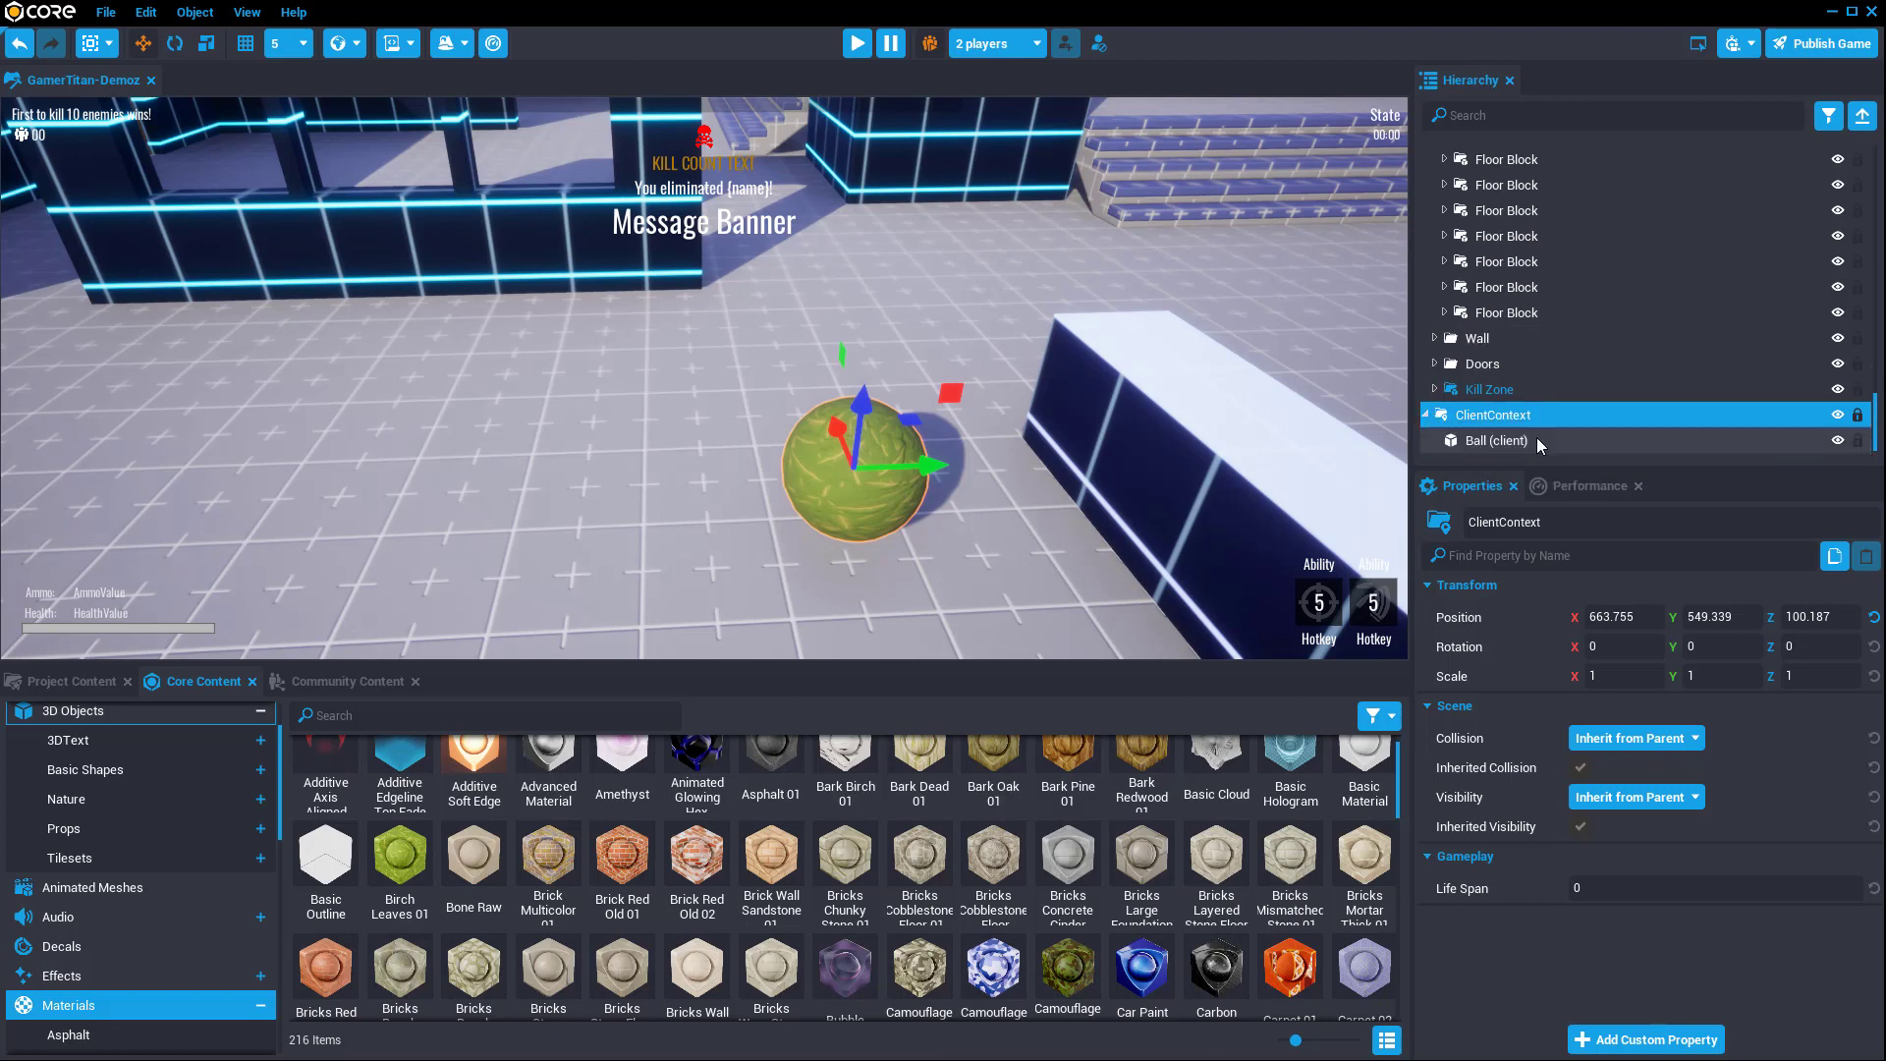
{"action": "left_click", "coordinate": [1513, 440]}
{"action": "scroll", "coordinate": [1609, 852], "scroll_direction": "down", "scroll_amount": 5}
{"action": "left_click", "coordinate": [1574, 882]}
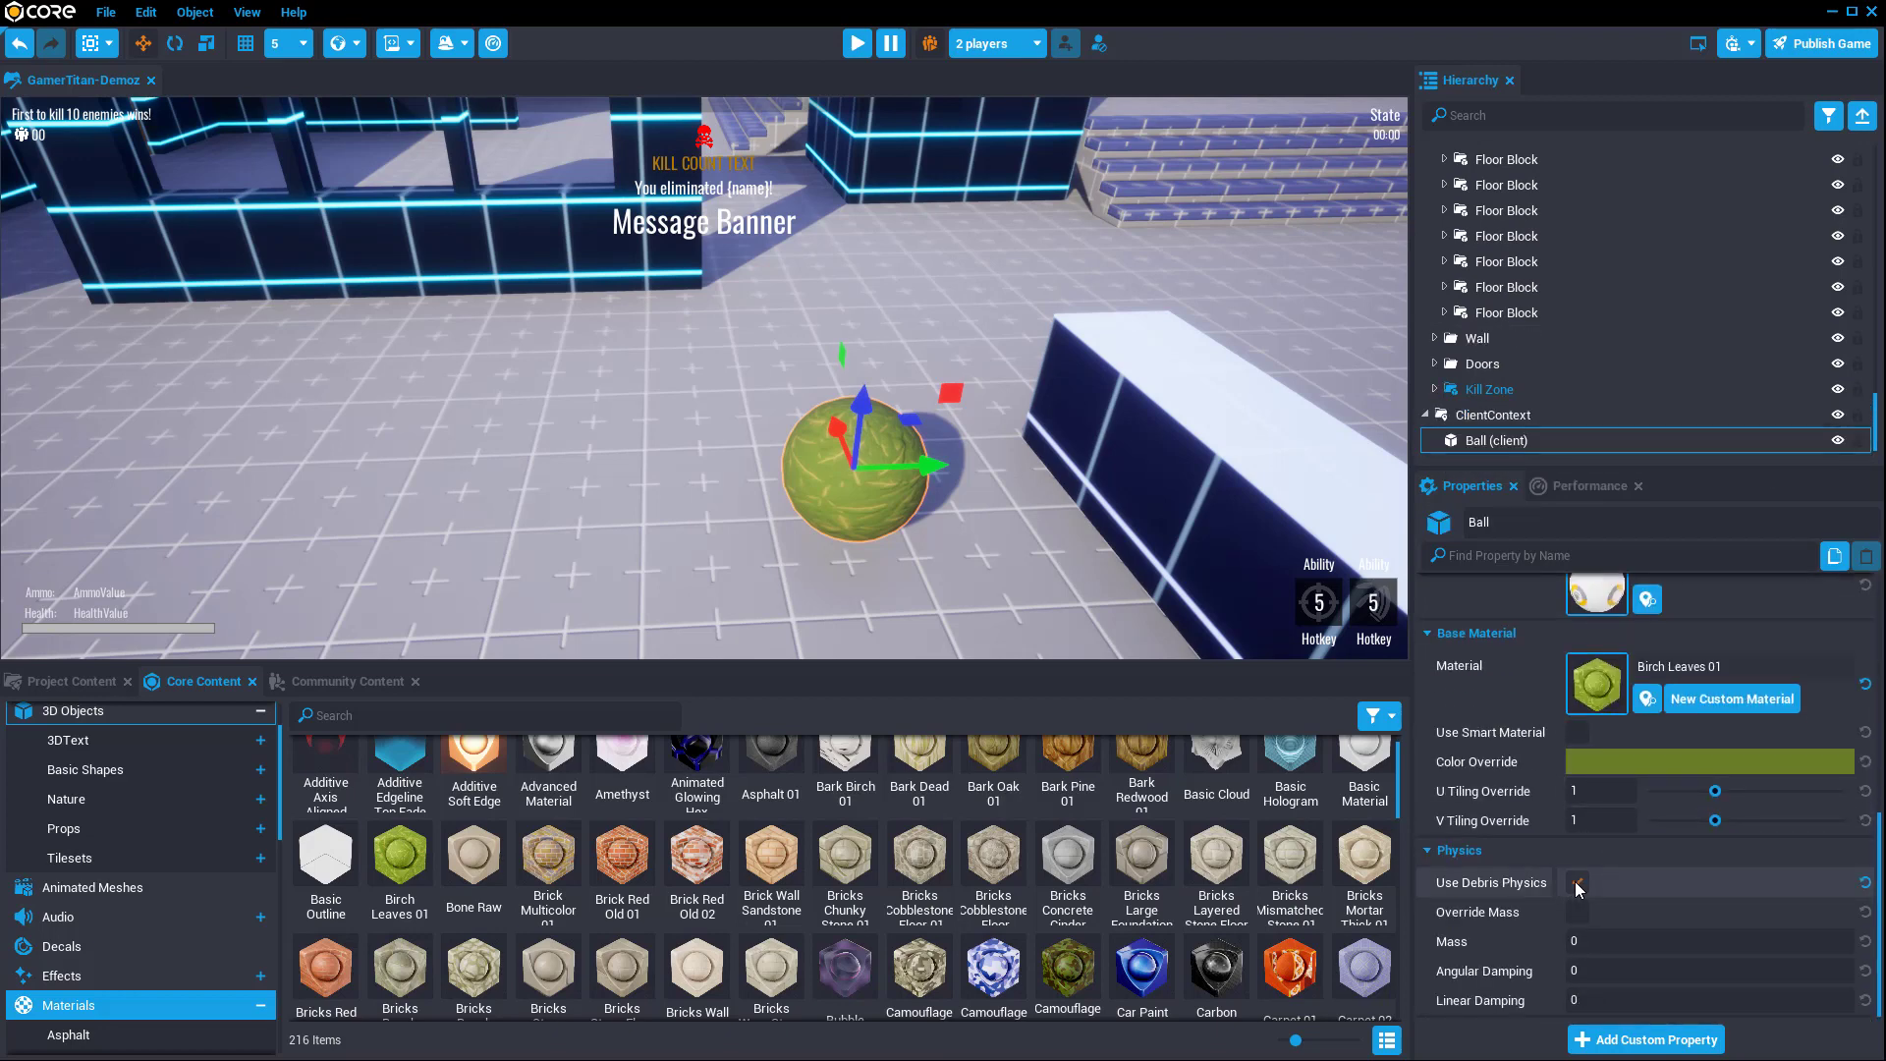
{"action": "left_click", "coordinate": [1577, 733]}
{"action": "left_click_drag", "start_coordinate": [928, 464], "coordinate": [535, 471]}
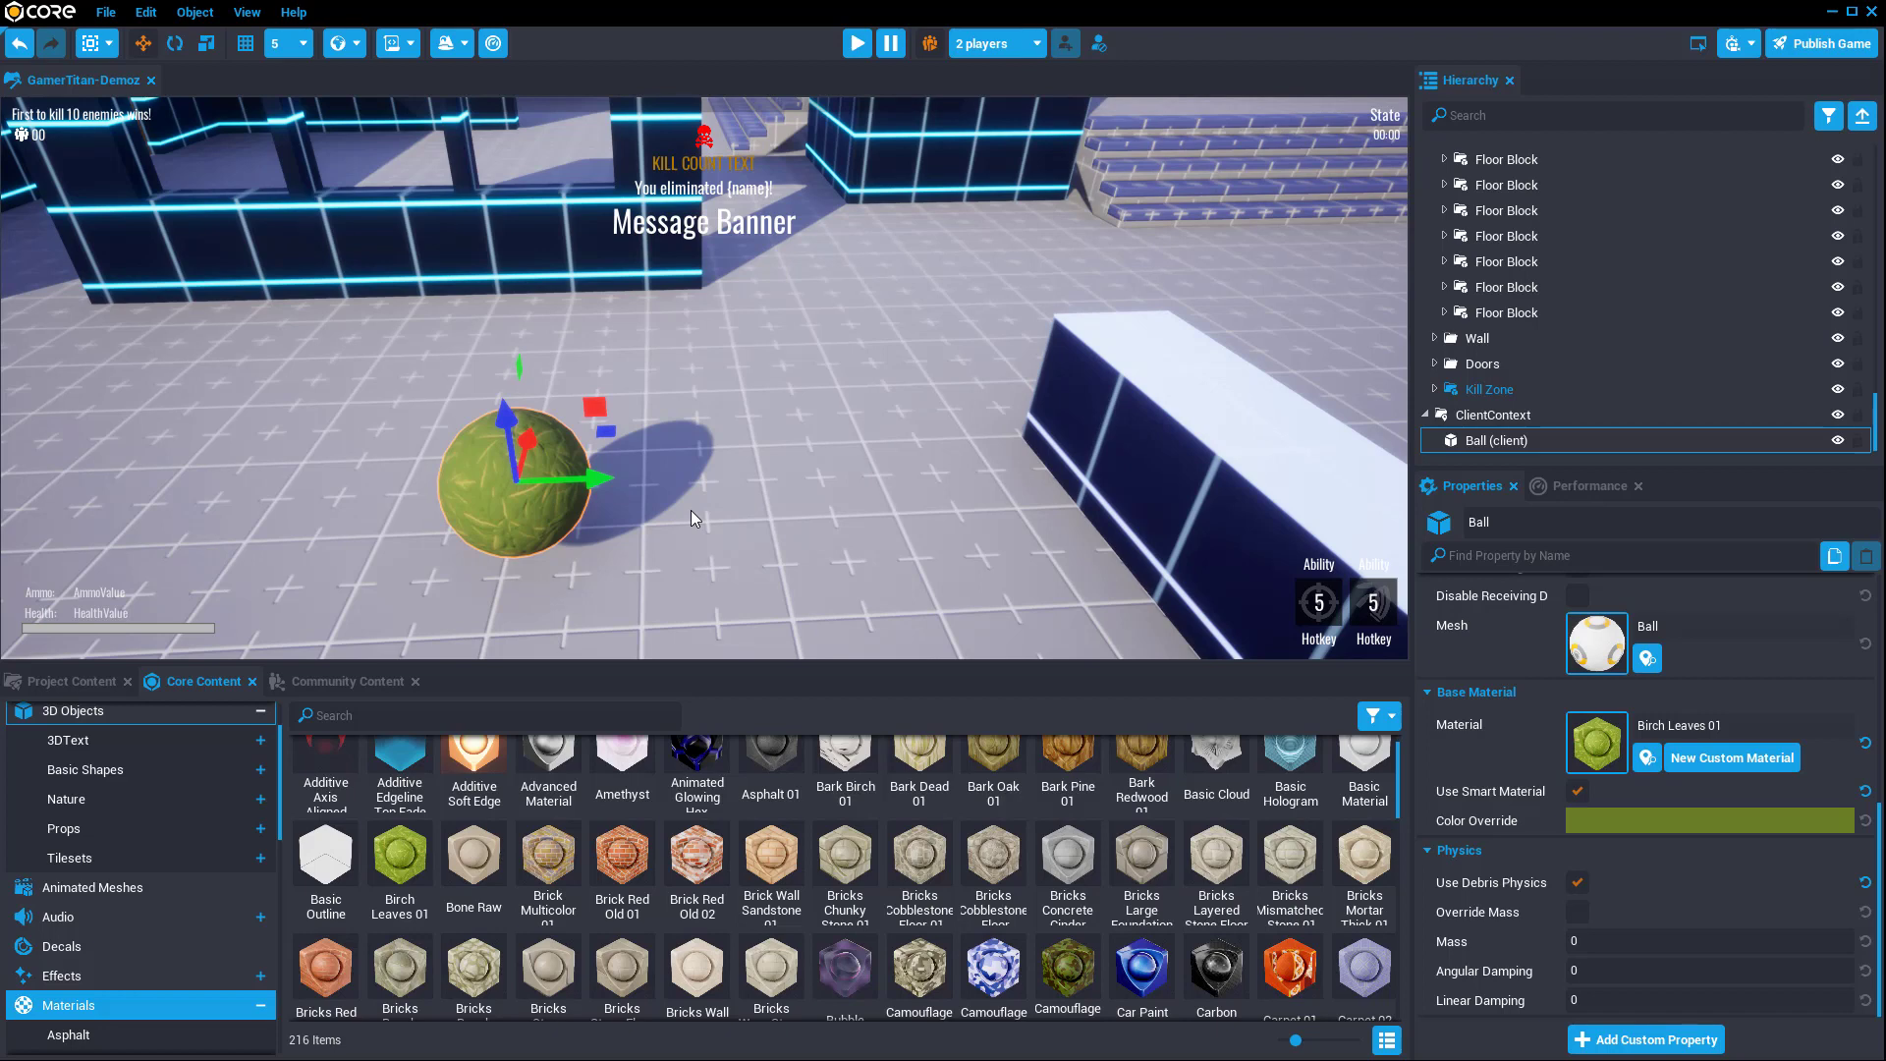
Step: Delete the ball, collapse the Materials category and look through the other Core Content categories
{"action": "right_click_drag", "start_coordinate": [857, 476], "coordinate": [1106, 428]}
{"action": "key", "text": "Delete"}
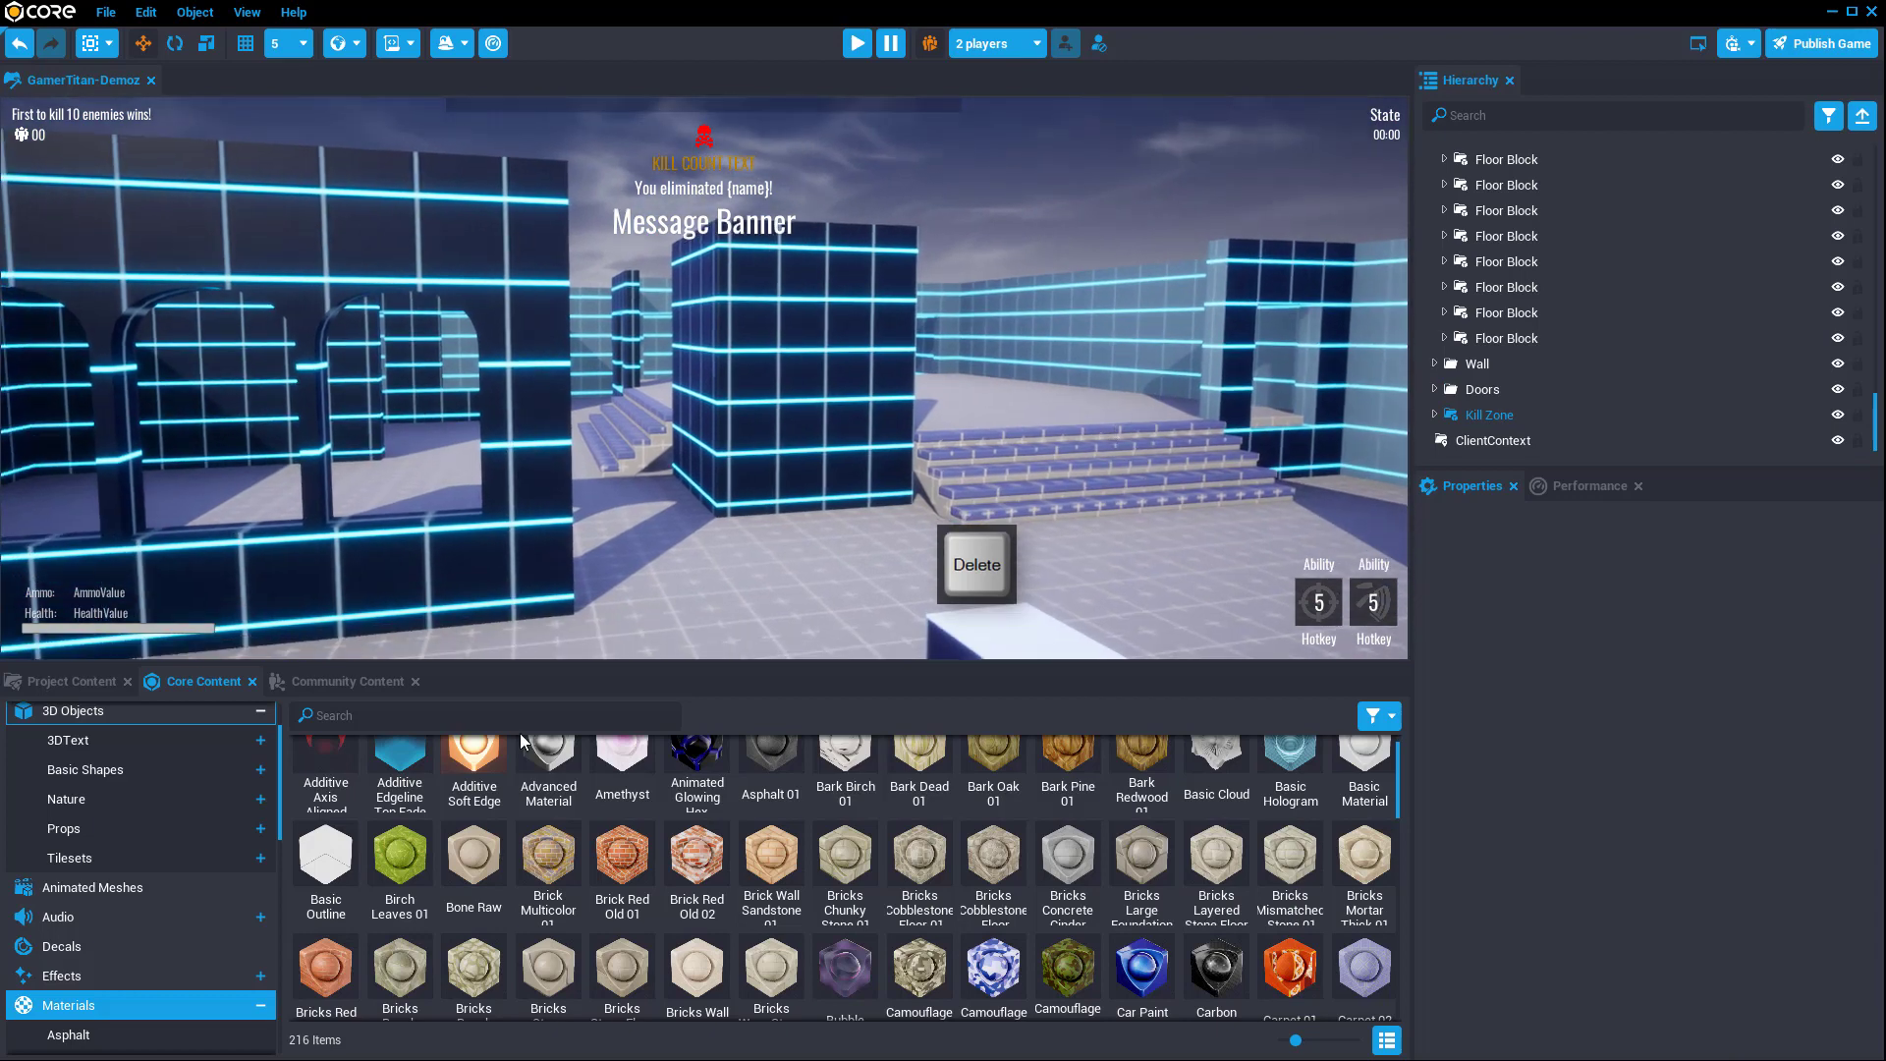
{"action": "scroll", "coordinate": [200, 825], "scroll_direction": "up", "scroll_amount": 3}
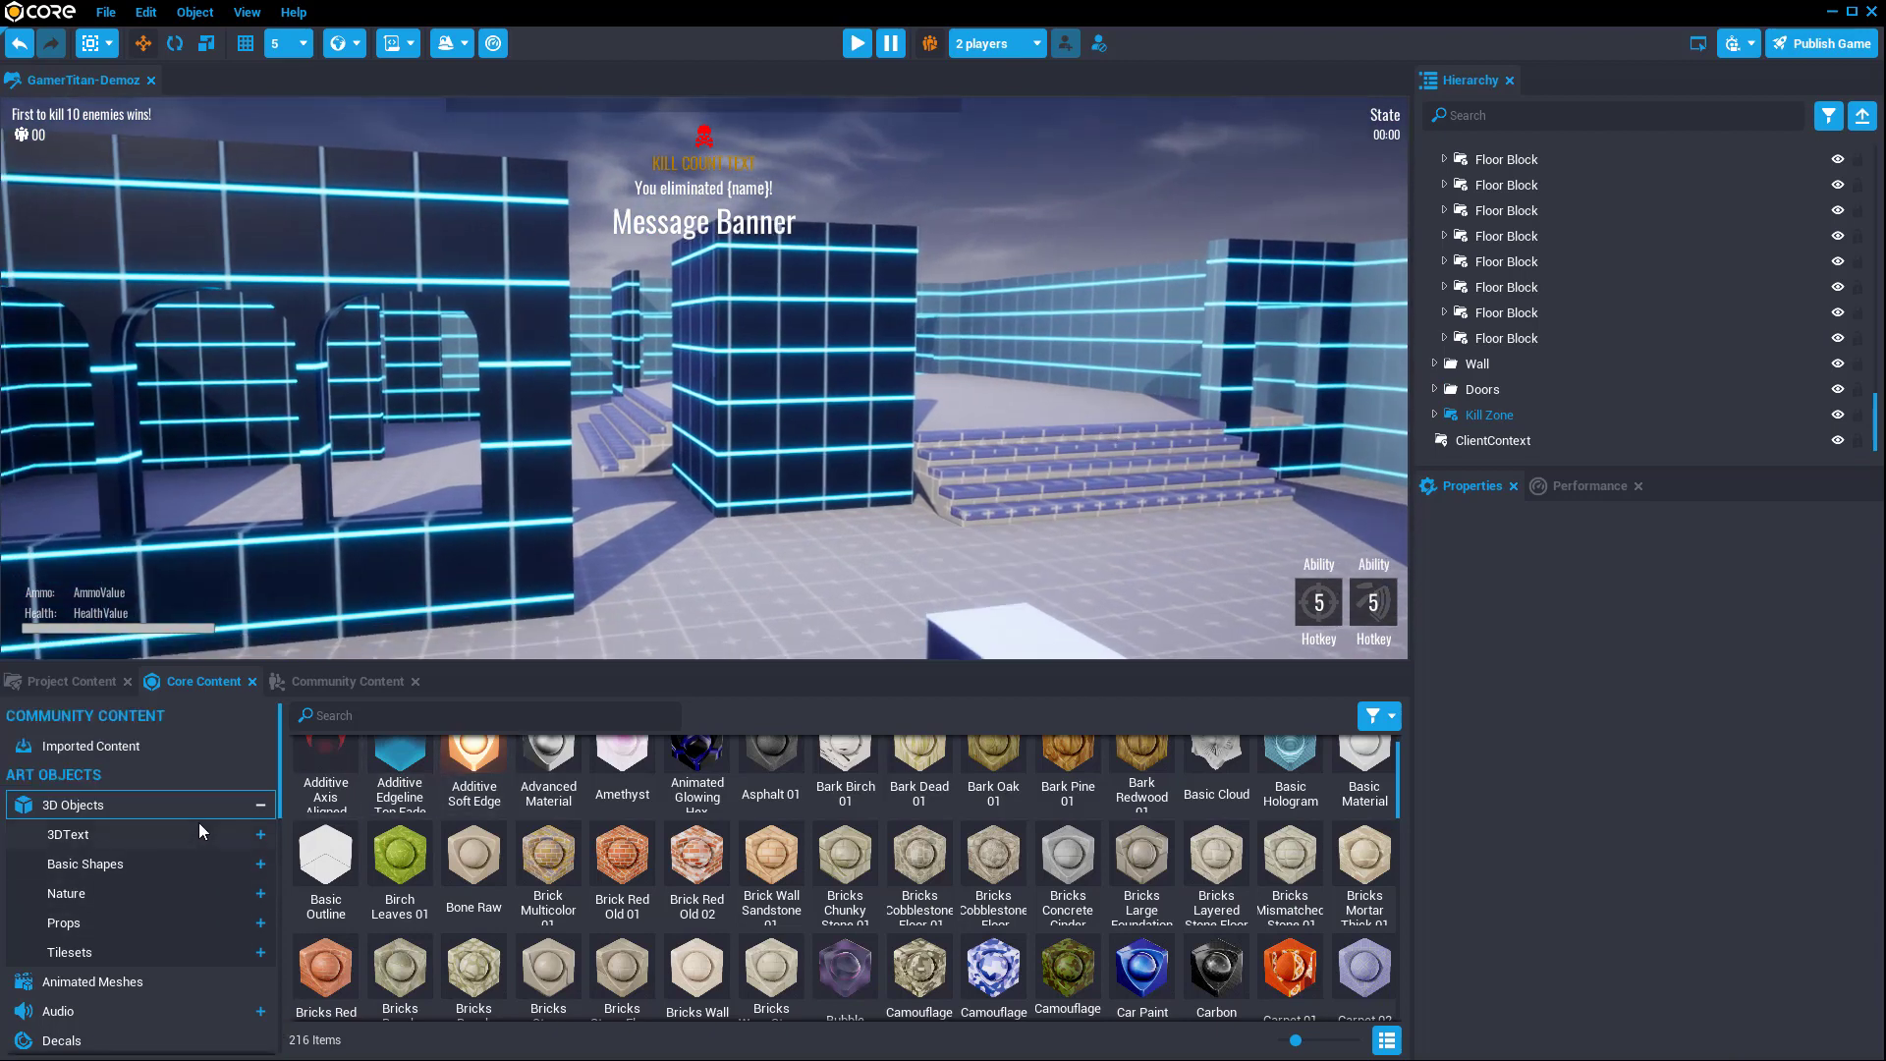
{"action": "scroll", "coordinate": [192, 853], "scroll_direction": "down", "scroll_amount": 1}
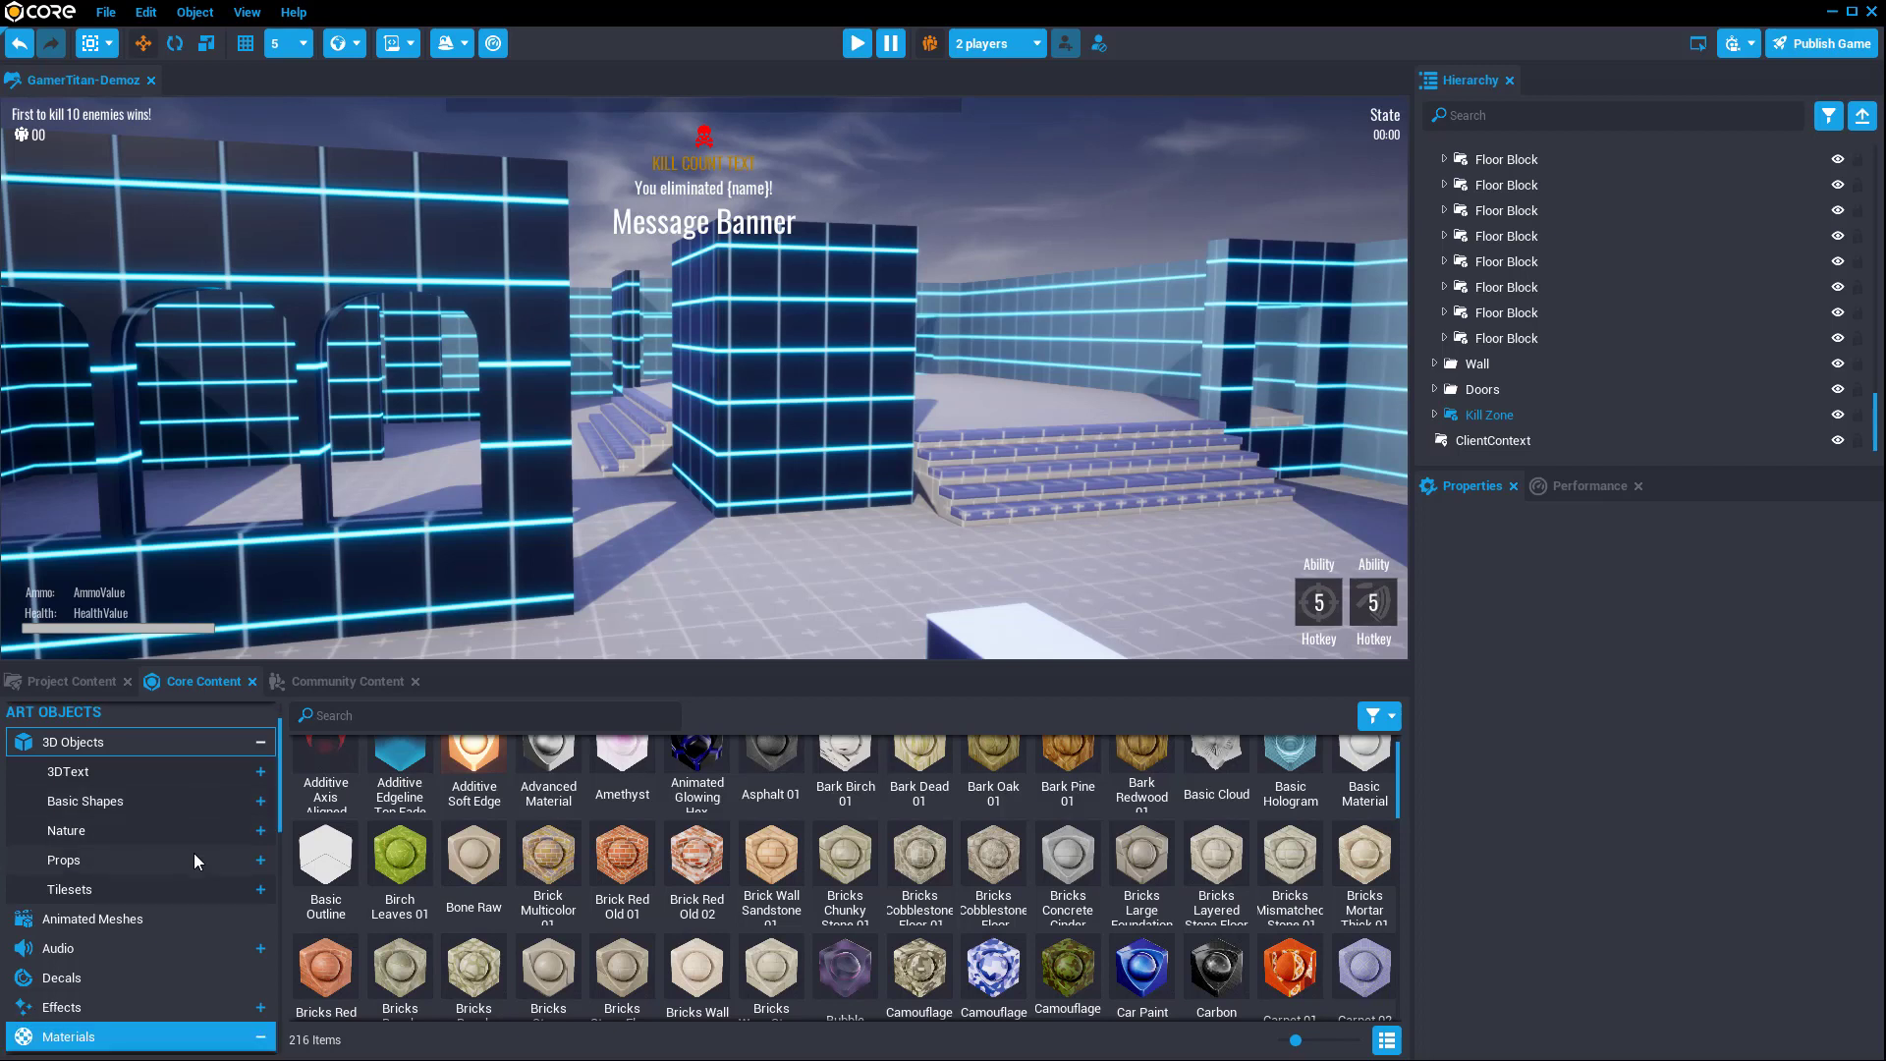
{"action": "scroll", "coordinate": [193, 853], "scroll_direction": "down", "scroll_amount": 4}
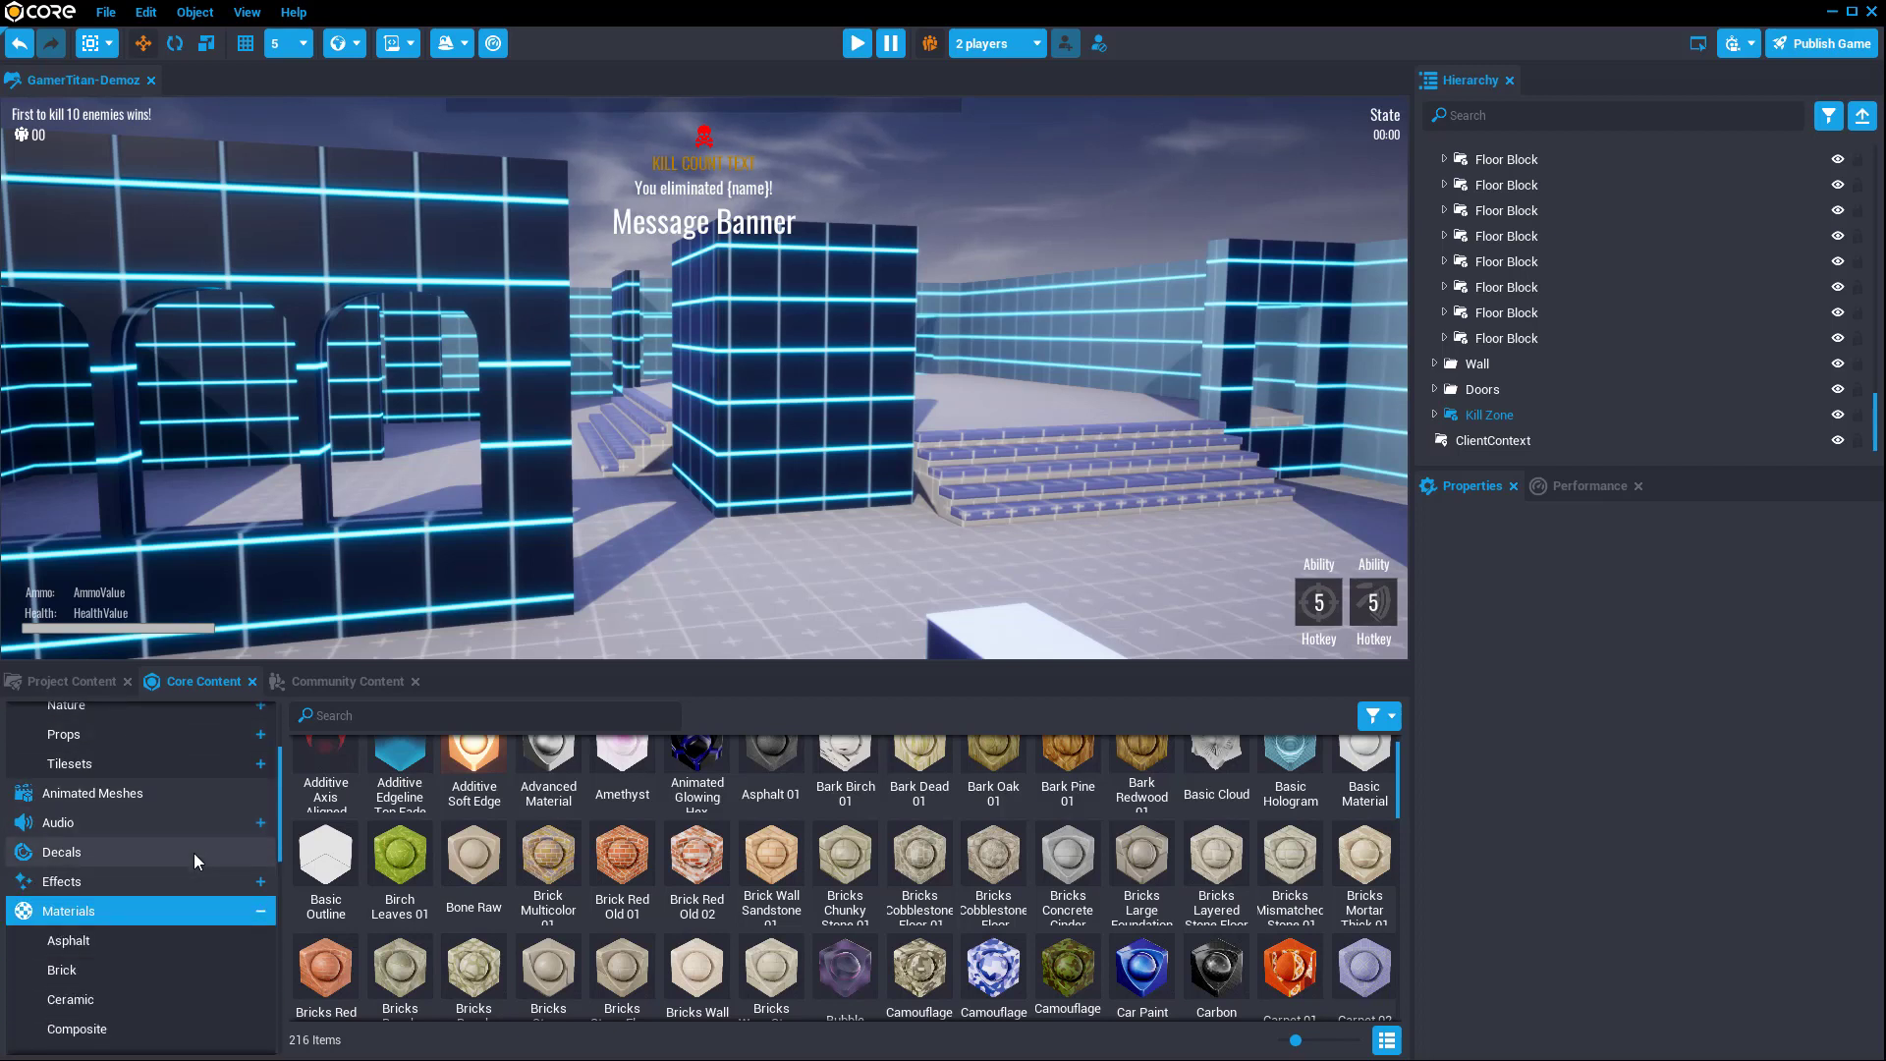
{"action": "left_click", "coordinate": [260, 910]}
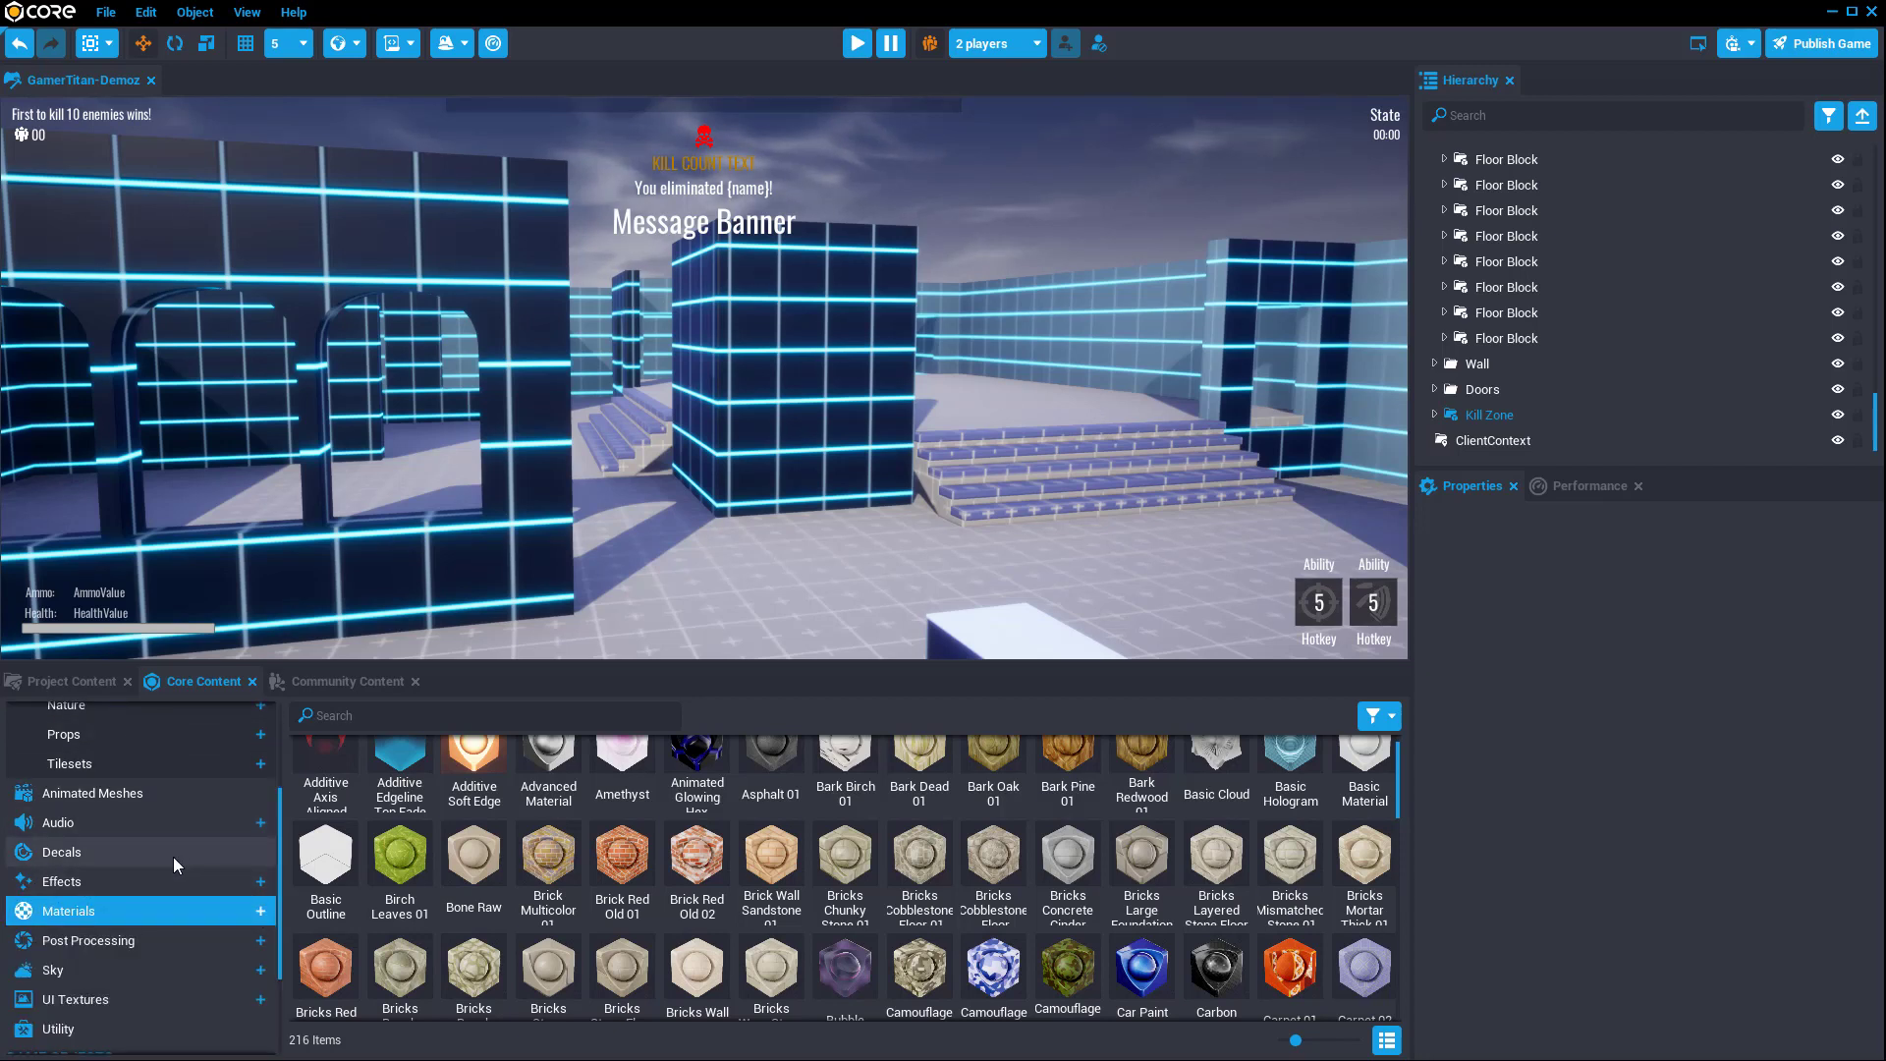
{"action": "scroll", "coordinate": [149, 892], "scroll_direction": "down", "scroll_amount": 4}
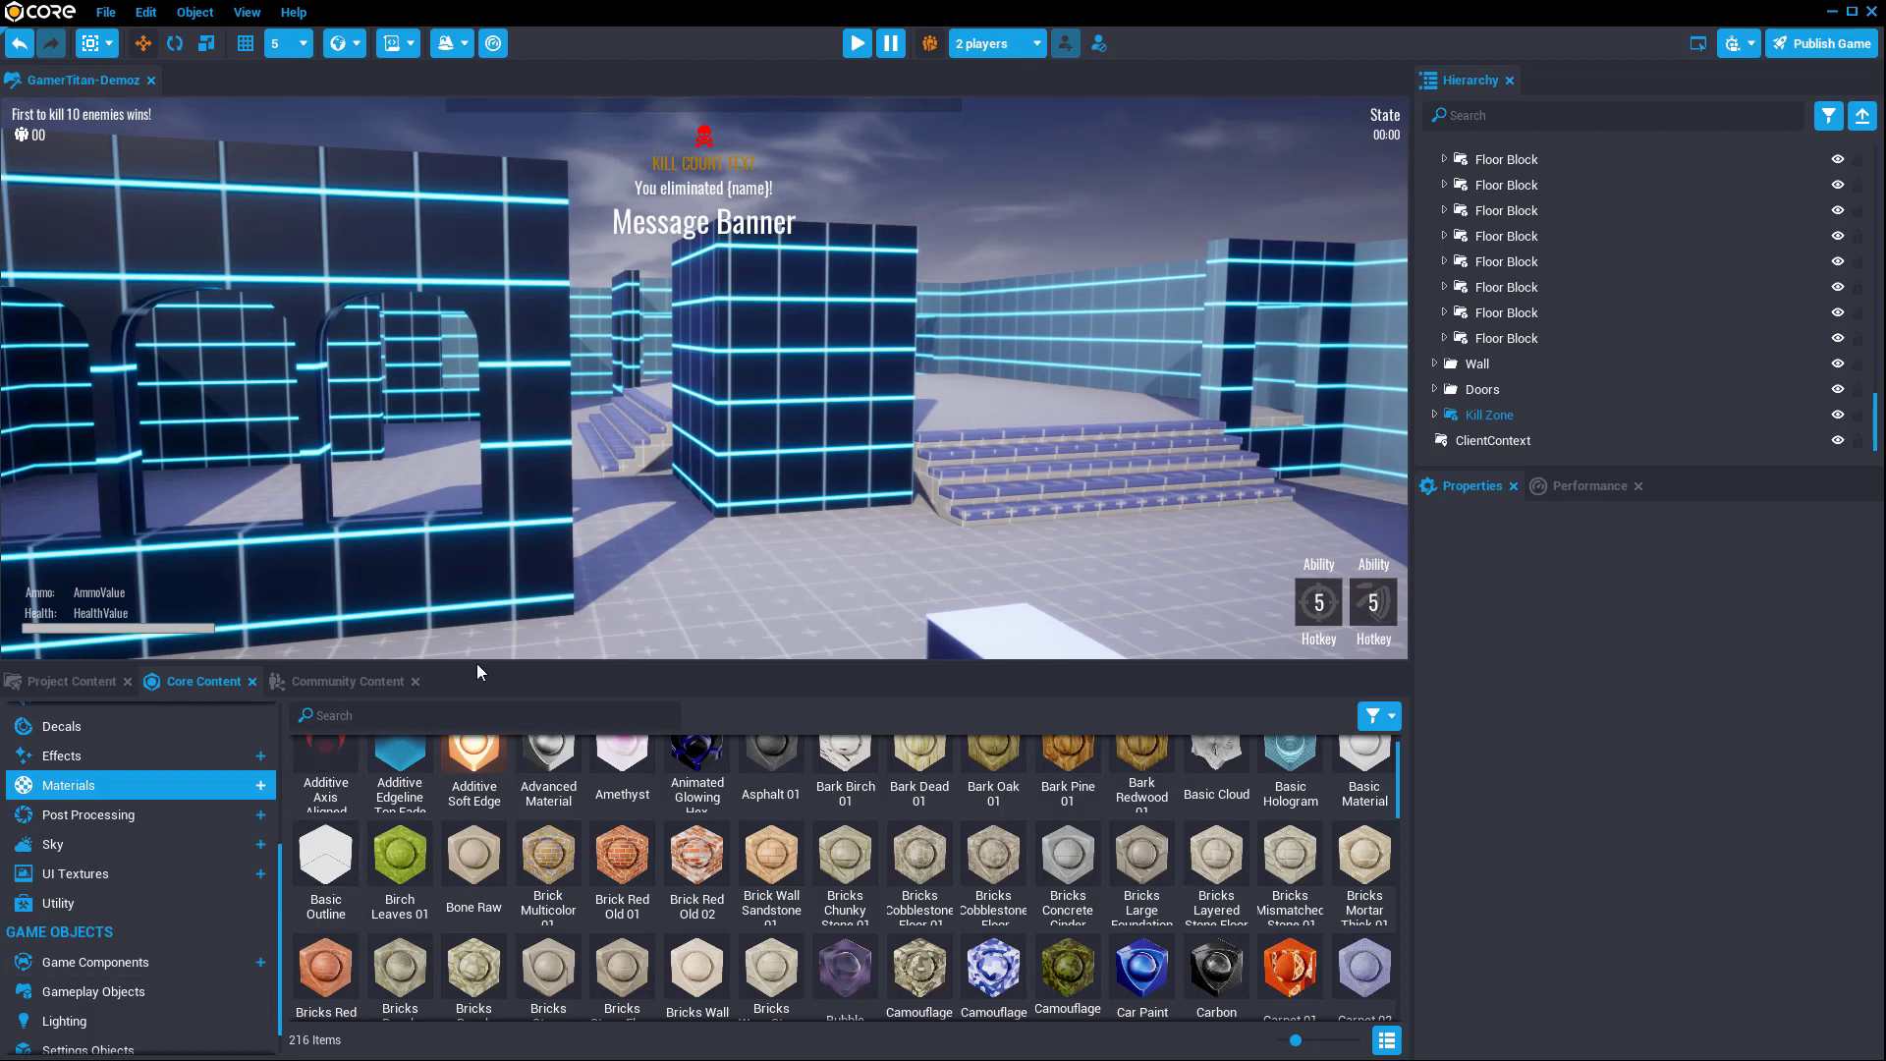
Step: Browse Community Content and import the Starwars Blasters & Lightsaber bundle, saving the project to apply it
{"action": "left_click", "coordinate": [351, 681]}
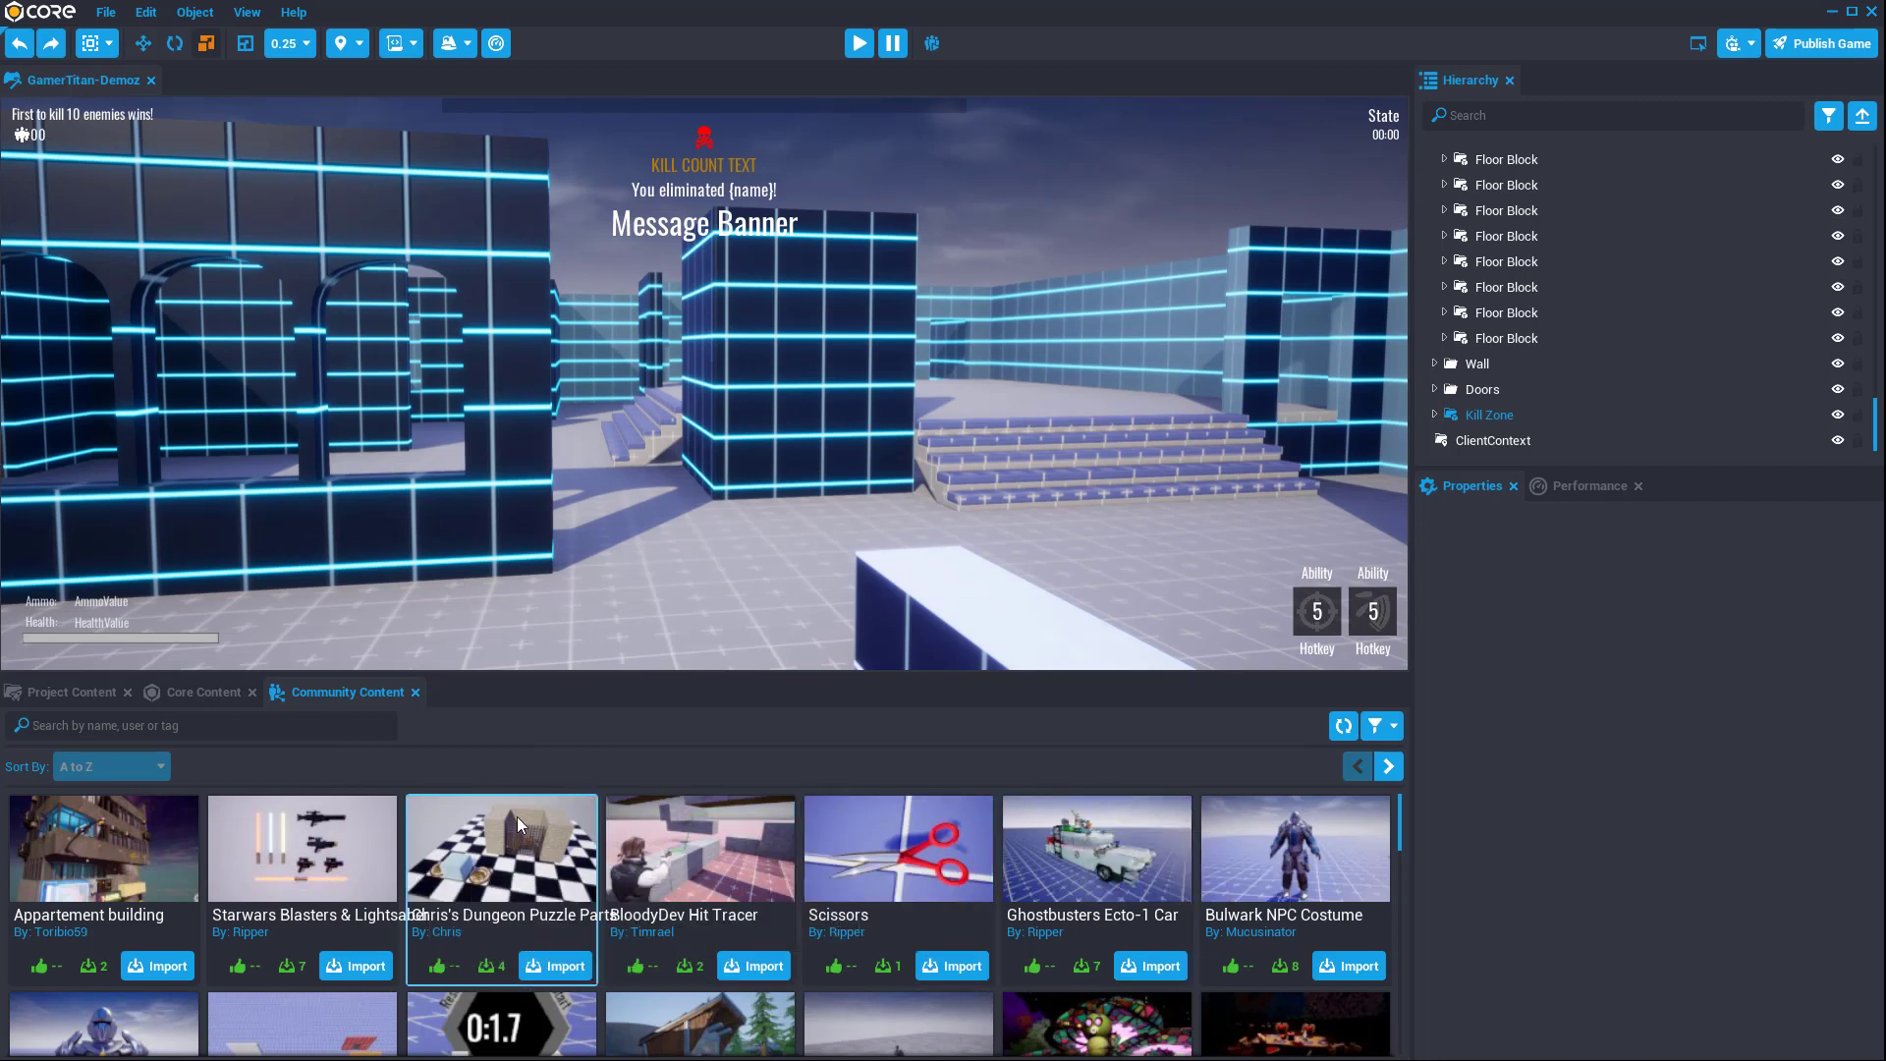
{"action": "scroll", "coordinate": [750, 865], "scroll_direction": "down", "scroll_amount": 3}
{"action": "scroll", "coordinate": [725, 890], "scroll_direction": "up", "scroll_amount": 3}
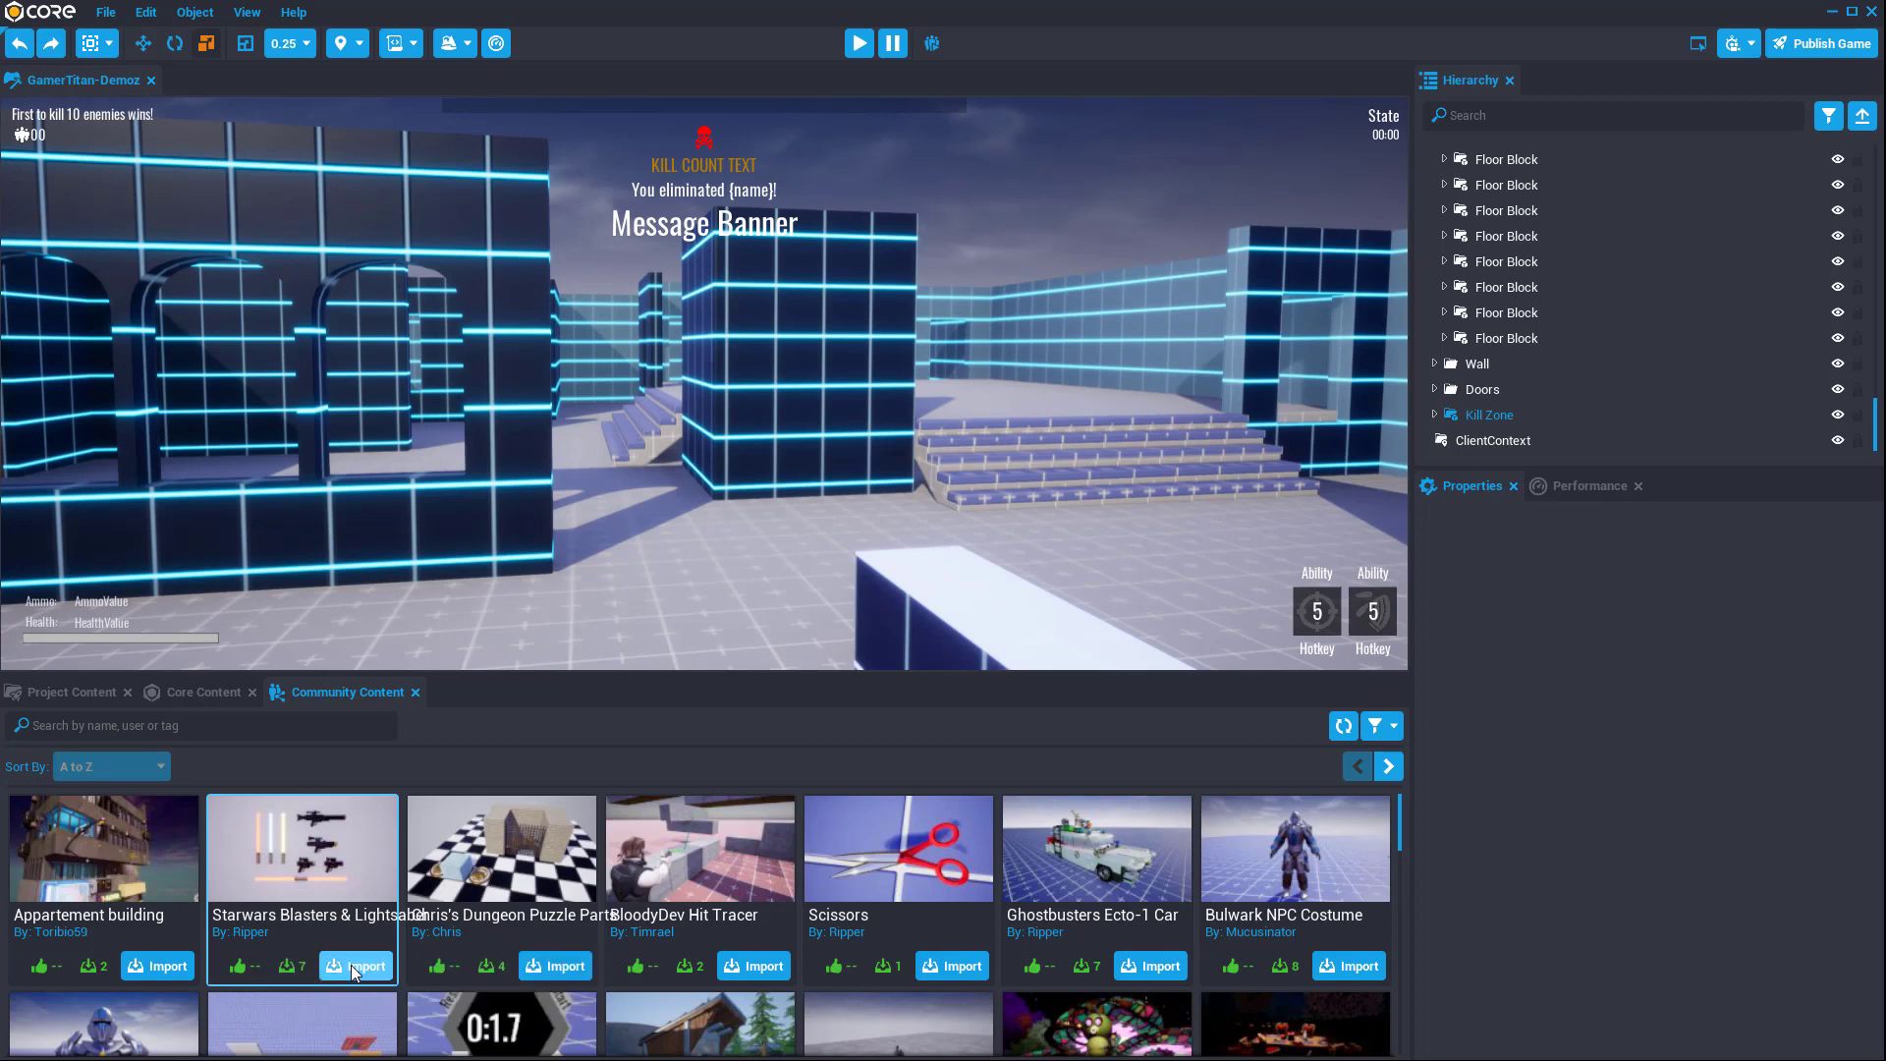
{"action": "left_click", "coordinate": [353, 971]}
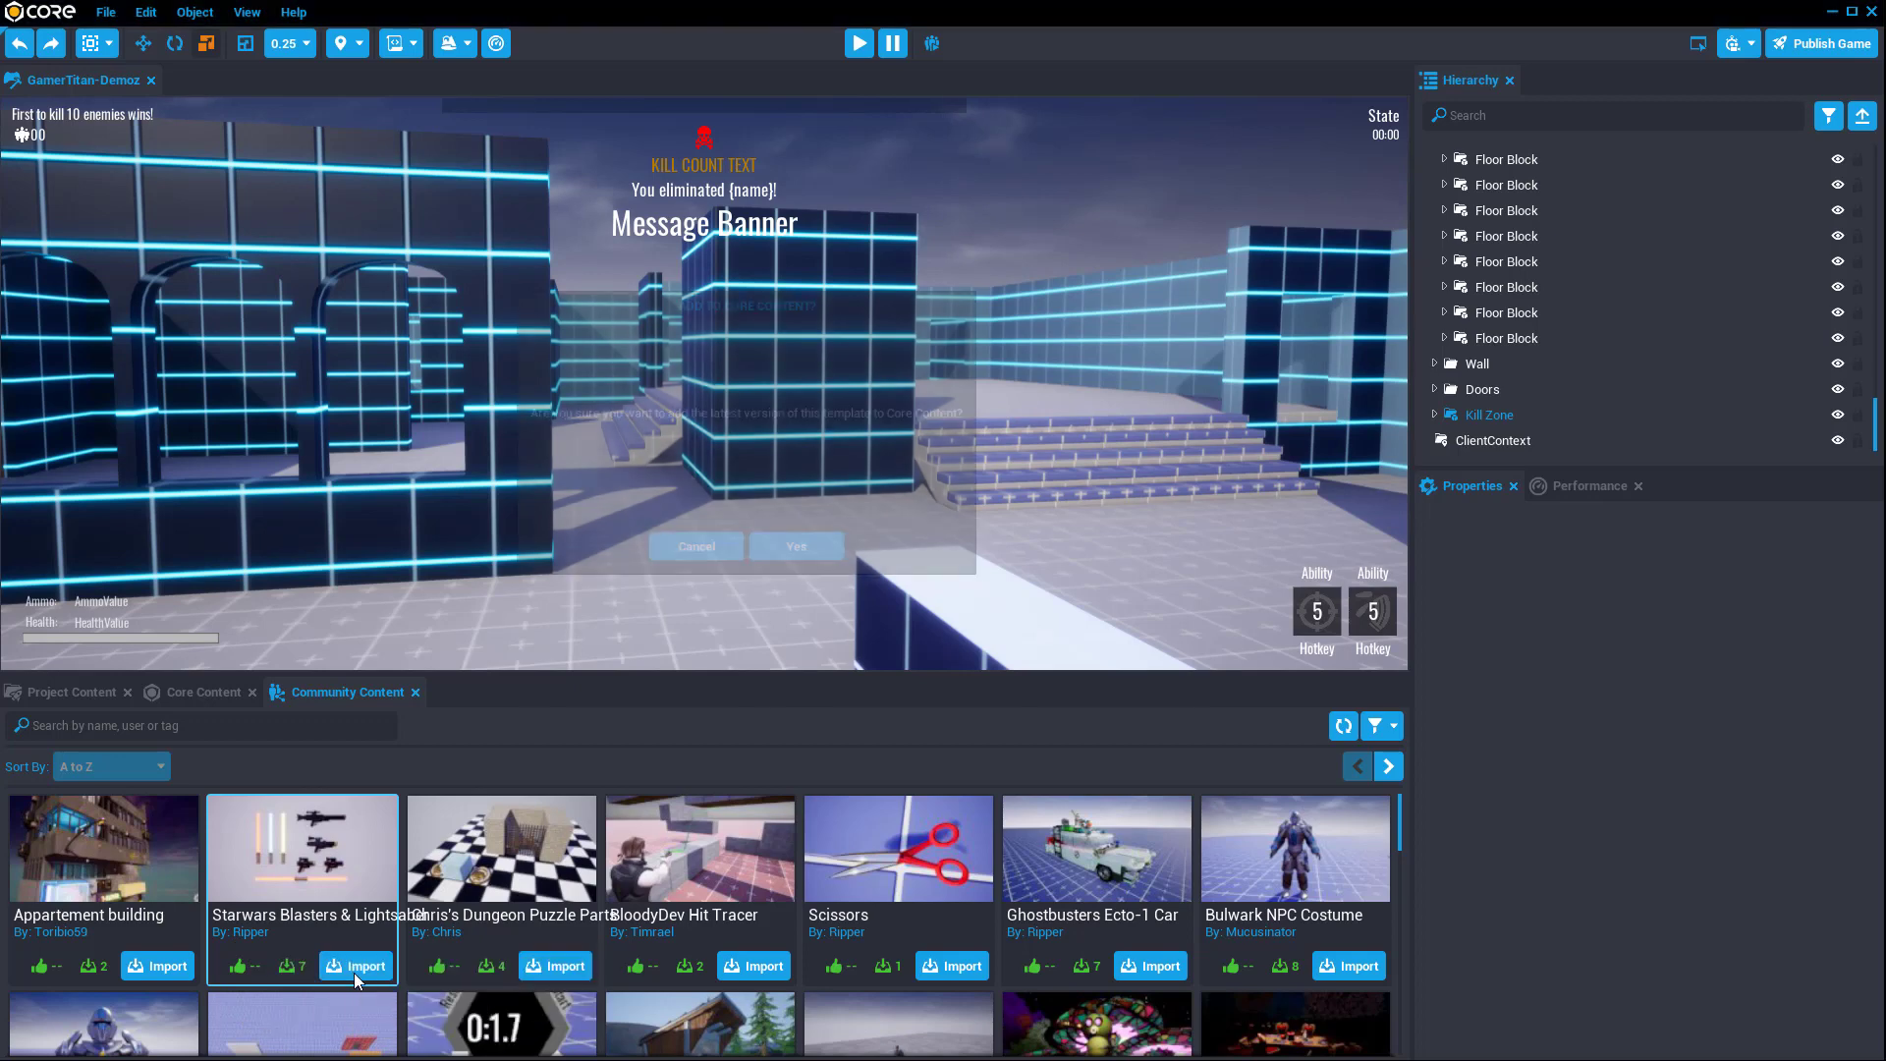
{"action": "left_click", "coordinate": [793, 557]}
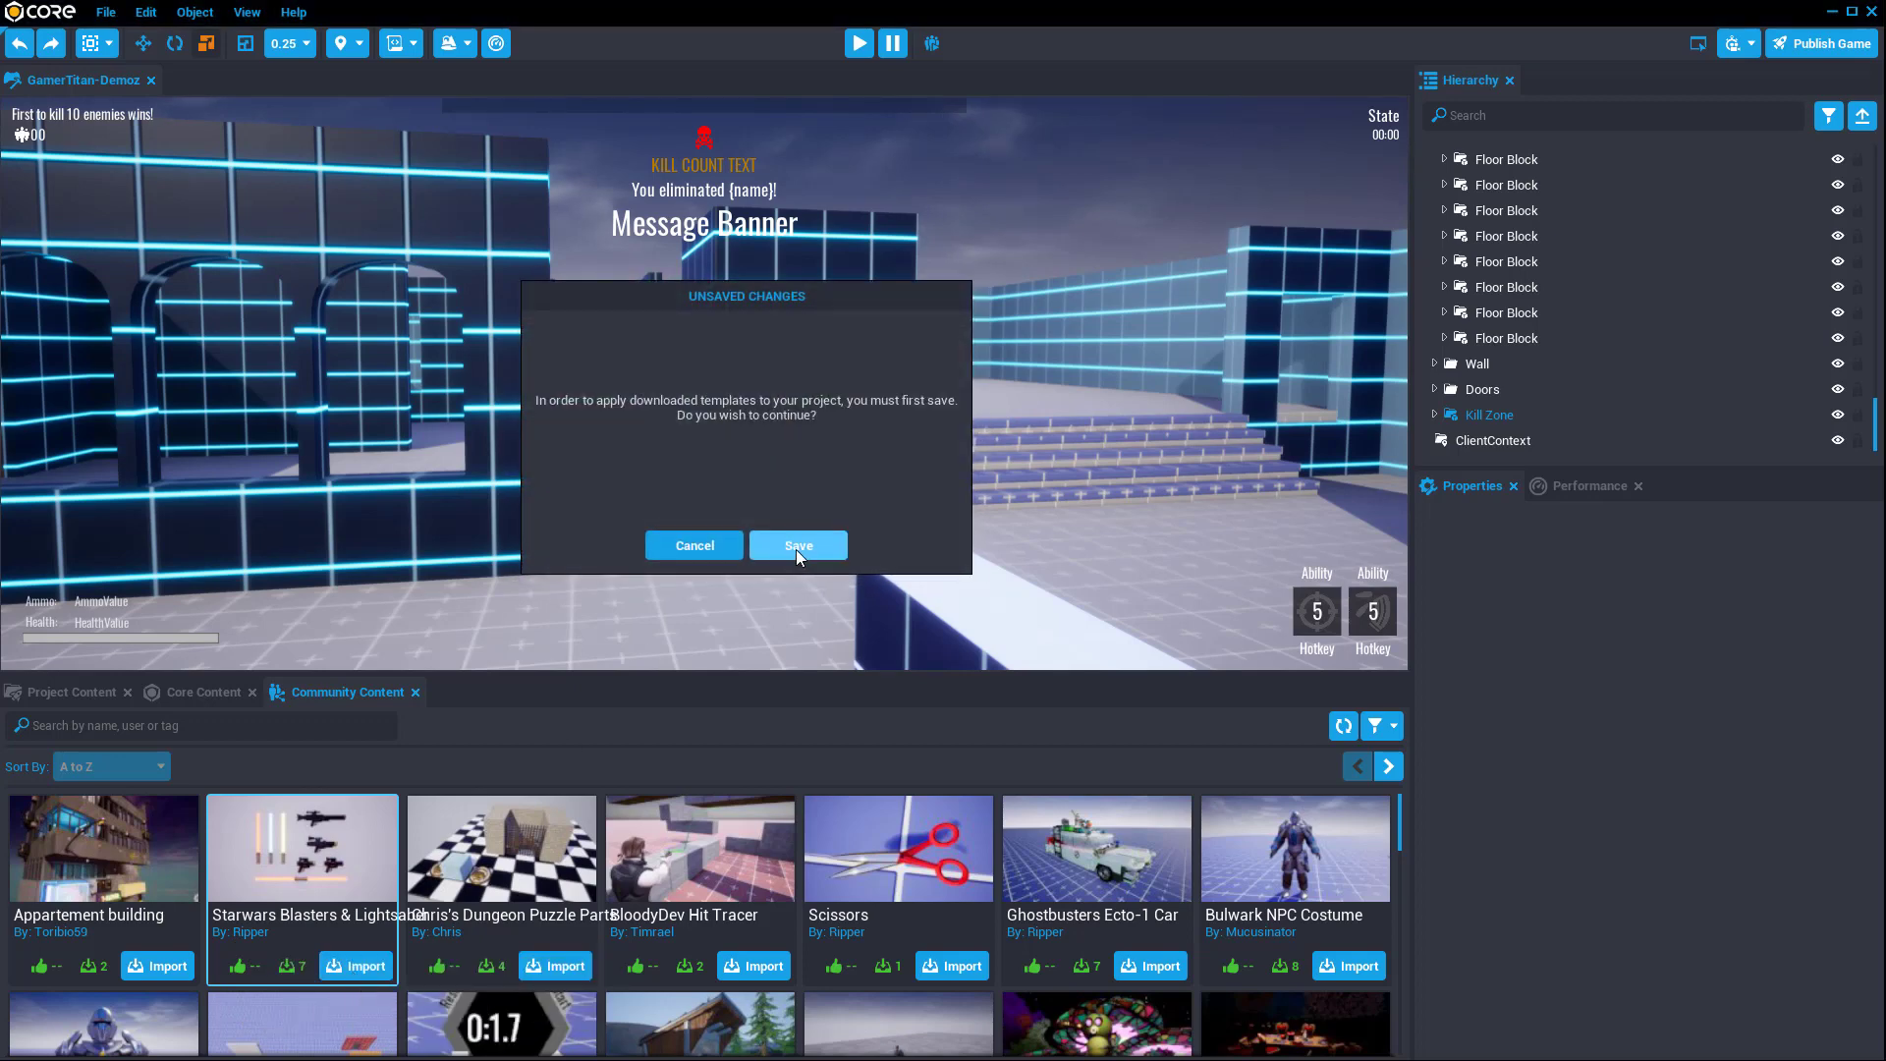
{"action": "left_click", "coordinate": [798, 550]}
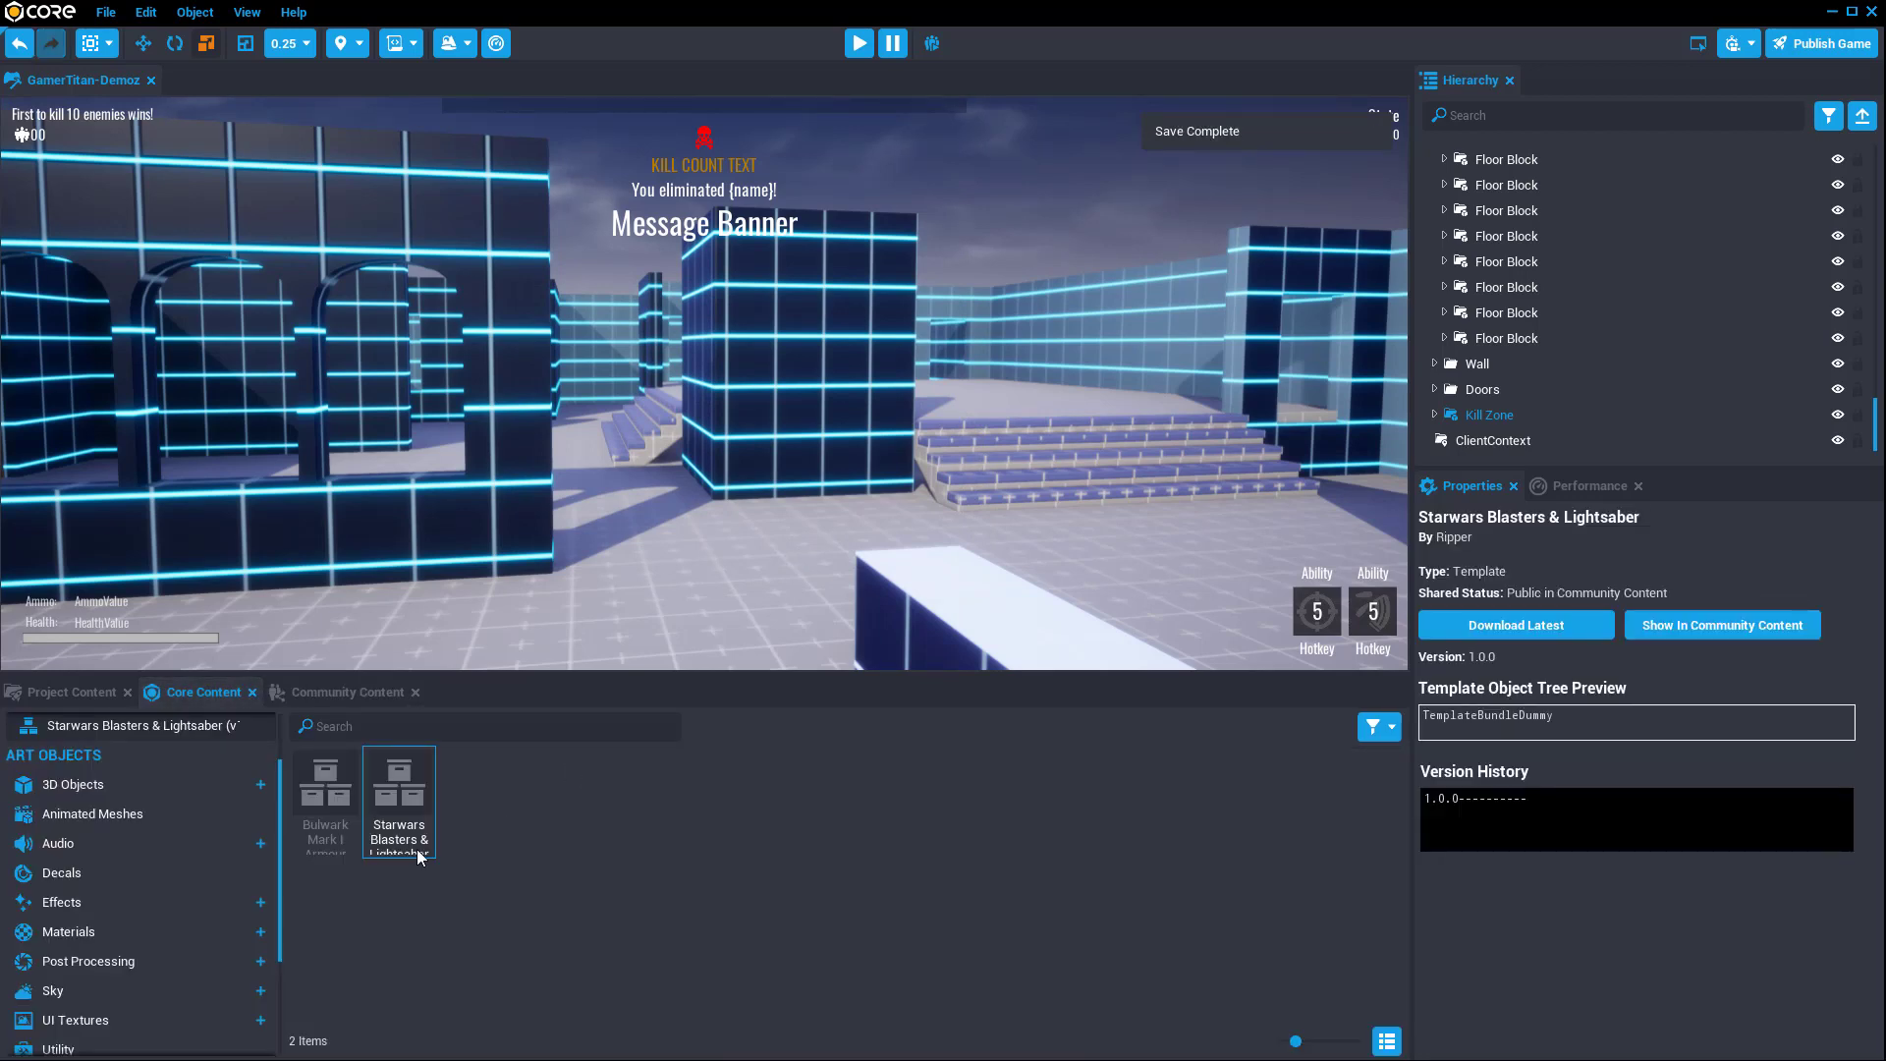
Step: Open the imported Starwars bundle, place the Light Sabre Double in the map and raise it to about Z 162, Y 887
{"action": "double_click", "coordinate": [399, 805]}
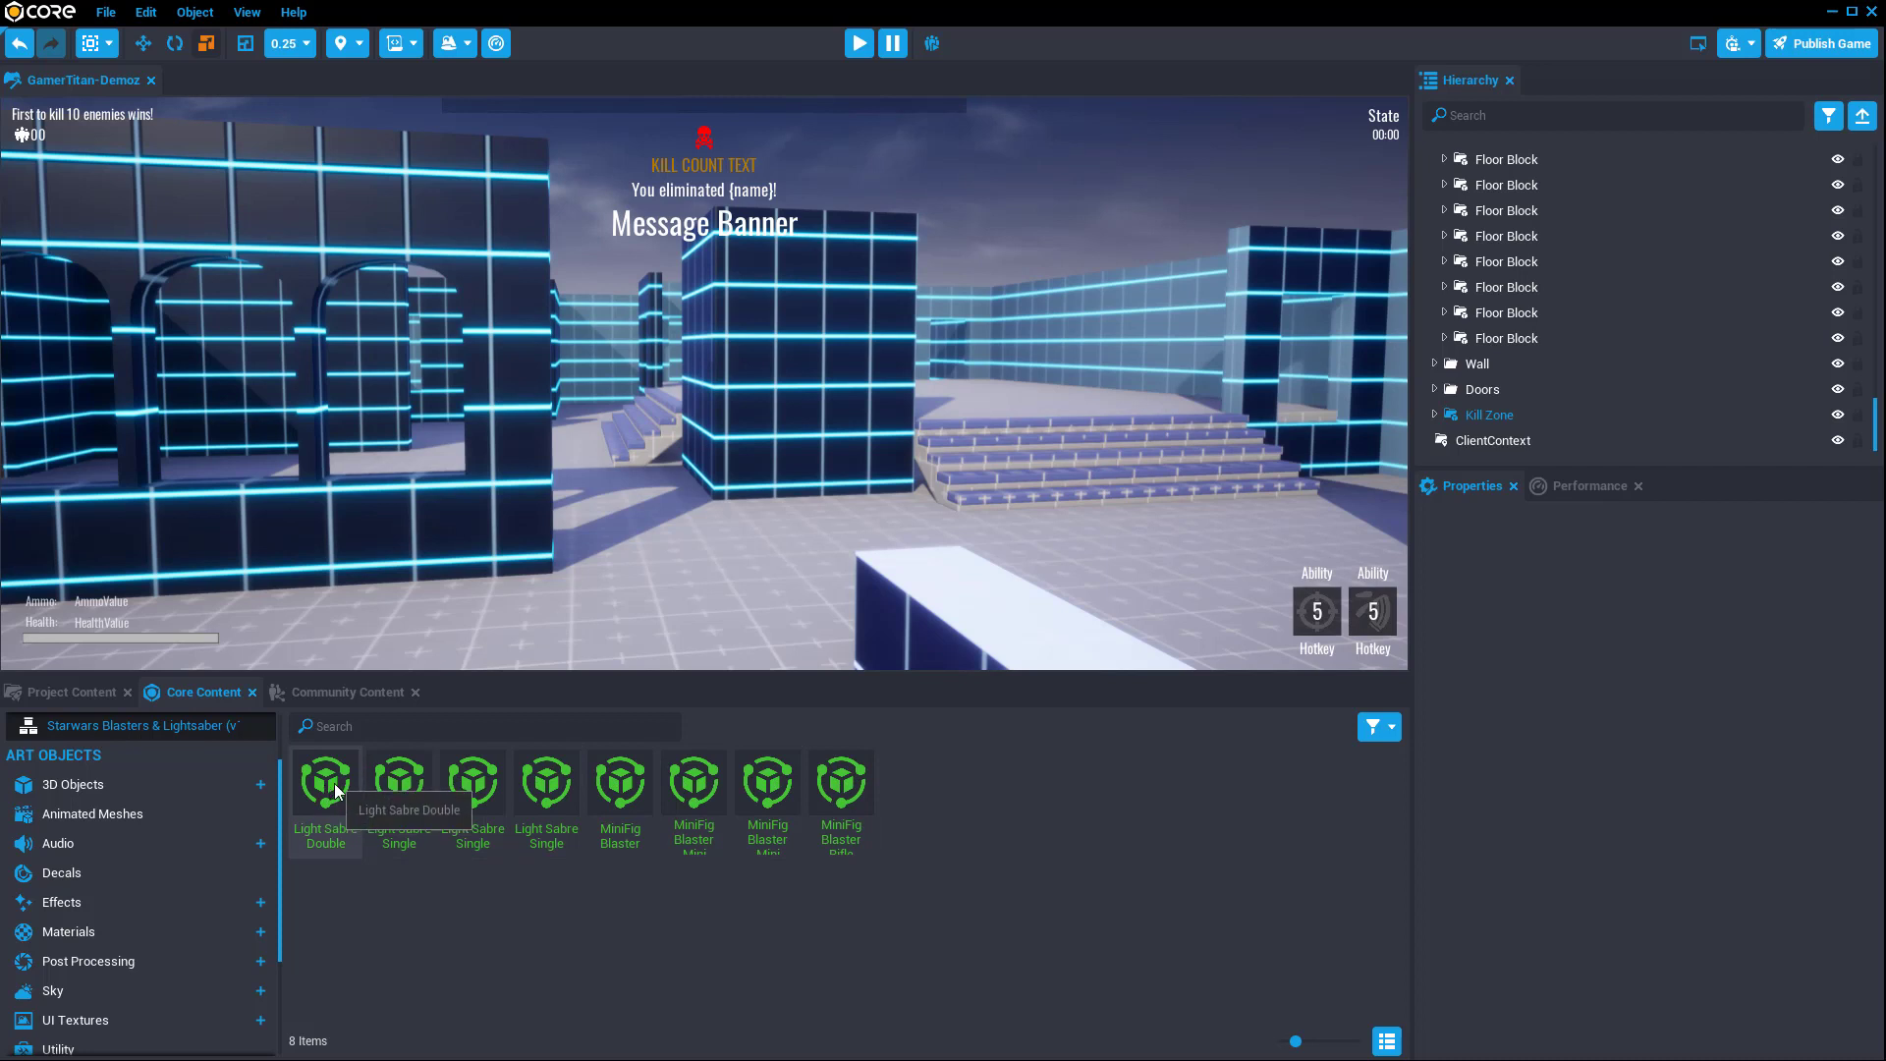
{"action": "left_click_drag", "start_coordinate": [334, 784], "coordinate": [680, 604]}
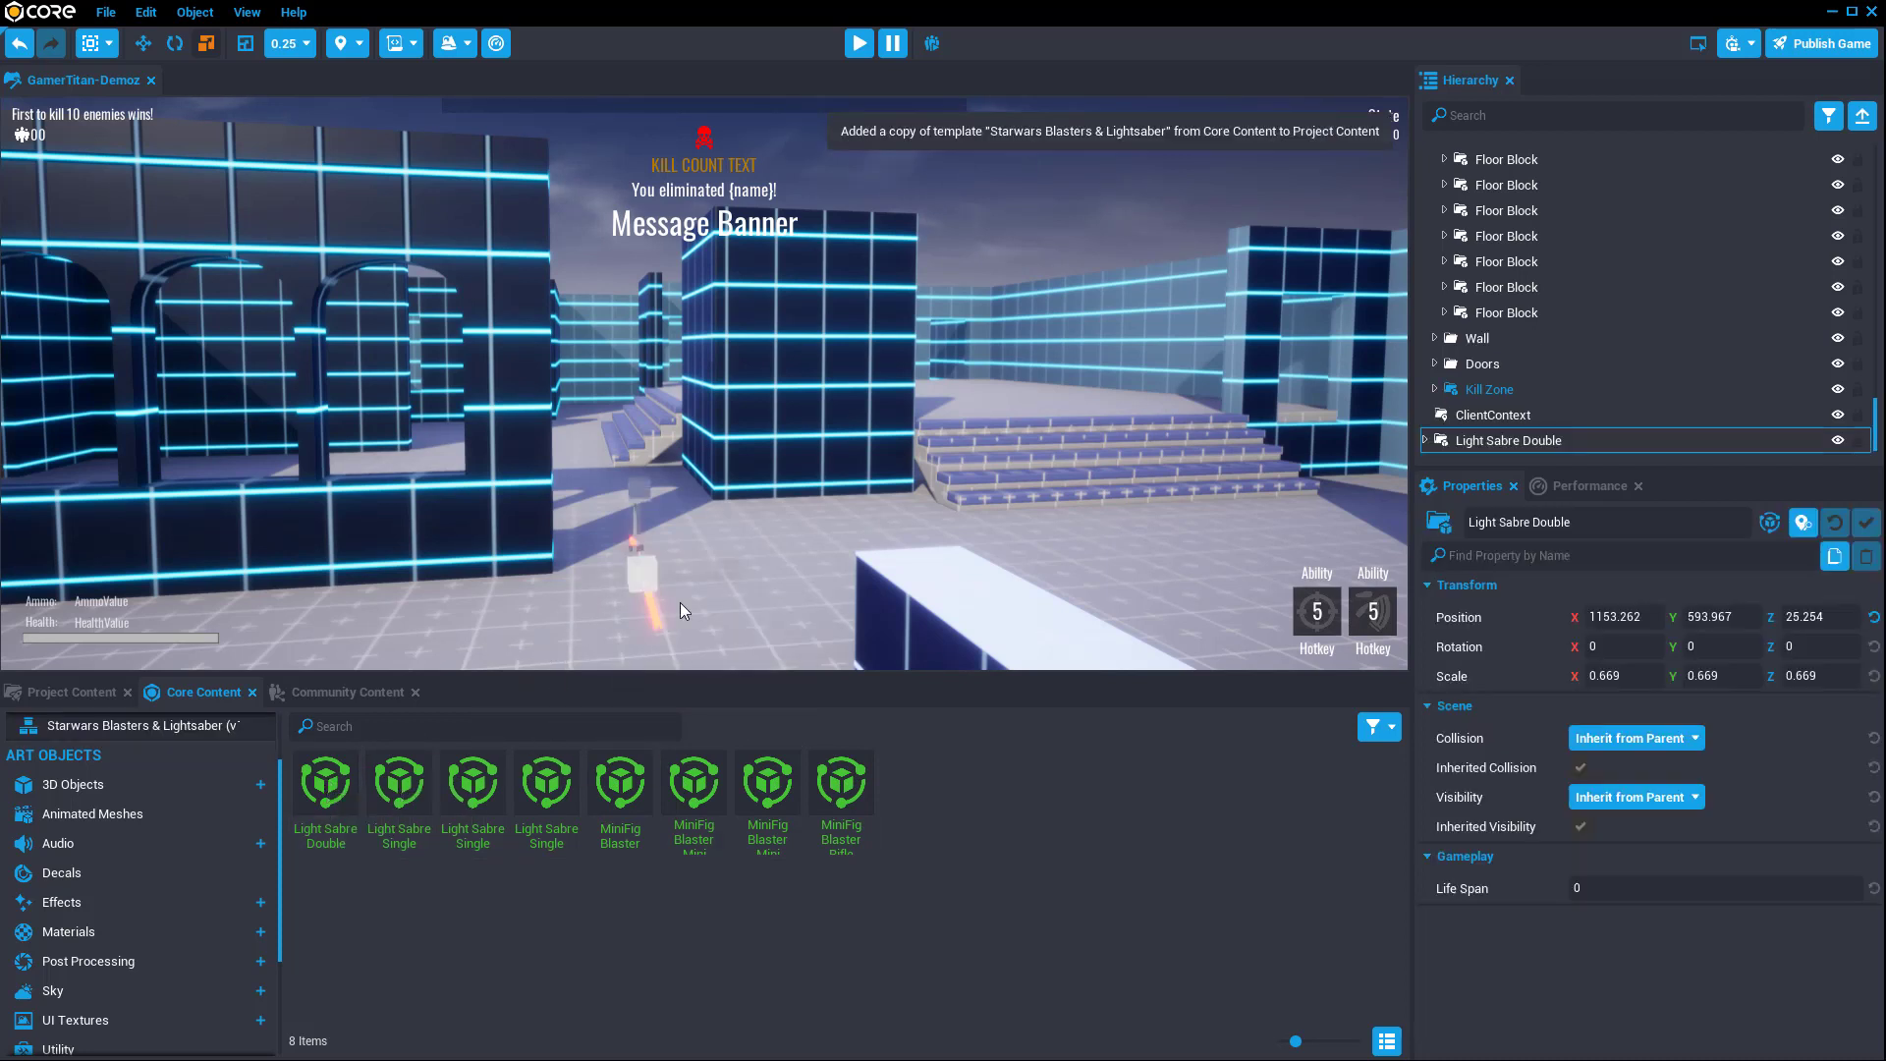
{"action": "key", "text": "w"}
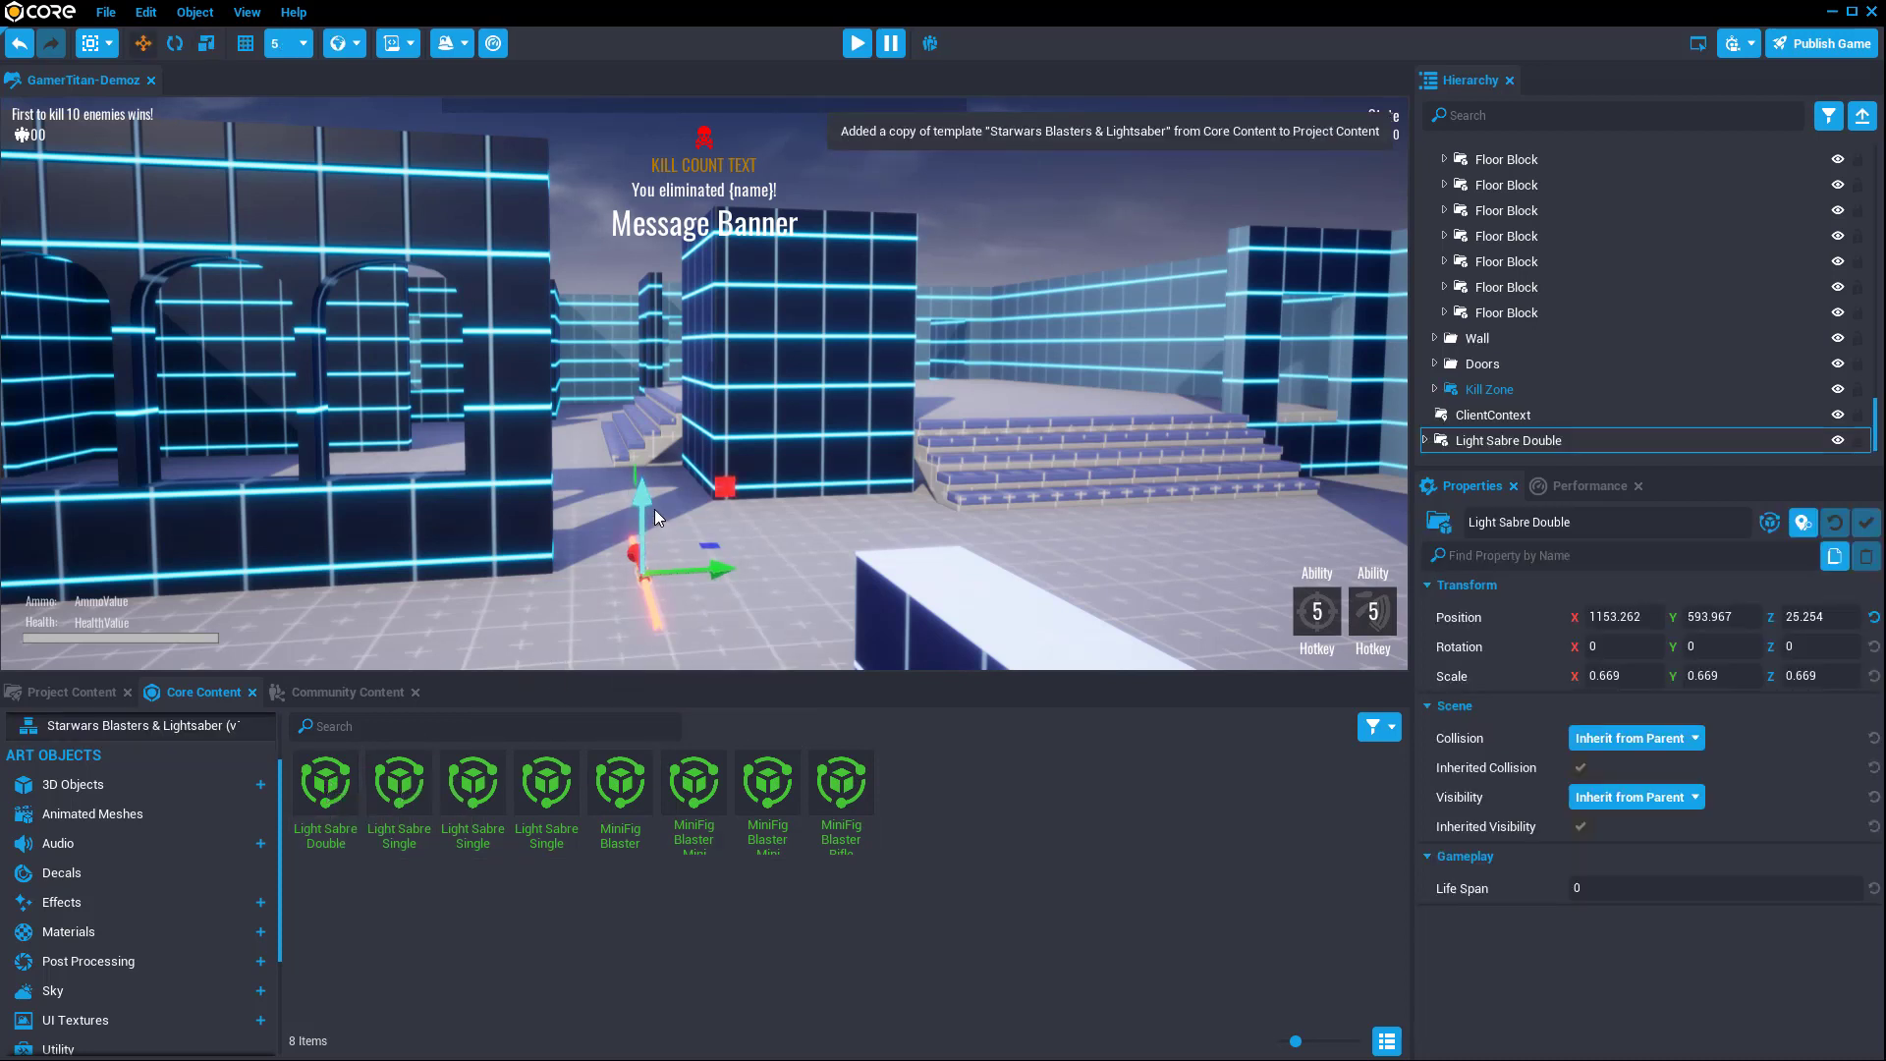
{"action": "left_click_drag", "start_coordinate": [654, 509], "coordinate": [915, 473]}
Step: Look at the Light Sabre Double from several sides and delete it from the map
{"action": "right_click_drag", "start_coordinate": [915, 474], "coordinate": [1397, 578]}
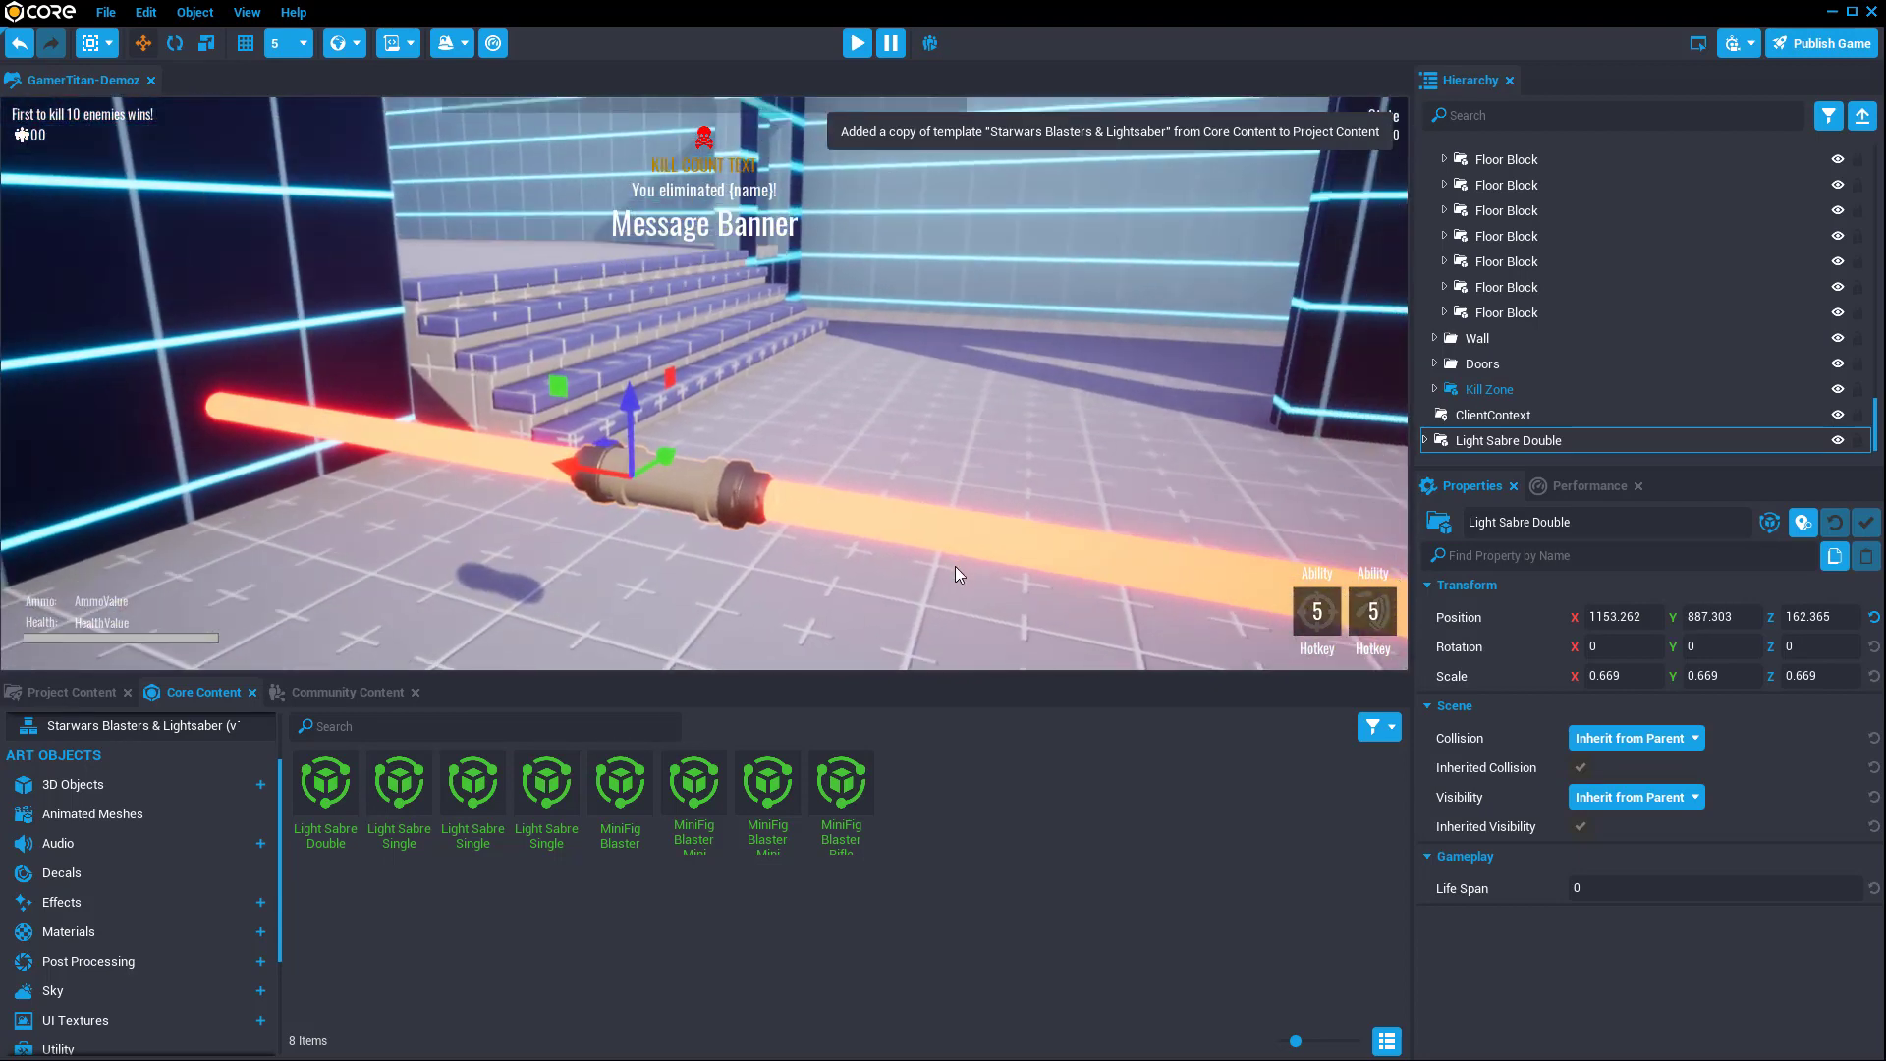
{"action": "right_click_drag", "start_coordinate": [955, 566], "coordinate": [236, 569]}
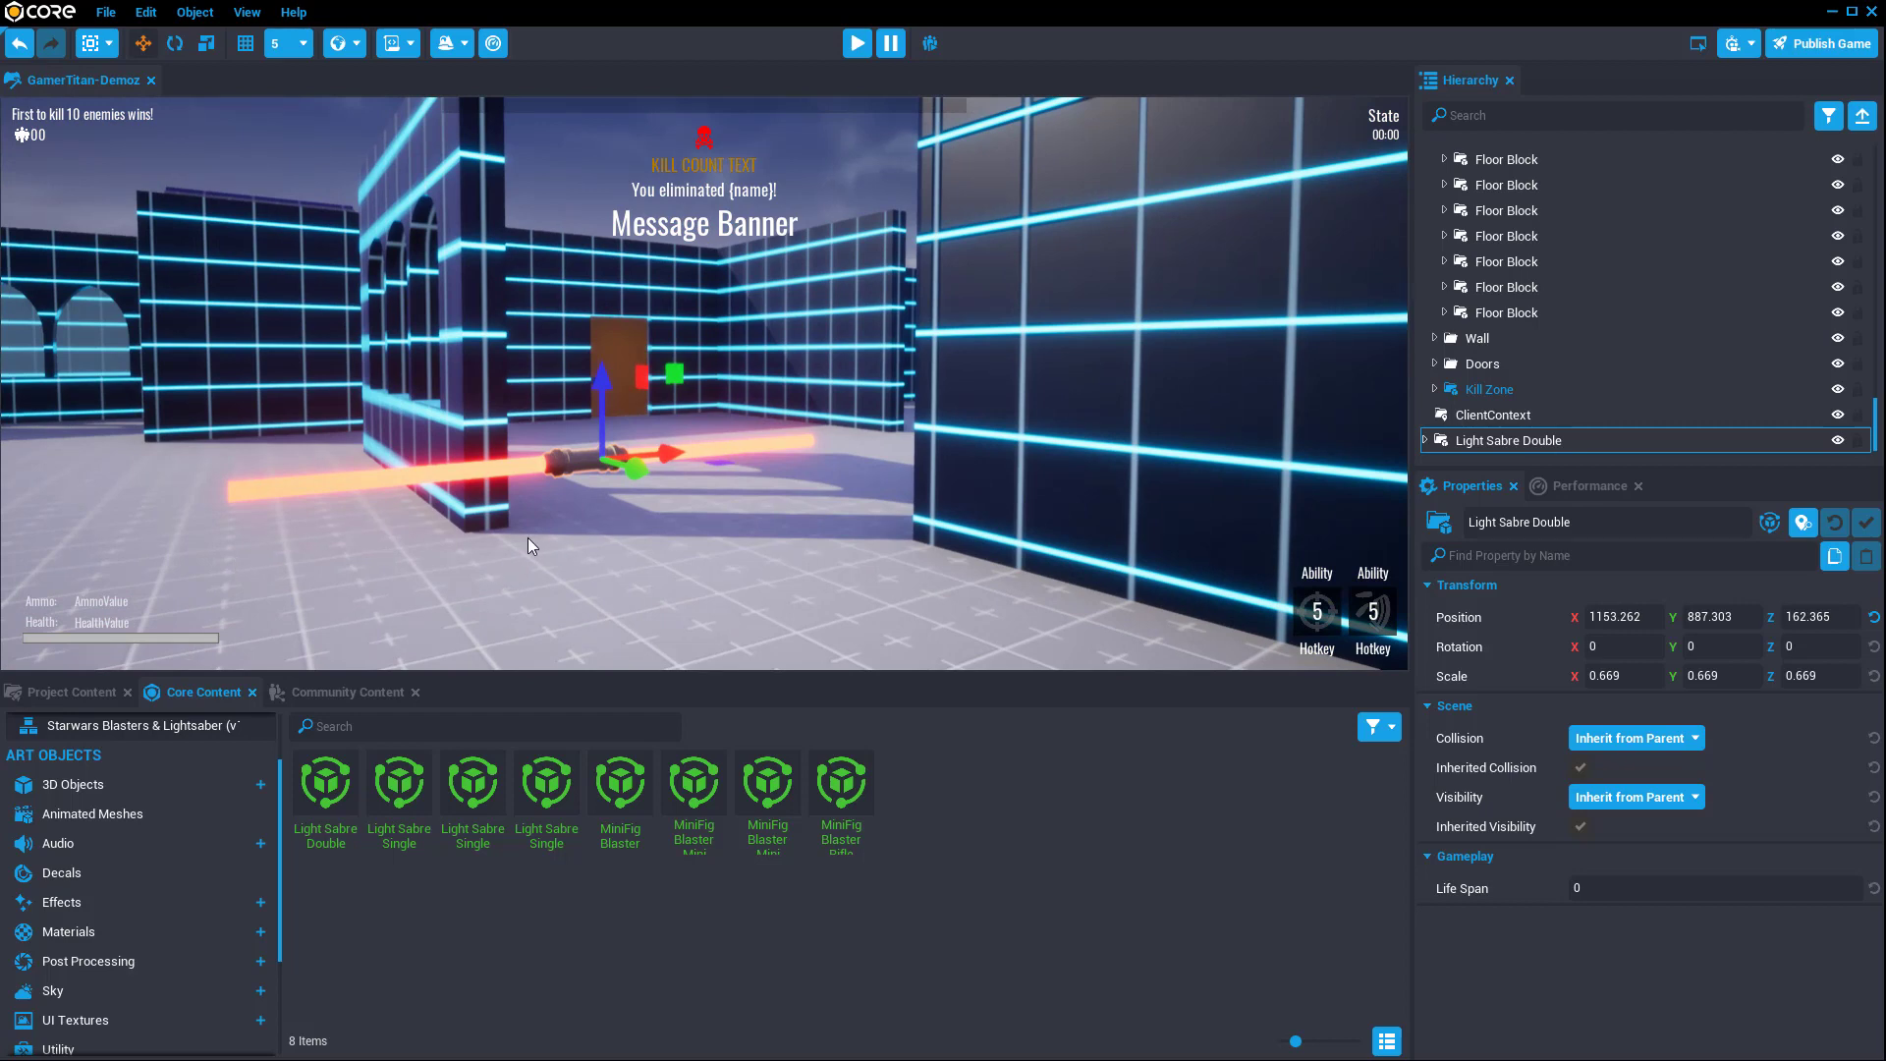
{"action": "key", "text": "Delete"}
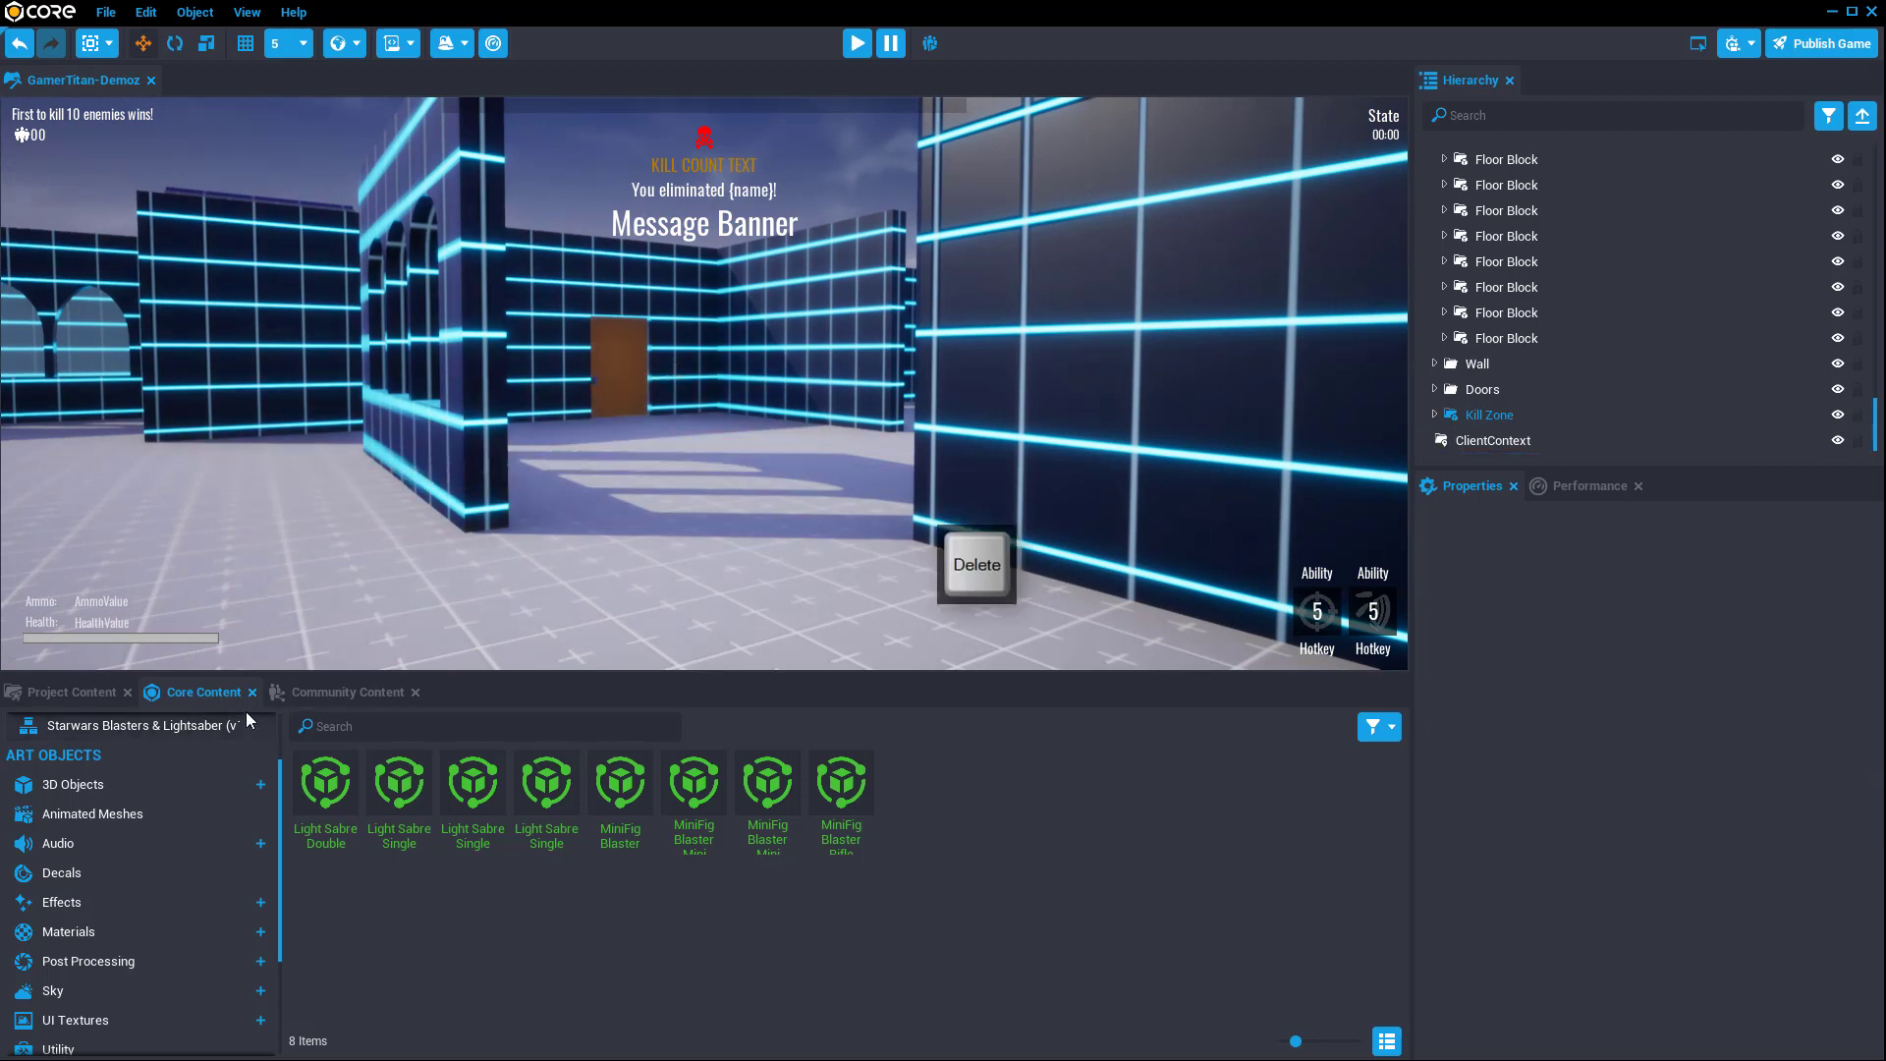
Step: Browse the Community Content library sorted A to Z and look through the items other creators offer
{"action": "left_click", "coordinate": [306, 692]}
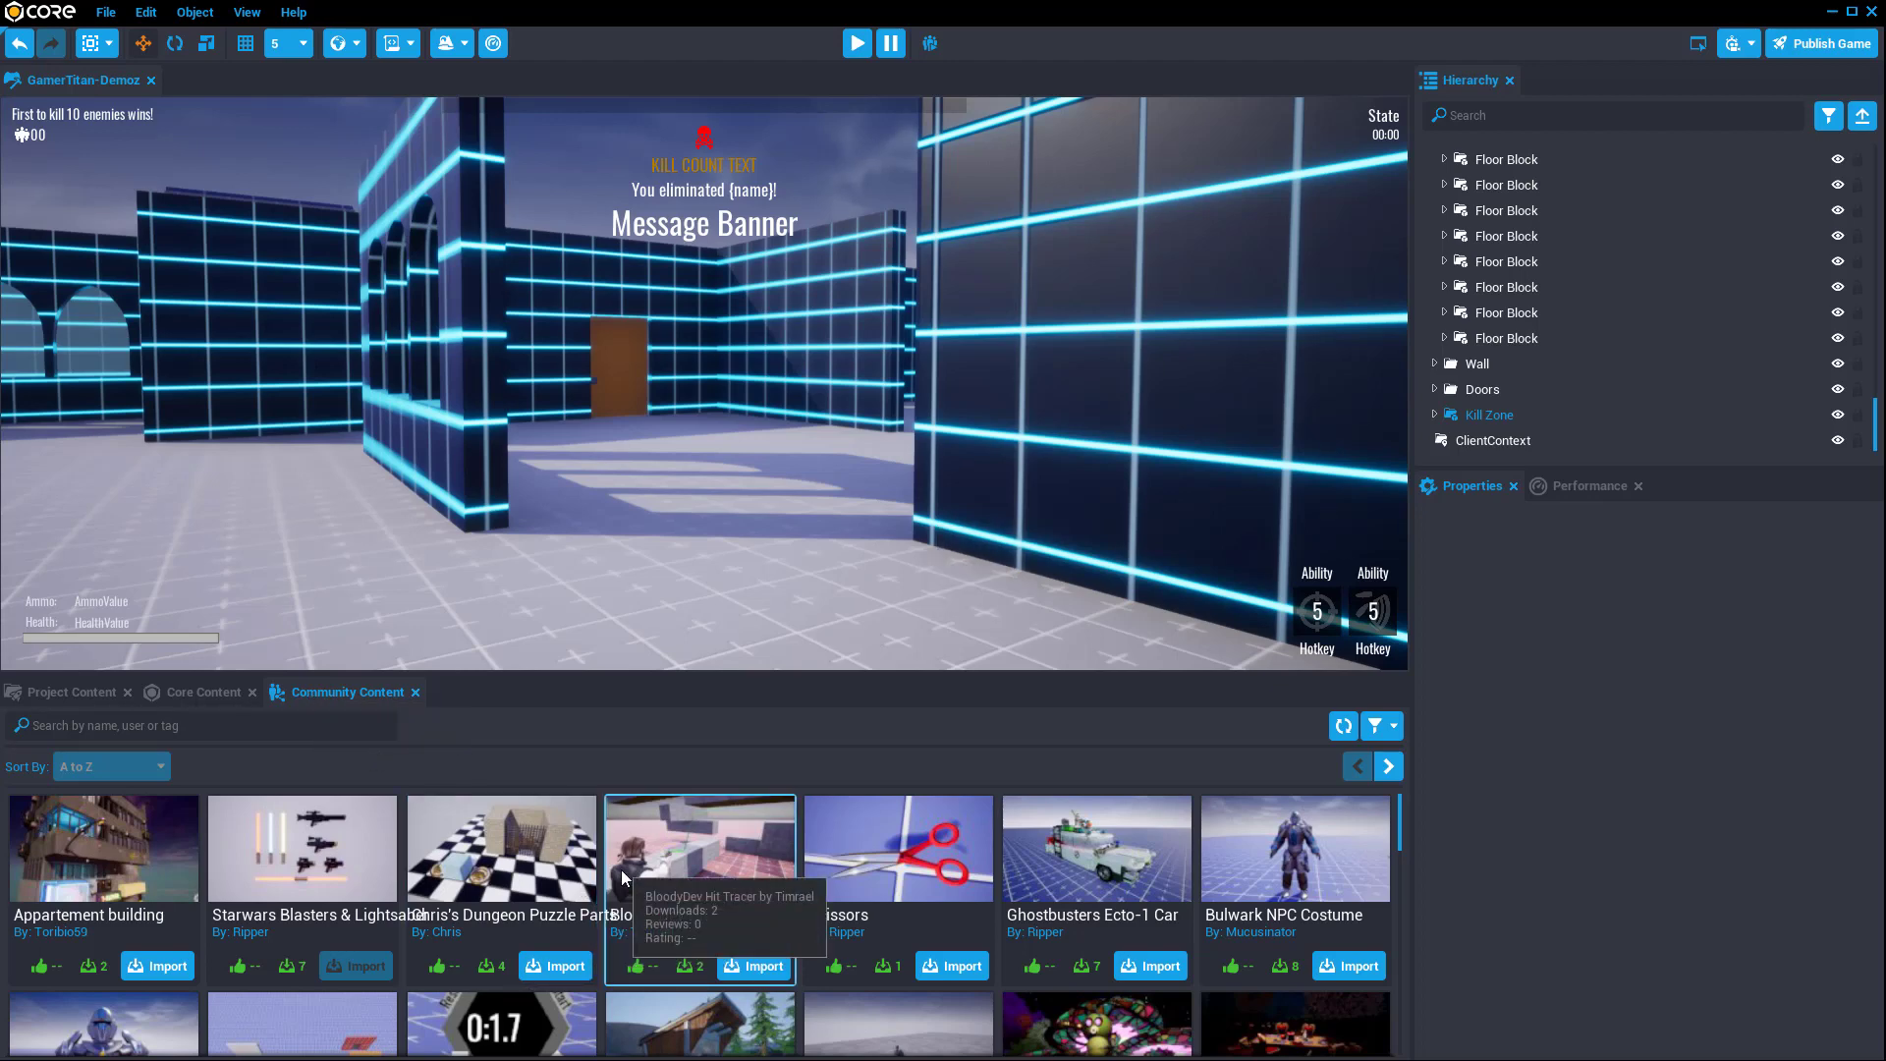
{"action": "scroll", "coordinate": [680, 833], "scroll_direction": "down", "scroll_amount": 6}
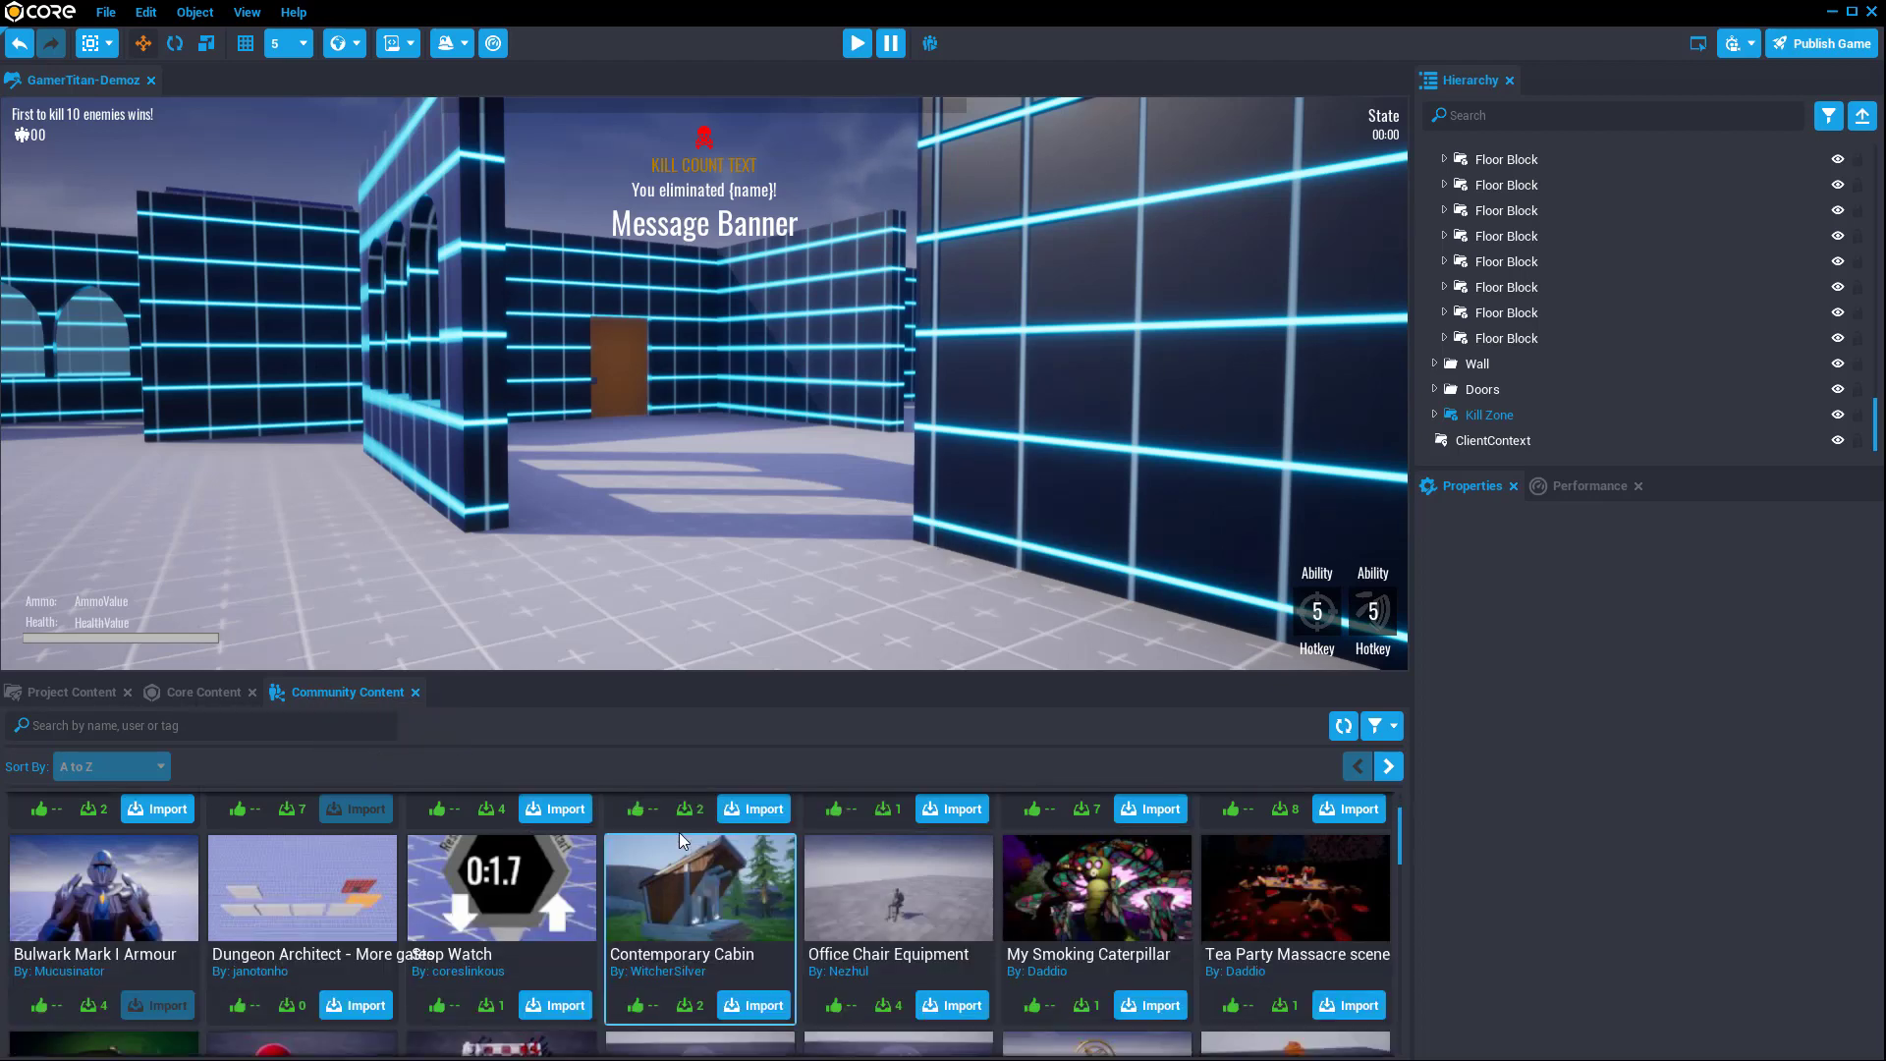
{"action": "scroll", "coordinate": [776, 933], "scroll_direction": "down", "scroll_amount": 2}
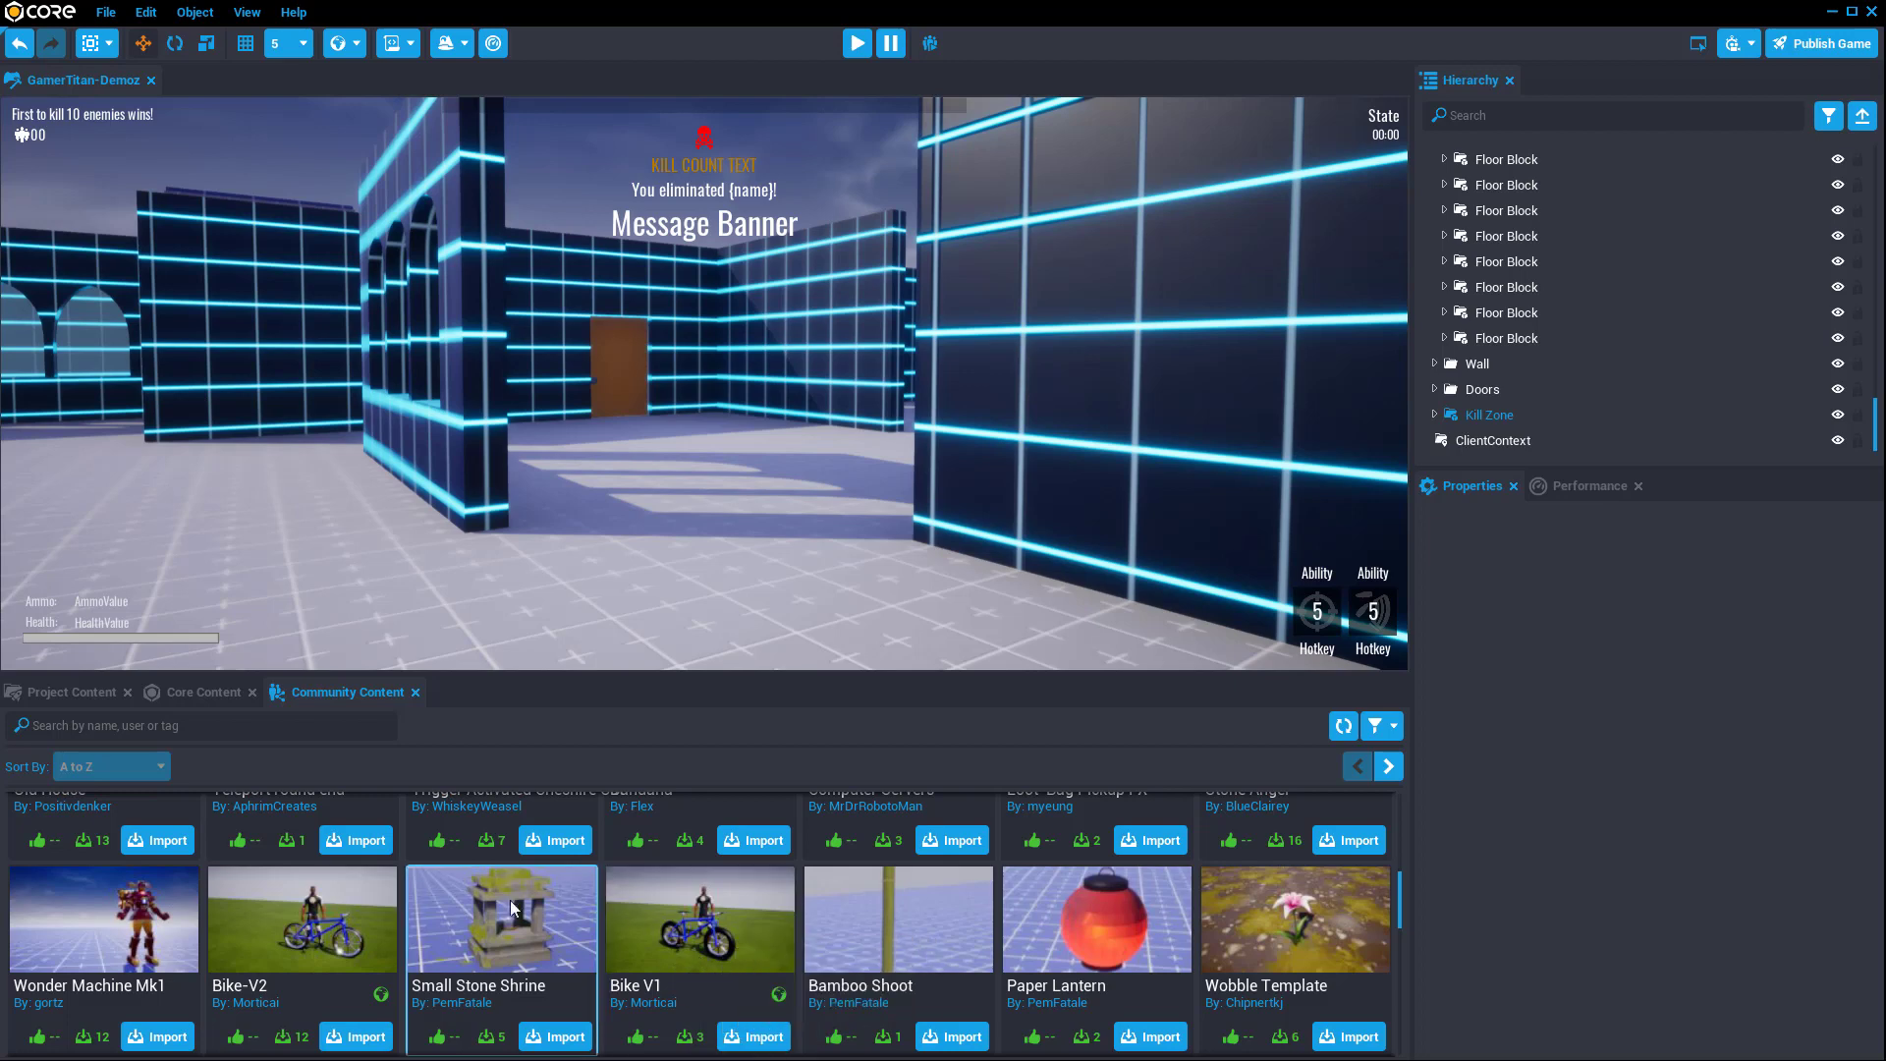
{"action": "scroll", "coordinate": [688, 909], "scroll_direction": "down", "scroll_amount": 2}
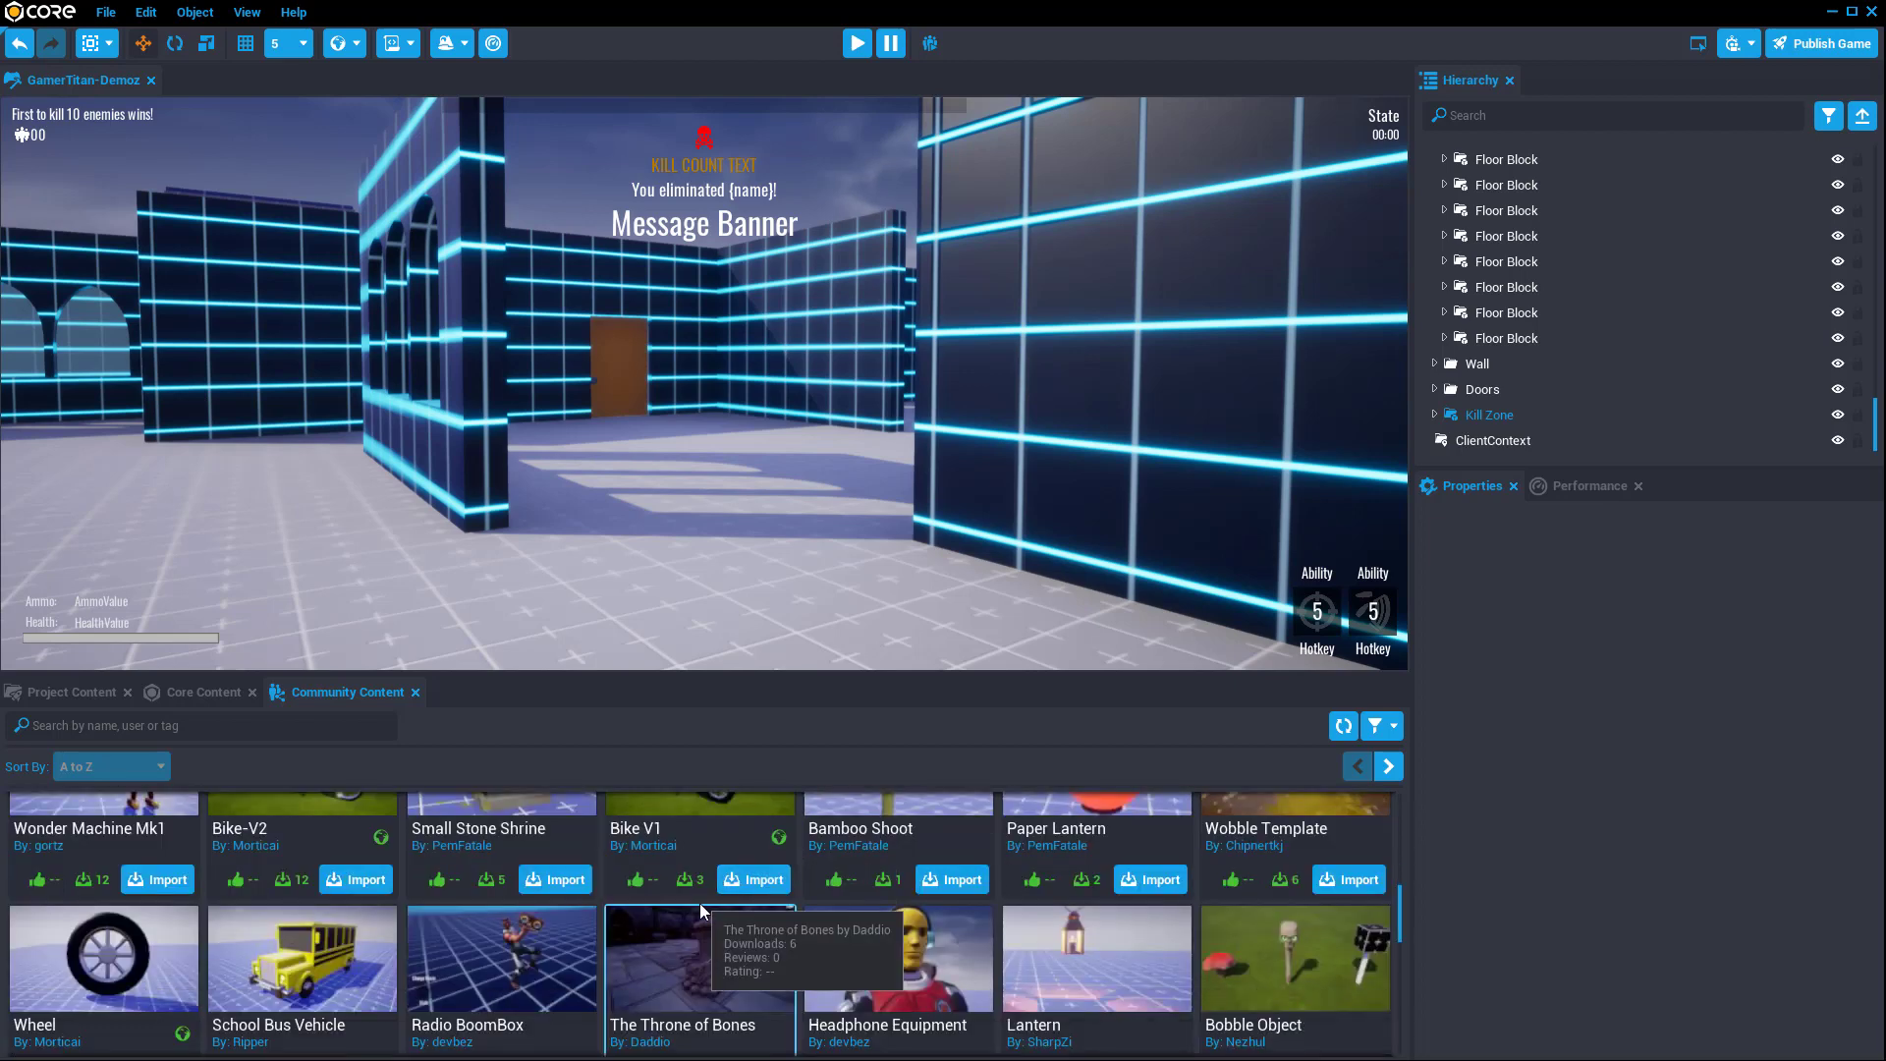
{"action": "scroll", "coordinate": [592, 963], "scroll_direction": "down", "scroll_amount": 1}
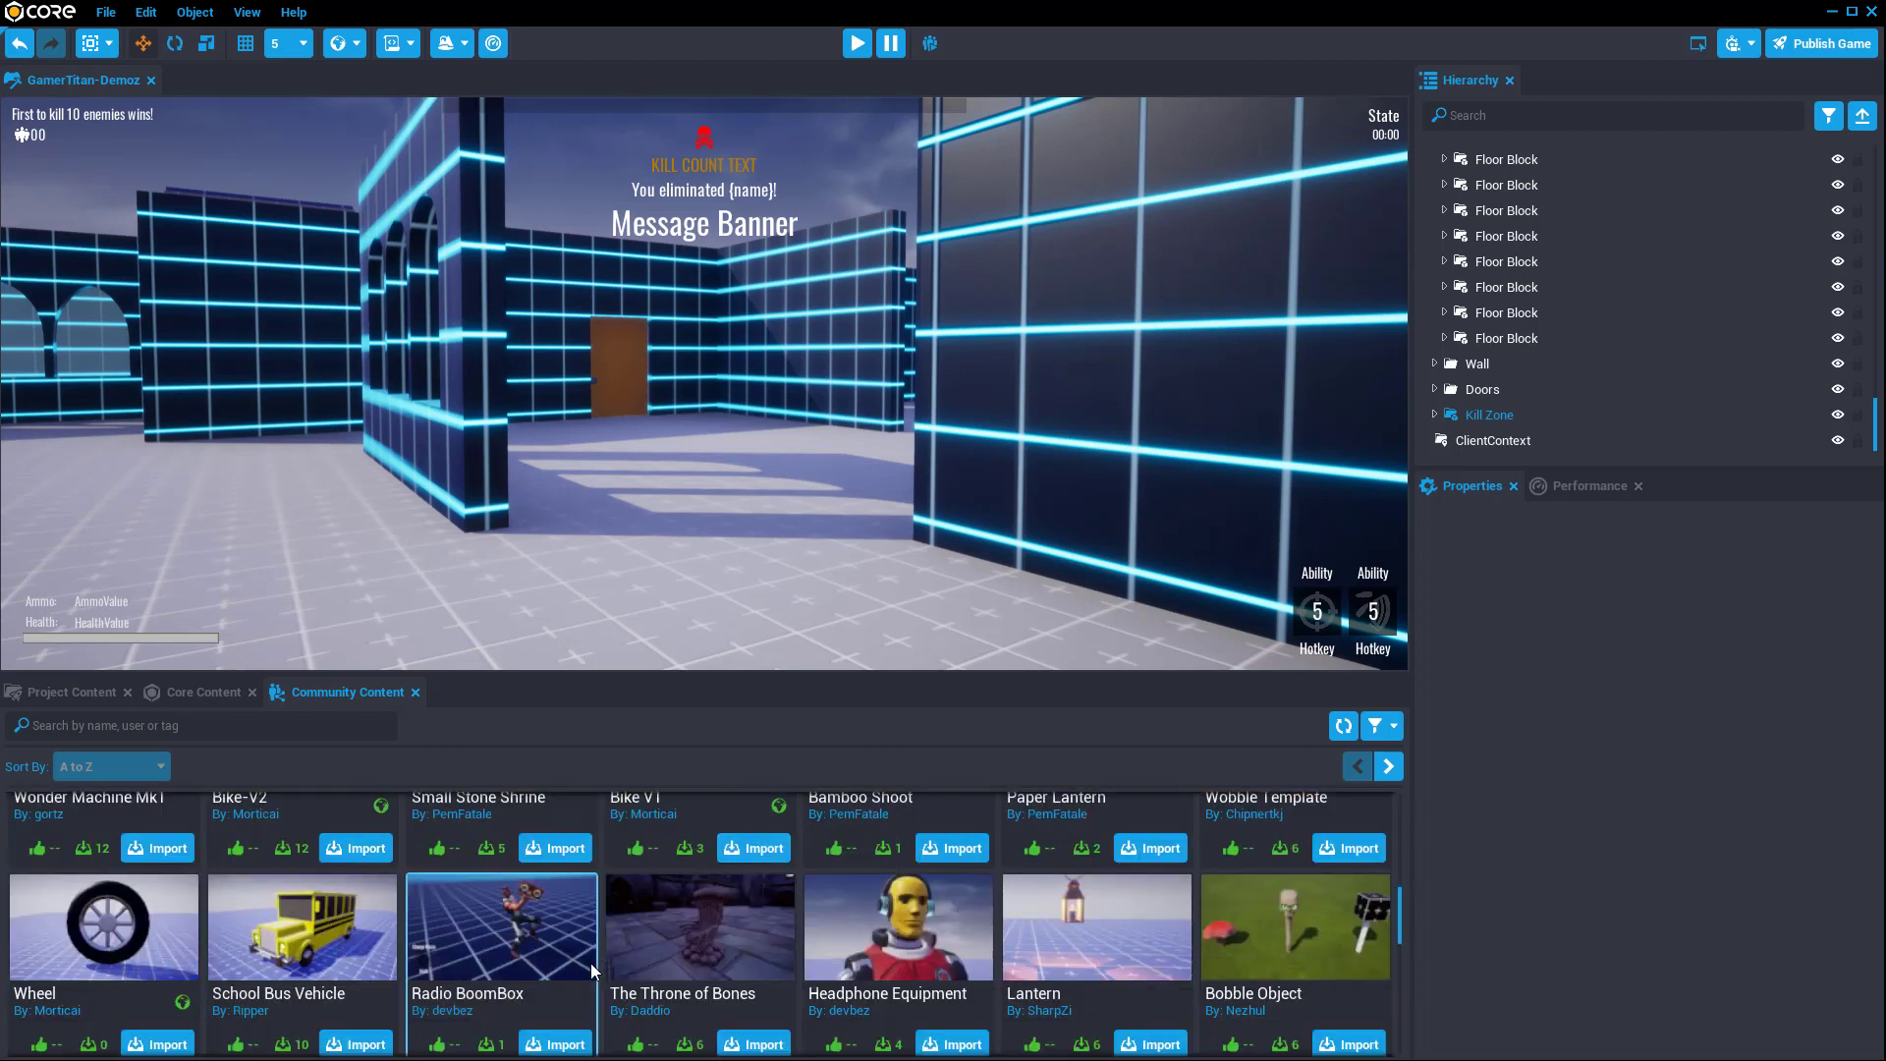
{"action": "scroll", "coordinate": [820, 951], "scroll_direction": "down", "scroll_amount": 5}
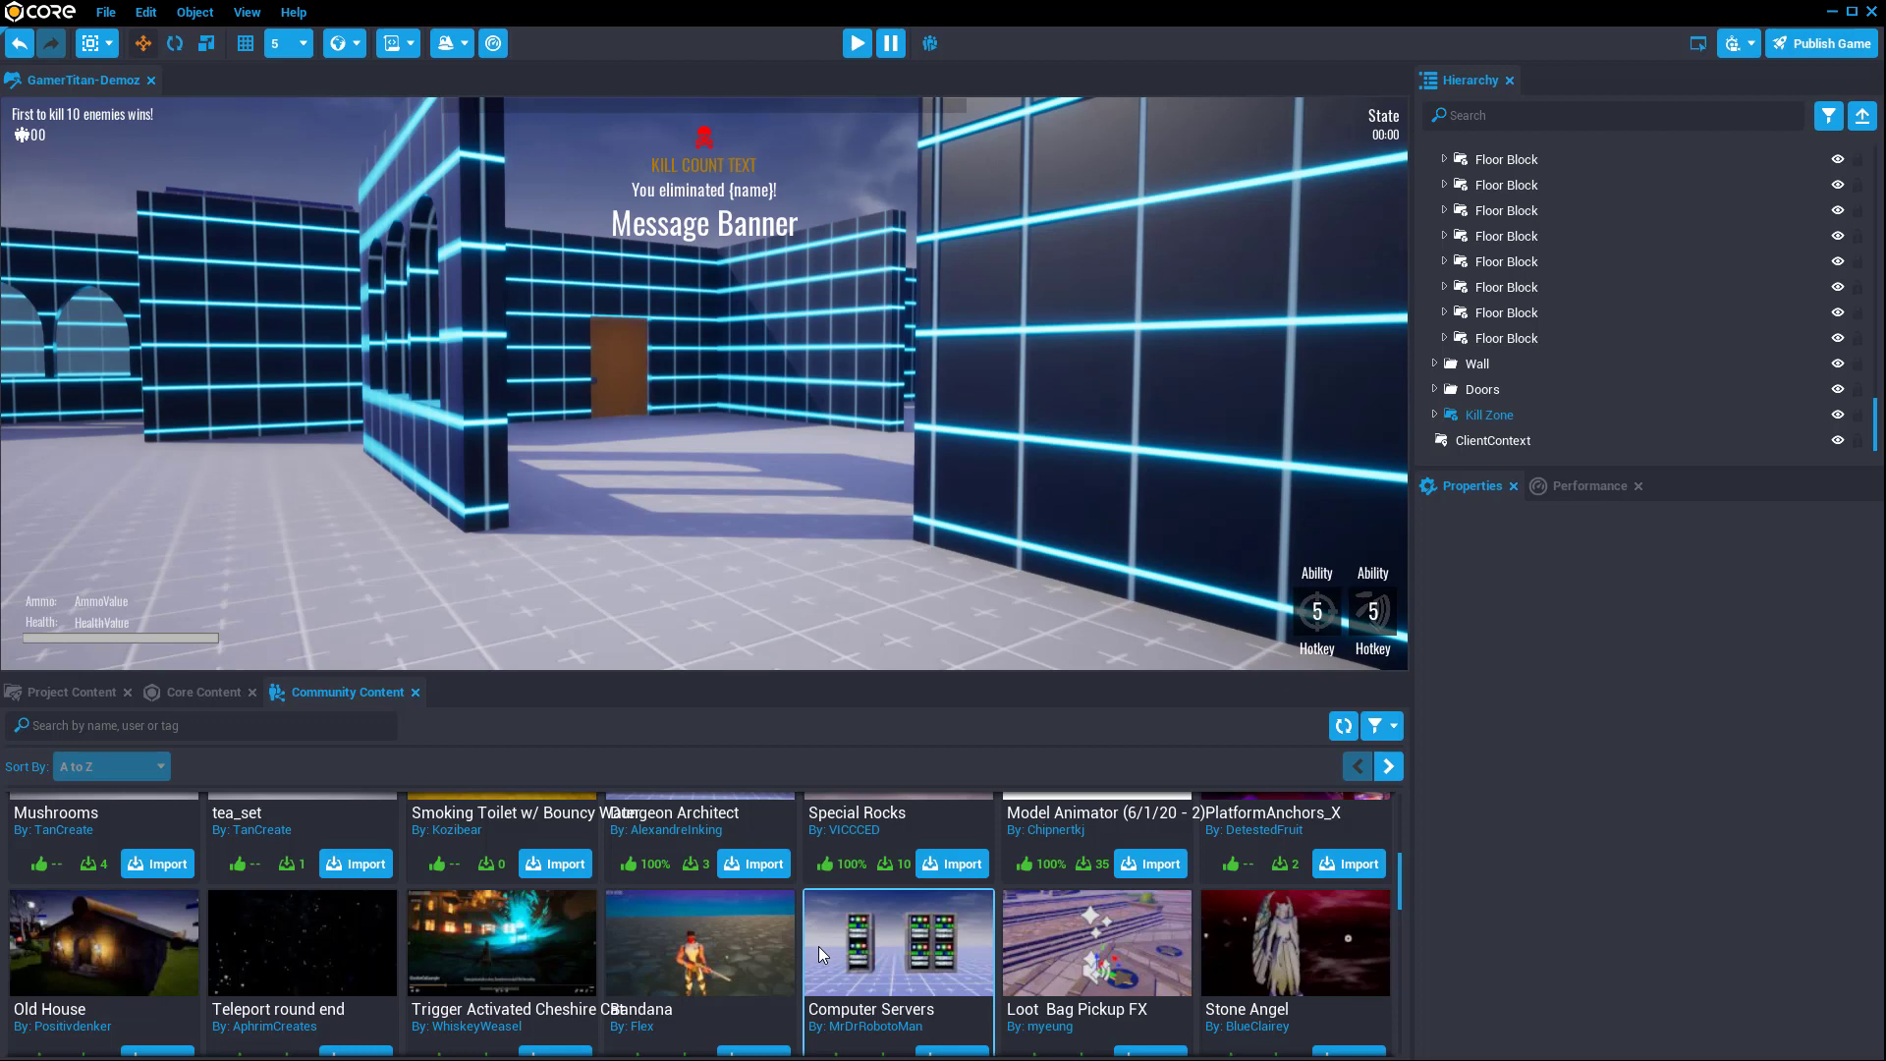
{"action": "scroll", "coordinate": [818, 946], "scroll_direction": "up", "scroll_amount": 5}
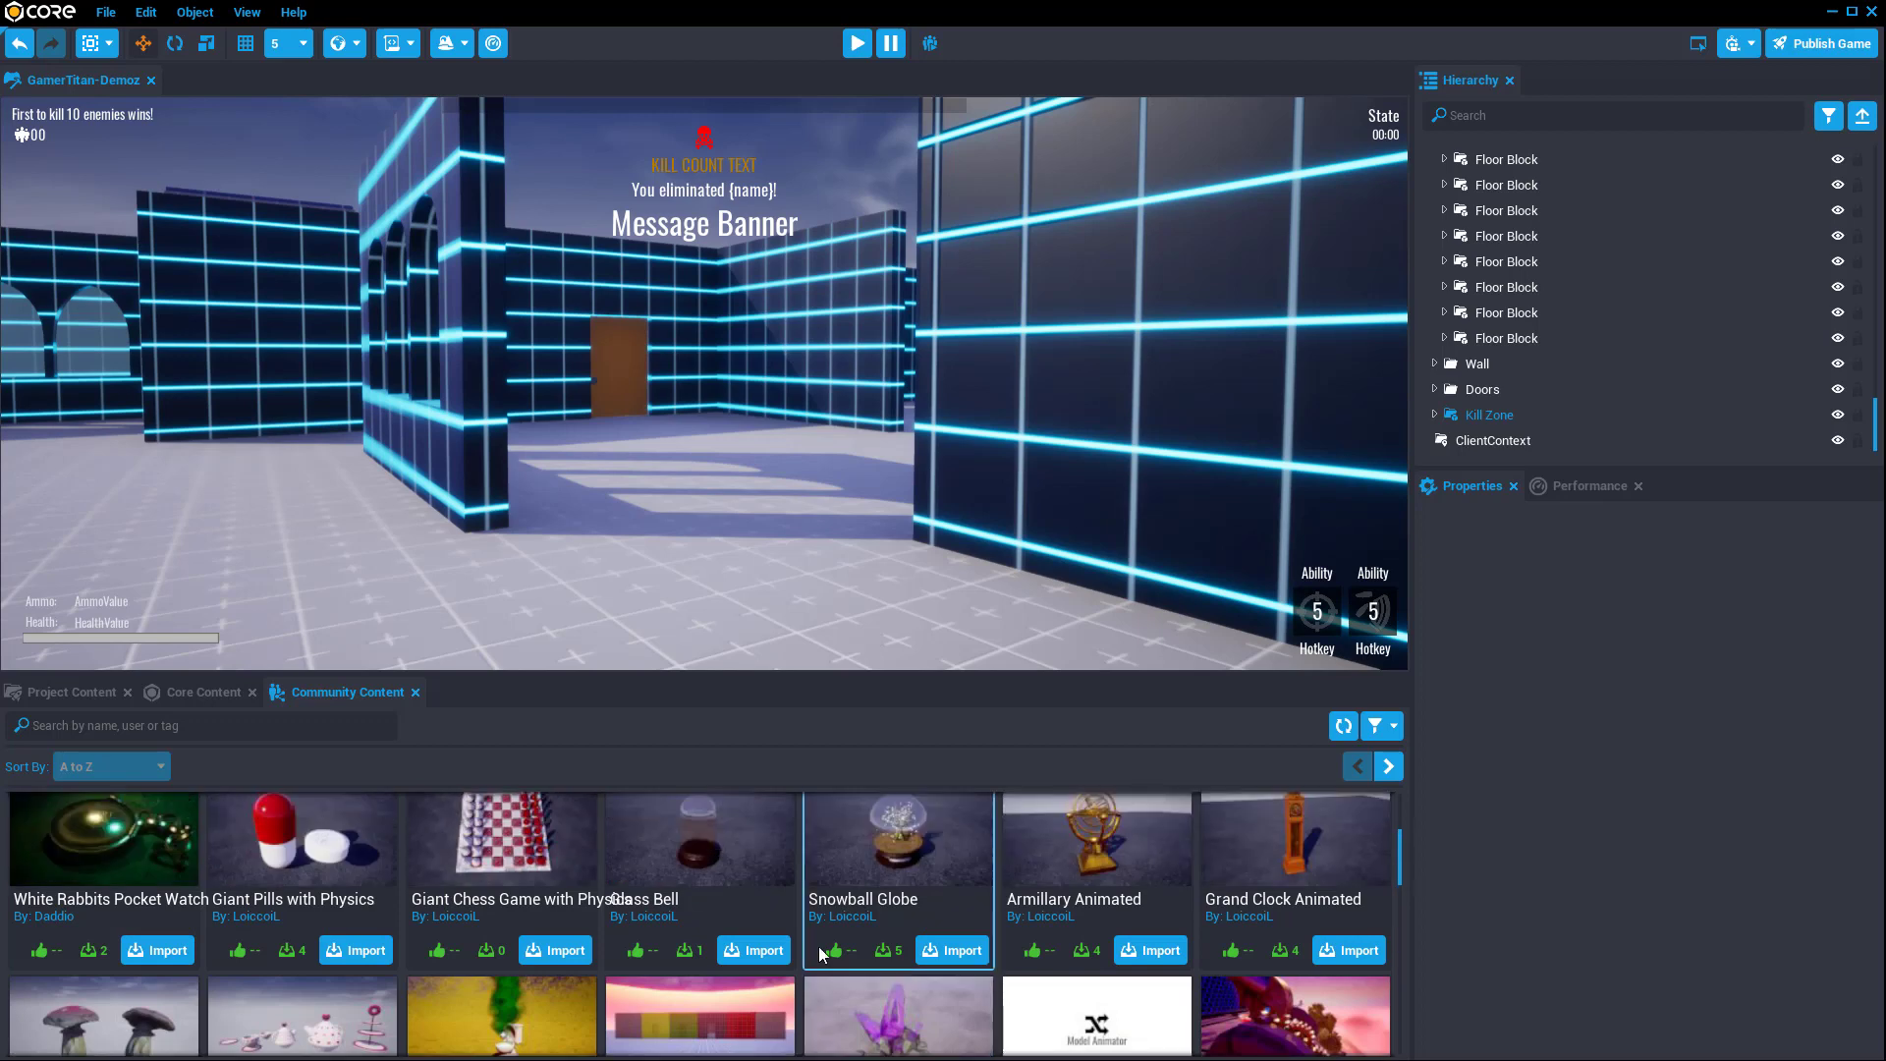
{"action": "scroll", "coordinate": [817, 946], "scroll_direction": "up", "scroll_amount": 1}
Step: Place a Ball from the 3D Objects in the open floor area, copy and paste it, and move the copy beside the original
{"action": "right_click_drag", "start_coordinate": [870, 511], "coordinate": [565, 530]}
{"action": "left_click", "coordinate": [177, 690]}
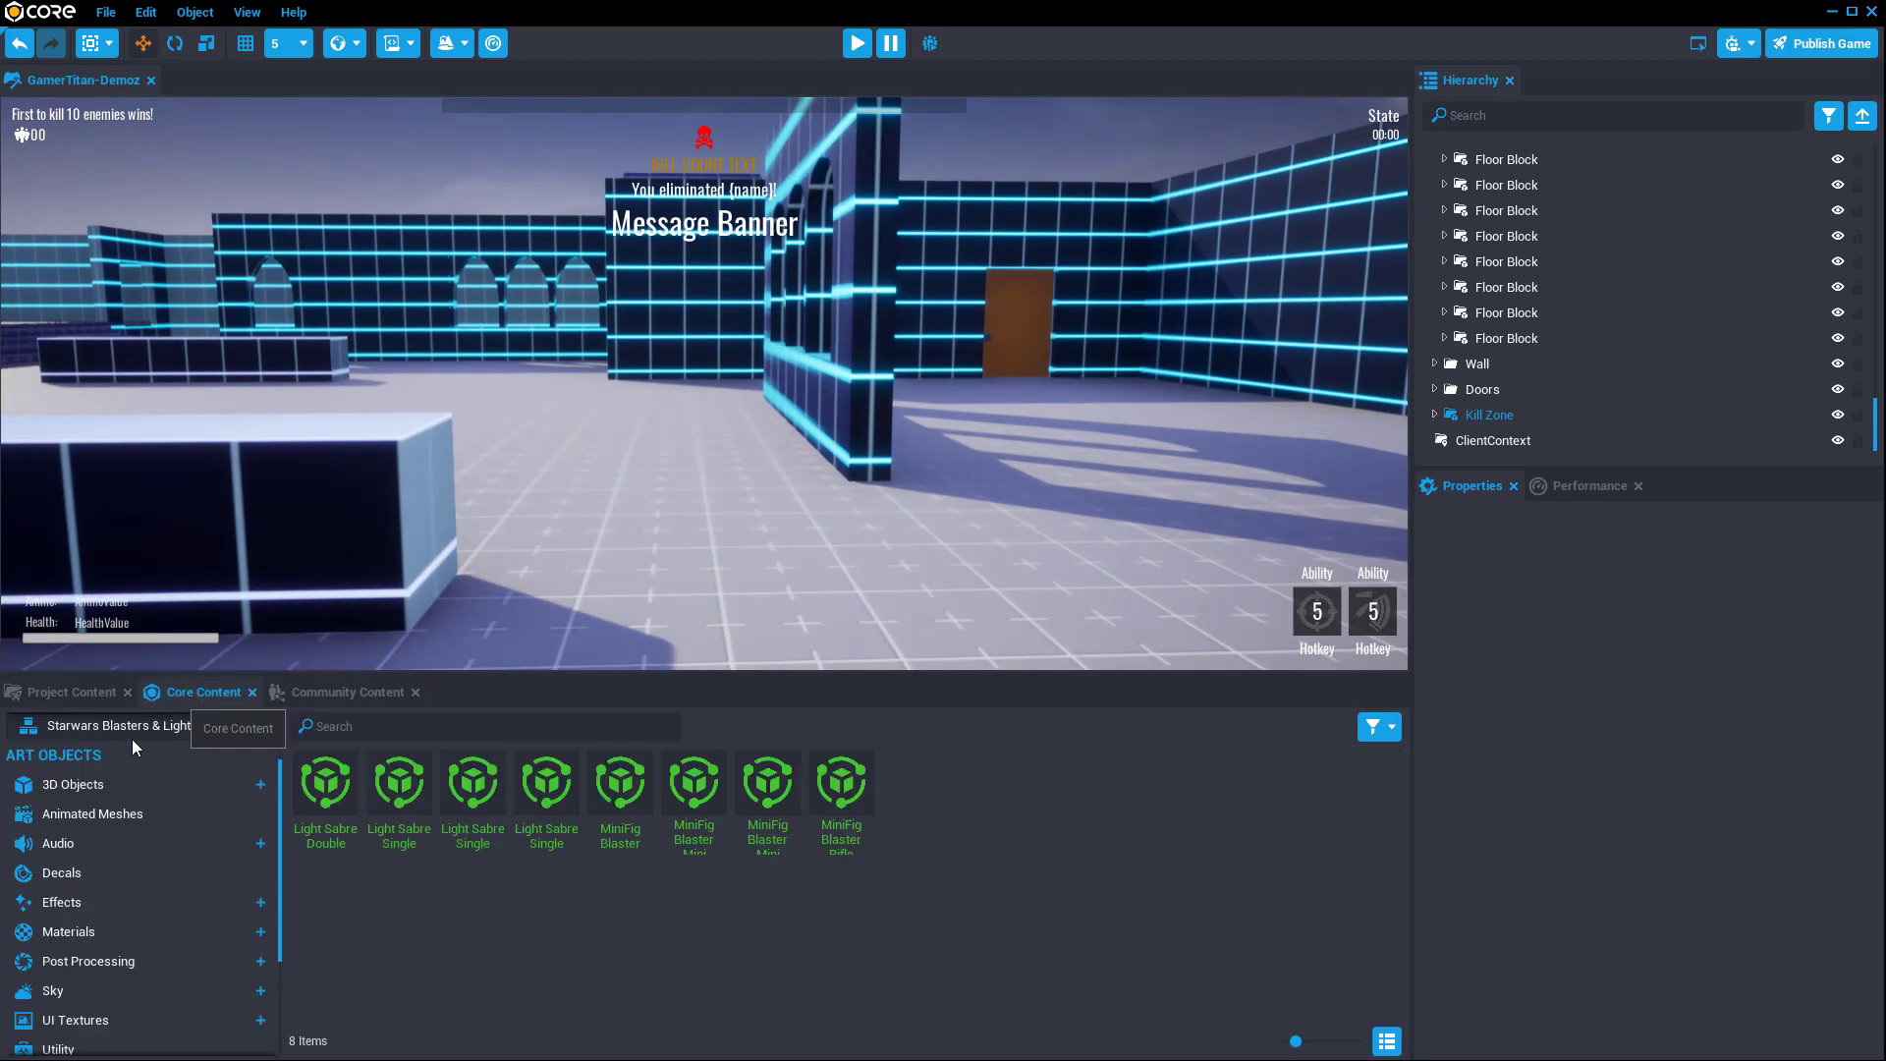
{"action": "left_click", "coordinate": [98, 782]}
{"action": "left_click_drag", "start_coordinate": [621, 771], "coordinate": [639, 505]}
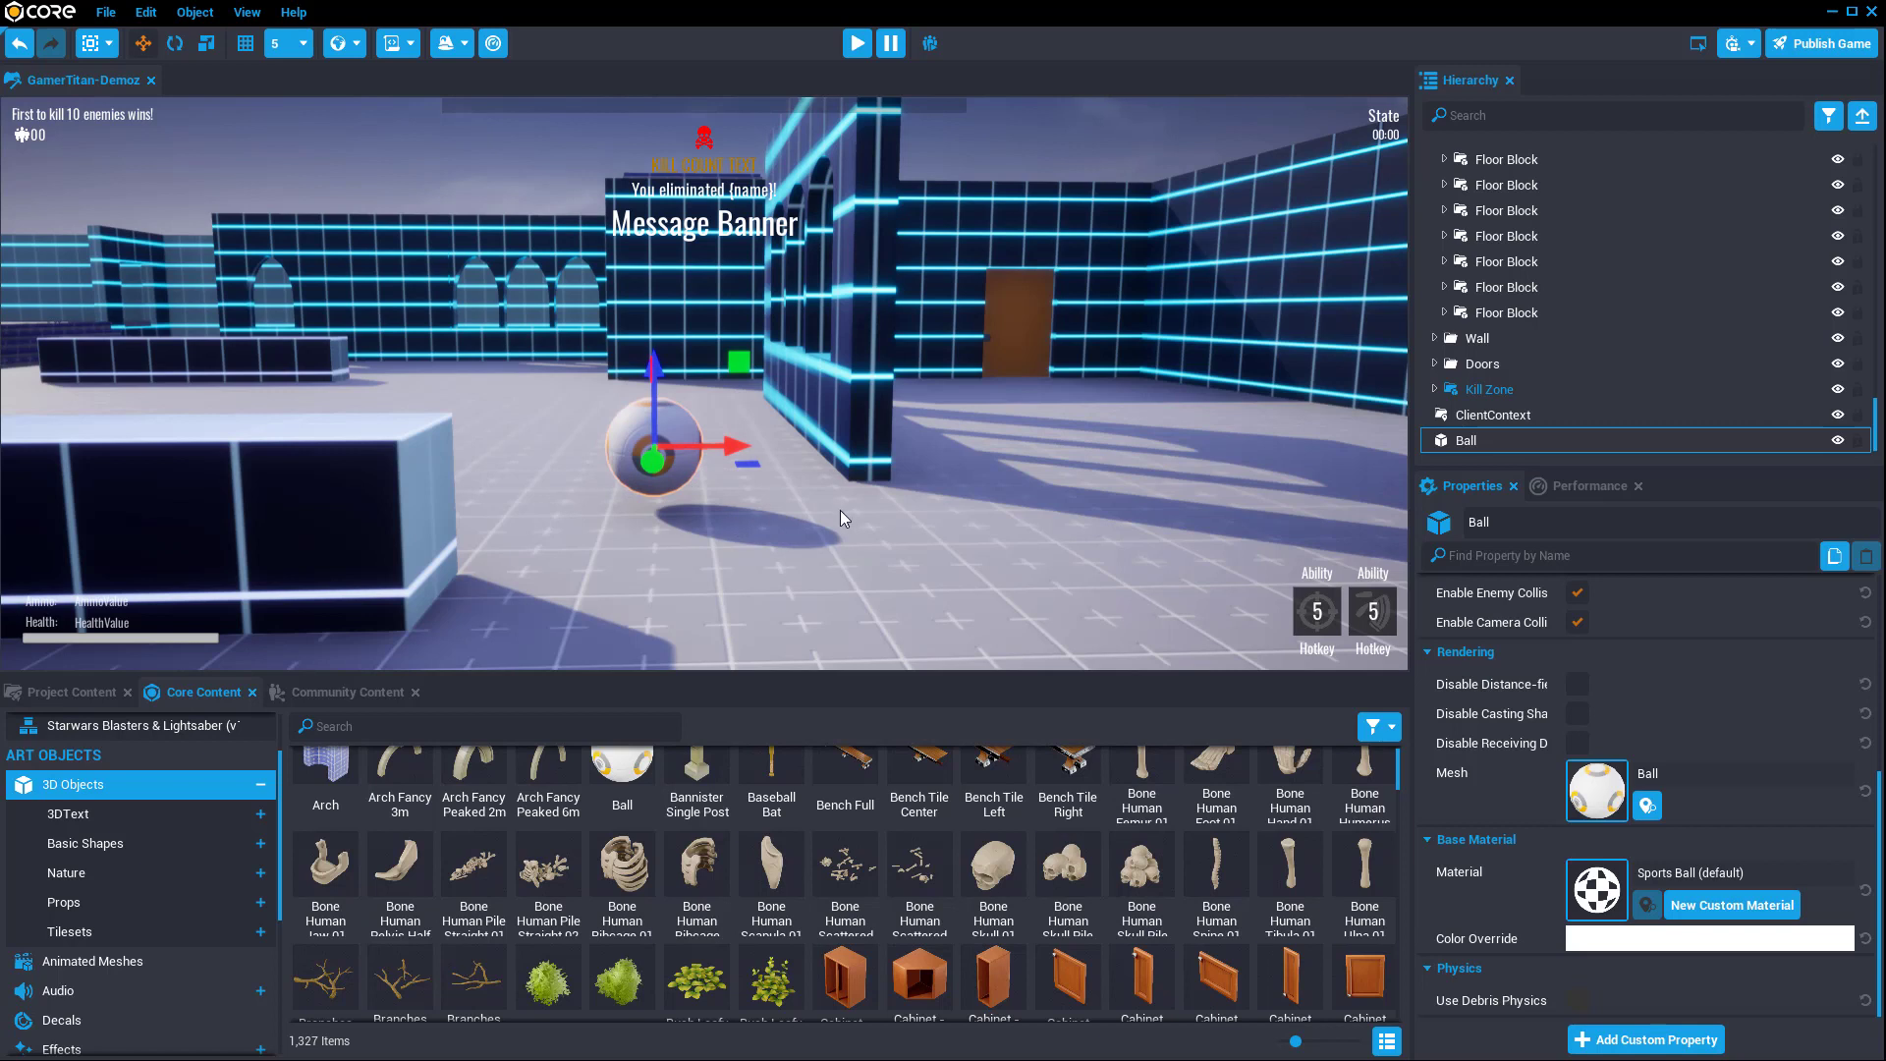
{"action": "key", "text": "ctrl+c"}
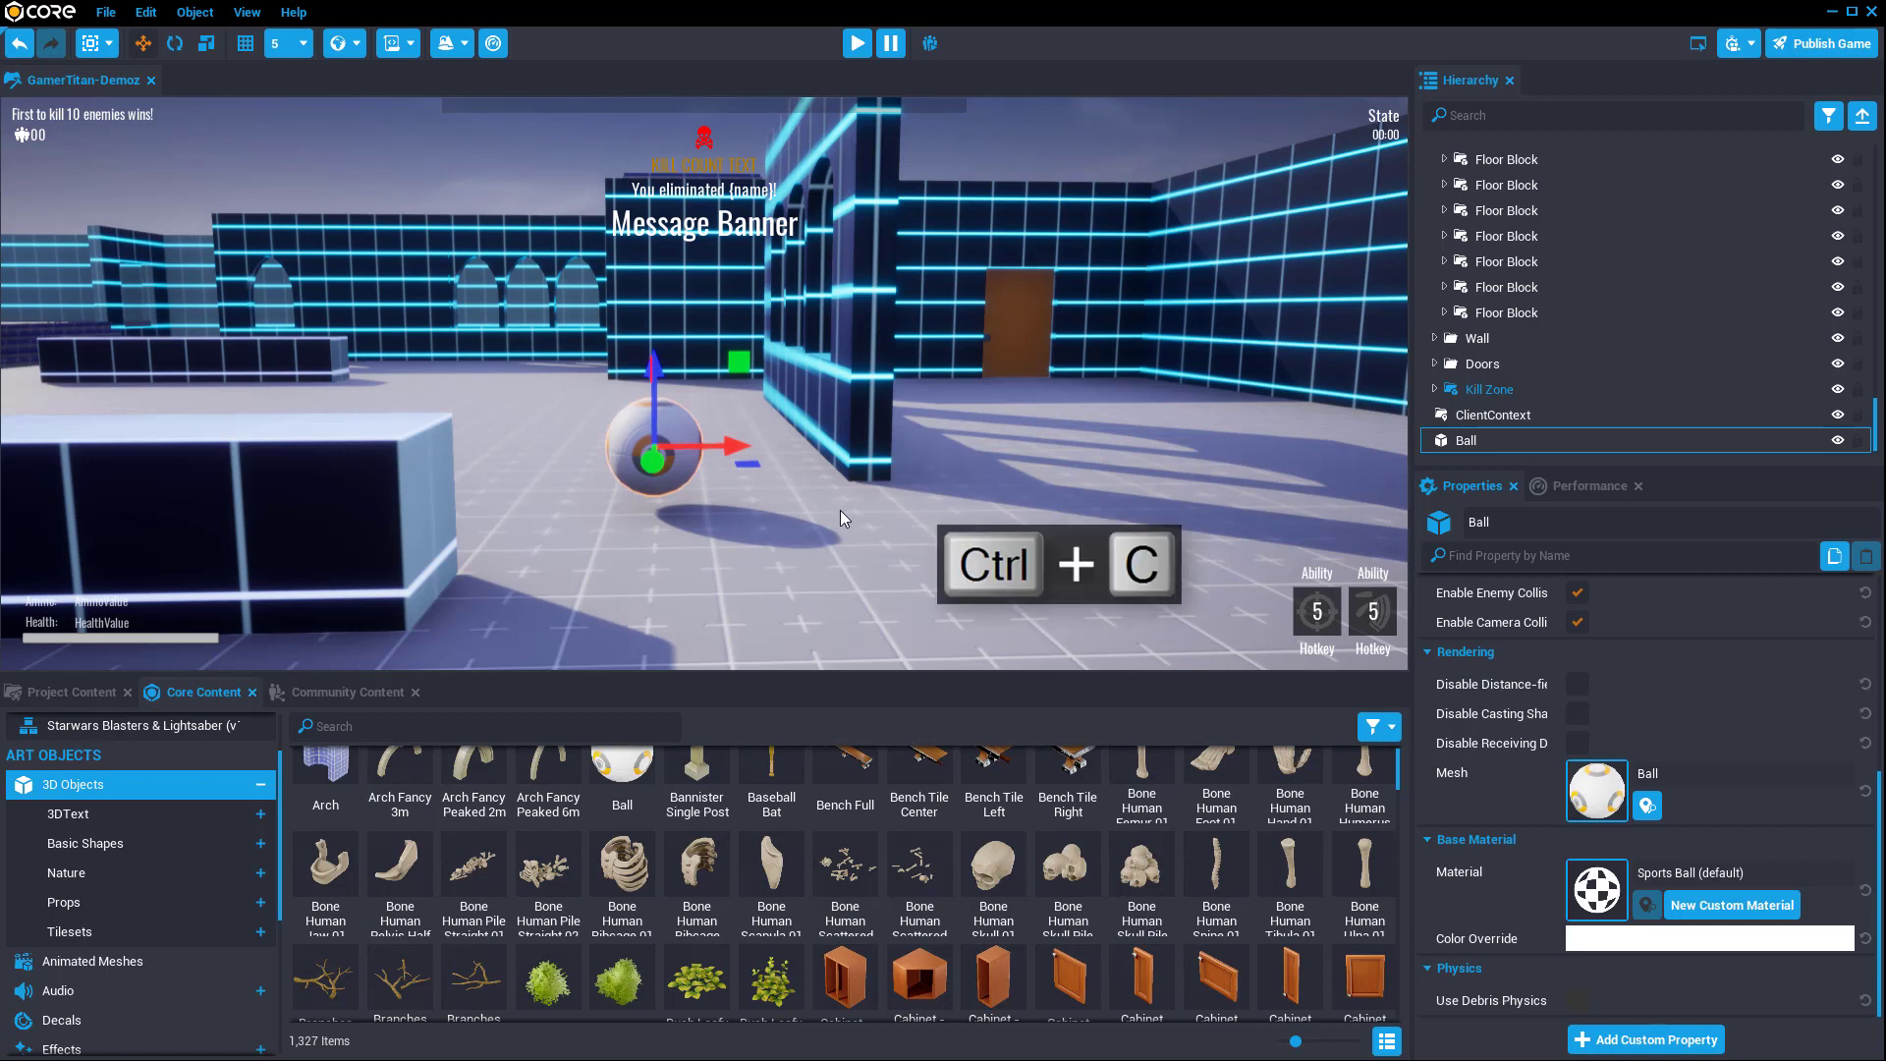
{"action": "key", "text": "ctrl+v"}
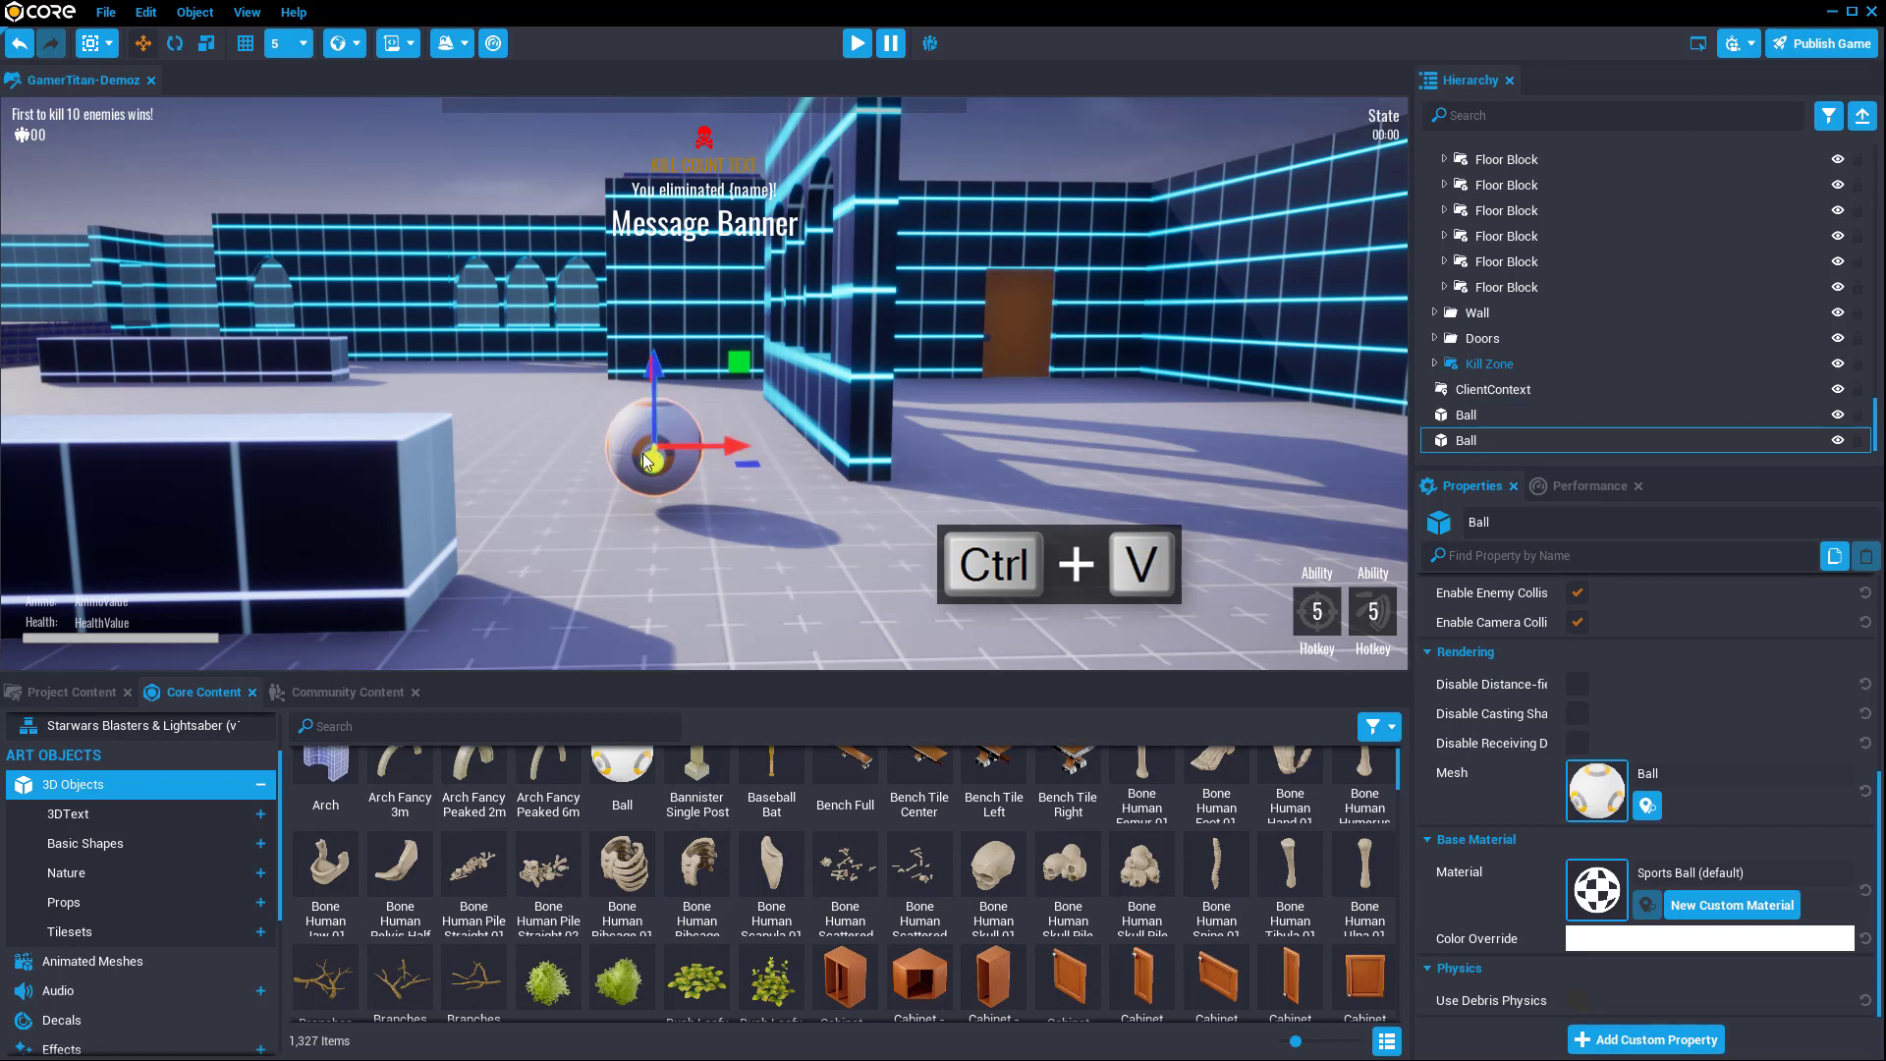
{"action": "left_click_drag", "start_coordinate": [737, 455], "coordinate": [811, 449]}
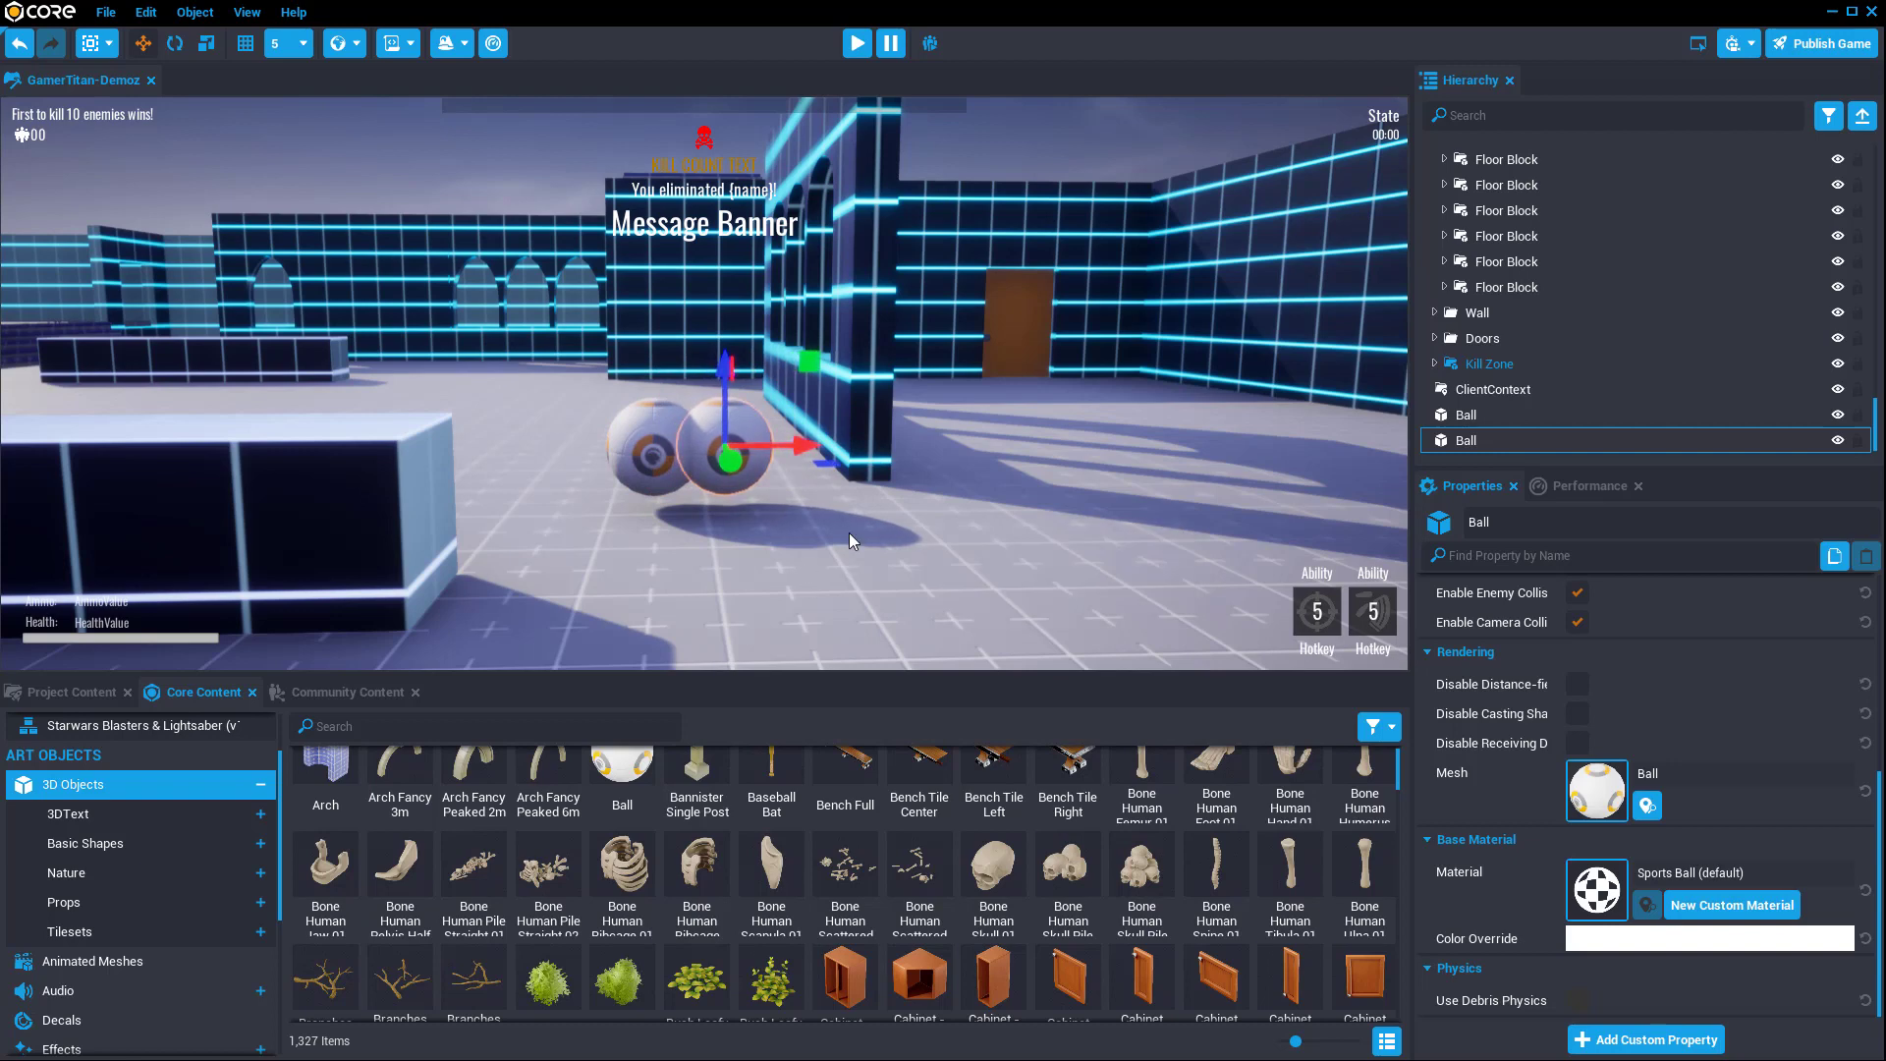
Step: Select both balls in the hierarchy and group them
{"action": "right_click", "coordinate": [1464, 426]}
{"action": "left_click", "coordinate": [1462, 444]}
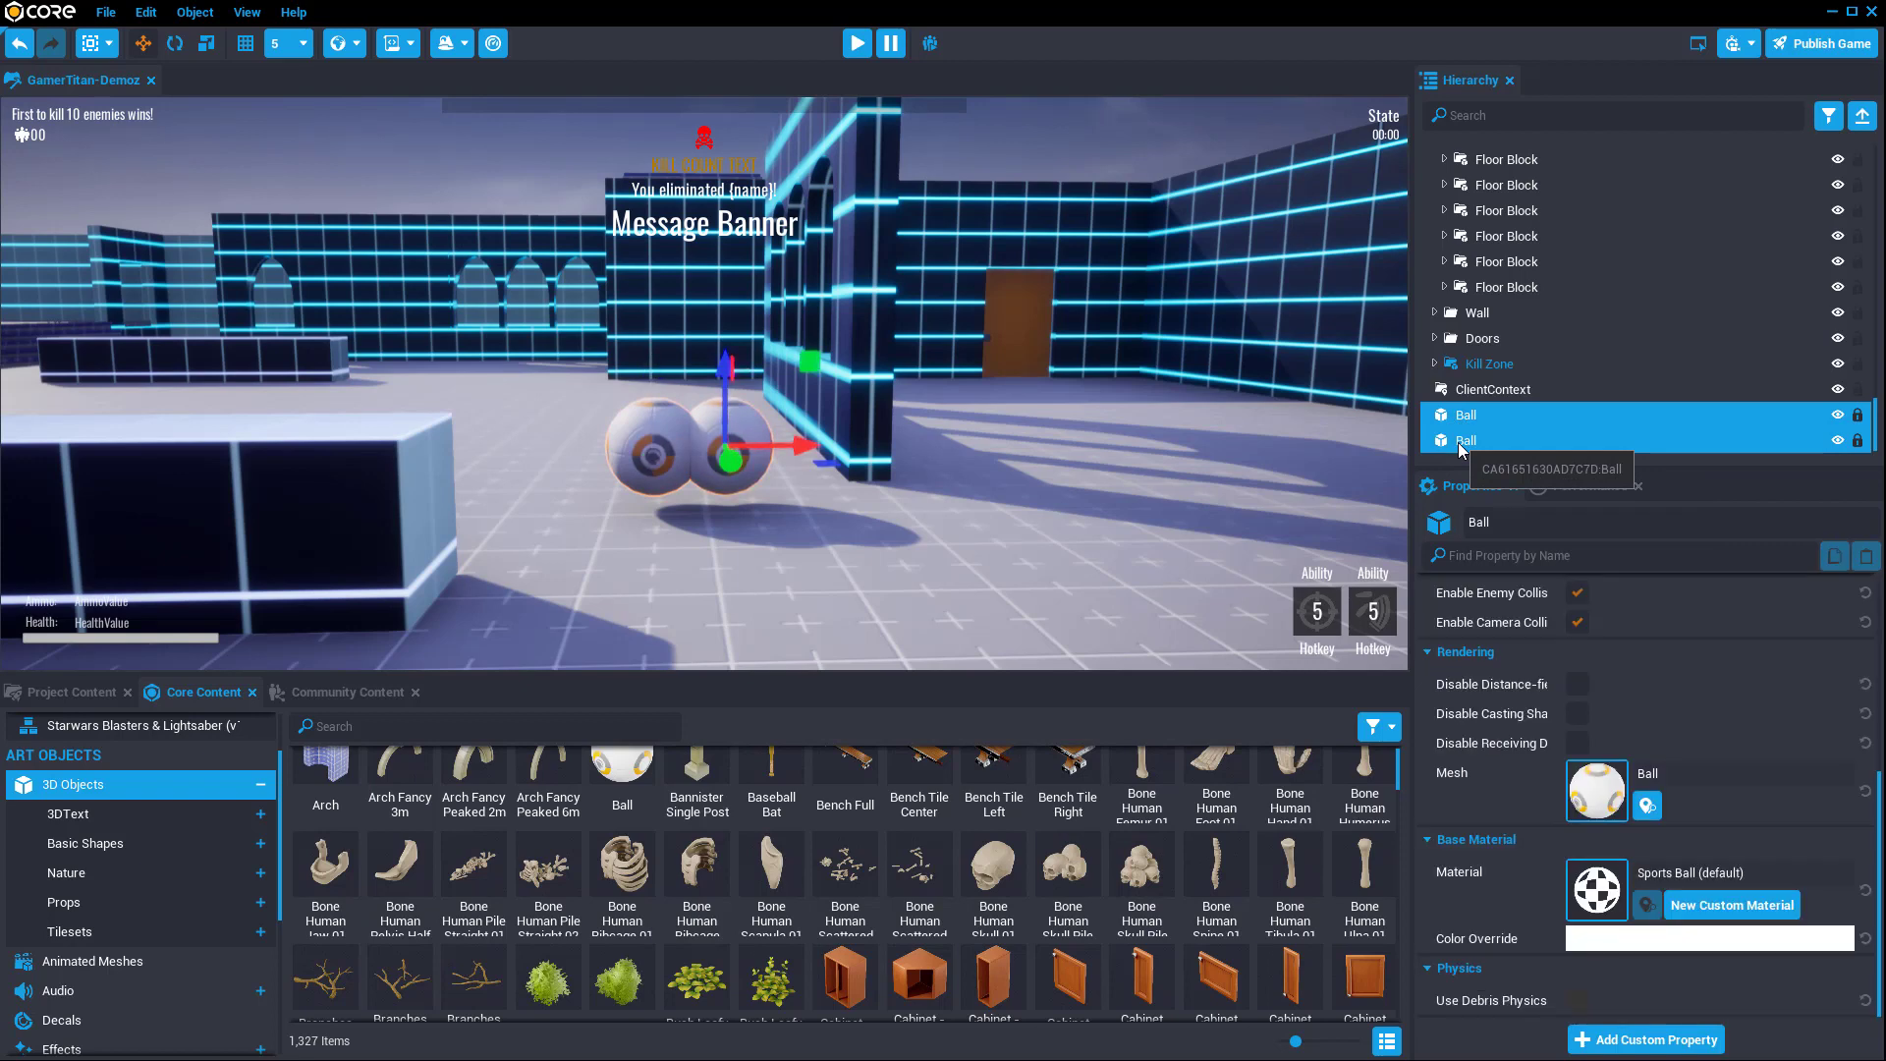
{"action": "key", "text": "ctrl+g"}
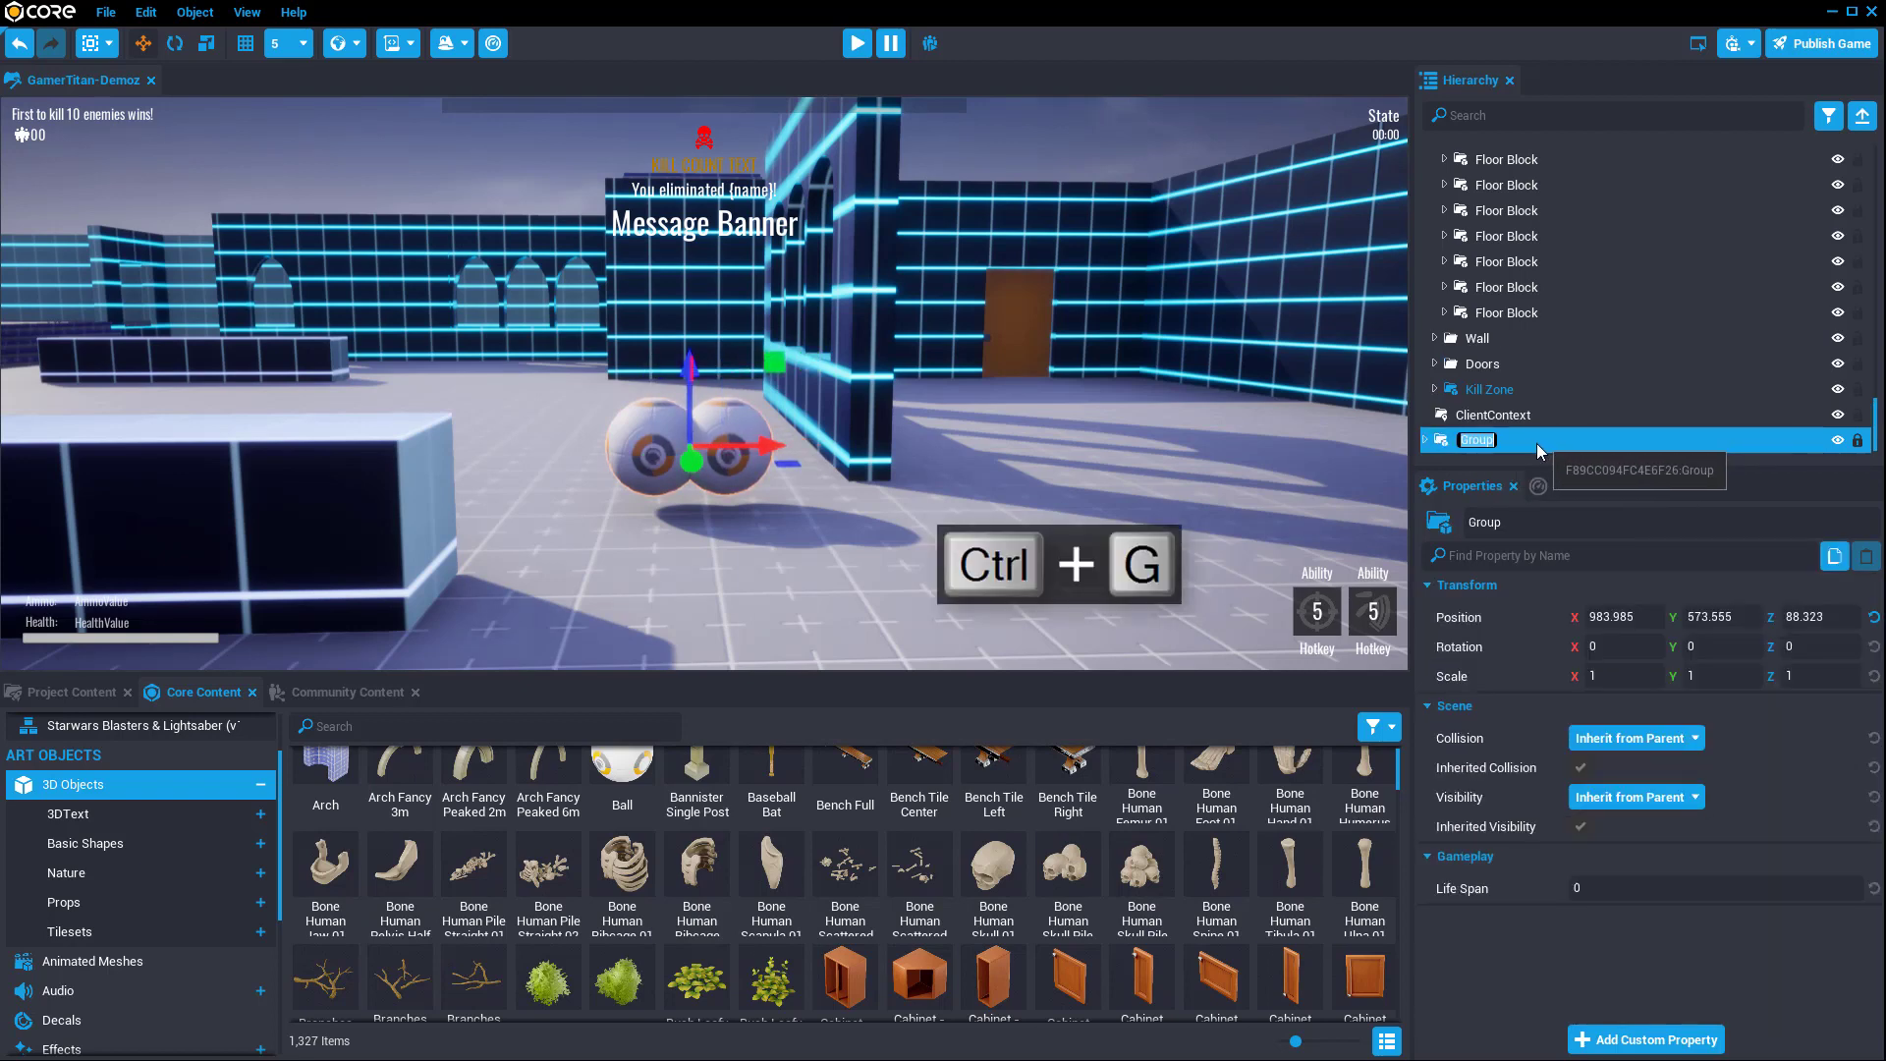
Step: Create a new template named Ball from the group of two balls and look at the template options available for it
{"action": "right_click", "coordinate": [1524, 444]}
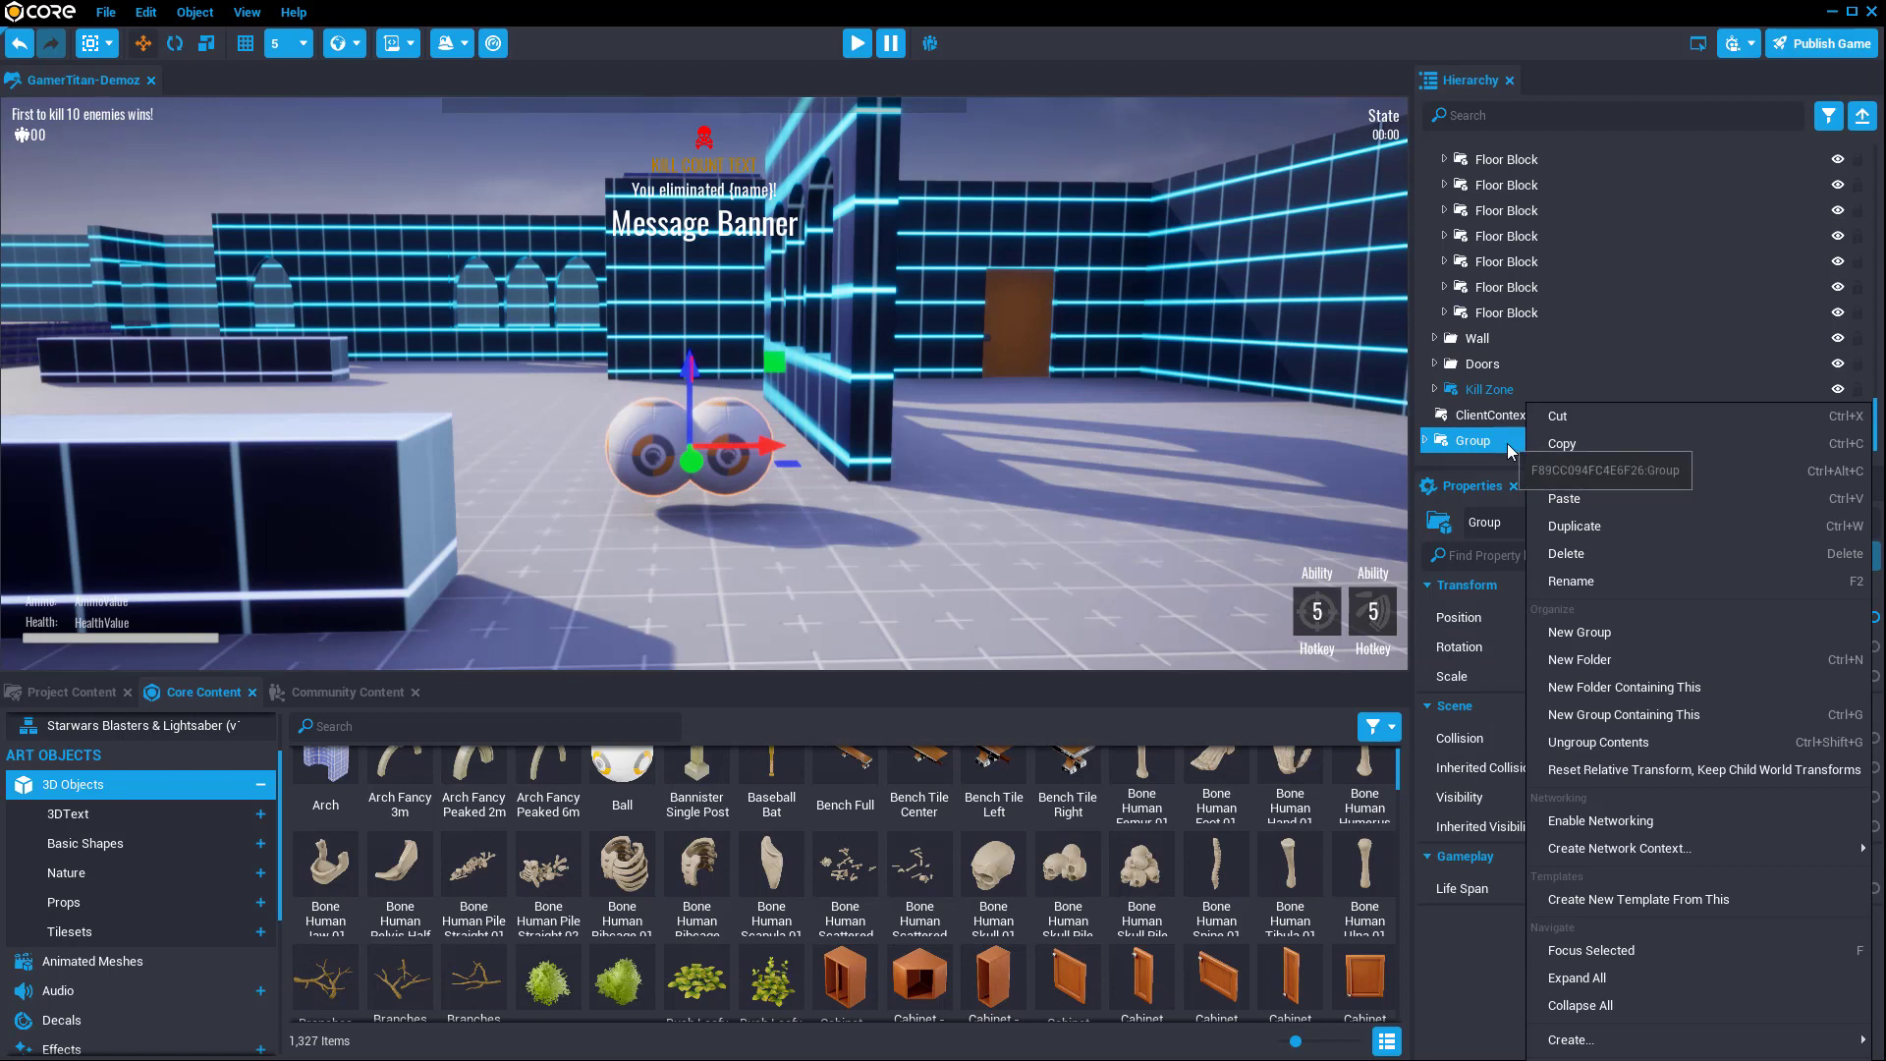
{"action": "left_click", "coordinate": [1628, 901]}
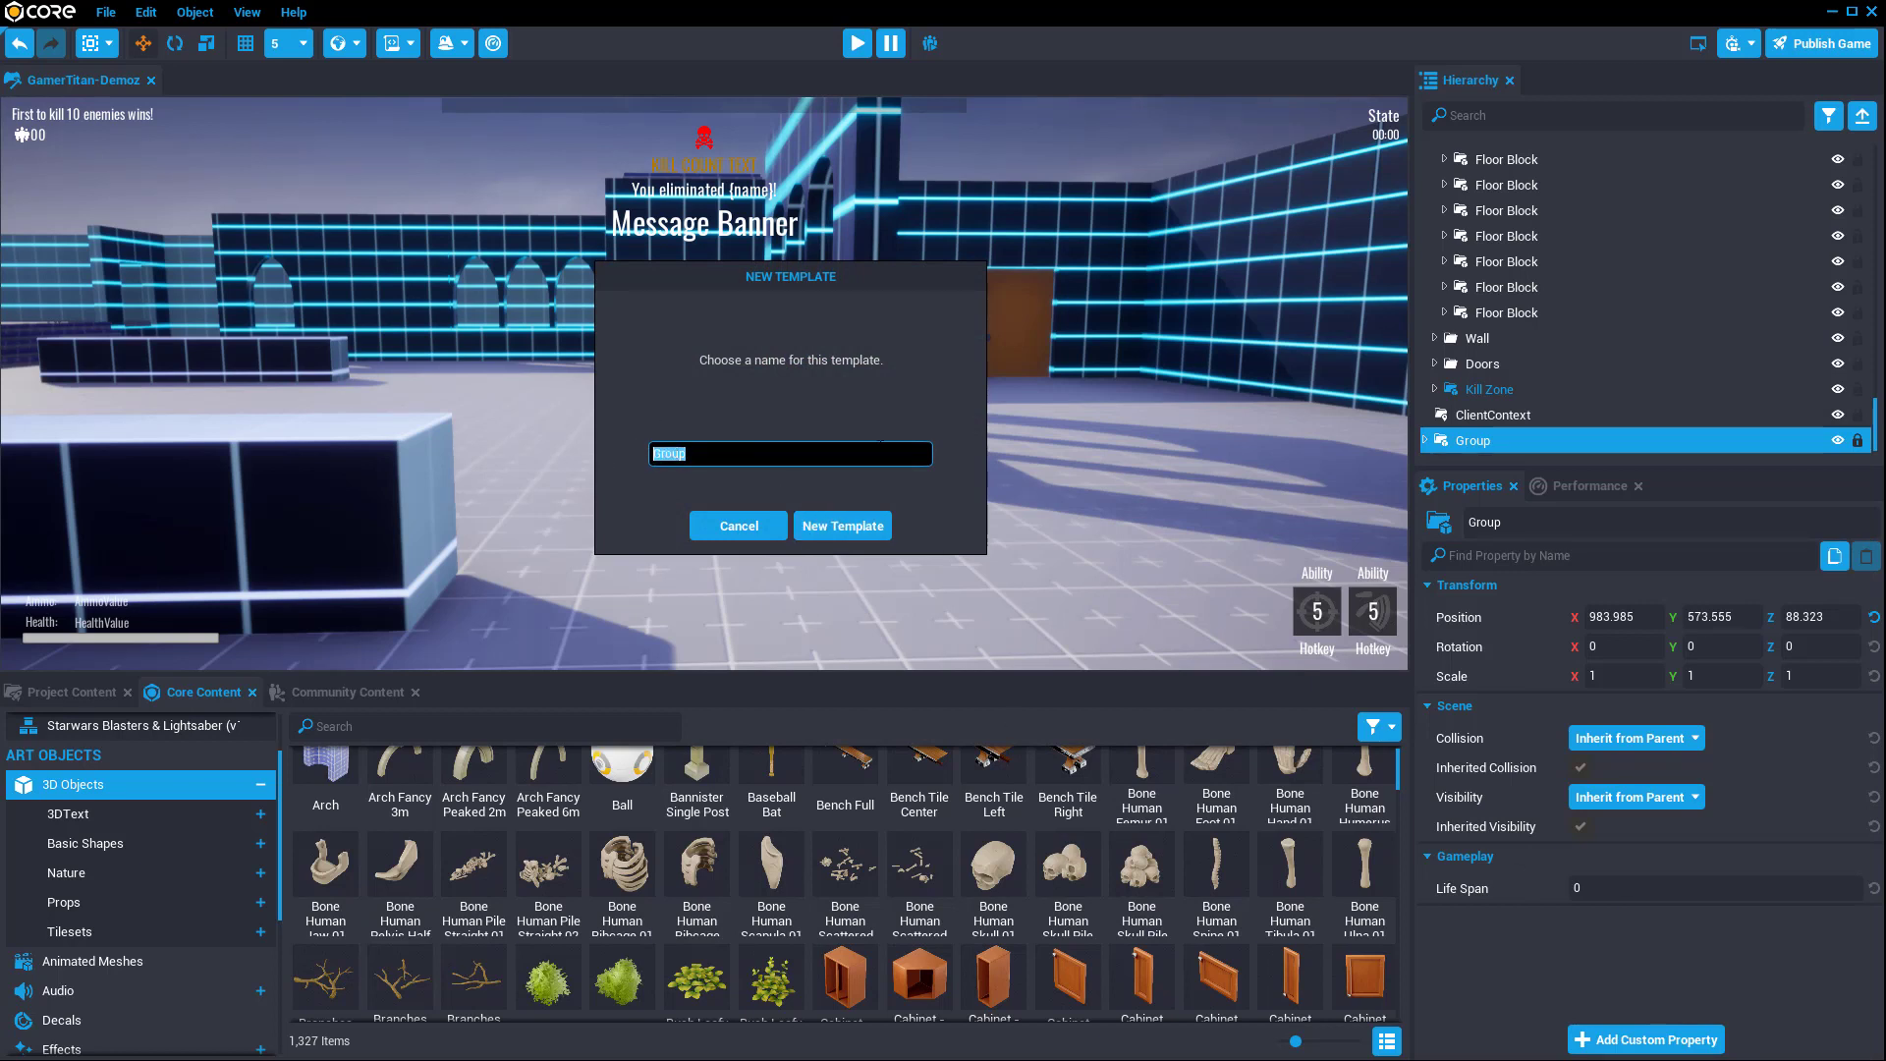
{"action": "key", "text": "BackSpace"}
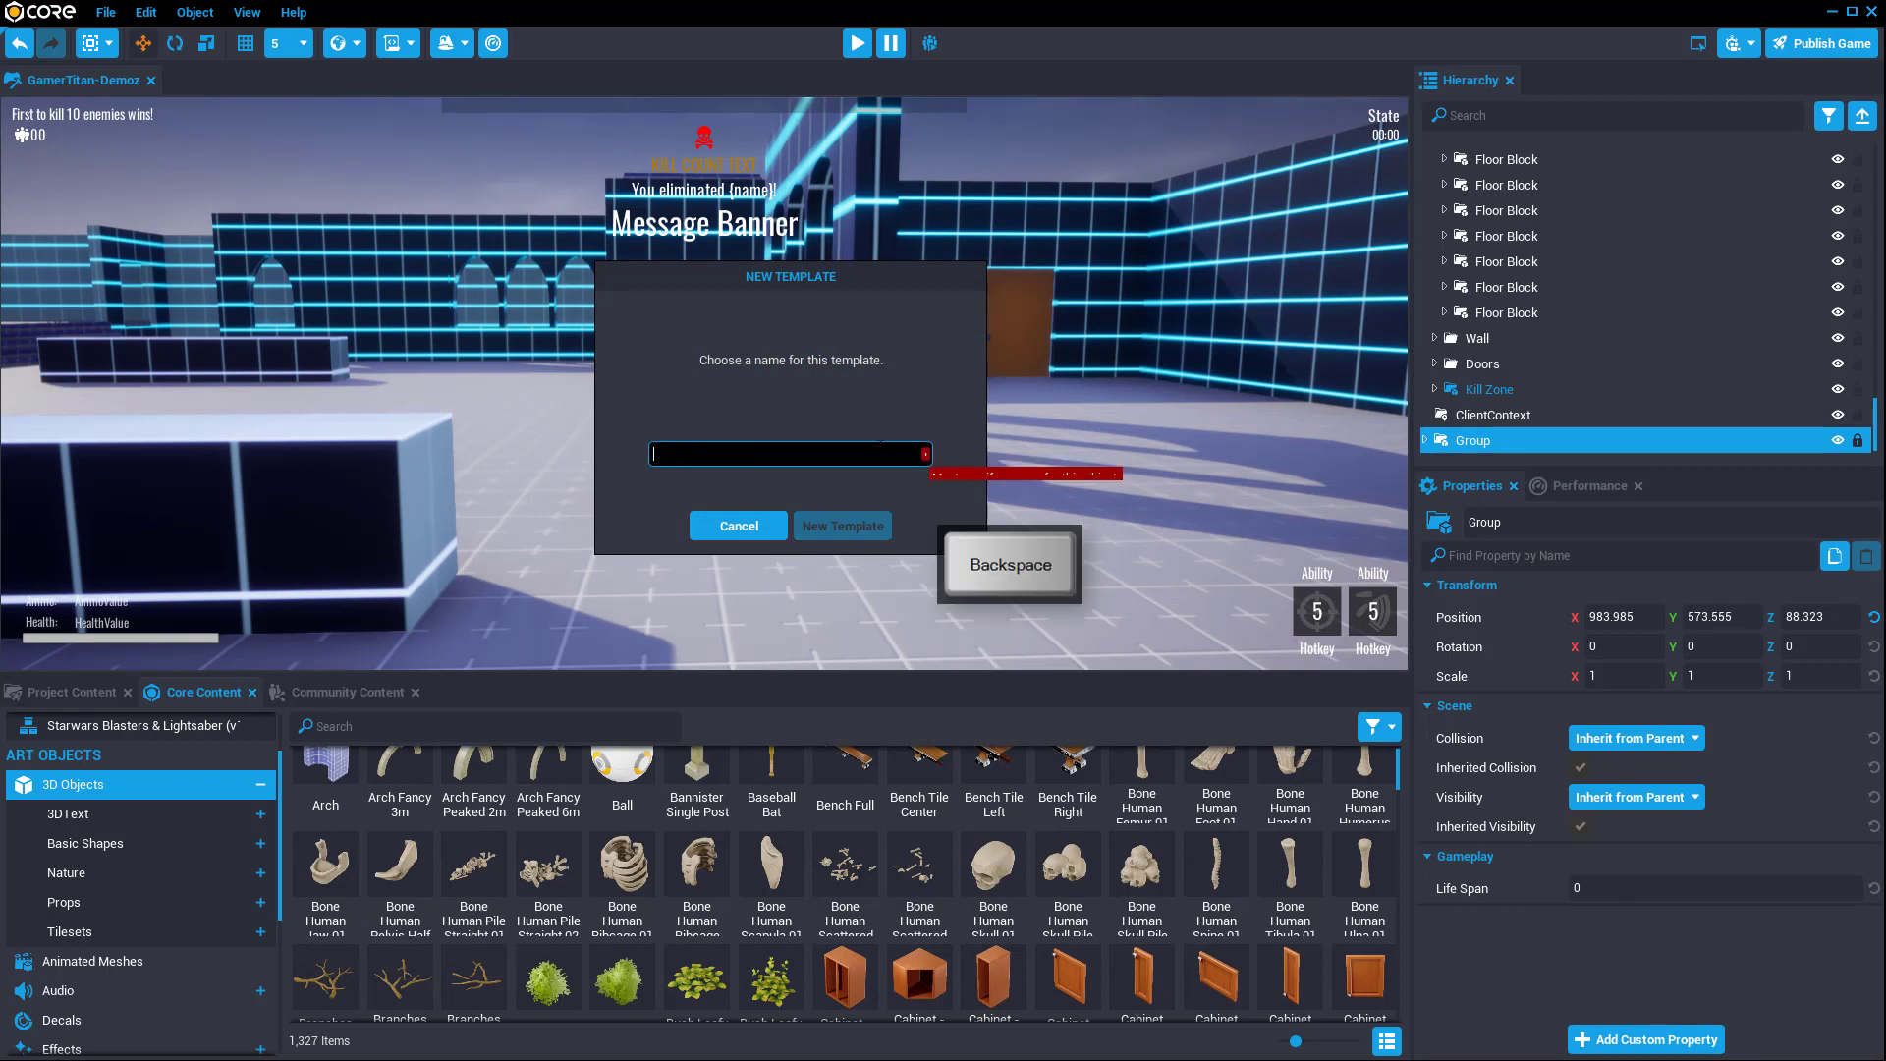
{"action": "type", "text": "Na"}
{"action": "key", "text": "BackSpace"}
{"action": "key", "text": "BackSpace"}
{"action": "type", "text": "Ball"}
{"action": "left_click", "coordinate": [843, 526]}
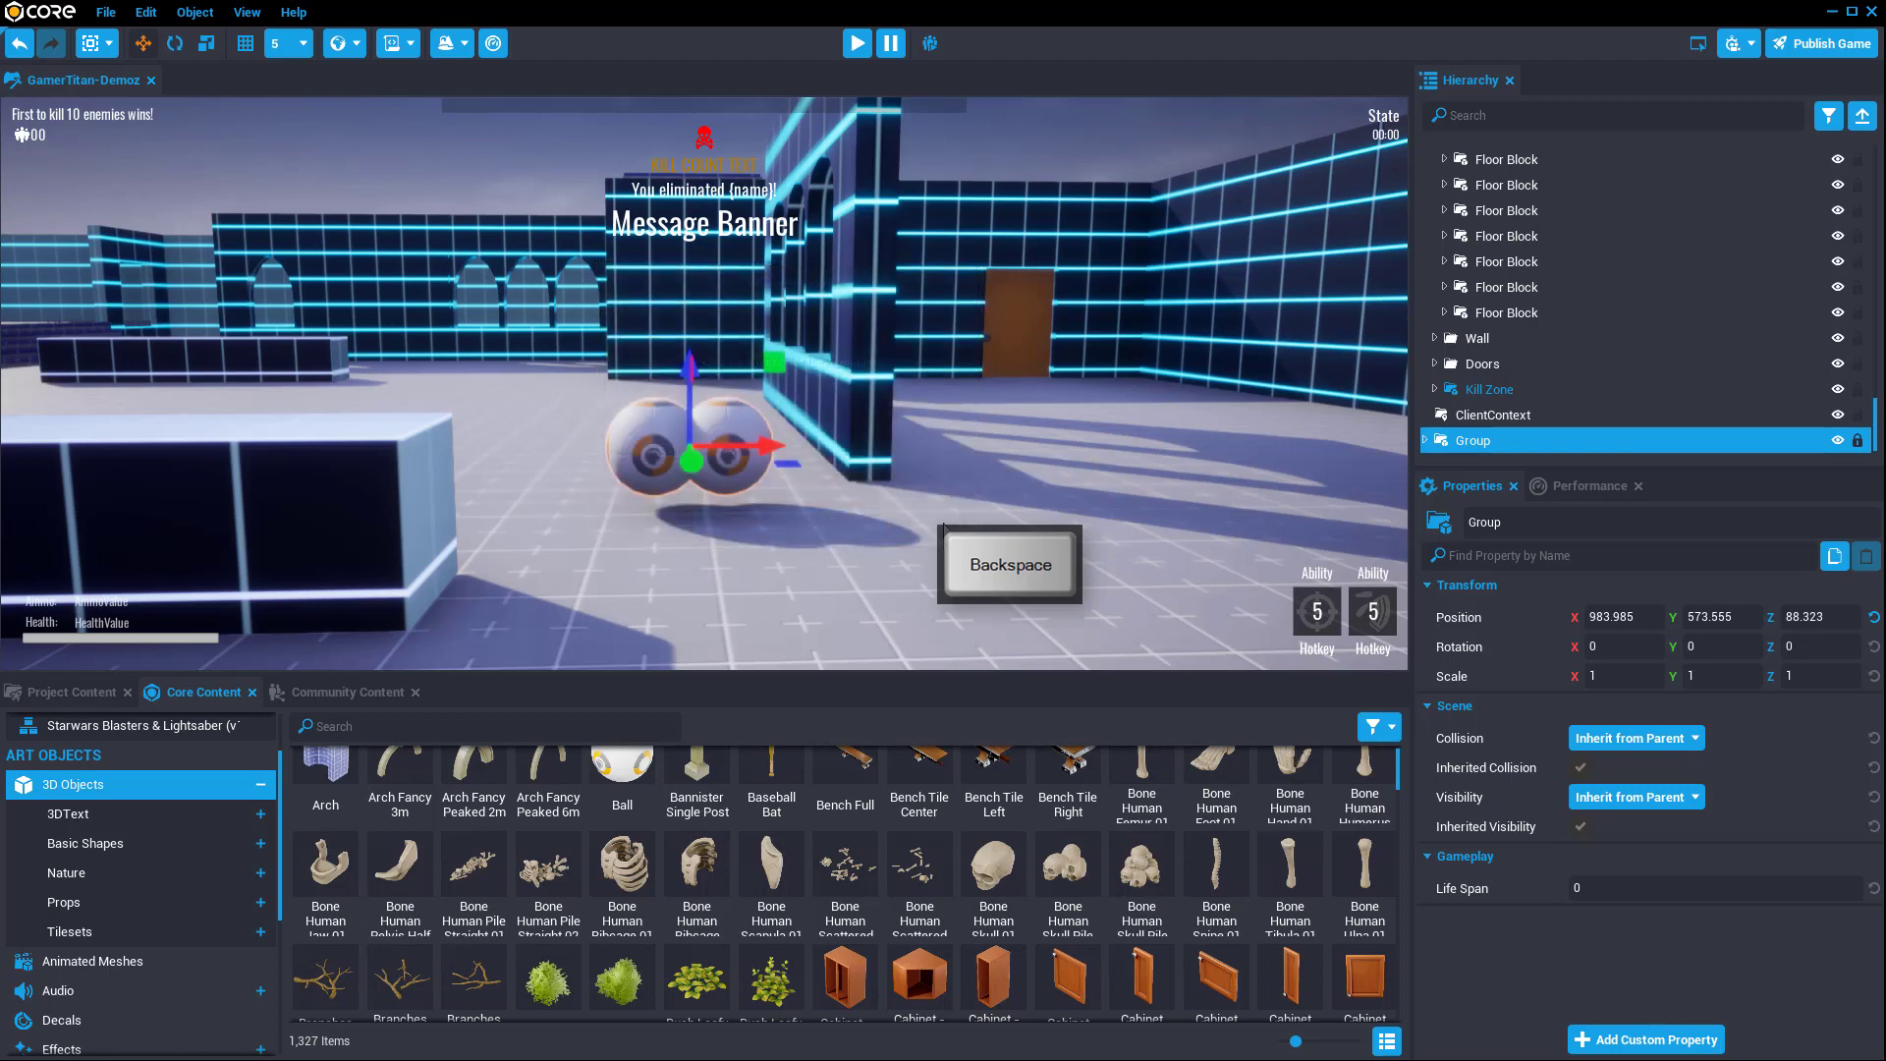
{"action": "right_click", "coordinate": [1462, 442]}
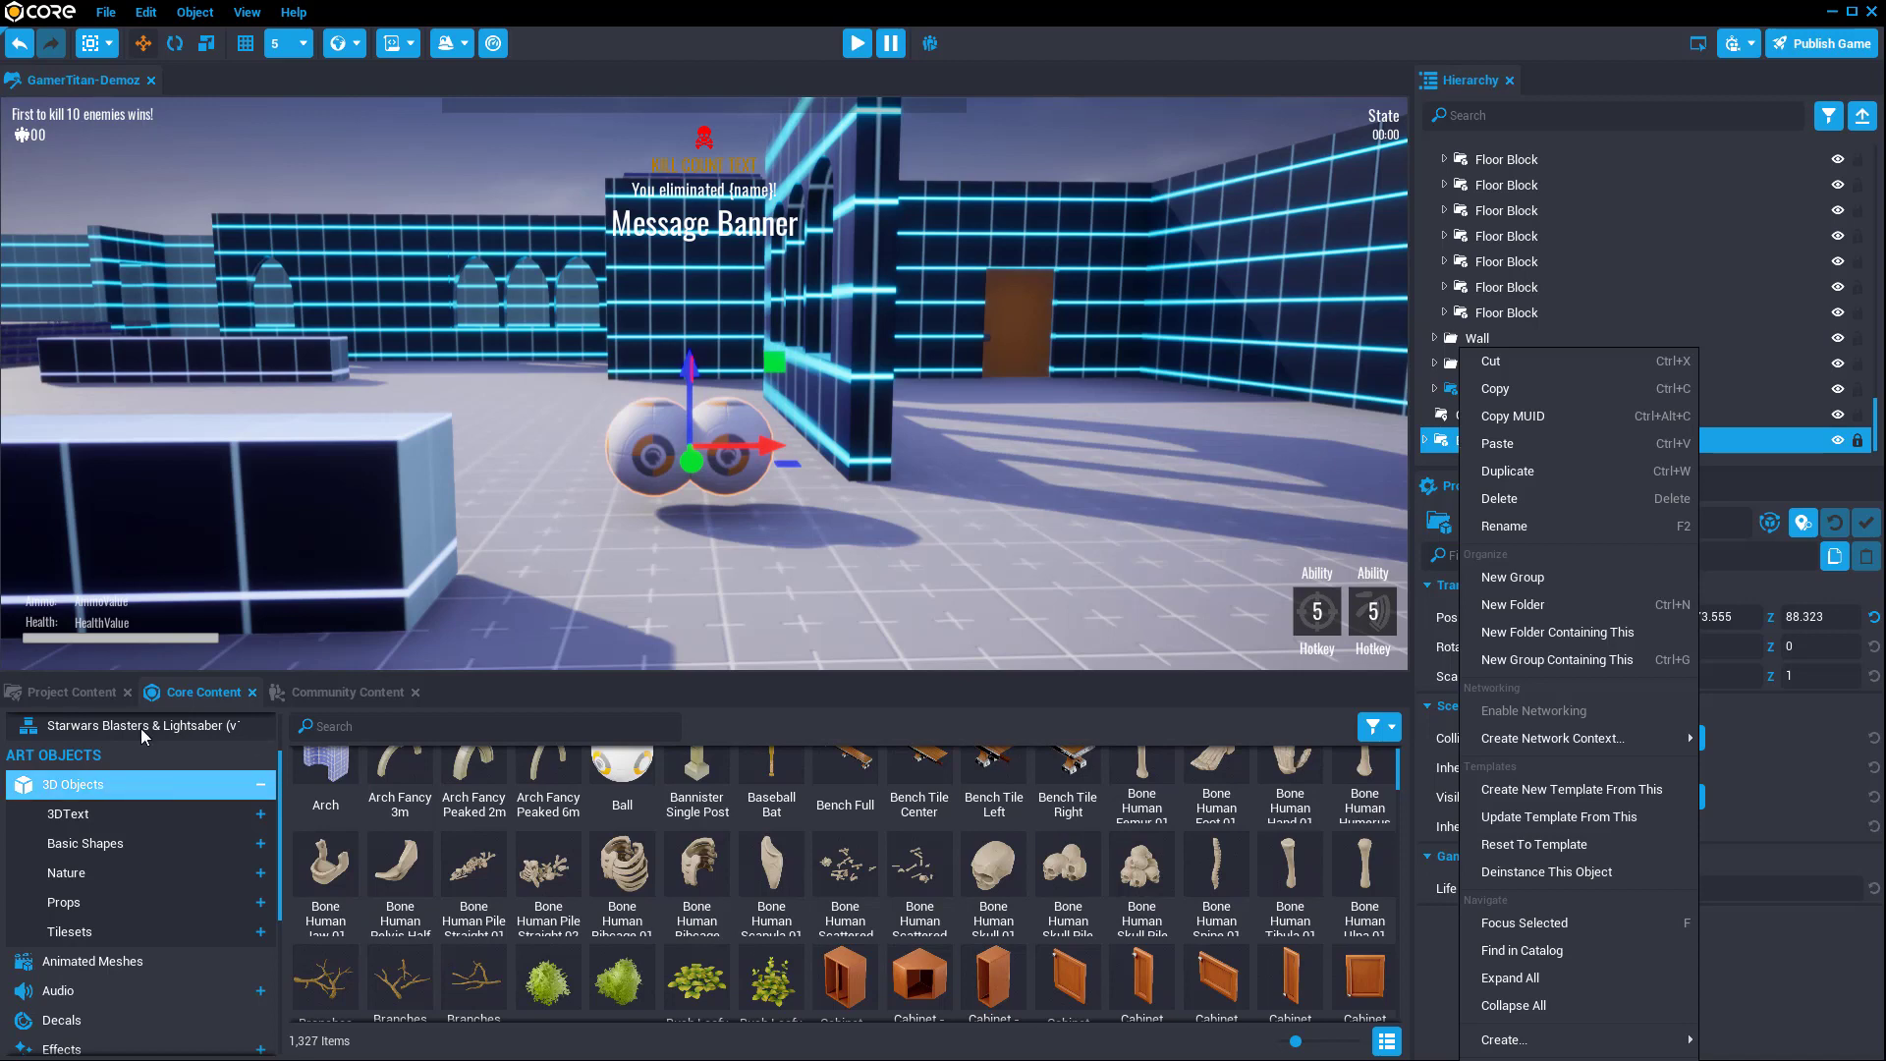
Step: Search Project Content for "ball" and place another instance of the Ball template near the door, at about X 1320, Y 621, Z 90
{"action": "left_click", "coordinate": [78, 693]}
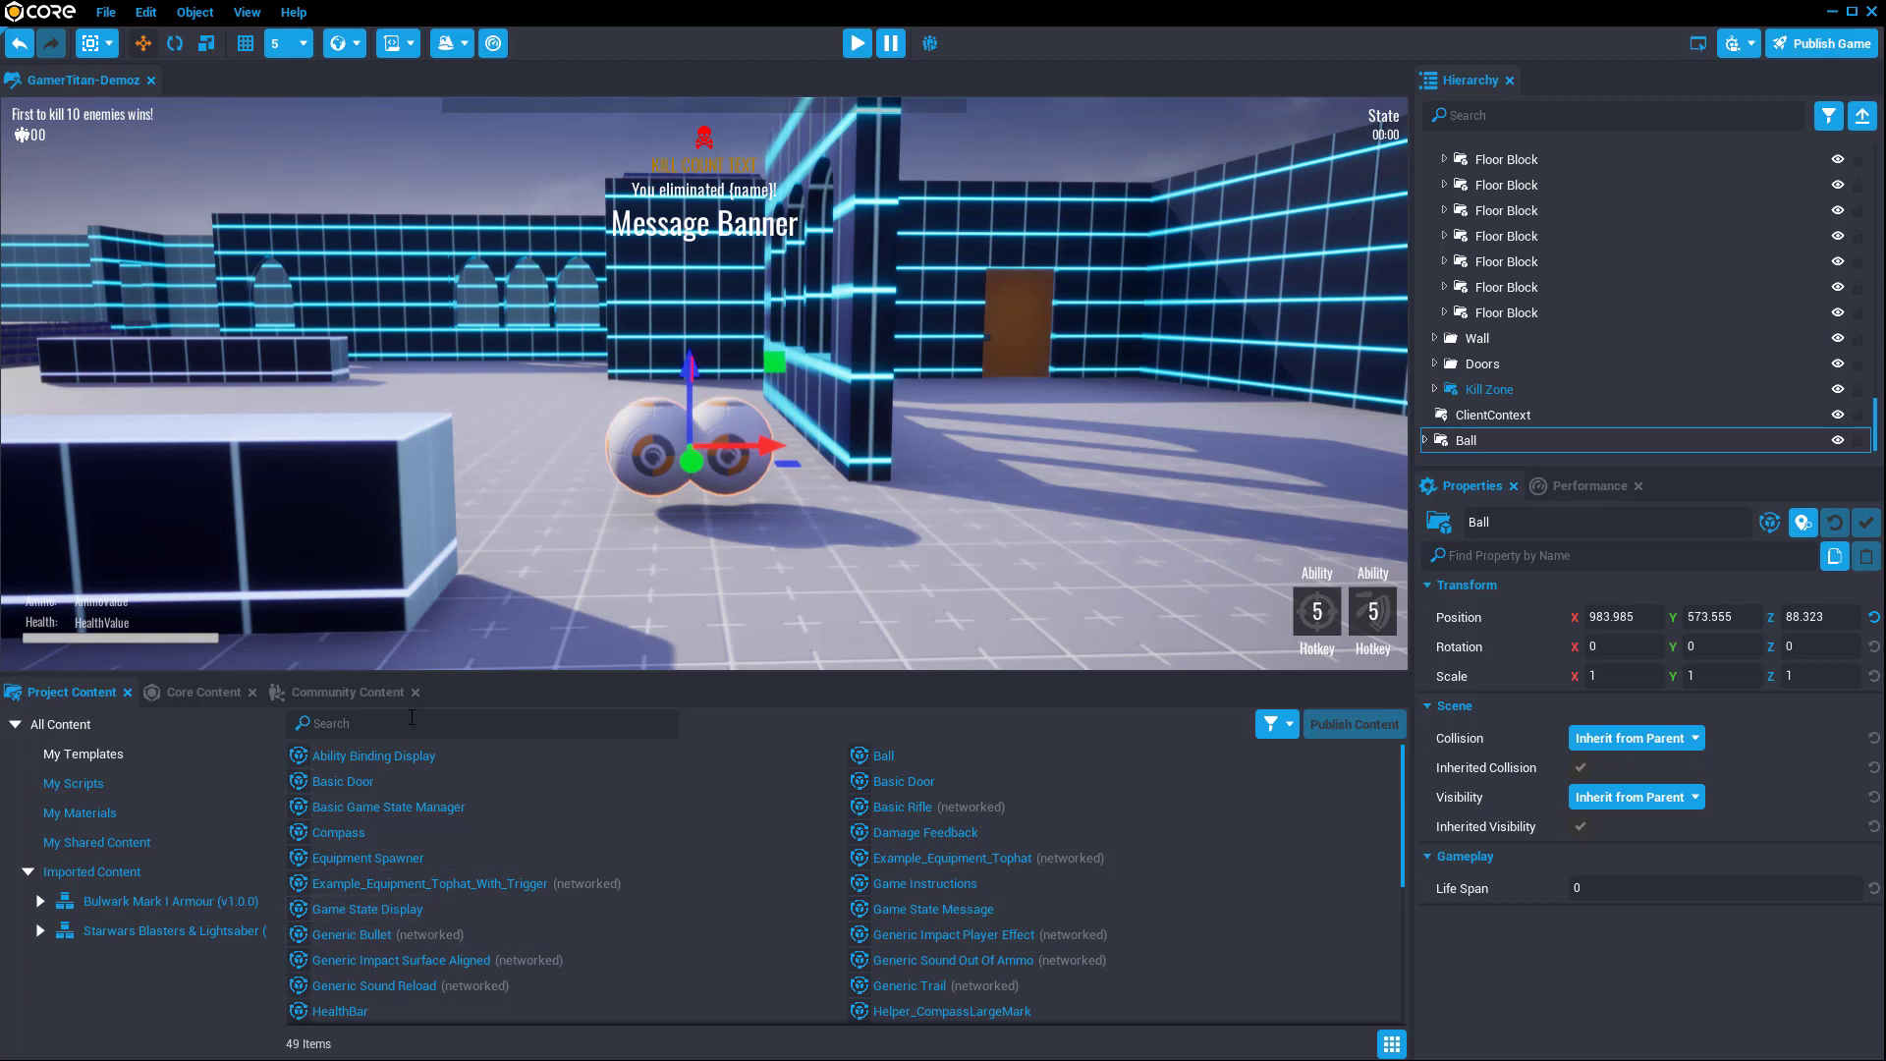
{"action": "left_click", "coordinate": [386, 727]}
{"action": "type", "text": "ball"}
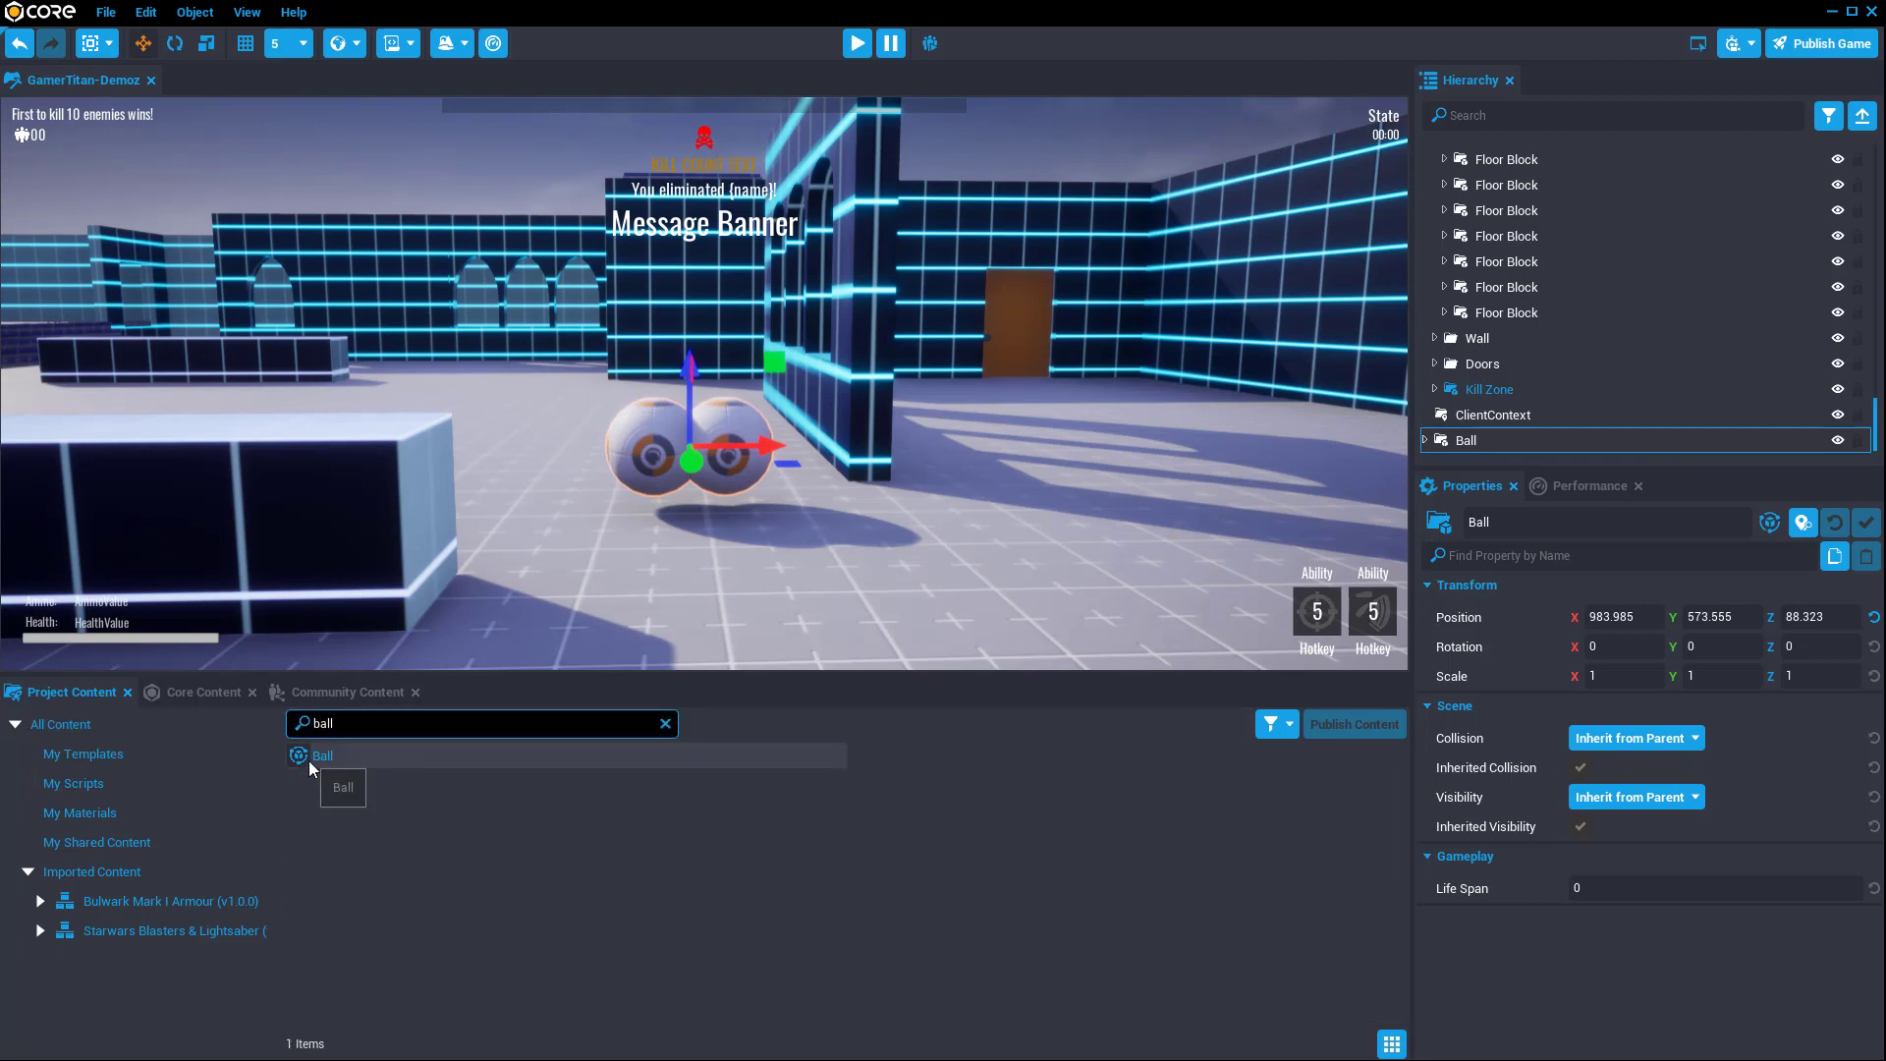
{"action": "left_click_drag", "start_coordinate": [310, 758], "coordinate": [1018, 391]}
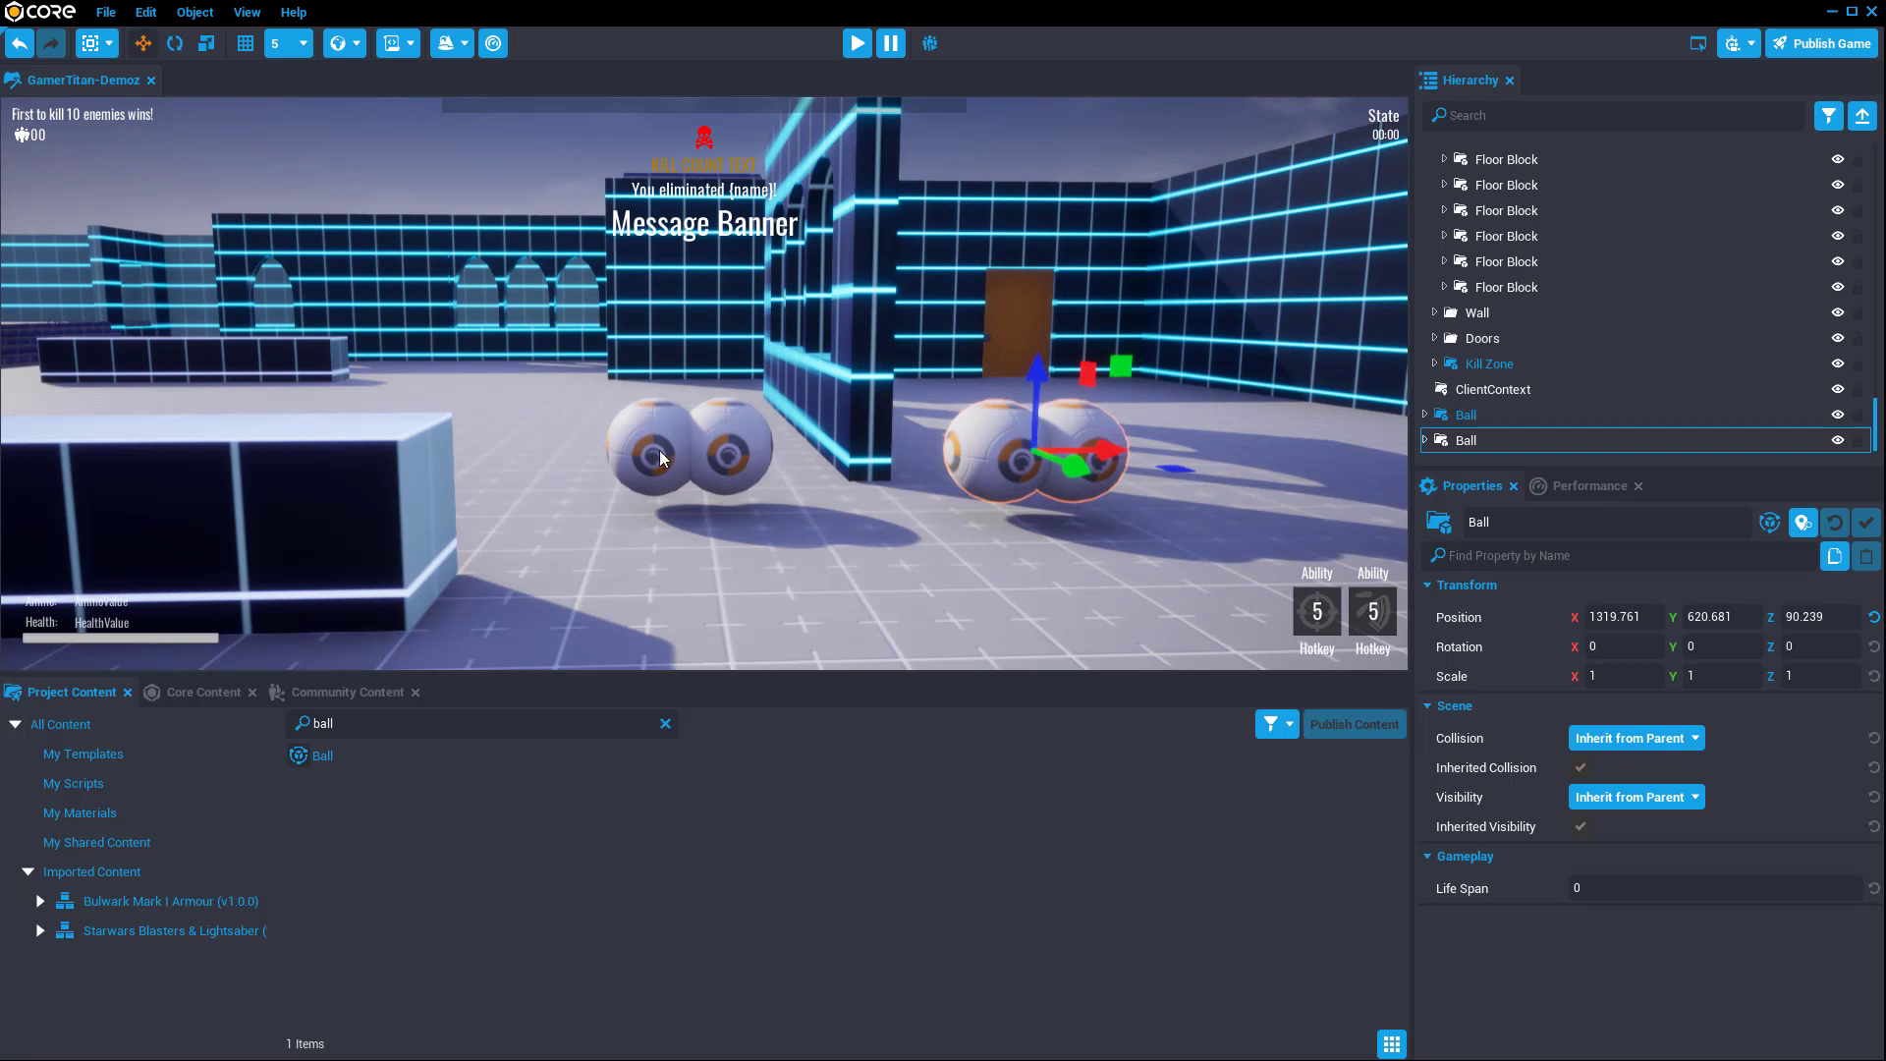
Step: Open the Publish to Community Content form for the Ball template, saving the game first, and close the form without publishing
{"action": "right_click", "coordinate": [332, 762]}
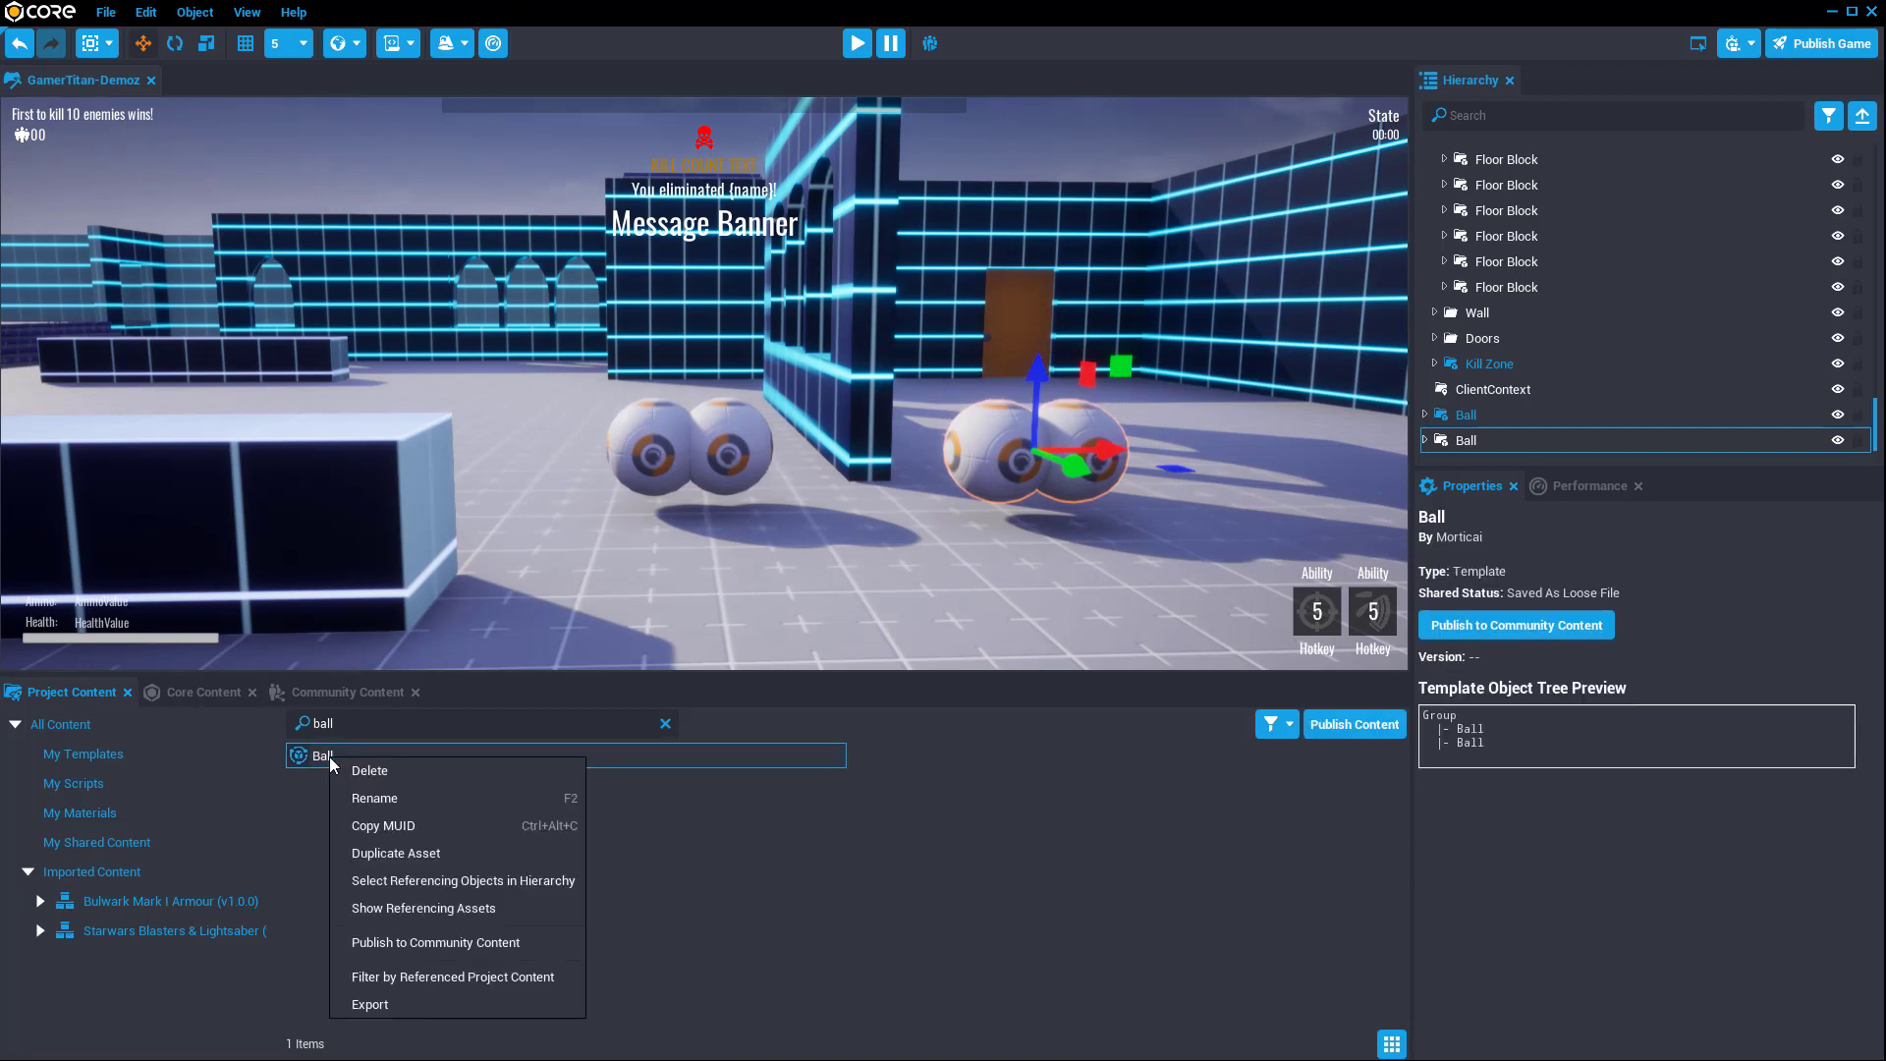
{"action": "left_click", "coordinate": [412, 945]}
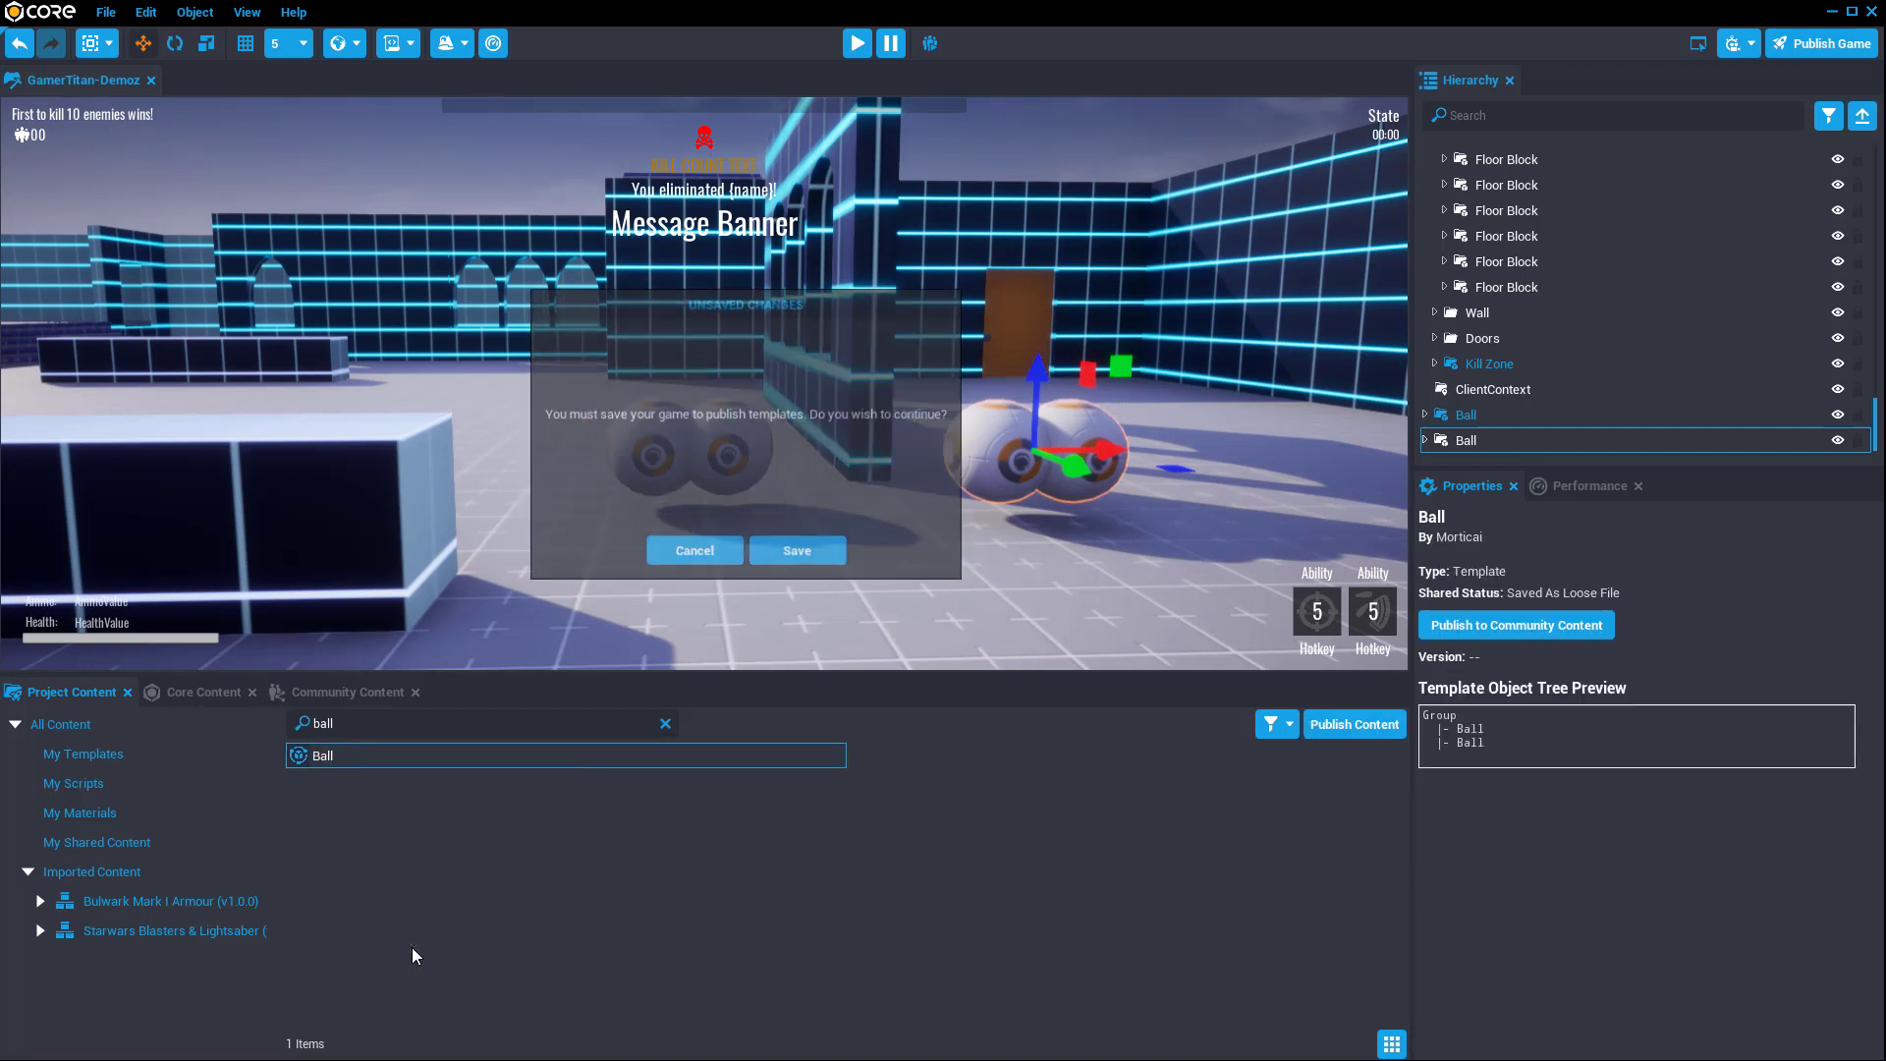
{"action": "left_click", "coordinate": [810, 554]}
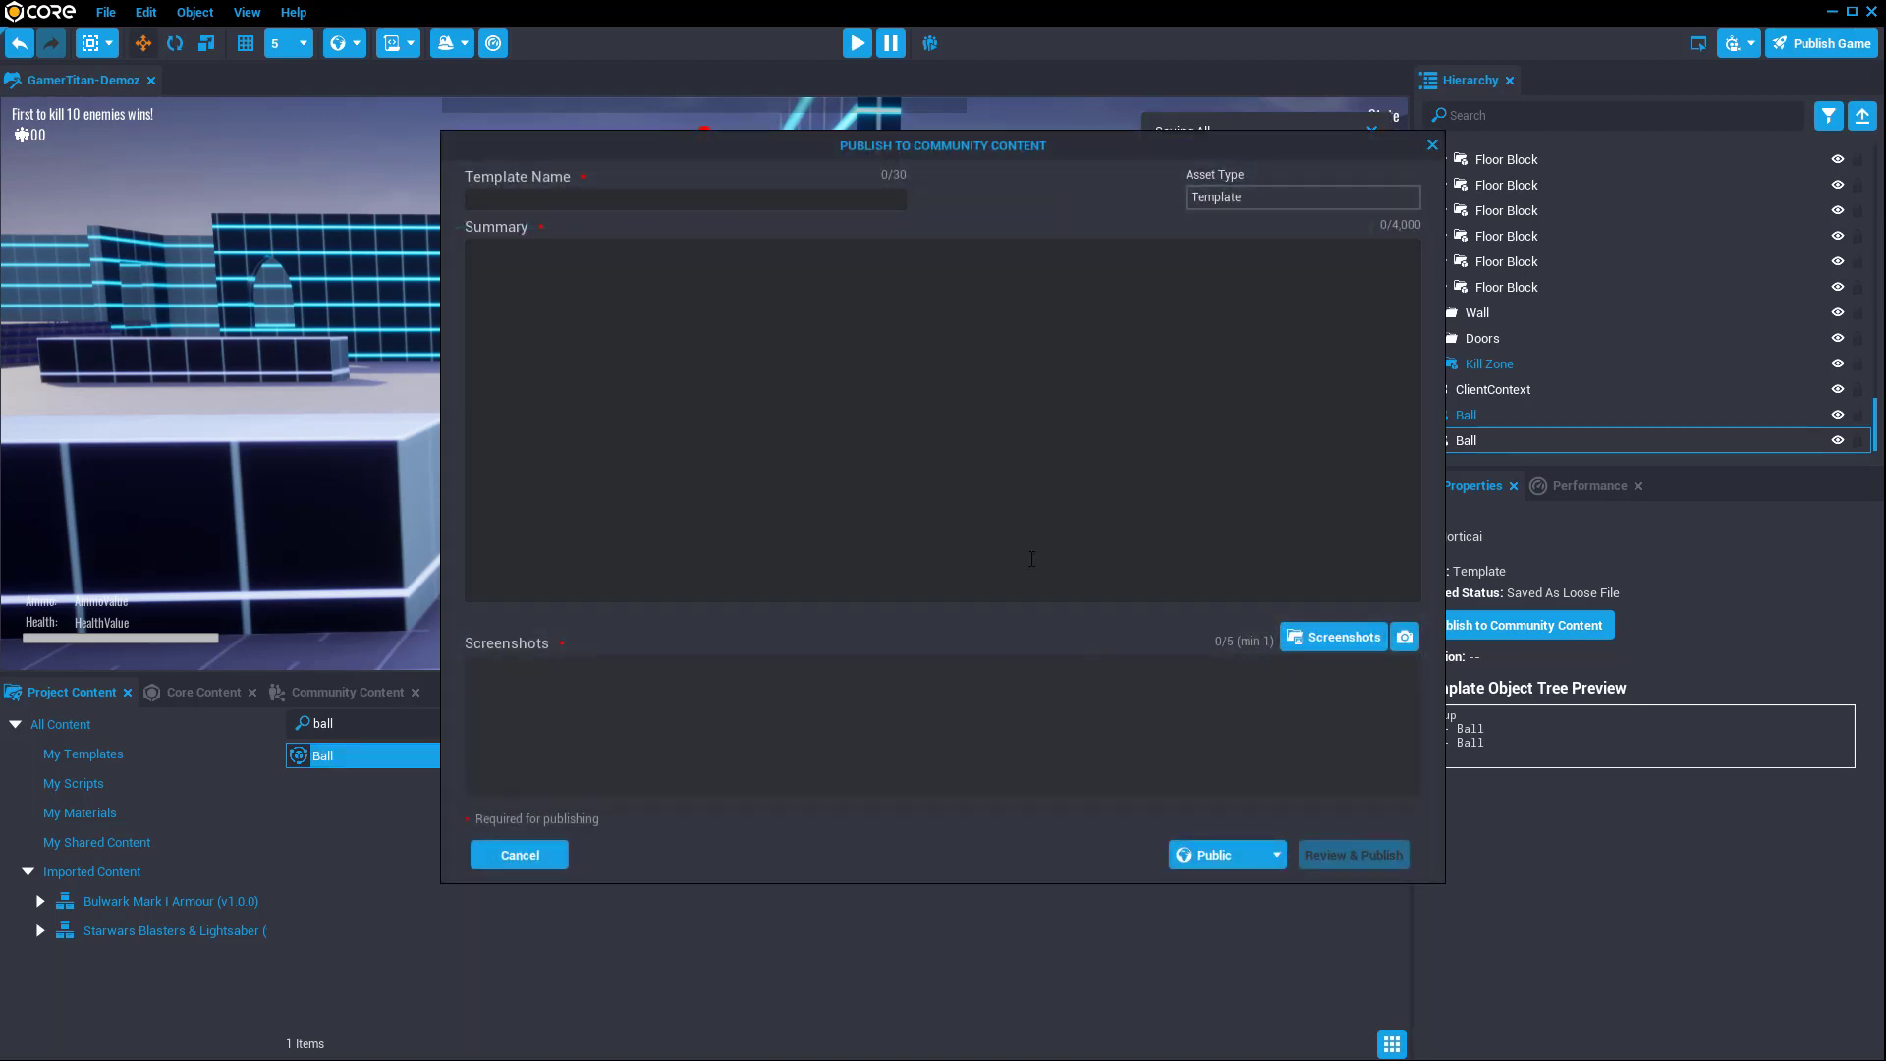
{"action": "left_click", "coordinate": [1432, 146]}
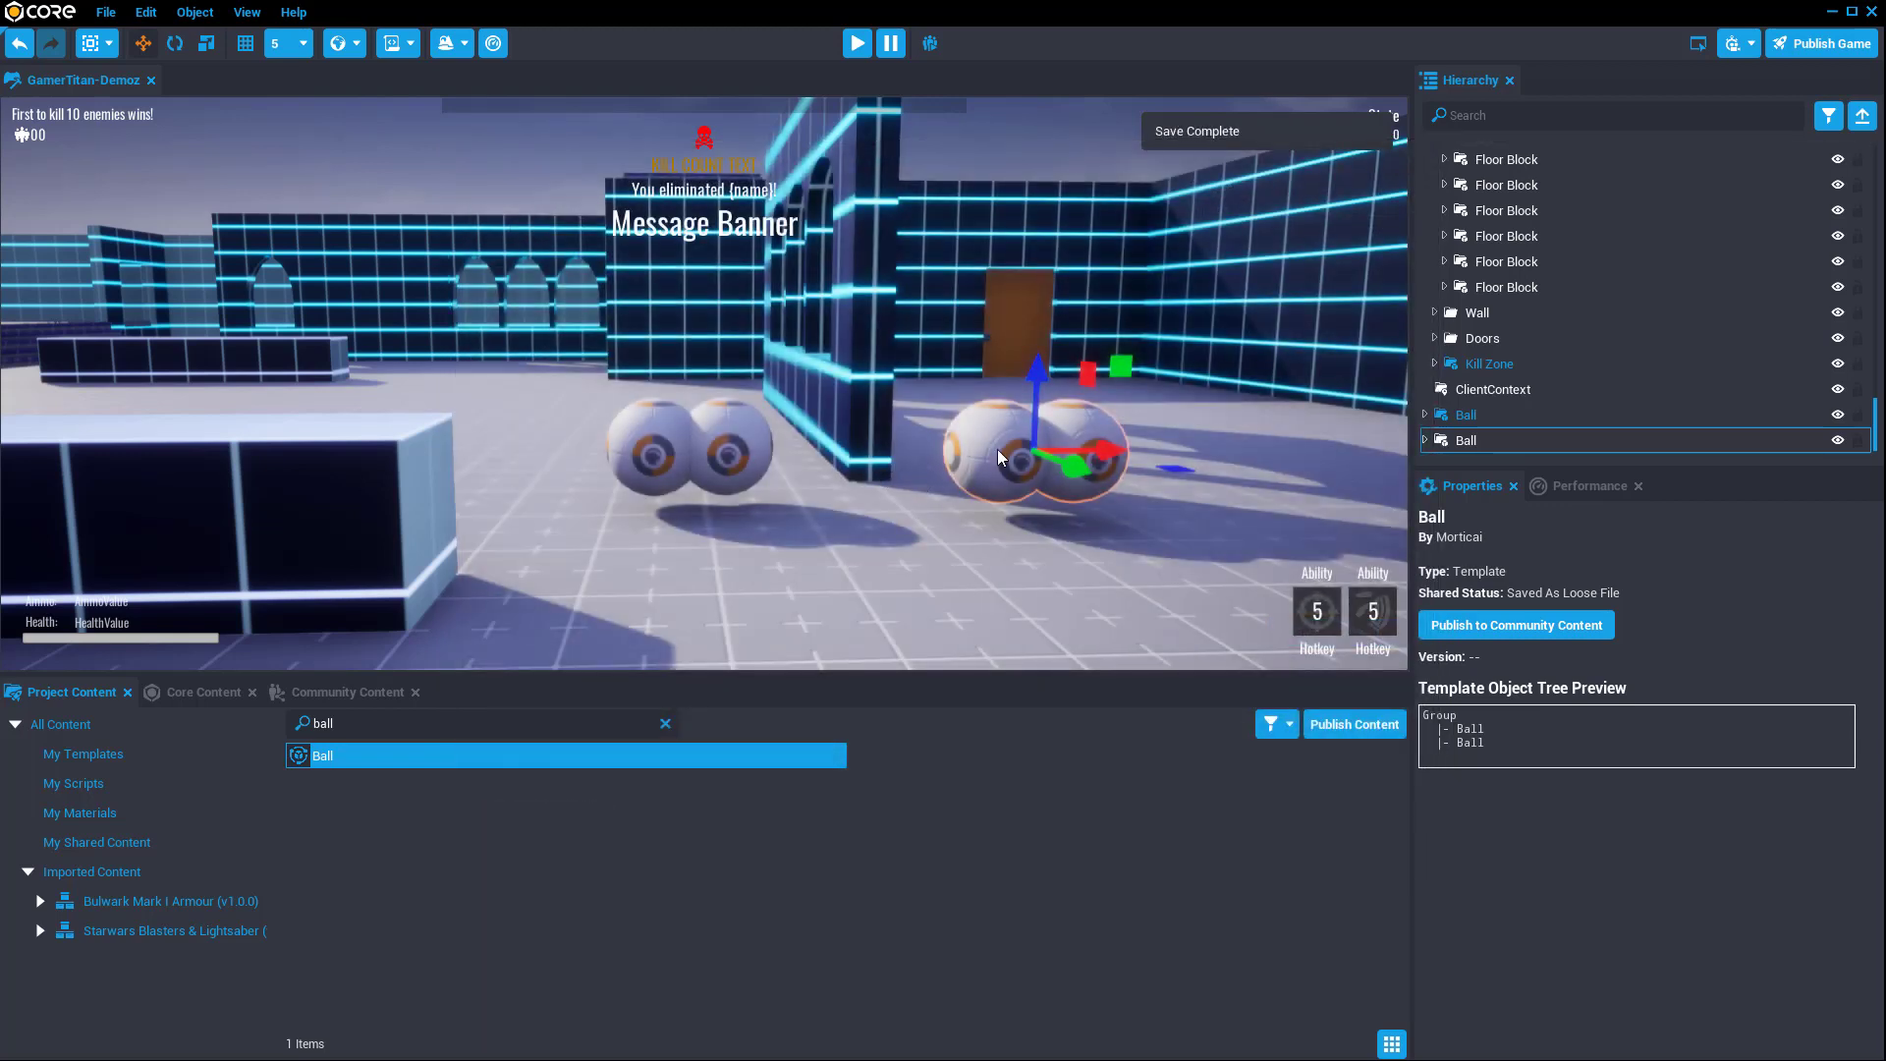
Step: Delete the Ball template from the project and delete all the individual balls from the map
{"action": "key", "text": "Delete"}
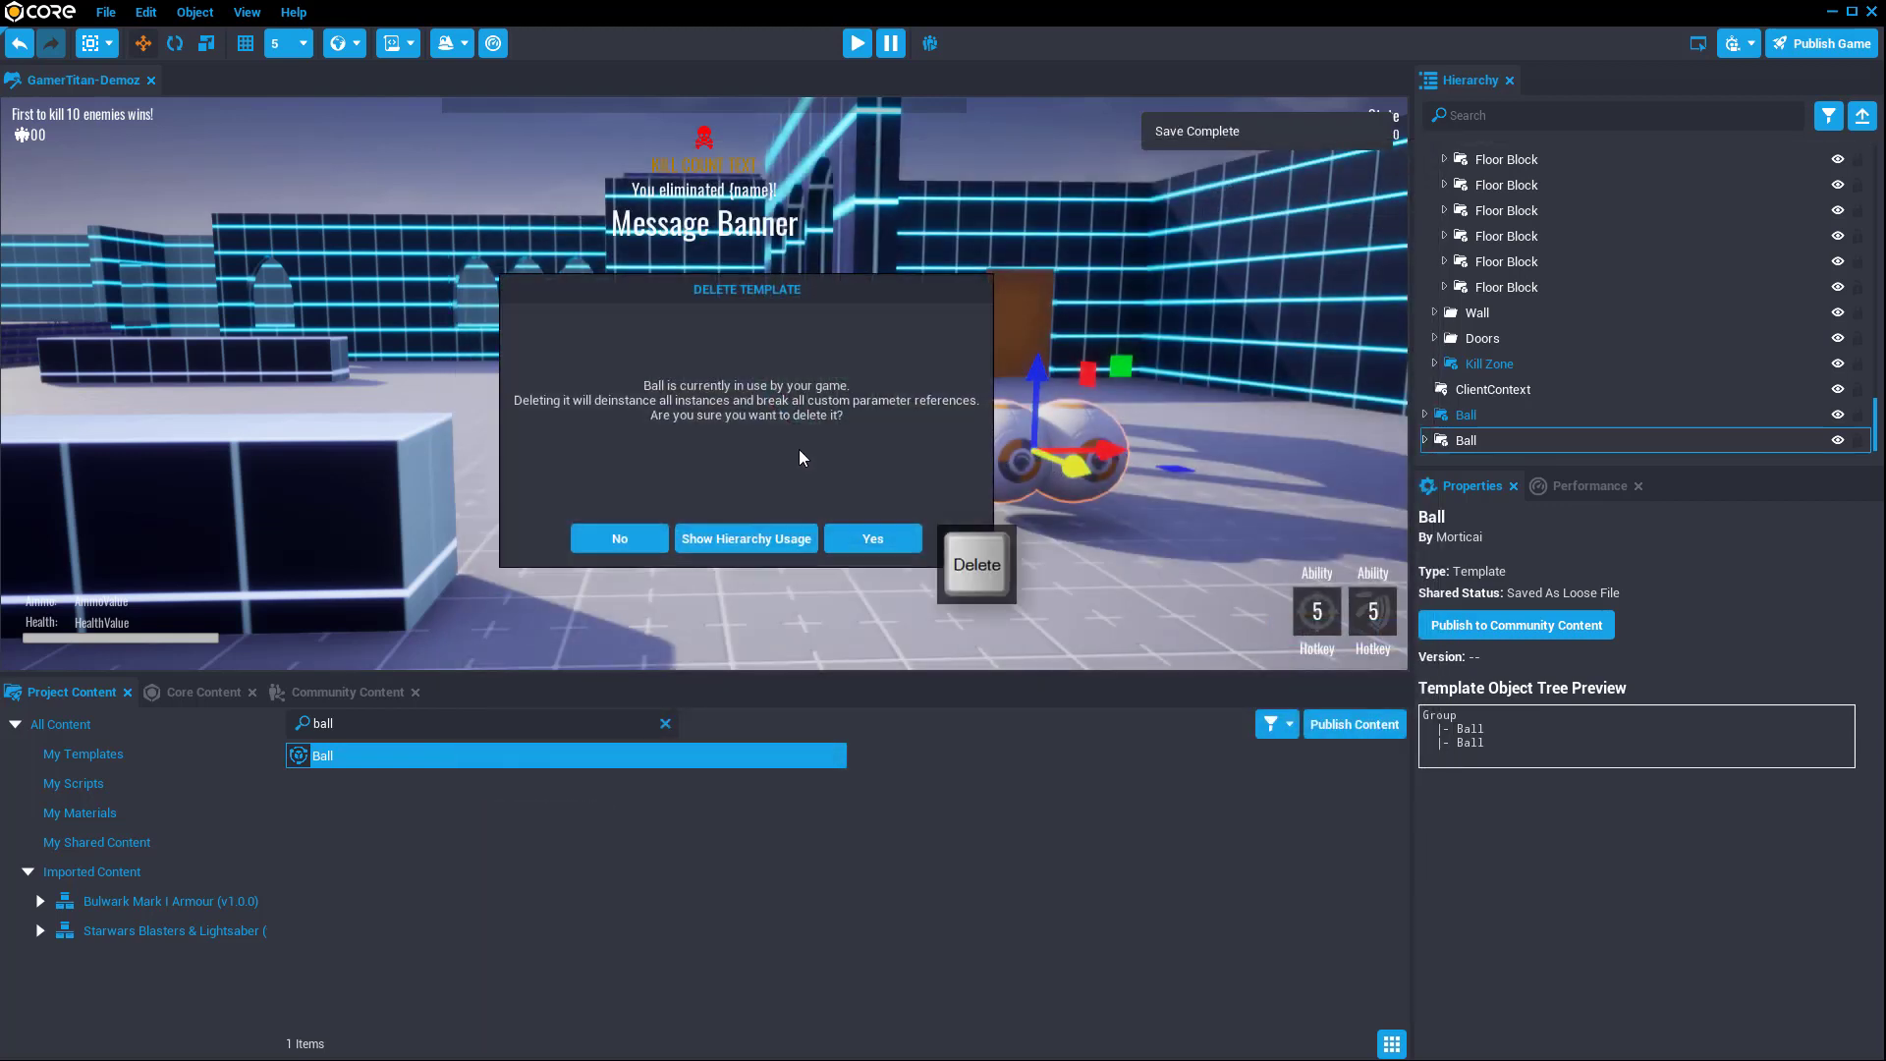
{"action": "left_click", "coordinate": [875, 540]}
{"action": "key", "text": "Delete"}
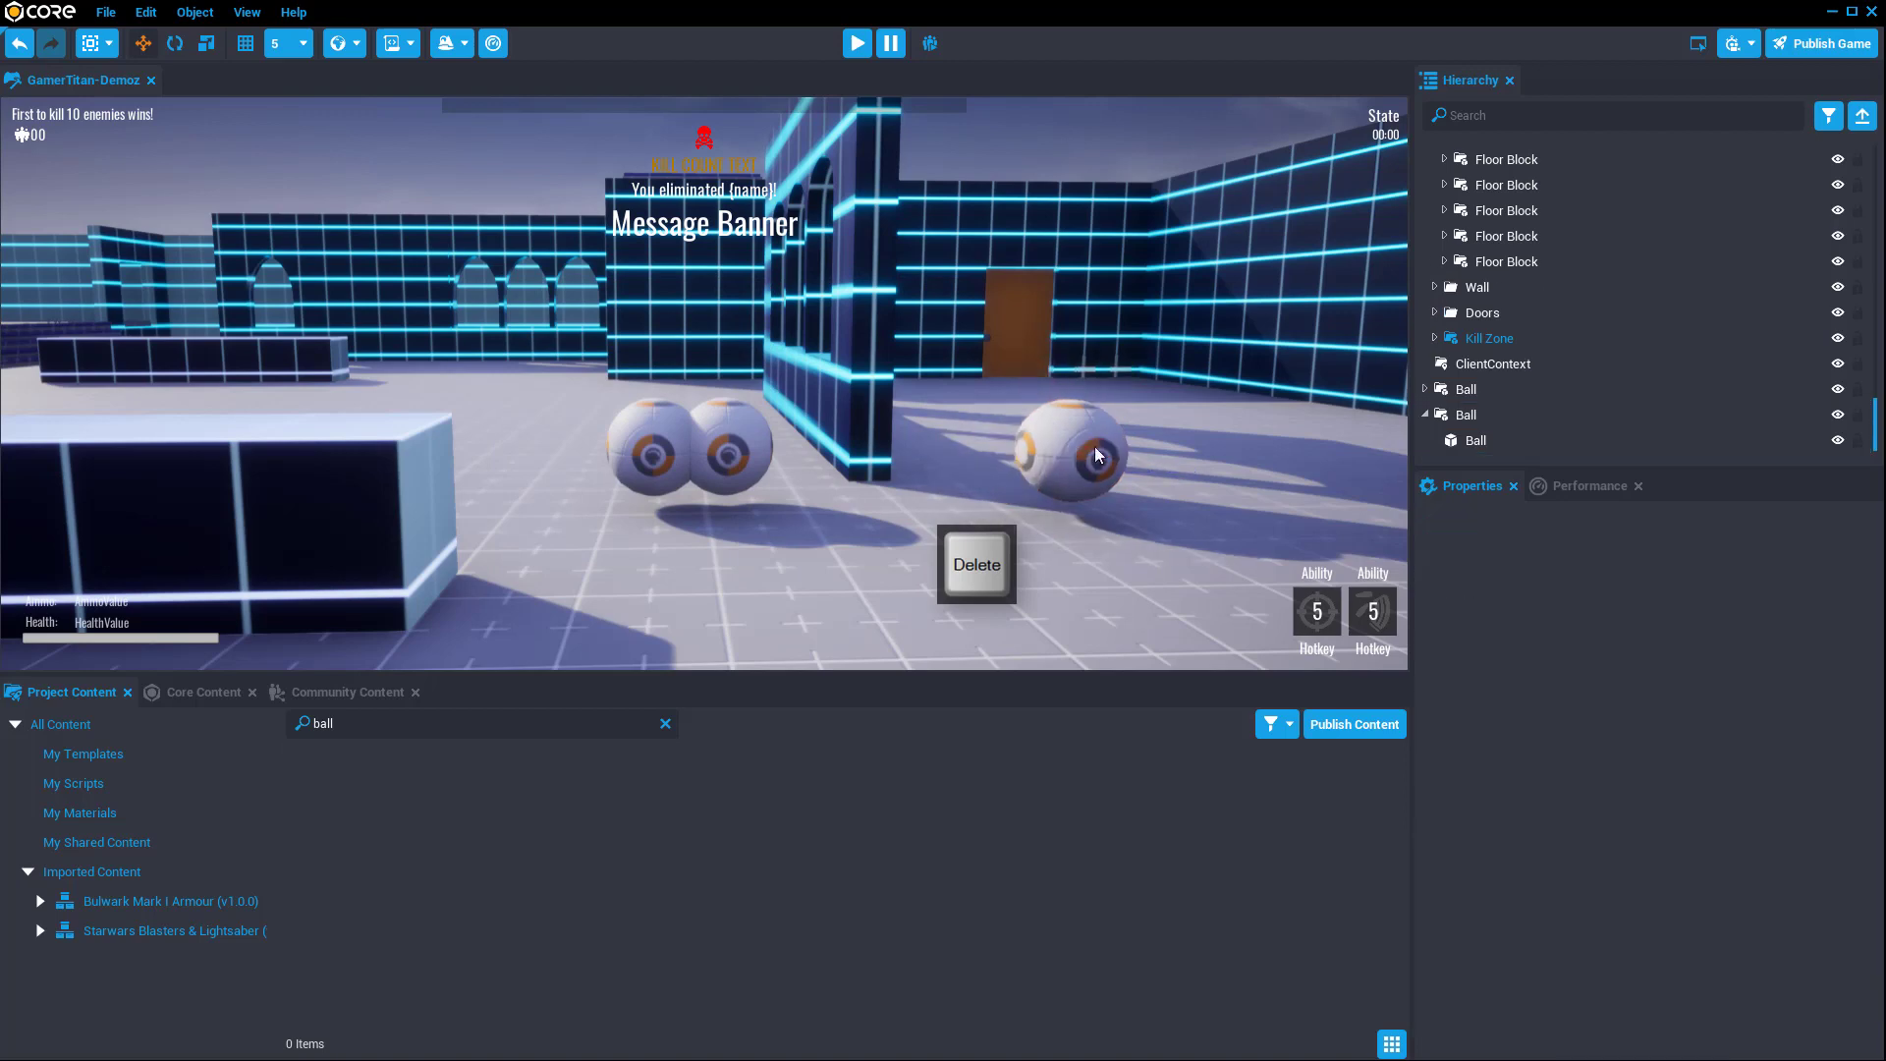
{"action": "left_click", "coordinate": [1046, 447]}
{"action": "key", "text": "Delete"}
{"action": "left_click", "coordinate": [705, 457]}
{"action": "key", "text": "Delete"}
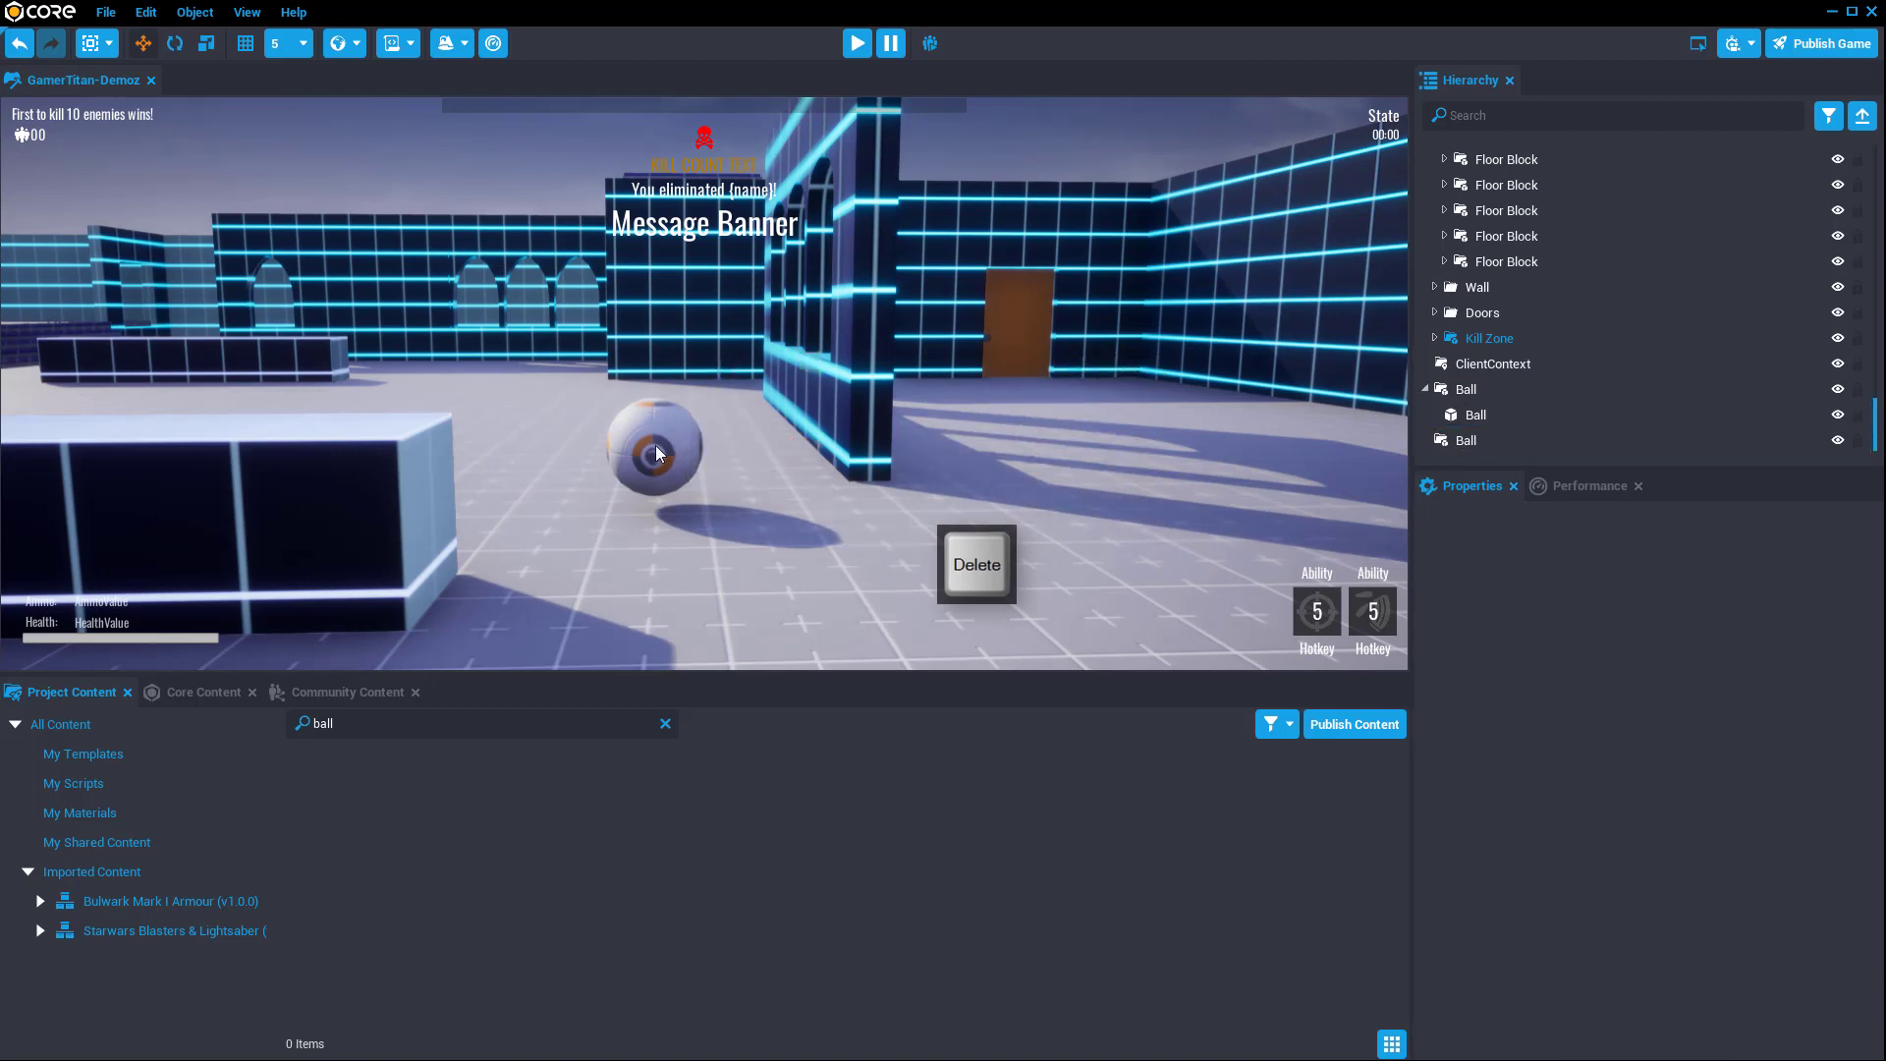
{"action": "left_click", "coordinate": [677, 454]}
{"action": "key", "text": "Delete"}
Step: Clear the "ball" search in Project Content and enlarge the content area to show more of the templates
{"action": "left_click", "coordinate": [367, 698]}
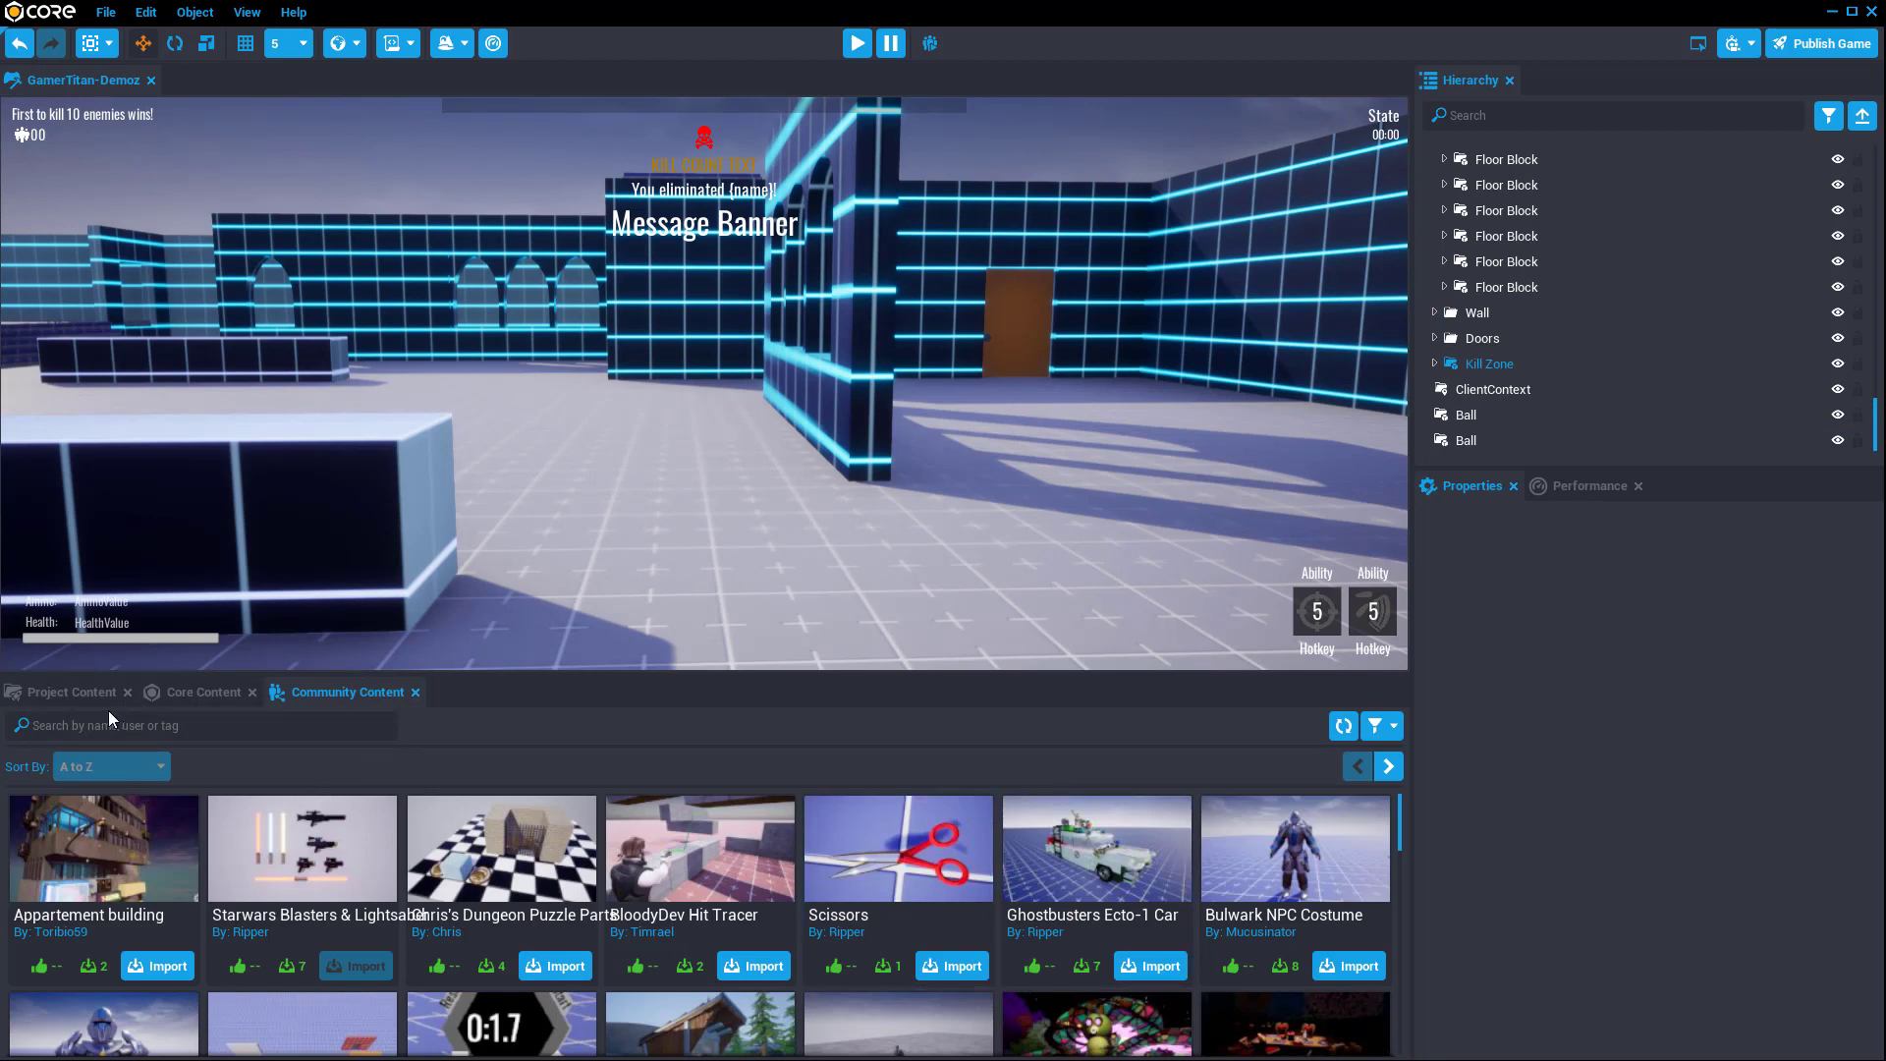
{"action": "left_click", "coordinate": [85, 693]}
{"action": "left_click", "coordinate": [665, 724]}
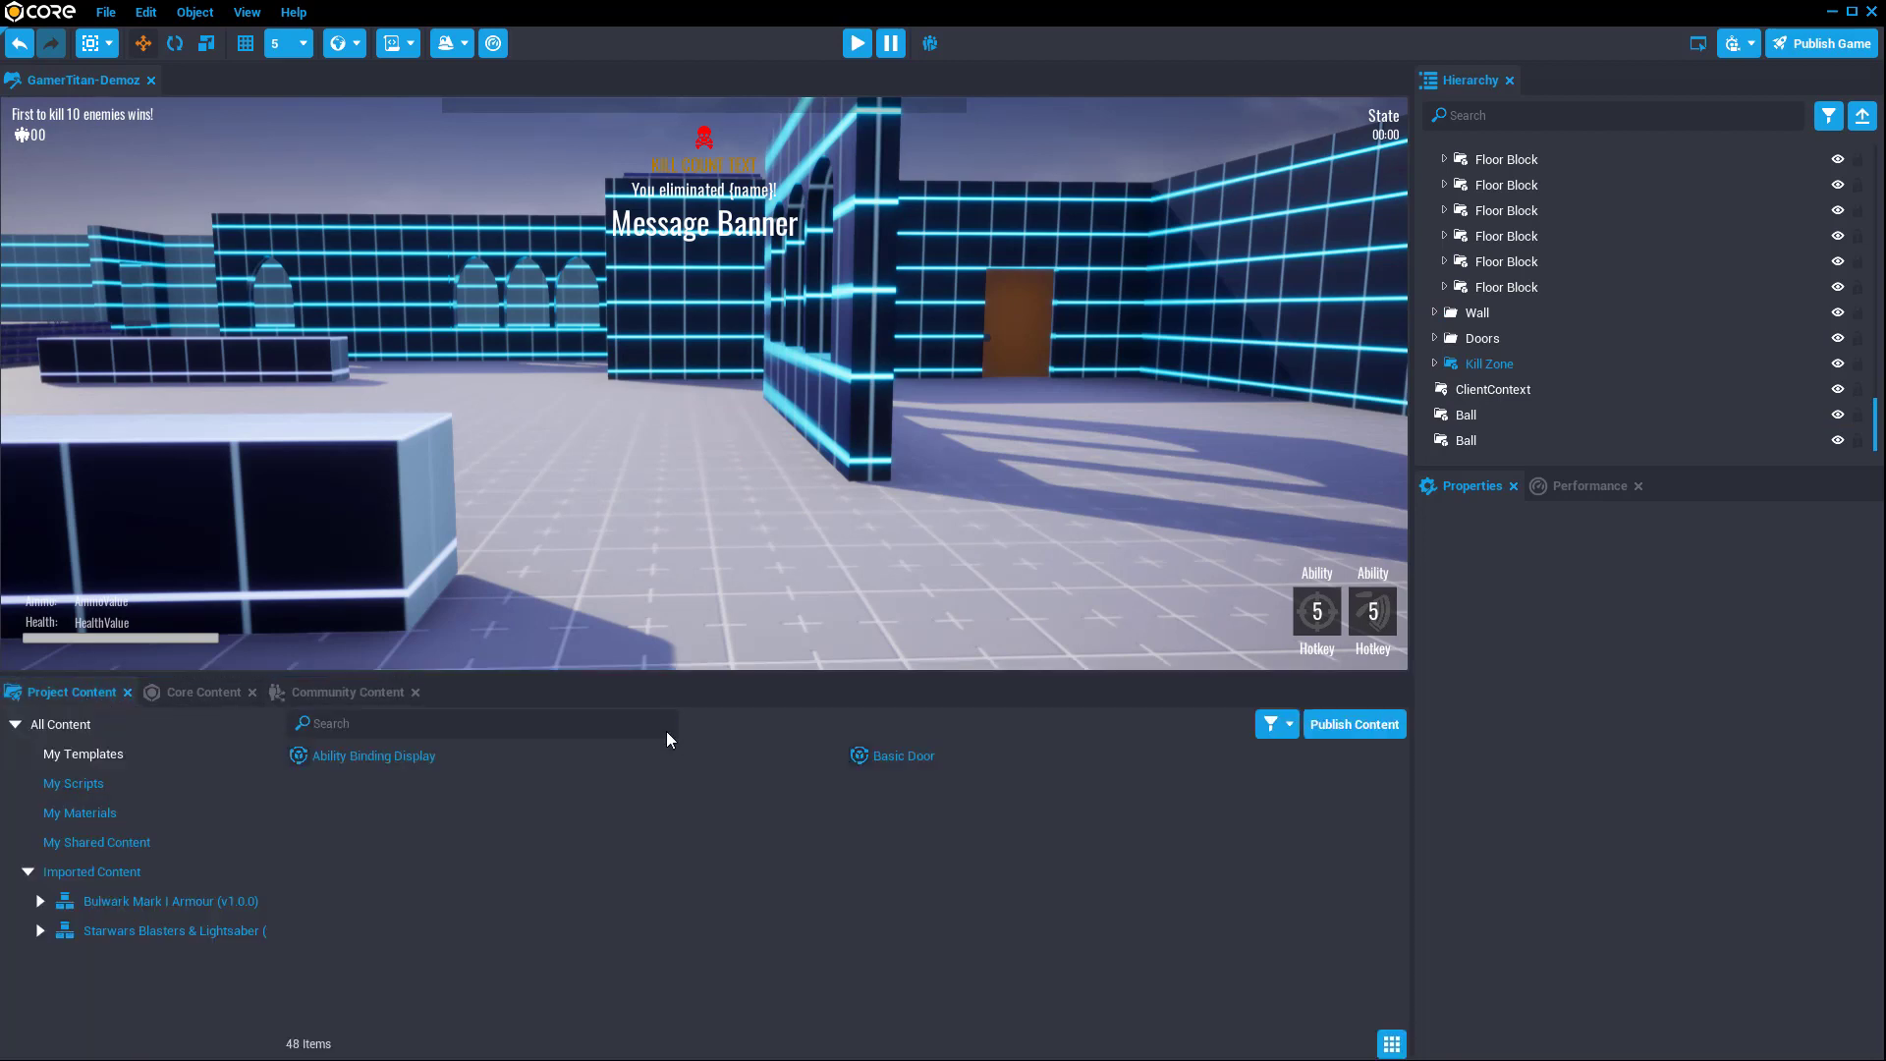
{"action": "left_click_drag", "start_coordinate": [666, 676], "coordinate": [668, 587]}
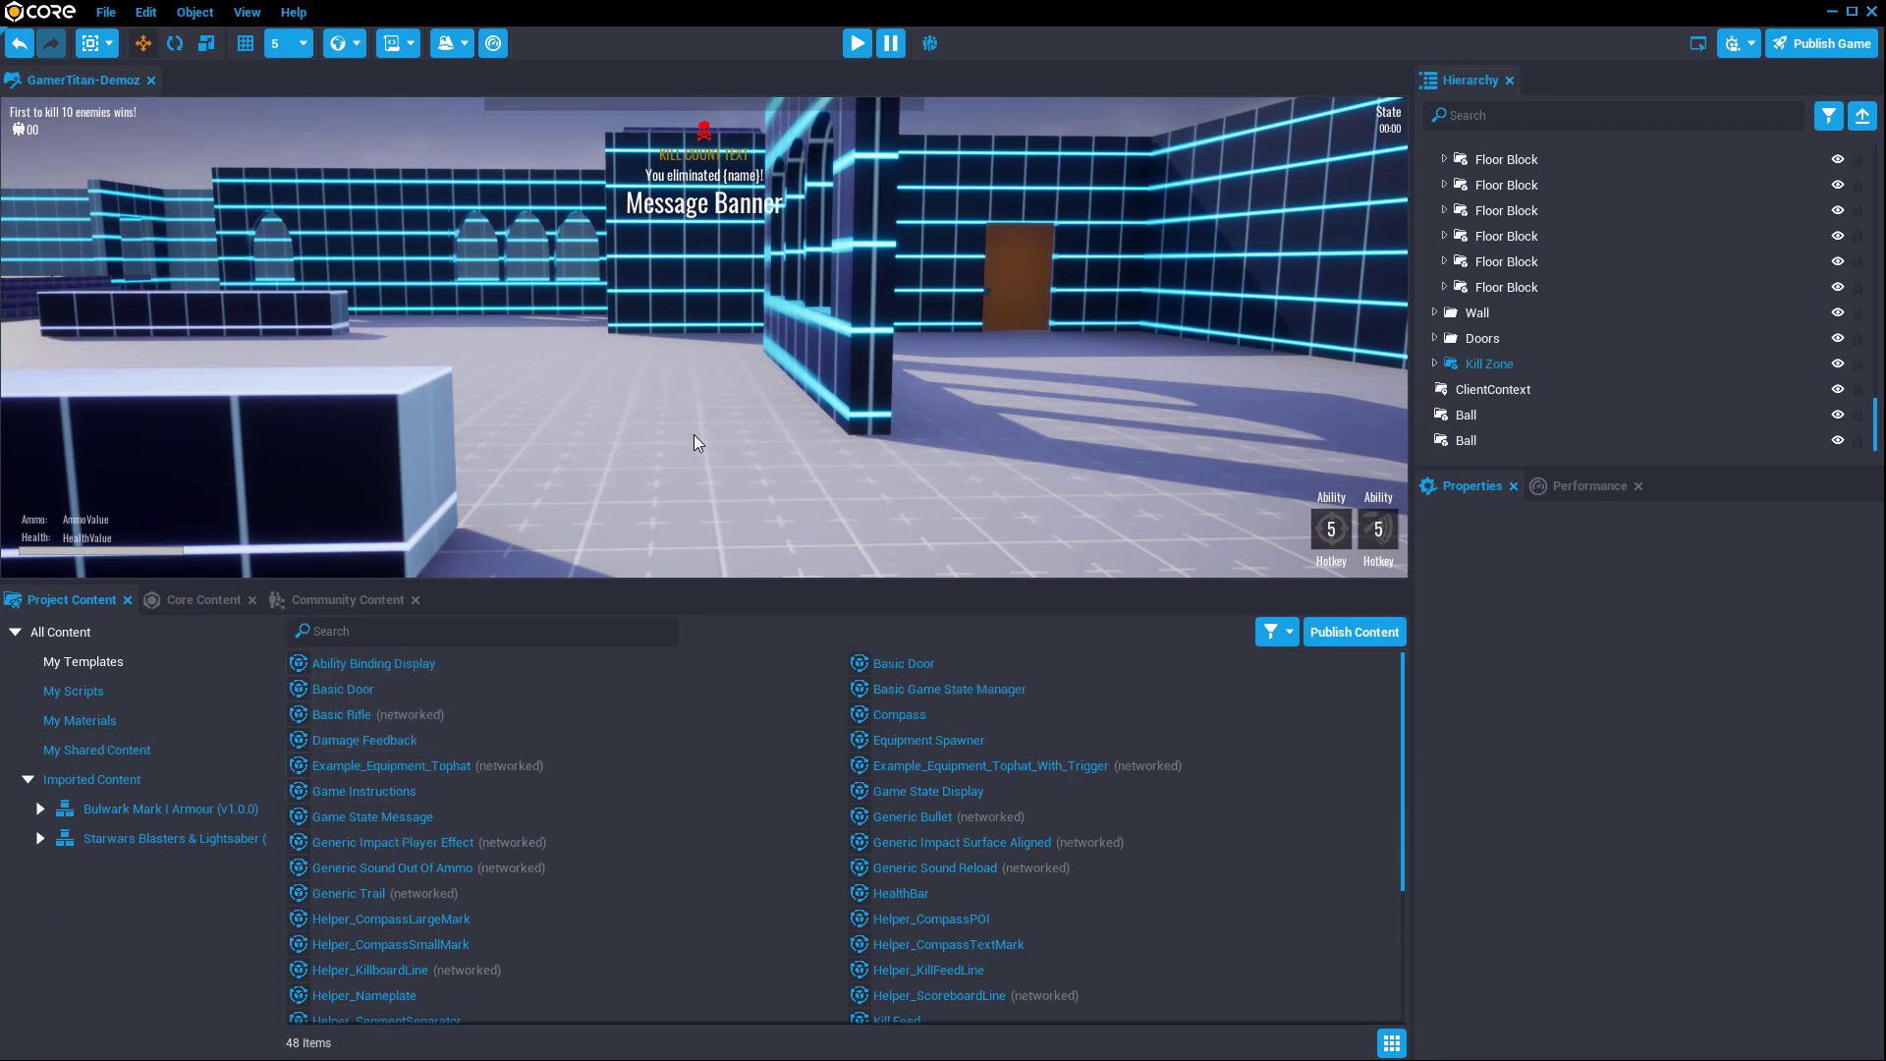
Step: Start a preview of the game, walk forward through the arena and fire the rifle
{"action": "scroll", "coordinate": [704, 450], "scroll_direction": "up", "scroll_amount": 3}
{"action": "key", "text": "equal"}
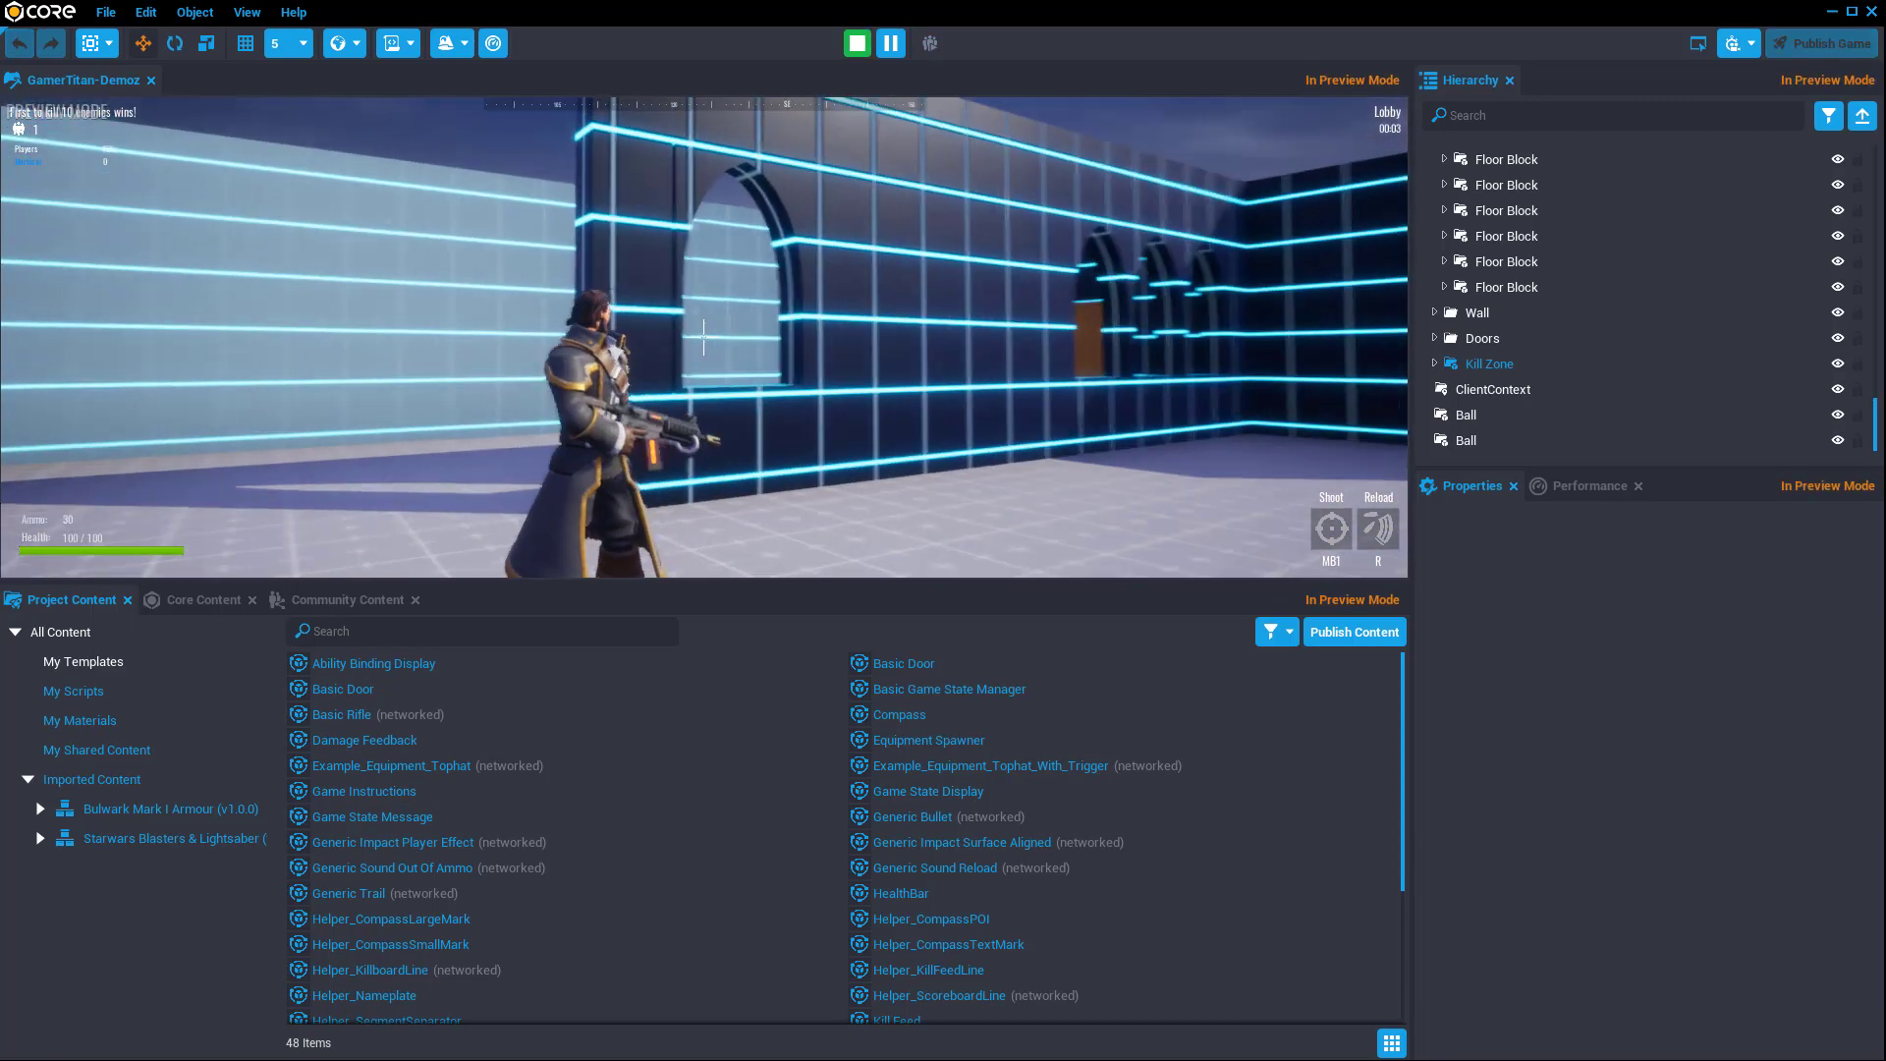
{"action": "key", "text": "w"}
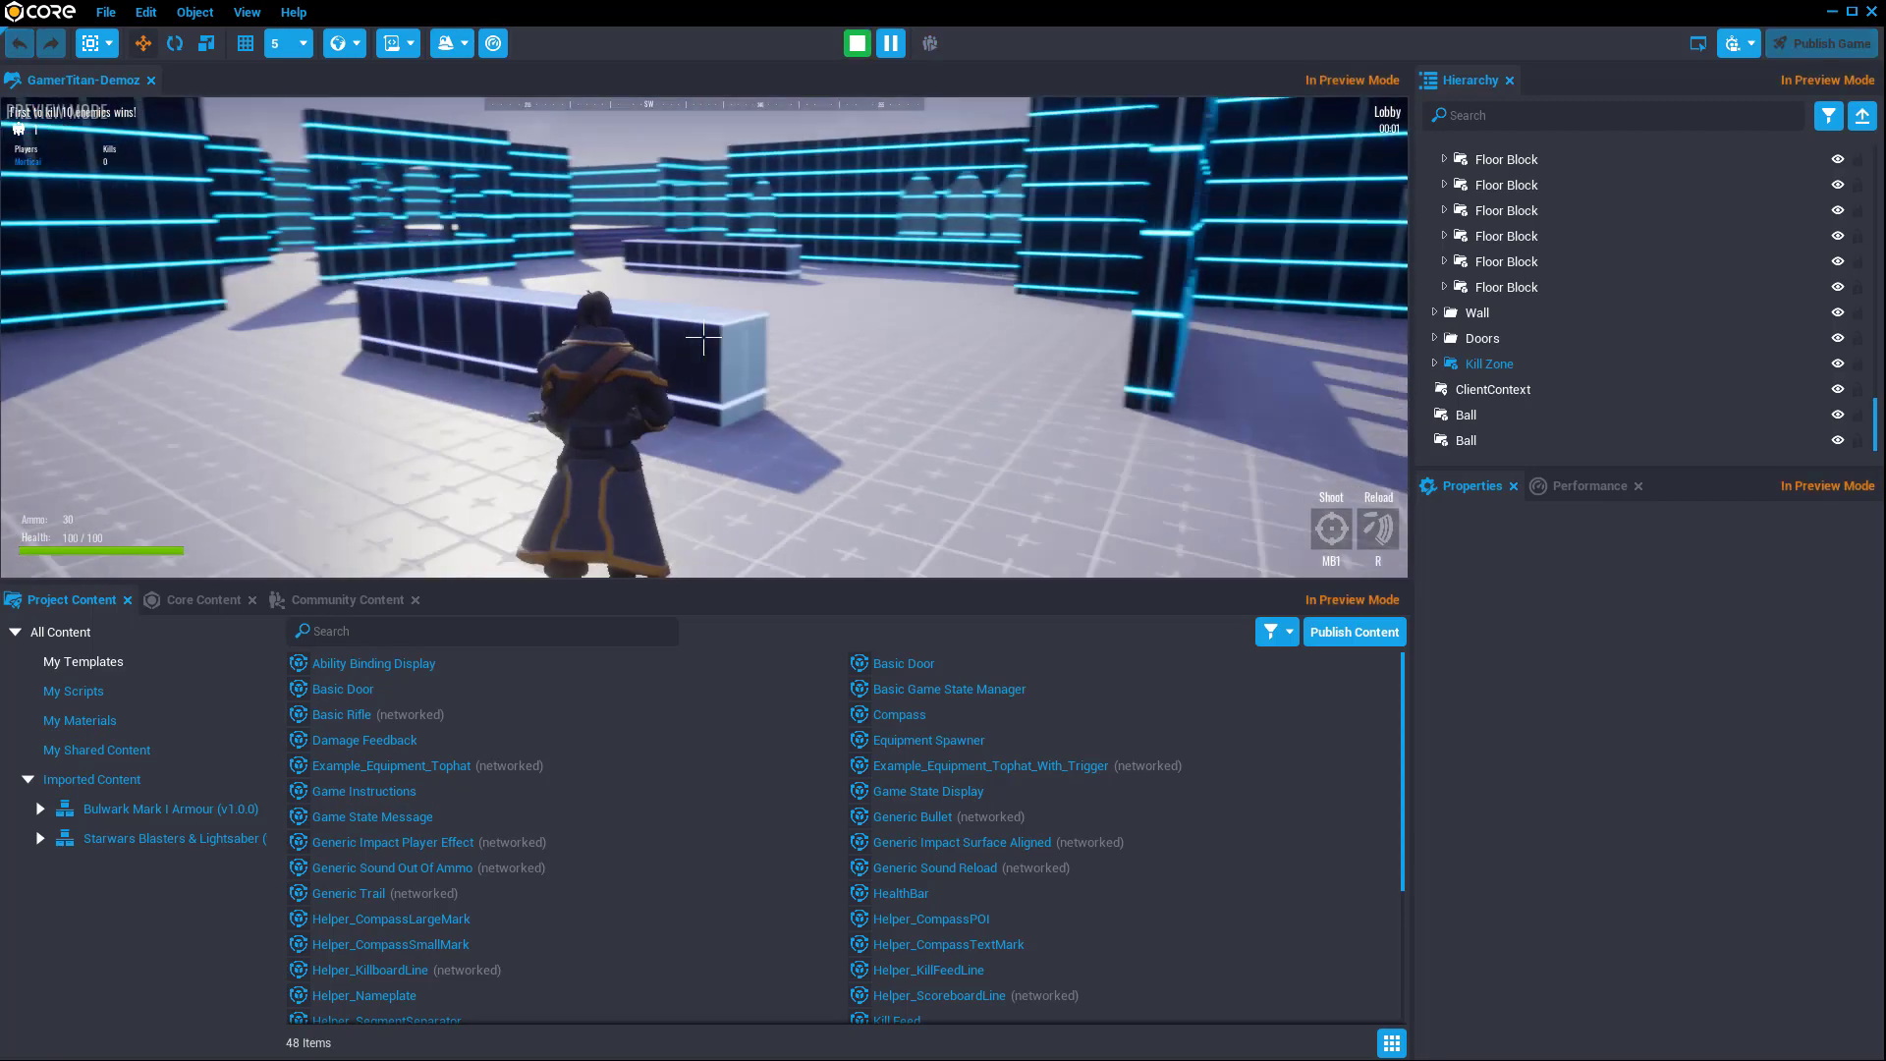
{"action": "left_click", "coordinate": [703, 337]}
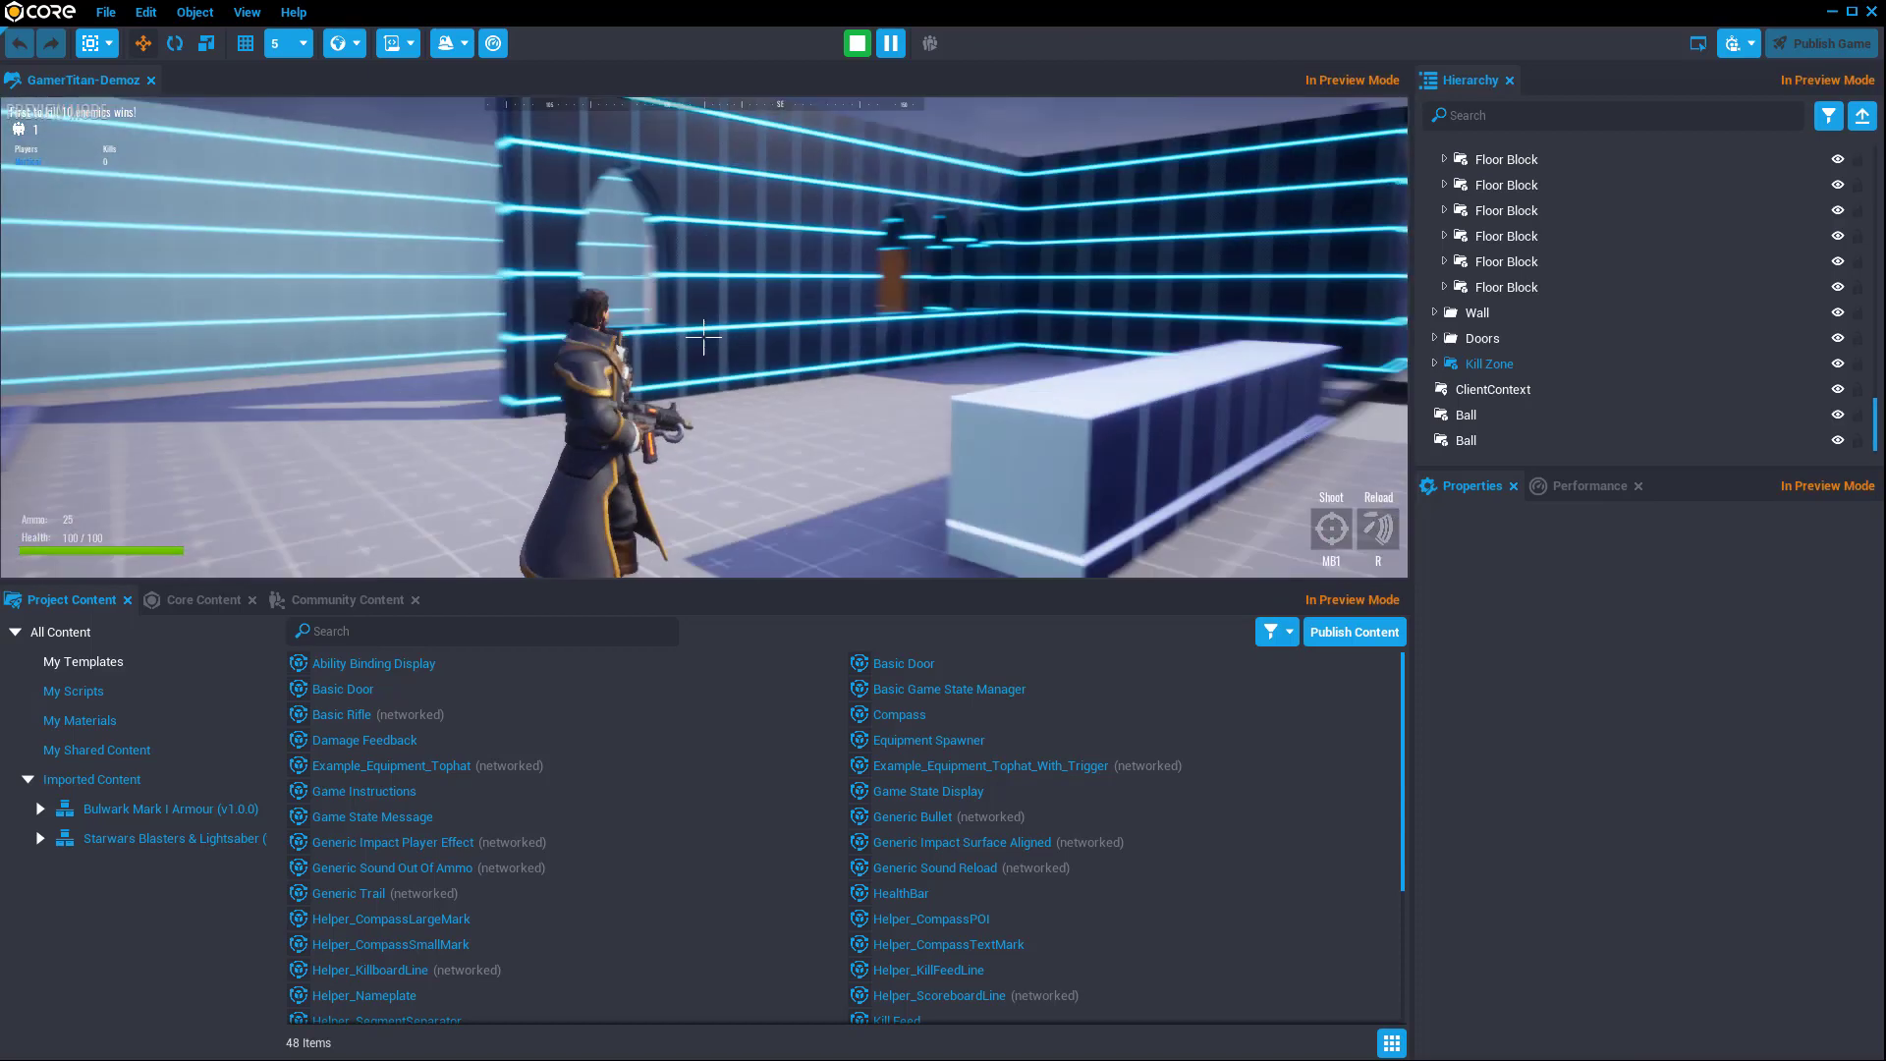
Step: End the game preview and place a Basic Rifle template on the arena floor, focused in the view
{"action": "key", "text": "Escape"}
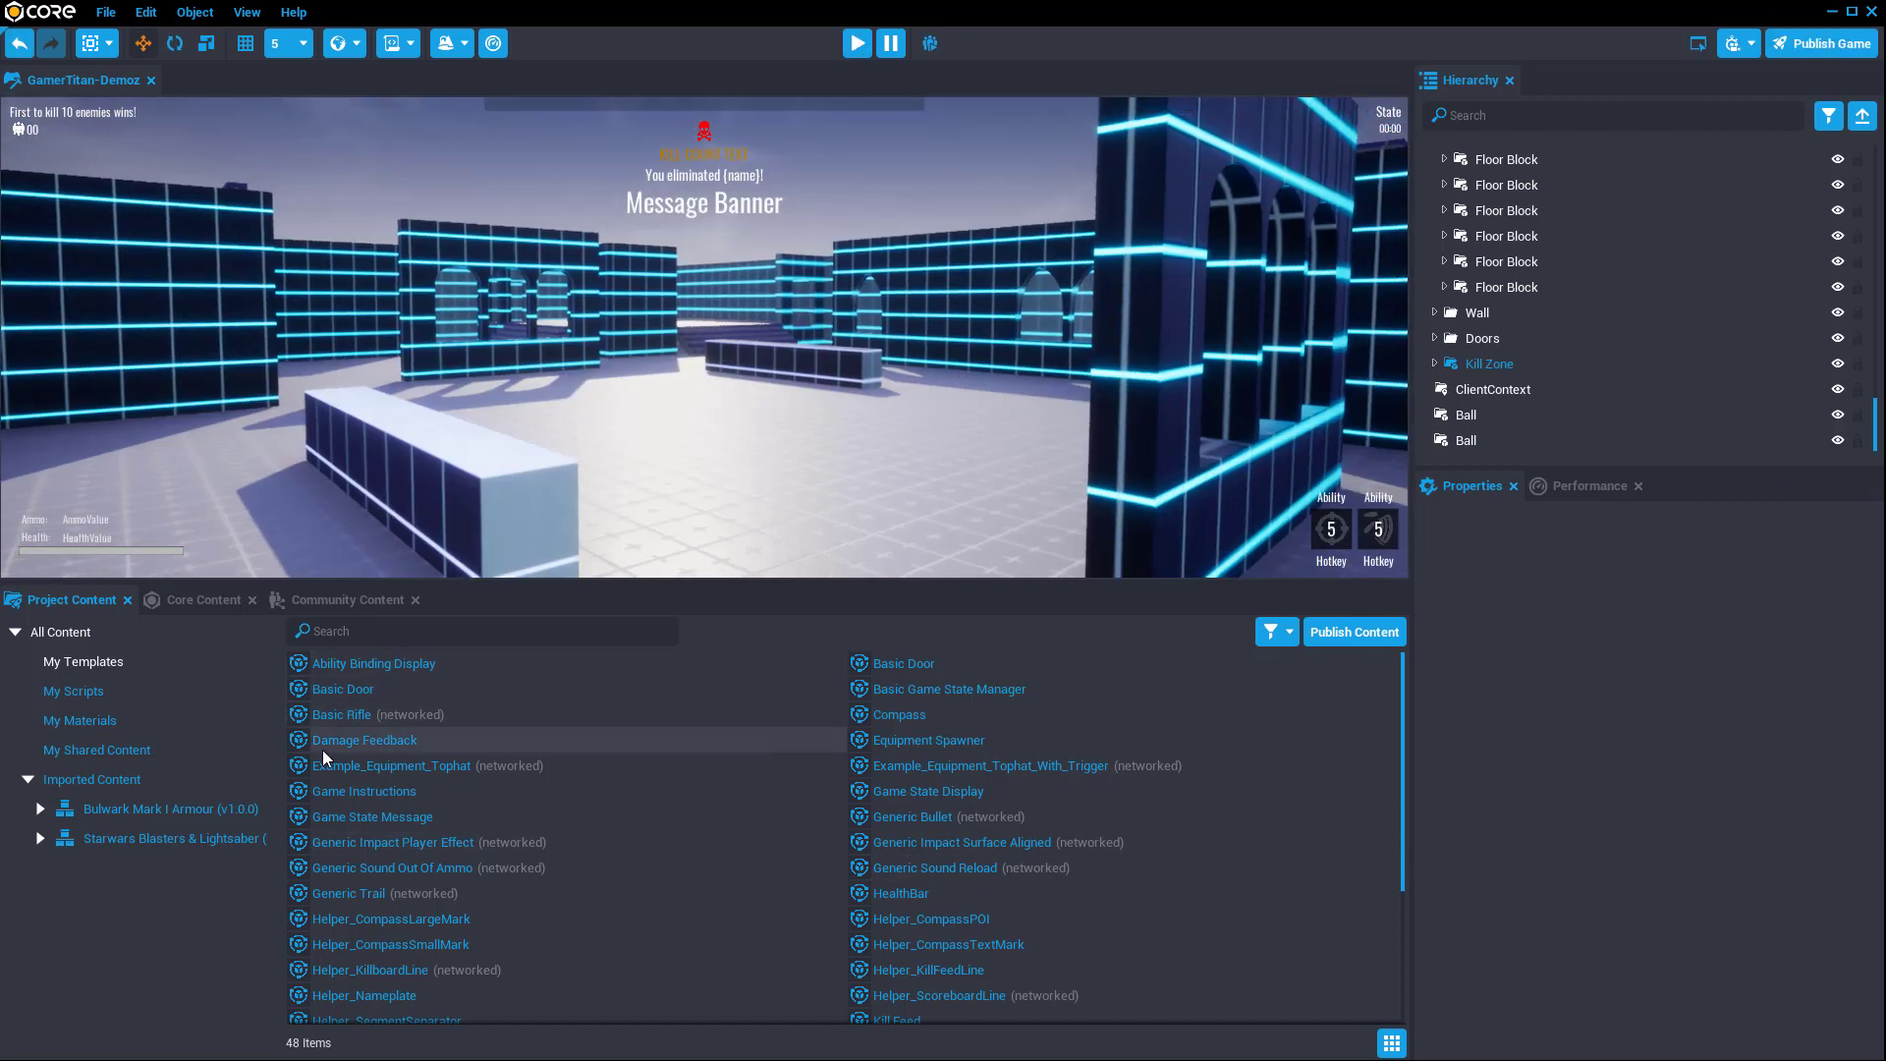
{"action": "left_click_drag", "start_coordinate": [336, 721], "coordinate": [678, 471]}
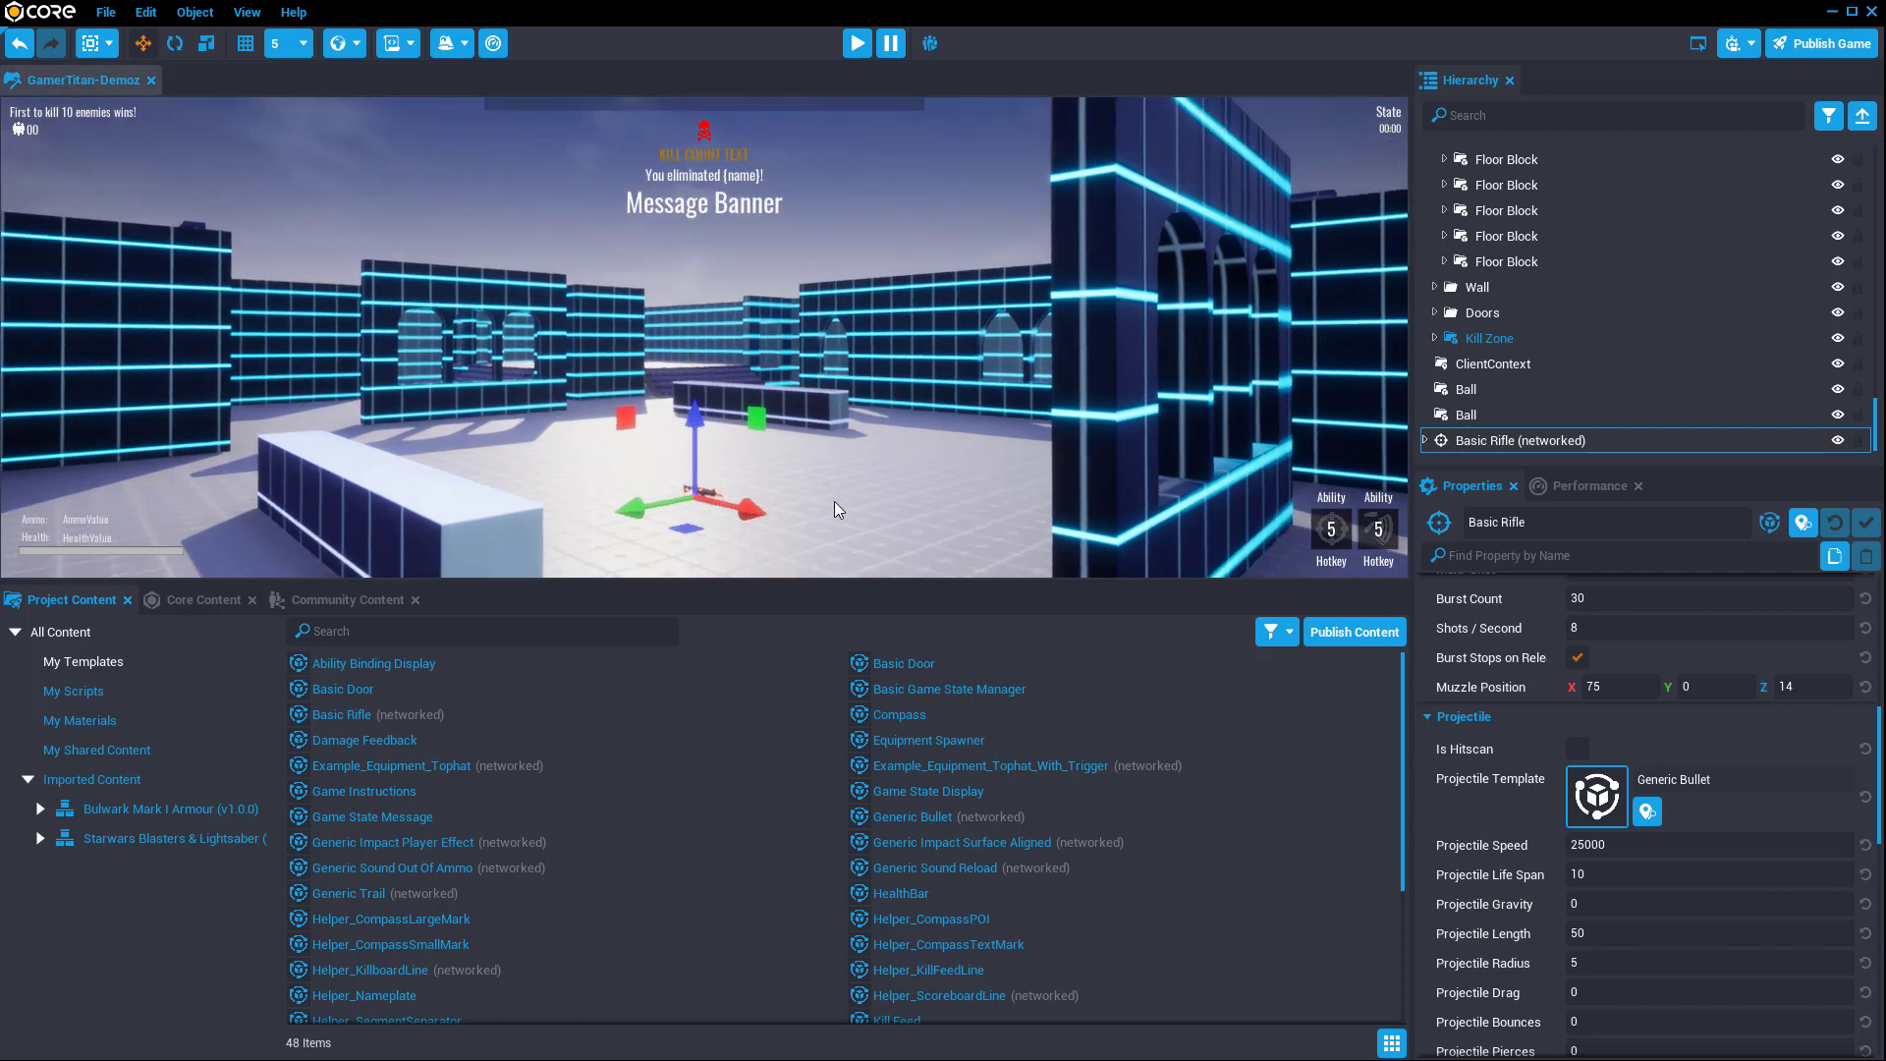
{"action": "scroll", "coordinate": [835, 502], "scroll_direction": "up", "scroll_amount": 2}
{"action": "key", "text": "f"}
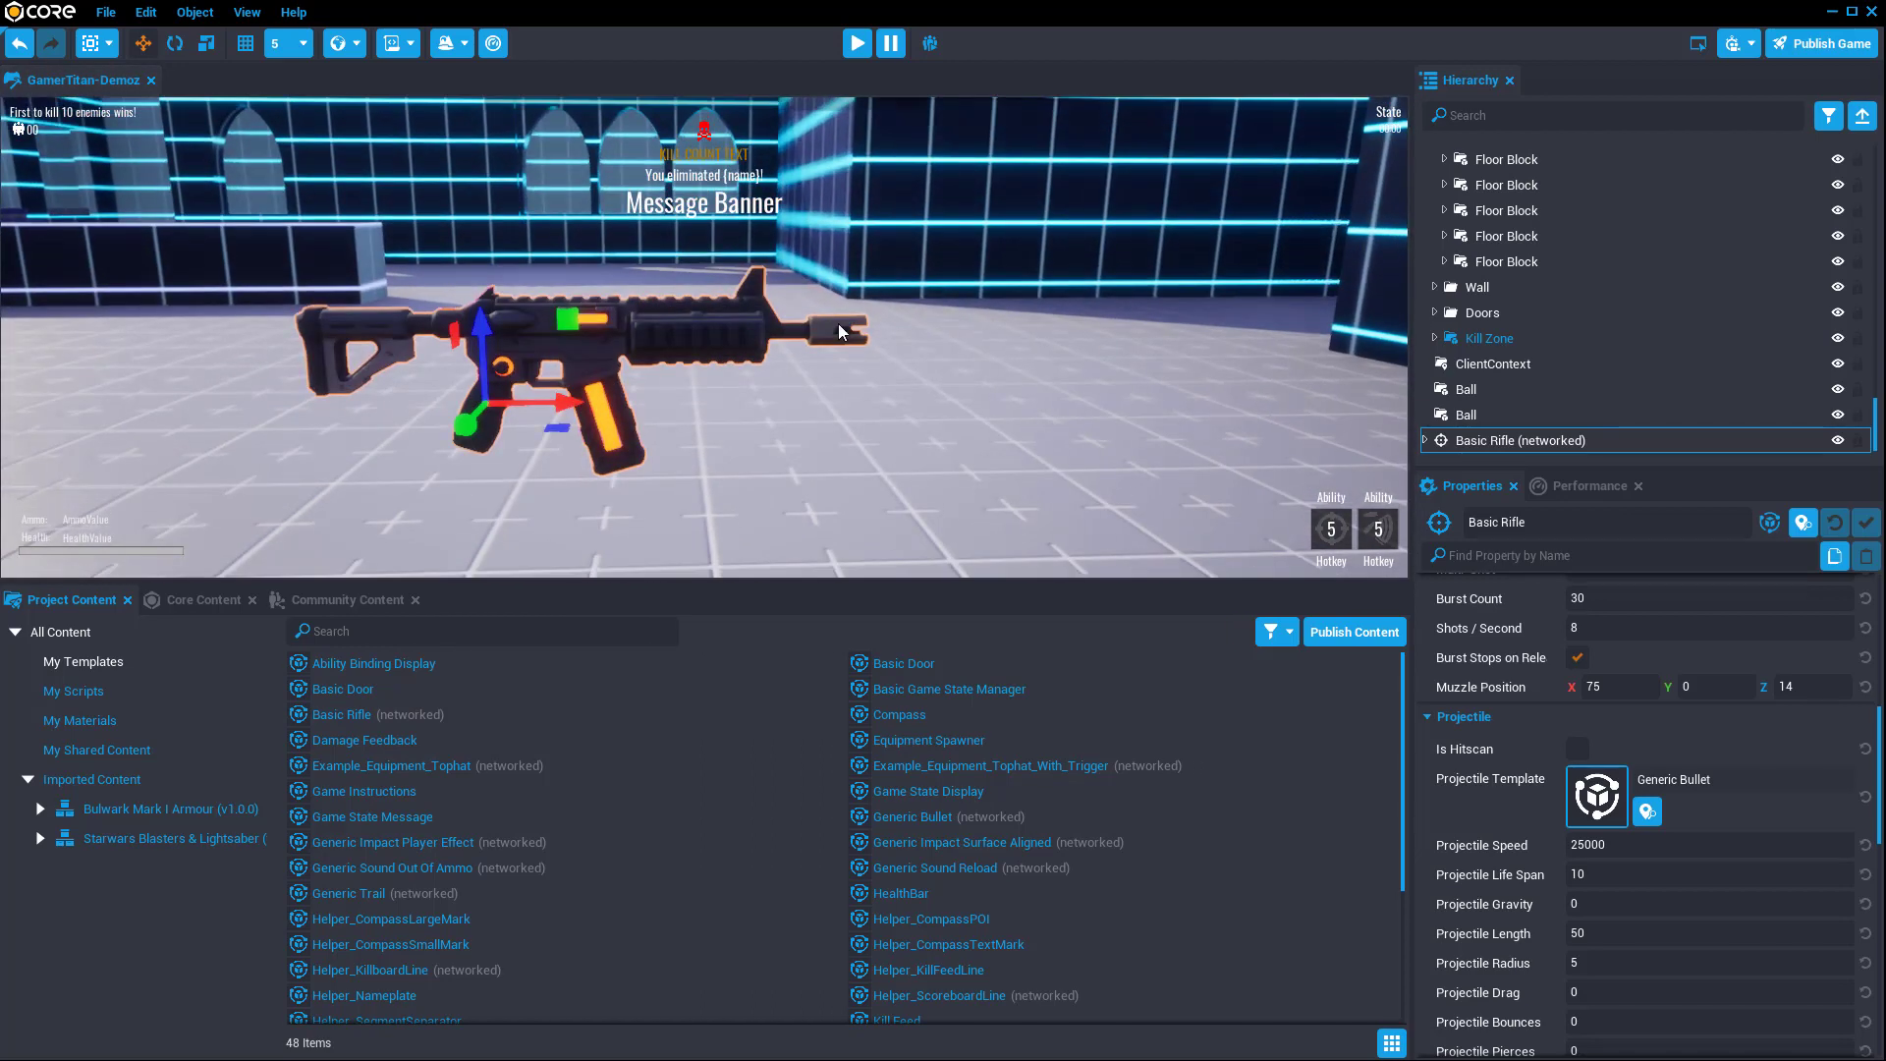
Step: Stretch the barrel tip of the placed Basic Rifle lengthwise to several times its length, then deselect it
{"action": "left_click", "coordinate": [839, 329]}
{"action": "key", "text": "r"}
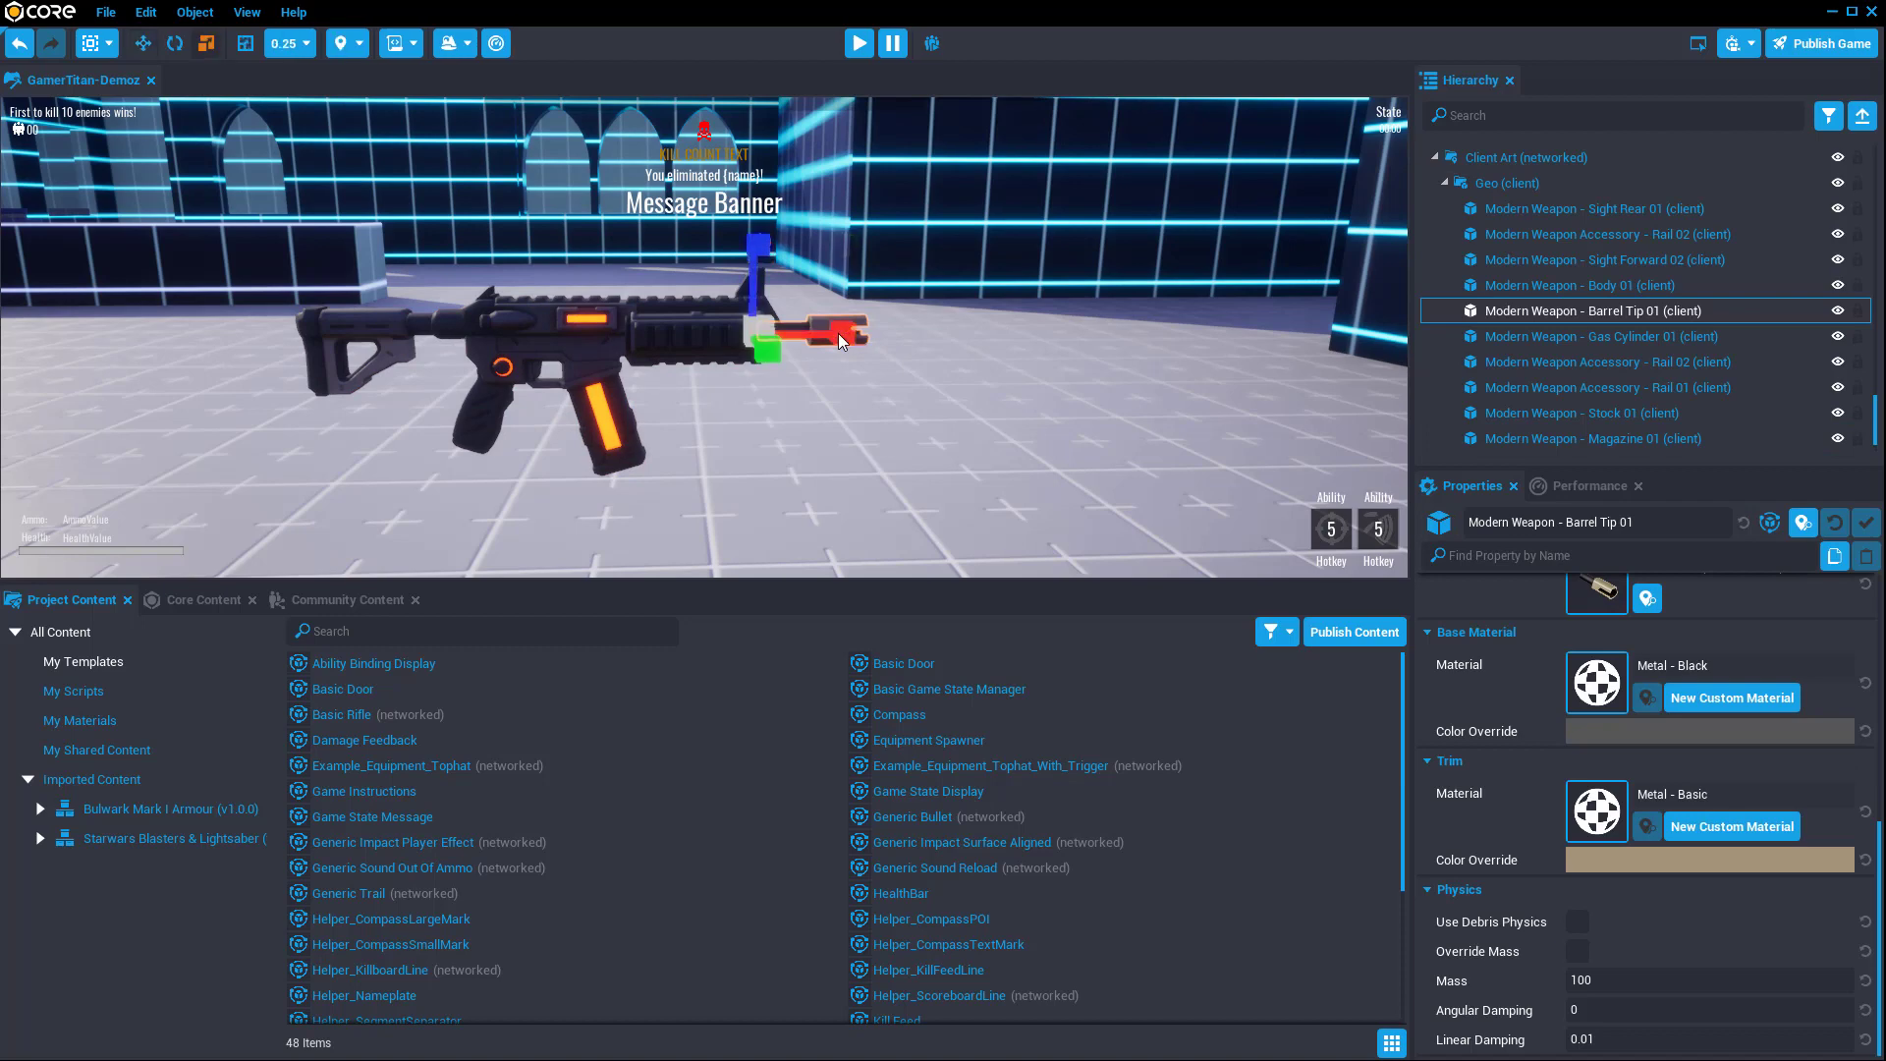
{"action": "left_click_drag", "start_coordinate": [840, 333], "coordinate": [1248, 332]}
{"action": "left_click", "coordinate": [874, 430]}
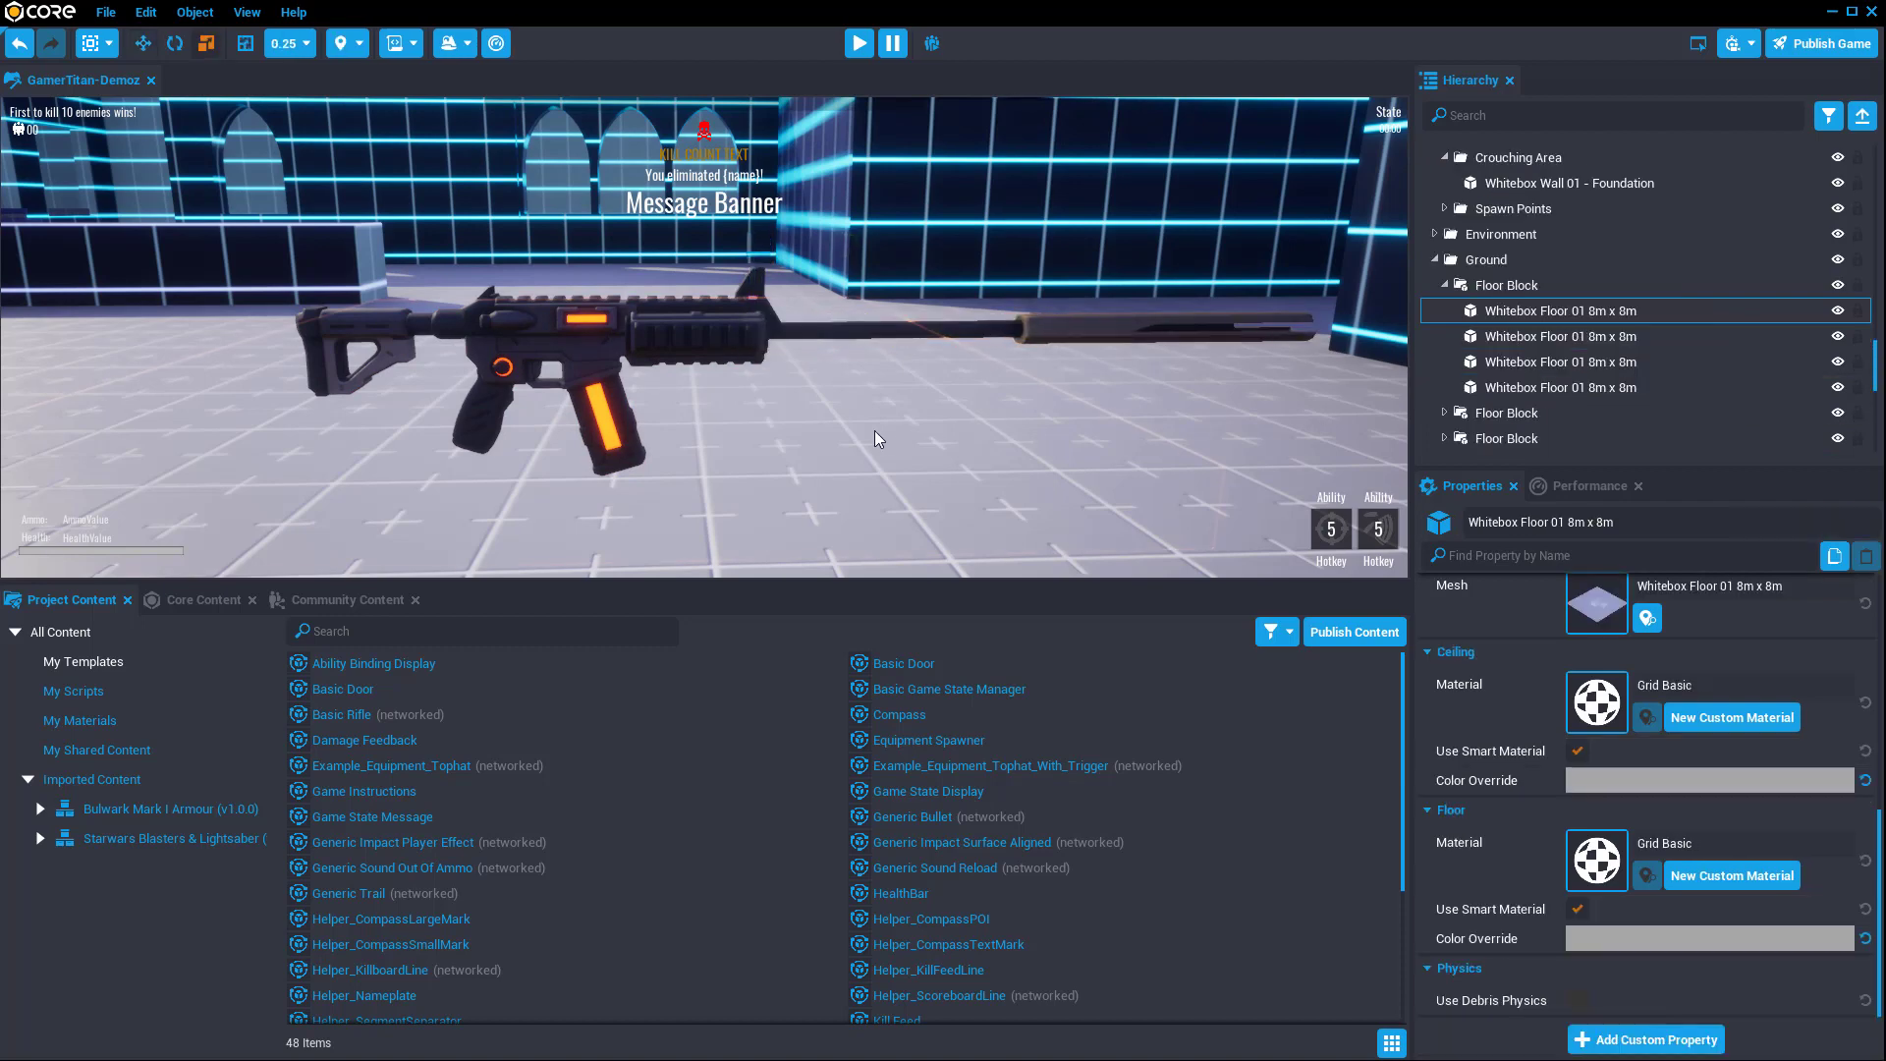
{"action": "key", "text": "f"}
{"action": "scroll", "coordinate": [1006, 454], "scroll_direction": "up", "scroll_amount": 2}
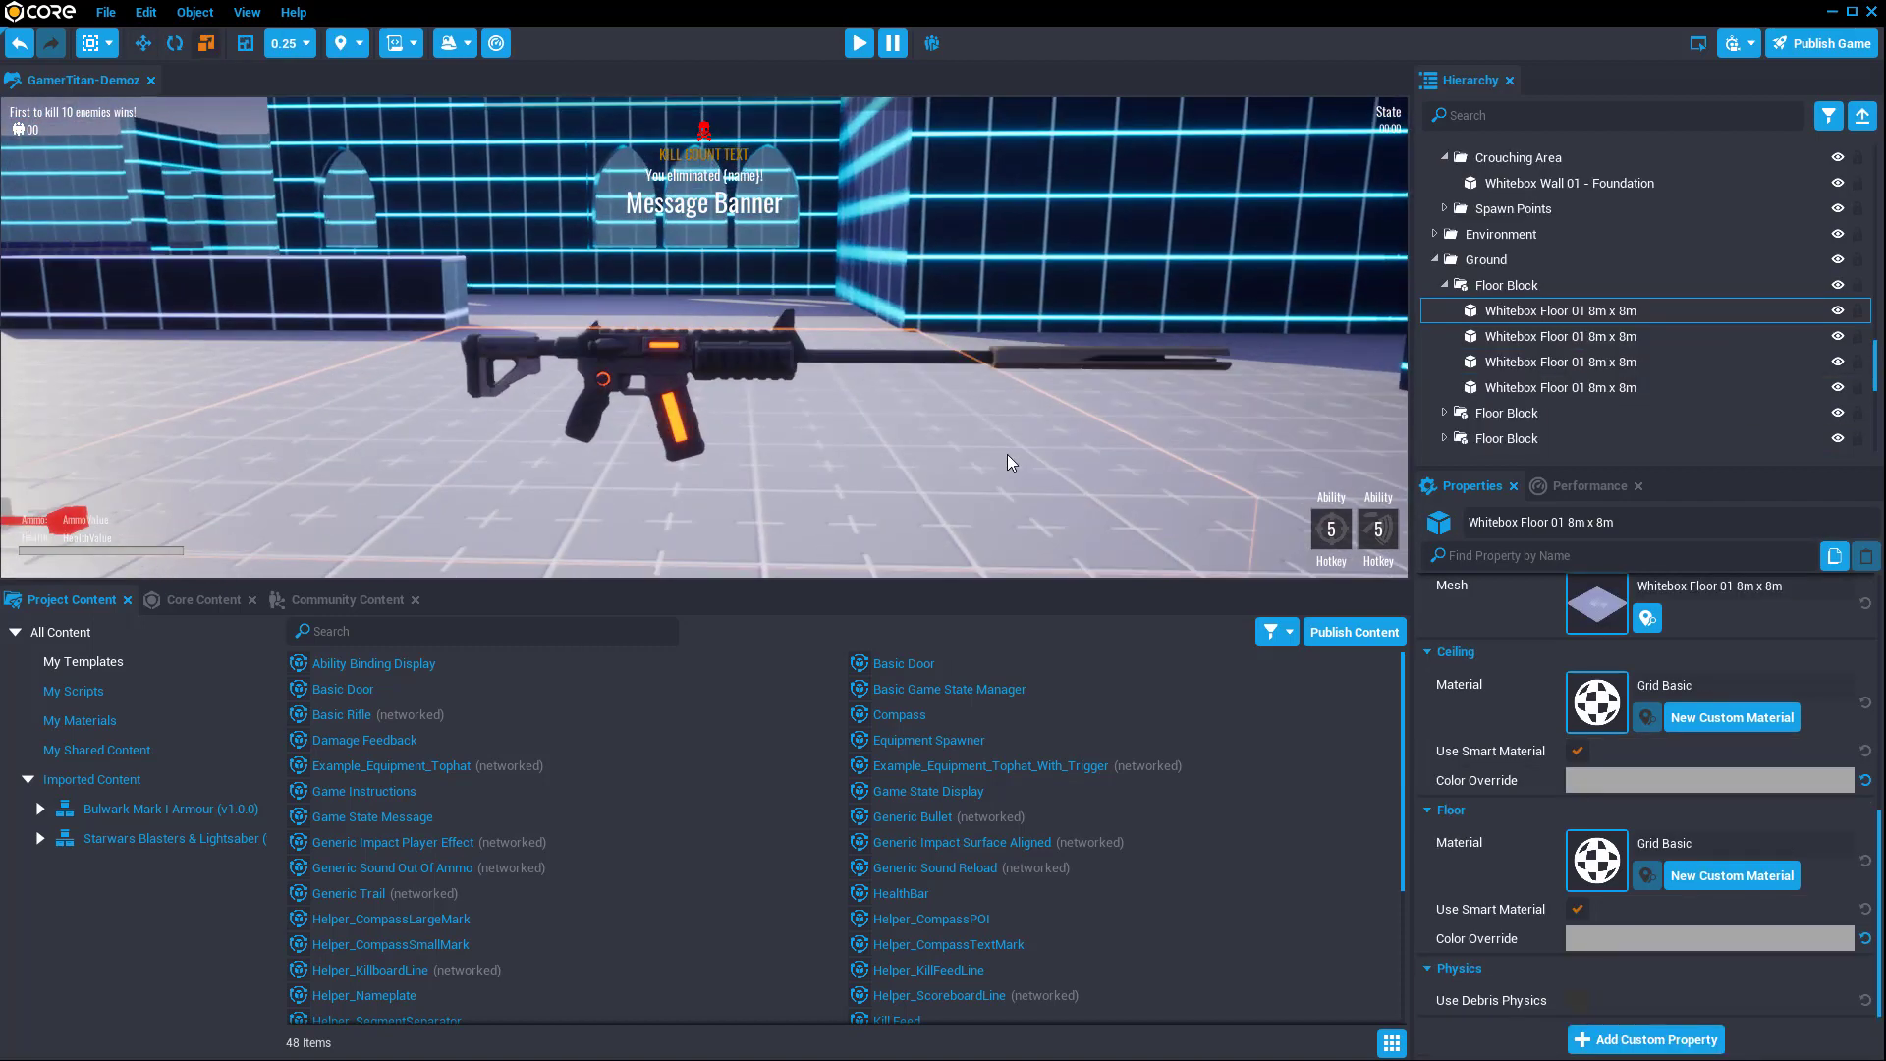
{"action": "scroll", "coordinate": [1004, 454], "scroll_direction": "down", "scroll_amount": 3}
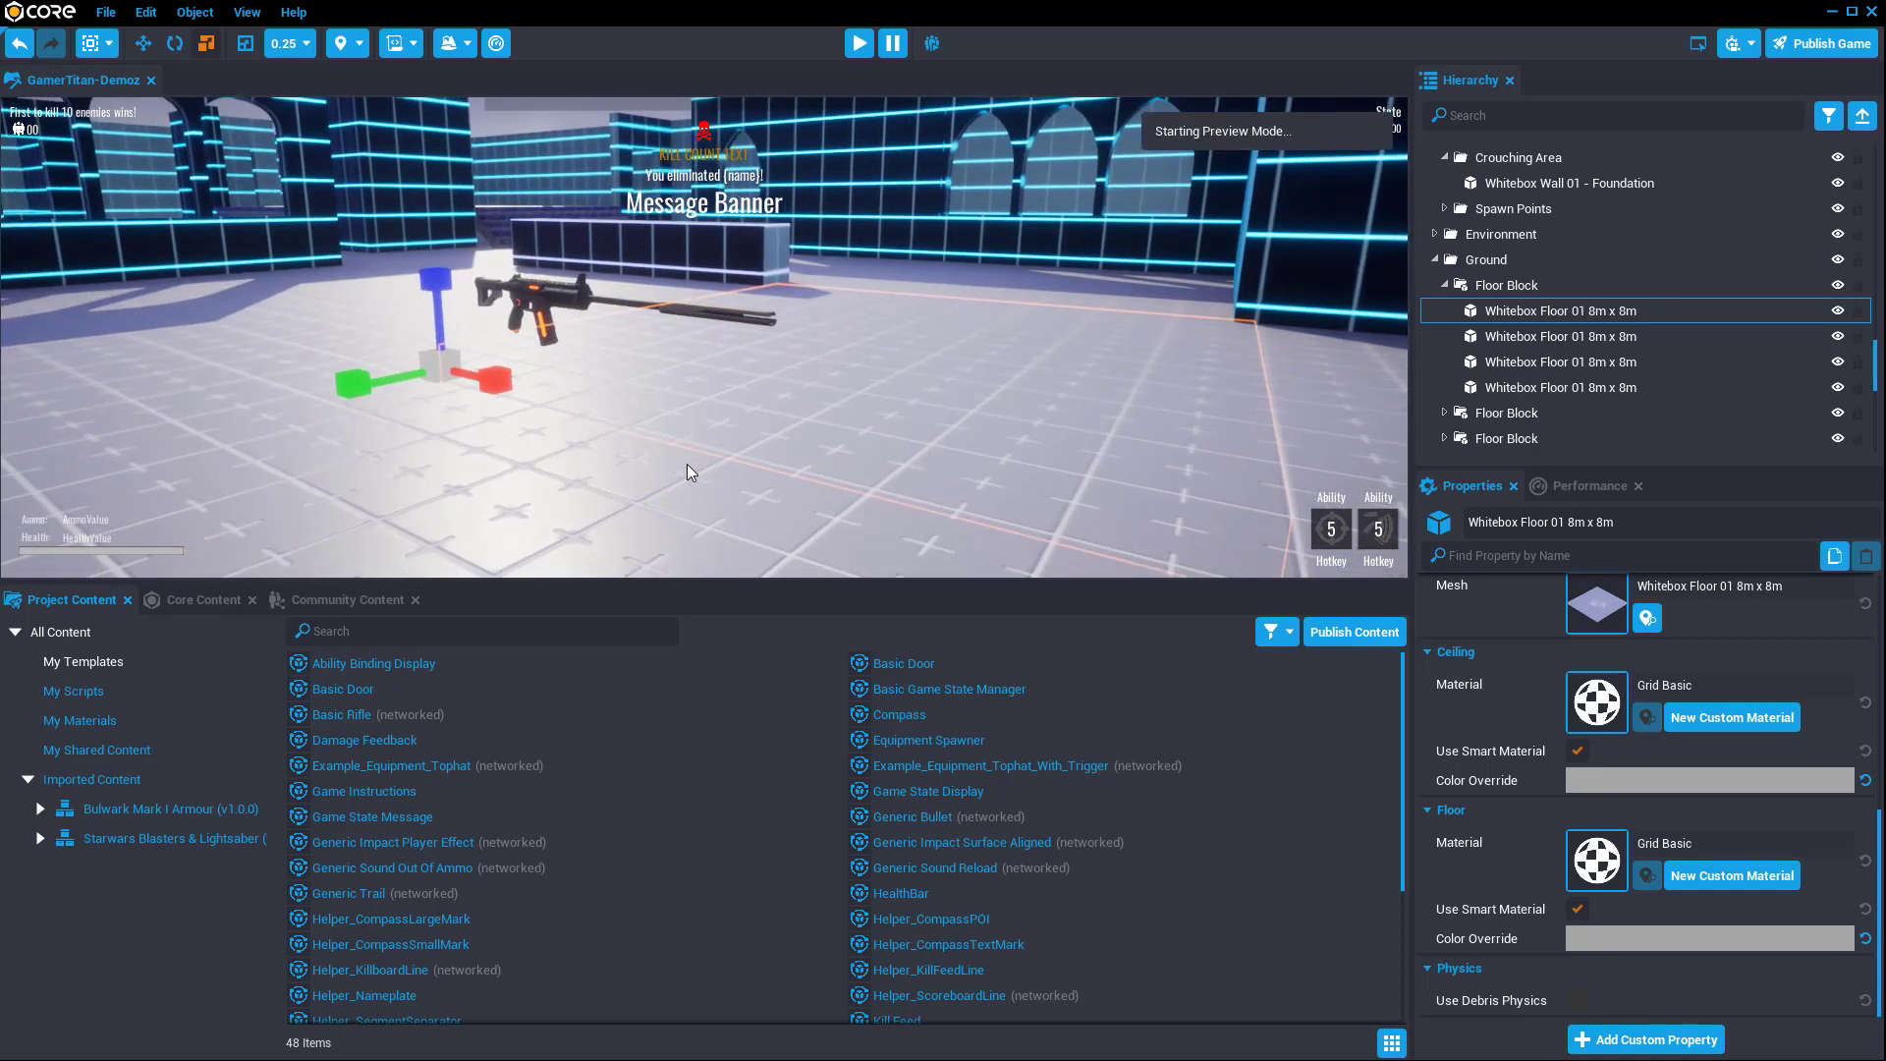
Step: Preview the game, walk through the arena to compare the carried rifle with the placed one, and stop the preview
{"action": "key", "text": "w"}
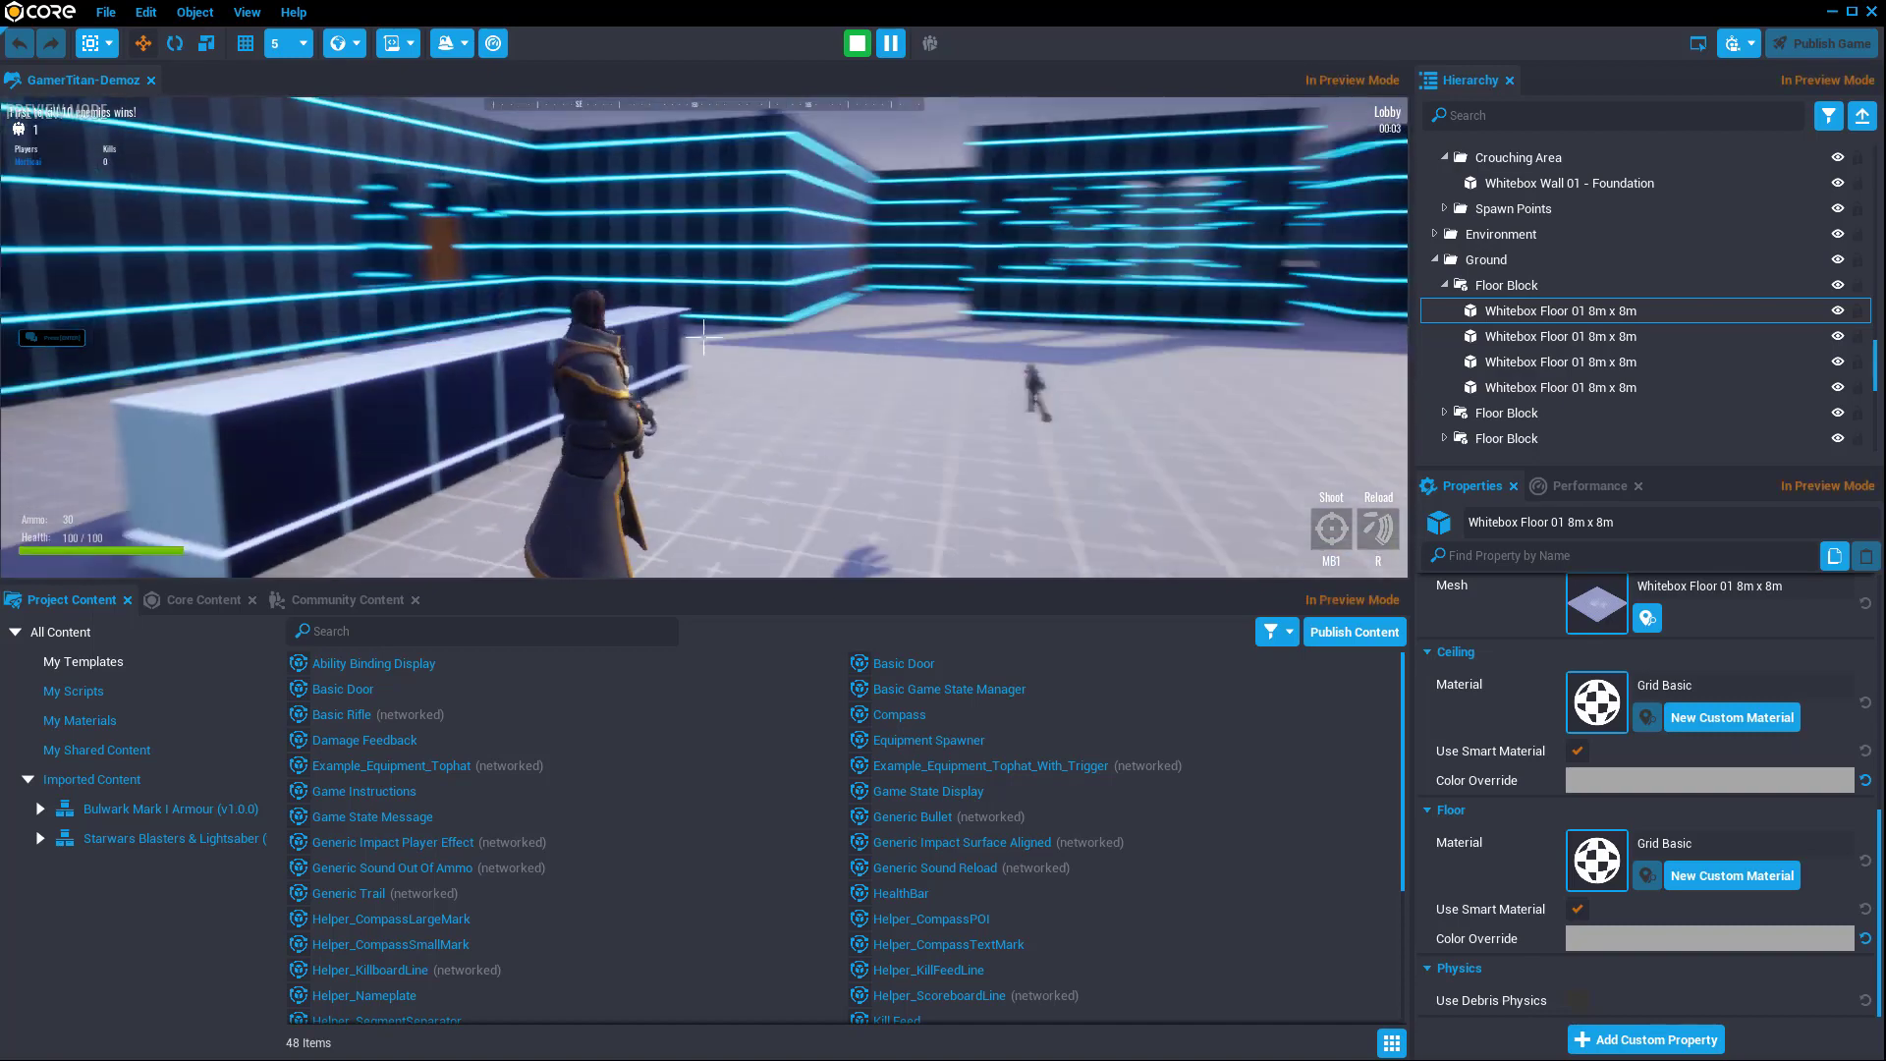
{"action": "key", "text": "w"}
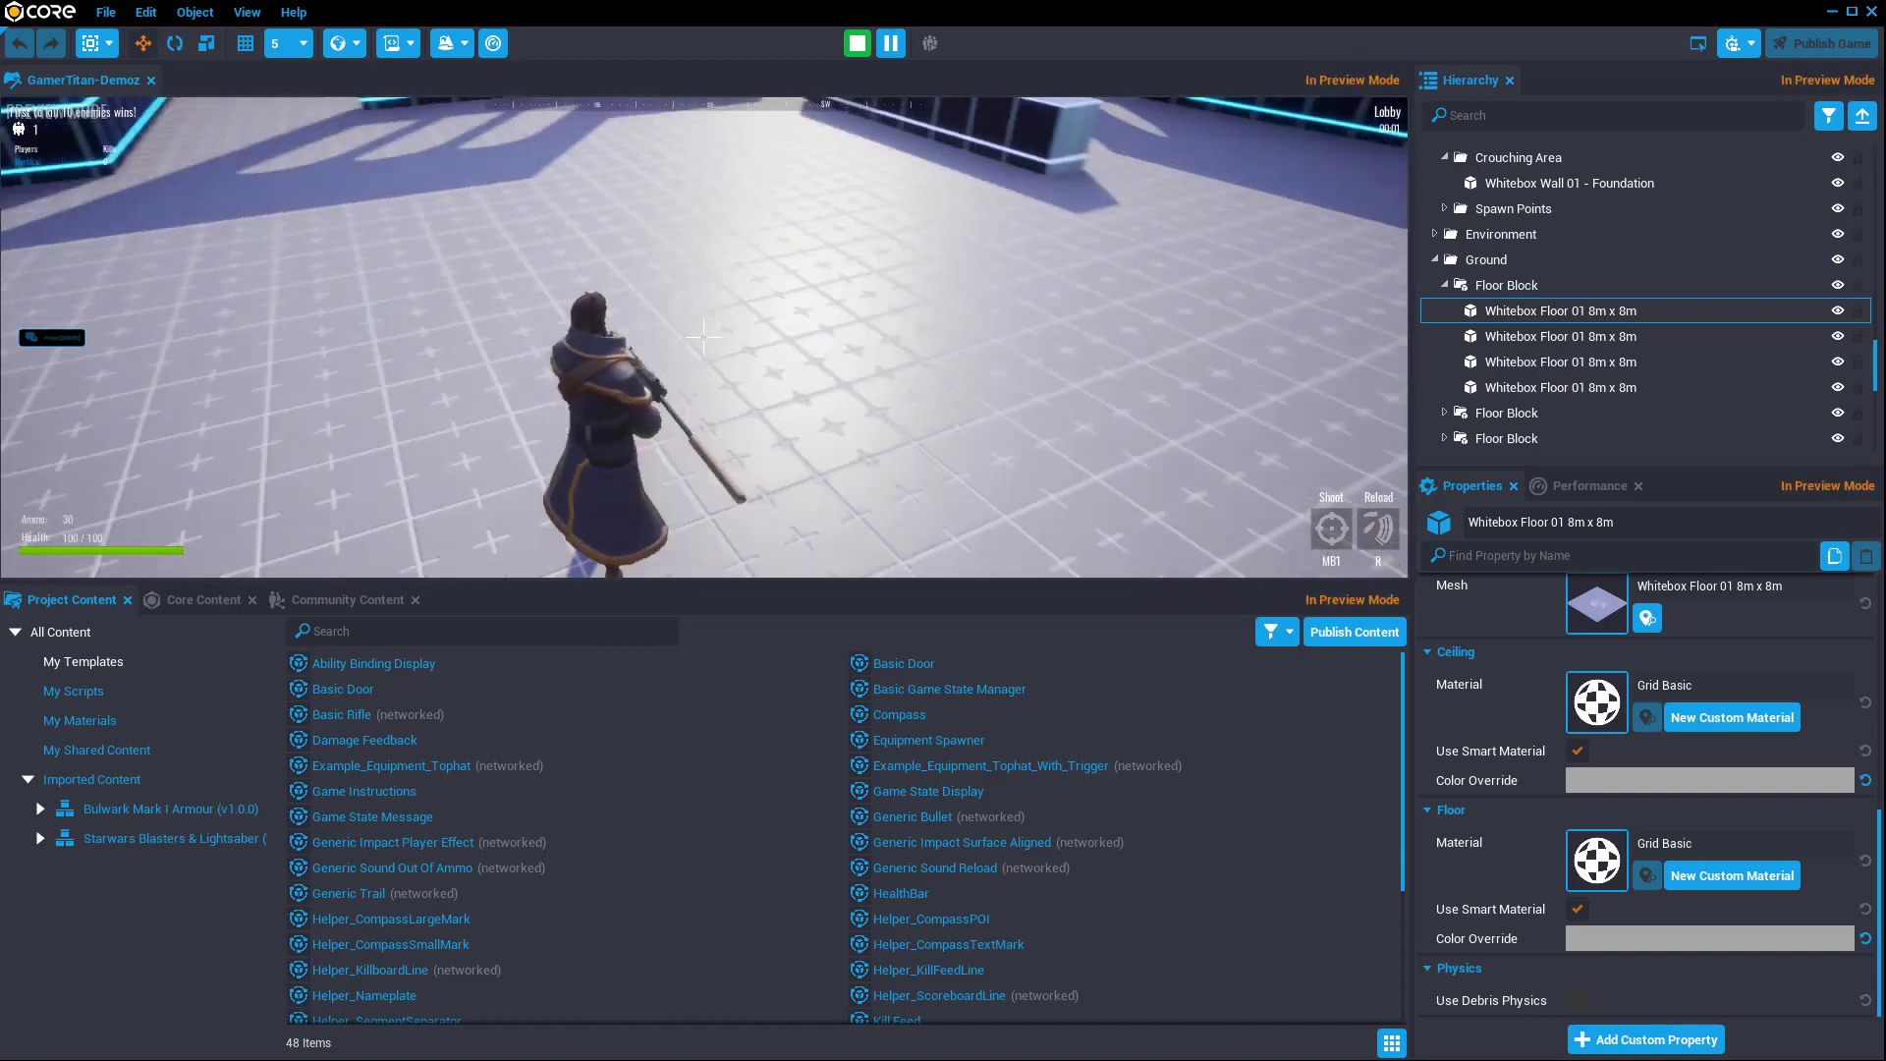
{"action": "key", "text": "s"}
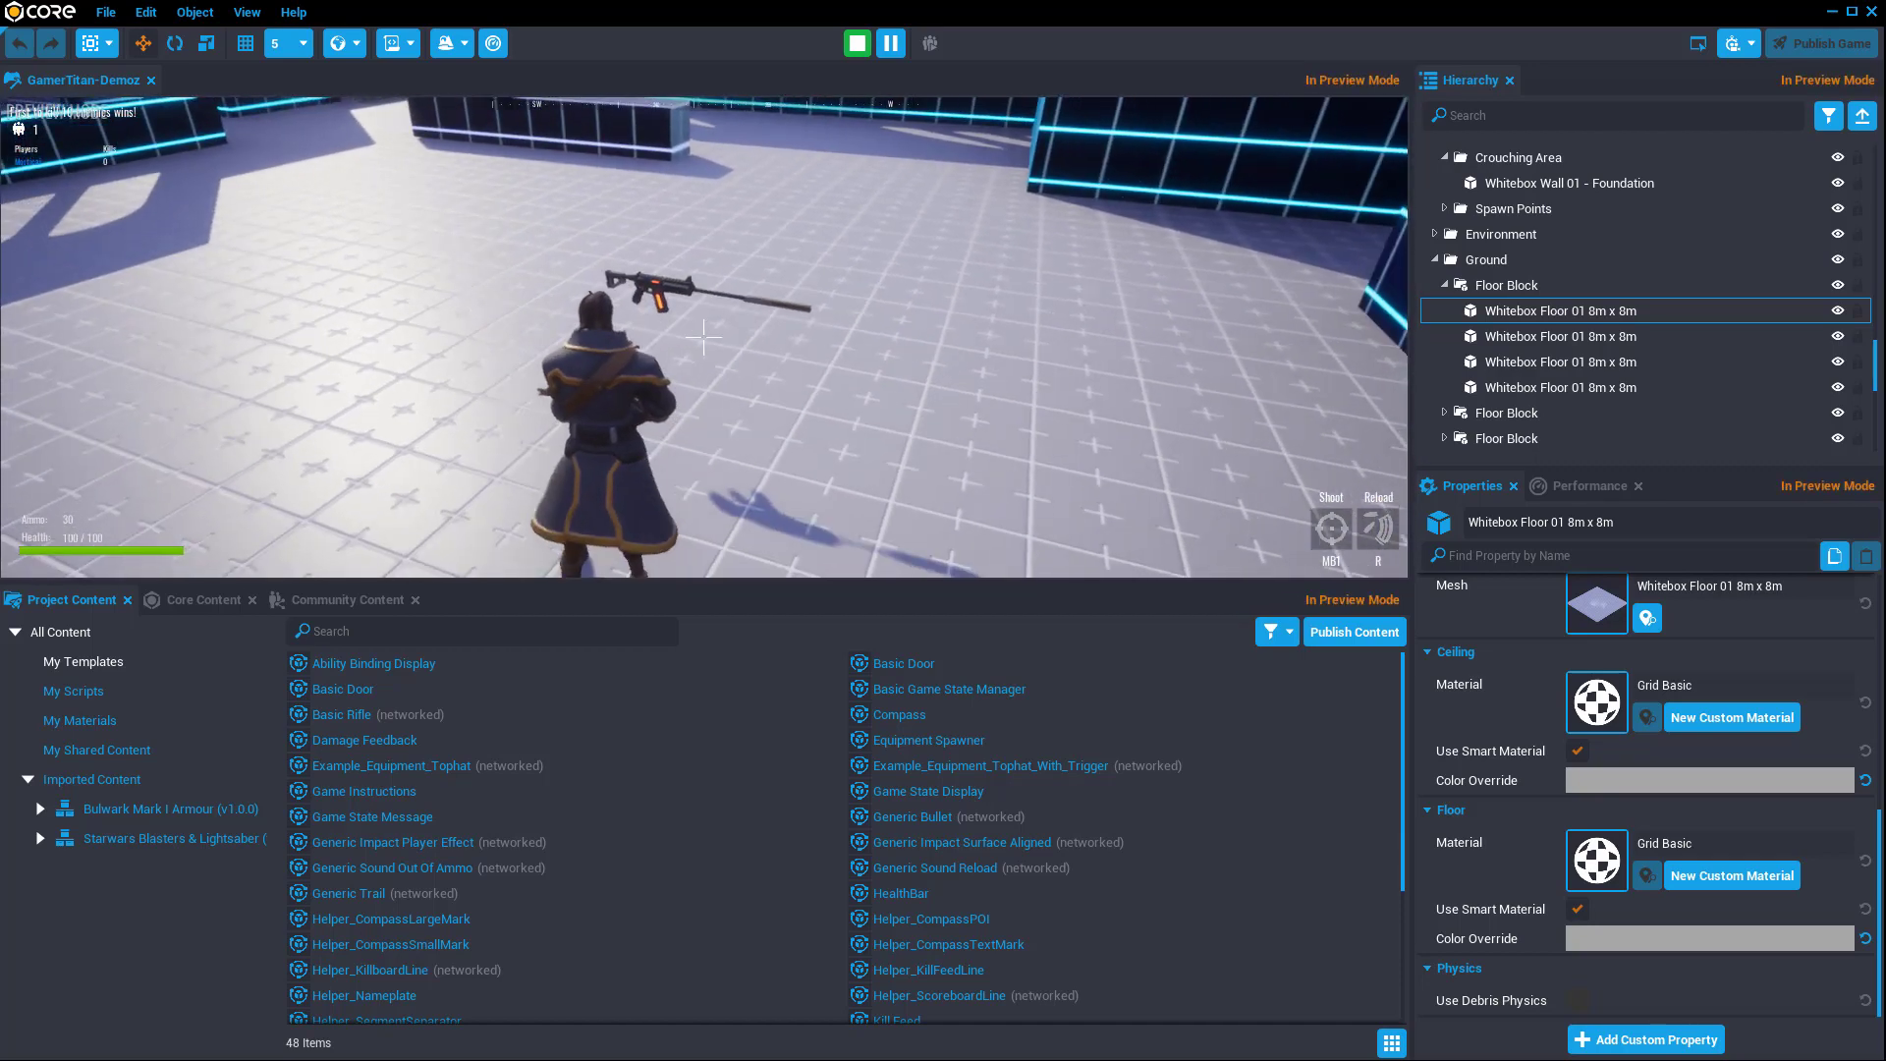
{"action": "key", "text": "equal"}
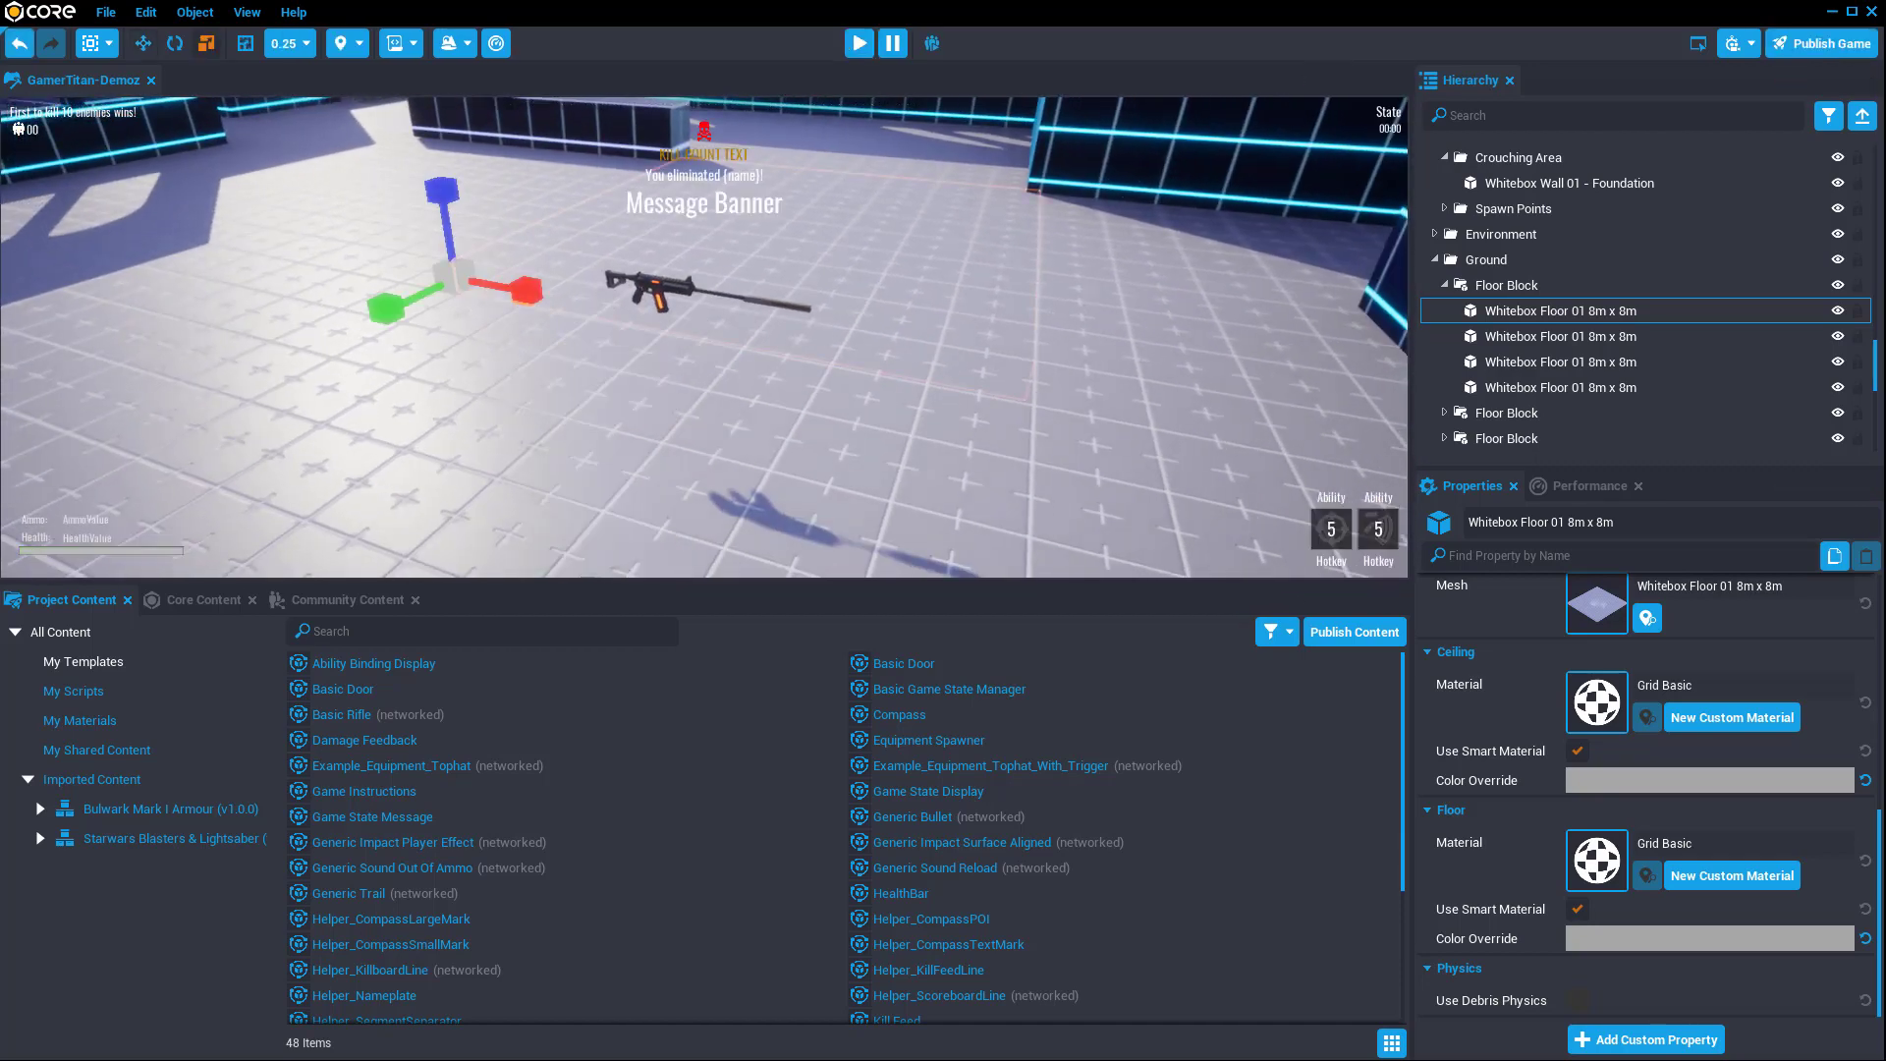
Step: Update the Basic Rifle template from the modified Basic Rifle in the map
{"action": "left_click", "coordinate": [660, 286]}
{"action": "scroll", "coordinate": [1572, 295], "scroll_direction": "up", "scroll_amount": 3}
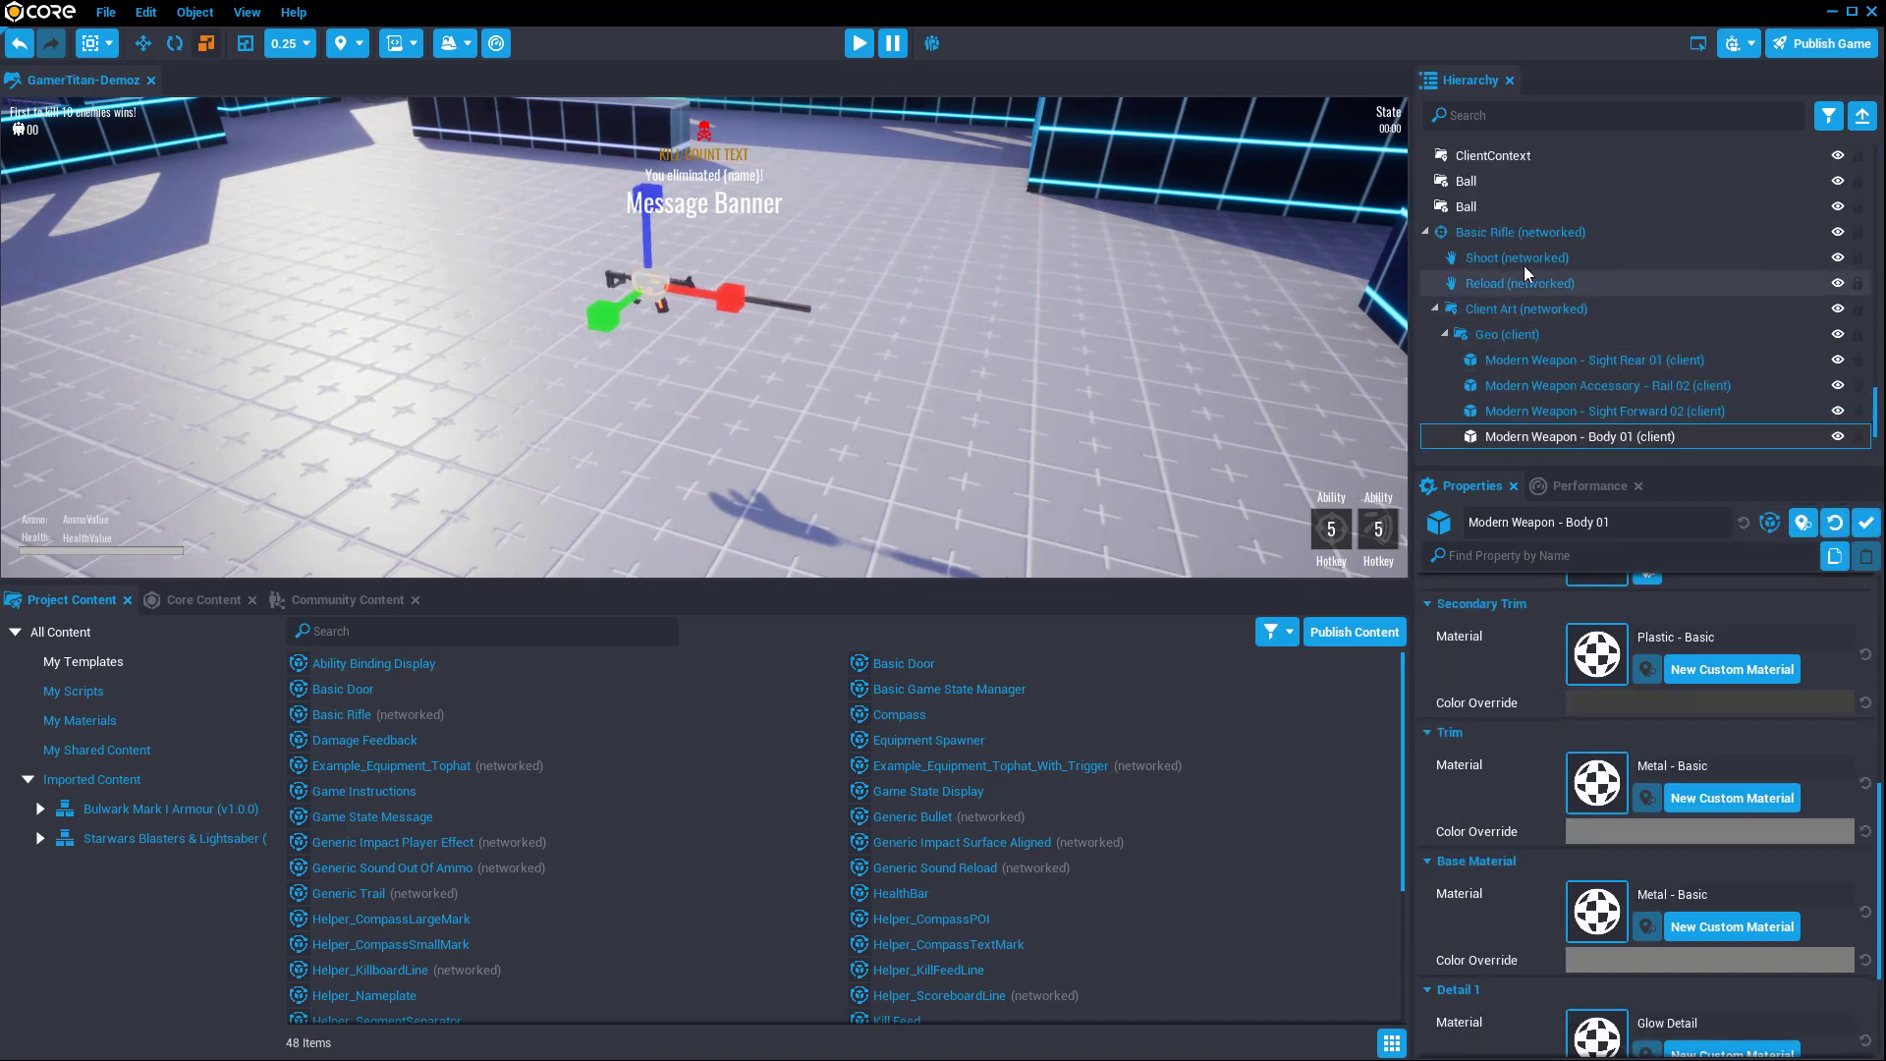
{"action": "left_click", "coordinate": [1494, 237]}
{"action": "right_click", "coordinate": [1494, 241]}
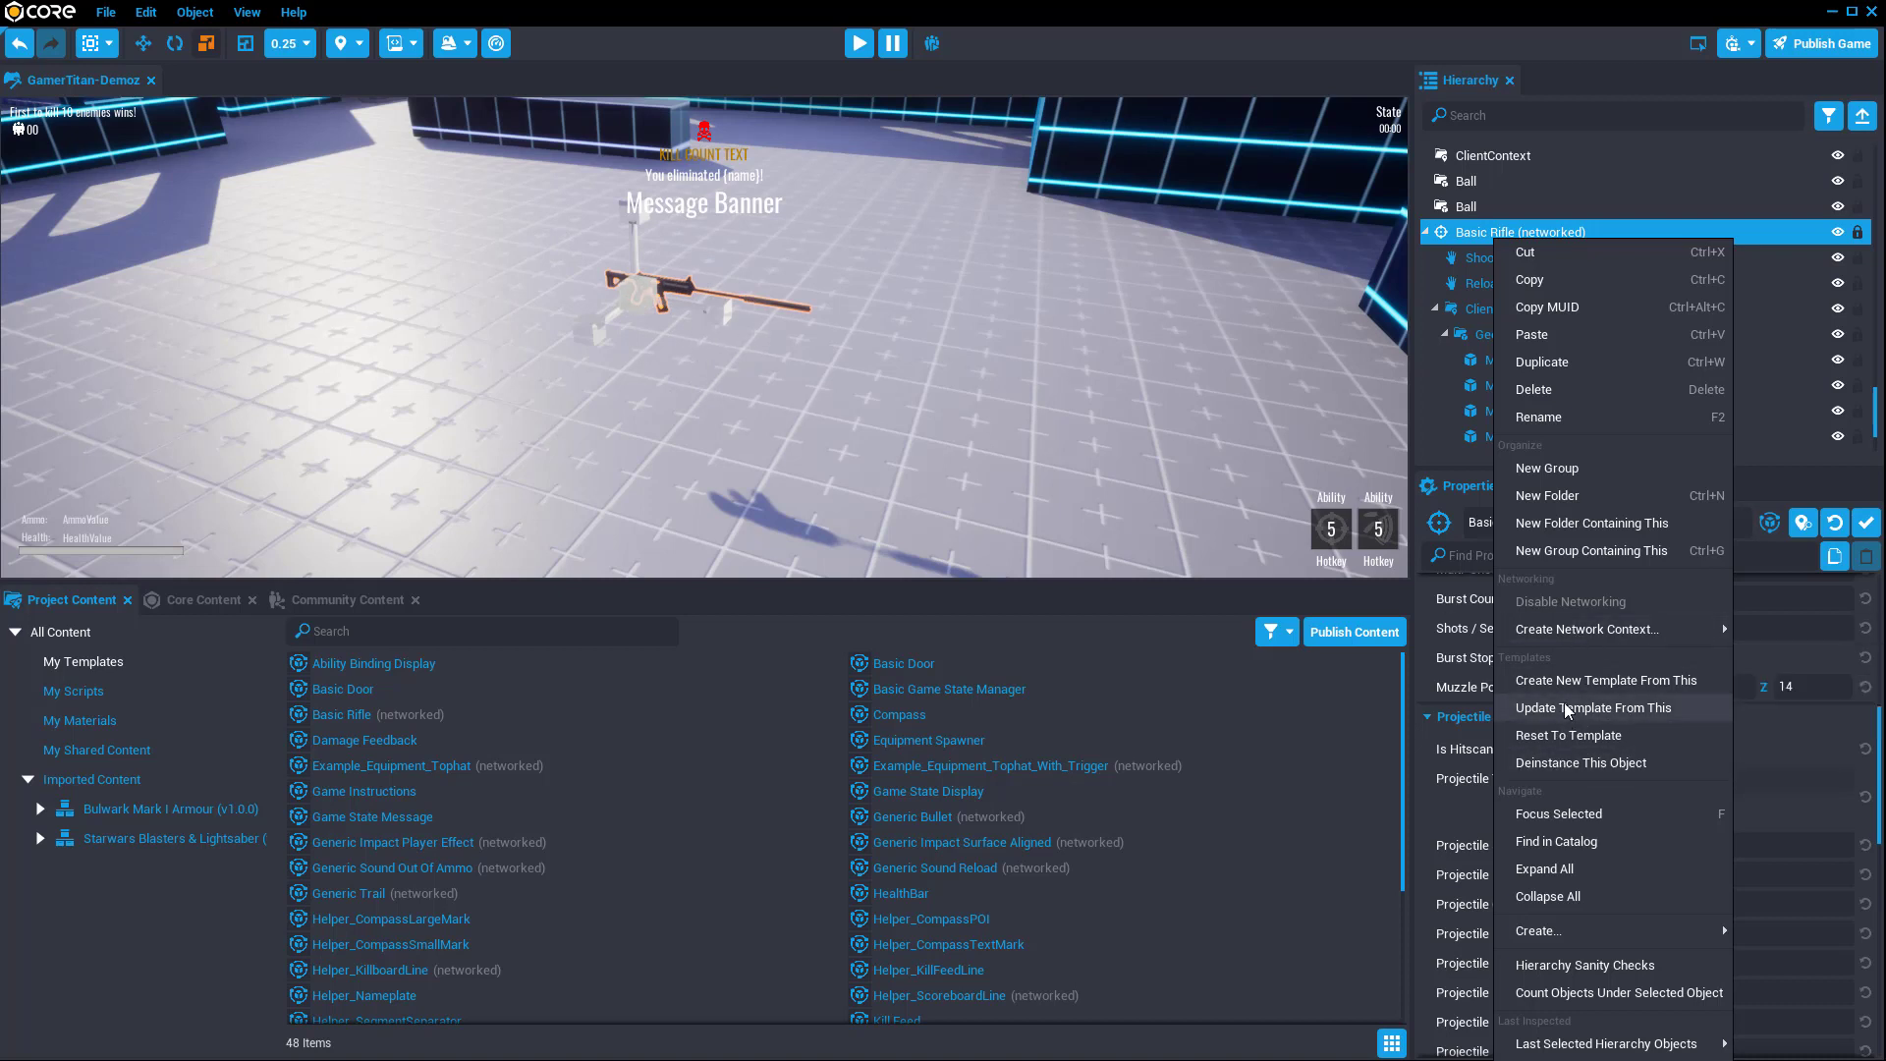
{"action": "left_click", "coordinate": [1478, 663]}
Step: Preview the game to check the carried rifle, fire it, and stop the preview
{"action": "key", "text": "equal"}
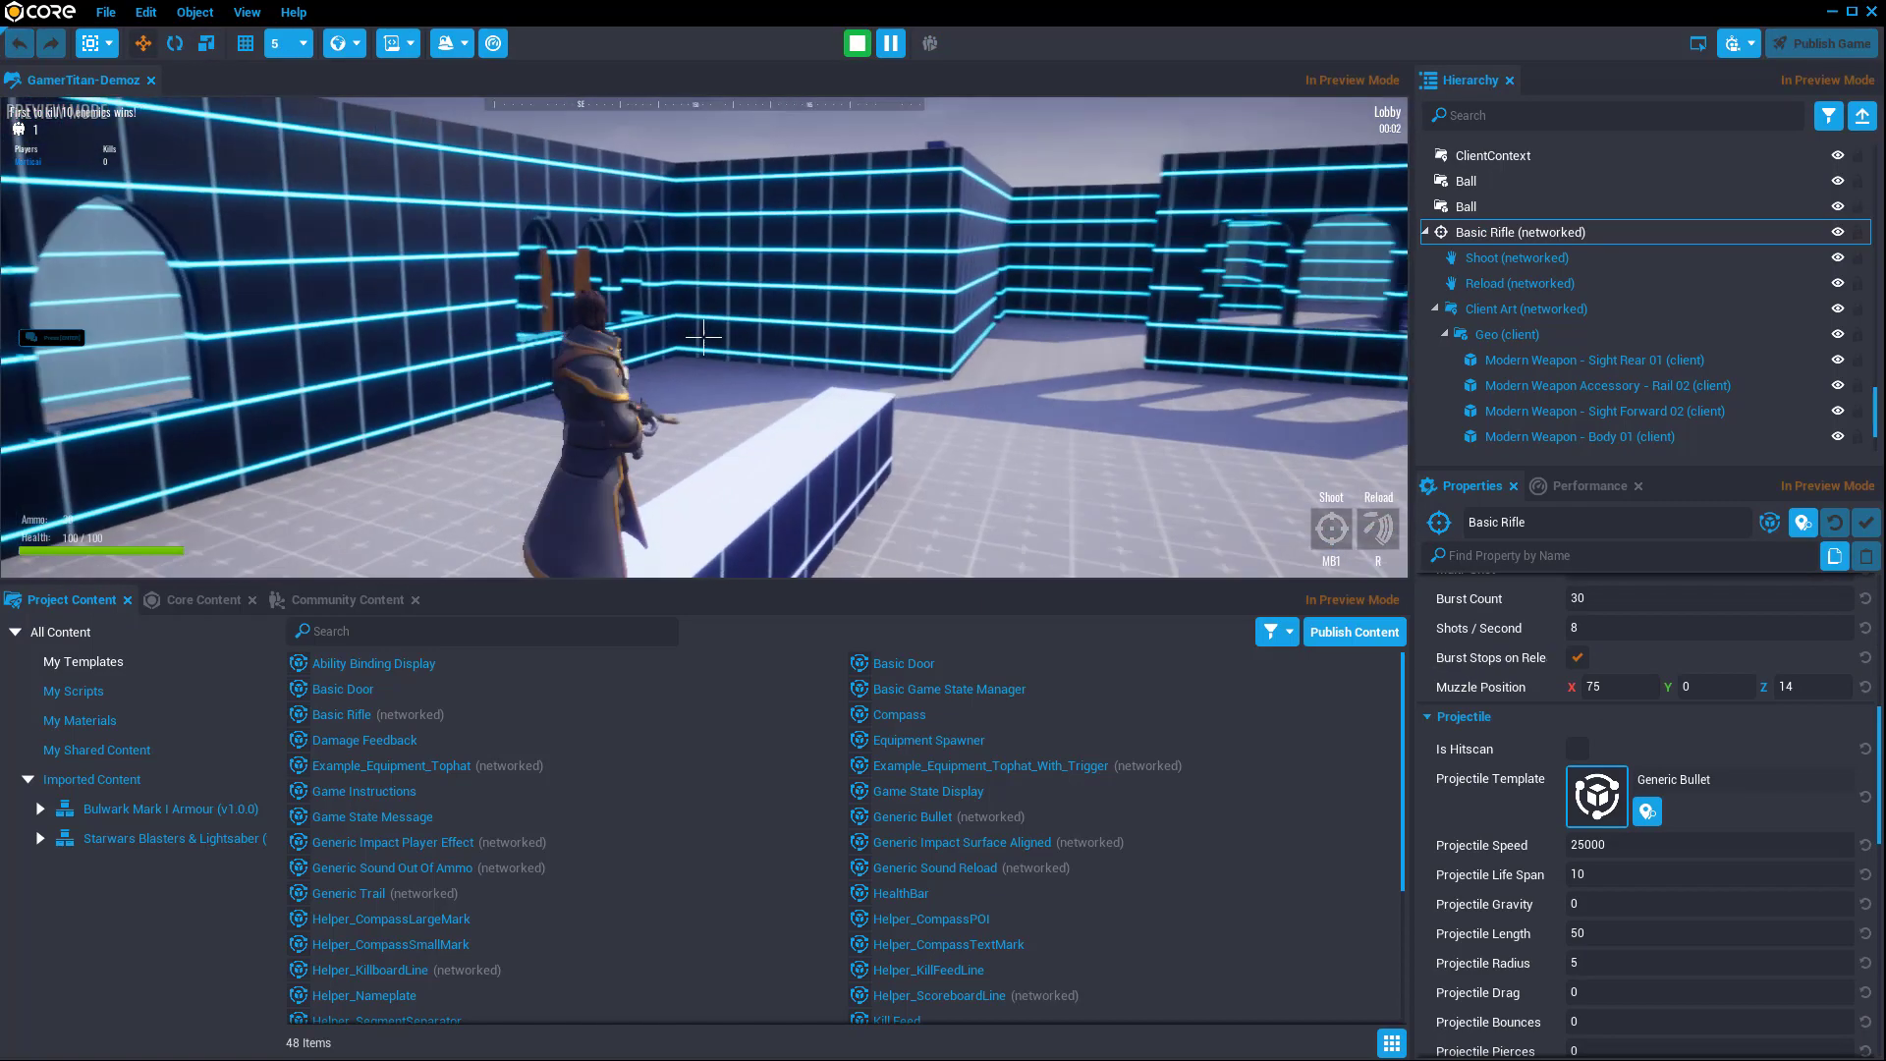
{"action": "left_click", "coordinate": [703, 336]}
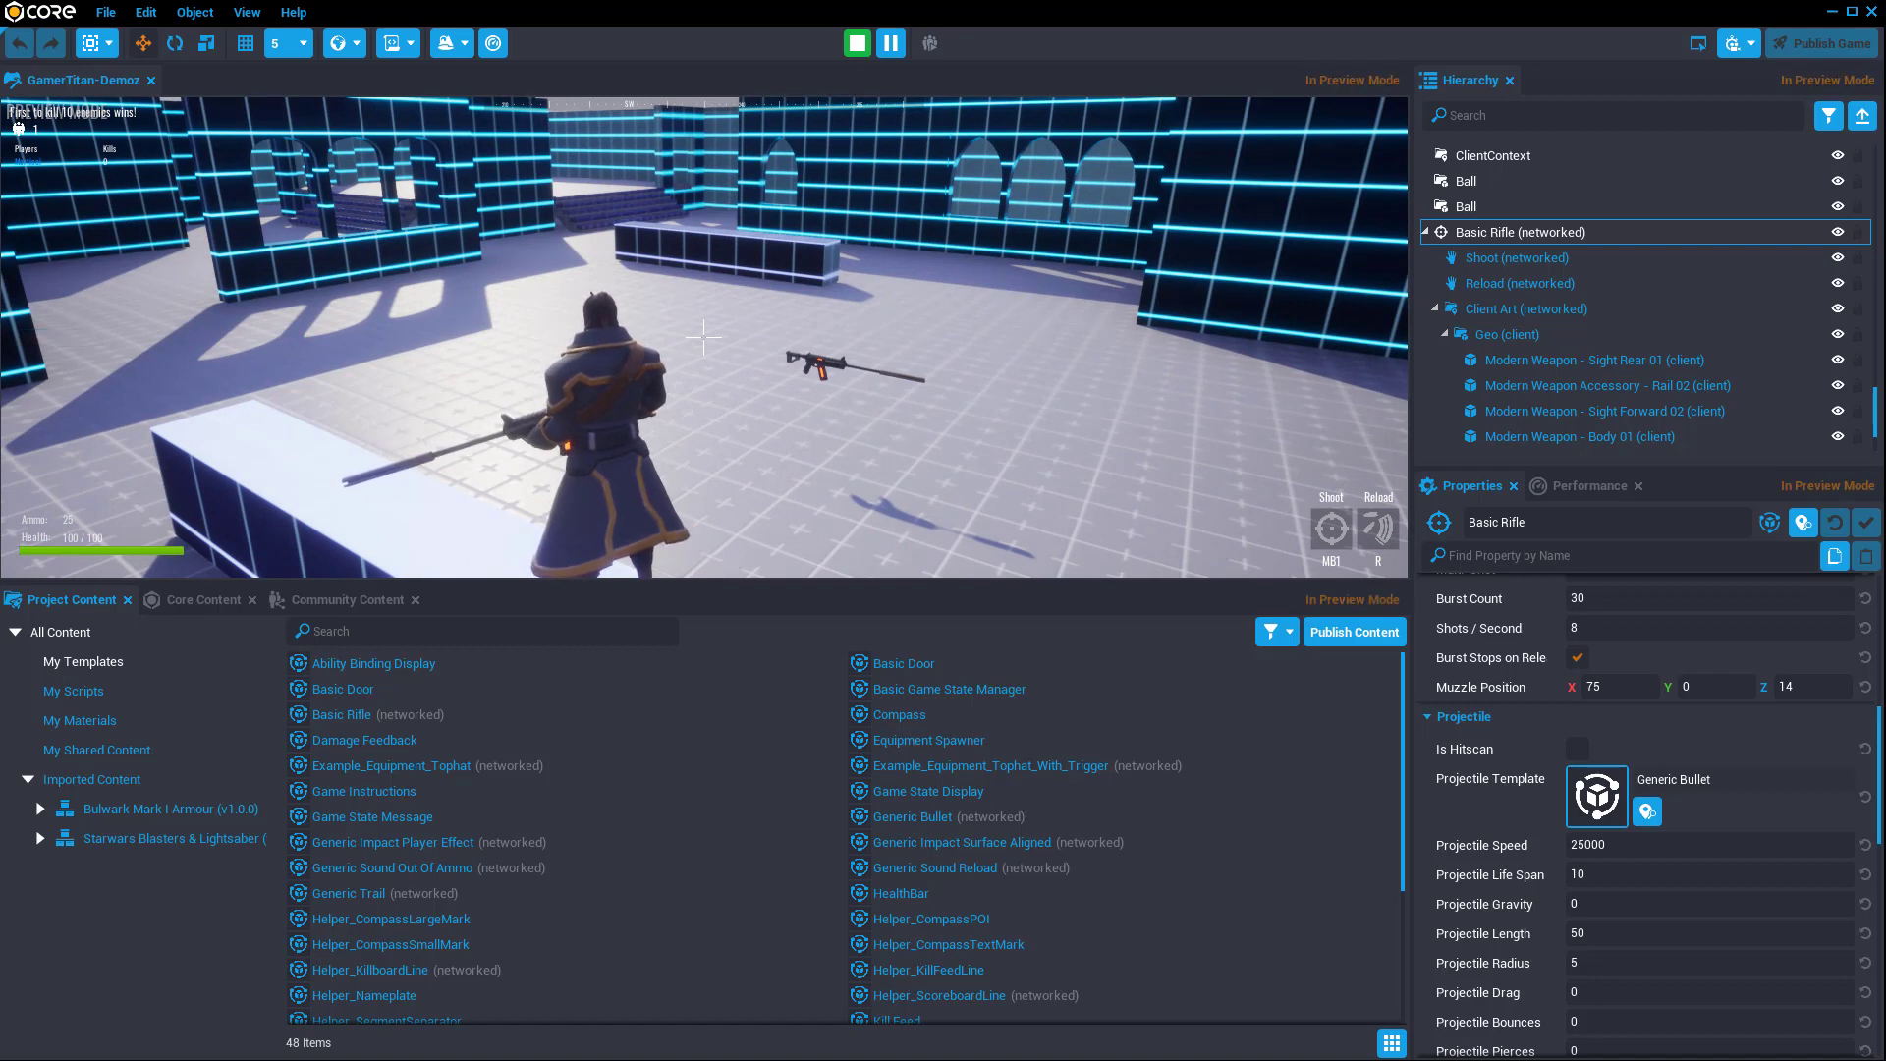
{"action": "key", "text": "equal"}
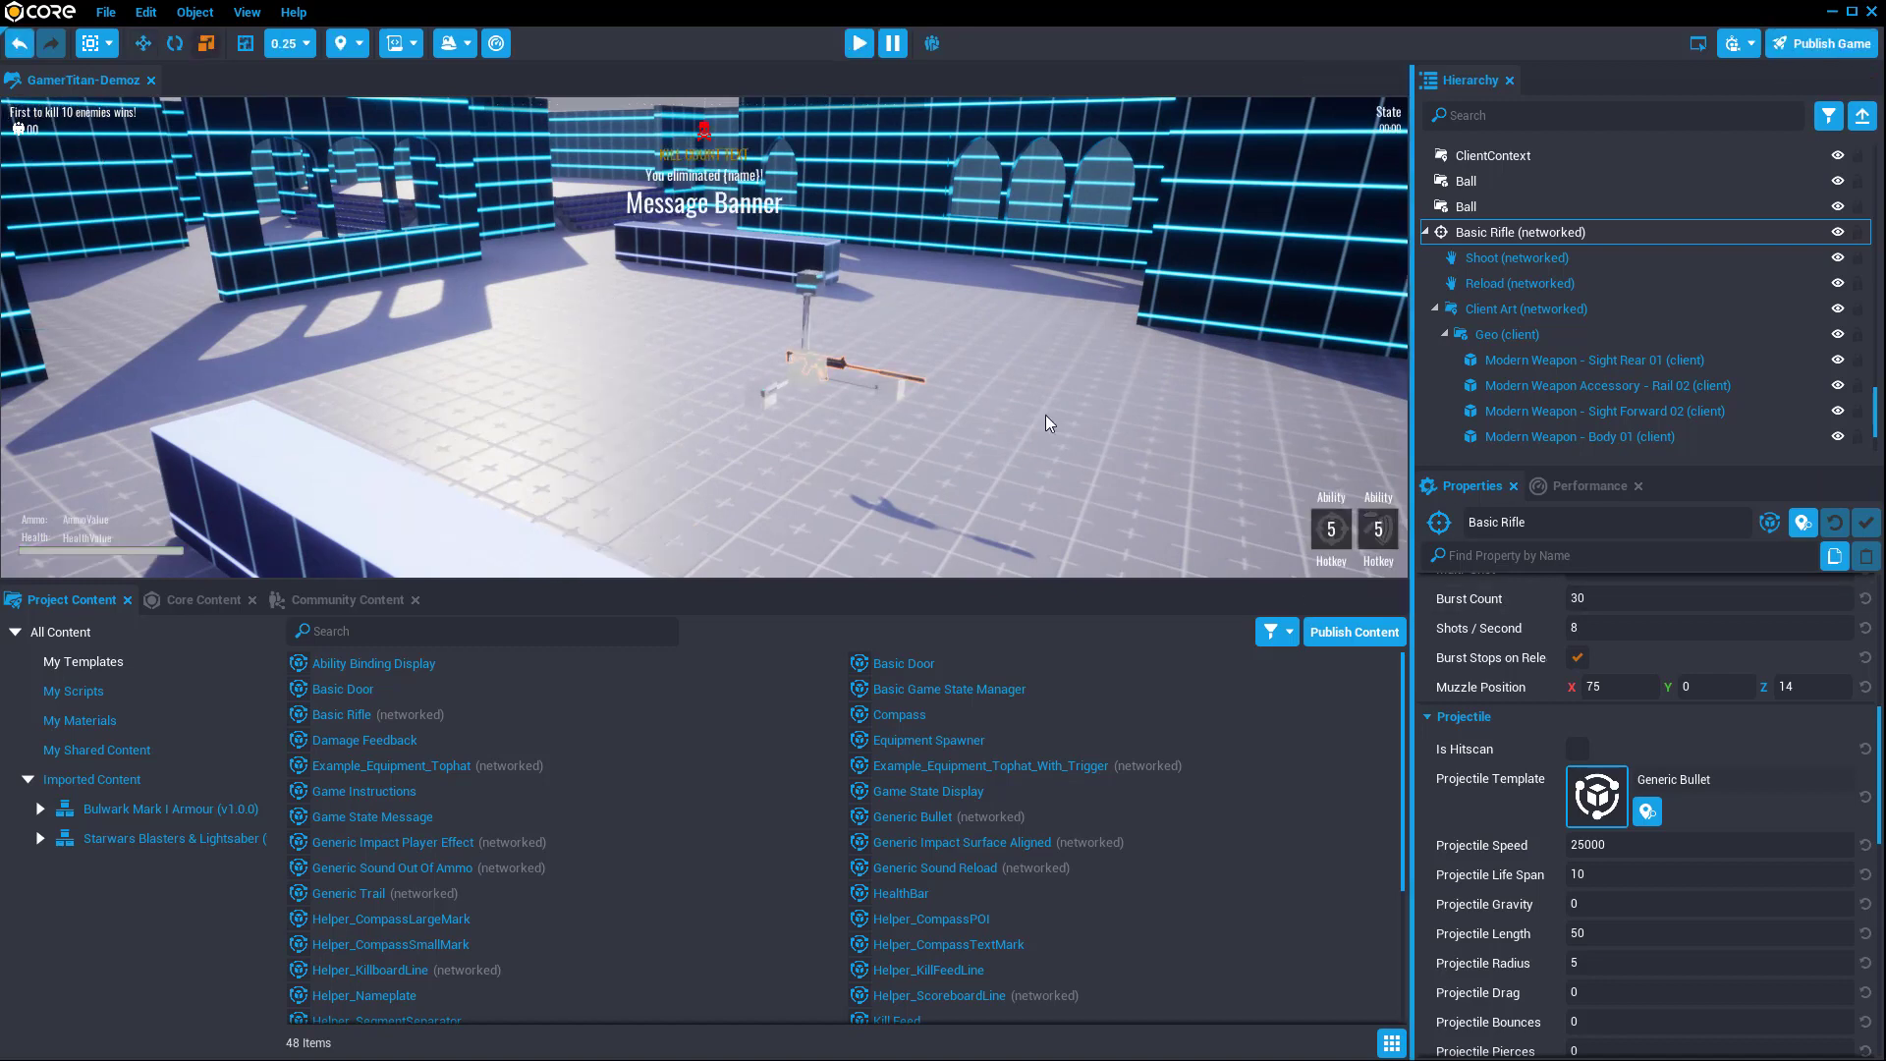
Step: Delete the whole placed Basic Rifle from the map
{"action": "left_click", "coordinate": [902, 474]}
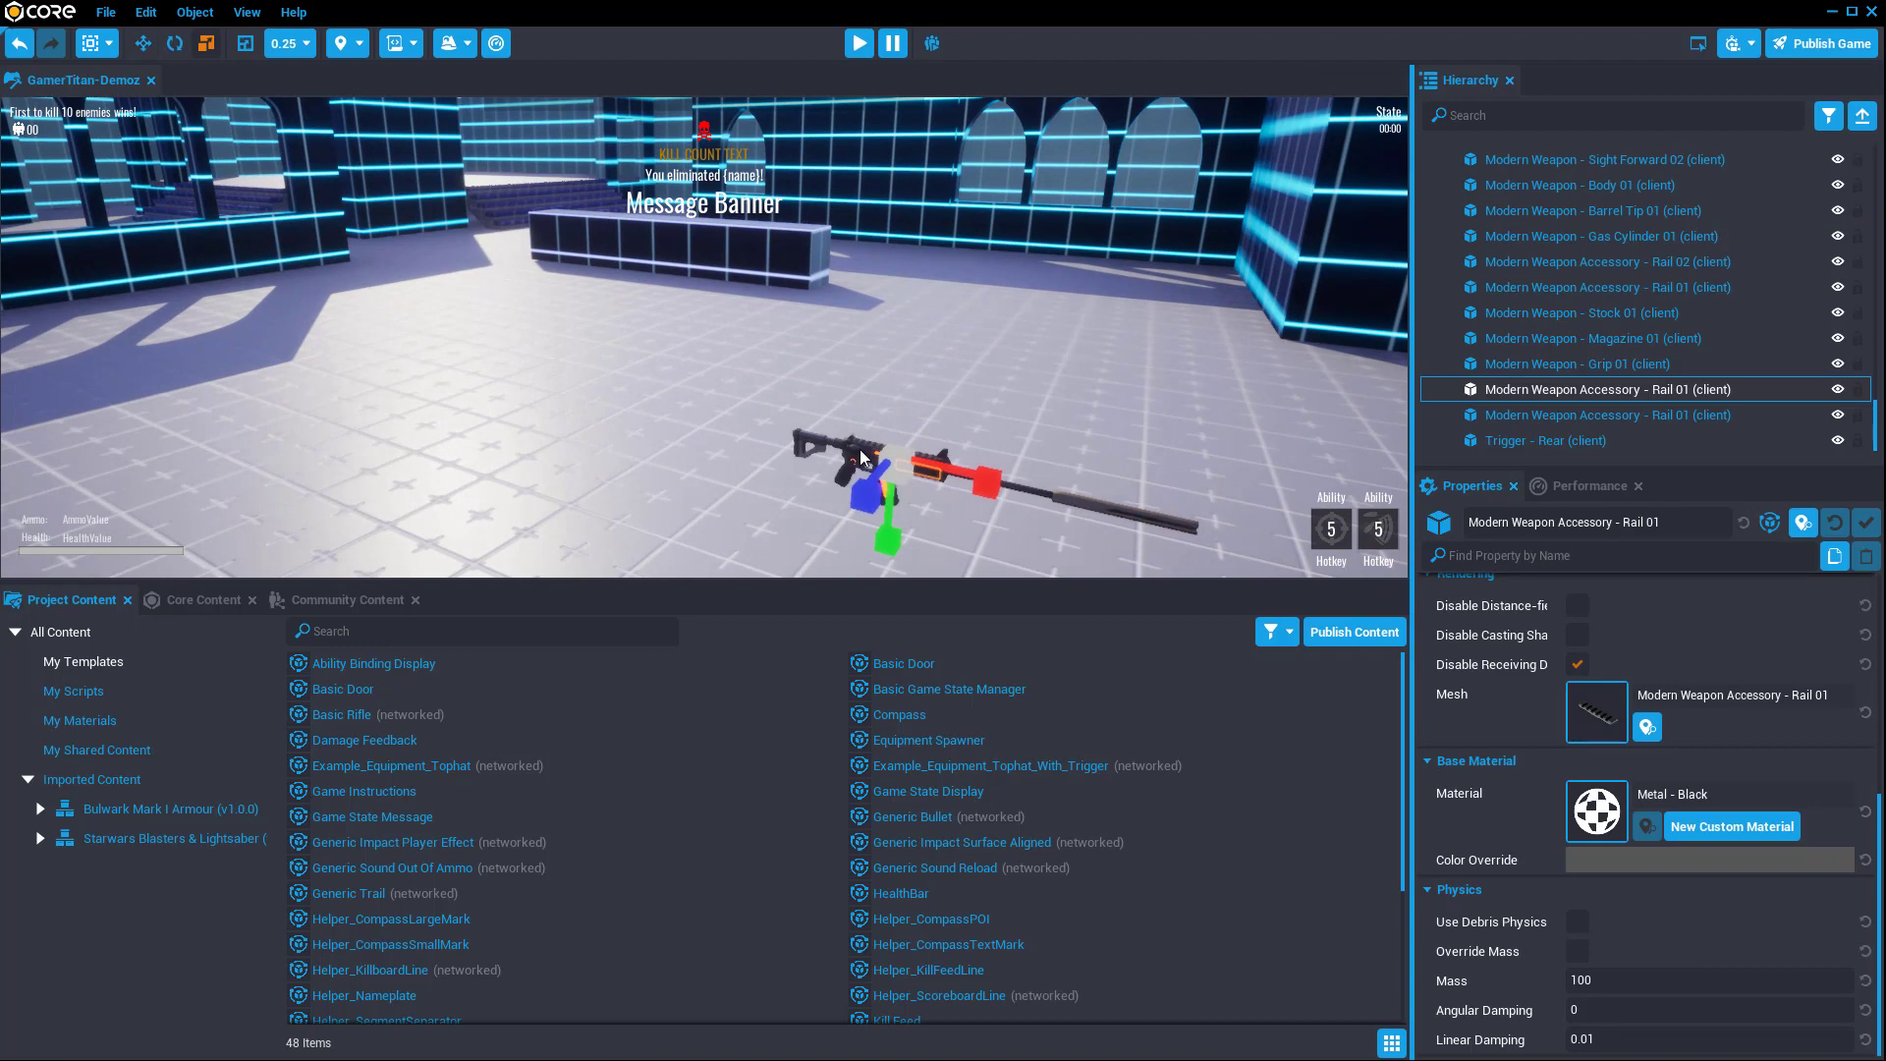
{"action": "left_click", "coordinate": [861, 458]}
{"action": "scroll", "coordinate": [1621, 294], "scroll_direction": "up", "scroll_amount": 3}
{"action": "left_click", "coordinate": [1483, 232]}
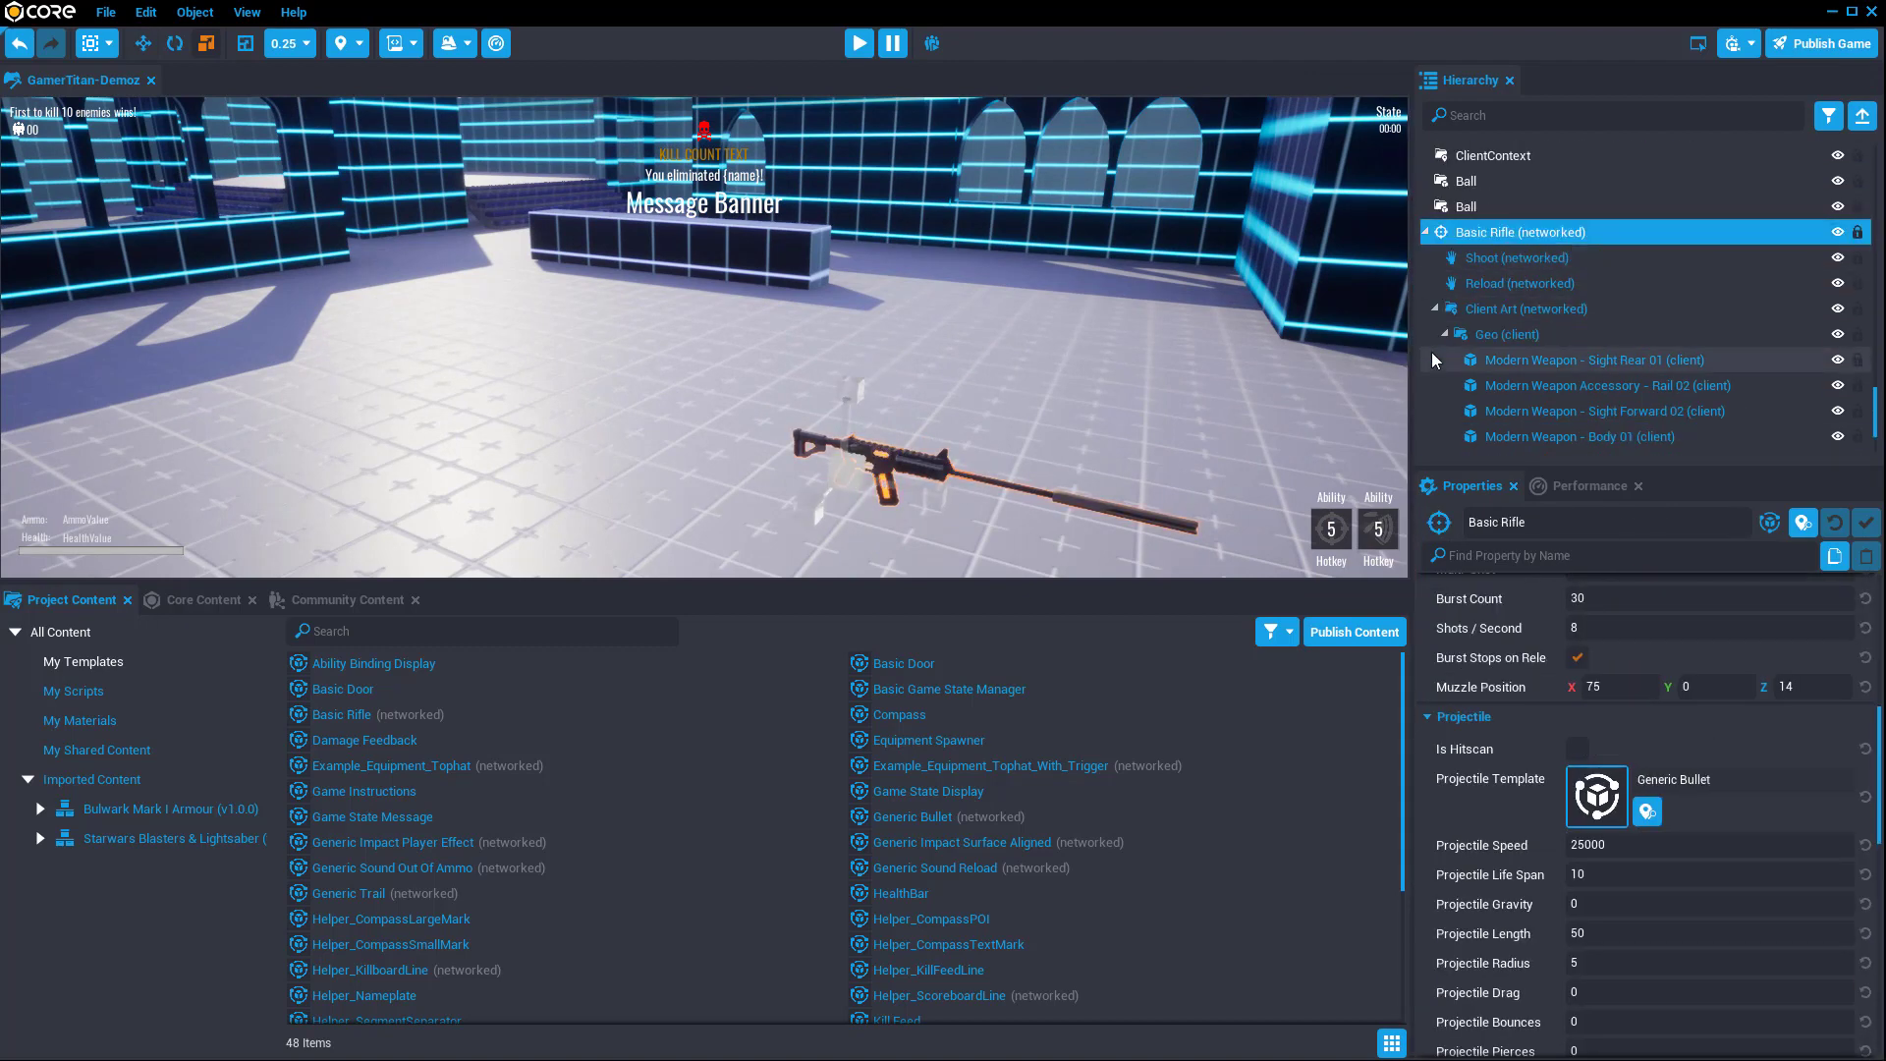
{"action": "key", "text": "Delete"}
{"action": "right_click_drag", "start_coordinate": [1032, 353], "coordinate": [1117, 441]}
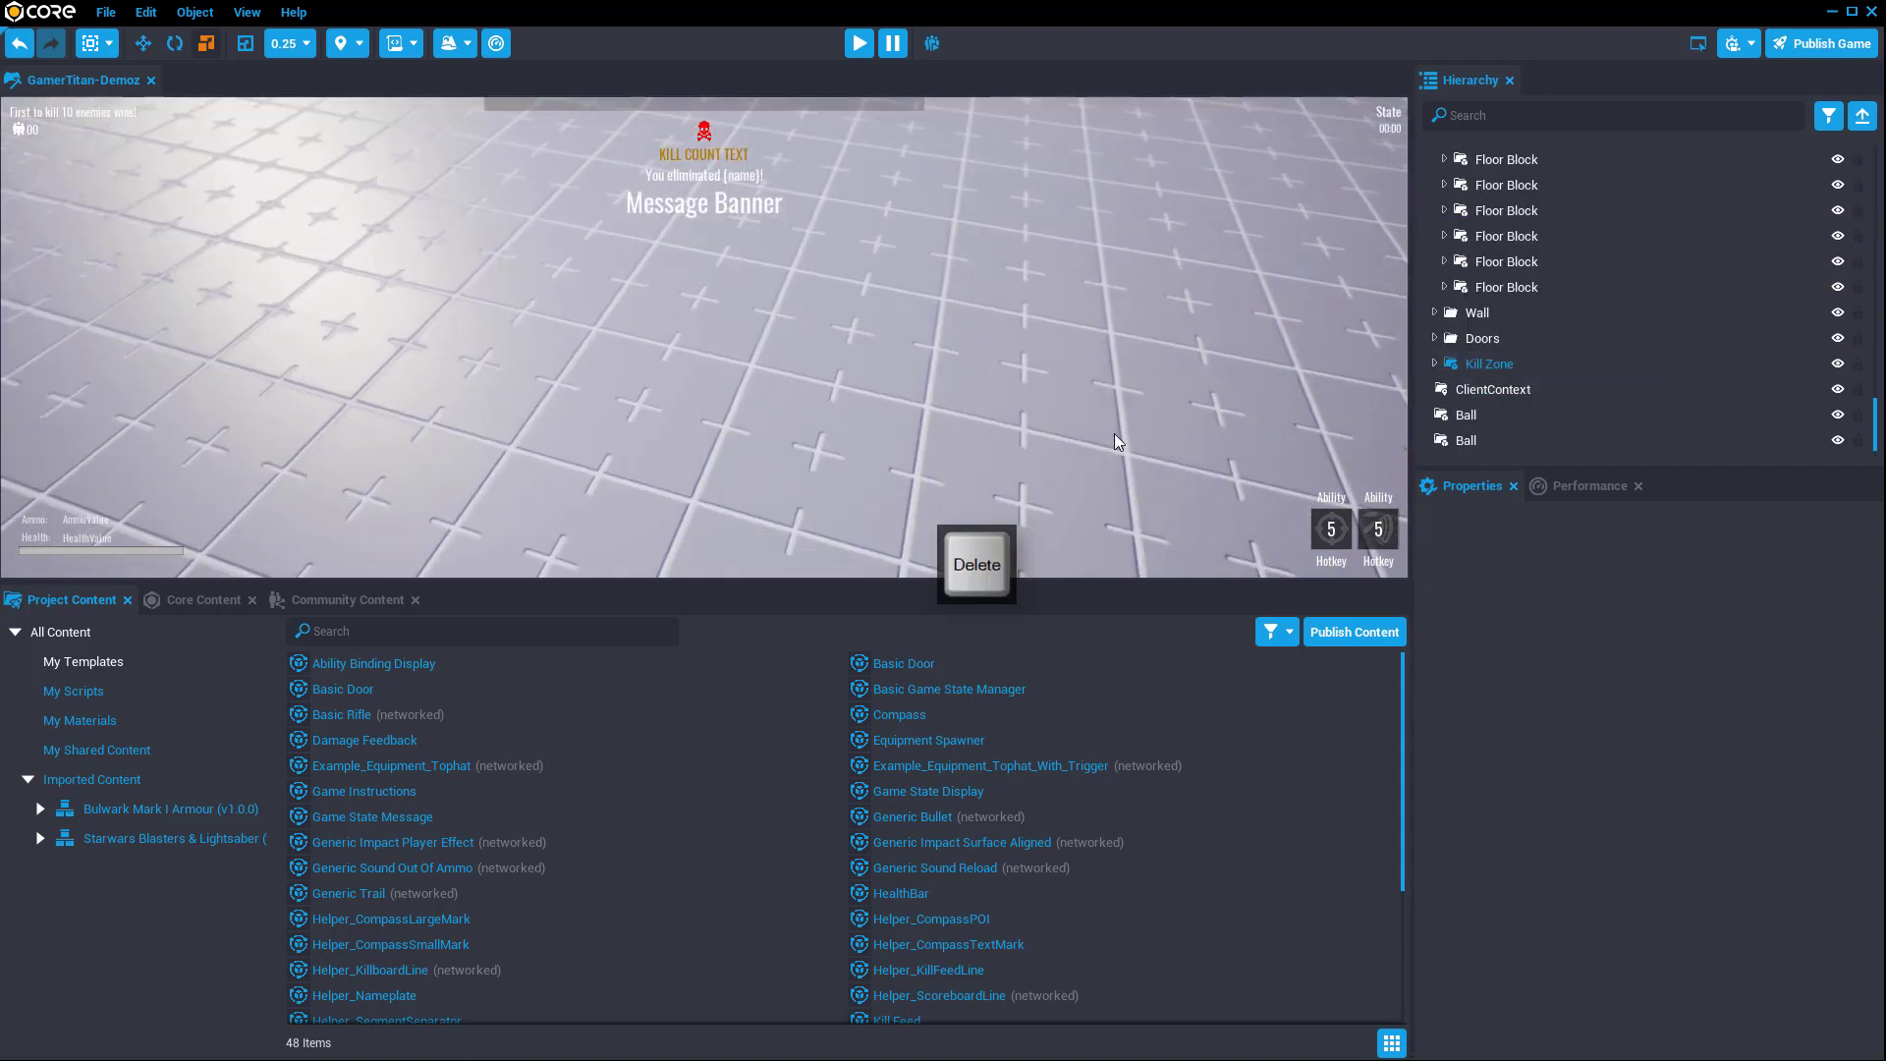
Step: Preview the game, walk through the arena with the long-barrelled rifle, and stop the preview
{"action": "key", "text": "equal"}
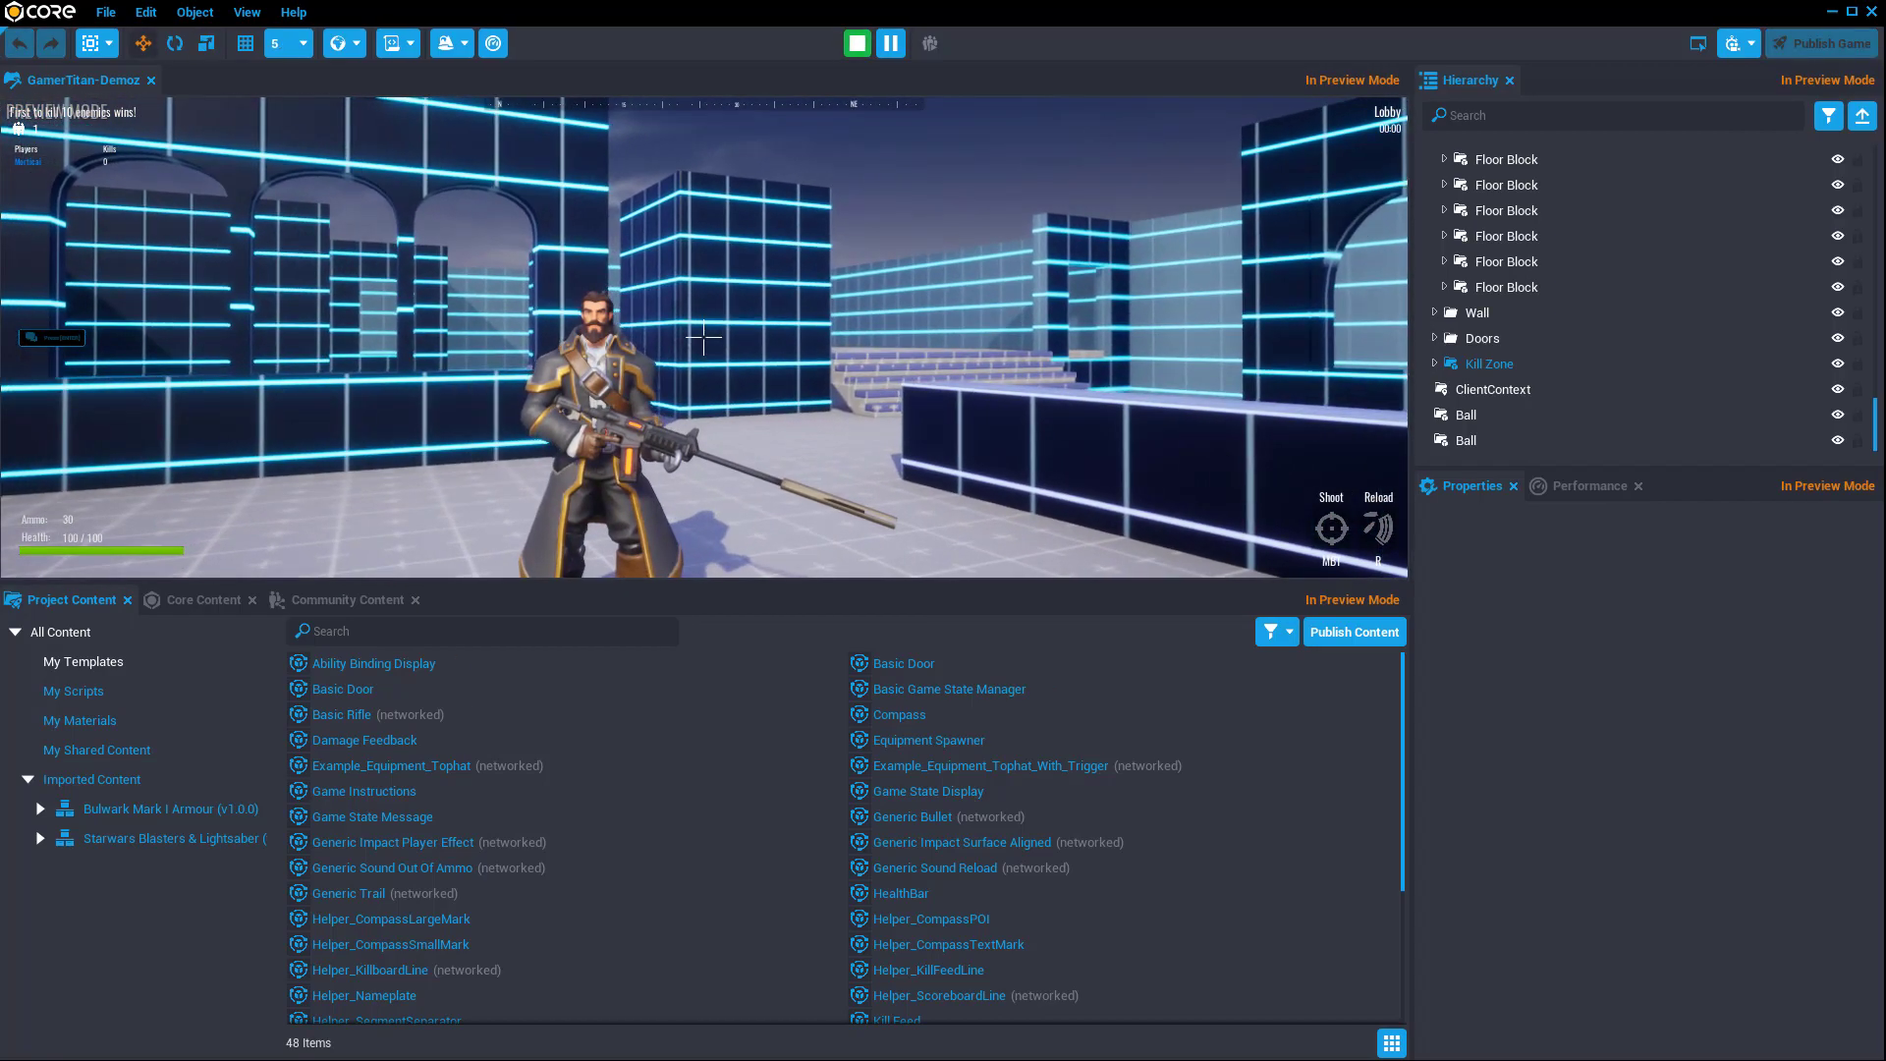
{"action": "key", "text": "w"}
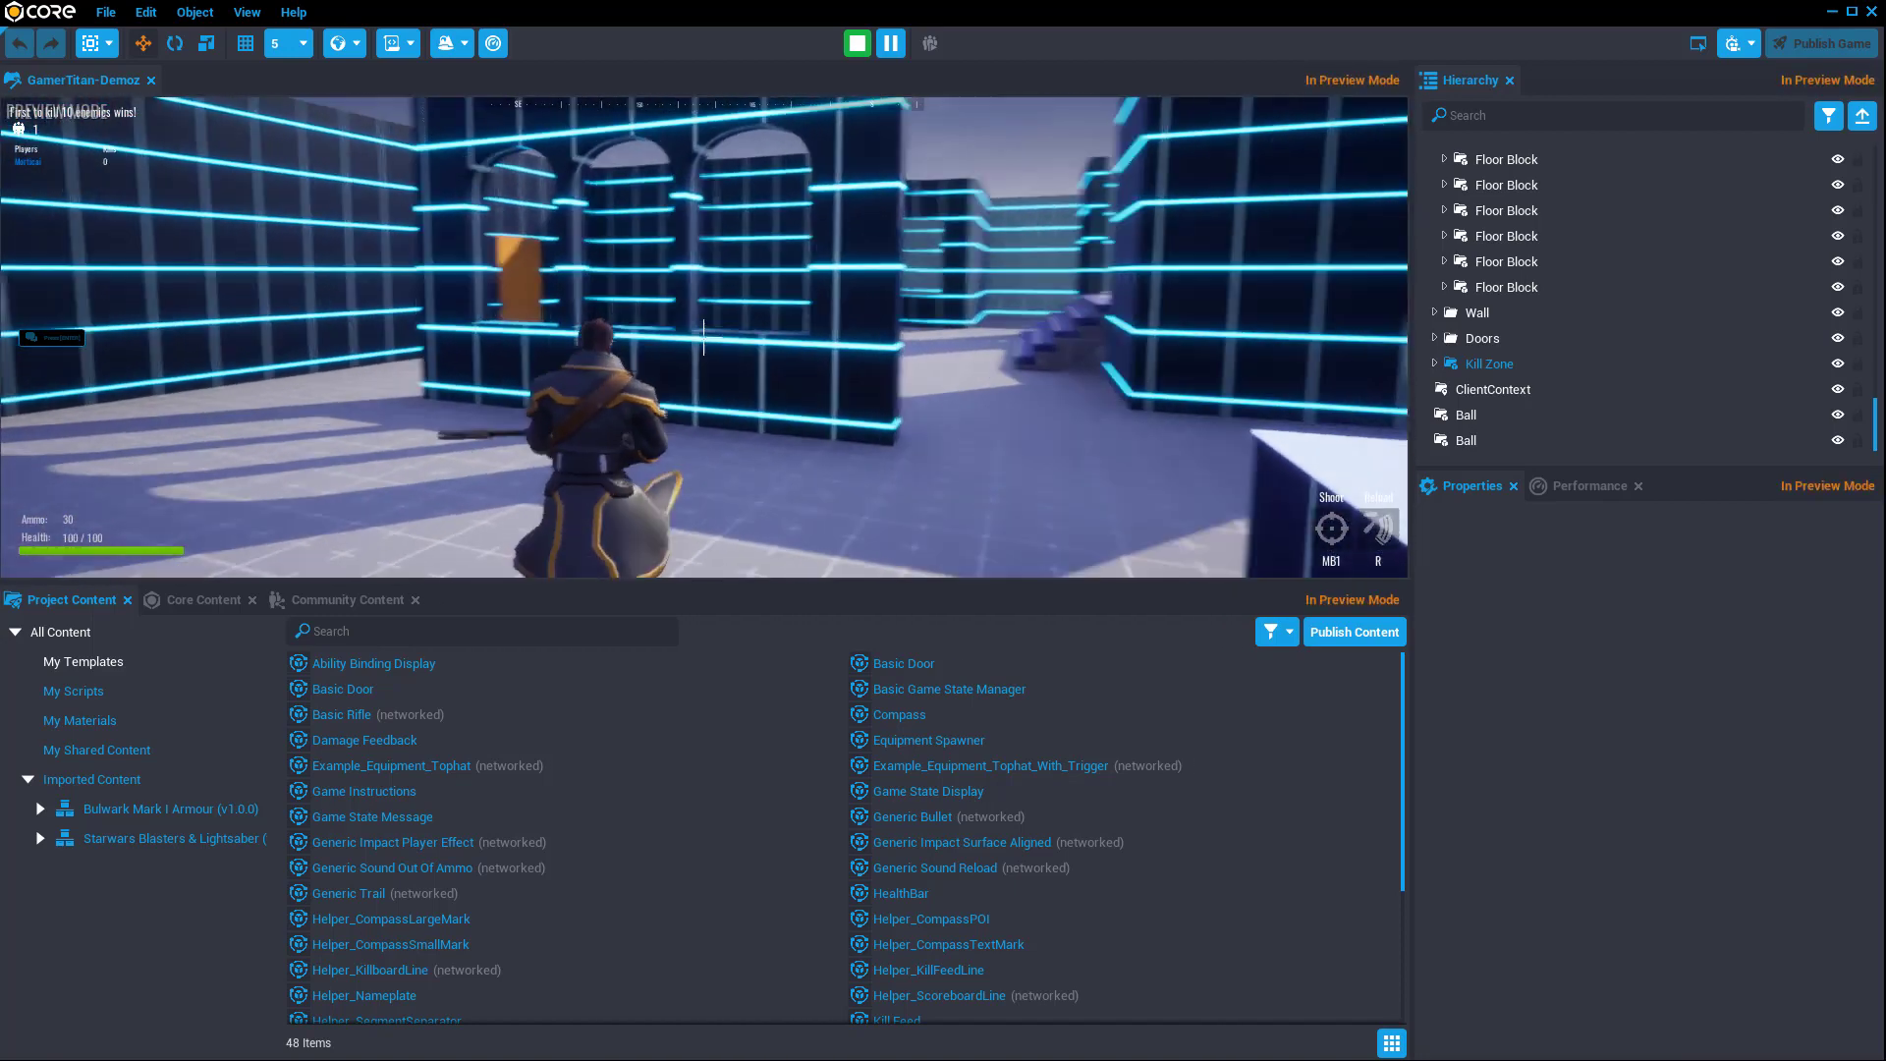
{"action": "key", "text": "w"}
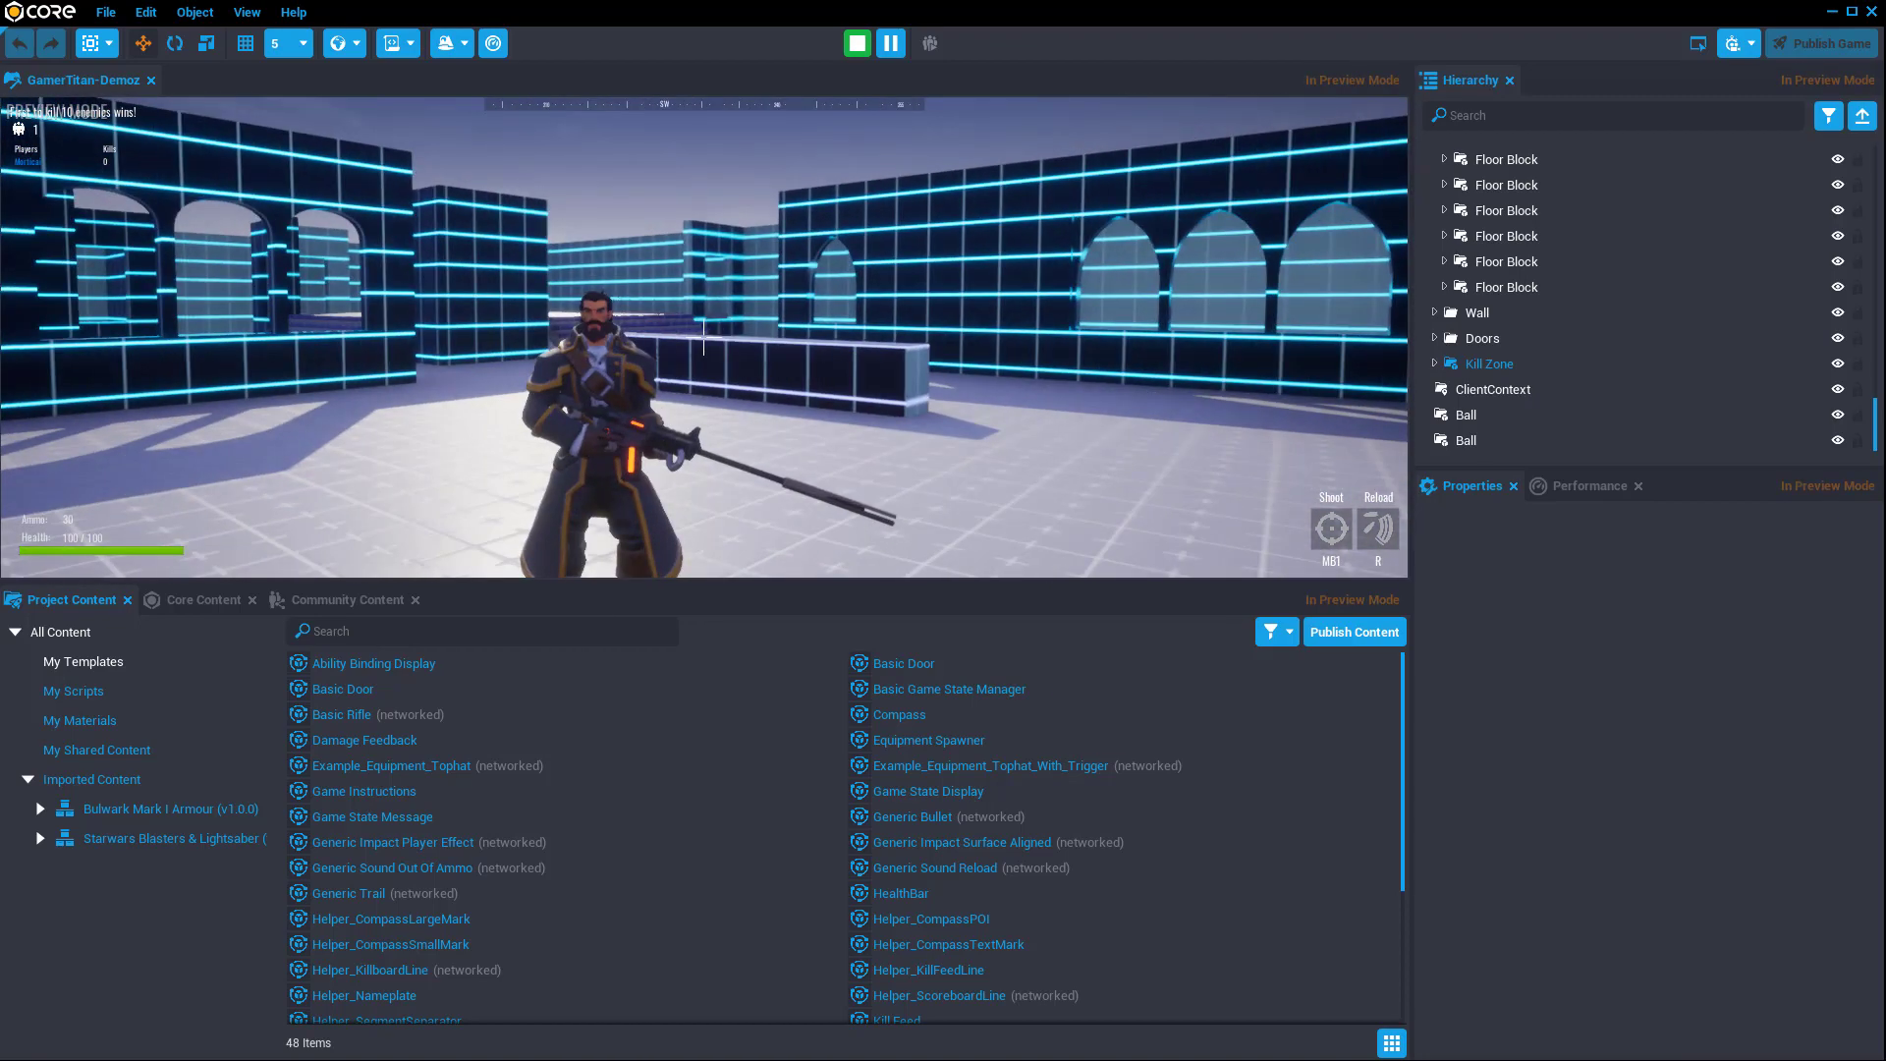
{"action": "key", "text": "w"}
{"action": "key", "text": "w"}
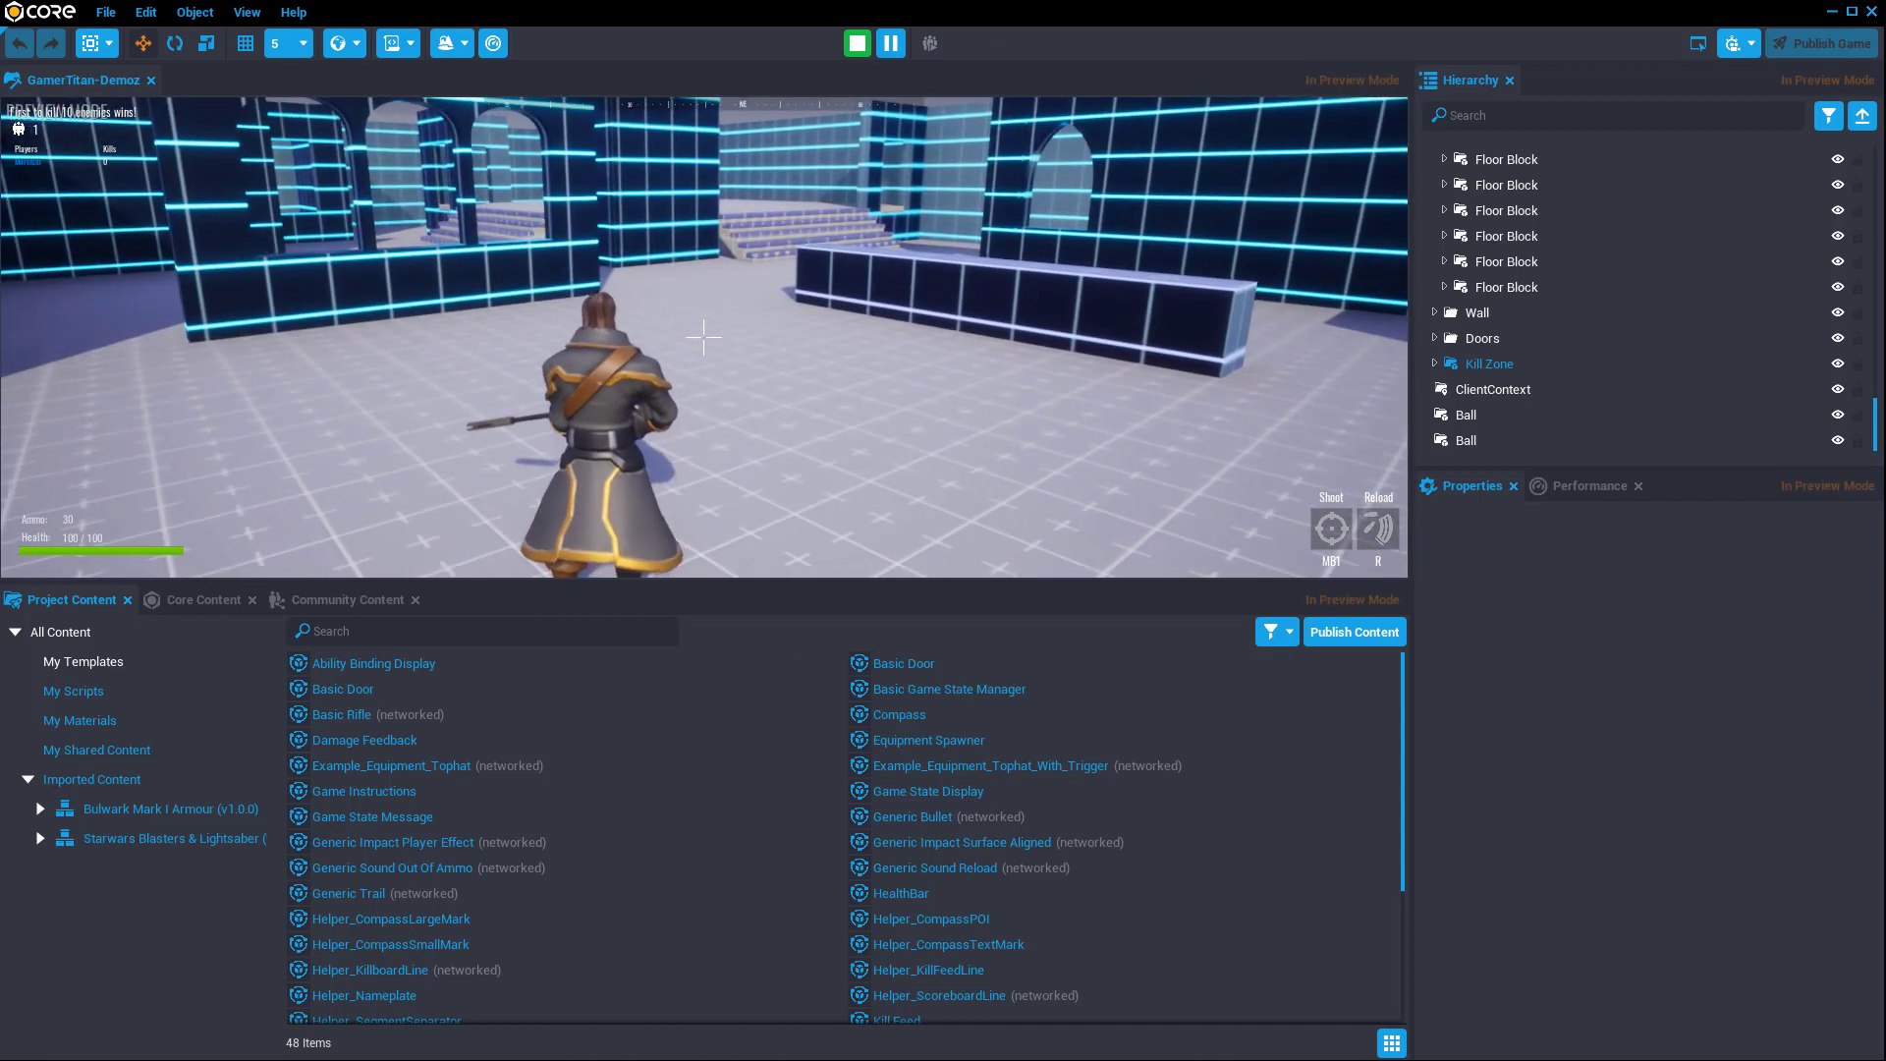
{"action": "key", "text": "equal"}
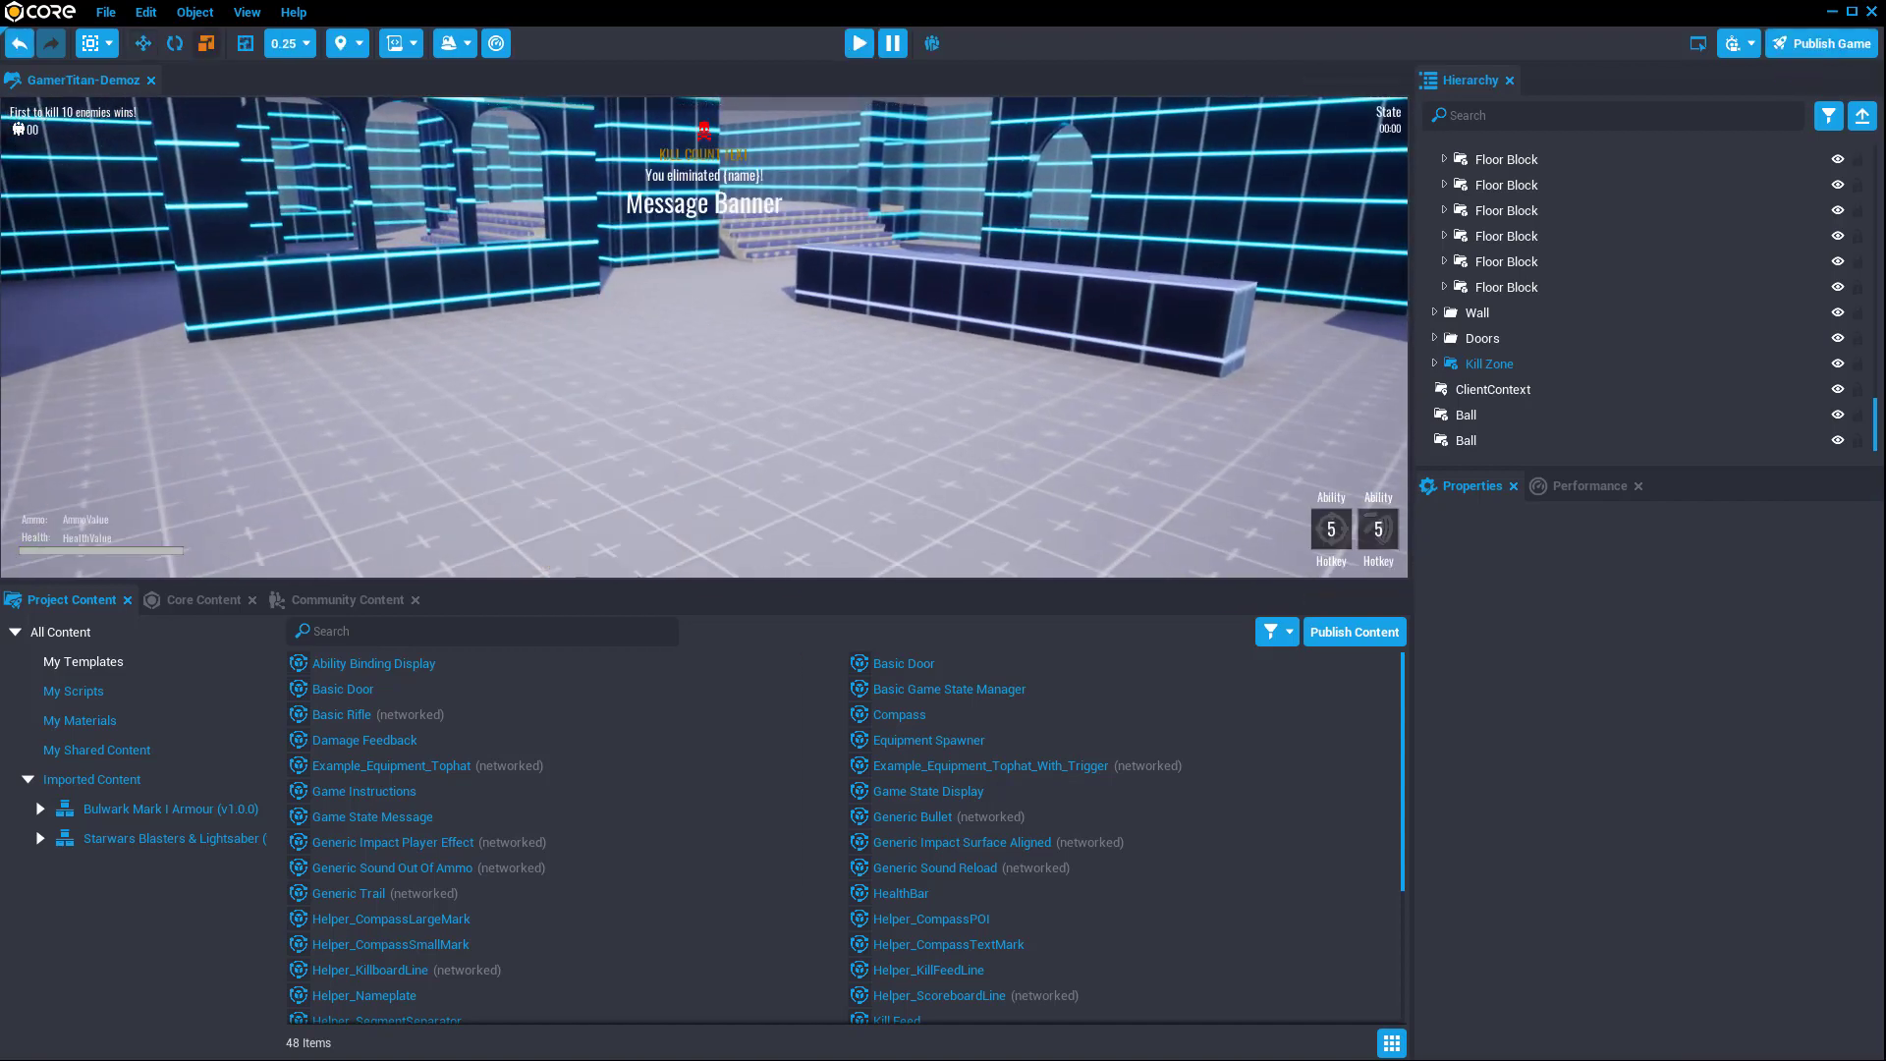
Step: Start publishing the Basic Rifle template to Community Content, saving the game first
{"action": "left_click", "coordinate": [371, 606]}
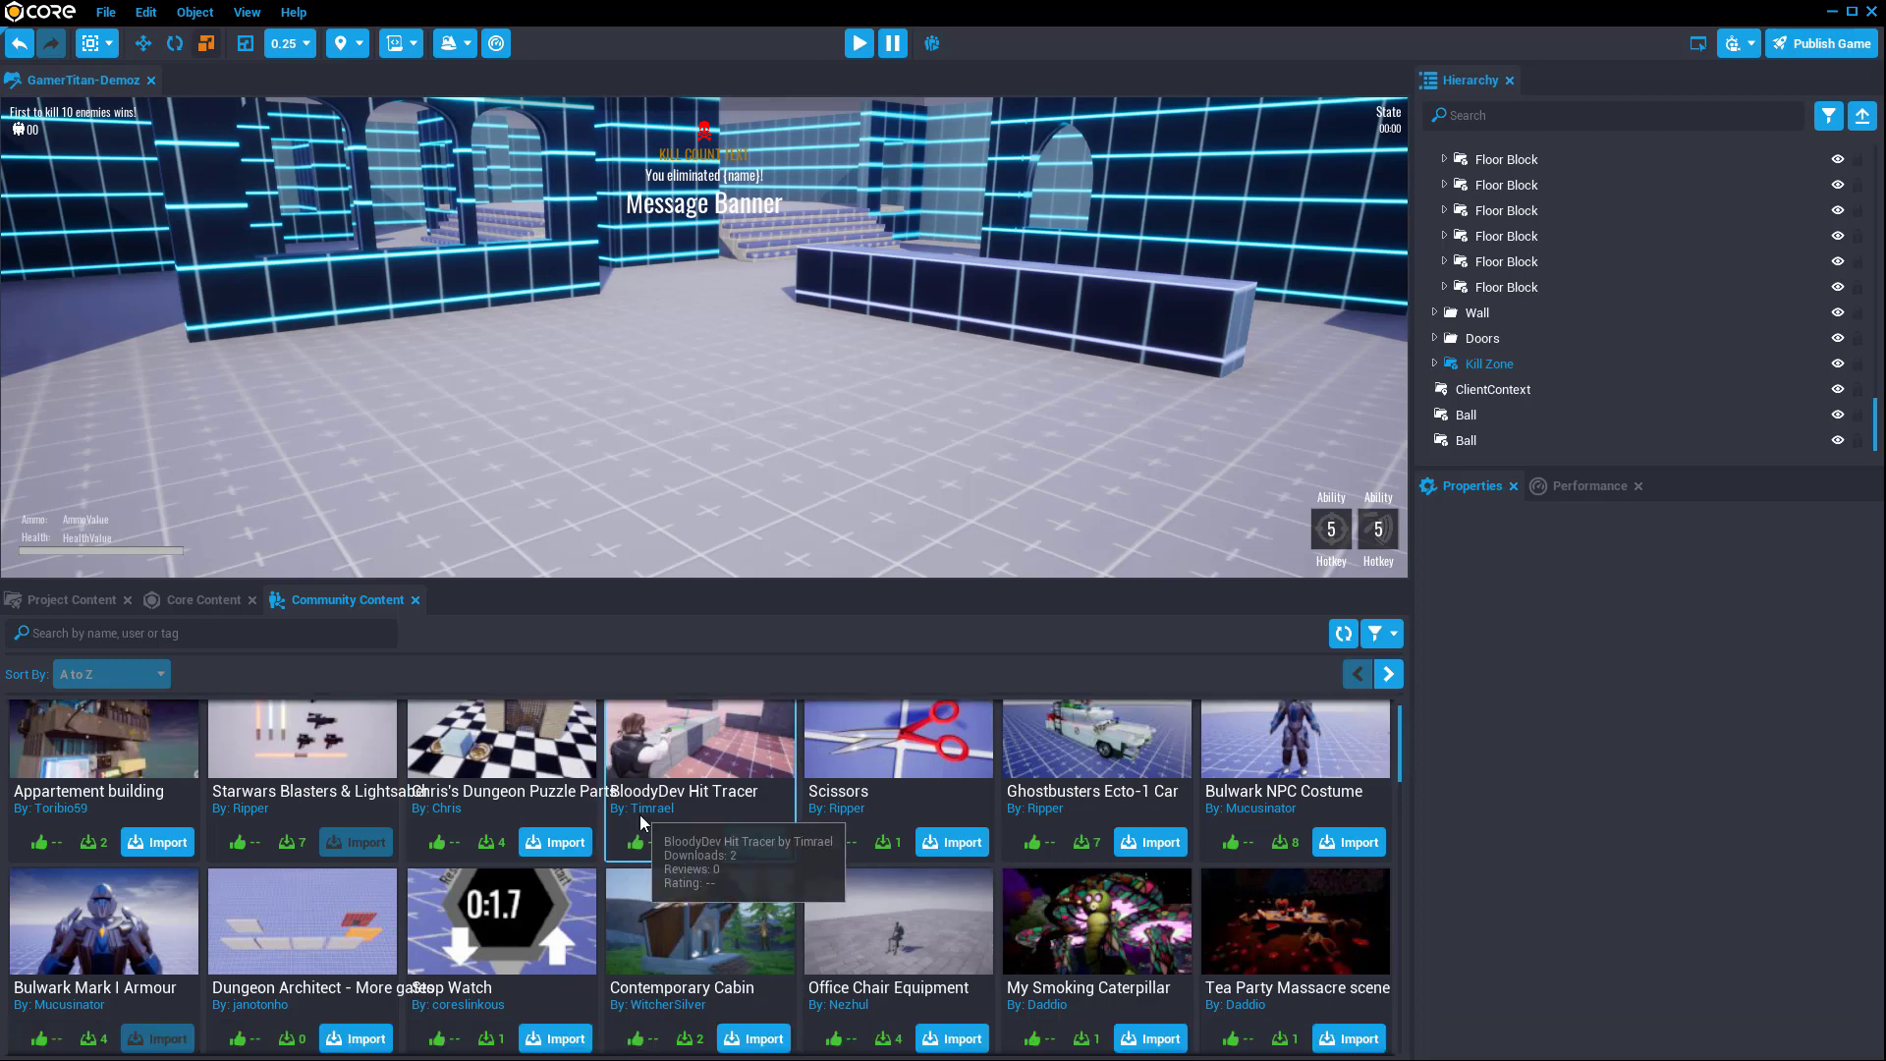
{"action": "left_click", "coordinate": [59, 599]}
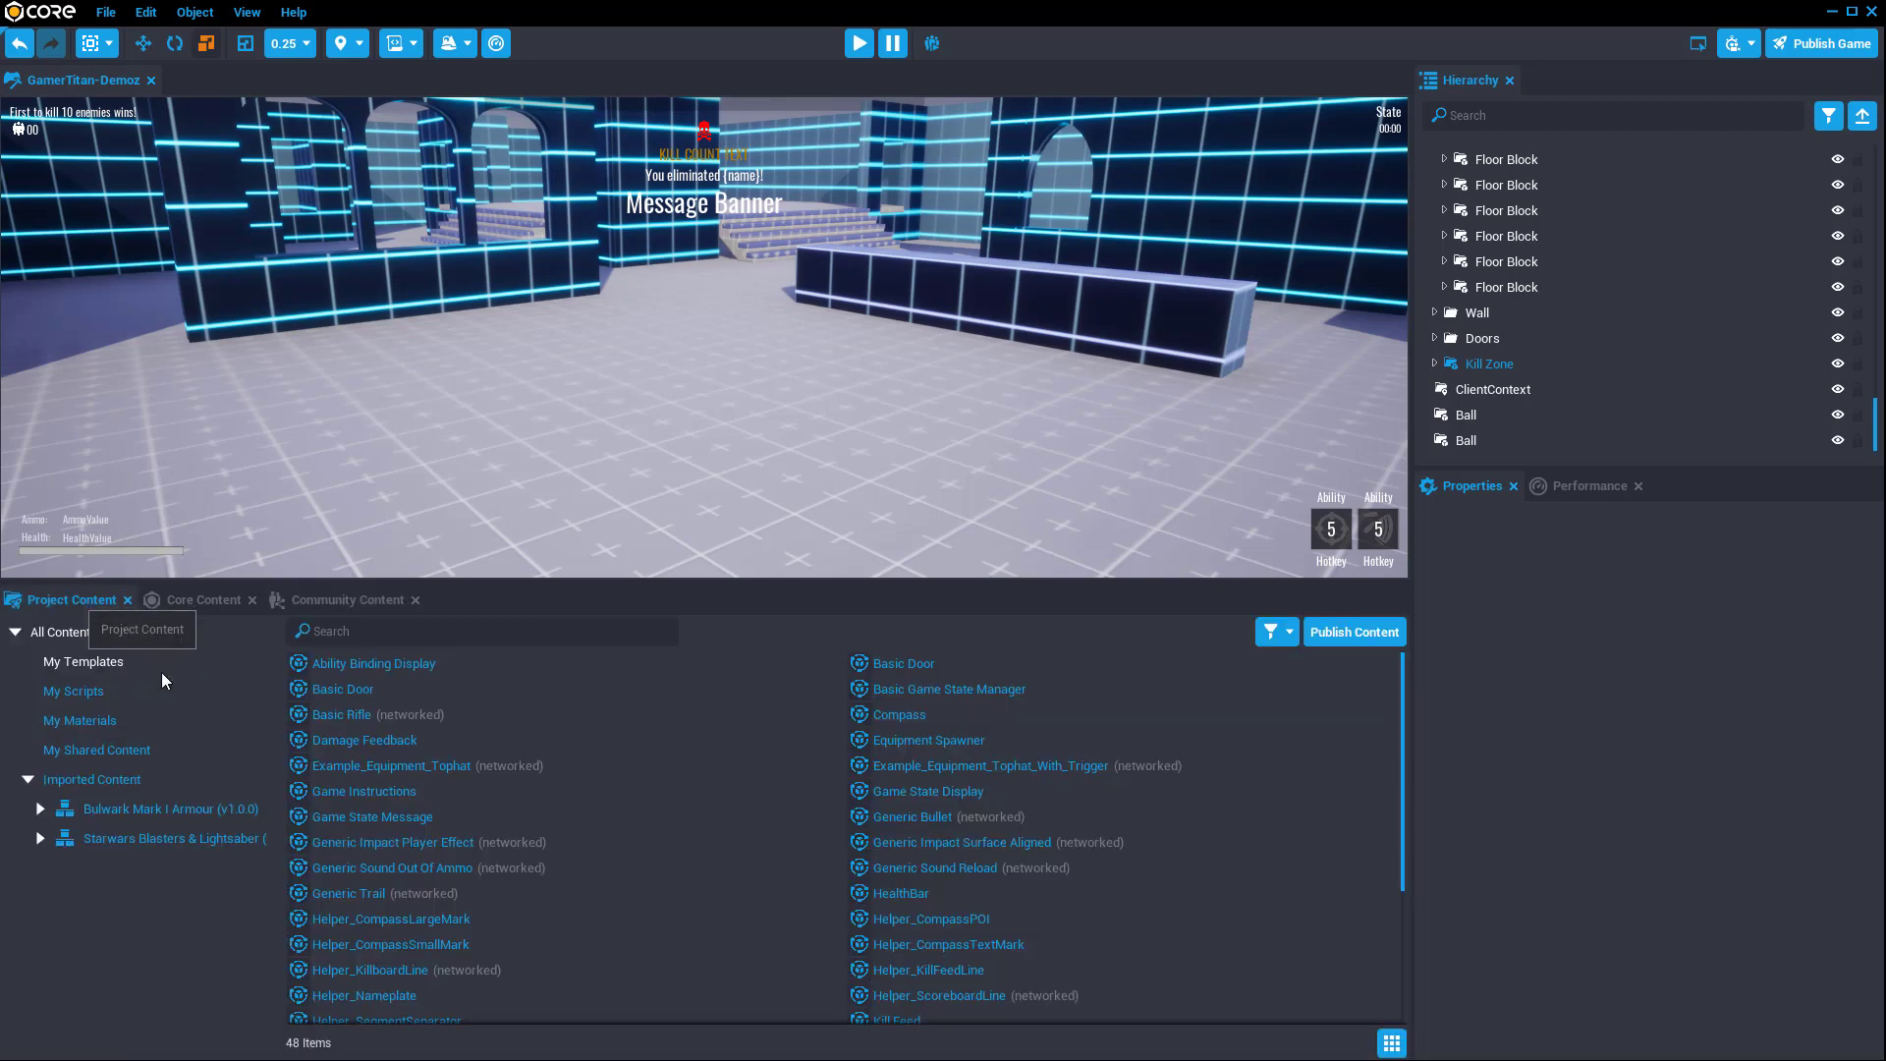
{"action": "left_click", "coordinate": [383, 715]}
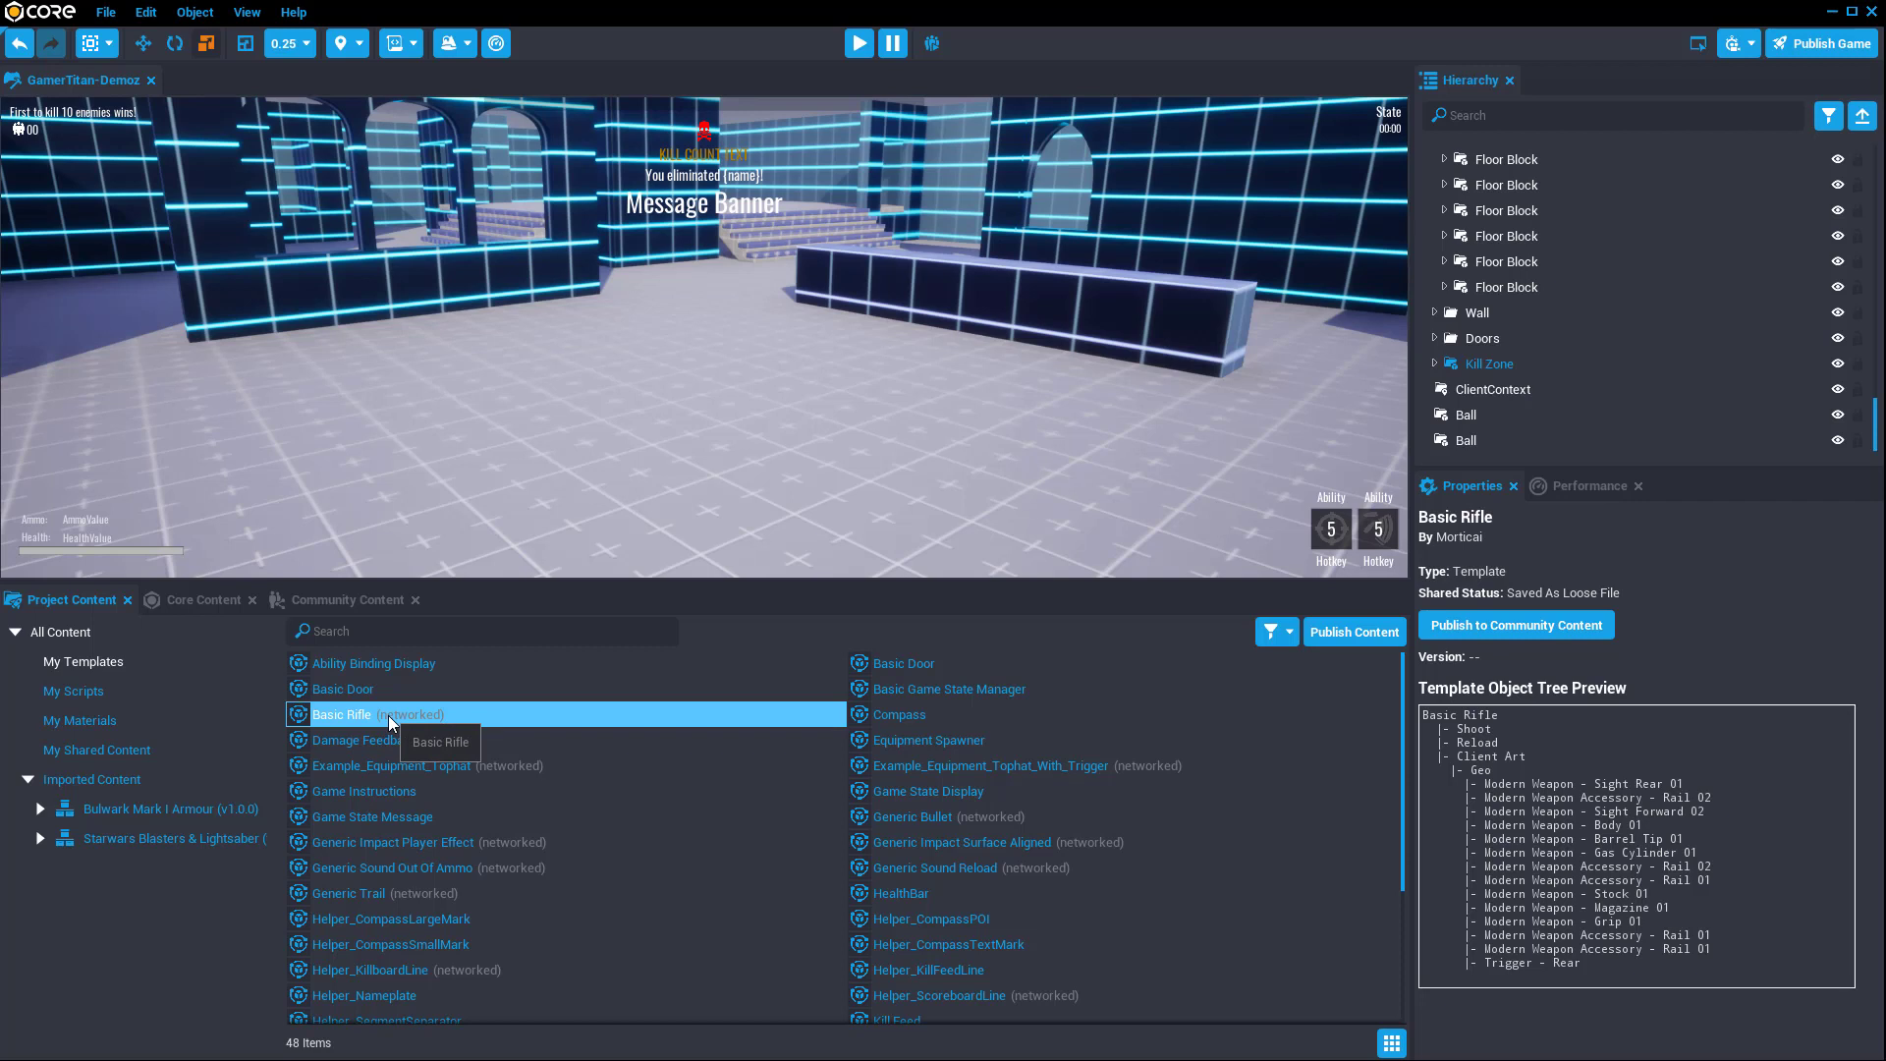
{"action": "right_click", "coordinate": [391, 724]}
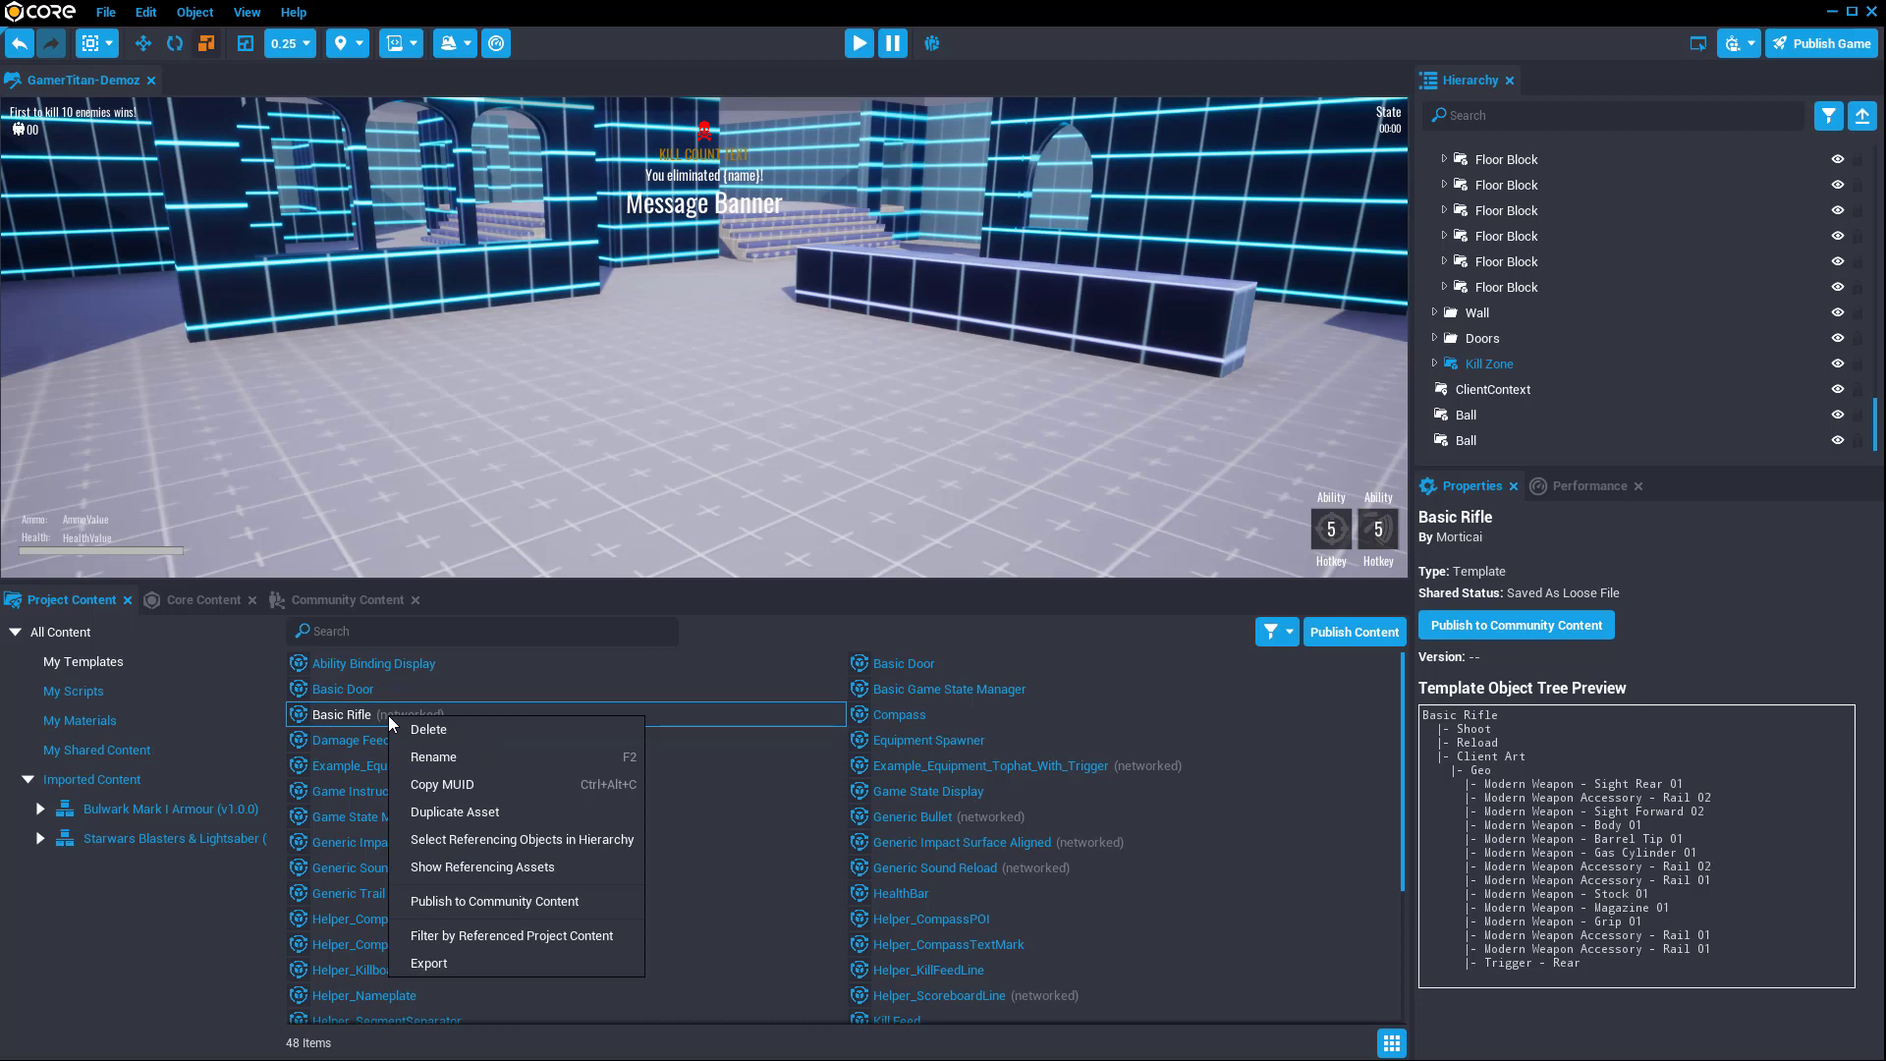
{"action": "left_click", "coordinate": [462, 900]}
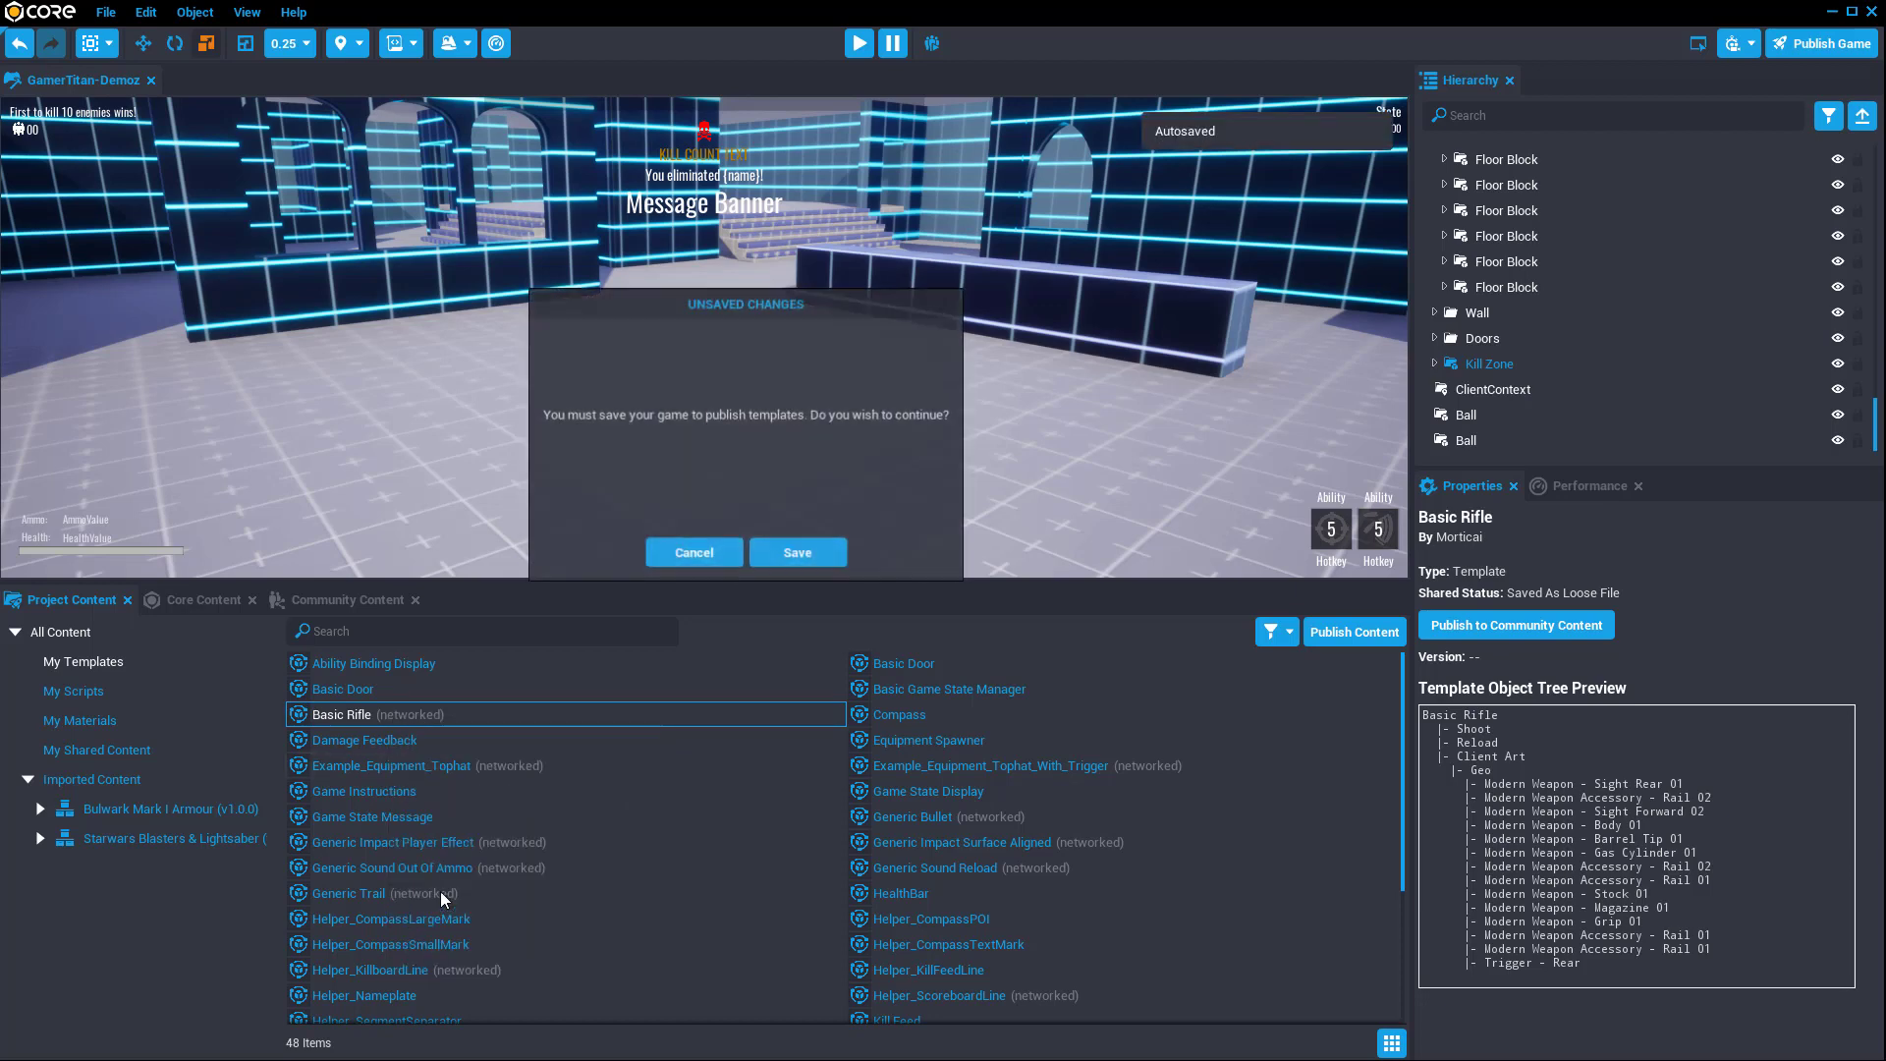
{"action": "left_click", "coordinate": [801, 554]}
Step: Set the template's publishing visibility to Private and cancel the form without publishing
{"action": "left_click", "coordinate": [1218, 854]}
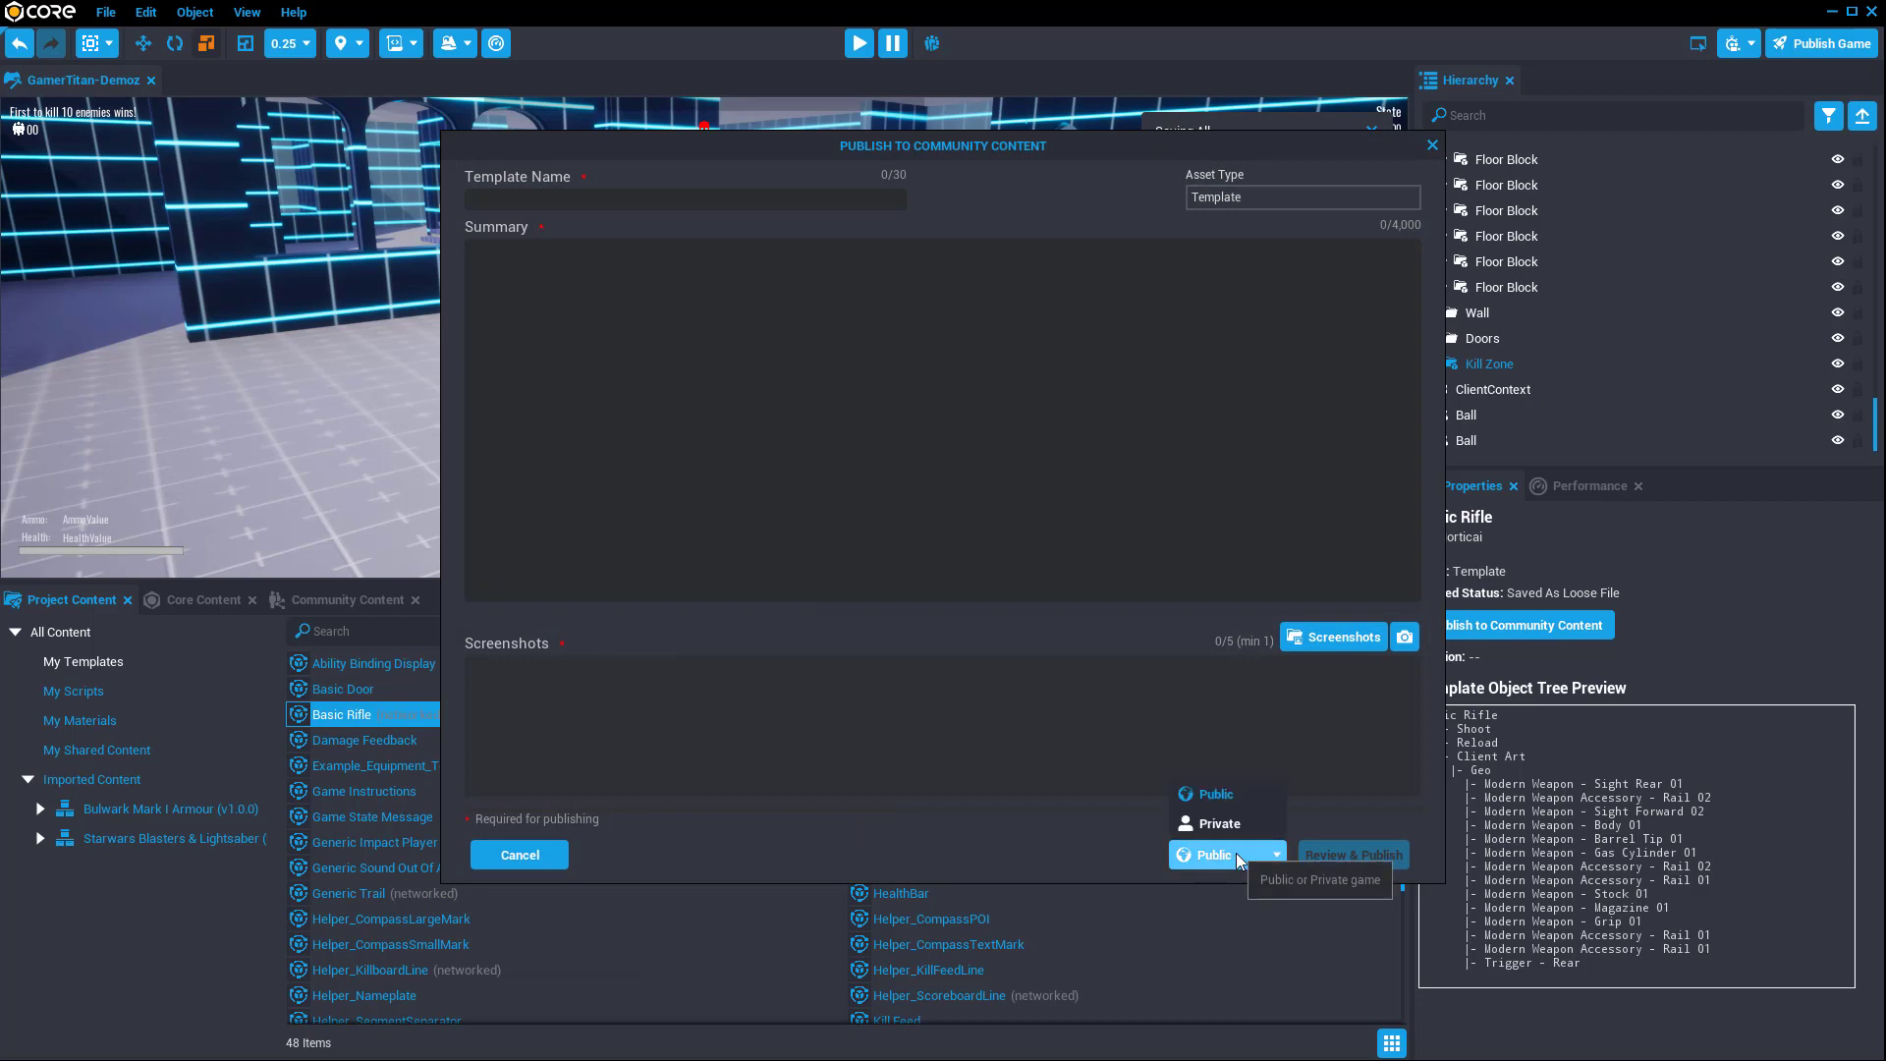
{"action": "left_click", "coordinate": [1232, 827]}
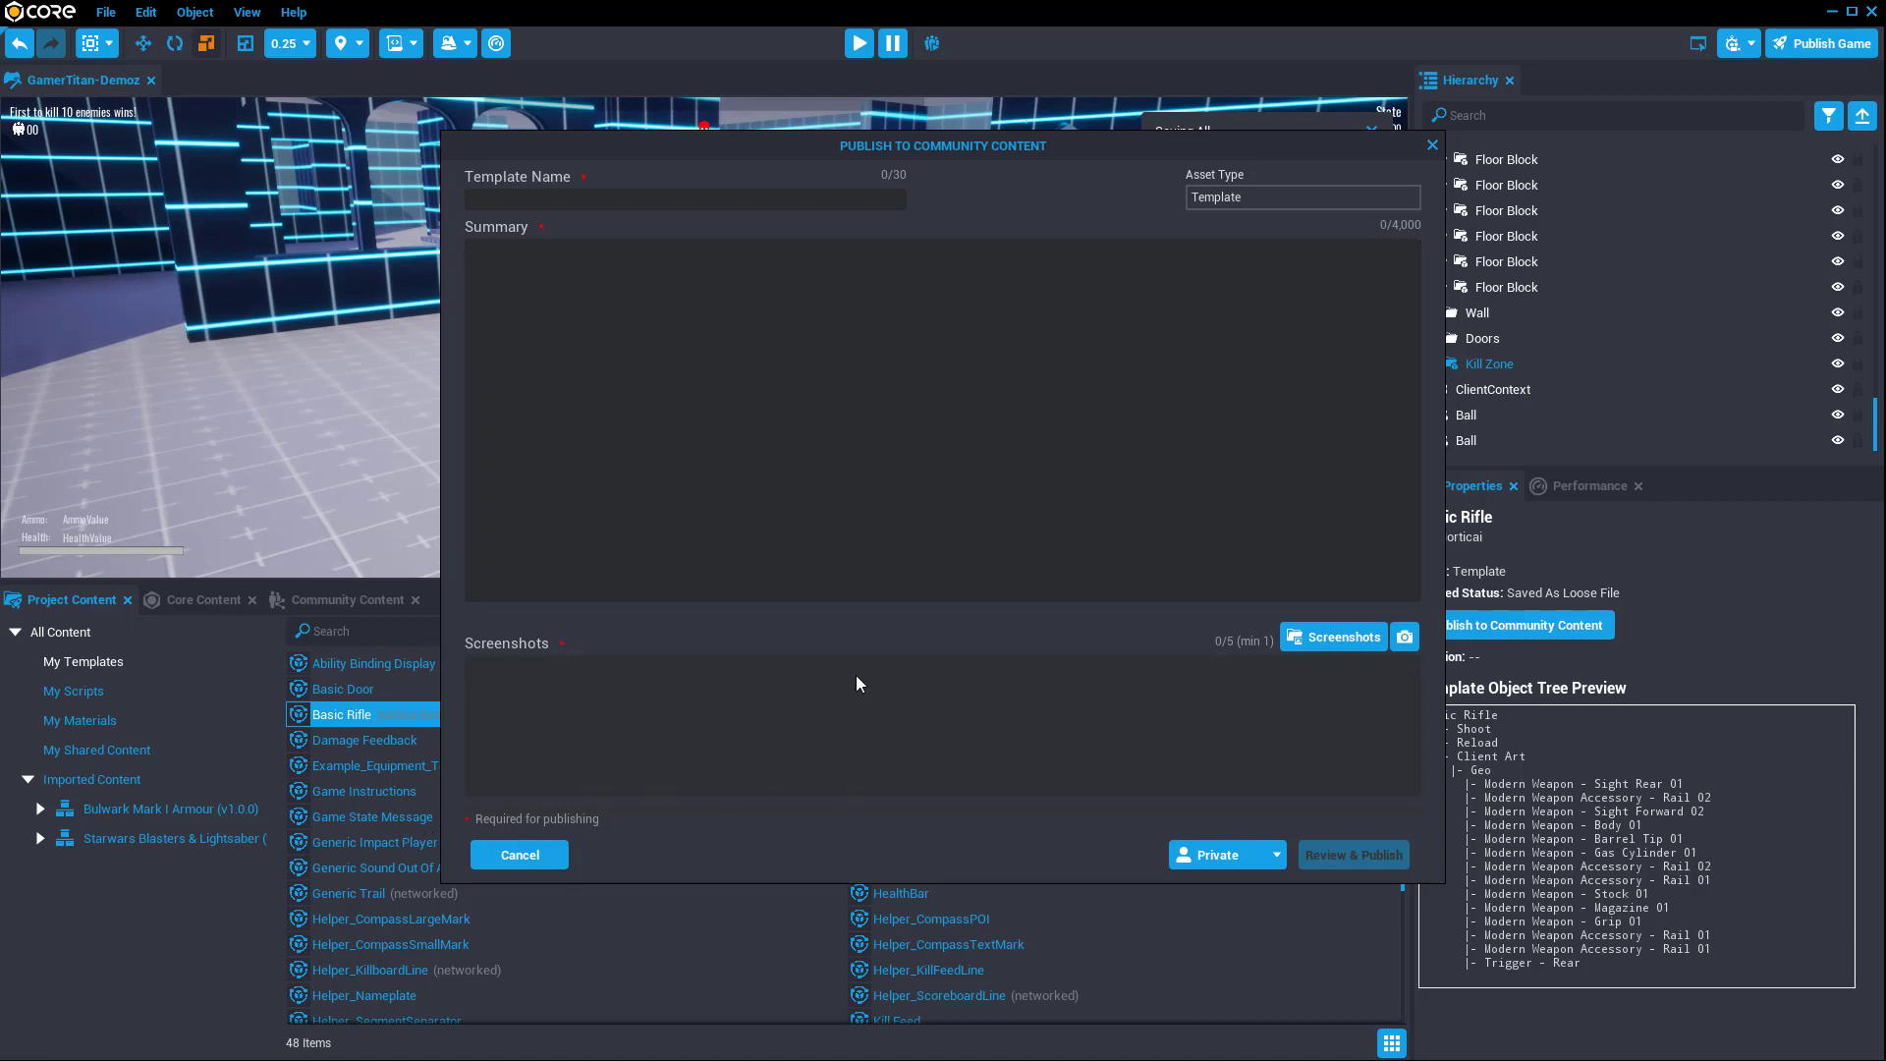
{"action": "left_click", "coordinate": [540, 851]}
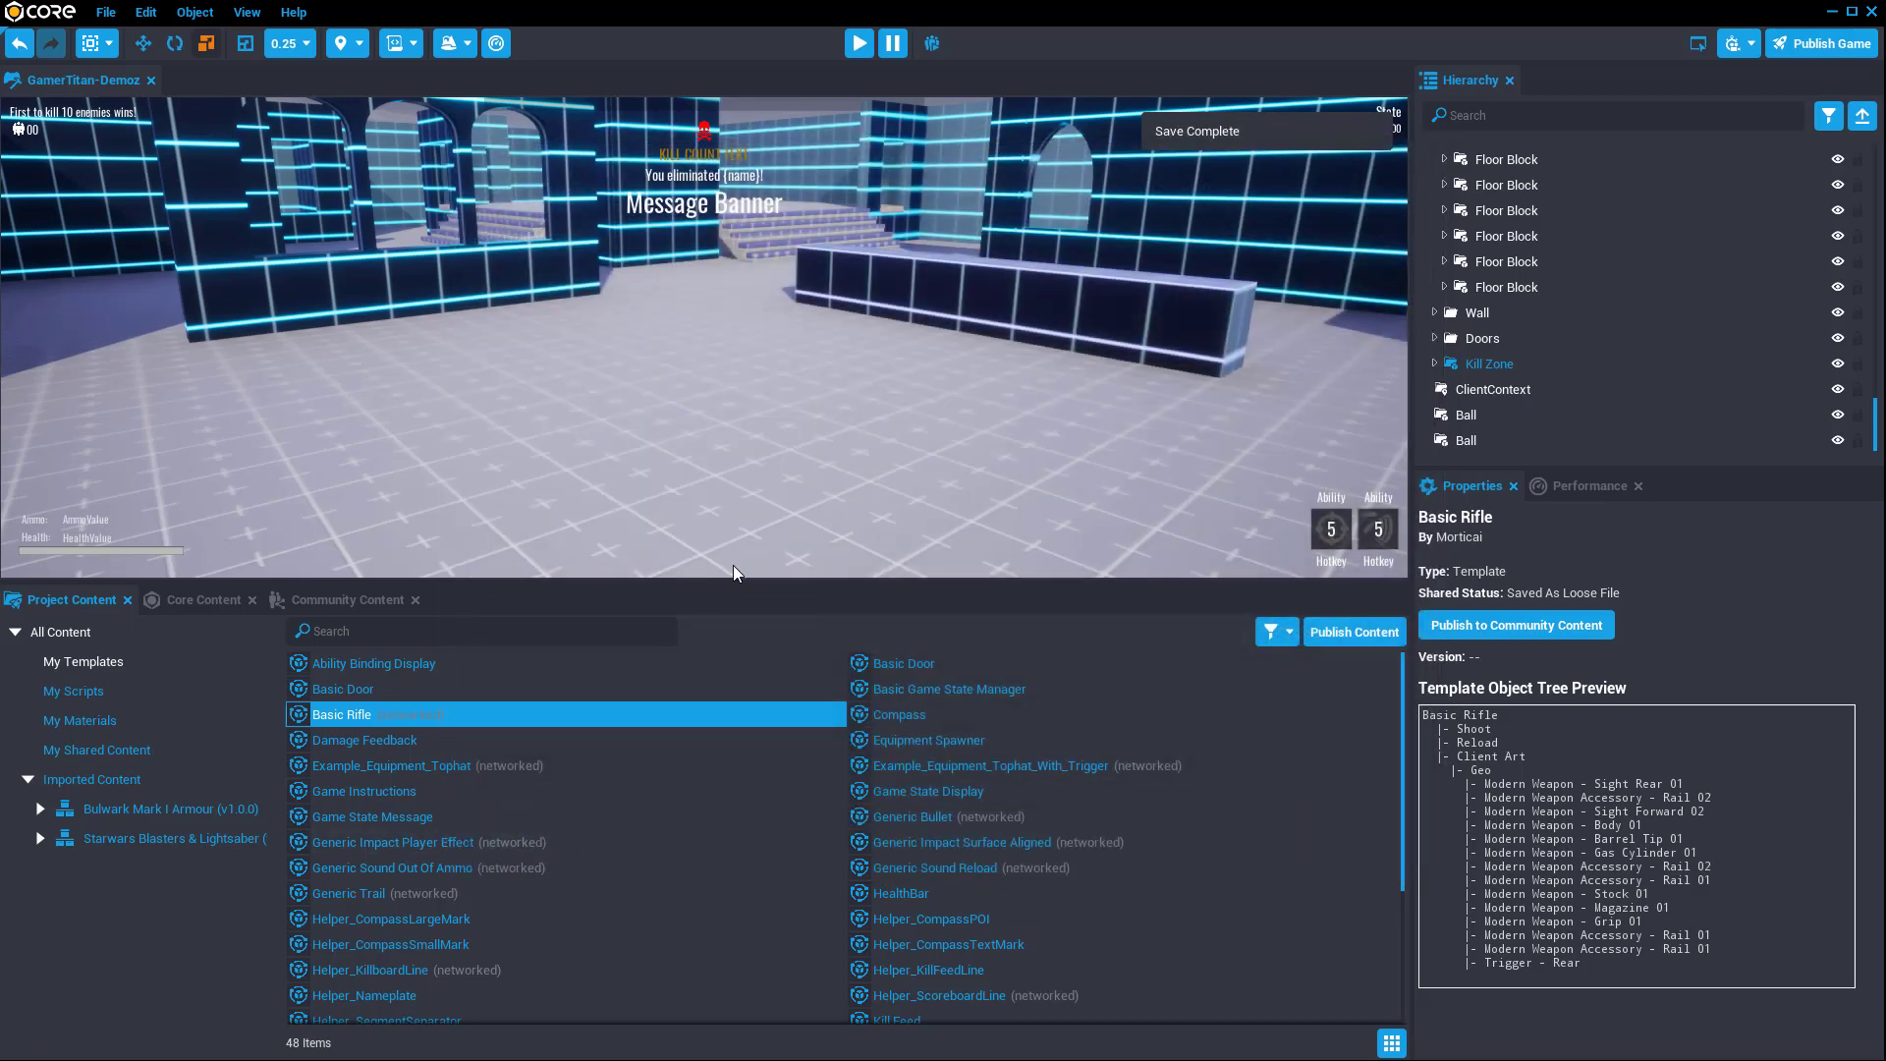
Step: Show the Community Content listing and shrink the content area to give the map view more height
{"action": "right_click_drag", "start_coordinate": [835, 422], "coordinate": [704, 468]}
{"action": "right_click_drag", "start_coordinate": [963, 502], "coordinate": [619, 433]}
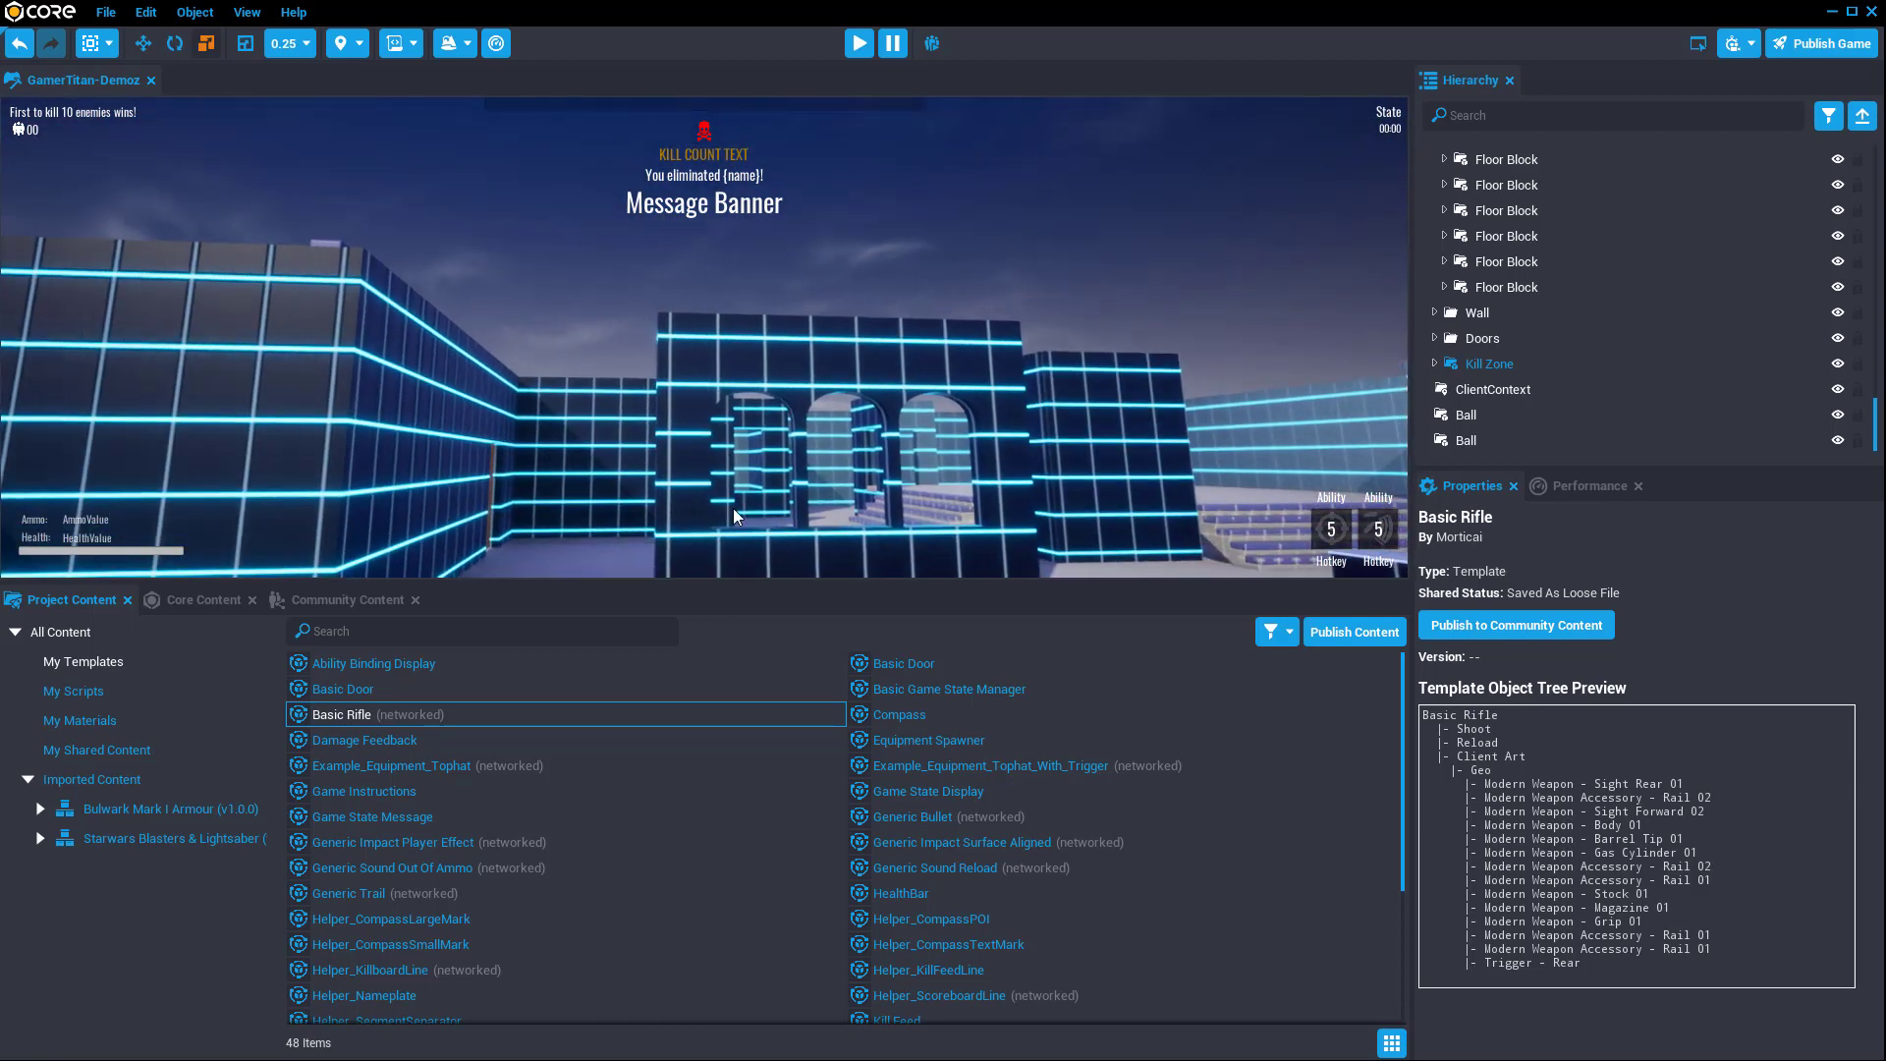
{"action": "right_click_drag", "start_coordinate": [823, 490], "coordinate": [1107, 521]}
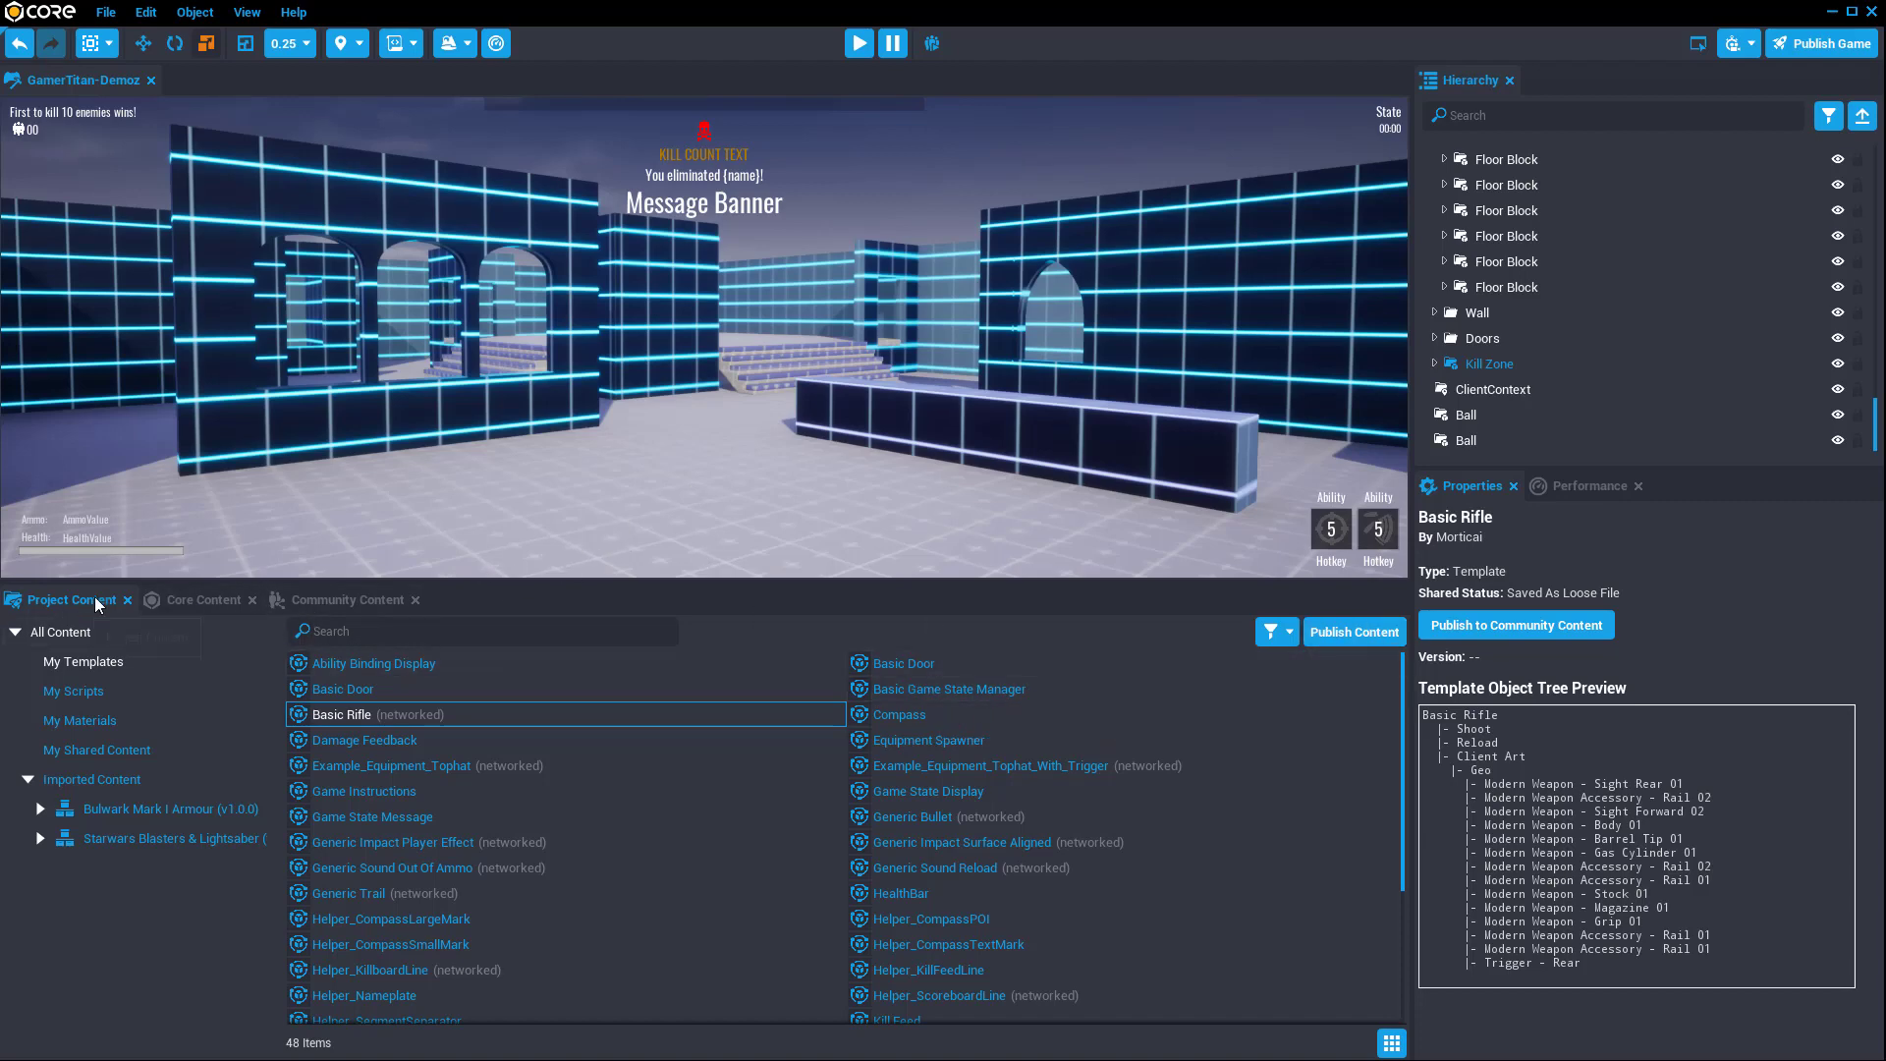
{"action": "left_click", "coordinate": [343, 599]}
{"action": "left_click_drag", "start_coordinate": [609, 585], "coordinate": [674, 729]}
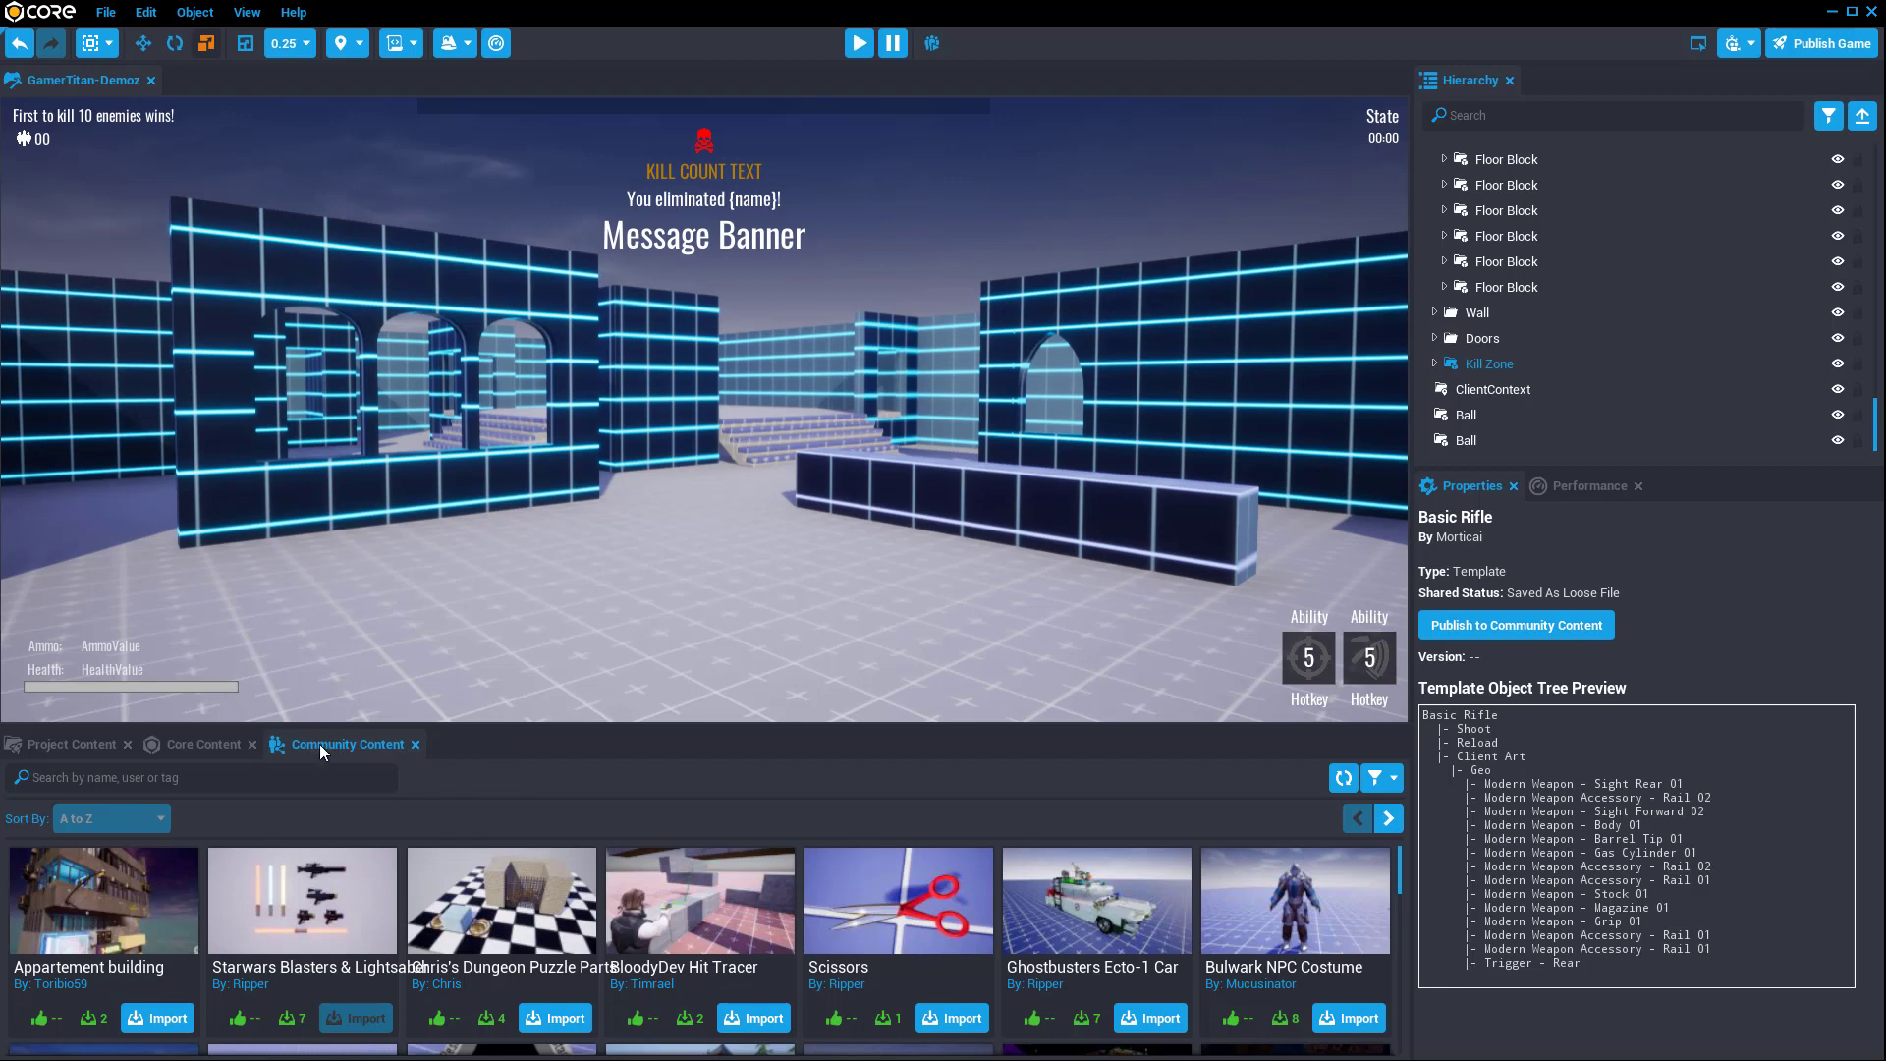
Step: Dock Community Content beside Properties and Performance, and switch between the grouped panels
{"action": "left_click_drag", "start_coordinate": [315, 746], "coordinate": [1637, 533]}
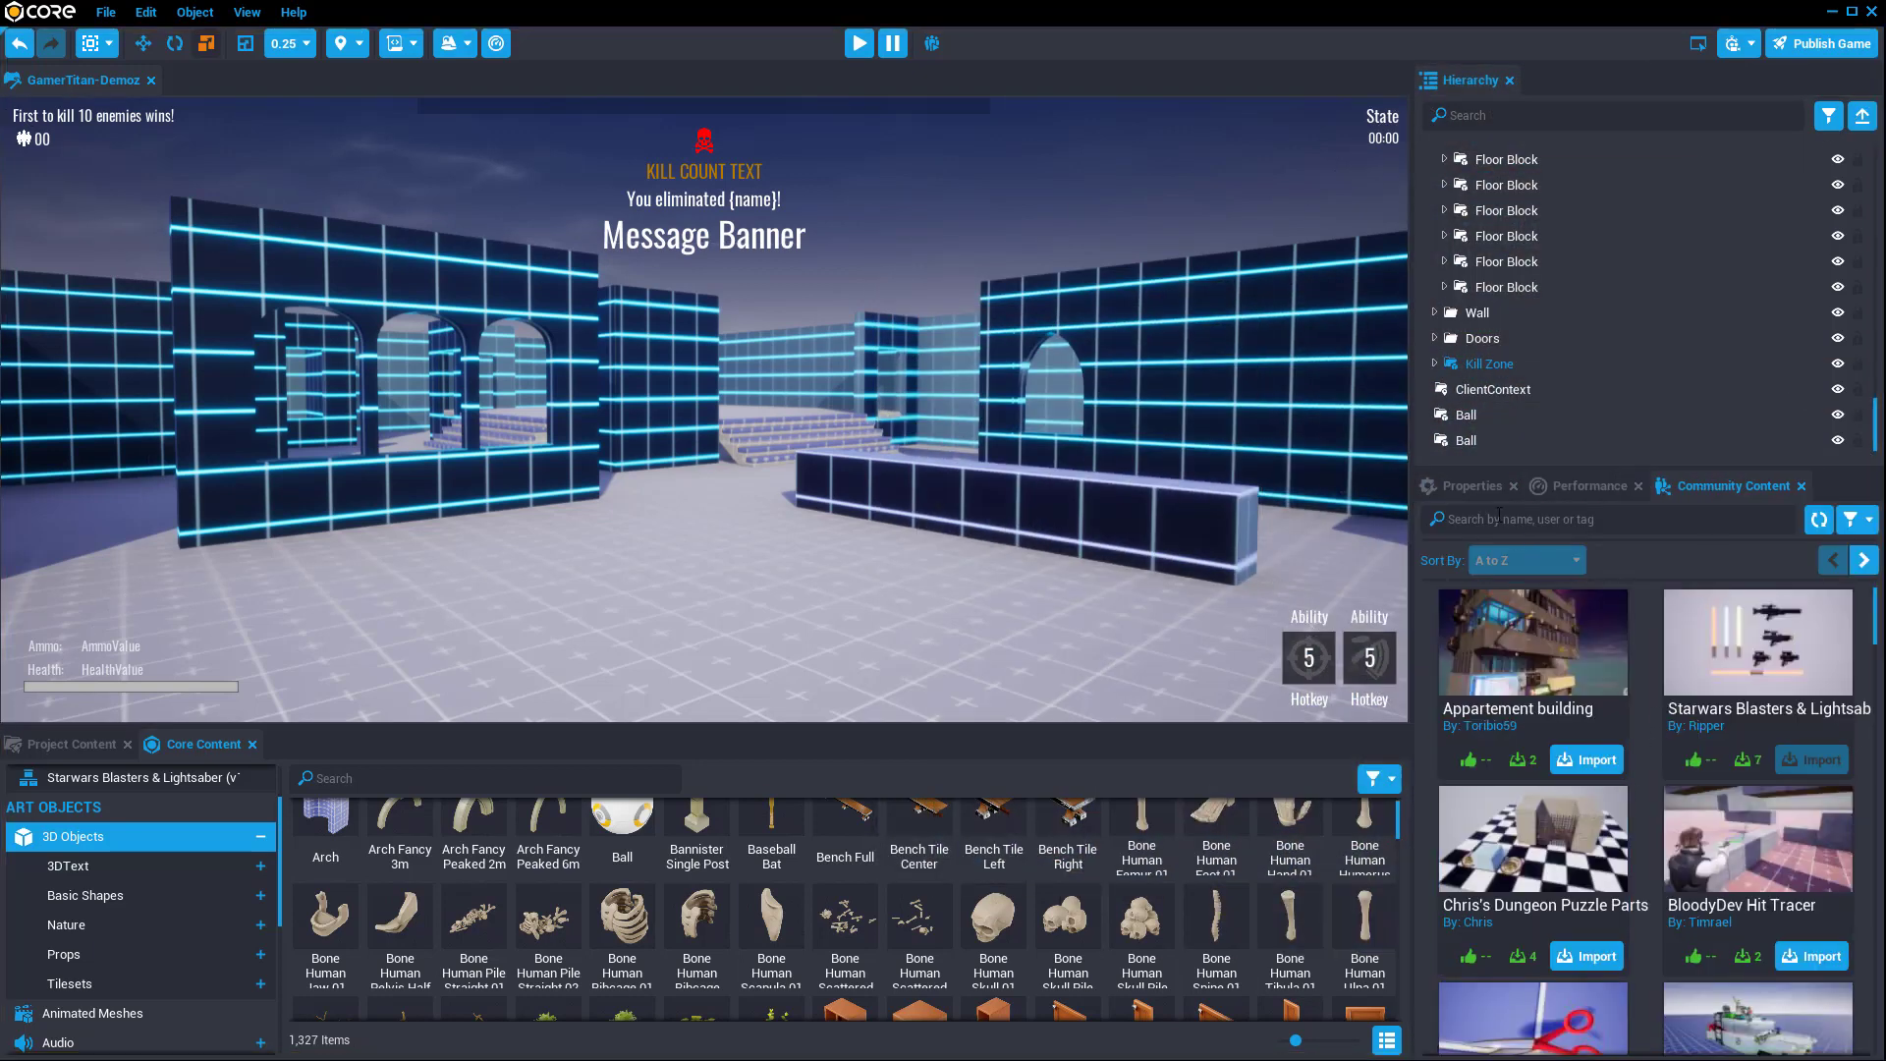
{"action": "left_click", "coordinate": [1474, 486]}
{"action": "left_click", "coordinate": [1592, 487]}
{"action": "left_click", "coordinate": [1684, 488]}
Step: Open the Event Log and dock it with Properties and Performance, moving Community Content back beside Core Content
{"action": "left_click", "coordinate": [246, 13]}
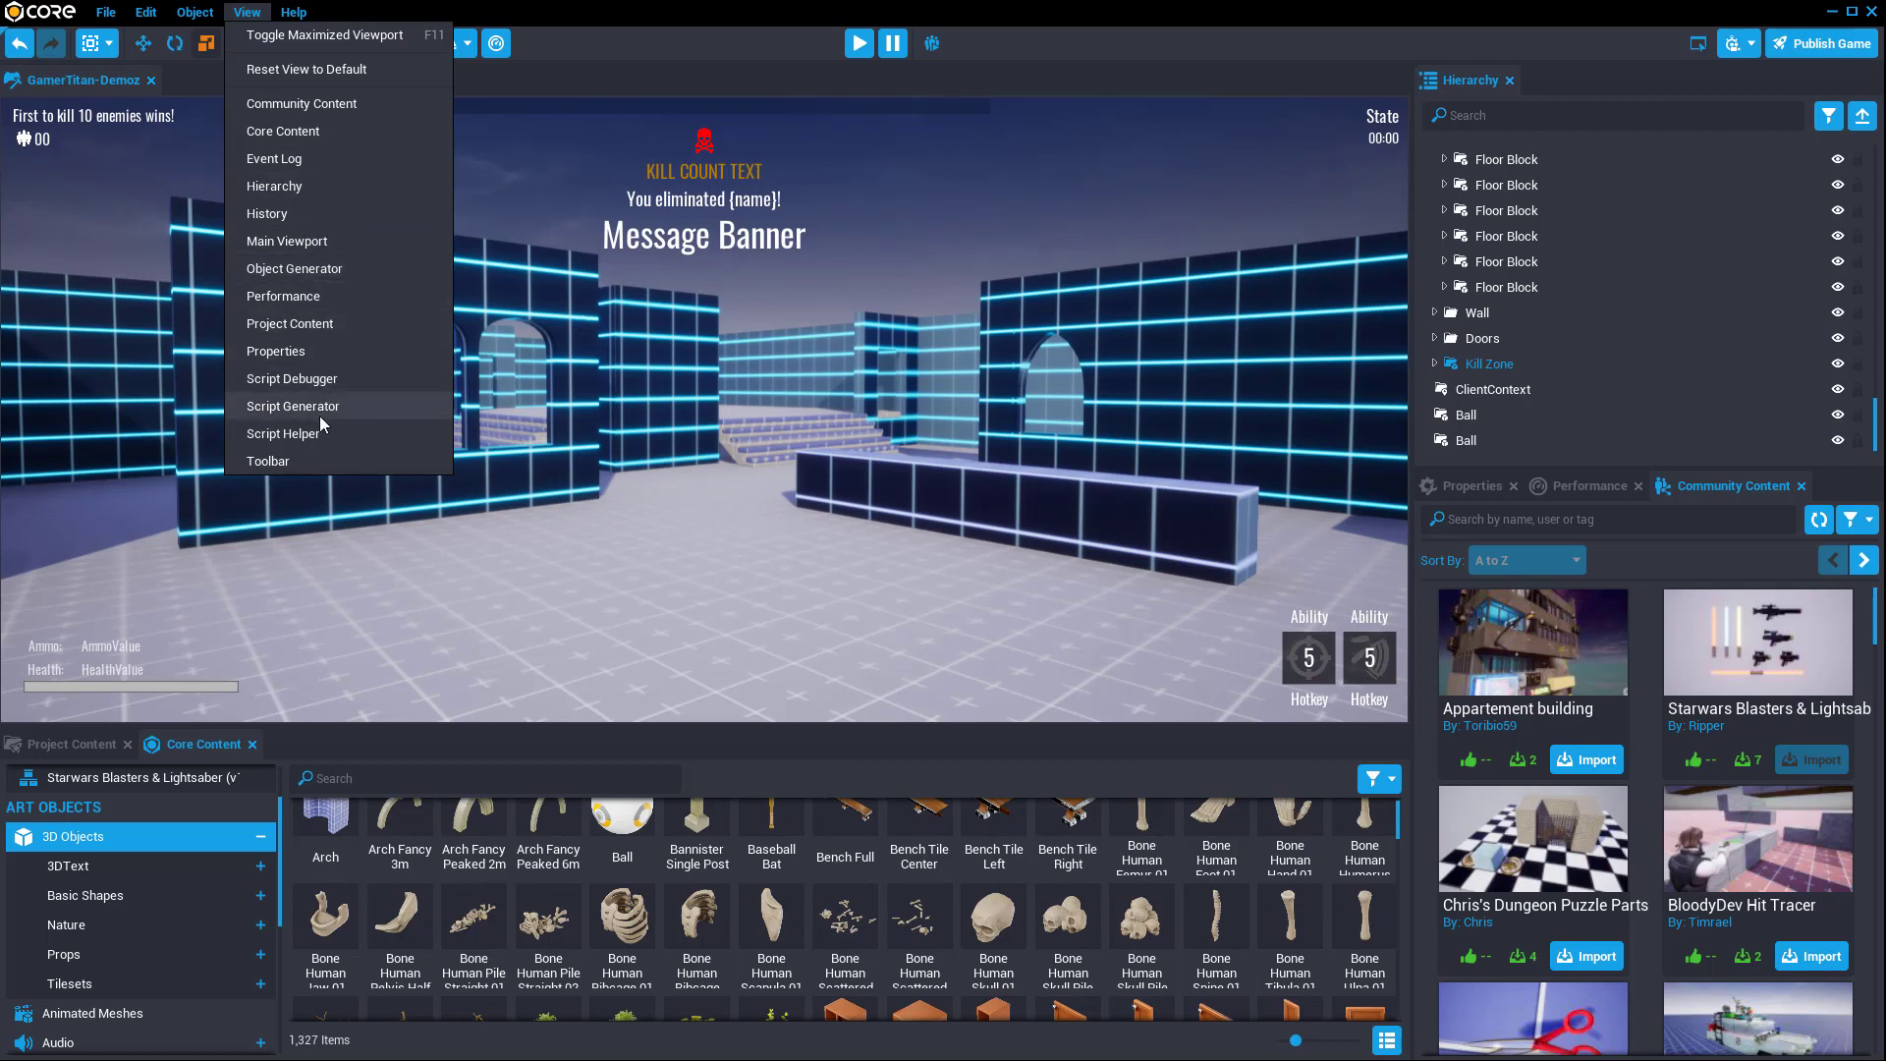
{"action": "left_click", "coordinate": [275, 159]}
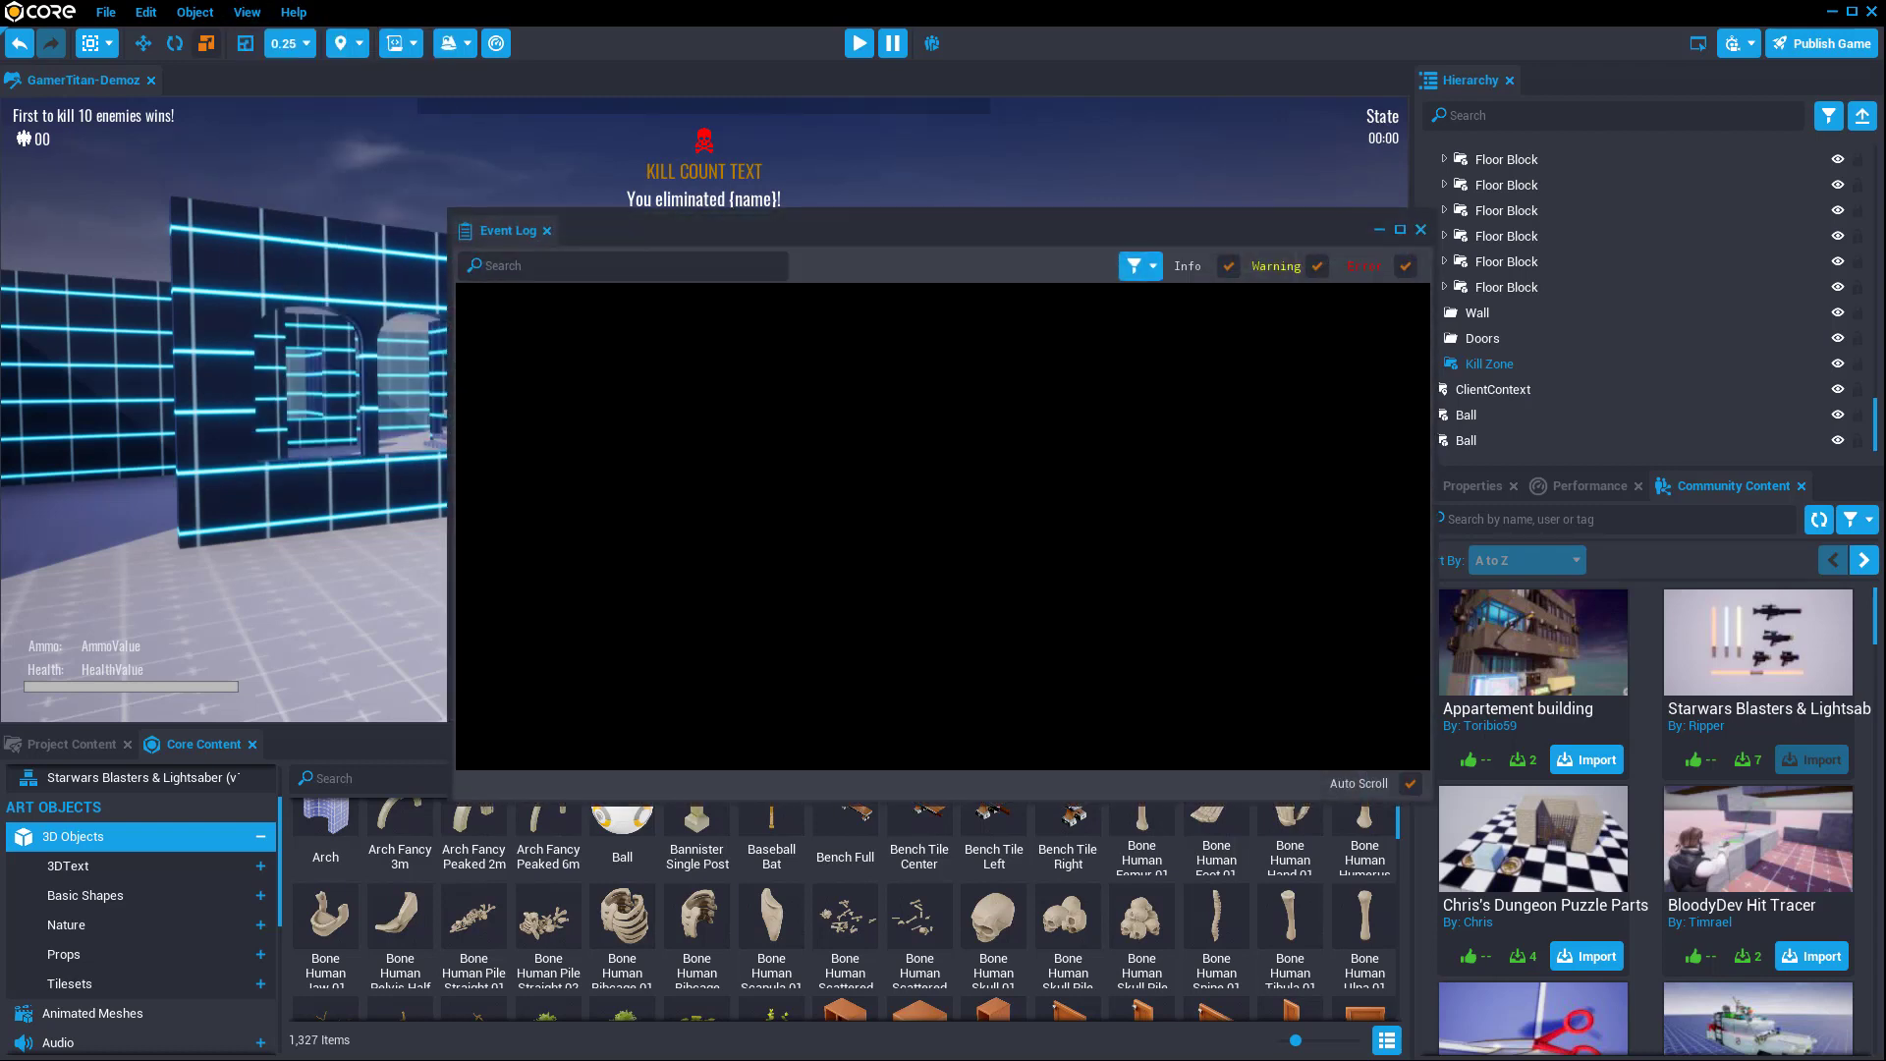
{"action": "left_click_drag", "start_coordinate": [886, 271], "coordinate": [648, 274]}
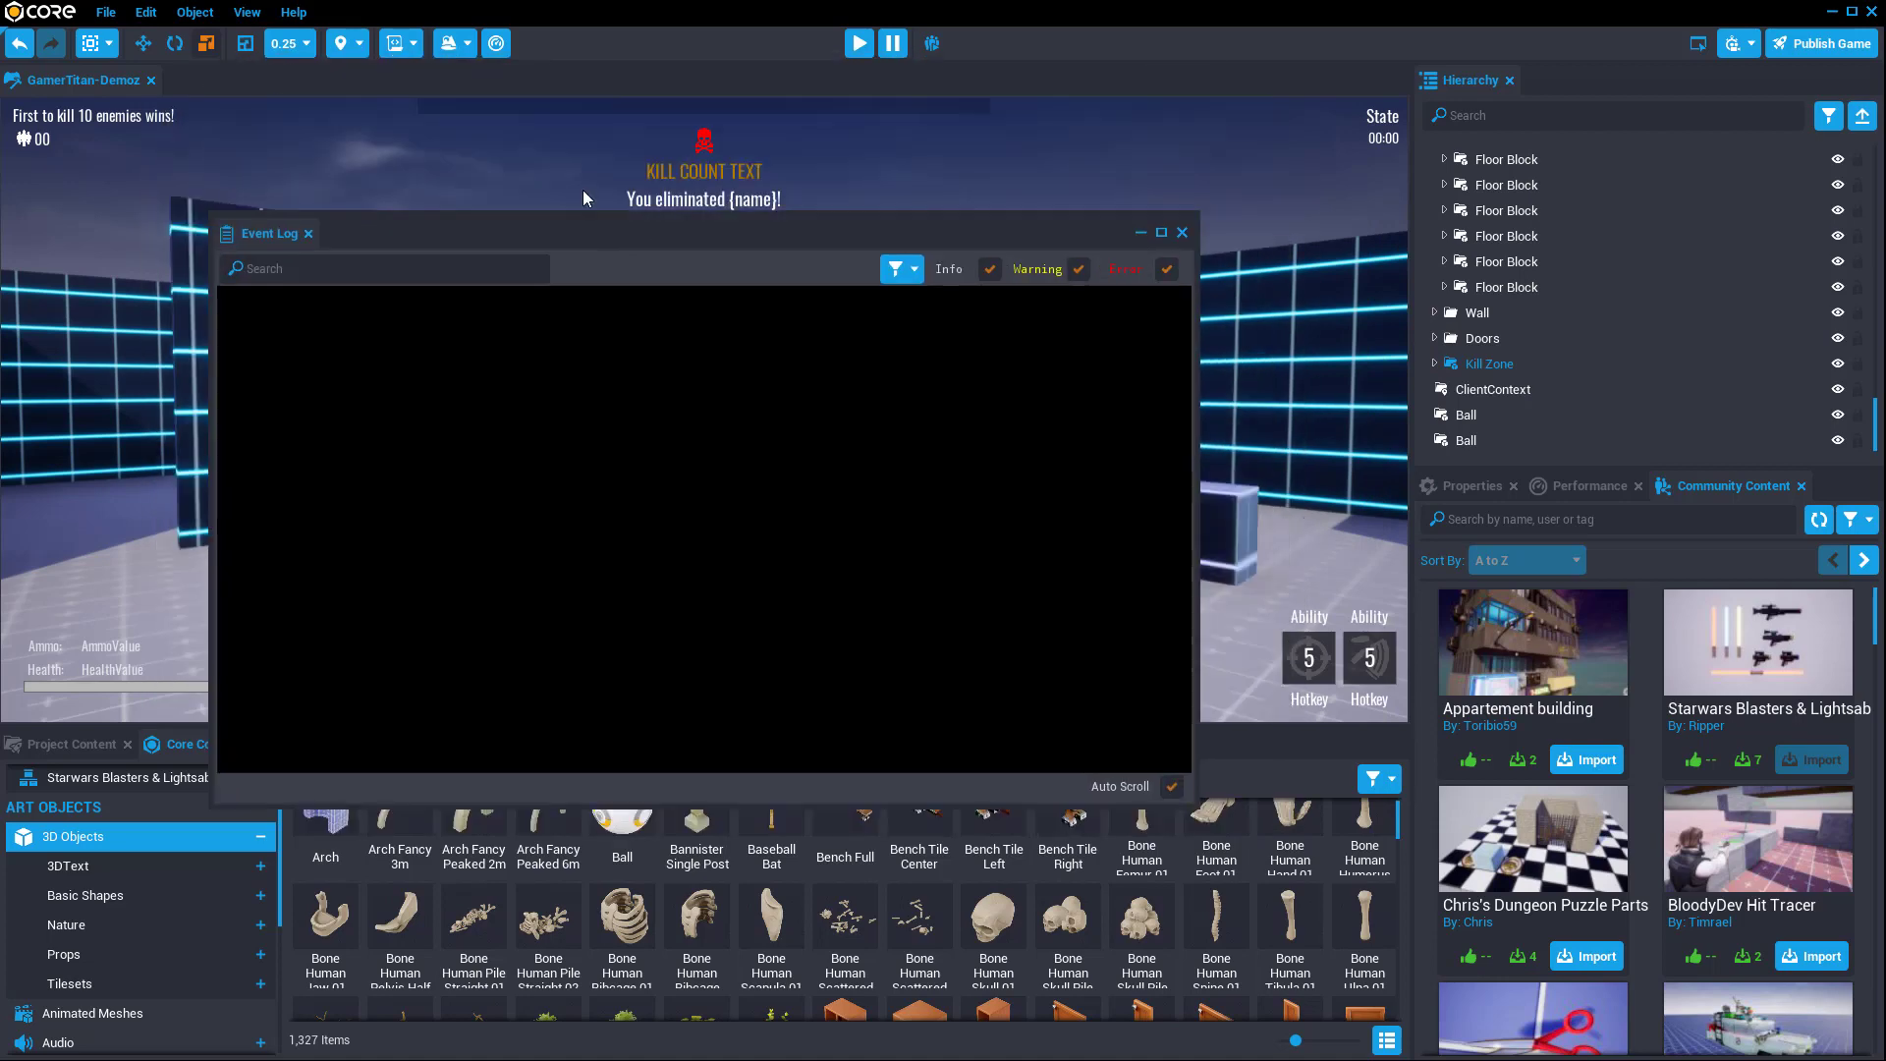
{"action": "left_click_drag", "start_coordinate": [583, 196], "coordinate": [1646, 528]}
{"action": "left_click_drag", "start_coordinate": [1734, 485], "coordinate": [375, 767]}
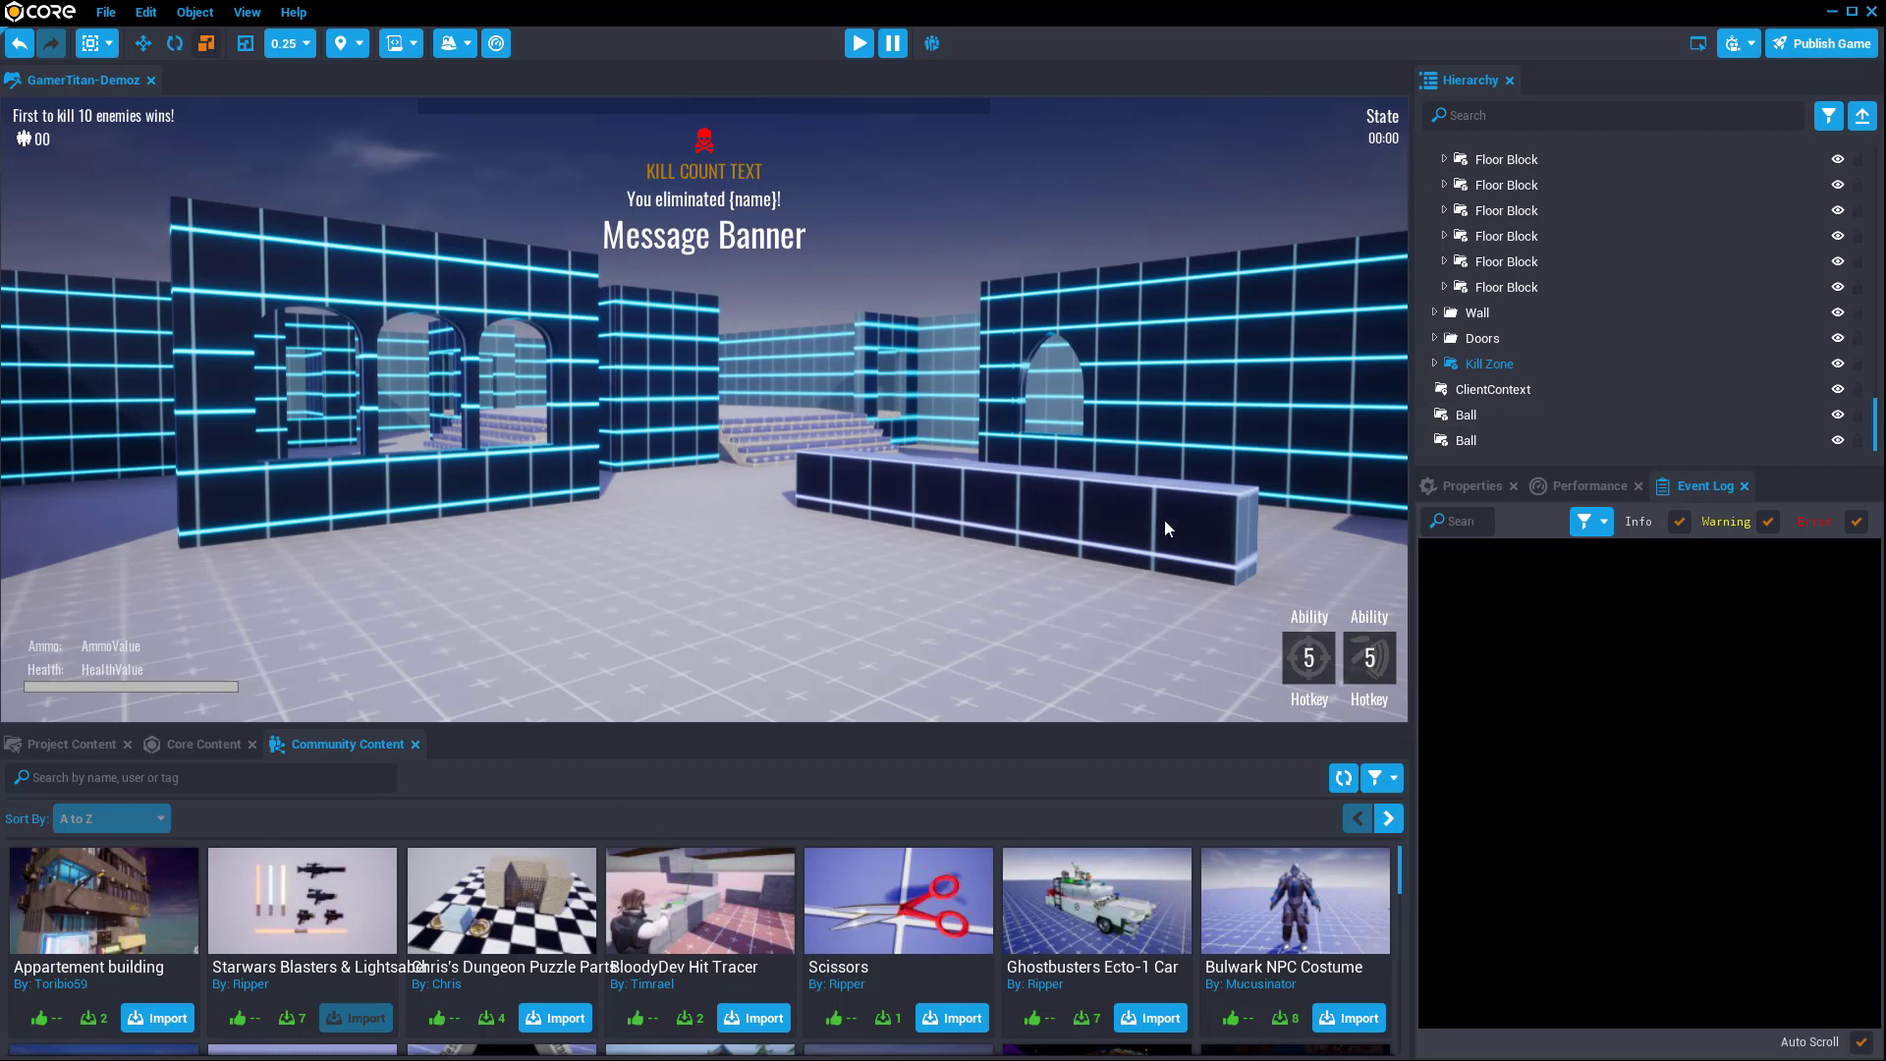
Step: Show the Core Content library in the content area beneath the map view
{"action": "scroll", "coordinate": [870, 461], "scroll_direction": "up", "scroll_amount": 4}
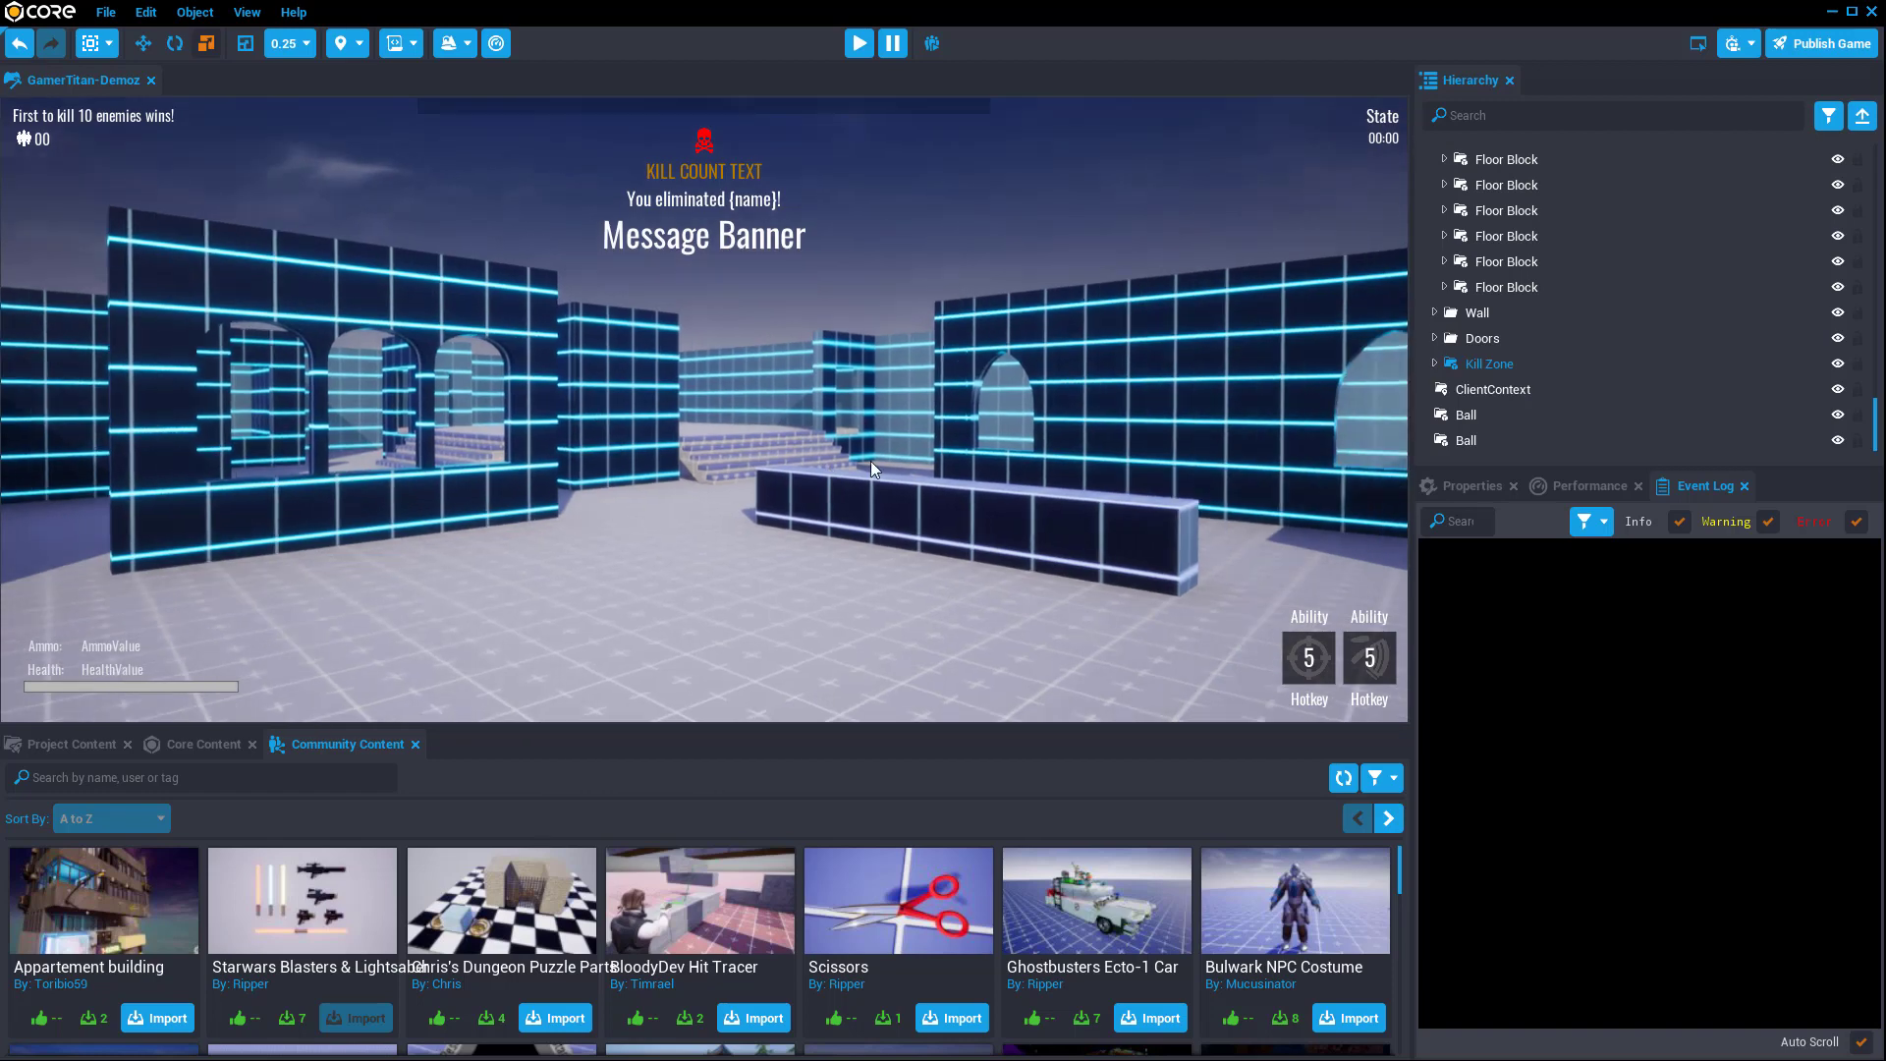
{"action": "scroll", "coordinate": [881, 507], "scroll_direction": "up", "scroll_amount": 2}
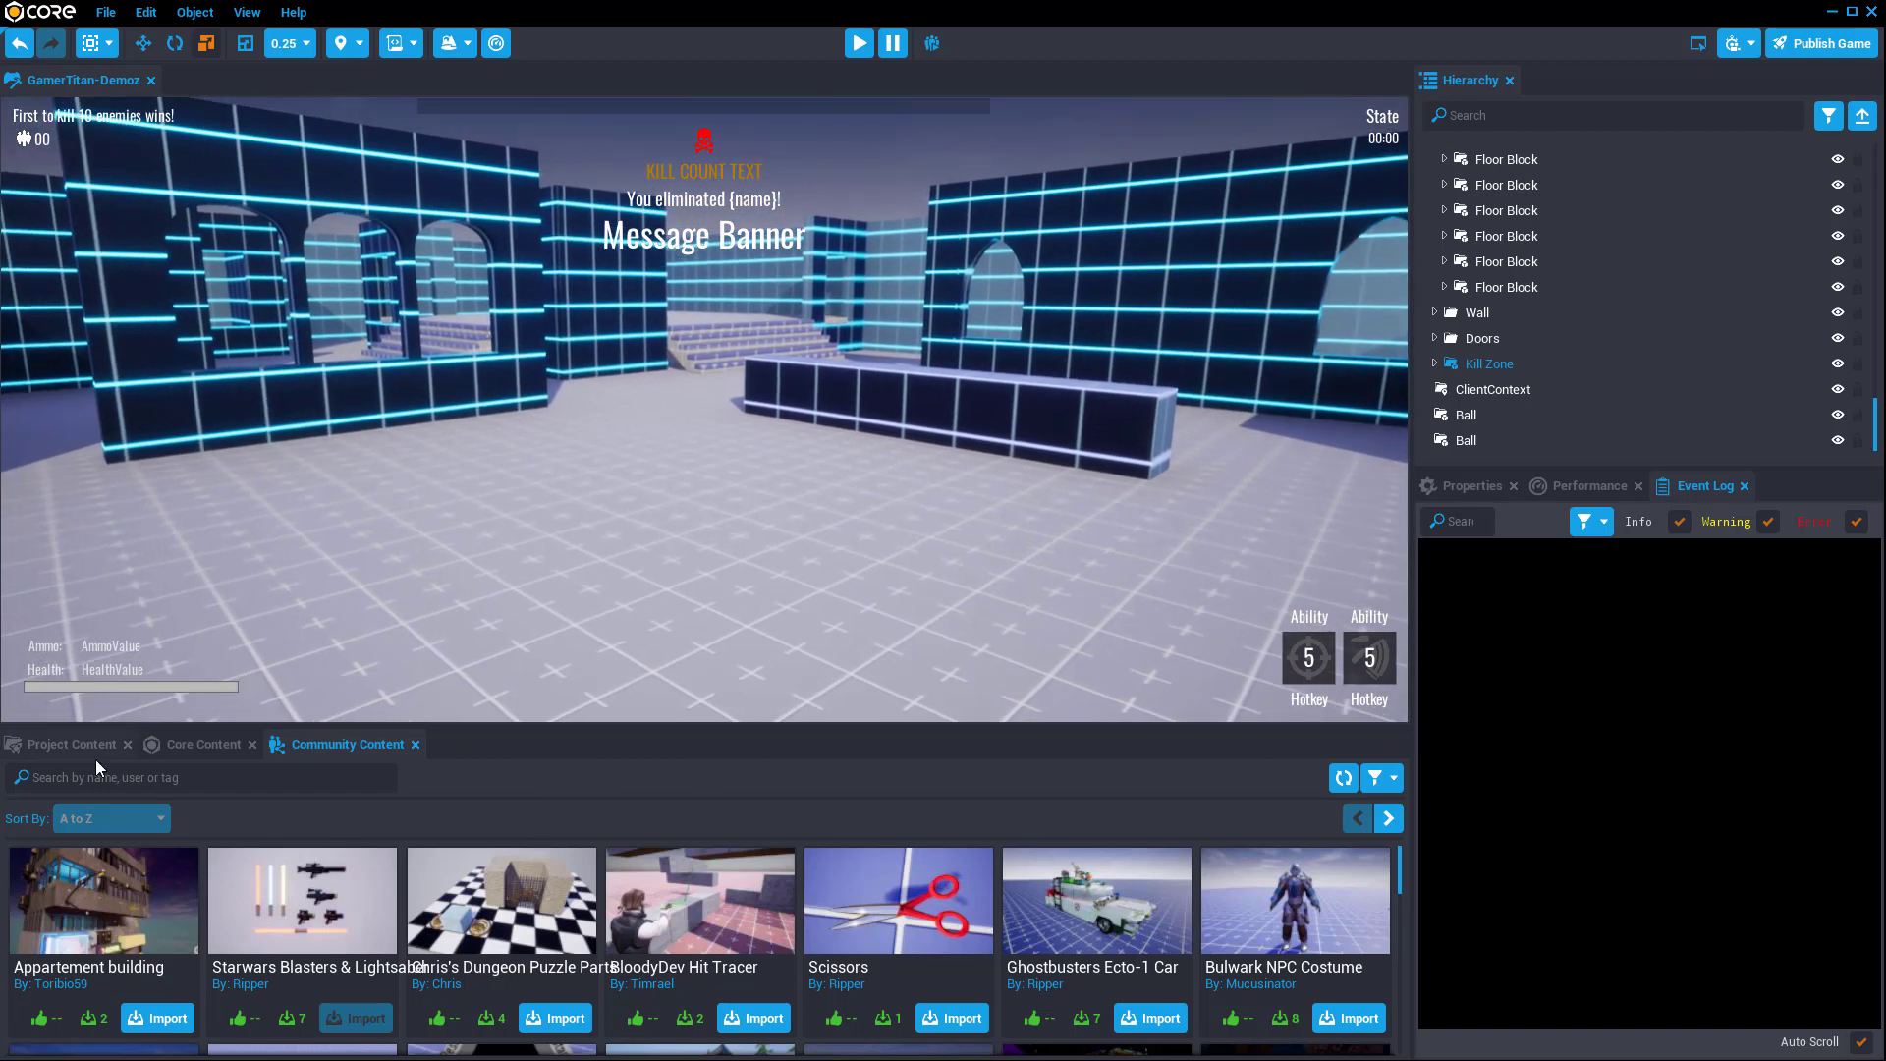
{"action": "left_click", "coordinate": [198, 749]}
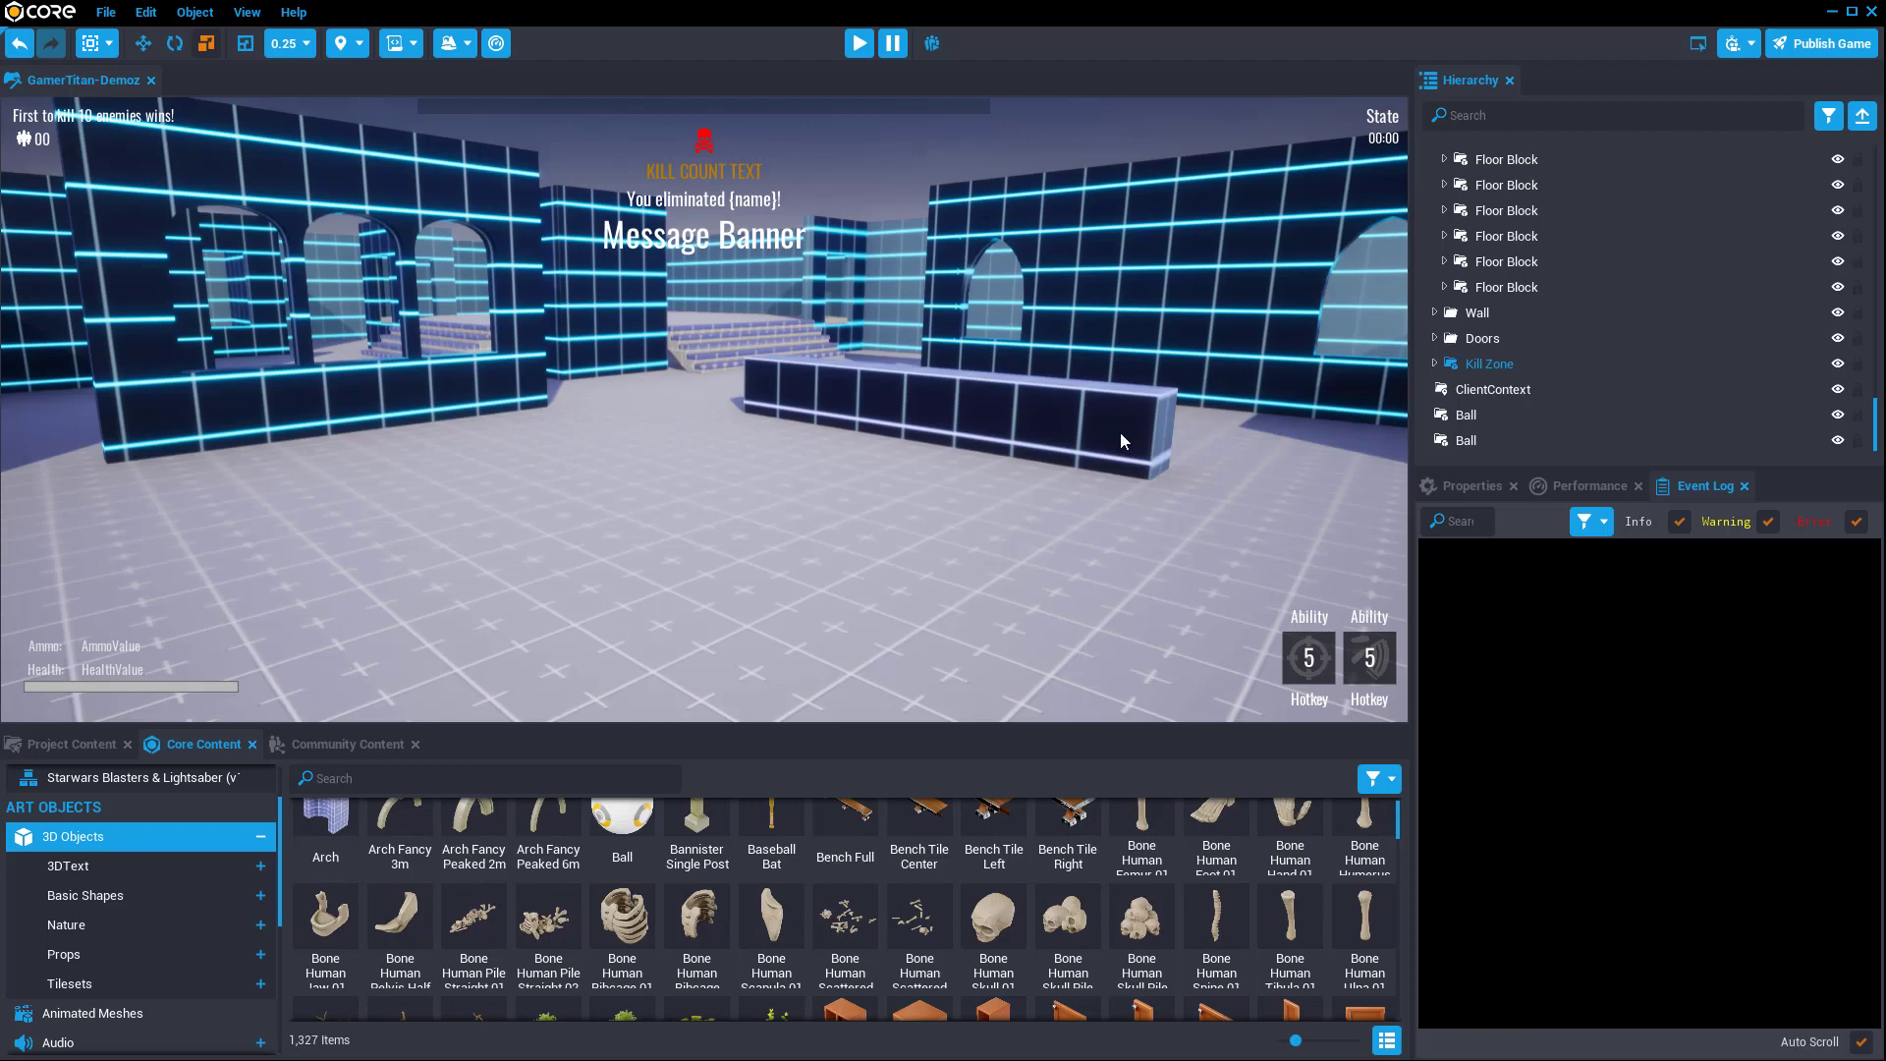
{"action": "right_click_drag", "start_coordinate": [690, 286], "coordinate": [741, 290]}
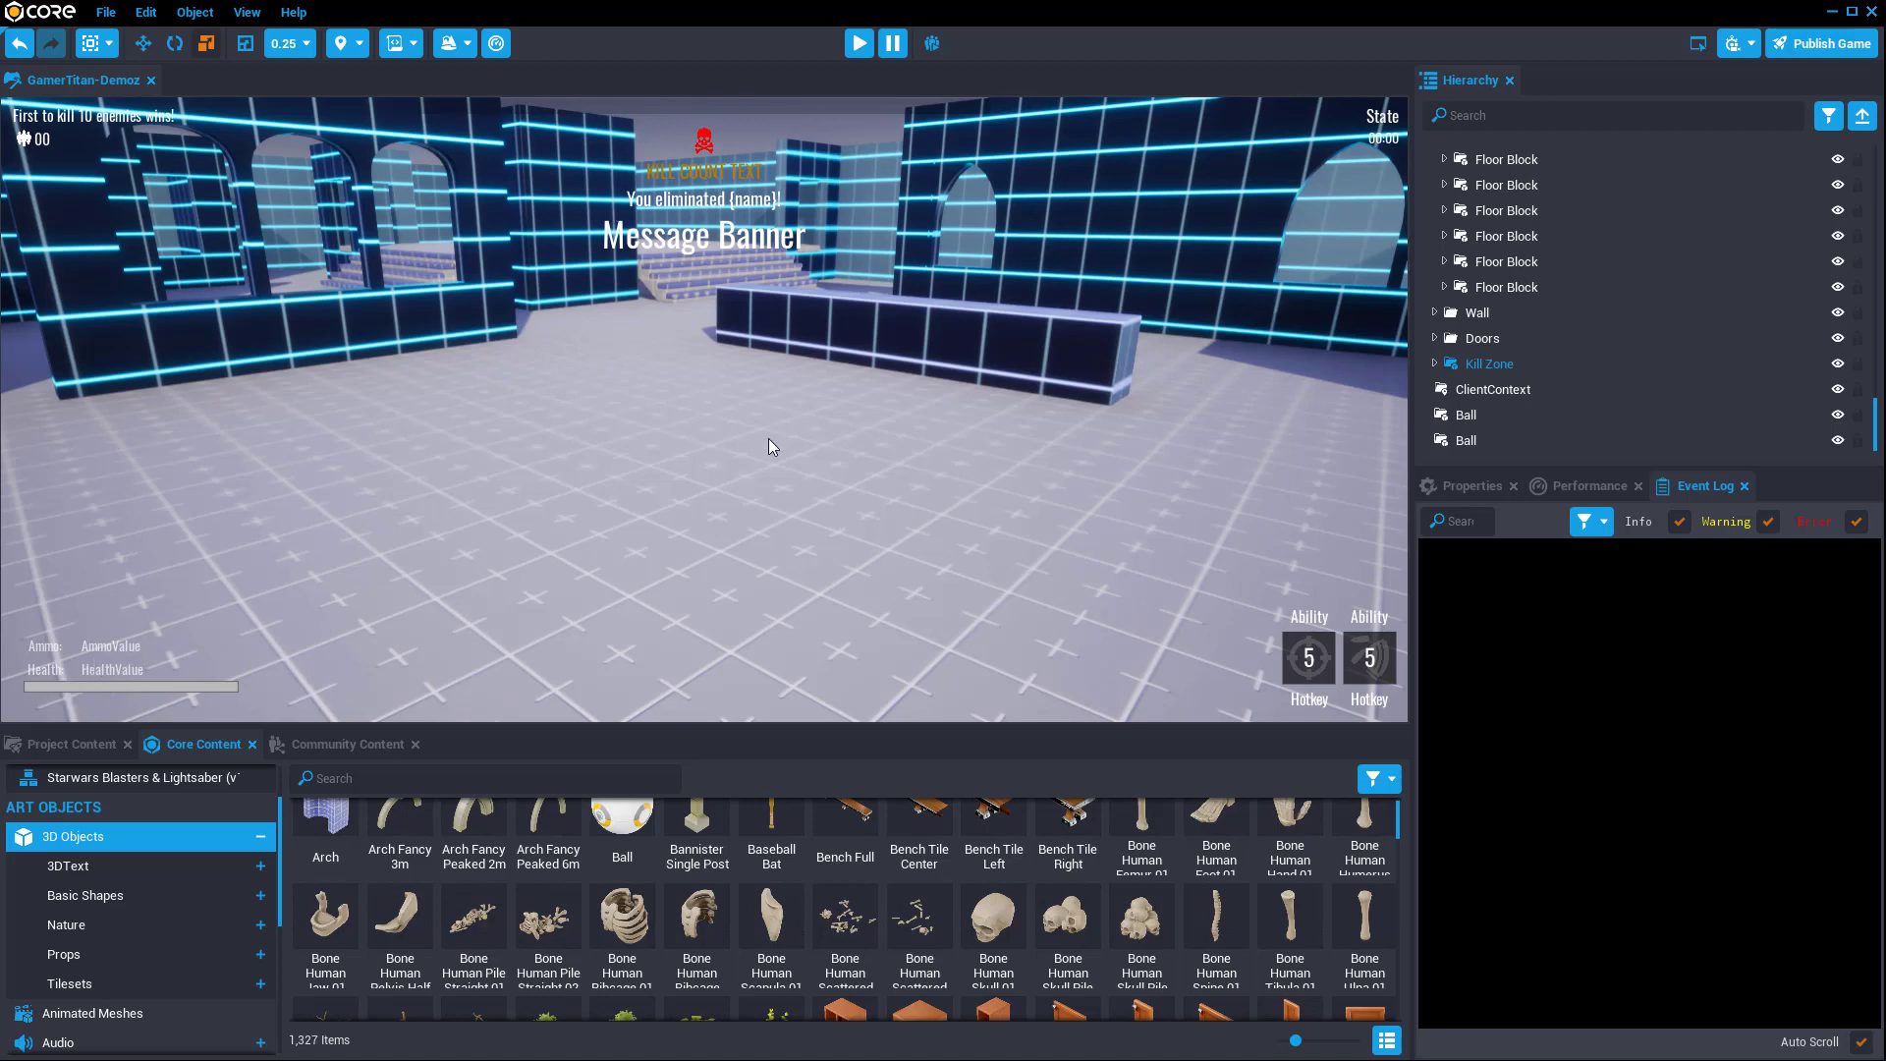
{"action": "scroll", "coordinate": [770, 439], "scroll_direction": "up", "scroll_amount": 3}
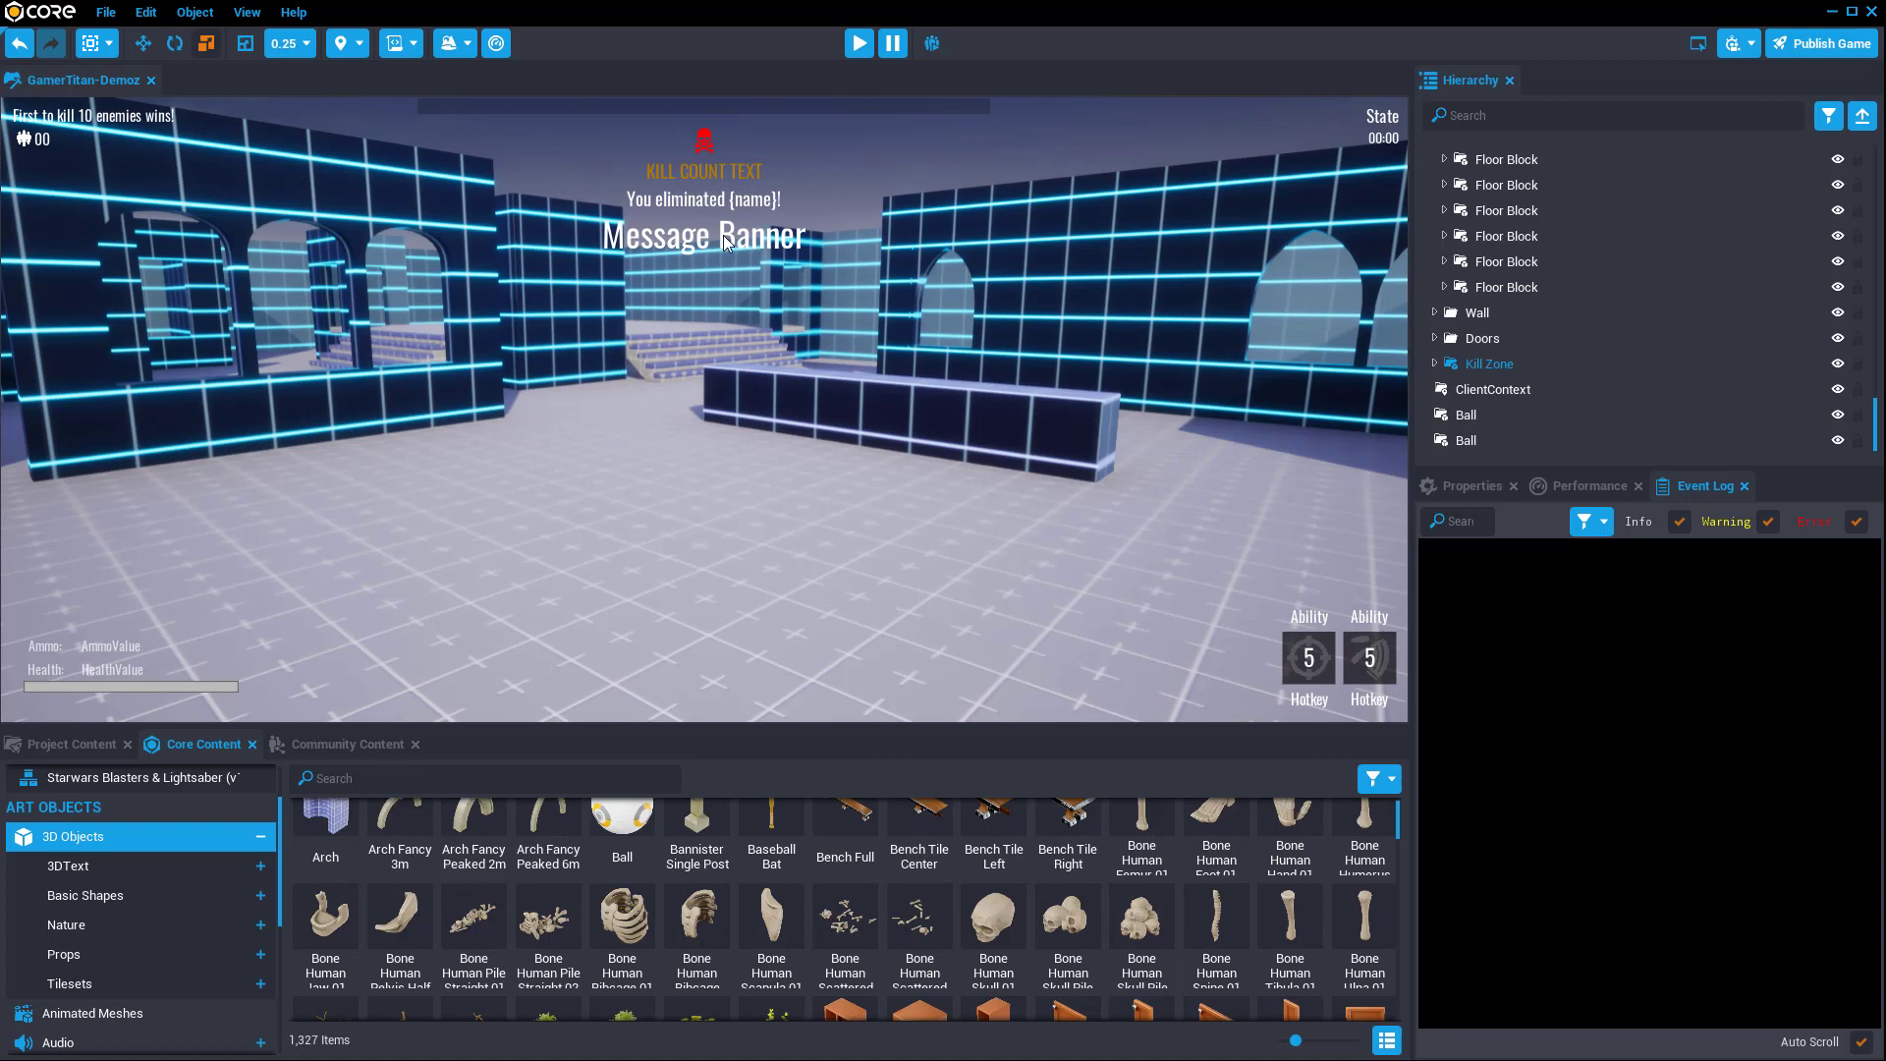
Step: In UI editing mode, move the Message Banner text slightly up and to the left, and leave the mode
{"action": "left_click", "coordinate": [1698, 46]}
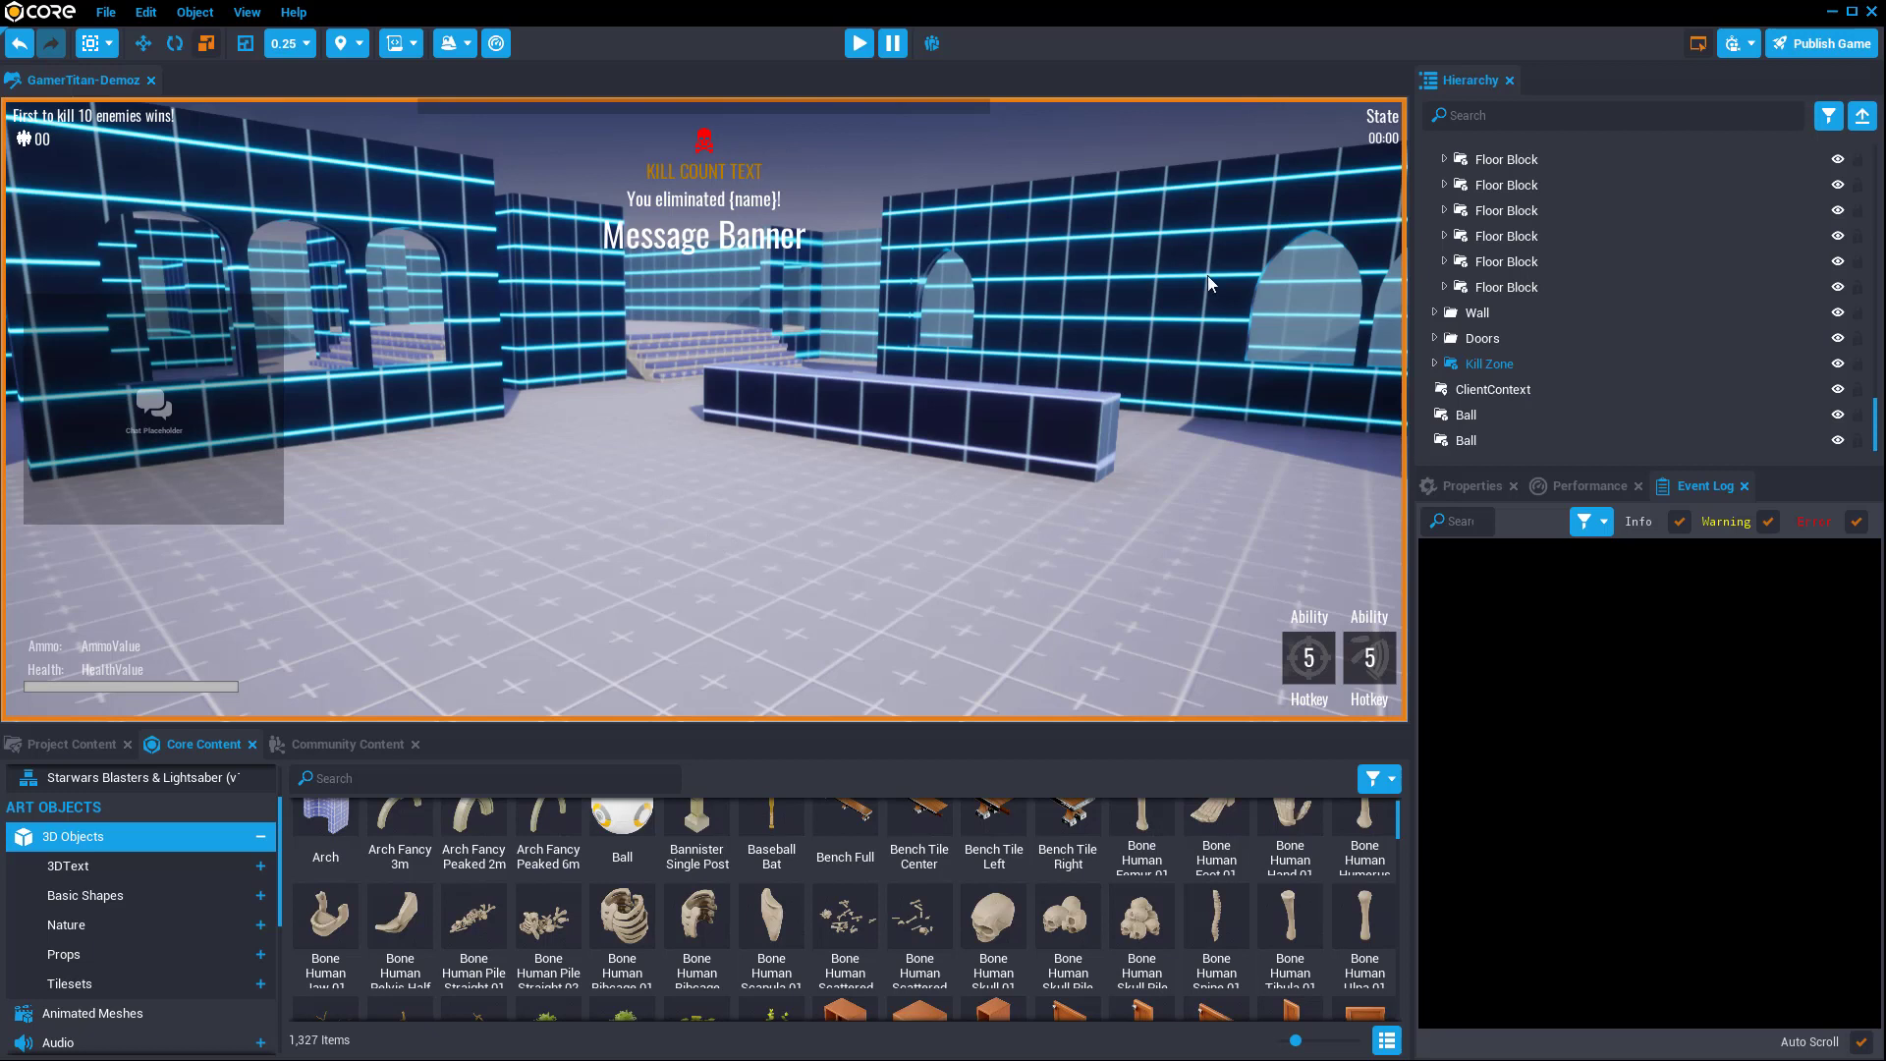
{"action": "left_click", "coordinate": [693, 246]}
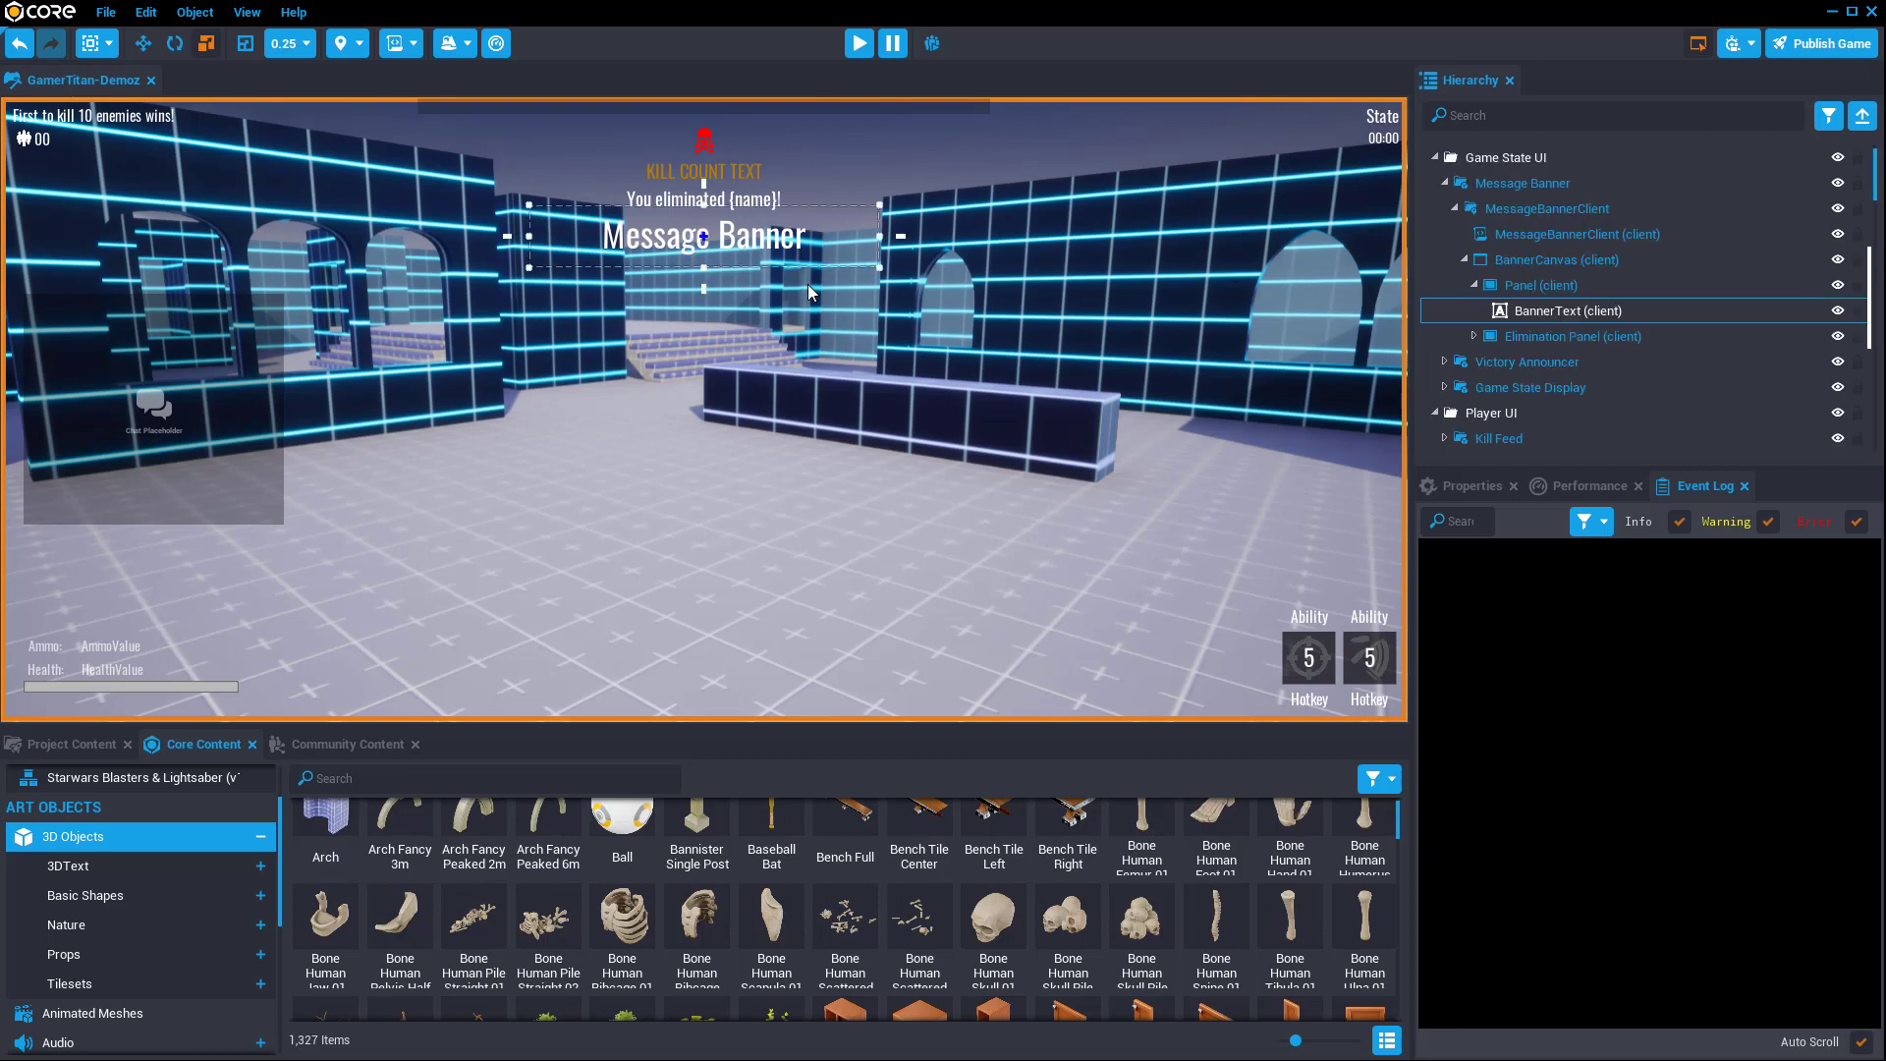
{"action": "mouse_move", "coordinate": [769, 251]}
{"action": "left_mouse_down"}
{"action": "mouse_move", "coordinate": [835, 336]}
{"action": "mouse_move", "coordinate": [690, 328]}
{"action": "mouse_move", "coordinate": [776, 324]}
{"action": "mouse_move", "coordinate": [754, 237]}
{"action": "left_mouse_up"}
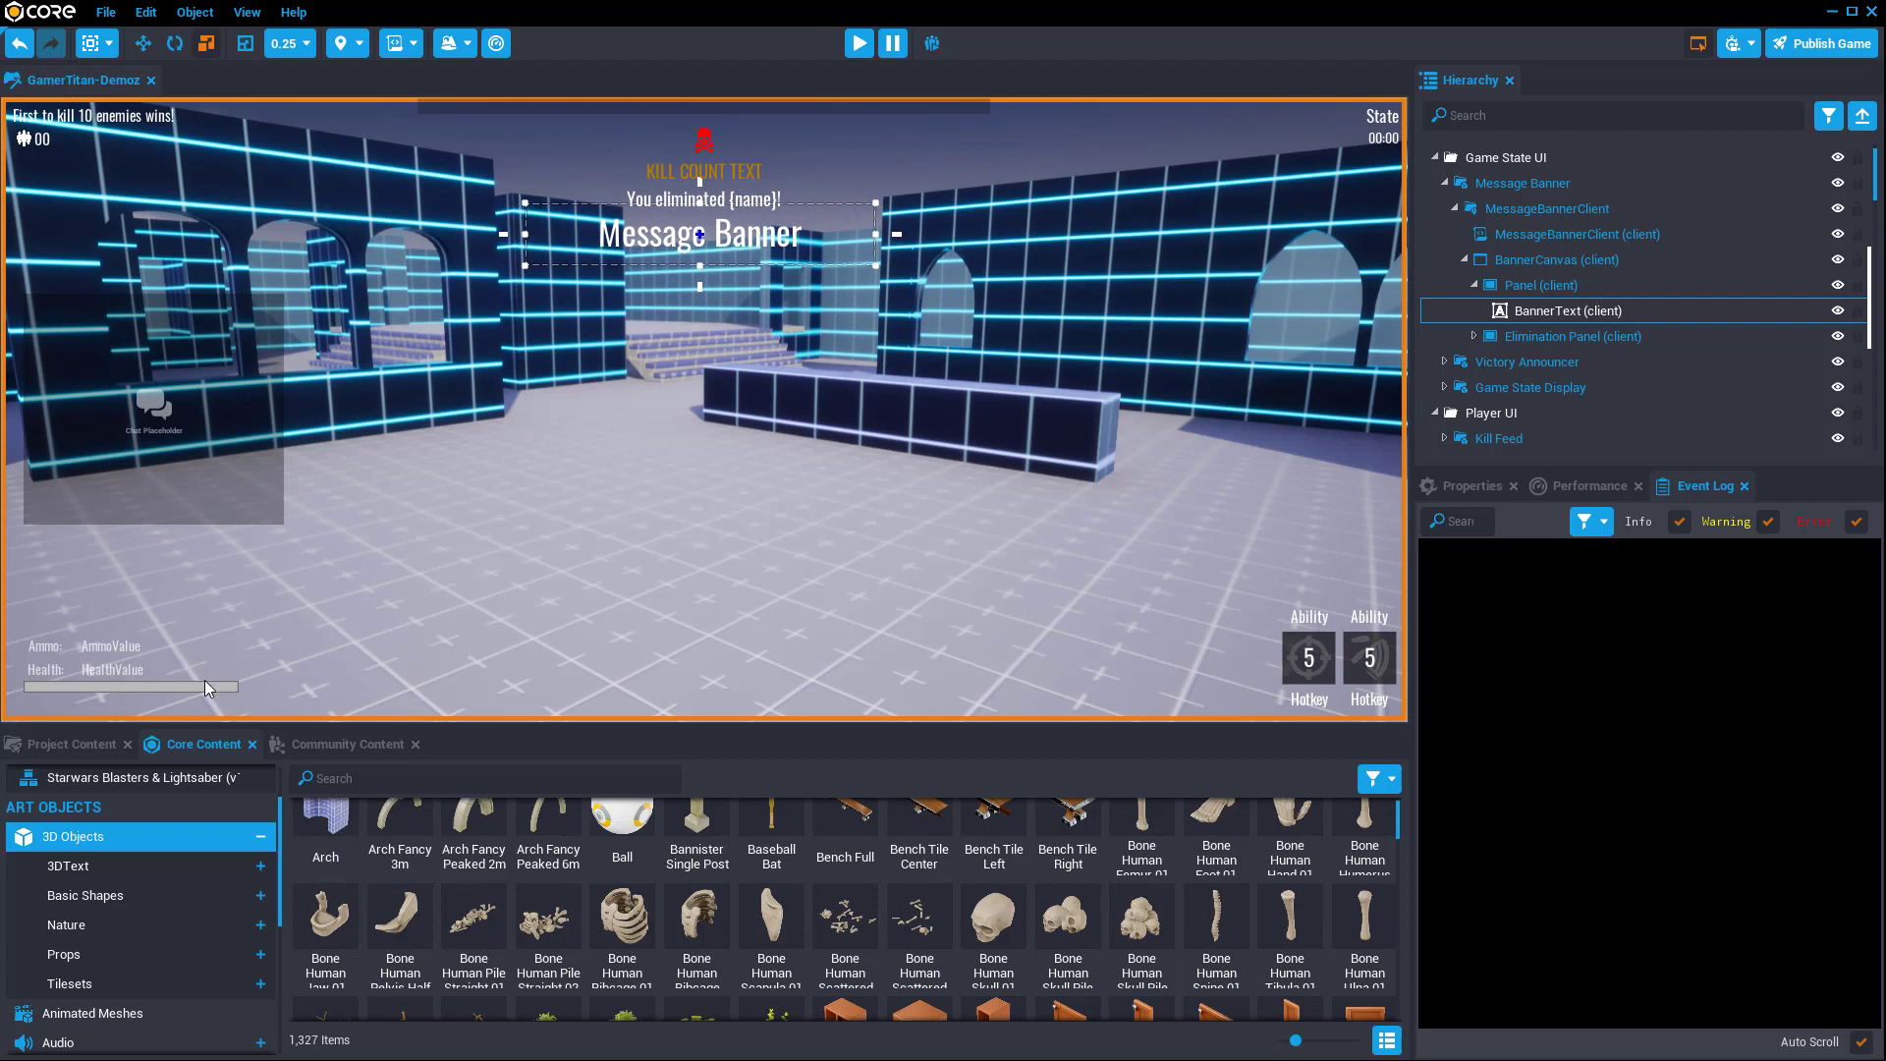
{"action": "left_click", "coordinate": [1696, 45]}
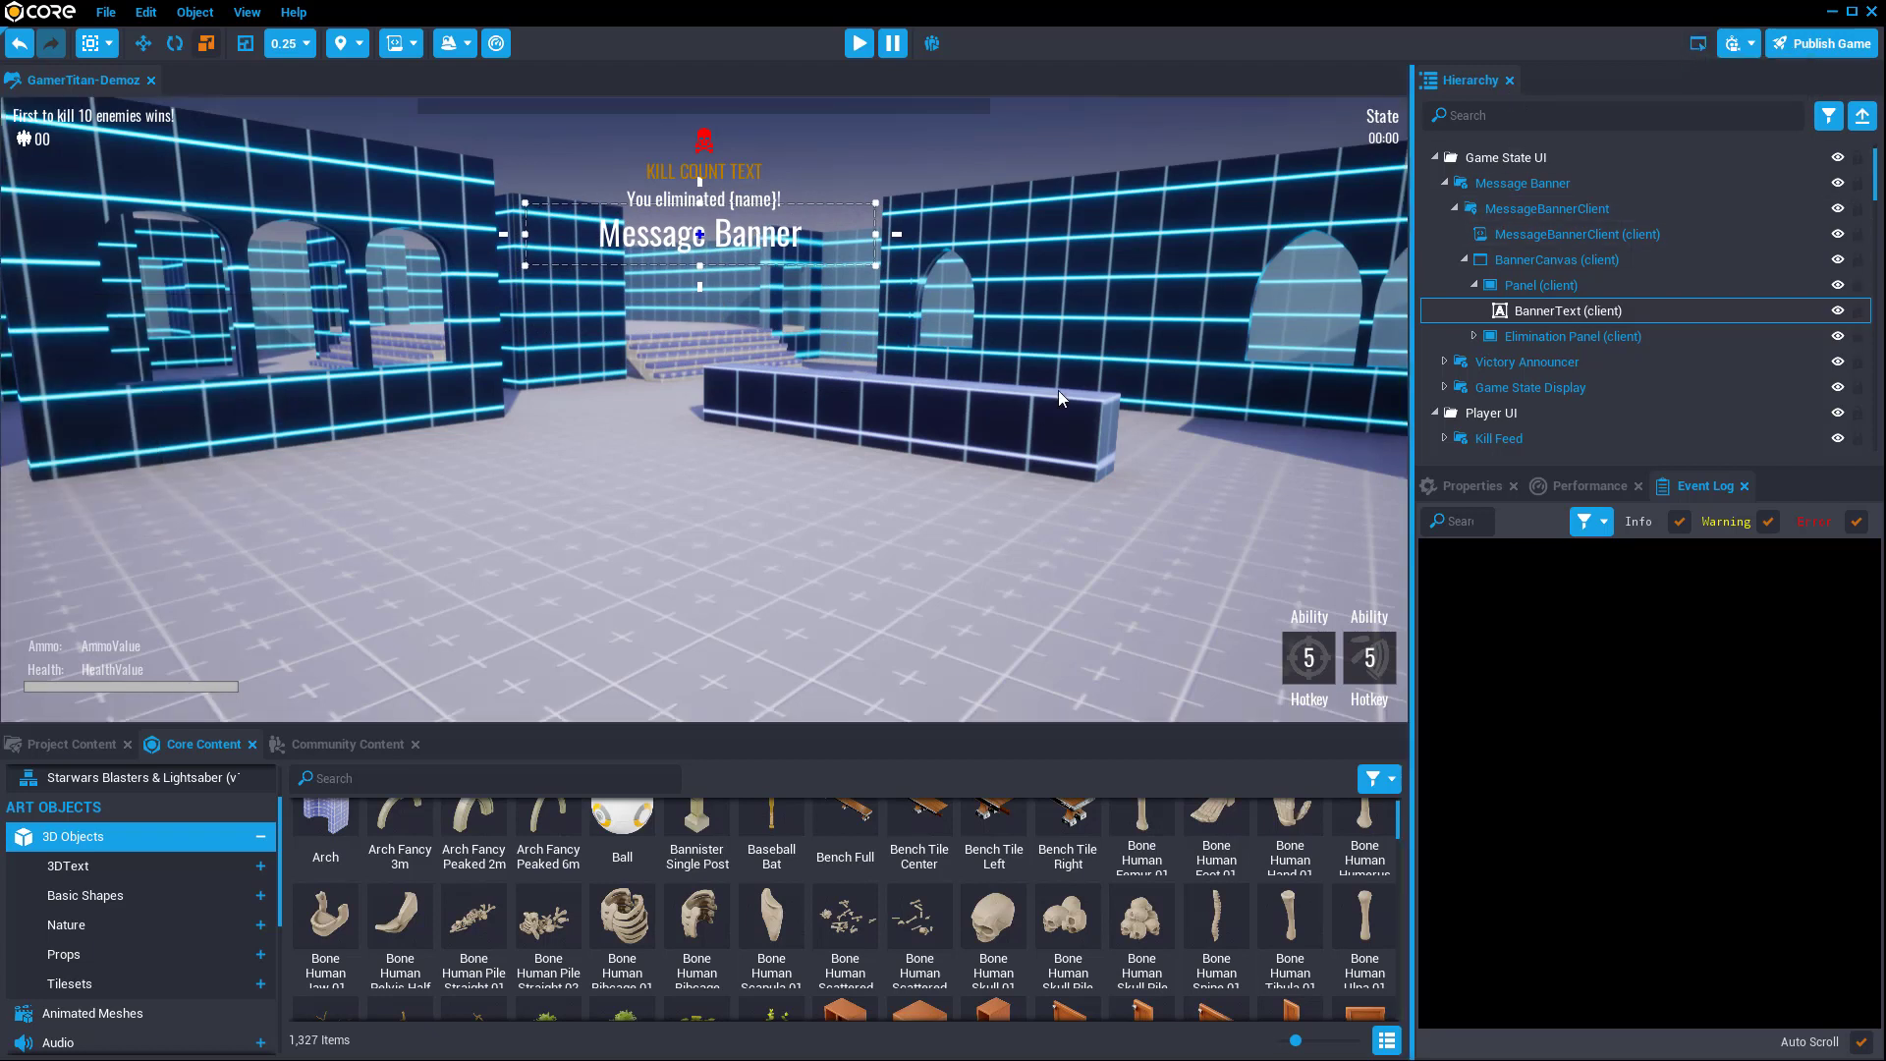
Step: Preview the game, walk forward to view the HUD, and stop the preview
{"action": "key", "text": "="}
{"action": "key", "text": "w"}
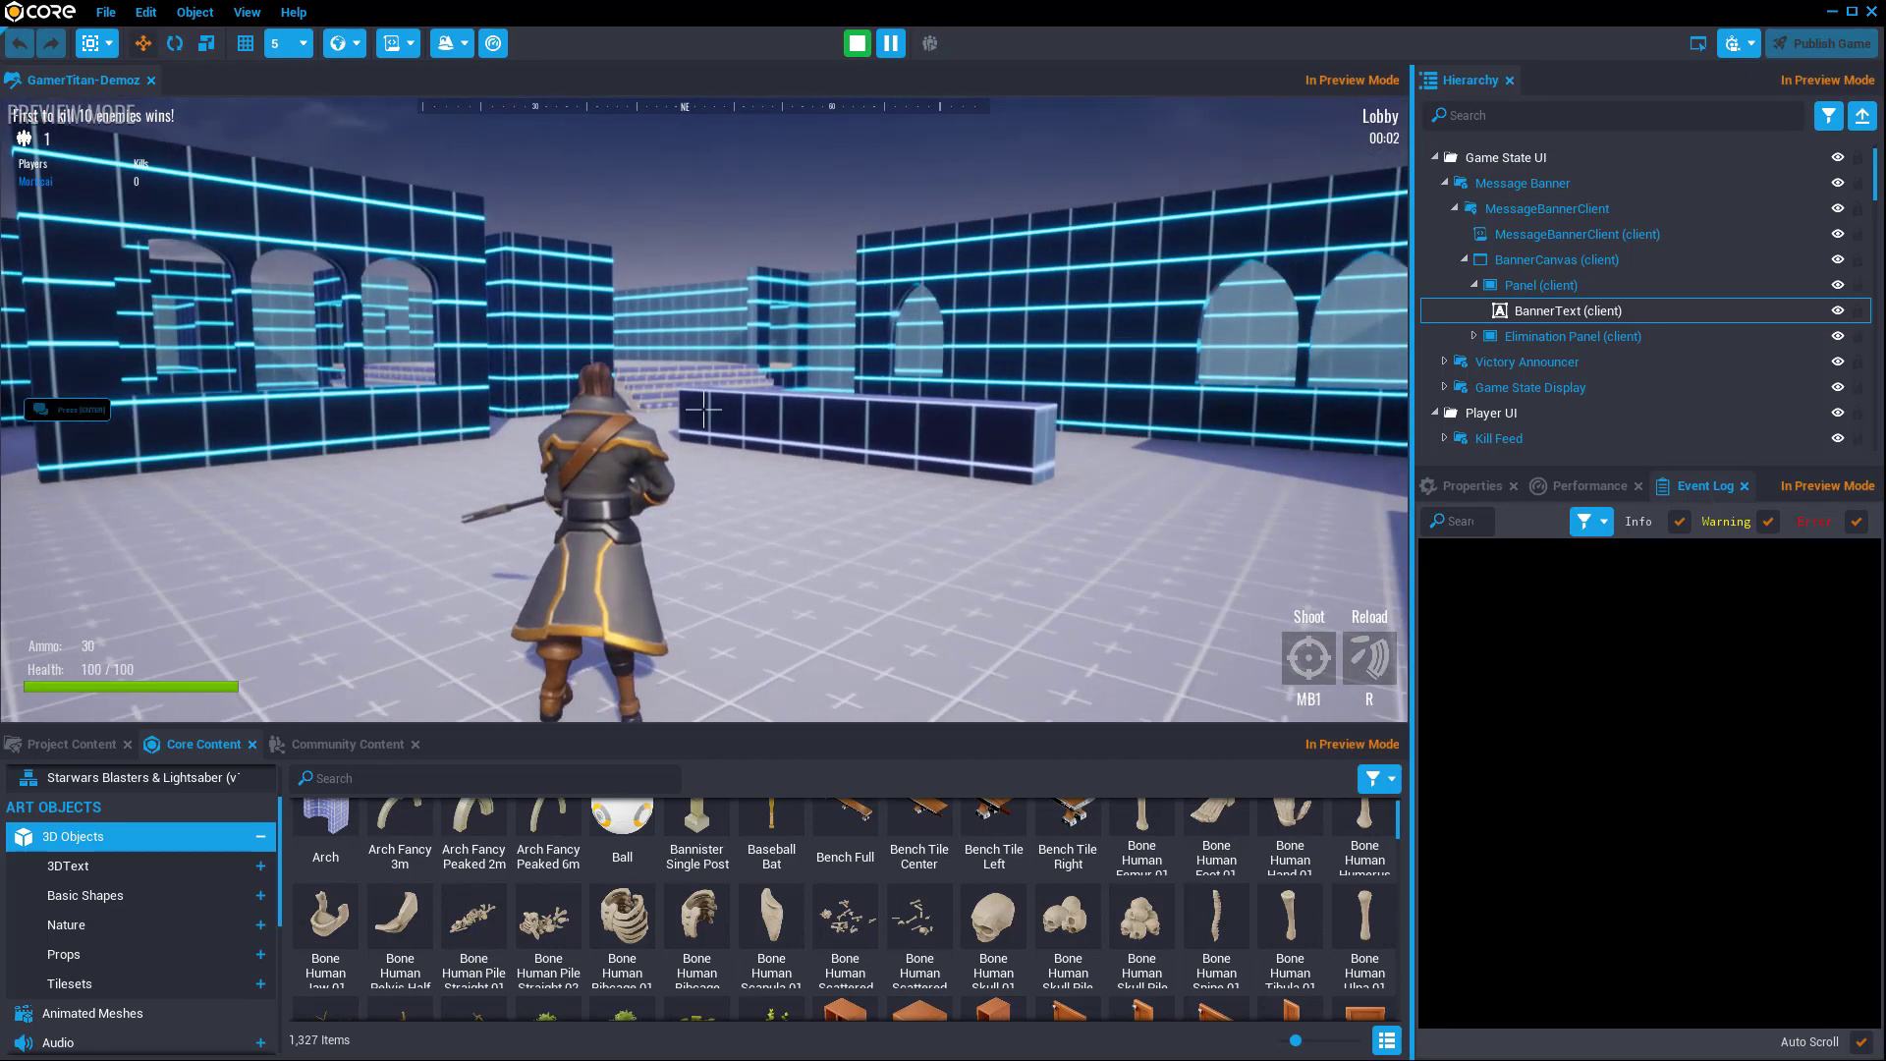
{"action": "key", "text": "="}
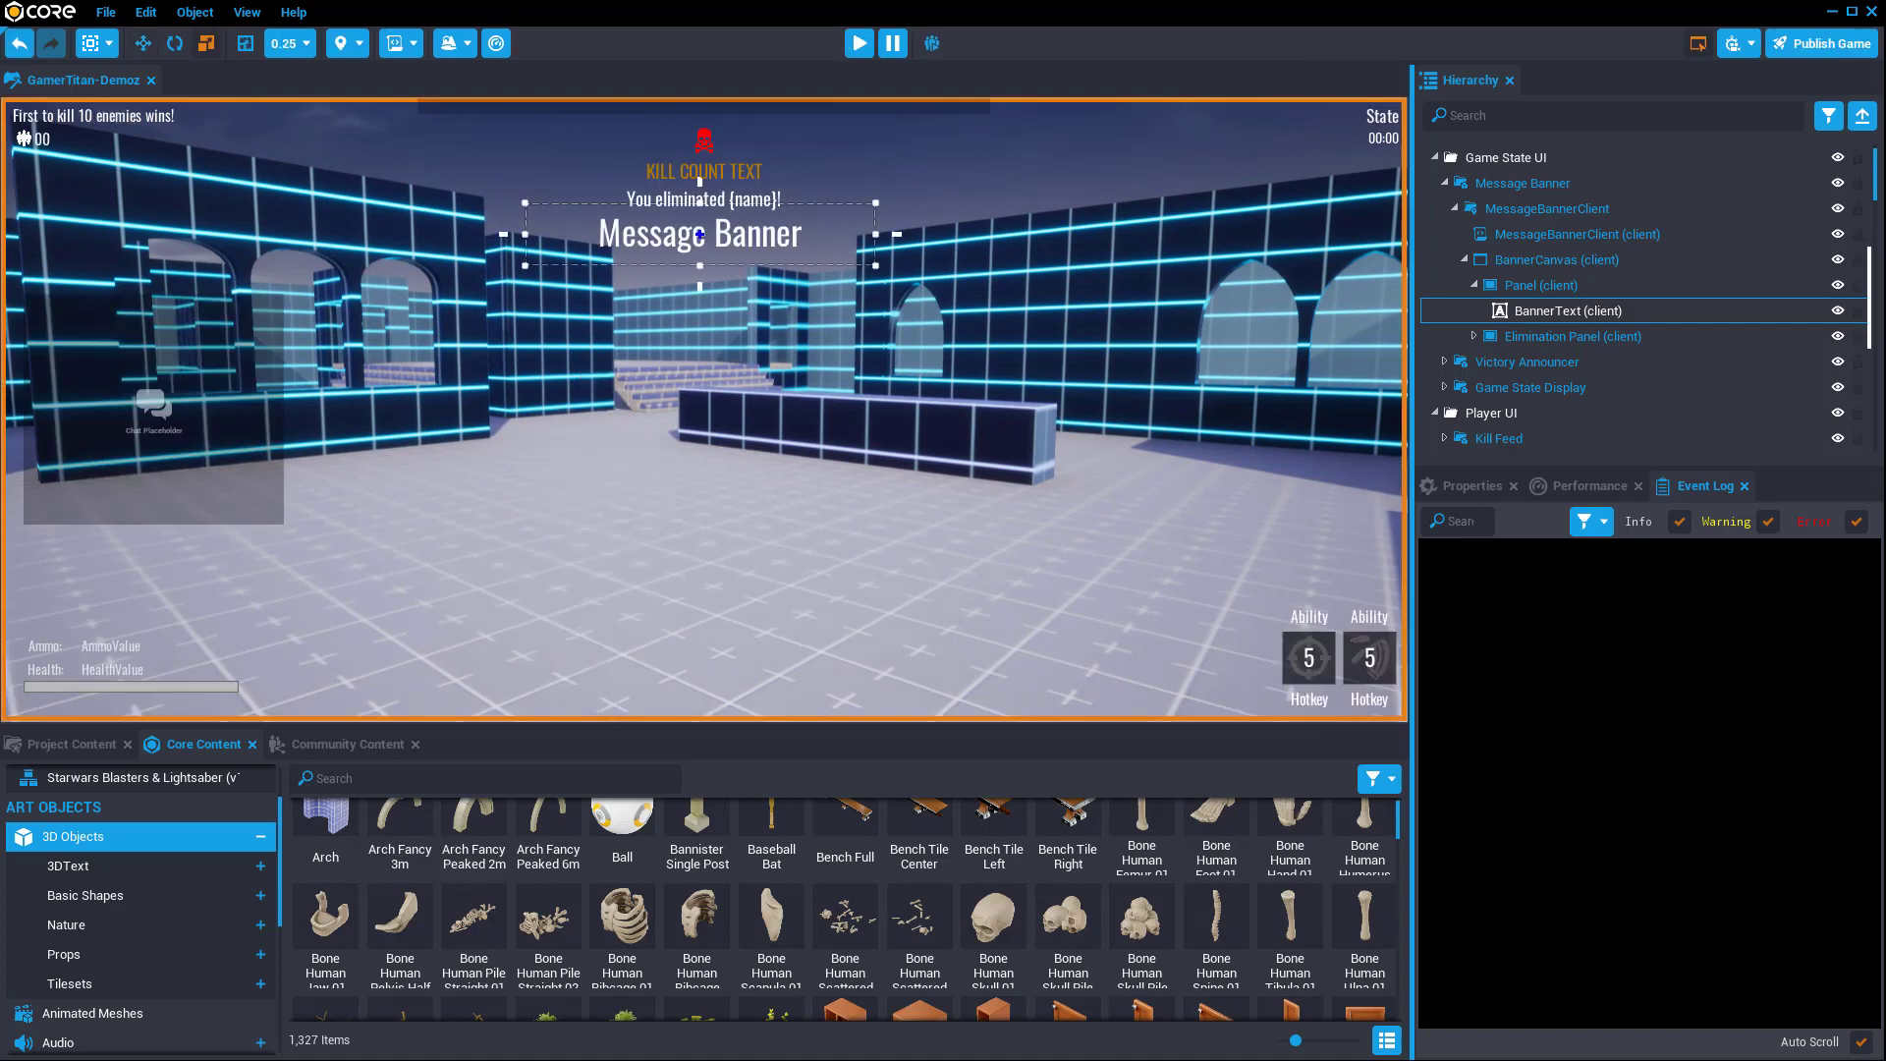
Step: Move the health progress bar to the middle of the game screen and check its placement in a short preview
{"action": "left_click", "coordinate": [196, 686]}
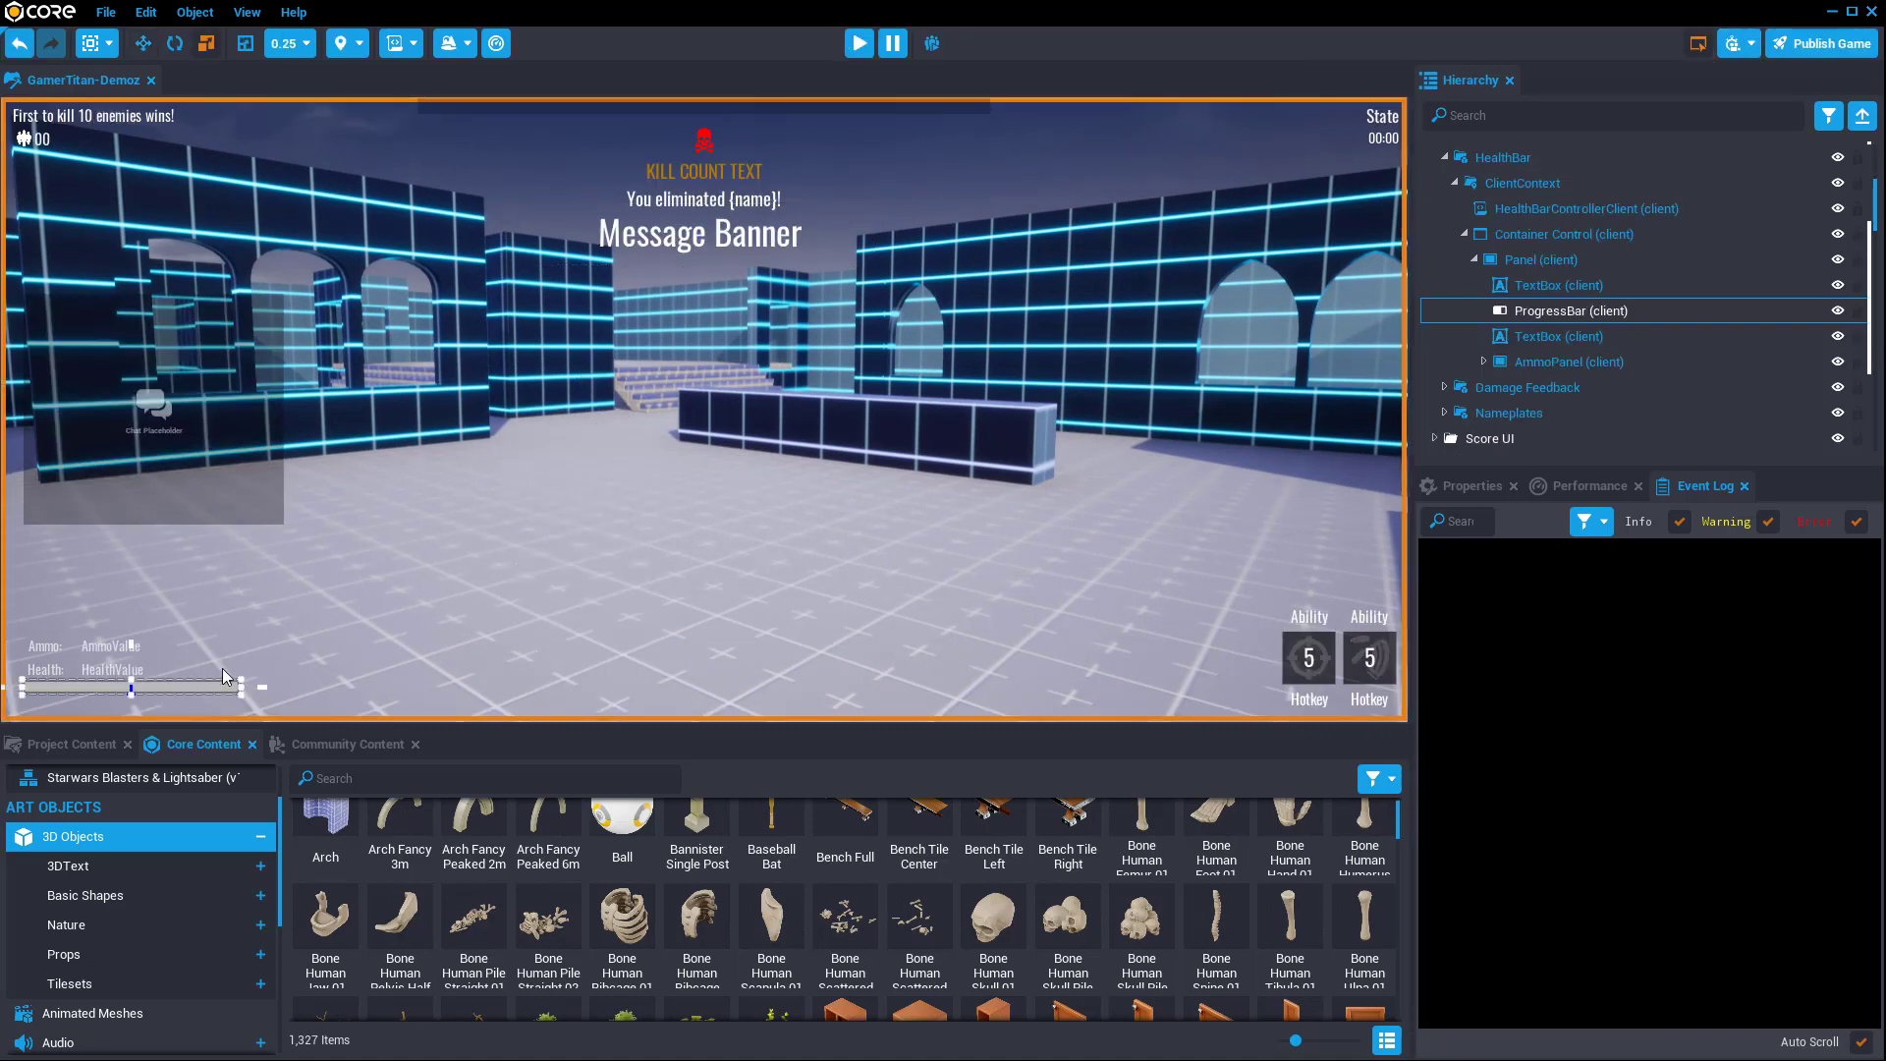
{"action": "mouse_move", "coordinate": [222, 678]}
{"action": "left_mouse_down"}
{"action": "mouse_move", "coordinate": [762, 442]}
{"action": "mouse_move", "coordinate": [696, 480]}
{"action": "mouse_move", "coordinate": [741, 488]}
{"action": "left_mouse_up"}
{"action": "key", "text": "="}
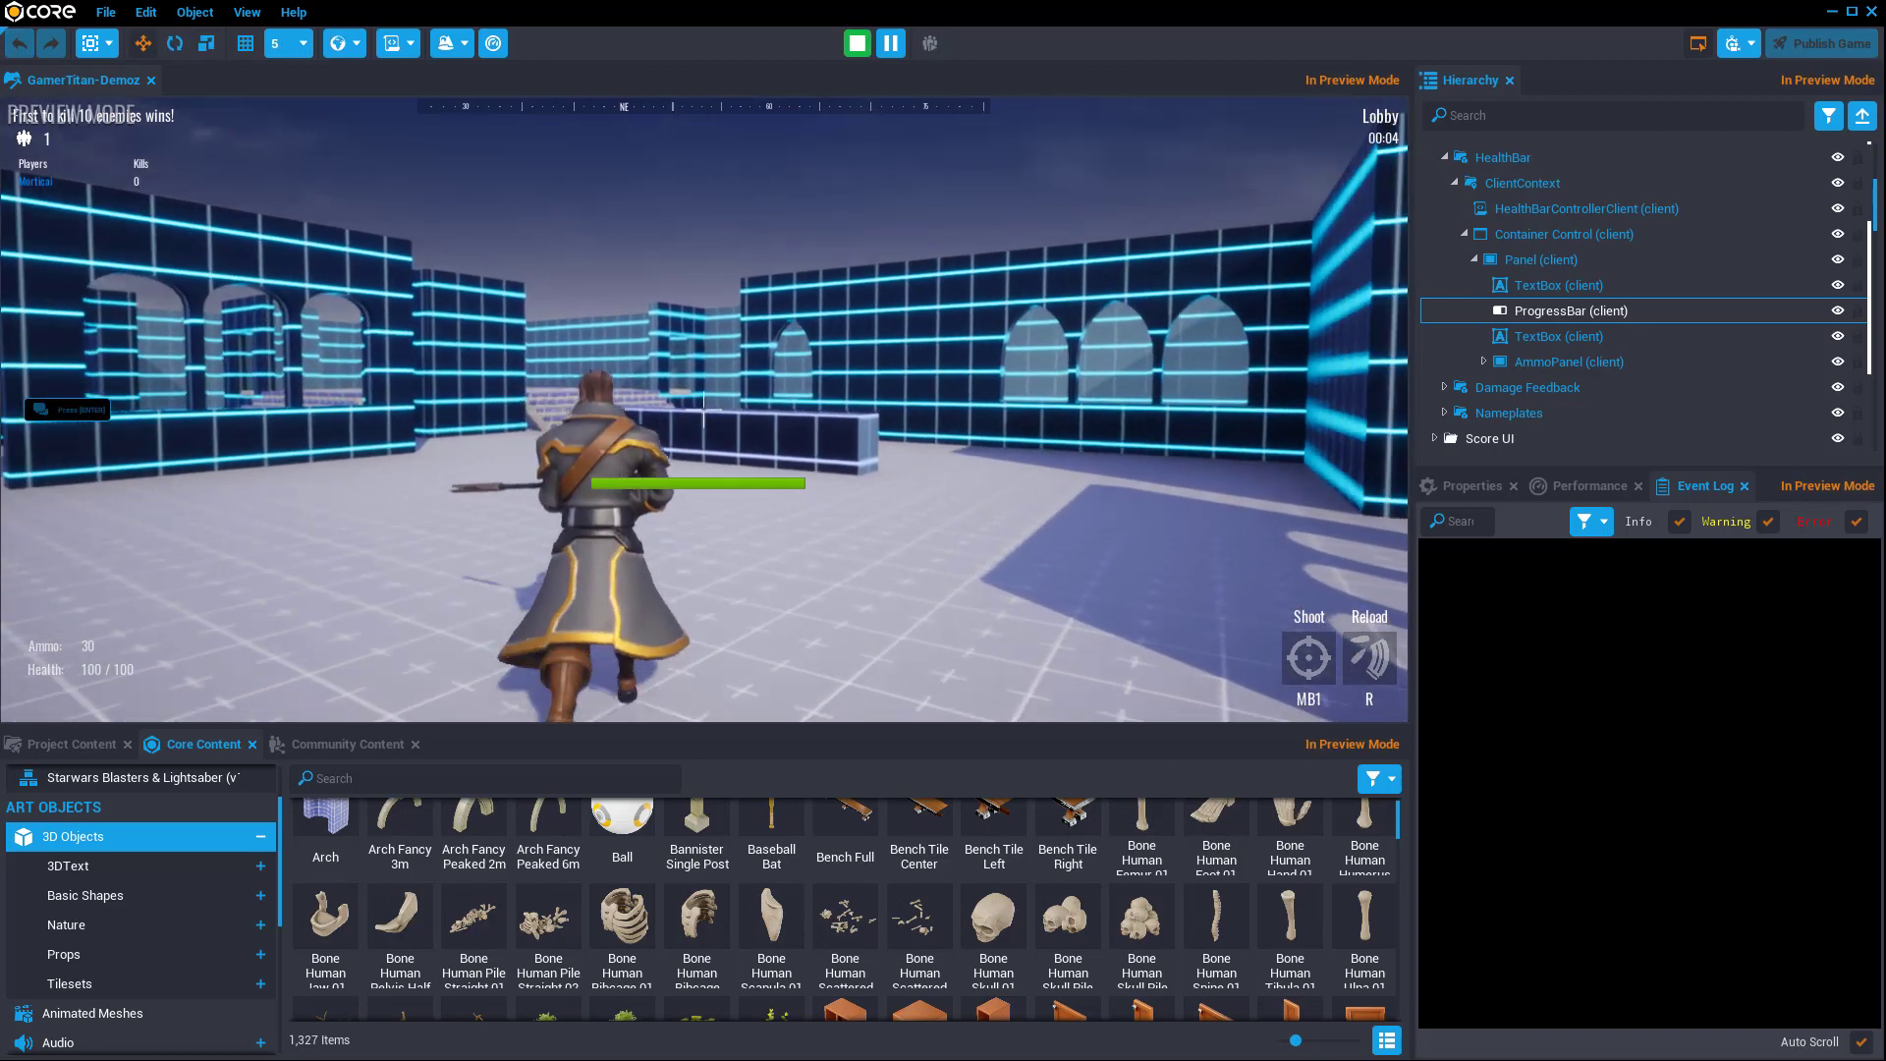
{"action": "key", "text": "w"}
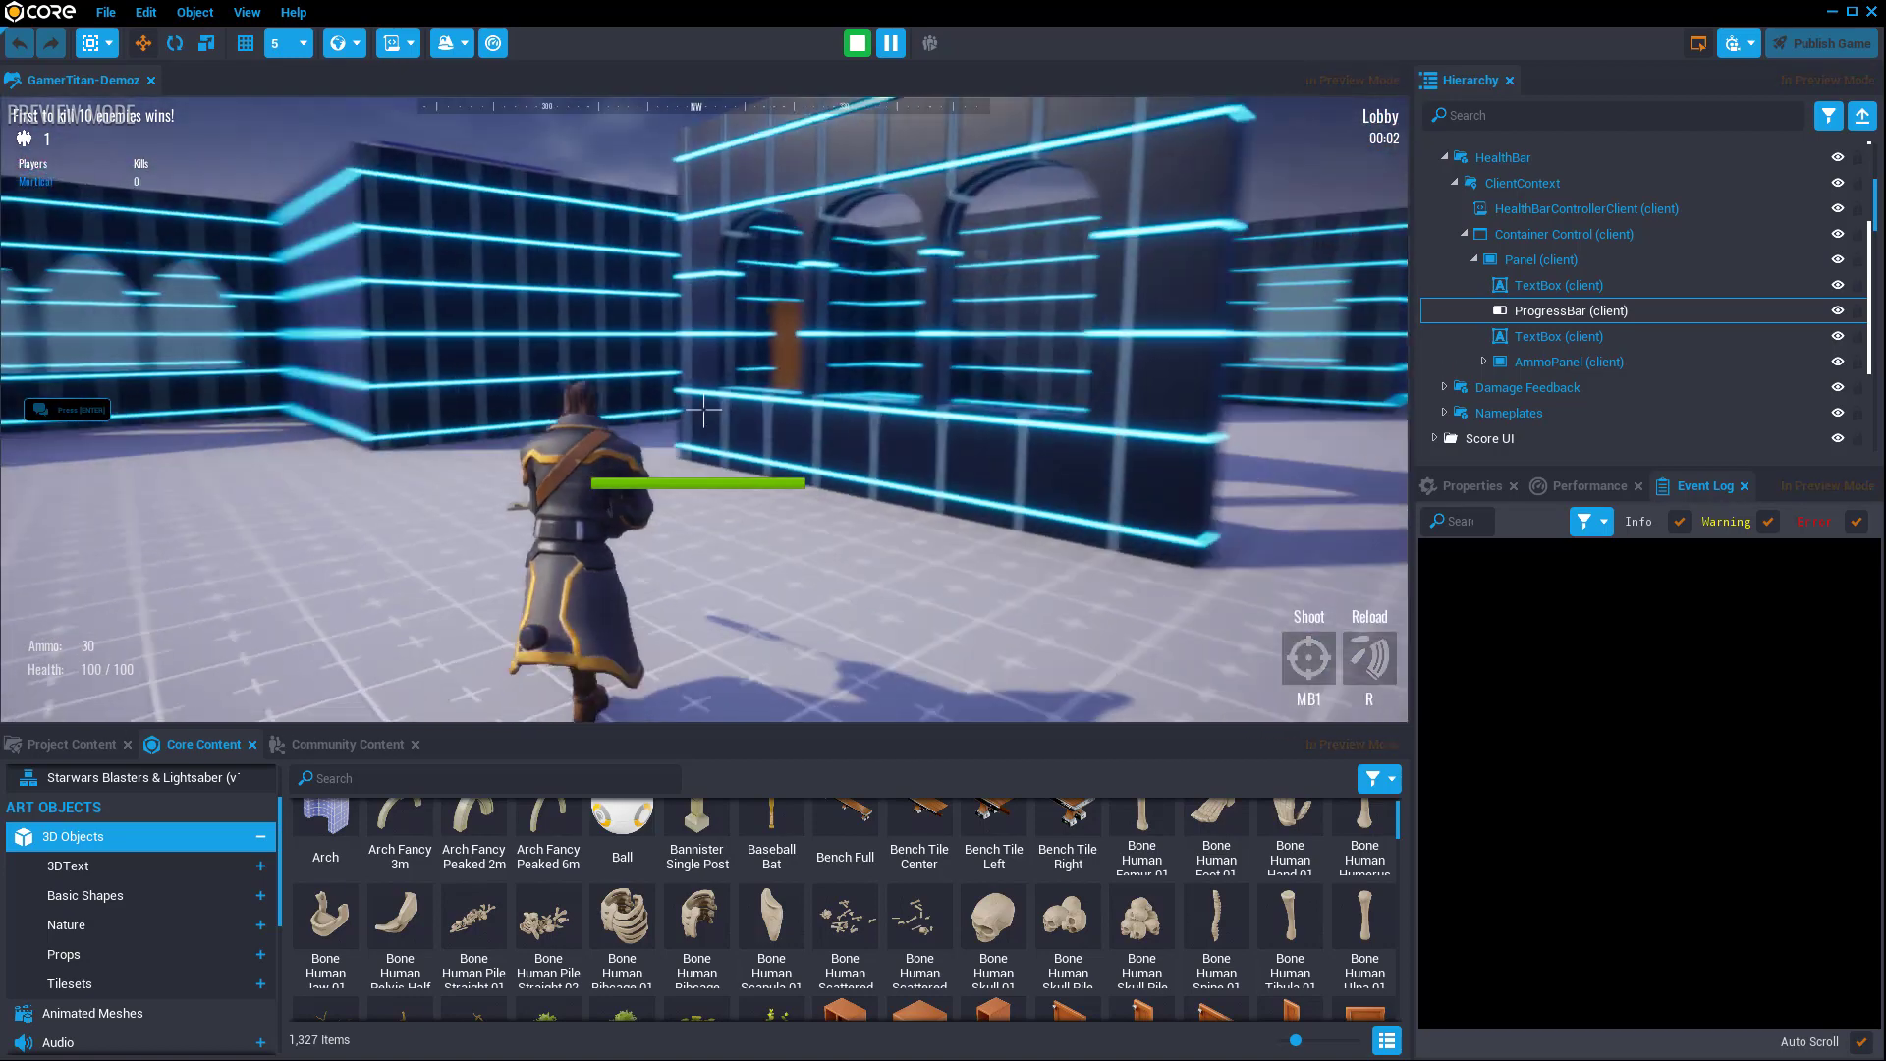
{"action": "key", "text": "="}
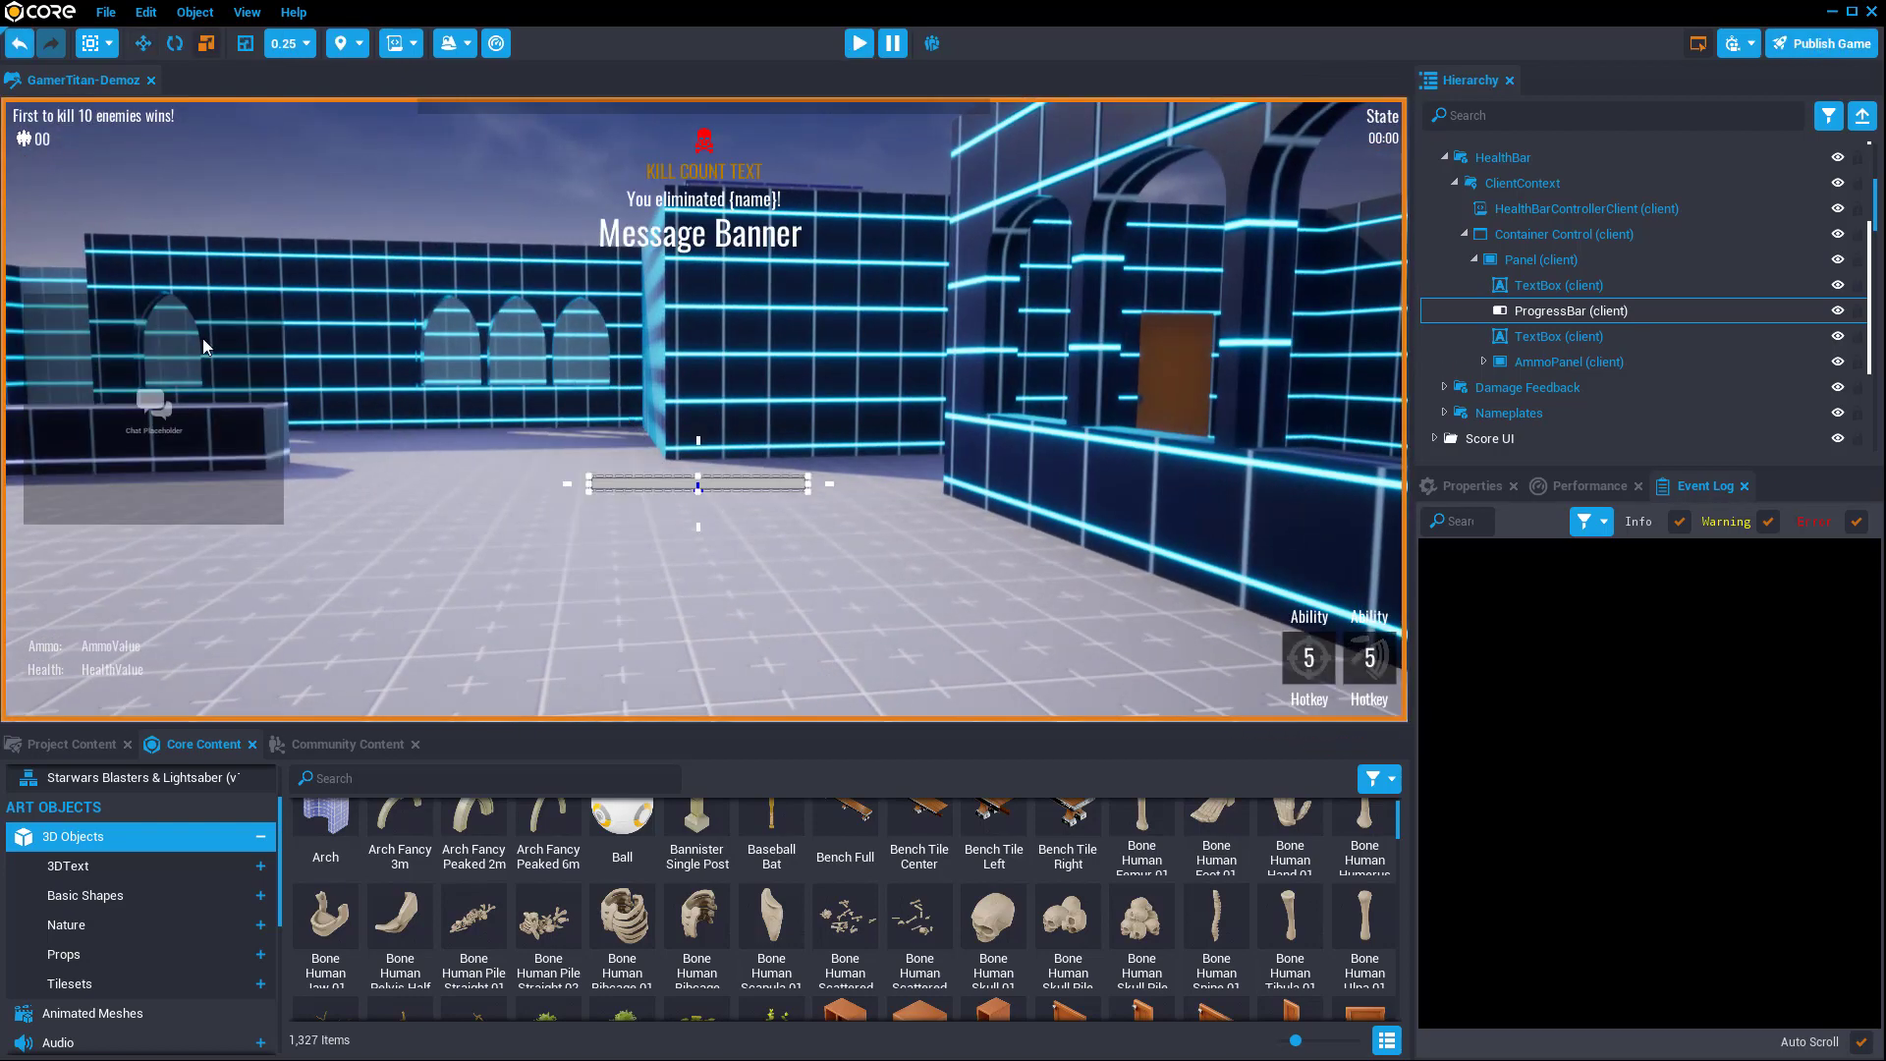
Step: Collapse the Game State UI and UI Settings folders in the hierarchy and hide UI Settings
{"action": "right_click_drag", "start_coordinate": [892, 345], "coordinate": [1343, 284]}
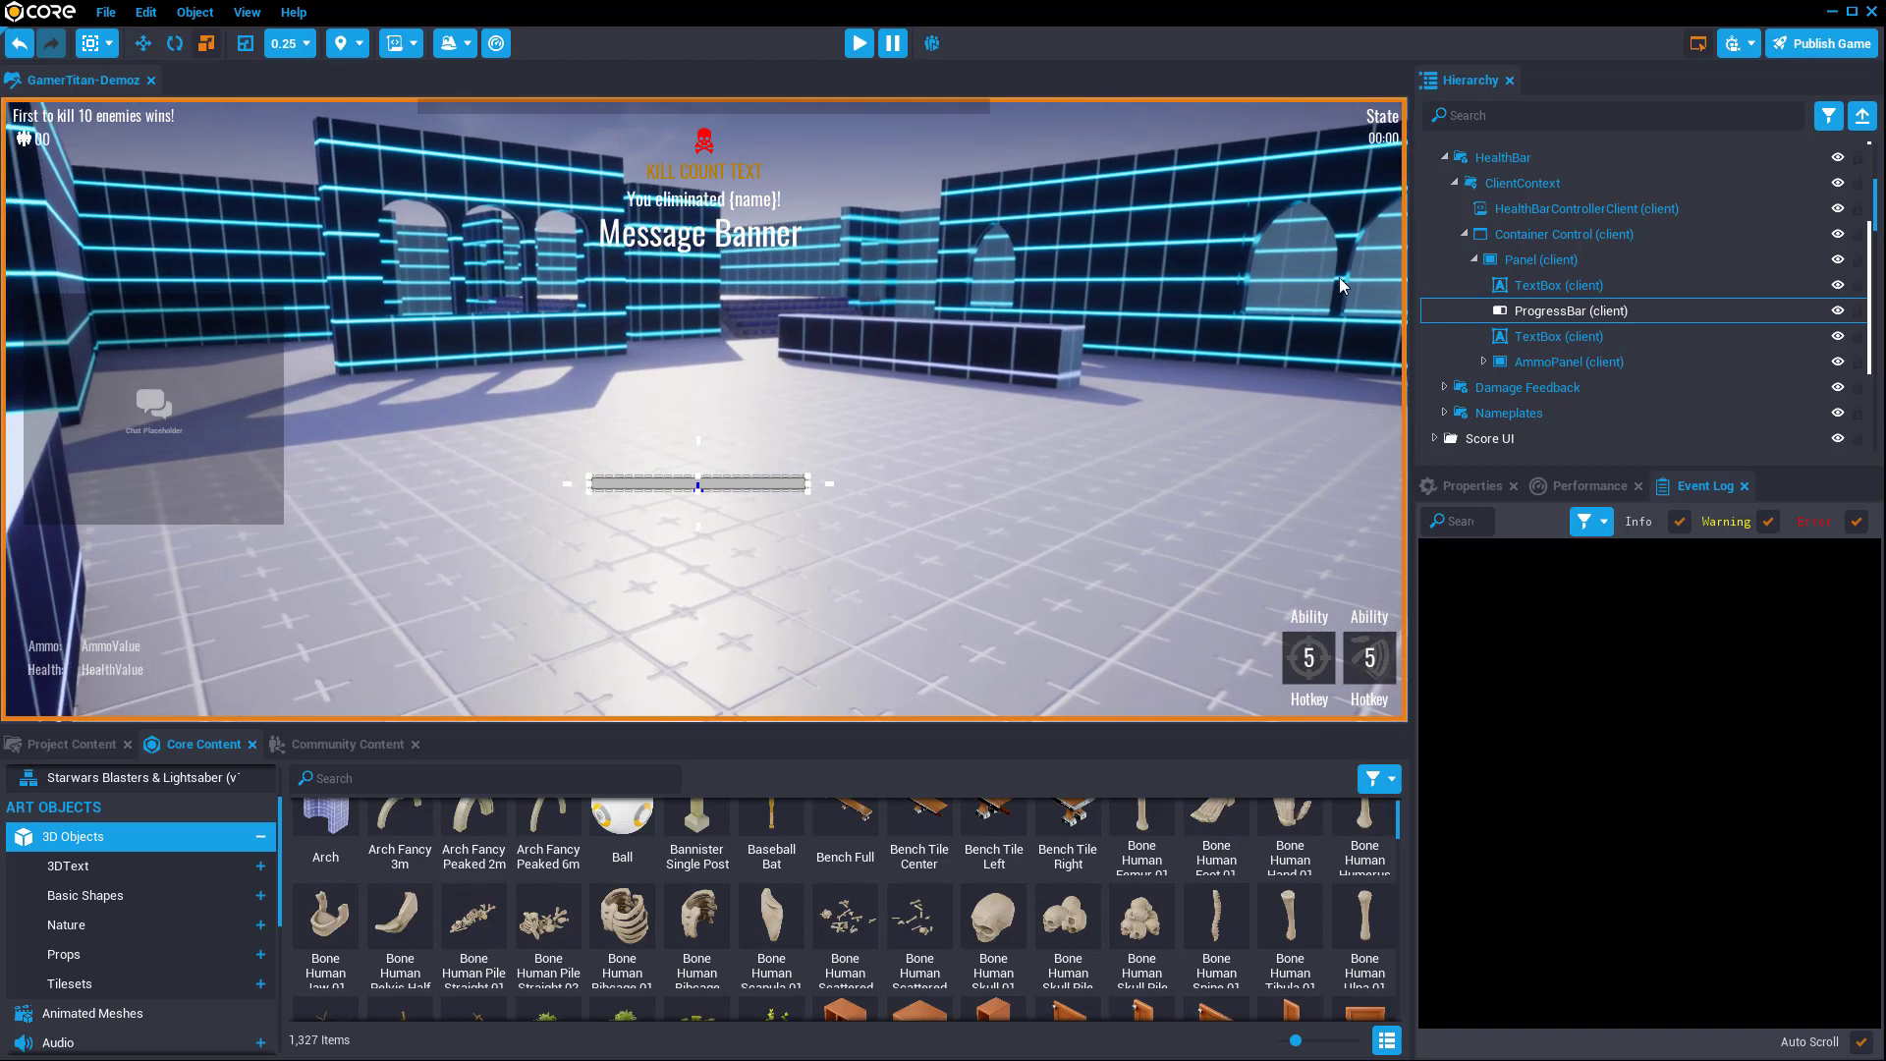
{"action": "scroll", "coordinate": [1611, 295], "scroll_direction": "up", "scroll_amount": 8}
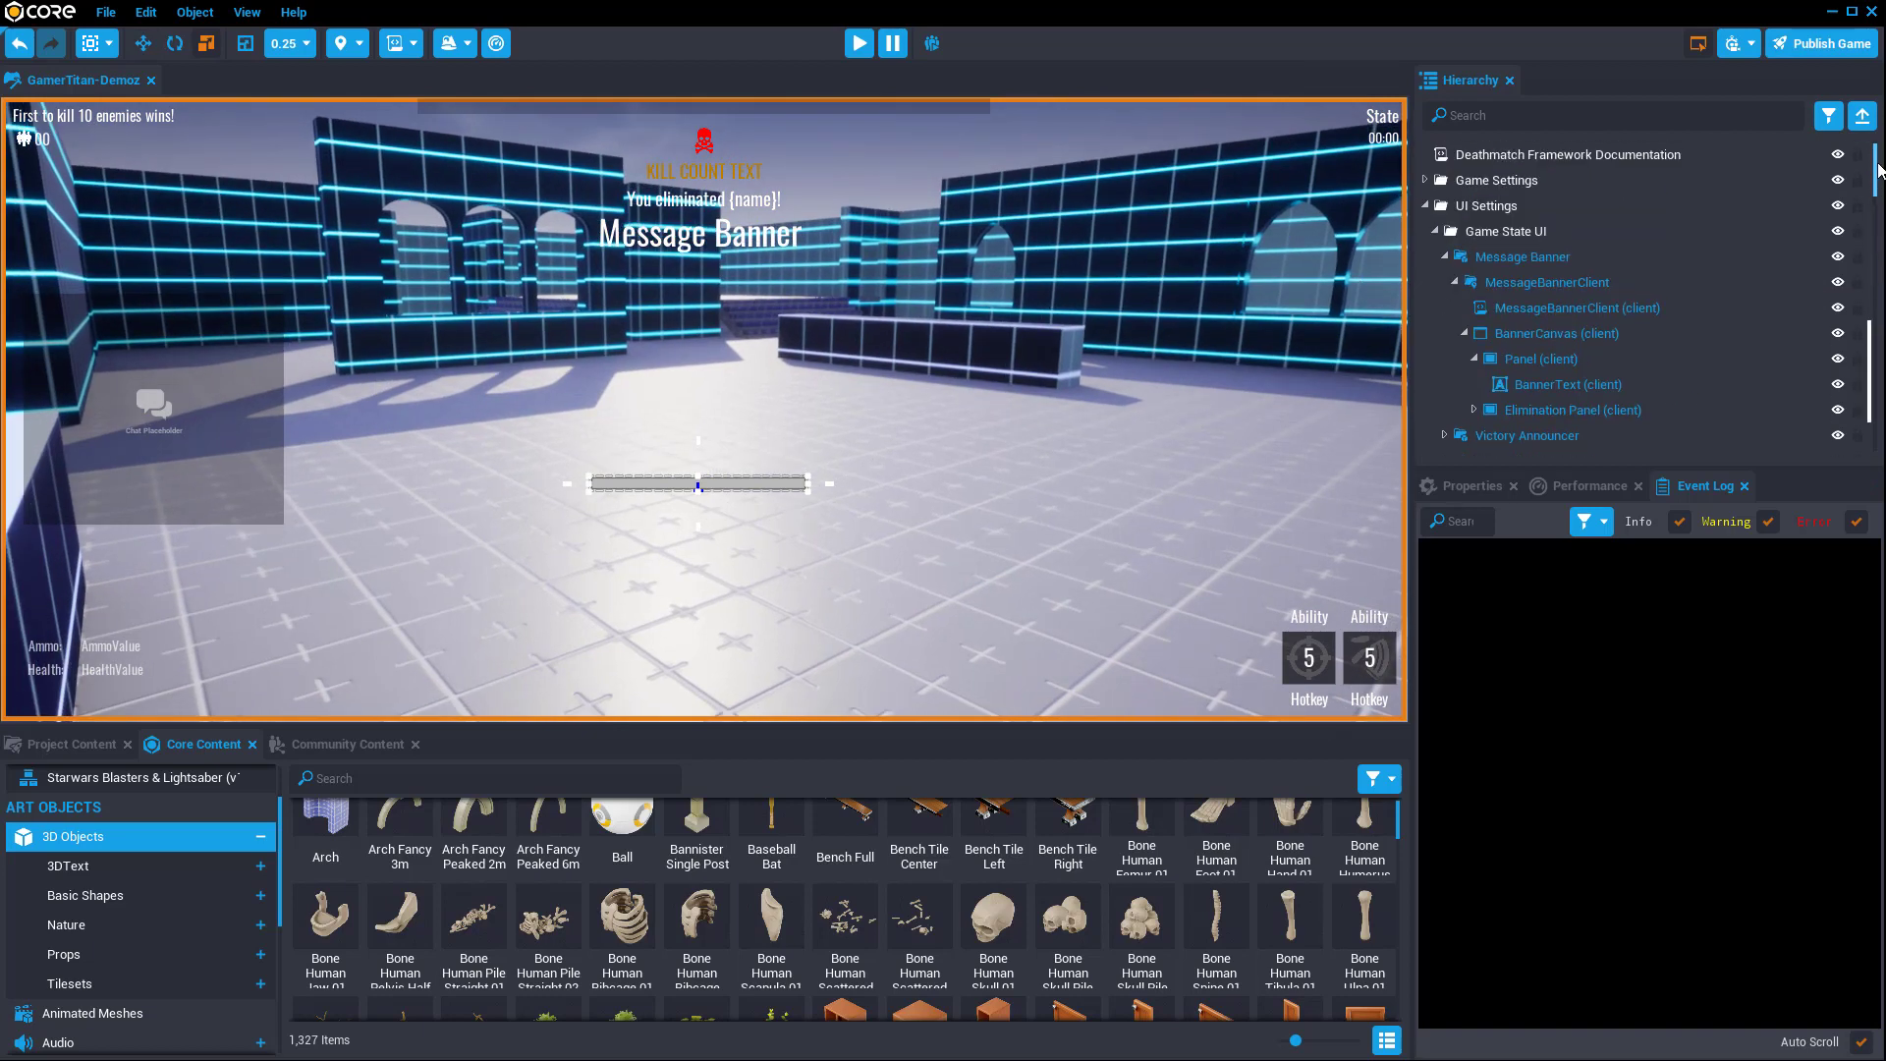
{"action": "left_click", "coordinate": [1436, 231]}
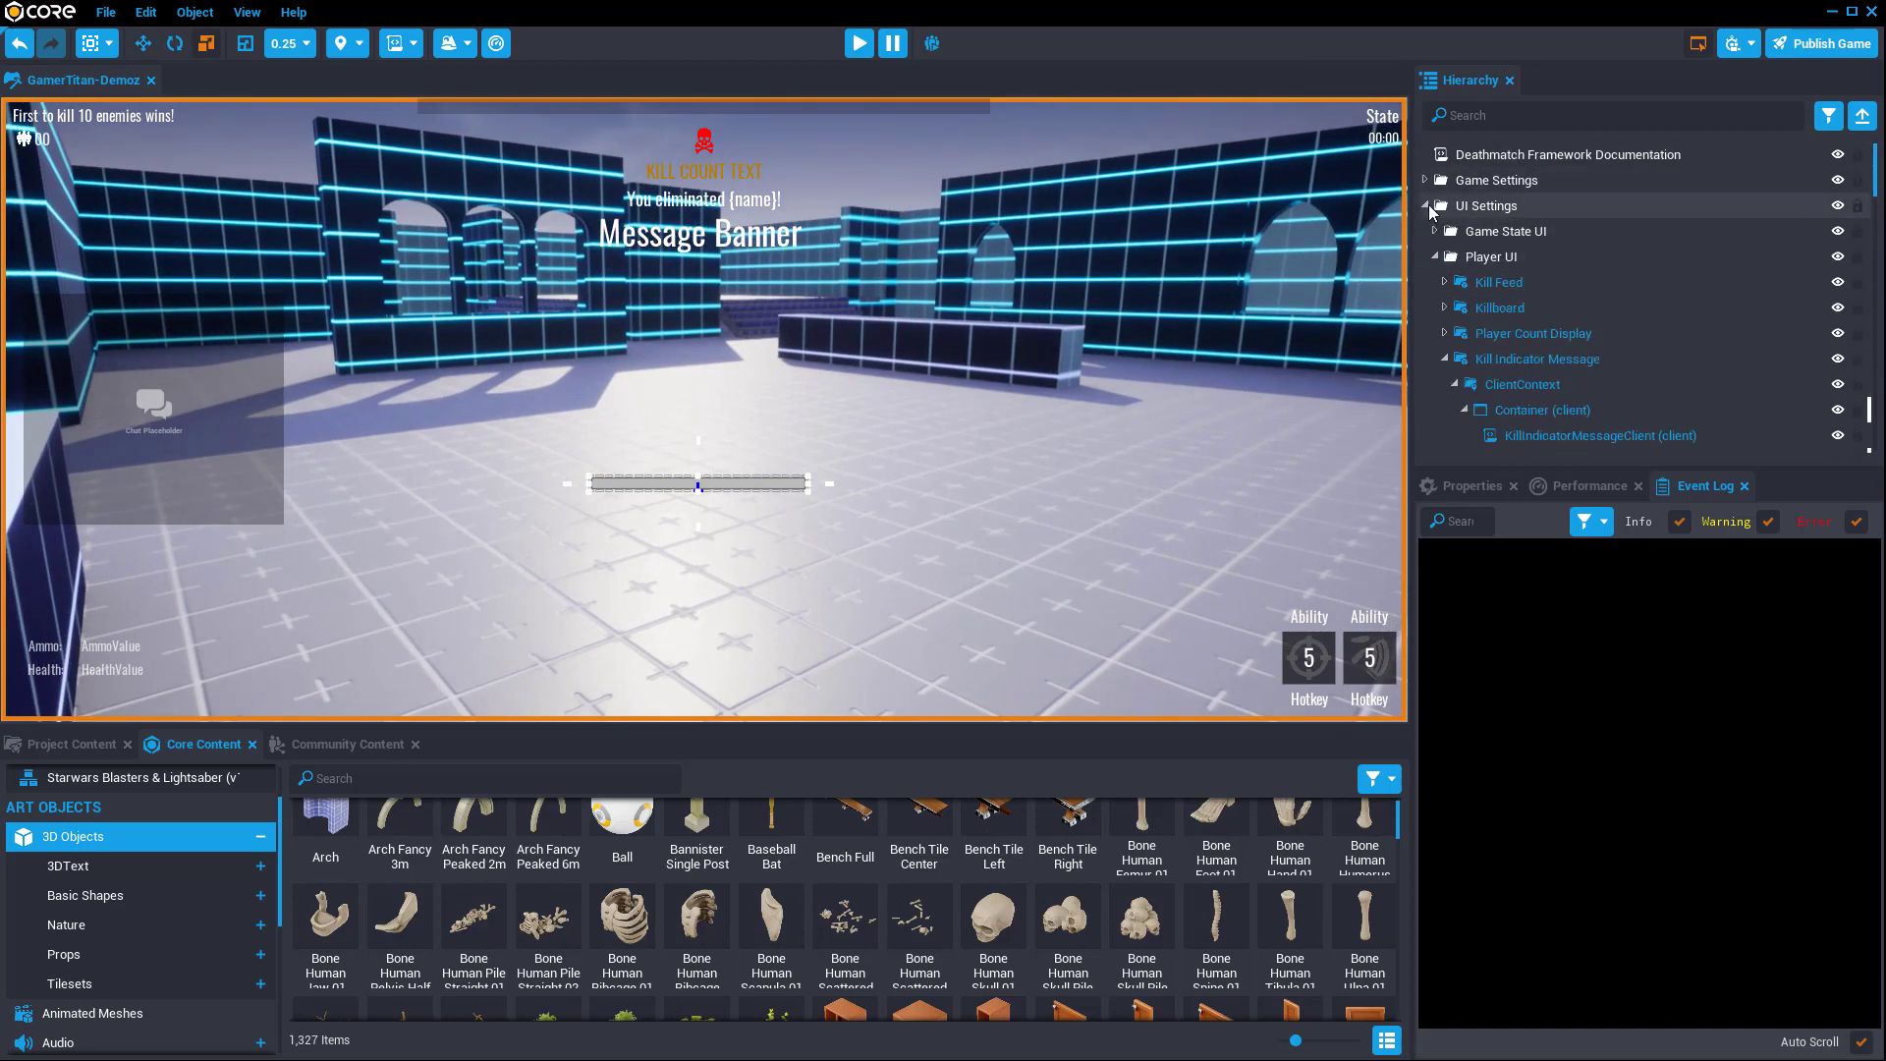
{"action": "left_click", "coordinate": [1466, 208]}
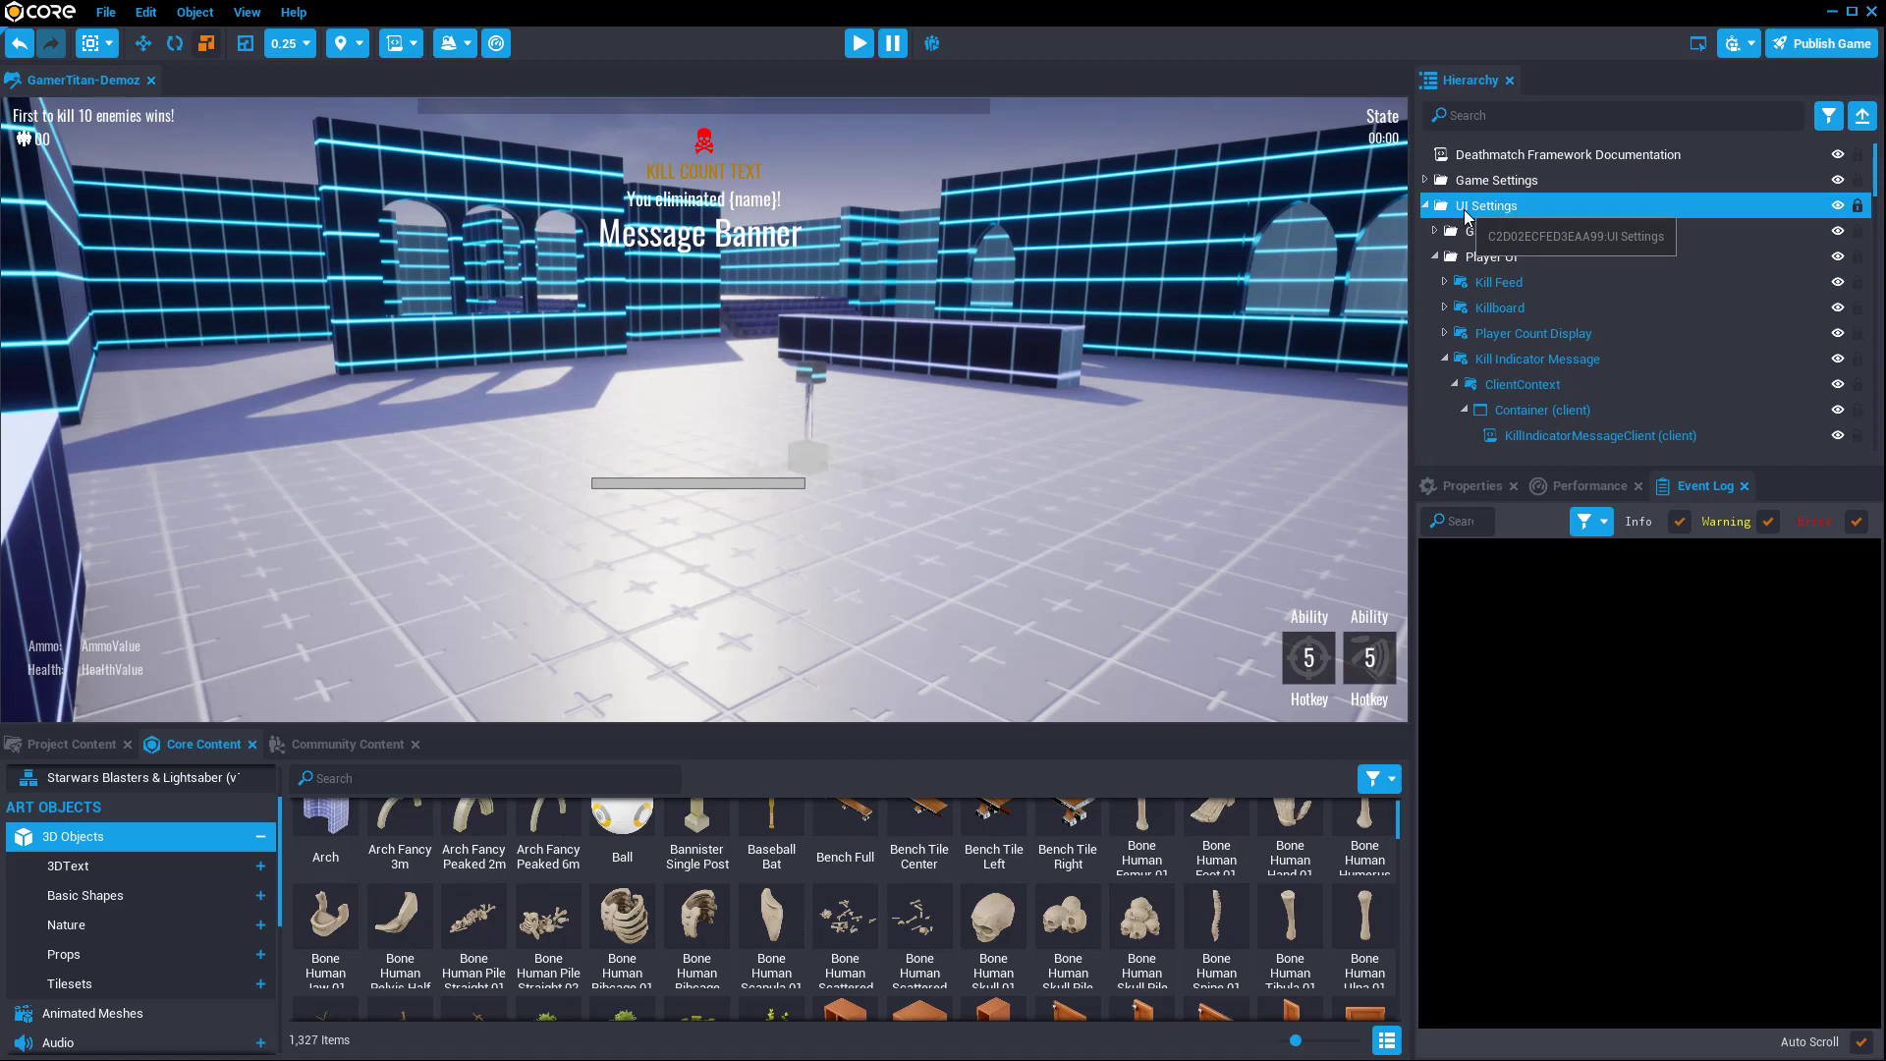
{"action": "left_click", "coordinate": [1425, 205]}
{"action": "left_click", "coordinate": [1425, 231]}
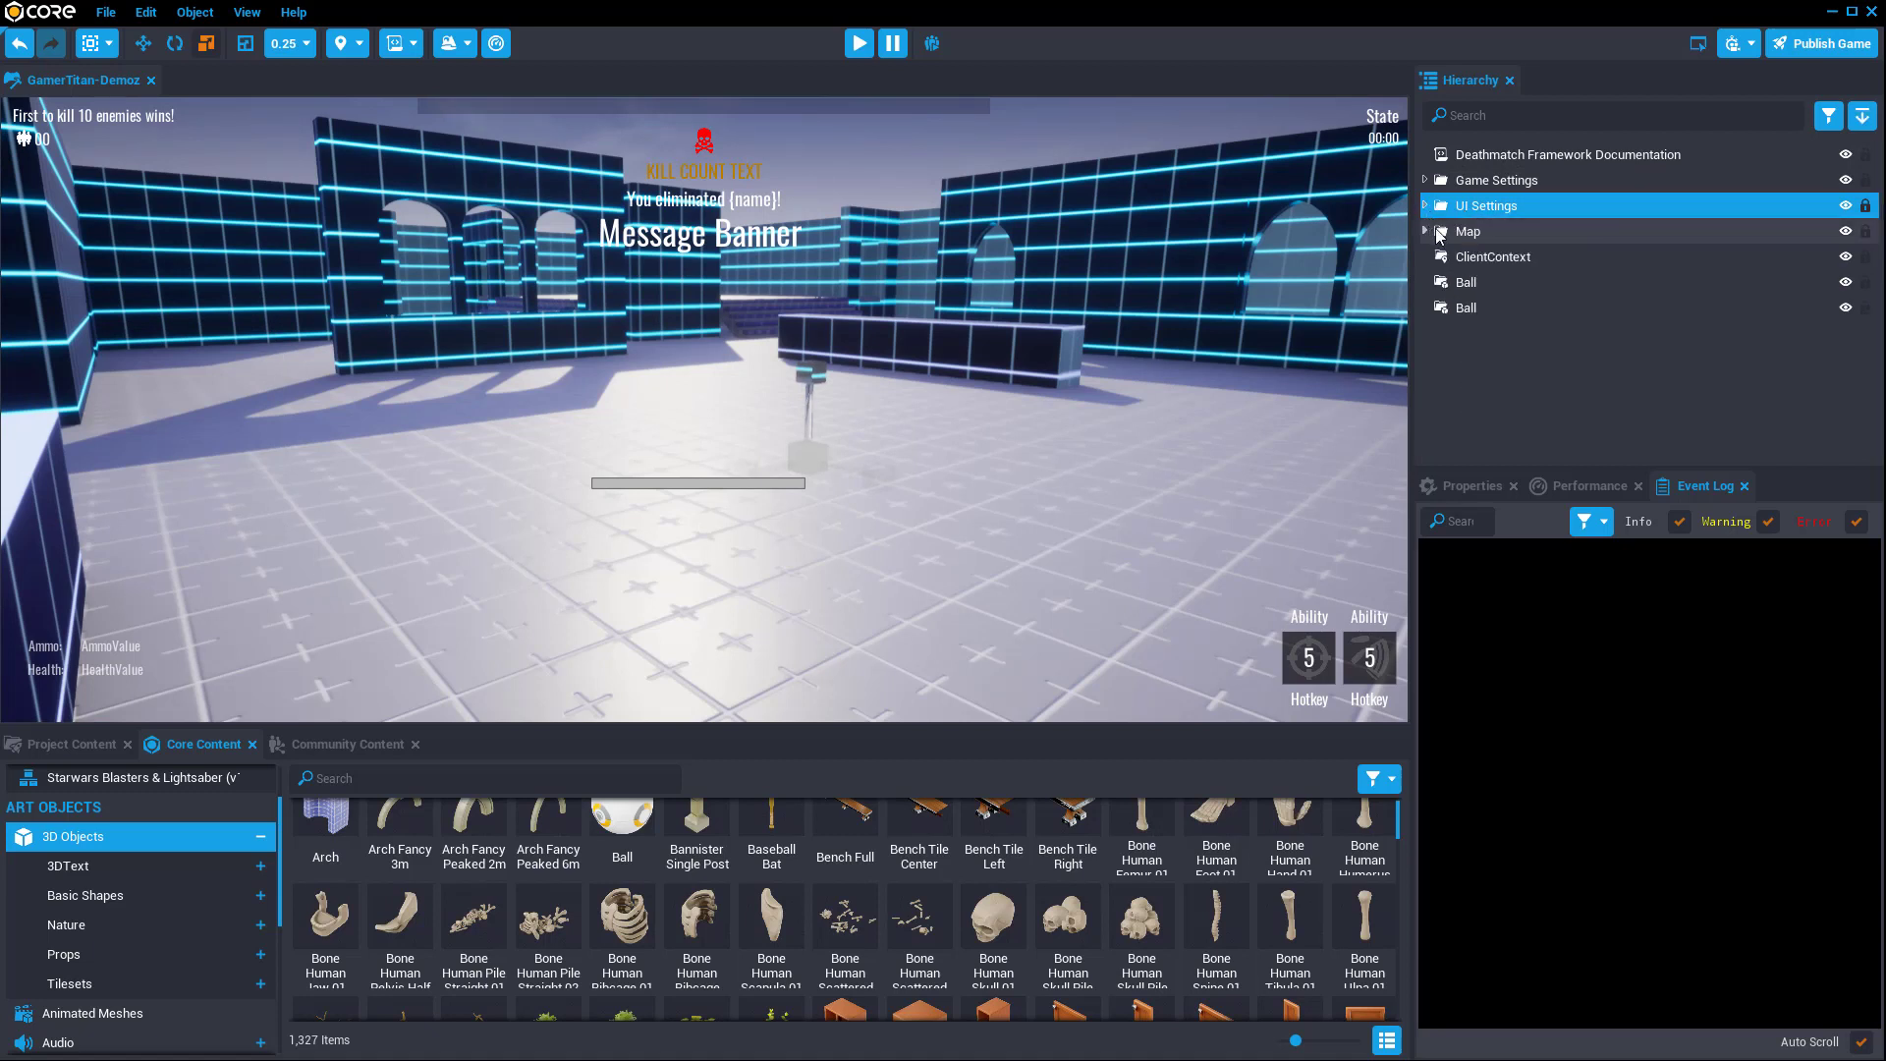
{"action": "left_click", "coordinate": [1846, 207]}
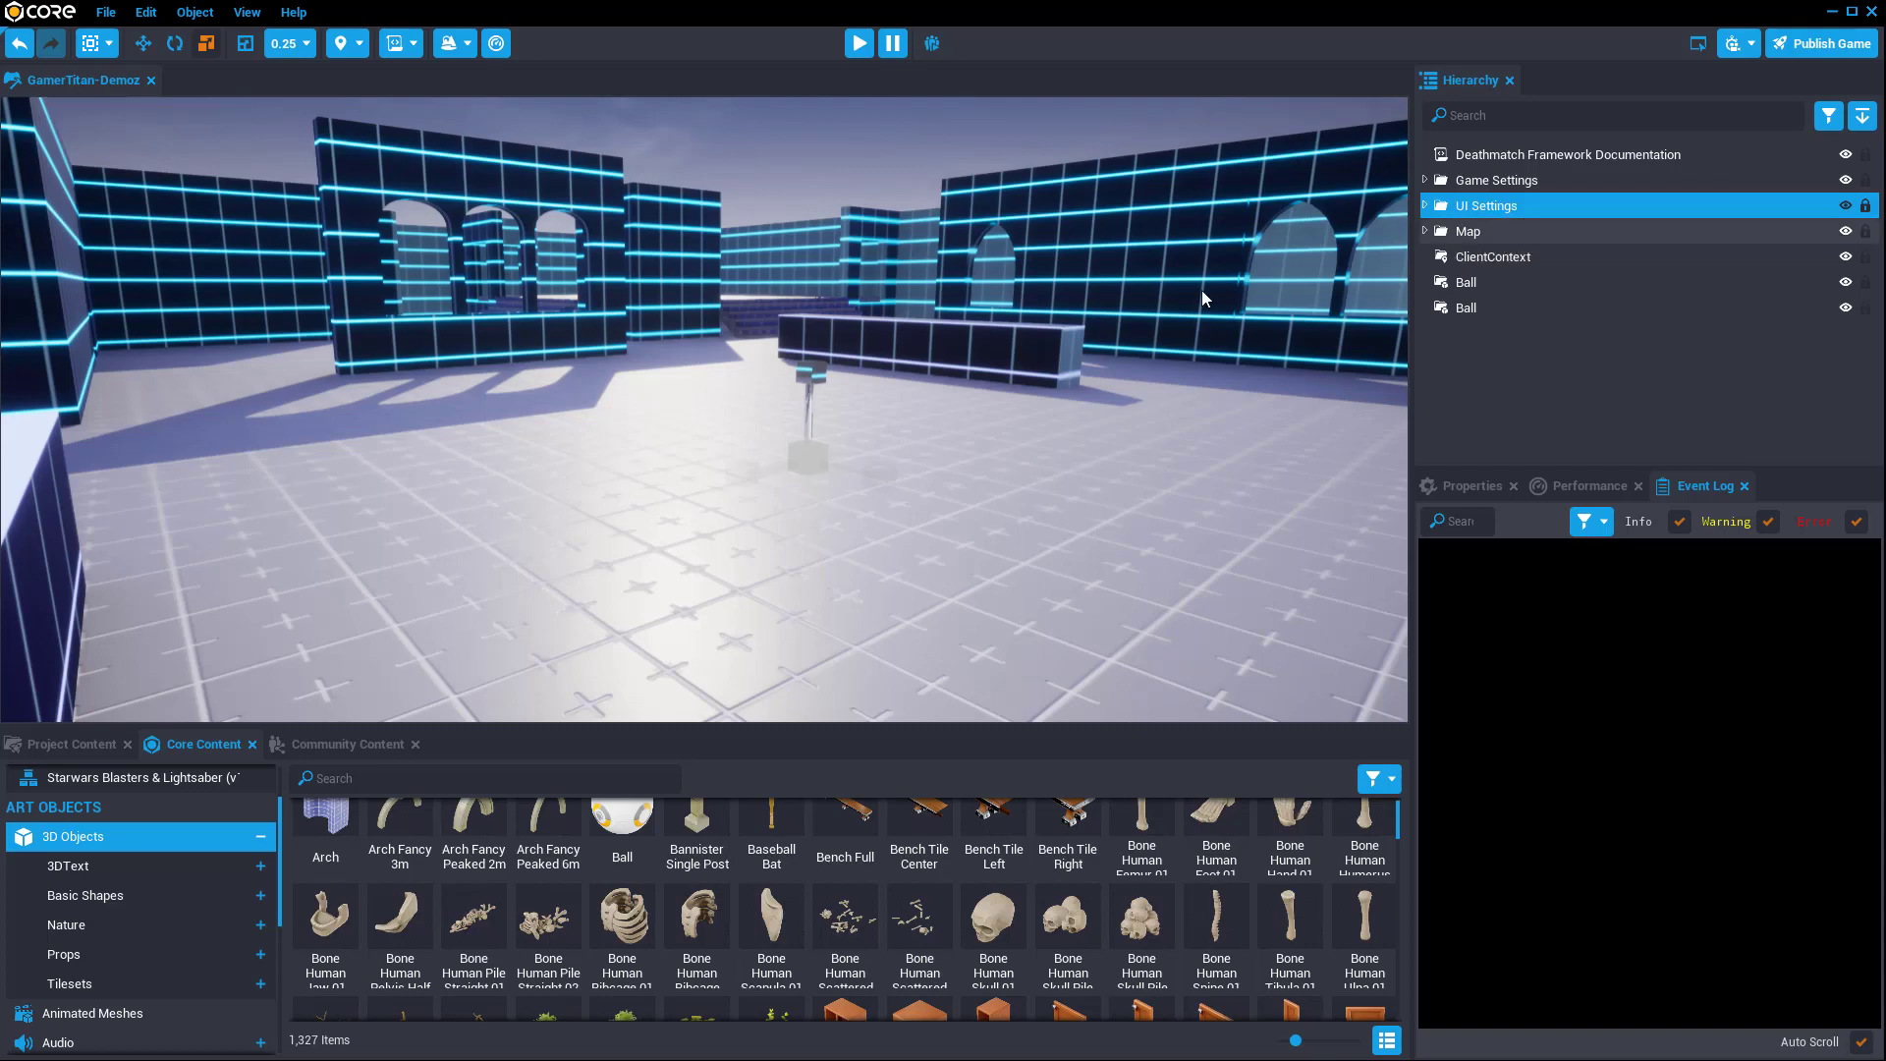
Step: Hide the whole Map folder and make it visible again
{"action": "right_click_drag", "start_coordinate": [1200, 291], "coordinate": [1065, 422]}
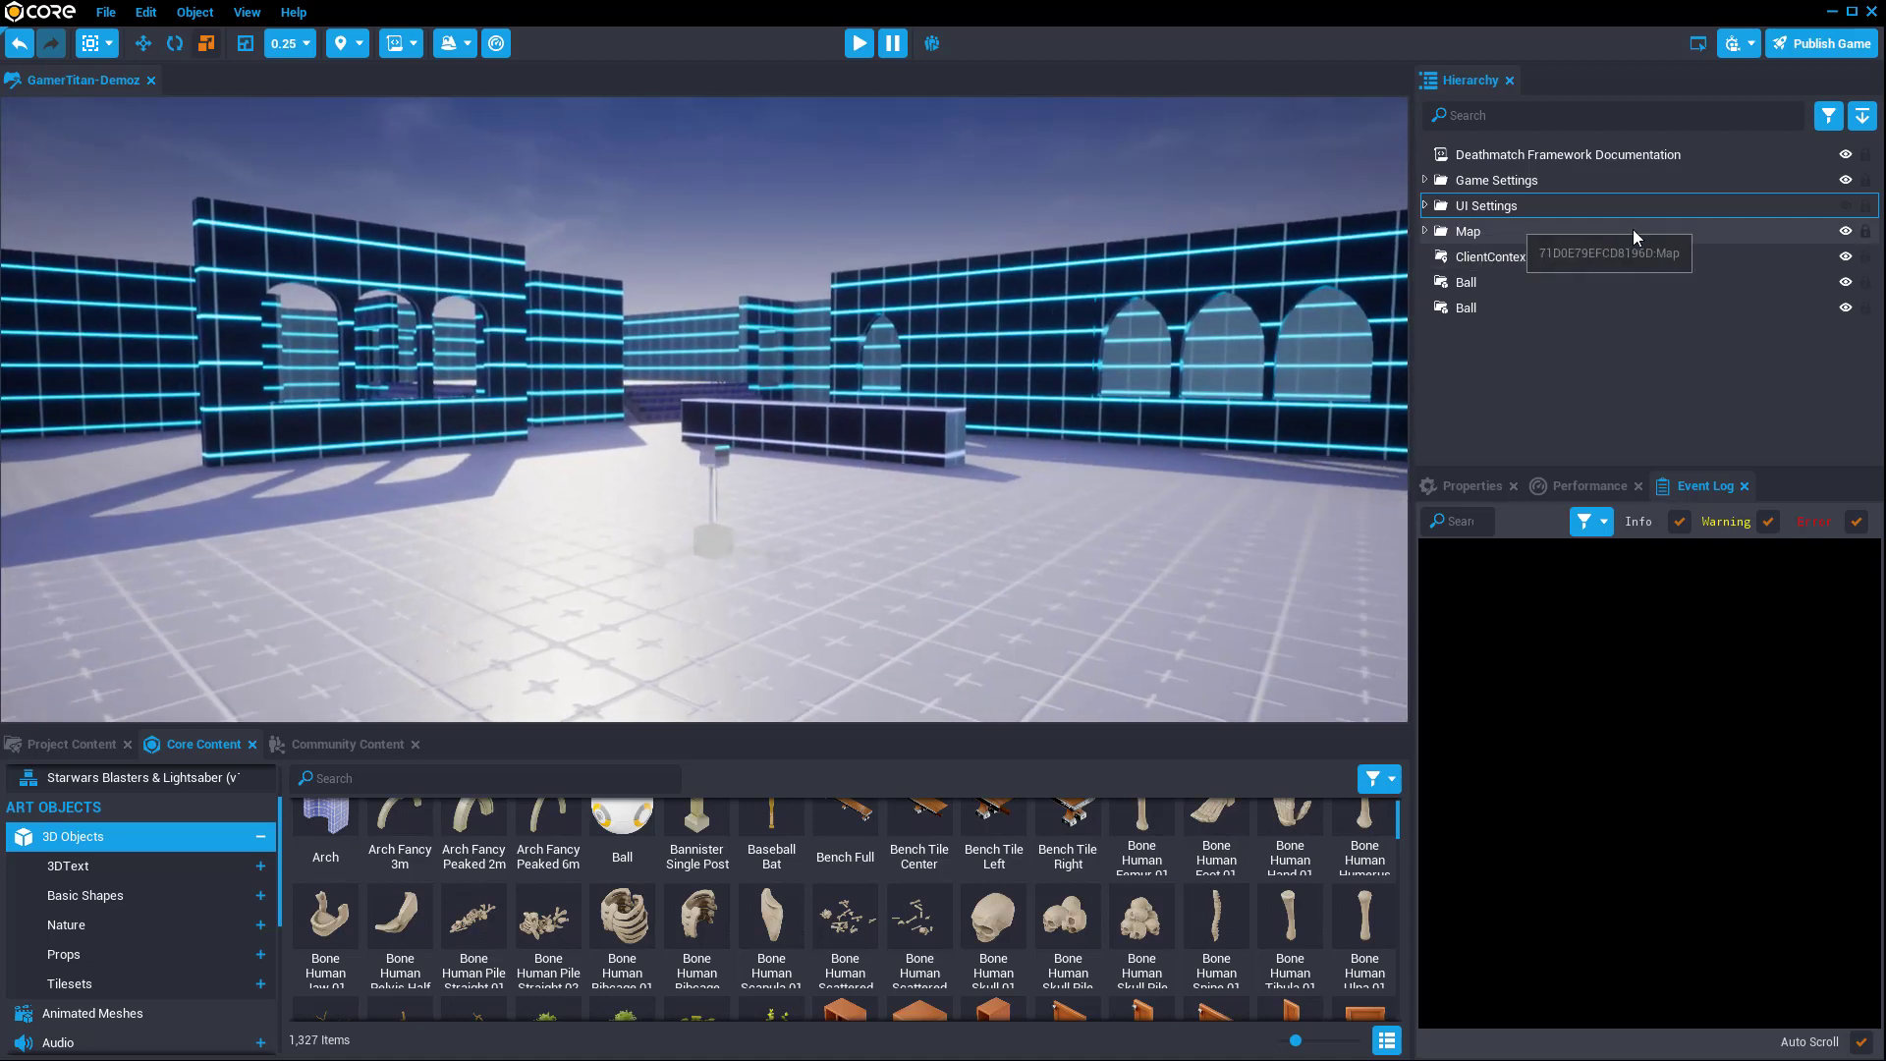
{"action": "left_click", "coordinate": [1844, 232]}
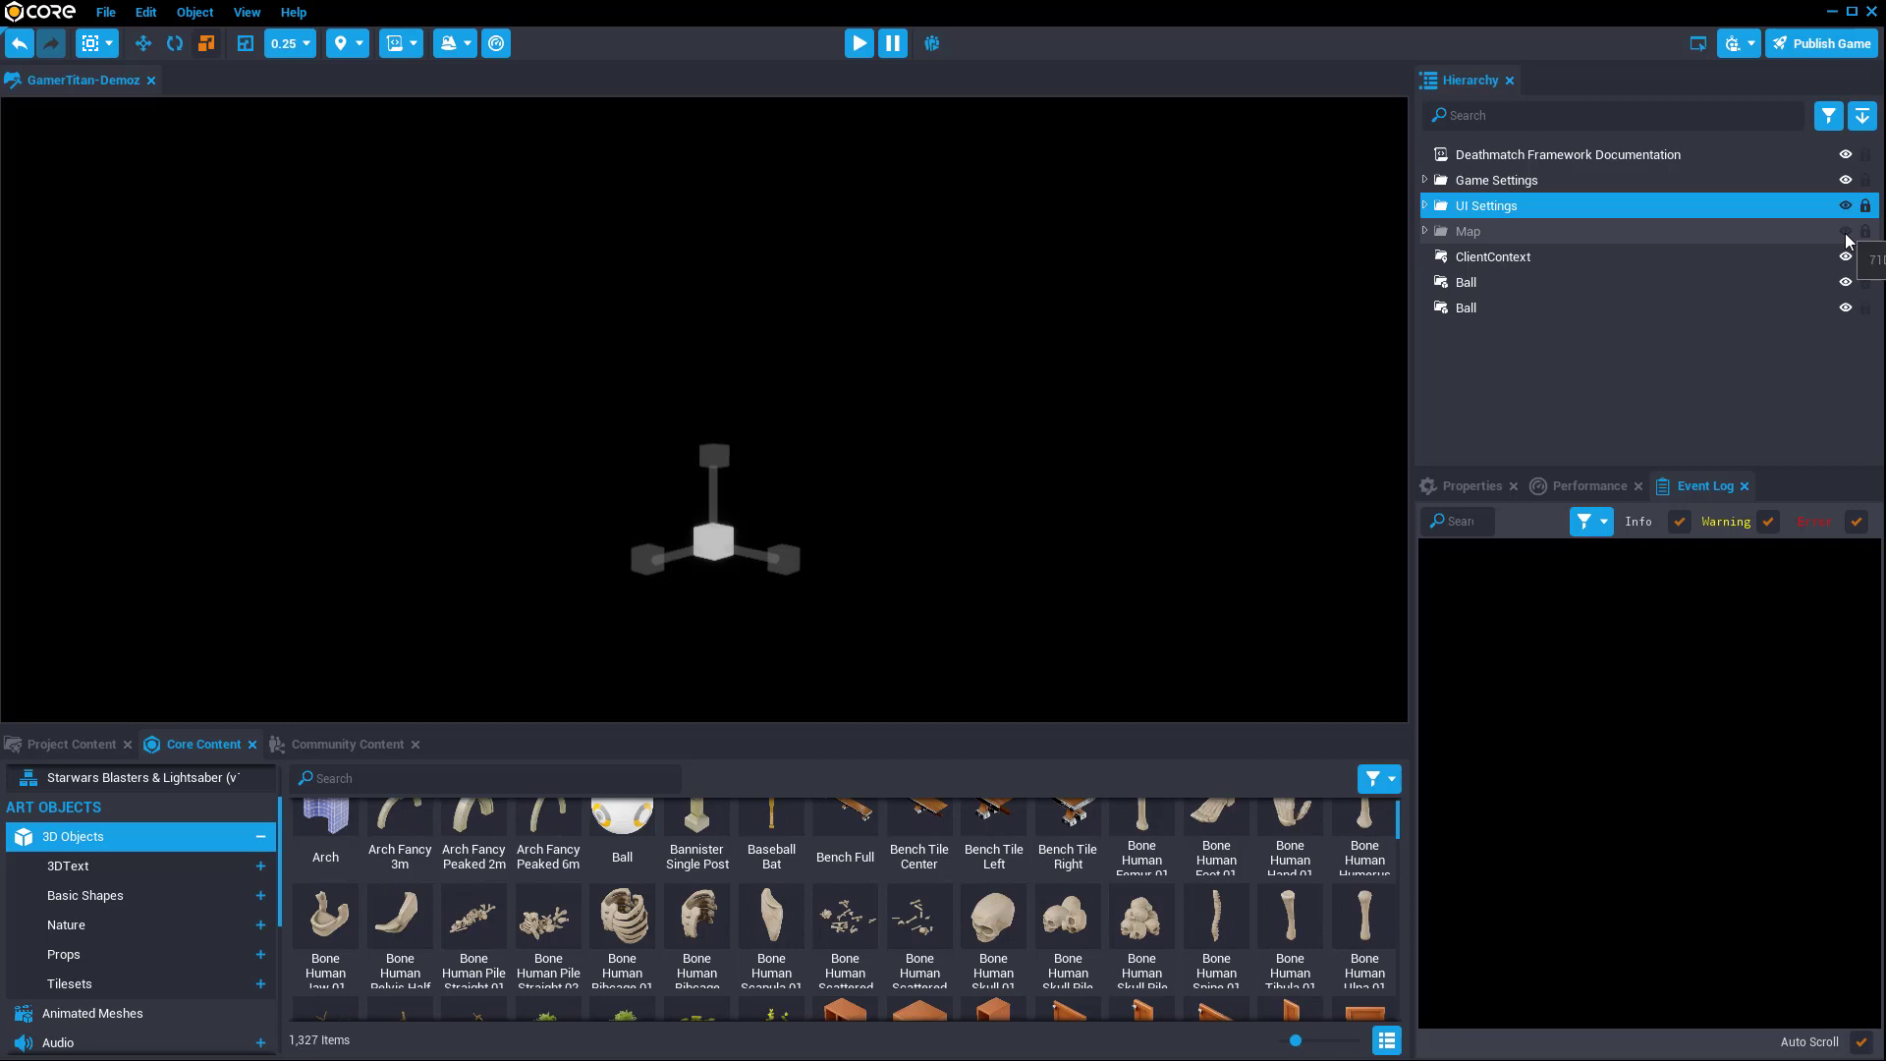
{"action": "left_click", "coordinate": [1846, 233]}
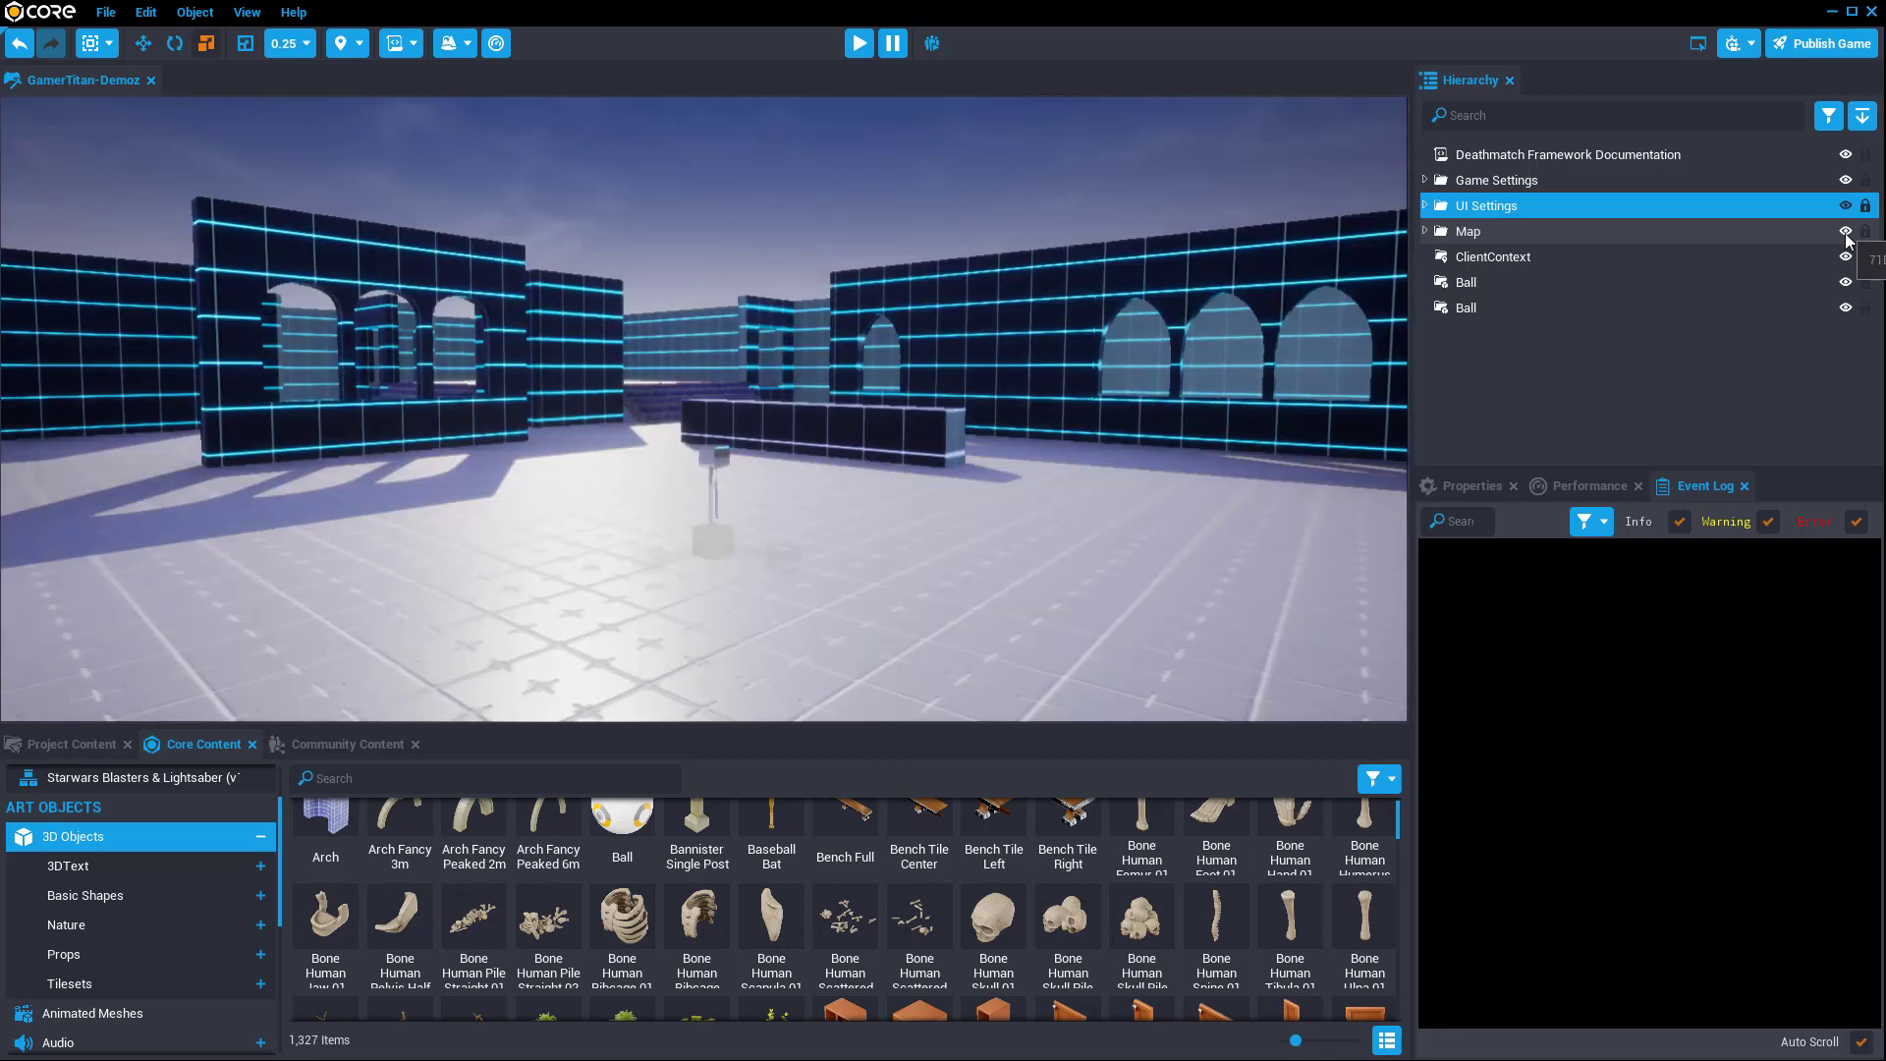
Step: Expand the Map folder and toggle the visibility of the Base 1 group off and on
{"action": "left_click", "coordinate": [1425, 232]}
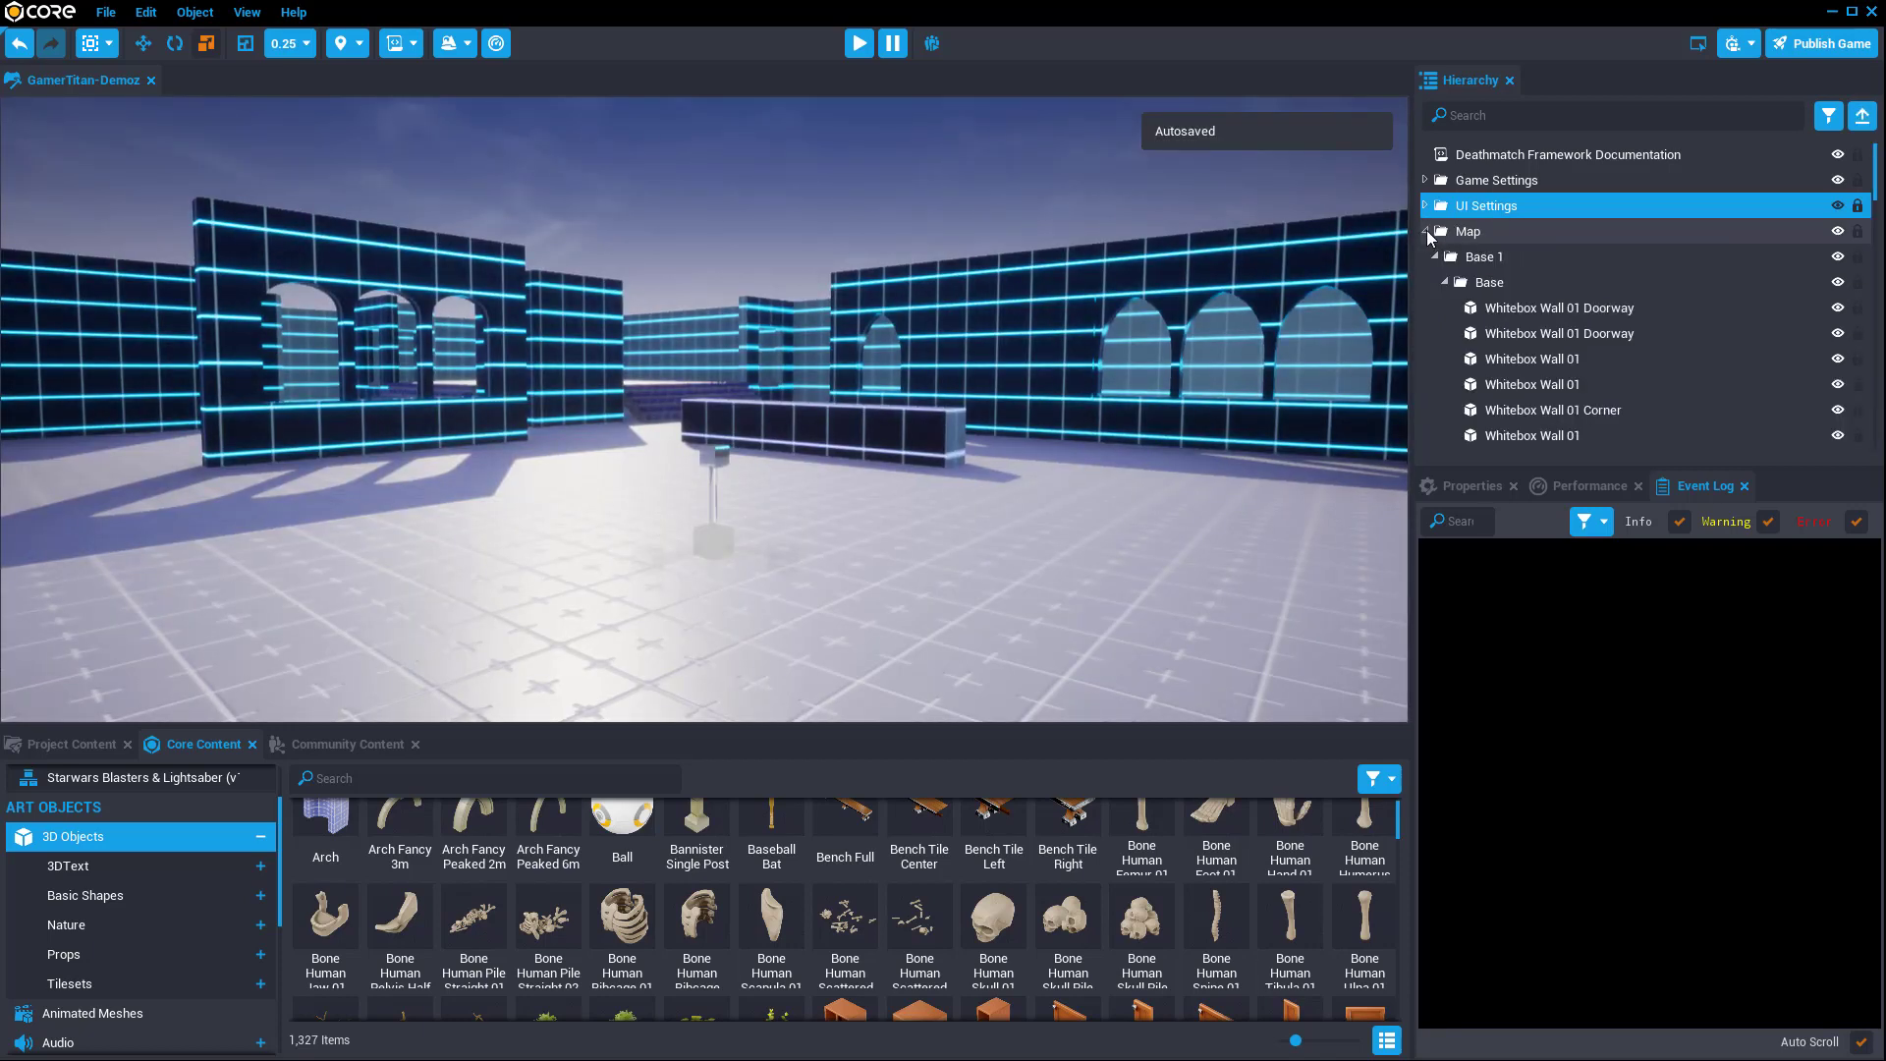
{"action": "left_click", "coordinate": [1838, 257]}
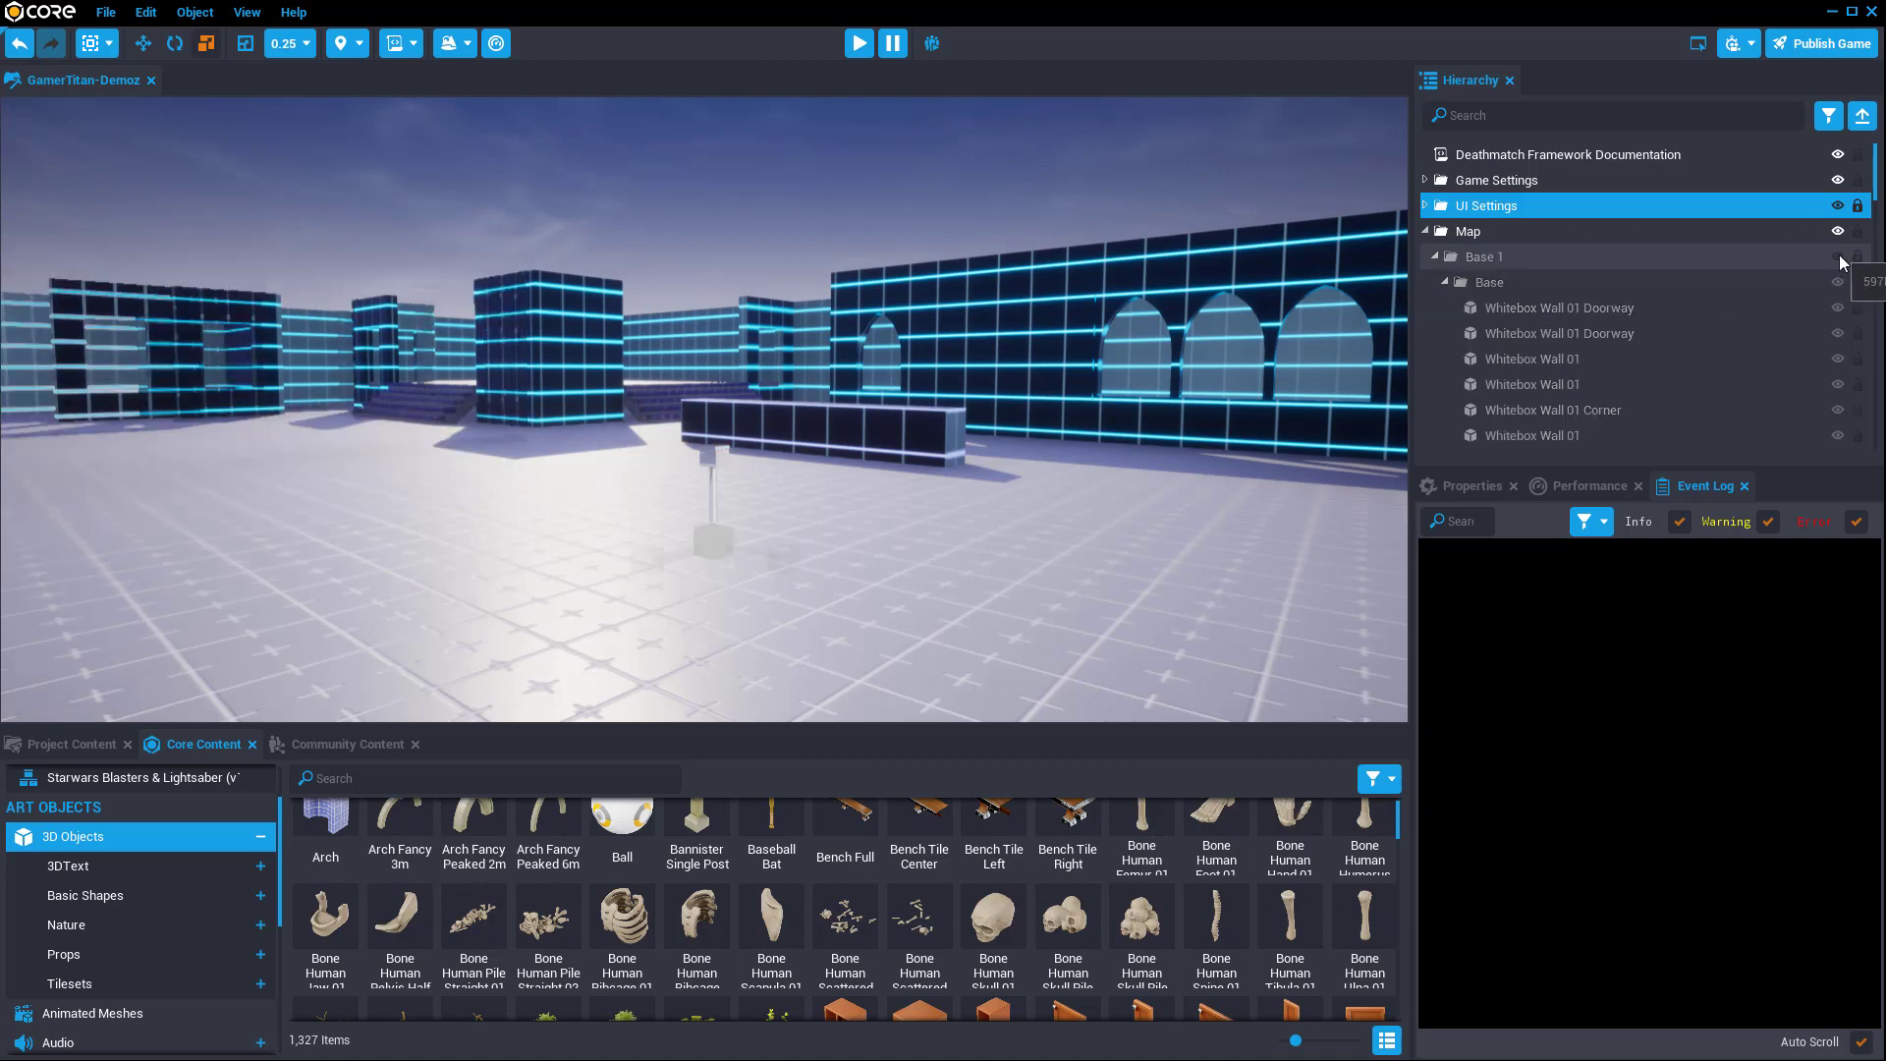
{"action": "left_click", "coordinate": [1839, 257]}
{"action": "left_click", "coordinate": [1839, 257]}
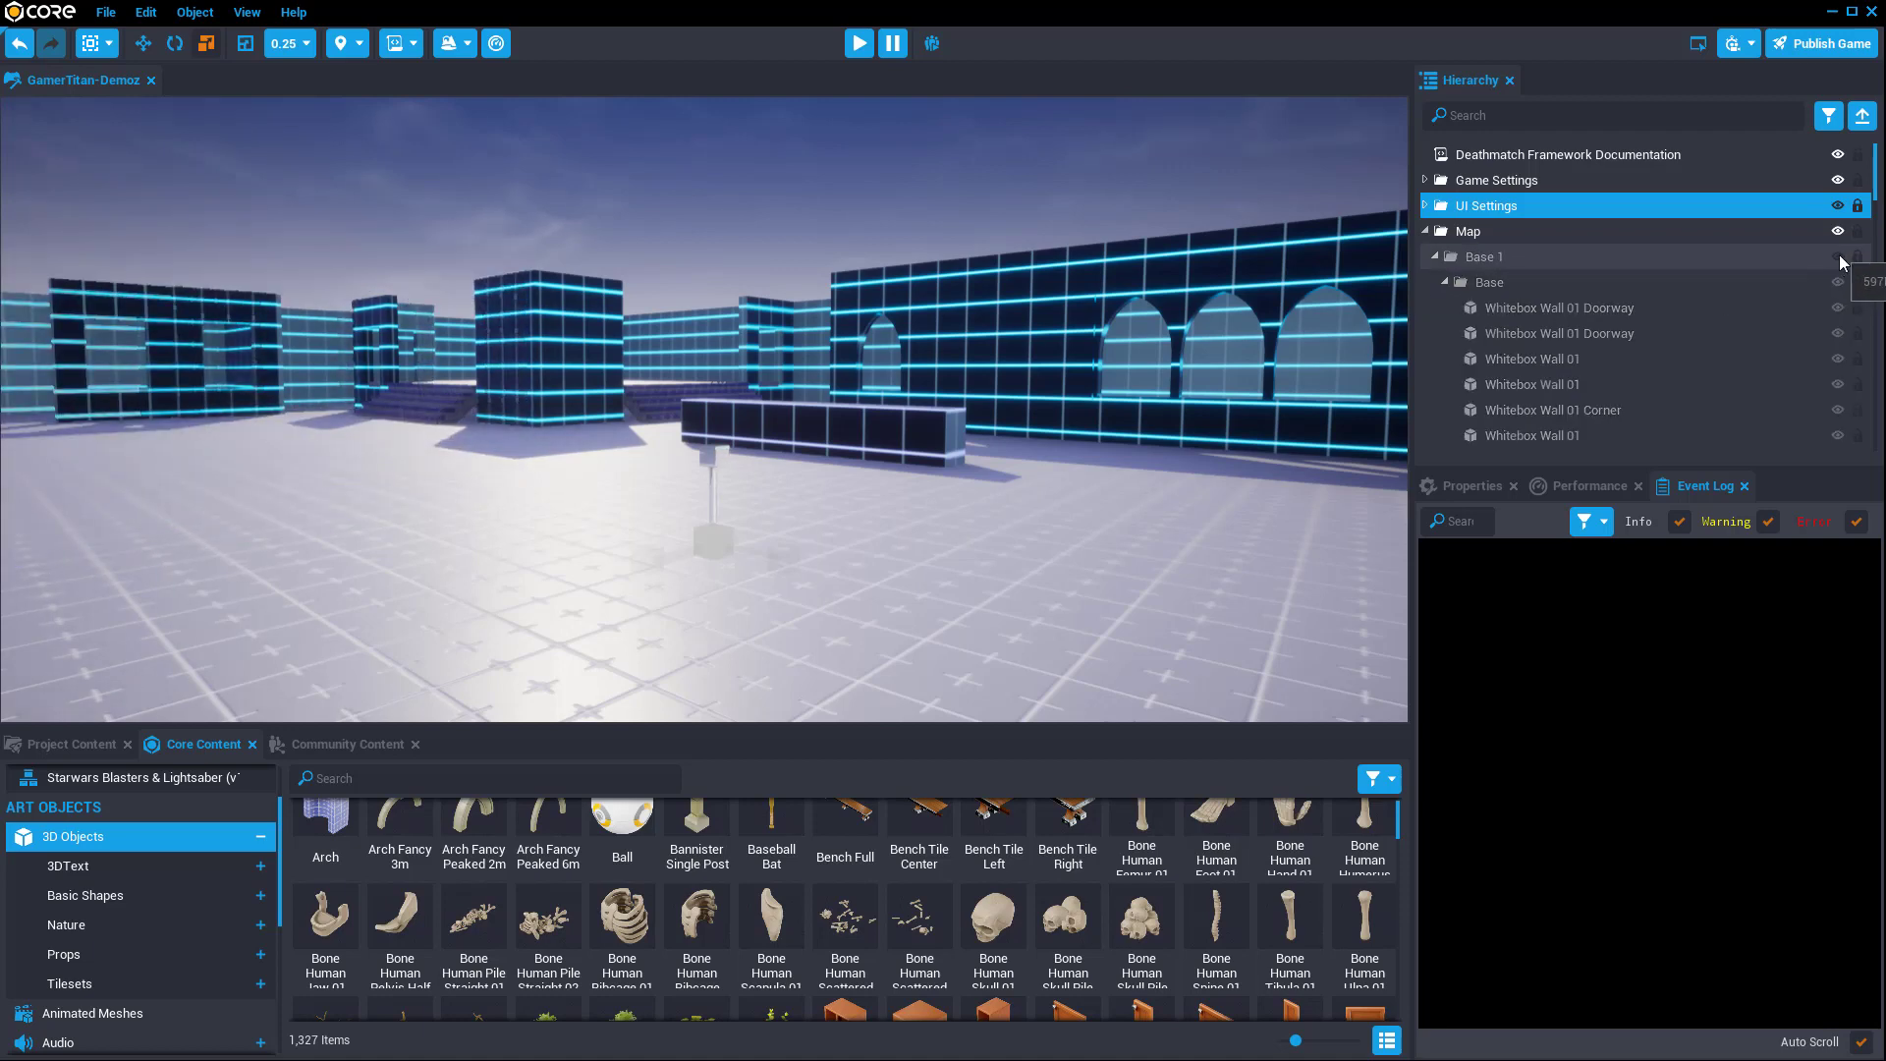
{"action": "left_click", "coordinate": [1838, 257]}
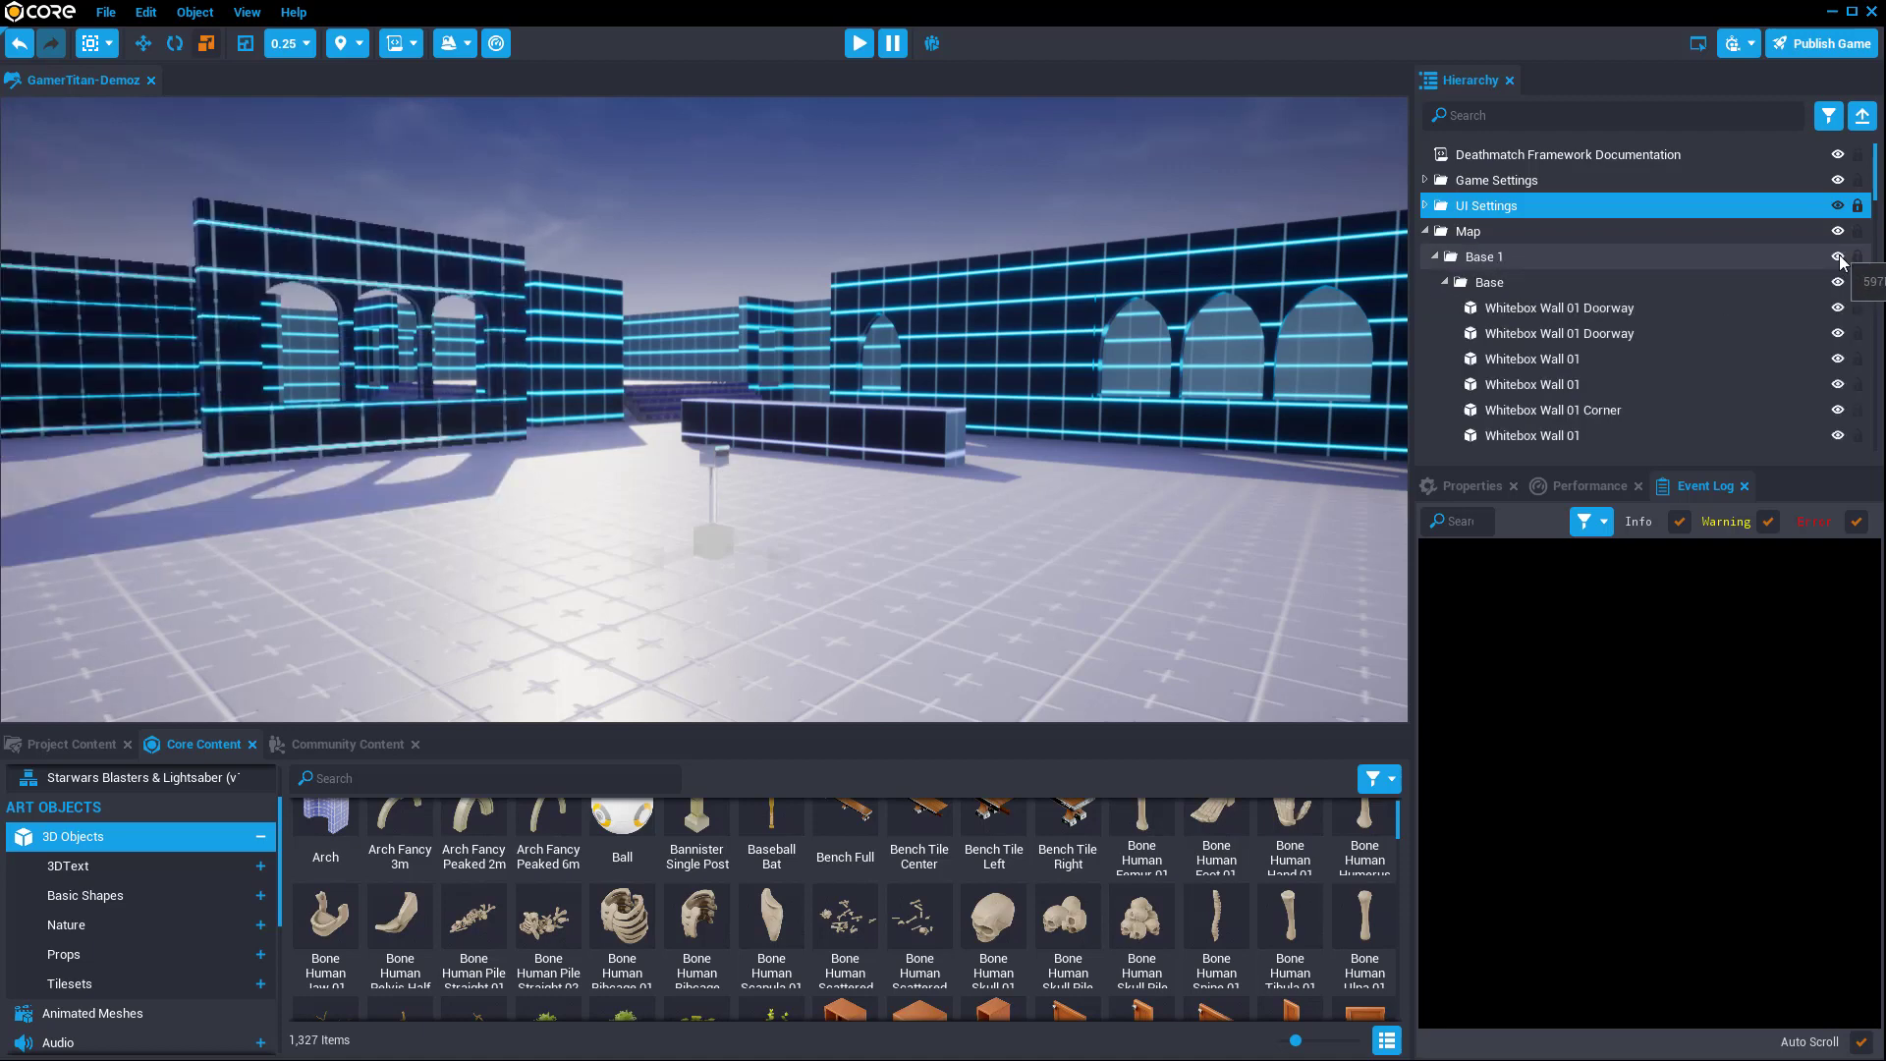
Step: Select the first Whitebox Wall 01 Doorway in the Base folder and focus the view on it
{"action": "left_click", "coordinate": [1839, 309]}
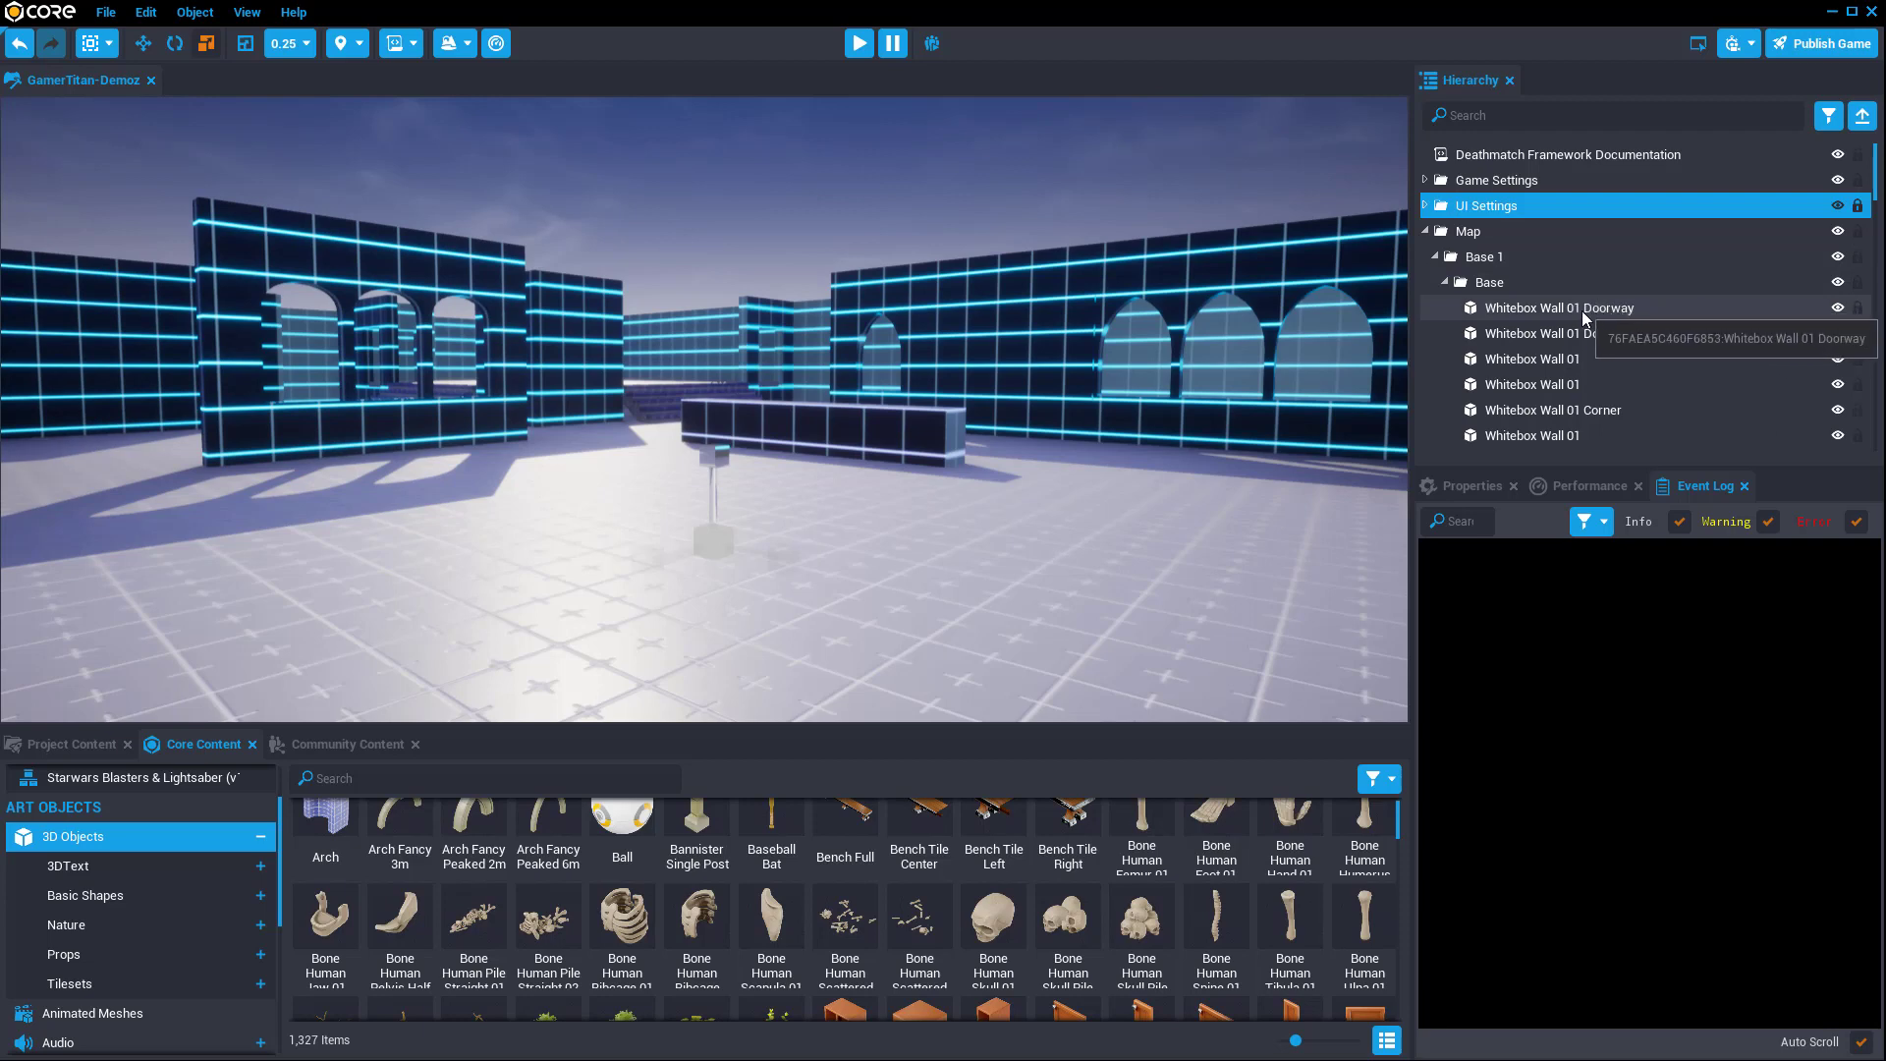
{"action": "left_click", "coordinate": [1584, 309]}
{"action": "key", "text": "f"}
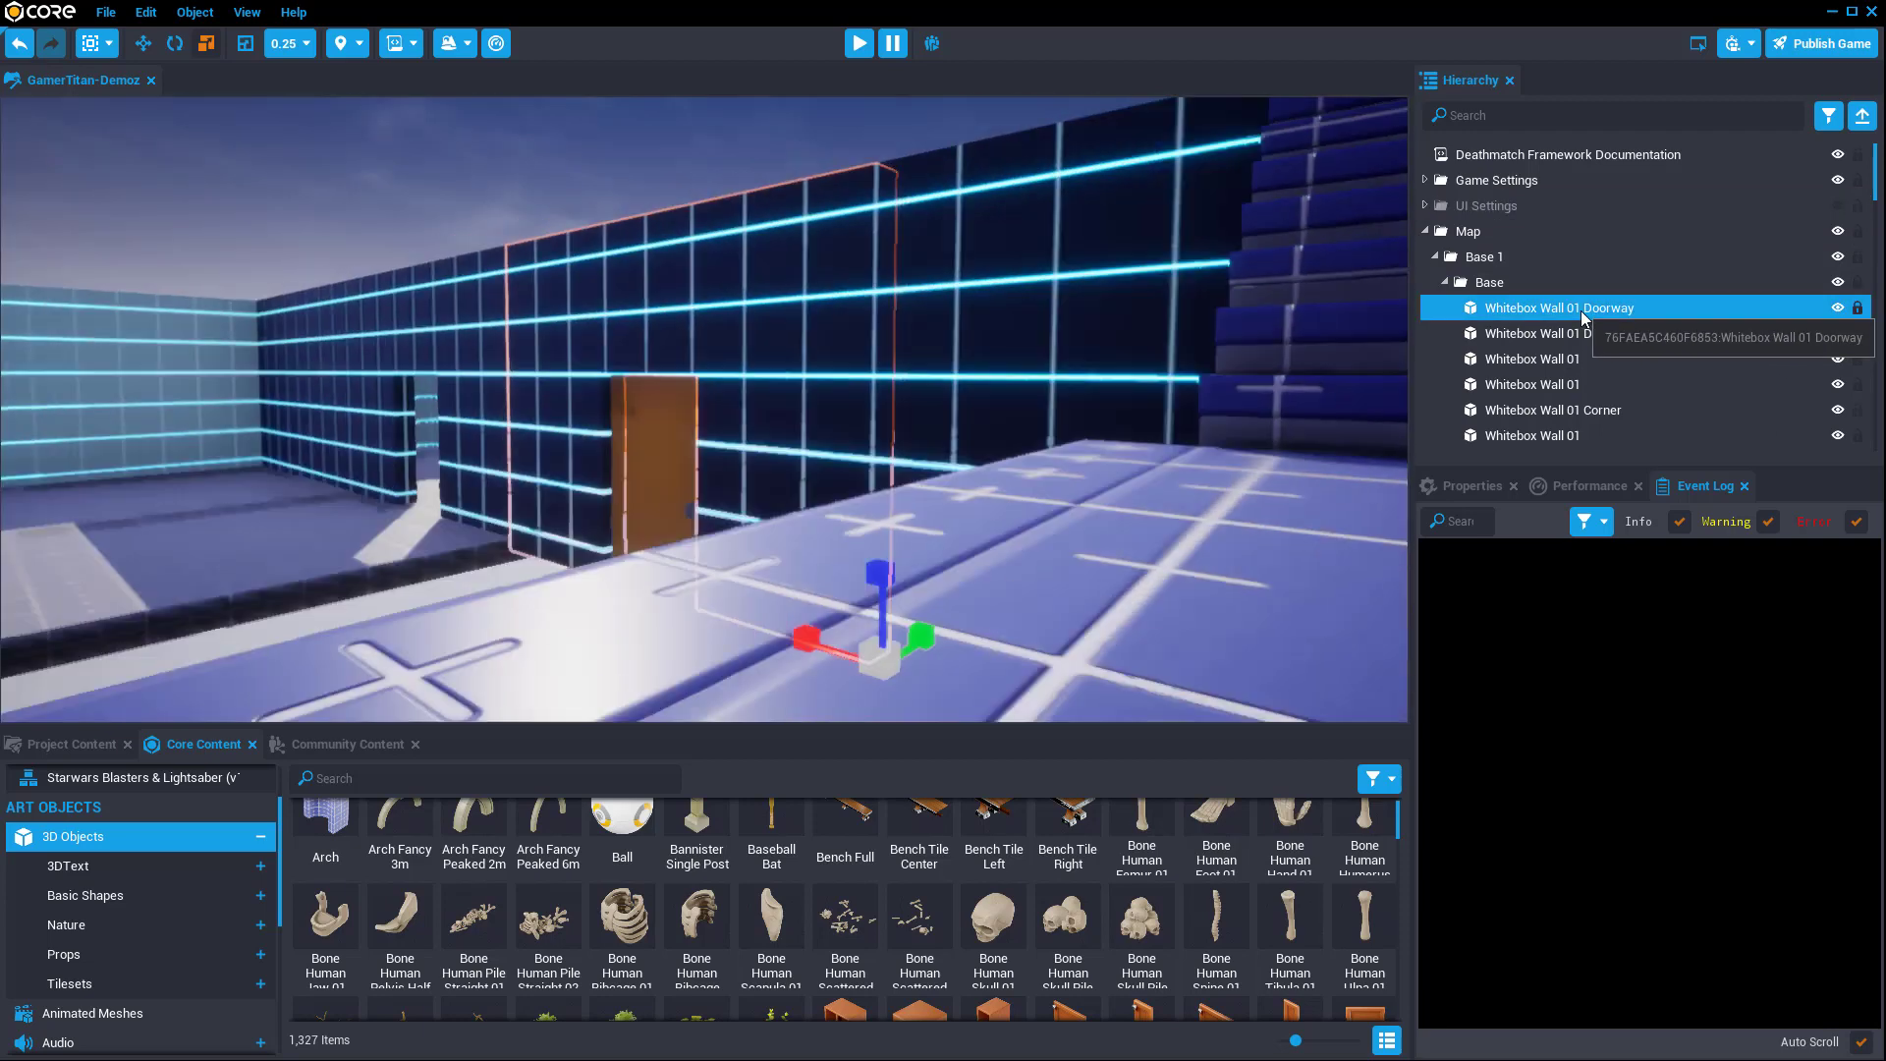
Step: Hide the first Whitebox Wall 01 Doorway, run and stop a game preview, and make the doorway visible again
{"action": "left_click", "coordinate": [1840, 310]}
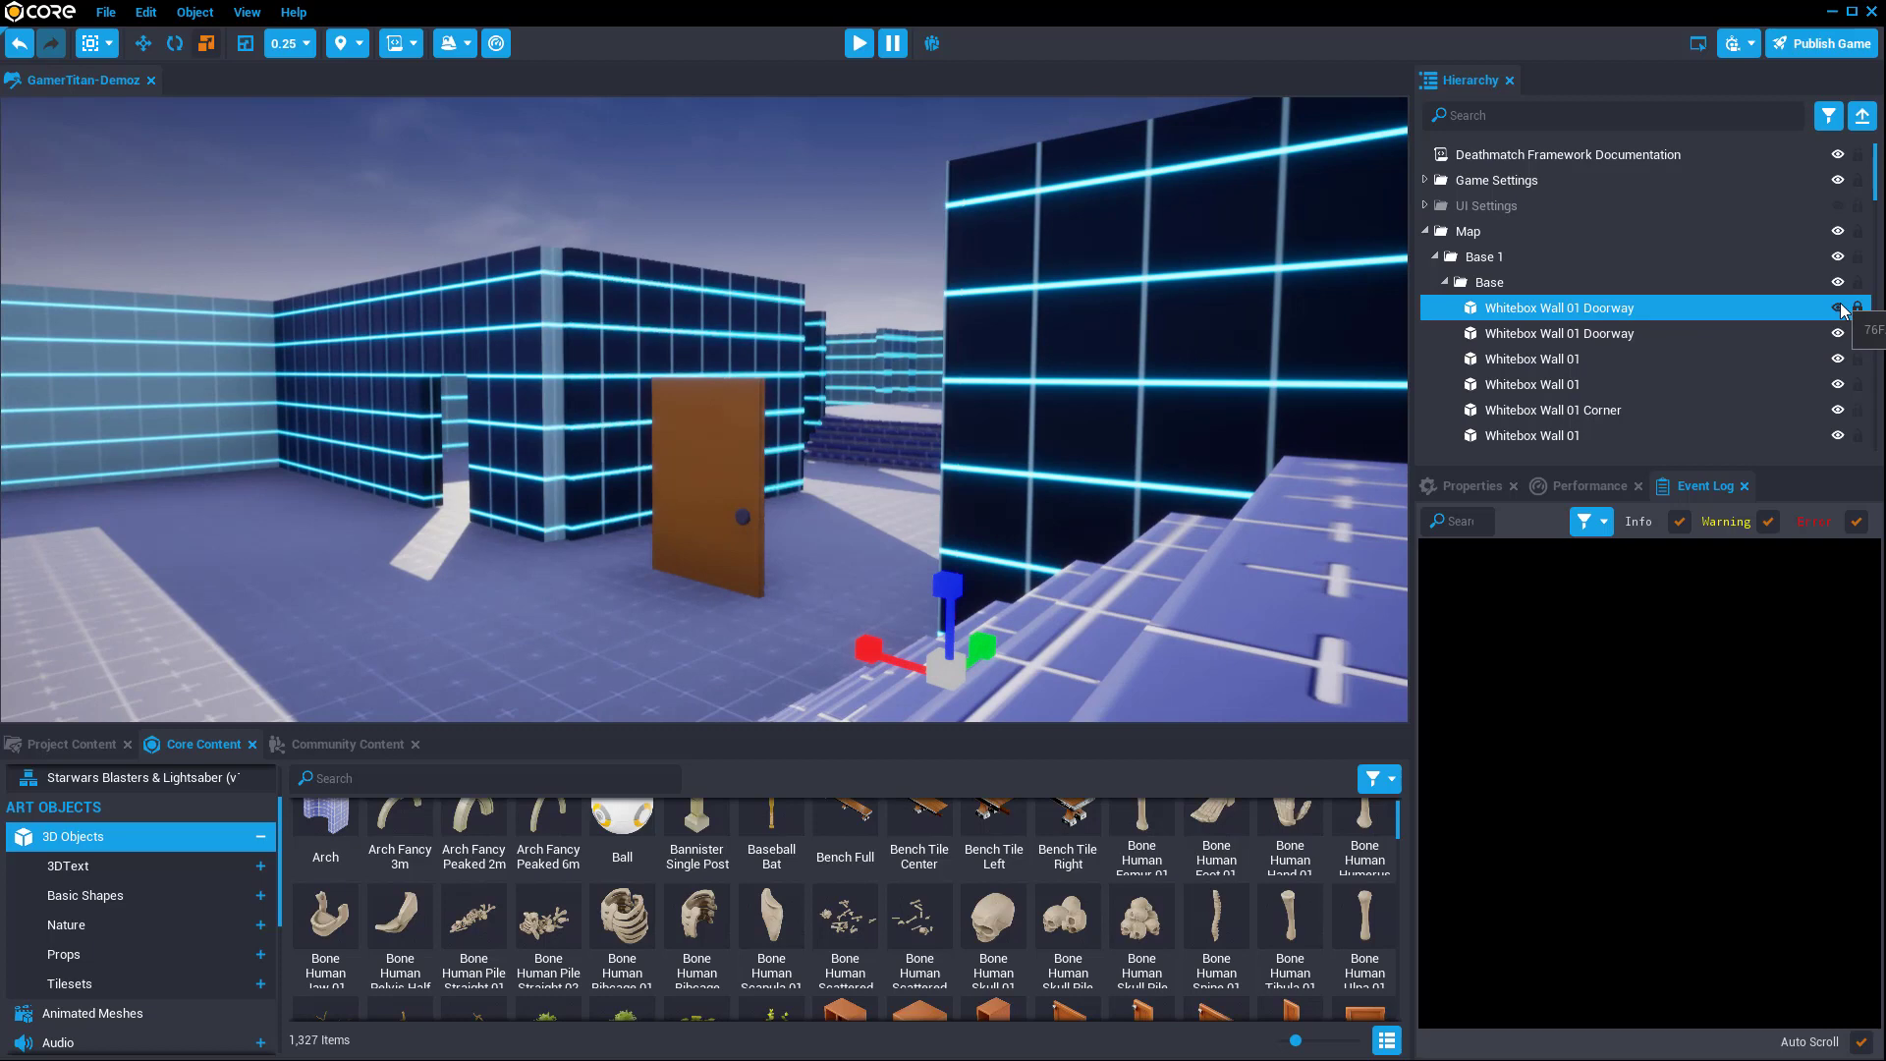
{"action": "key", "text": "equal"}
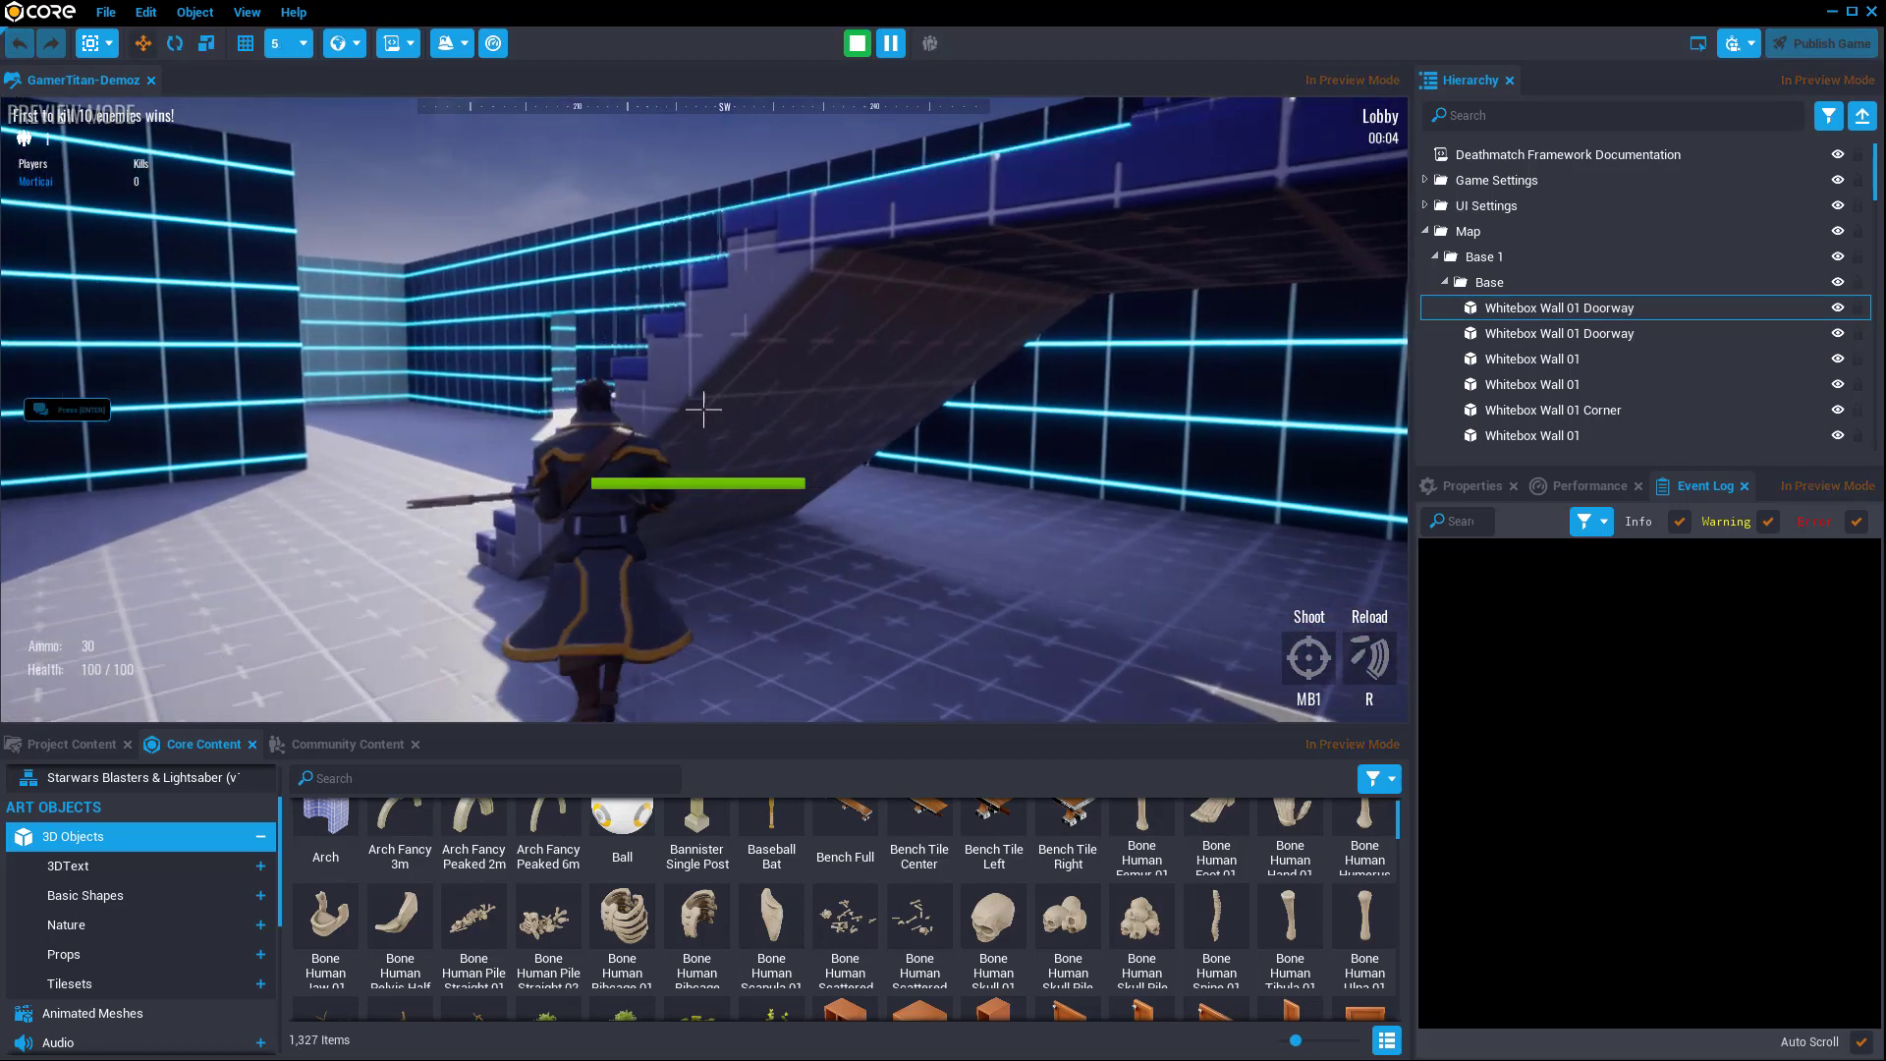
{"action": "key", "text": "equal"}
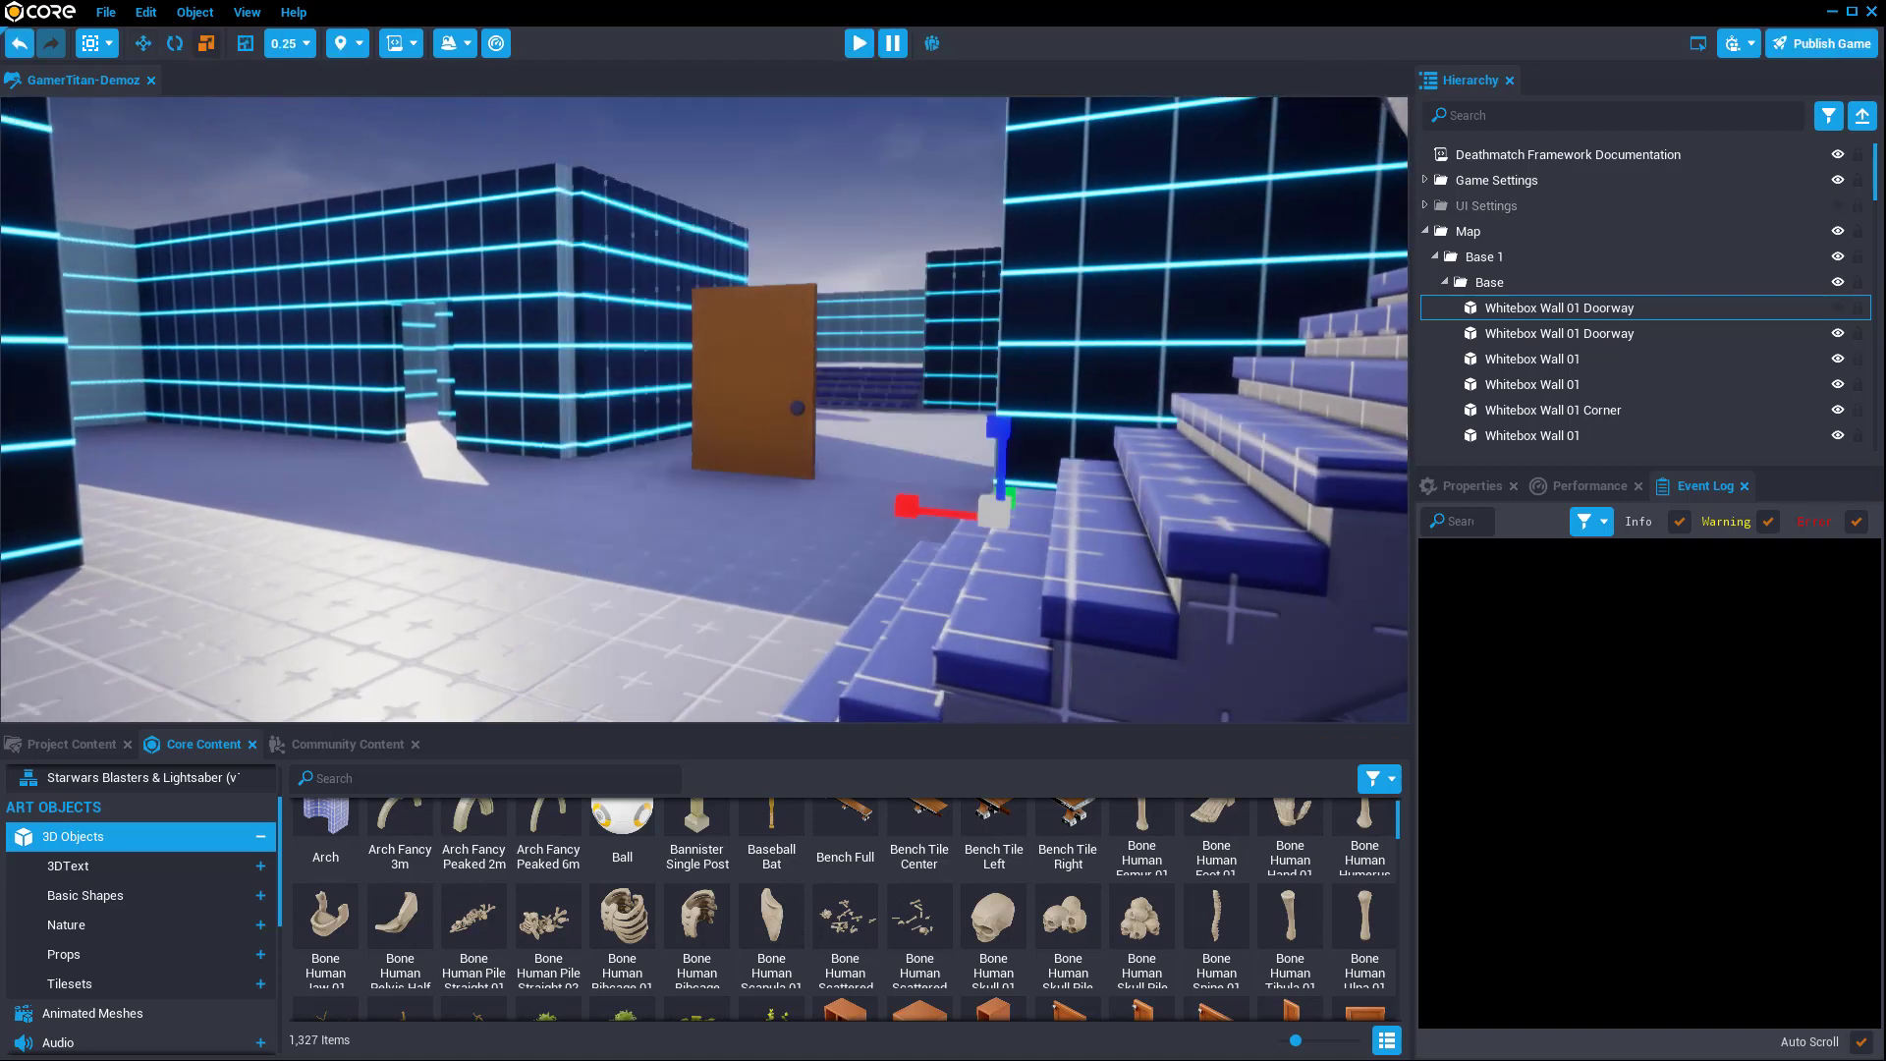
{"action": "left_click", "coordinate": [1840, 309]}
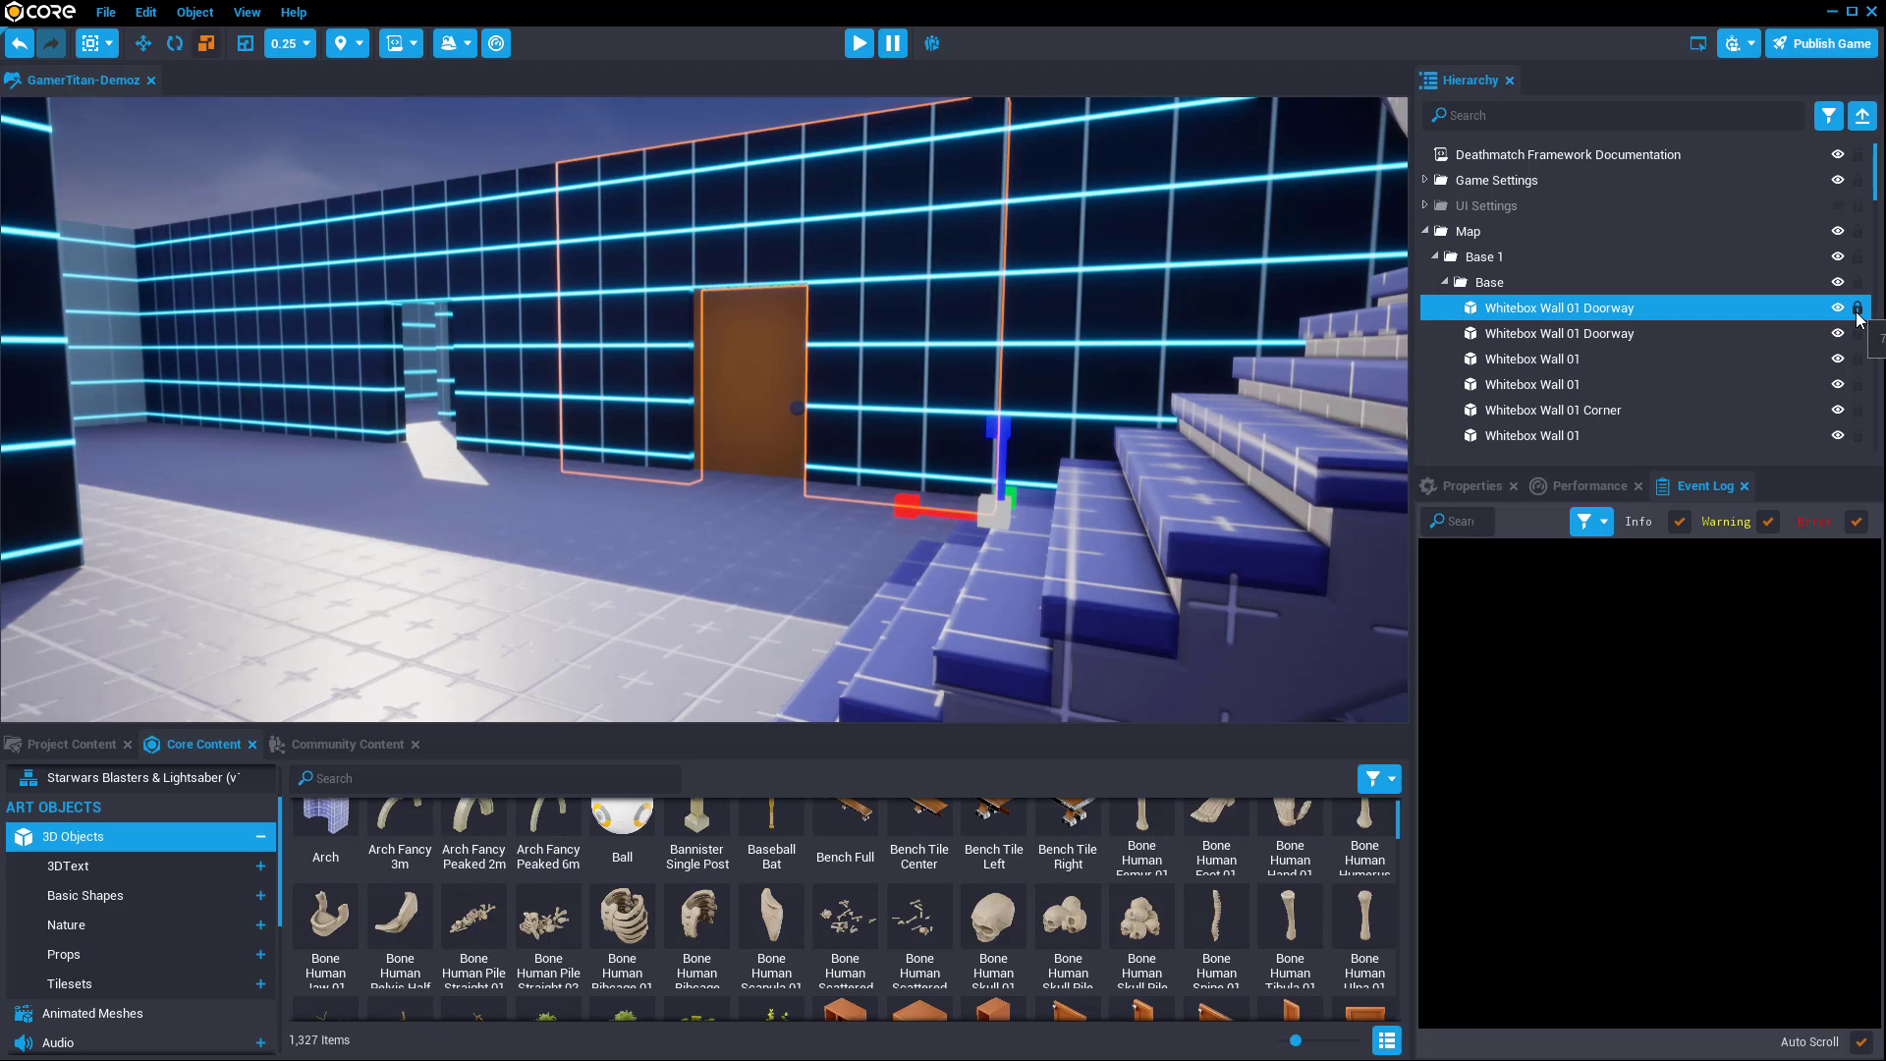
Step: Lock the first Whitebox Wall 01 Doorway in the hierarchy and test selecting it against the neighbouring walls and stairs in the viewport
{"action": "left_click", "coordinate": [919, 341]}
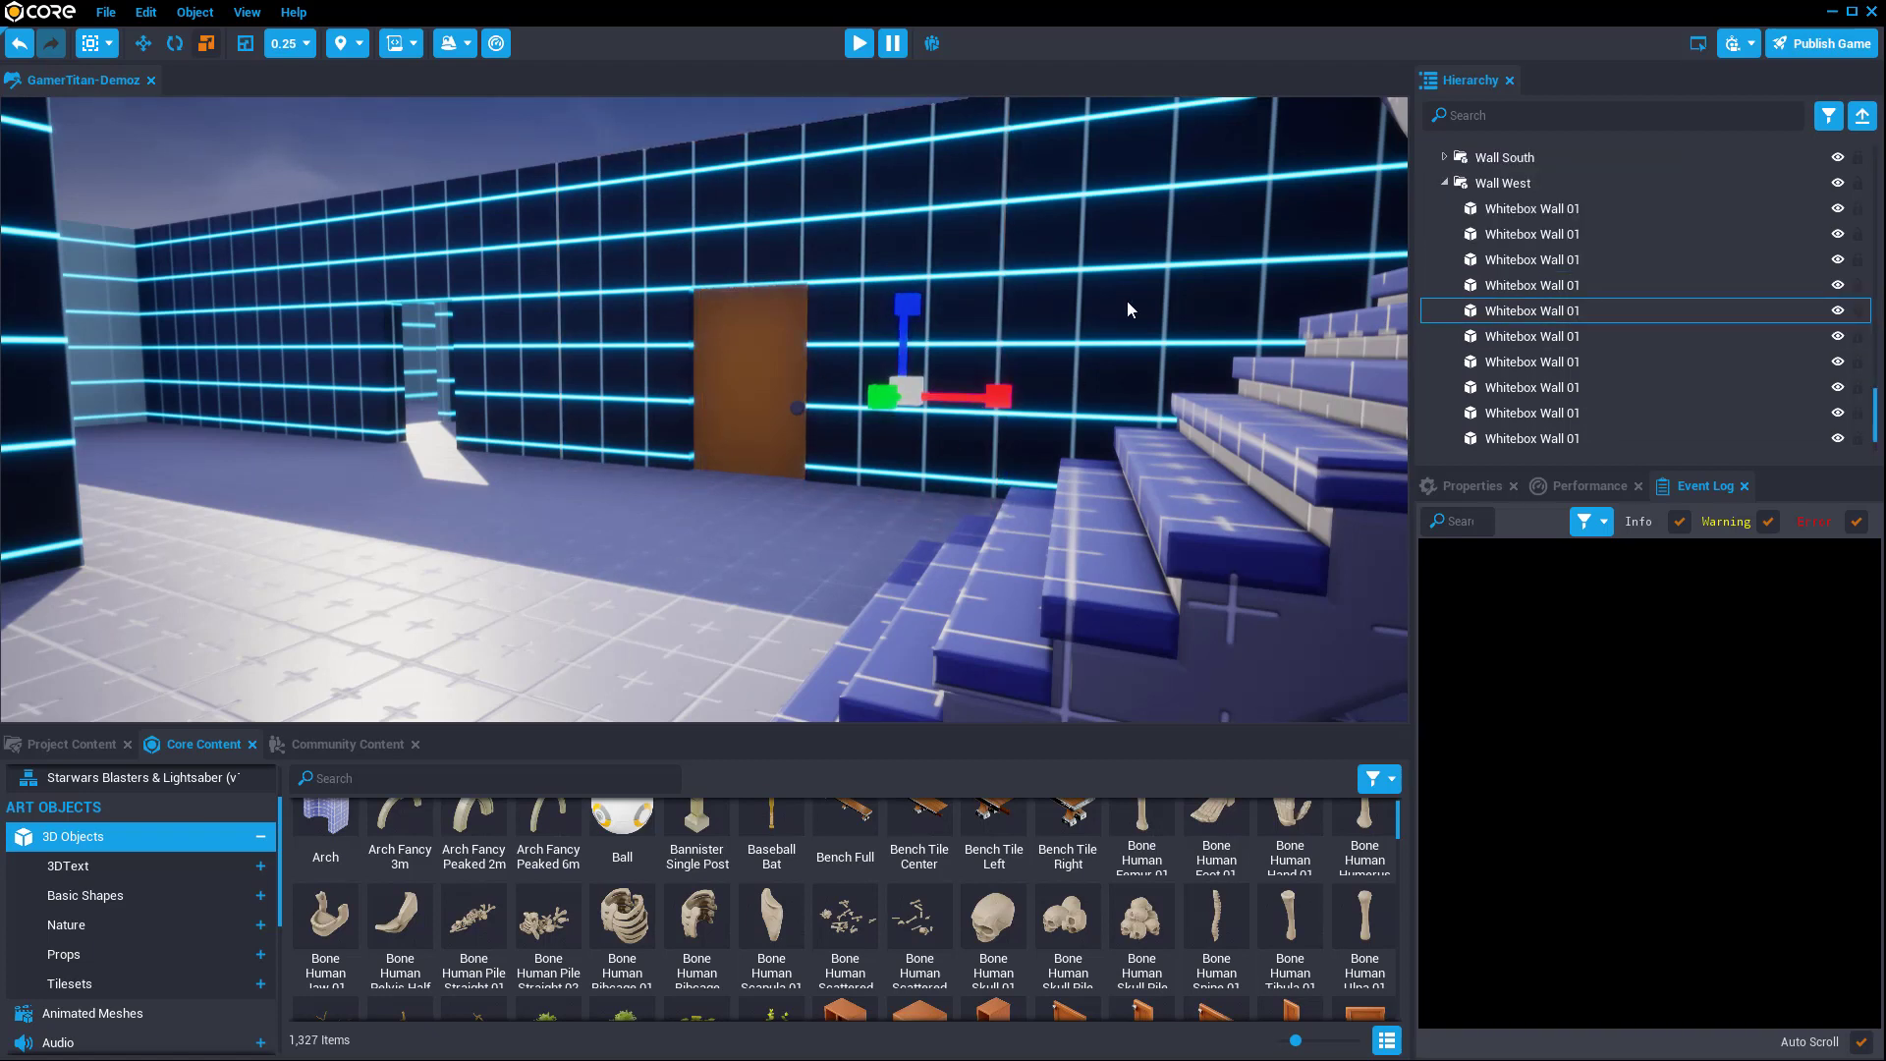
{"action": "left_click", "coordinate": [863, 236]}
{"action": "left_click", "coordinate": [569, 267]}
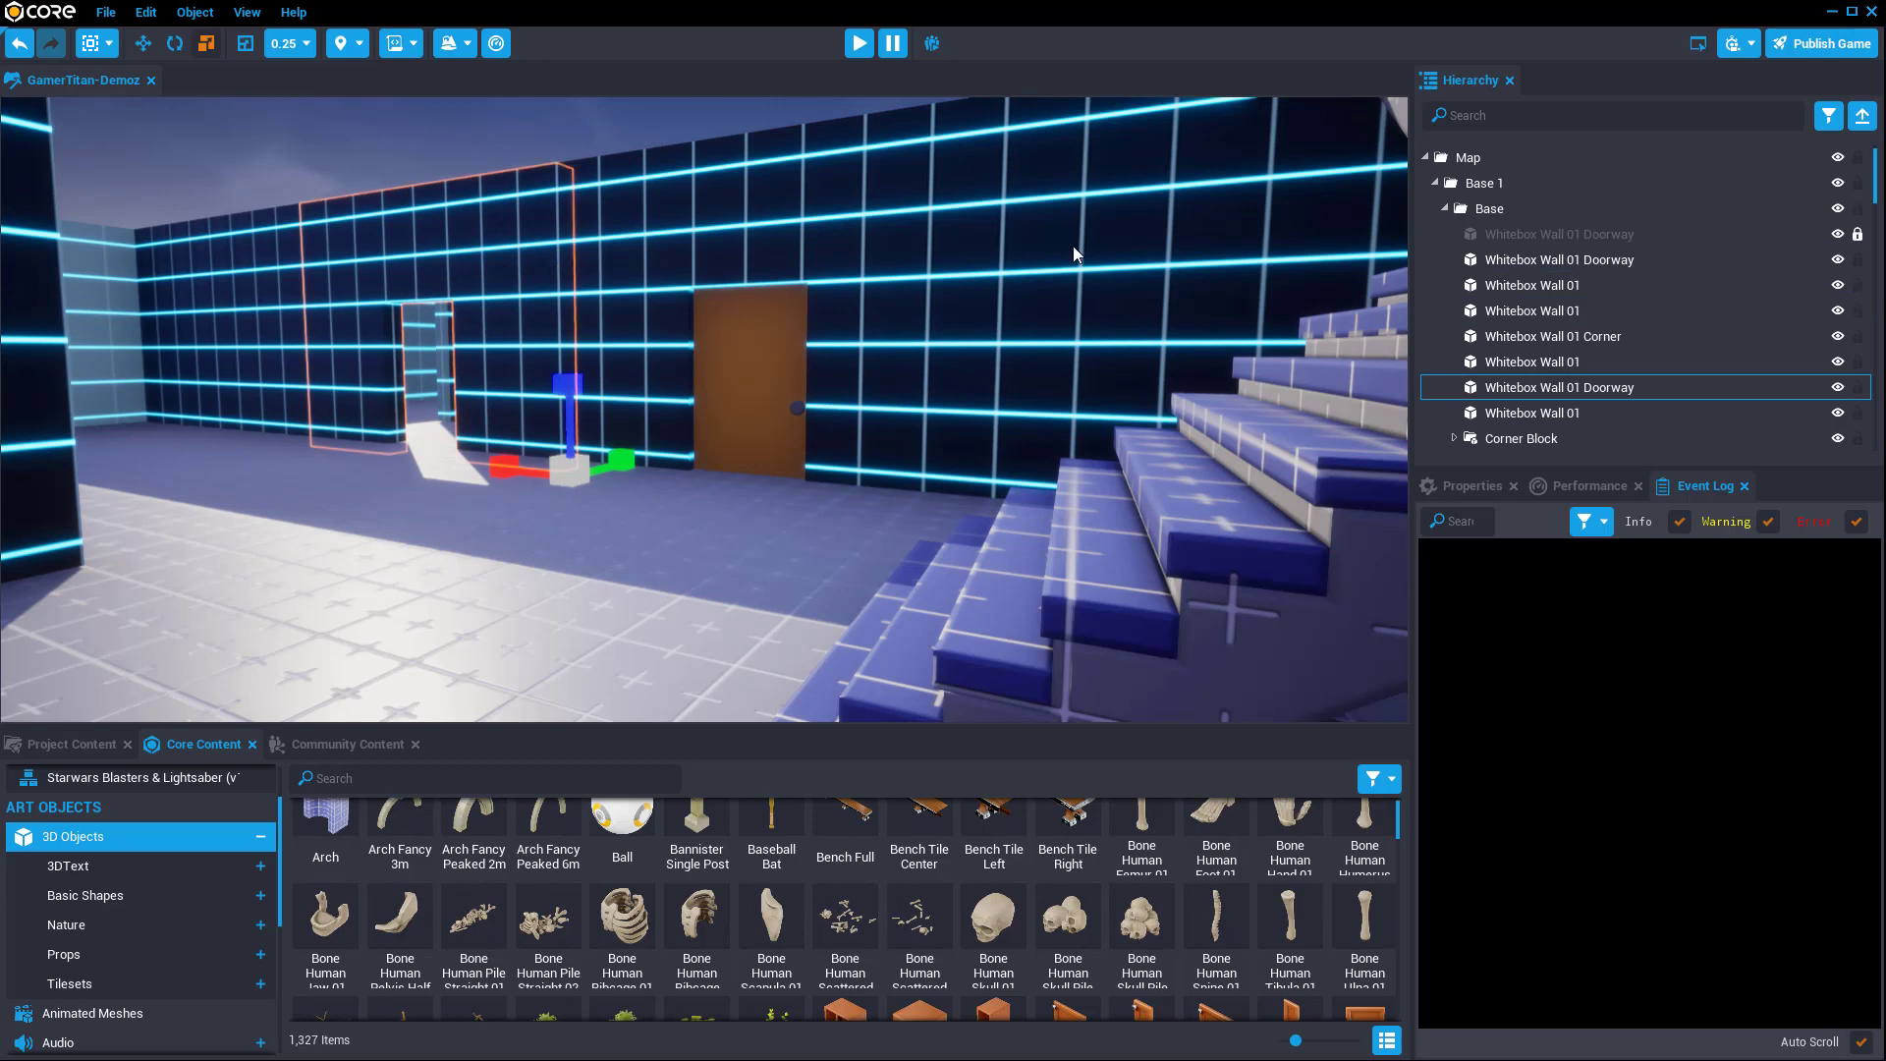
{"action": "left_click", "coordinate": [885, 251]}
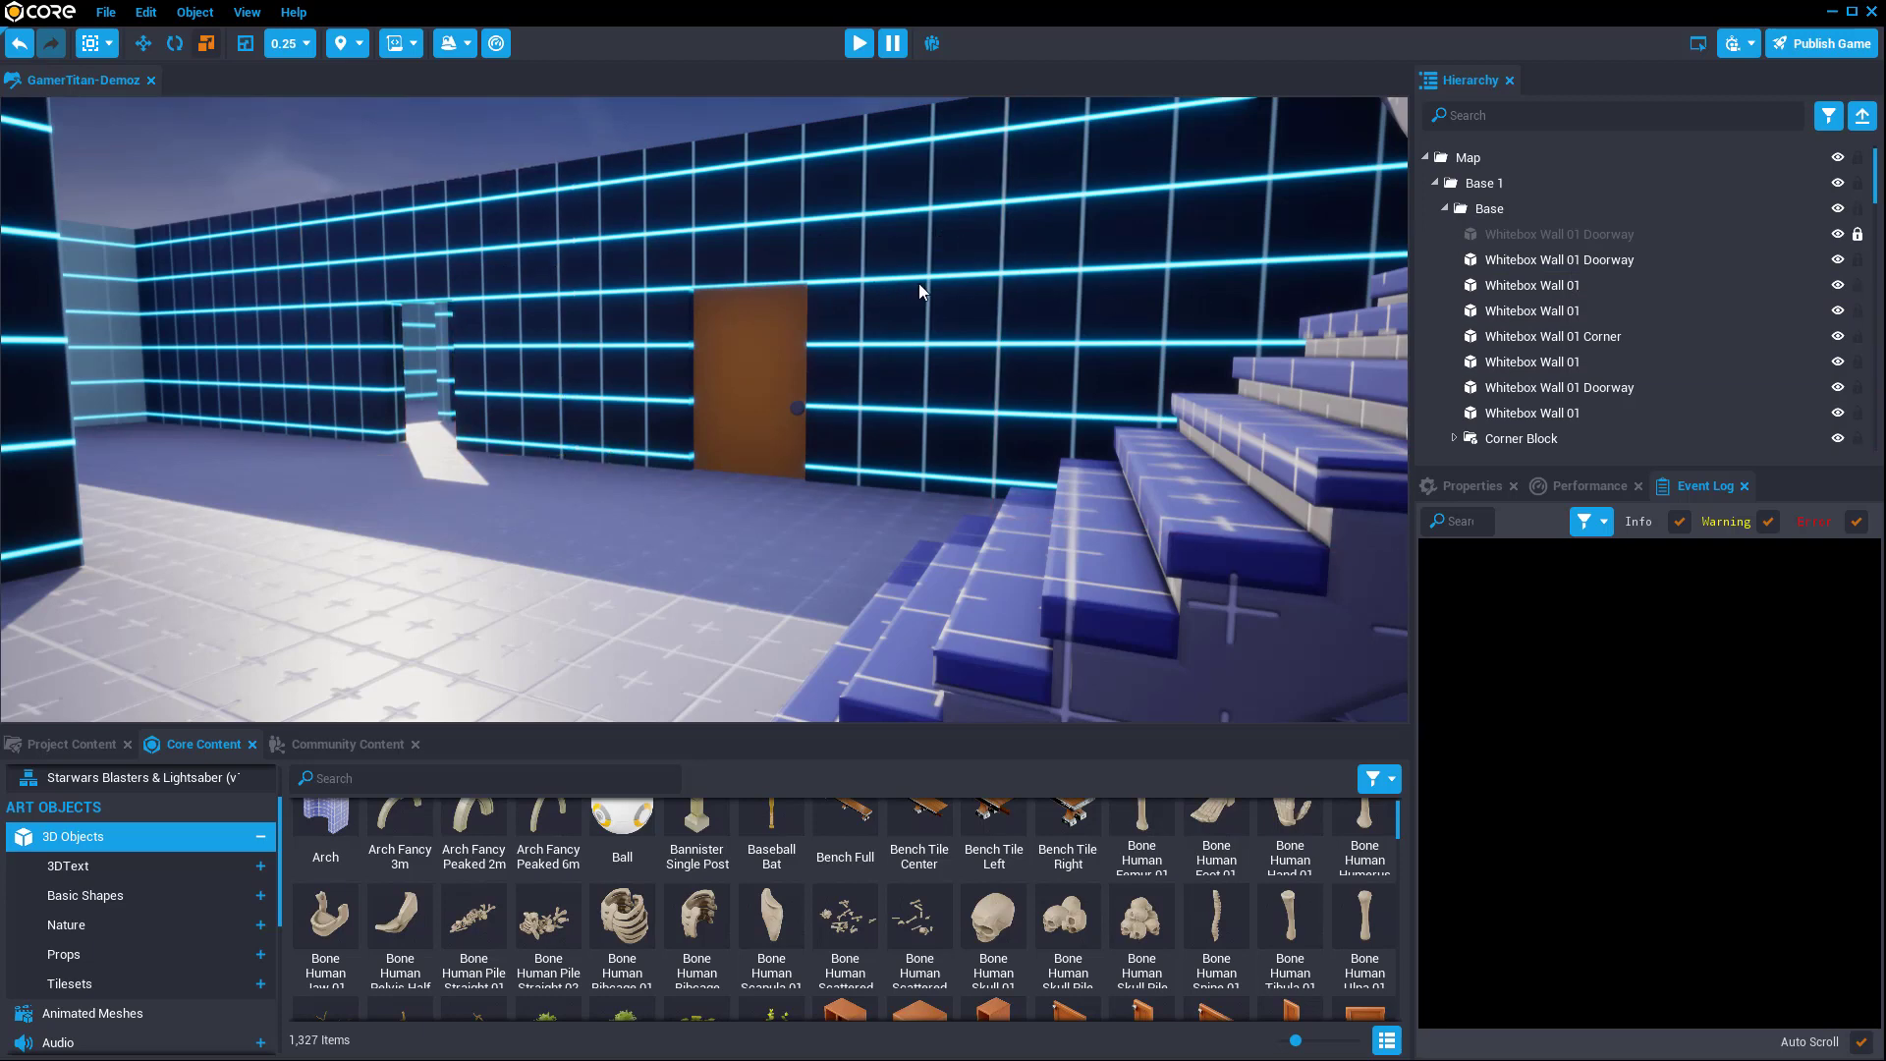
{"action": "scroll", "coordinate": [769, 394], "scroll_direction": "up", "scroll_amount": 3}
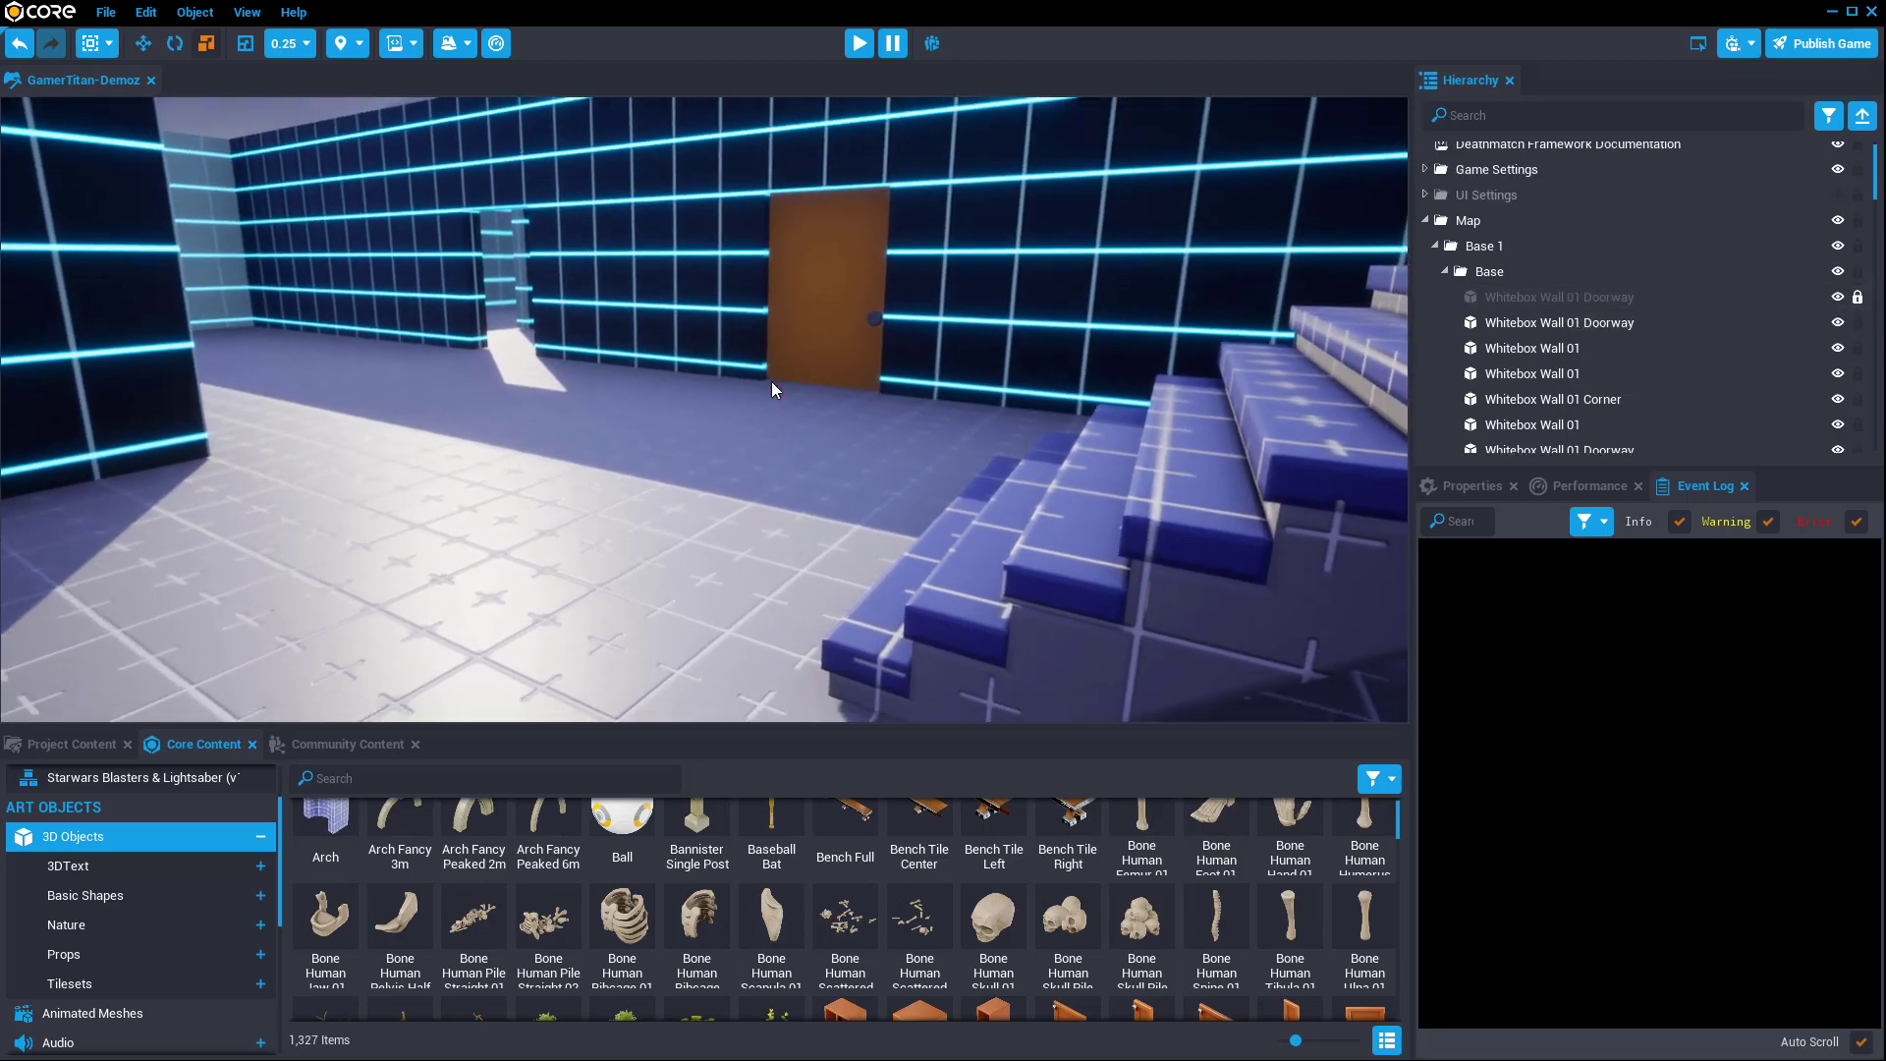
{"action": "scroll", "coordinate": [884, 472], "scroll_direction": "up", "scroll_amount": 3}
{"action": "left_click", "coordinate": [943, 464]}
{"action": "left_click", "coordinate": [981, 296]}
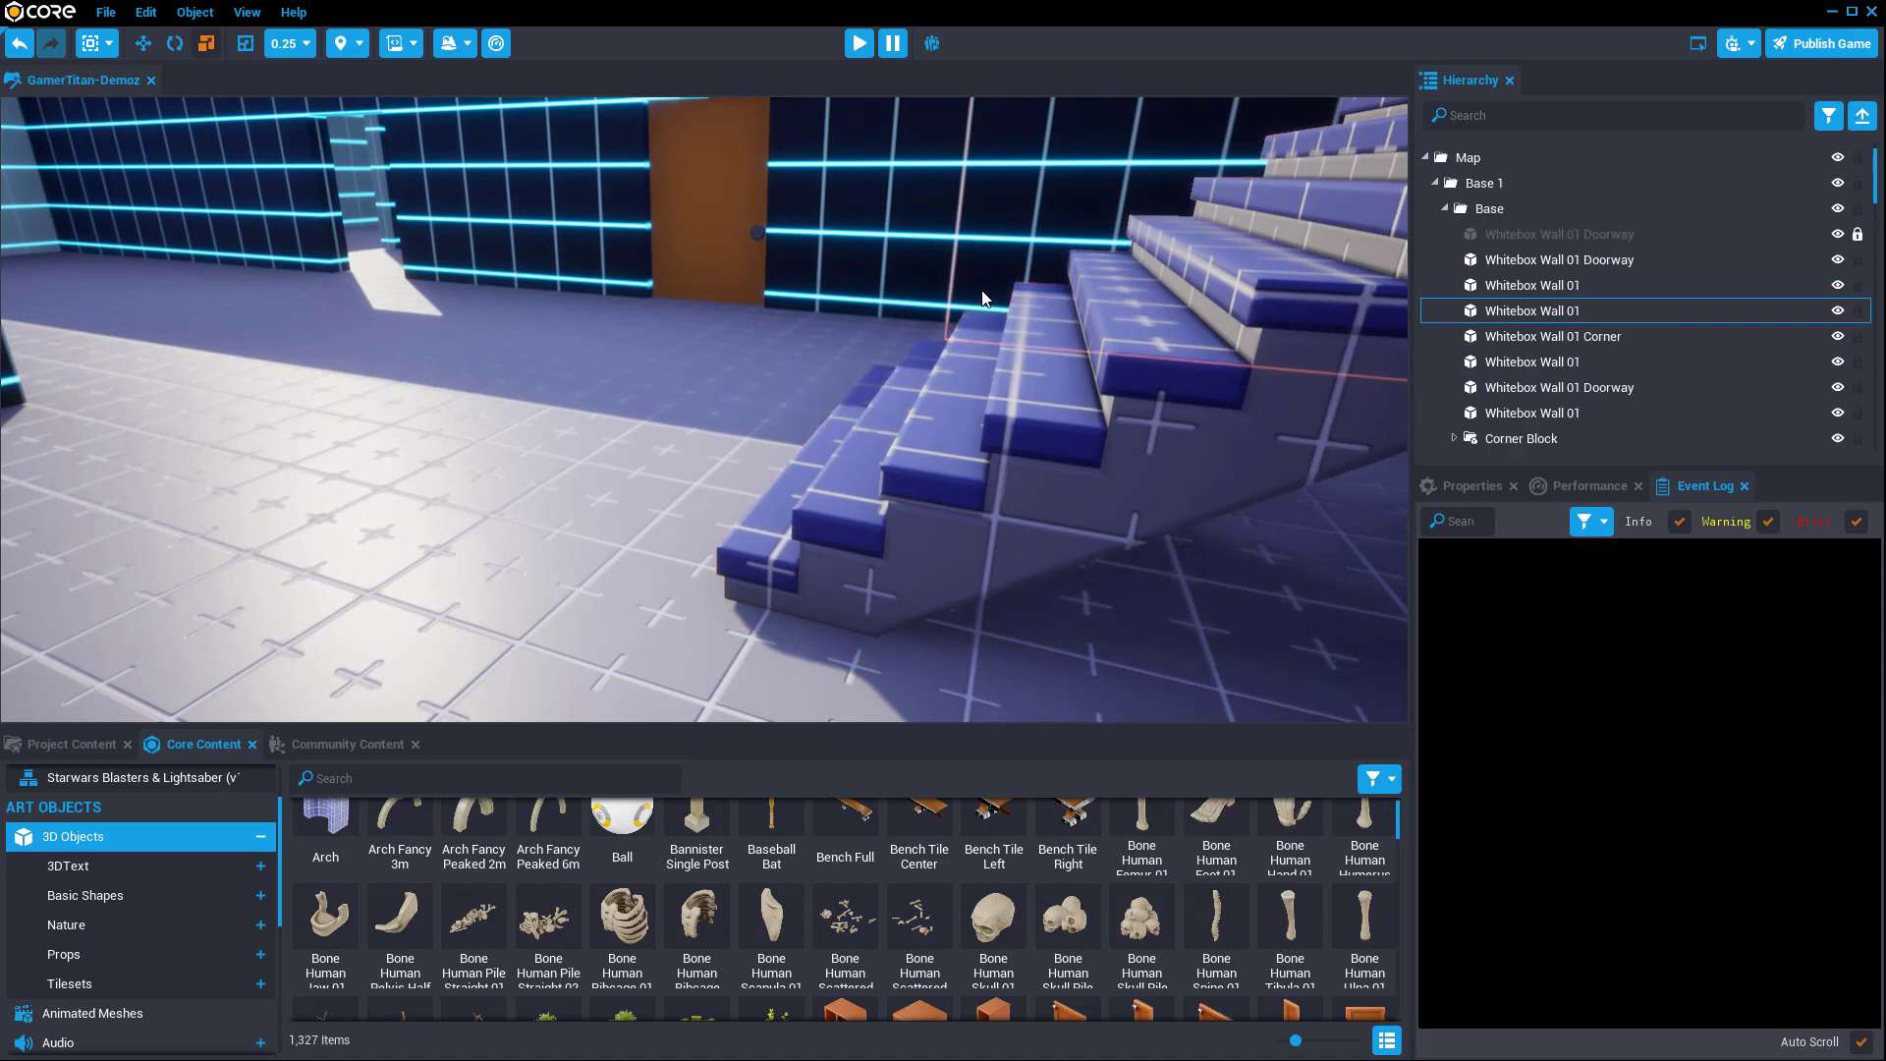
{"action": "left_click", "coordinate": [1039, 320]}
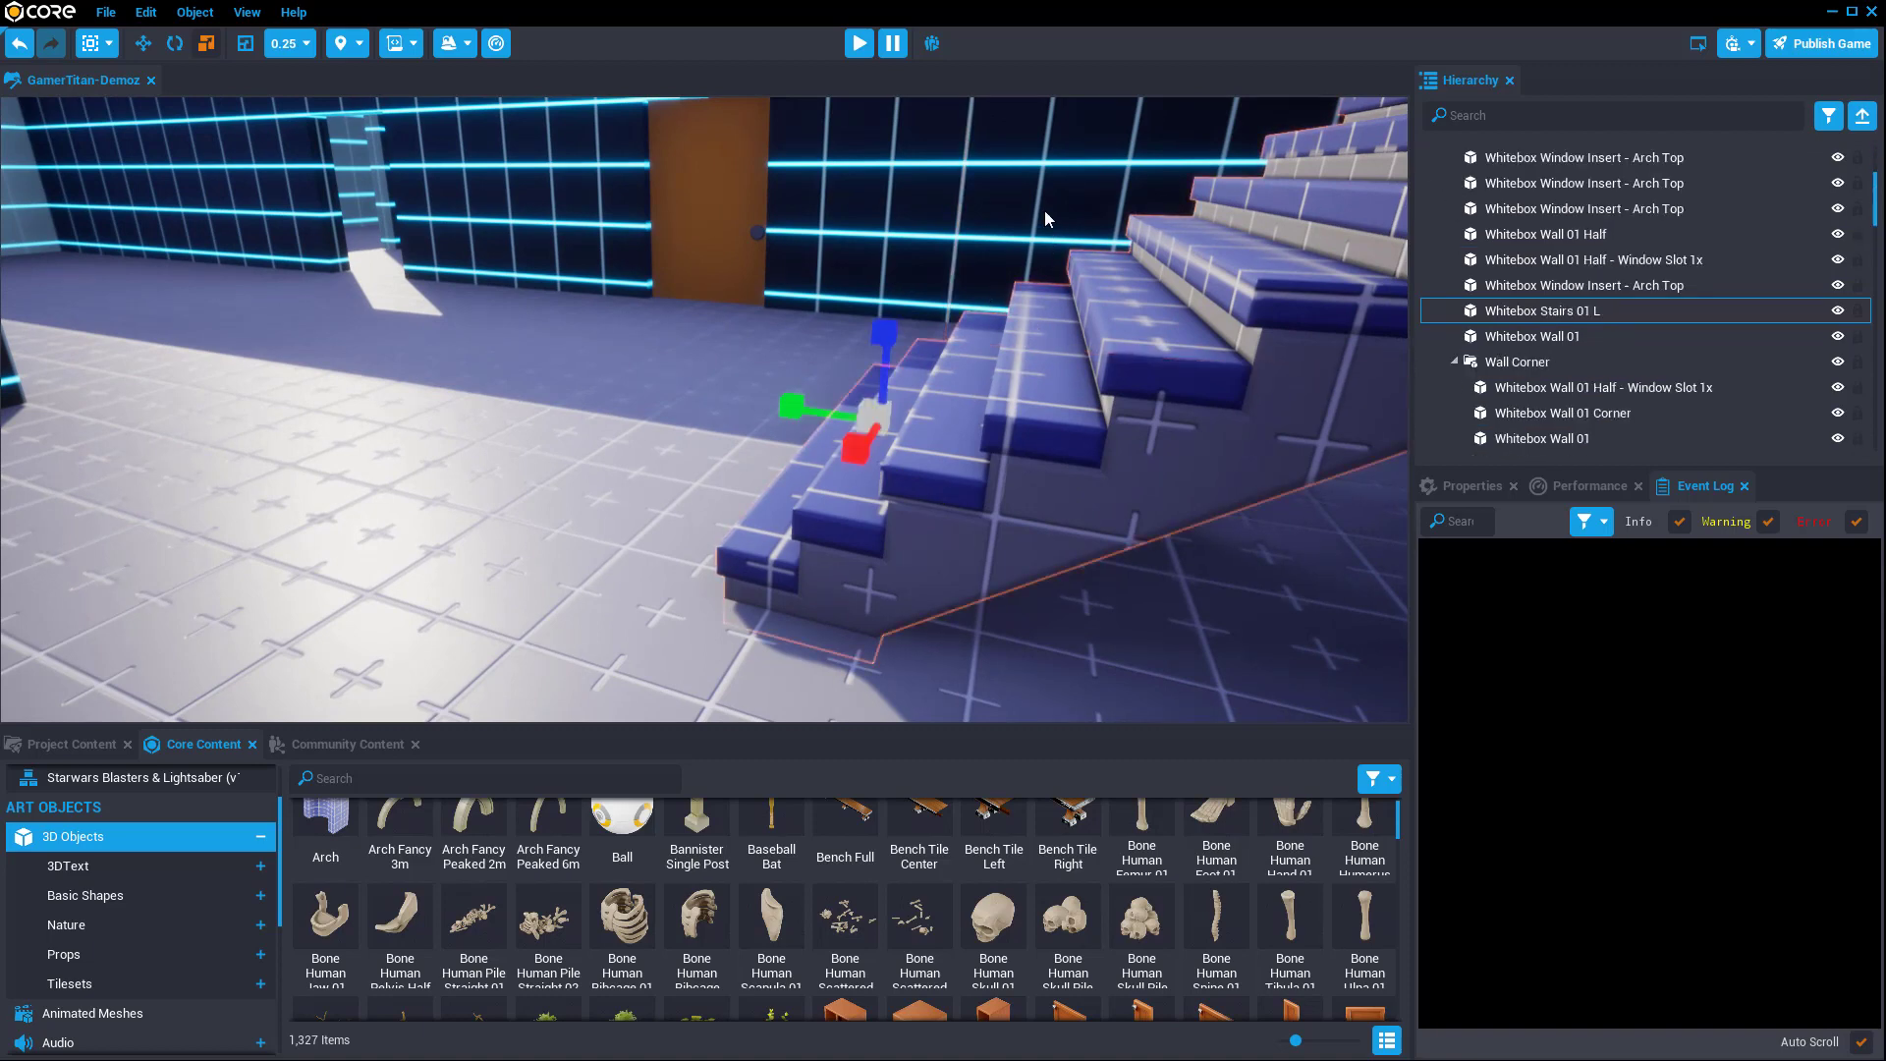
{"action": "left_click", "coordinate": [1045, 218]}
Step: Filter the hierarchy by "wa", lock the whole Map folder and try to select the stairs in the viewport
{"action": "left_click", "coordinate": [1611, 115]}
{"action": "type", "text": "wa"}
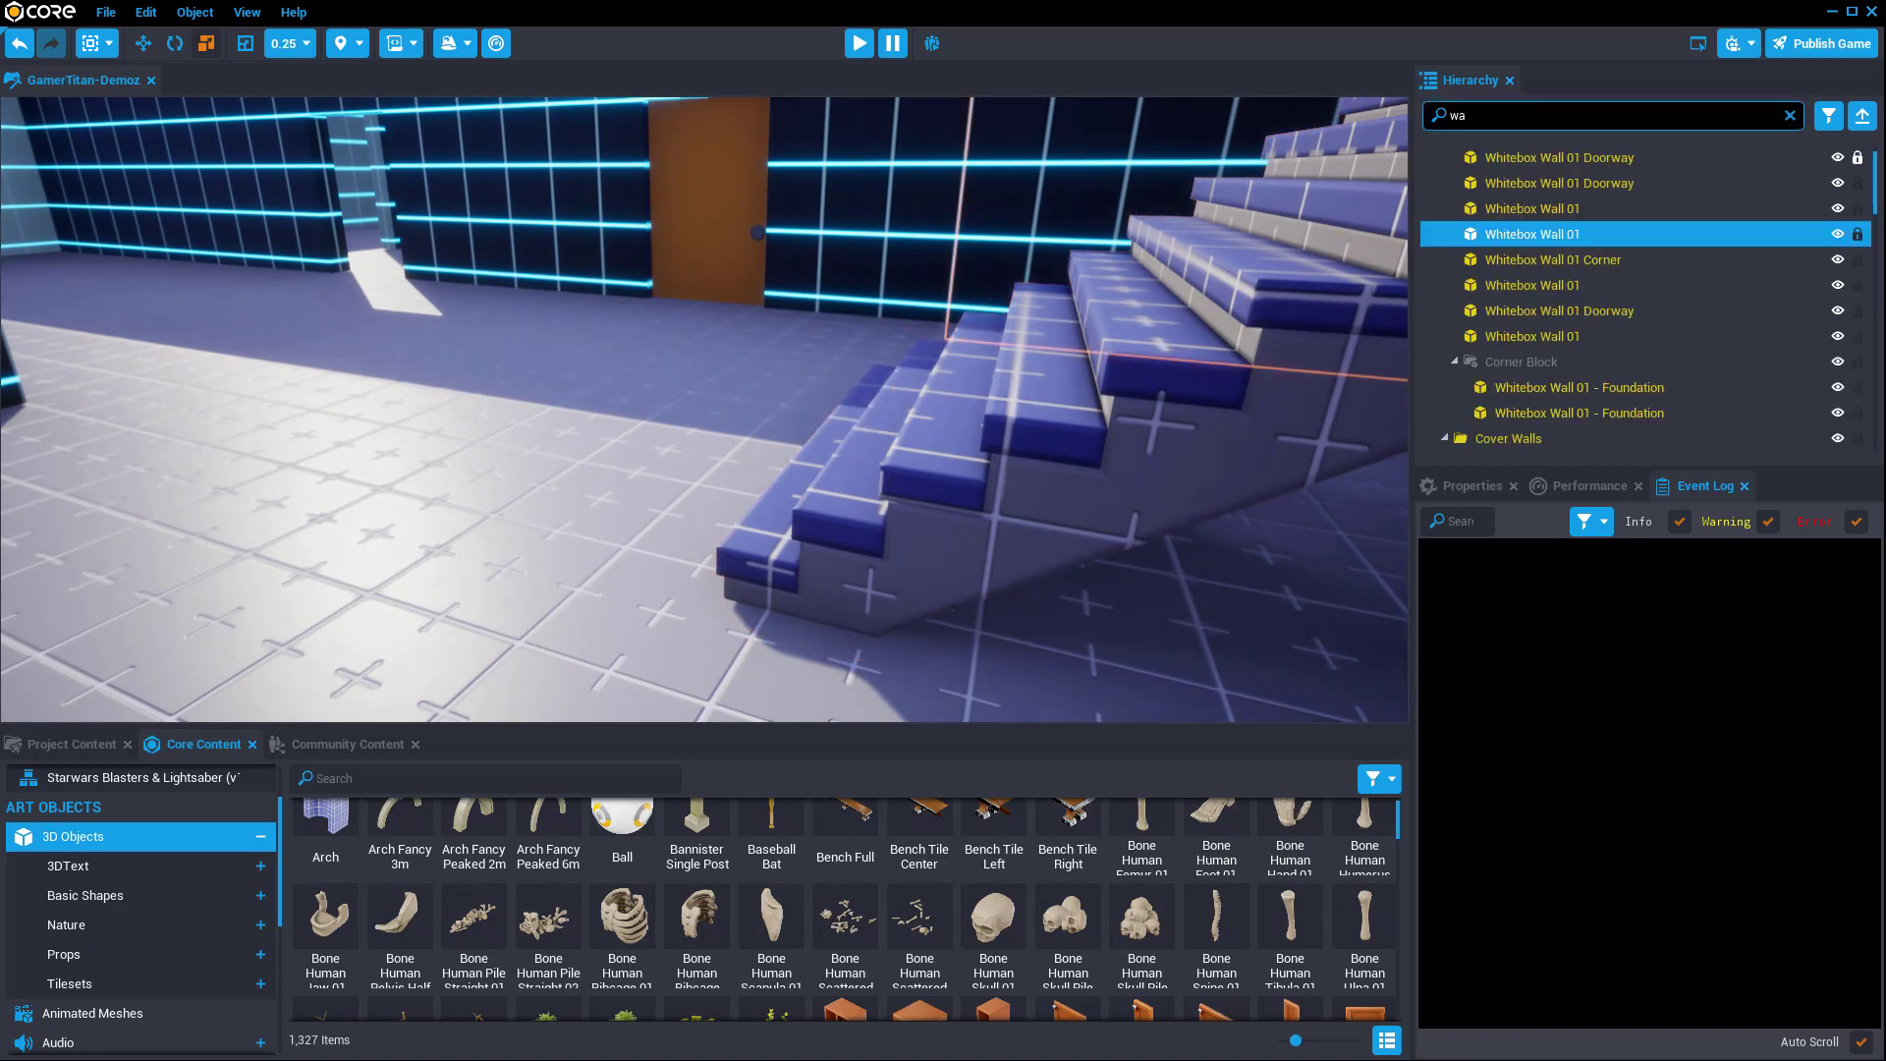
{"action": "scroll", "coordinate": [1794, 206], "scroll_direction": "up", "scroll_amount": 2}
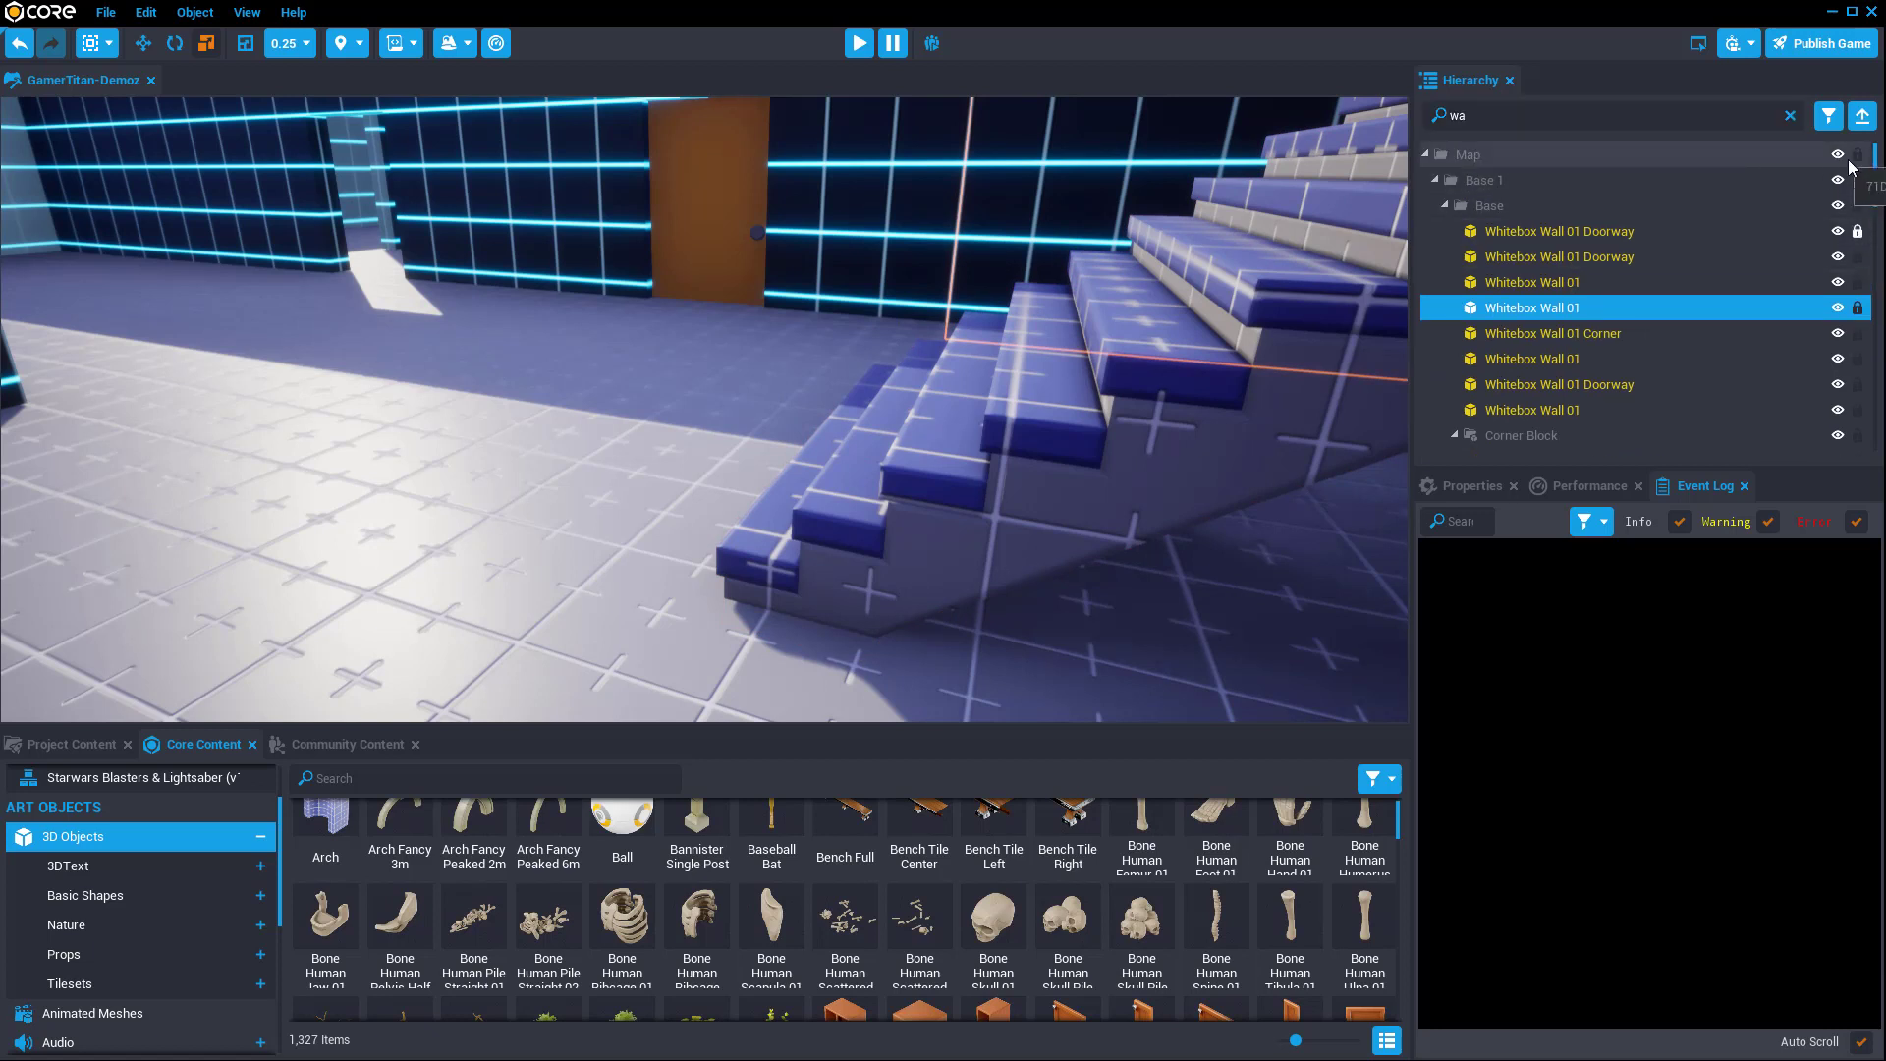
{"action": "left_click", "coordinate": [1194, 375]}
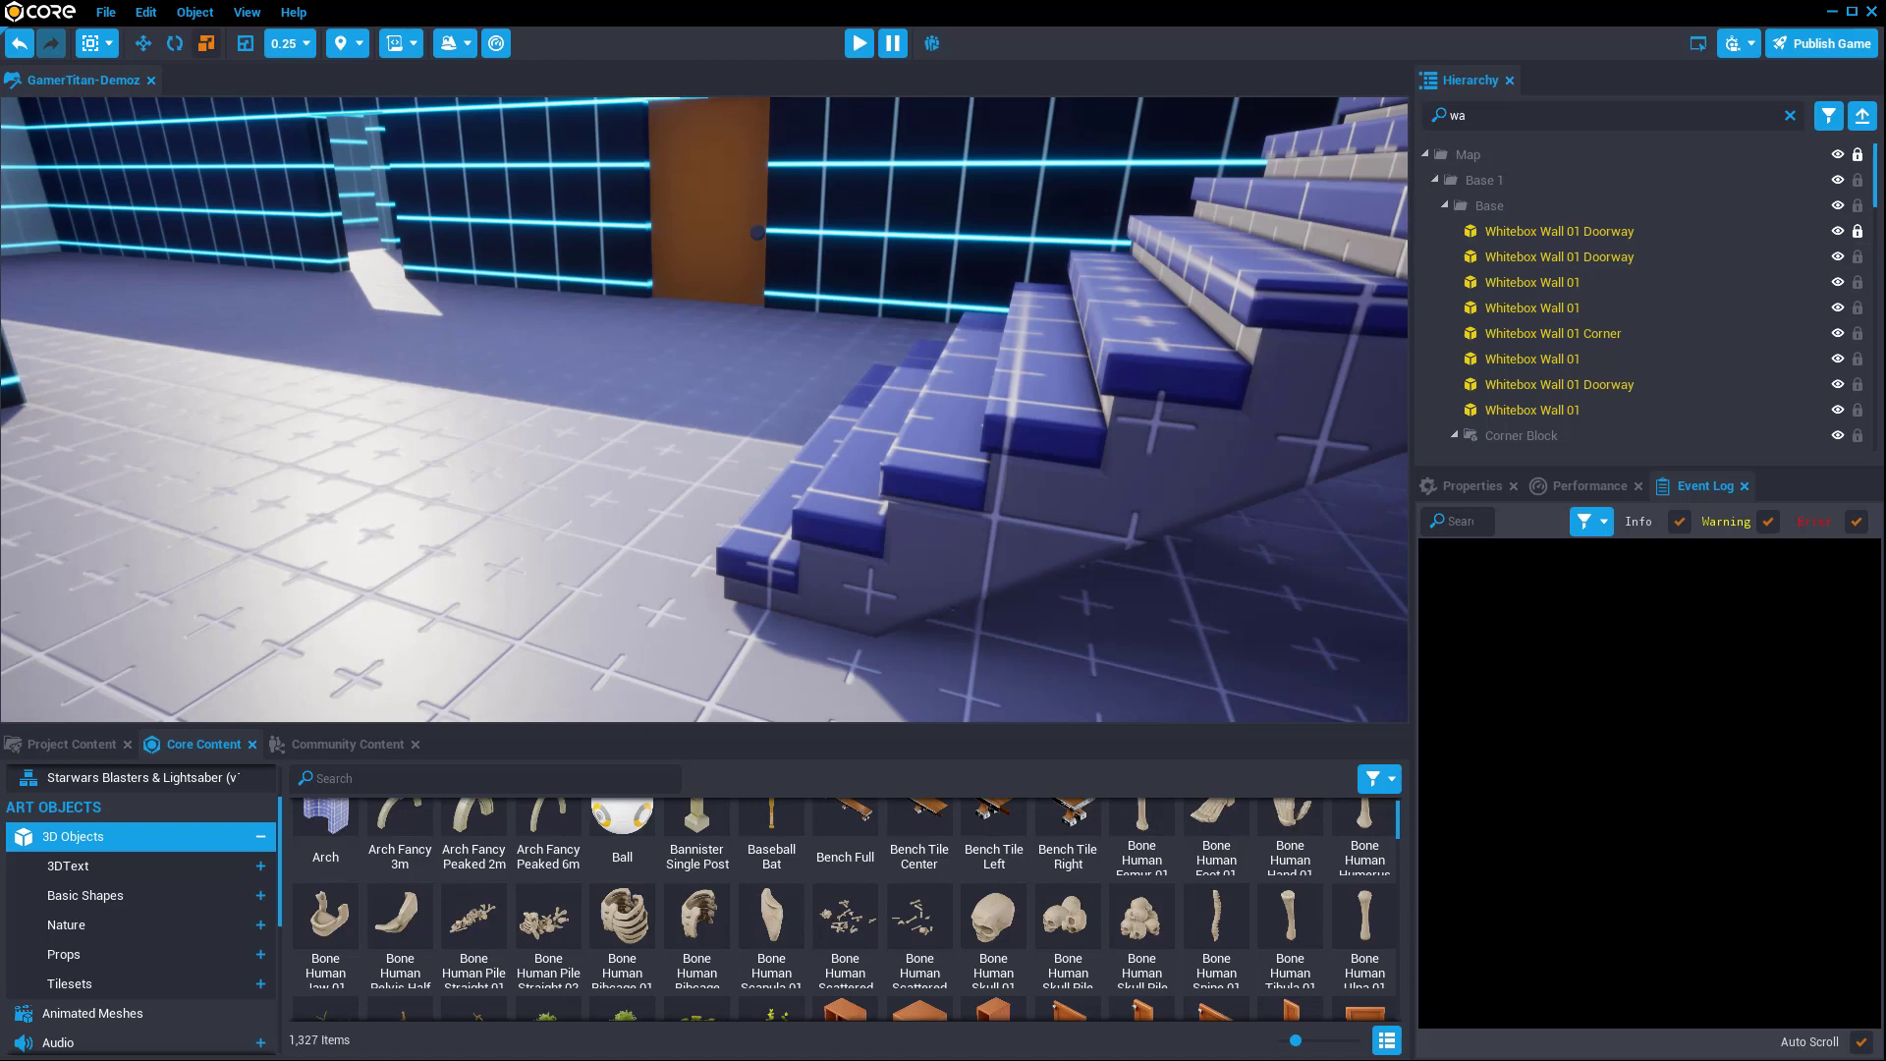
Step: Unlock the Map folder but lock the second Whitebox Wall 01 in Base, testing selection of walls and stairs in the viewport
{"action": "scroll", "coordinate": [1535, 292], "scroll_direction": "down", "scroll_amount": 1}
{"action": "double_click", "coordinate": [1536, 292]}
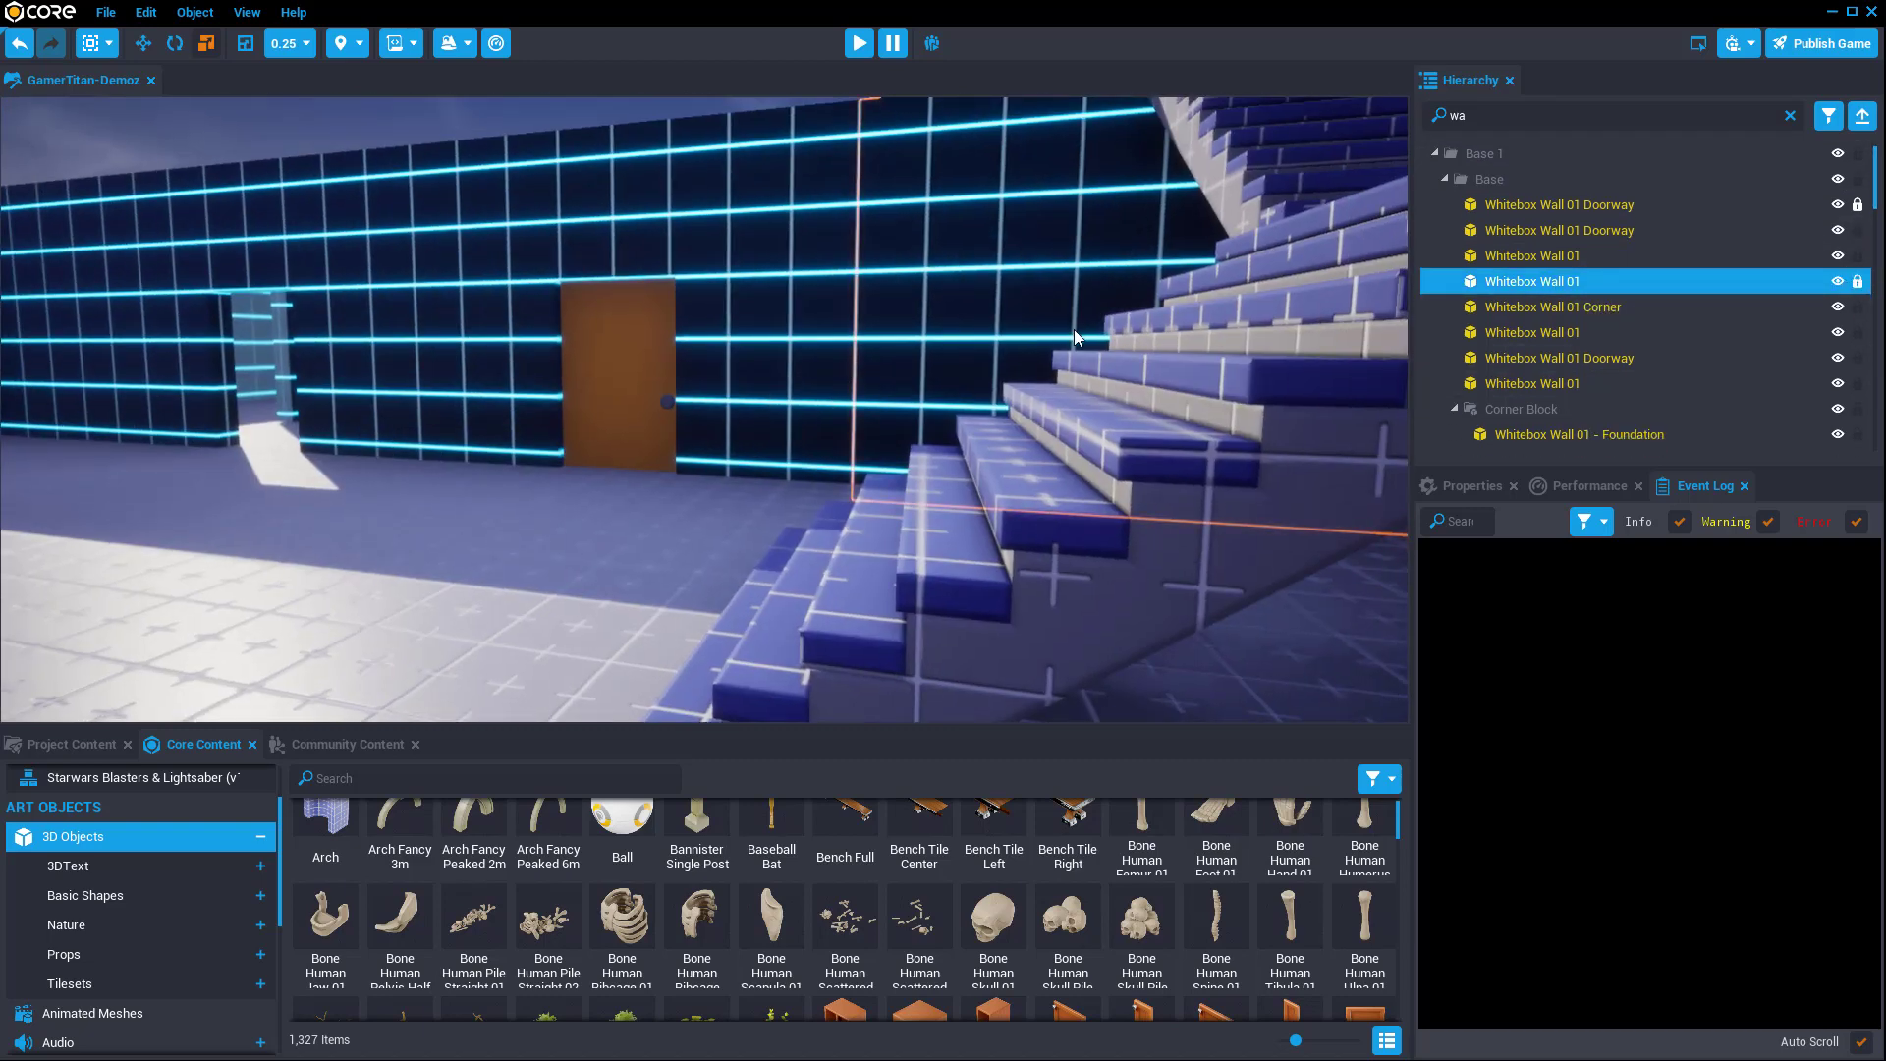
{"action": "right_click_drag", "start_coordinate": [1075, 328], "coordinate": [1016, 487]}
{"action": "left_click", "coordinate": [1016, 488]}
{"action": "left_click", "coordinate": [951, 389]}
{"action": "left_click", "coordinate": [1017, 479]}
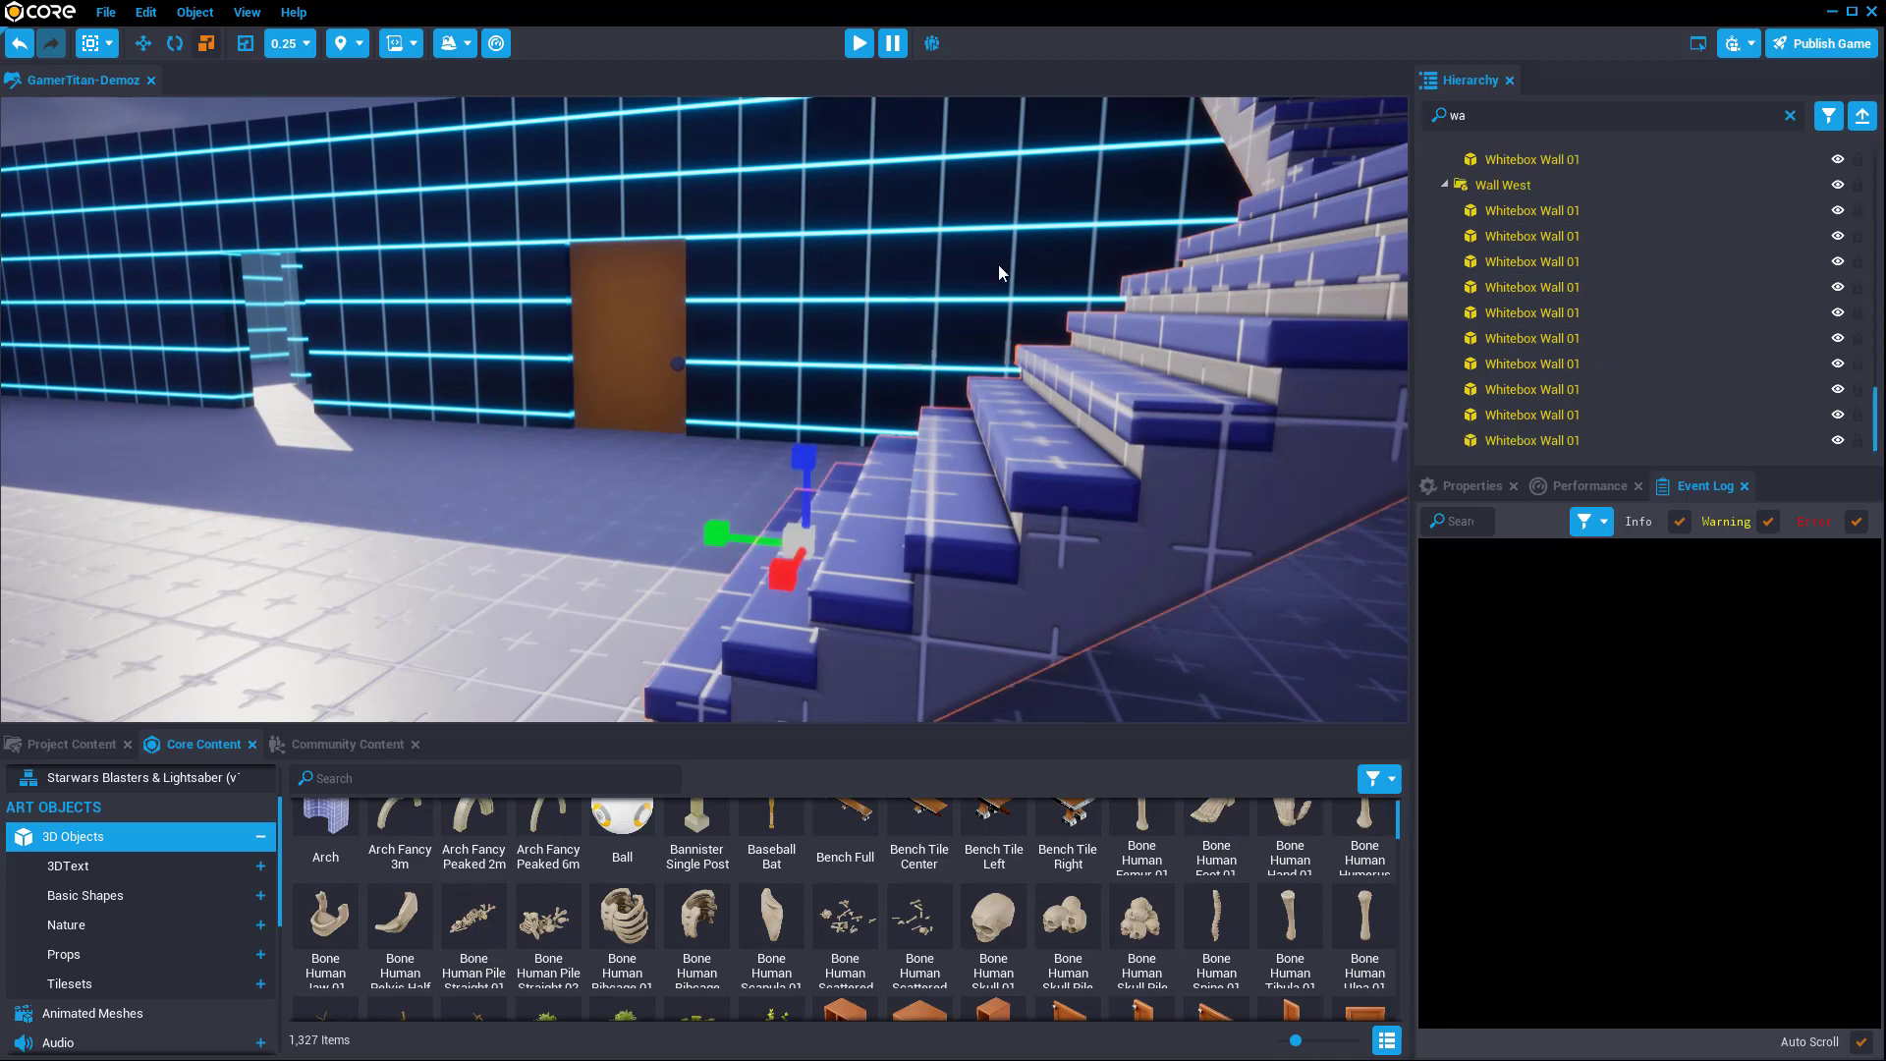
{"action": "left_click", "coordinate": [998, 263]}
{"action": "left_click", "coordinate": [1026, 471]}
{"action": "left_click", "coordinate": [1018, 285]}
{"action": "left_click", "coordinate": [1024, 459]}
{"action": "right_click_drag", "start_coordinate": [1024, 451], "coordinate": [915, 362]}
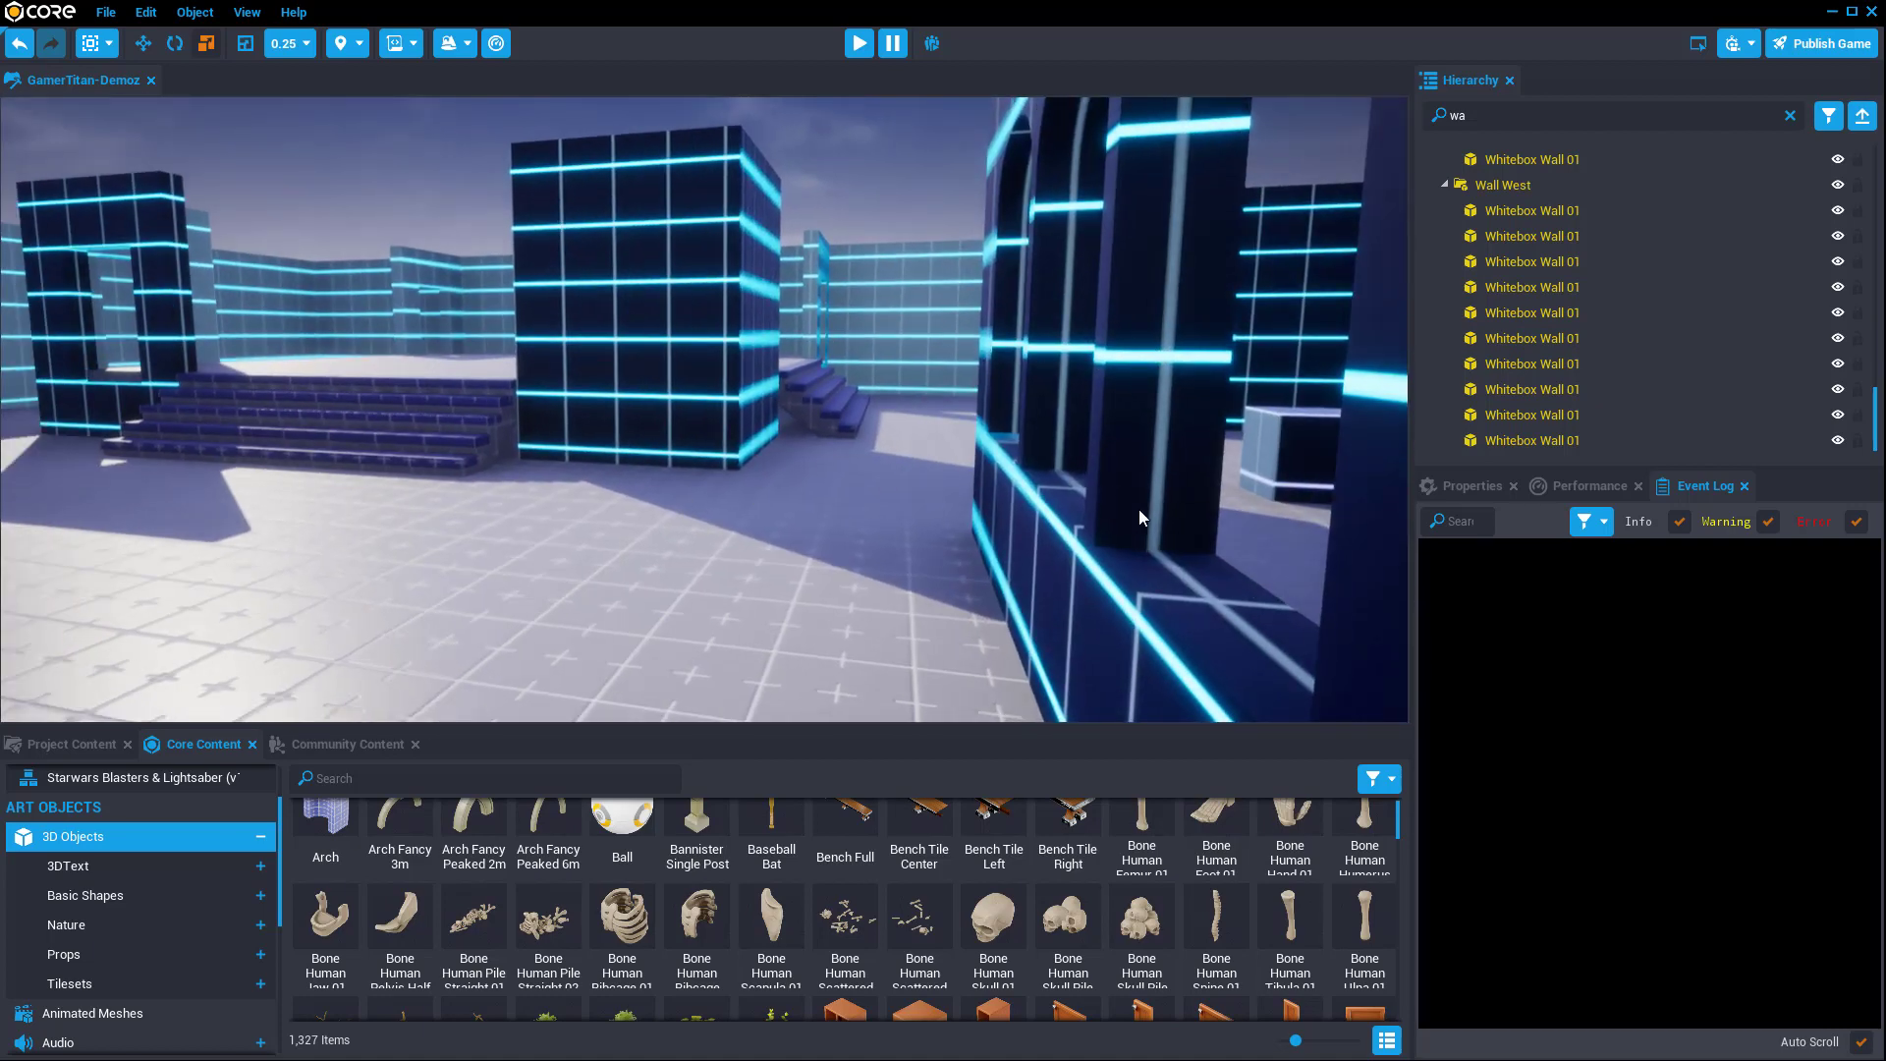
Step: Lock the Map folder again and place a Ball from Core Content in the open arena, raised above the floor
{"action": "scroll", "coordinate": [1656, 338], "scroll_direction": "down", "scroll_amount": 2}
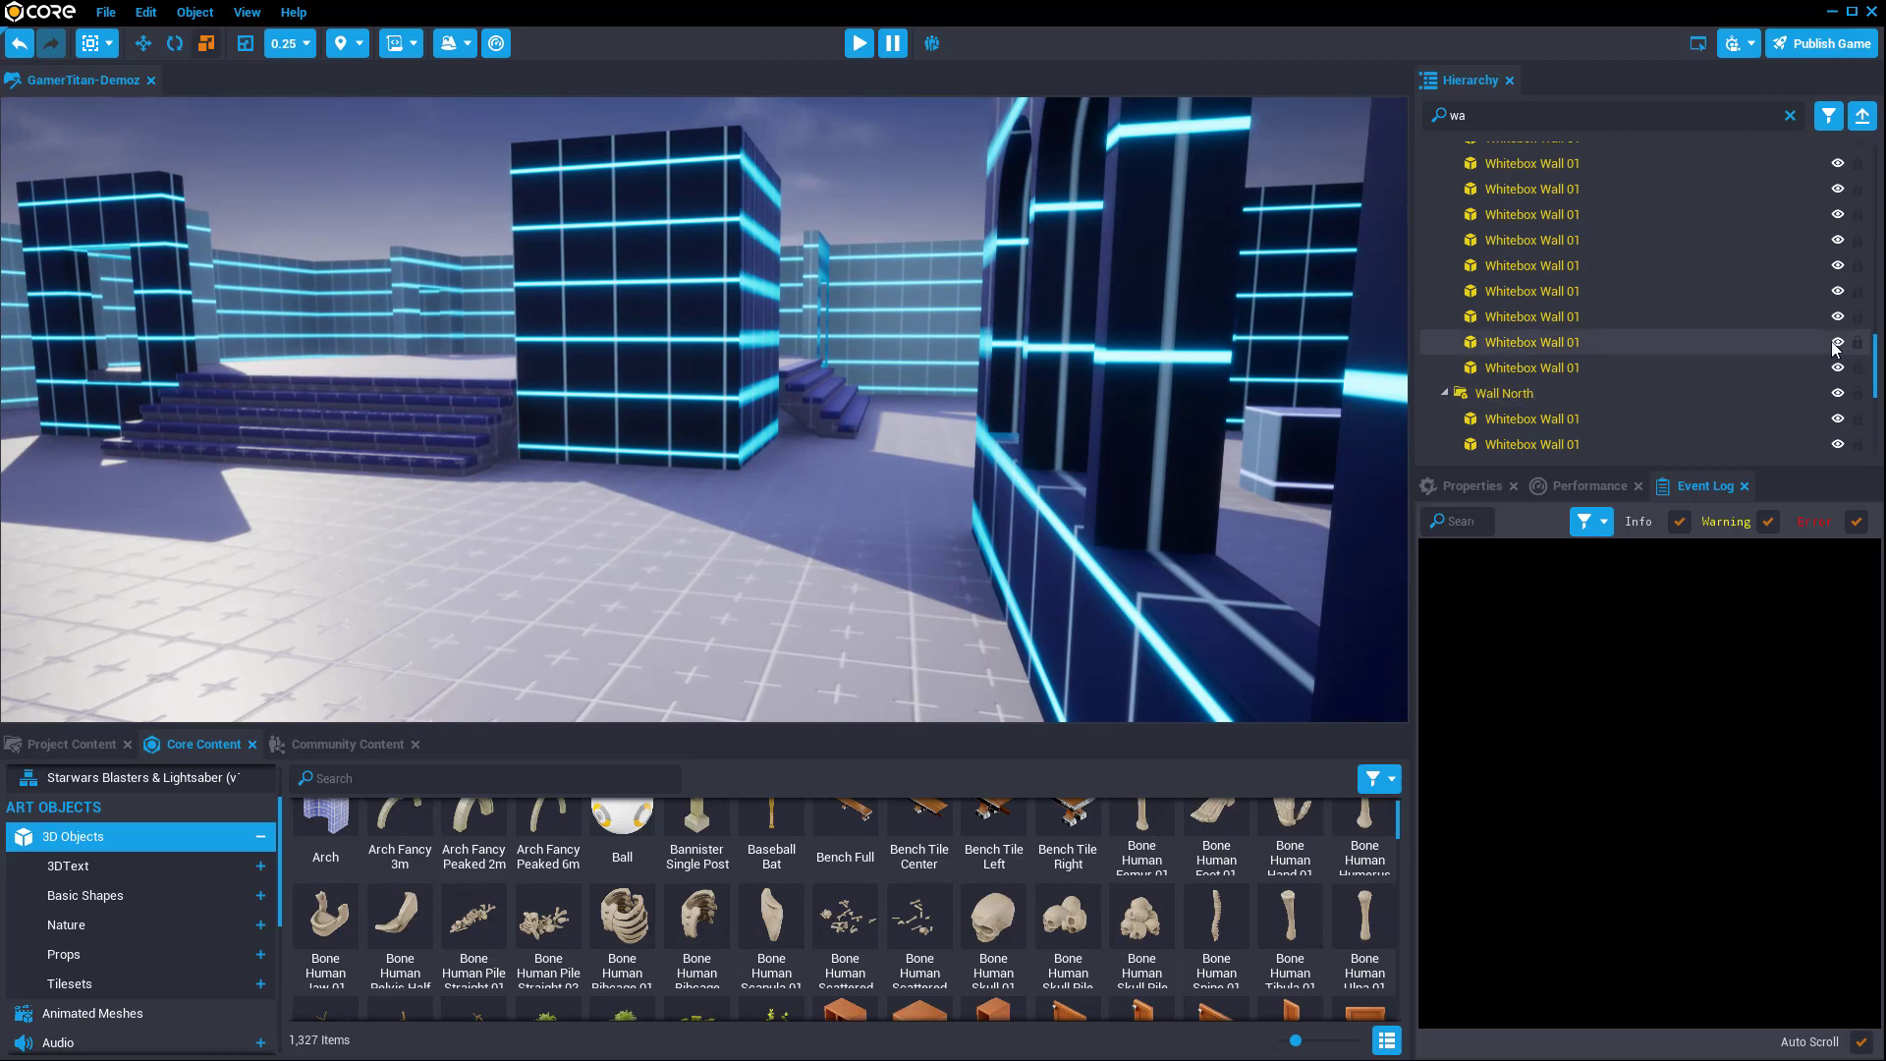
{"action": "scroll", "coordinate": [1621, 294], "scroll_direction": "up", "scroll_amount": 5}
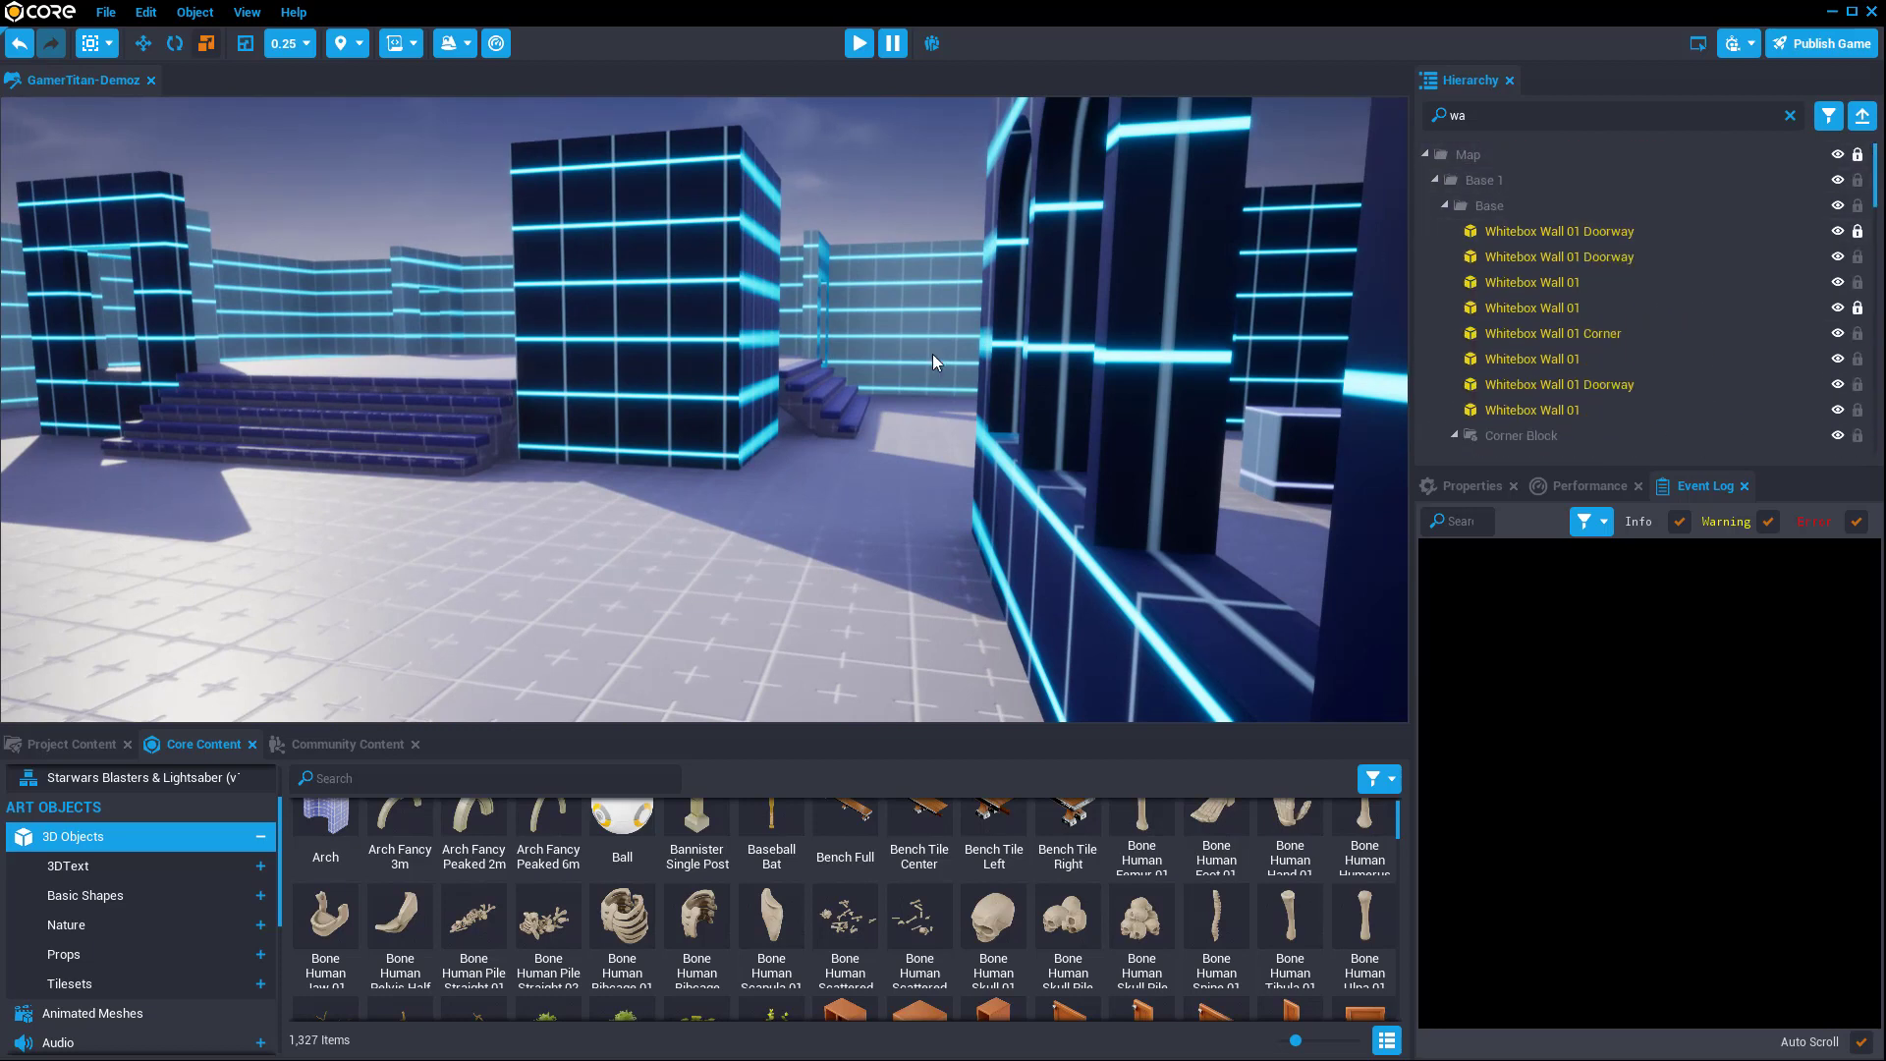
{"action": "scroll", "coordinate": [886, 328], "scroll_direction": "up", "scroll_amount": 2}
{"action": "right_click_drag", "start_coordinate": [1036, 391], "coordinate": [688, 461]}
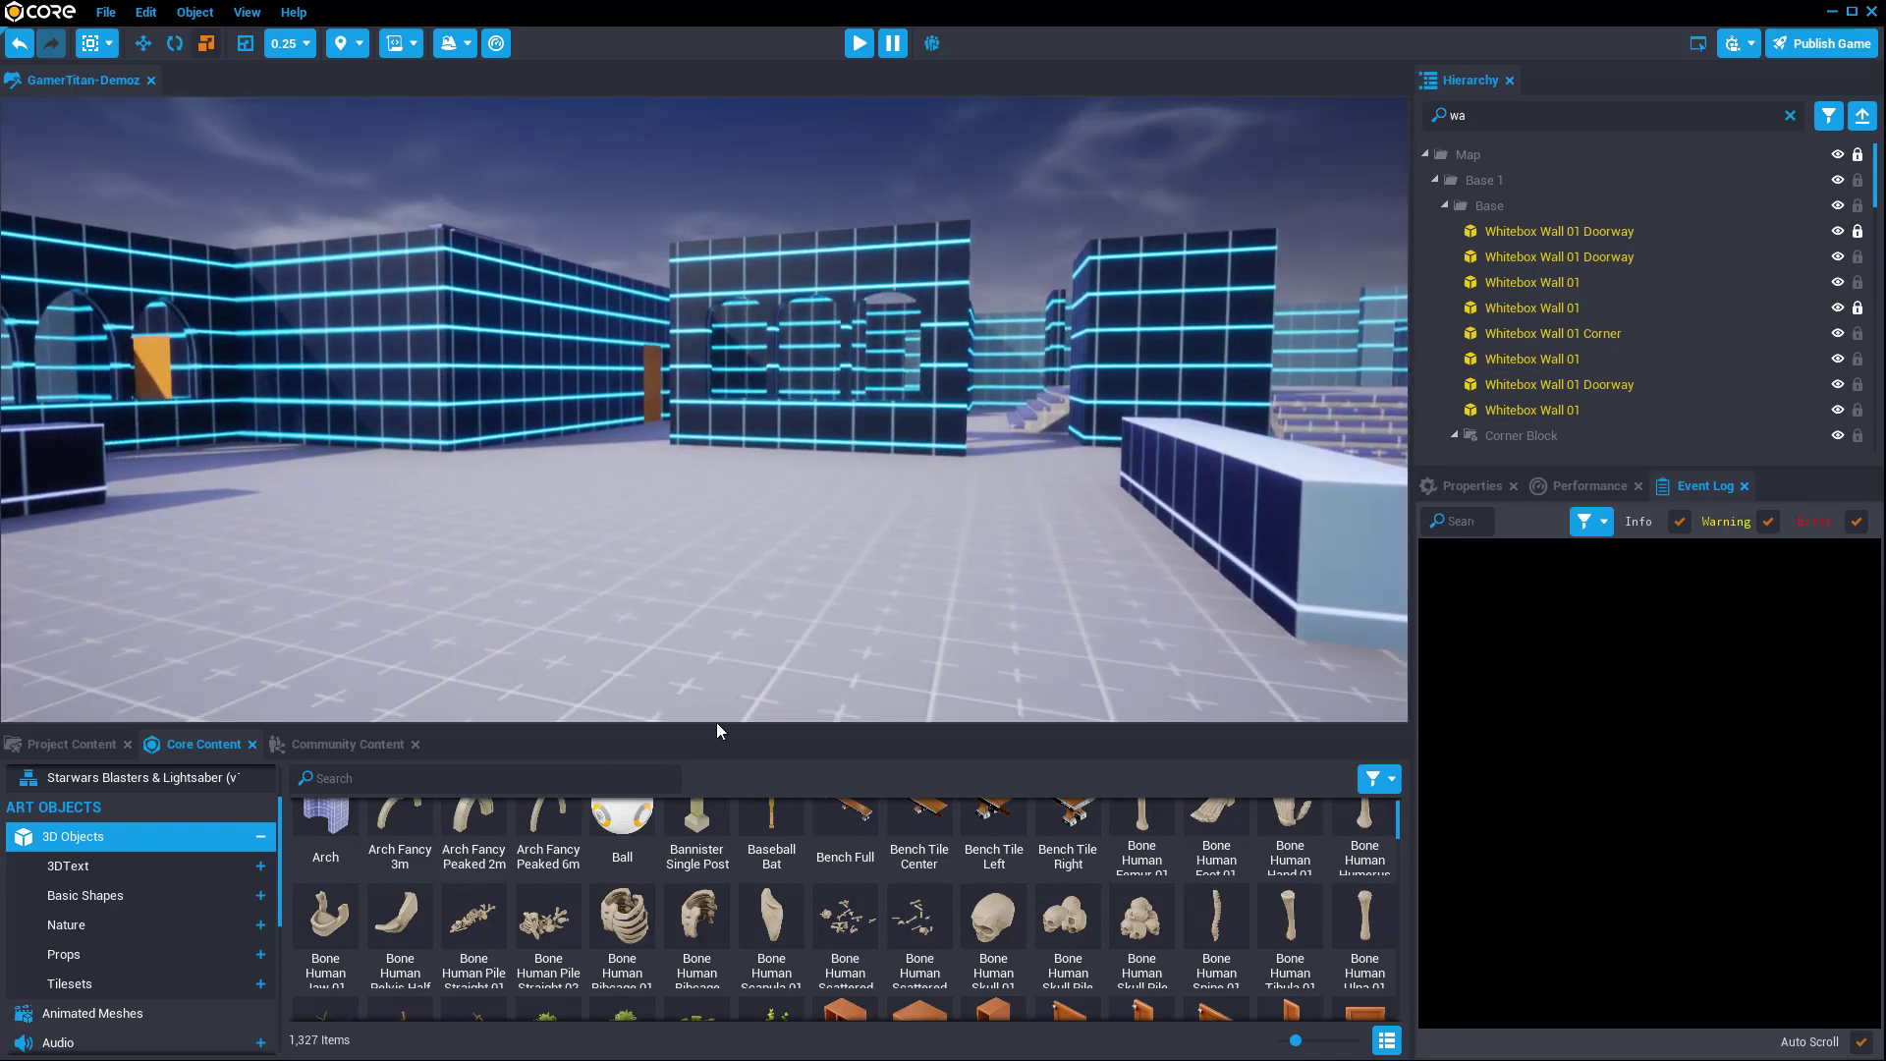
{"action": "left_click_drag", "start_coordinate": [607, 849], "coordinate": [693, 552]}
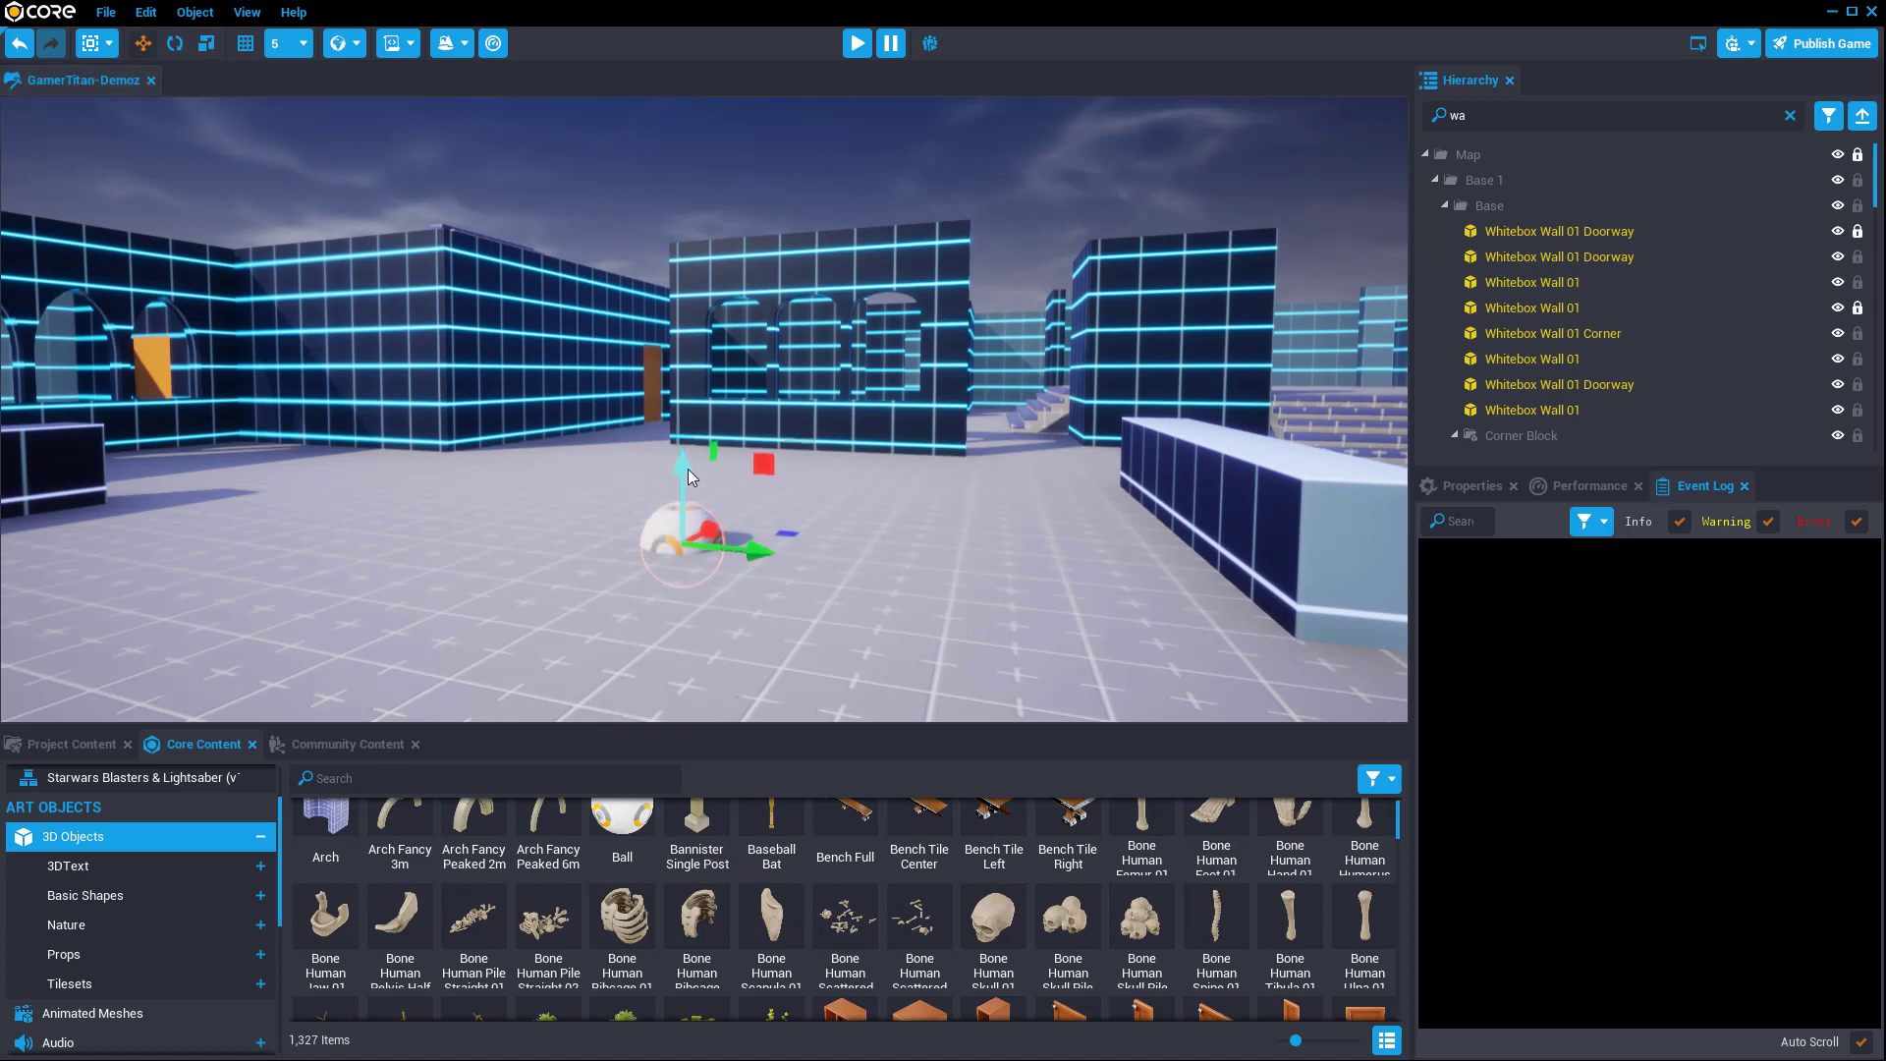
{"action": "left_click_drag", "start_coordinate": [688, 468], "coordinate": [706, 289]}
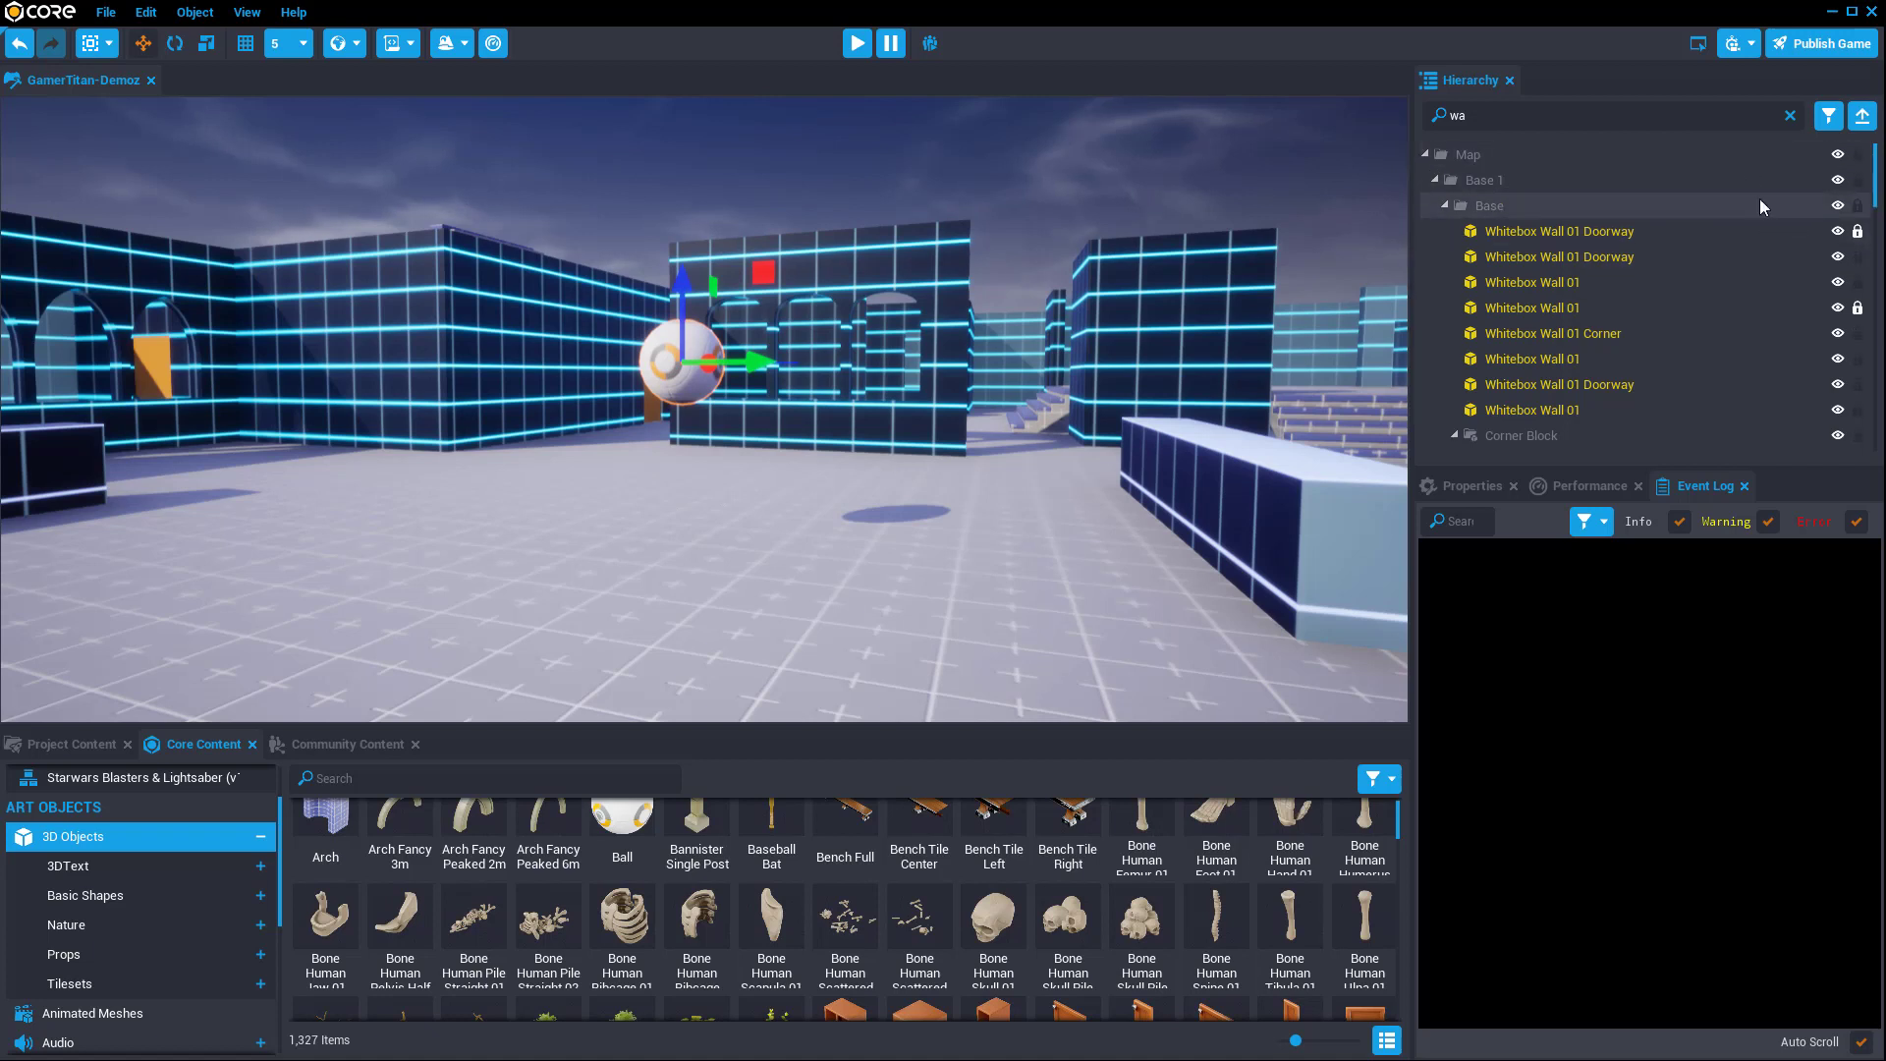
Step: Unlock the Map folder and the two individually locked walls in Base, and shift the ball sideways along its green axis
{"action": "left_click", "coordinate": [1858, 231]}
{"action": "left_click", "coordinate": [1858, 308]}
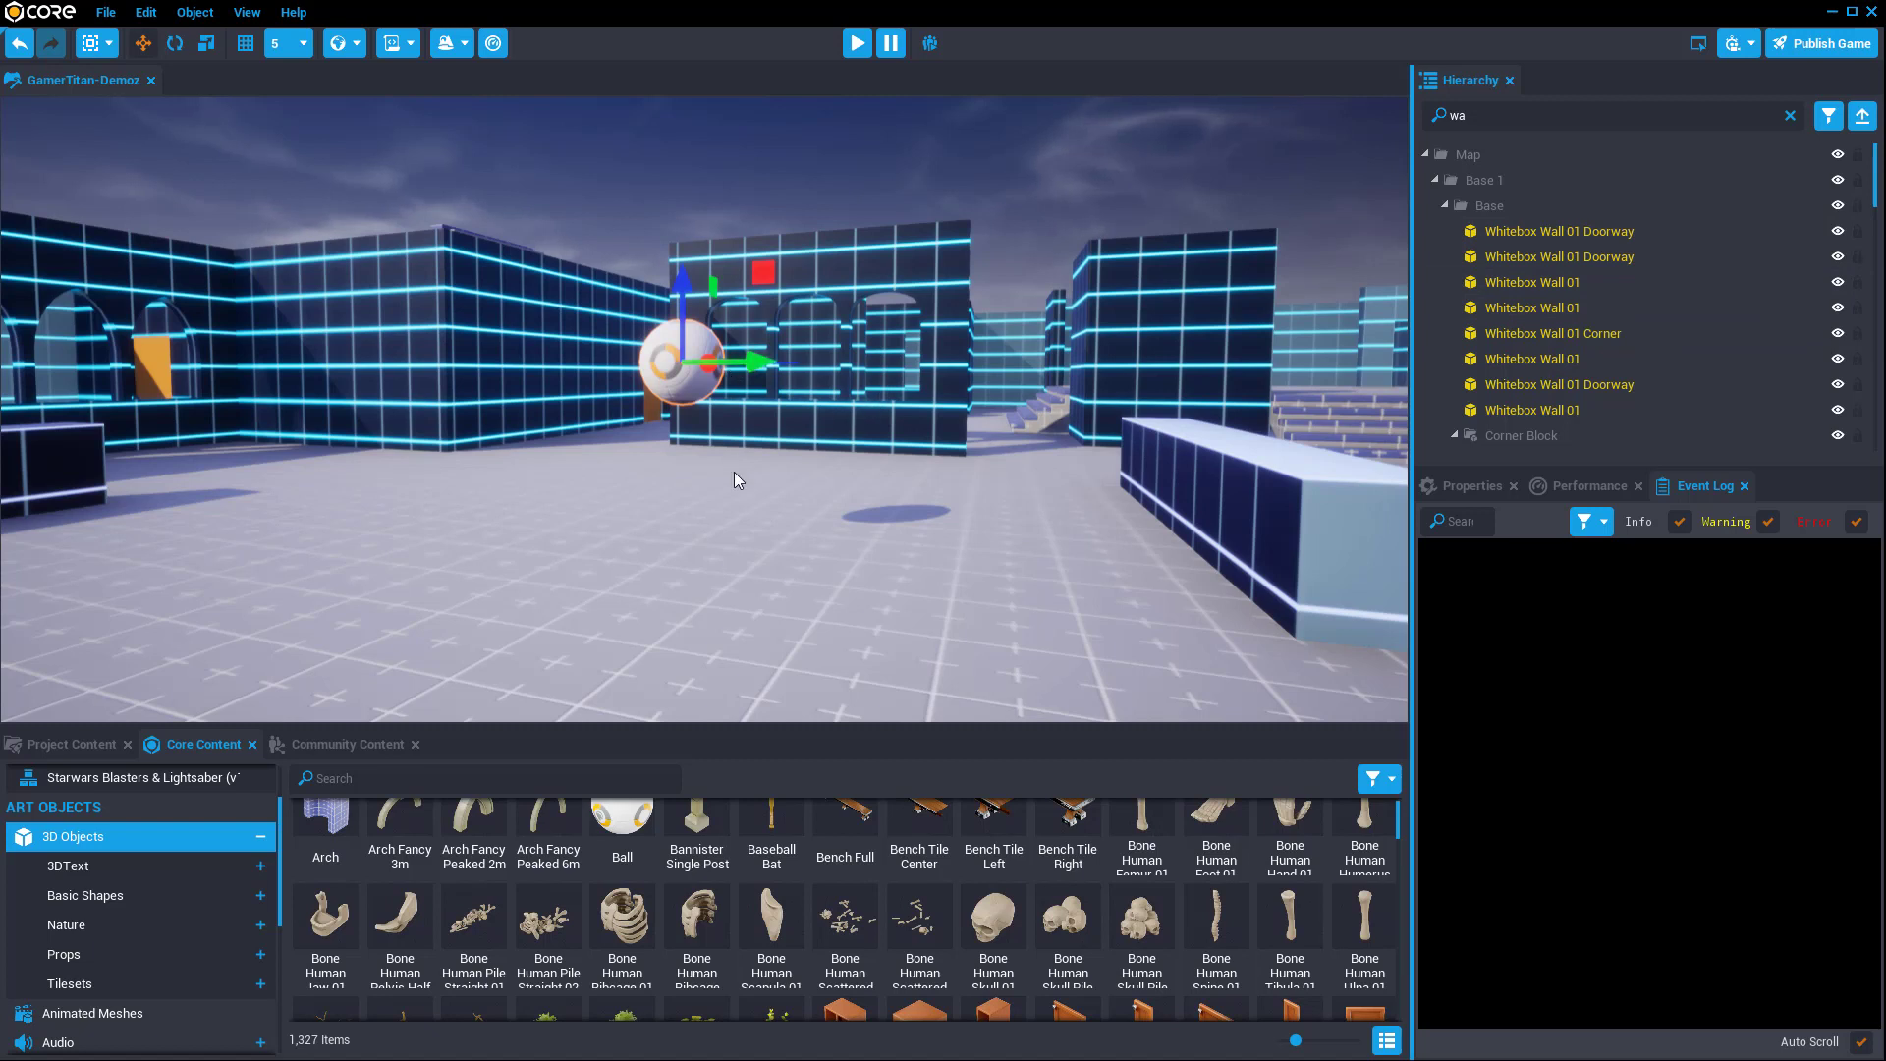
{"action": "left_click_drag", "start_coordinate": [756, 363], "coordinate": [851, 361]}
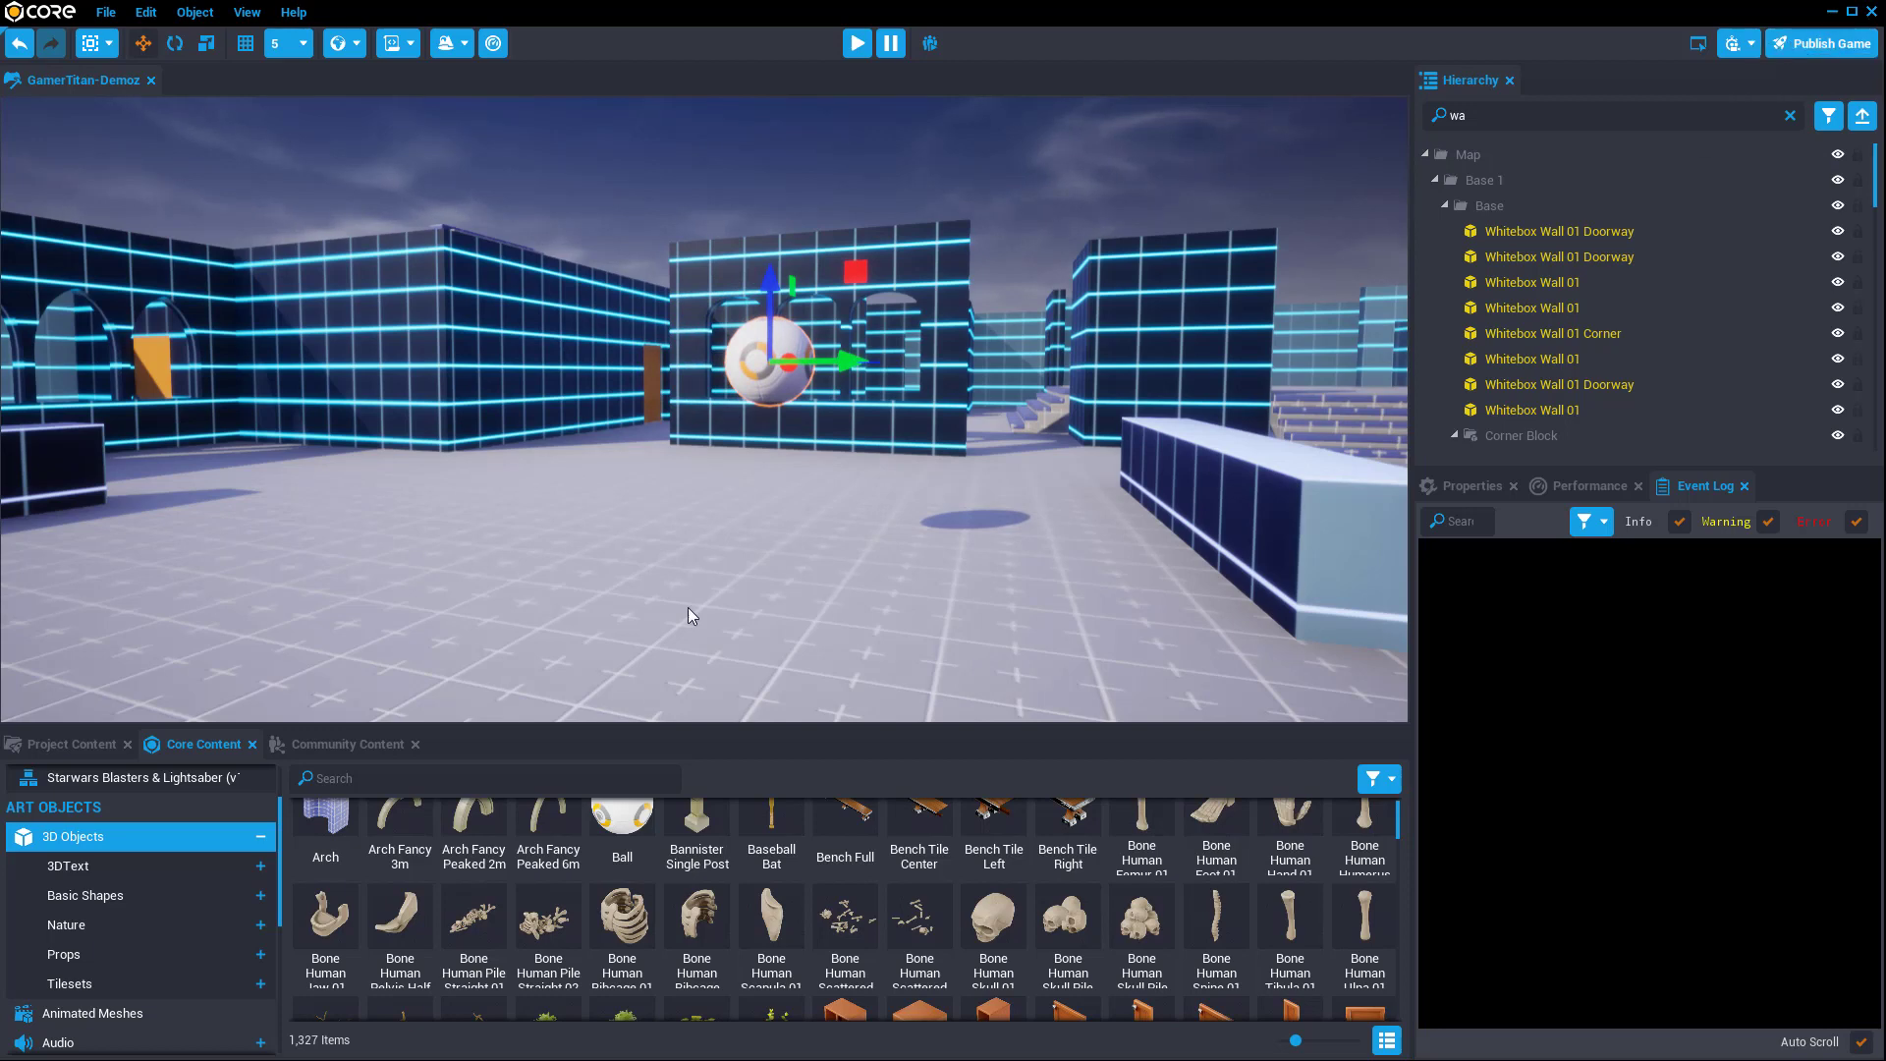
Step: Make the Core Content panel taller and switch its assets to the list view and back to thumbnails
{"action": "left_click_drag", "start_coordinate": [639, 746], "coordinate": [648, 570]}
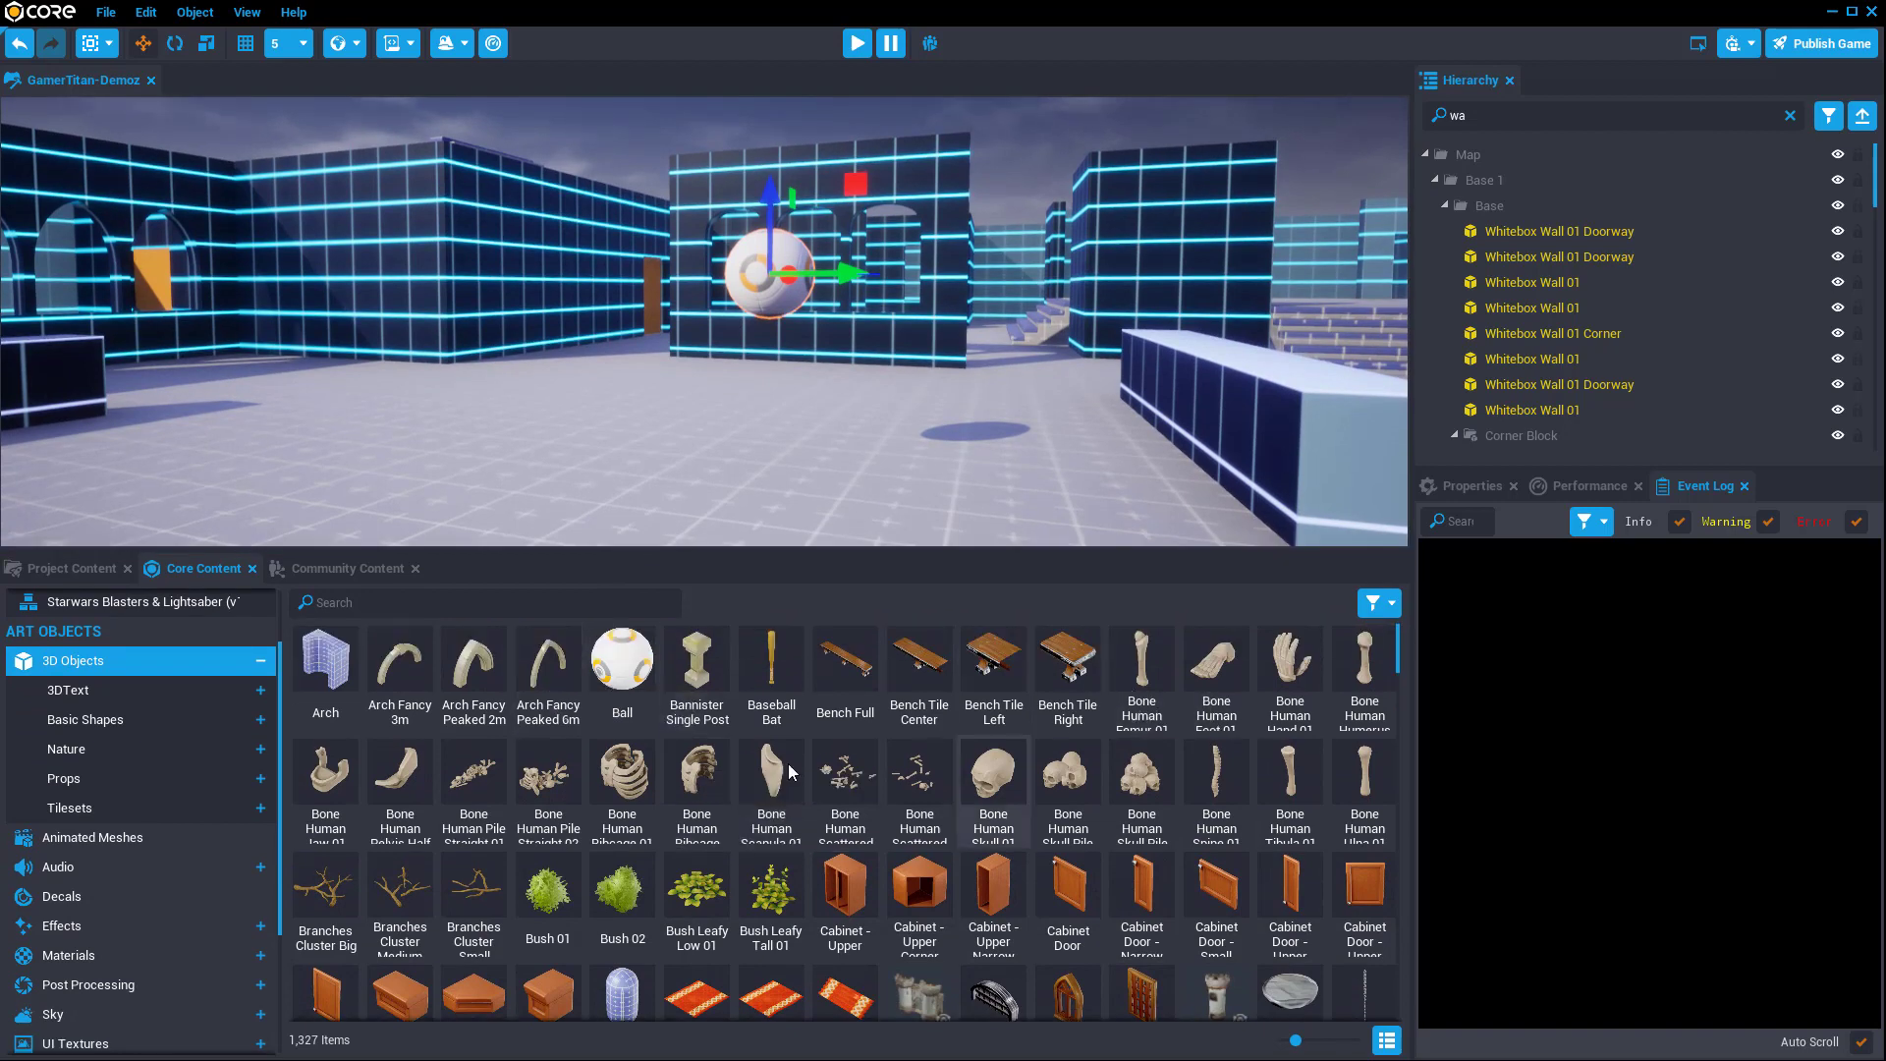
{"action": "left_click", "coordinate": [1386, 1043]}
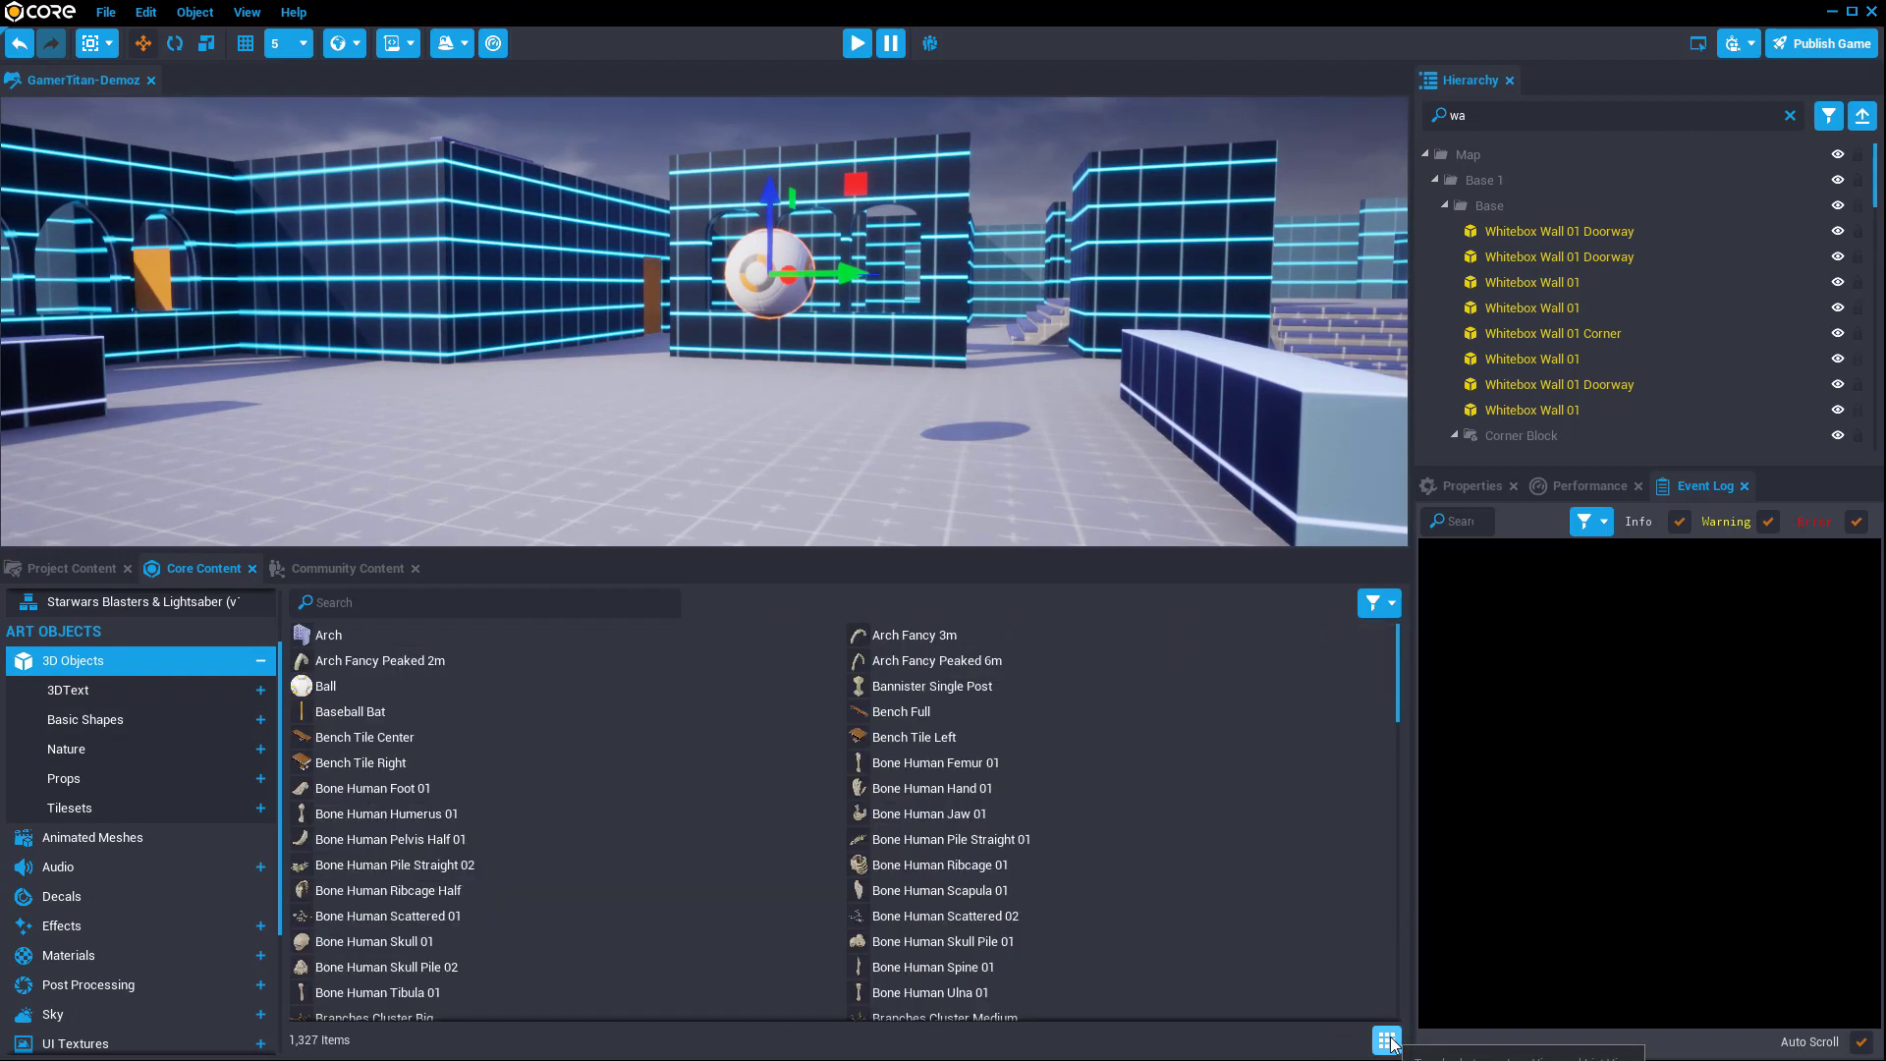
{"action": "scroll", "coordinate": [576, 775], "scroll_direction": "down", "scroll_amount": 4}
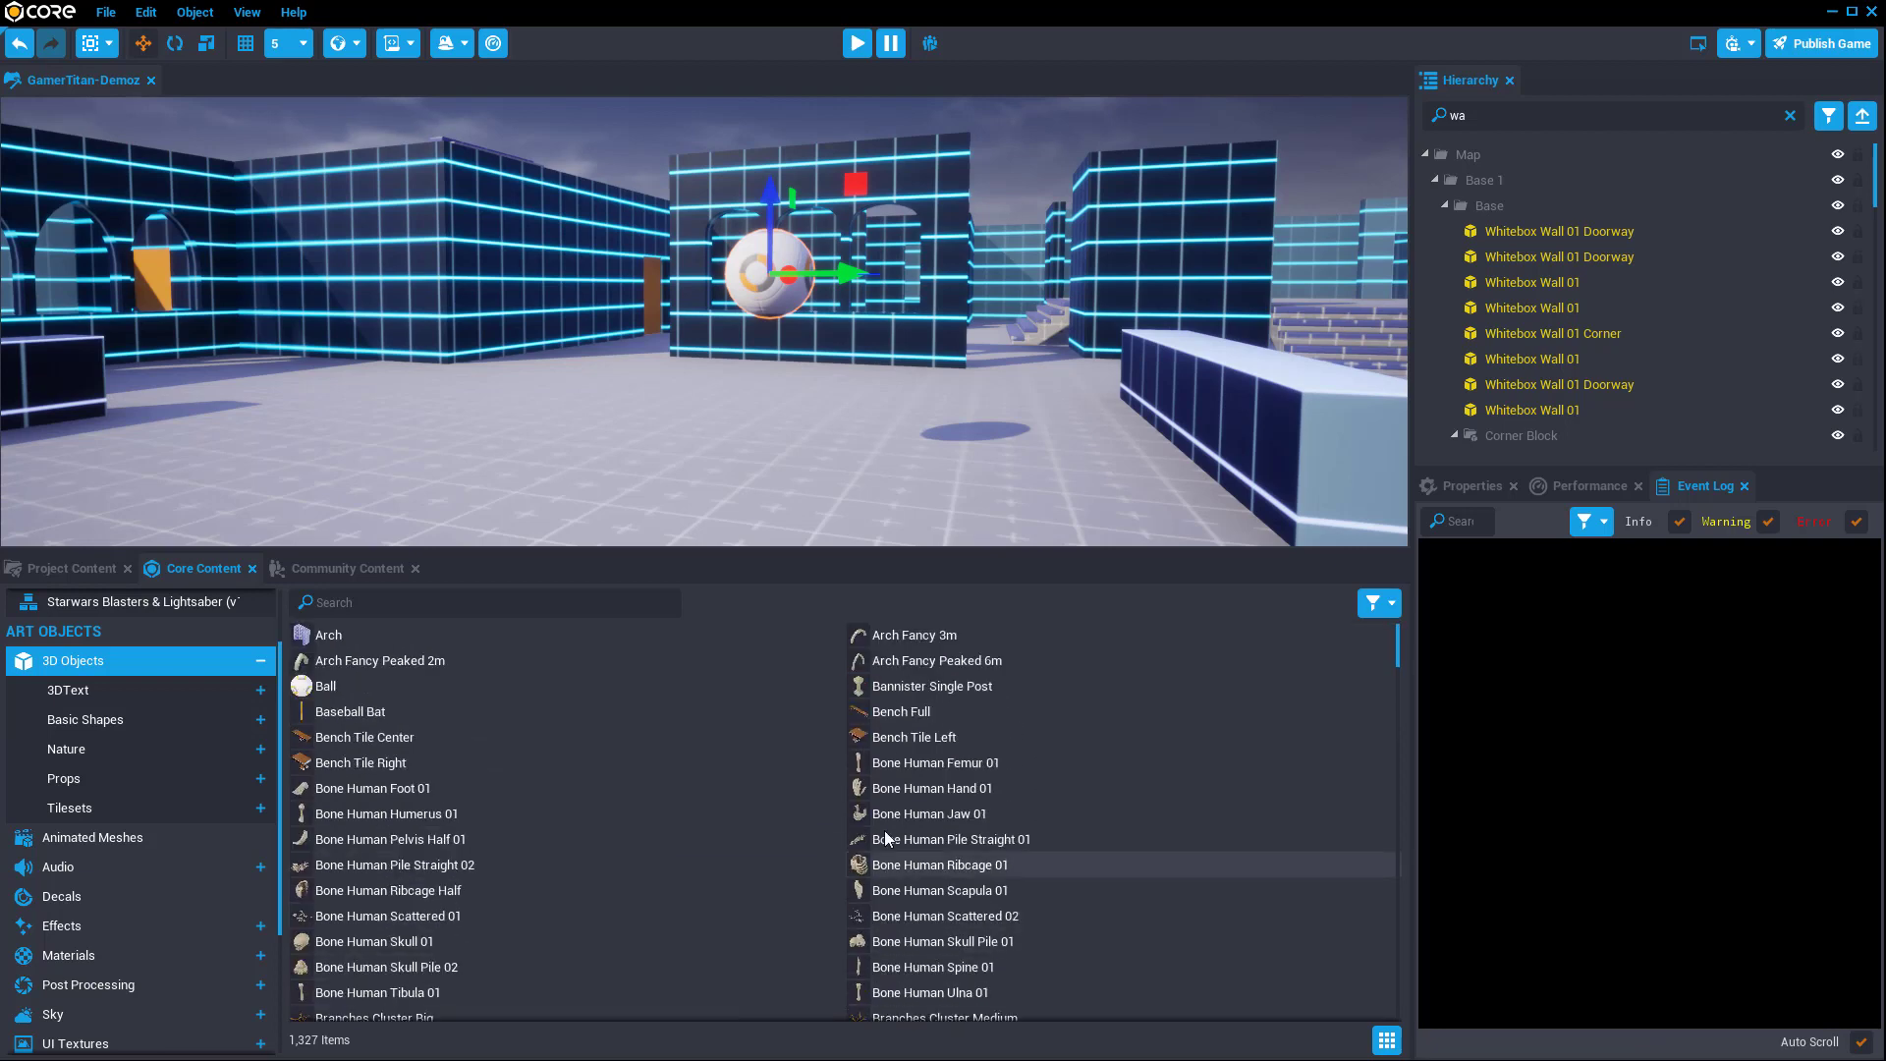
{"action": "scroll", "coordinate": [885, 829], "scroll_direction": "up", "scroll_amount": 1}
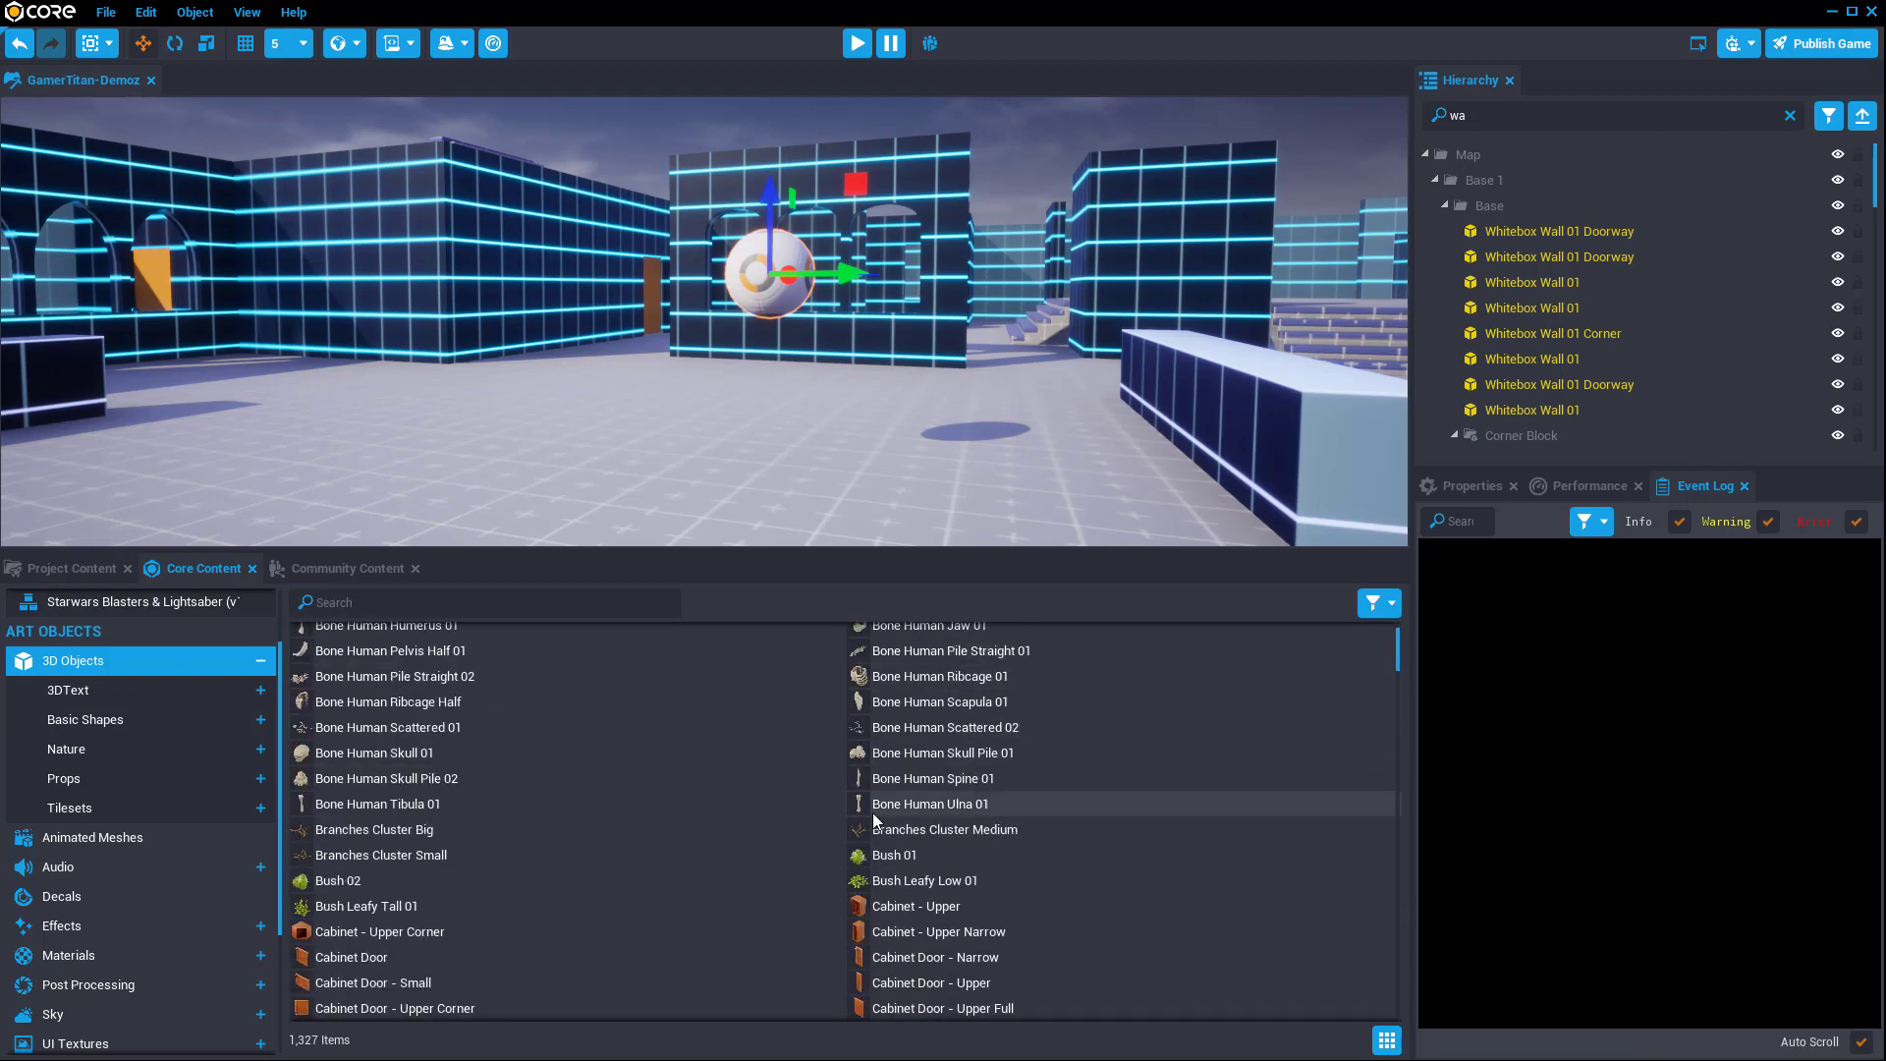
{"action": "left_click", "coordinate": [1386, 1043]}
{"action": "scroll", "coordinate": [869, 818], "scroll_direction": "up", "scroll_amount": 2}
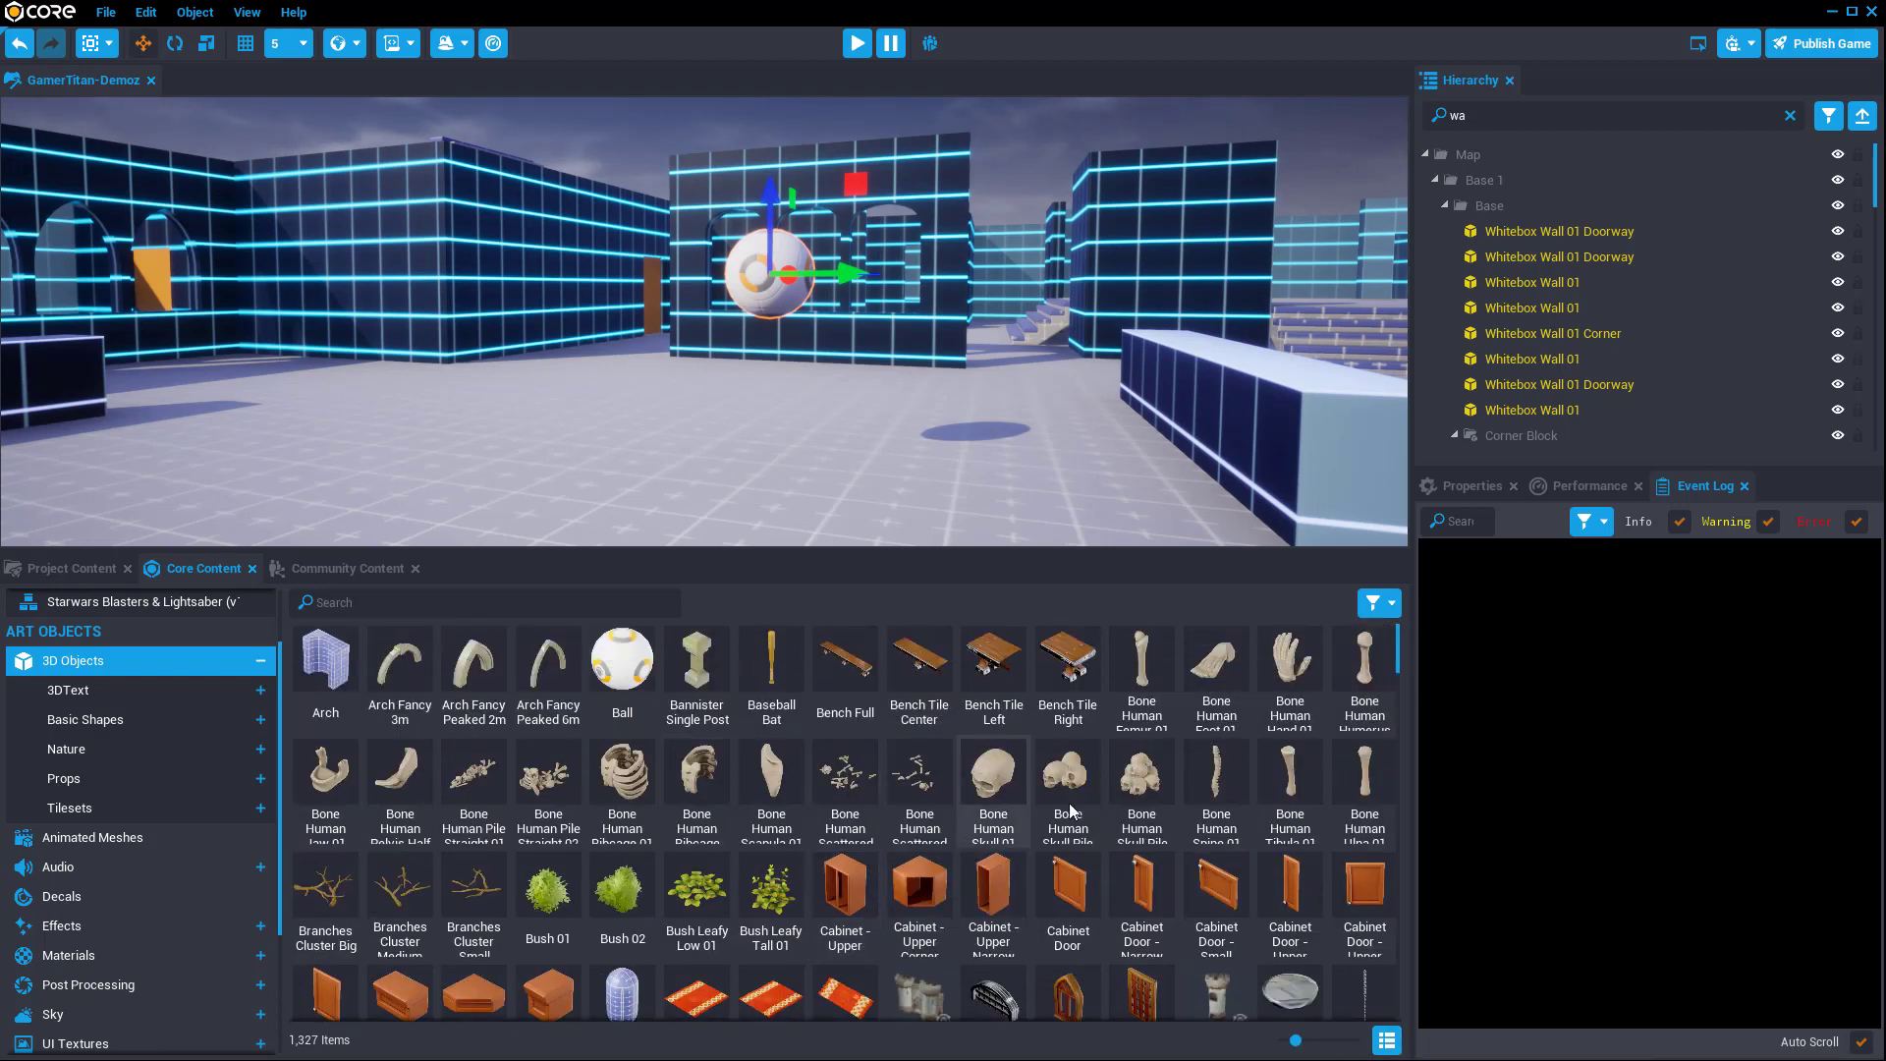
{"action": "scroll", "coordinate": [185, 816], "scroll_direction": "down", "scroll_amount": 3}
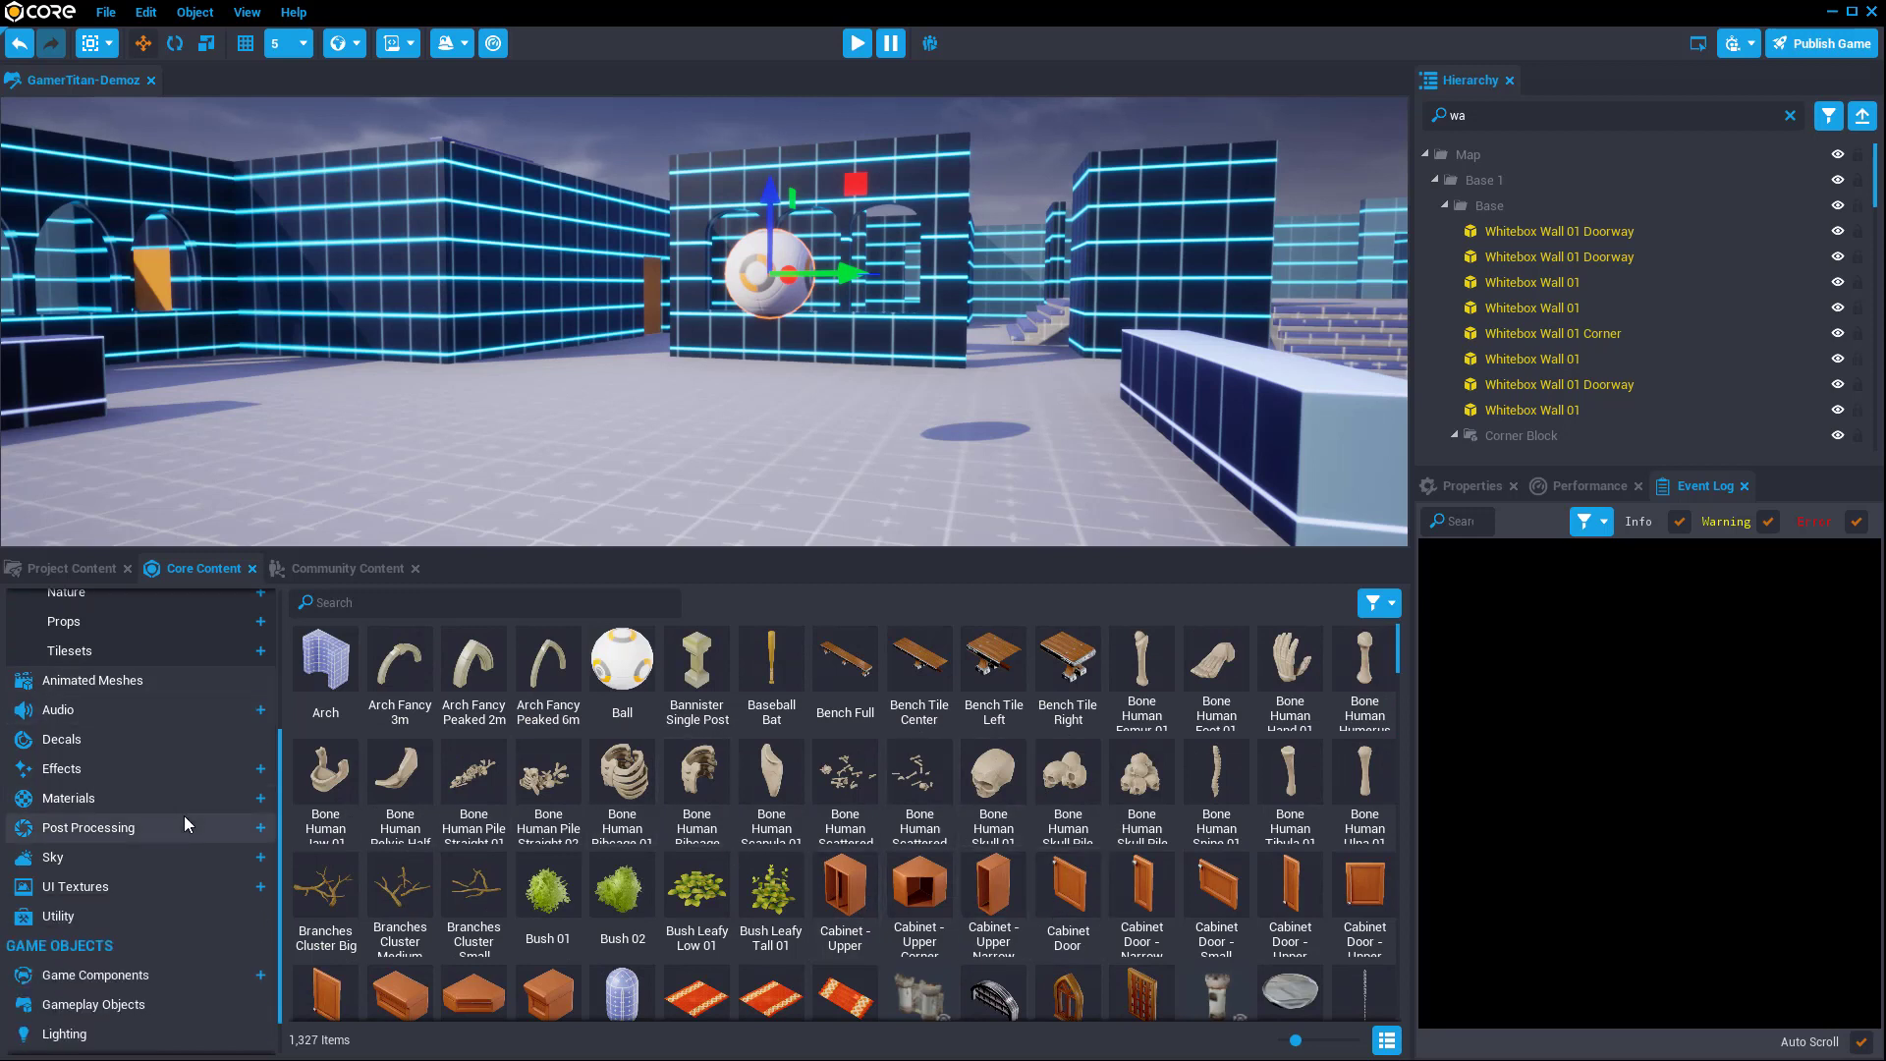
{"action": "scroll", "coordinate": [185, 815], "scroll_direction": "down", "scroll_amount": 1}
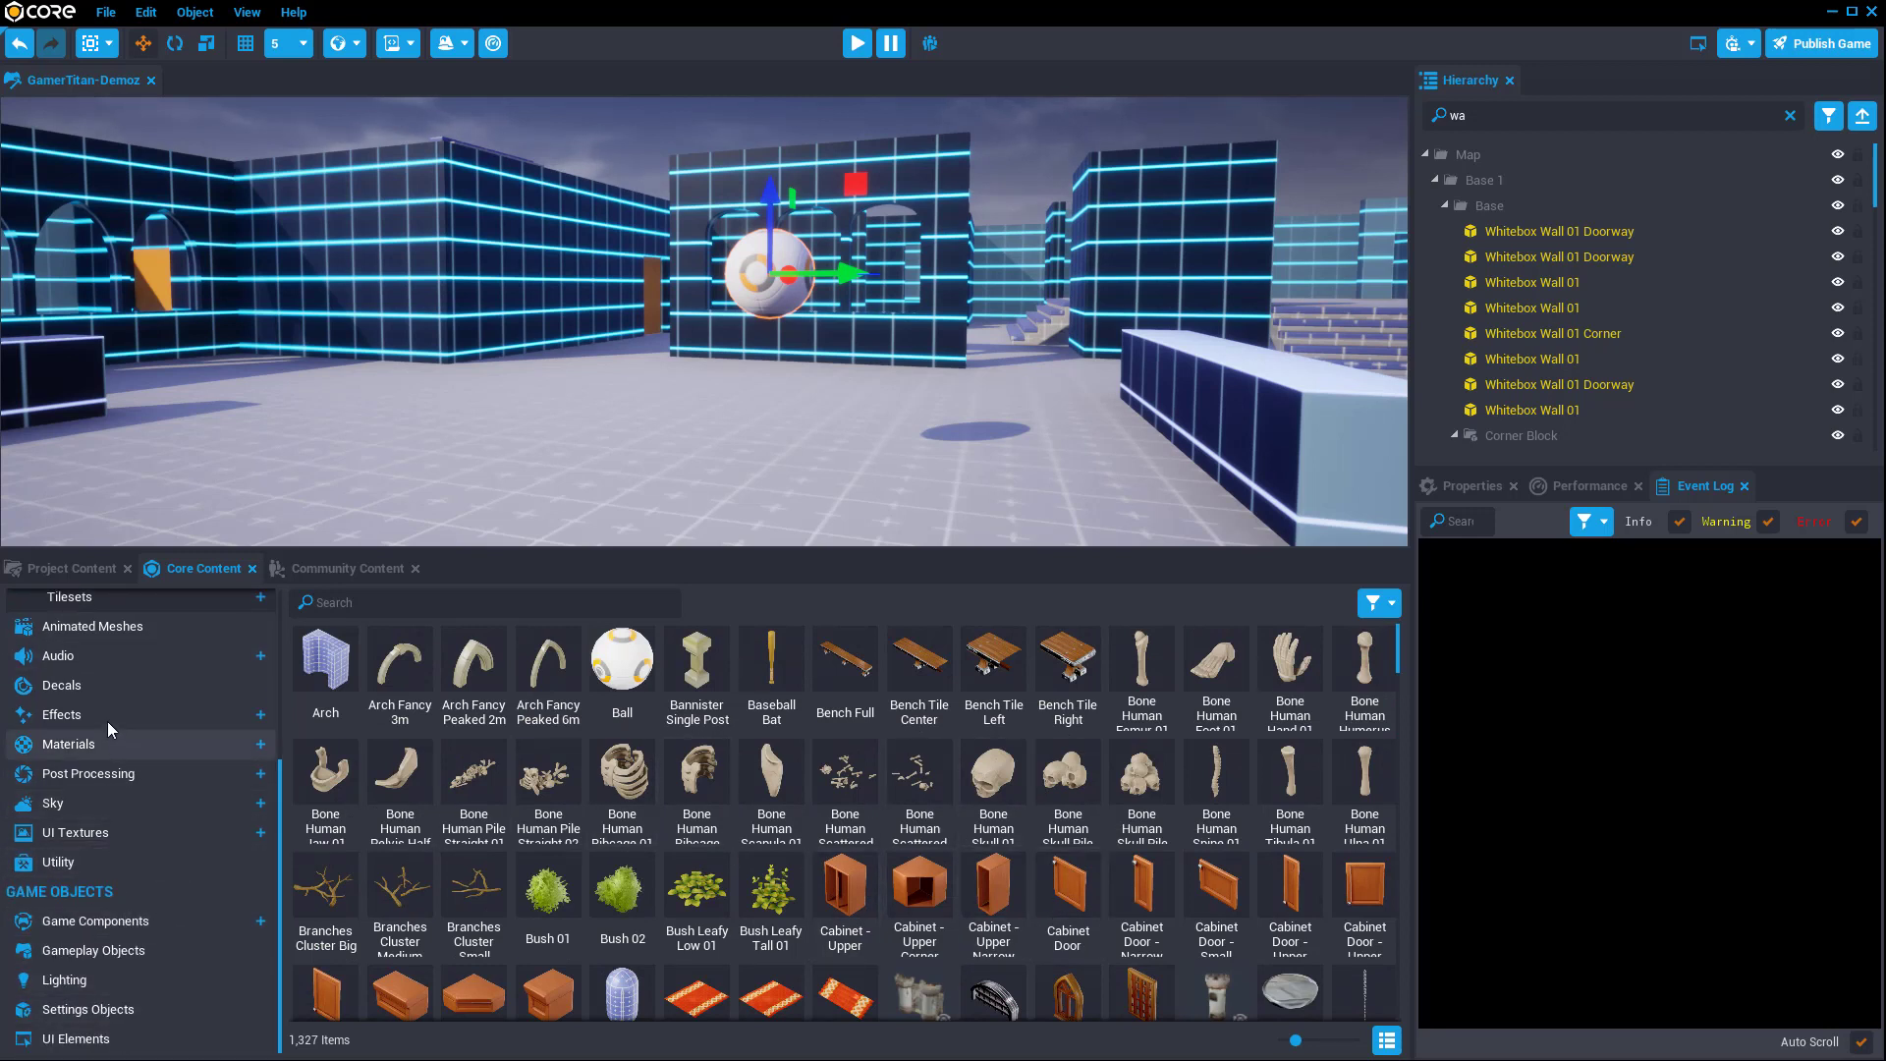
{"action": "scroll", "coordinate": [168, 804], "scroll_direction": "up", "scroll_amount": 5}
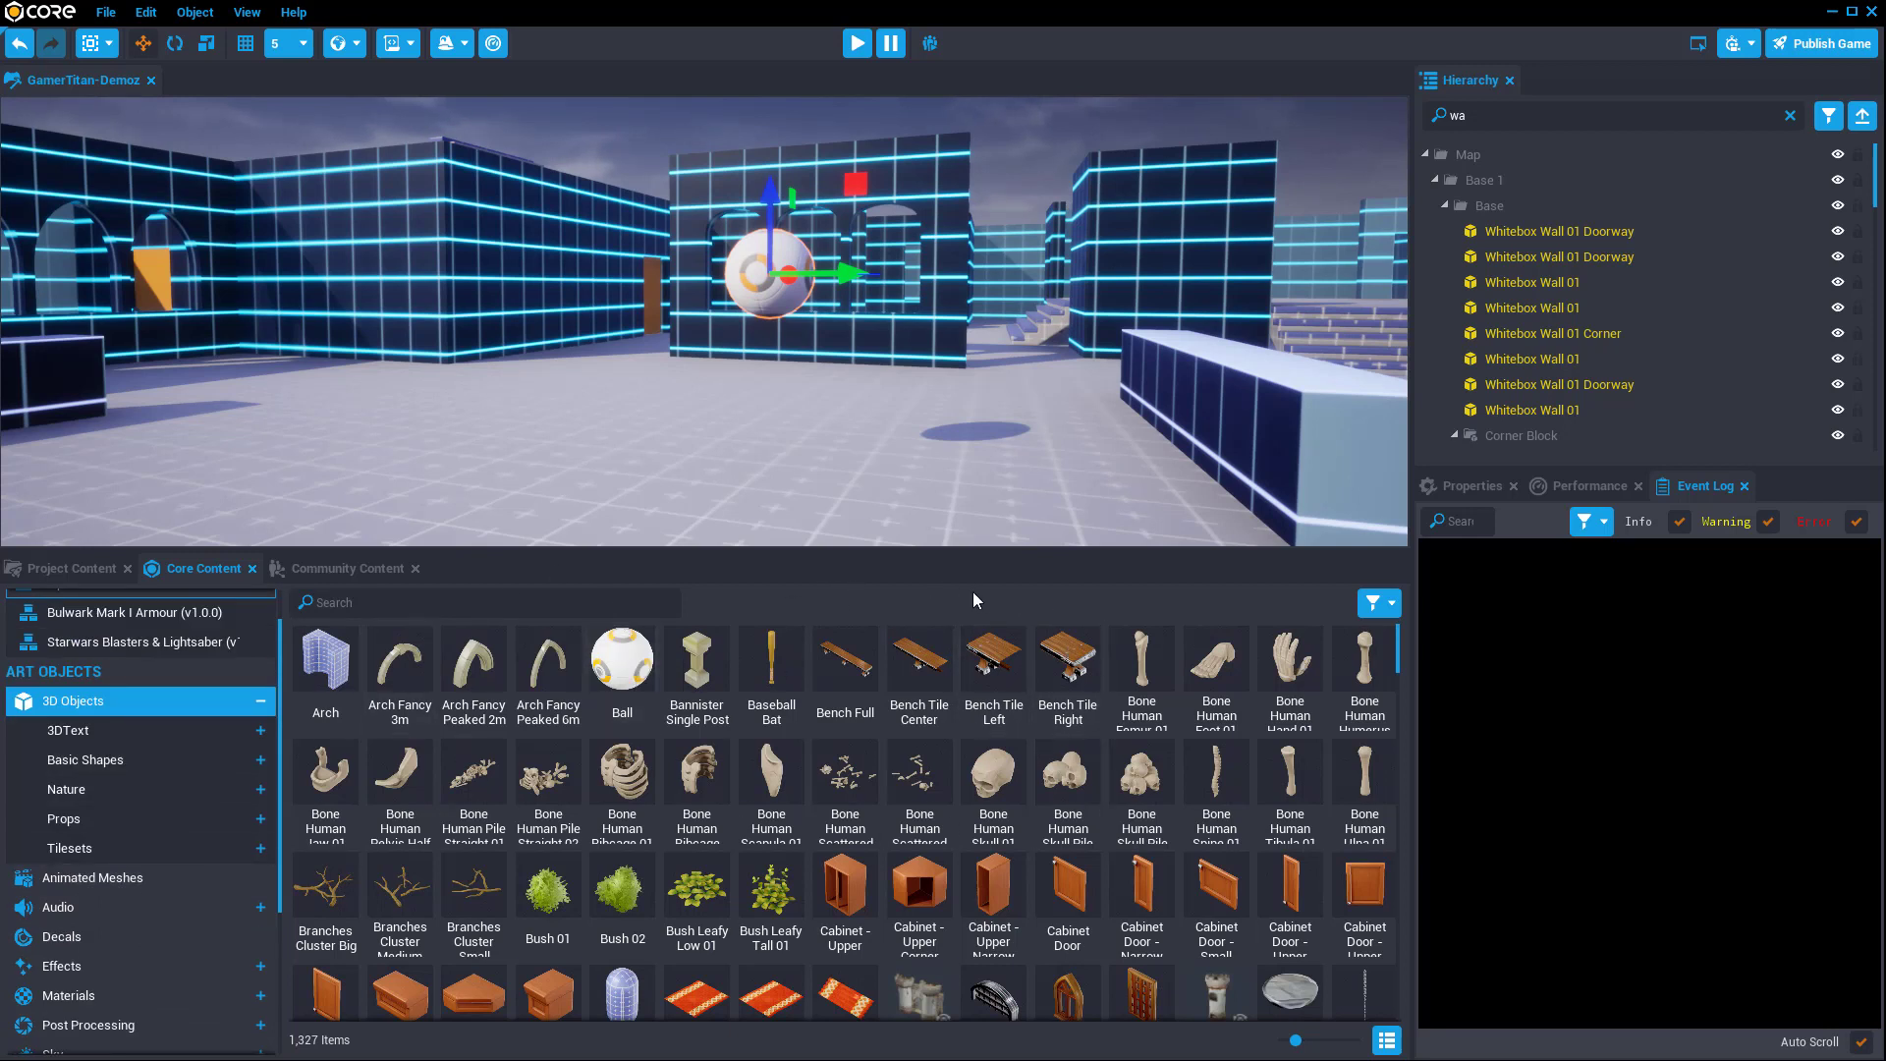
Step: Close the Event Log to bring up the ball's Properties, and reset the editor's view layout to default
{"action": "left_click", "coordinate": [1746, 486]}
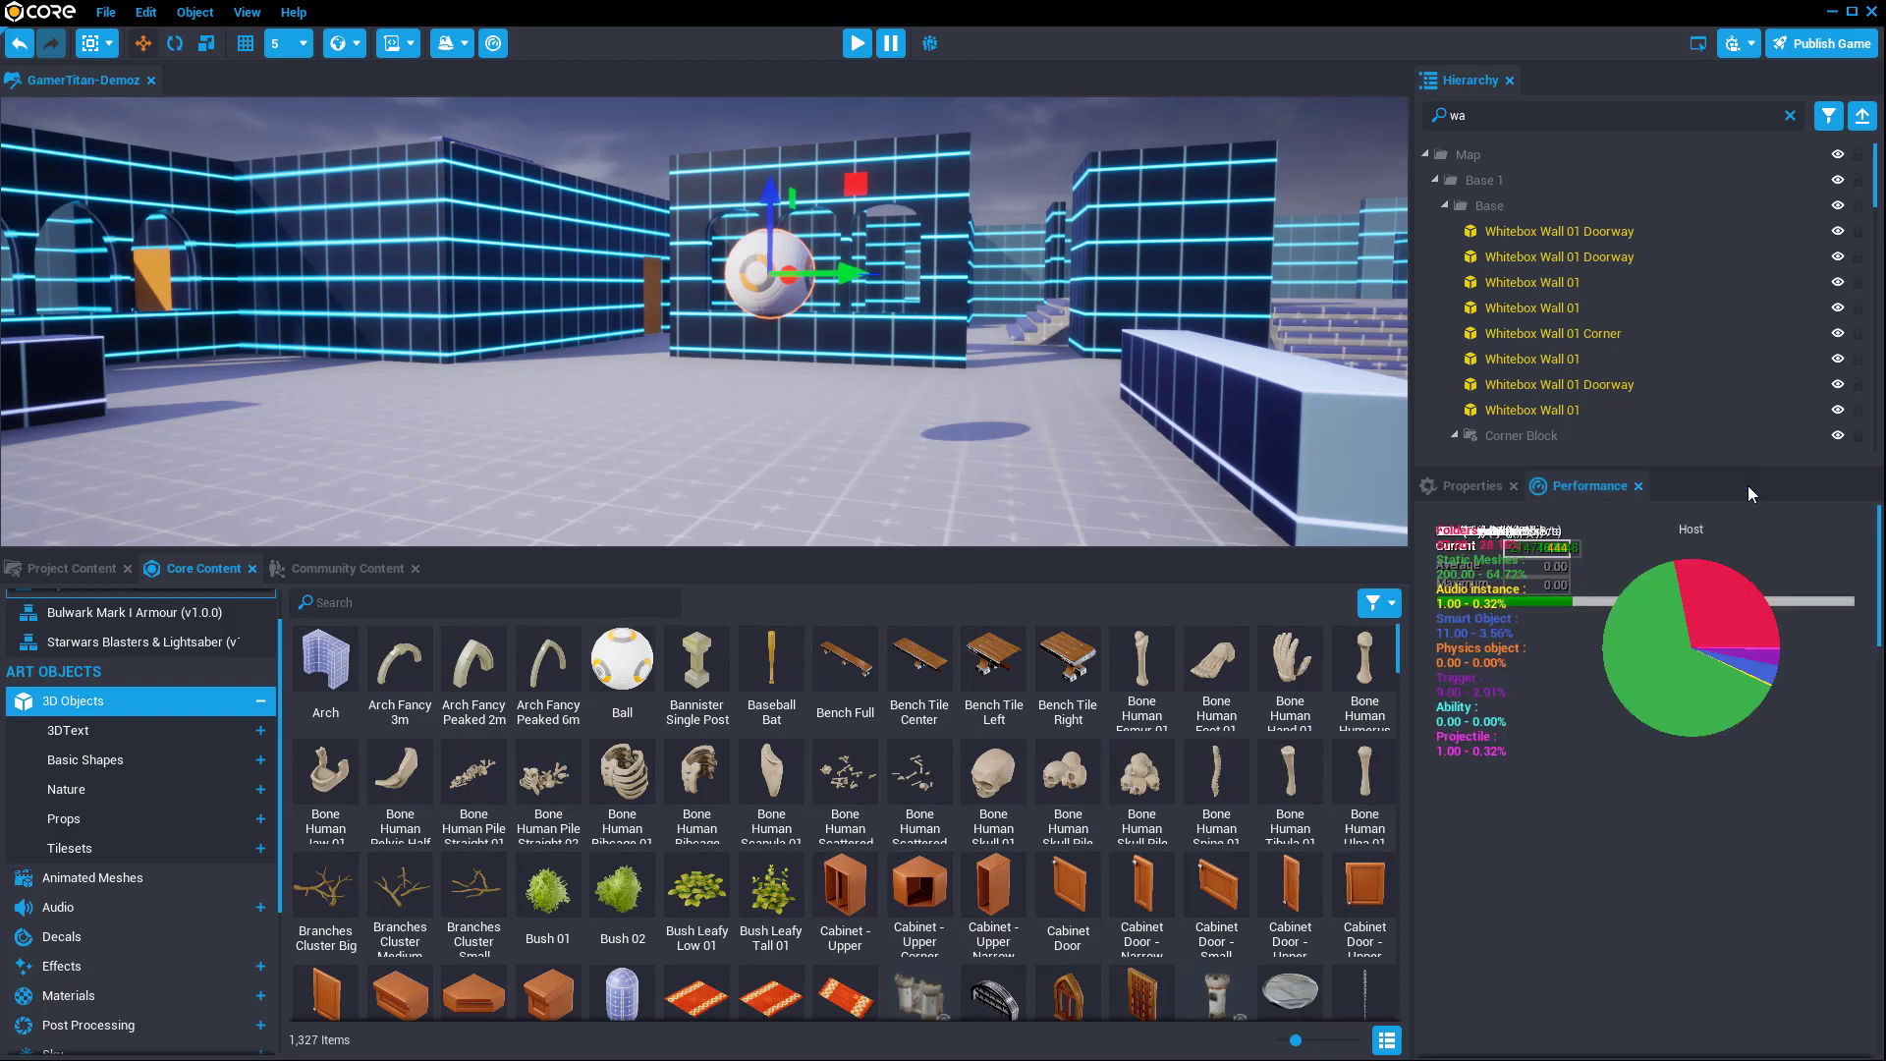
{"action": "left_click", "coordinate": [1474, 486]}
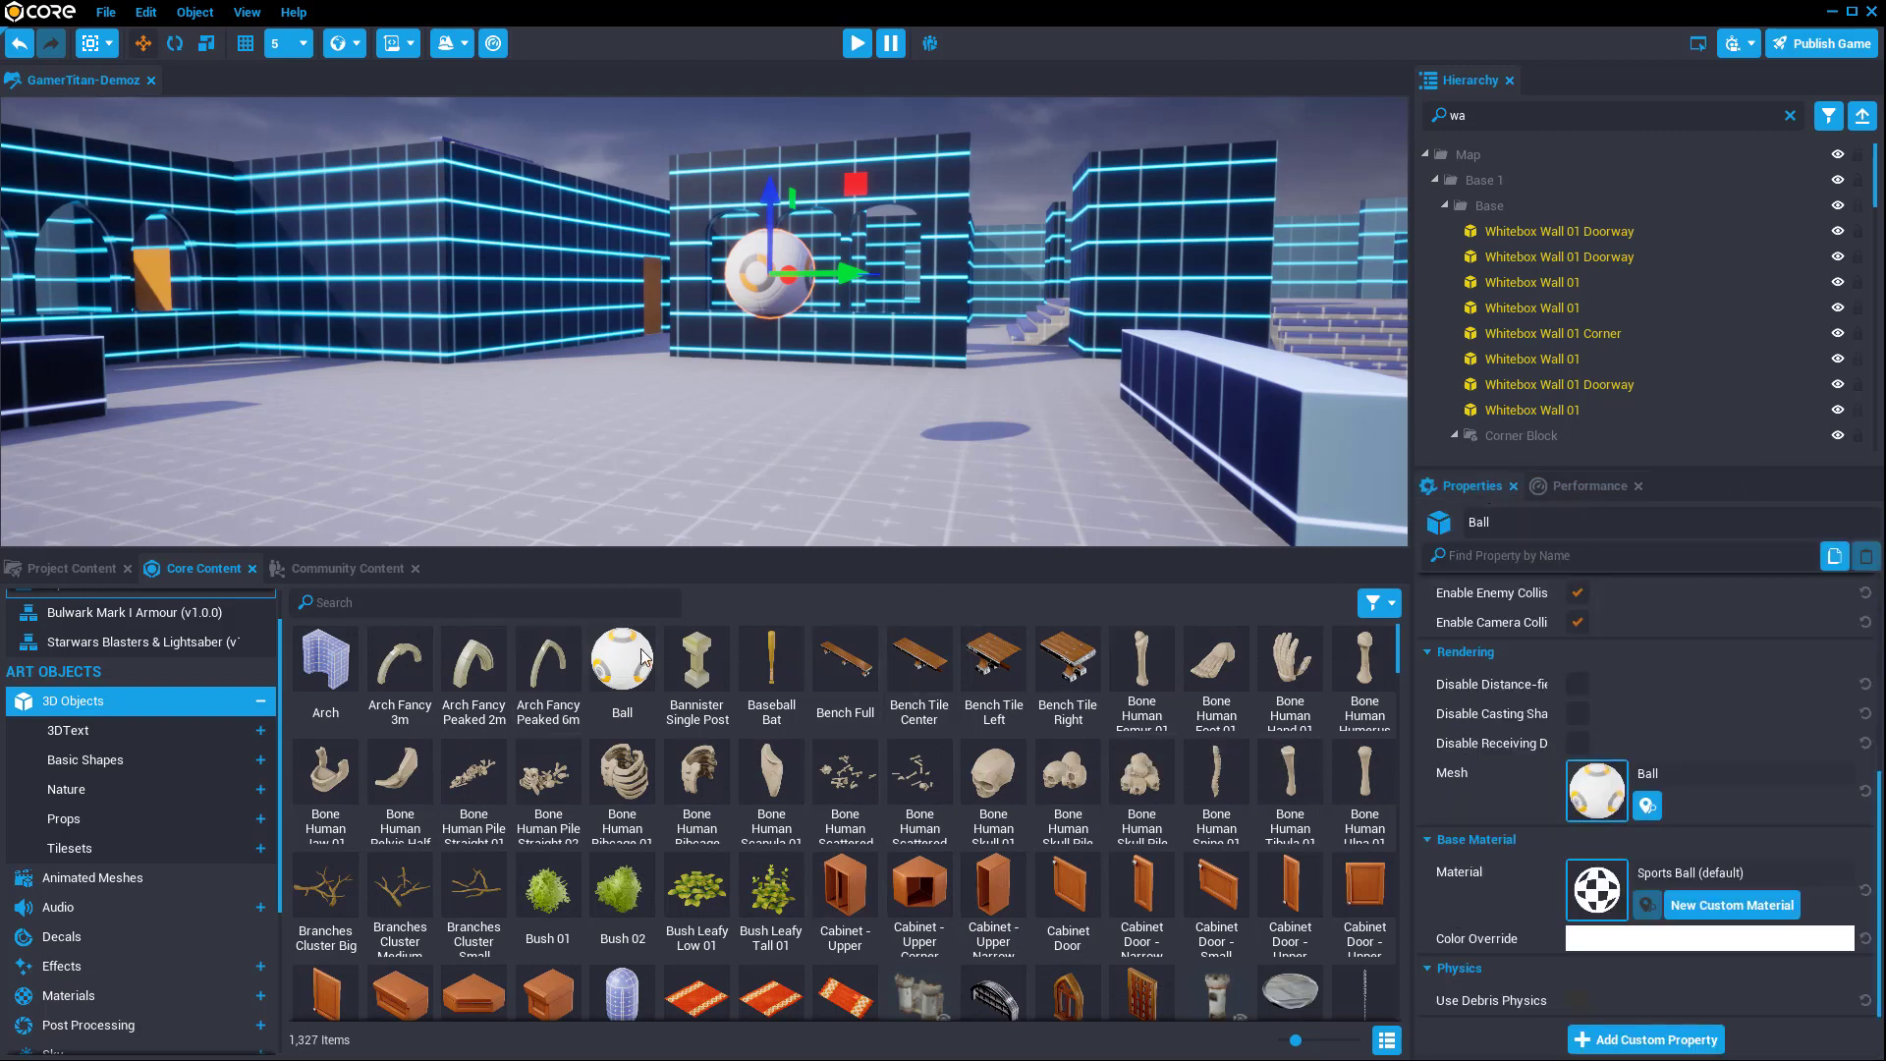
{"action": "left_click", "coordinate": [249, 13]}
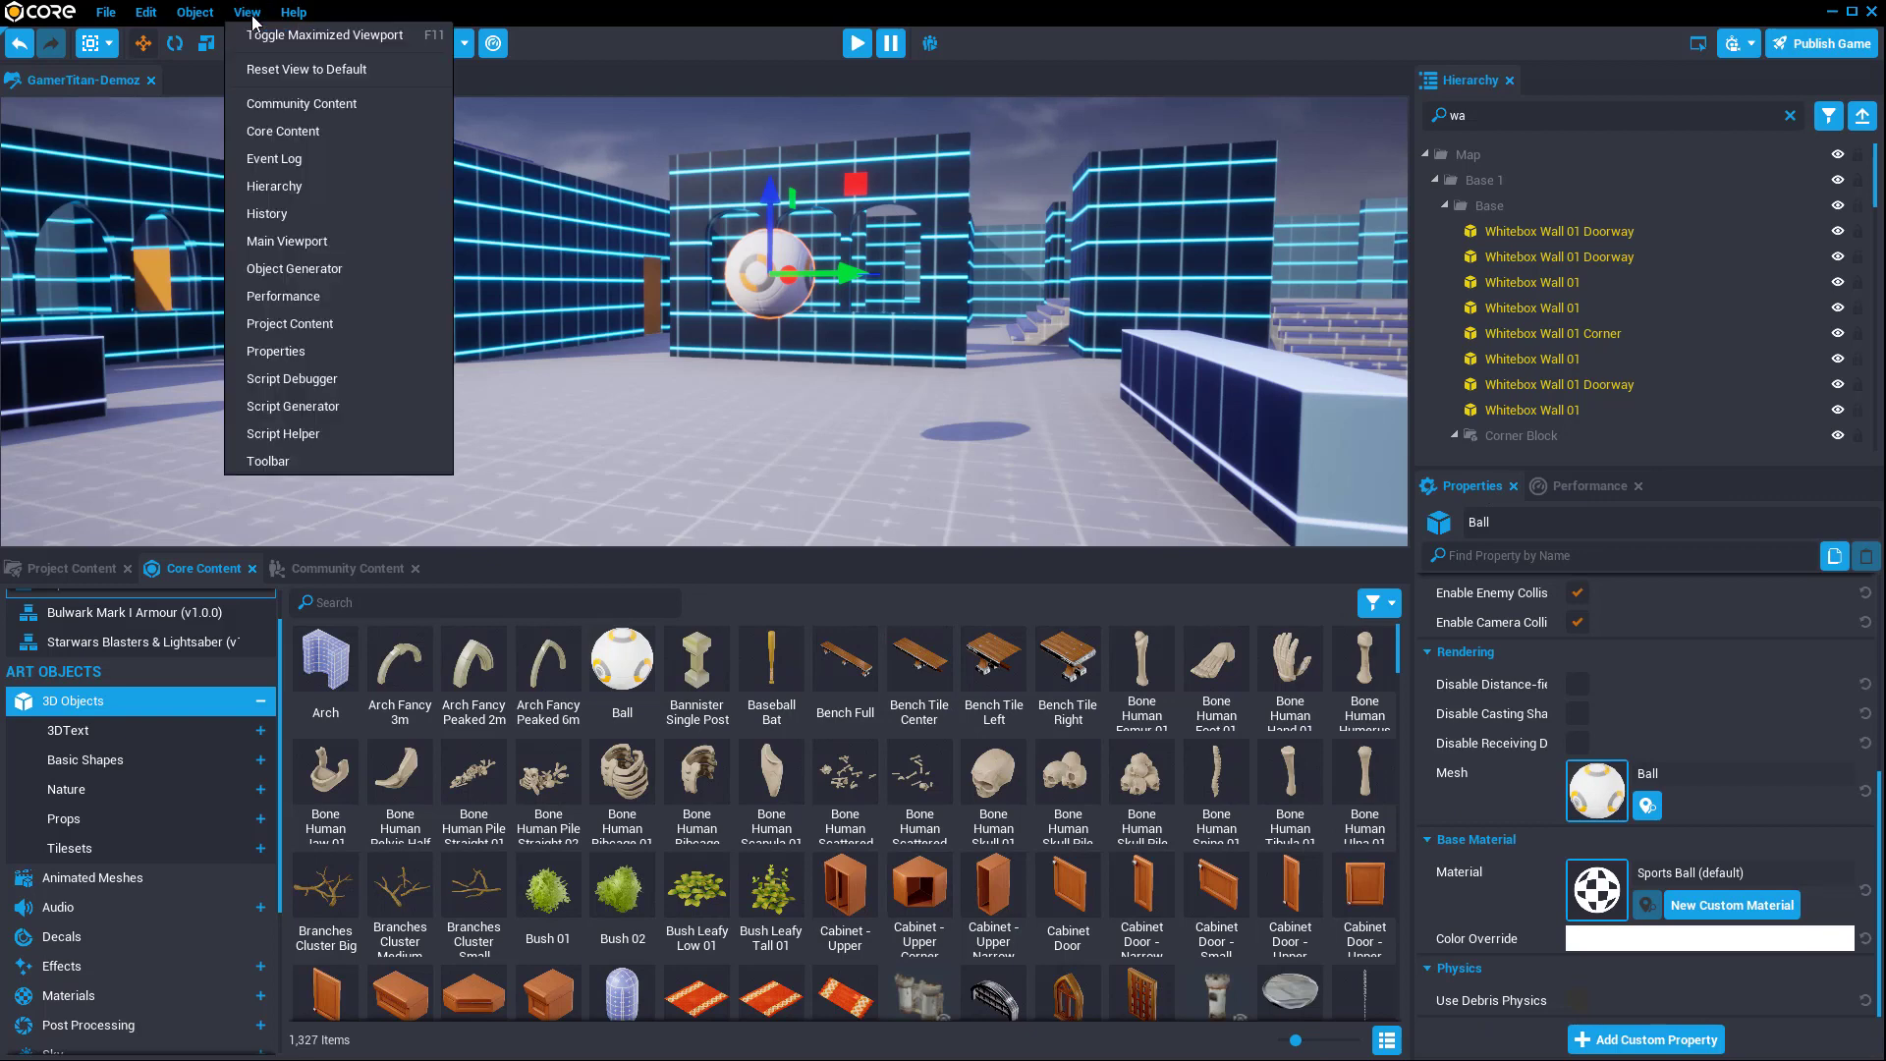
{"action": "left_click", "coordinate": [307, 71]}
{"action": "left_click", "coordinate": [912, 664]}
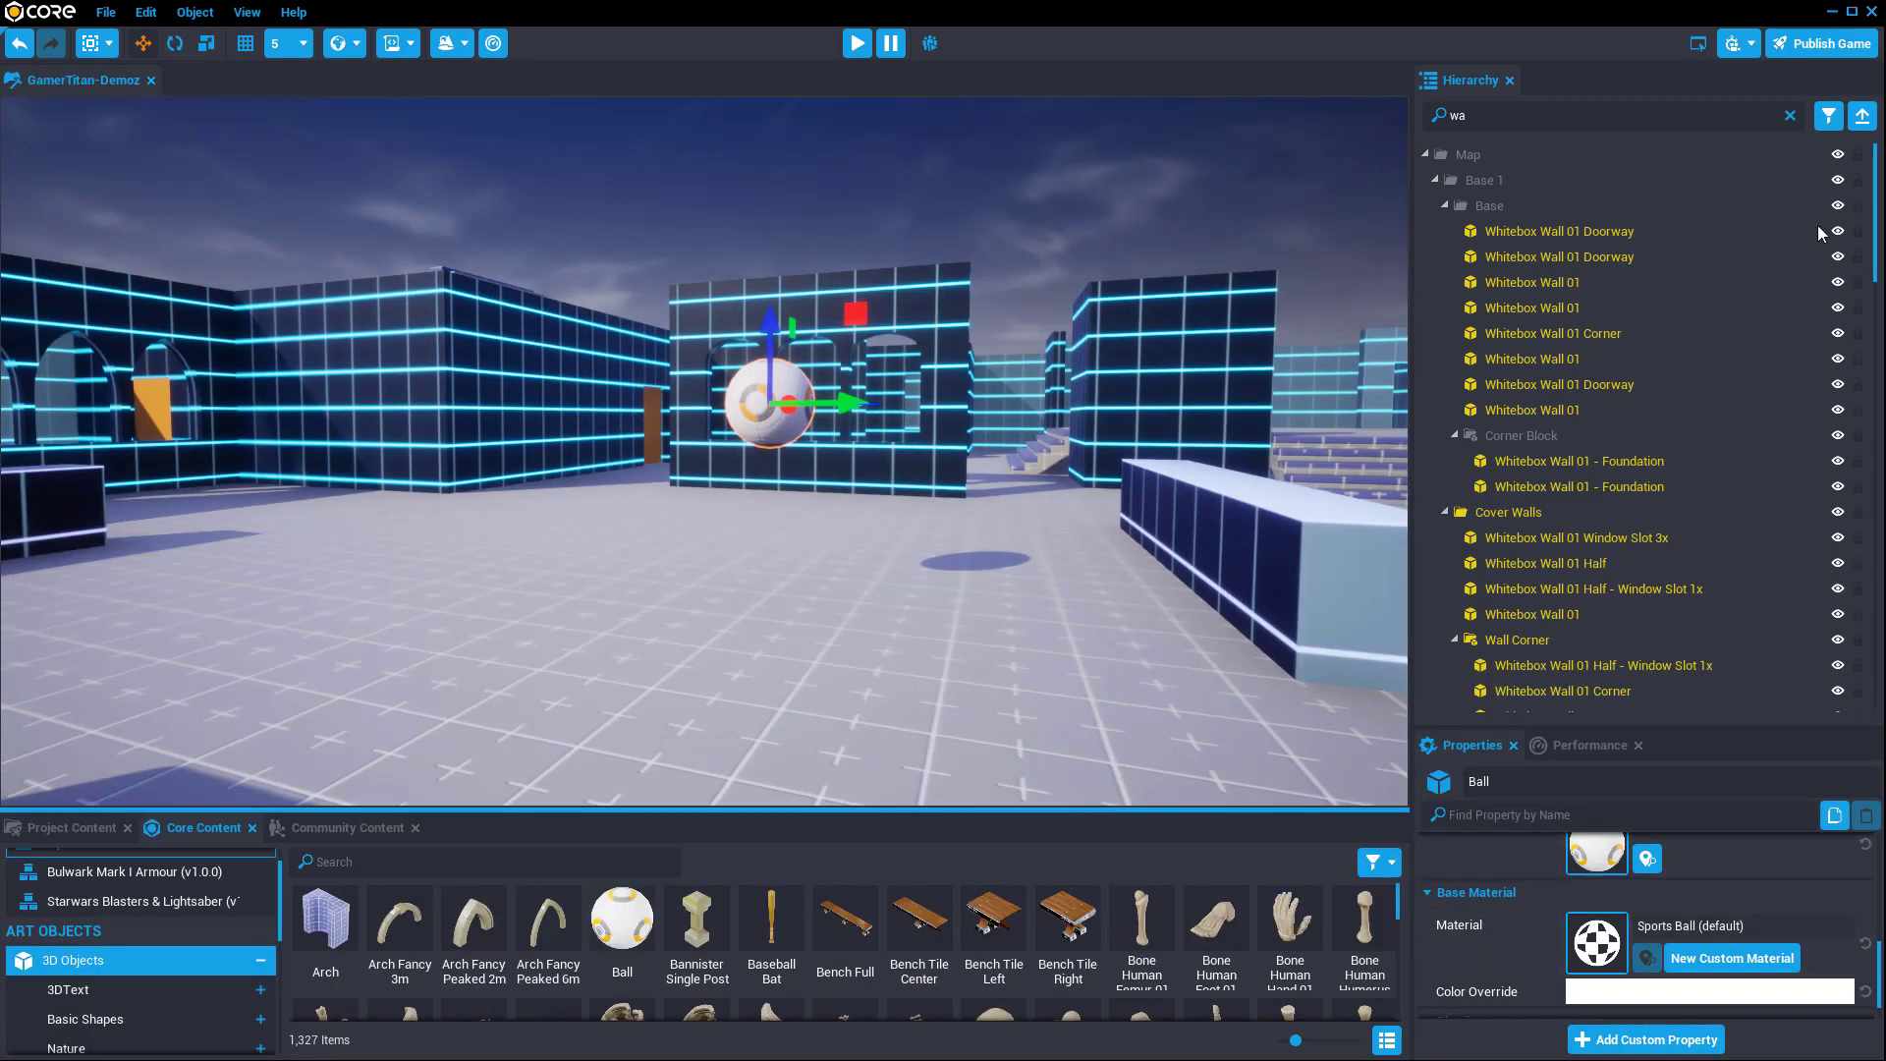
Step: Clear the Hierarchy search and make the Core Content panel taller to show more of its categories and assets
{"action": "left_click", "coordinate": [1791, 115]}
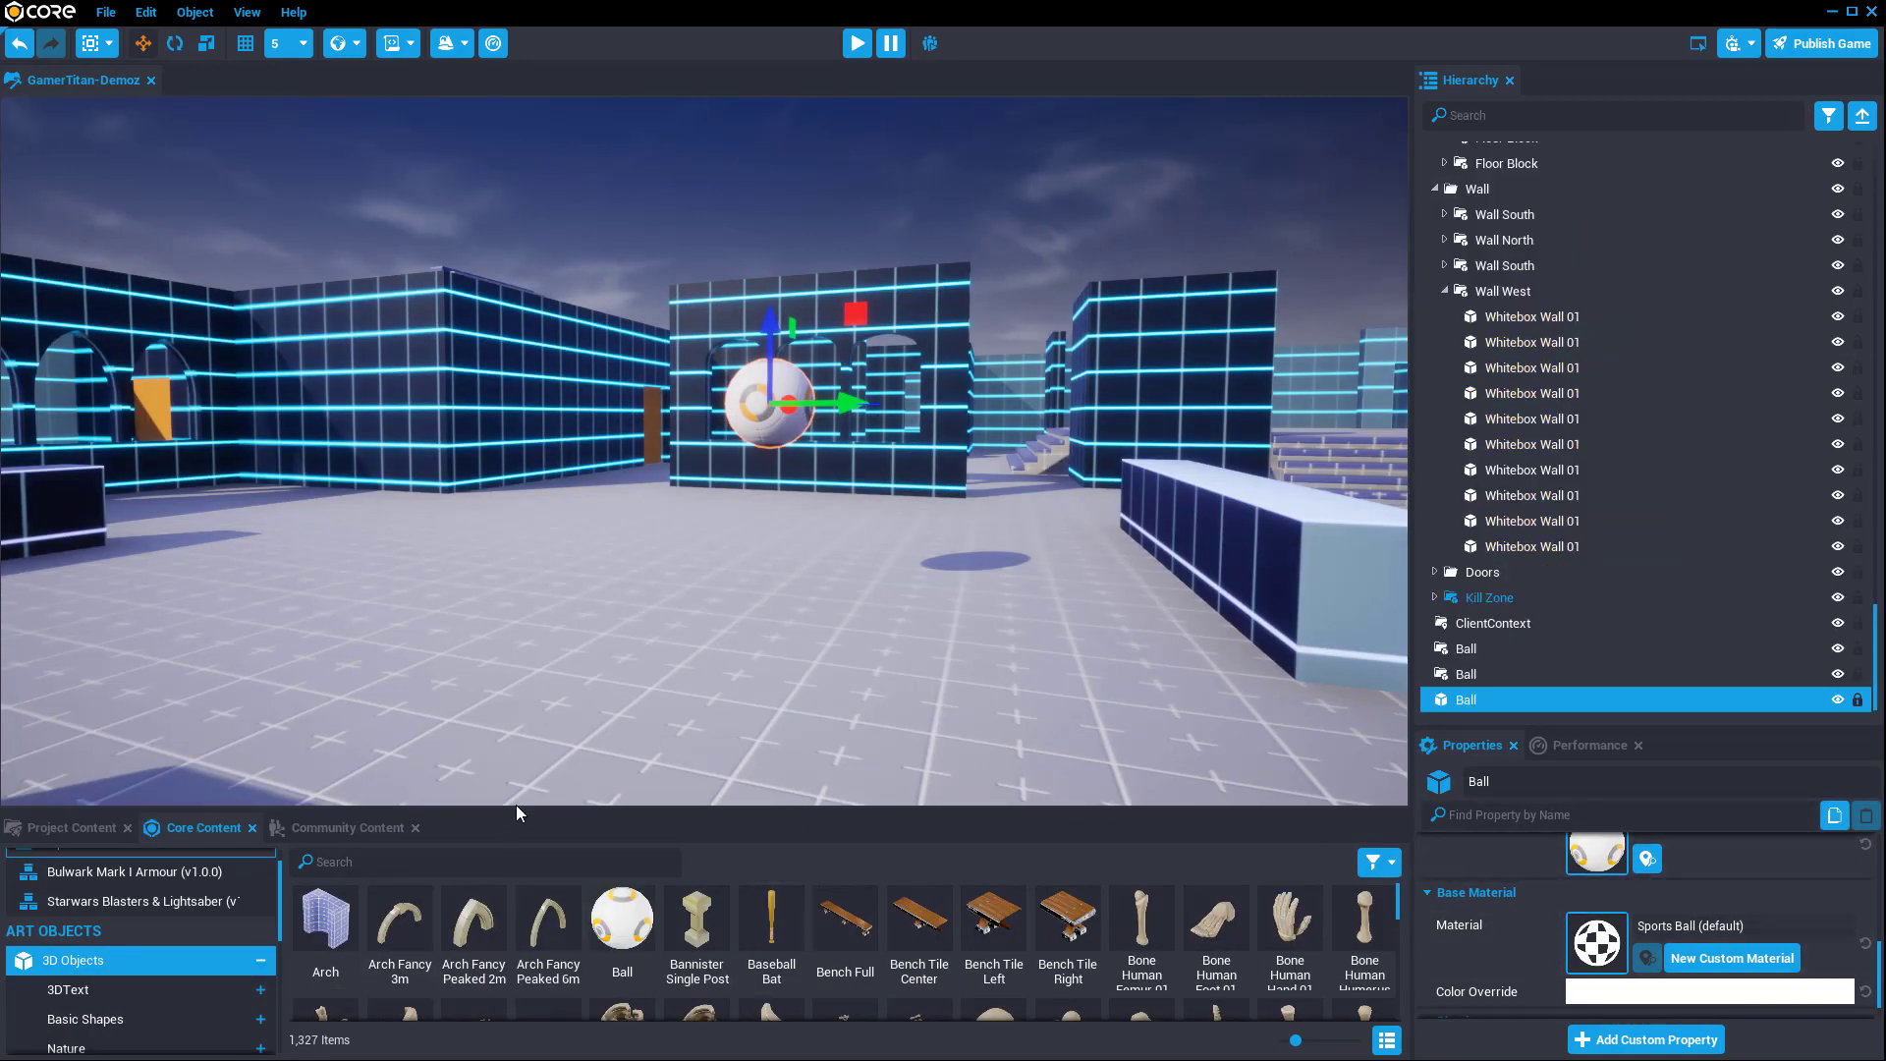
{"action": "left_click_drag", "start_coordinate": [515, 814], "coordinate": [548, 616]}
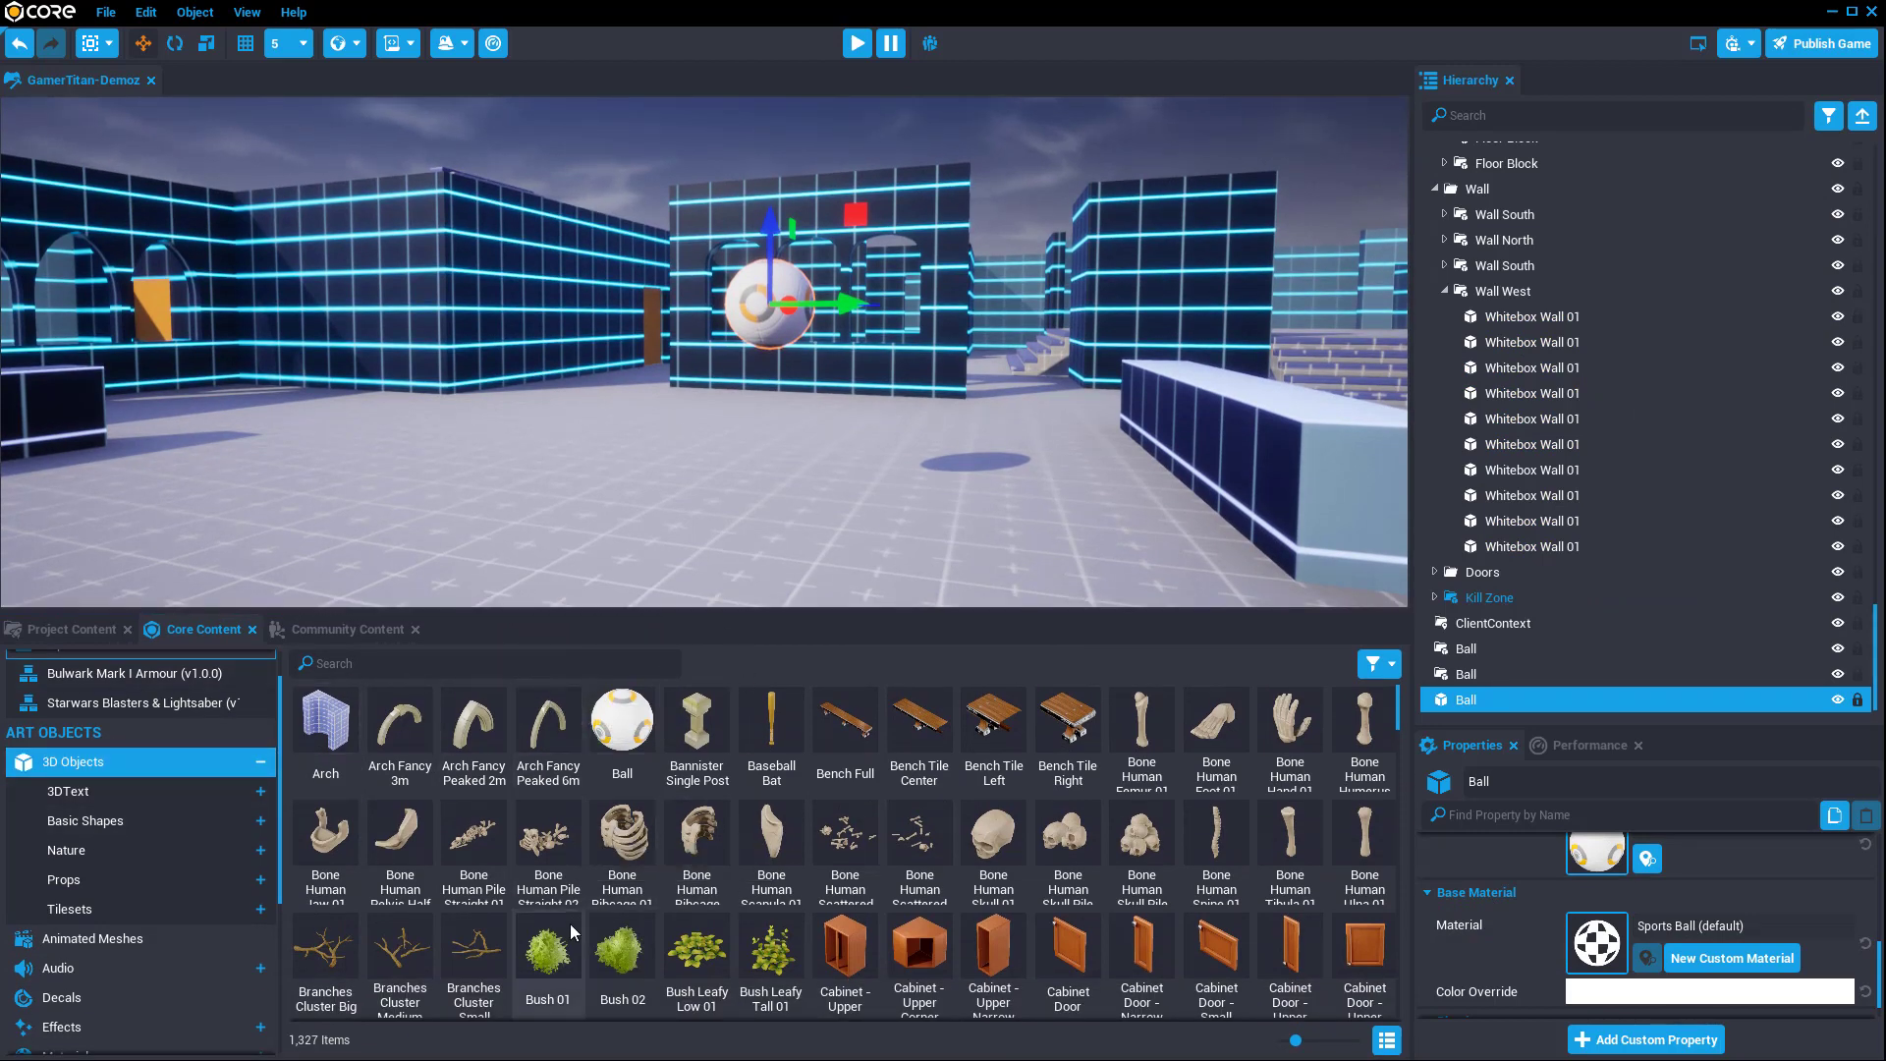
{"action": "scroll", "coordinate": [197, 929], "scroll_direction": "down", "scroll_amount": 3}
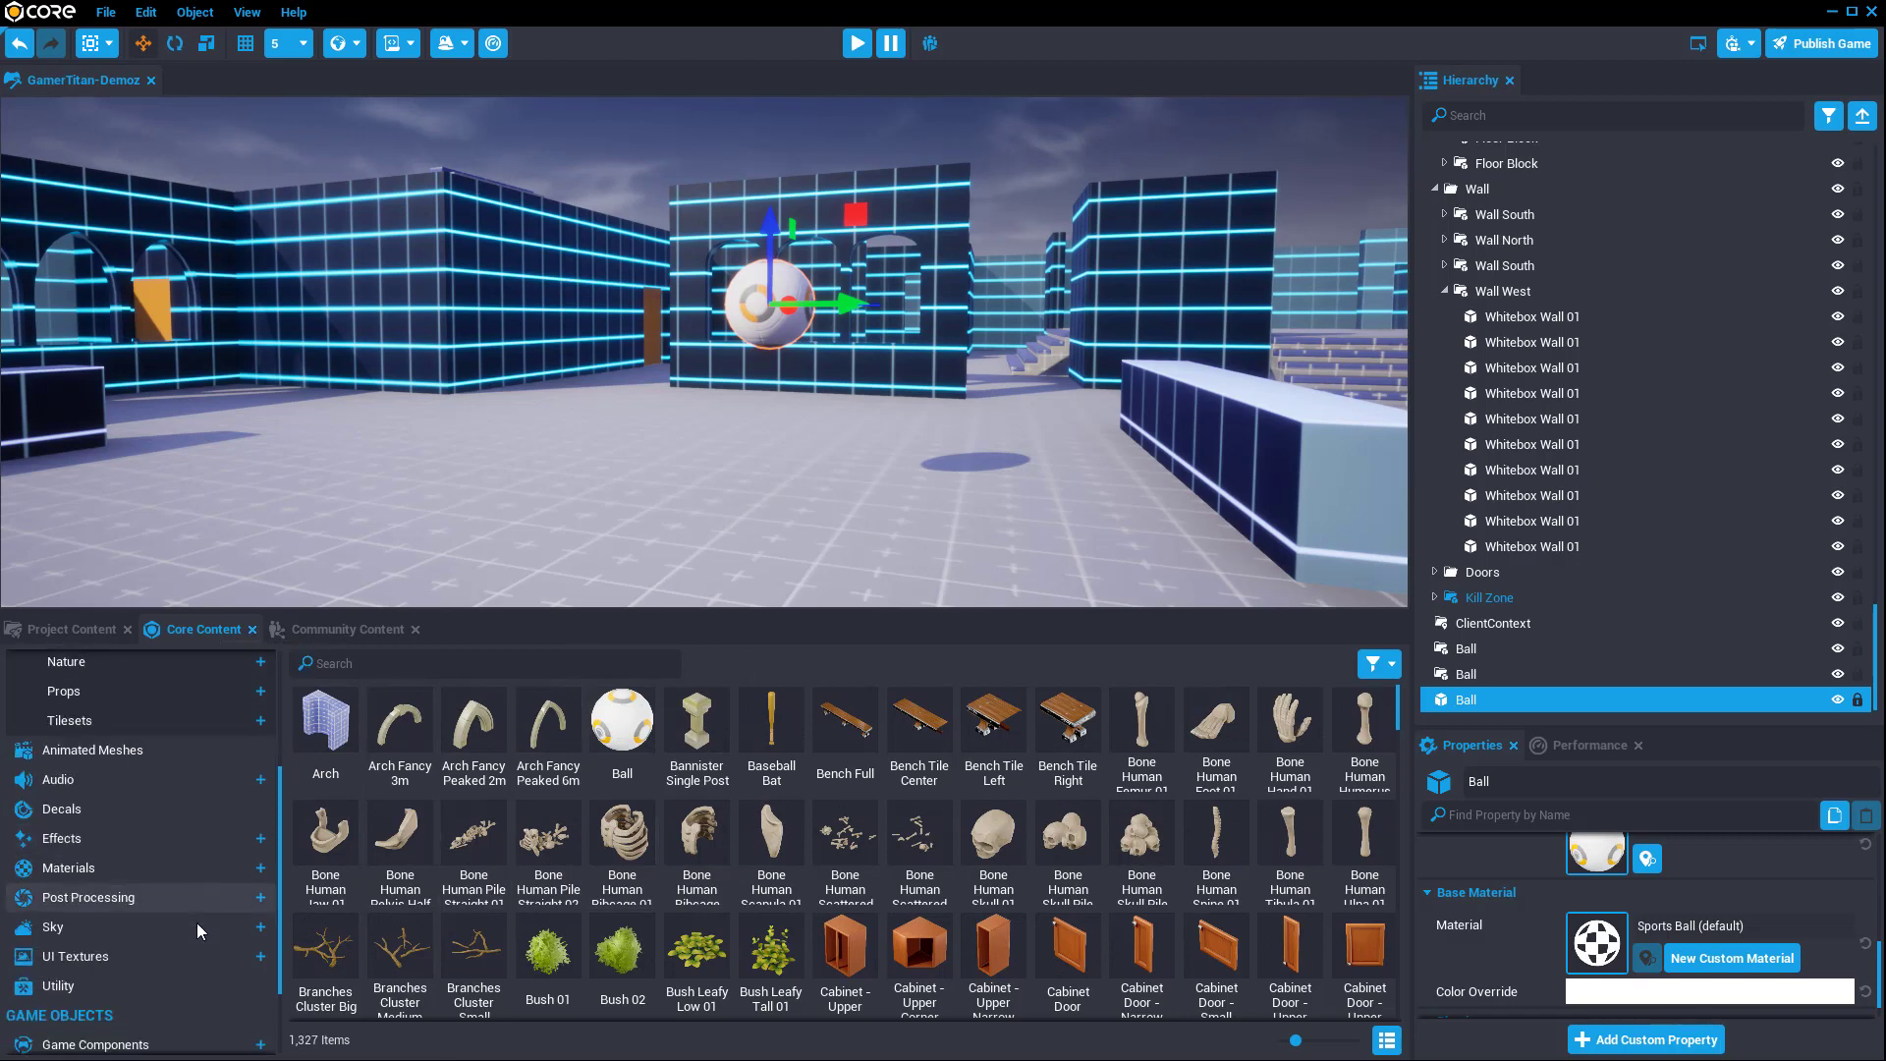
{"action": "scroll", "coordinate": [203, 911], "scroll_direction": "up", "scroll_amount": 4}
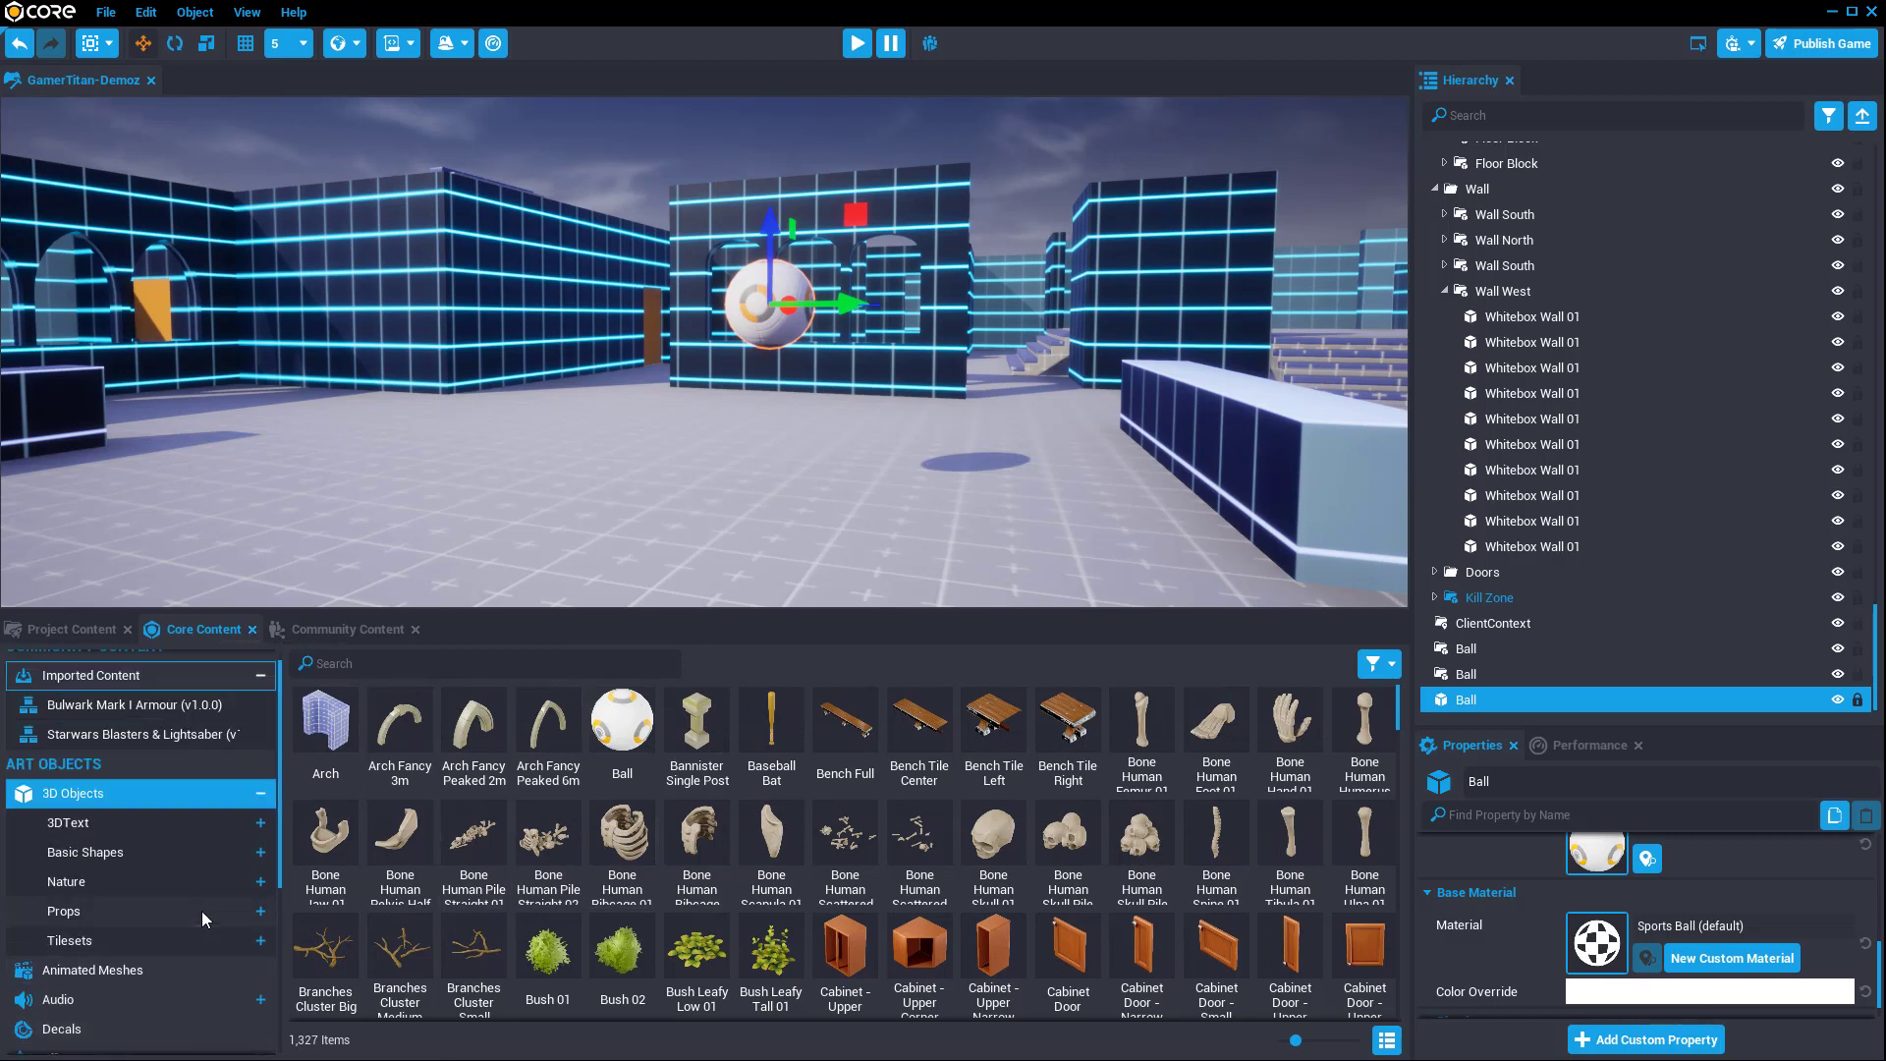
Step: View the Community Content and Project Content listings, and return to Core Content
{"action": "left_click", "coordinate": [336, 629]}
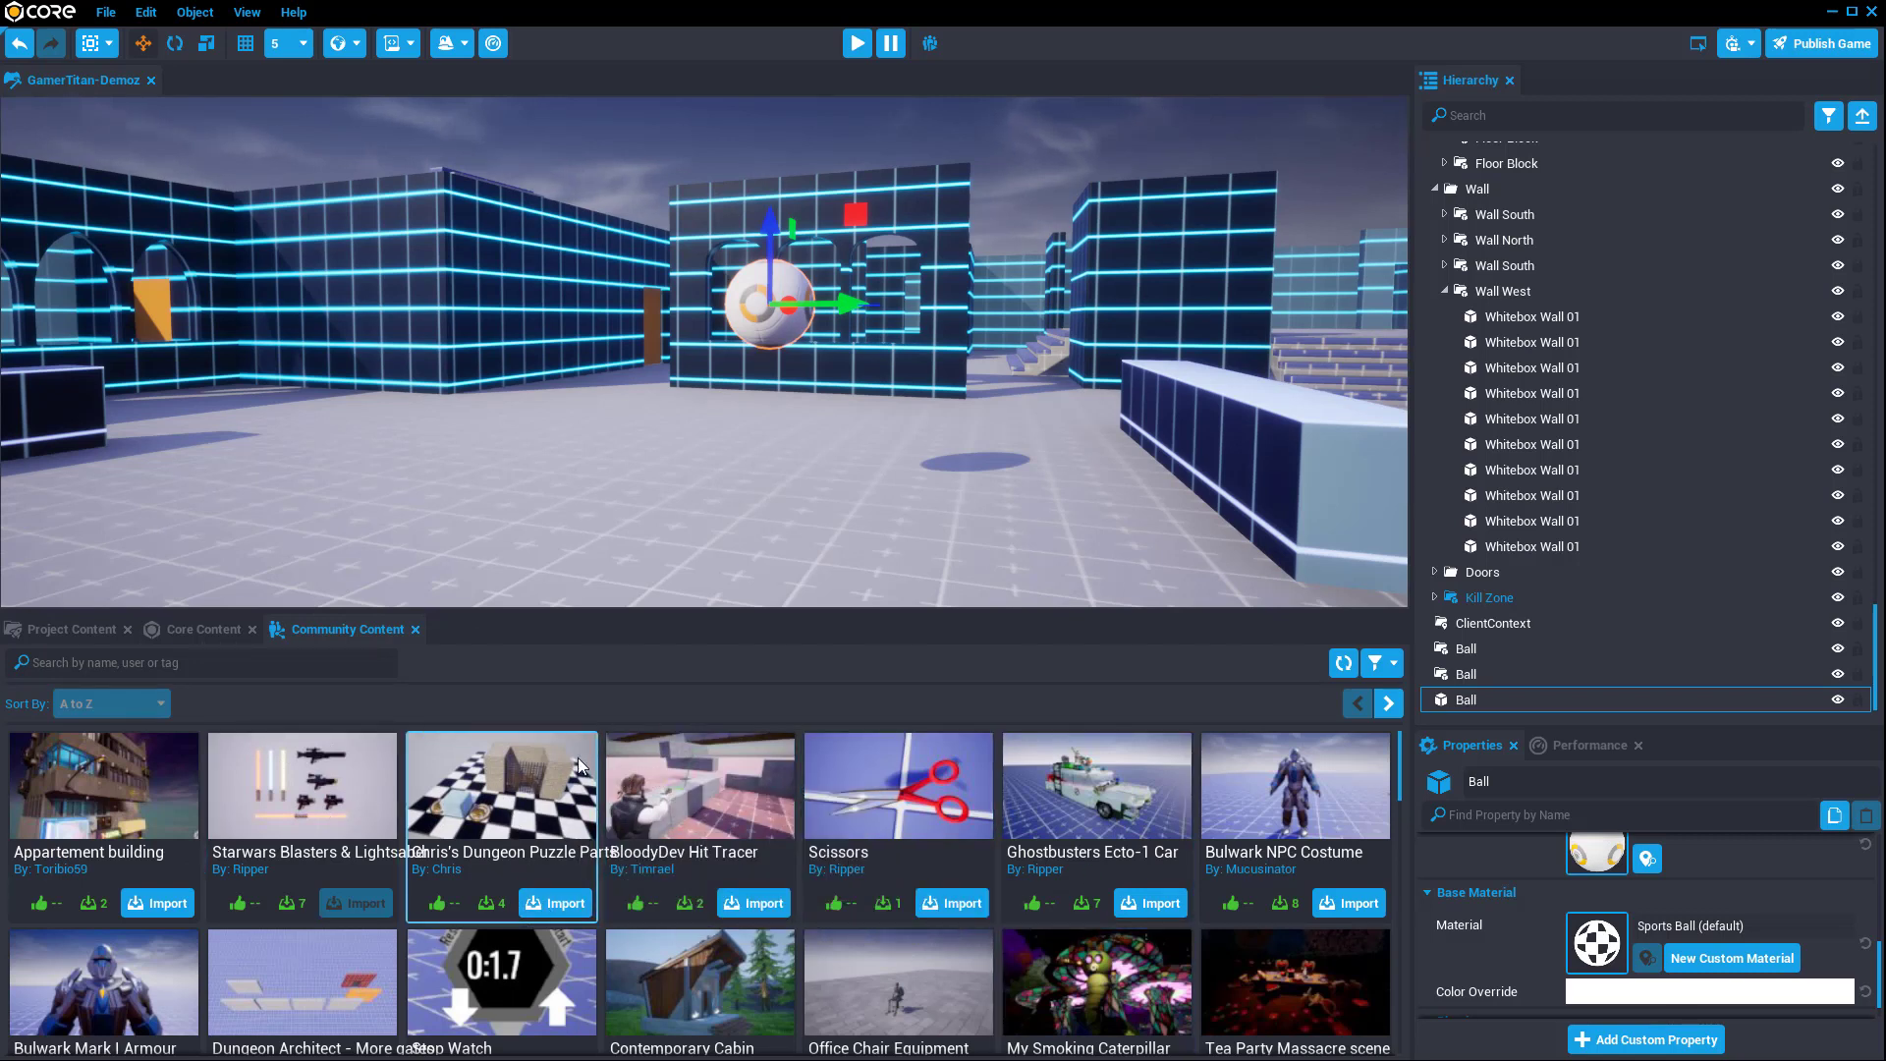
{"action": "left_click", "coordinate": [39, 633]}
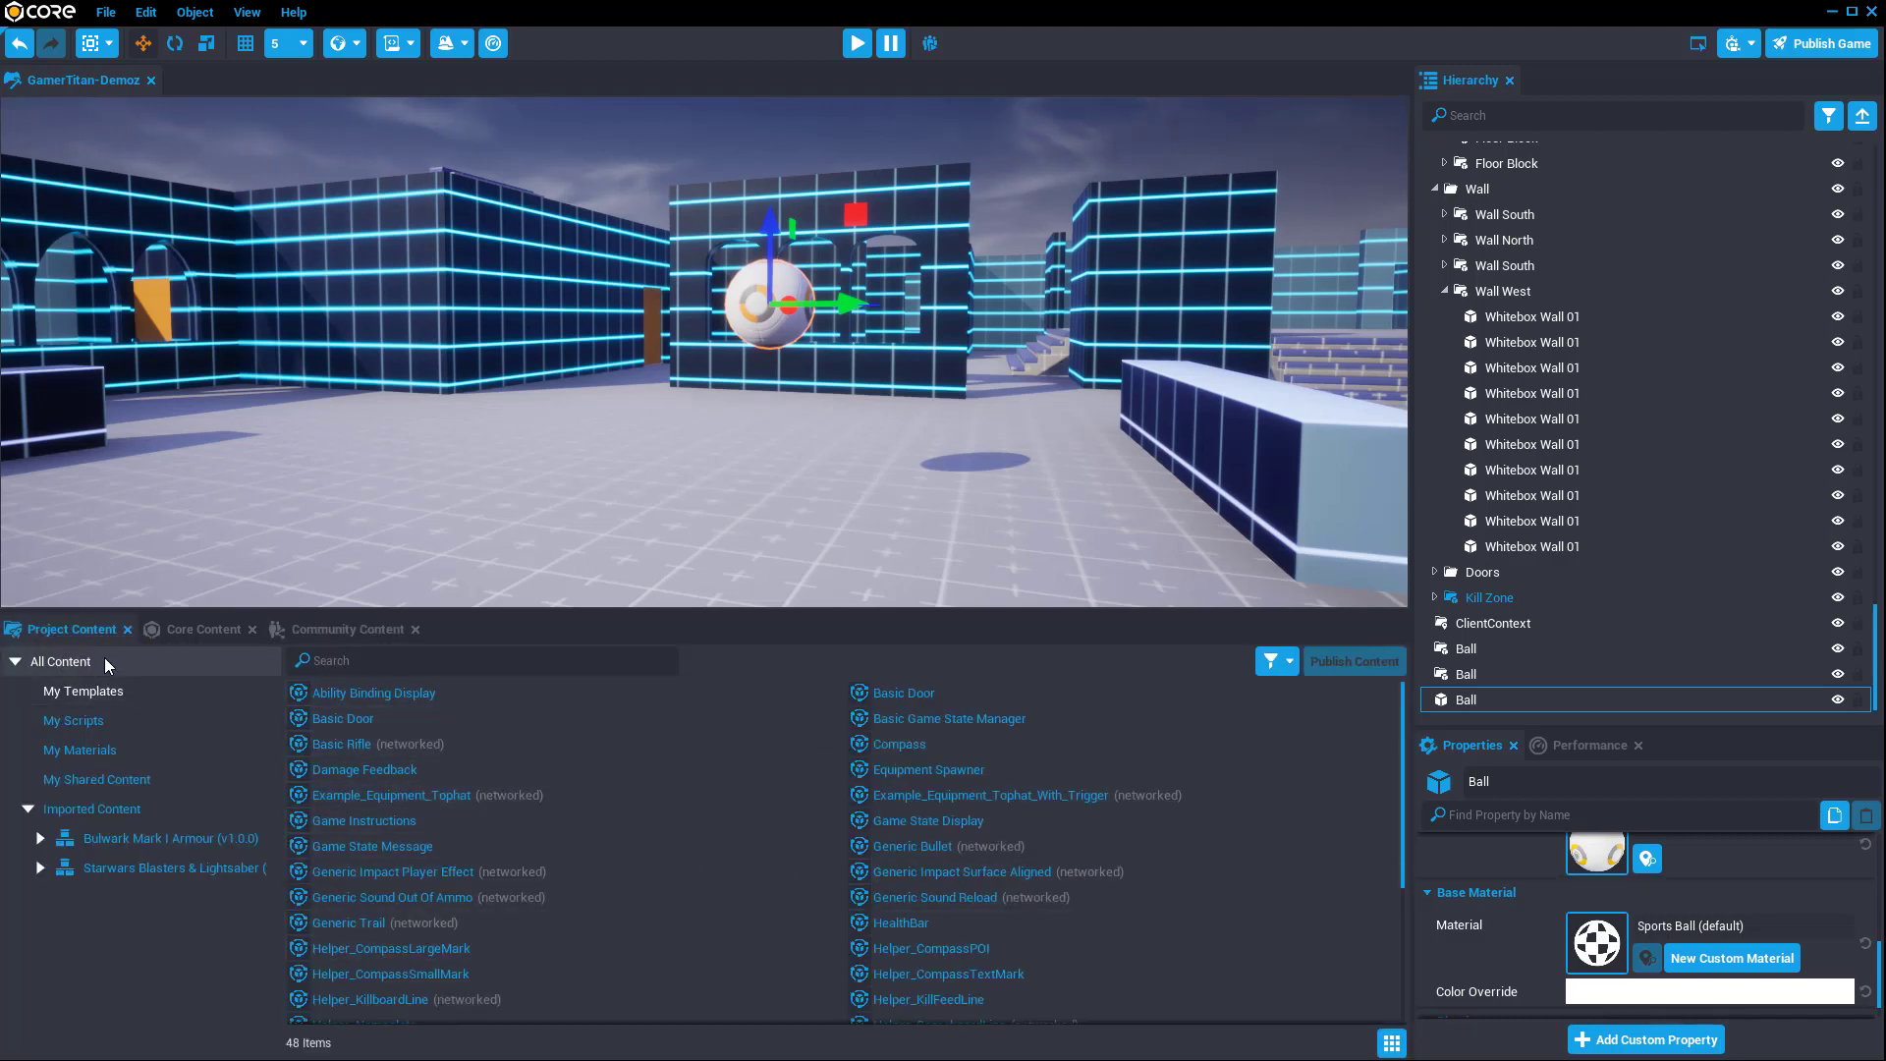
{"action": "left_click", "coordinate": [202, 634]}
{"action": "scroll", "coordinate": [827, 466], "scroll_direction": "up", "scroll_amount": 3}
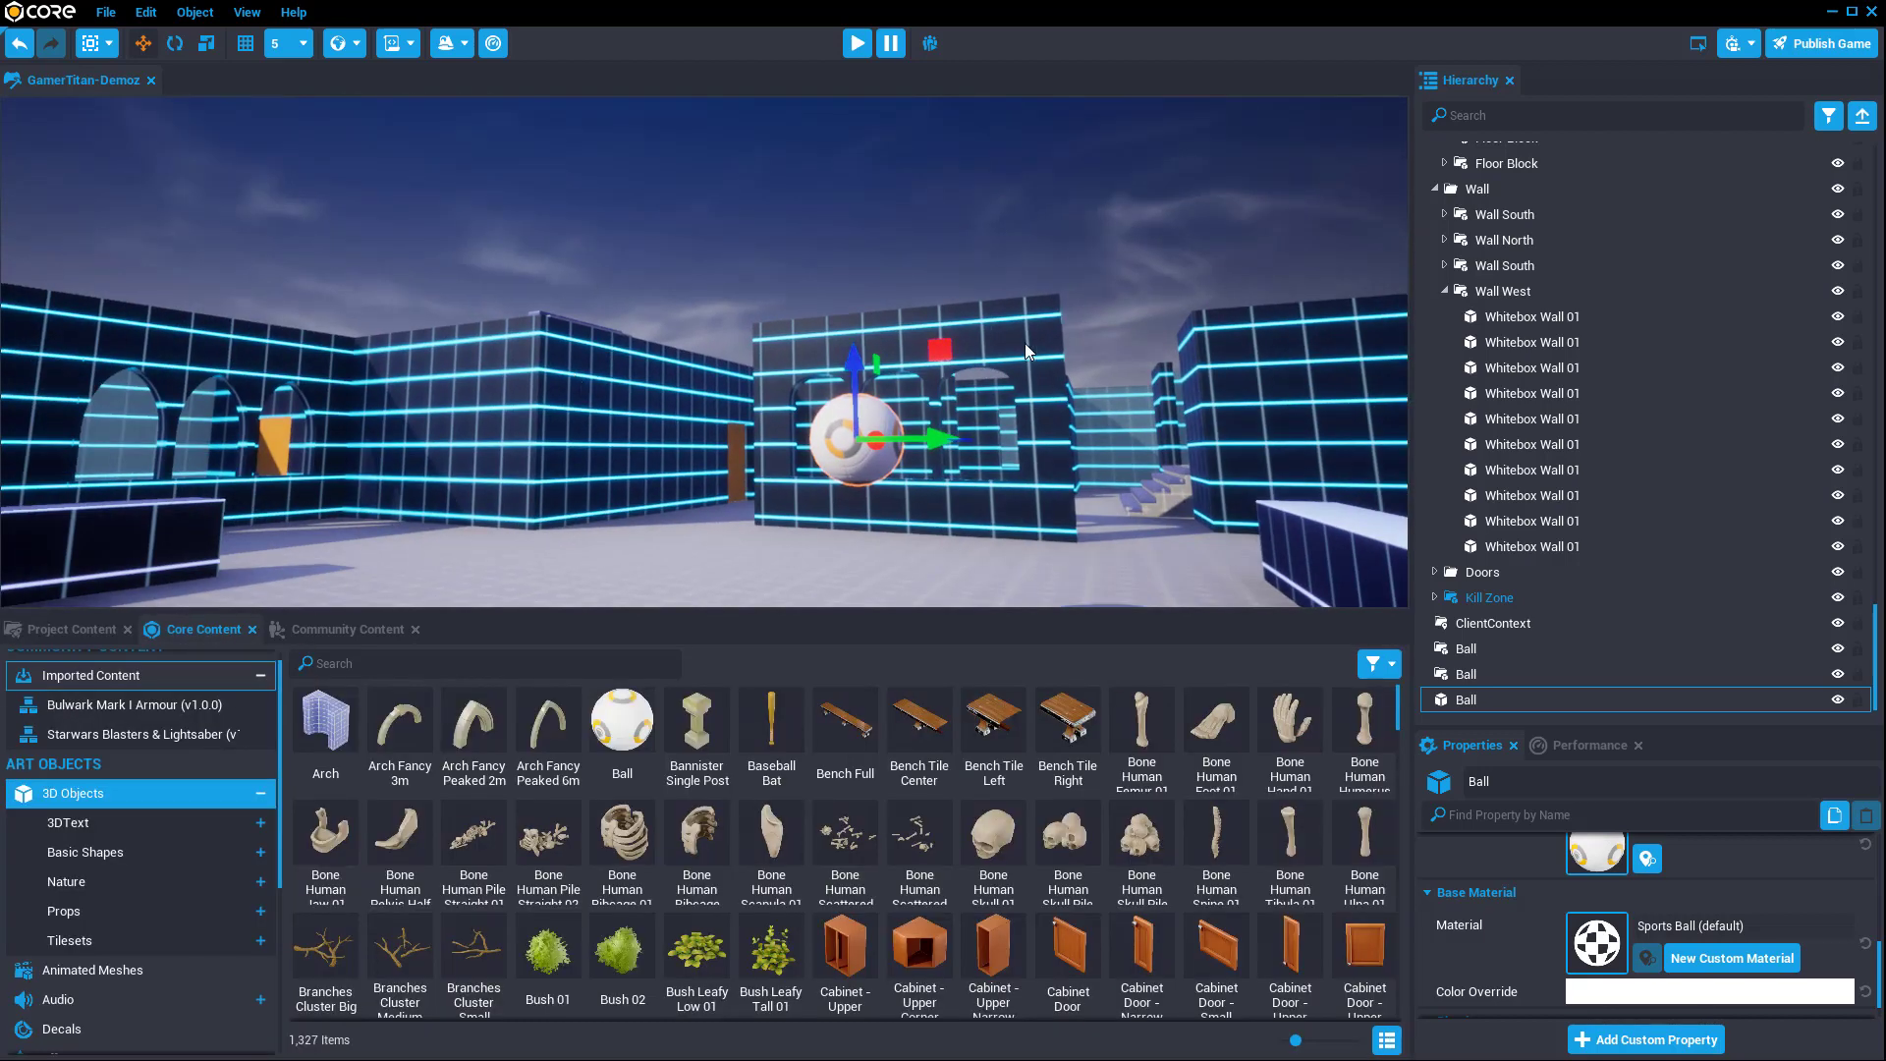
Step: Make the Properties panel taller and review the ball's Transform, Scene, Gameplay, Rendering, Base Material and Physics settings
{"action": "scroll", "coordinate": [1629, 352], "scroll_direction": "up", "scroll_amount": 2}
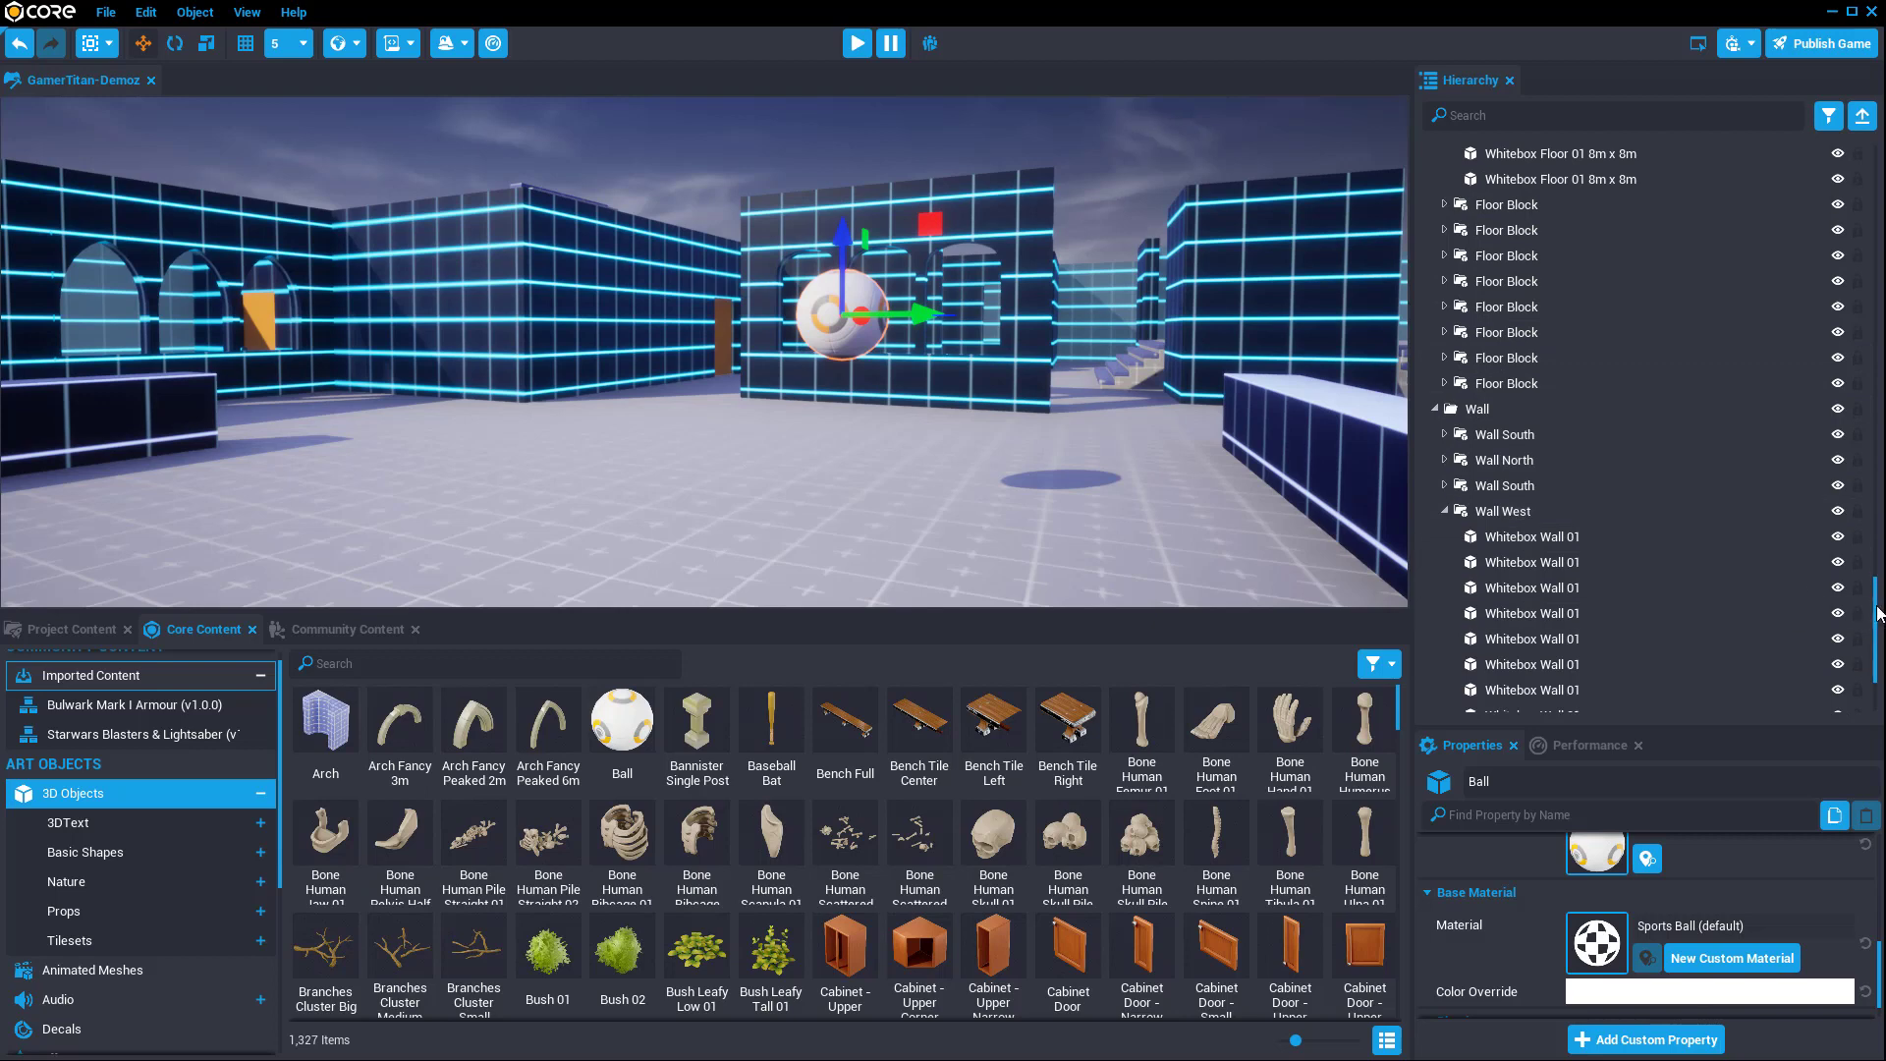
{"action": "scroll", "coordinate": [1573, 383], "scroll_direction": "up", "scroll_amount": 10}
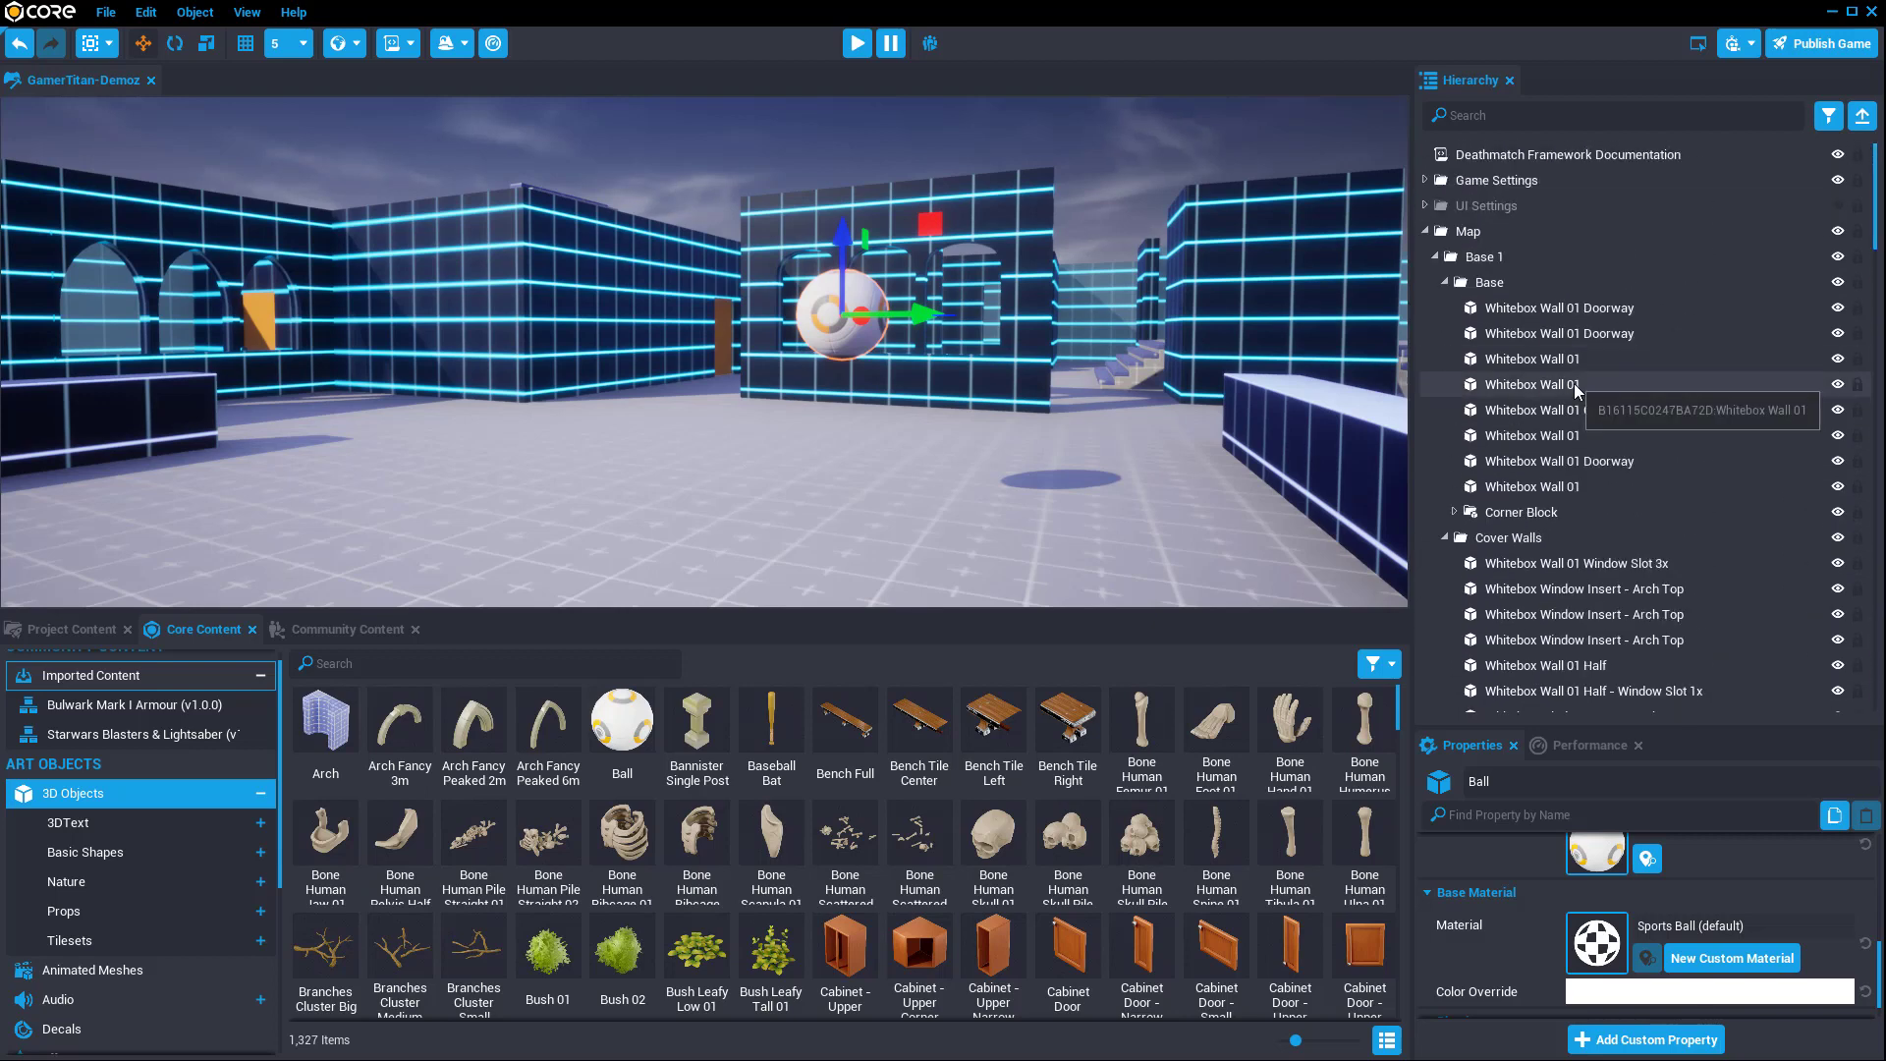
{"action": "left_click_drag", "start_coordinate": [1690, 731], "coordinate": [1699, 439]}
{"action": "scroll", "coordinate": [1706, 711], "scroll_direction": "up", "scroll_amount": 3}
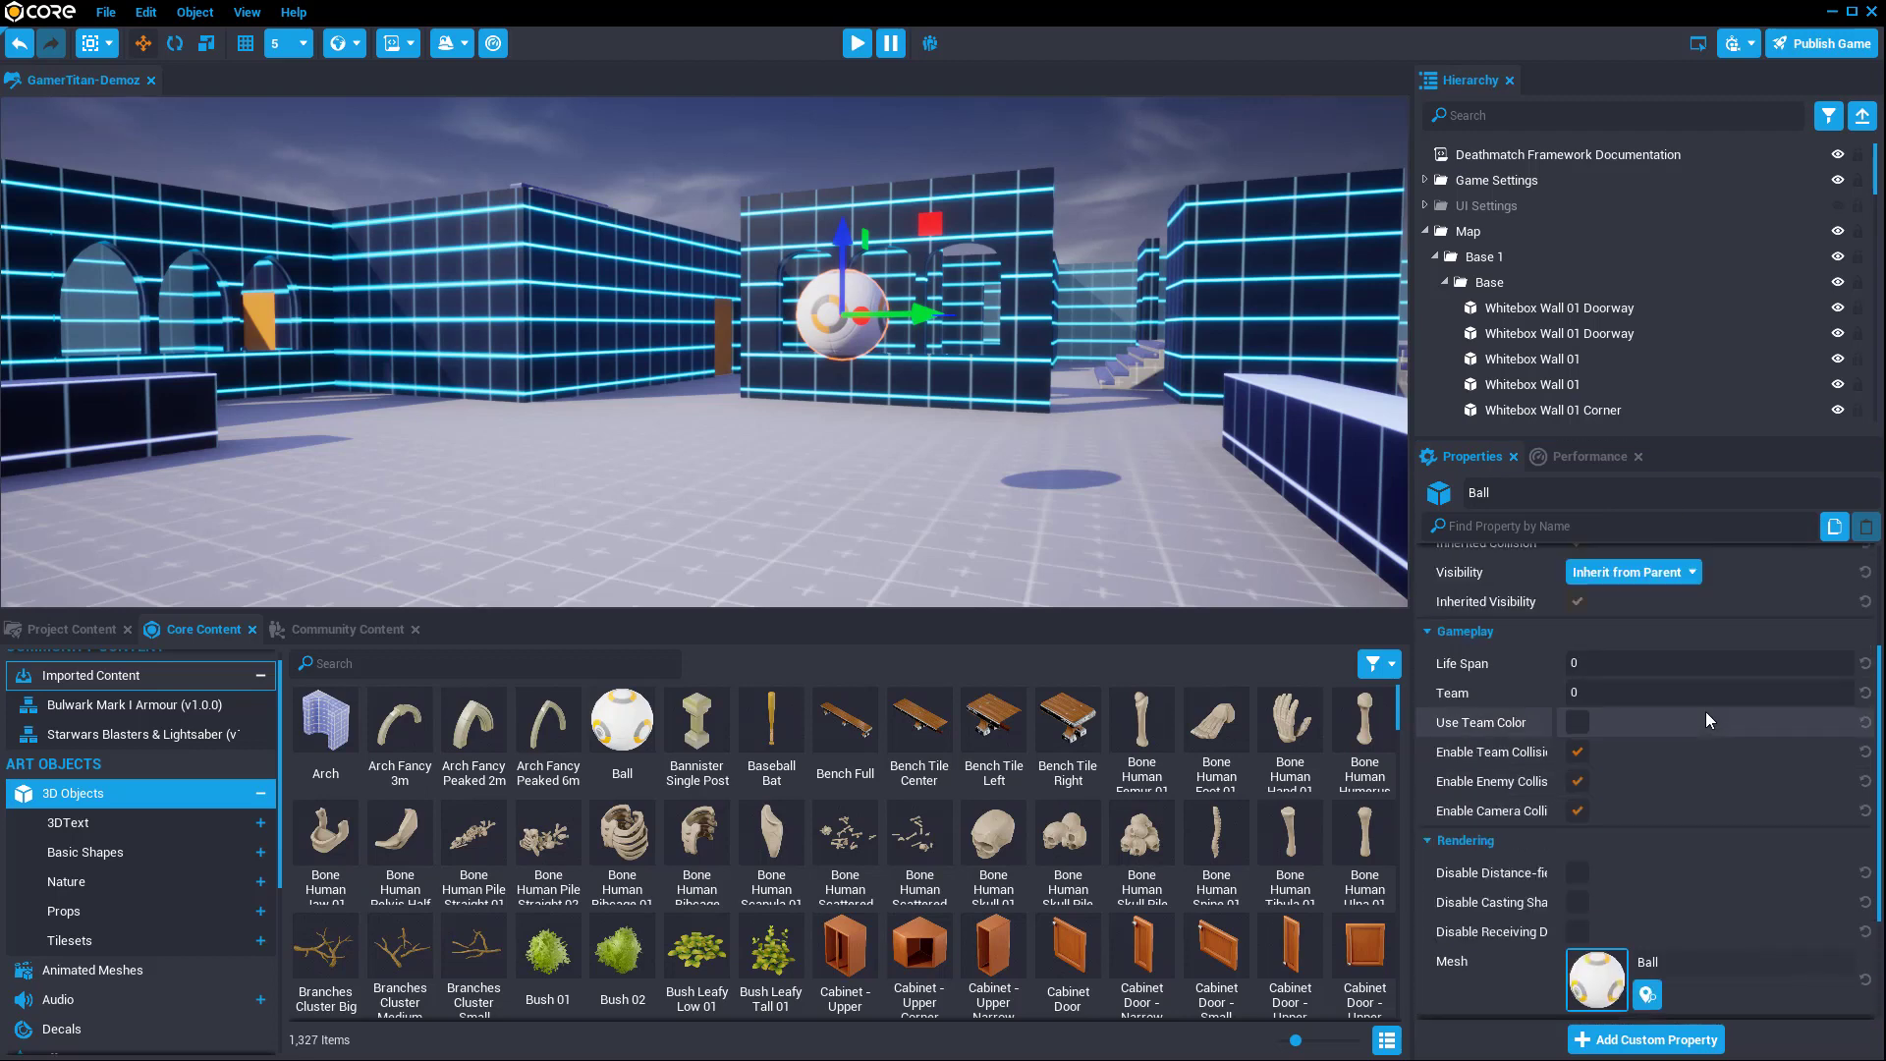
{"action": "scroll", "coordinate": [1706, 711], "scroll_direction": "down", "scroll_amount": 3}
{"action": "scroll", "coordinate": [1705, 711], "scroll_direction": "up", "scroll_amount": 6}
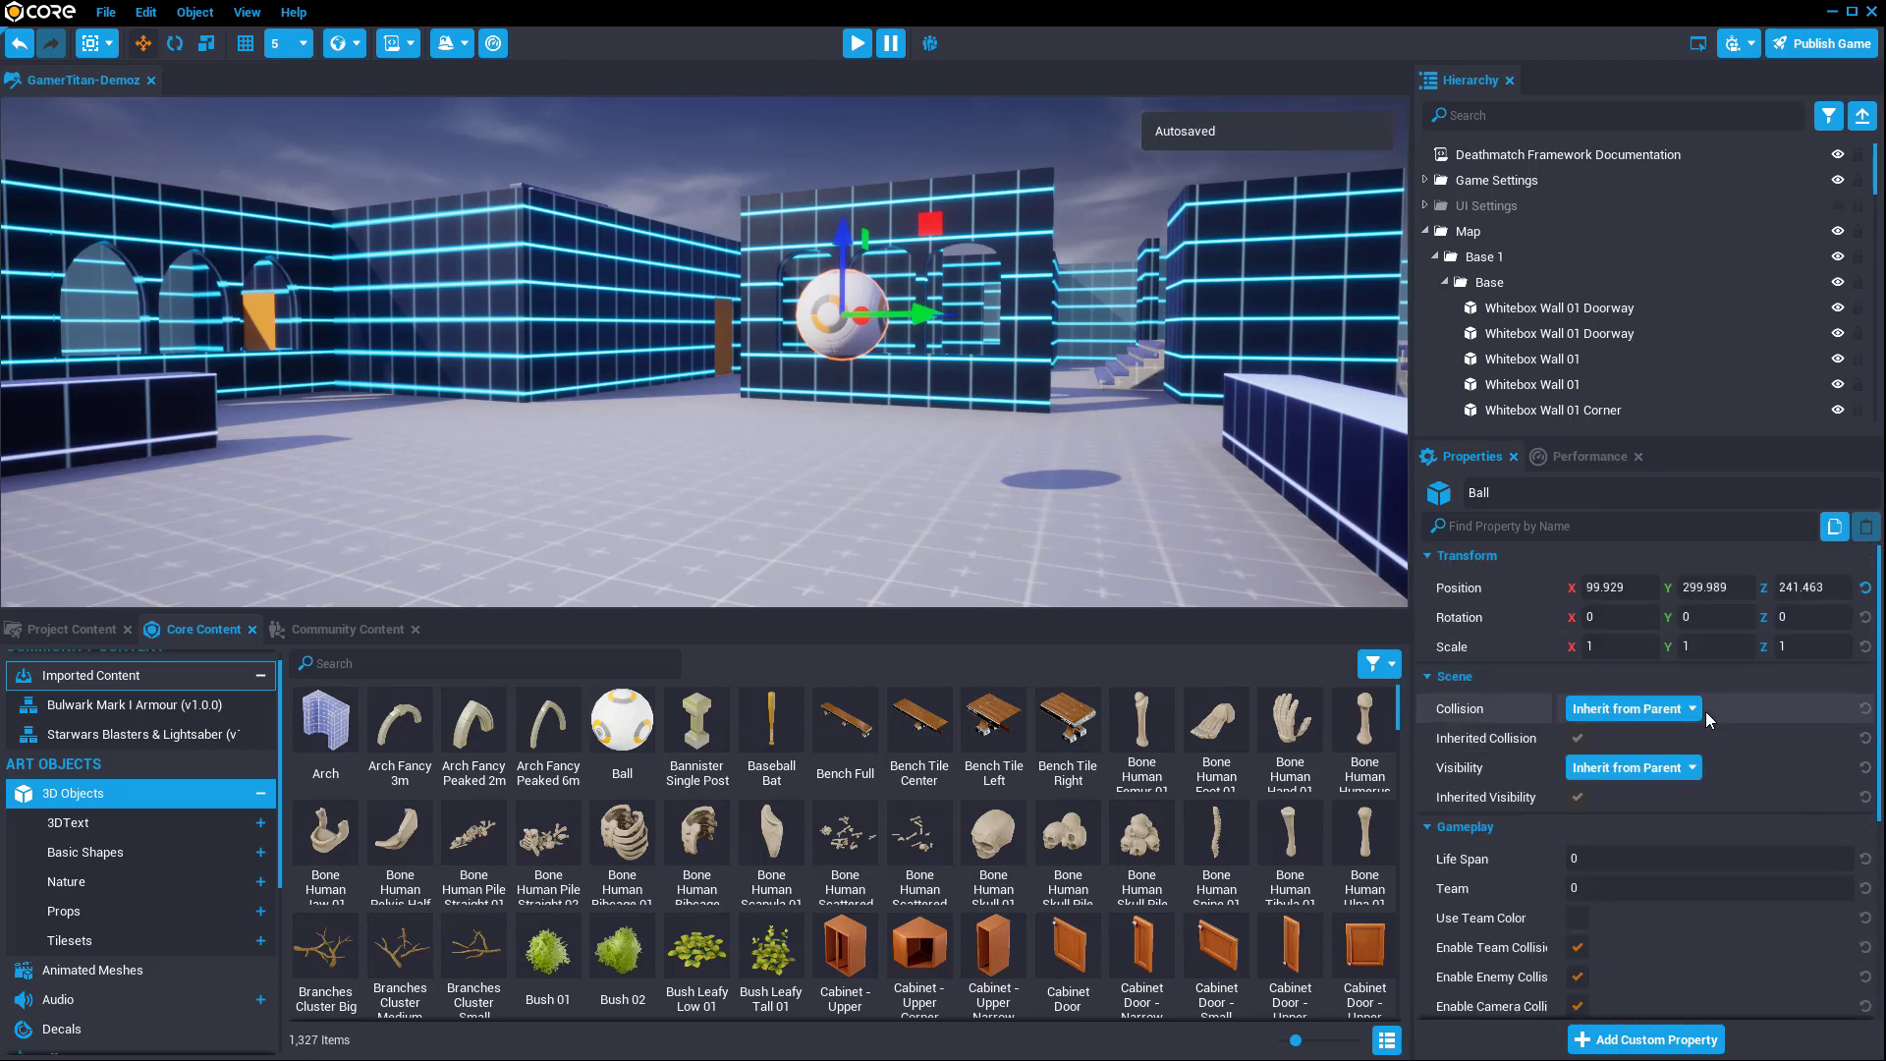
{"action": "scroll", "coordinate": [1706, 711], "scroll_direction": "down", "scroll_amount": 3}
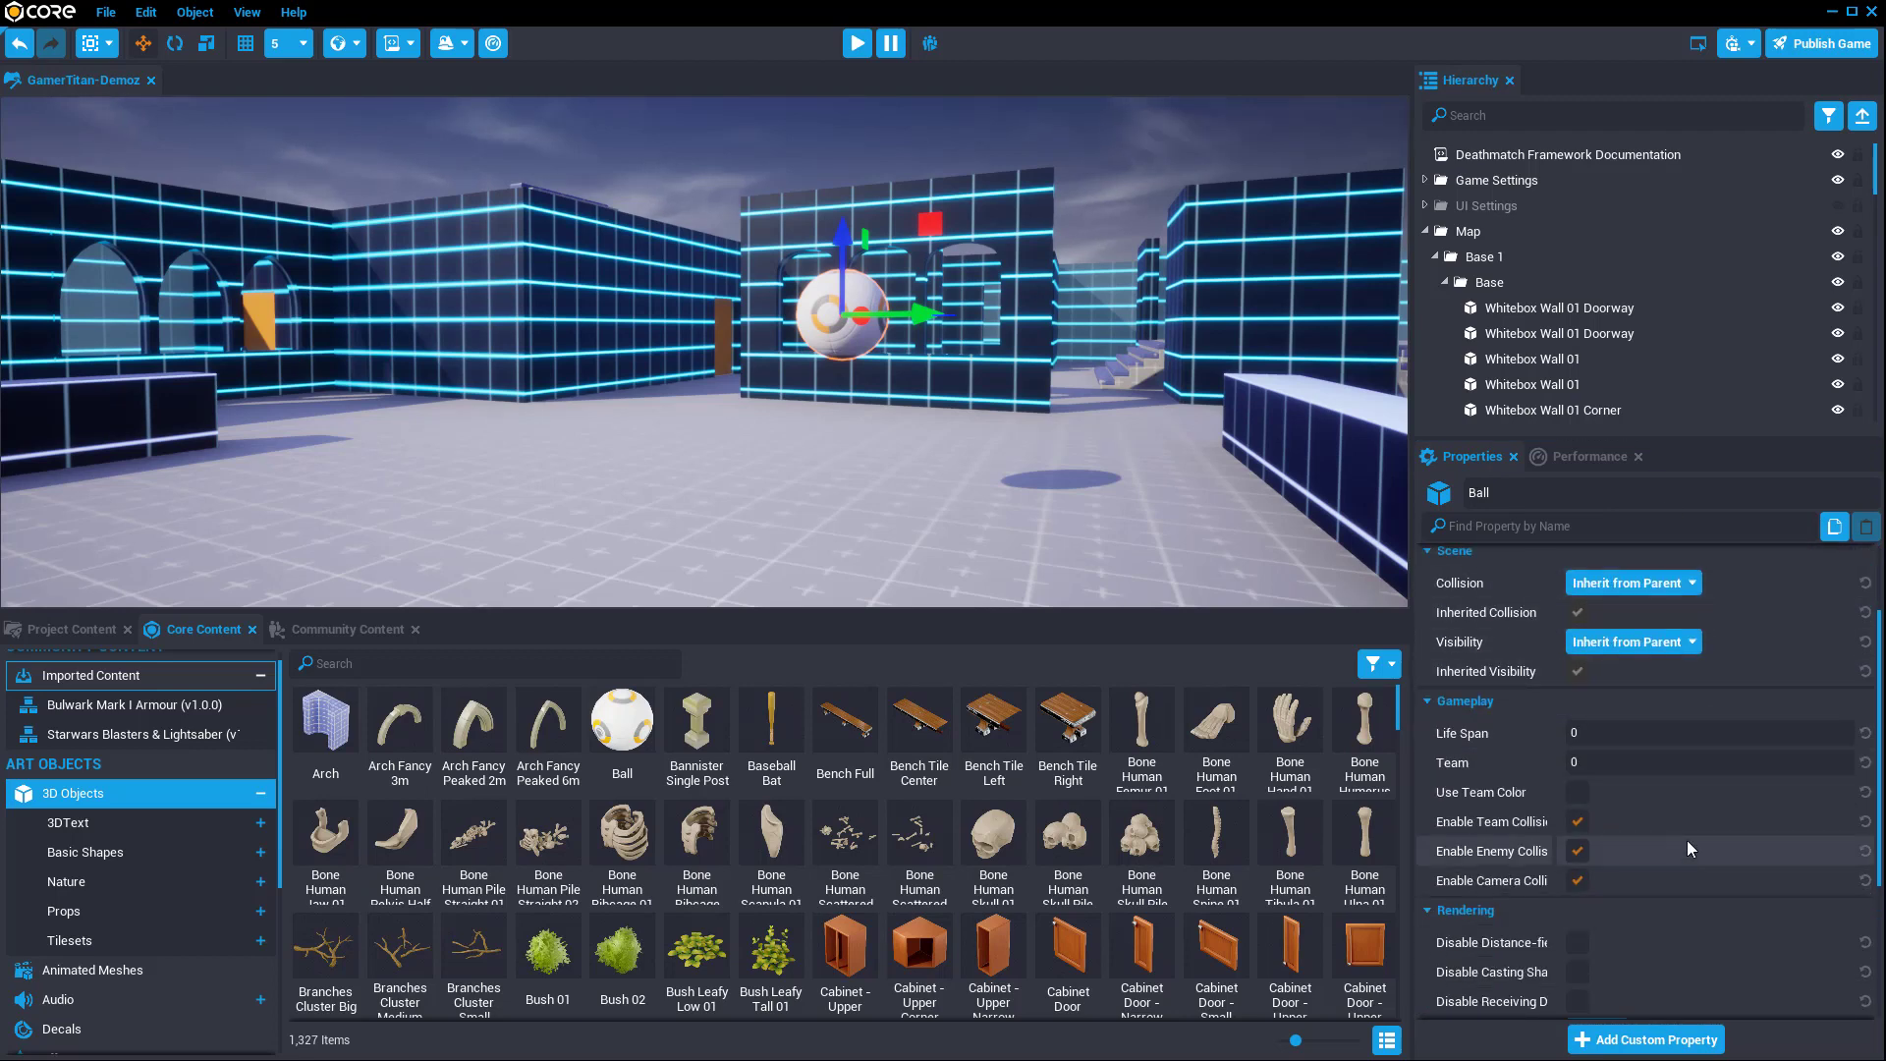
{"action": "scroll", "coordinate": [1688, 840], "scroll_direction": "down", "scroll_amount": 3}
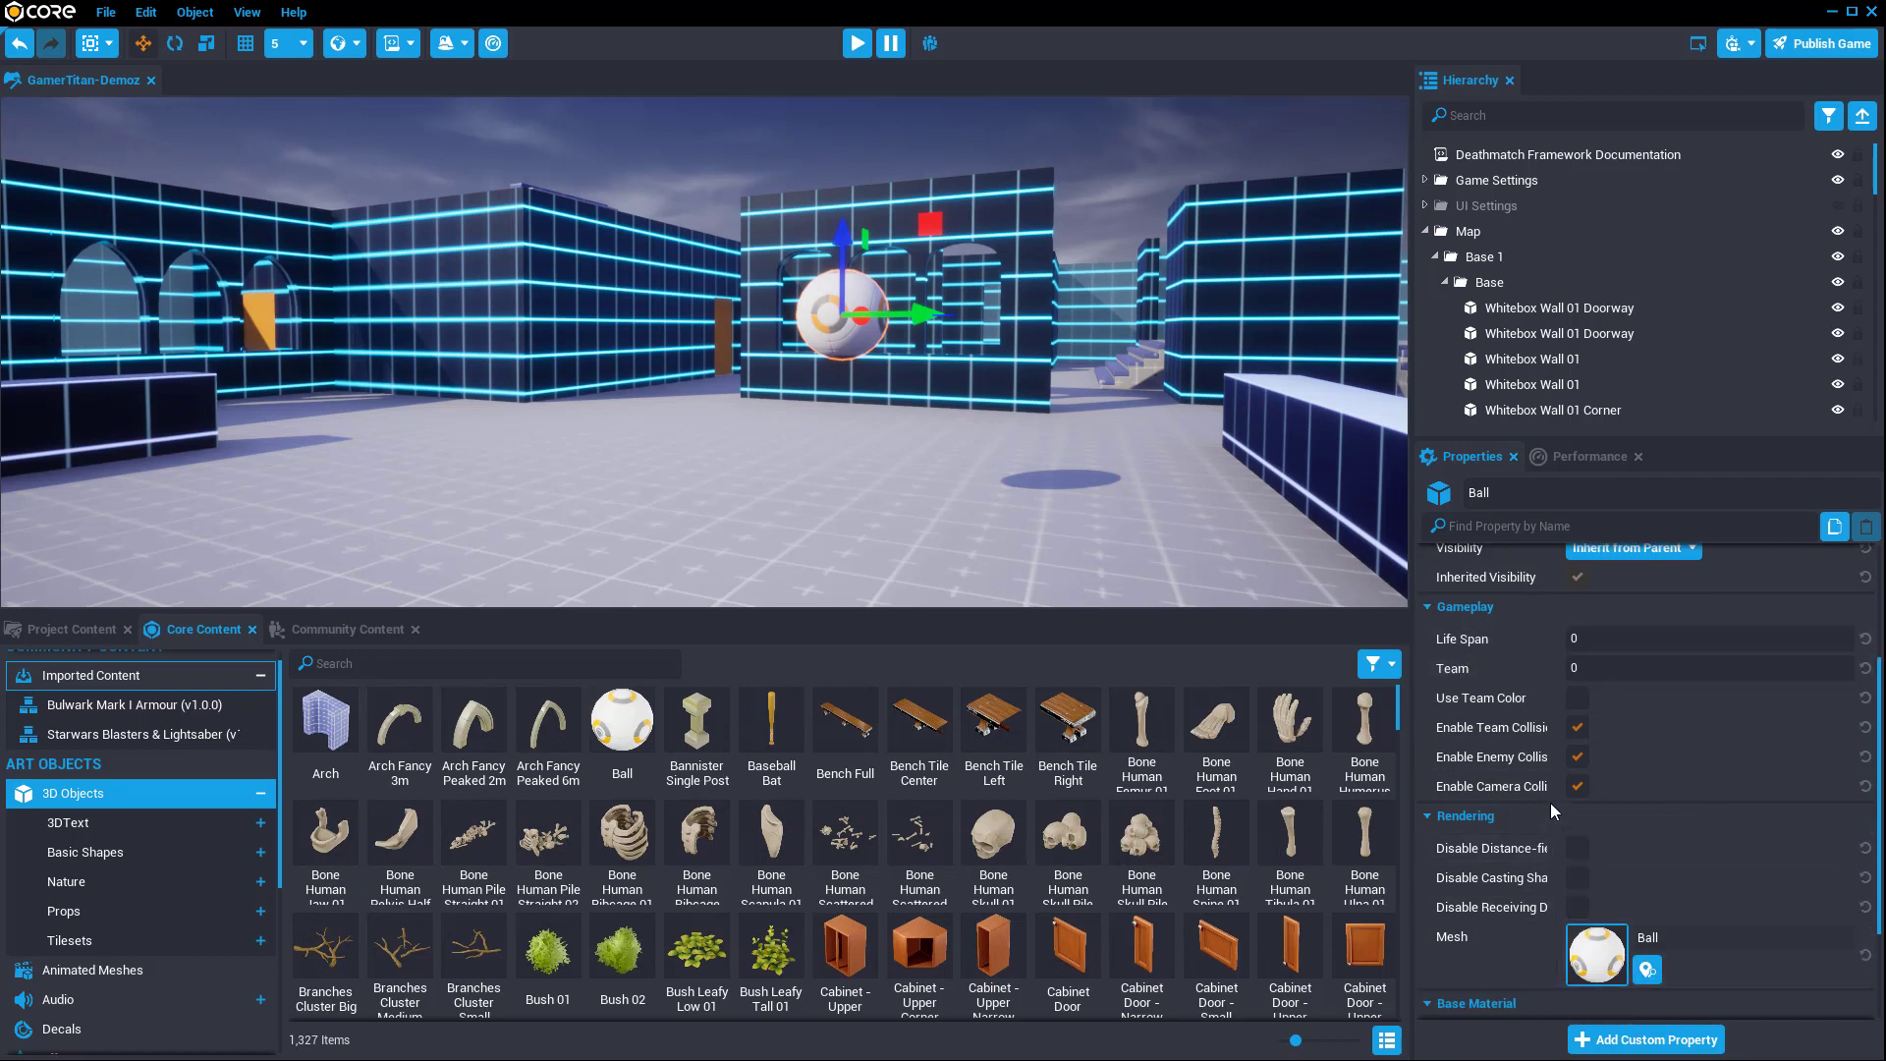
{"action": "scroll", "coordinate": [1515, 715], "scroll_direction": "down", "scroll_amount": 5}
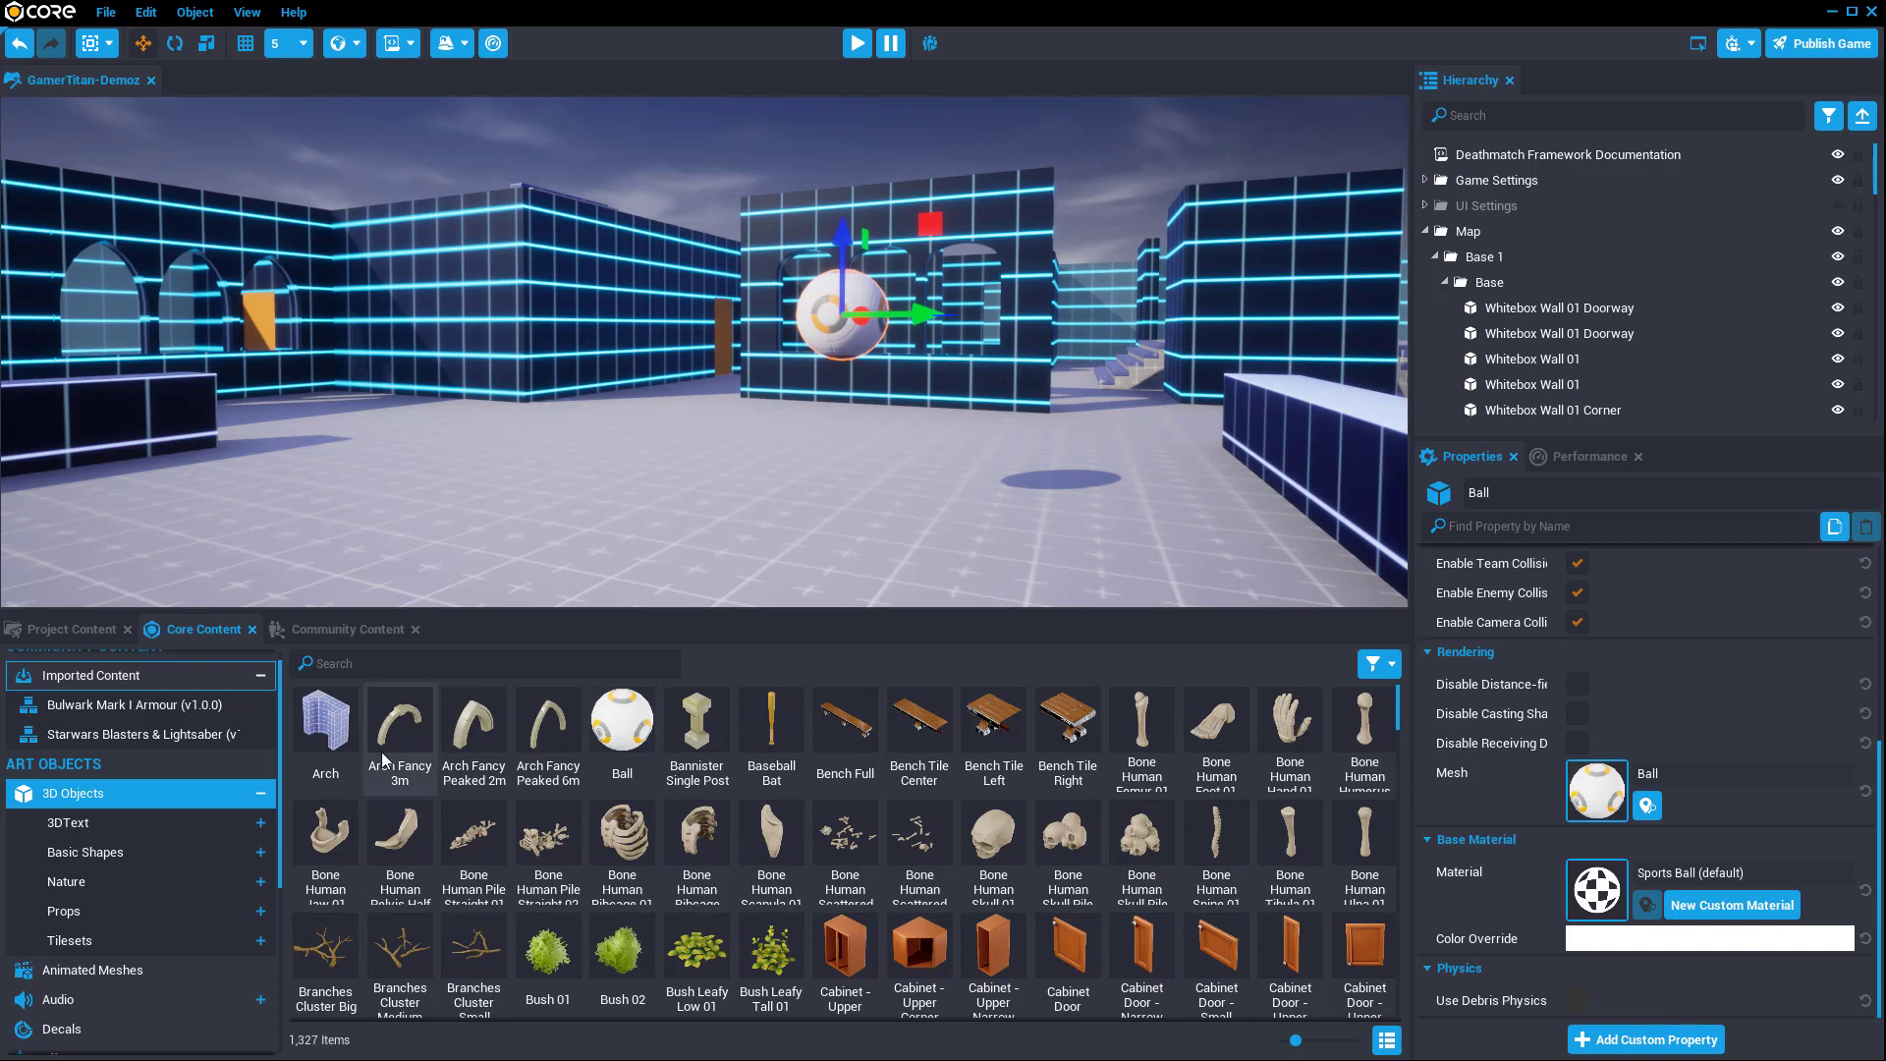
Step: Search Core Content for "rifle", place an Advanced Assault Rifle on the arena floor beside the ball, and raise it above the floor
{"action": "left_click", "coordinate": [352, 672]}
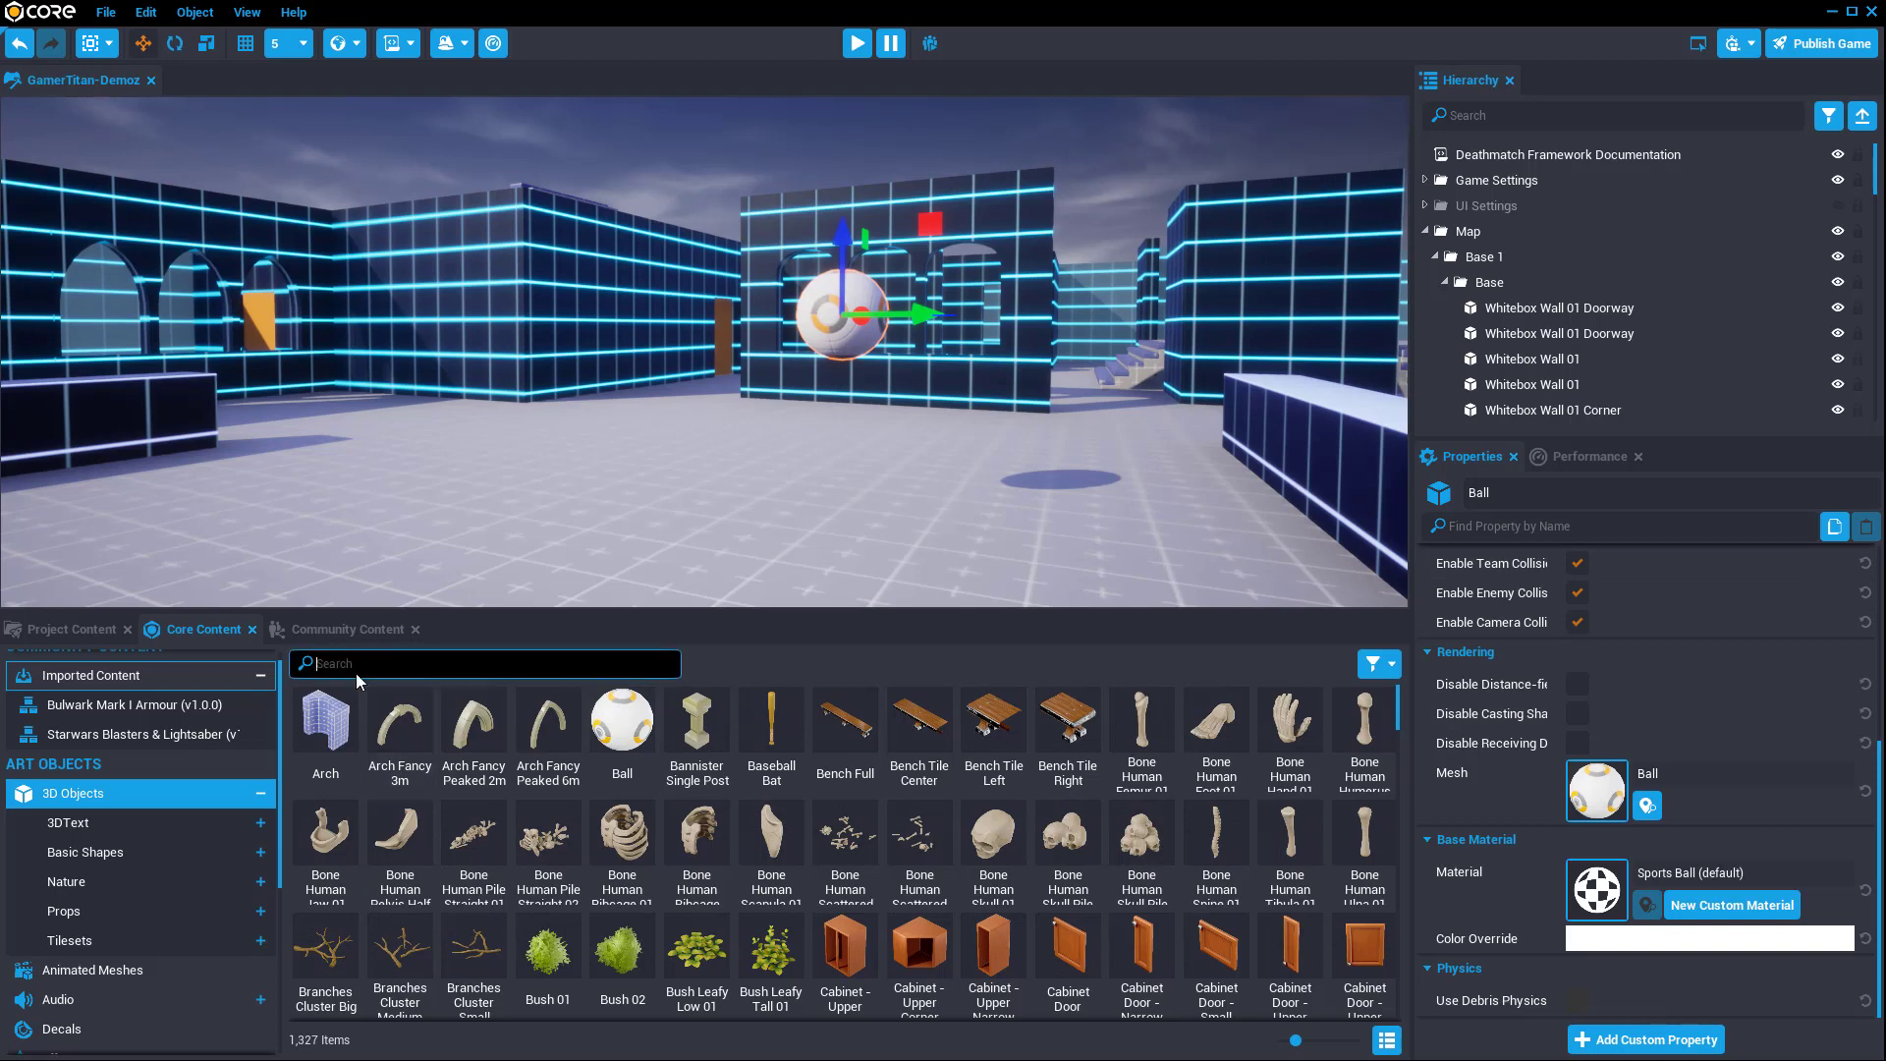
{"action": "type", "text": "rifle"}
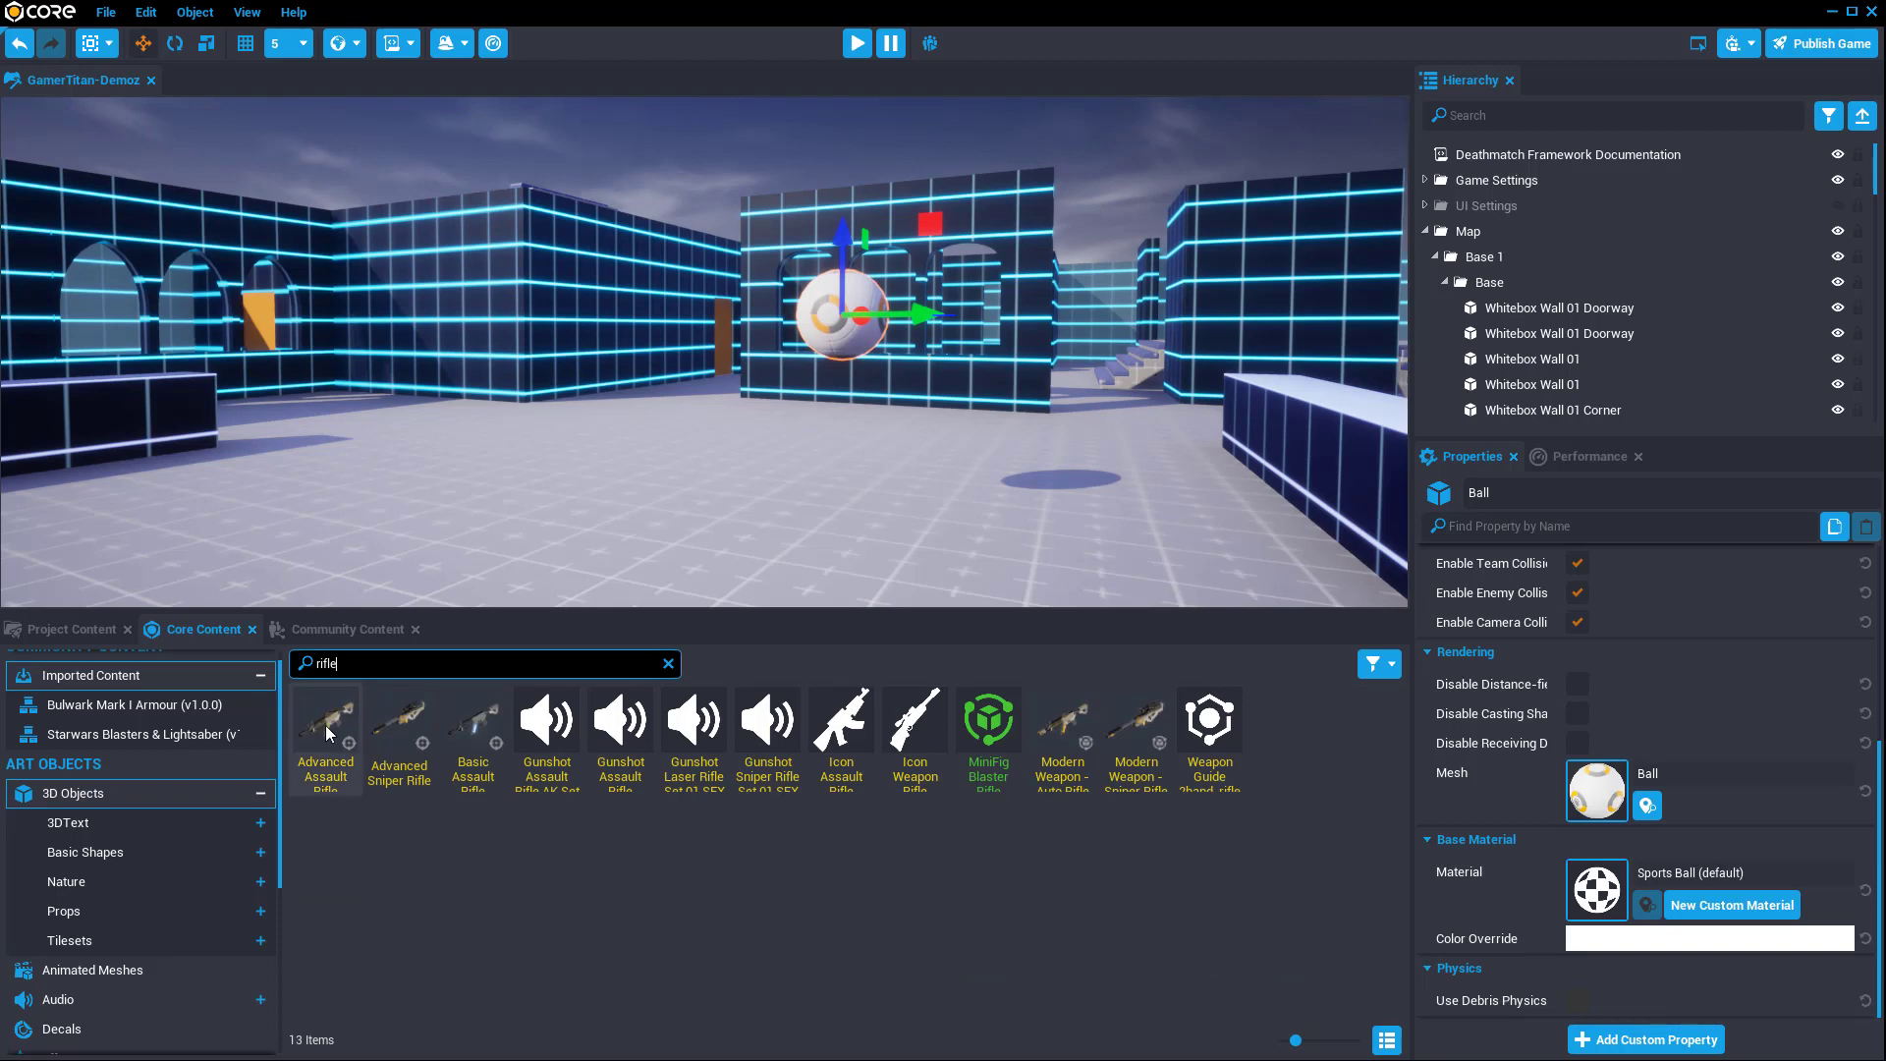
{"action": "left_click_drag", "start_coordinate": [327, 725], "coordinate": [639, 479]}
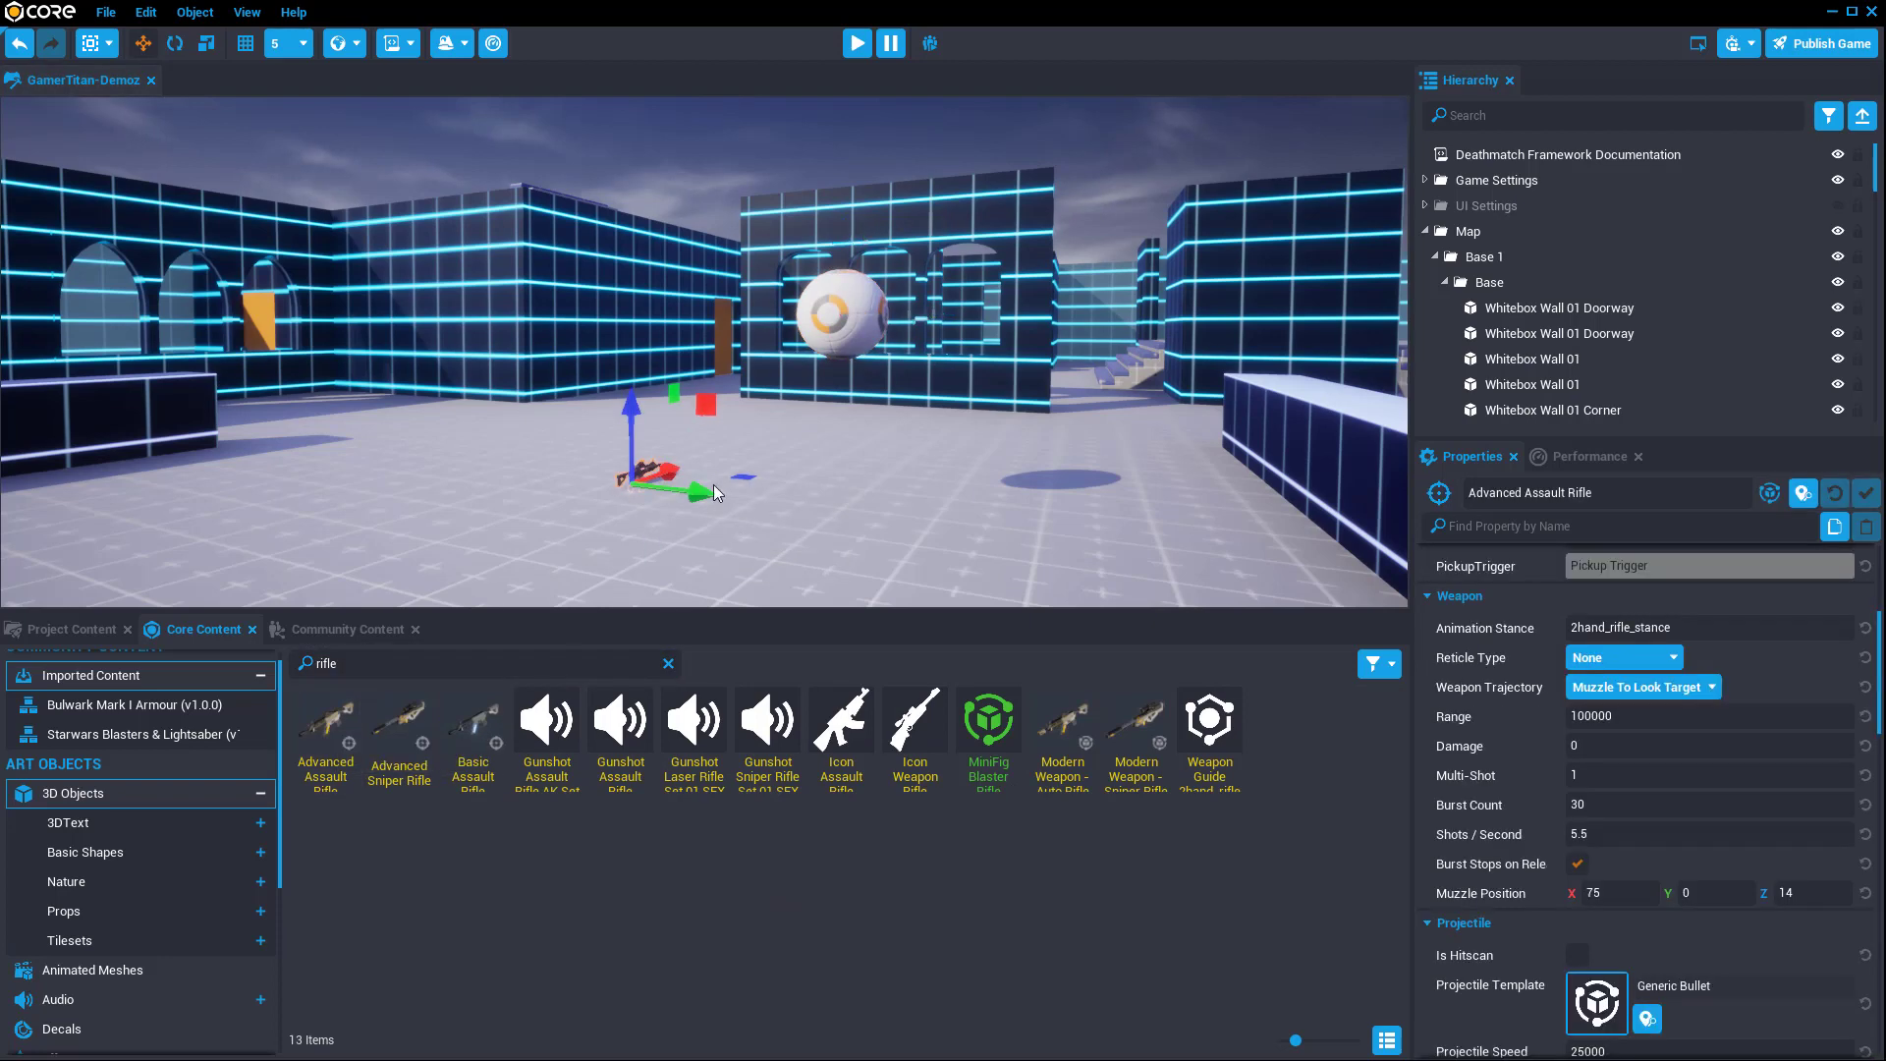
{"action": "left_click_drag", "start_coordinate": [628, 410], "coordinate": [630, 351]}
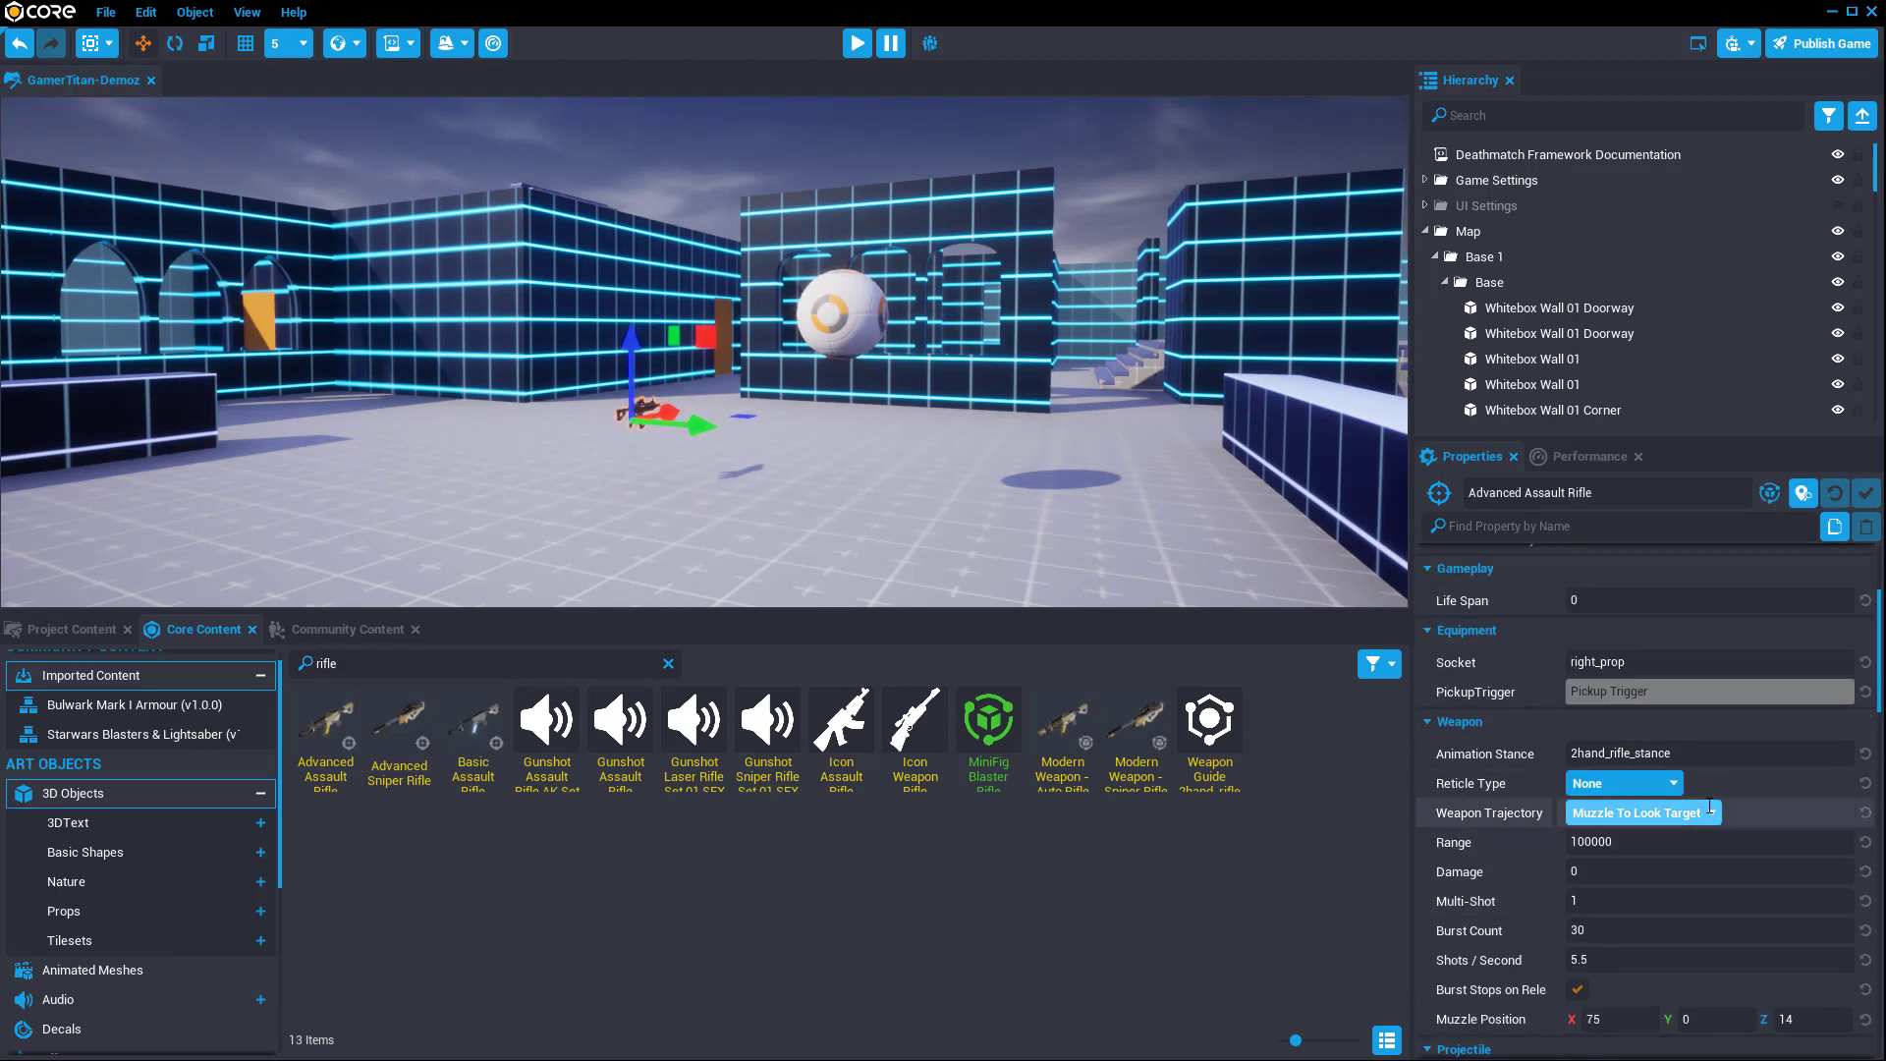
Step: Select the ball in the scene and compare its properties with those of the rifle
{"action": "left_click", "coordinate": [893, 342]}
{"action": "scroll", "coordinate": [1662, 792], "scroll_direction": "down", "scroll_amount": 2}
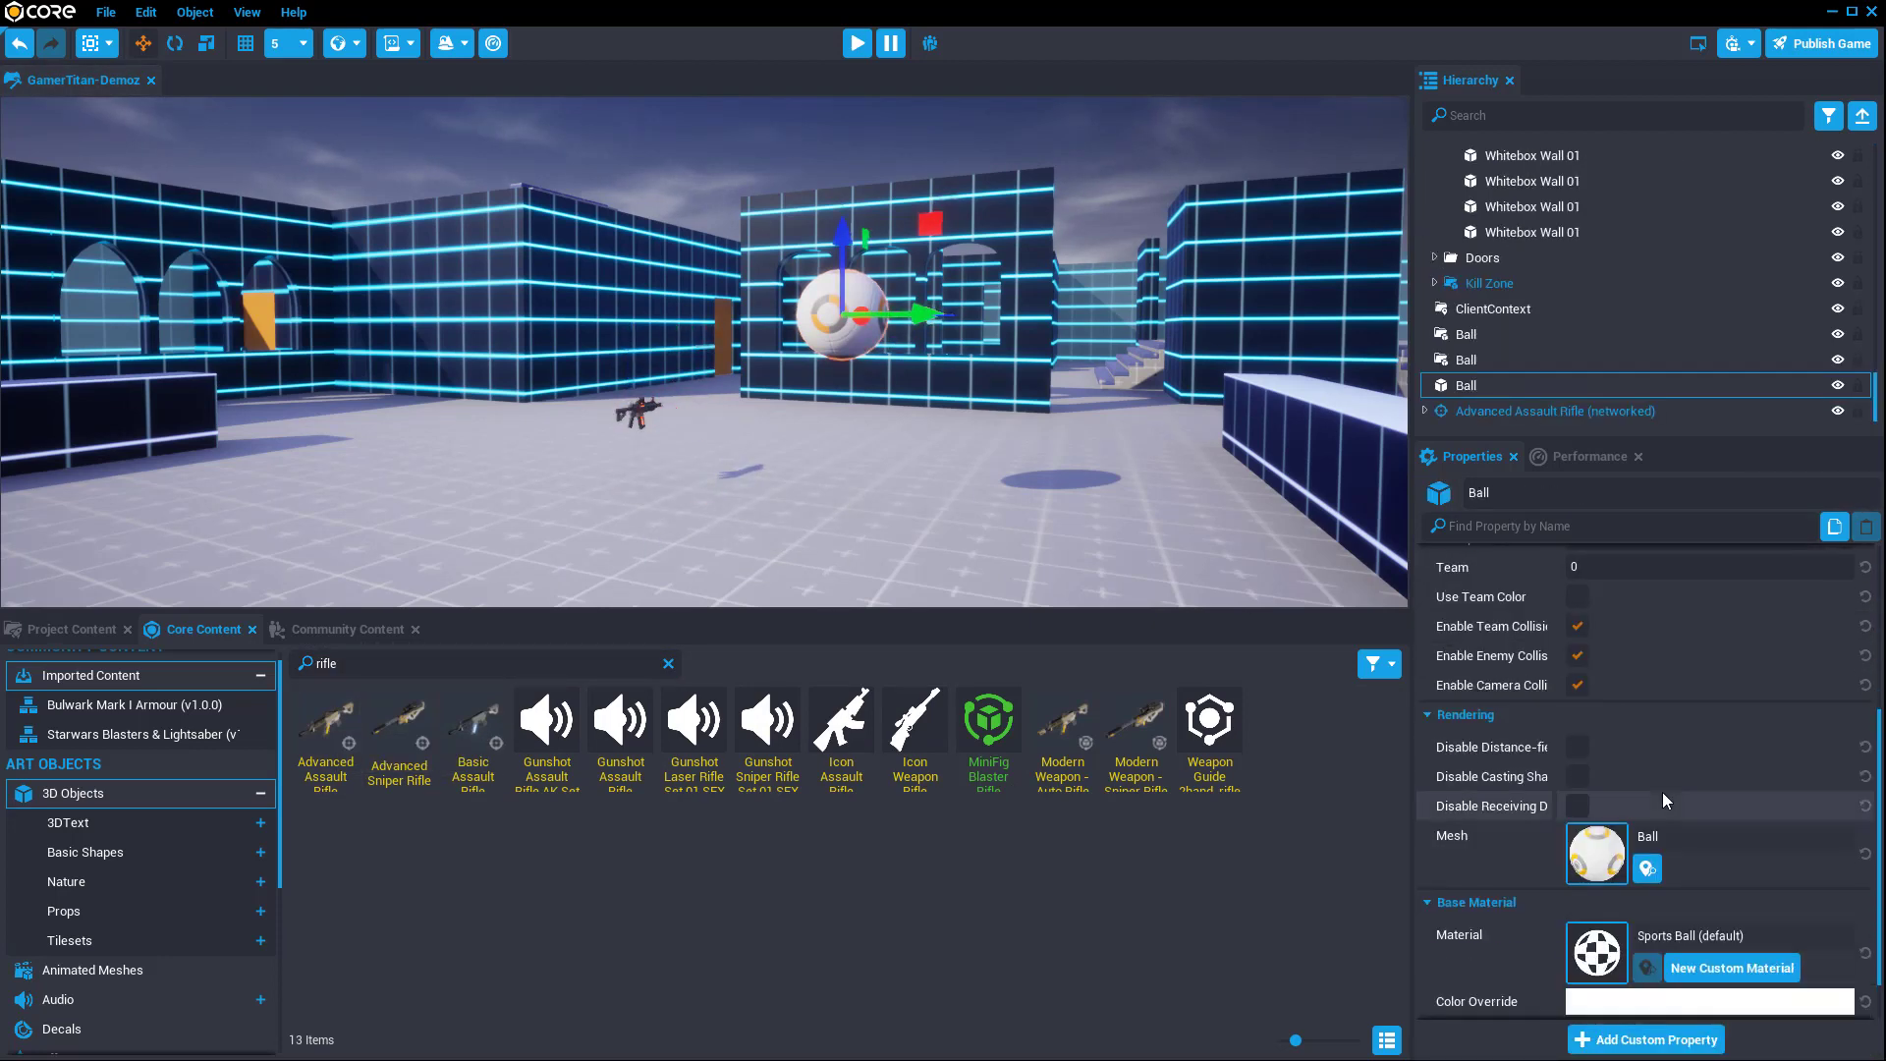
{"action": "scroll", "coordinate": [1660, 801], "scroll_direction": "up", "scroll_amount": 3}
{"action": "scroll", "coordinate": [1693, 814], "scroll_direction": "down", "scroll_amount": 2}
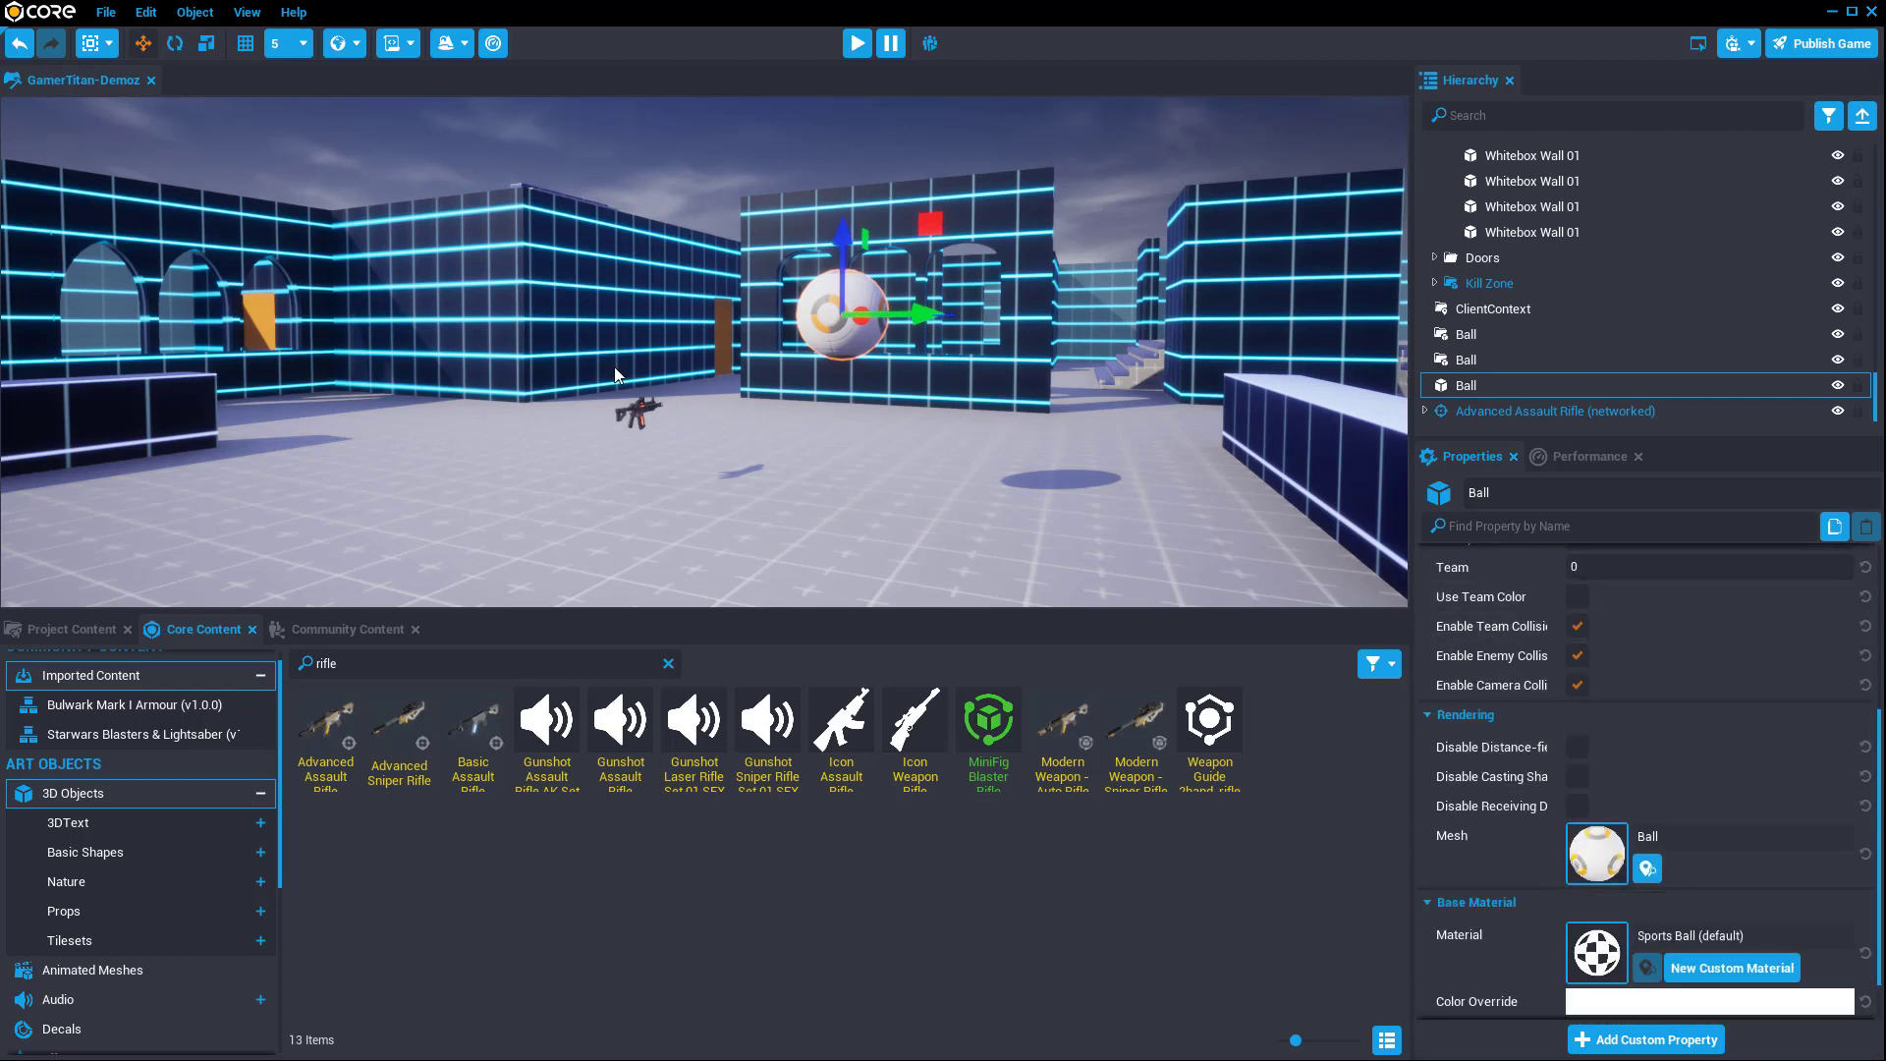
Step: Select the whole Advanced Assault Rifle rather than one of its parts, bringing up its Weapon properties
{"action": "key", "text": "BackSpace"}
{"action": "left_click", "coordinate": [650, 421]}
{"action": "scroll", "coordinate": [1473, 386], "scroll_direction": "up", "scroll_amount": 3}
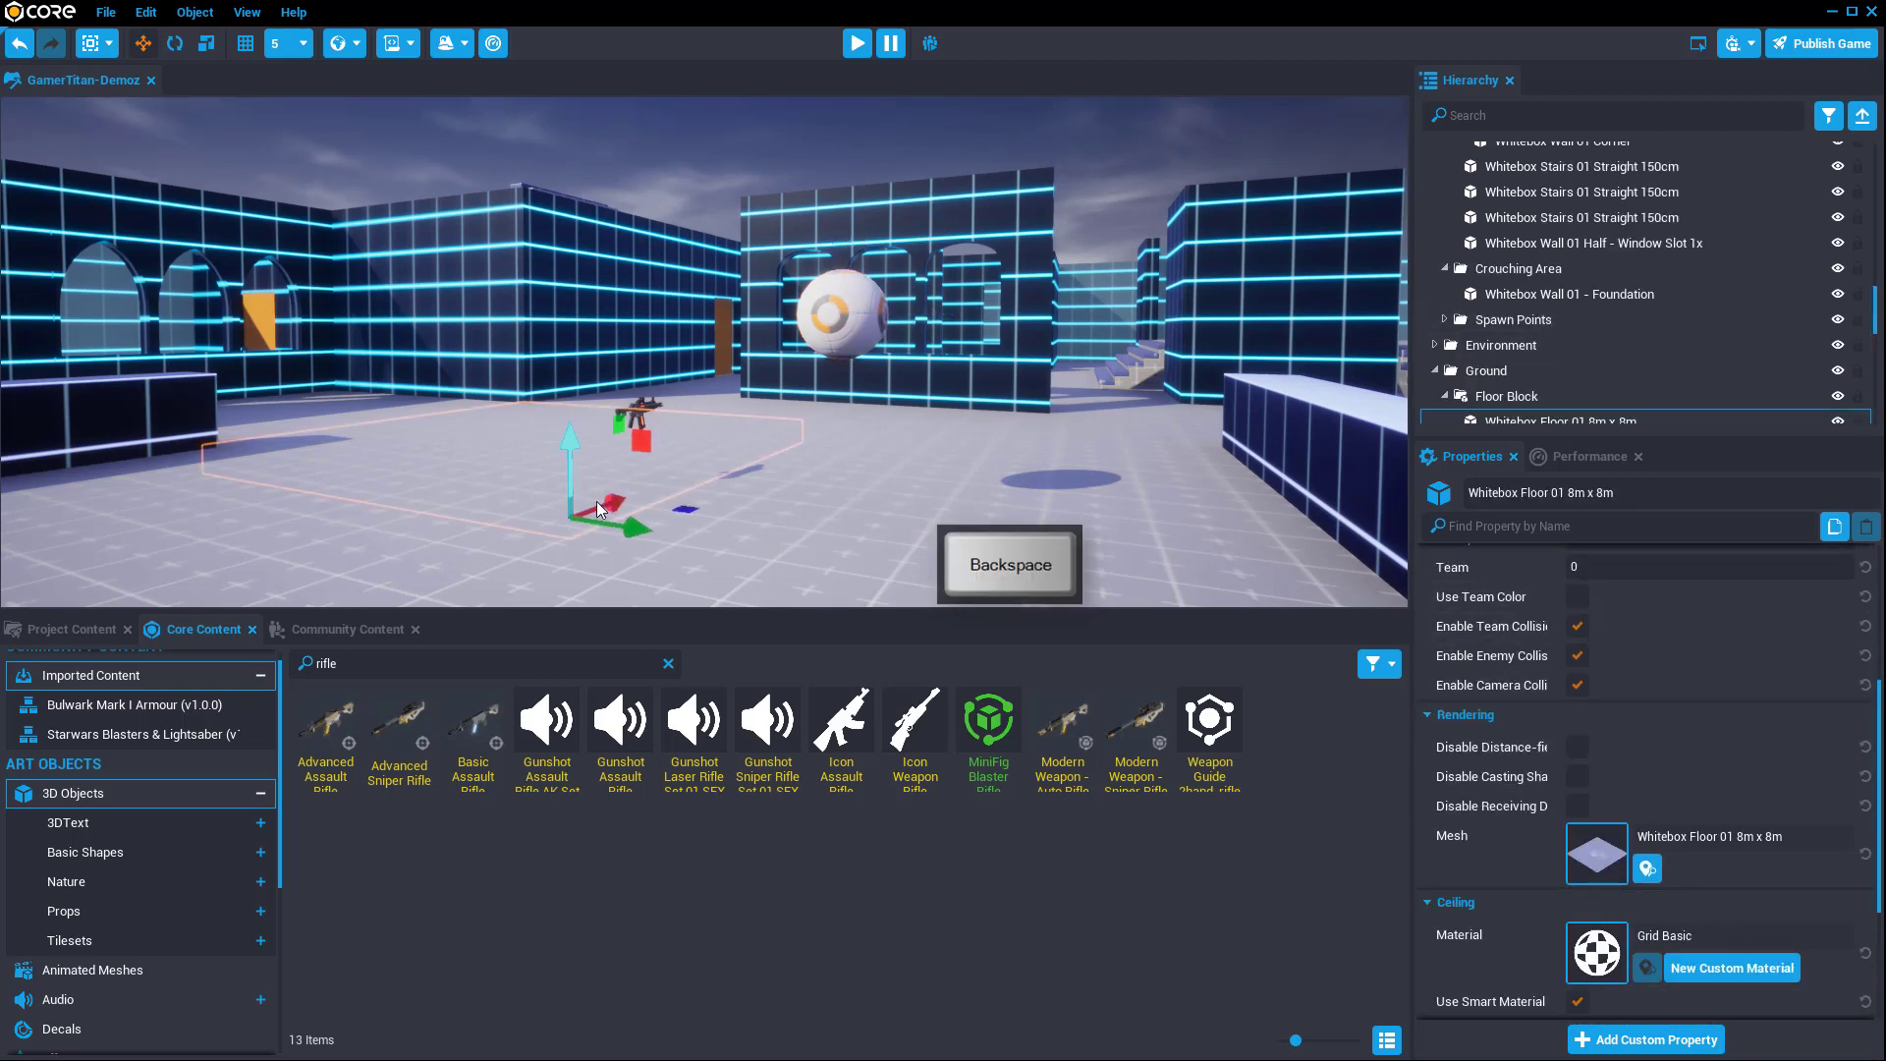
{"action": "left_click", "coordinate": [638, 403]}
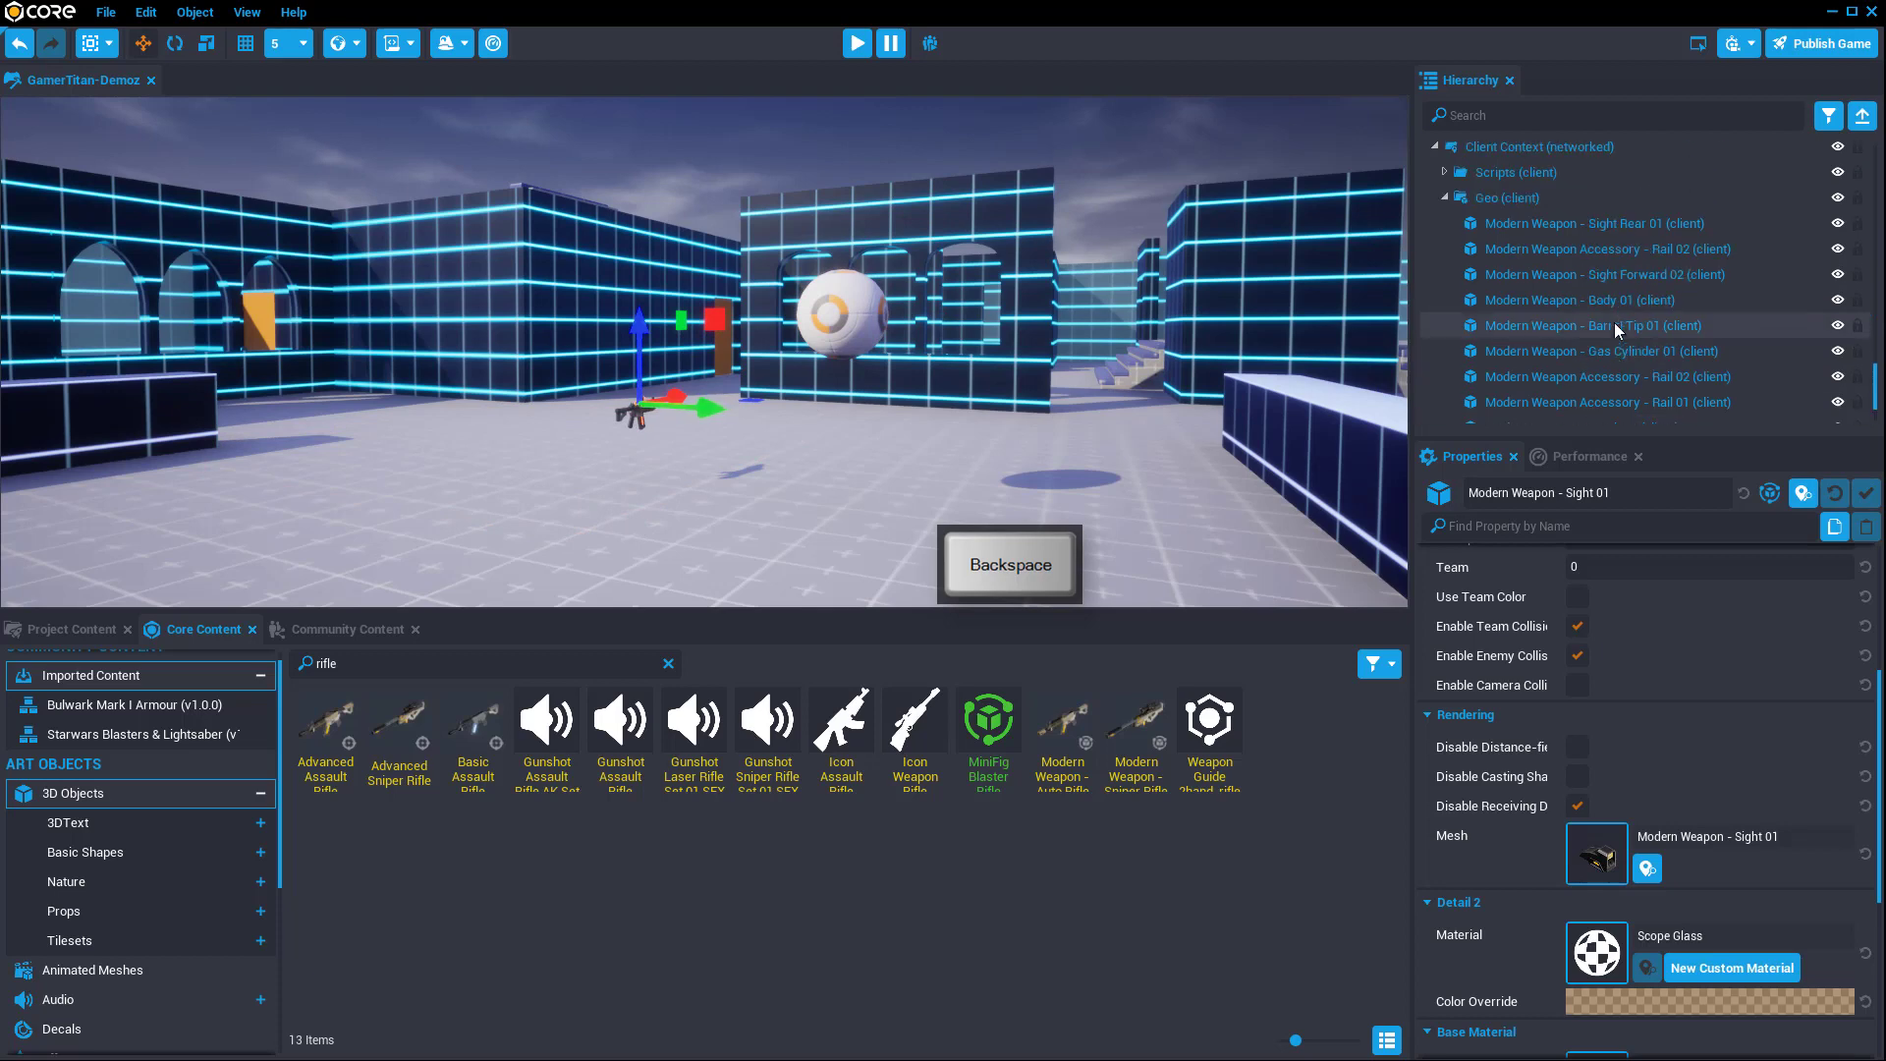
{"action": "left_click", "coordinate": [1487, 200]}
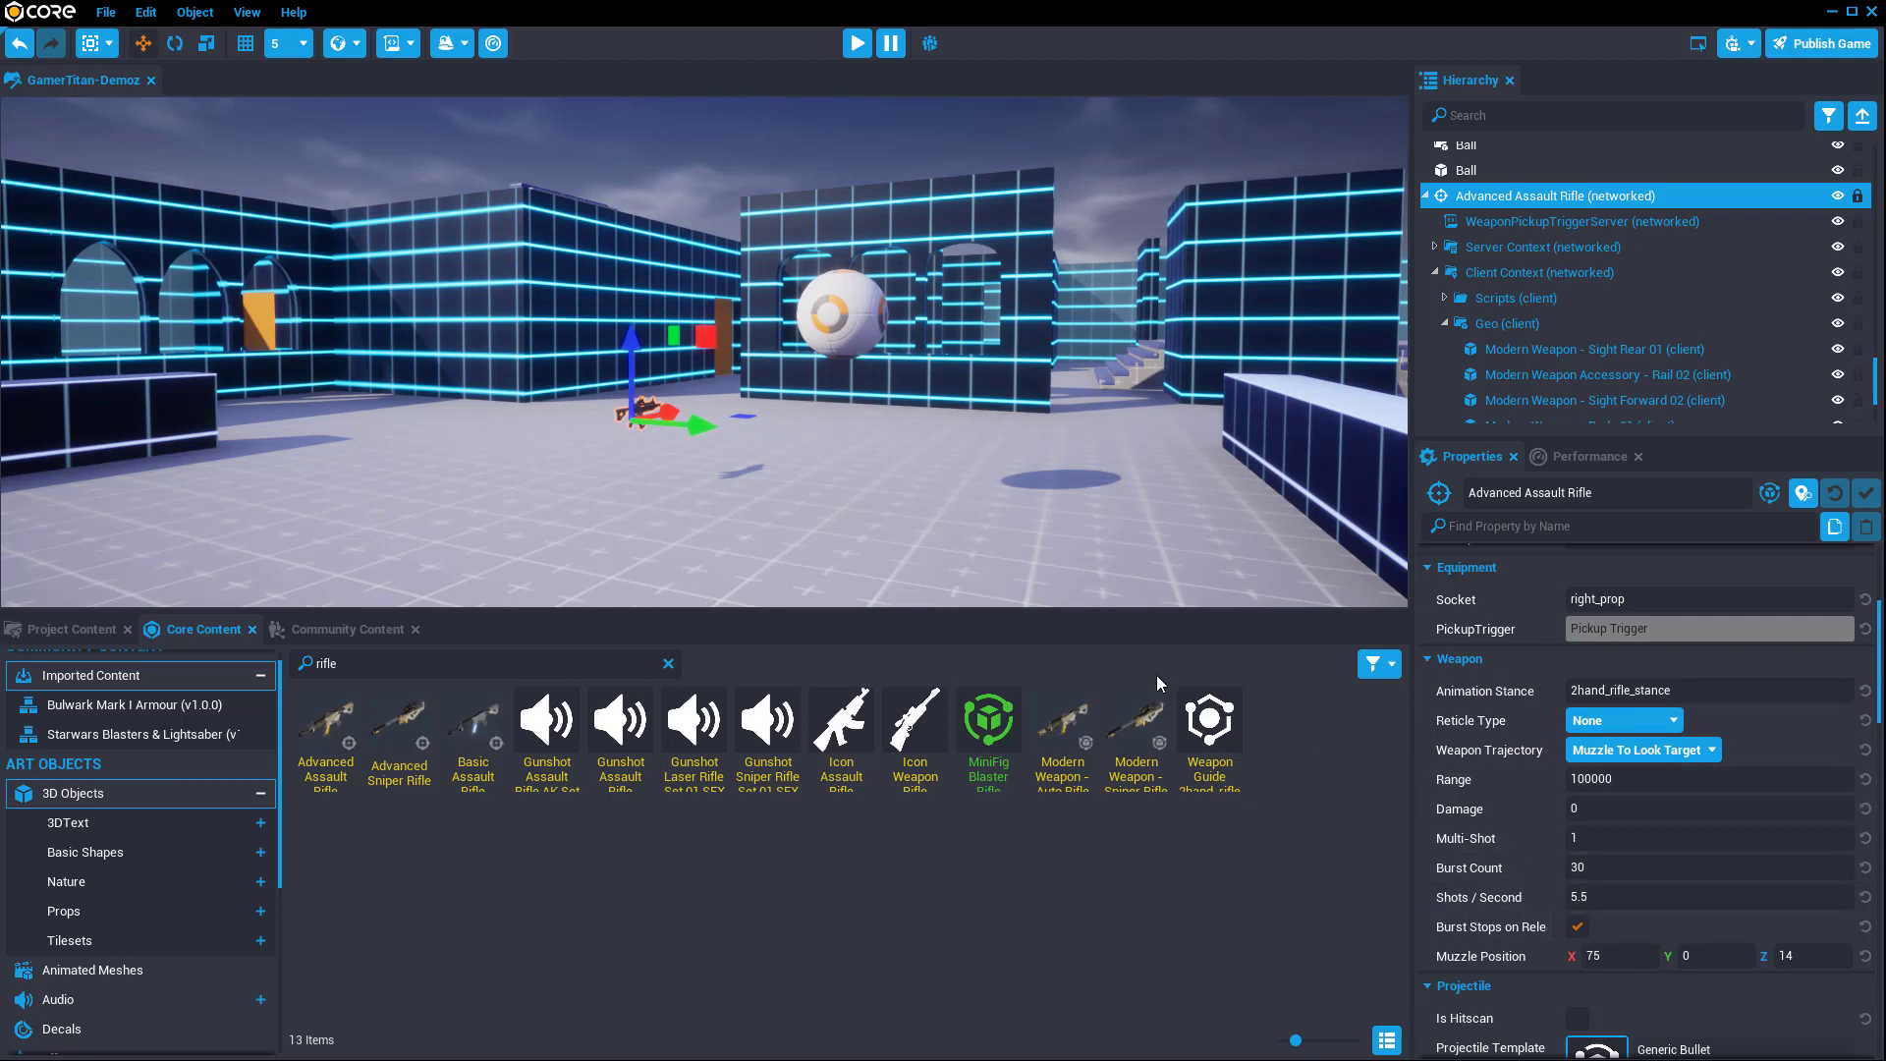
Step: Preview the game, test-fire the assault rifle, and end the preview
{"action": "key", "text": "="}
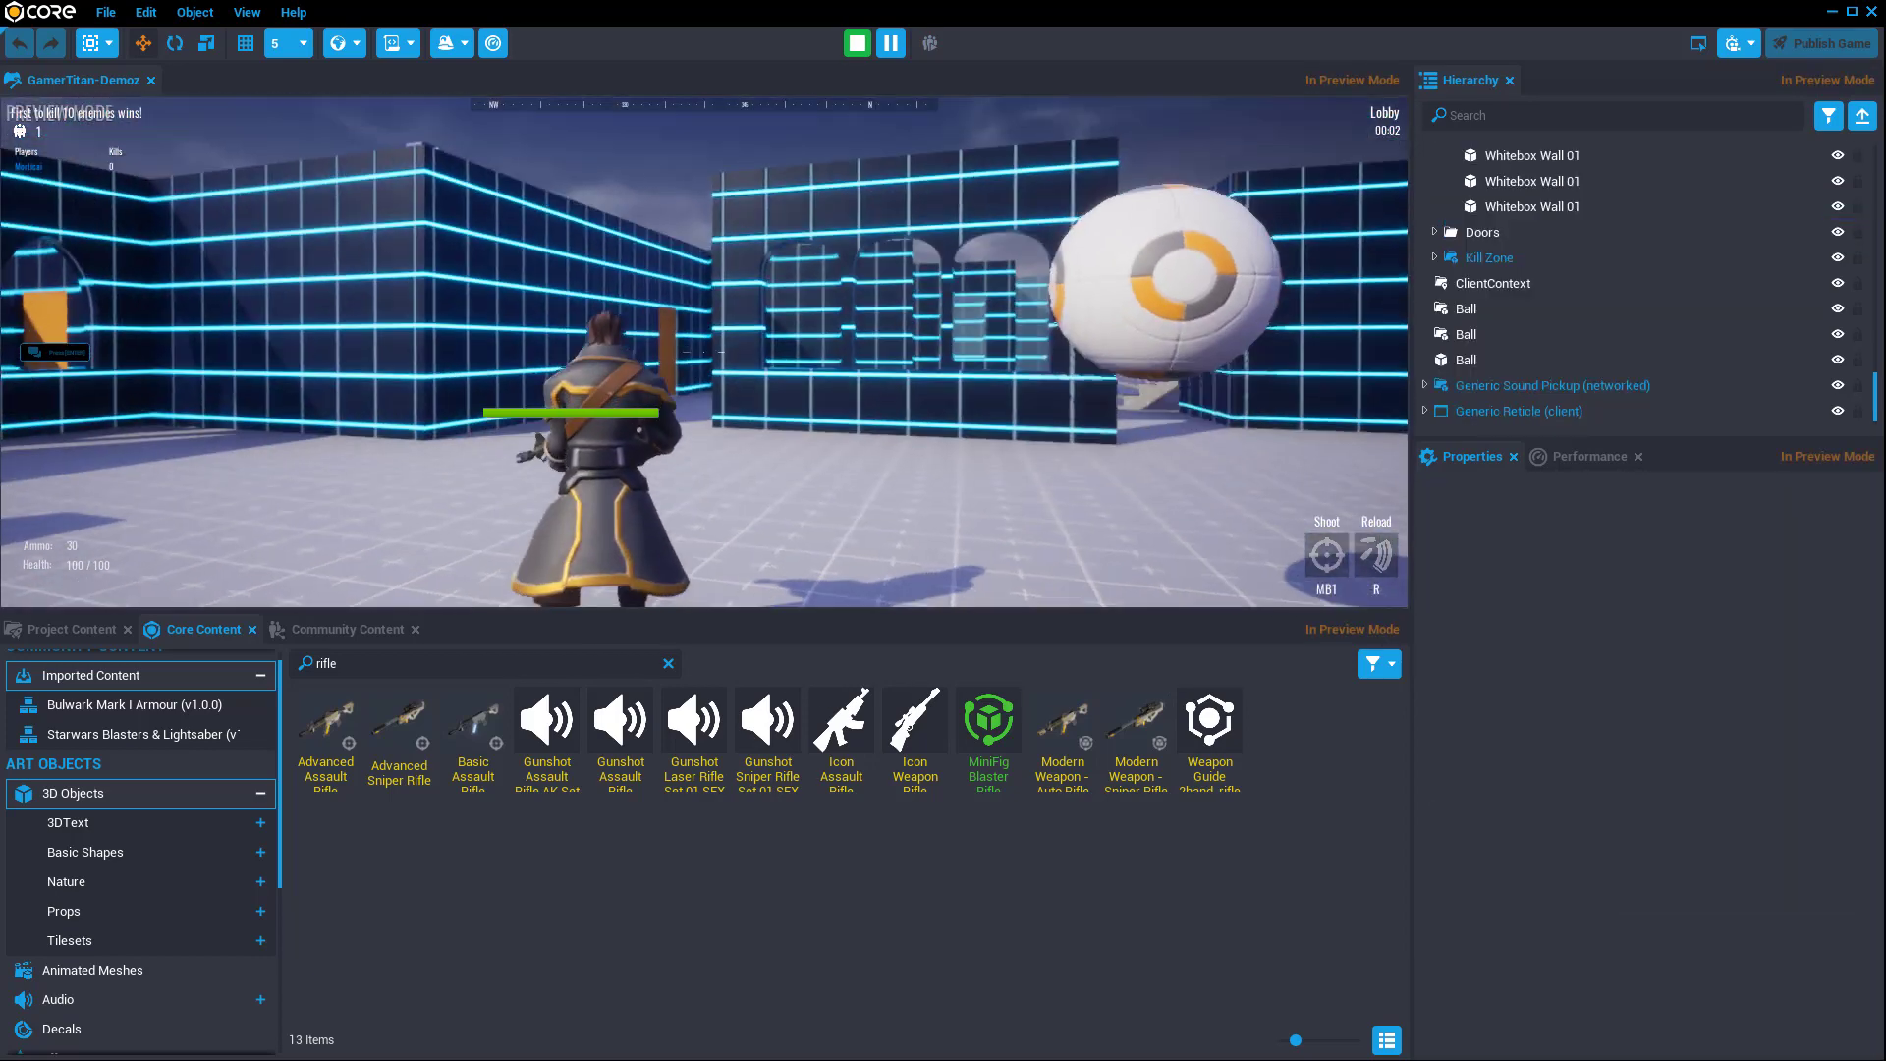
{"action": "left_click", "coordinate": [727, 350]}
{"action": "left_click_drag", "start_coordinate": [727, 350], "coordinate": [727, 350]}
{"action": "key", "text": "="}
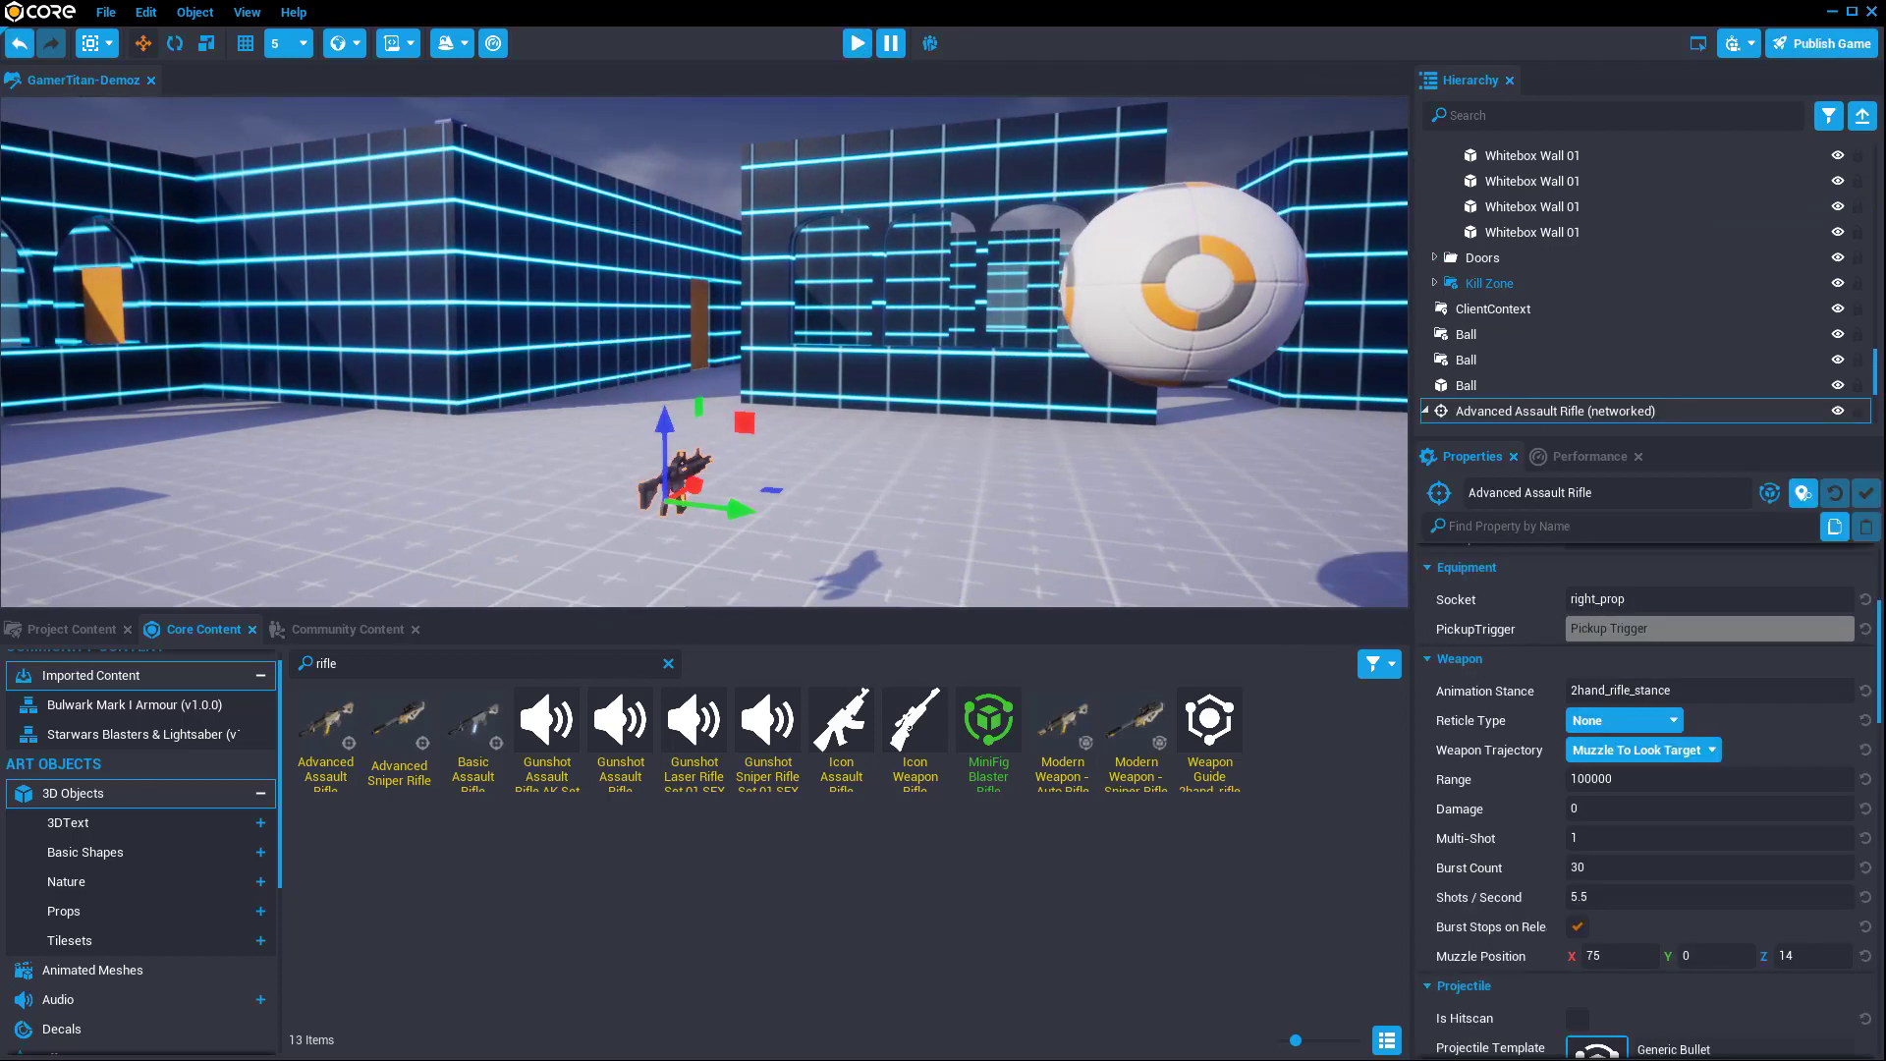
Step: Try setting the Advanced Assault Rifle's Shots / Second to 30
{"action": "left_click", "coordinate": [1604, 896]}
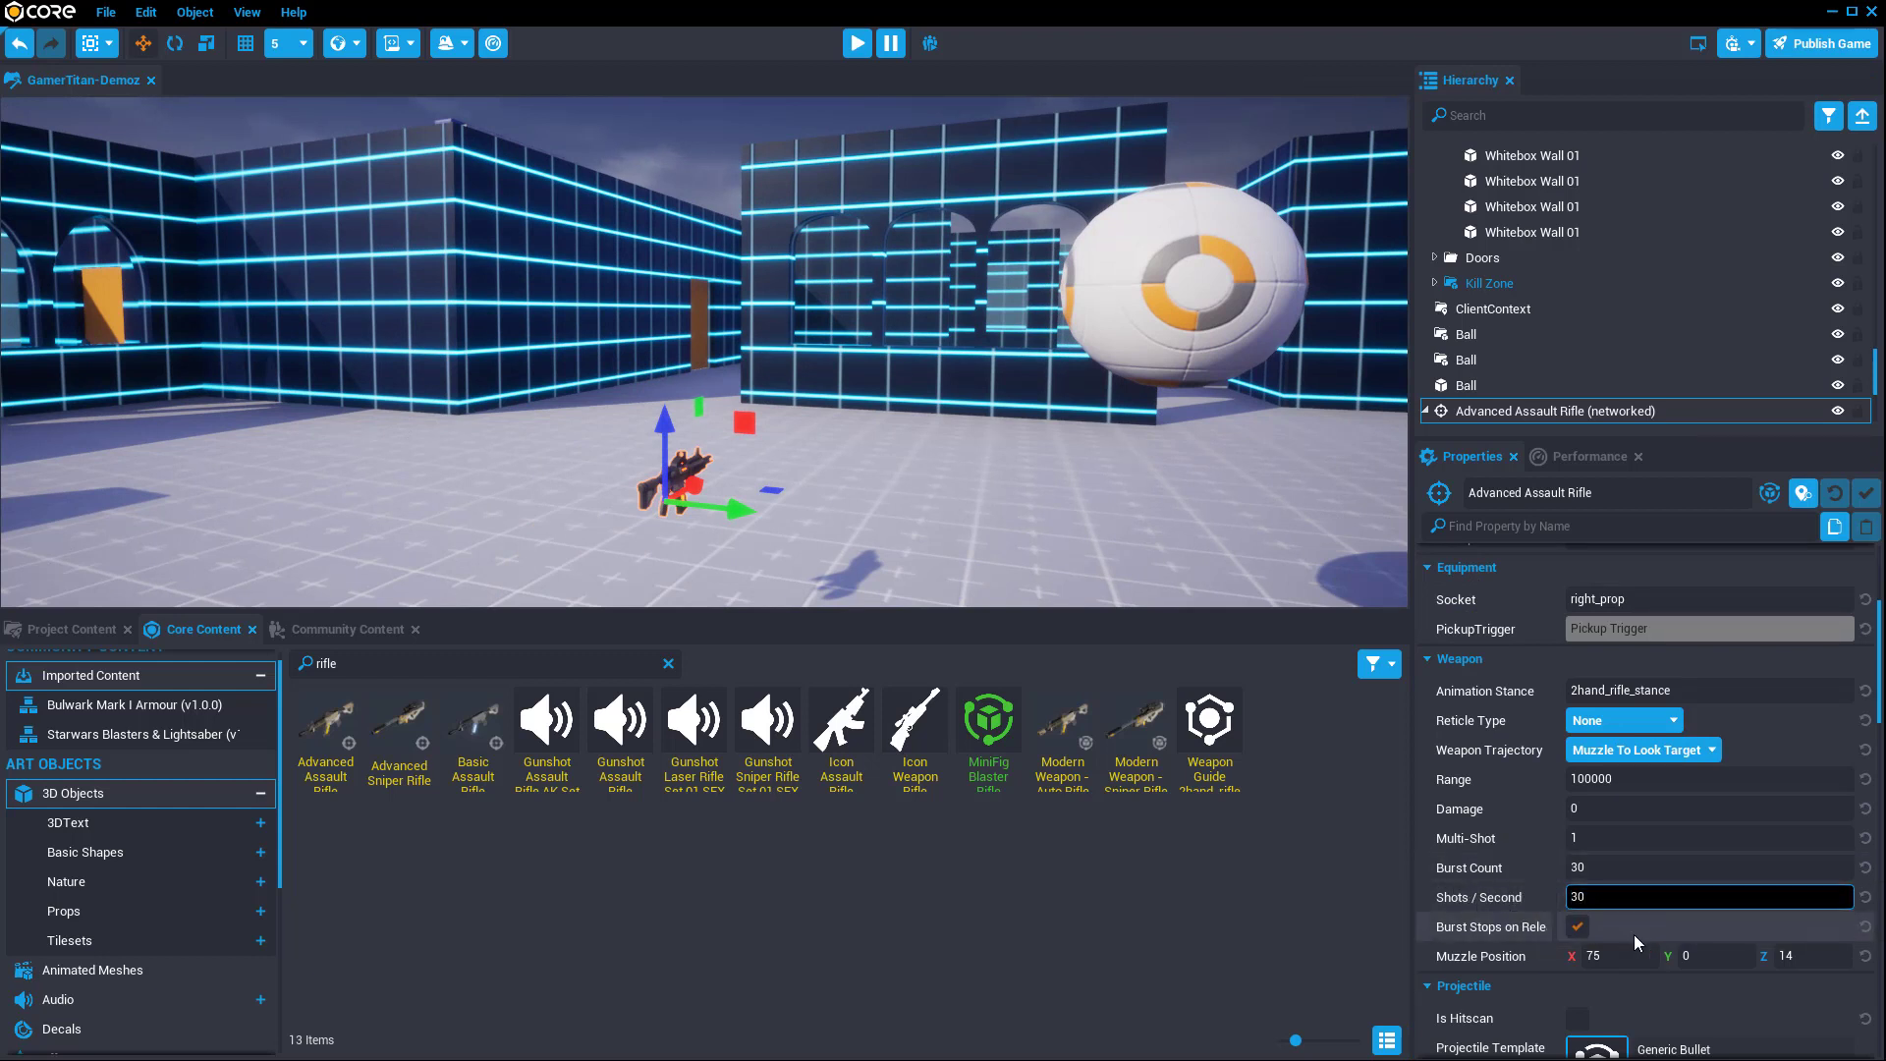
{"action": "key", "text": "Return"}
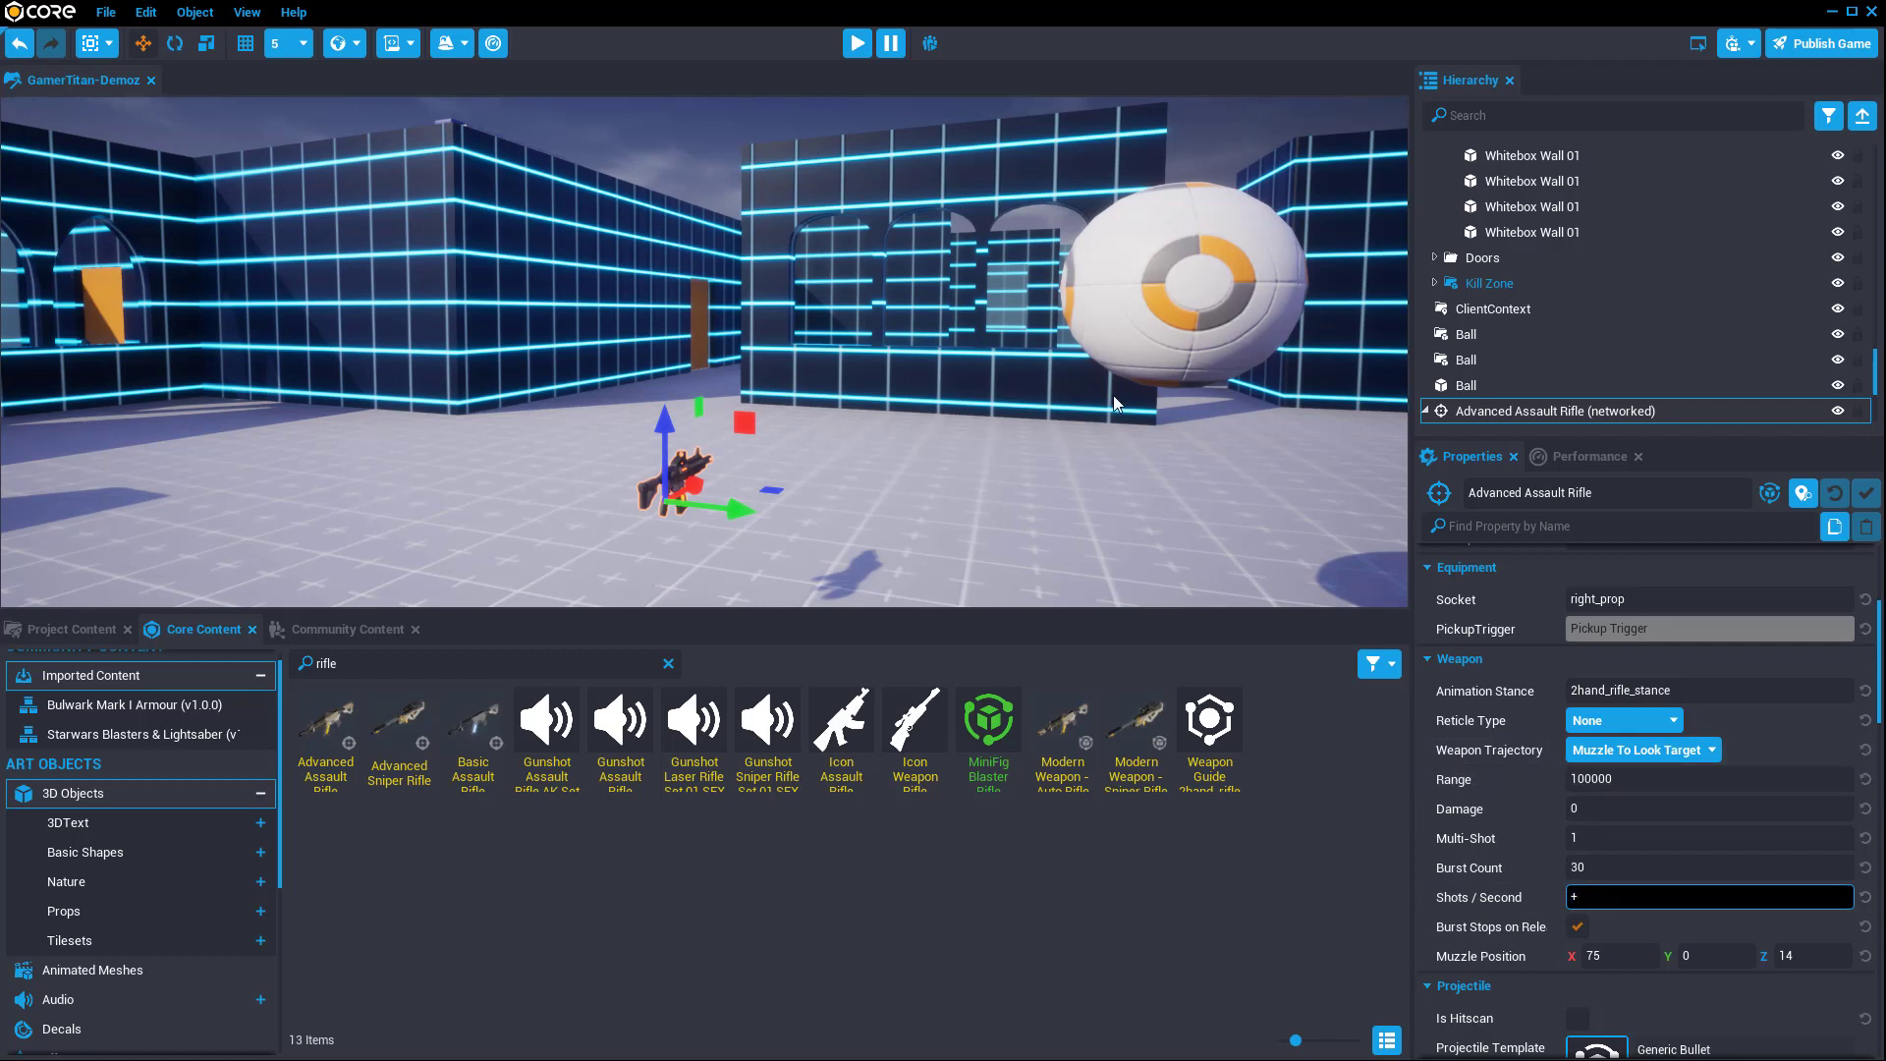
{"action": "left_click", "coordinate": [1016, 464]}
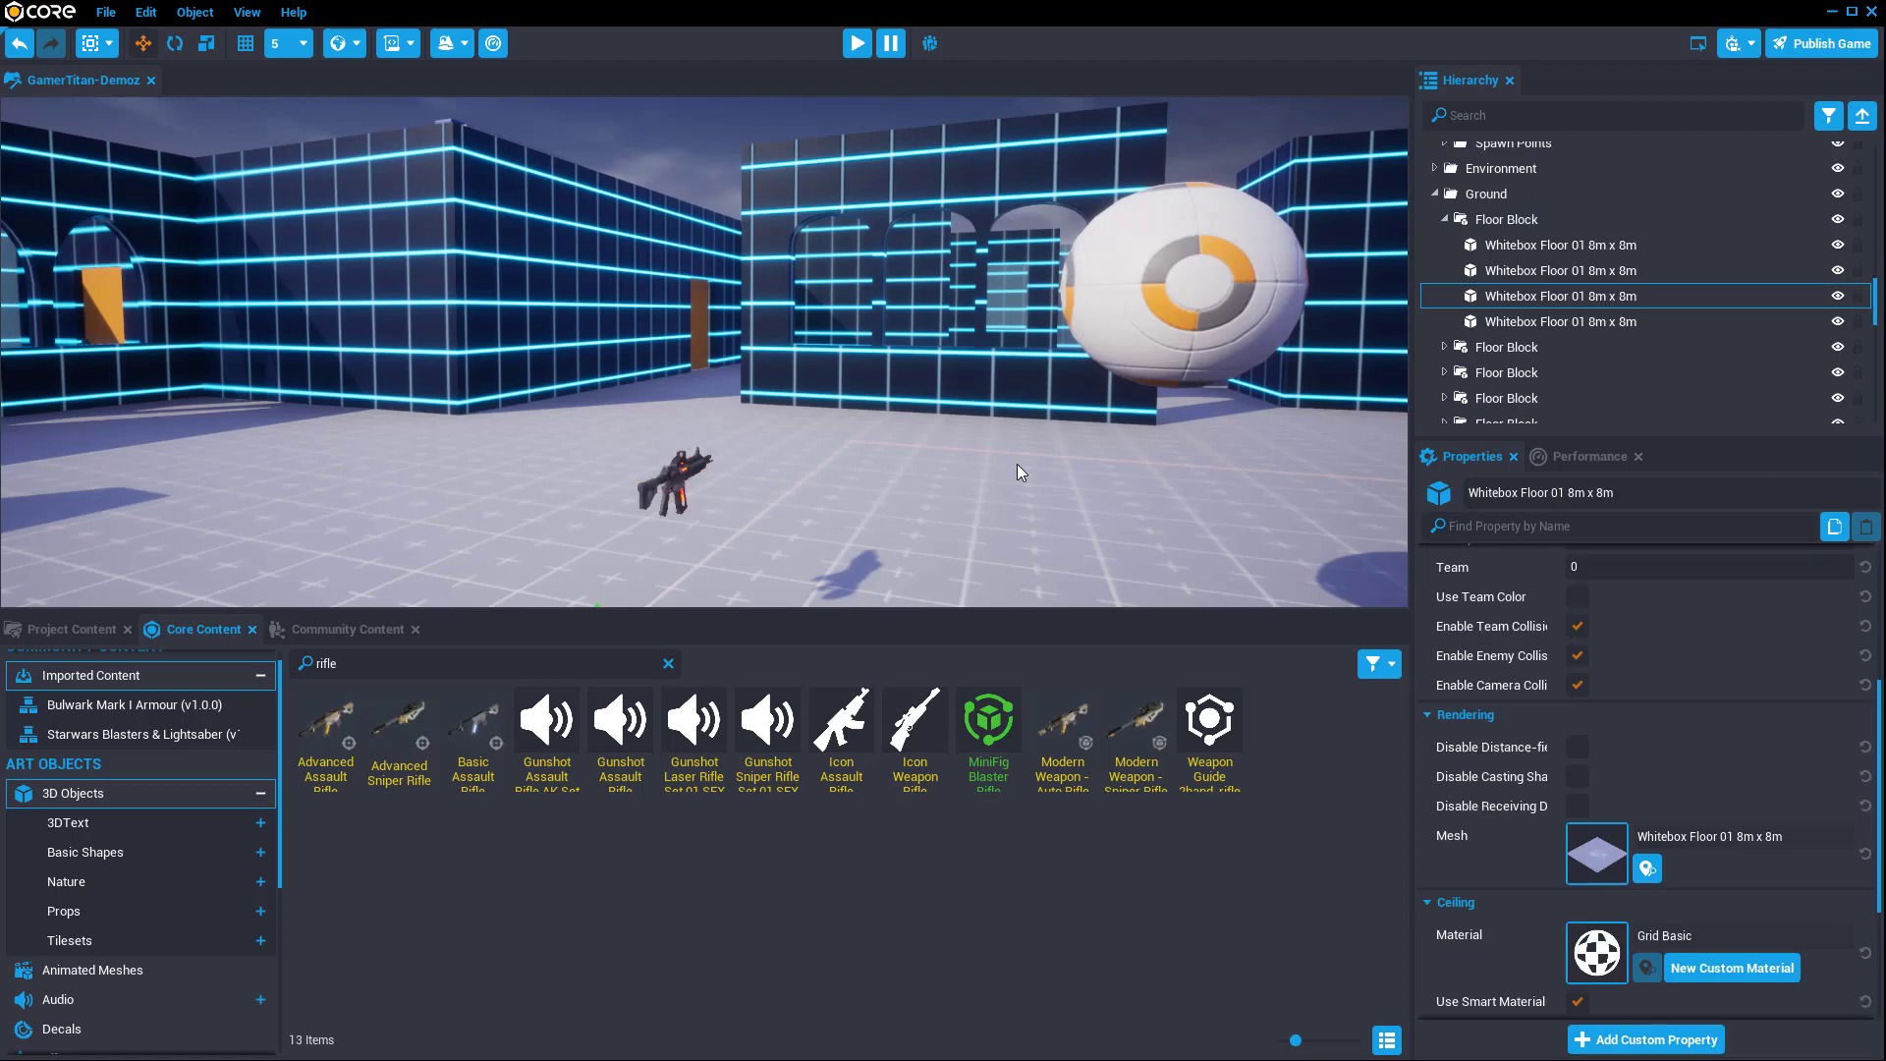
Step: Reselect the whole Advanced Assault Rifle and set its Shots / Second to 15
{"action": "left_click", "coordinate": [657, 491]}
{"action": "scroll", "coordinate": [1532, 324], "scroll_direction": "up", "scroll_amount": 1}
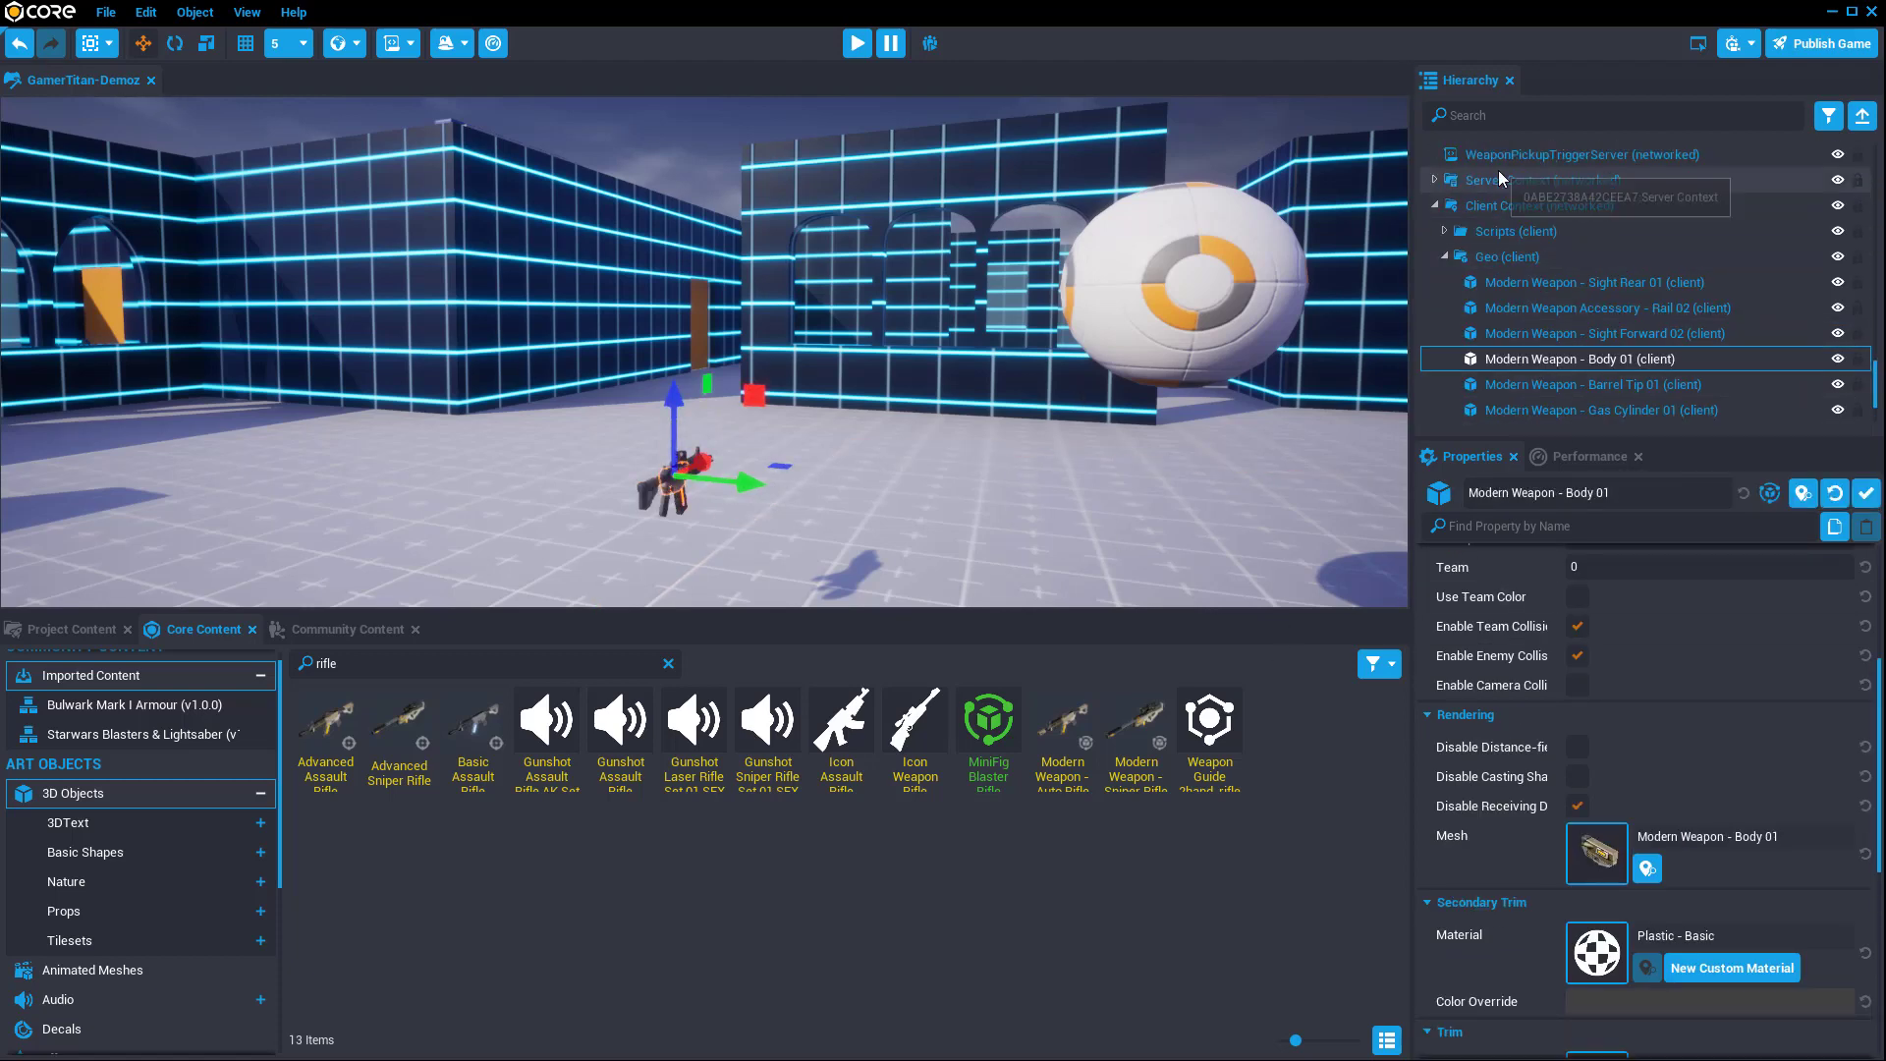
{"action": "scroll", "coordinate": [1499, 177], "scroll_direction": "up", "scroll_amount": 2}
{"action": "left_click", "coordinate": [1513, 192]}
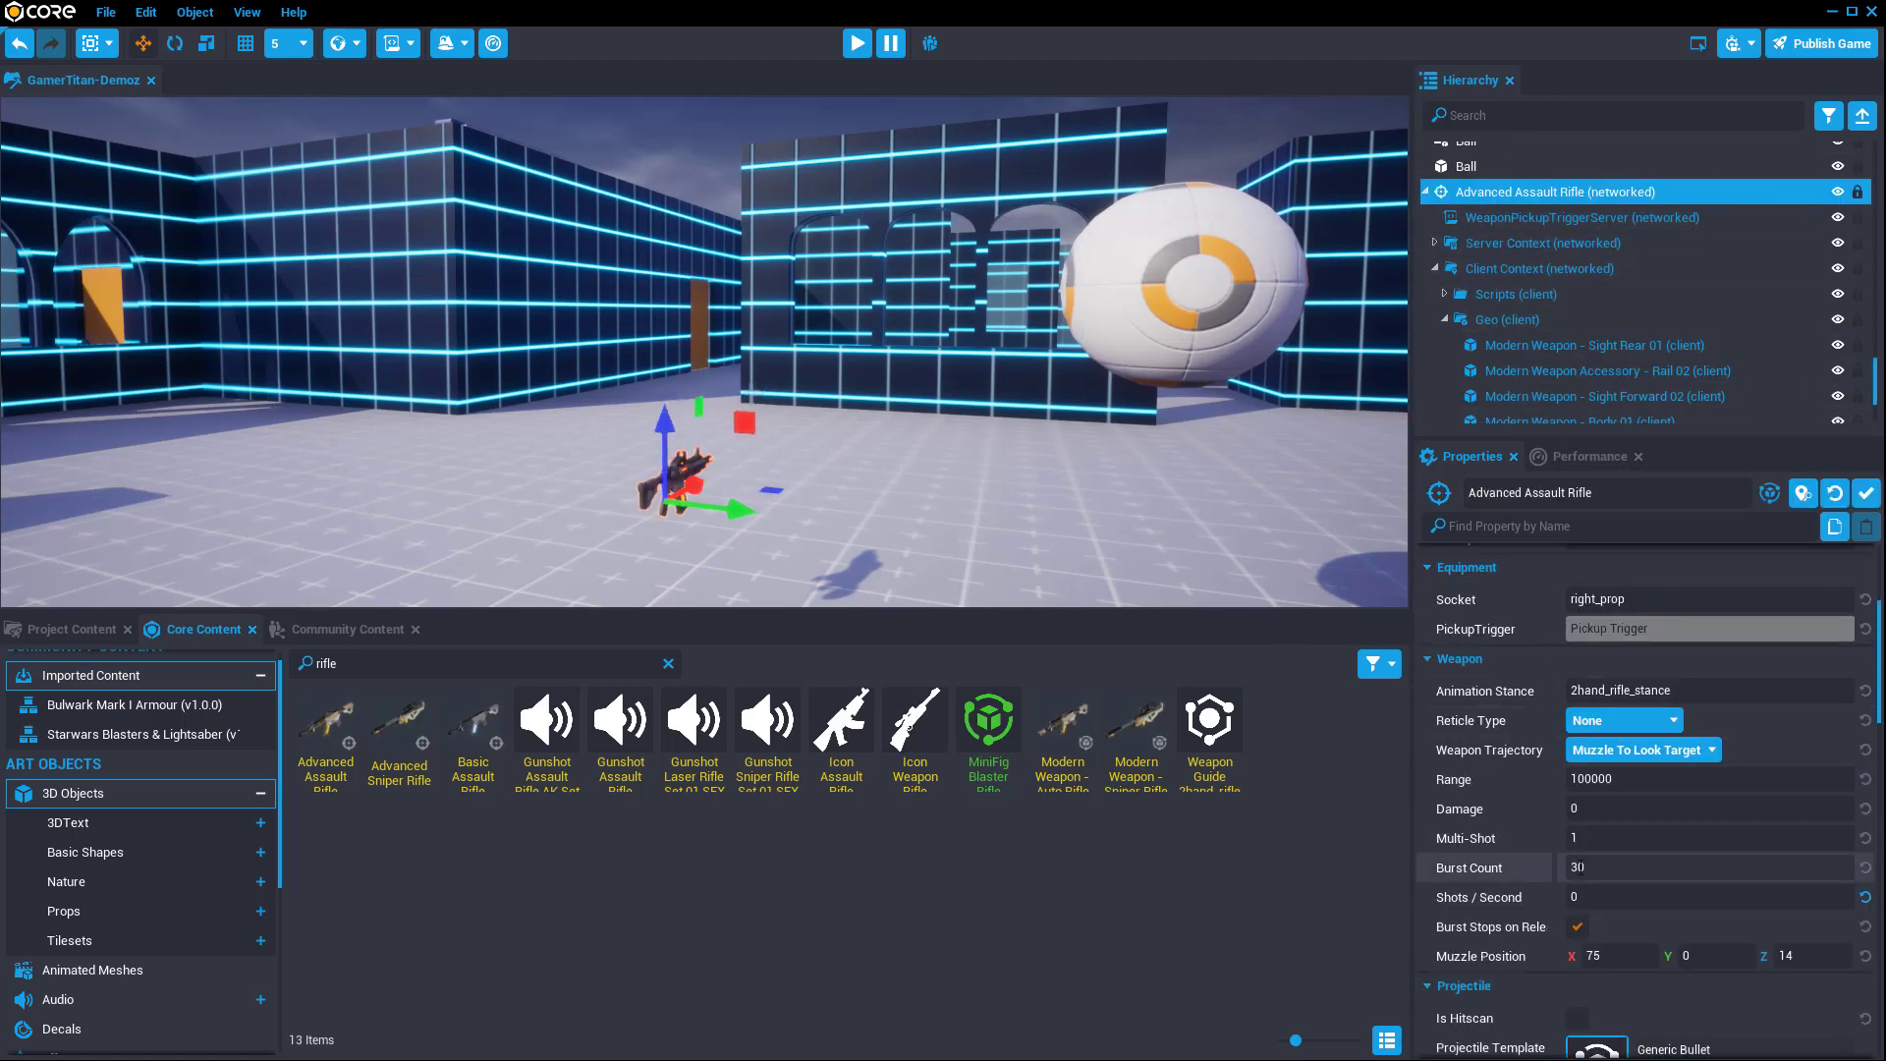
{"action": "left_click", "coordinate": [1576, 896]}
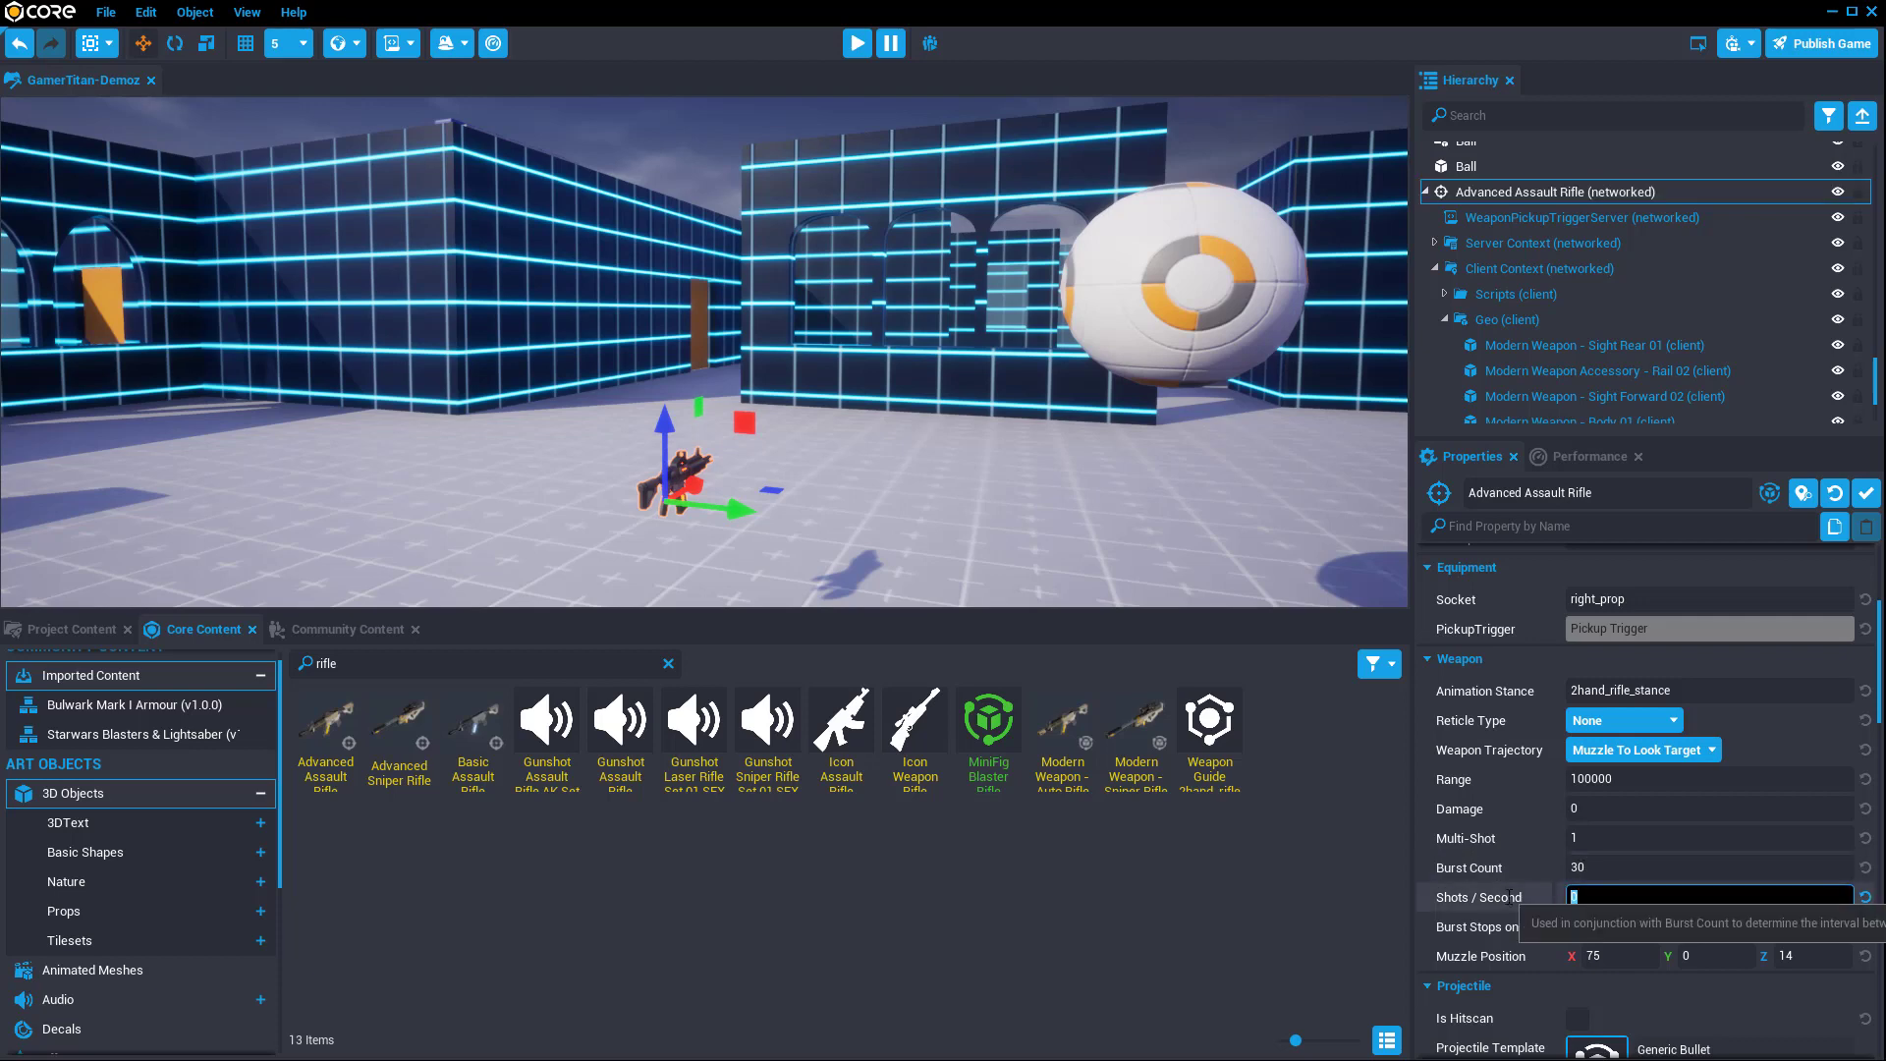
{"action": "type", "text": "15"}
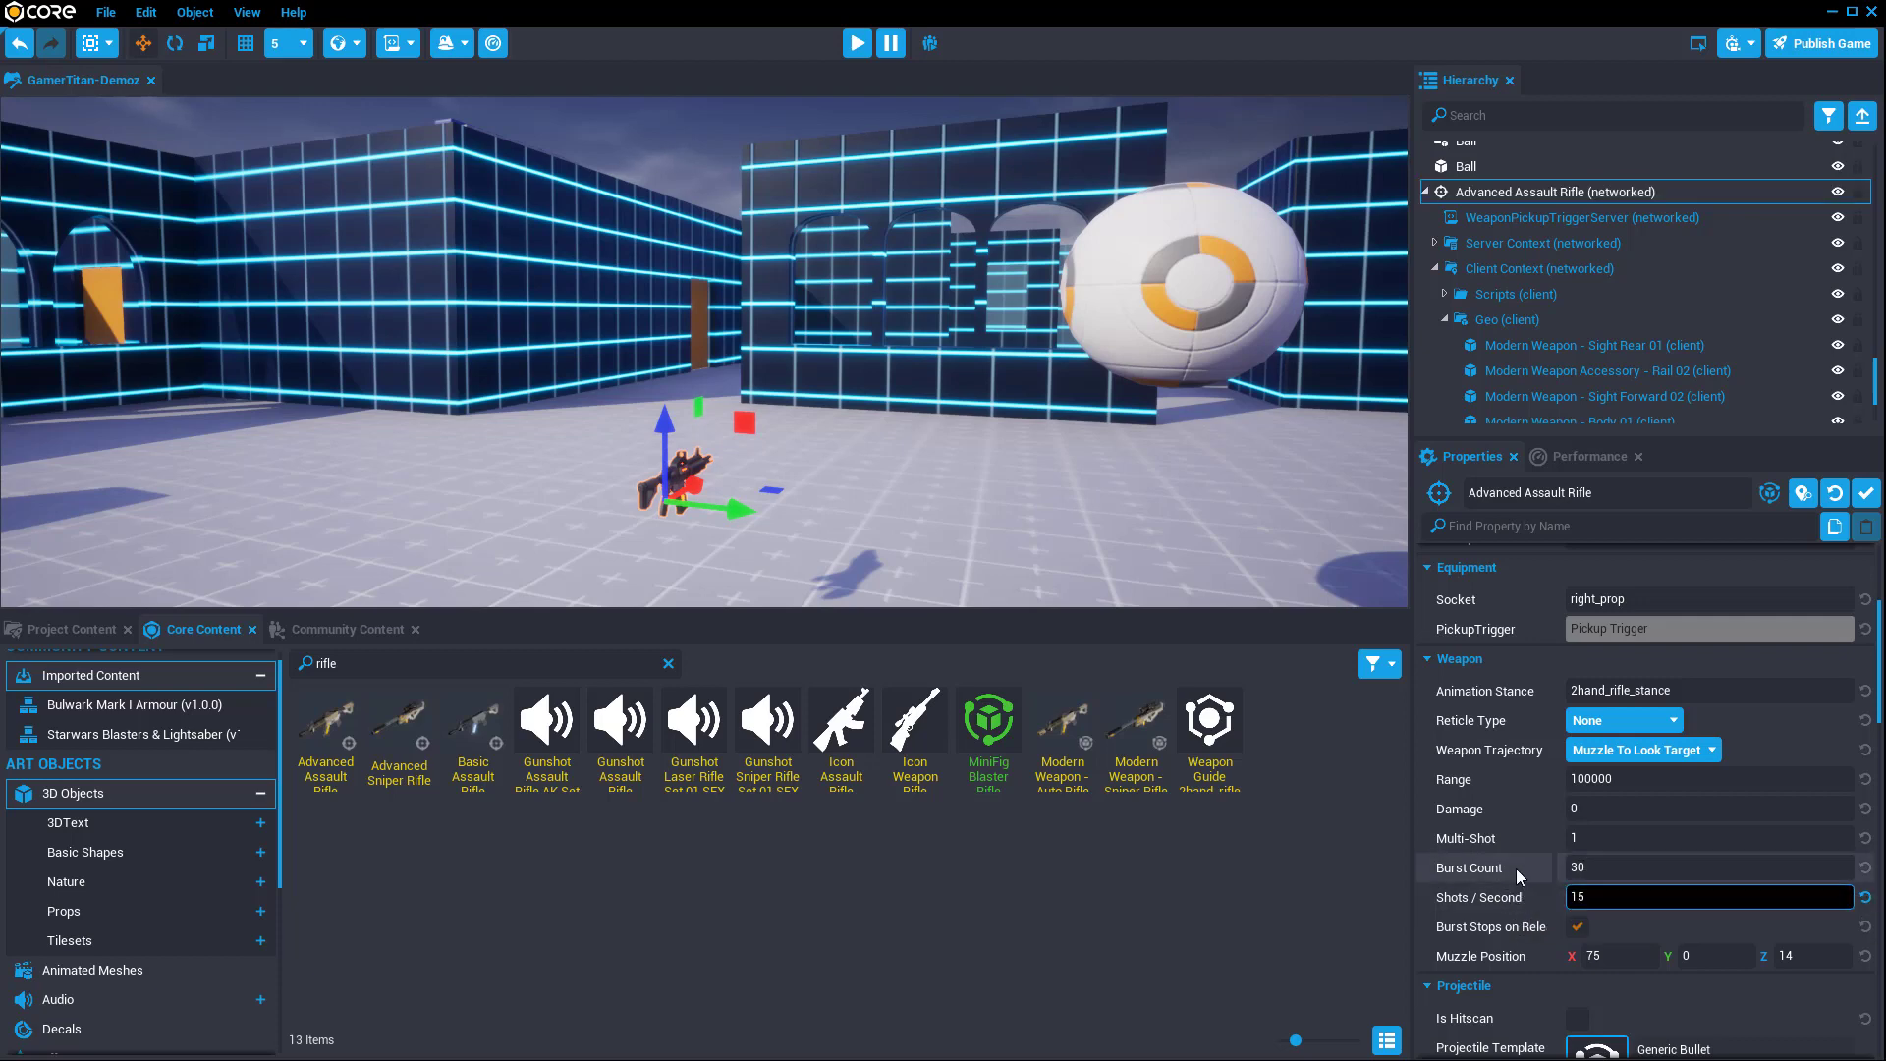
{"action": "left_click", "coordinate": [886, 445]}
Step: Preview the game again and fire the rifle to test its new fire rate
{"action": "key", "text": "equal"}
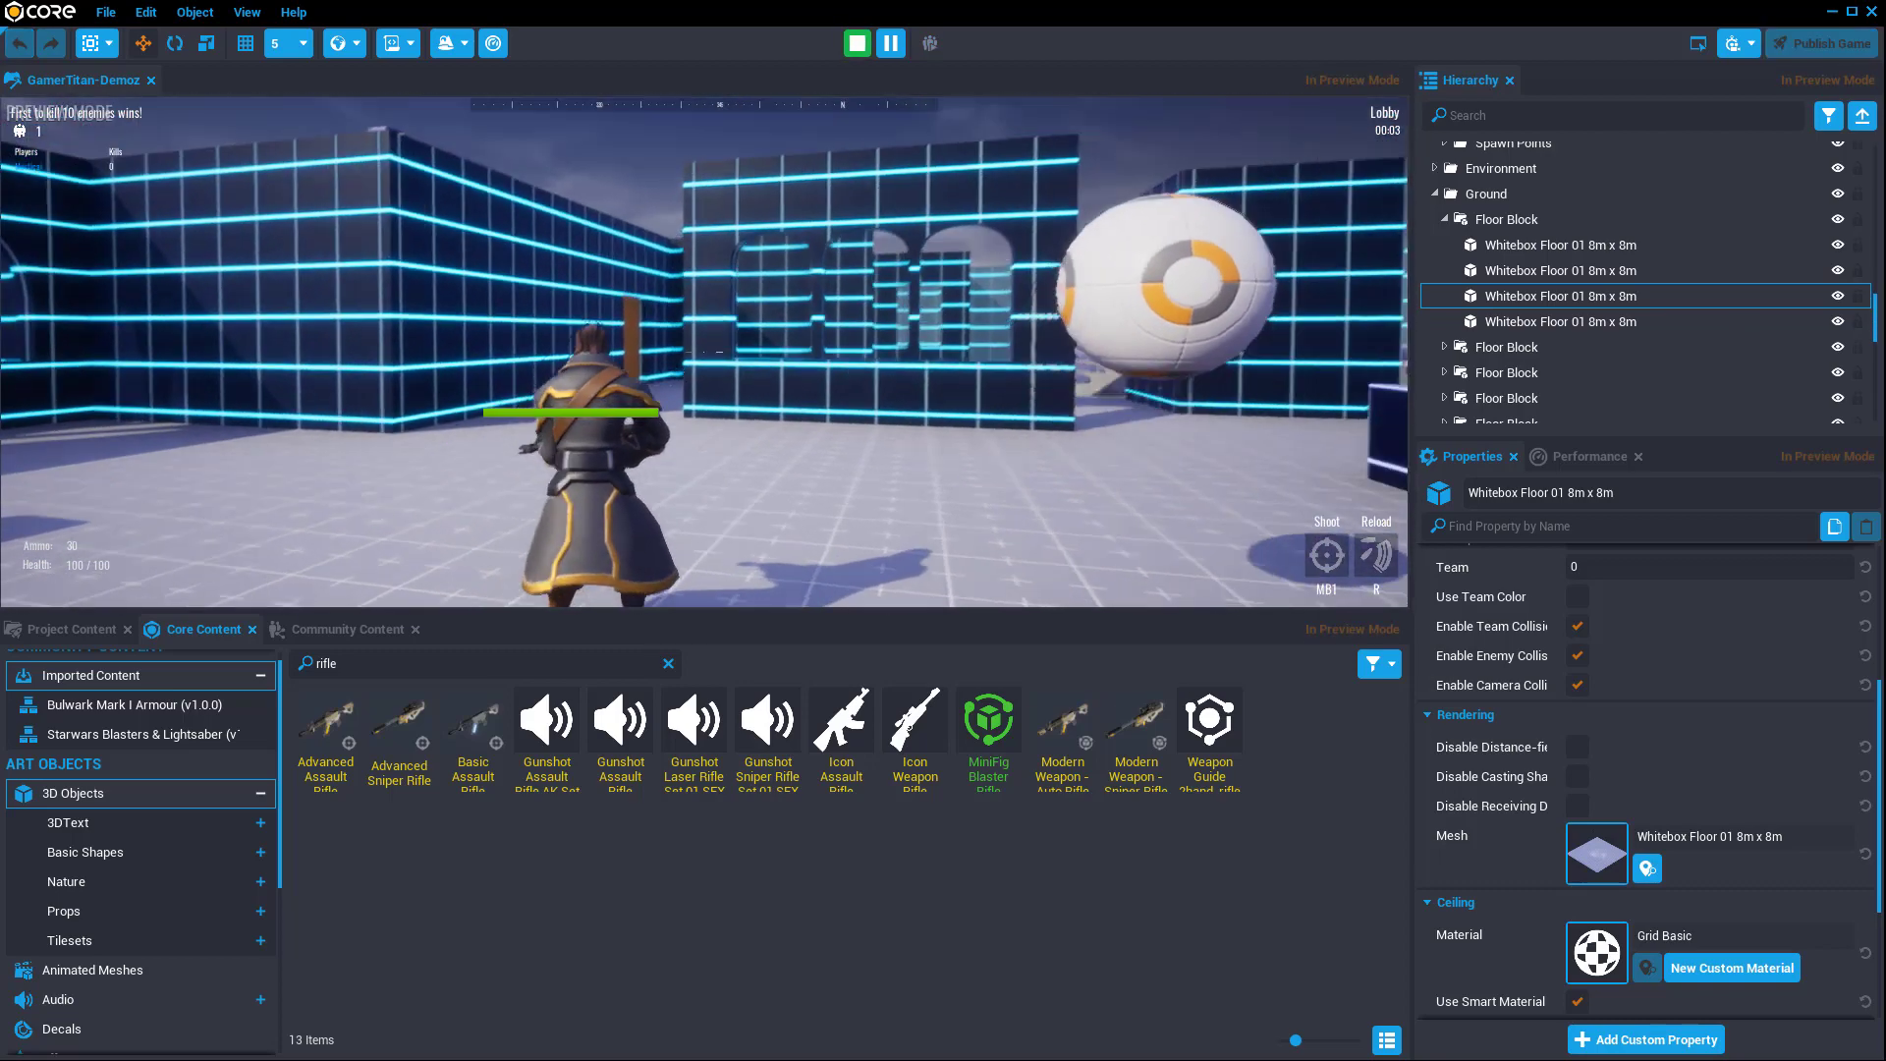
{"action": "left_click", "coordinate": [705, 351]}
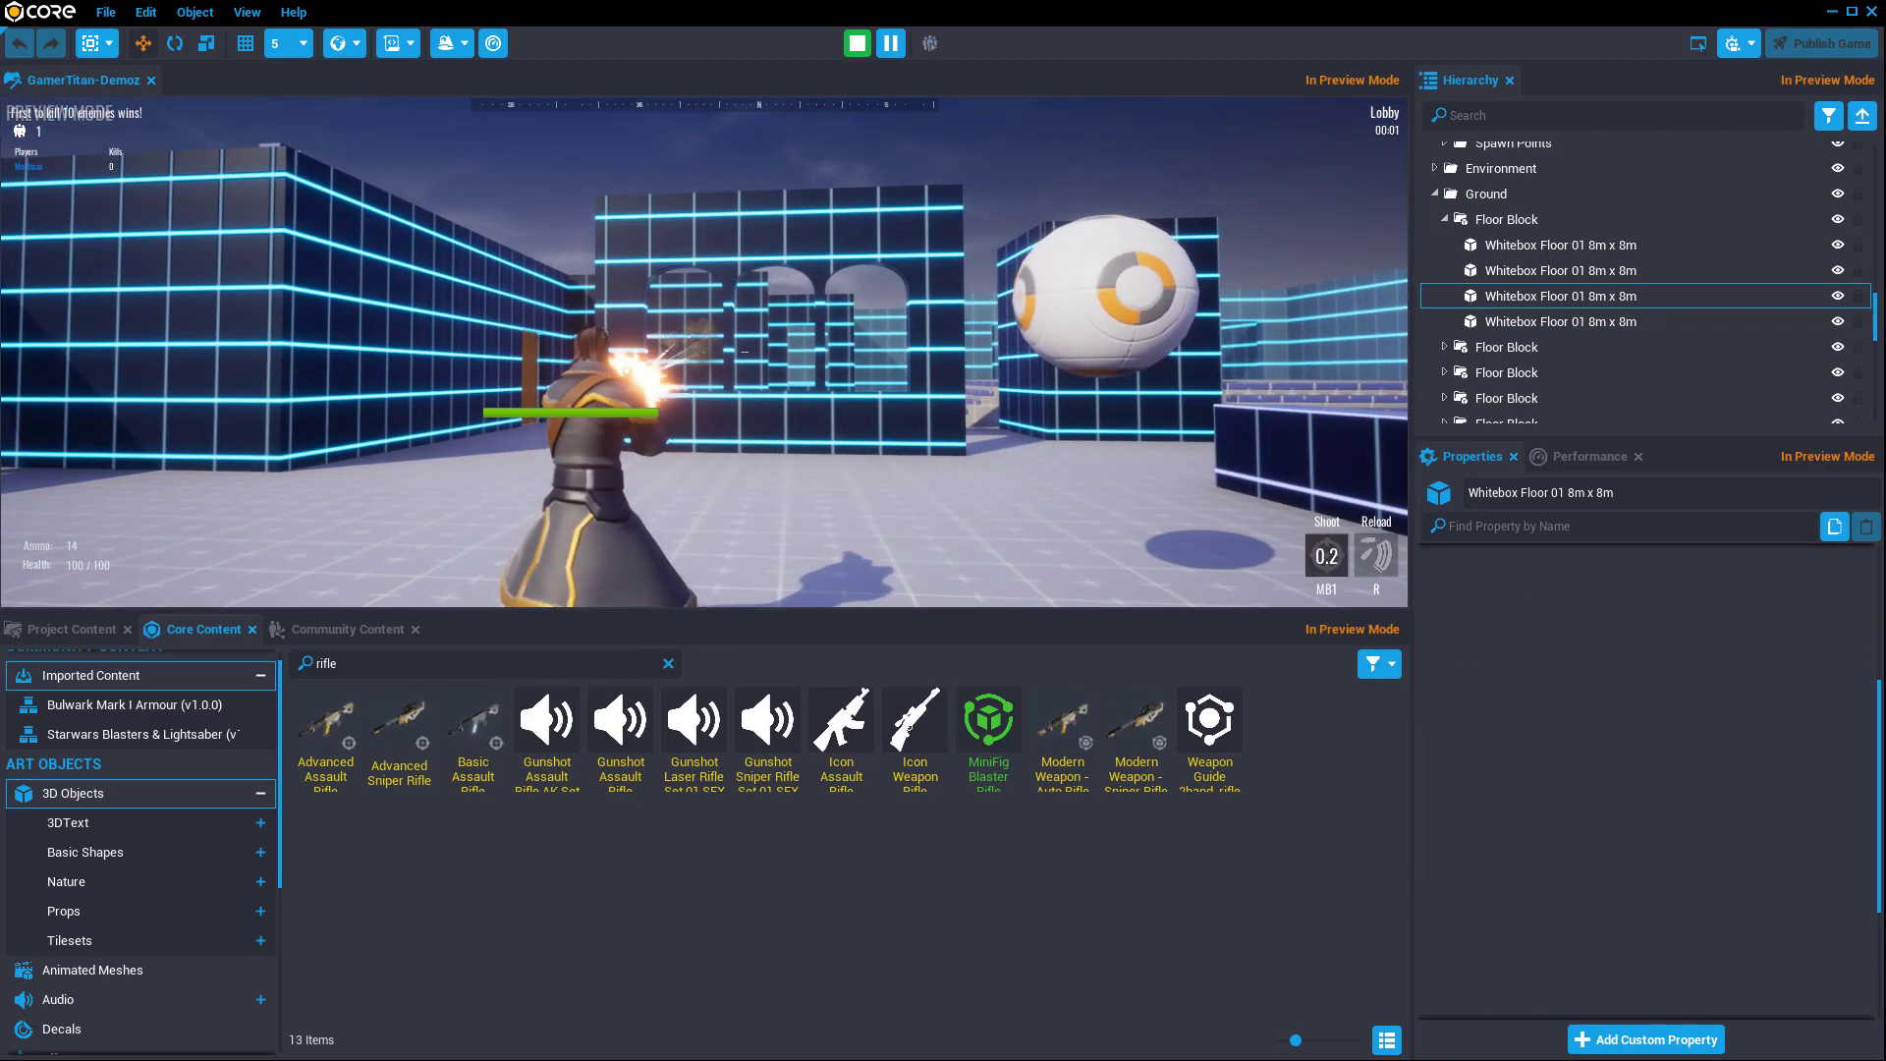
{"action": "left_click", "coordinate": [705, 352]}
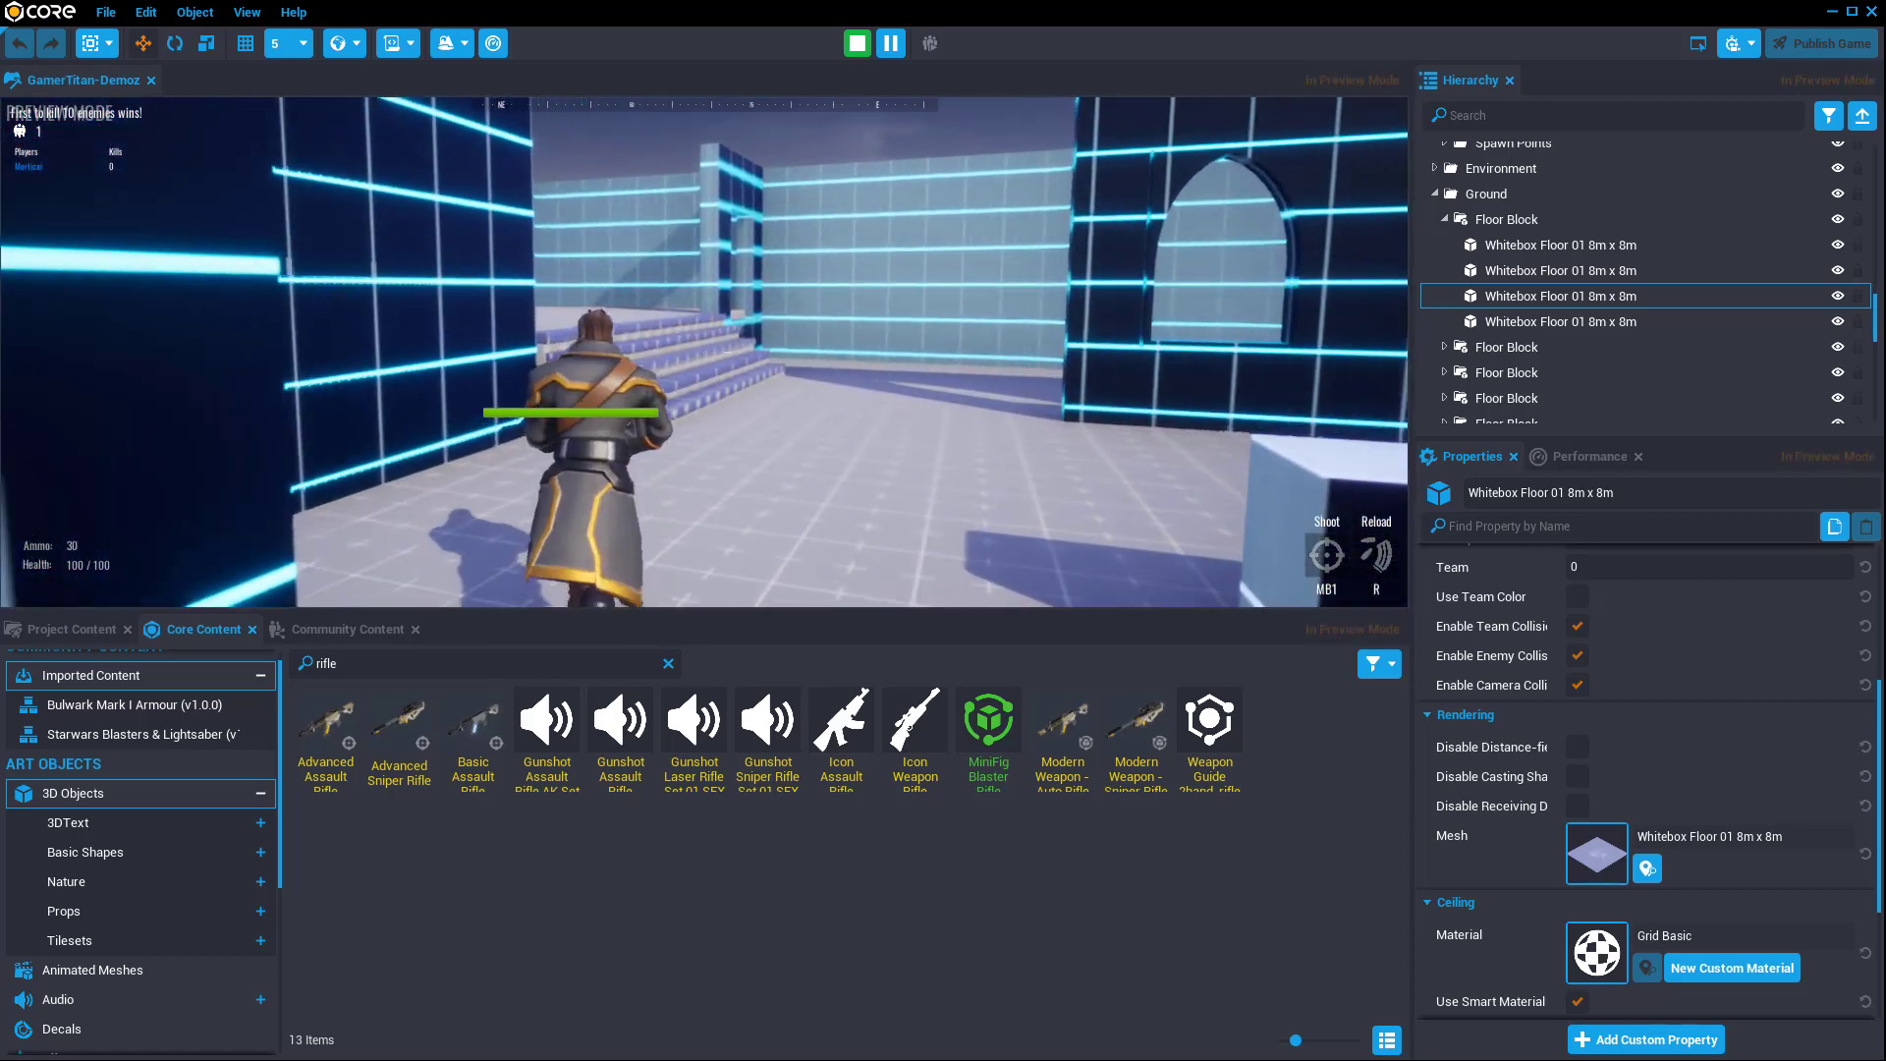
Step: Fire the assault rifle in the running preview and end the preview
{"action": "left_click", "coordinate": [704, 351]}
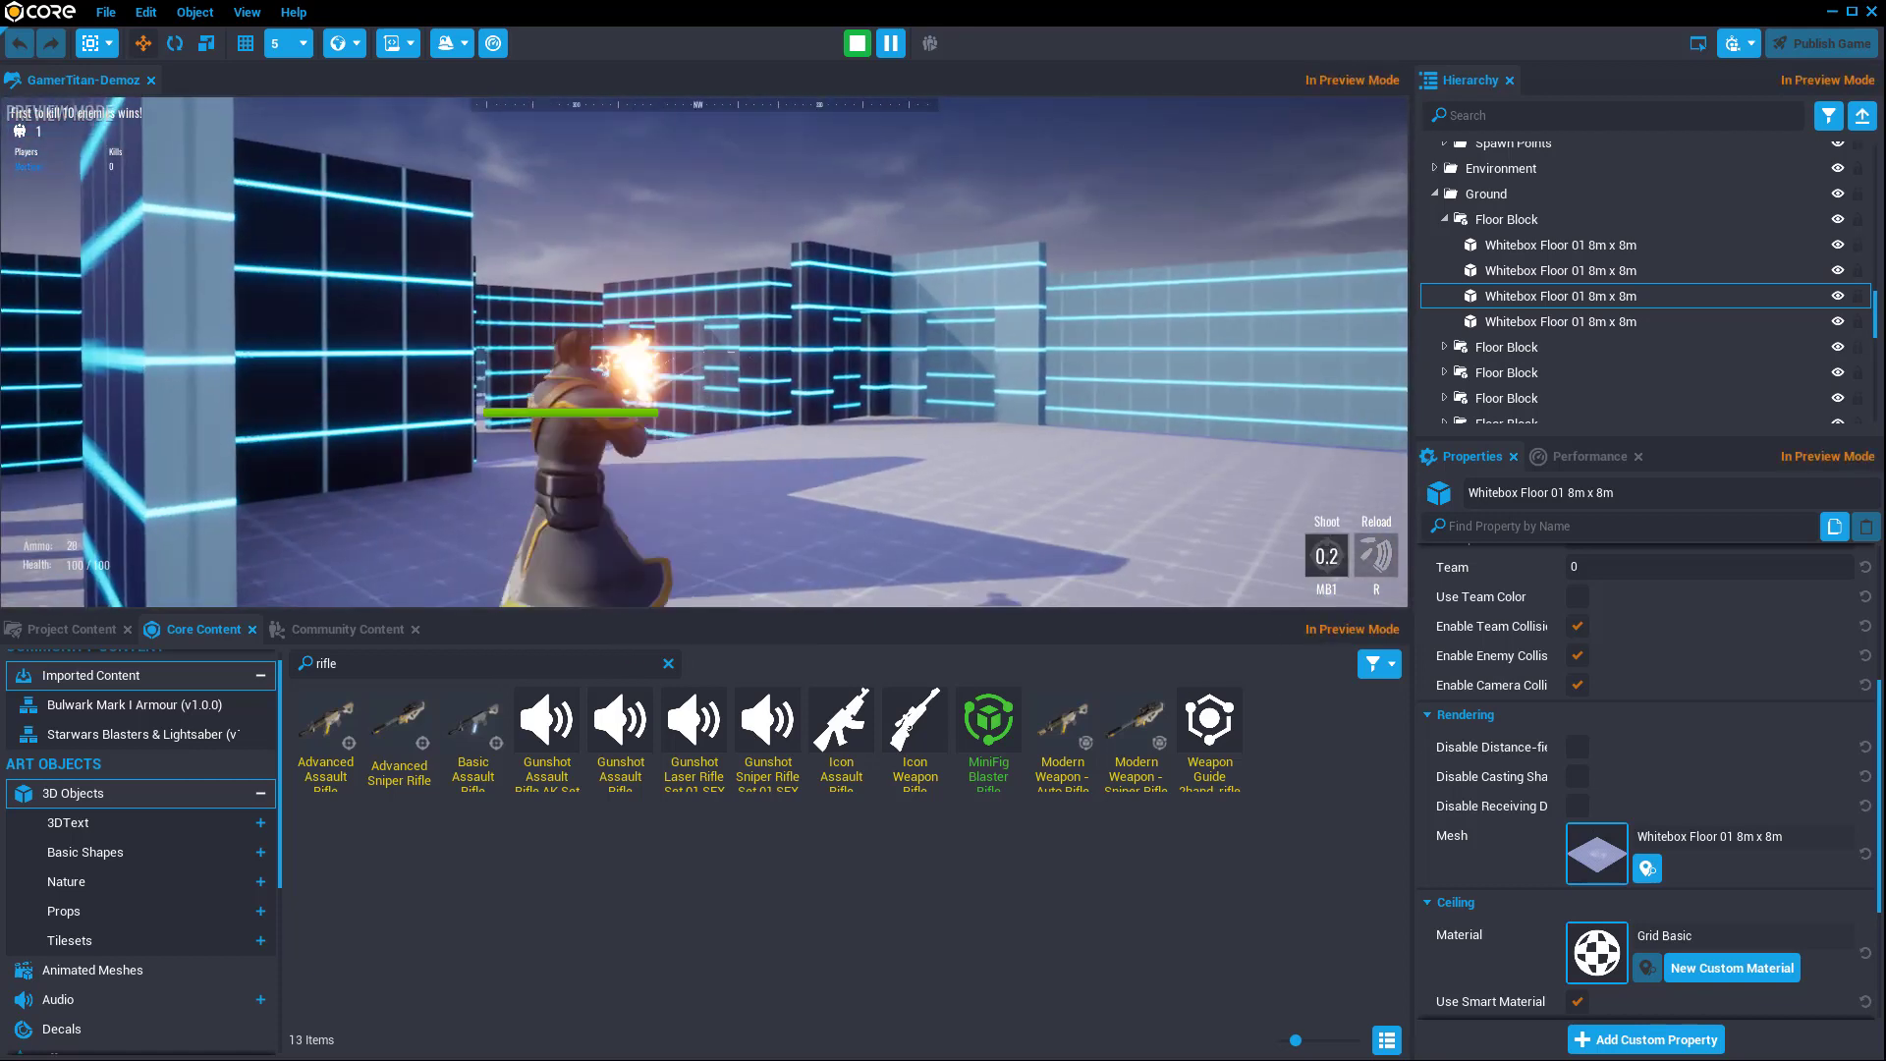
{"action": "left_click_drag", "start_coordinate": [704, 352], "coordinate": [705, 352]}
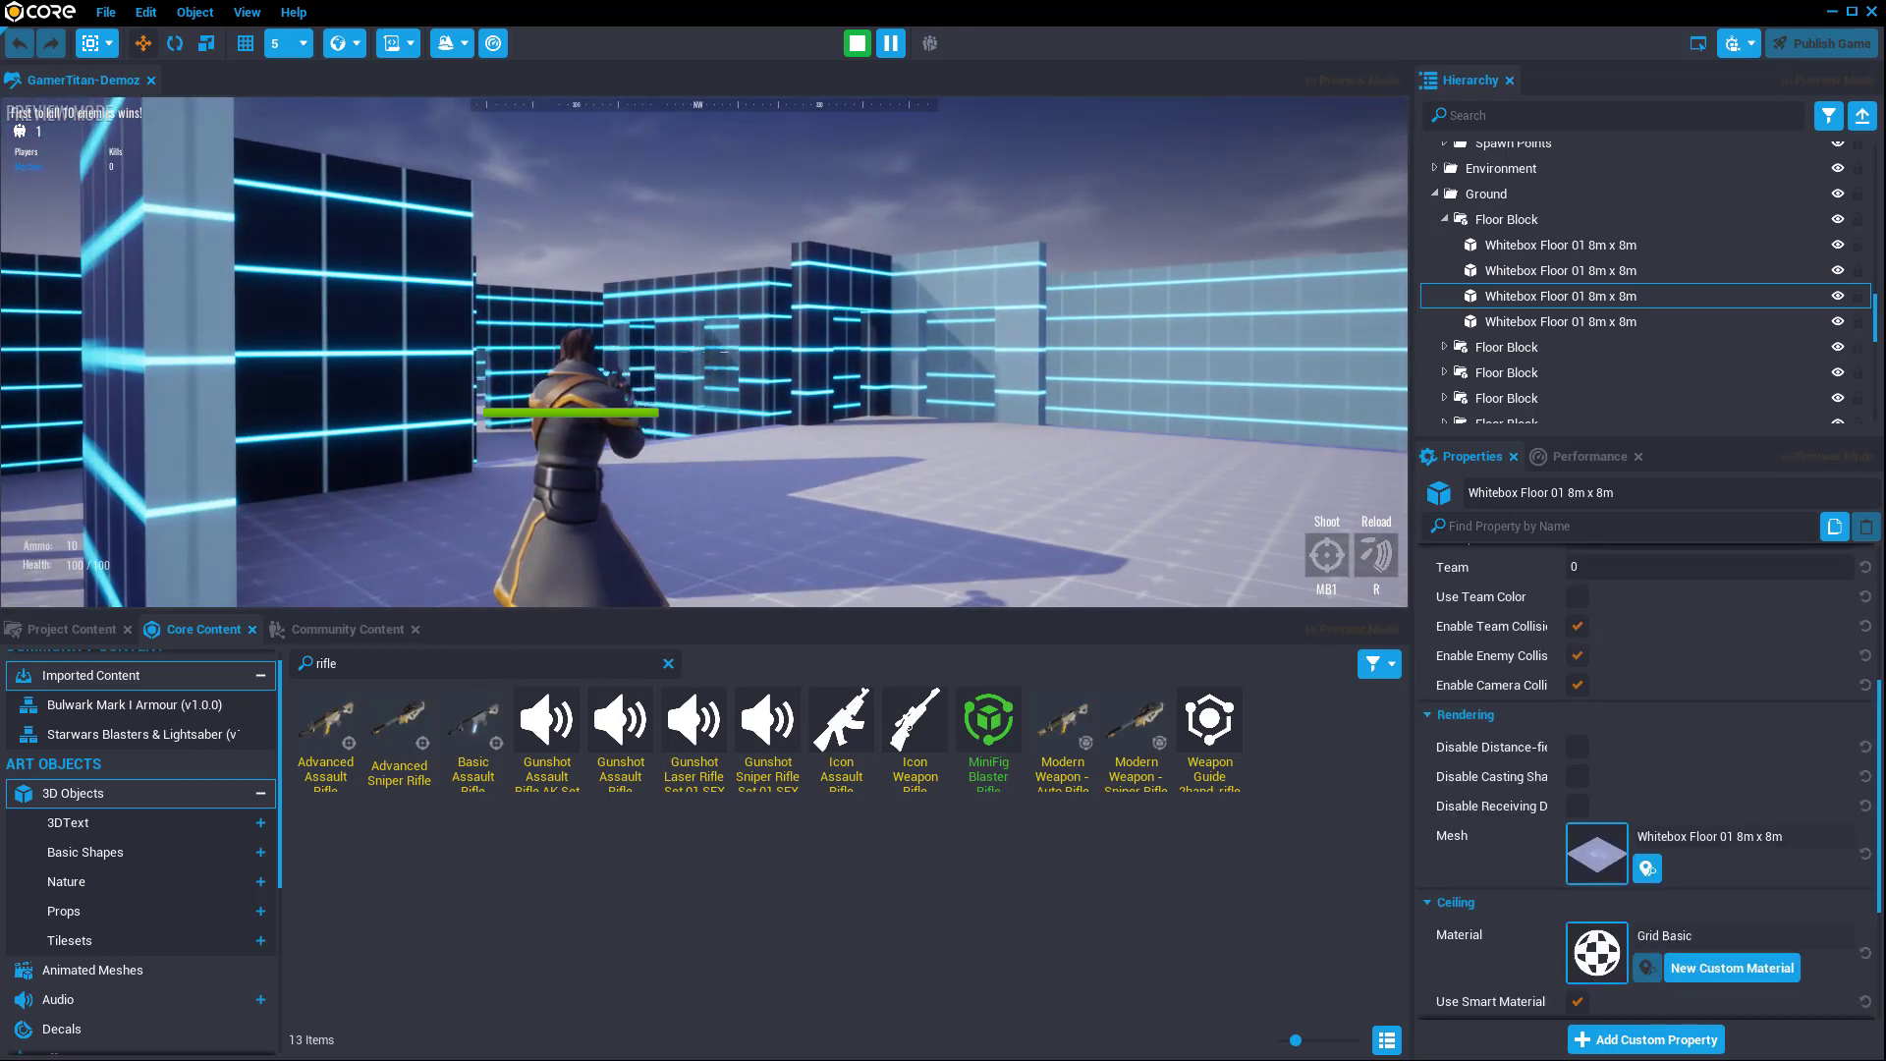
{"action": "key", "text": "="}
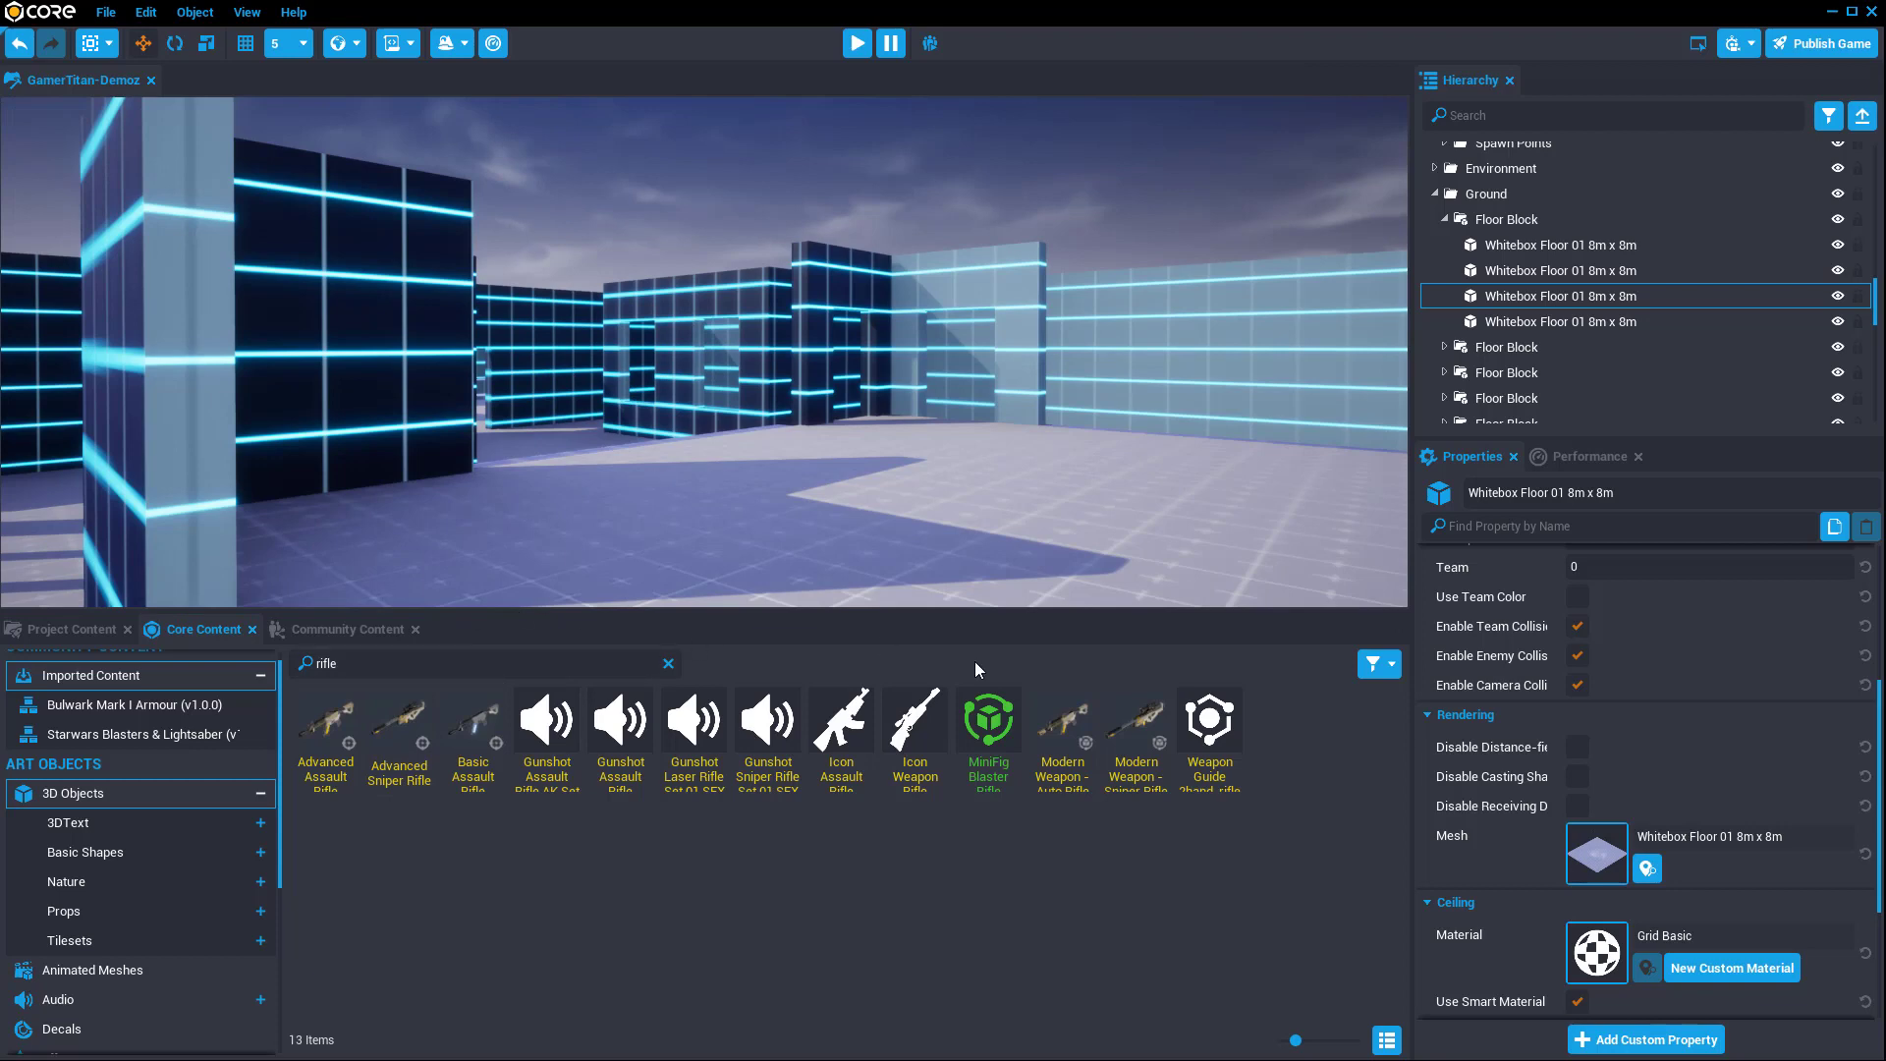
Step: Preview the game again, pick up and try out the assault rifle, and return to editing
{"action": "right_click_drag", "start_coordinate": [739, 433], "coordinate": [316, 462]}
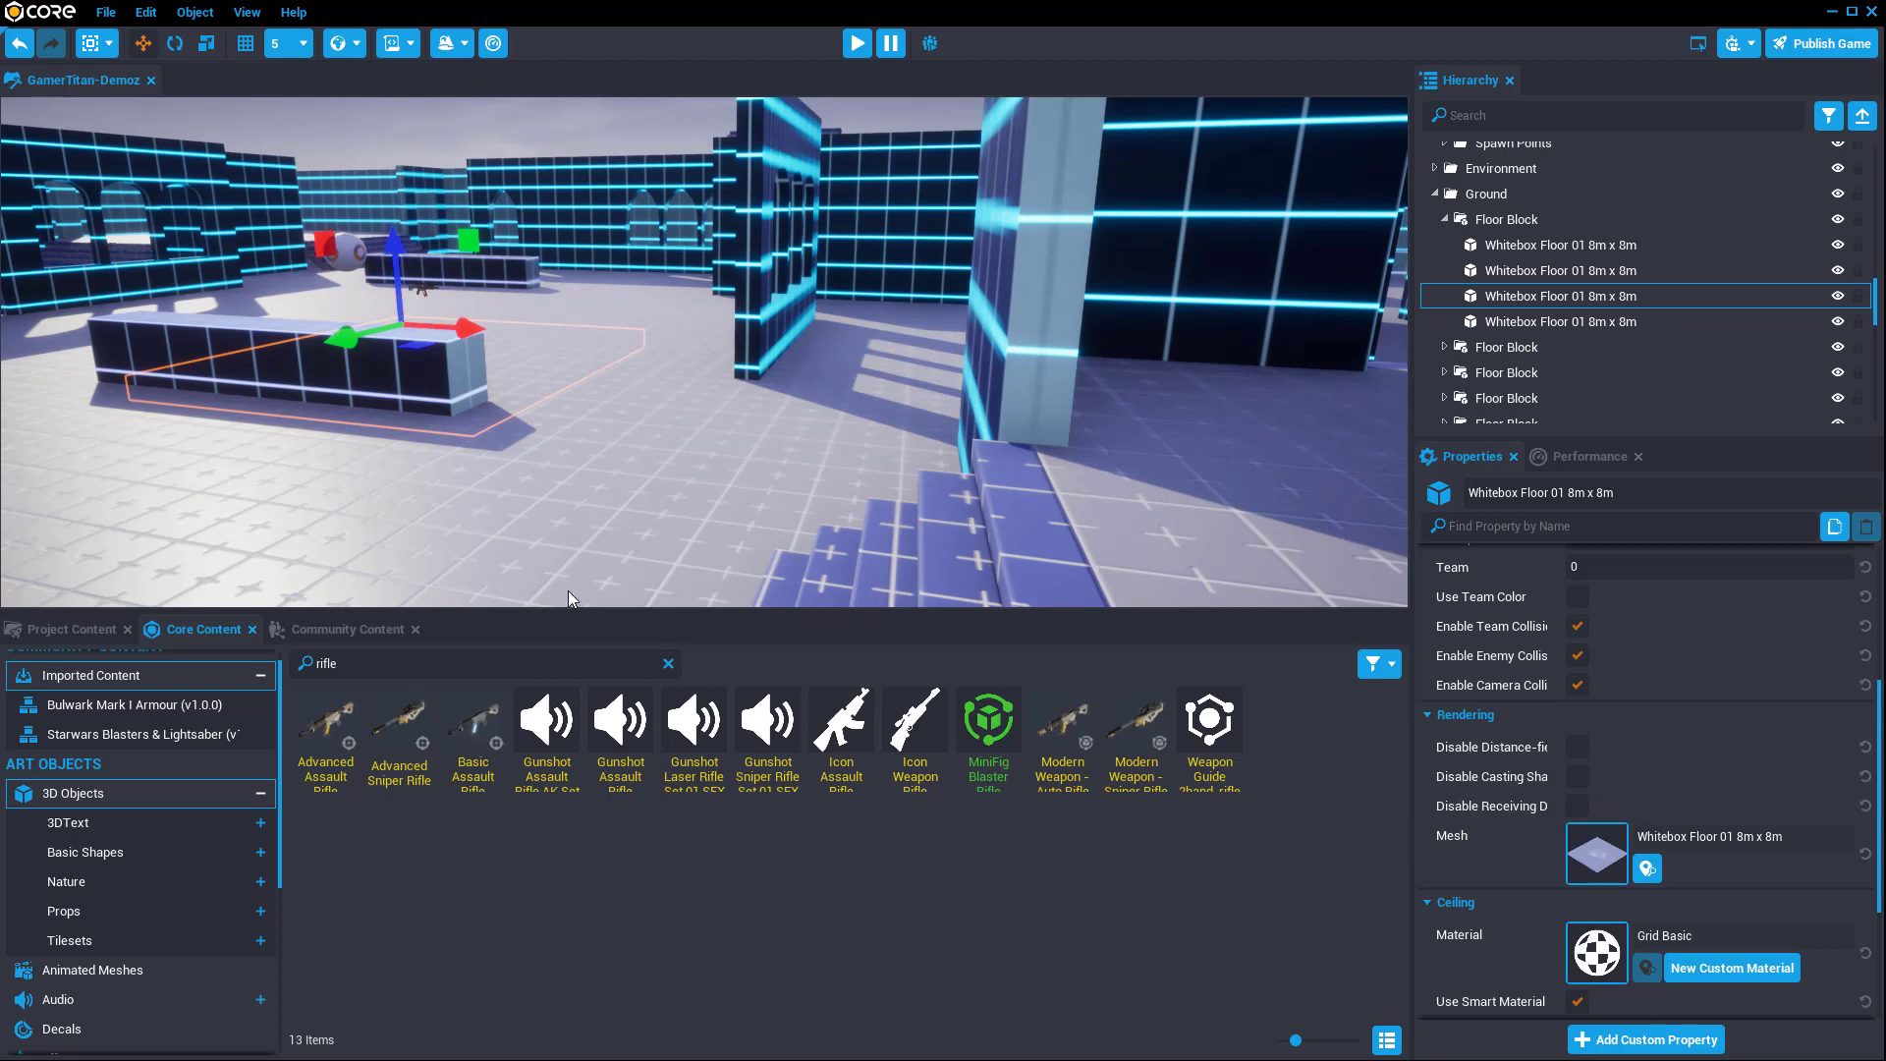
{"action": "right_click_drag", "start_coordinate": [685, 408], "coordinate": [526, 318]}
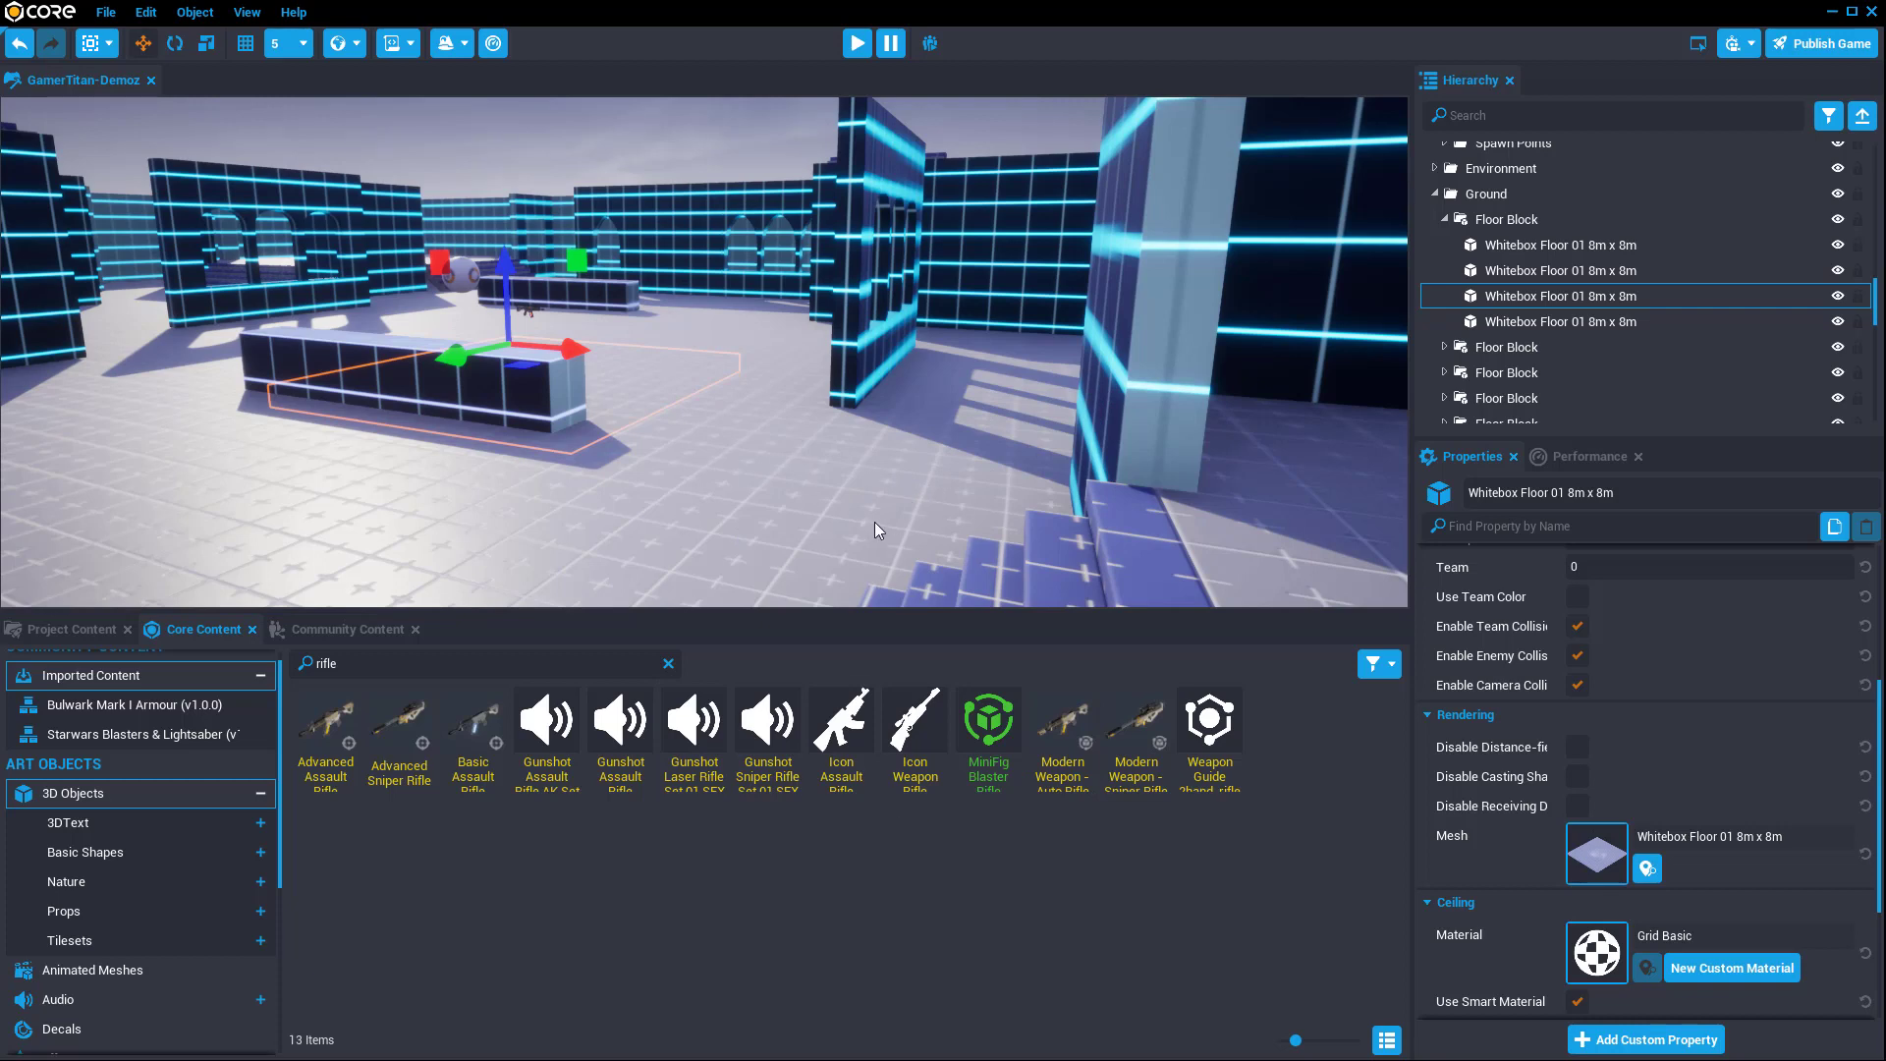
{"action": "key", "text": "f"}
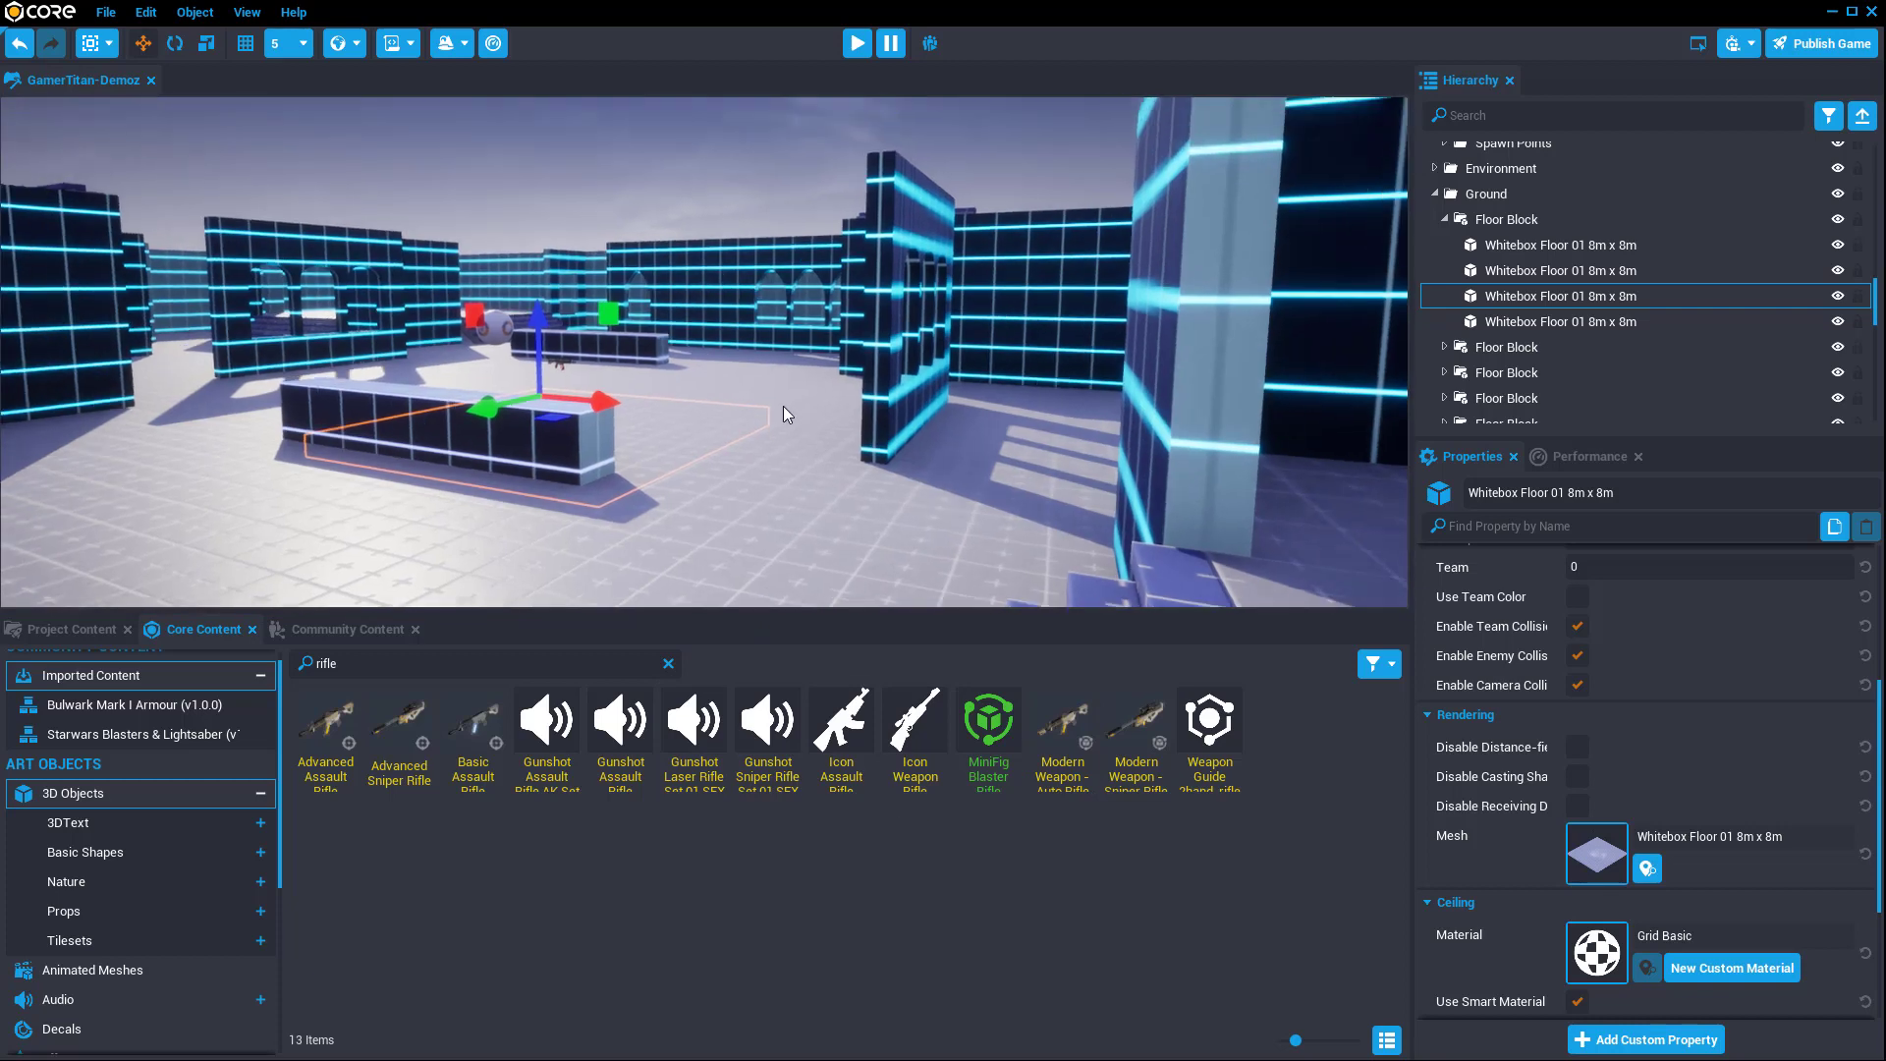
{"action": "scroll", "coordinate": [678, 422], "scroll_direction": "up", "scroll_amount": 5}
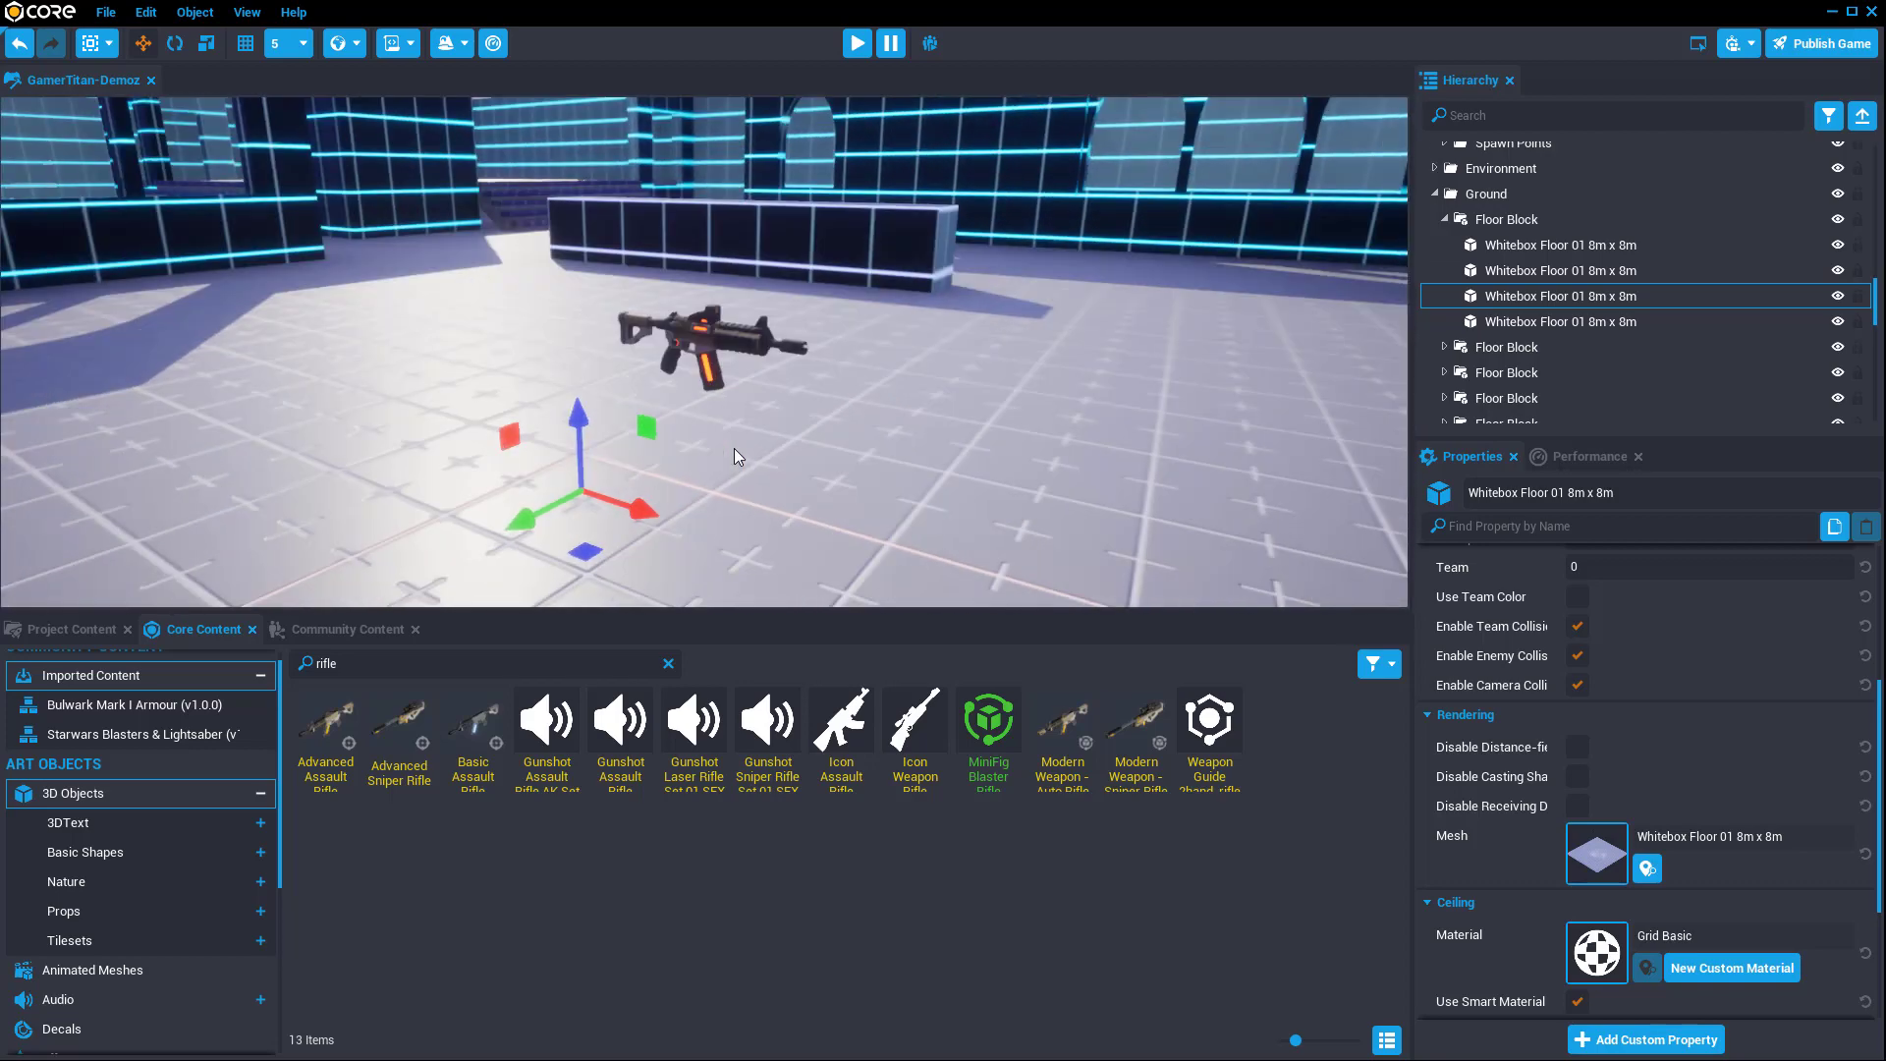
{"action": "key", "text": "equal"}
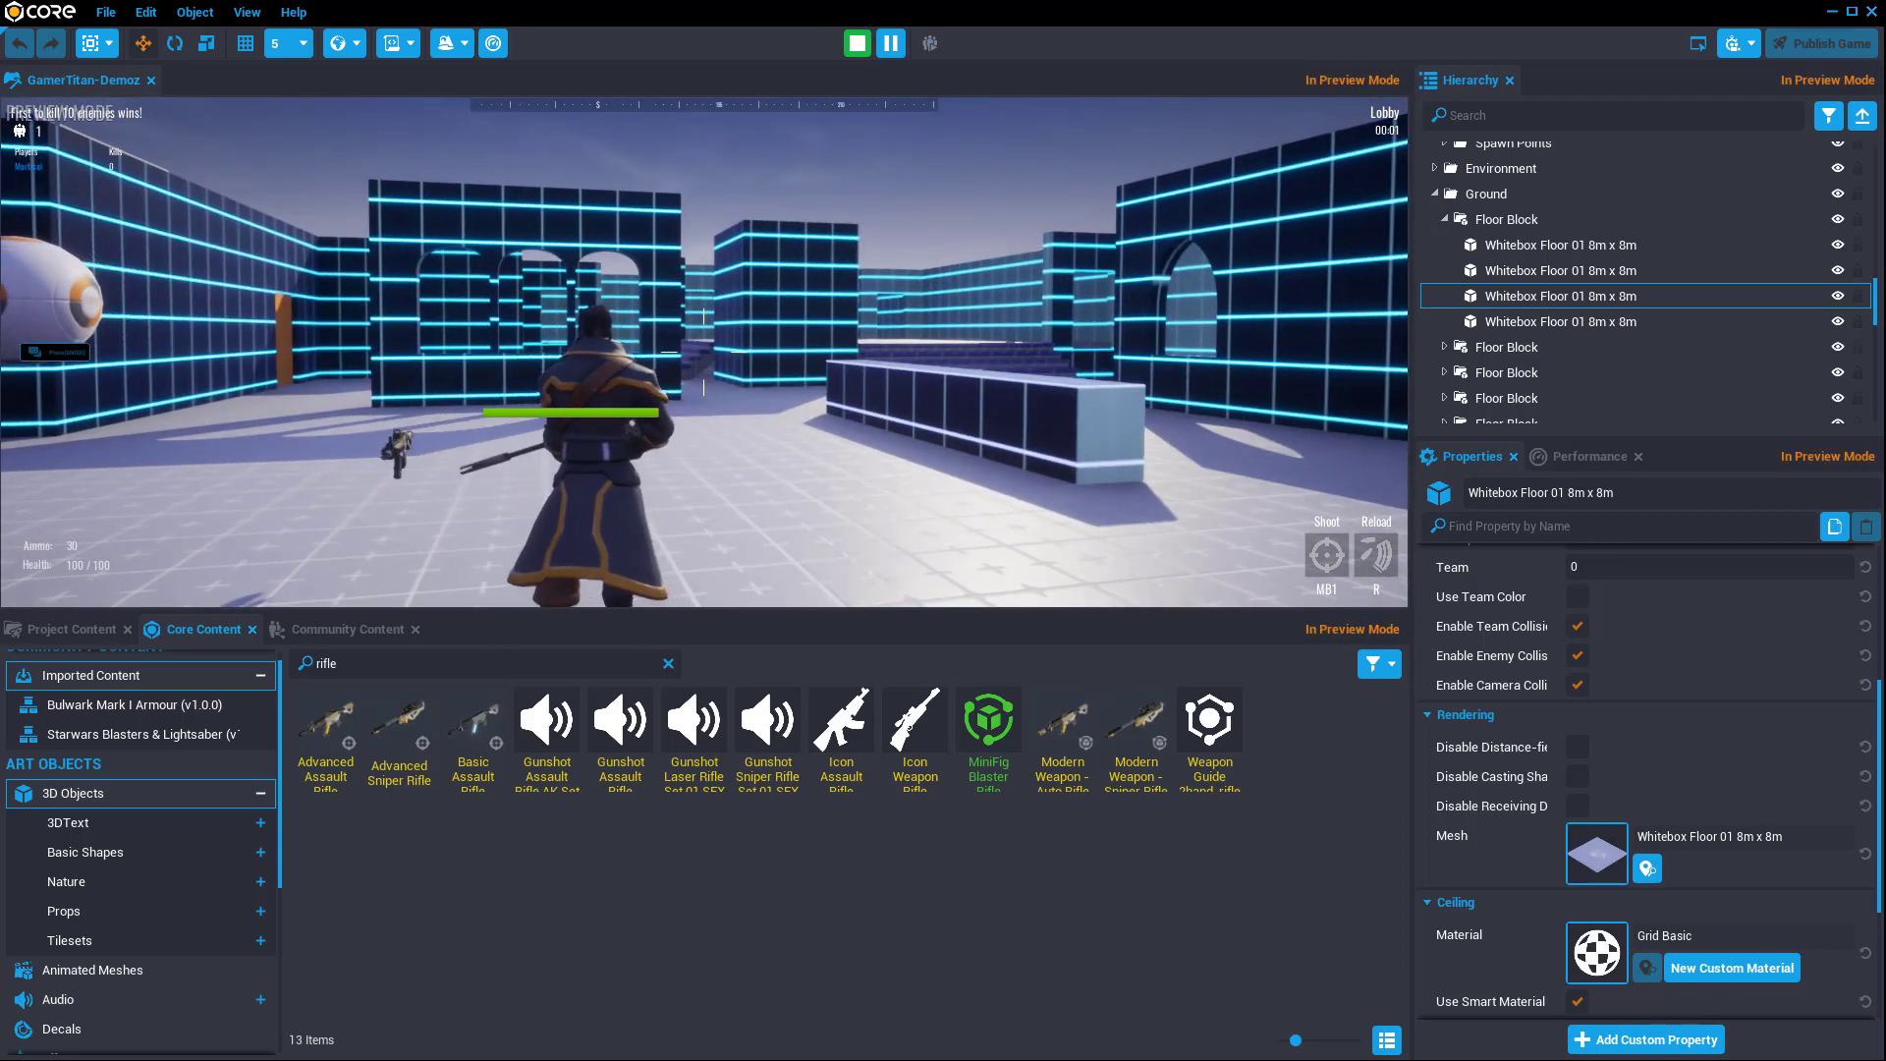
{"action": "key", "text": "w"}
{"action": "key", "text": "f"}
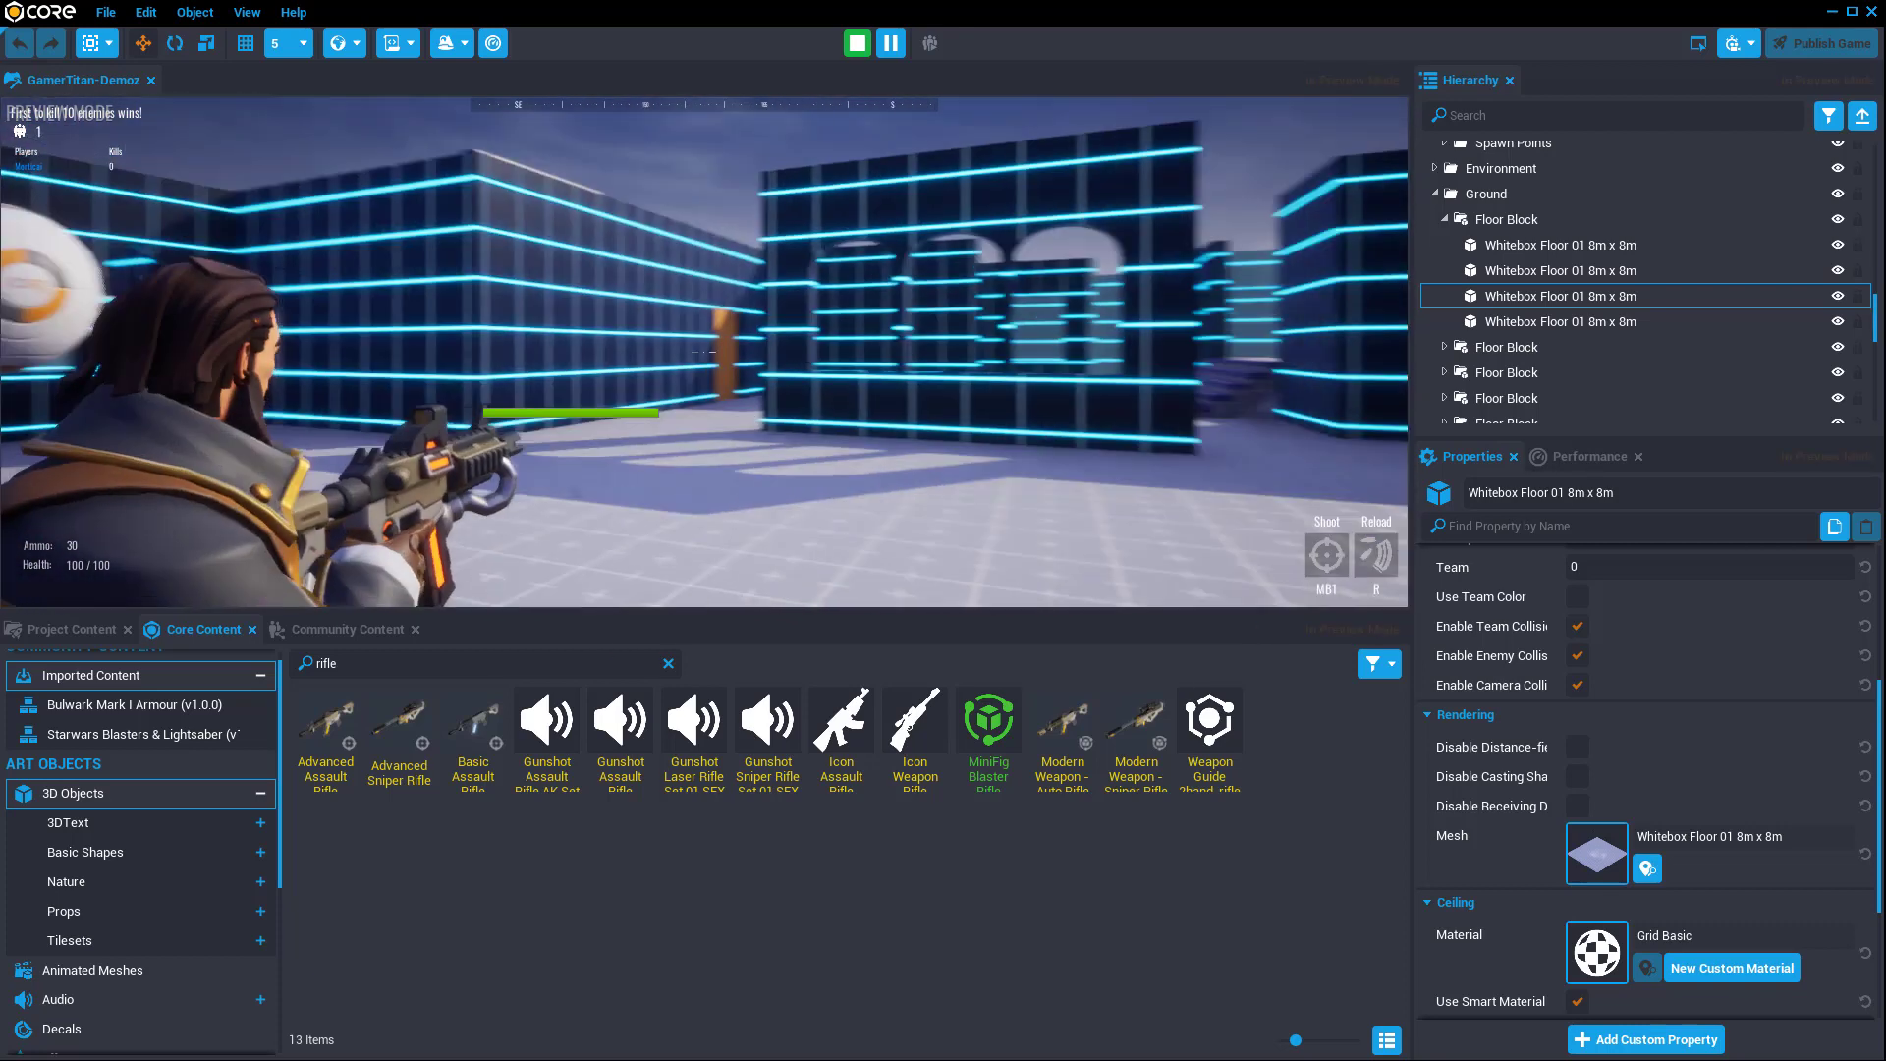
{"action": "key", "text": "="}
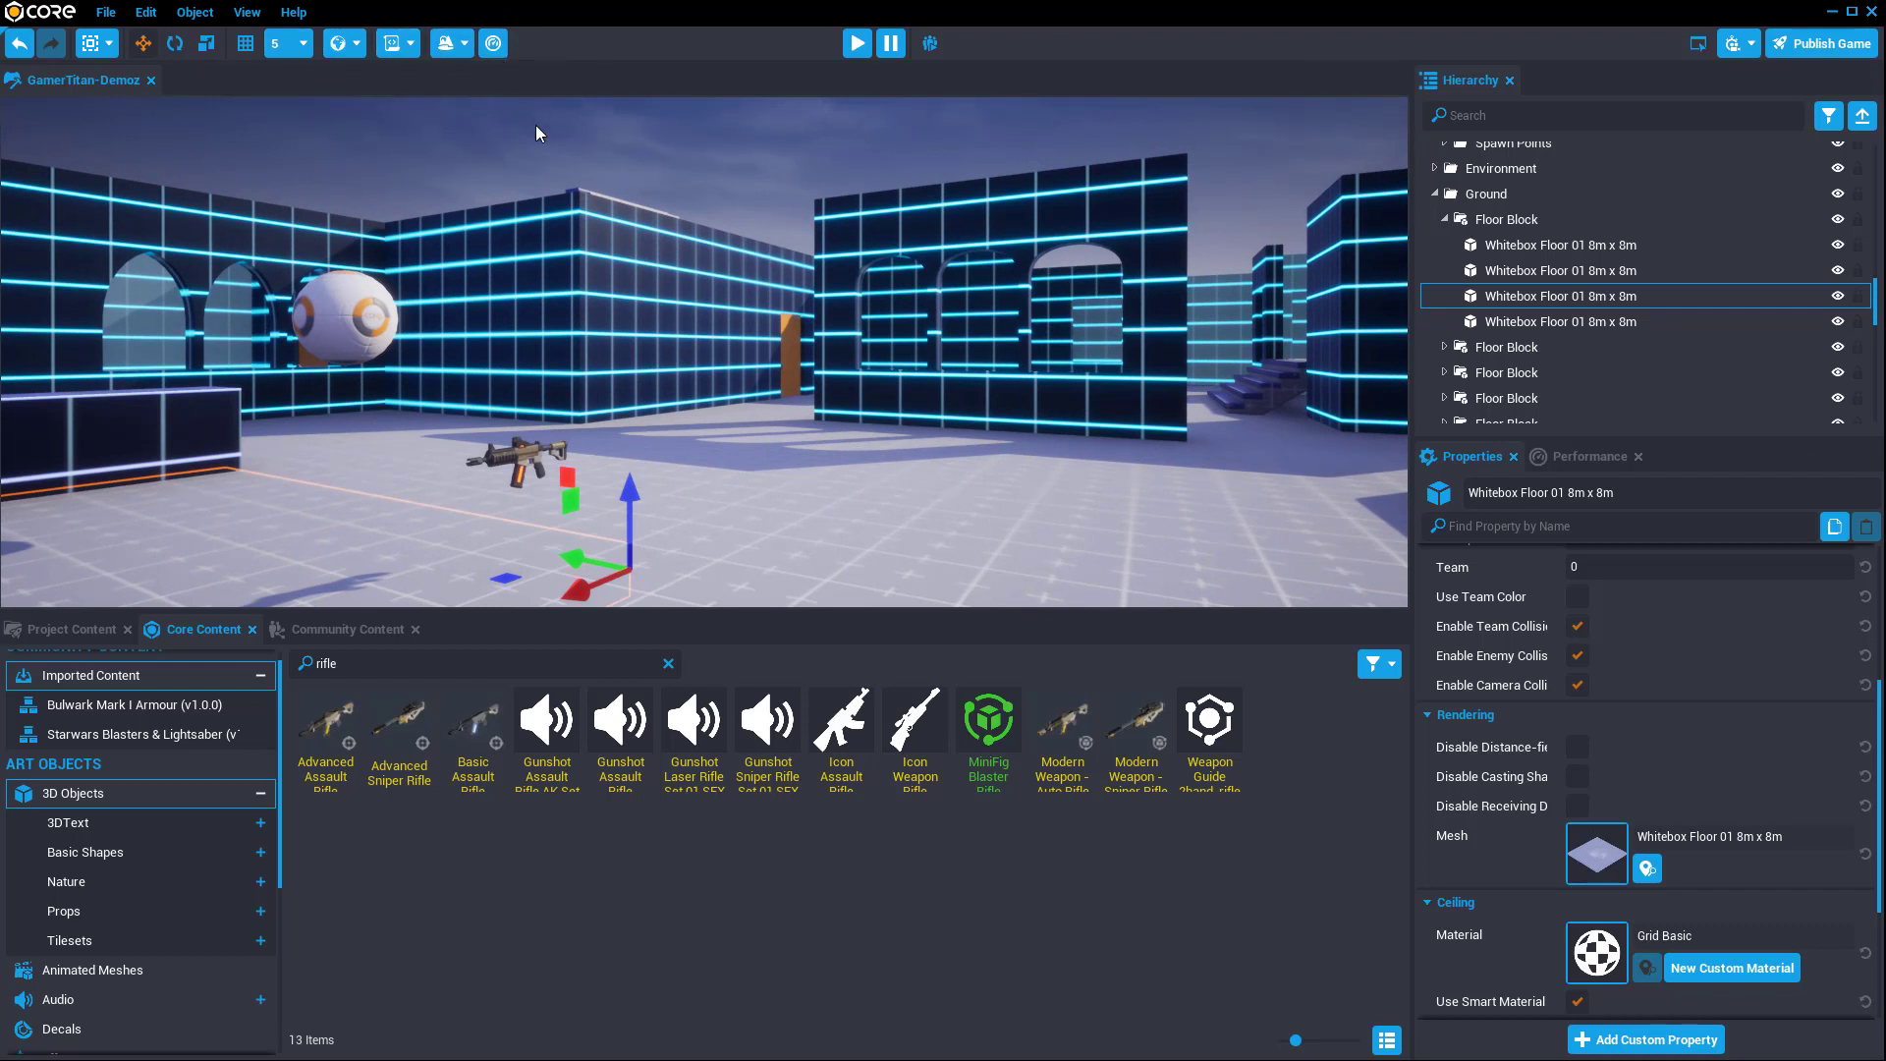
Step: Create a new script named Test
{"action": "left_click", "coordinate": [405, 43]}
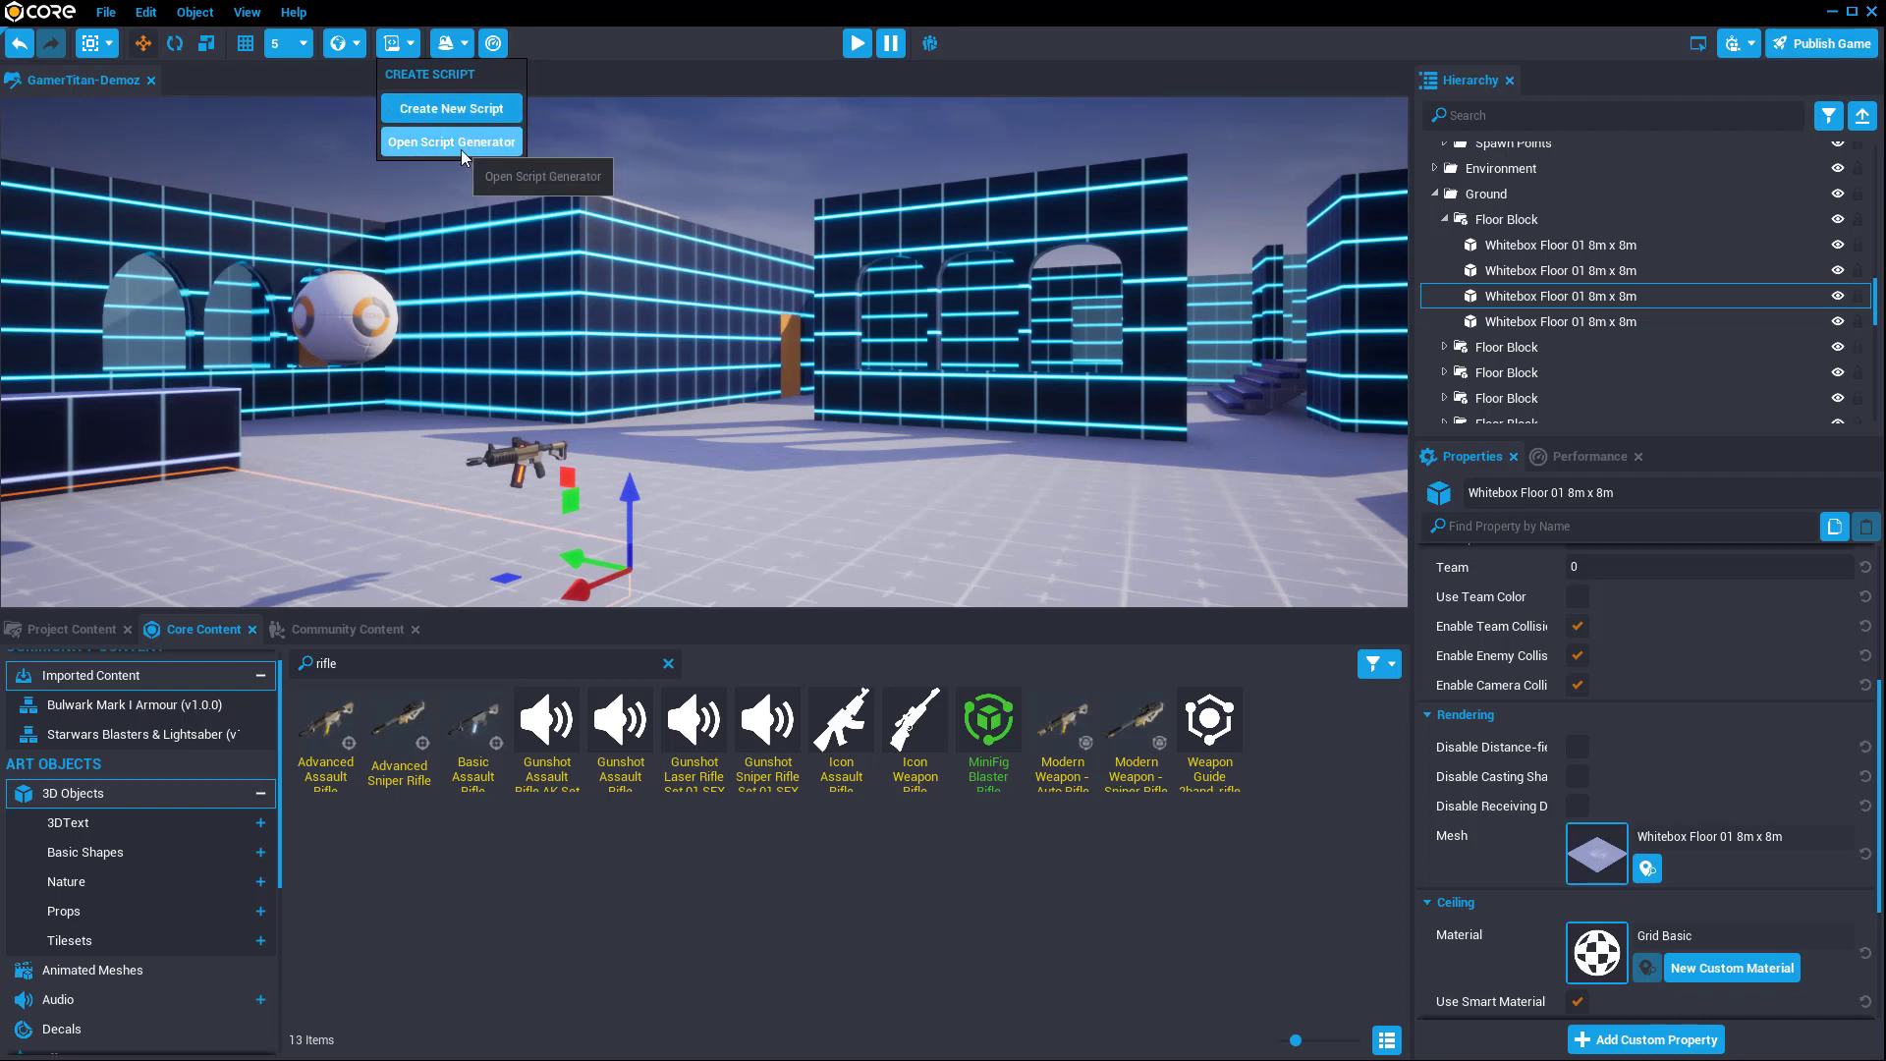
{"action": "left_click", "coordinate": [465, 111]}
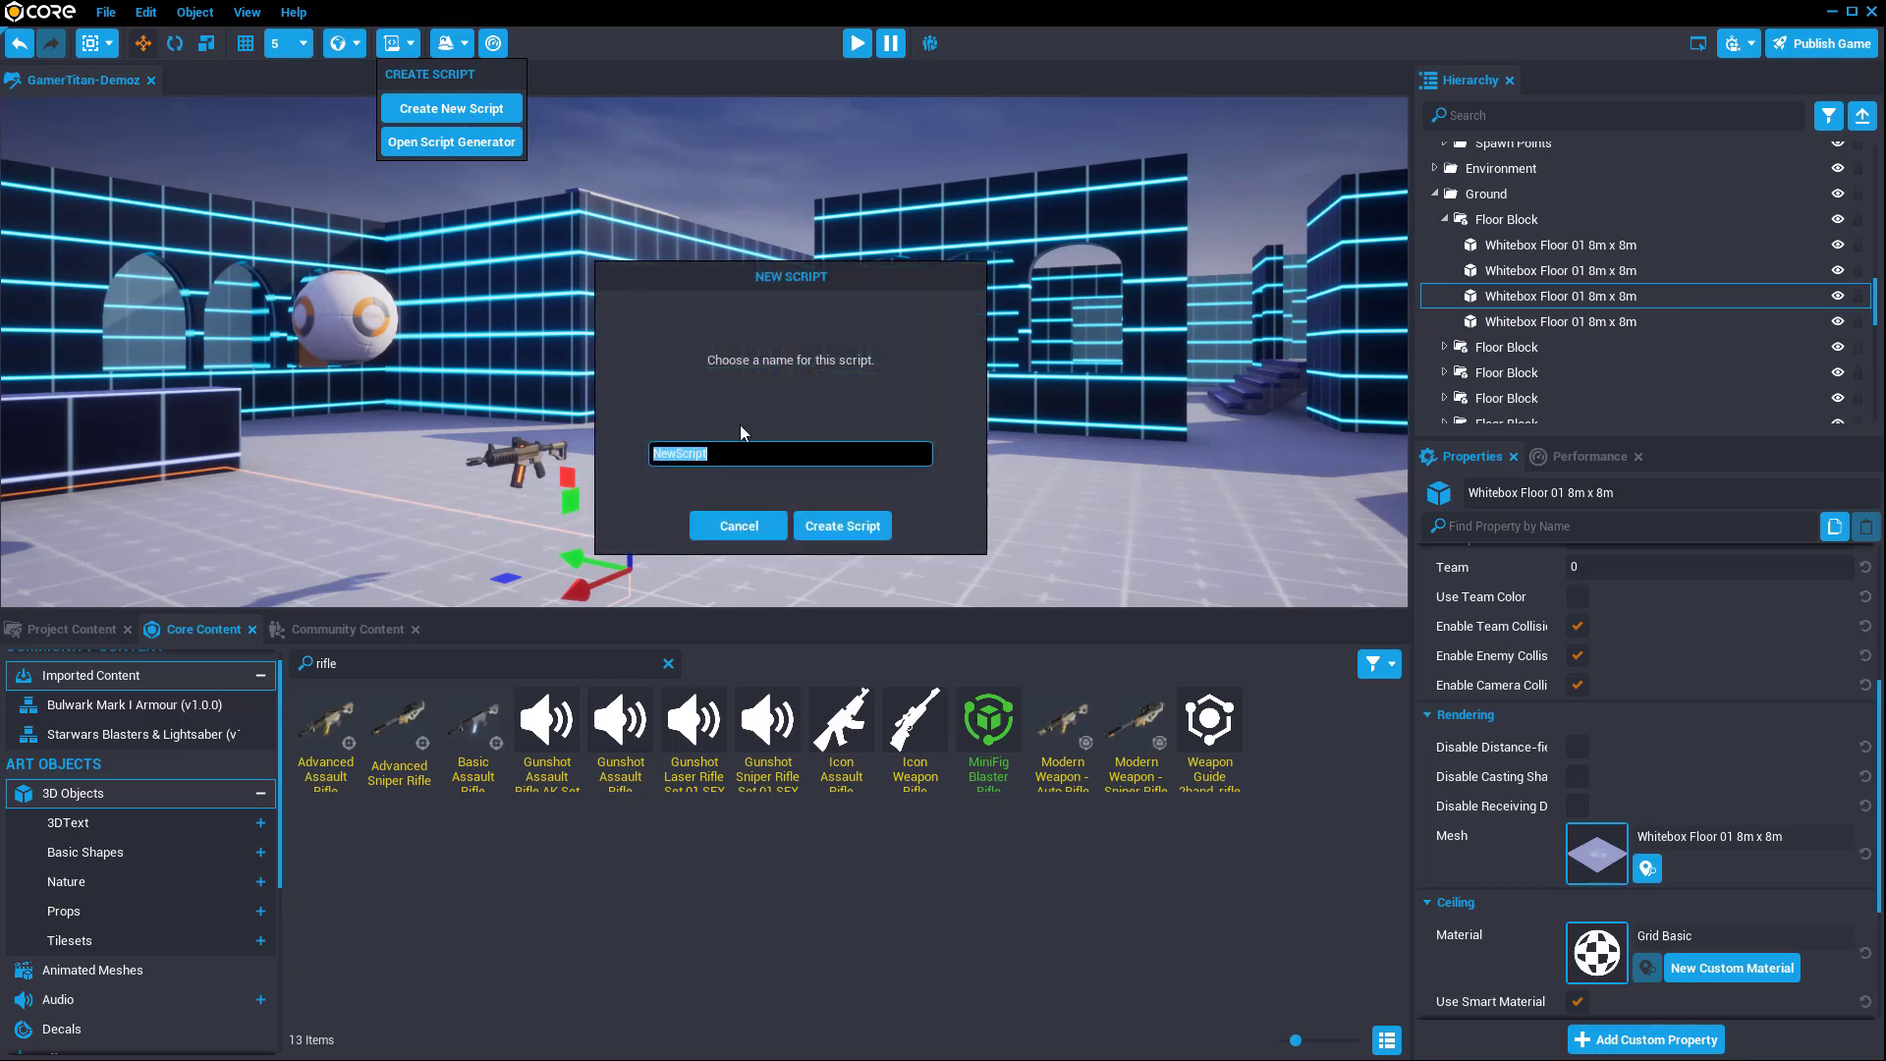
{"action": "type", "text": "Test"}
{"action": "key", "text": "Return"}
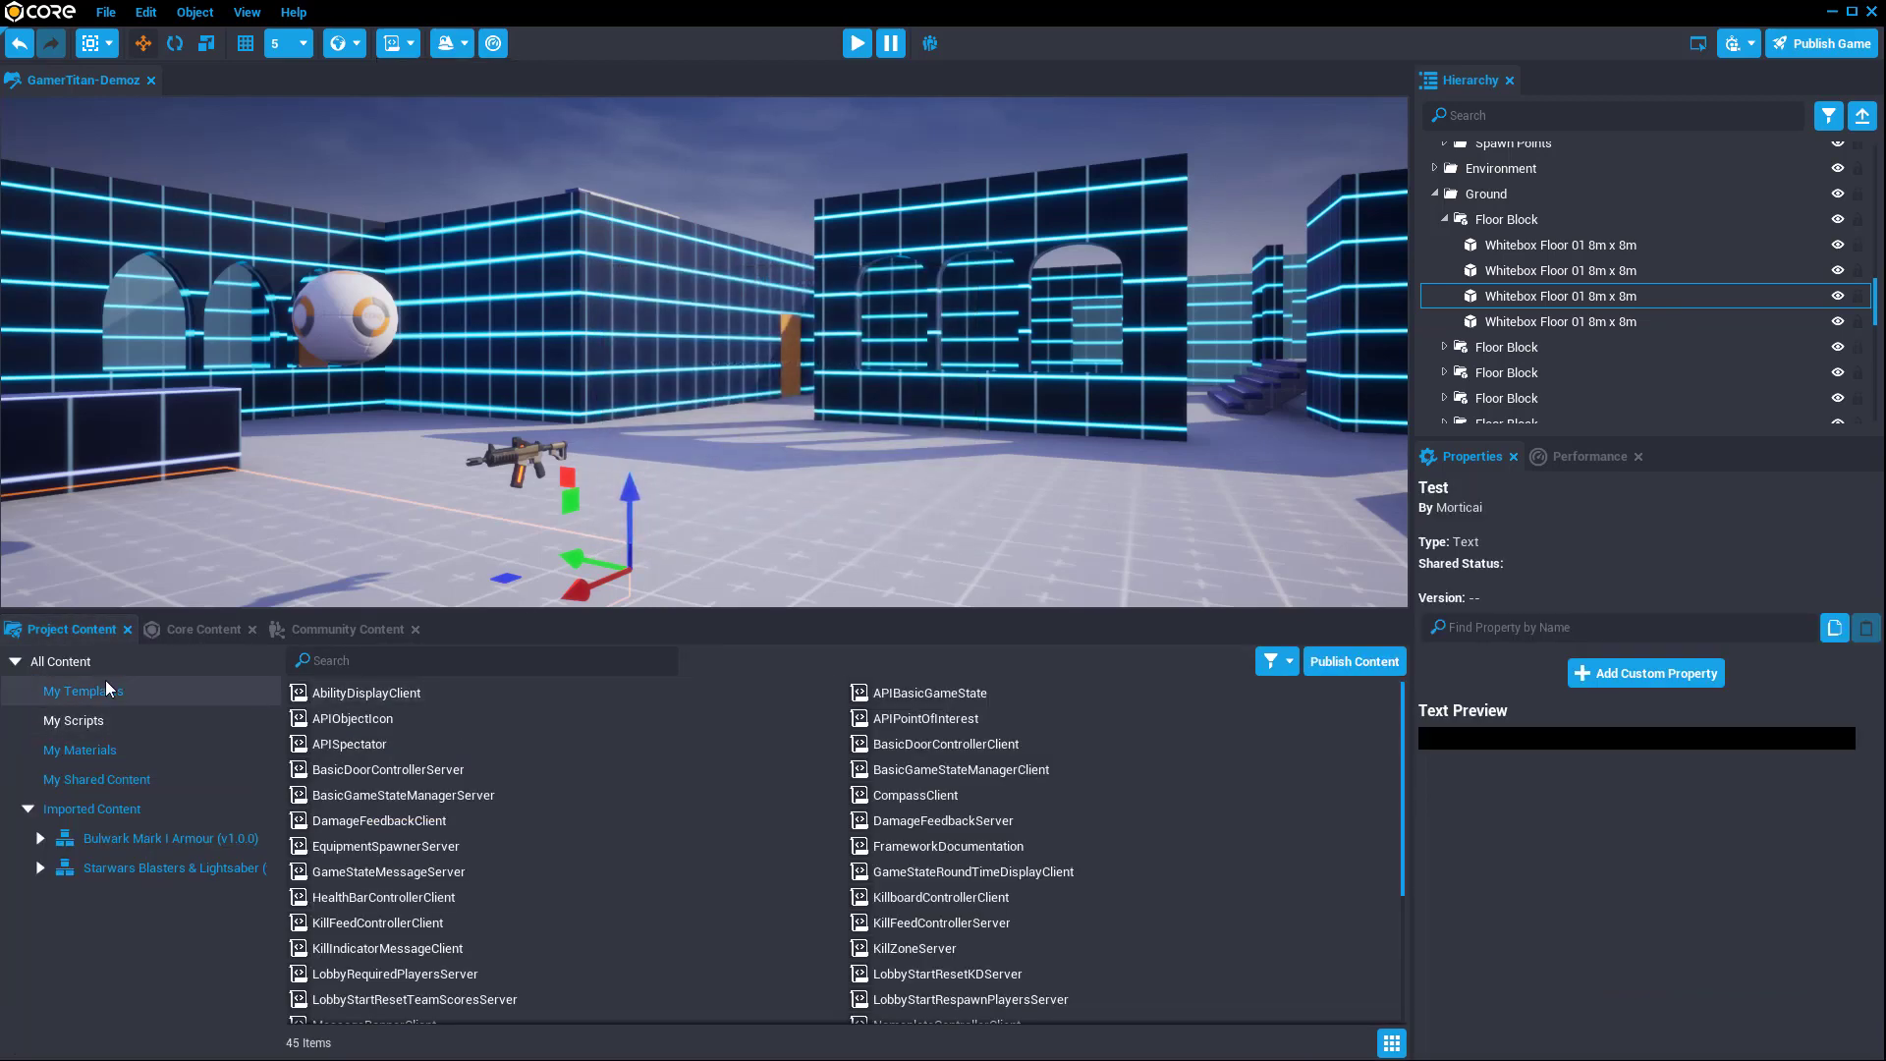
Step: Find the Test script in the project content, open it in the script editor, and close it
{"action": "left_click", "coordinate": [382, 661]}
{"action": "type", "text": "test"}
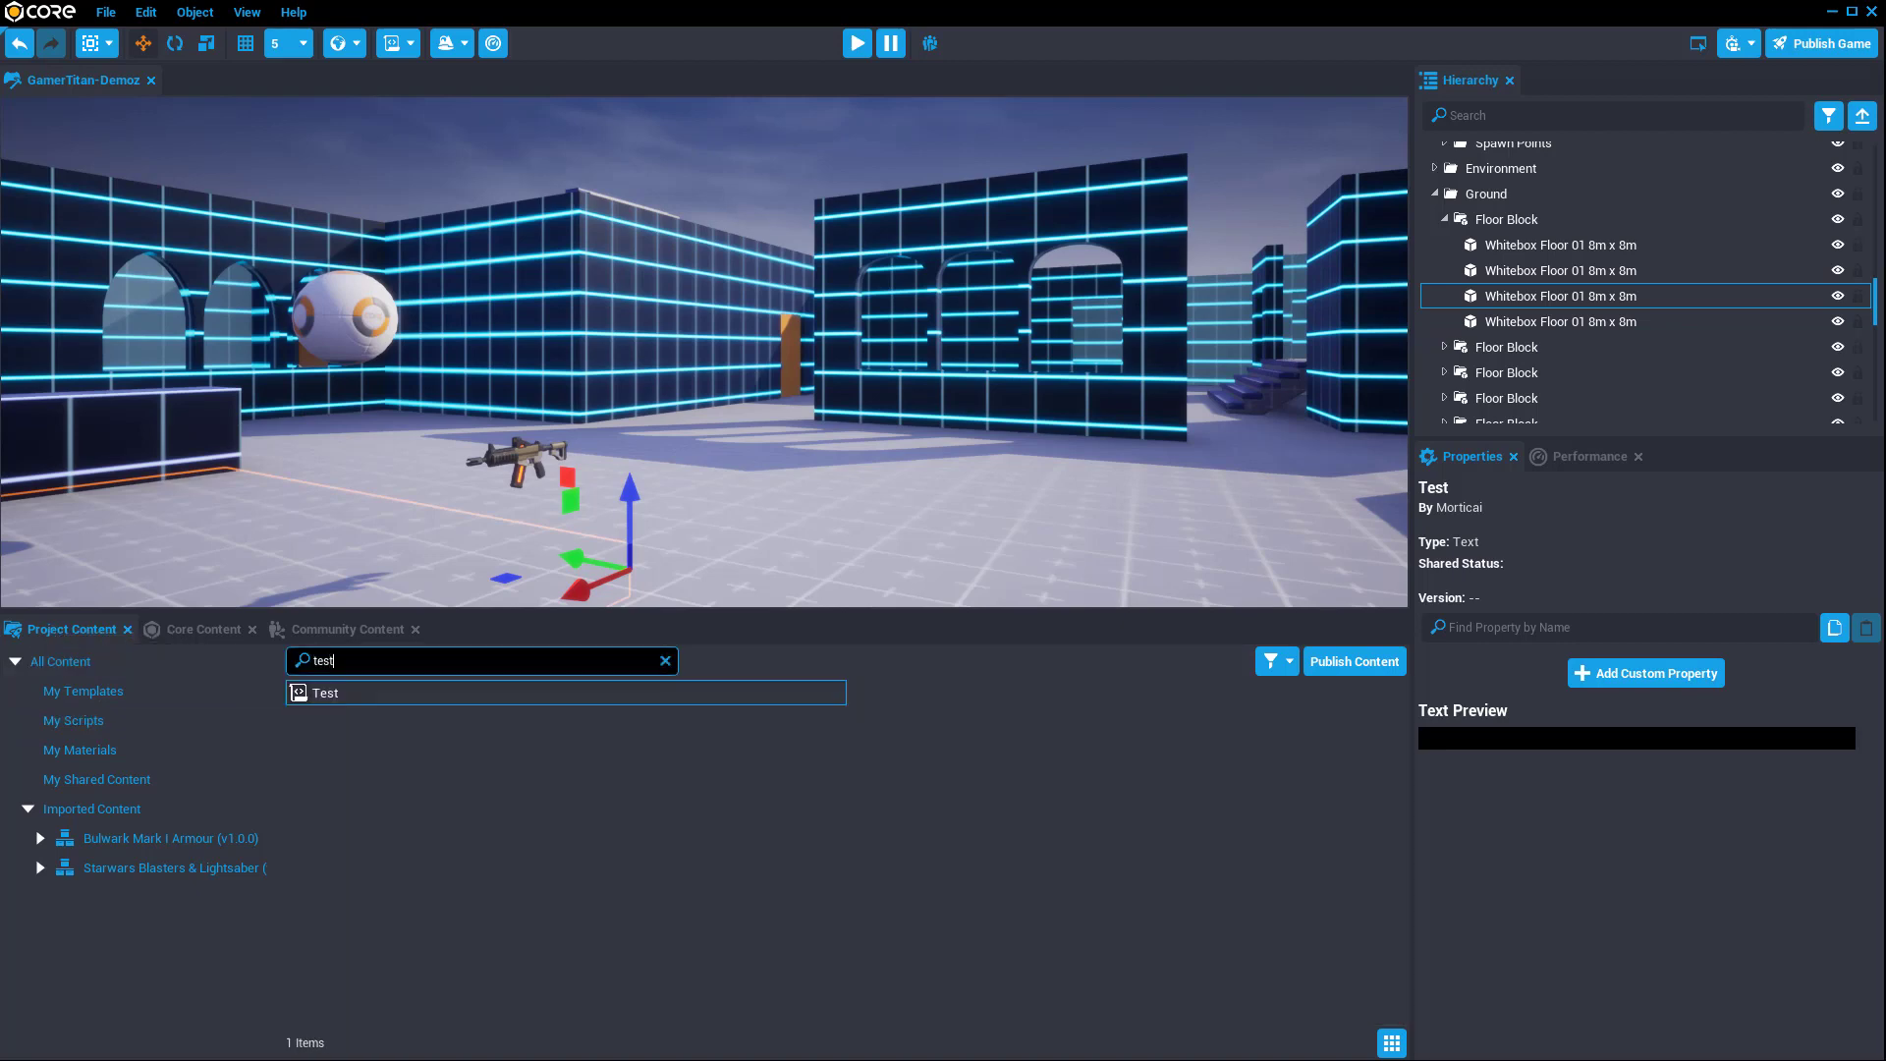
{"action": "double_click", "coordinate": [320, 694]}
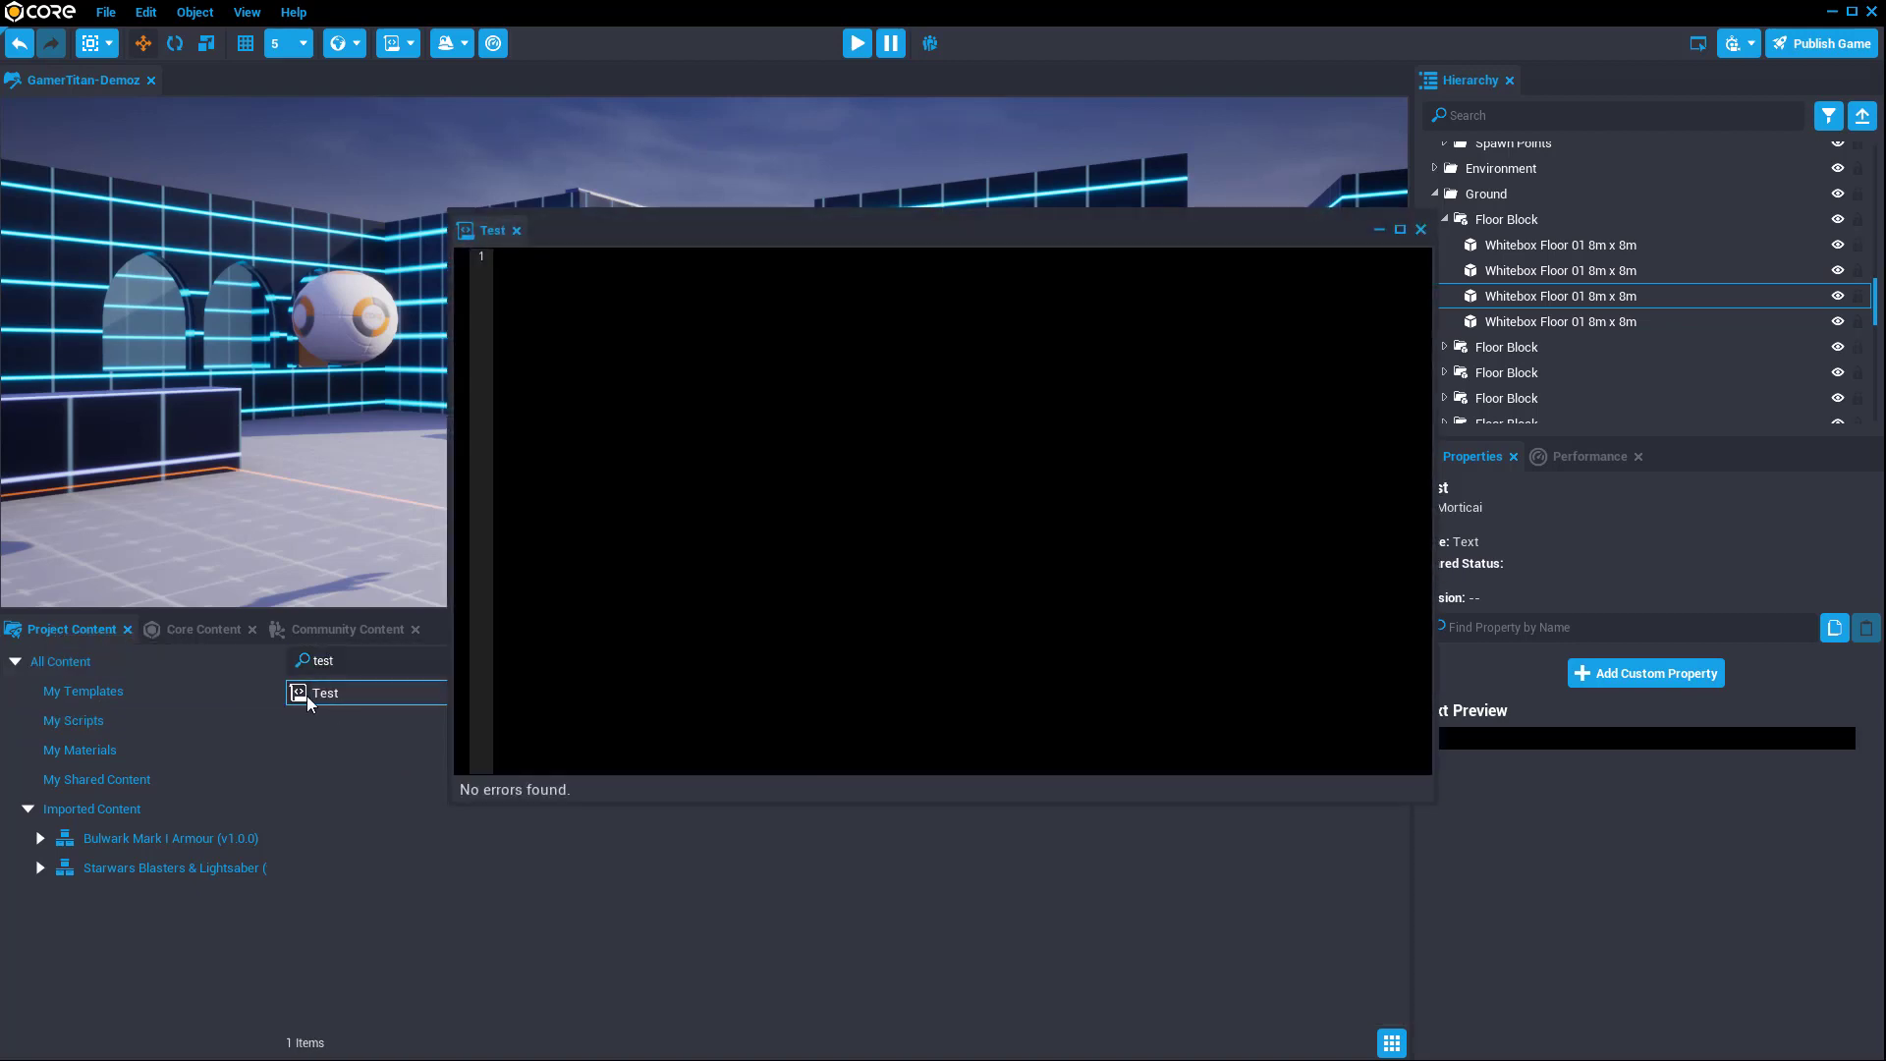
{"action": "left_click_drag", "start_coordinate": [841, 241], "coordinate": [697, 220]}
{"action": "key", "text": "Return"}
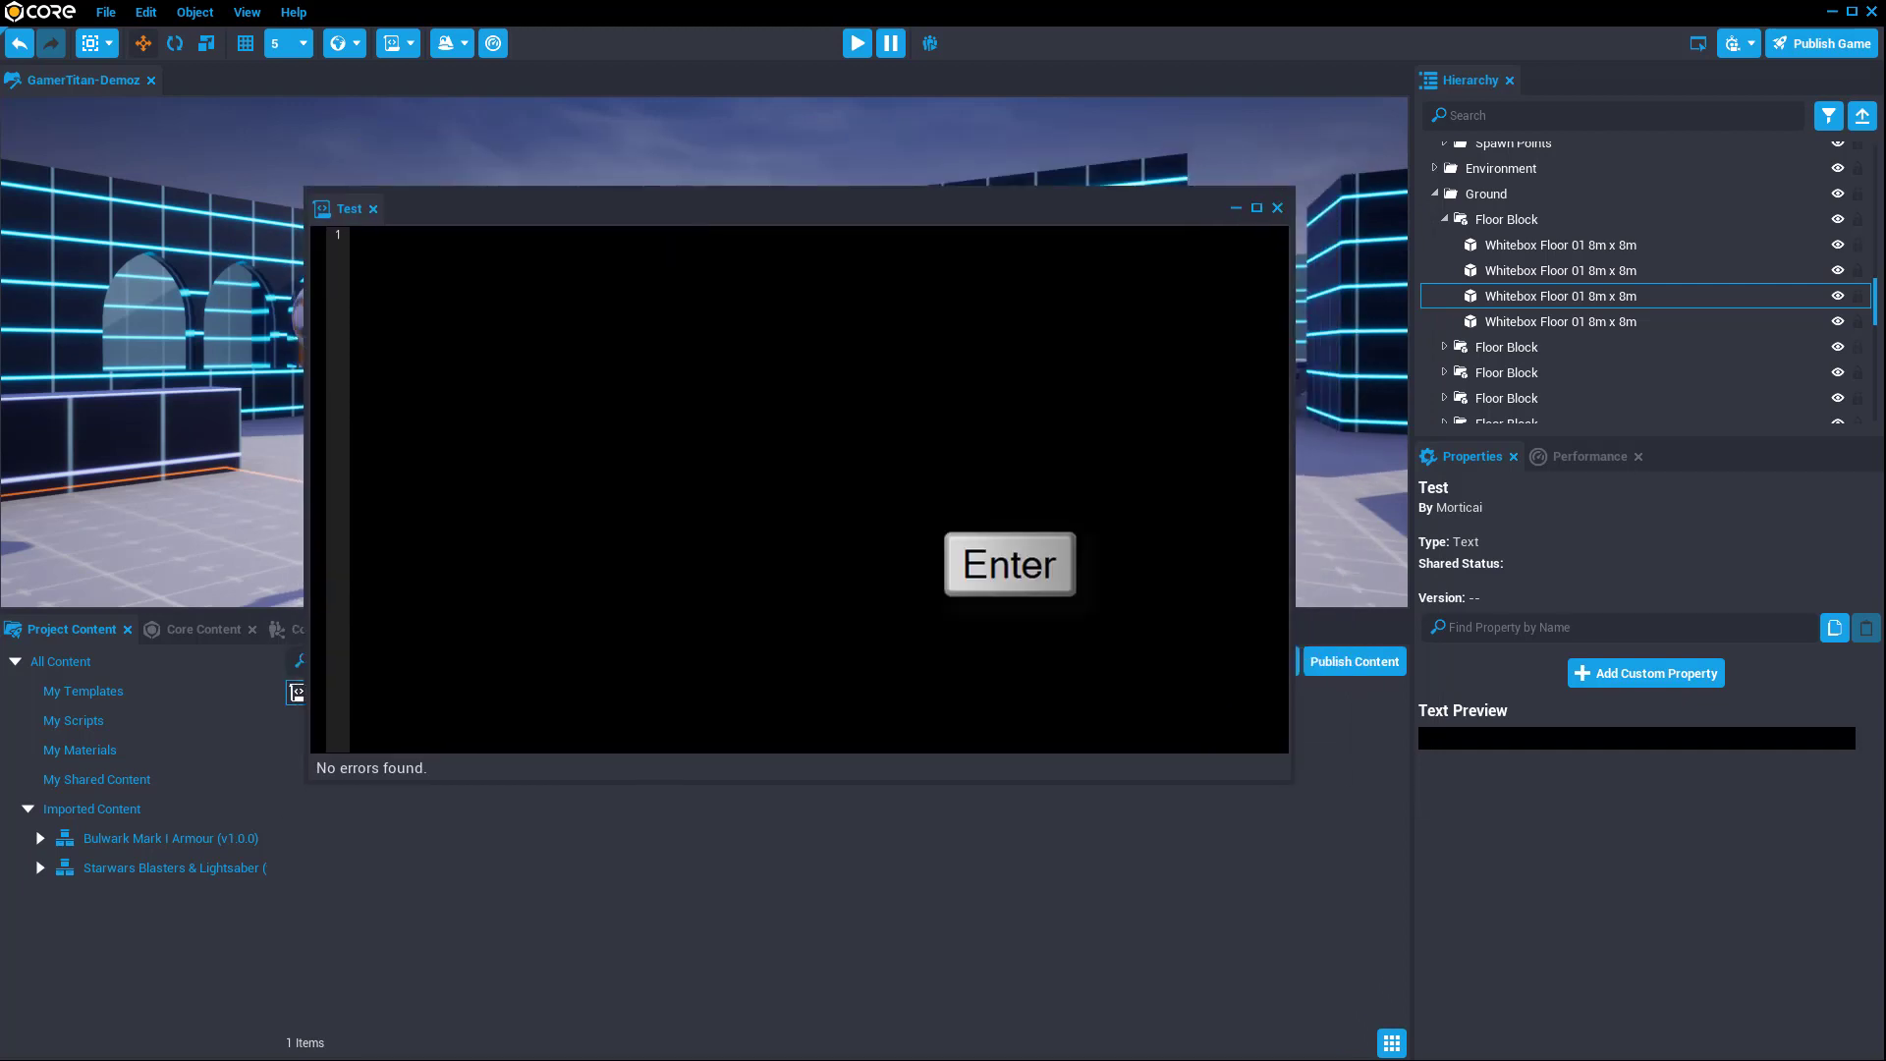
{"action": "left_click", "coordinate": [1277, 208]}
{"action": "left_click_drag", "start_coordinate": [329, 692], "coordinate": [550, 692]}
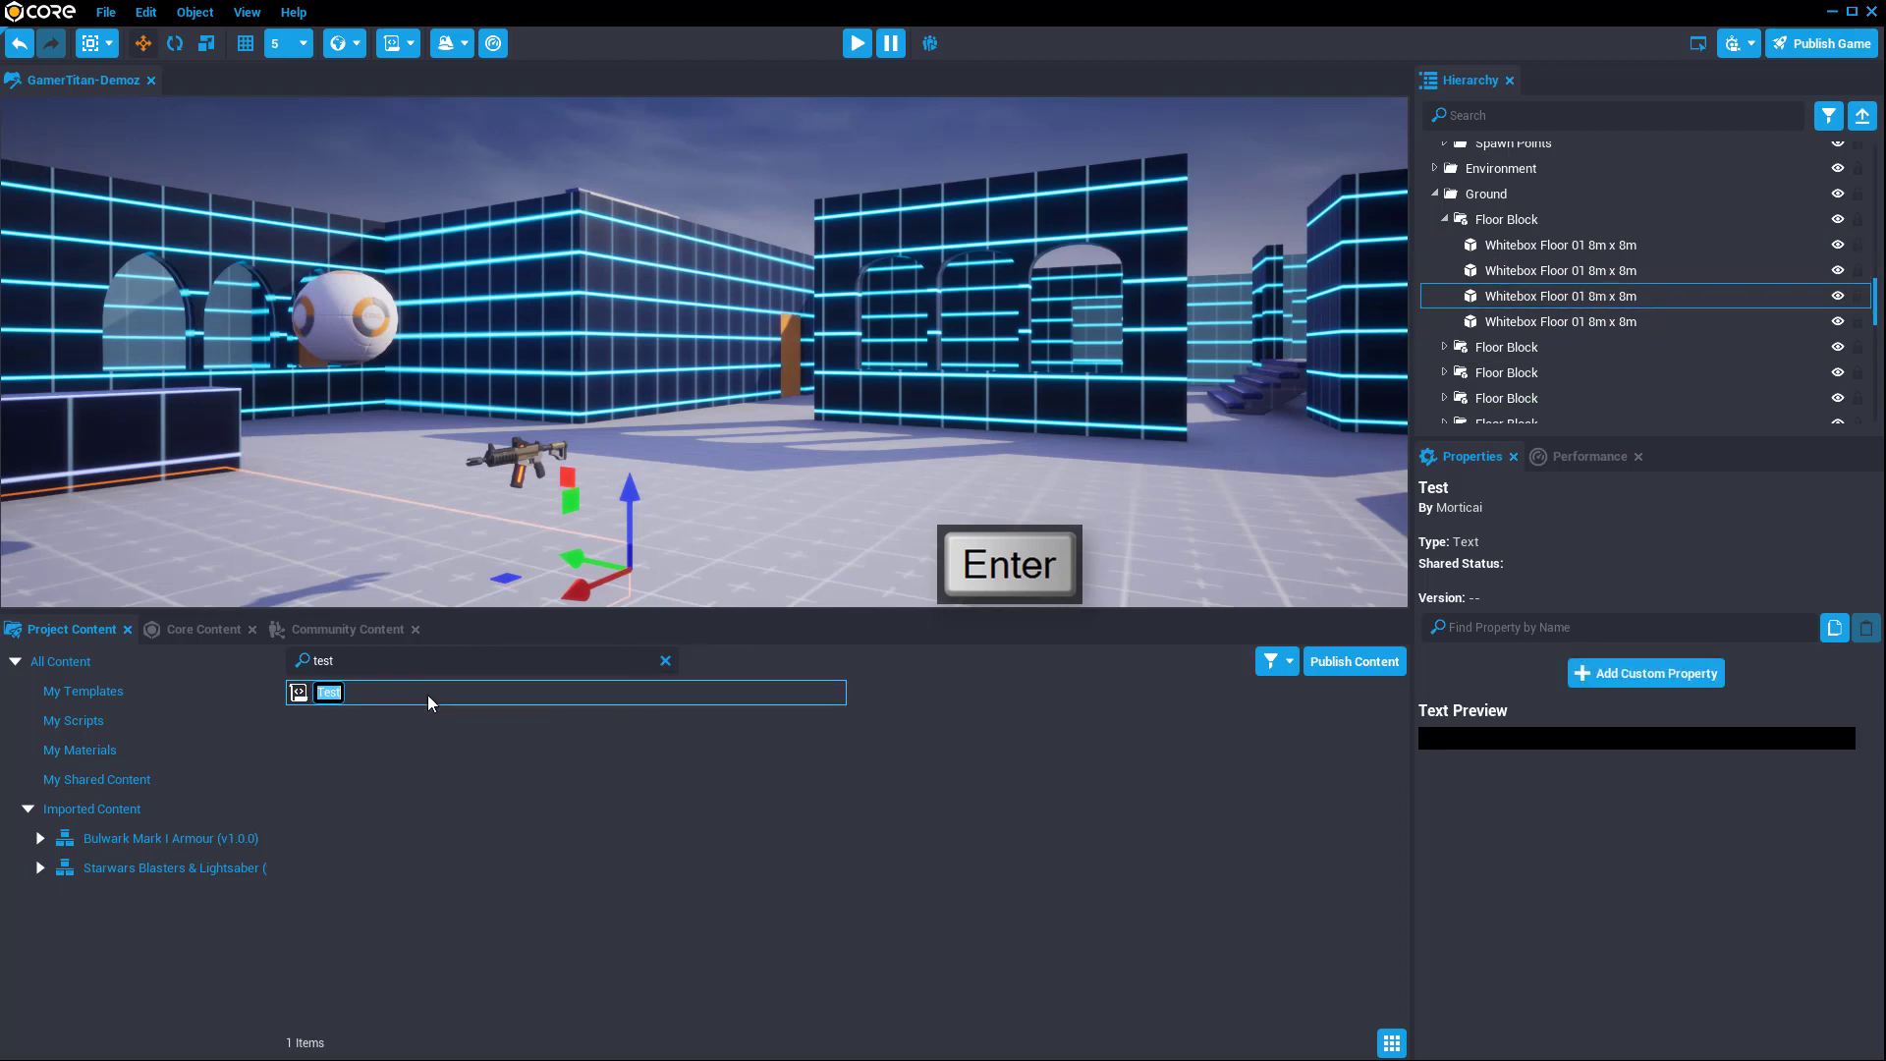
Step: Generate a new Rocky Hills terrain with a 1.0 m voxel size and 1024 x 1024 terrain size
{"action": "right_click_drag", "start_coordinate": [657, 307], "coordinate": [673, 366]}
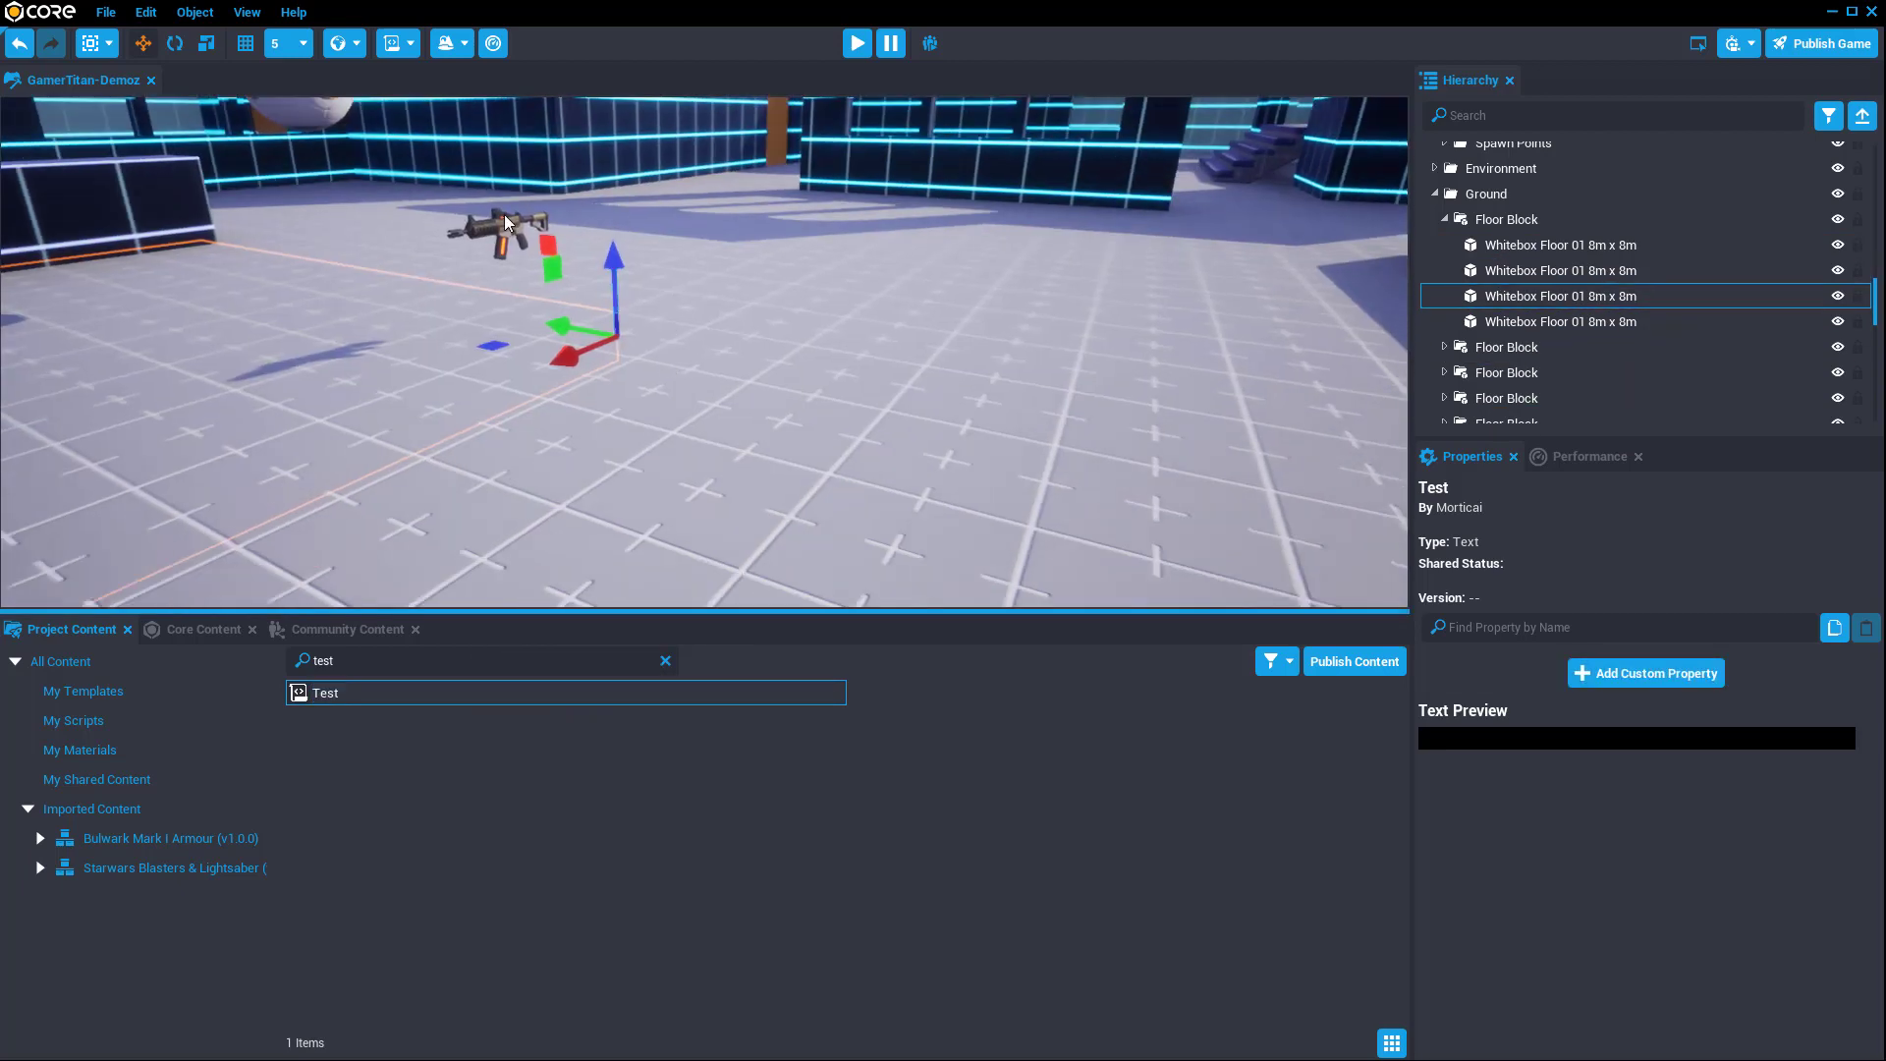
{"action": "left_click", "coordinate": [460, 48]}
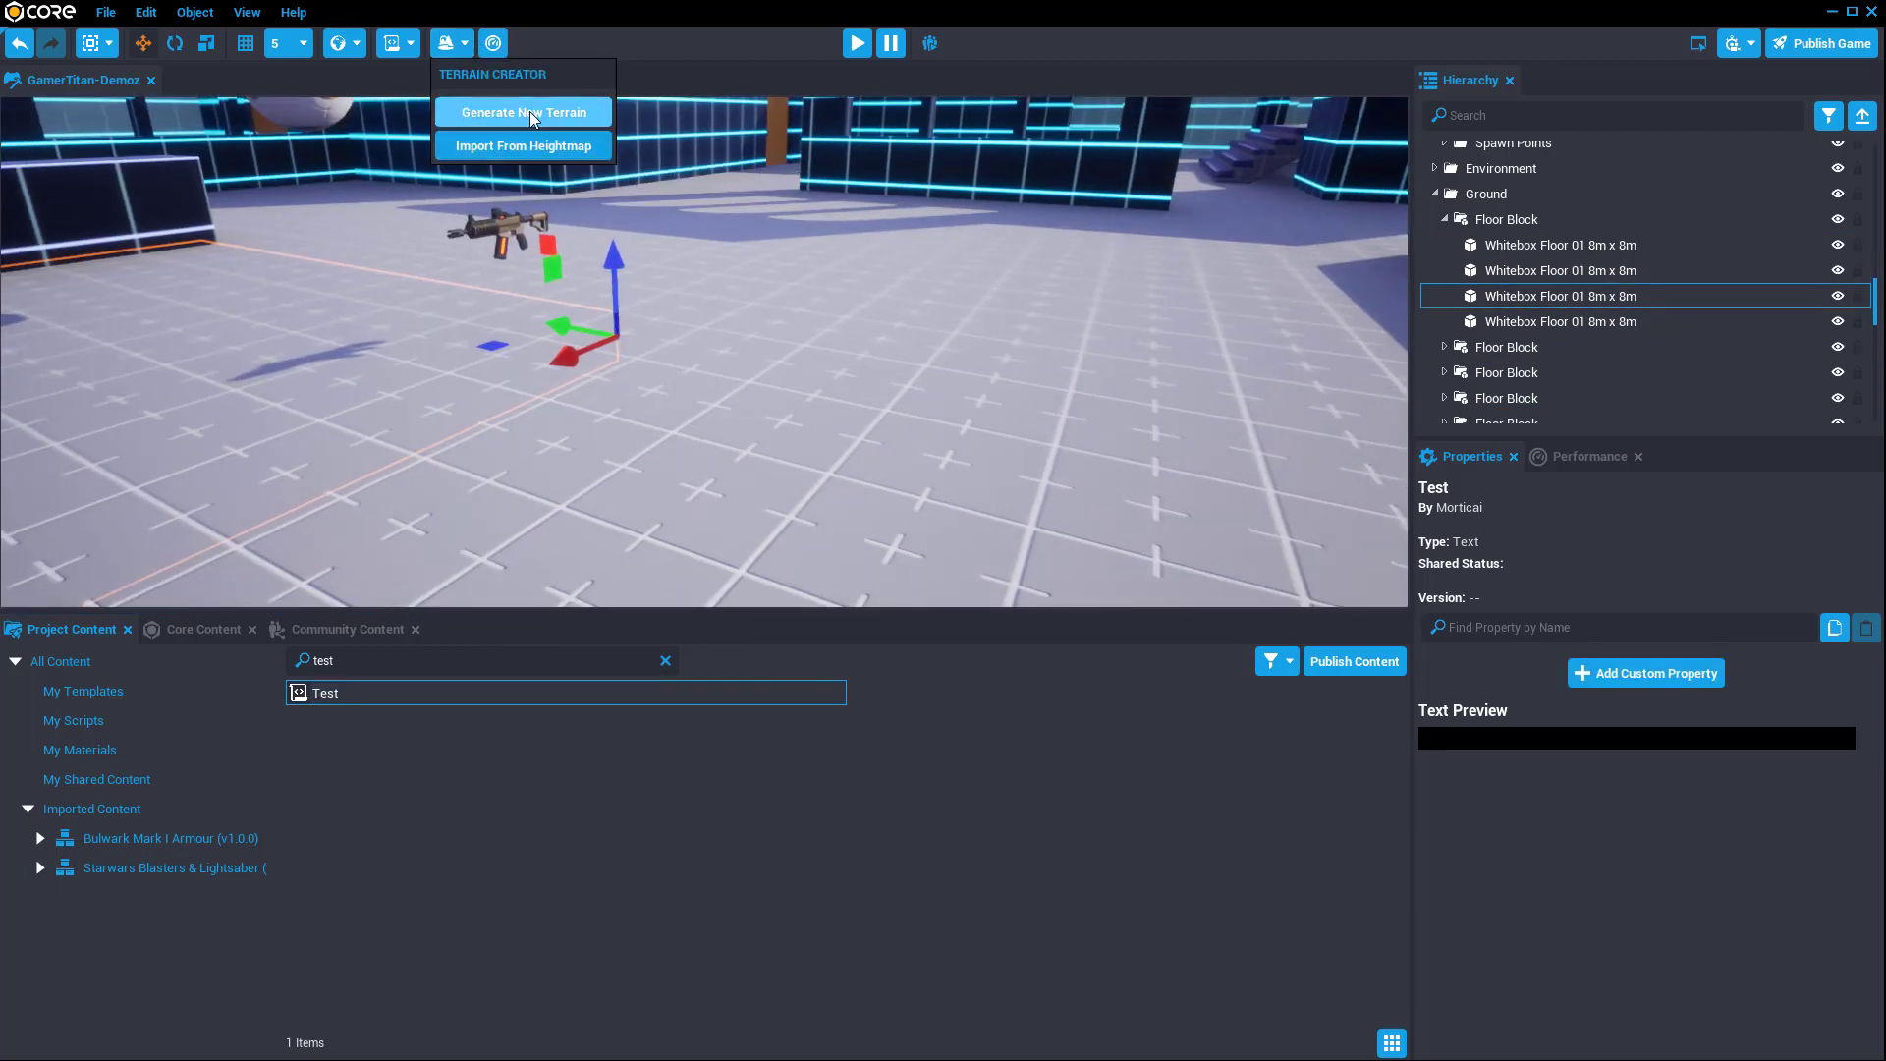
{"action": "scroll", "coordinate": [1441, 323], "scroll_direction": "up", "scroll_amount": 3}
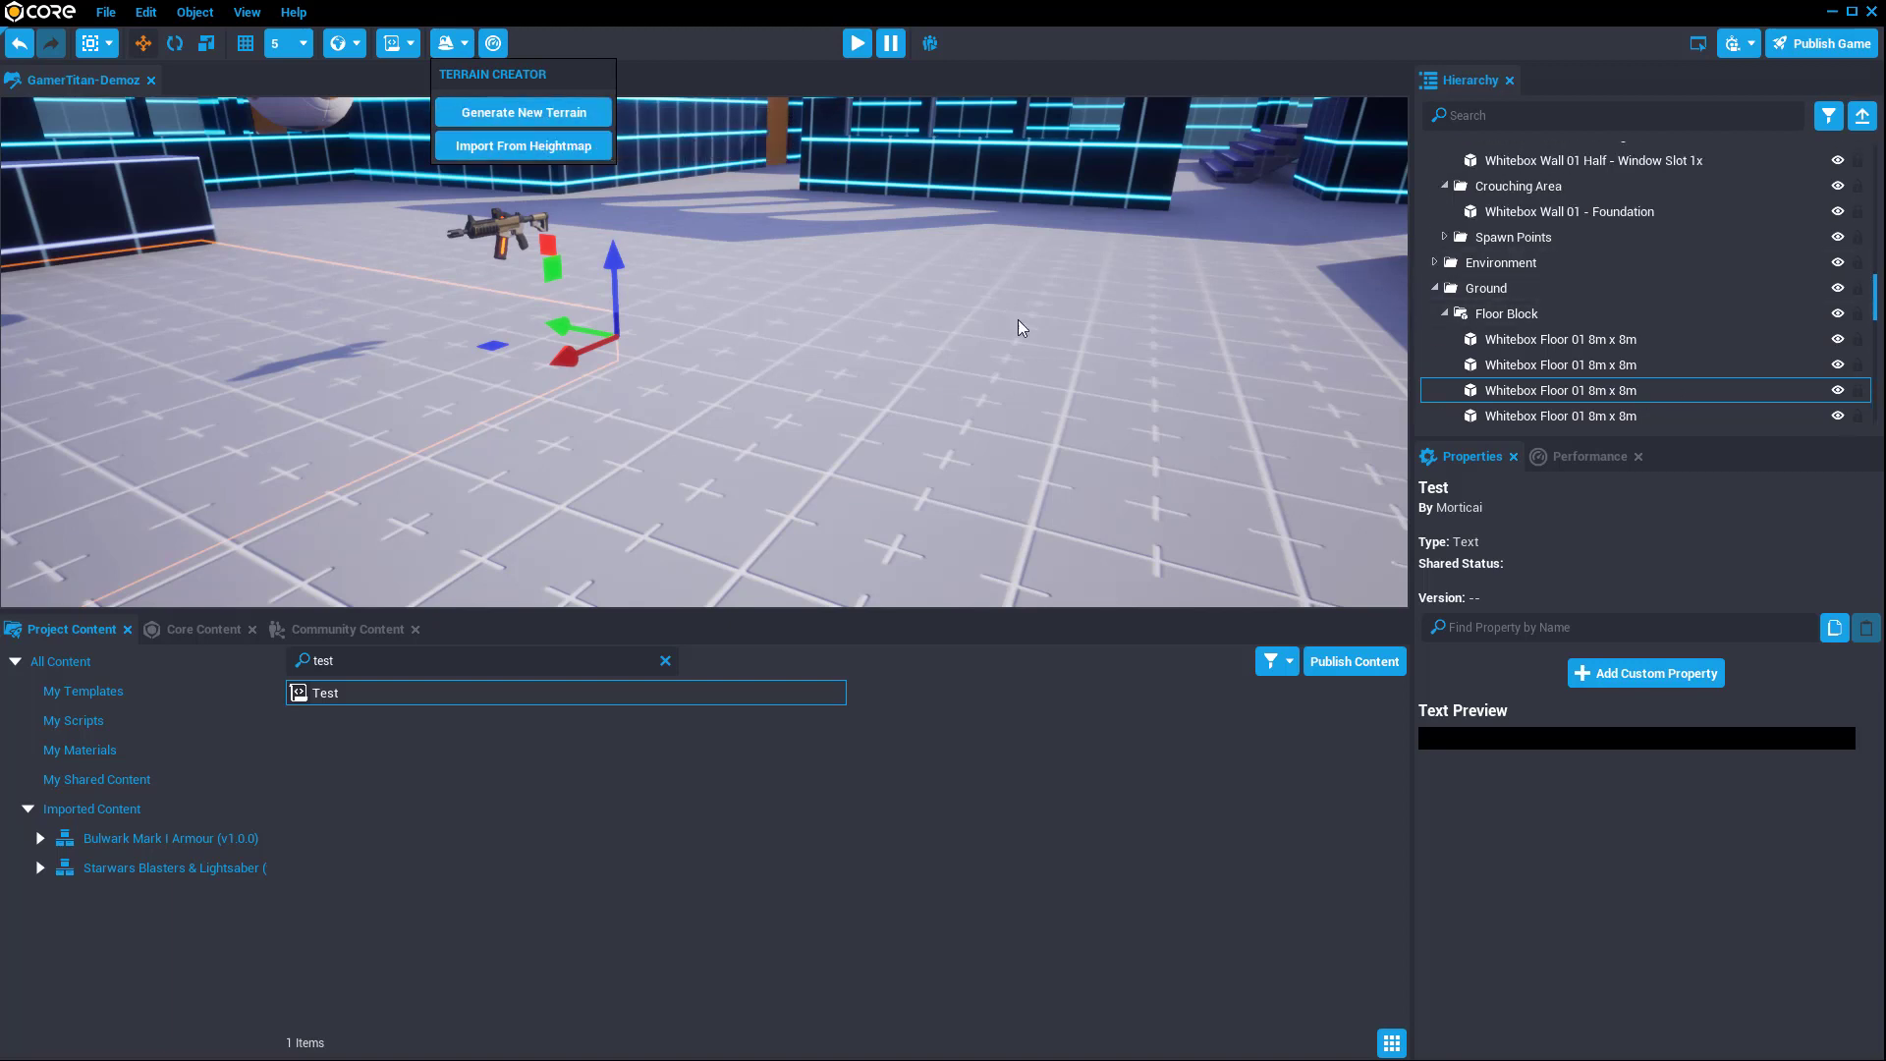
{"action": "left_click", "coordinate": [530, 116]}
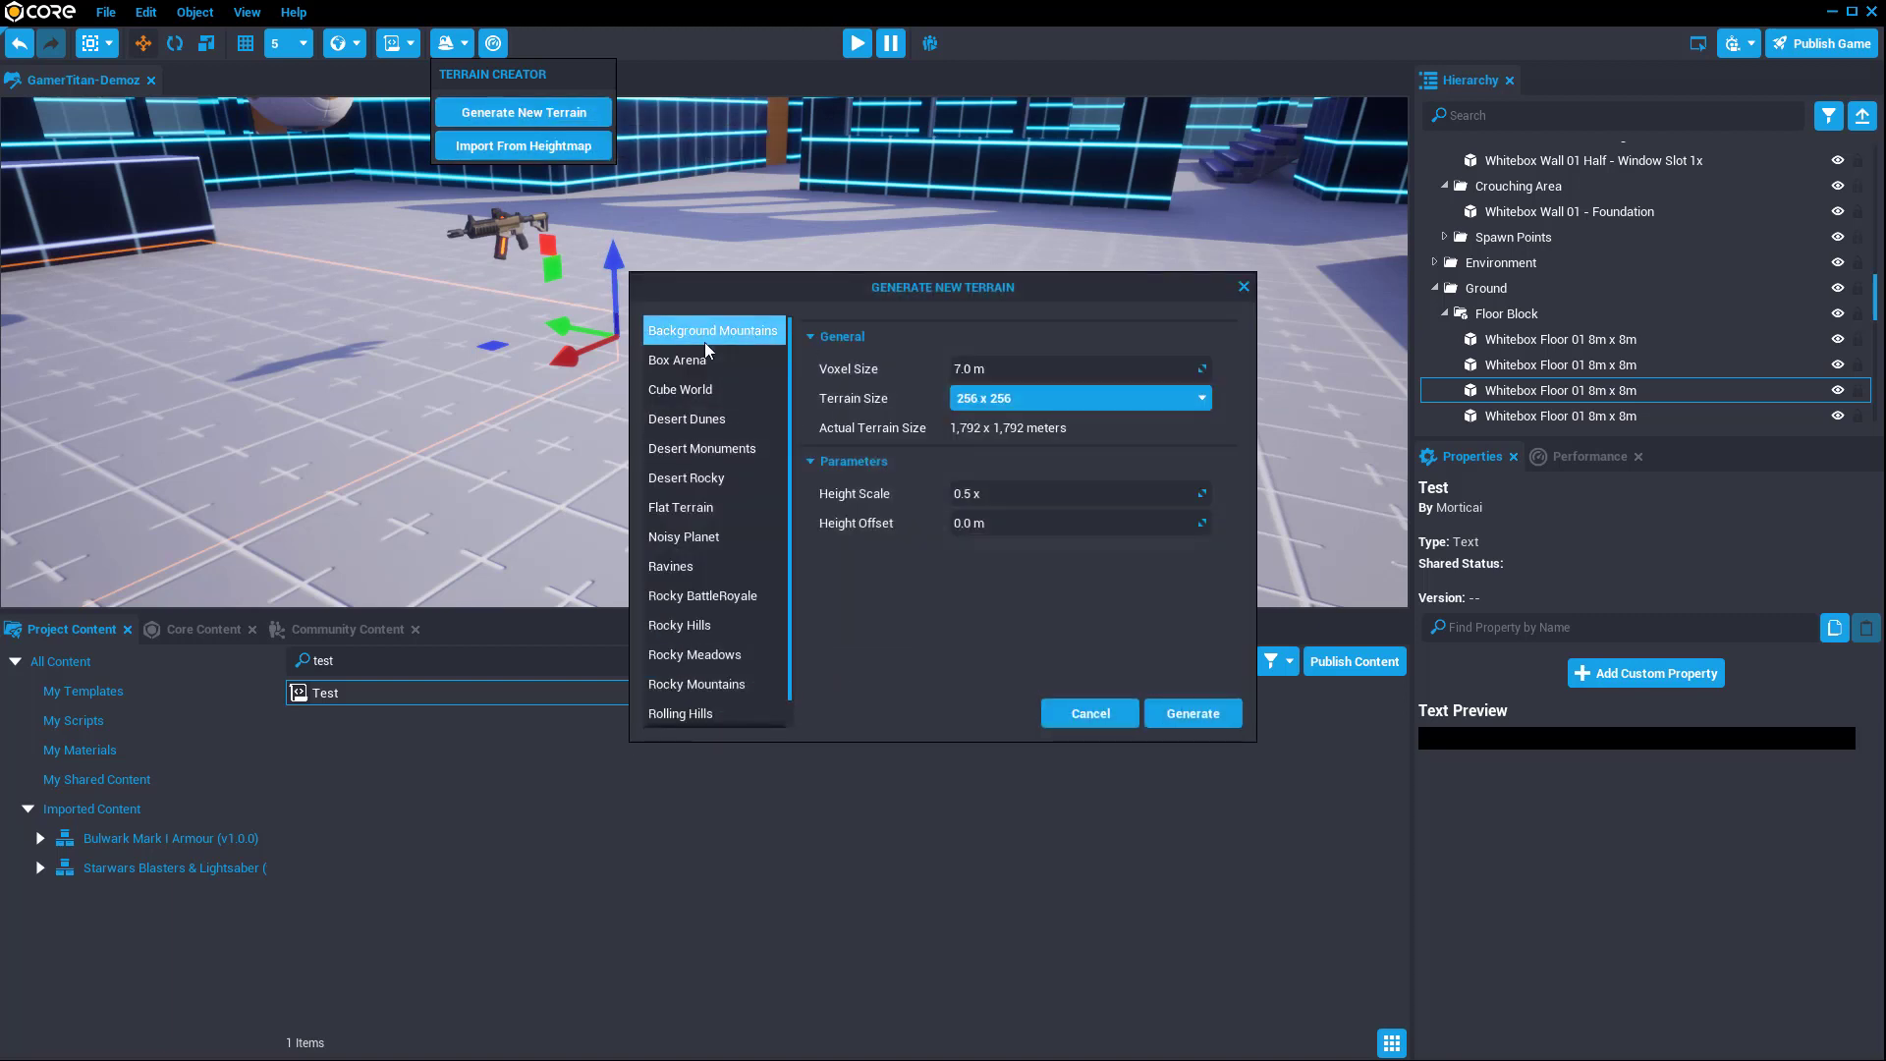
{"action": "scroll", "coordinate": [771, 481], "scroll_direction": "down", "scroll_amount": 1}
{"action": "scroll", "coordinate": [719, 599], "scroll_direction": "up", "scroll_amount": 1}
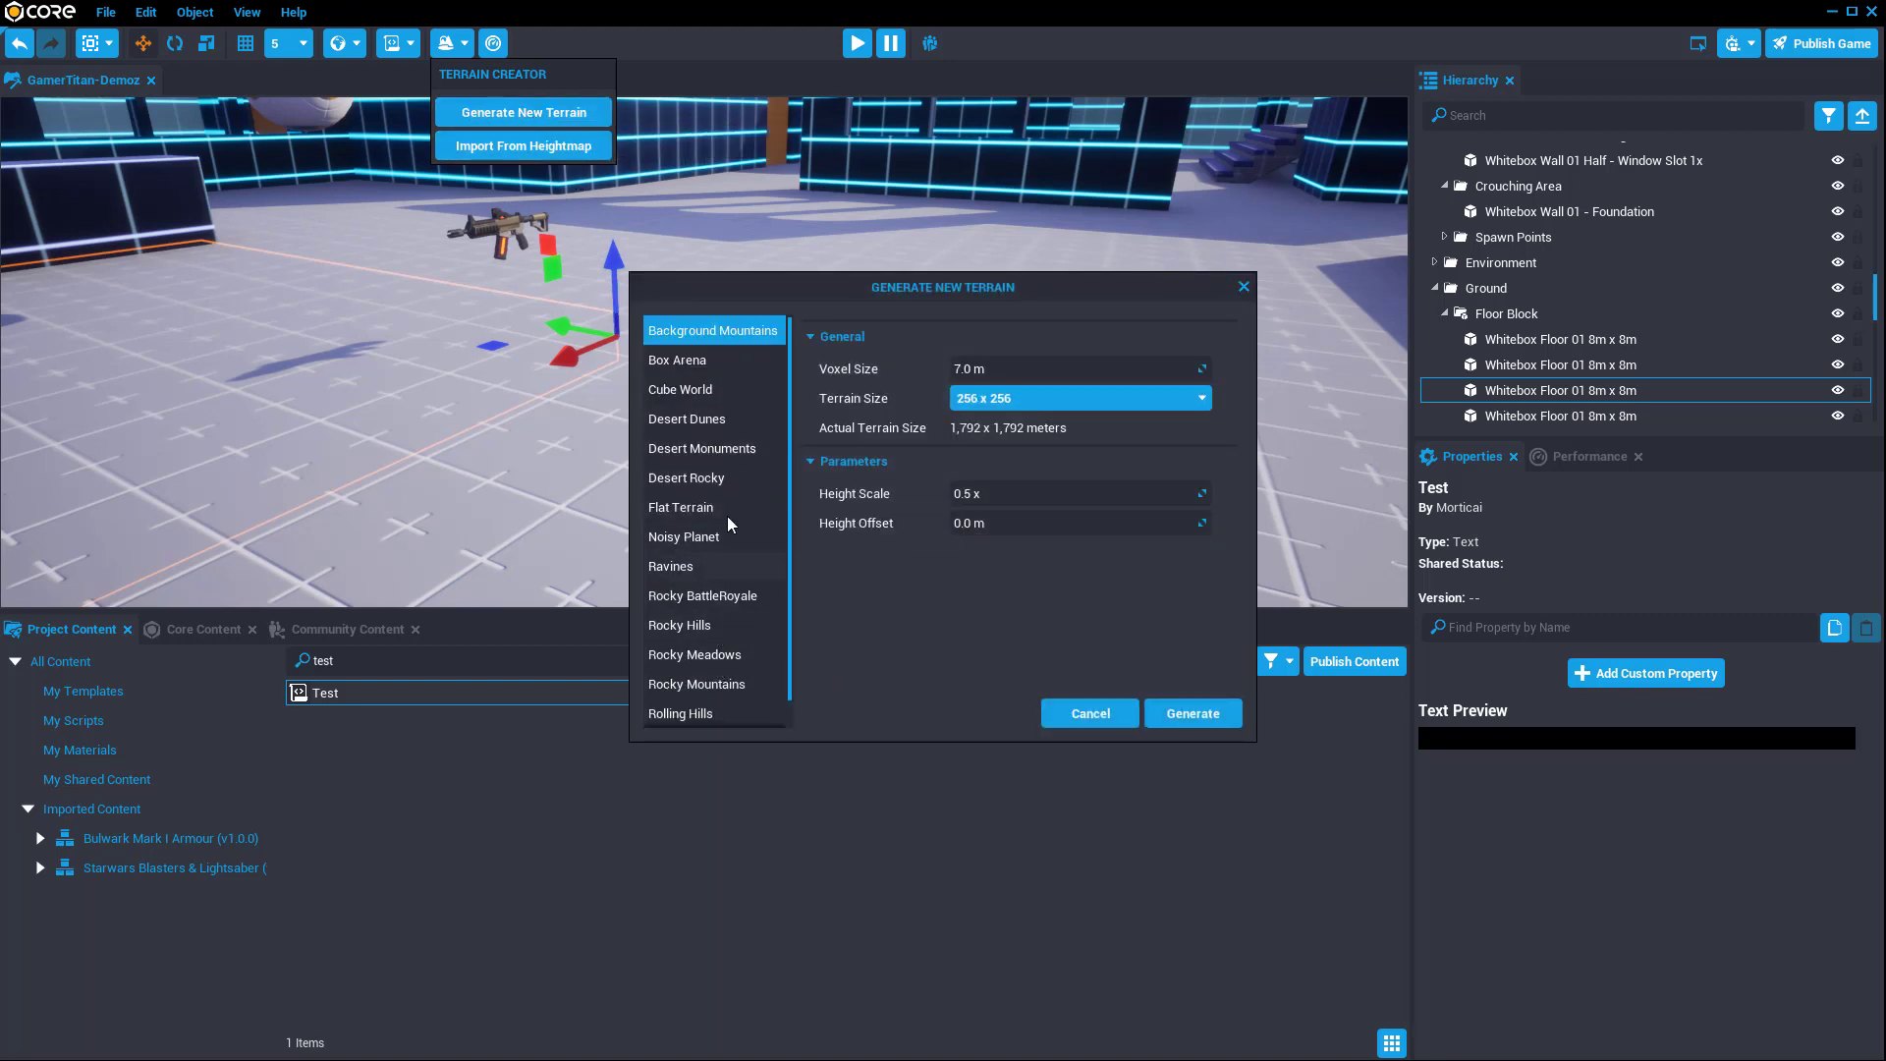
{"action": "scroll", "coordinate": [721, 452], "scroll_direction": "down", "scroll_amount": 1}
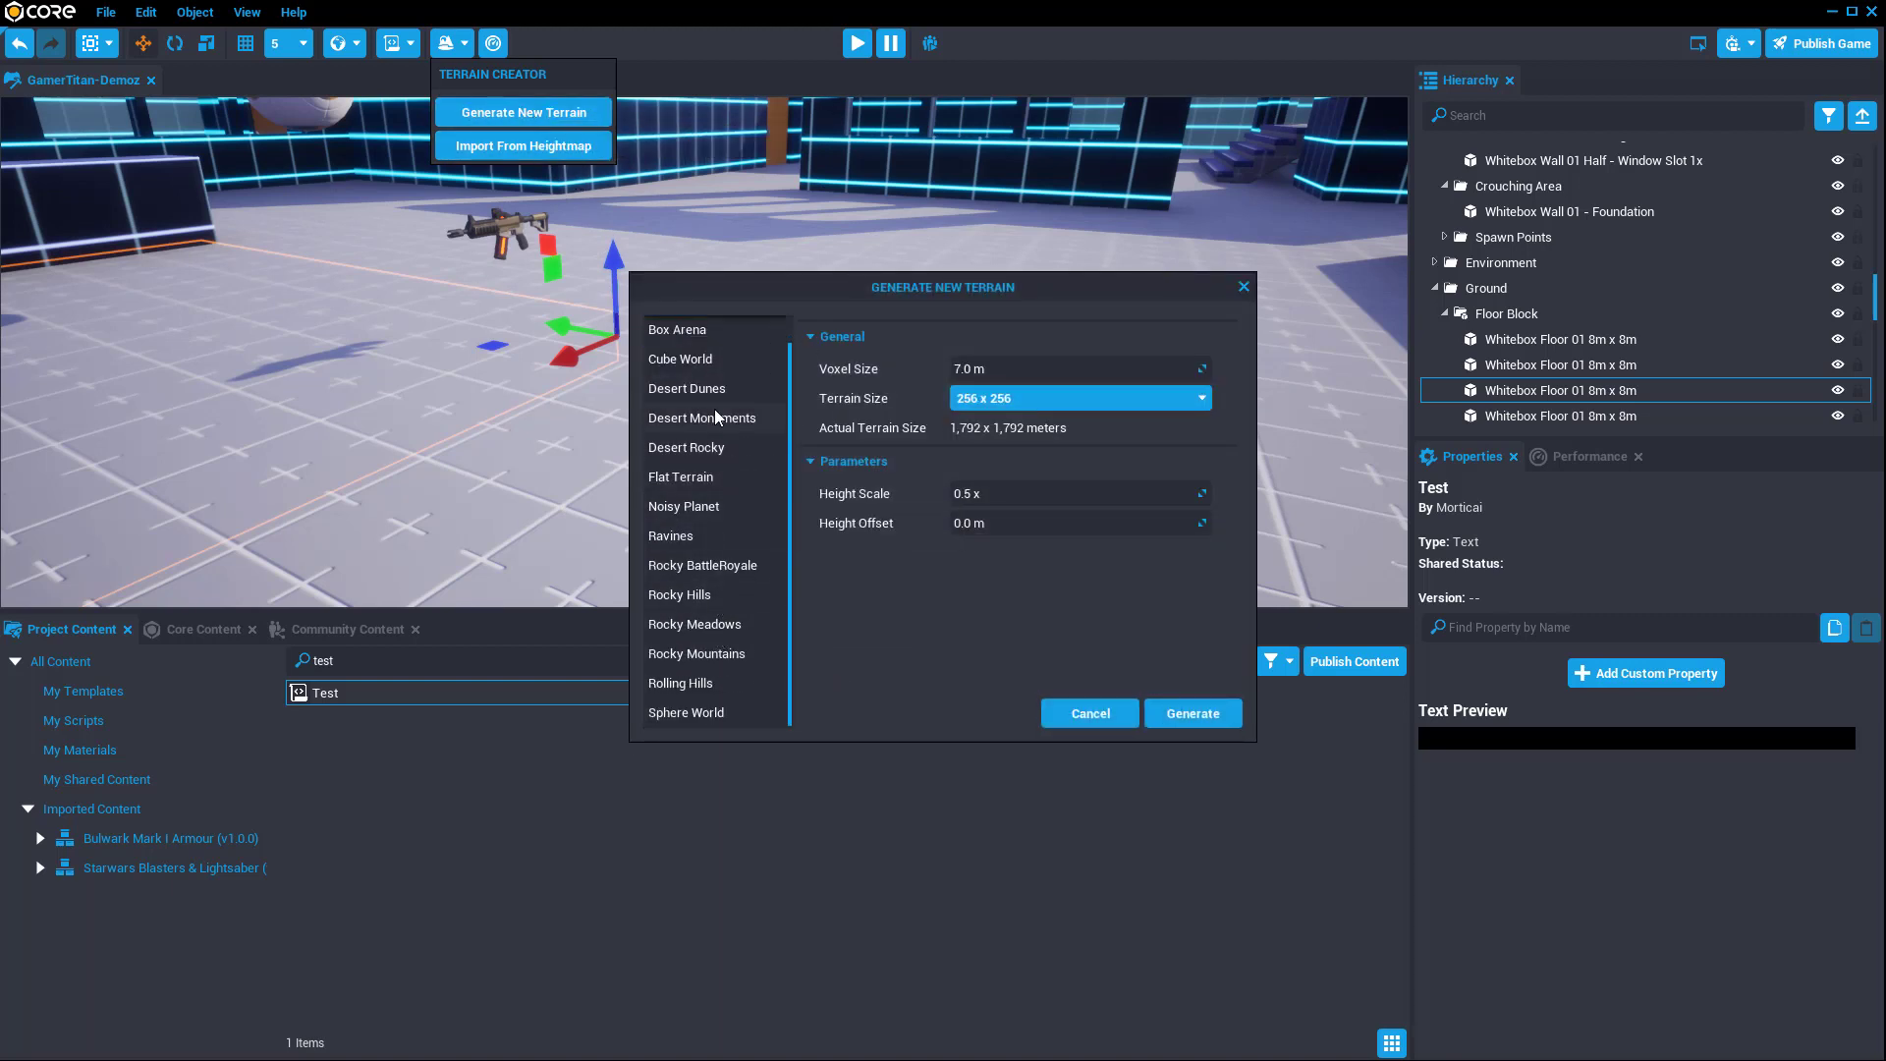
{"action": "left_click", "coordinate": [711, 597]}
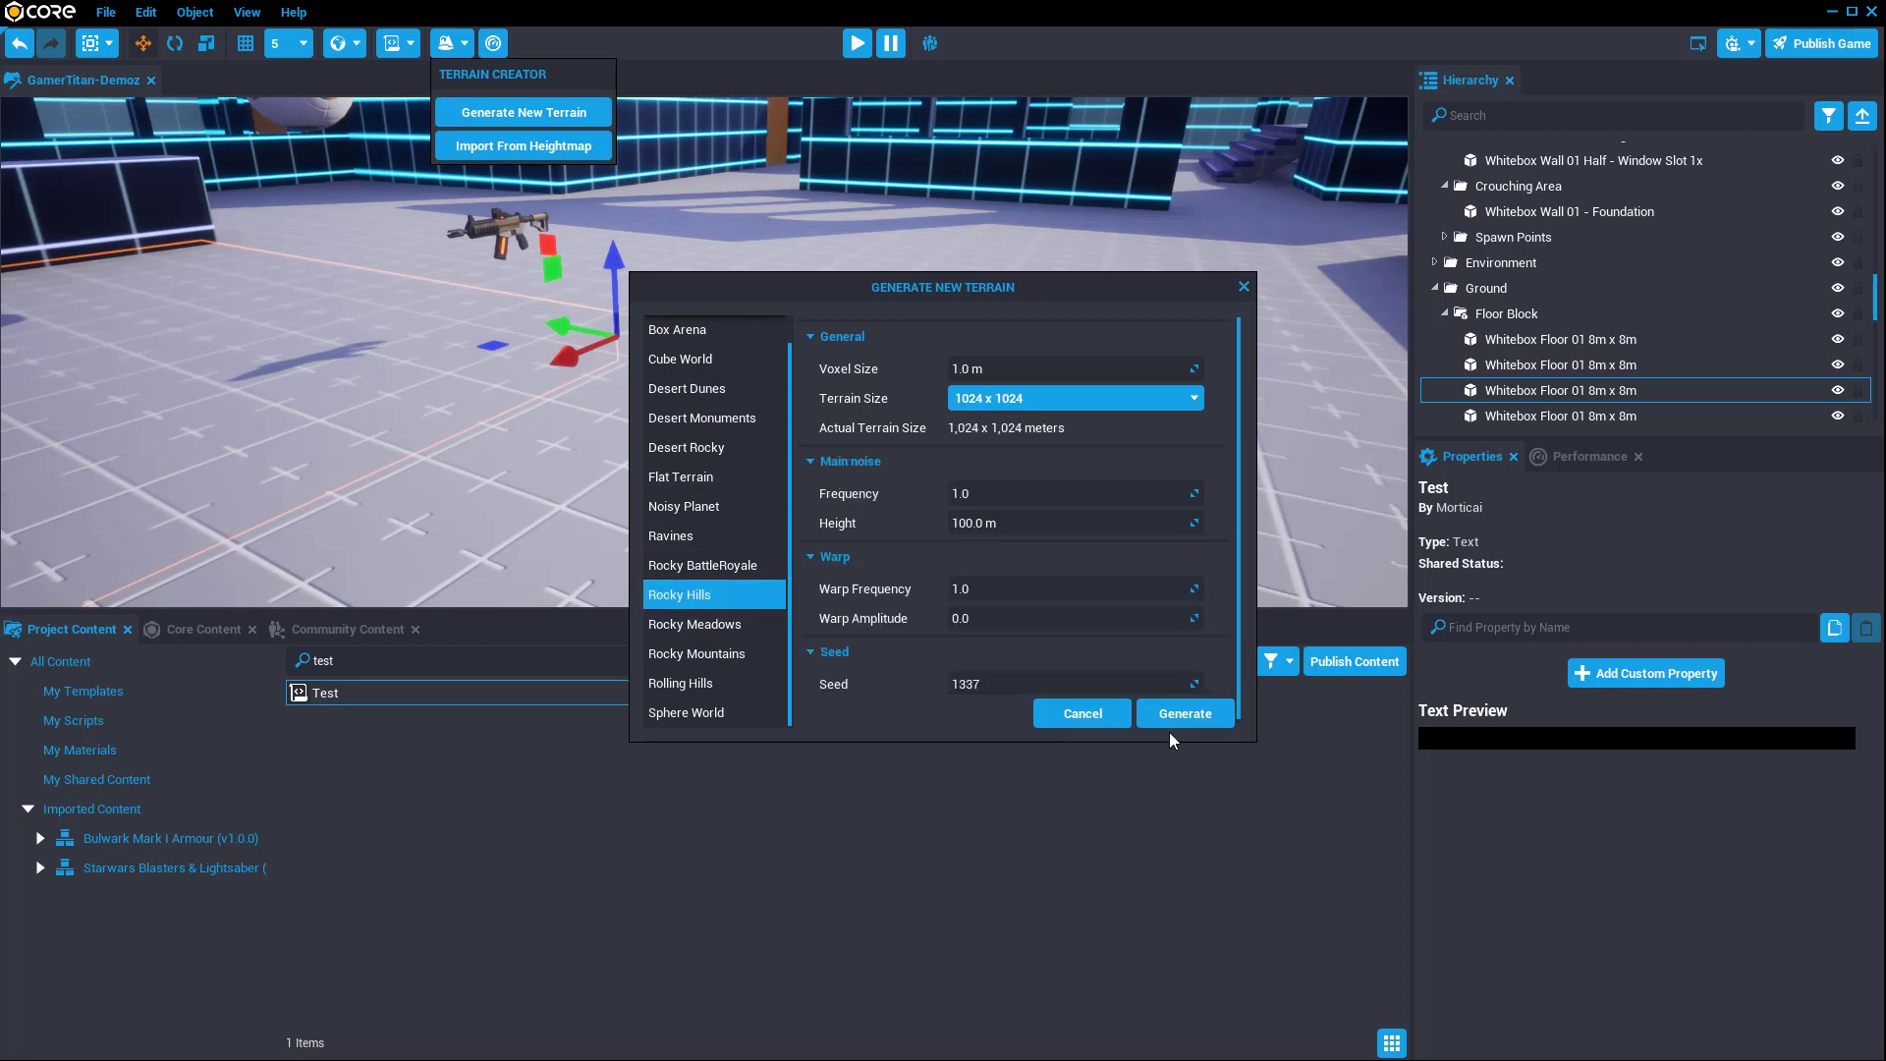
{"action": "left_click", "coordinate": [1182, 711]}
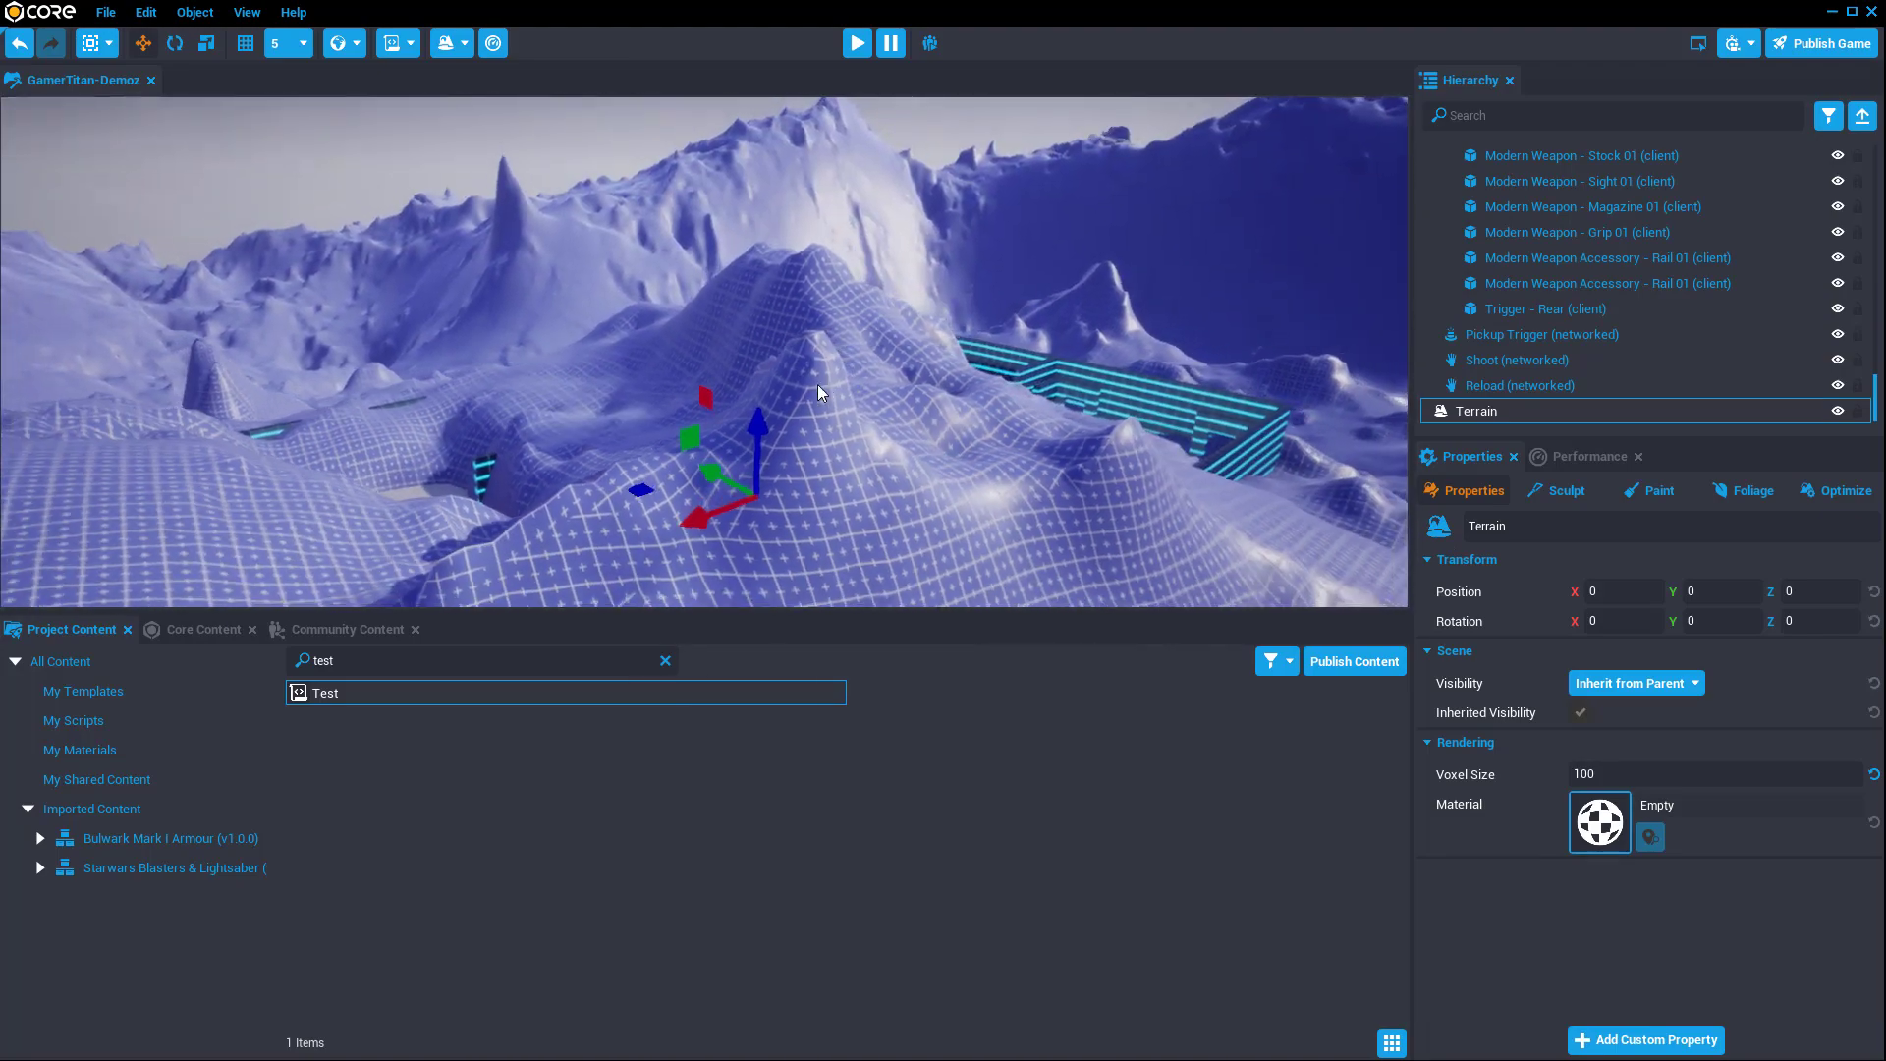
Step: Lower the terrain beneath the arena to a Z position of about -2504
{"action": "right_click_drag", "start_coordinate": [821, 393], "coordinate": [727, 380]}
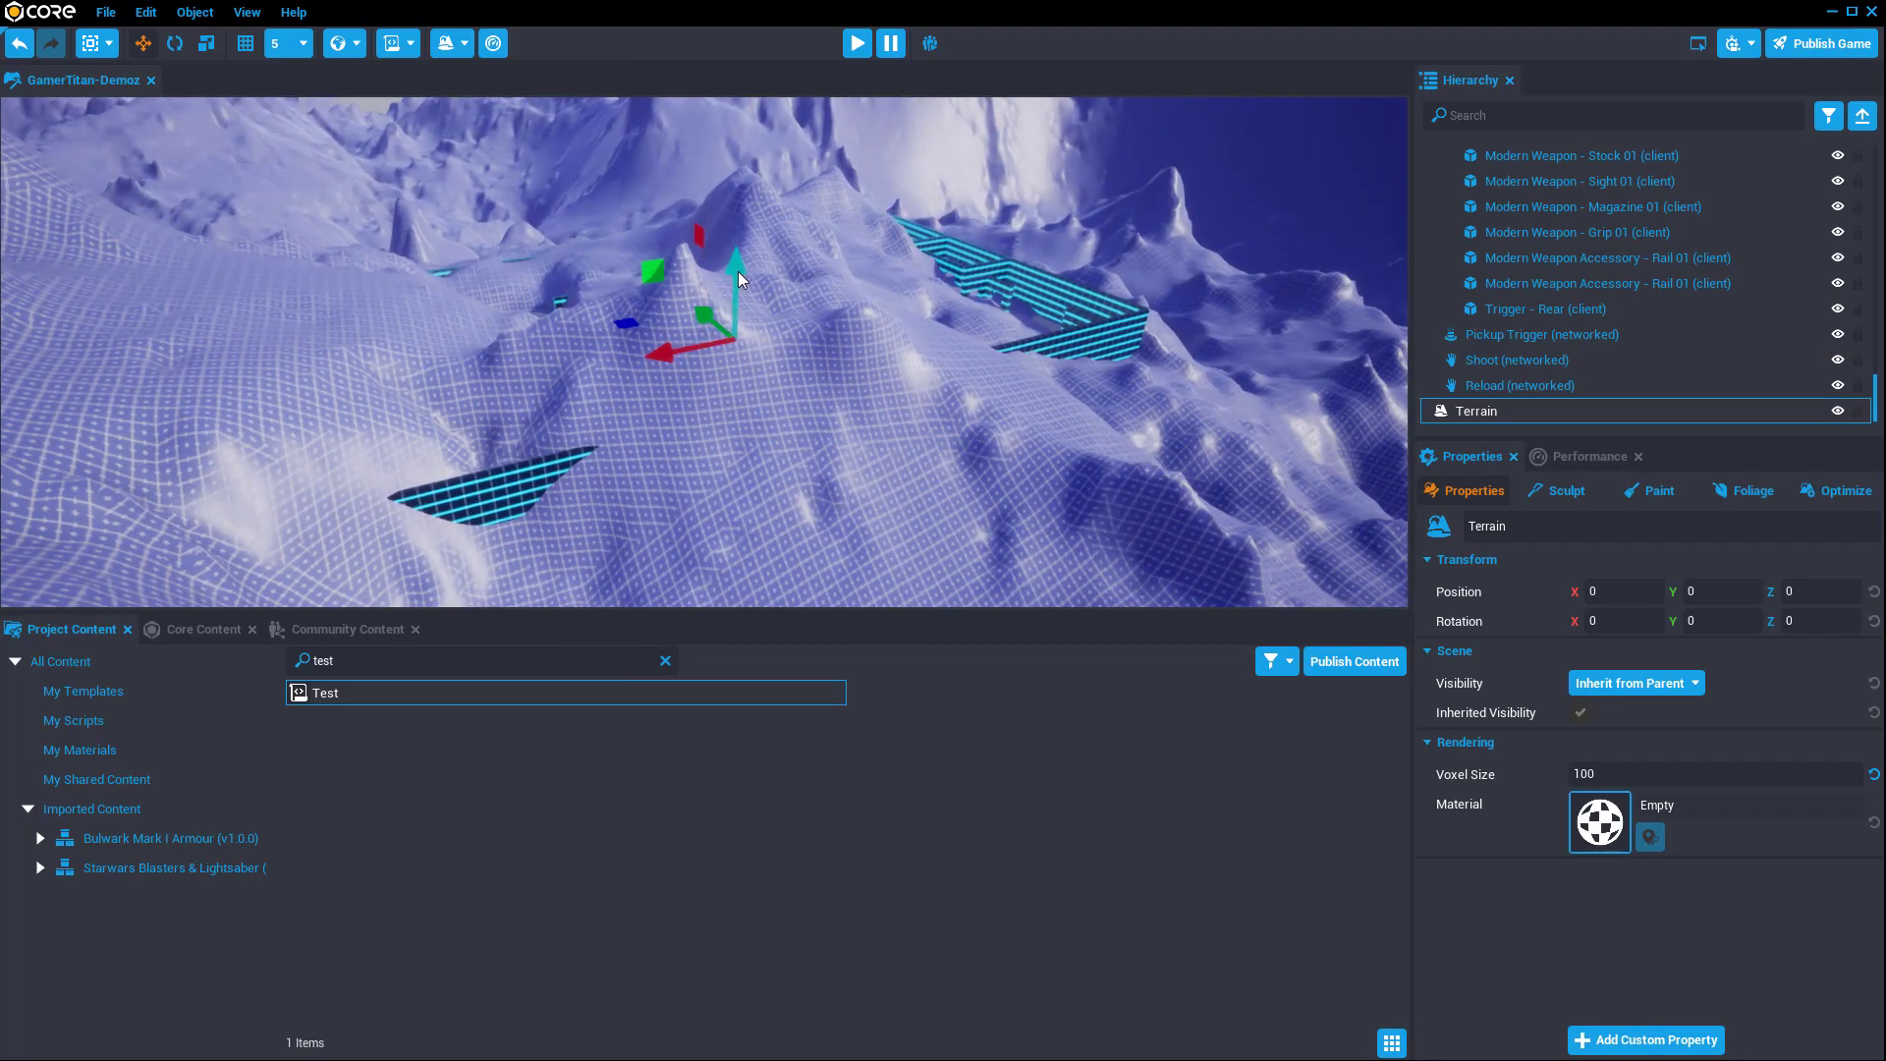
{"action": "left_click_drag", "start_coordinate": [740, 280], "coordinate": [940, 474]}
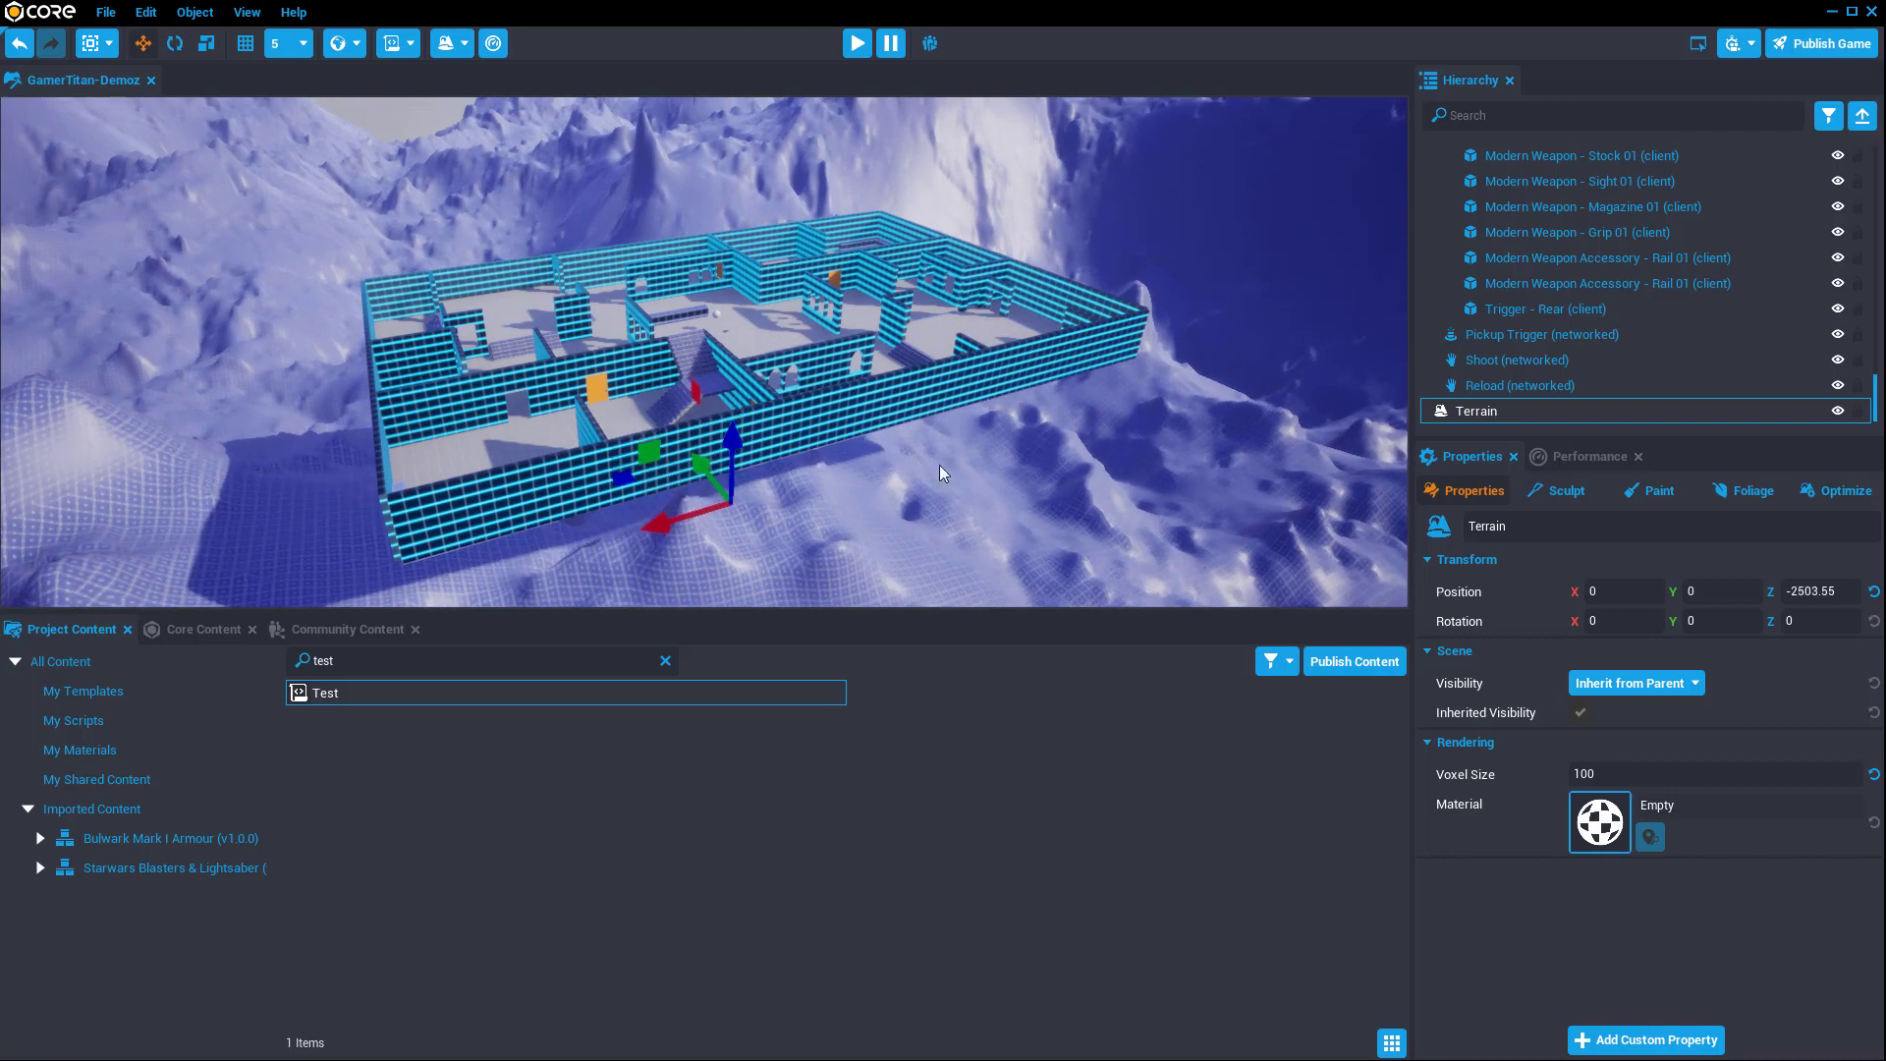
{"action": "right_click_drag", "start_coordinate": [940, 473], "coordinate": [854, 535]}
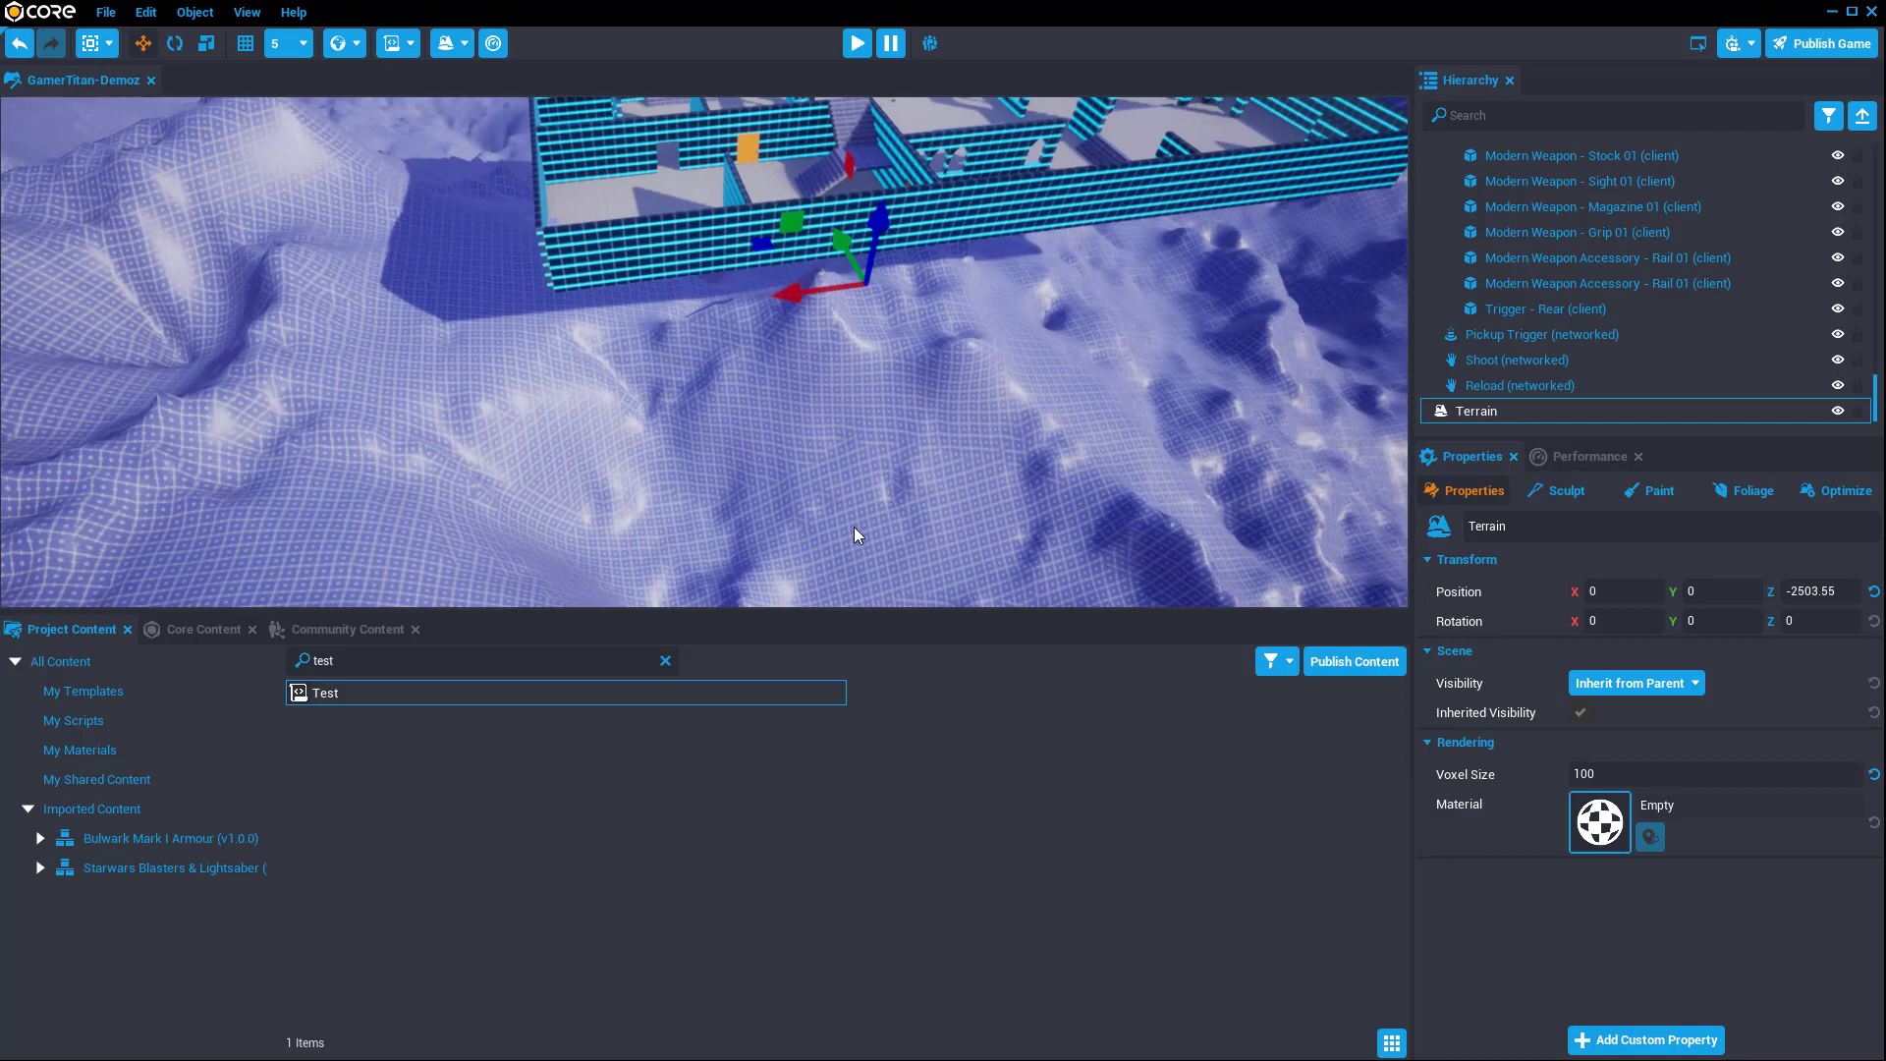
Step: Apply the Birch Leaves 01 material from the core materials to the terrain
{"action": "left_click", "coordinate": [200, 629]}
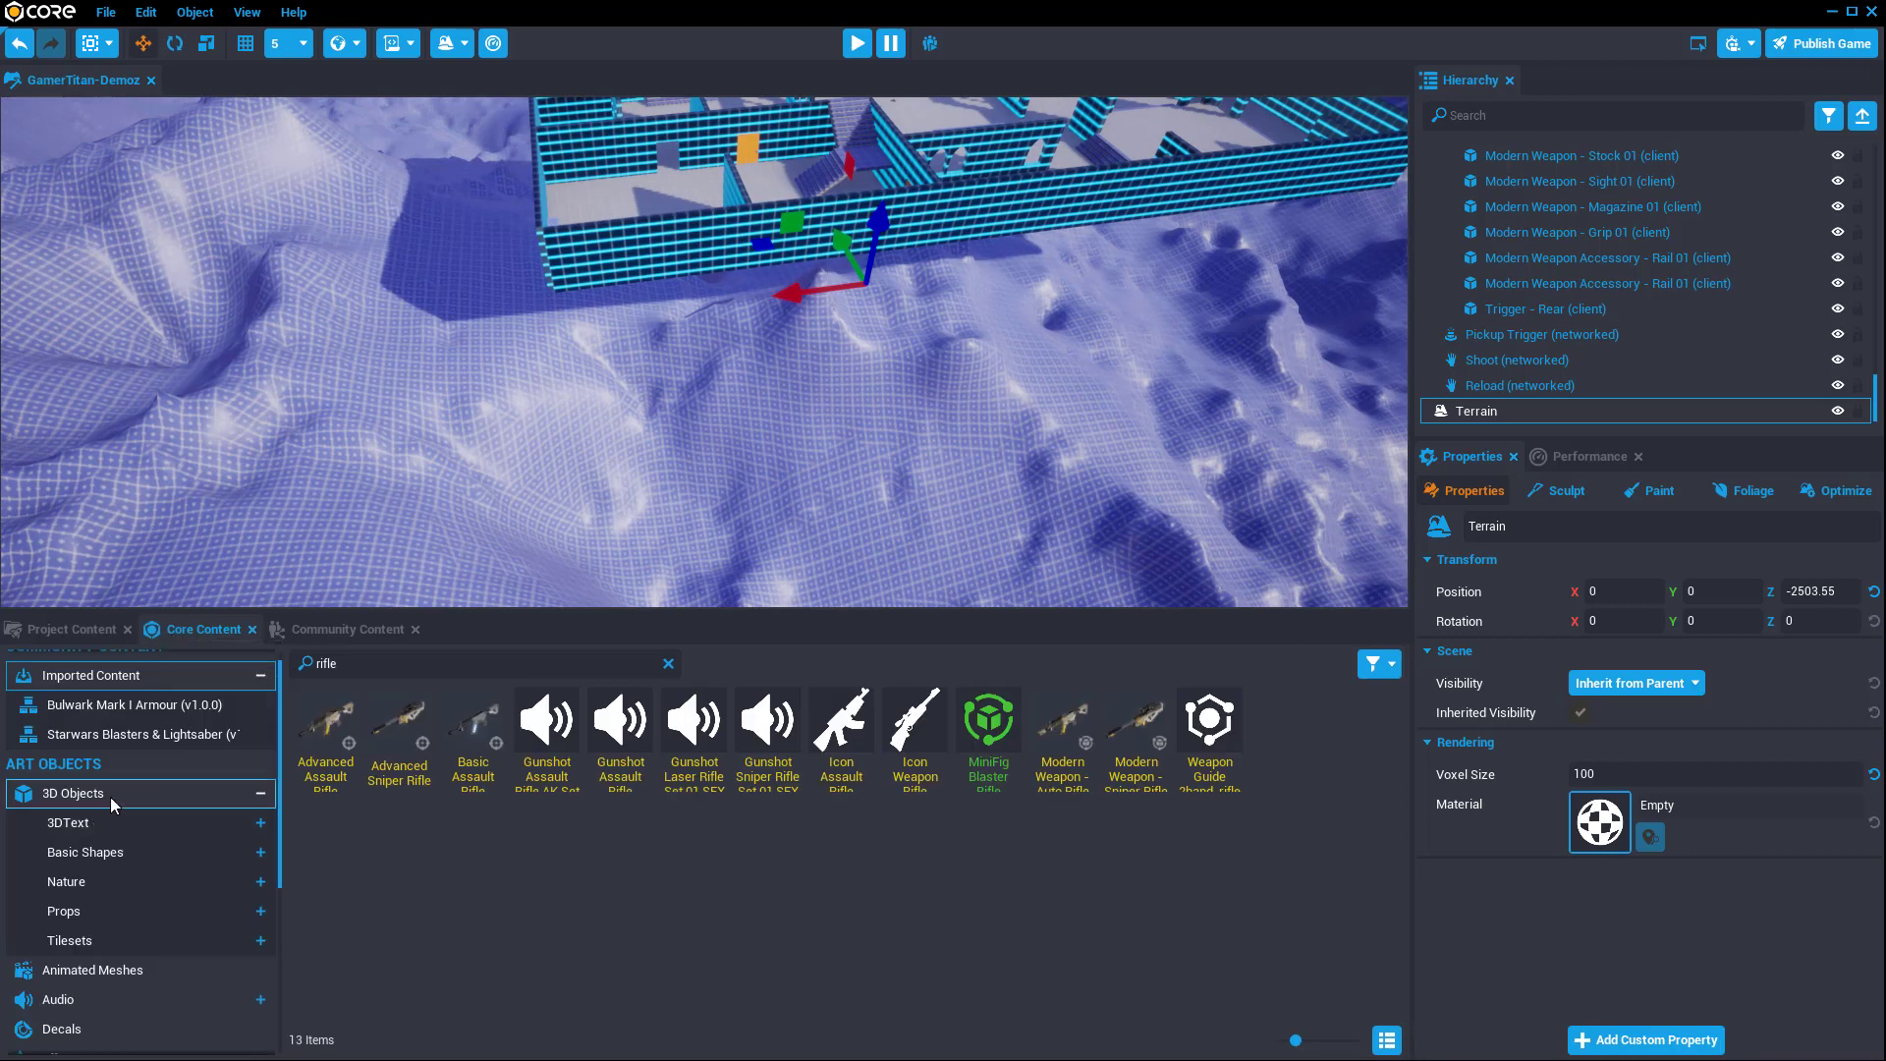
{"action": "scroll", "coordinate": [118, 929], "scroll_direction": "down", "scroll_amount": 2}
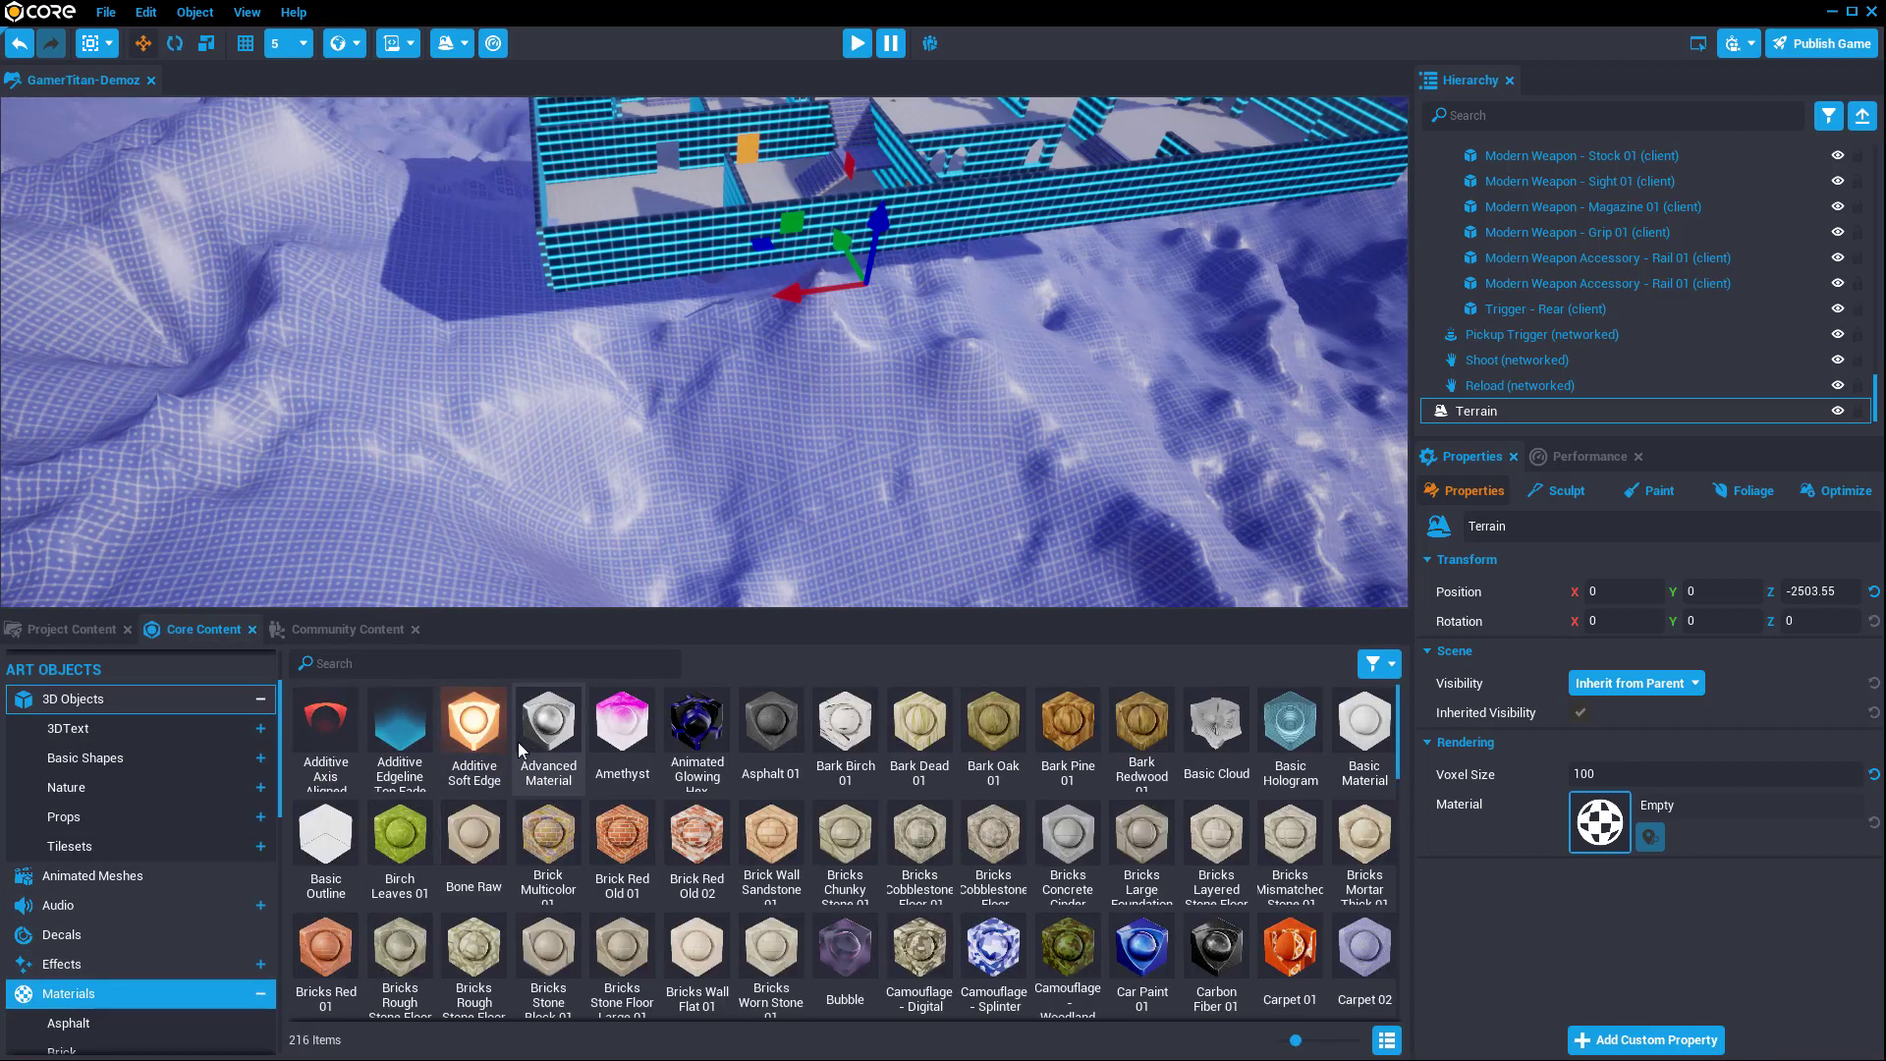
{"action": "left_click_drag", "start_coordinate": [398, 840], "coordinate": [739, 601]}
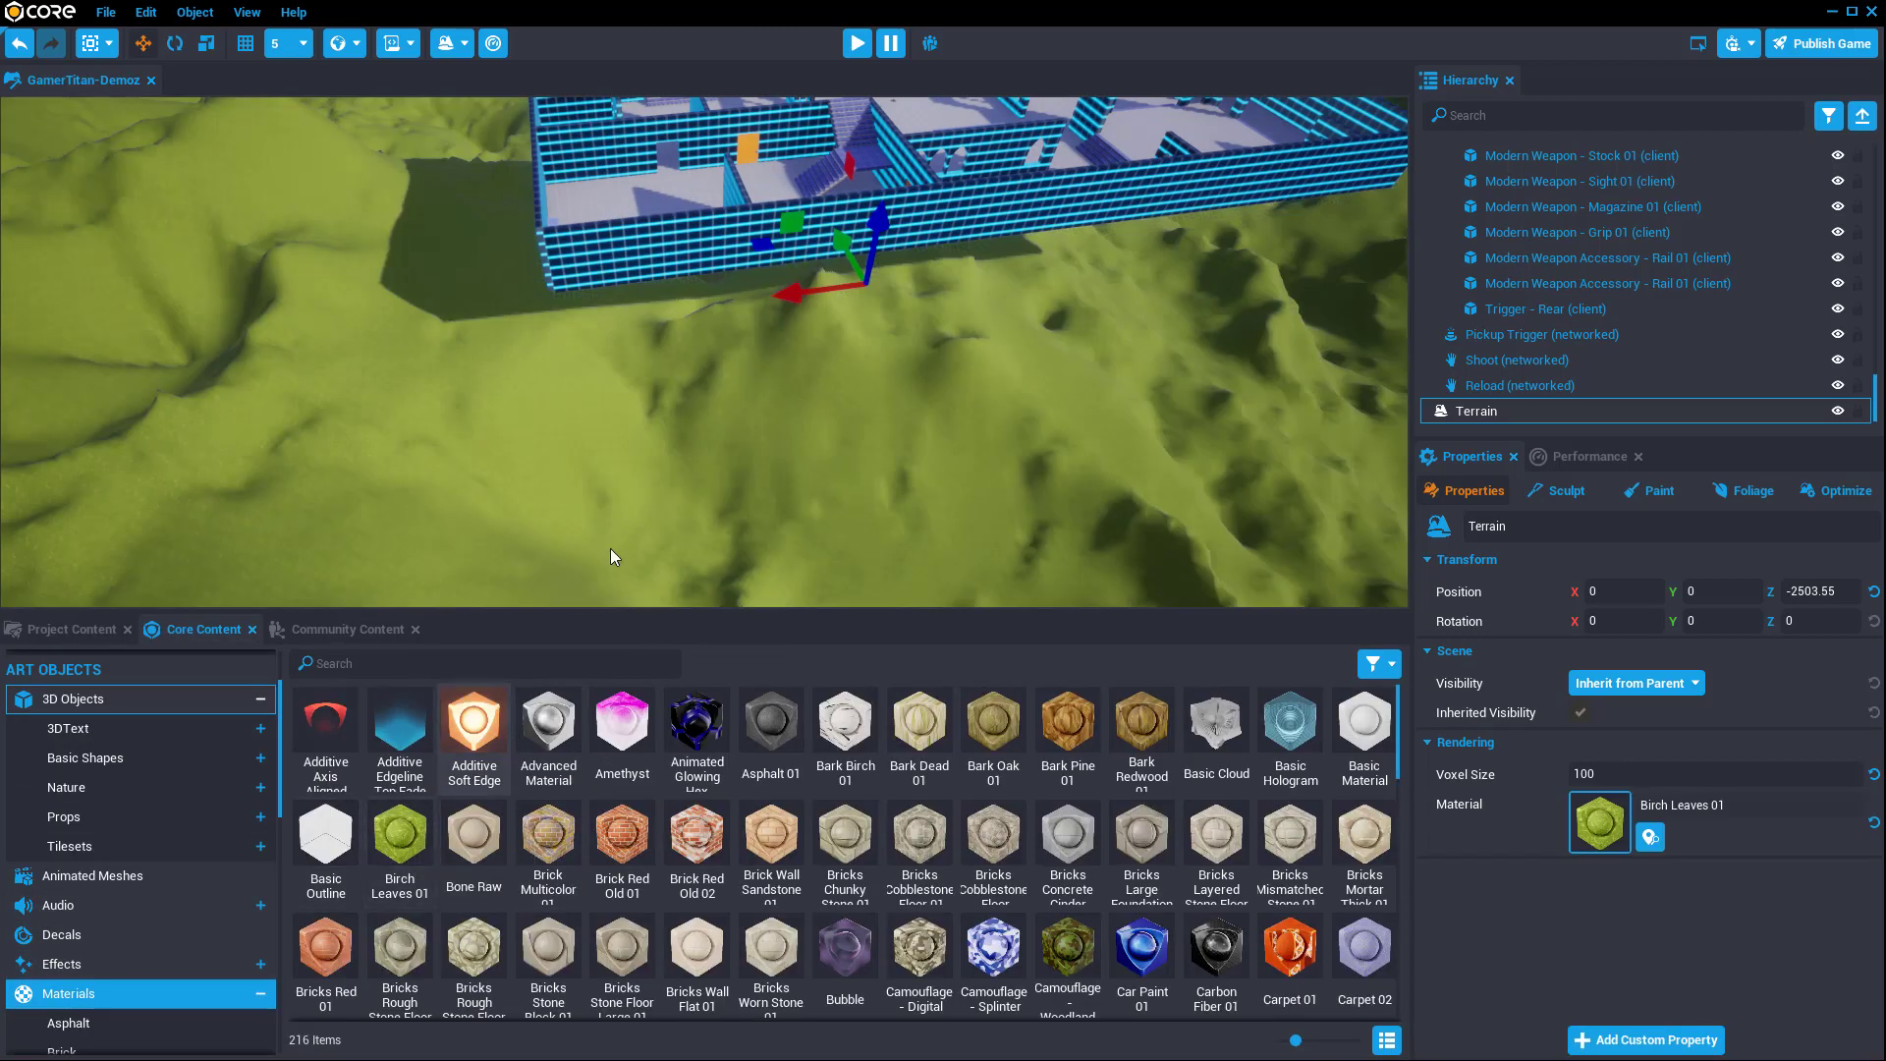
{"action": "scroll", "coordinate": [776, 403], "scroll_direction": "down", "scroll_amount": 5}
{"action": "scroll", "coordinate": [835, 388], "scroll_direction": "up", "scroll_amount": 5}
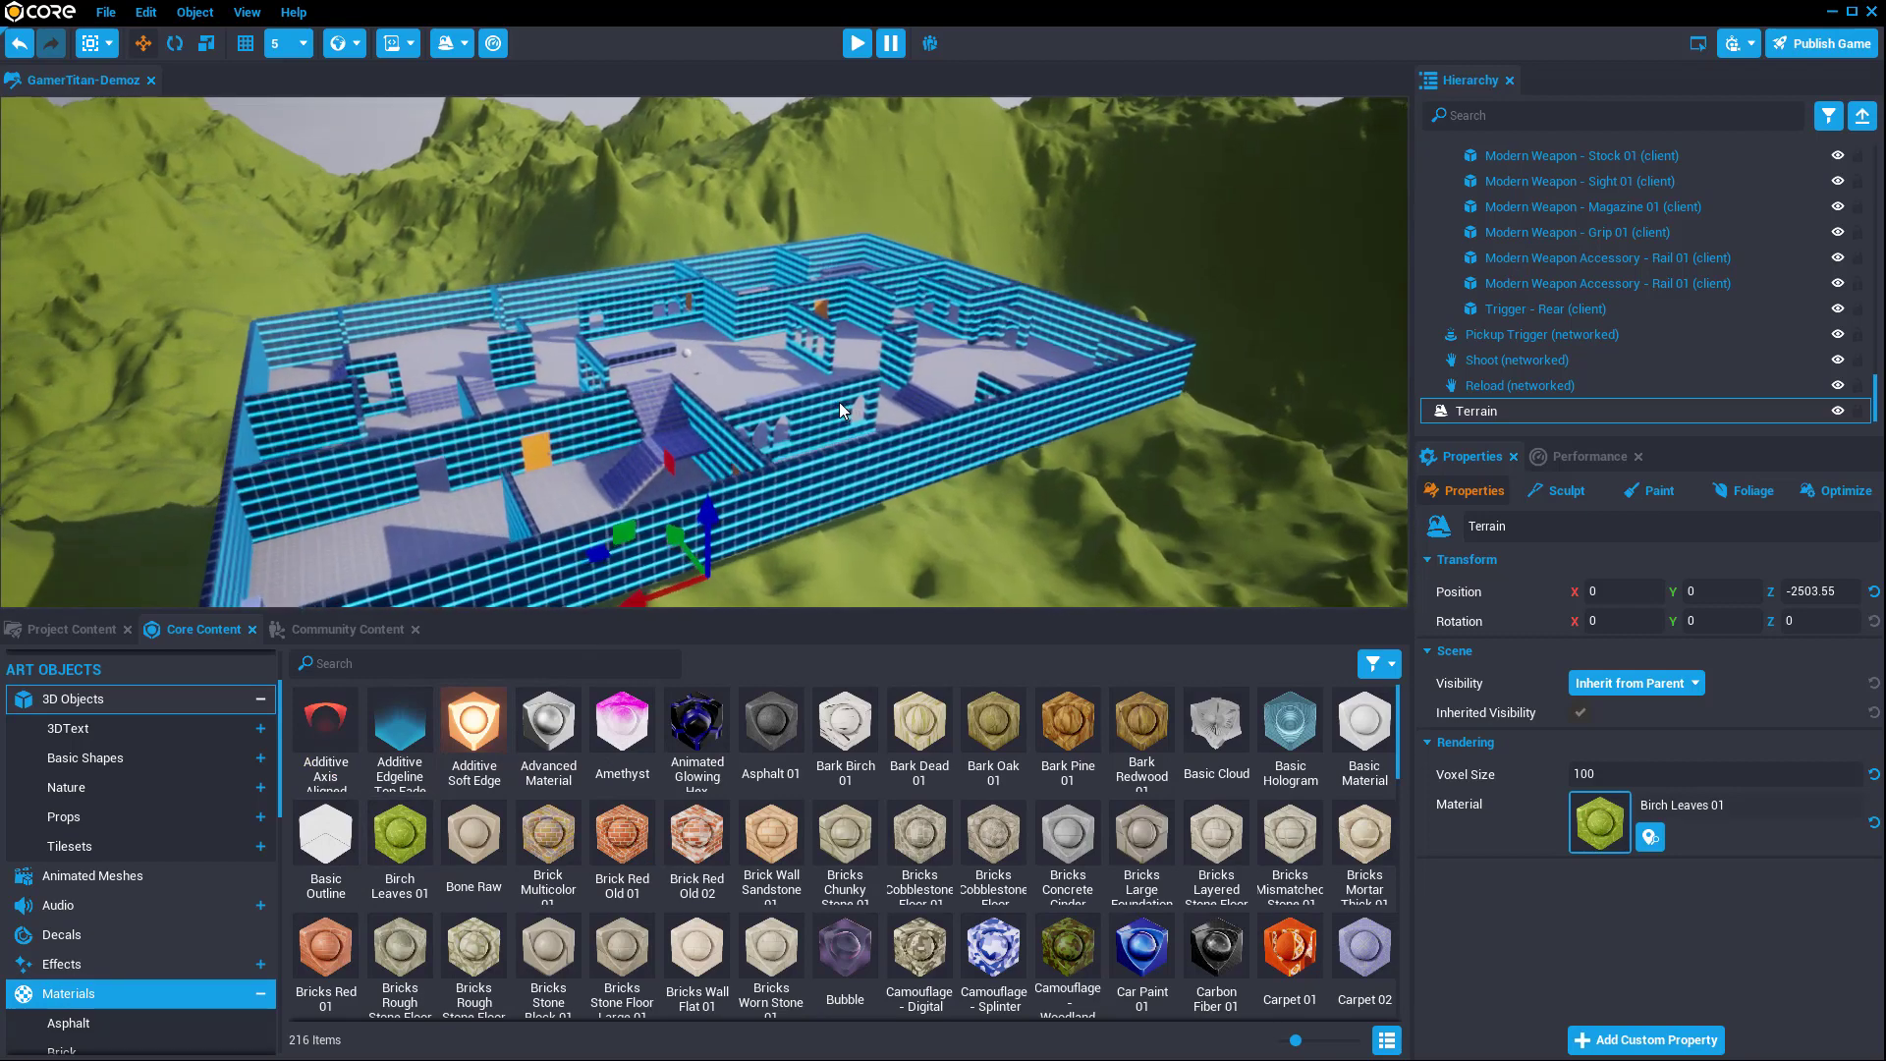
Step: Raise the terrain so its hills poke through the arena floor, at a Z position of about -1143
{"action": "right_click_drag", "start_coordinate": [845, 393], "coordinate": [192, 310]}
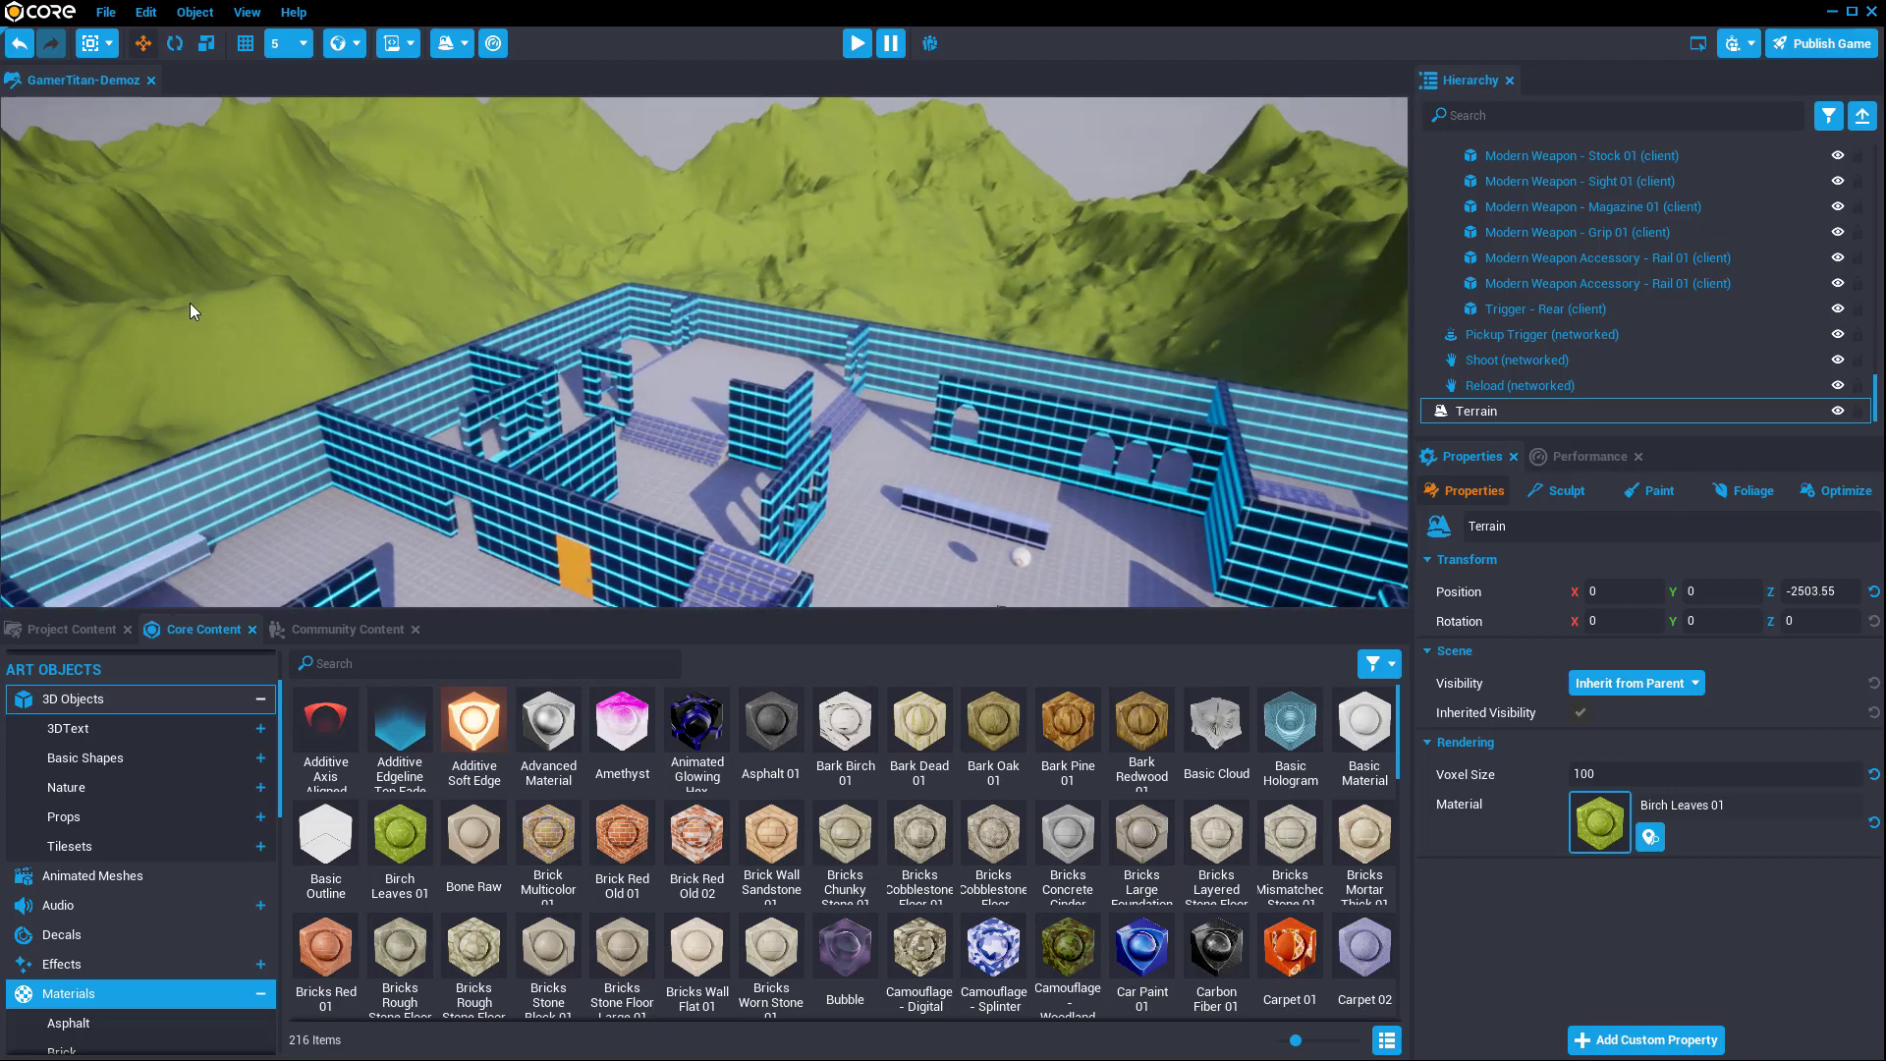
{"action": "right_click_drag", "start_coordinate": [739, 304], "coordinate": [775, 522]}
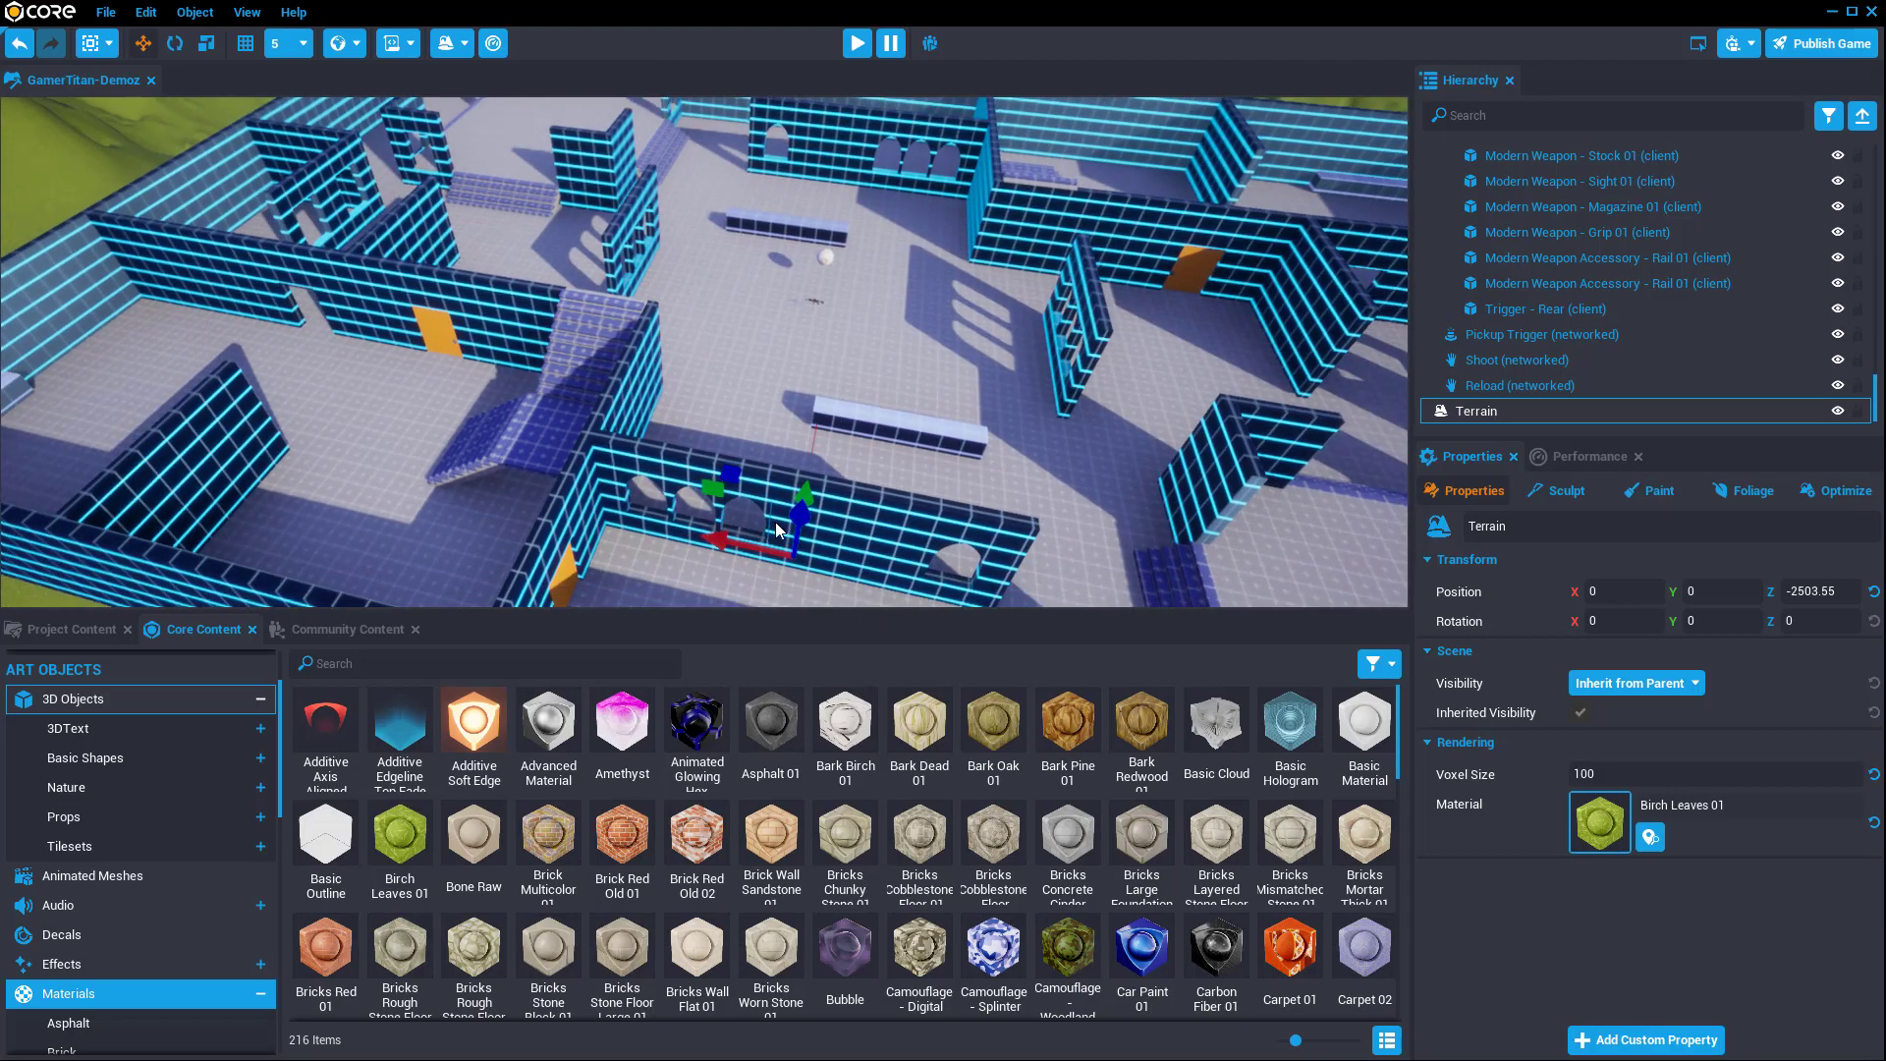
{"action": "left_click_drag", "start_coordinate": [794, 526], "coordinate": [865, 357]}
{"action": "right_click_drag", "start_coordinate": [865, 357], "coordinate": [1073, 257]}
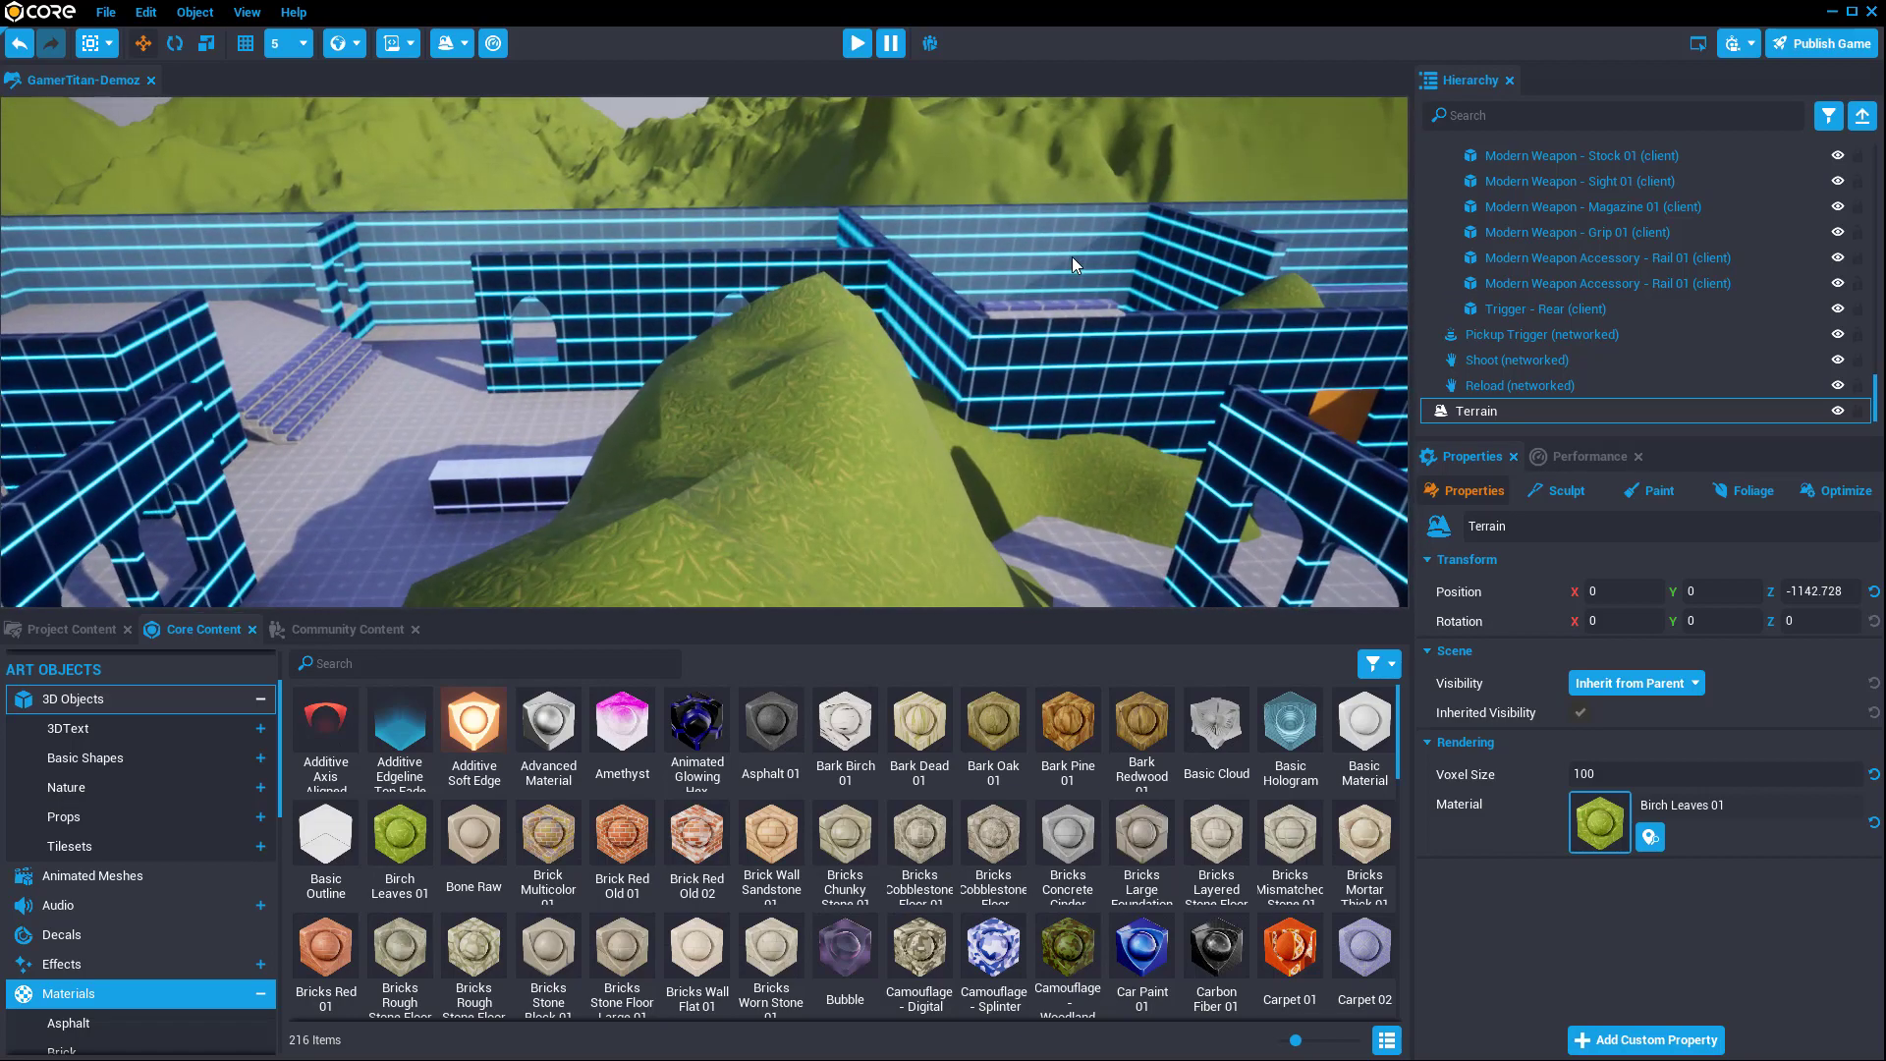
Step: Preview the game and walk through the arena towards the terrain hill
{"action": "key", "text": "="}
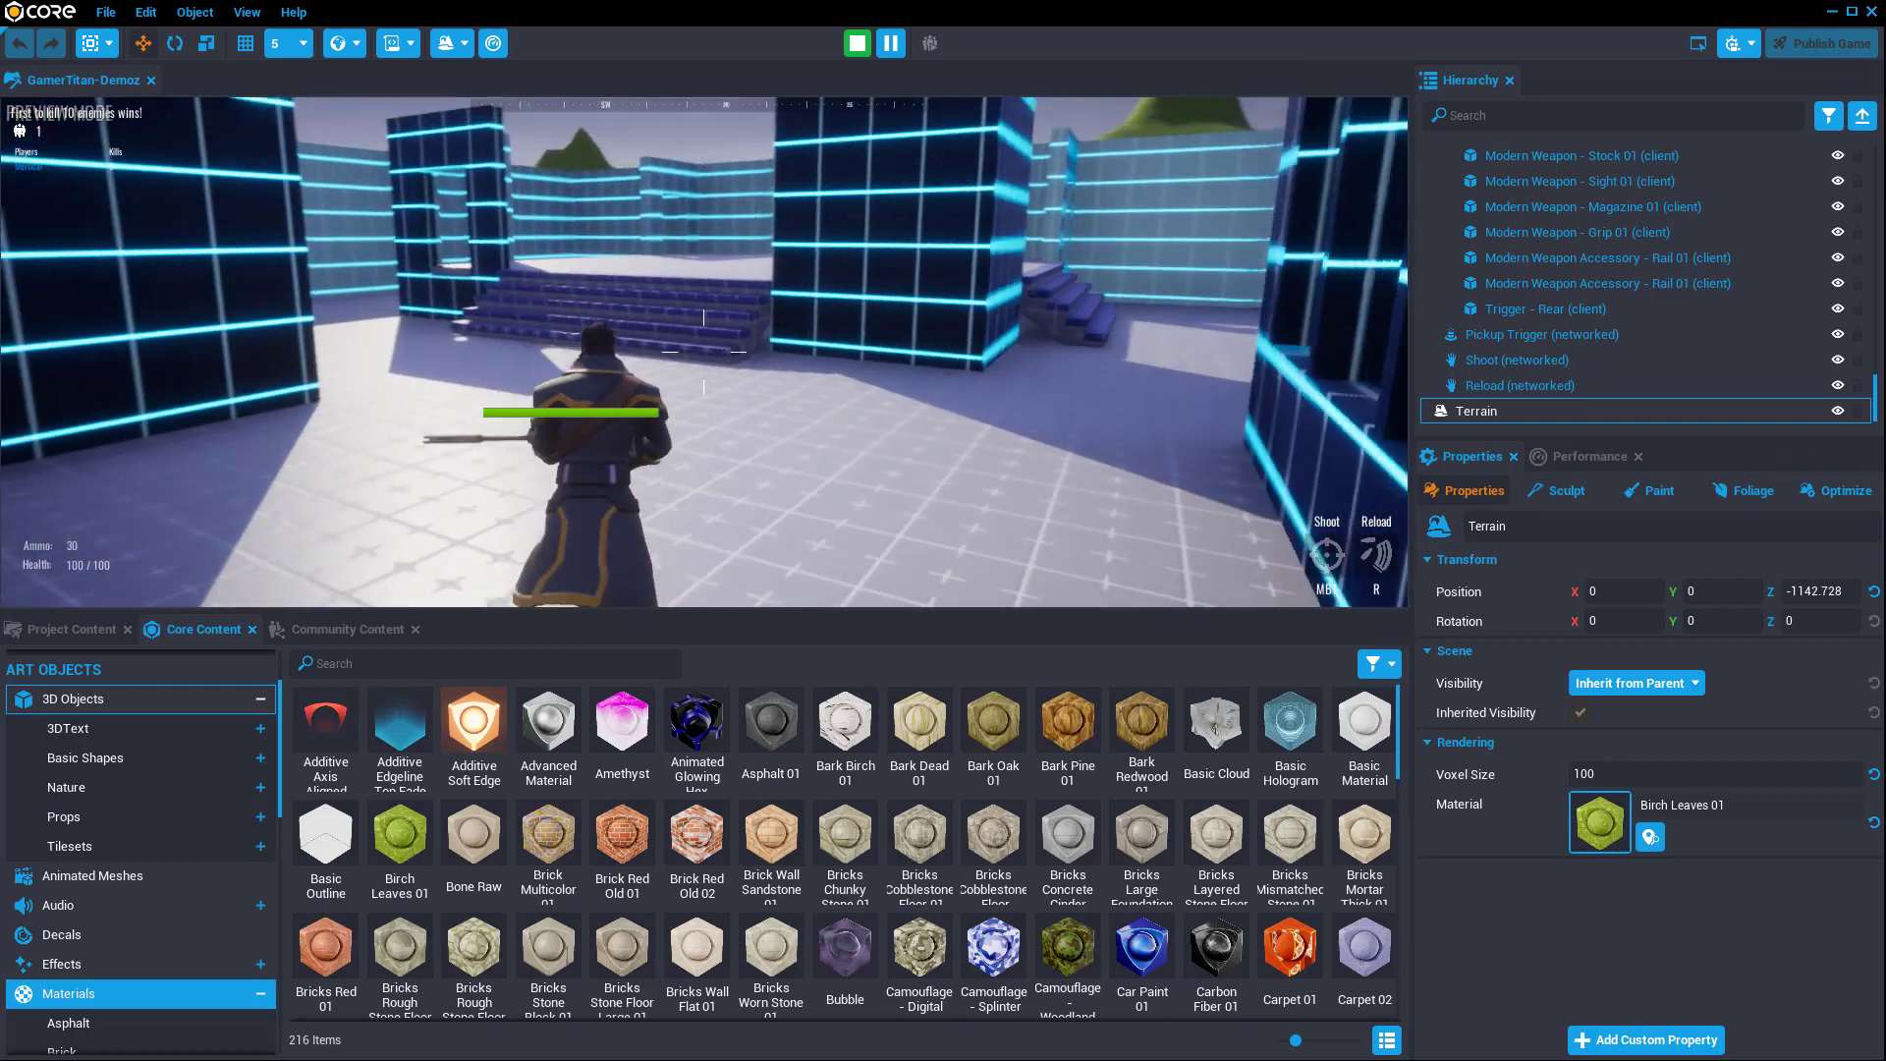
{"action": "key", "text": "w"}
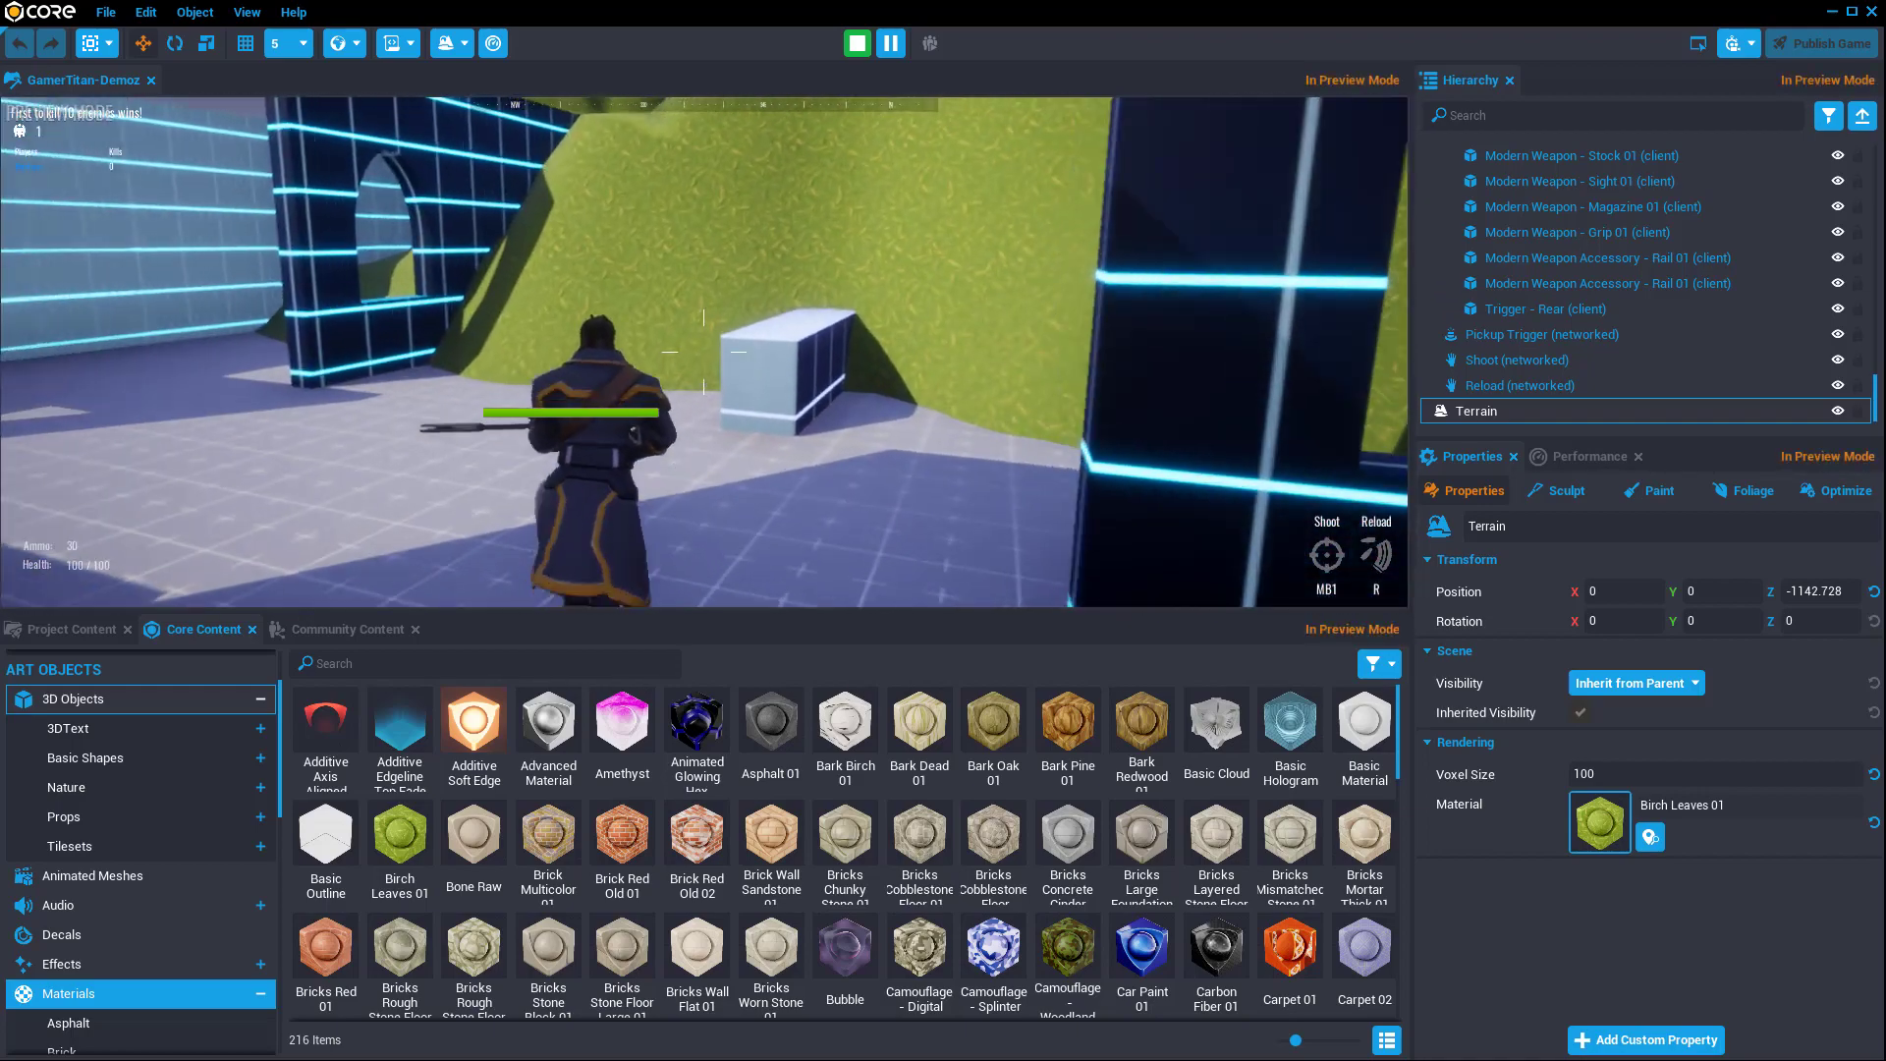